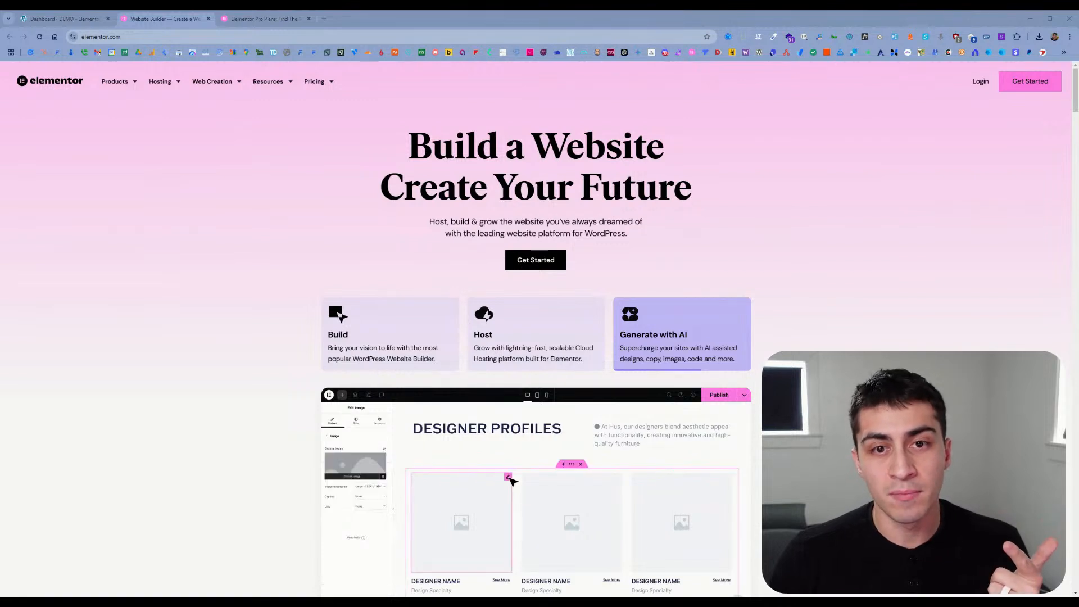
Step: Look over the WordPress dashboard and the Elementor homepage, including its build, hosting and pricing offerings
left_click(94, 20)
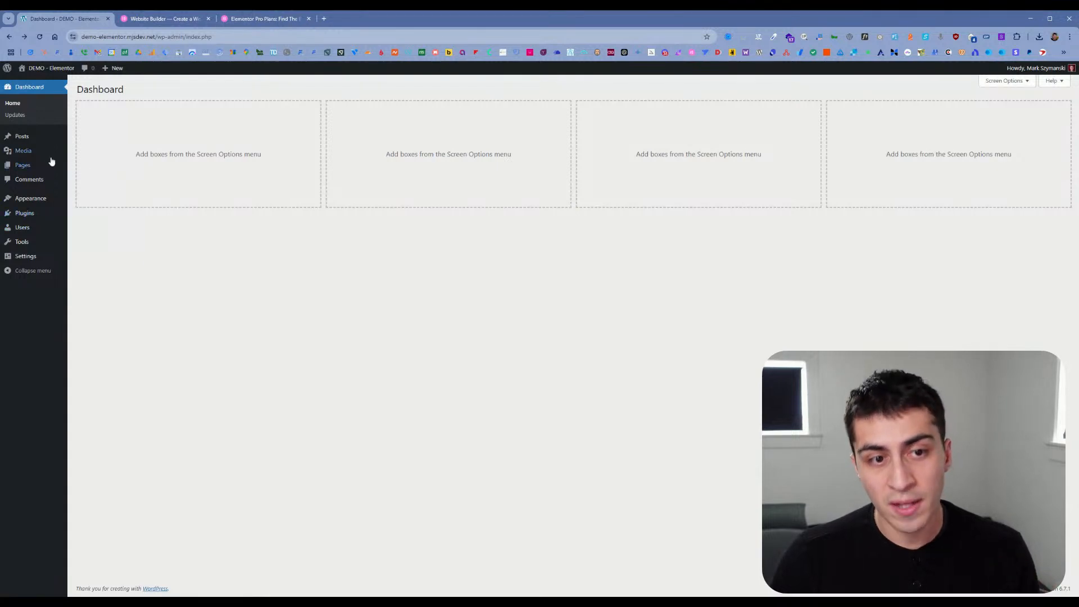
left_click(169, 20)
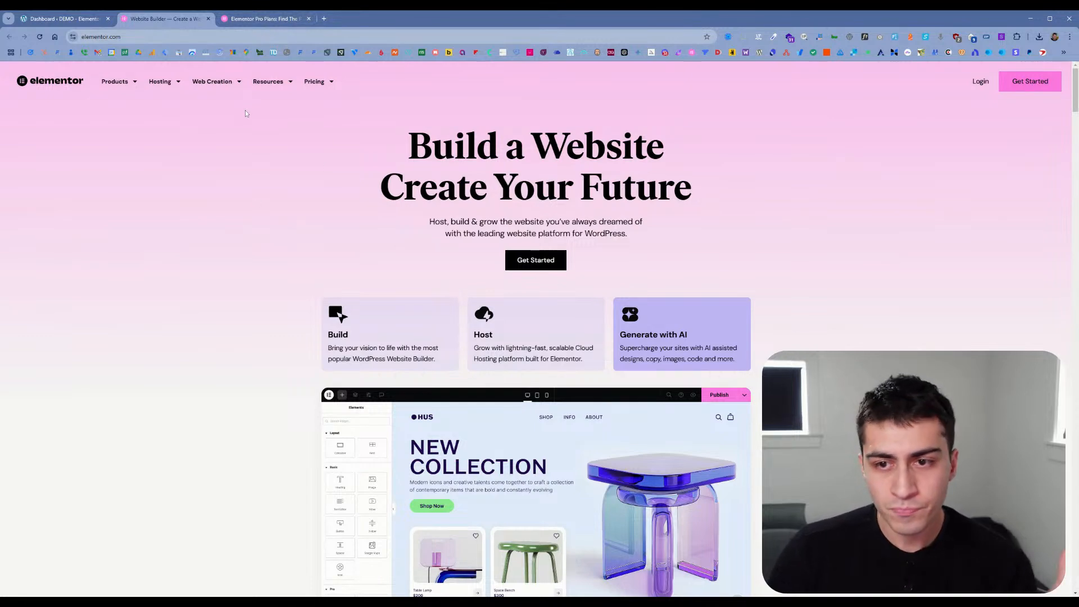
scroll(244, 116, "down", 8)
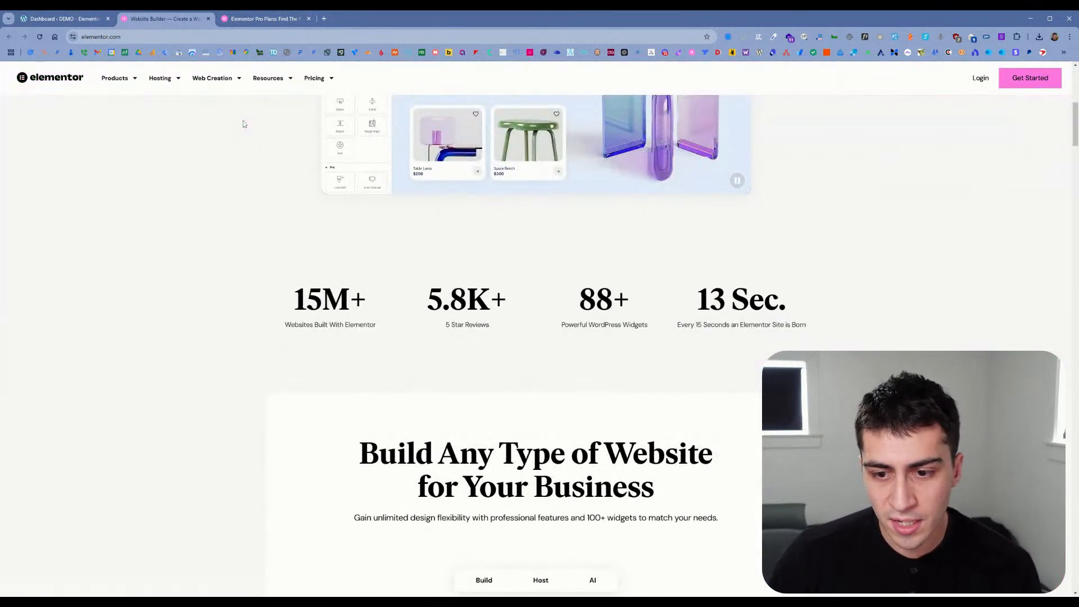
scroll(245, 137, "down", 6)
scroll(244, 150, "up", 14)
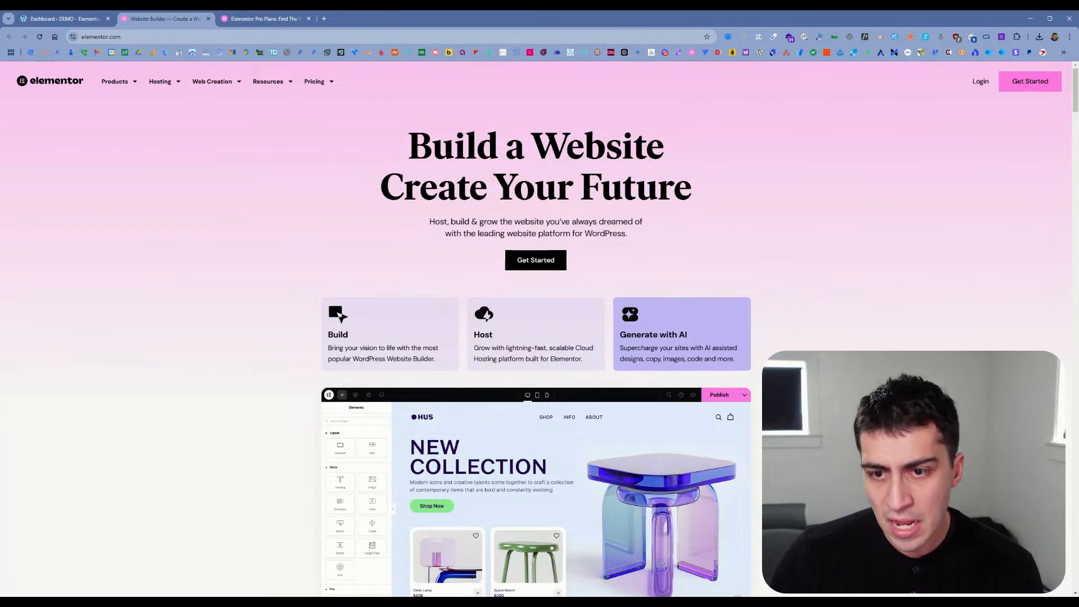
scroll(478, 213, "down", 2)
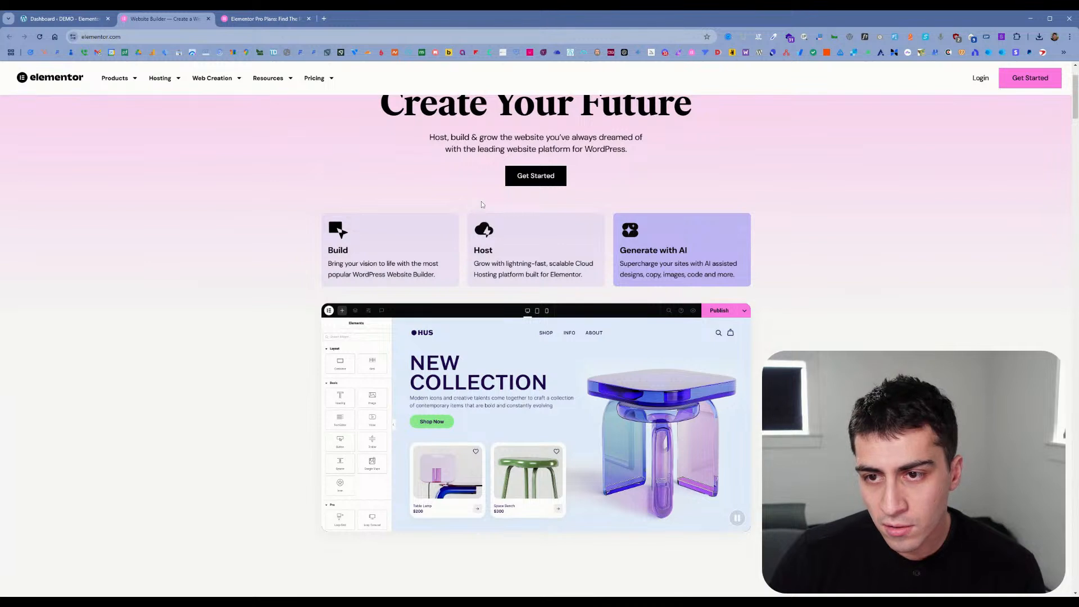
scroll(451, 212, "down", 1)
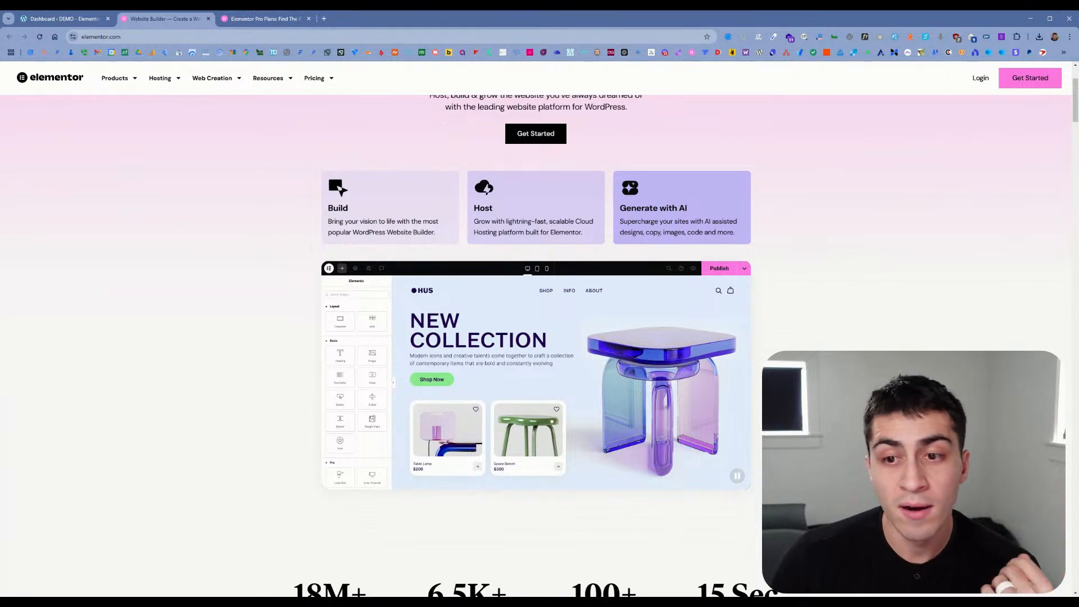
mouse_move(163, 80)
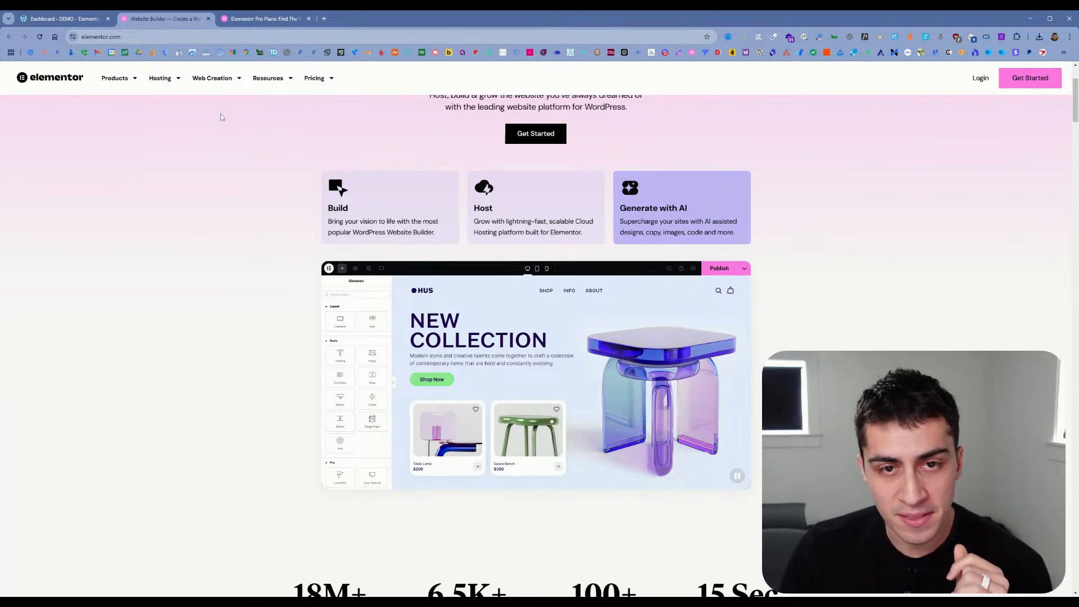
mouse_move(319, 83)
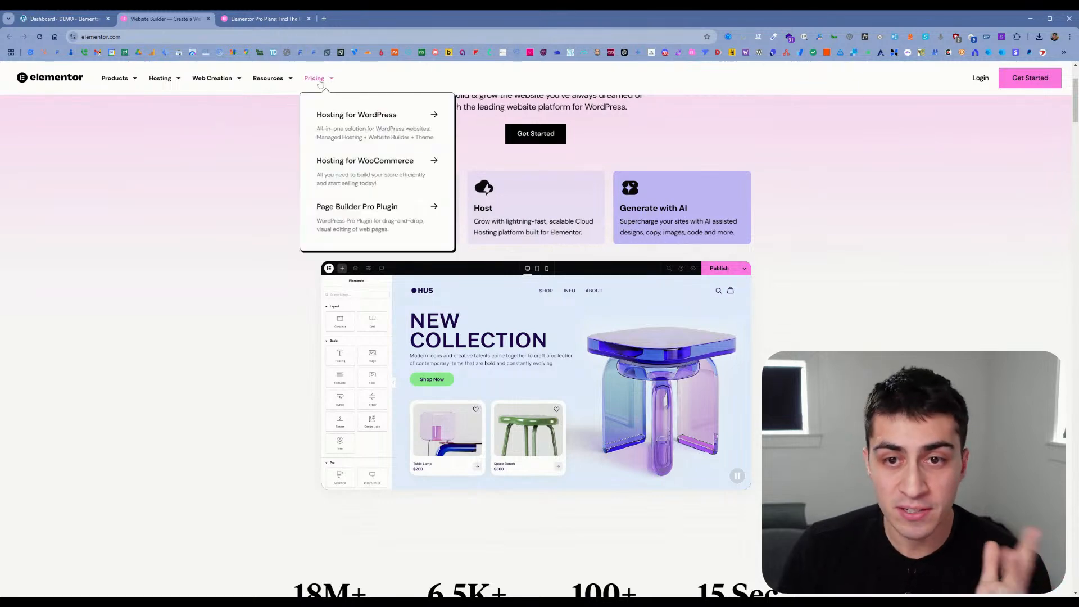
Step: Review the Elementor Pro pricing plans and their features, and close the Elementor homepage
left_click(274, 23)
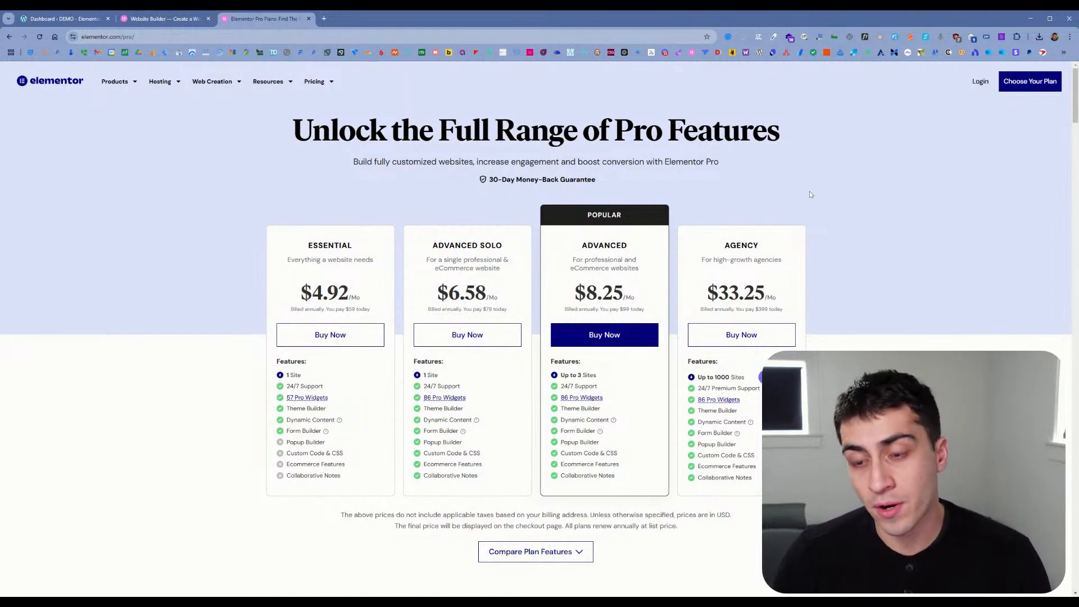
scroll(809, 191, "down", 1)
scroll(809, 190, "up", 1)
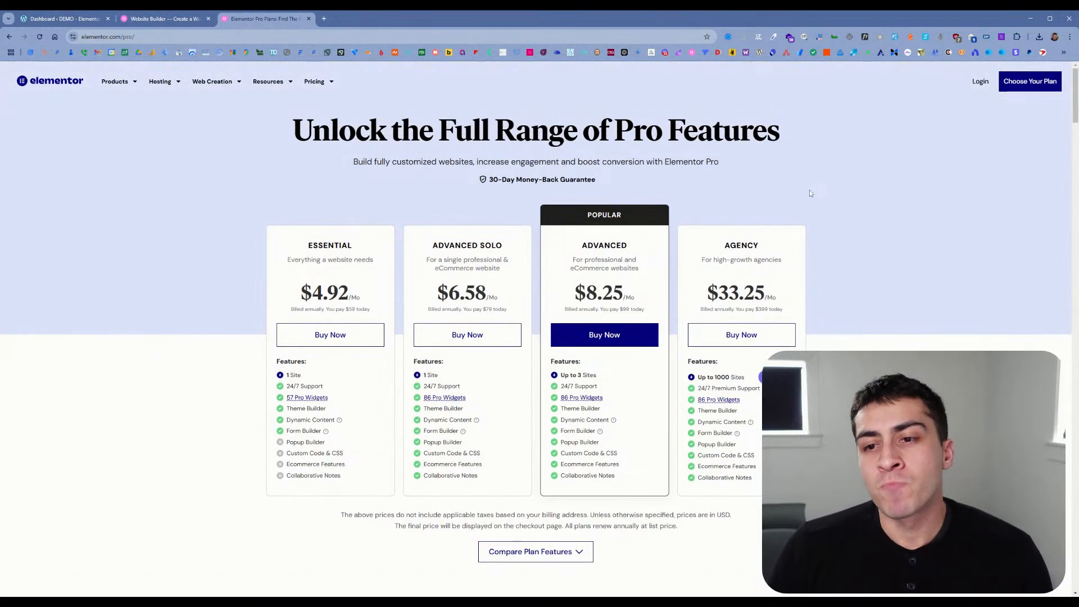
scroll(810, 191, "down", 1)
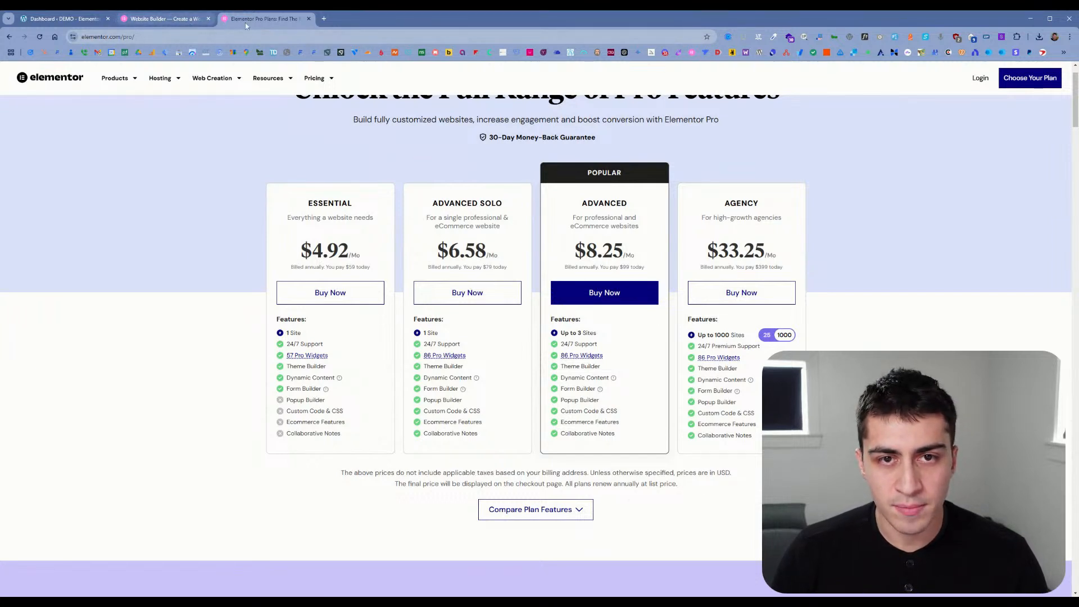
left_click(181, 21)
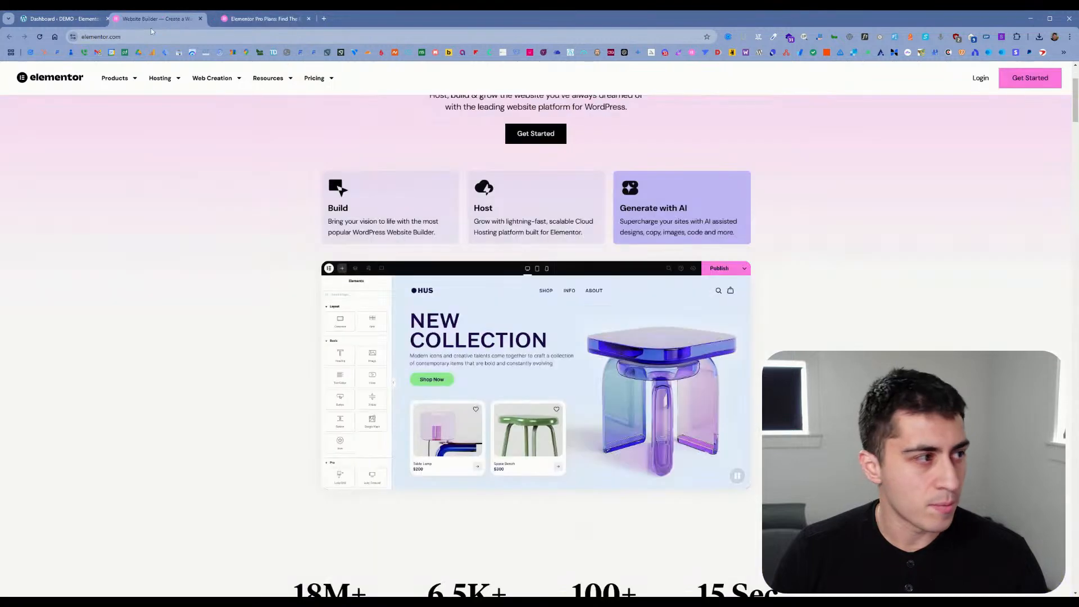
key("ctrl+w")
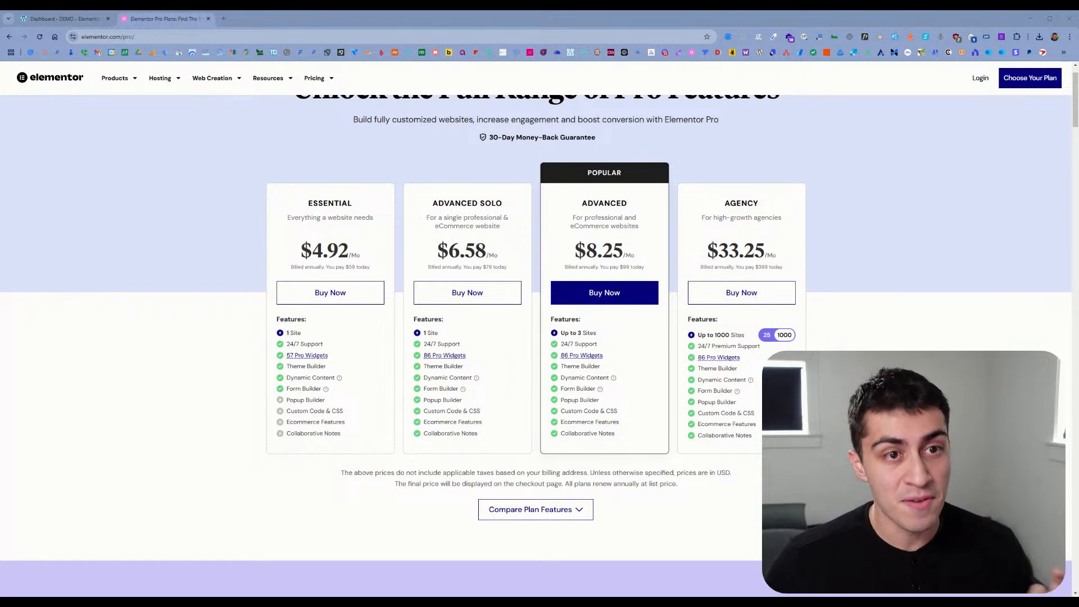
Step: Compare the 25-site Expert plan's monthly and annual price with the cheaper plans, and switch the site option back to 1000
left_click(399, 371)
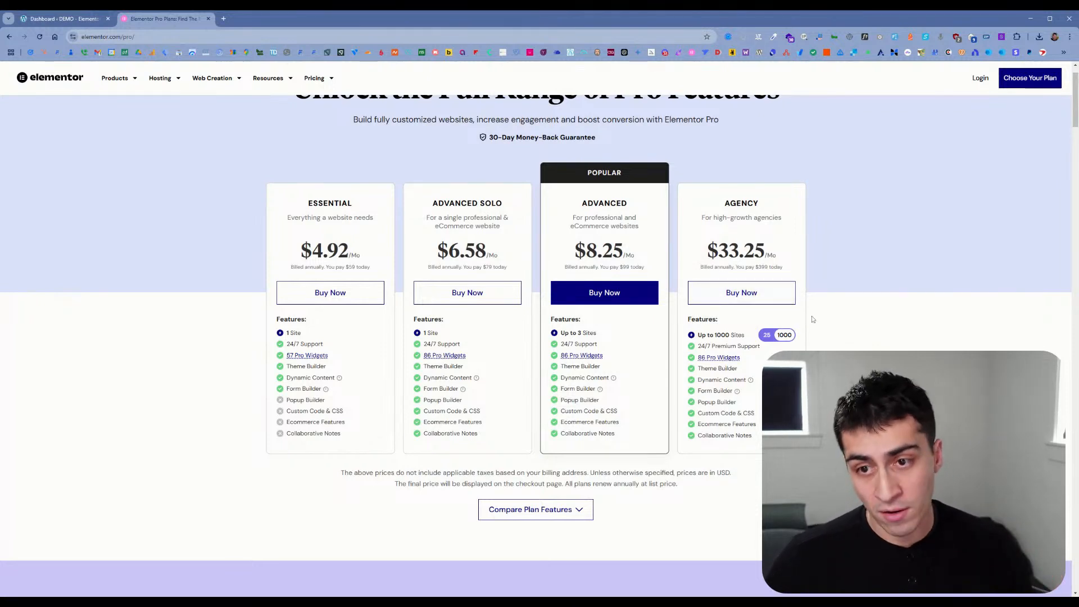
left_click(766, 336)
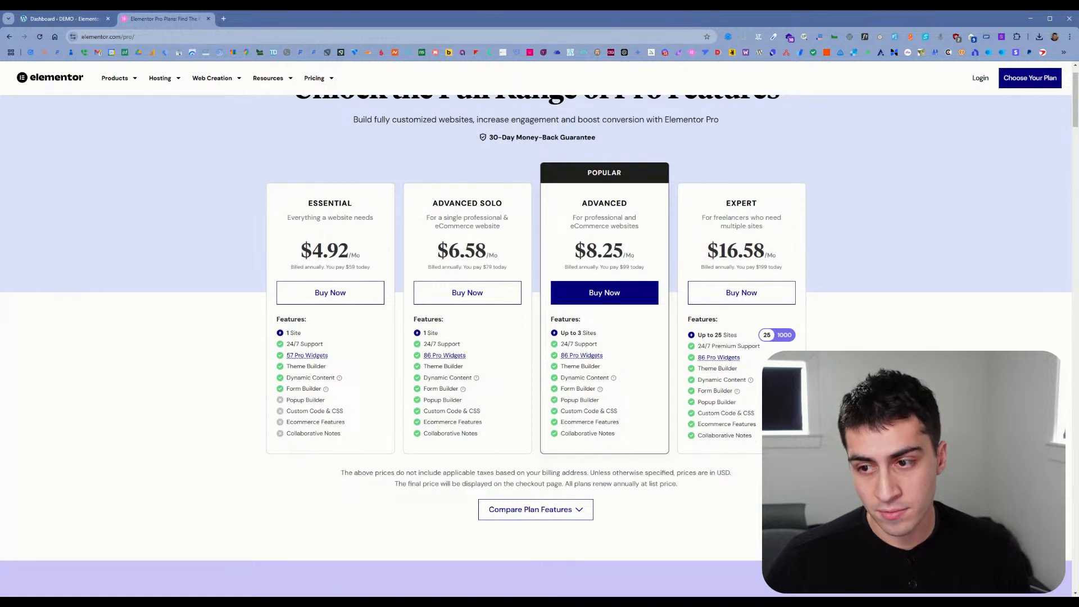
left_click_drag(778, 262, 702, 262)
left_click(702, 262)
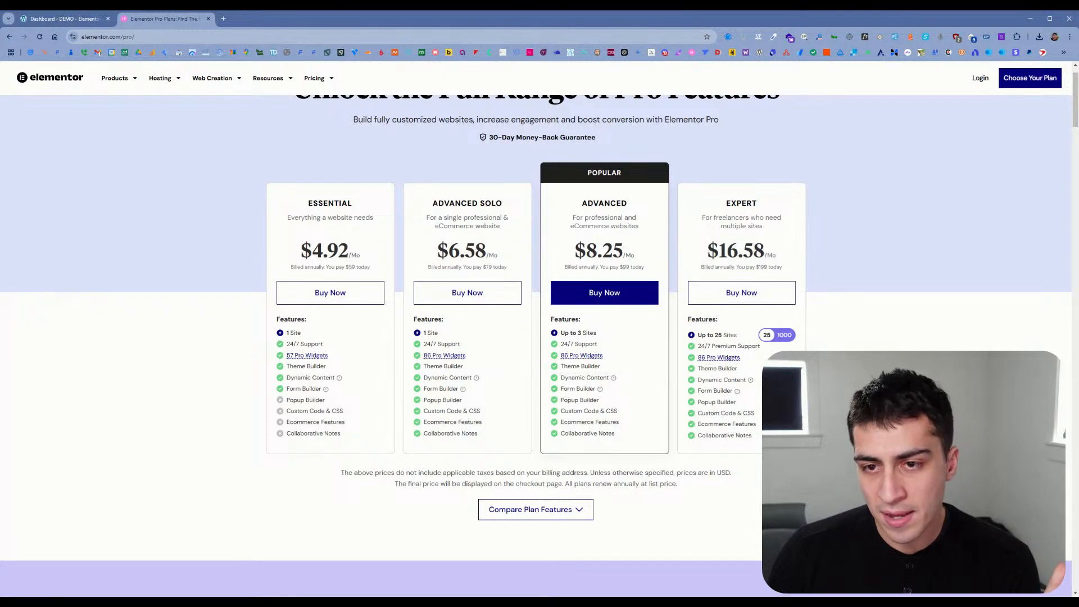
left_click_drag(779, 254, 571, 258)
left_click_drag(501, 255, 437, 257)
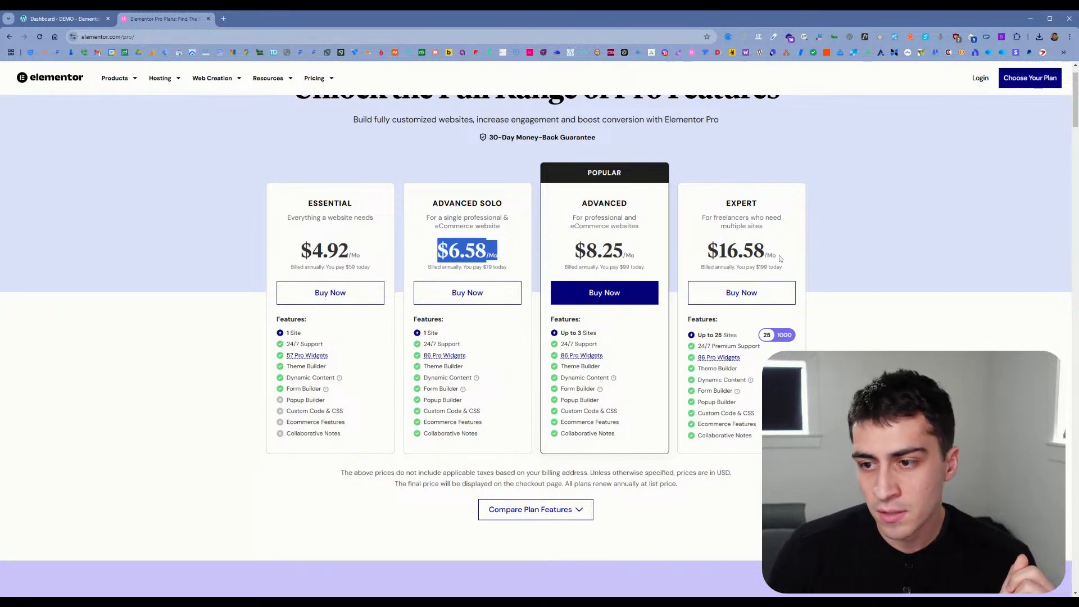
left_click_drag(779, 255, 707, 257)
left_click(707, 257)
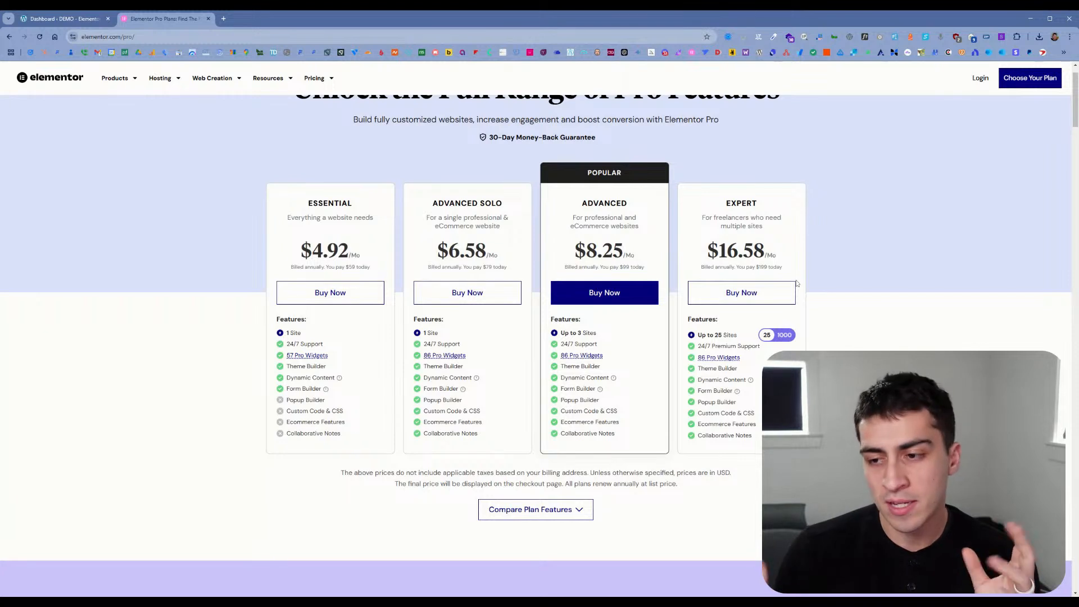
left_click_drag(779, 260, 703, 261)
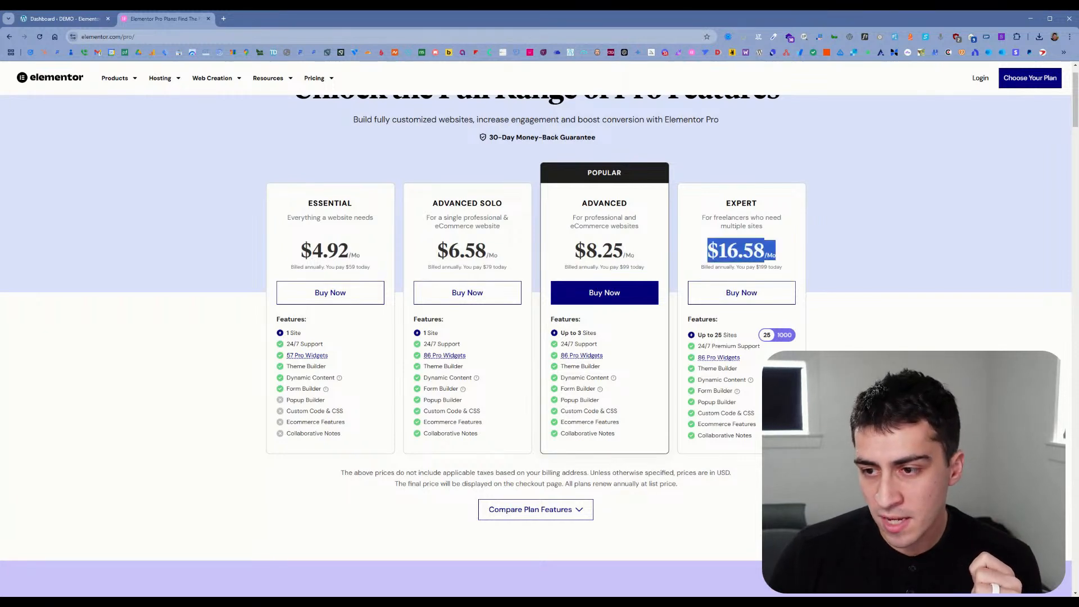
left_click_drag(790, 274, 702, 253)
left_click(775, 273)
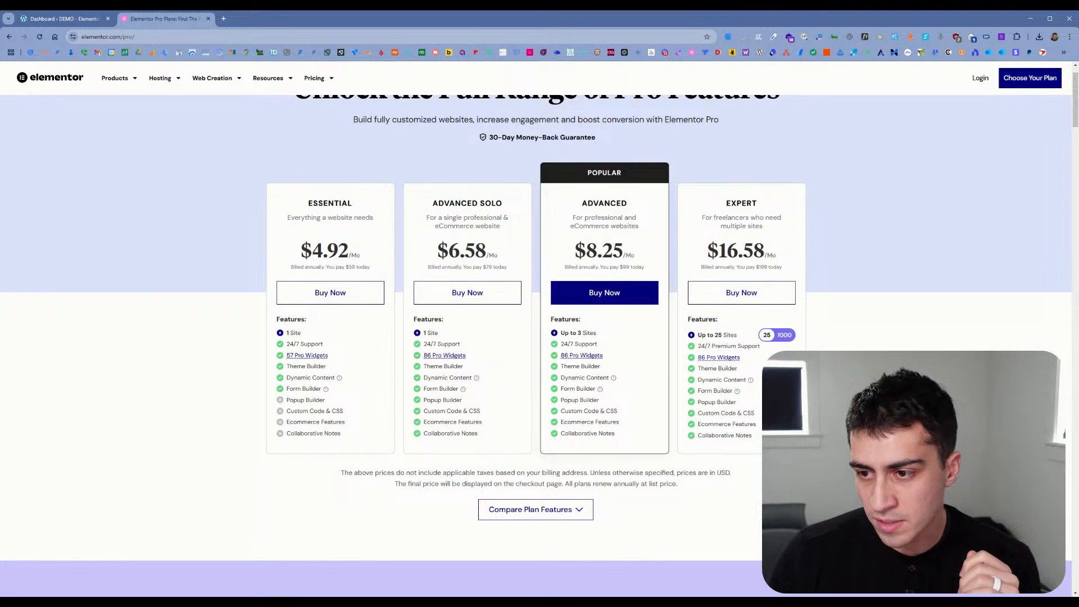
left_click_drag(735, 267, 781, 268)
left_click(779, 271)
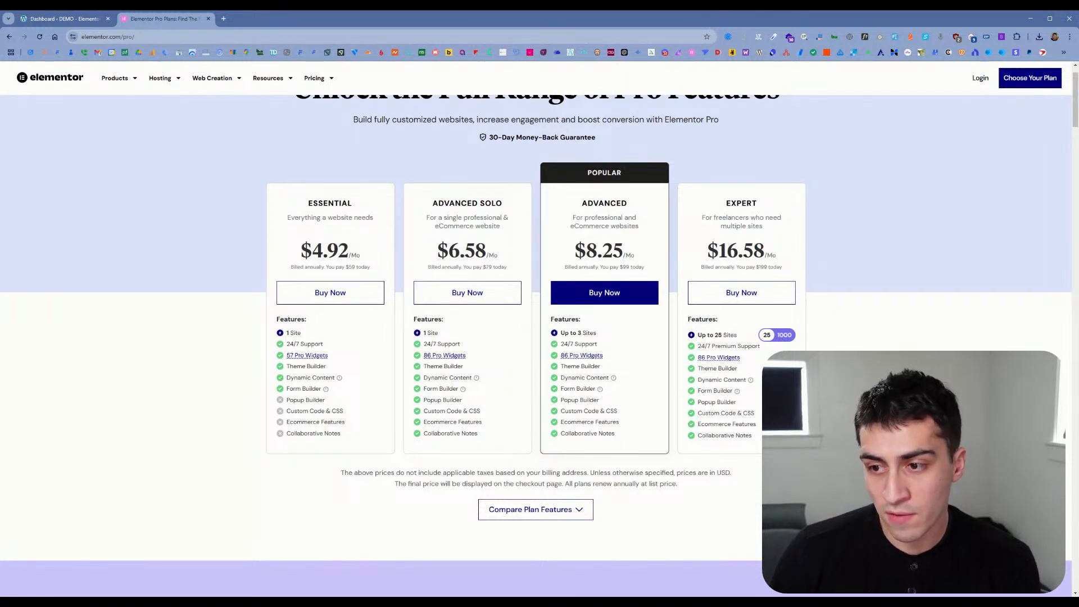
left_click(783, 336)
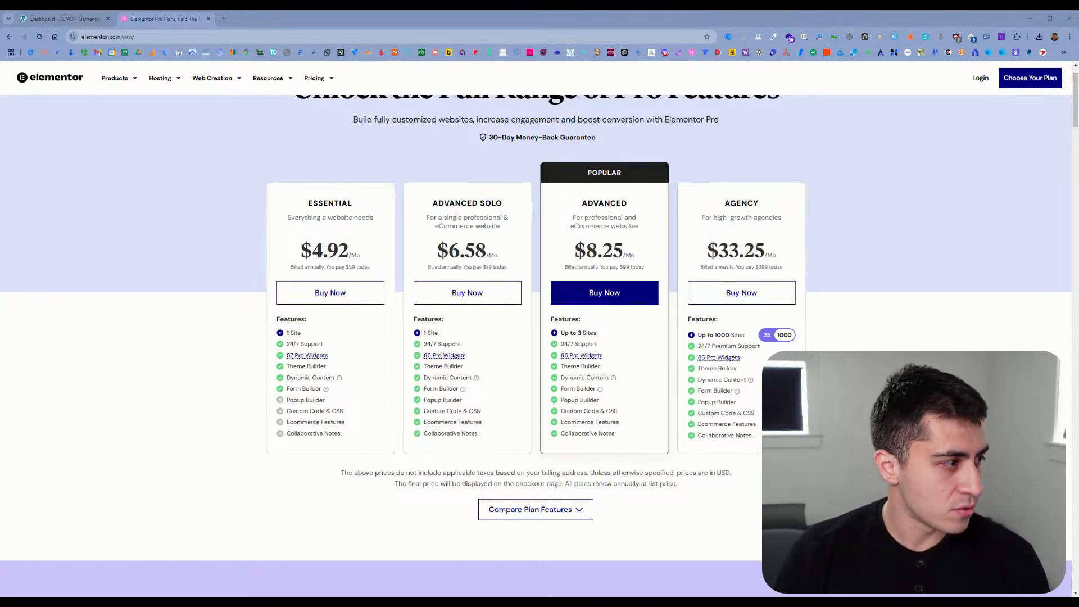
Step: Close the Elementor pricing page and open the WordPress Themes page in a new tab
left_click(208, 18)
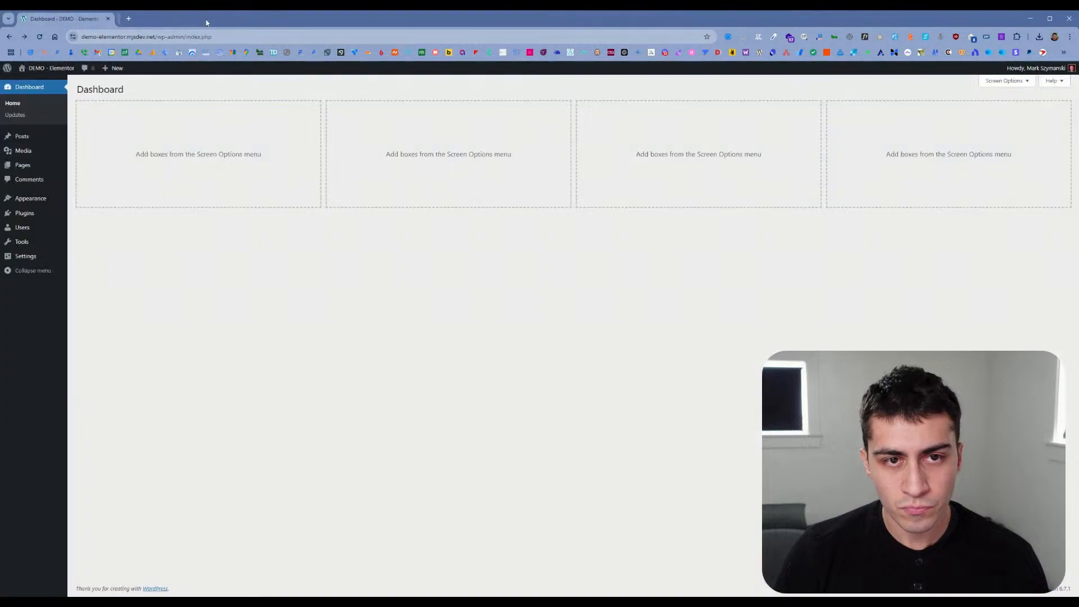
mouse_move(48, 216)
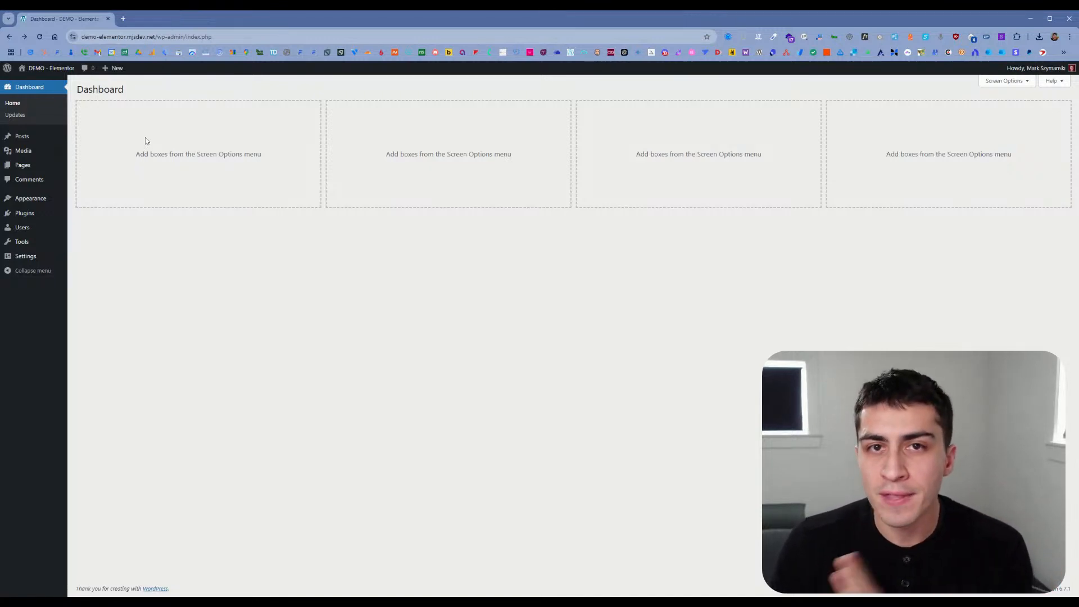
mouse_move(42, 171)
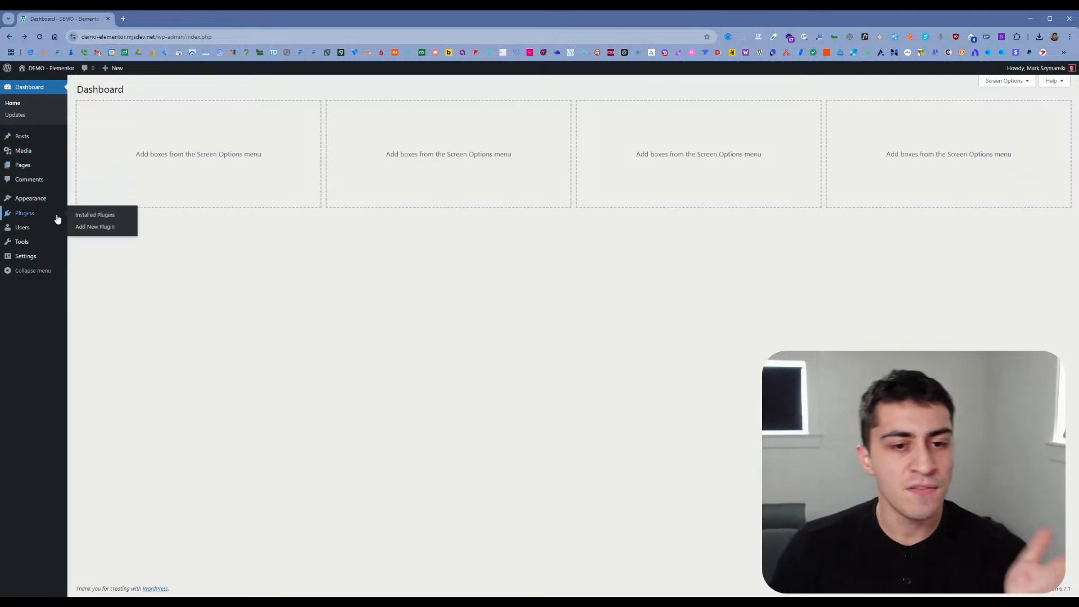
middle_click(78, 201)
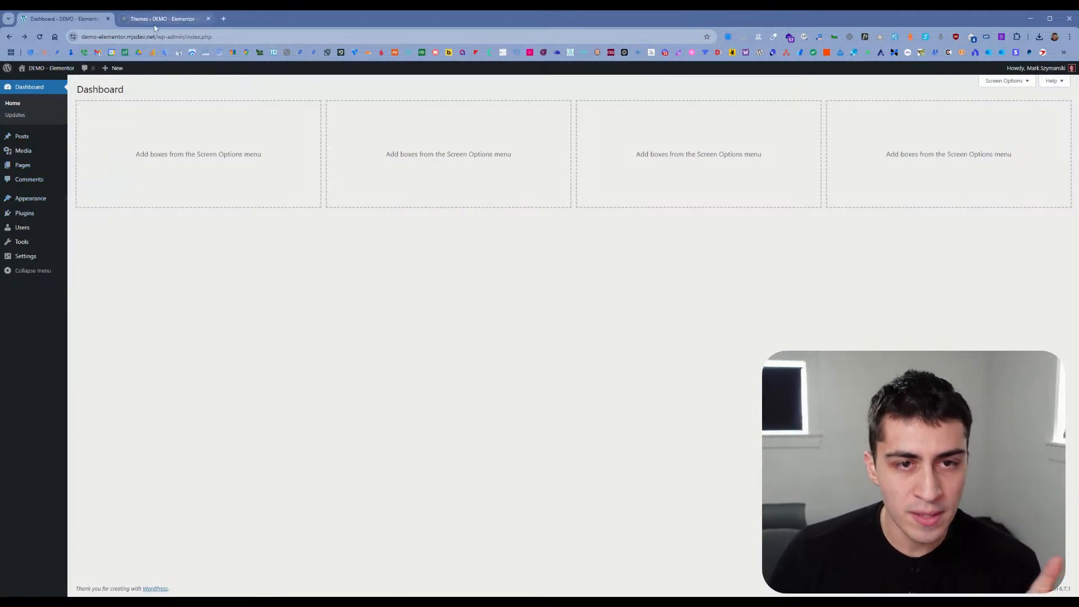
left_click(155, 22)
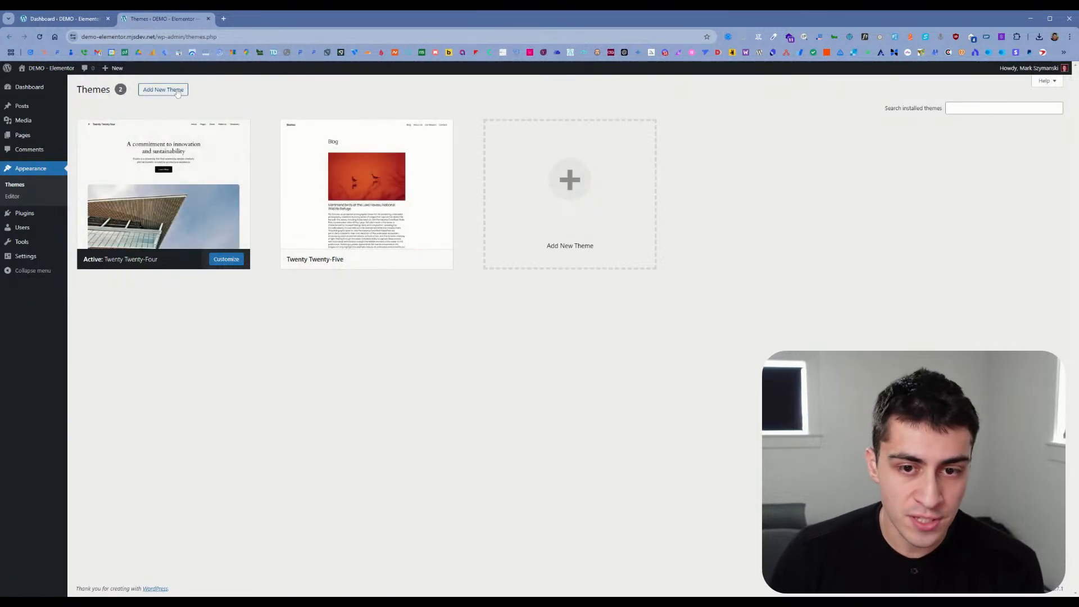
Step: Install and activate the Hello Elementor theme from the popular themes
left_click(177, 91)
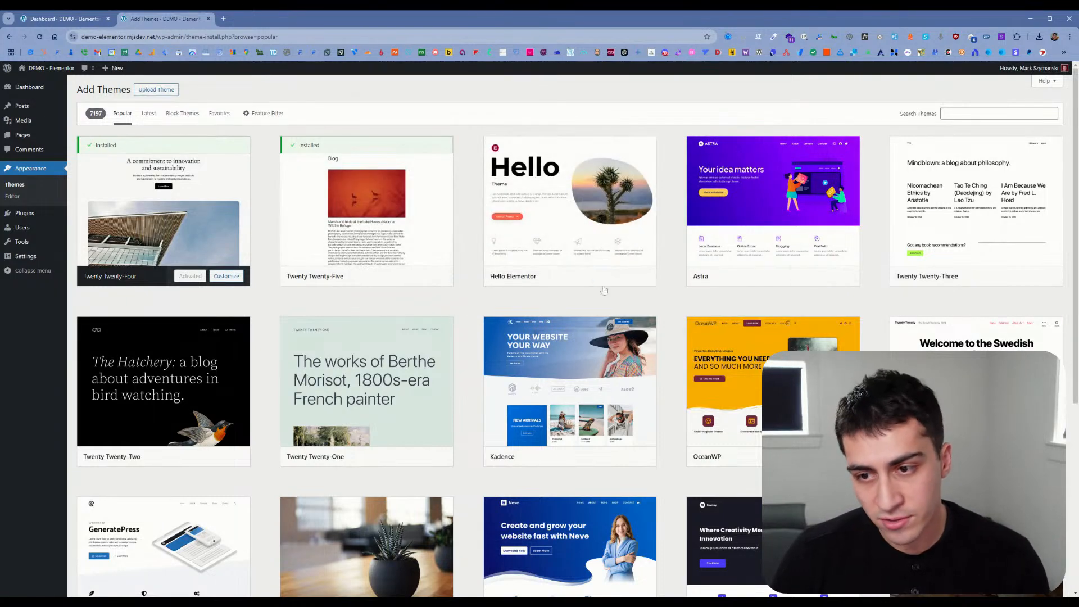
left_click(596, 276)
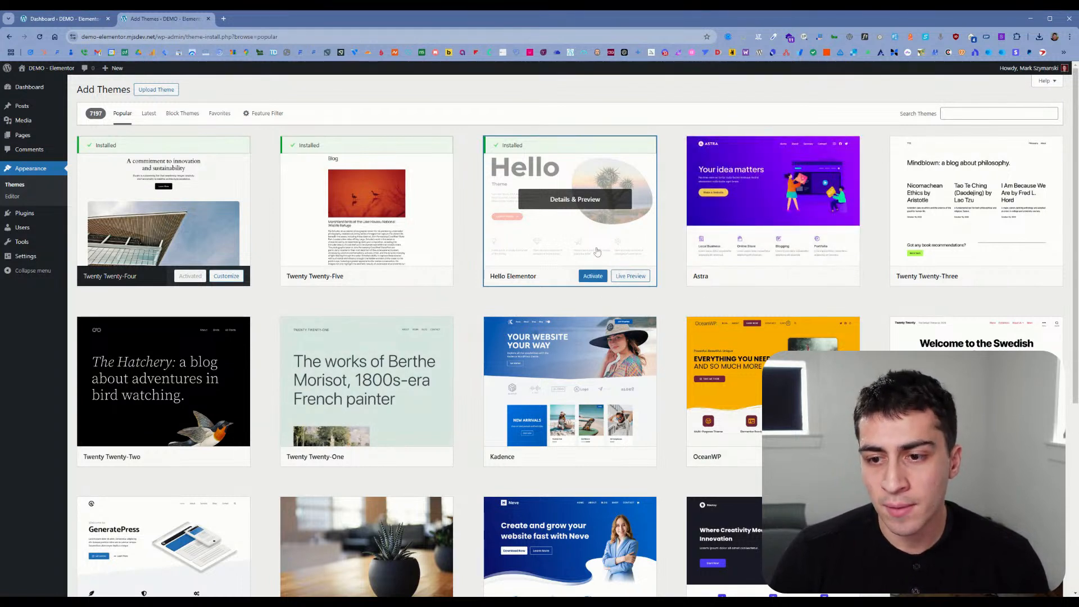
left_click(594, 276)
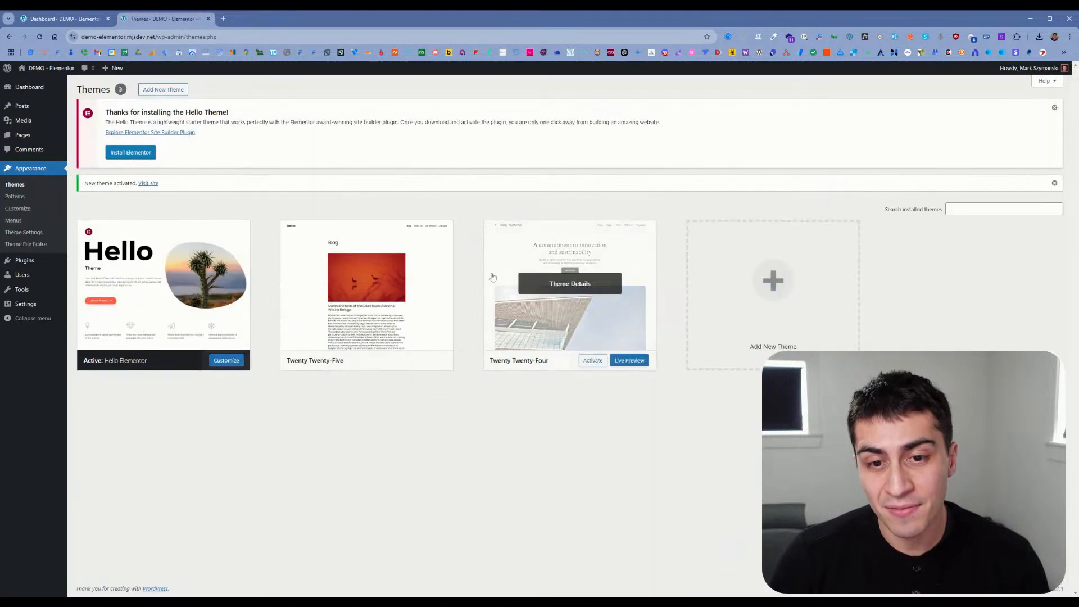
Step: Delete the unused Twenty Twenty-Five and Twenty Twenty-Four themes from the site
left_click(382, 284)
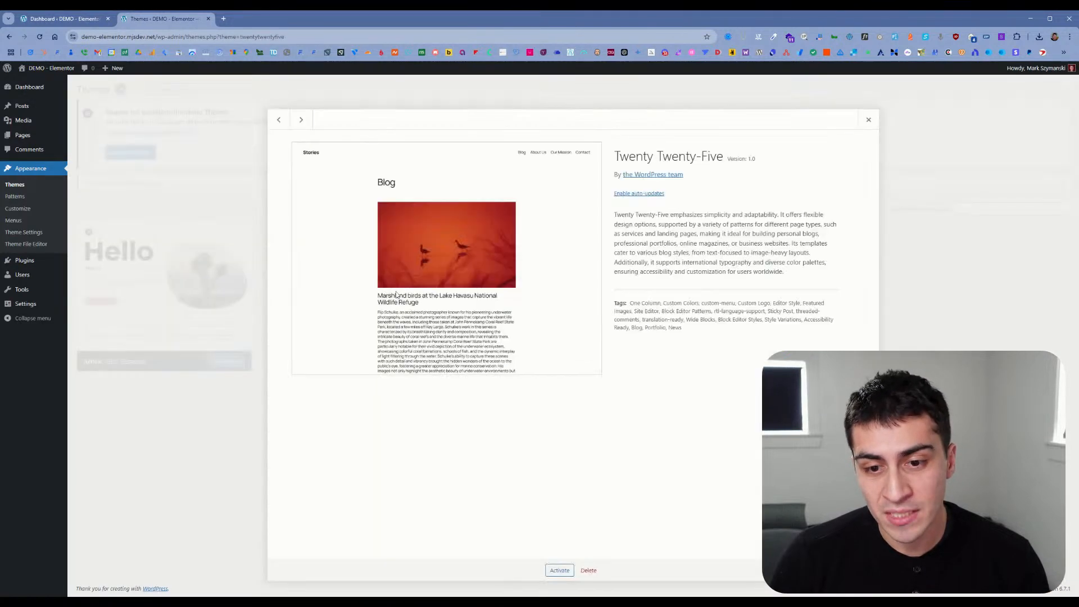
left_click(590, 571)
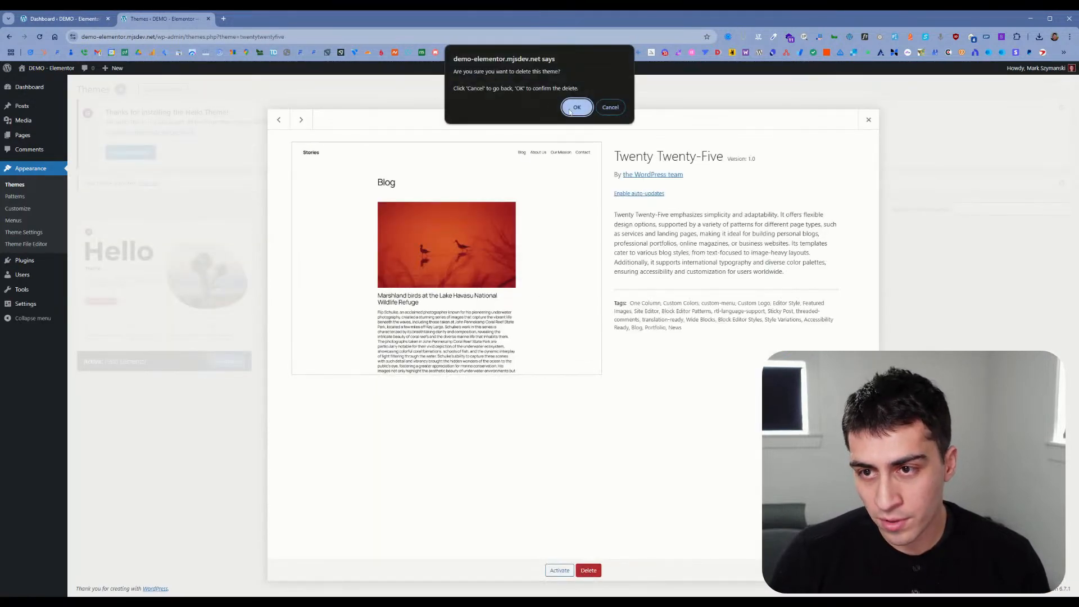
left_click(602, 111)
left_click(402, 283)
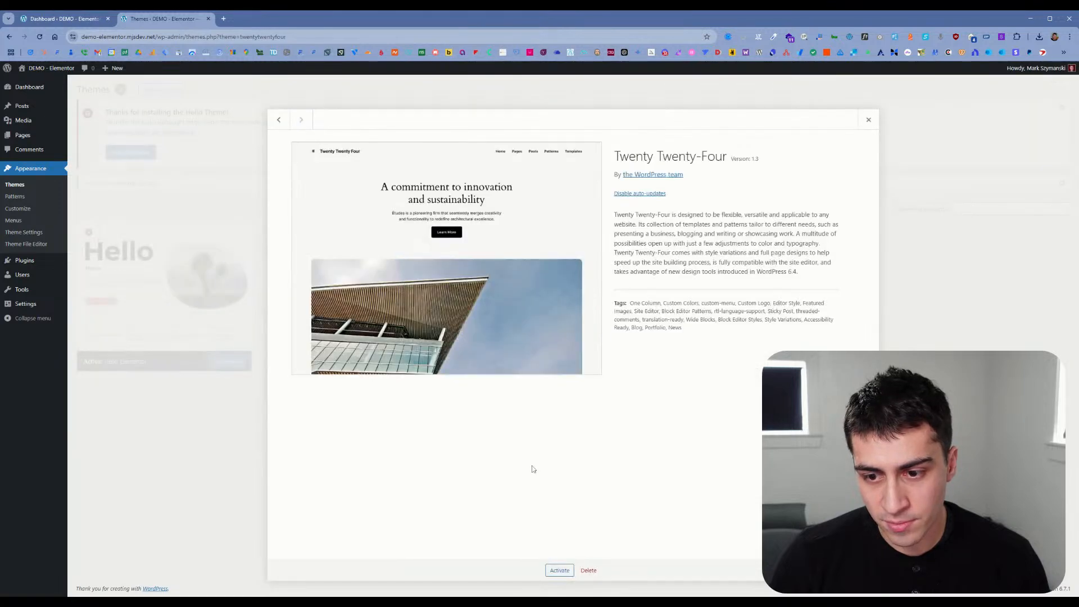
left_click(588, 570)
left_click(577, 107)
Step: Open the Hello Elementor theme's Theme Settings and Menus pages in separate tabs
left_click(165, 286)
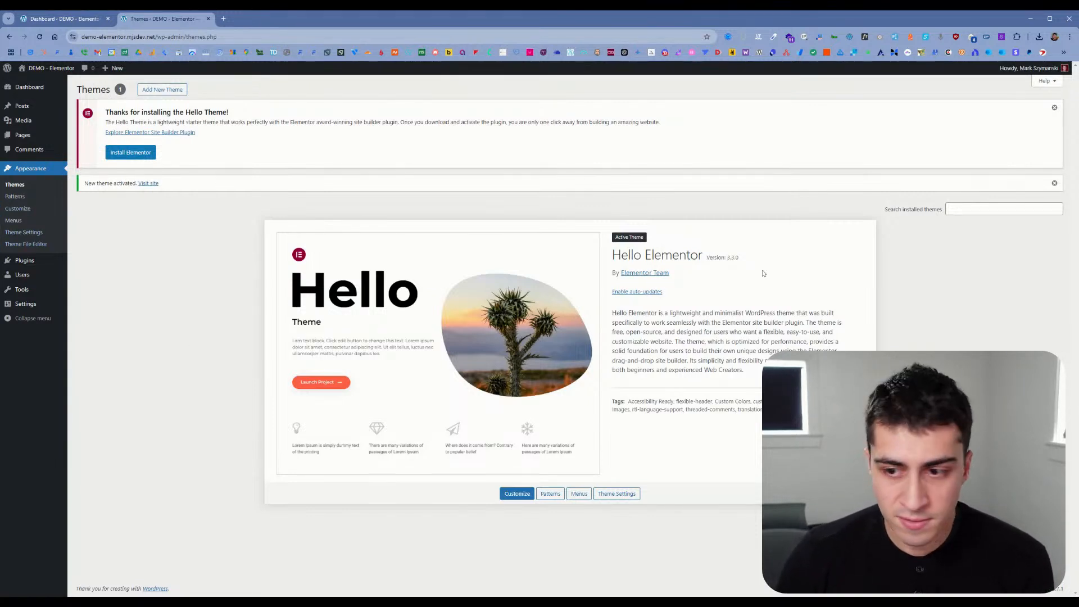
left_click(631, 494, "ctrl")
left_click(579, 494, "ctrl")
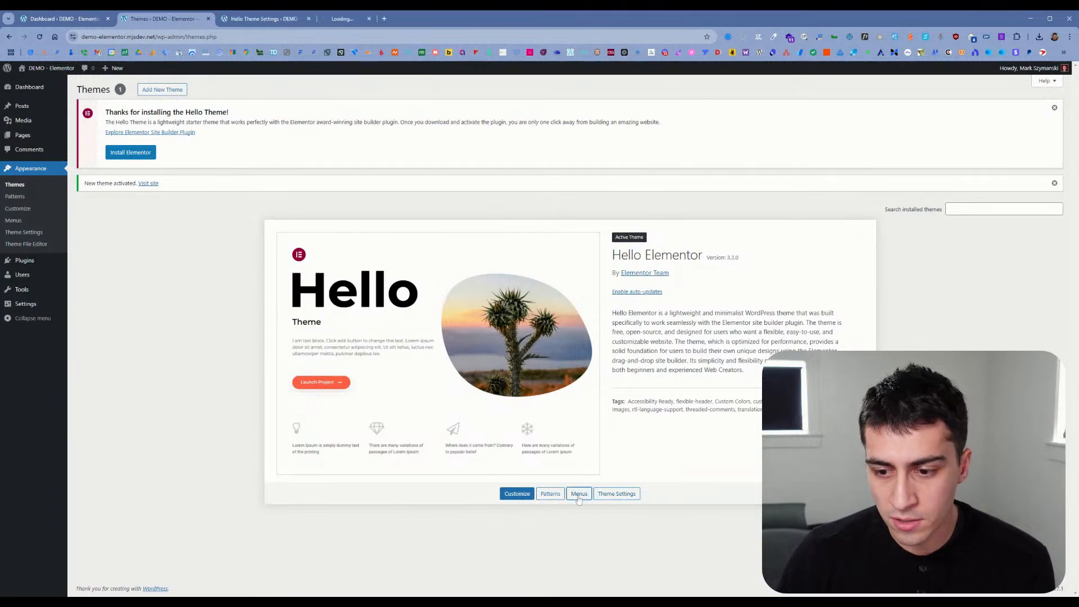
Step: Open the theme's Patterns page in a separate tab and review the Hello Theme Settings, Menus and Patterns pages
left_click(550, 494, "ctrl")
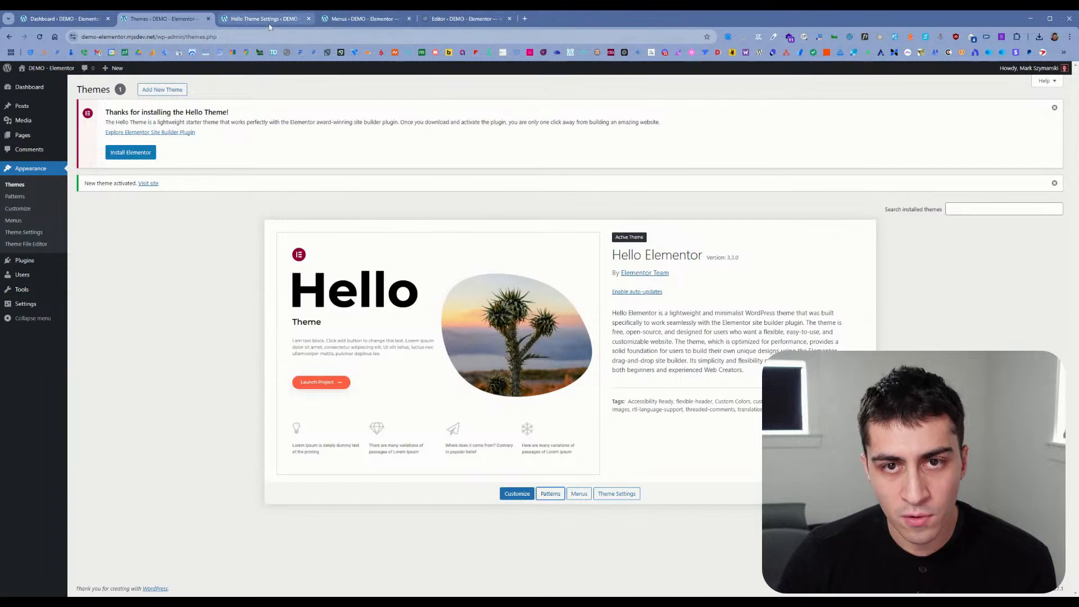
left_click(272, 21)
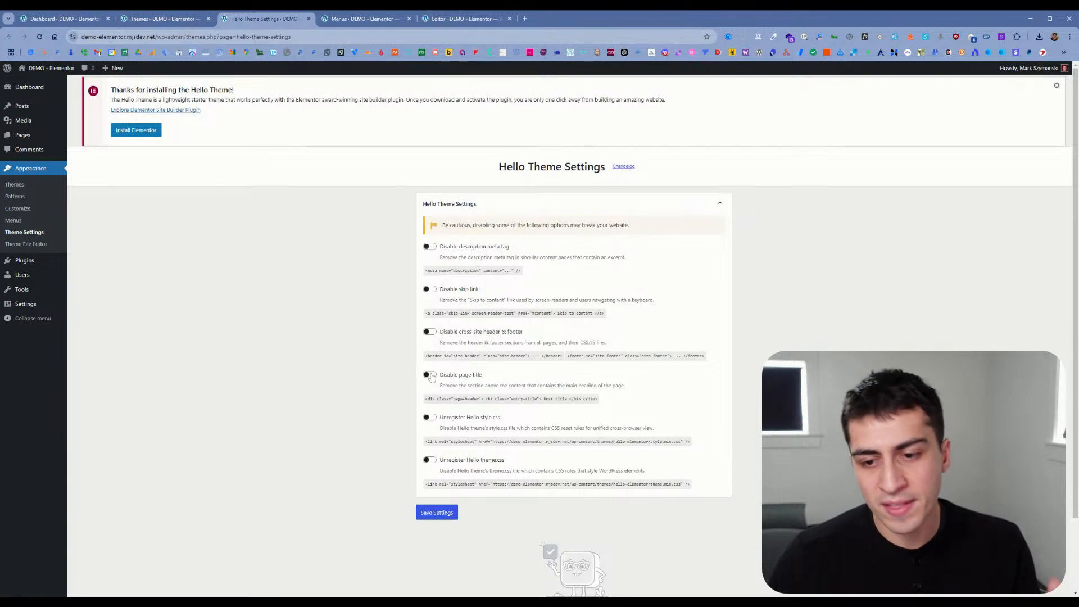
scroll(431, 377, "down", 1)
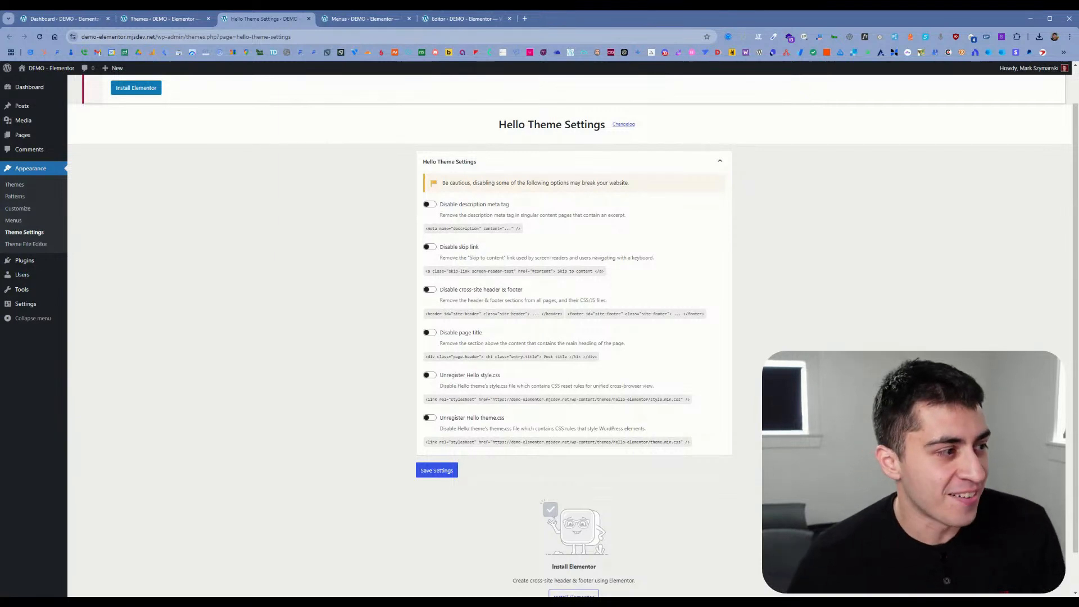
left_click(363, 22)
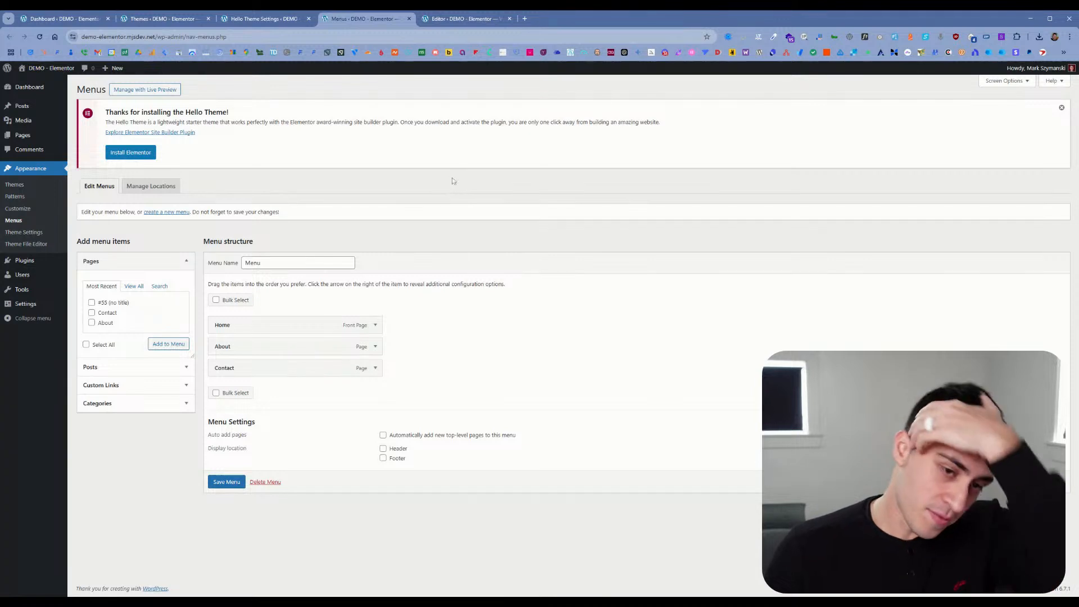
left_click(467, 19)
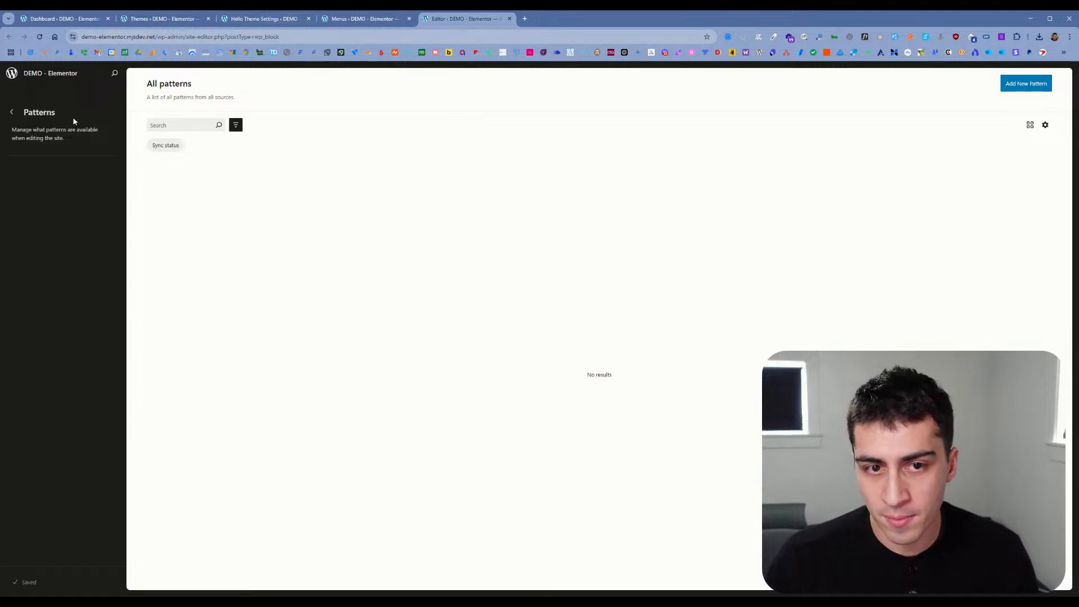
Step: Go back to the dashboard, reopen the Patterns page in a separate tab and create a synced pattern named Test
left_click(12, 113)
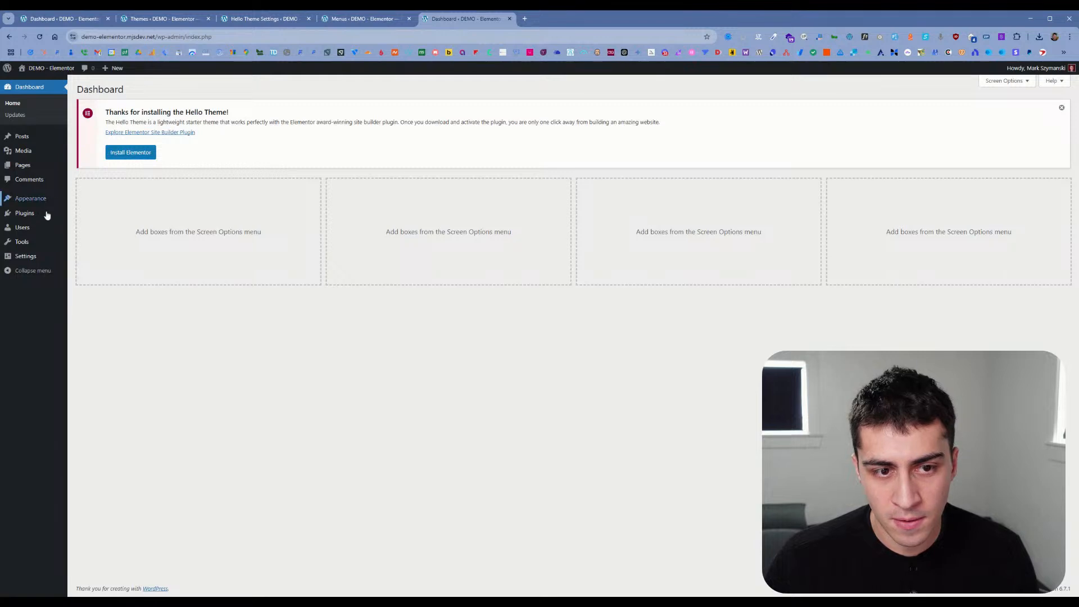
mouse_move(41, 201)
middle_click(94, 217)
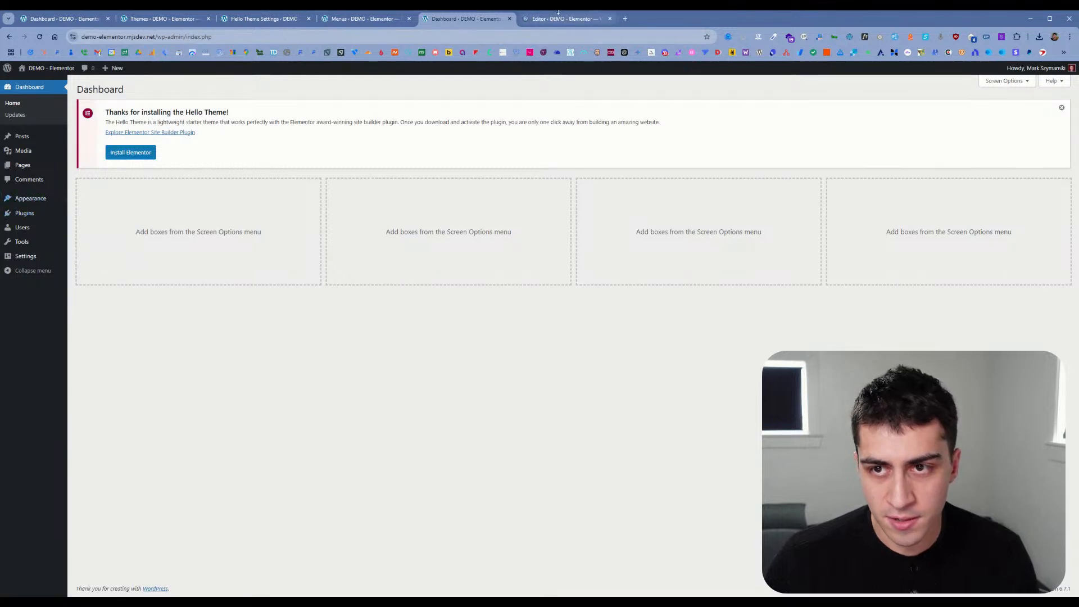
left_click(565, 19)
left_click(1036, 88)
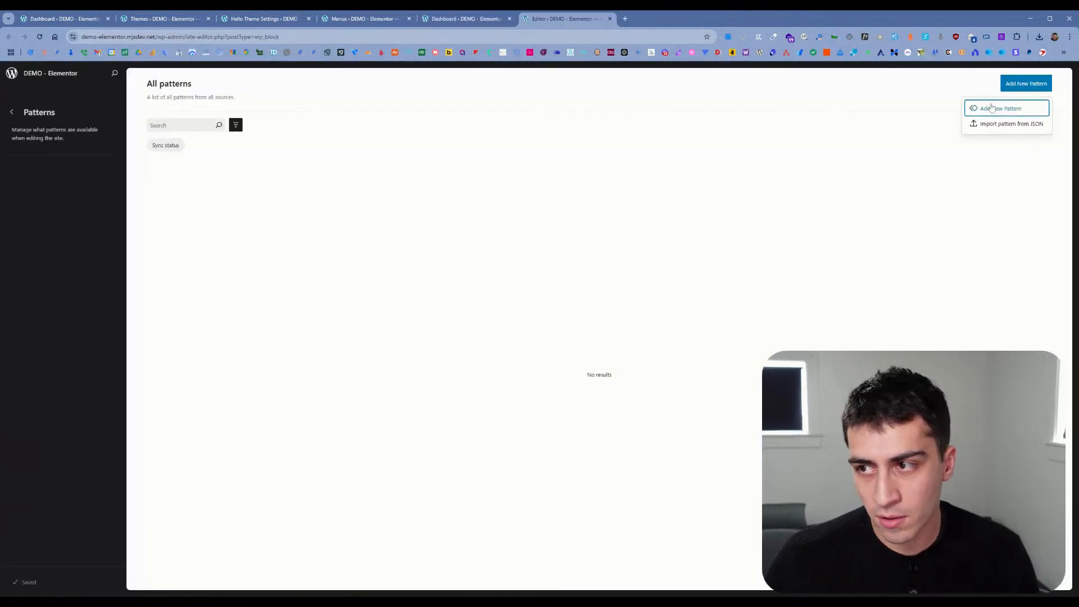
left_click(1003, 107)
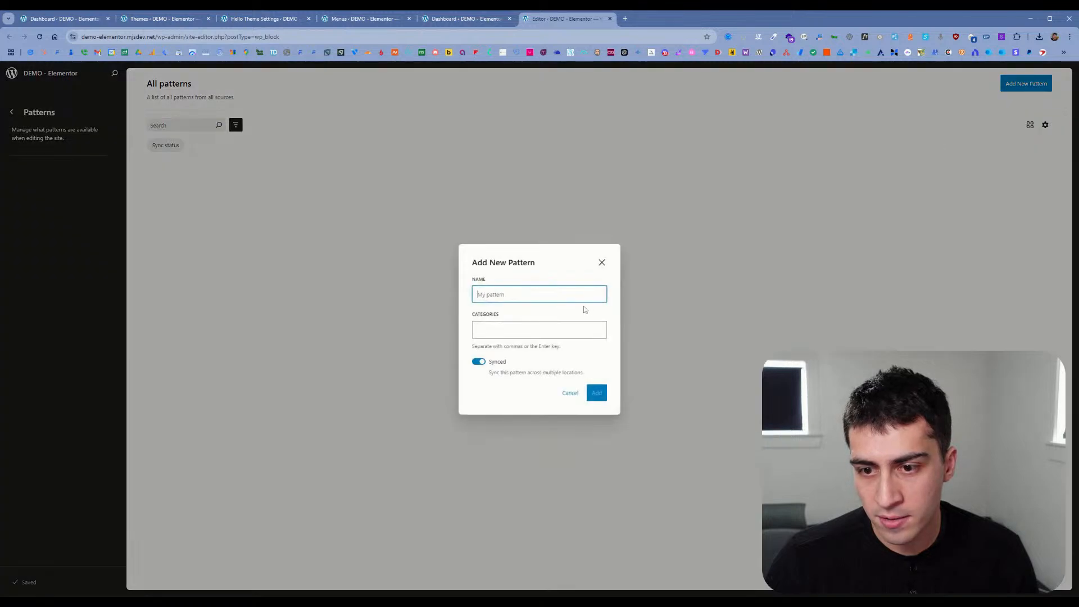
type("Test")
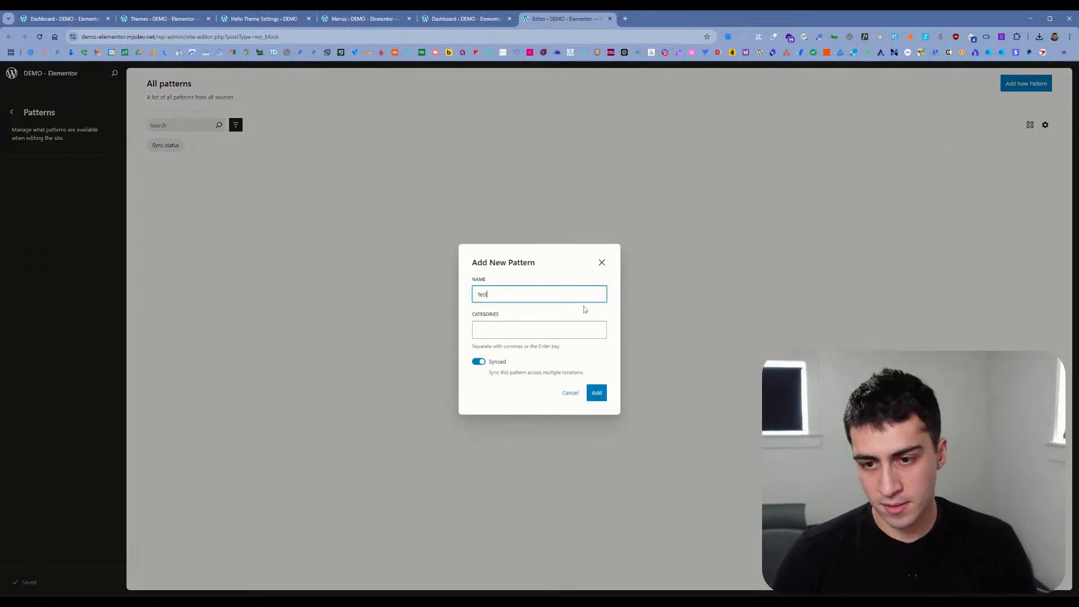
left_click(597, 392)
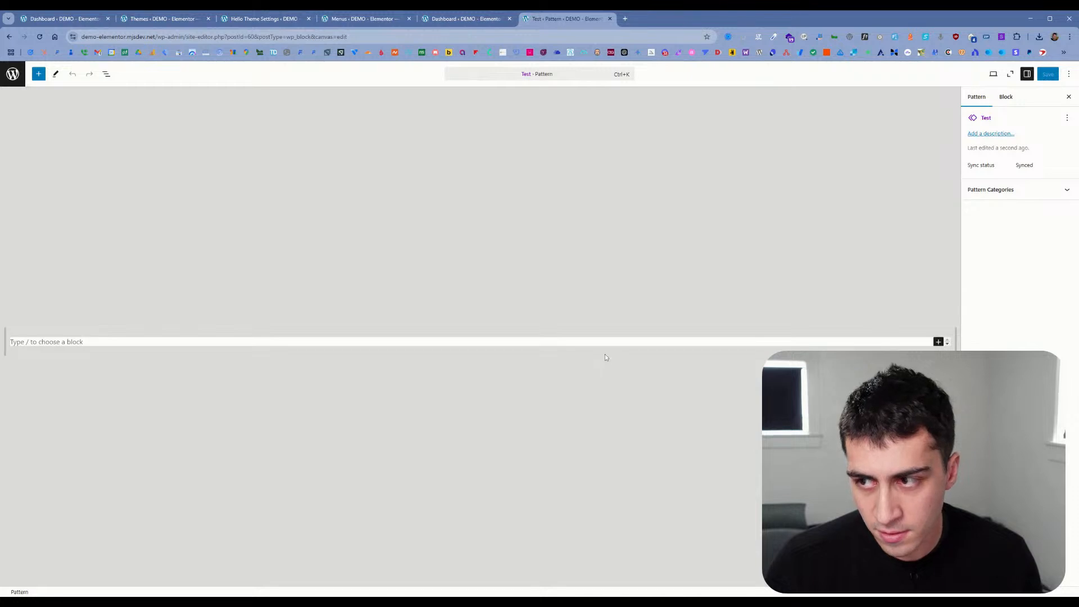
Step: Insert an Image block in the Test pattern, browse the other available blocks, and close the pattern editor without saving
left_click(38, 74)
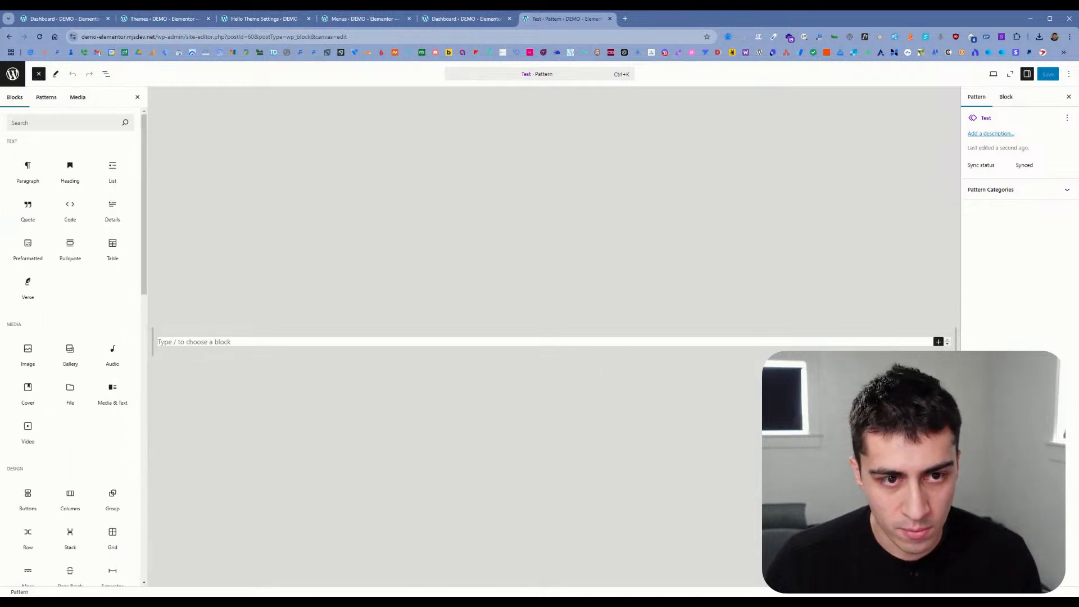
left_click(31, 354)
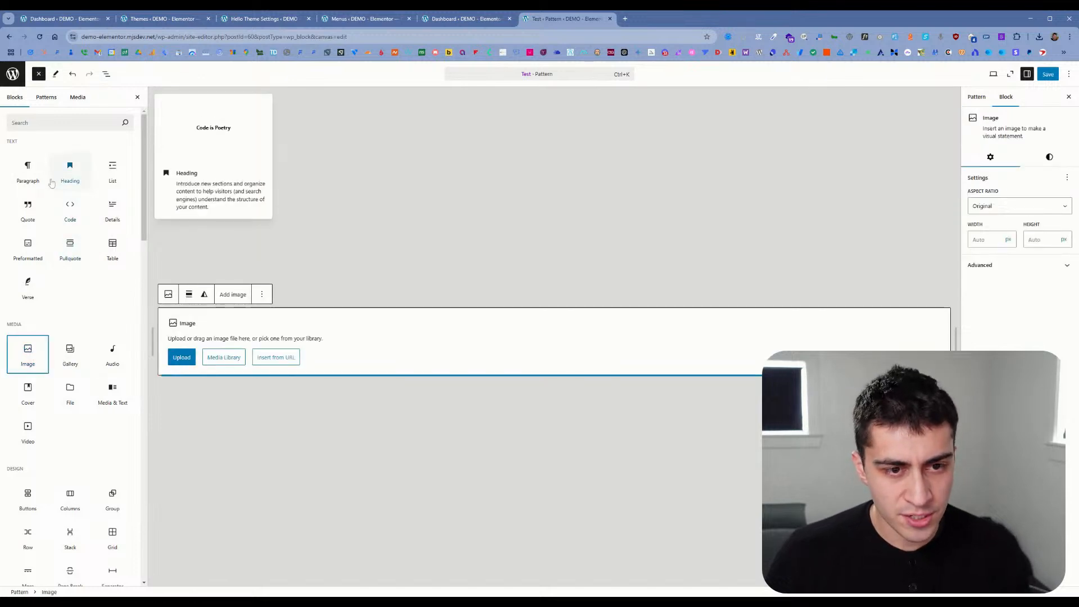
scroll(72, 438, "down", 5)
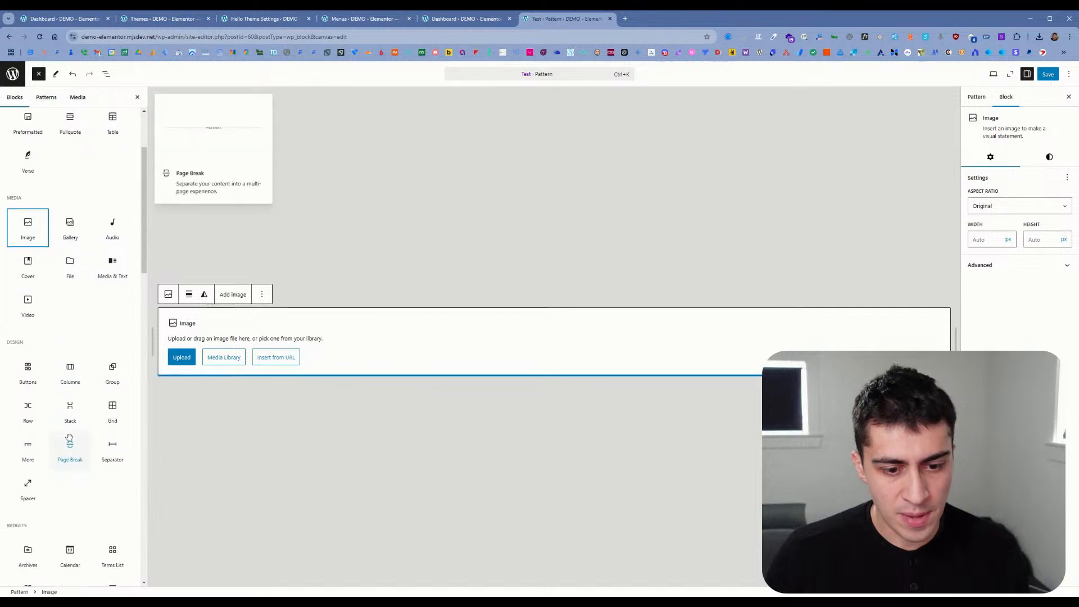
scroll(73, 427, "up", 5)
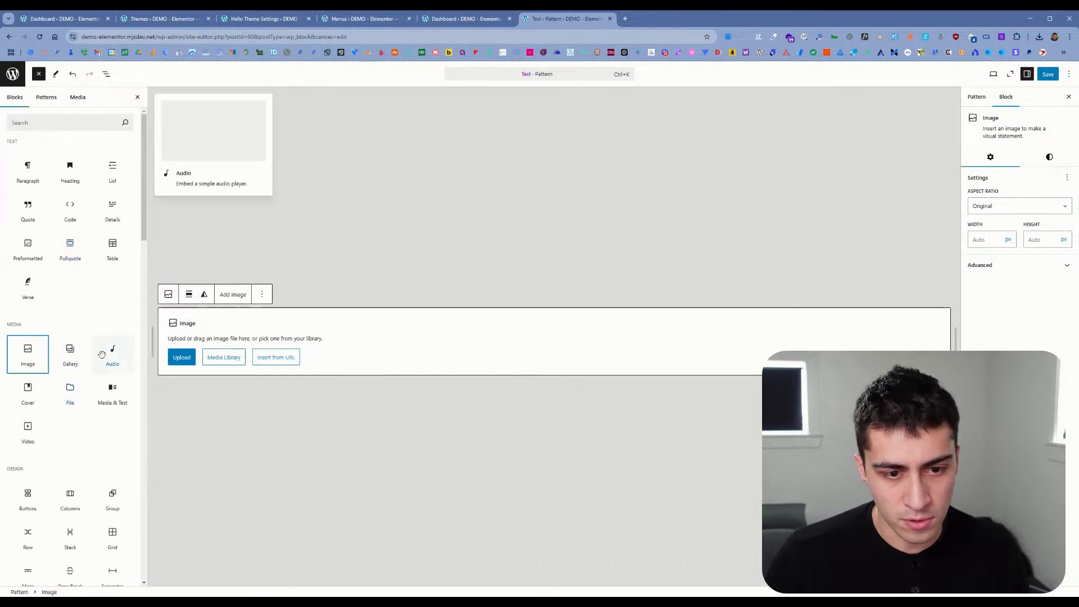
scroll(54, 314, "down", 1)
scroll(69, 329, "down", 2)
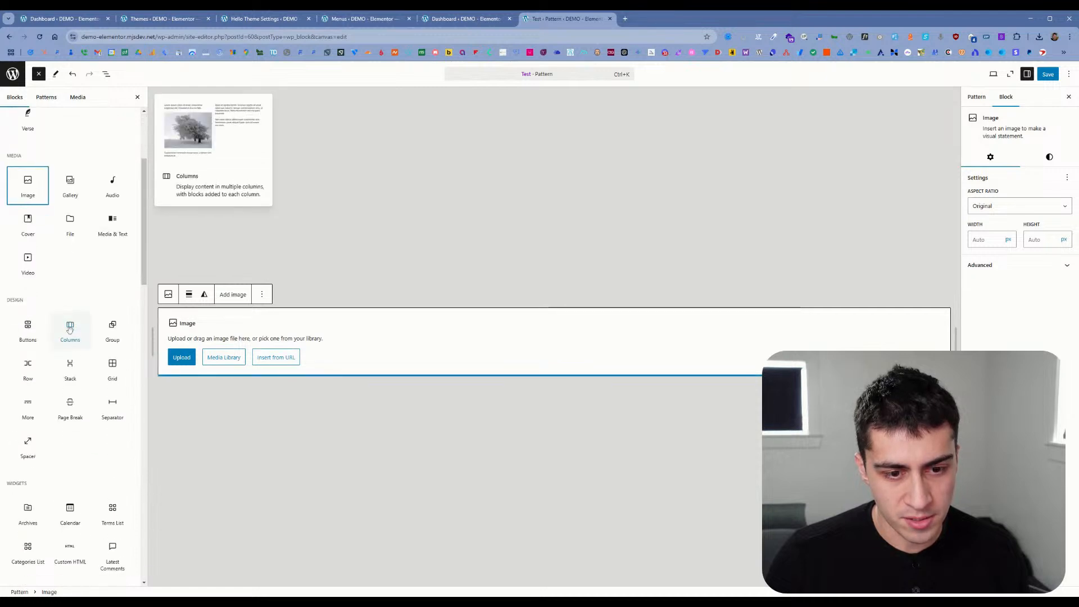
scroll(70, 329, "up", 3)
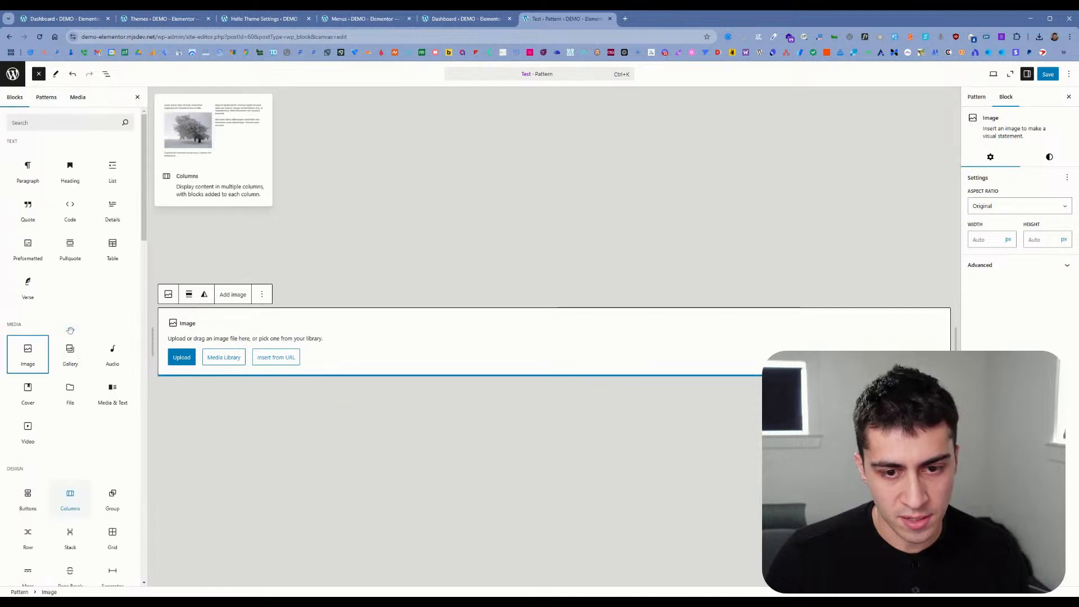
left_click(611, 19)
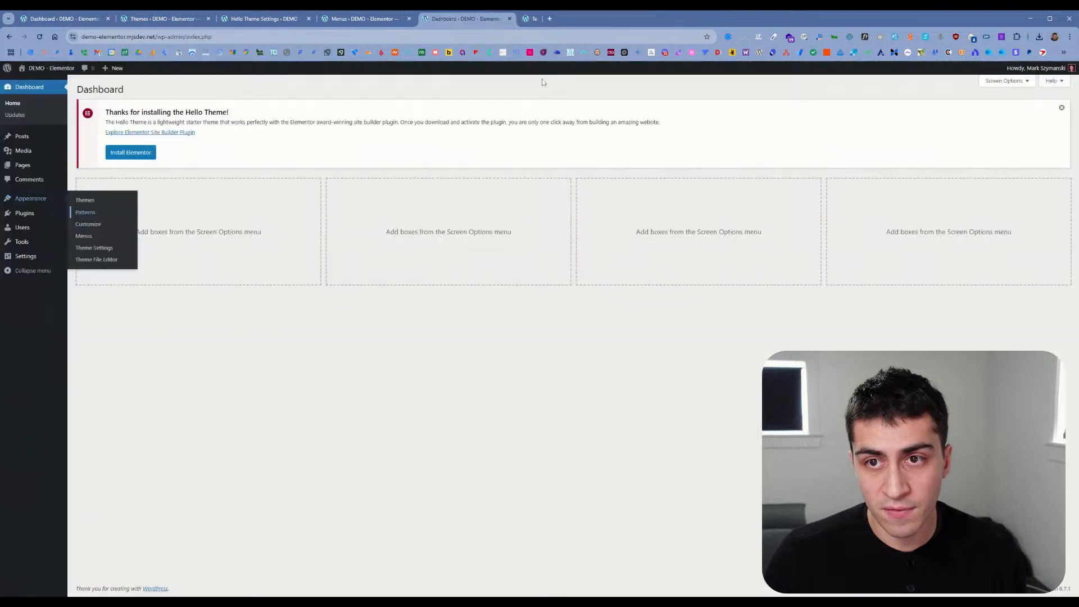
Step: Close the Hello Theme Settings tab and return to the Themes page
left_click(245, 22)
left_click(177, 18)
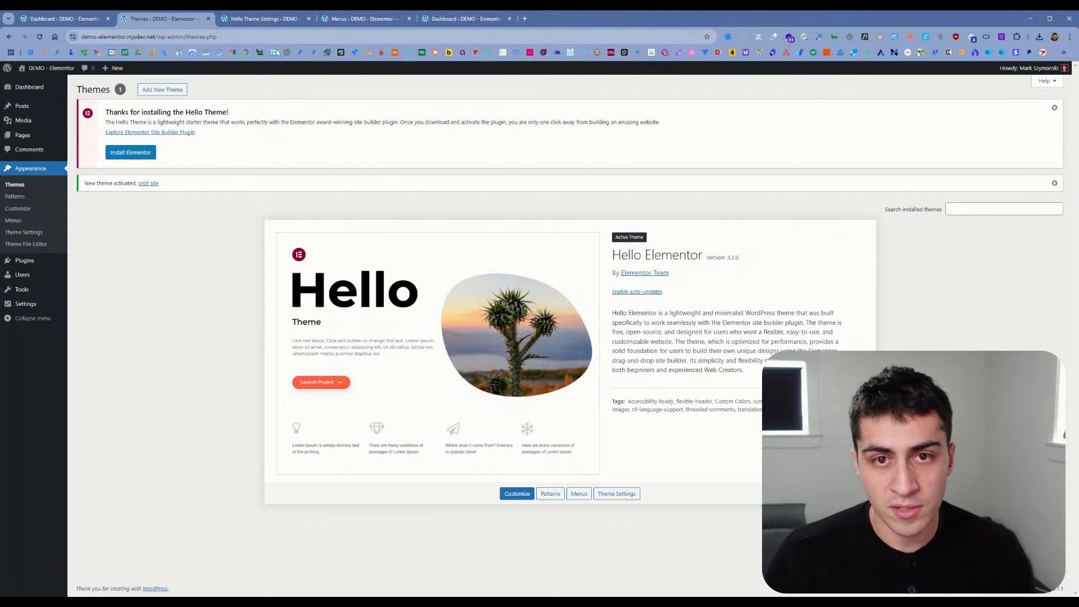
left_click(275, 19)
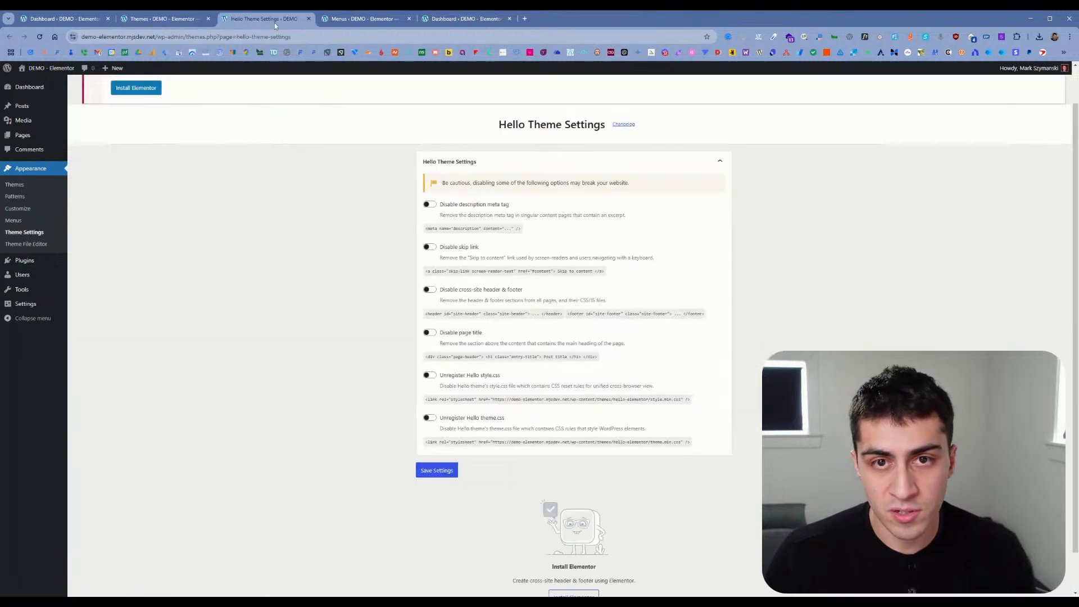
left_click(309, 19)
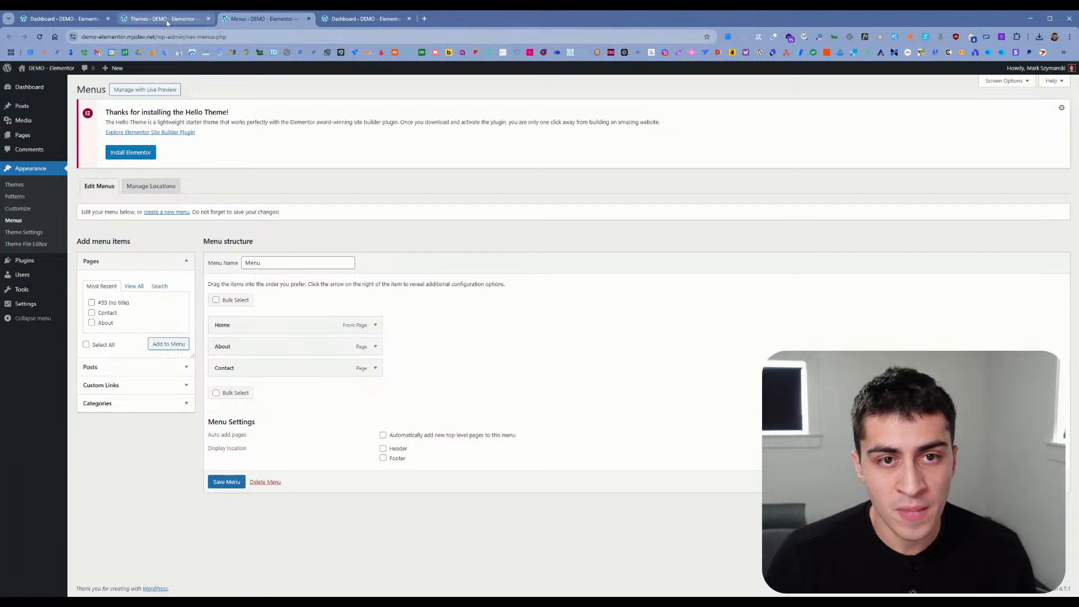
left_click(167, 22)
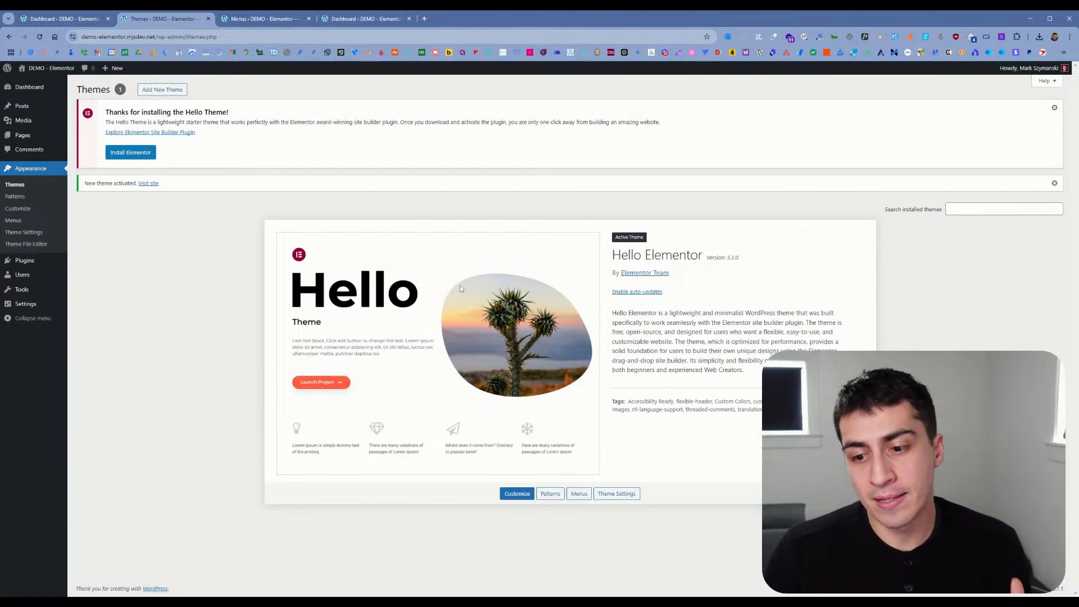
Step: Open the Customizer for the Hello Elementor theme and examine its Site Identity and Menus sections
left_click(518, 494)
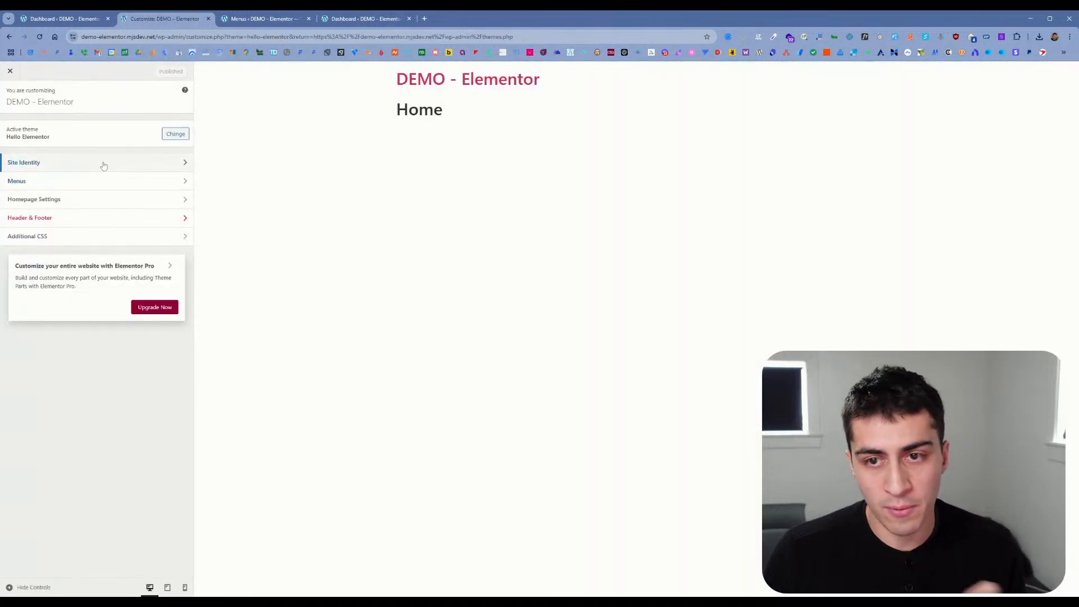
left_click(105, 165)
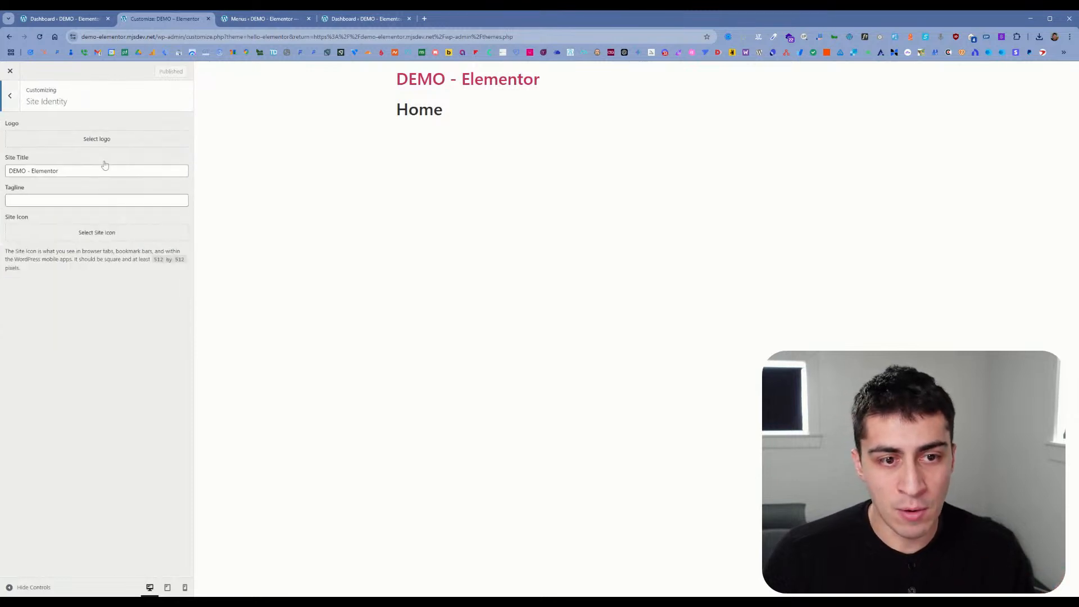
left_click(9, 96)
left_click(59, 182)
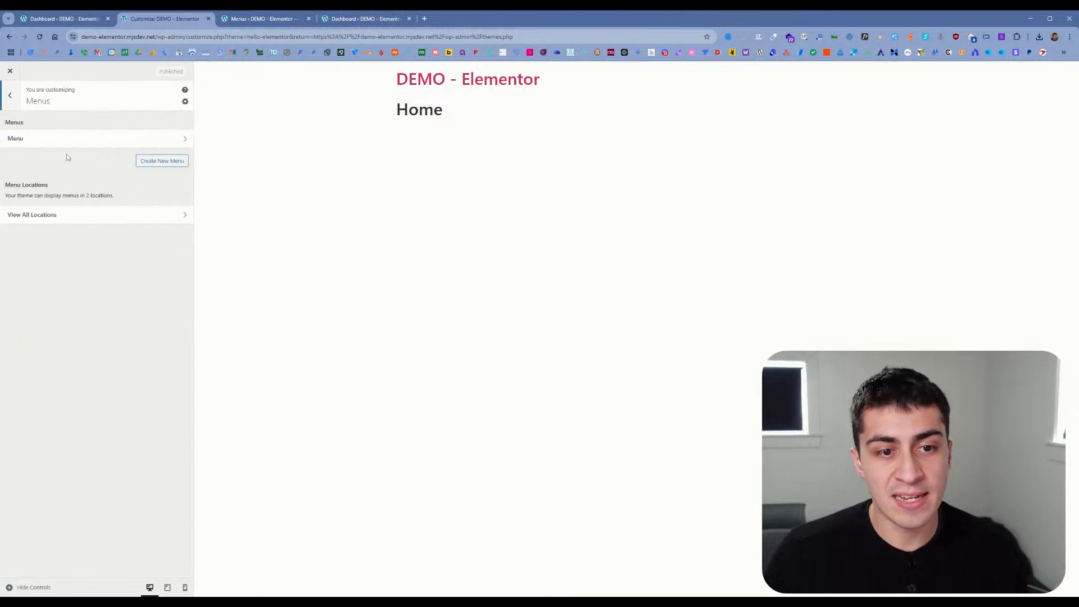
left_click(9, 96)
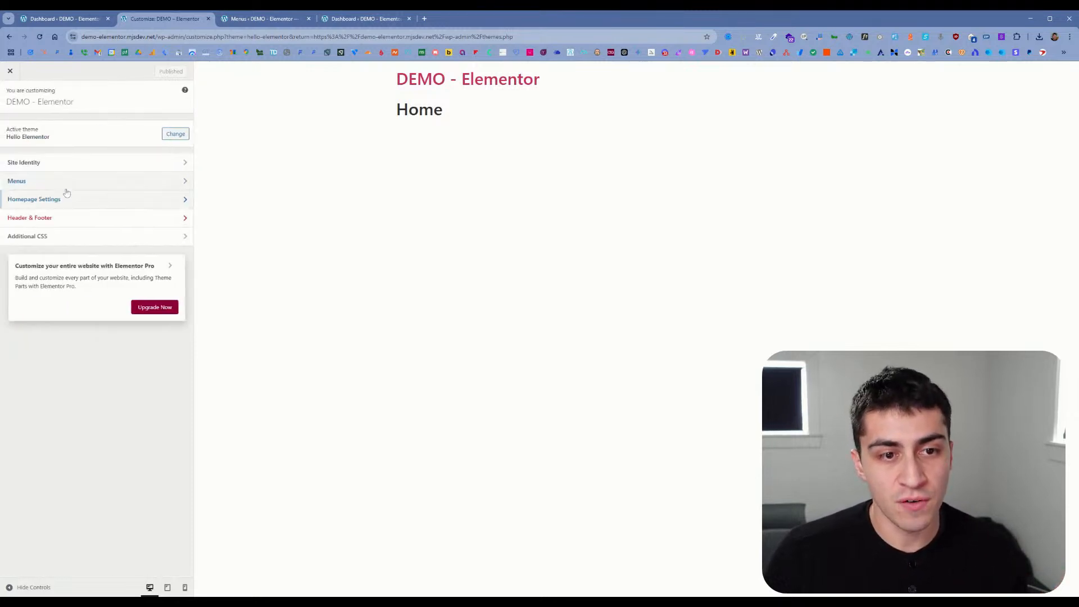
left_click(93, 164)
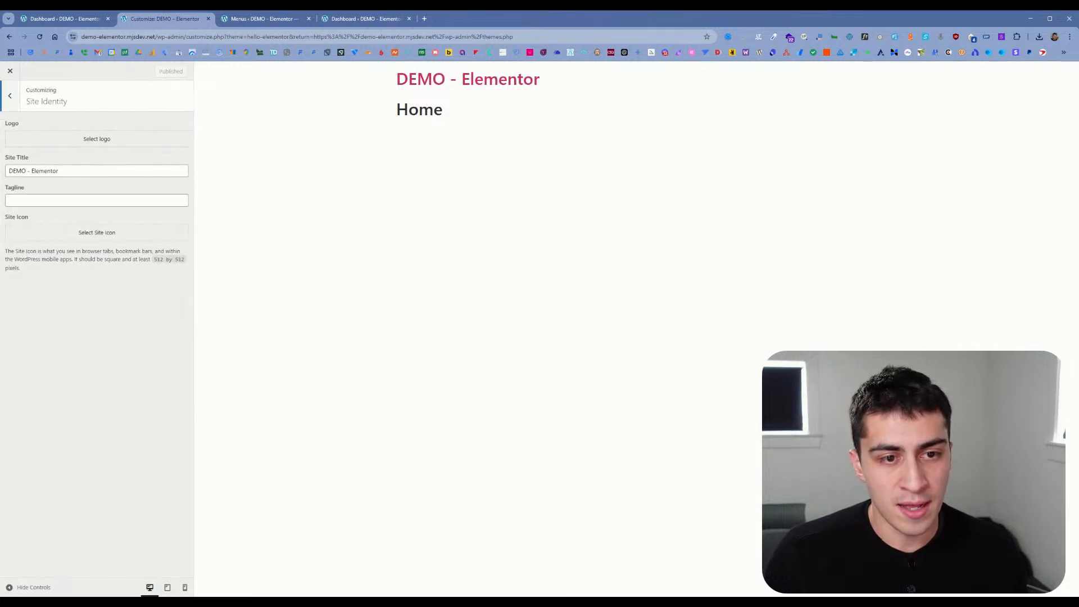
left_click(10, 95)
Step: Examine the Customizer's Homepage Settings, Header & Footer and Additional CSS sections
left_click(37, 200)
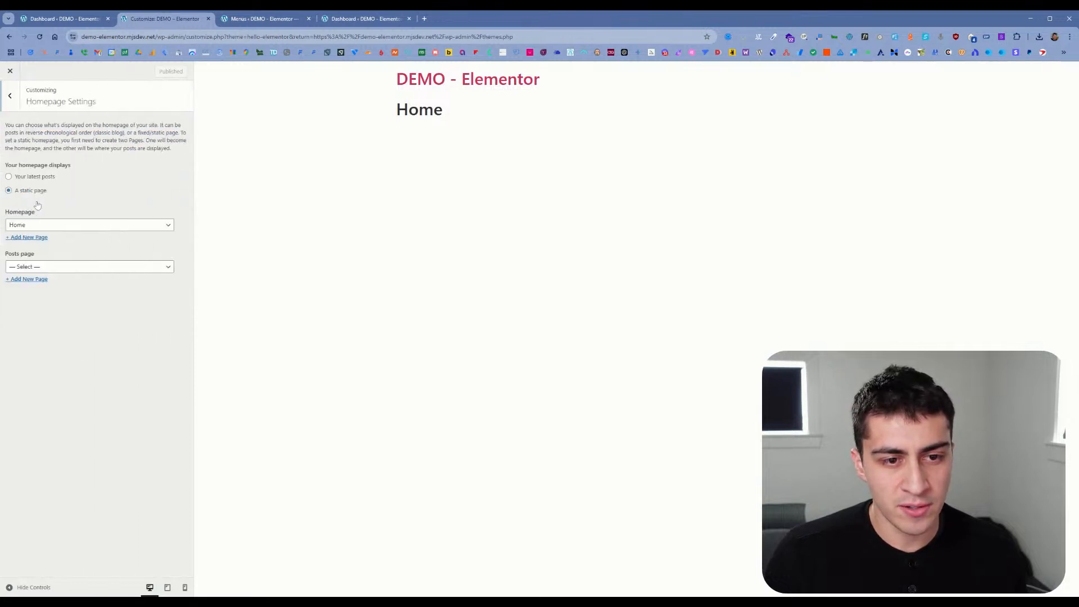
left_click(14, 107)
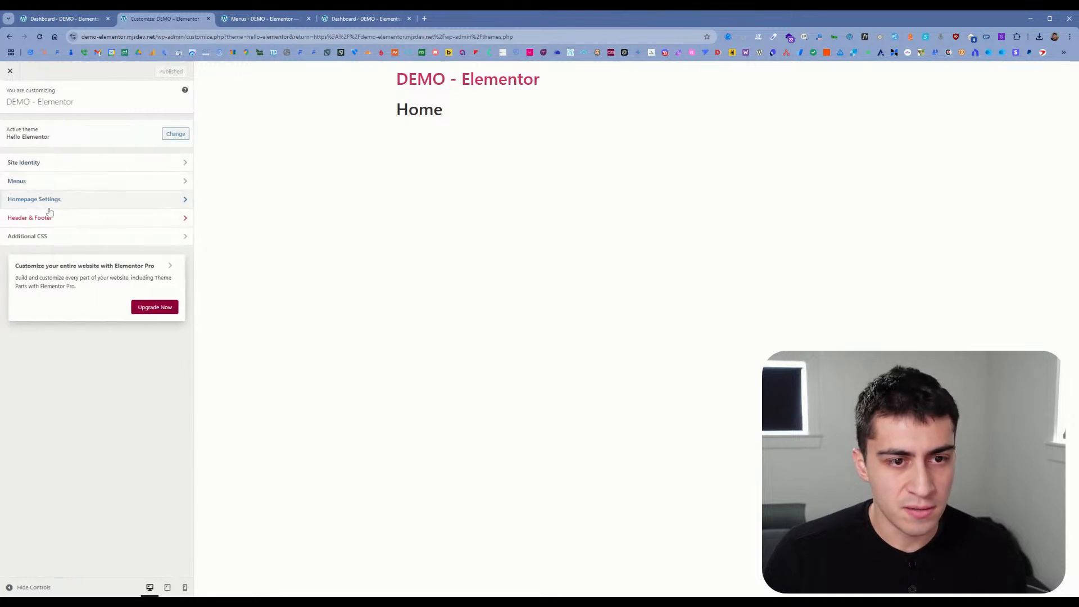
left_click(102, 225)
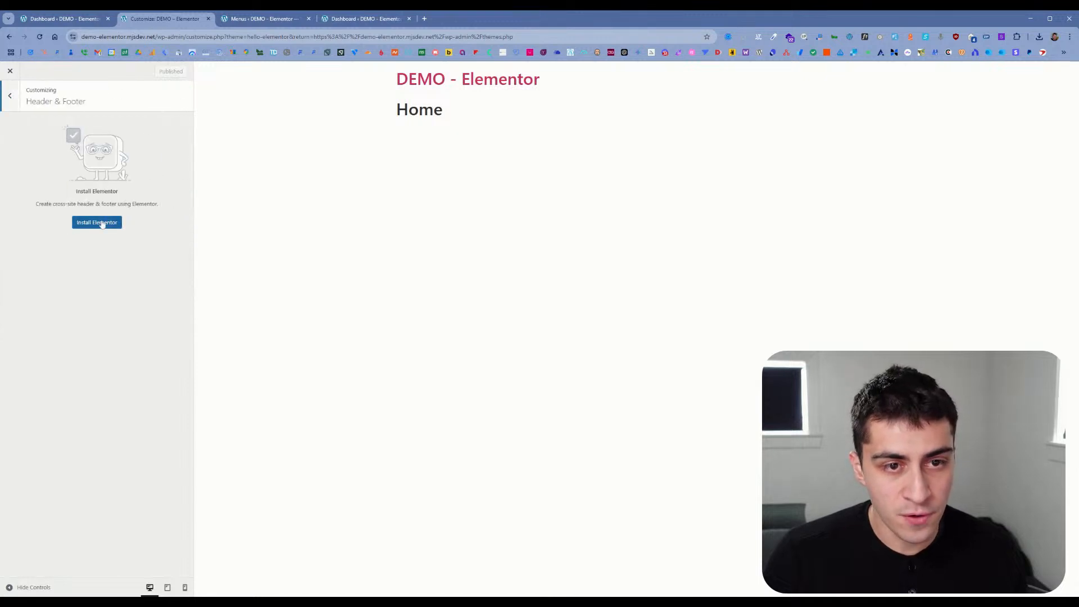
left_click(15, 106)
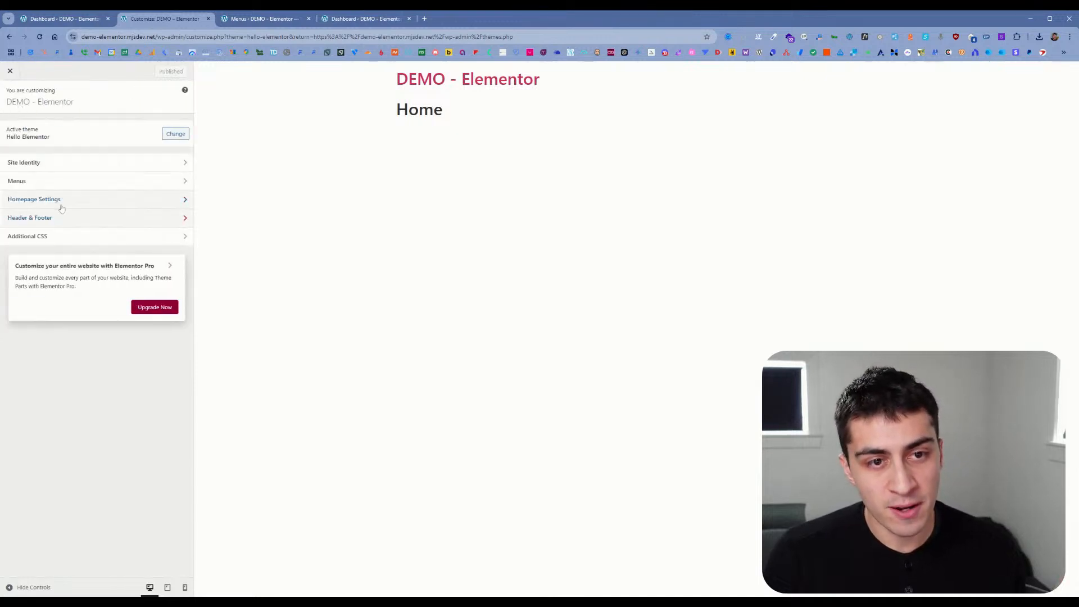
left_click(101, 234)
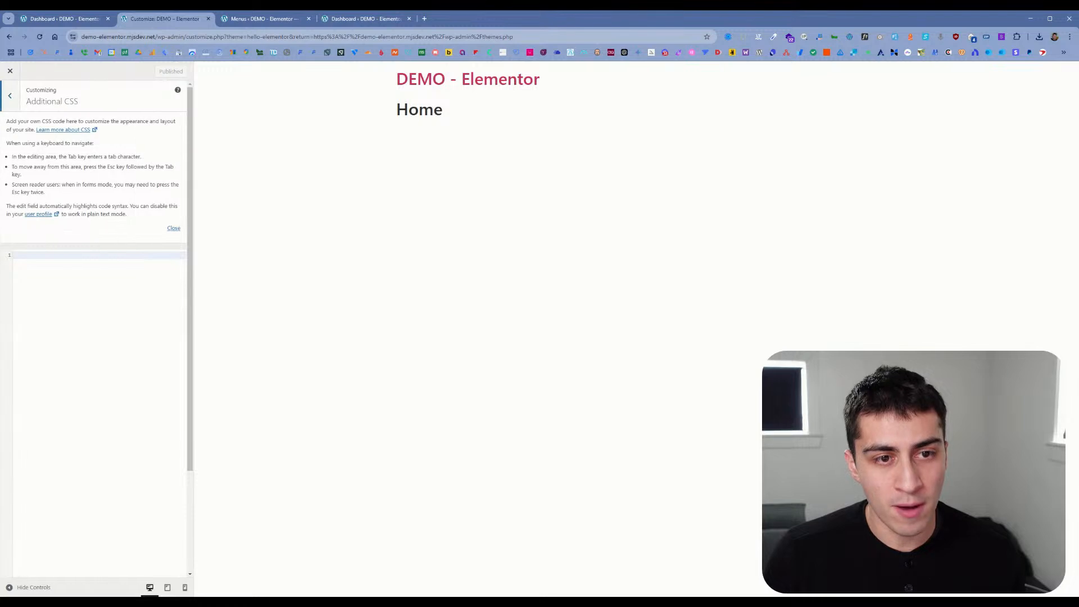
left_click(17, 109)
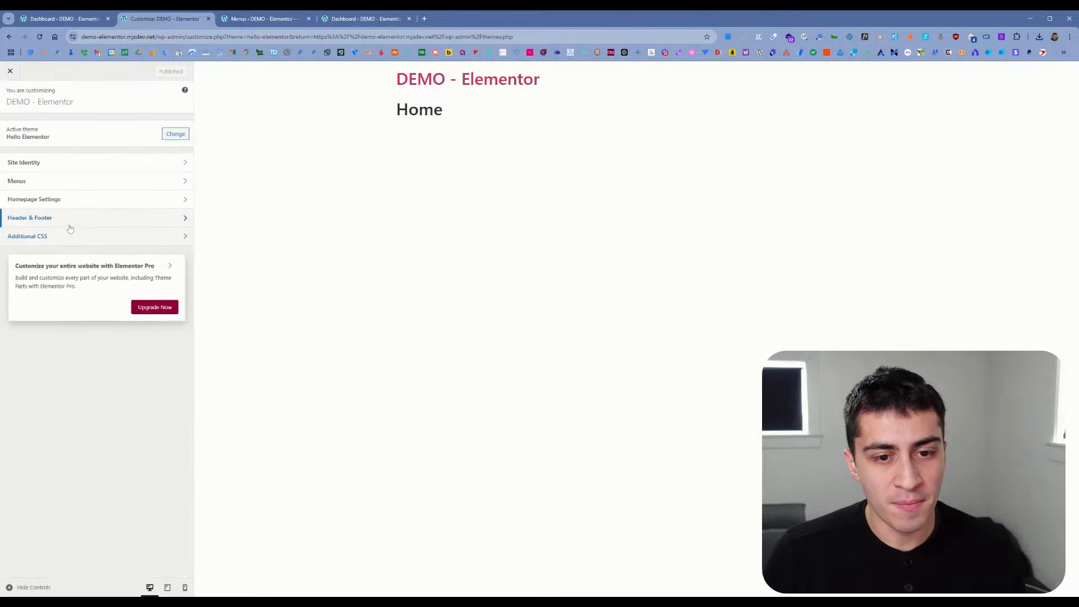
Step: Leave the Customizer and install the Elementor plugin from the Hello Theme notice on the Themes page
left_click(10, 71)
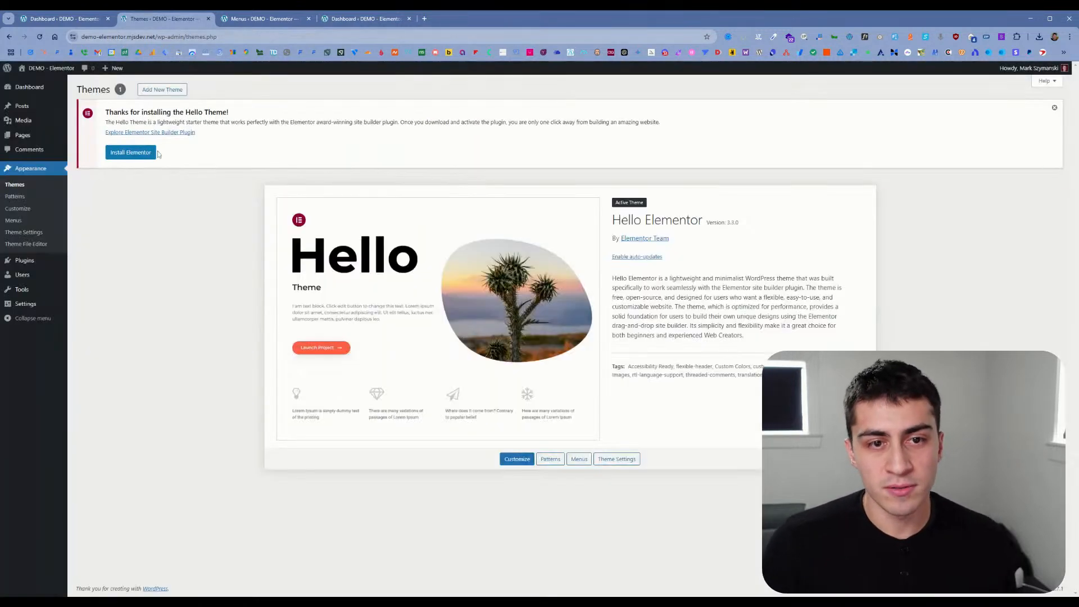
left_click(115, 152)
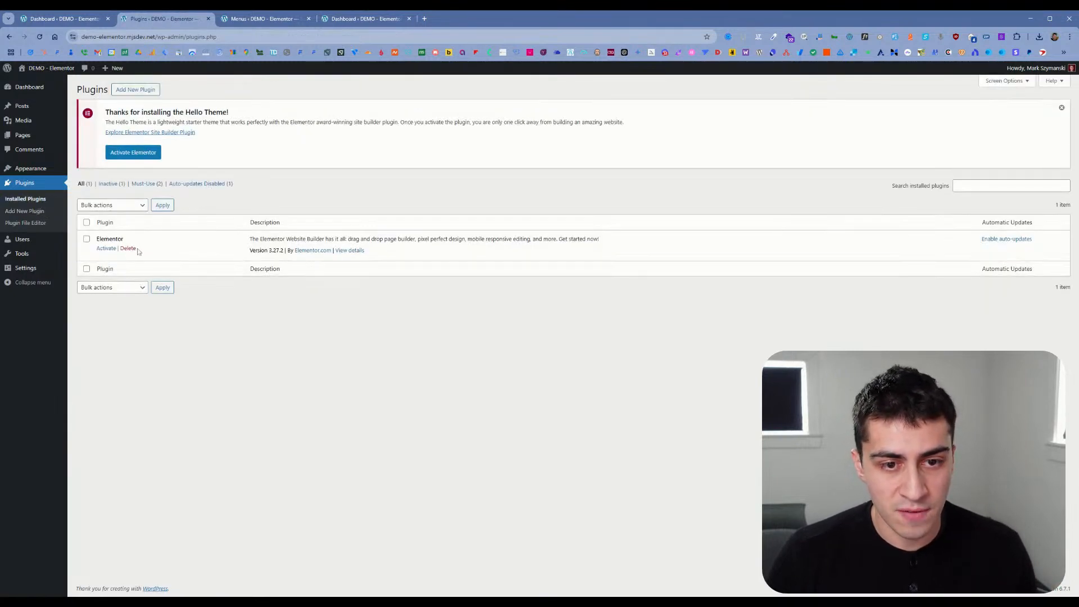
Step: Search the directory of new plugins for Elementor
left_click(54, 212)
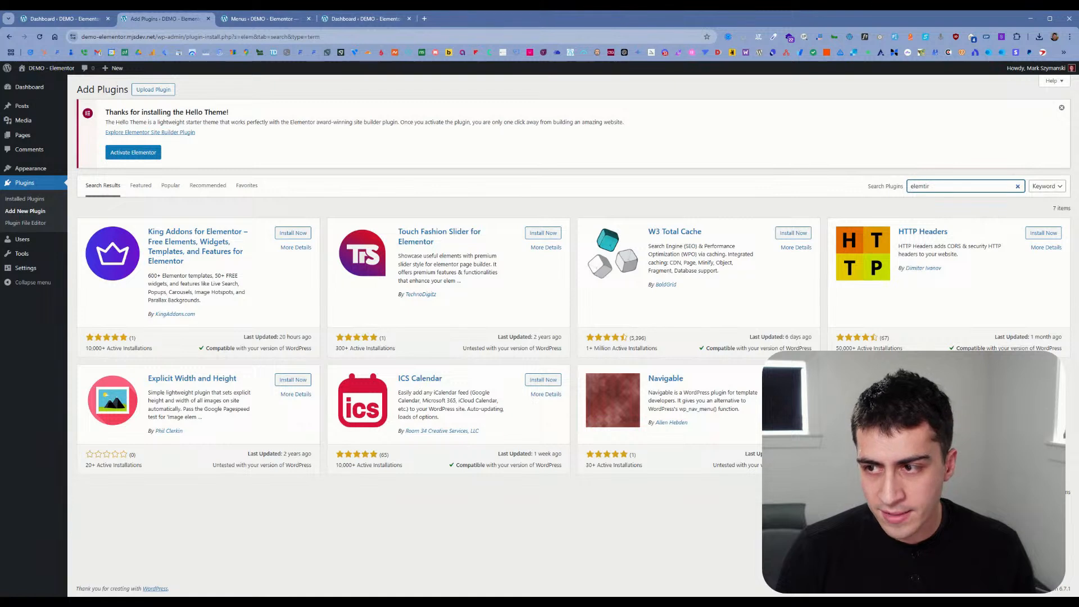
key("BackSpace")
key("BackSpace")
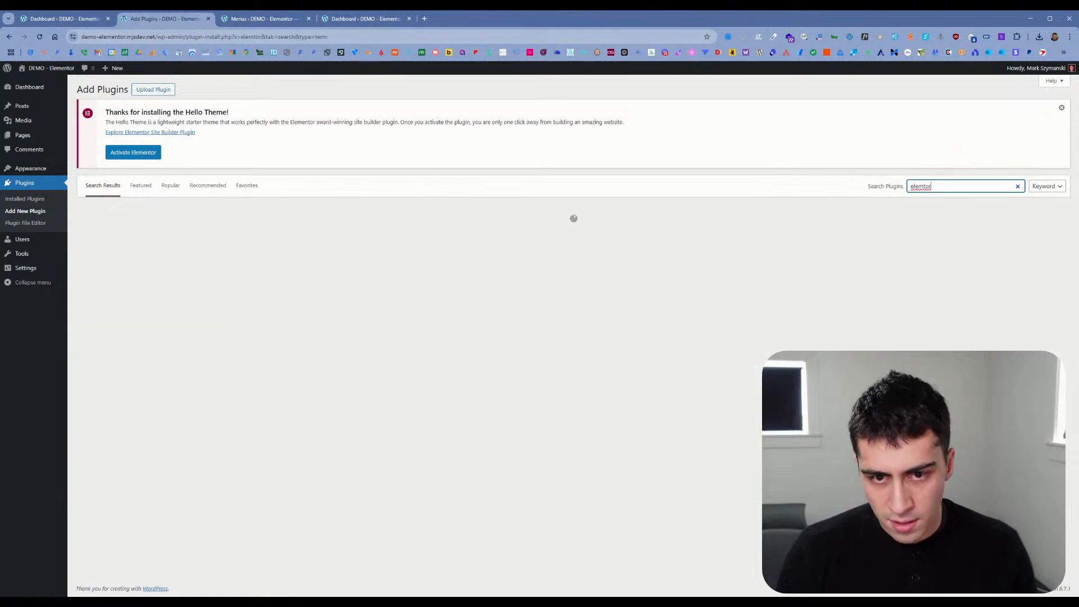
key("BackSpace")
type("n")
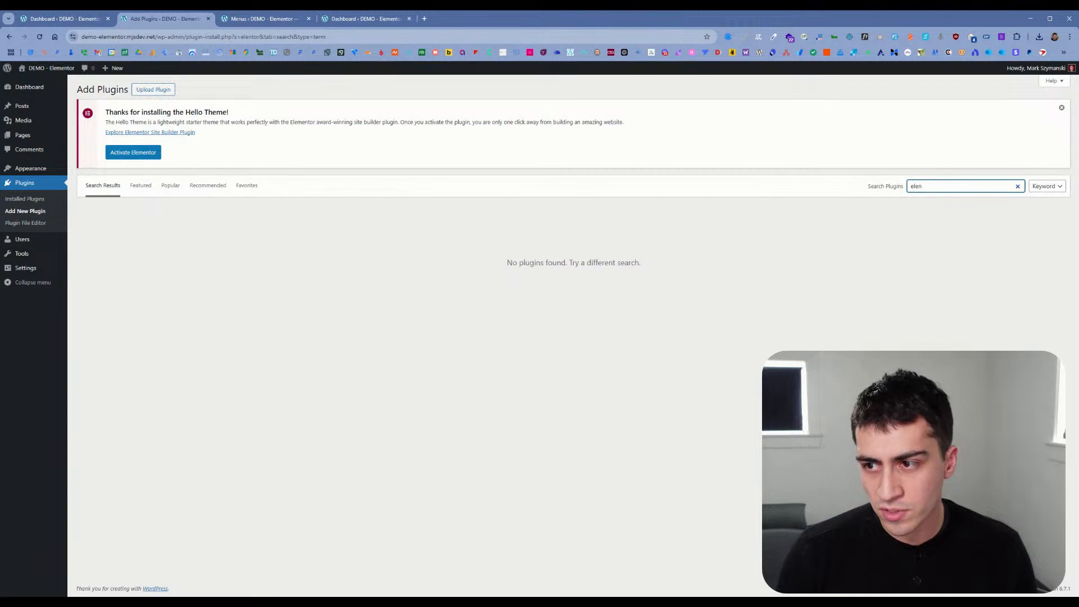
type("mntor")
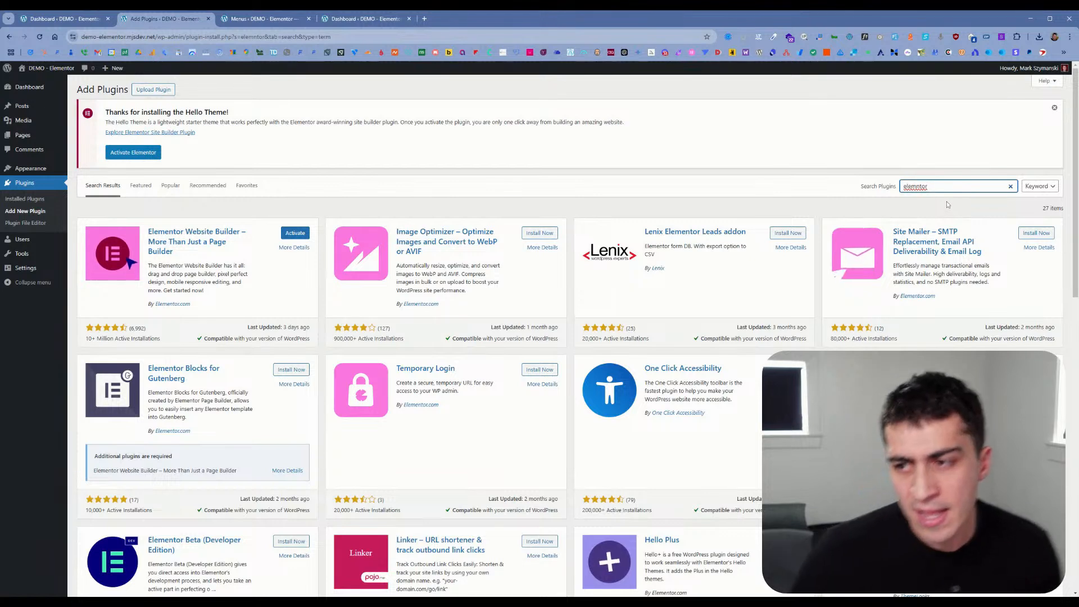
Step: Search the plugin directory for "classic" and clear the search again
double_click(935, 186)
type("clas")
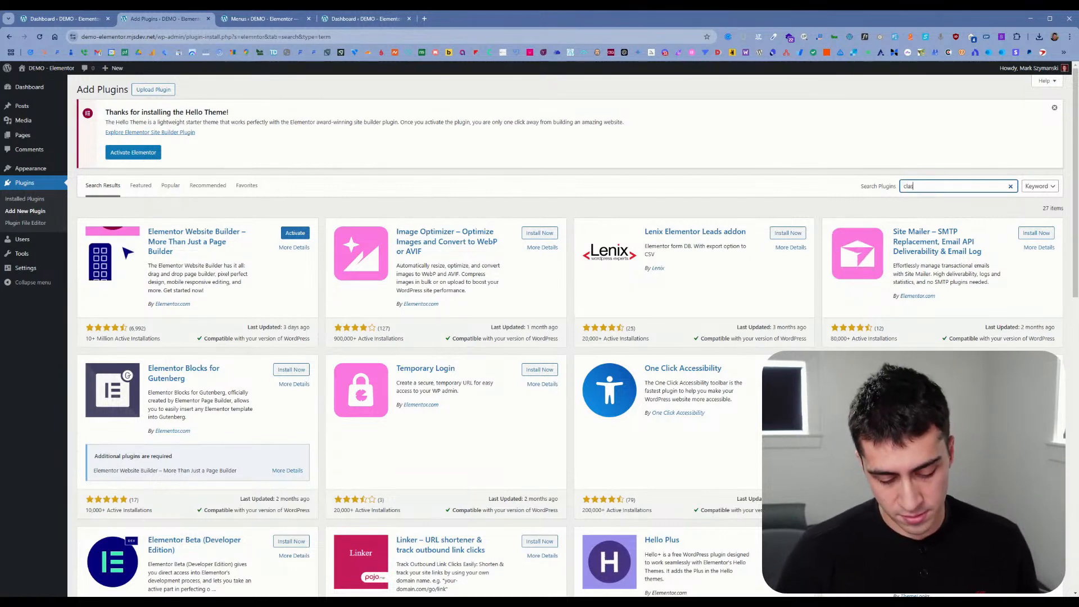
type("sc")
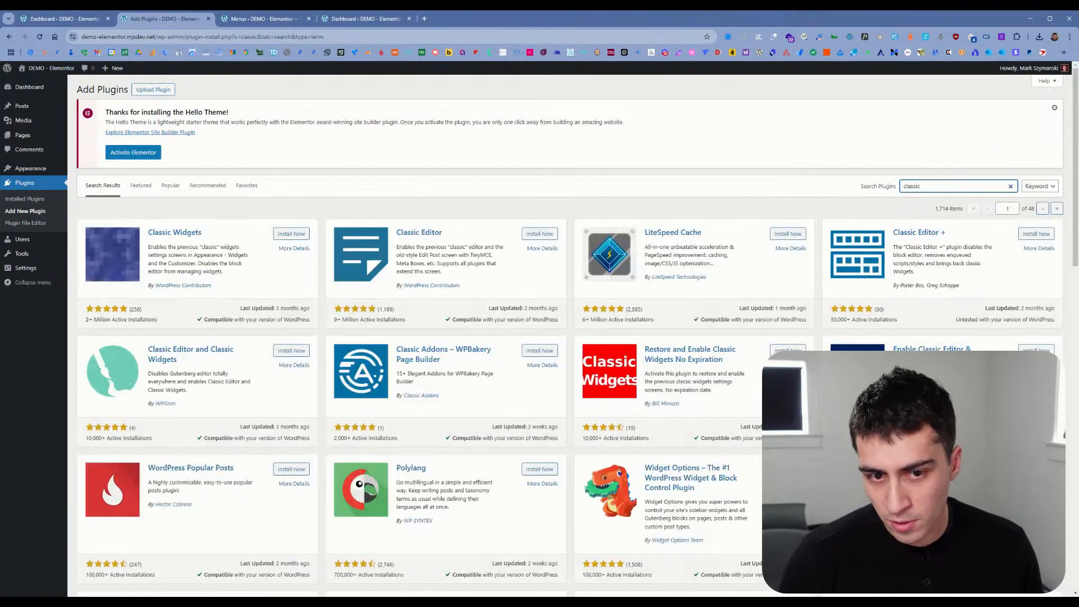
key("ctrl+a")
key("BackSpace")
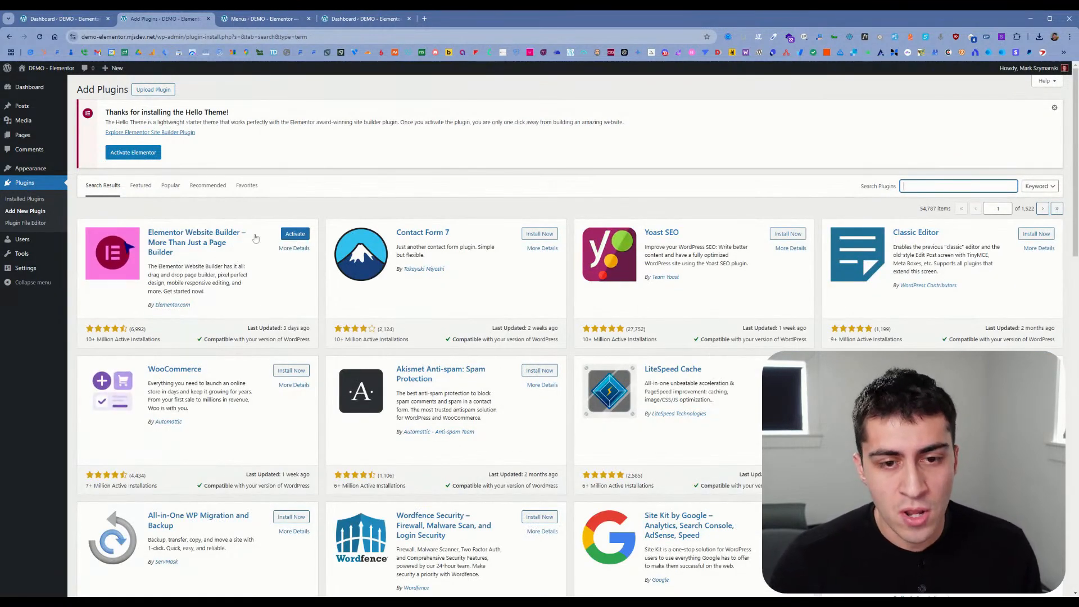
Step: Activate the Elementor Website Builder plugin, check it in the installed plugins list, and return to the Getting Started wizard
left_click(295, 233)
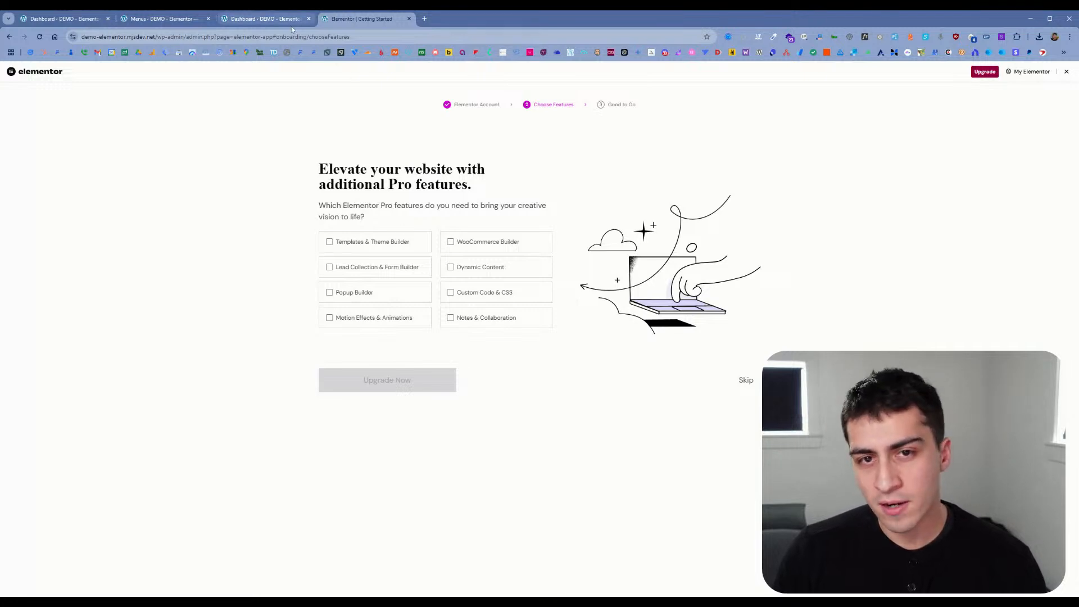
left_click(264, 18)
left_click(38, 218)
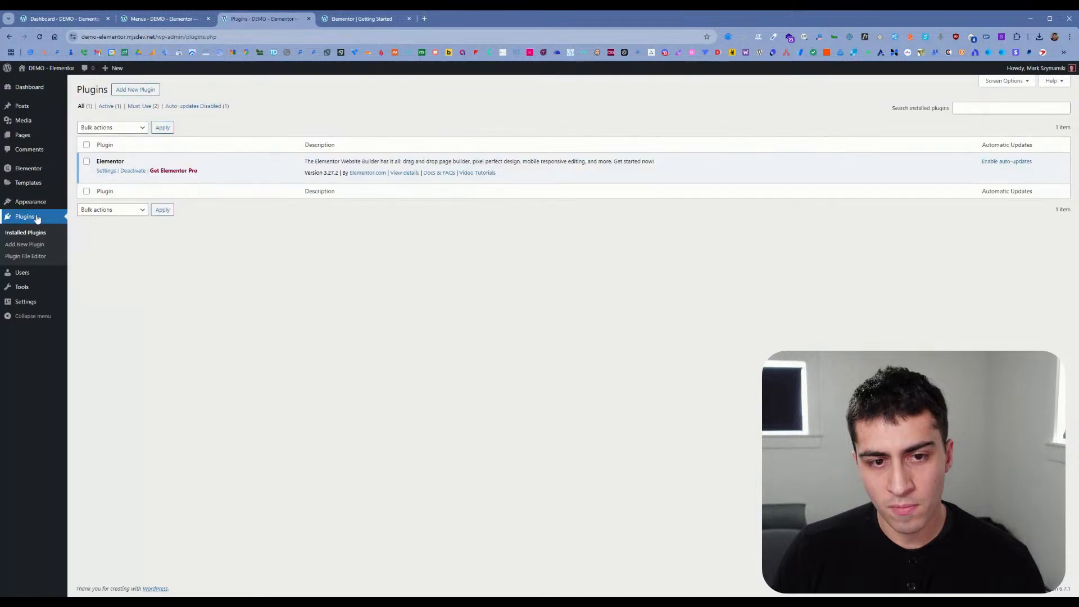
left_click(345, 26)
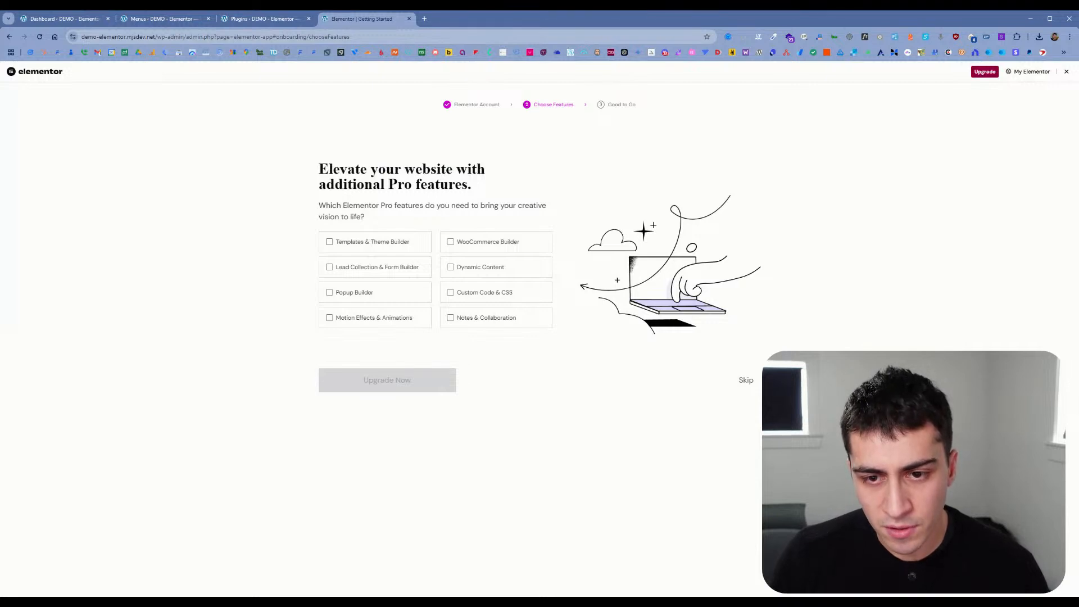
Step: Select all eight Pro features in the onboarding wizard, request the upgrade, and close the page that opens
left_click_drag(319, 209, 384, 220)
left_click(384, 219)
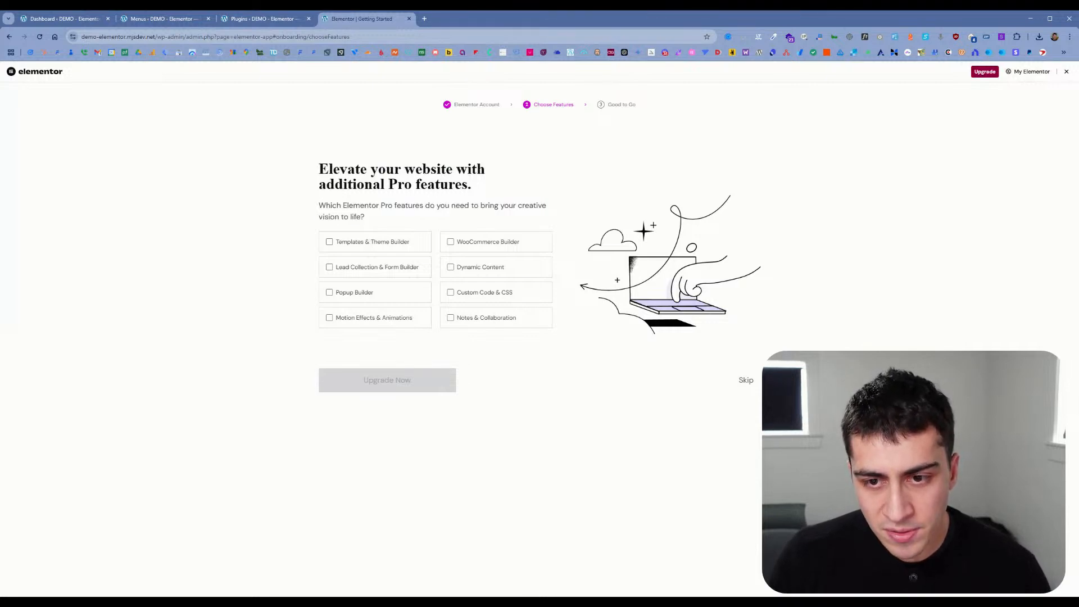
left_click(329, 241)
left_click(344, 267)
left_click(352, 293)
left_click(353, 319)
left_click(482, 315)
left_click(479, 294)
left_click(477, 272)
left_click(475, 248)
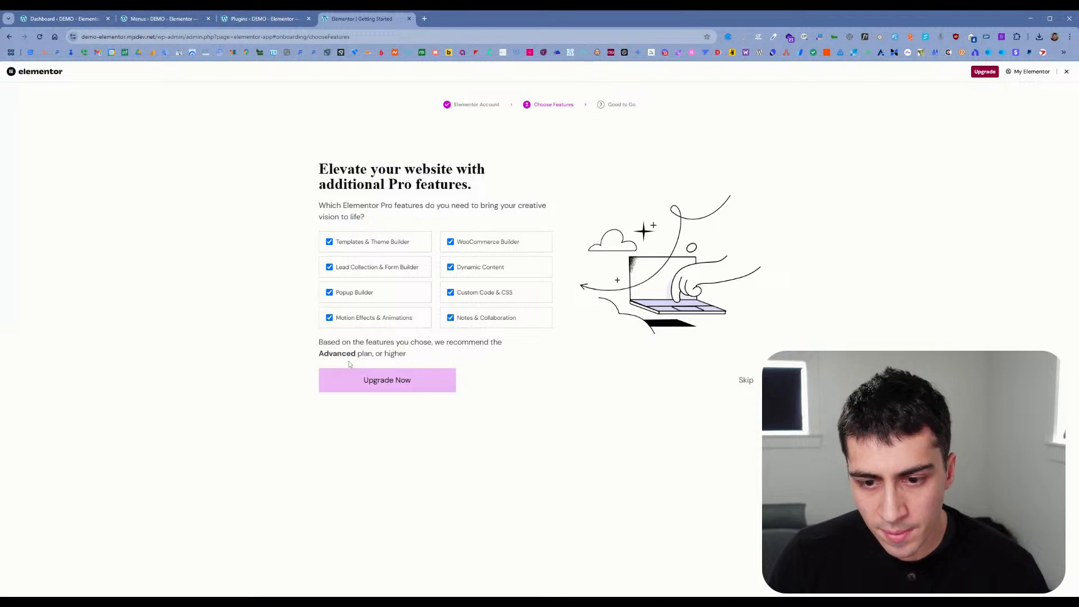
left_click(403, 387)
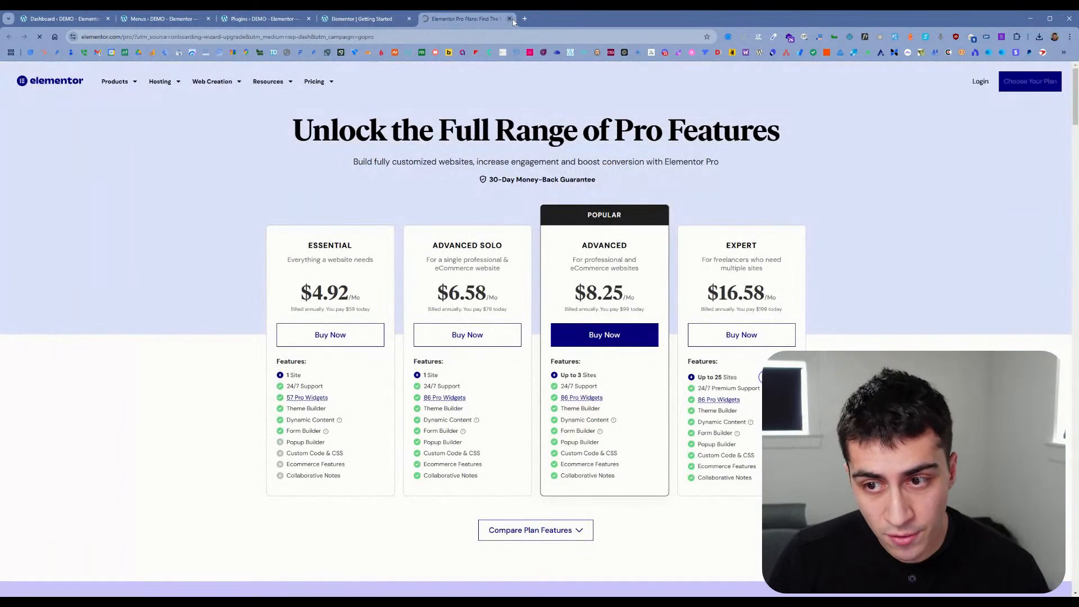
left_click(510, 19)
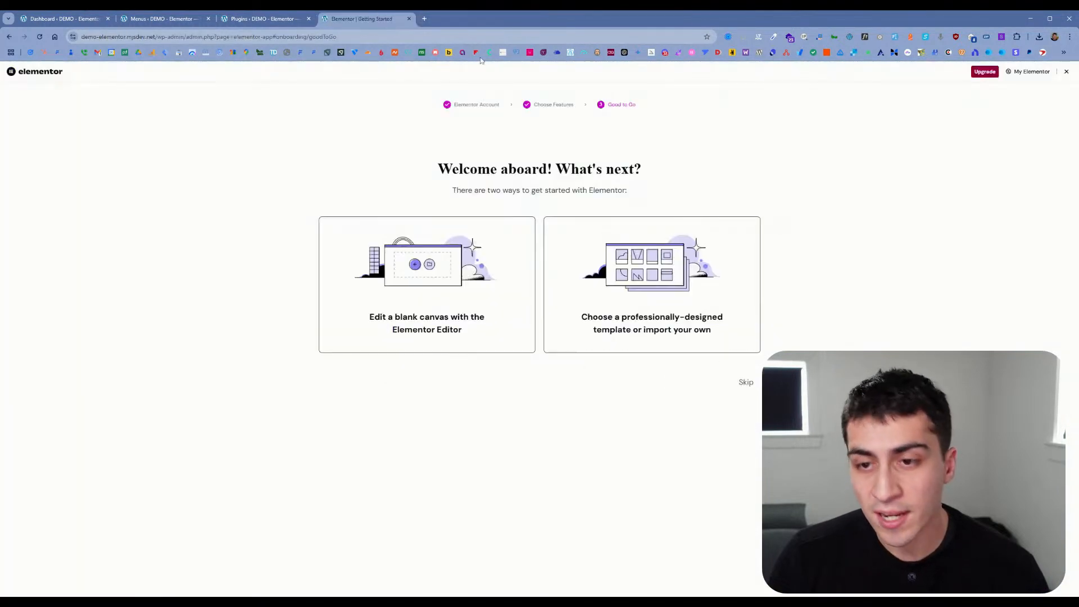
Step: Return to Choose Features, select all eight Pro features again, open the Elementor Pro plans page, and close it
left_click(533, 107)
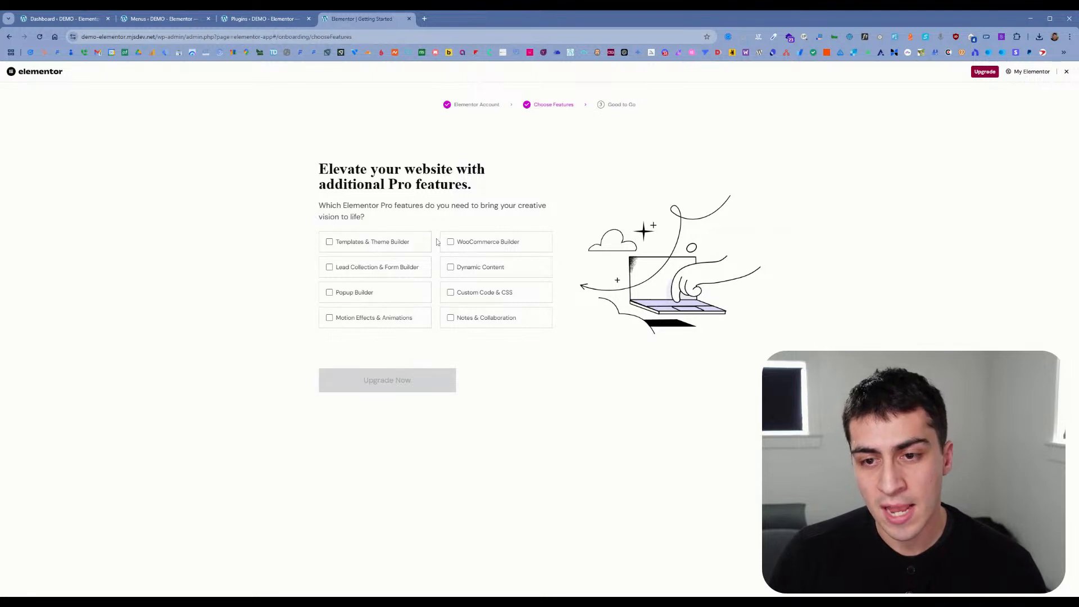
left_click(404, 246)
left_click(469, 246)
left_click(394, 267)
left_click(509, 271)
left_click(399, 290)
left_click(478, 292)
left_click(479, 318)
left_click(396, 320)
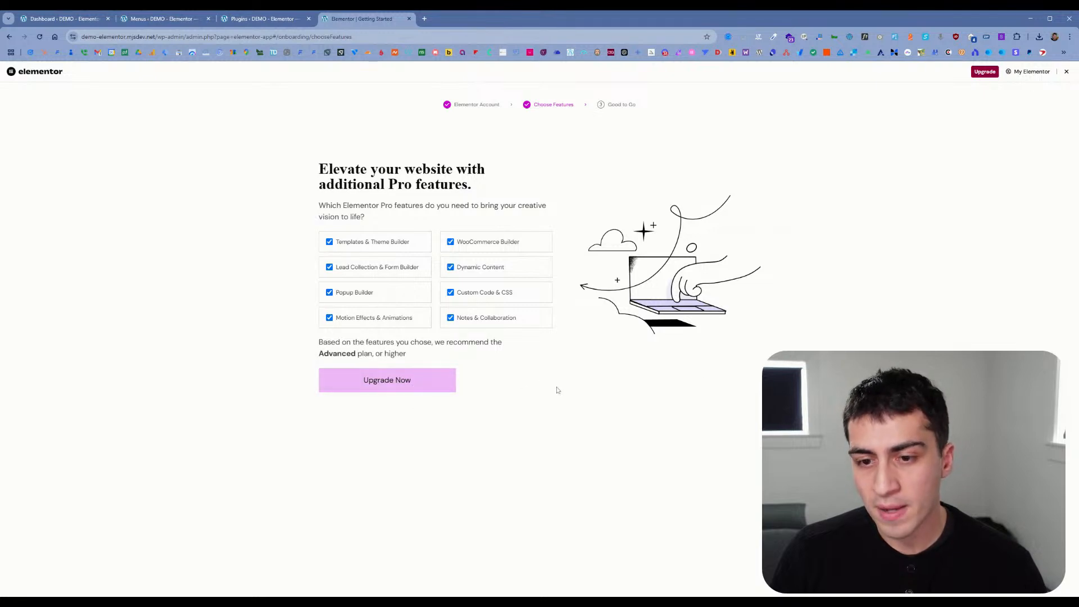
left_click(422, 387)
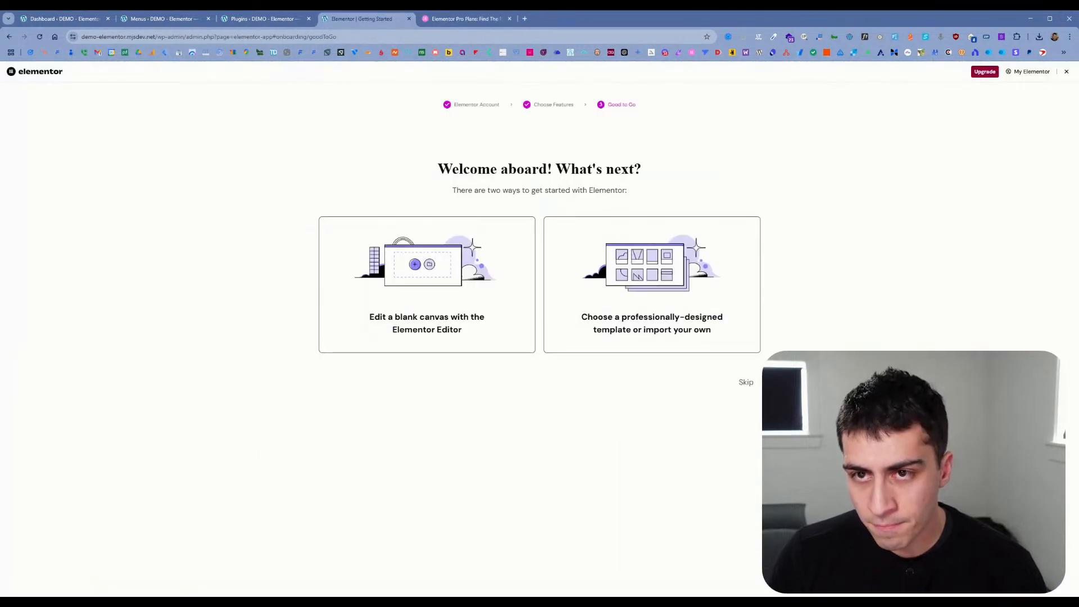
left_click(509, 19)
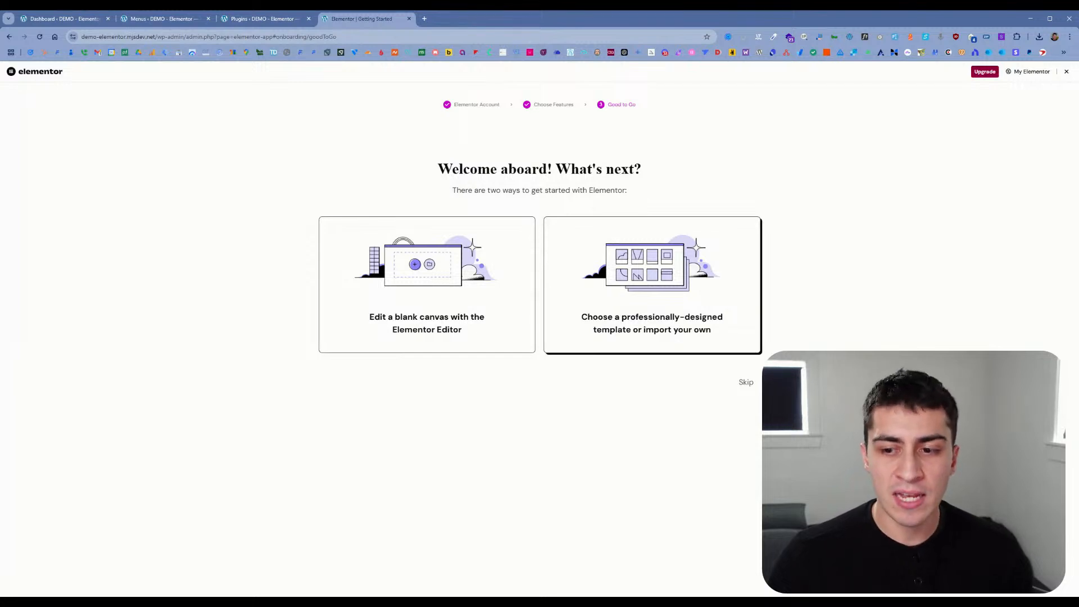
Step: Open the professionally designed templates from the wizard, examine the Kit Library, and exit to the WordPress Dashboard
left_click(645, 282)
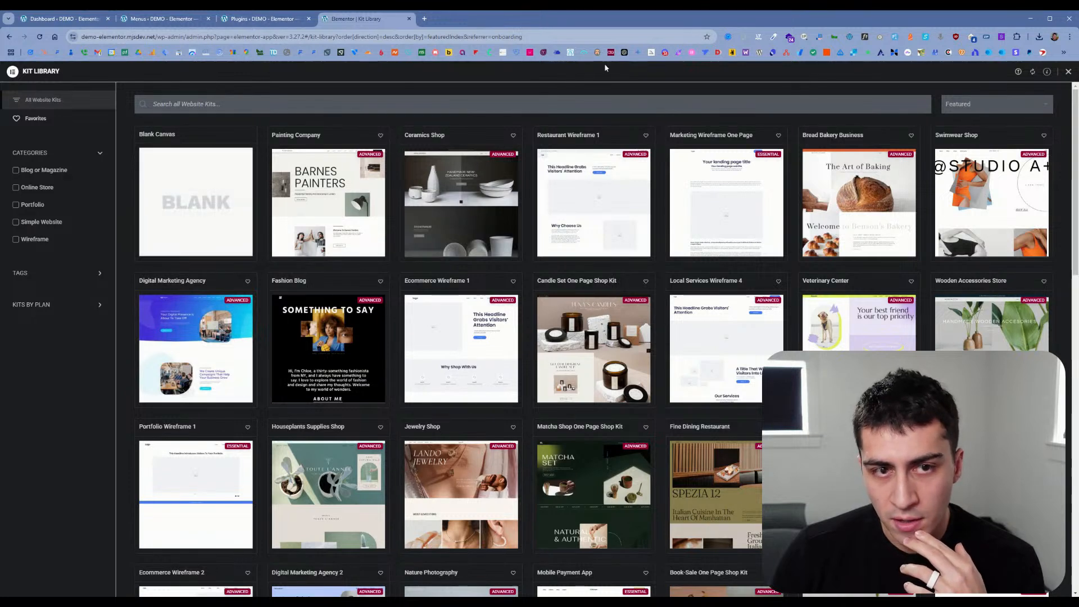
left_click(1068, 72)
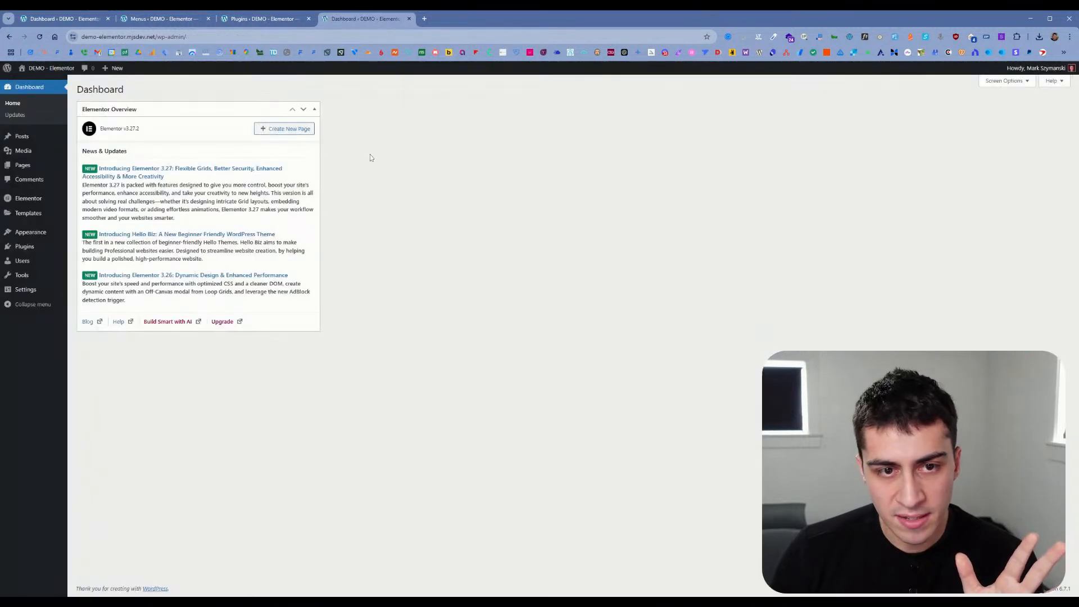
Step: Hide the Elementor Overview box from the WordPress Dashboard
left_click(1006, 81)
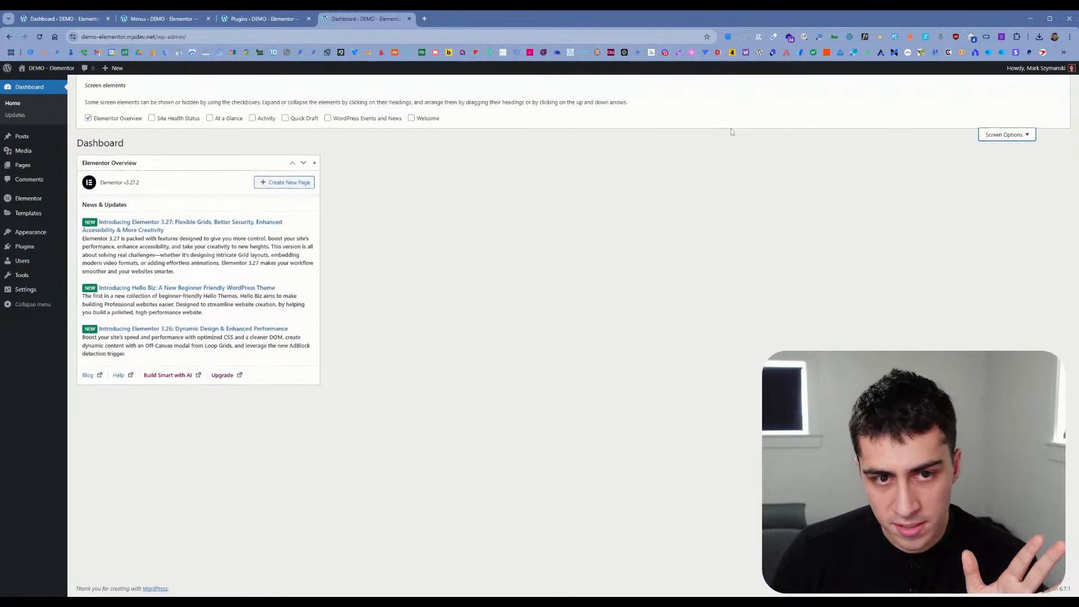
left_click(117, 120)
left_click(1023, 138)
Step: Open Elementor's settings and examine the General, Integrations, Advanced, Performance and Features sections
mouse_move(48, 200)
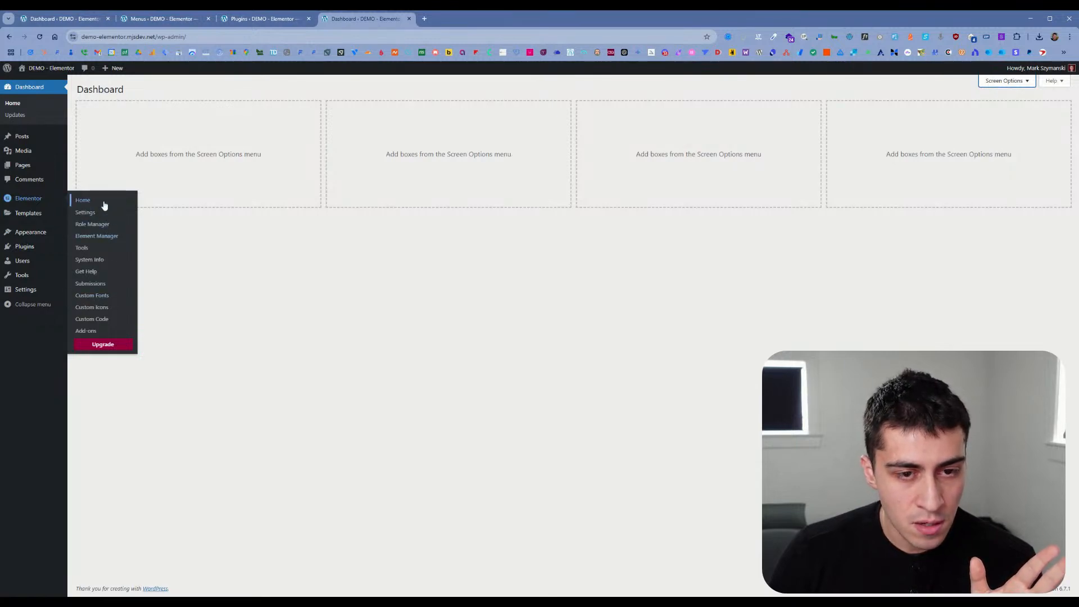
left_click(90, 213)
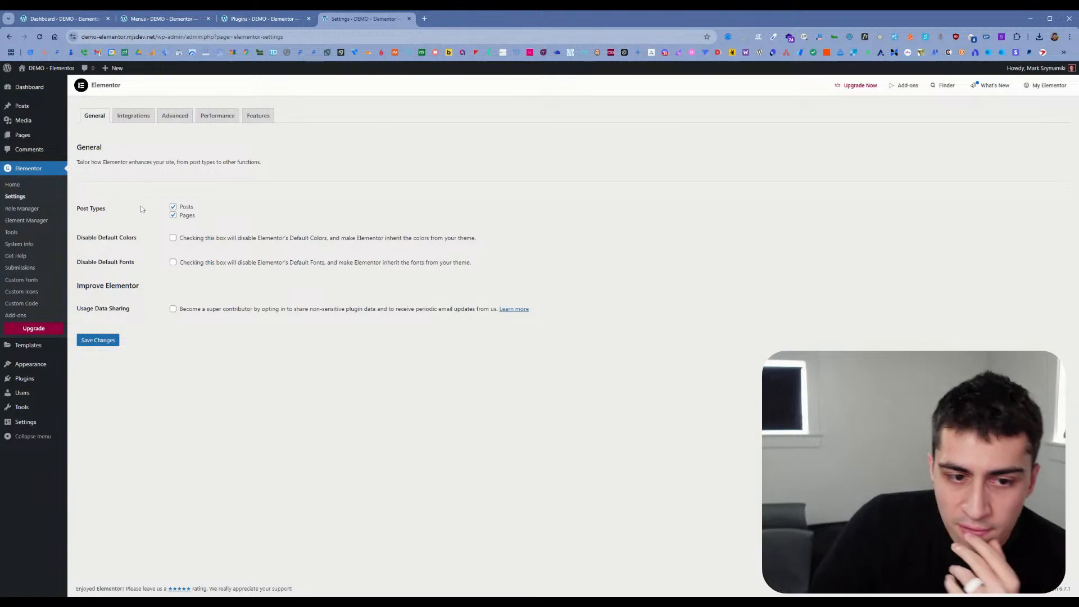
left_click(141, 119)
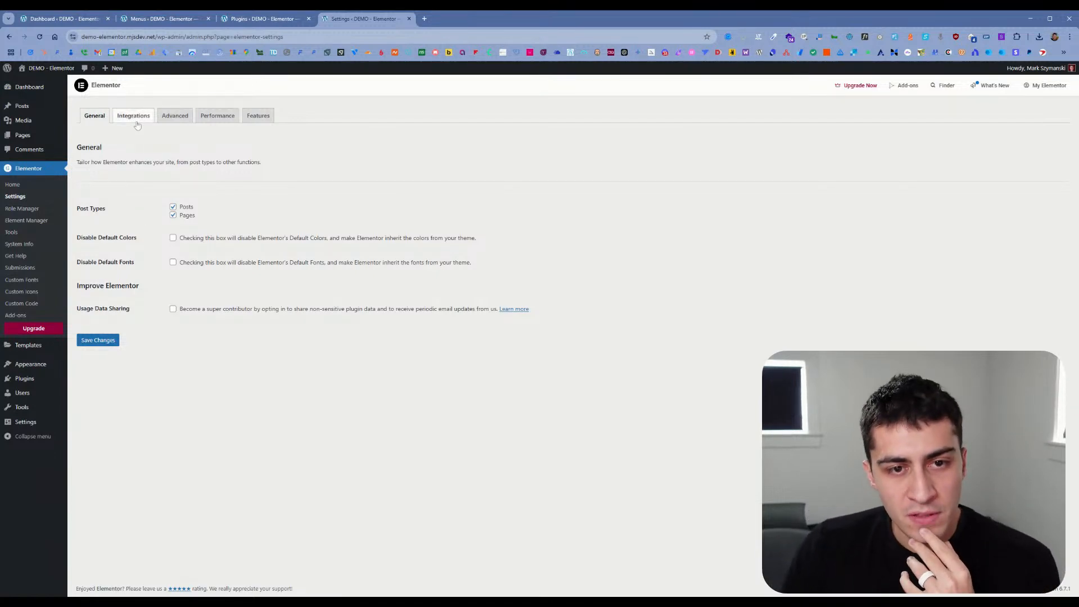
left_click(175, 116)
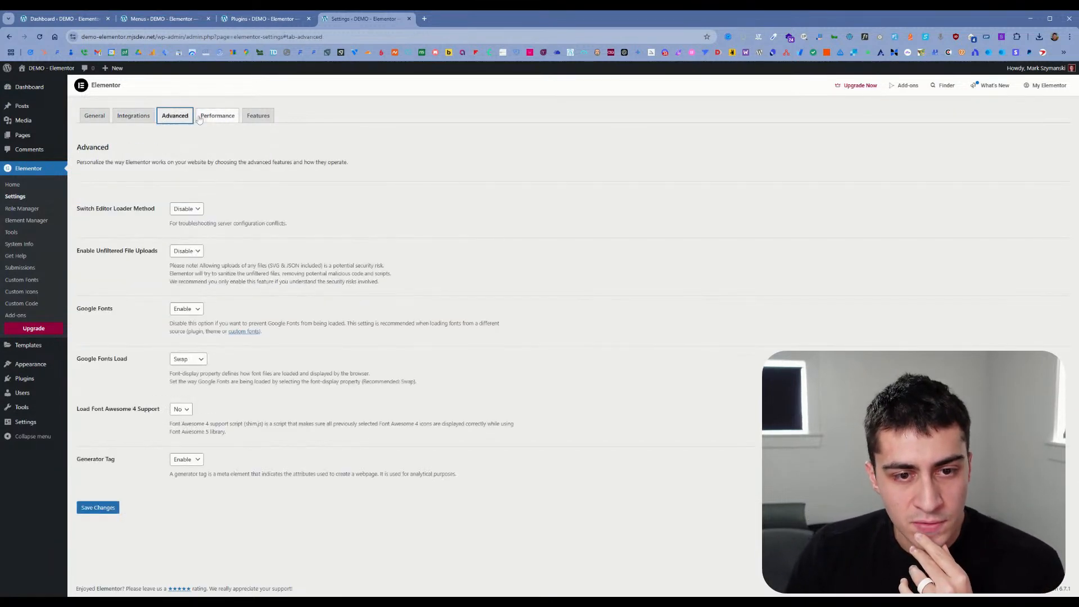
left_click(206, 119)
left_click(258, 116)
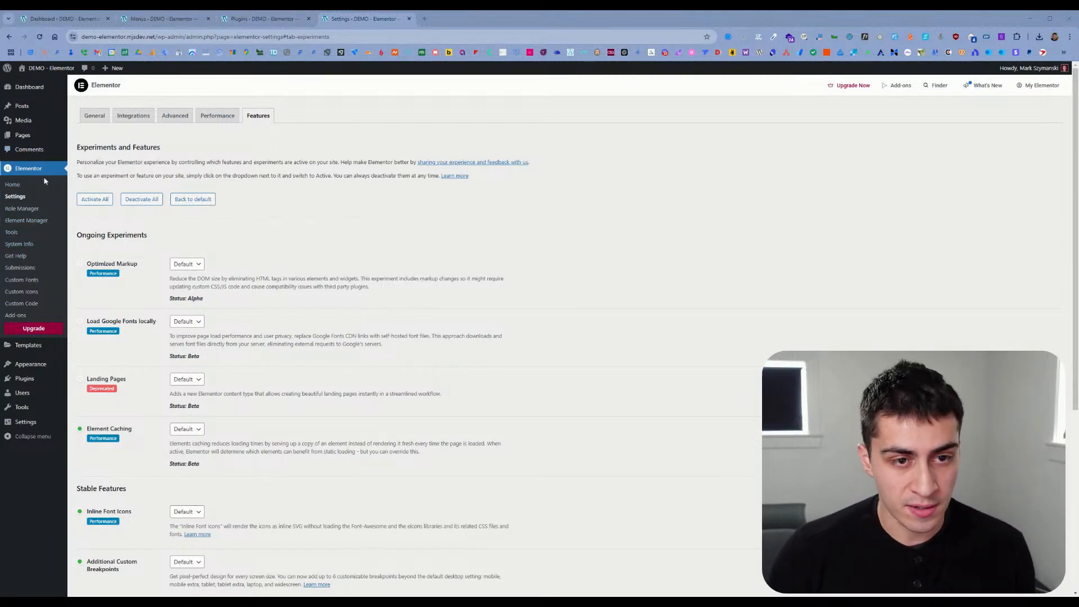
Step: Open the Themes page in a new tab, search new themes for "hello", and install and activate Hello Biz
mouse_move(46, 353)
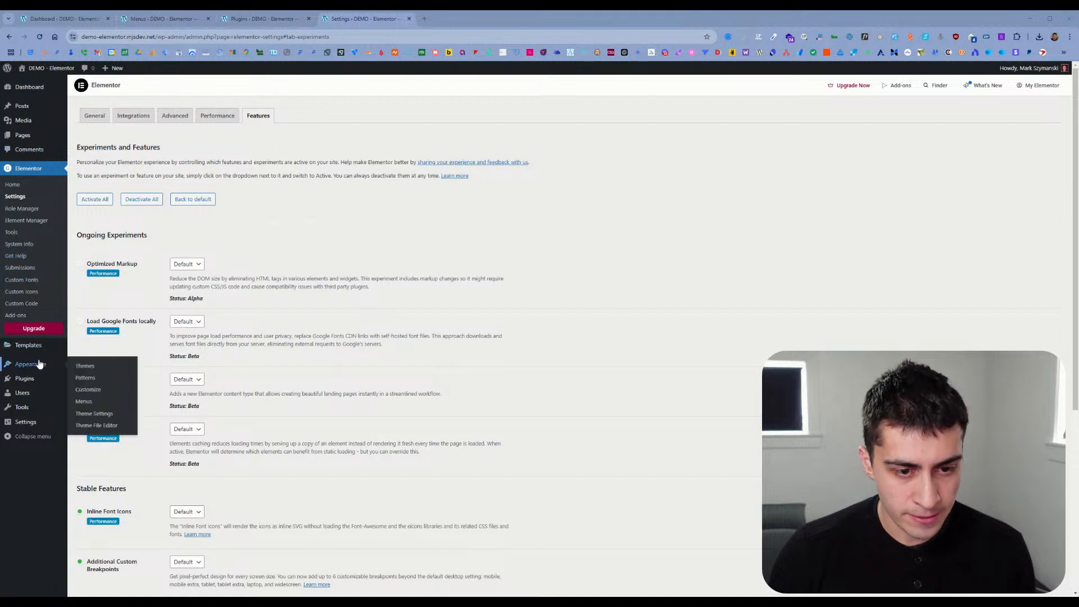
middle_click(85, 366)
left_click(447, 19)
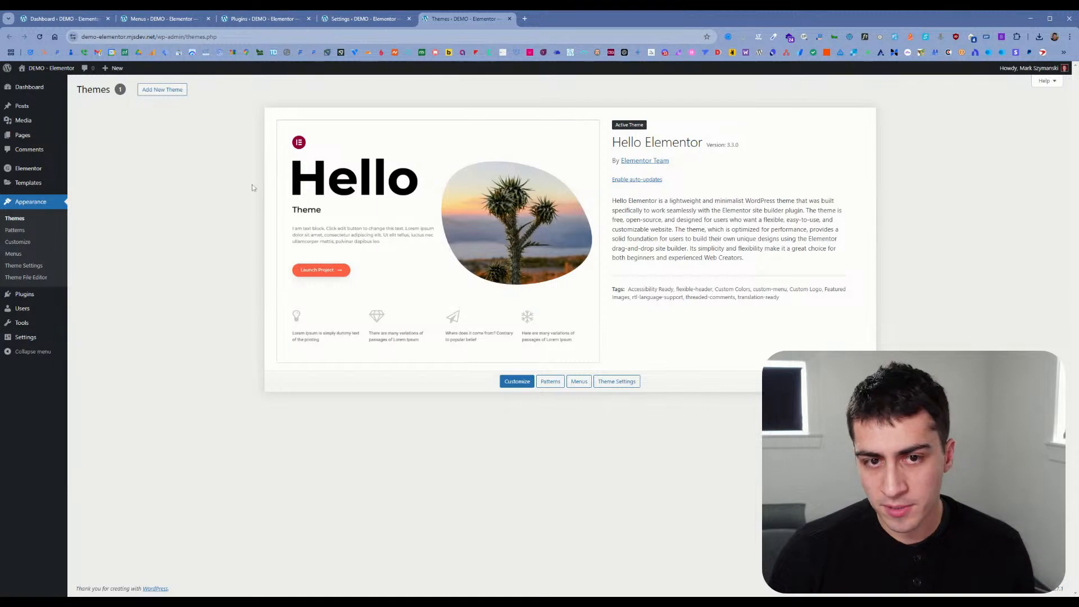
left_click(162, 89)
left_click(942, 115)
type("hello")
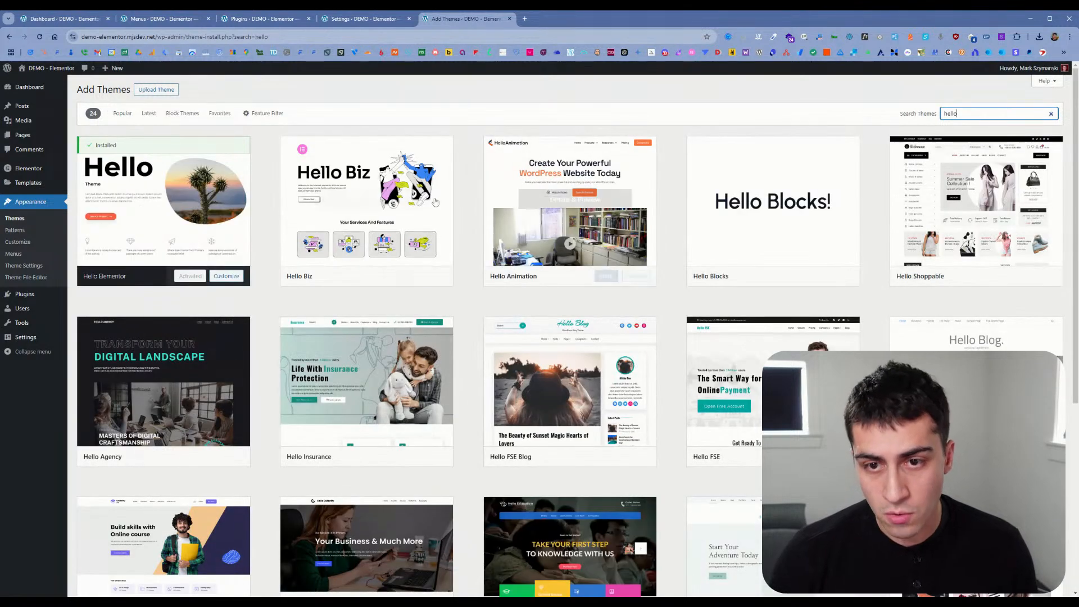
left_click(401, 276)
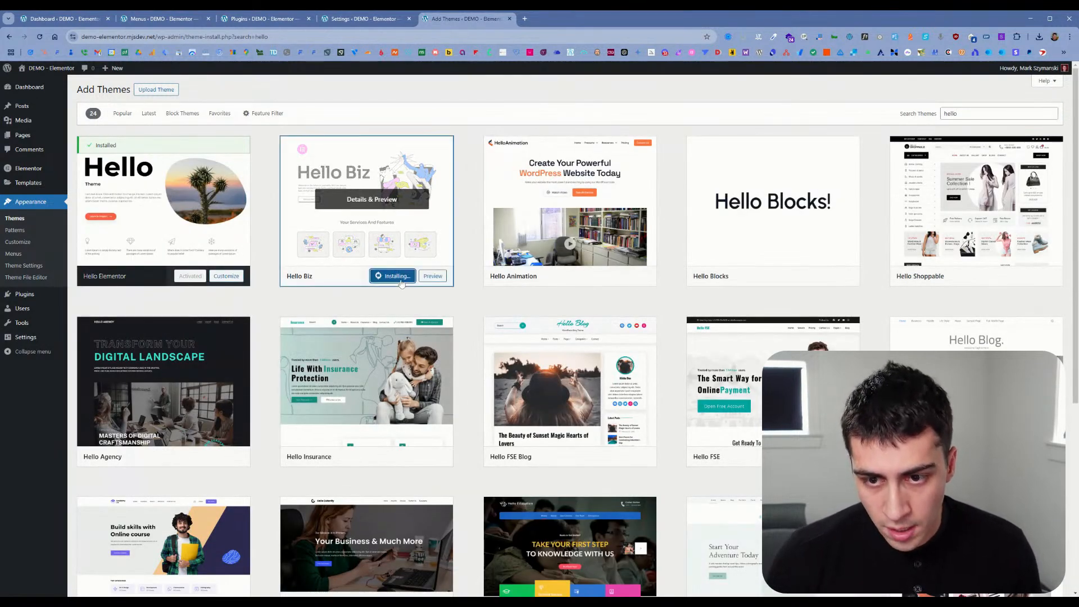
left_click(393, 276)
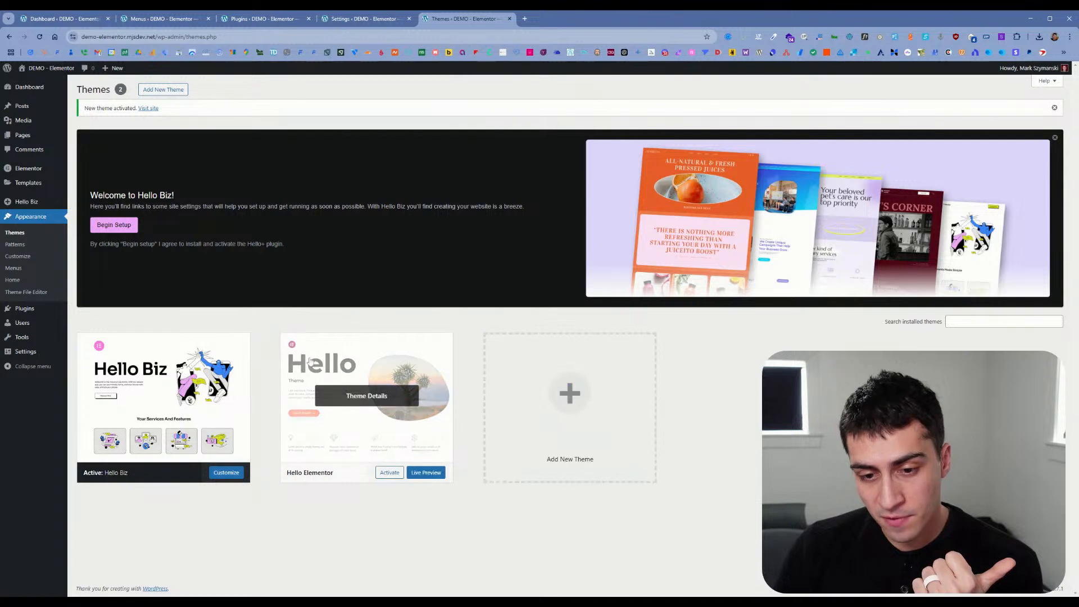
Step: Begin the Hello Biz setup and examine the website template kits offered in the setup wizard
left_click(128, 231)
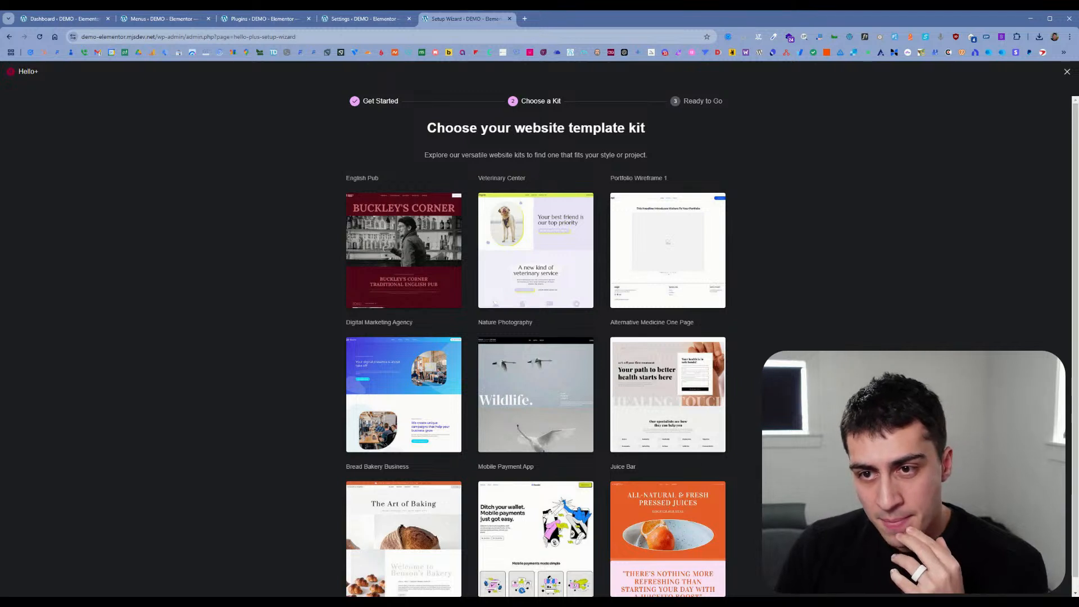
scroll(285, 239, "down", 1)
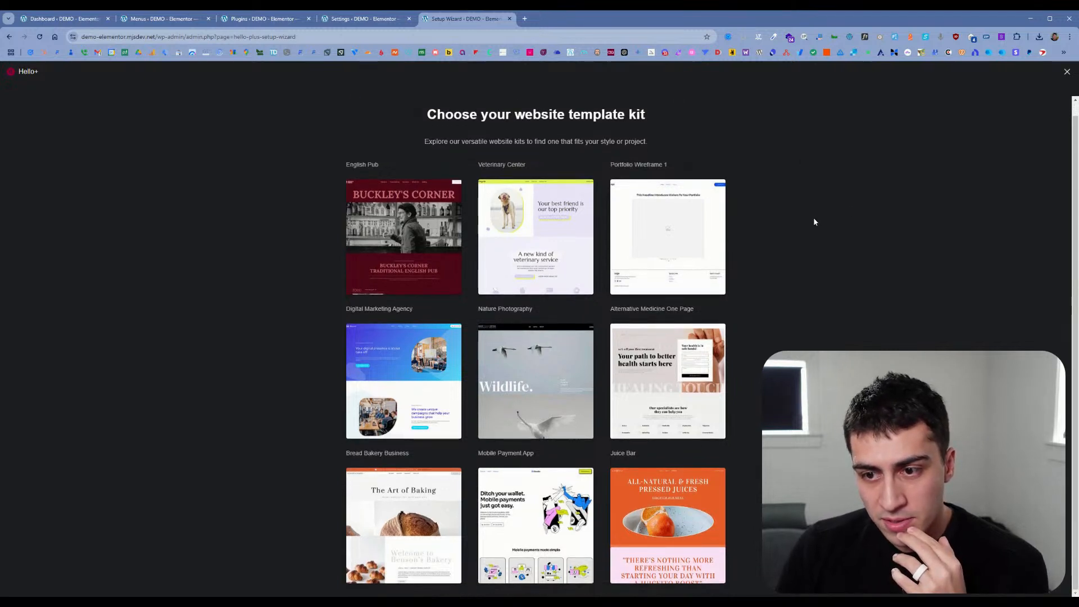
scroll(765, 235, "up", 1)
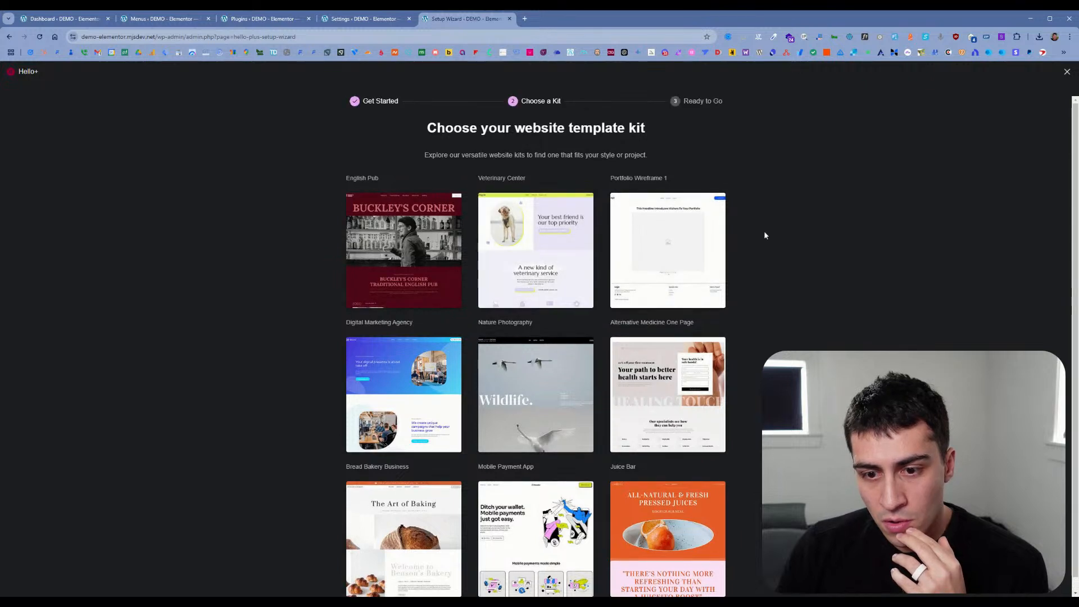
mouse_move(391, 388)
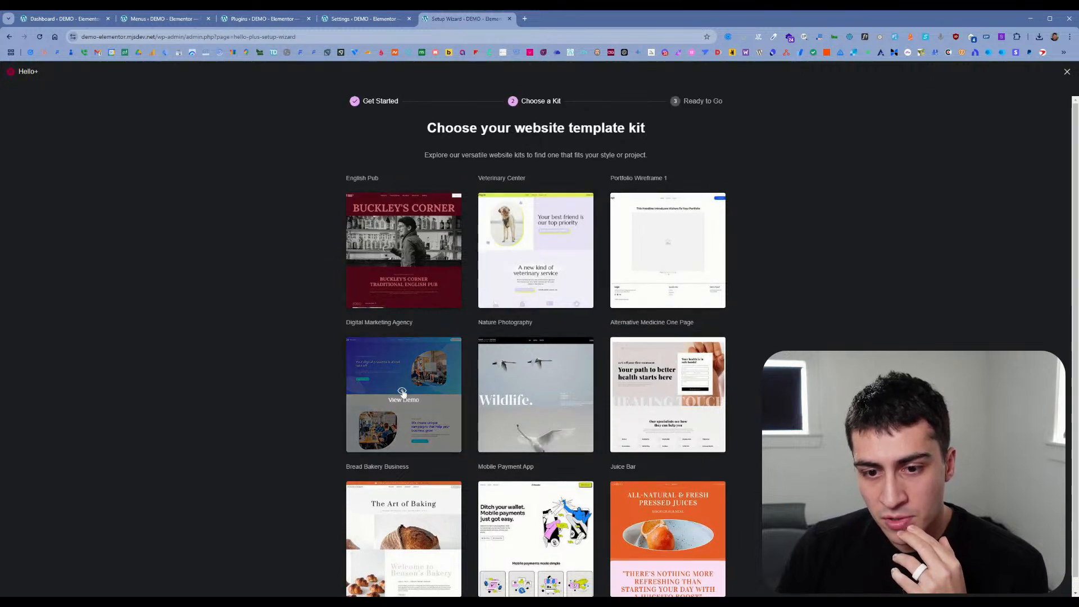
scroll(404, 394, "down", 1)
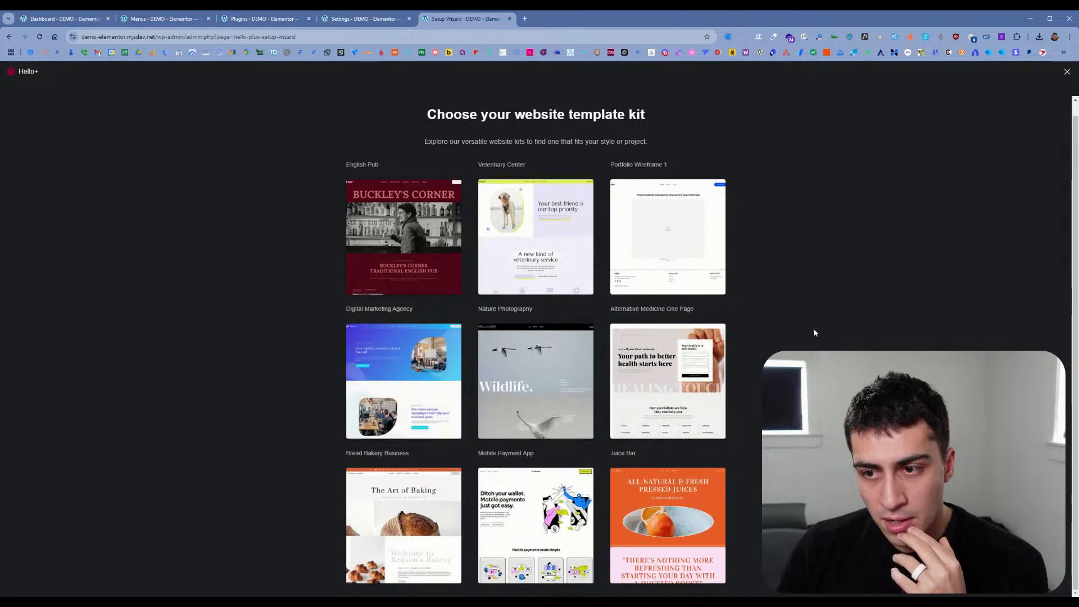
mouse_move(419, 248)
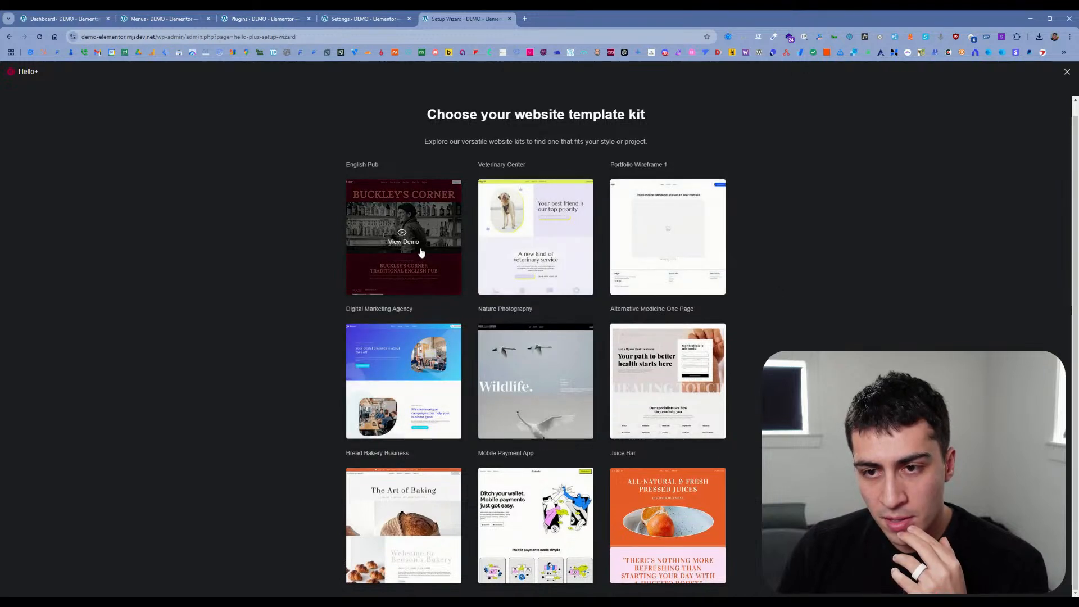
mouse_move(447, 358)
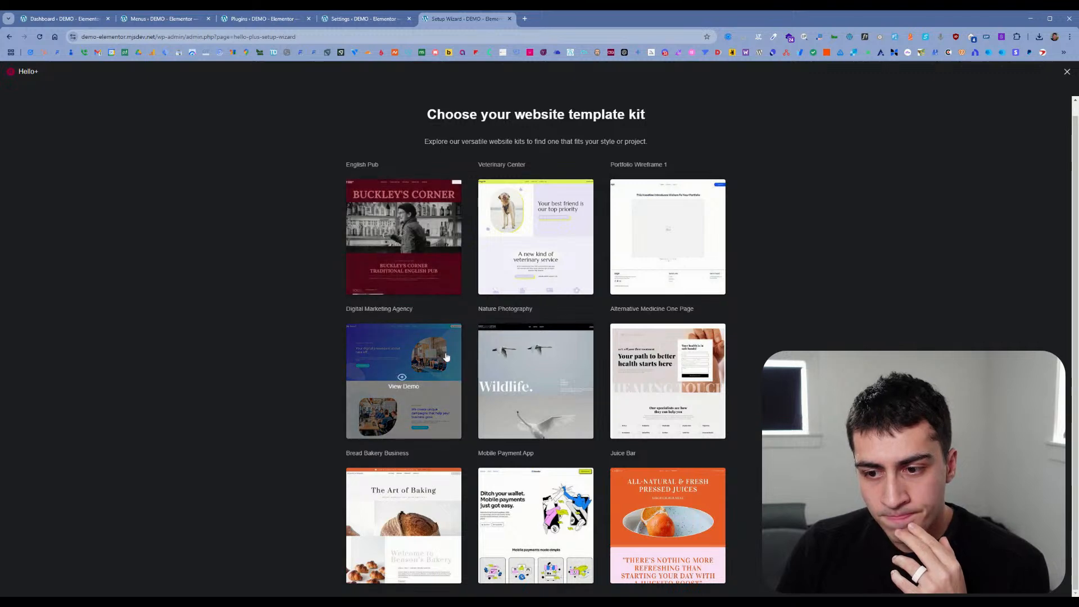
Step: Open the demo of the Digital Marketing Agency kit and look through its page
left_click(409, 384)
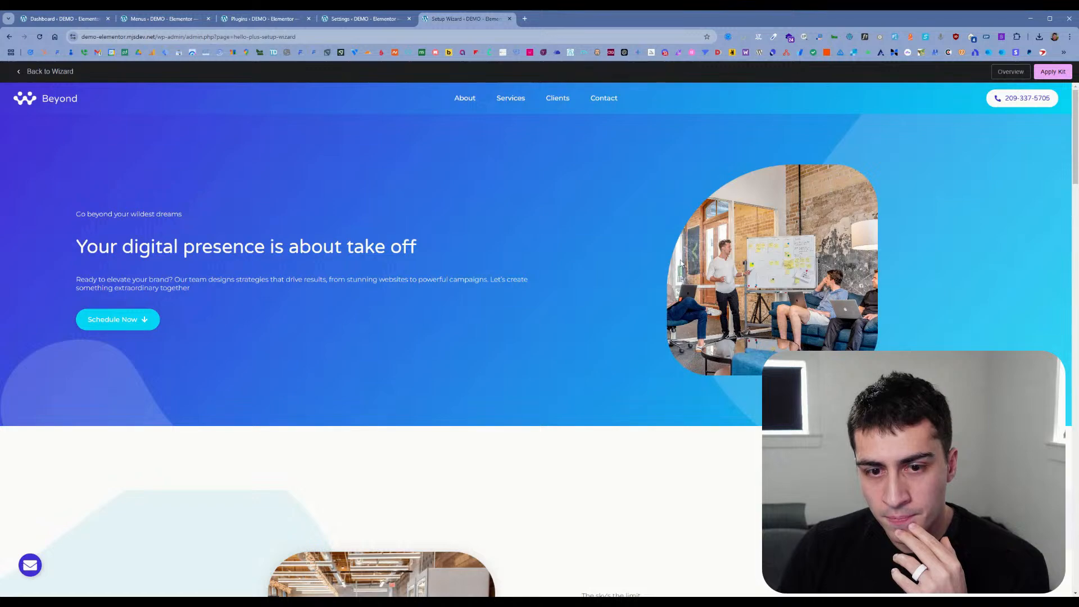
scroll(680, 262, "down", 15)
scroll(680, 265, "down", 10)
scroll(731, 225, "up", 15)
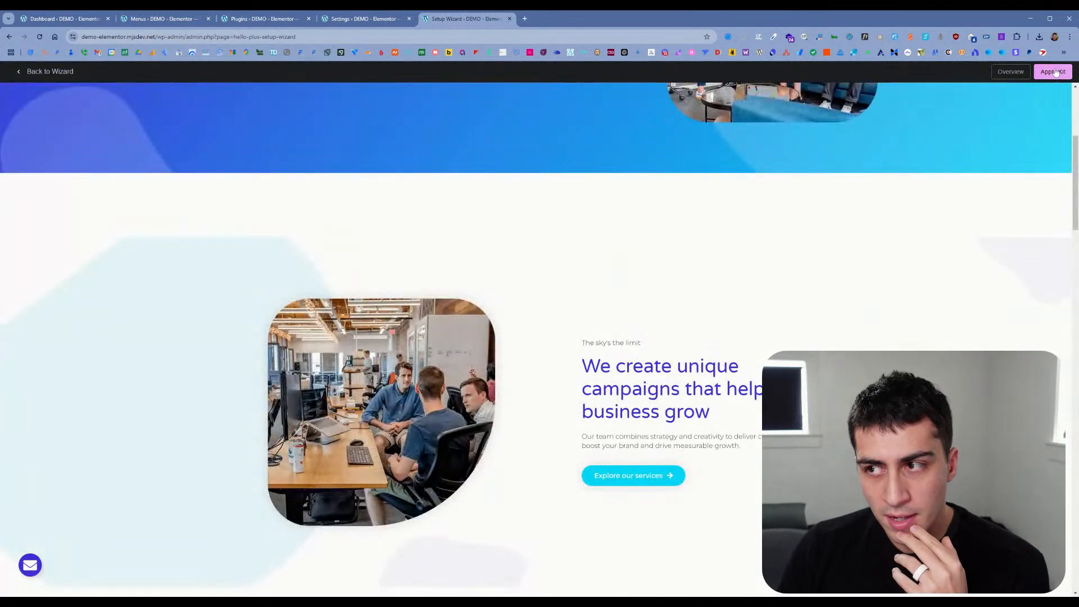
Step: Apply all of the Digital Marketing Agency kit to the site, skipping unfiltered file uploads
left_click(1044, 72)
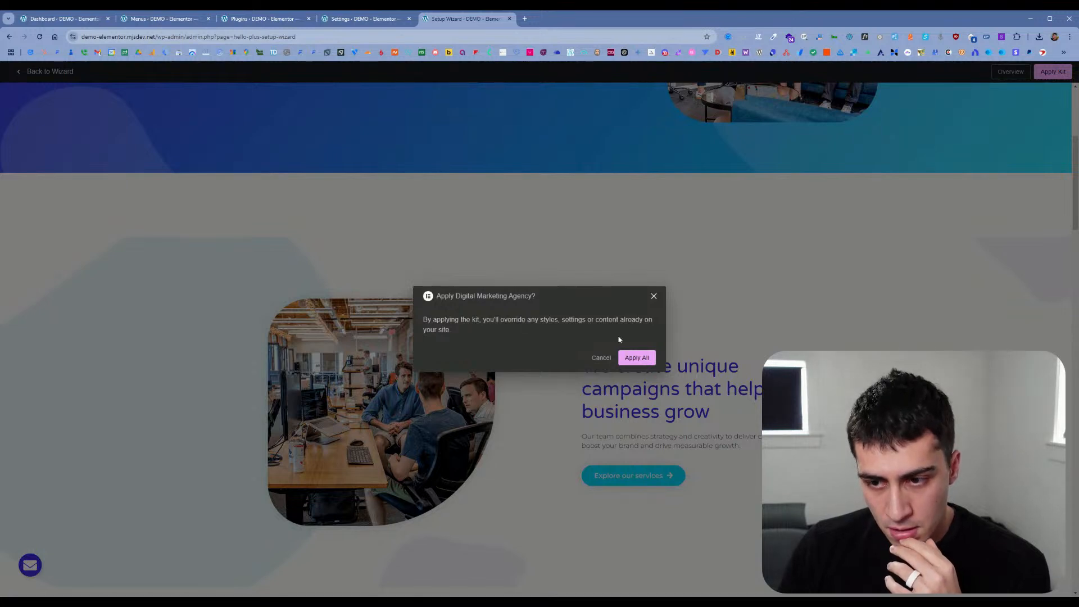
left_click(646, 358)
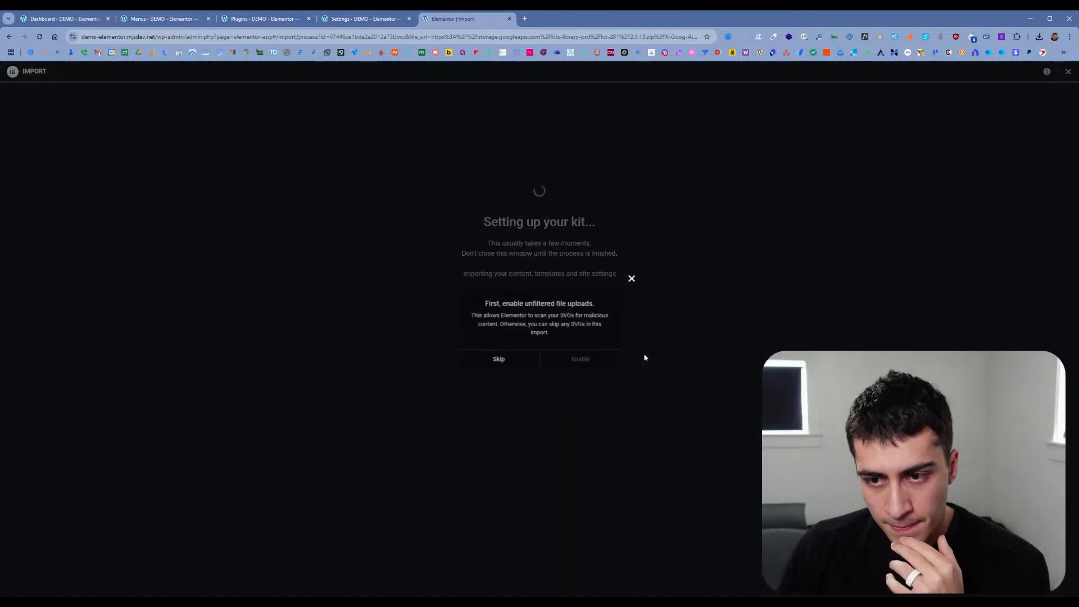
left_click(508, 361)
double_click(564, 360)
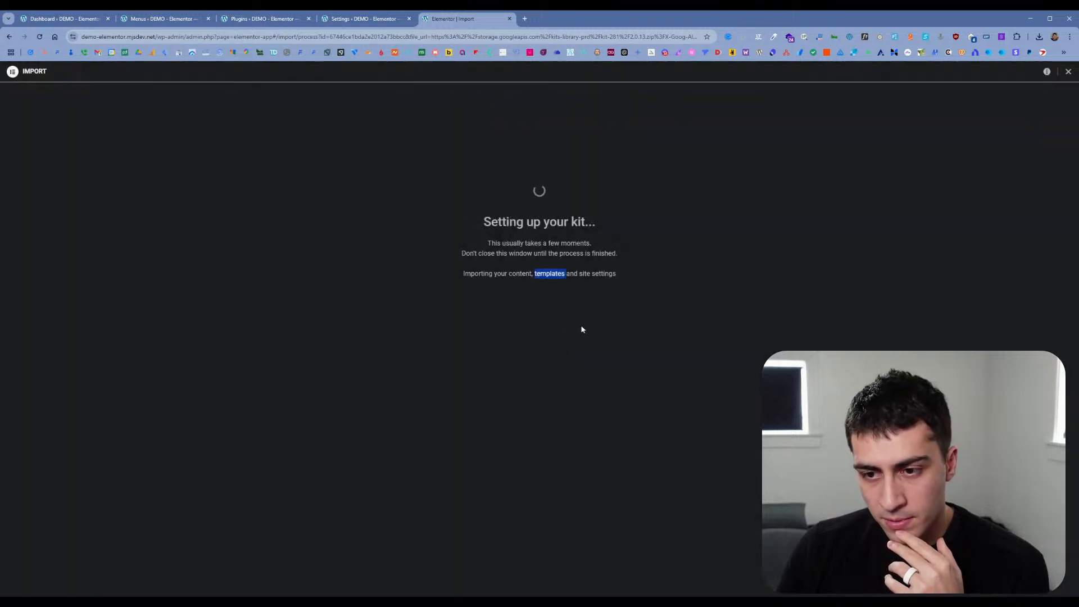
left_click(583, 308)
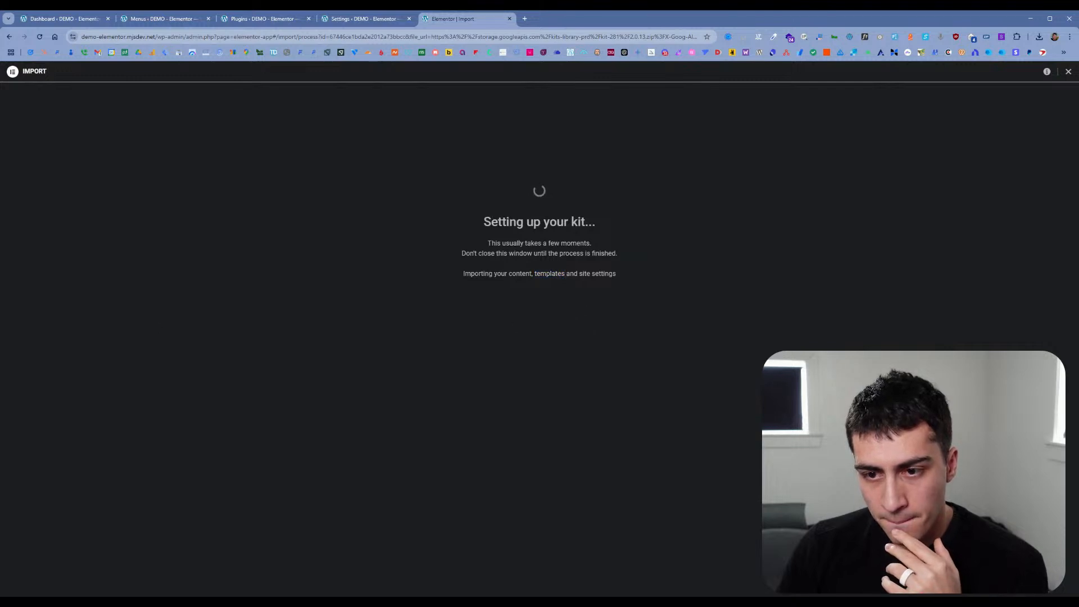
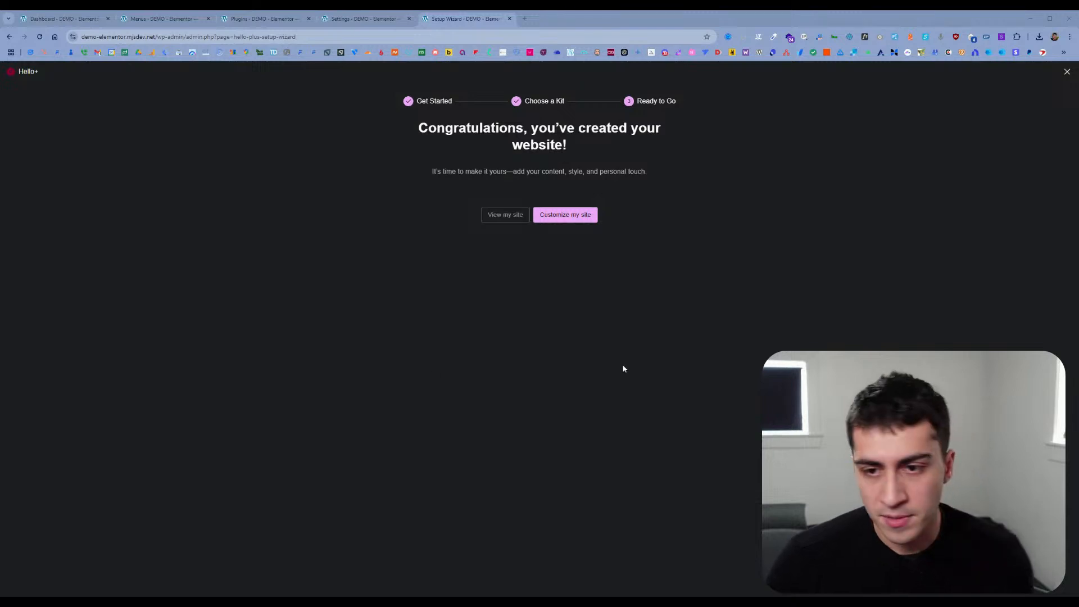
Step: Finish the Hello+ setup wizard by choosing to customize the site
key("ctrl+plus")
key("ctrl+plus")
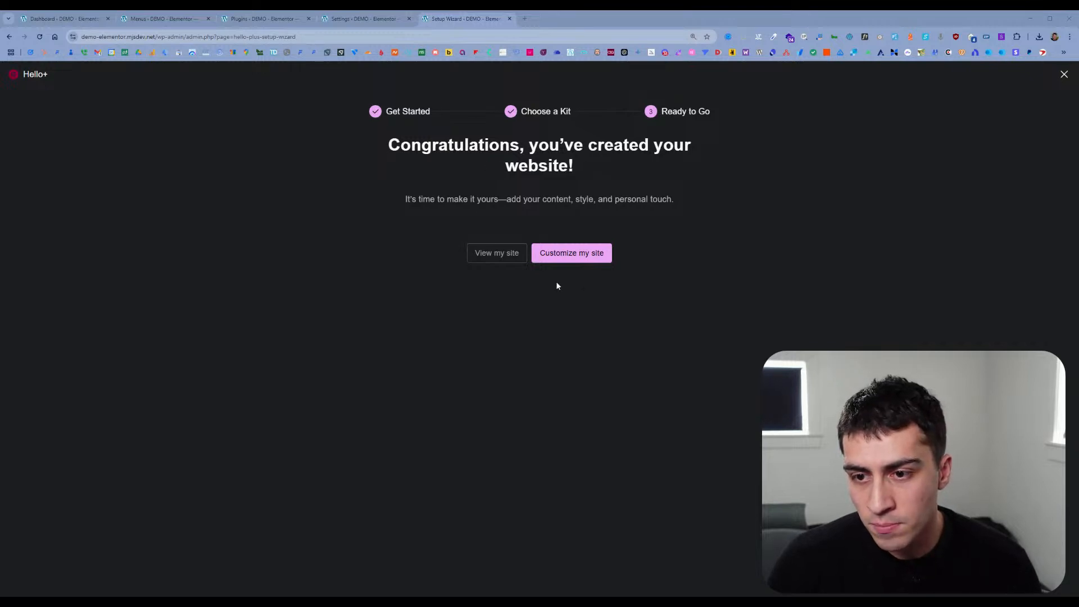
left_click(499, 259)
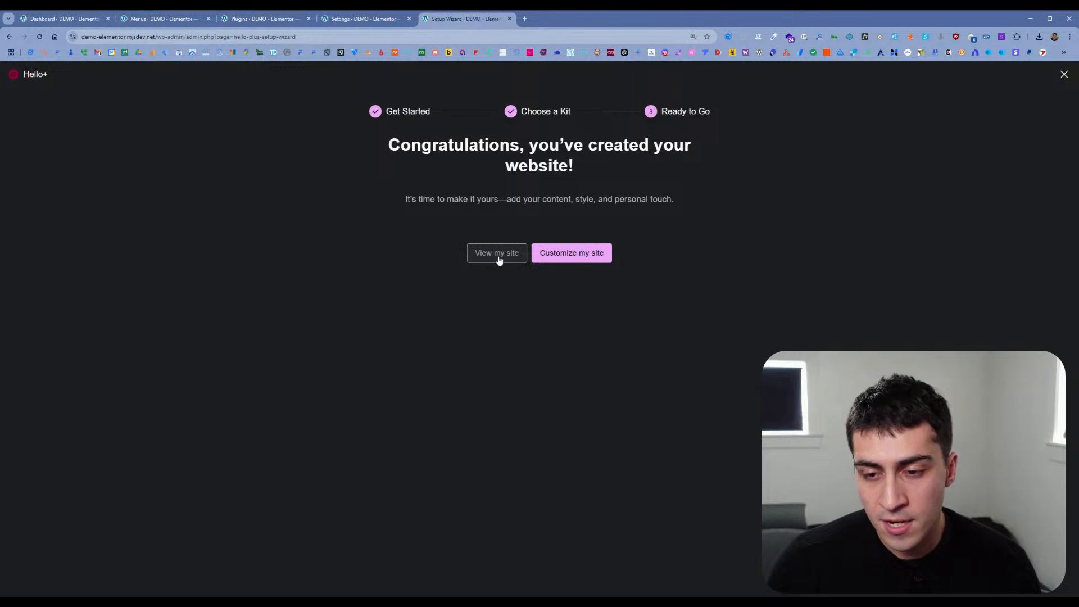
left_click(588, 257)
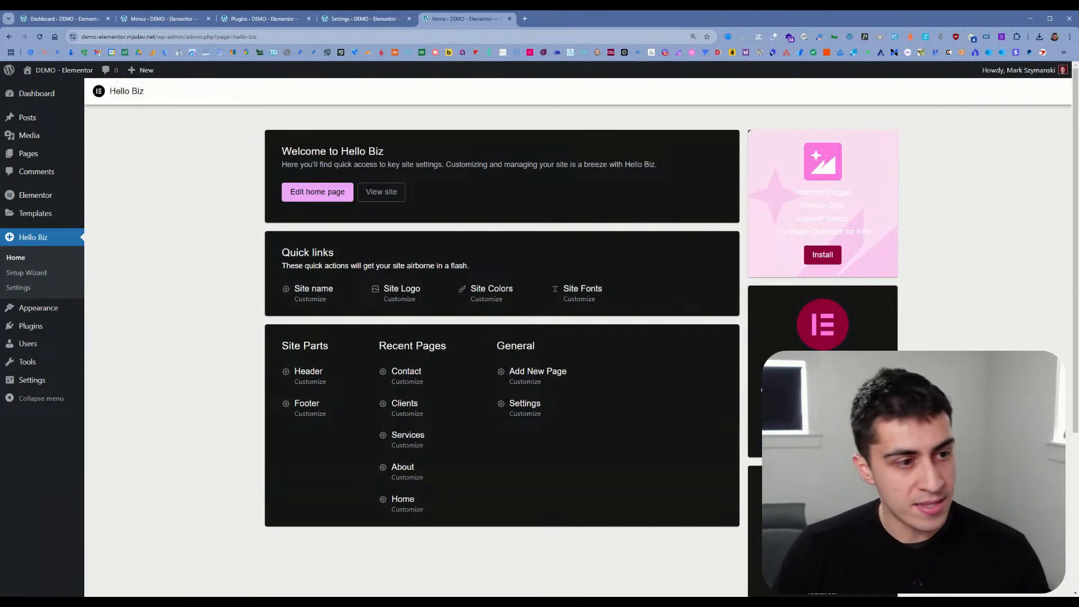
Step: Read the low-contrast Image Optimizer promotion text on the Hello Biz home page, highlighting it to make it legible
left_click_drag(866, 235, 763, 180)
left_click(892, 239)
left_click_drag(848, 222, 781, 188)
left_click(886, 215)
left_click_drag(885, 236, 794, 201)
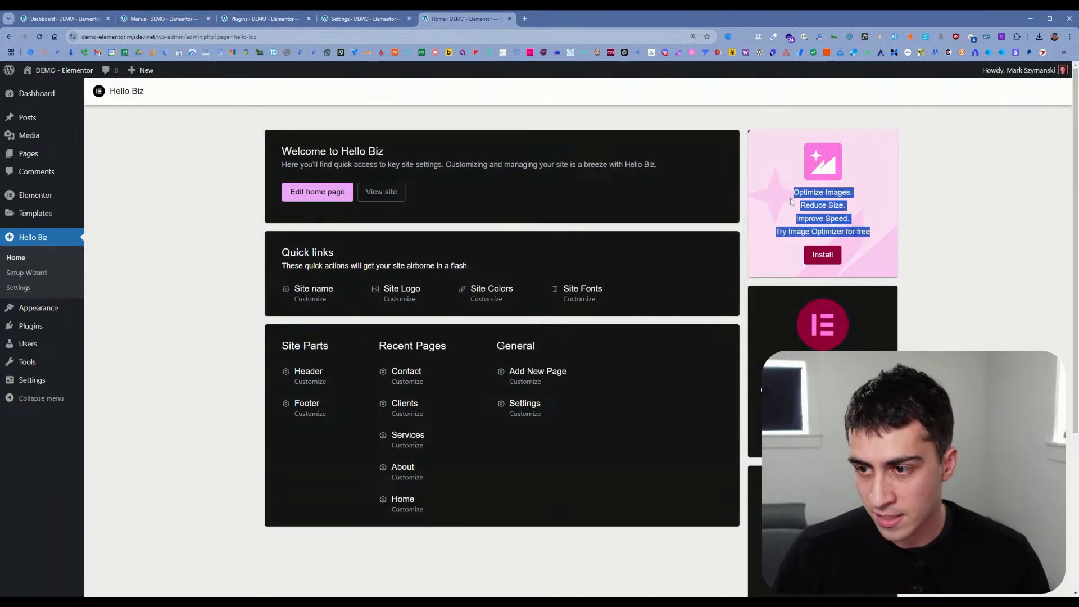
left_click(900, 246)
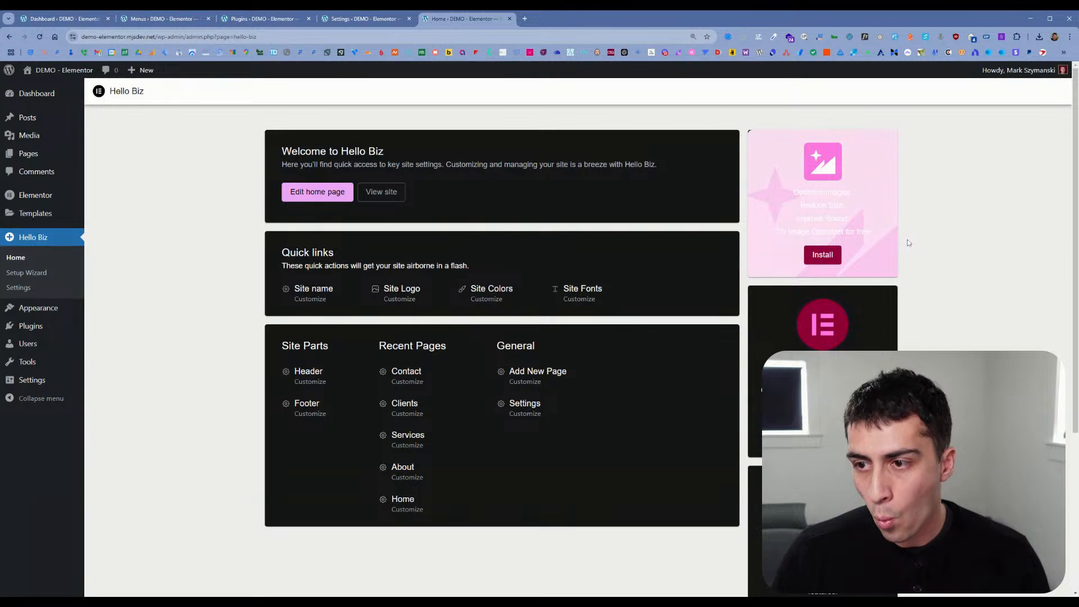
left_click_drag(892, 242, 966, 197)
left_click(866, 242)
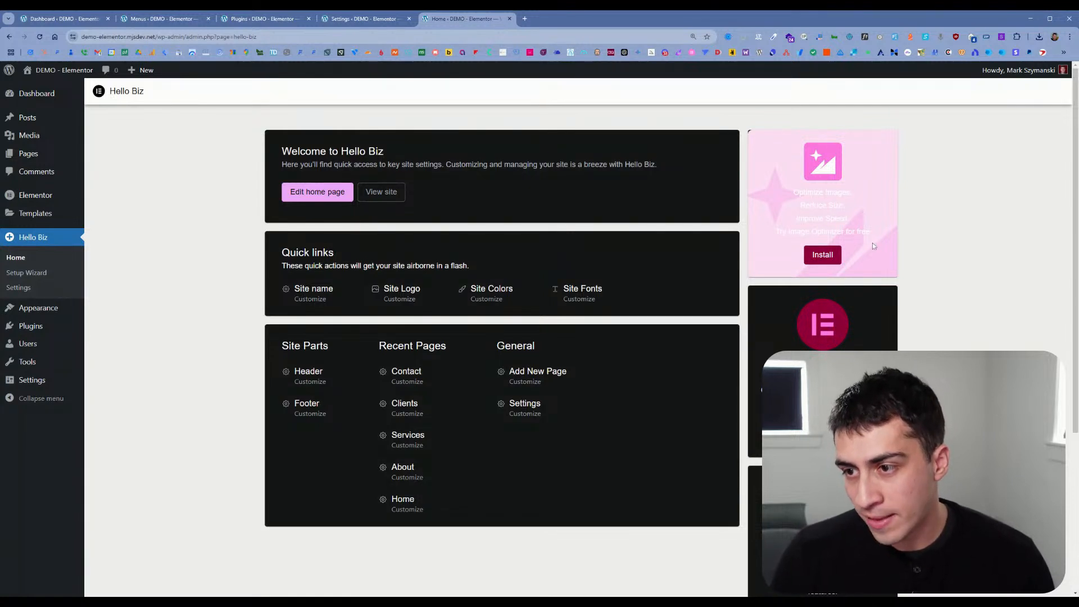
left_click_drag(871, 233, 793, 192)
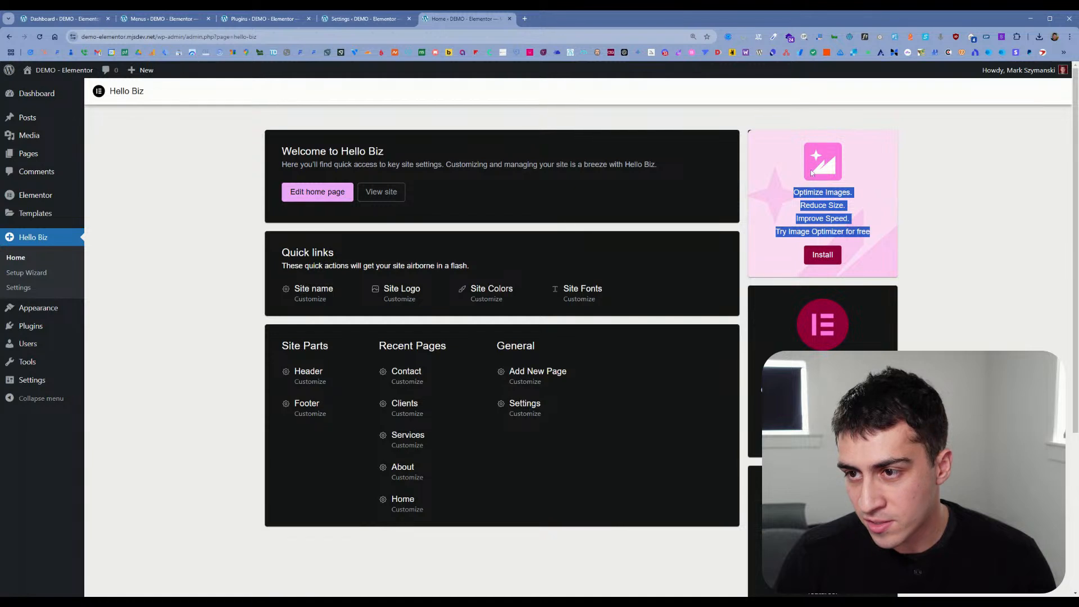
left_click_drag(839, 188, 876, 240)
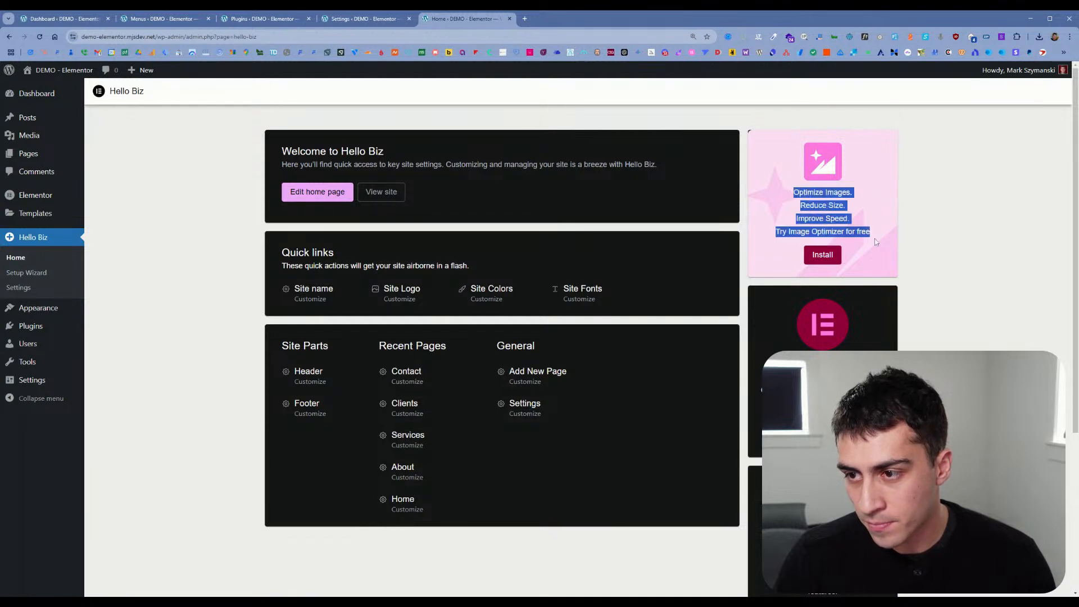
left_click(875, 237)
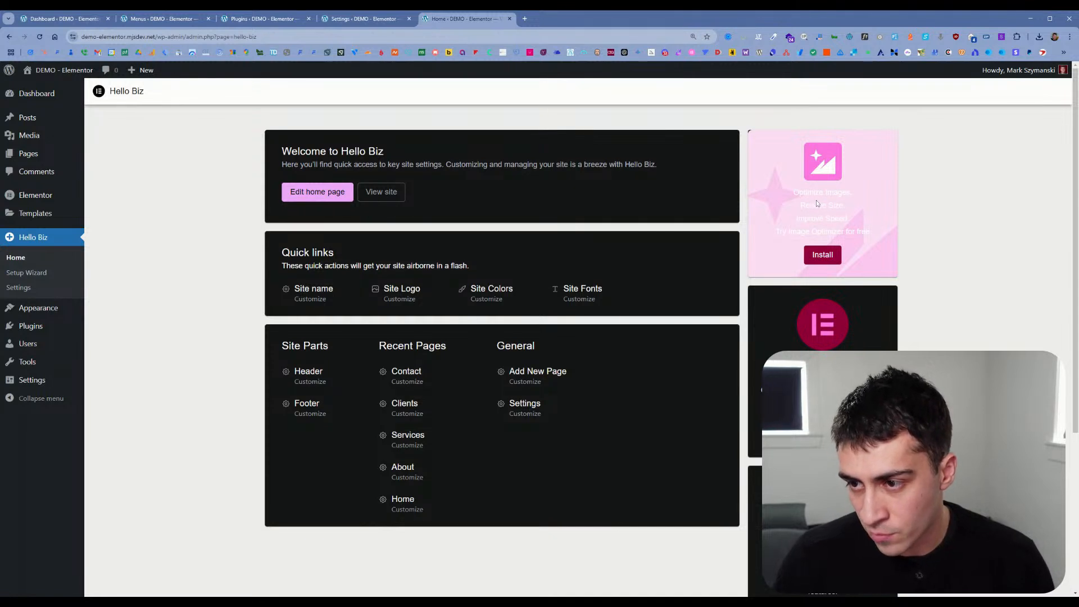
Step: Look over the quick links, site parts, recent pages and general shortcuts on the Hello Biz home page
scroll(872, 291, "down", 1)
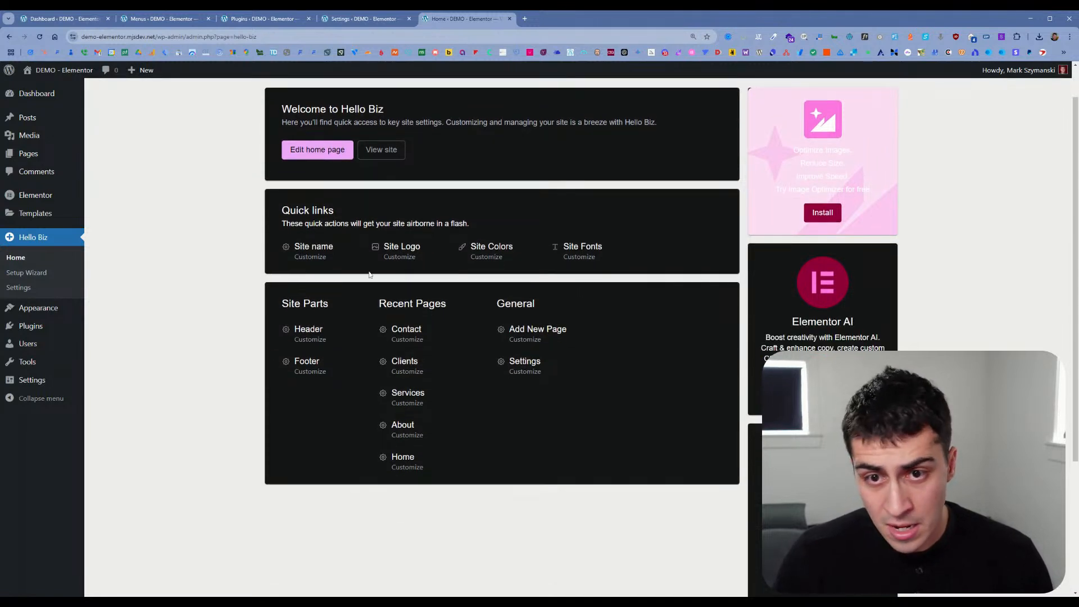
scroll(375, 270, "up", 1)
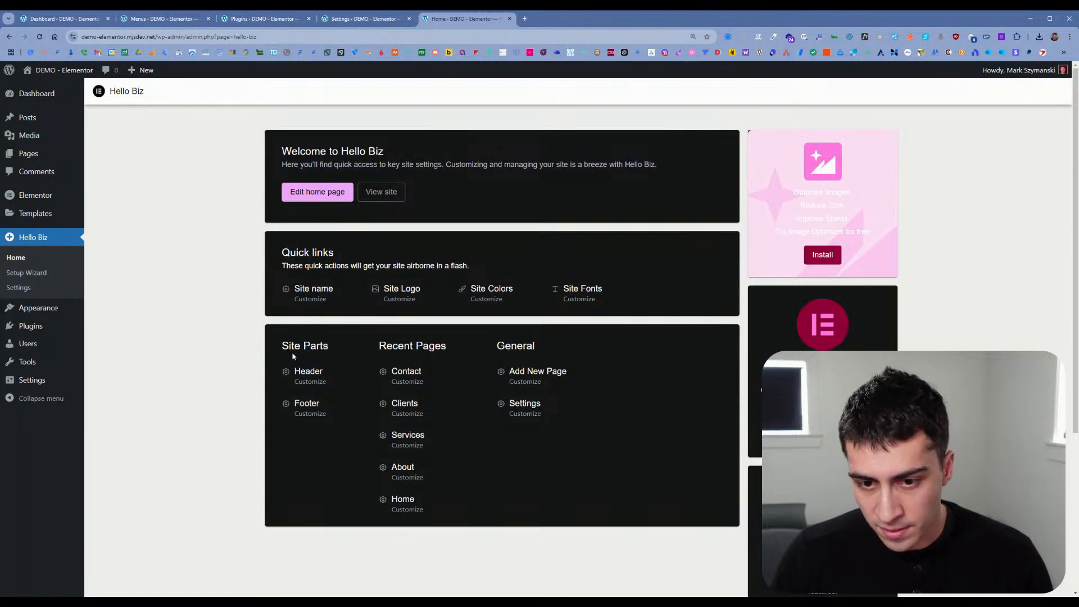
scroll(660, 371, "down", 3)
scroll(548, 360, "up", 4)
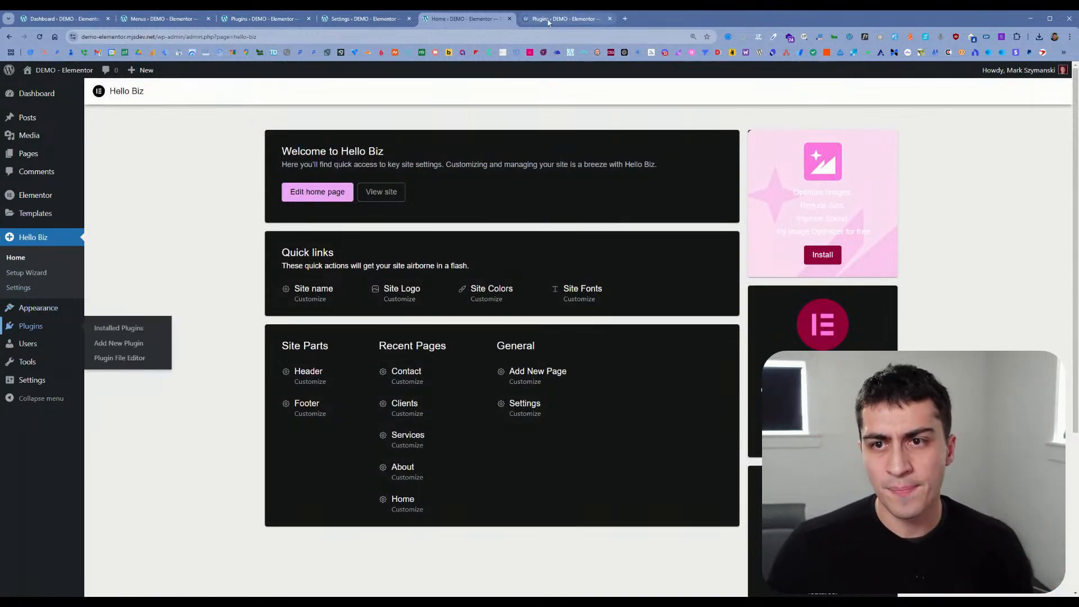
Step: Open the installed plugins in a new tab and read the description in the Hello Plus plugin details
left_click(57, 325)
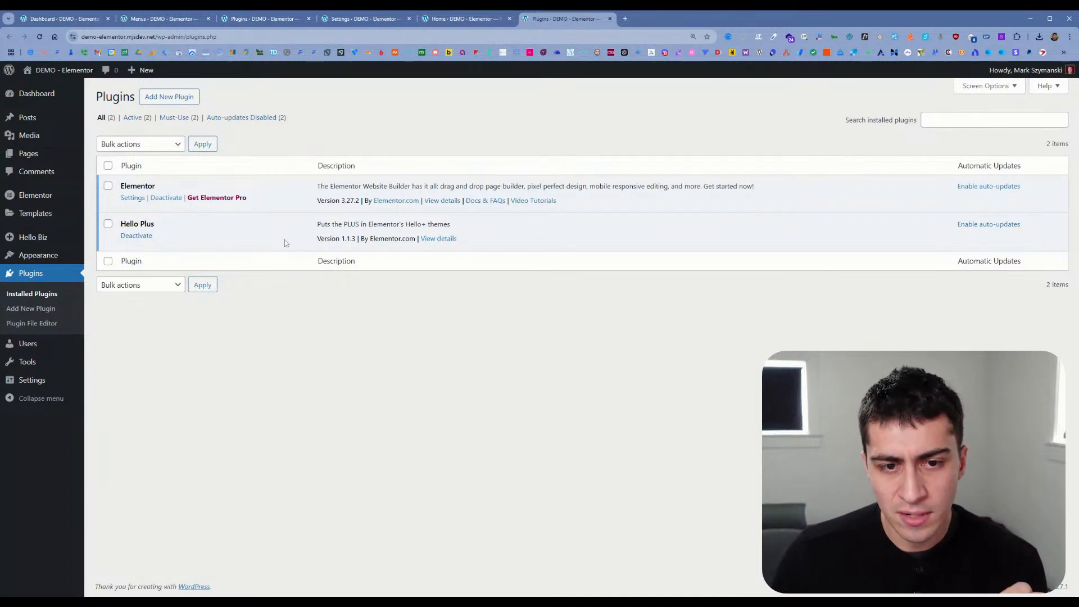
left_click(439, 239)
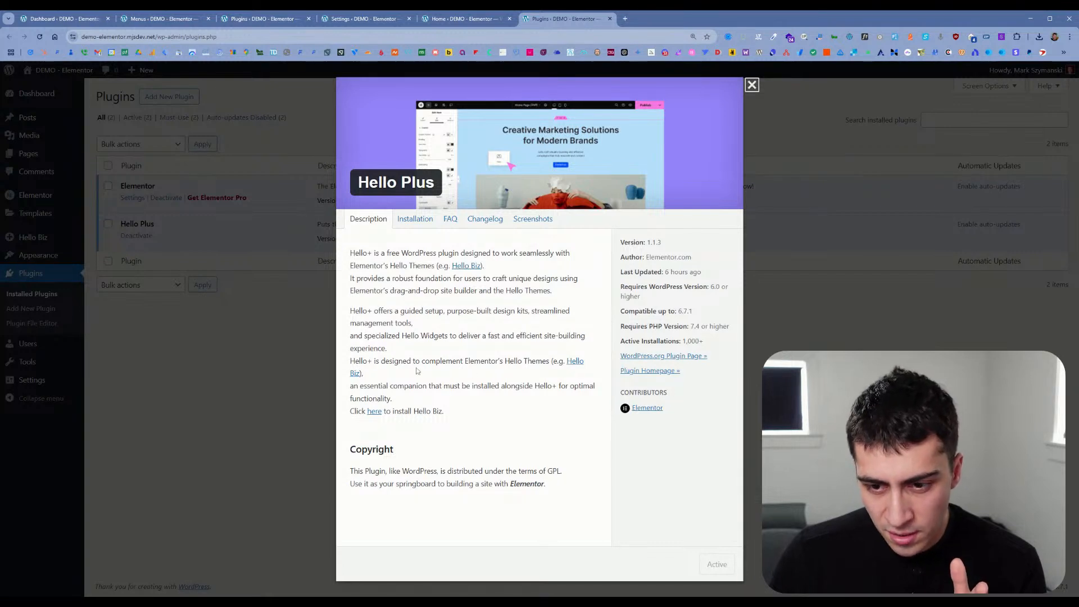
left_click_drag(394, 361, 551, 369)
left_click(551, 369)
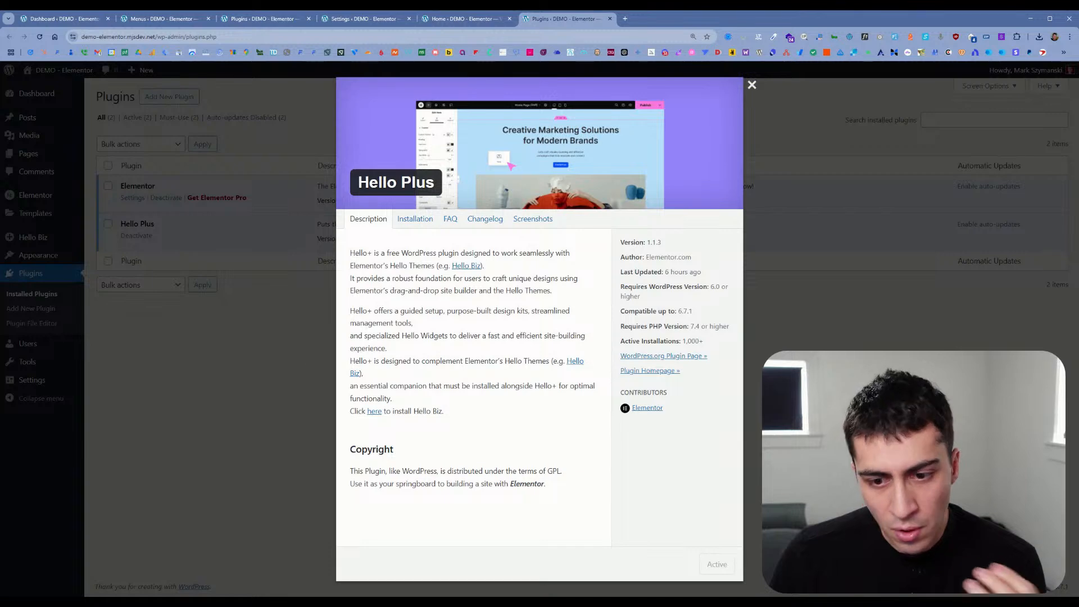
left_click(752, 85)
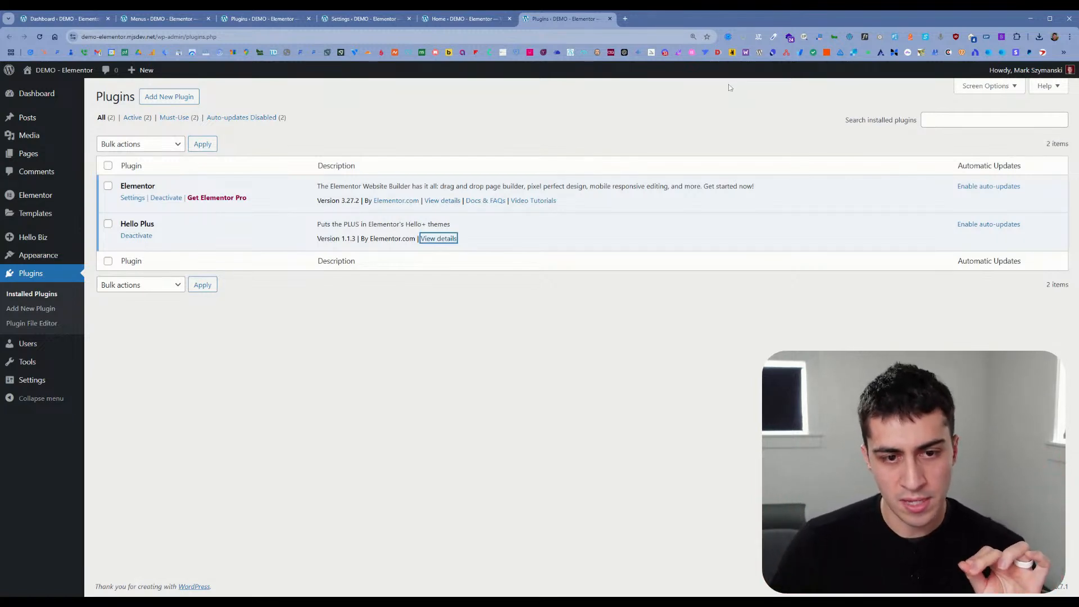
Step: Check the Hello Biz home page with Hello Plus active and return to the installed plugins list
mouse_move(70, 215)
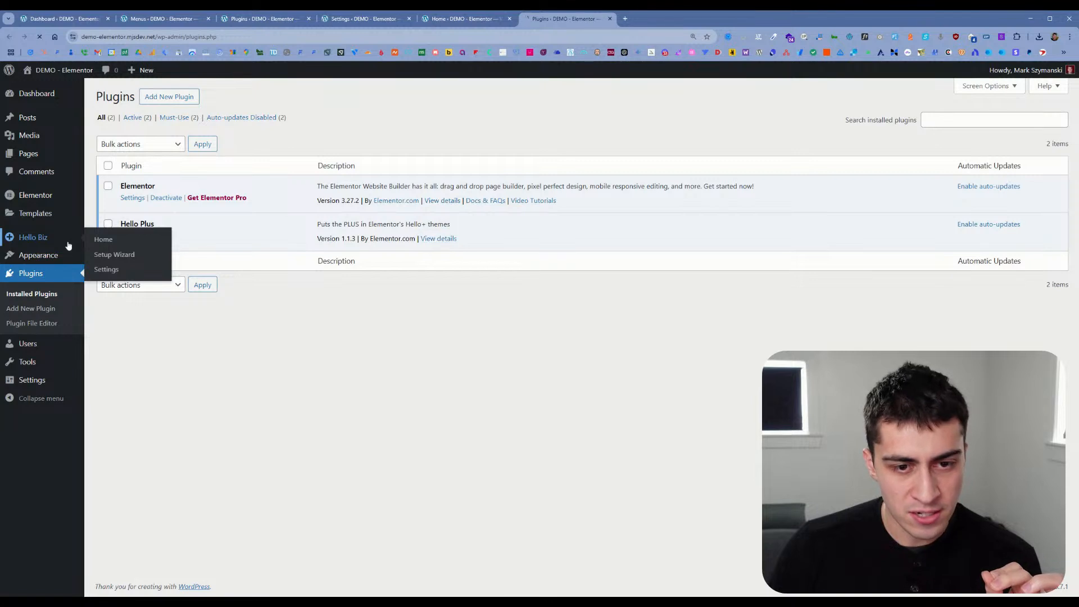
left_click(67, 242)
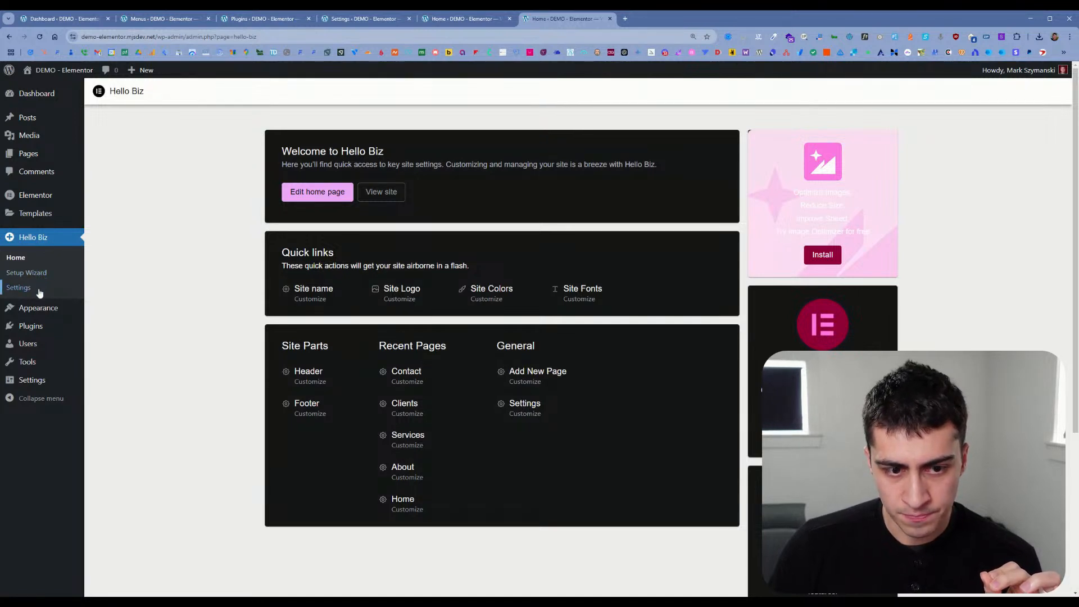
mouse_move(42, 327)
left_click(96, 327)
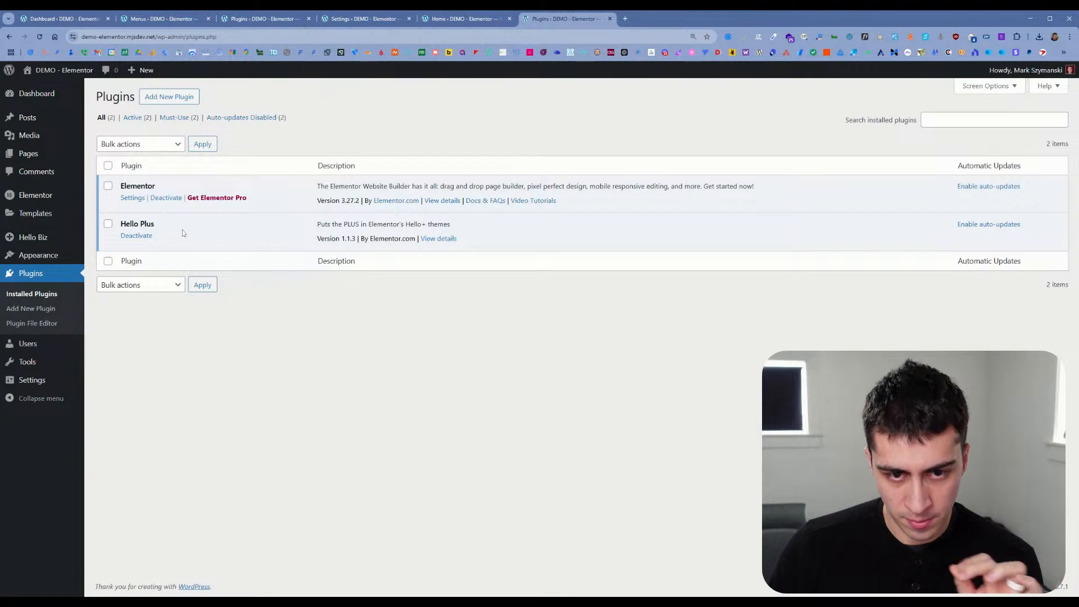
Step: Deactivate the Hello Plus plugin to compare the Hello Biz home page without it, and reactivate the plugin
left_click(149, 239)
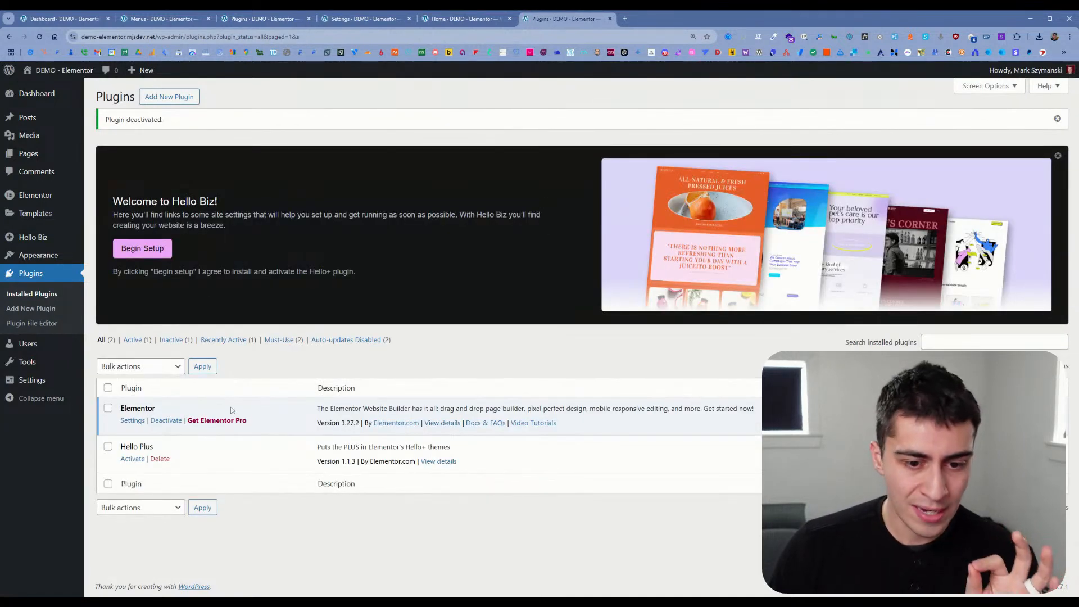
mouse_move(58, 239)
left_click(119, 245)
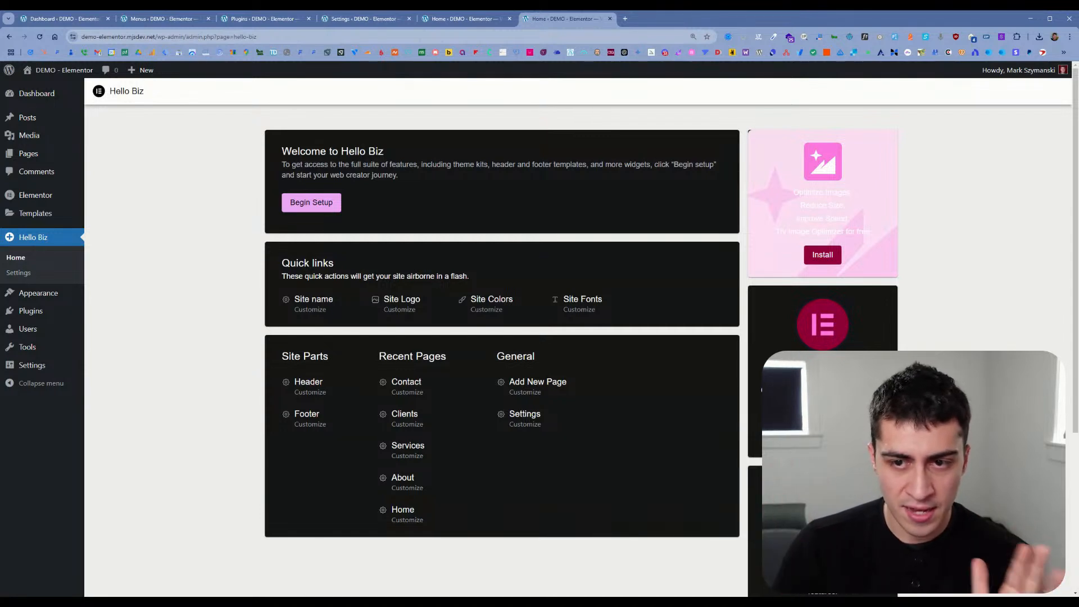
mouse_move(59, 315)
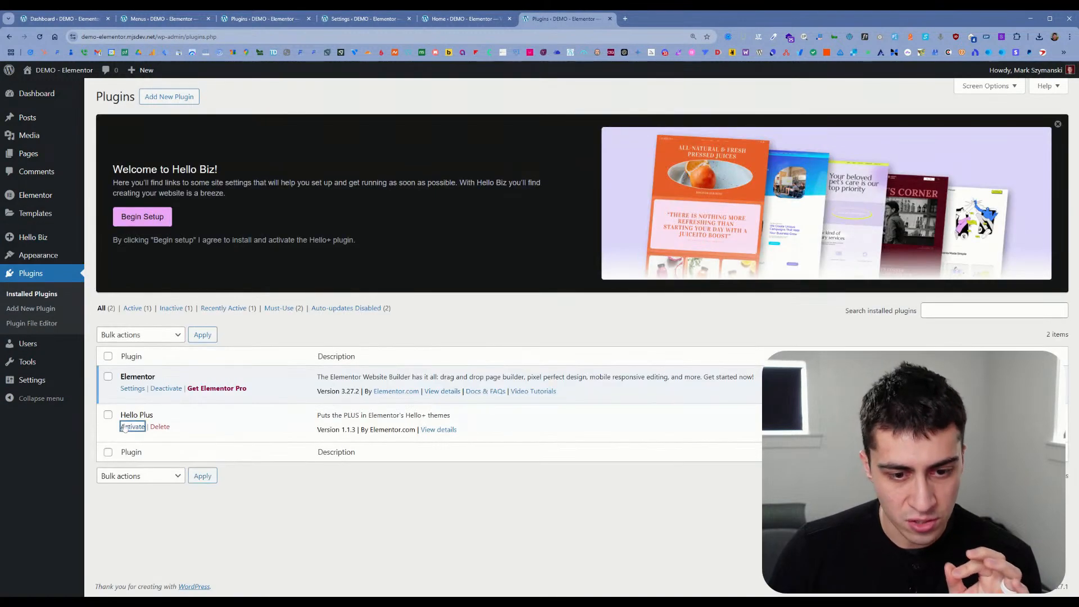
left_click(144, 428)
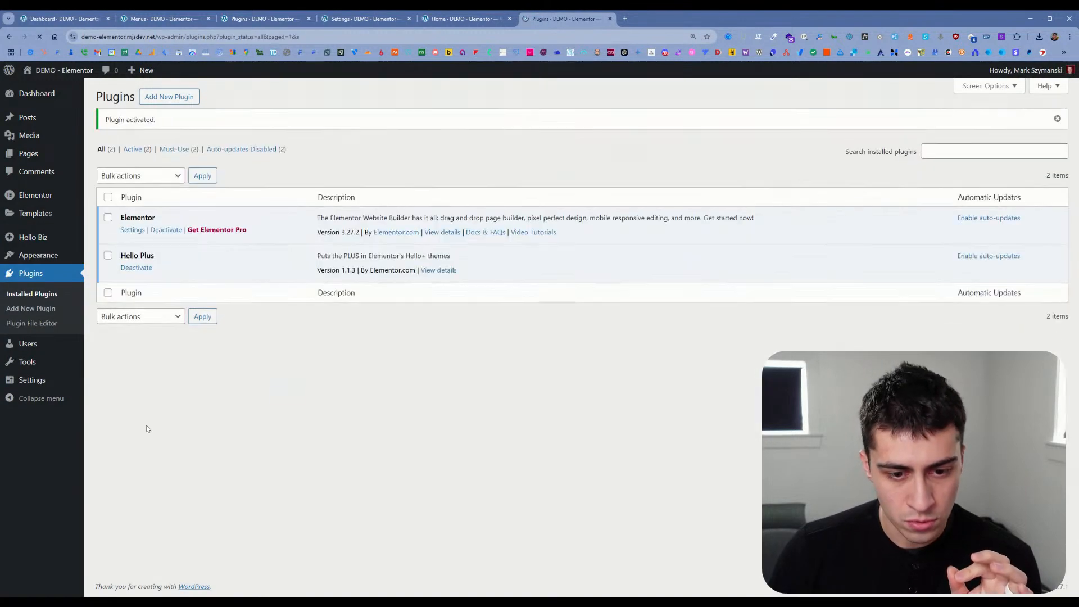
Step: View the site from the Hello Biz home page and look through its imported front page
mouse_move(45, 239)
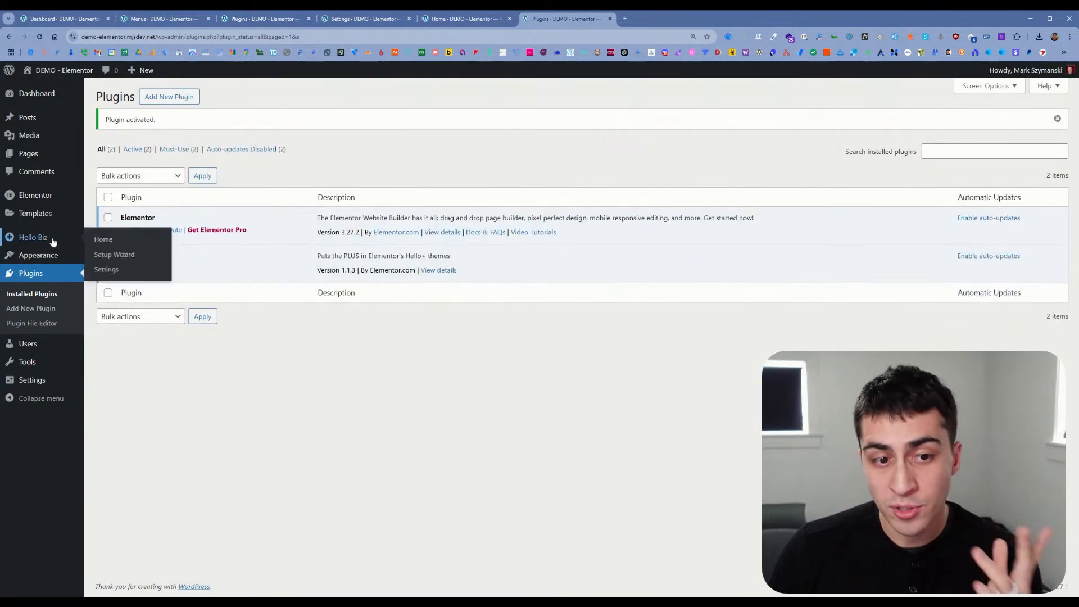
left_click(103, 239)
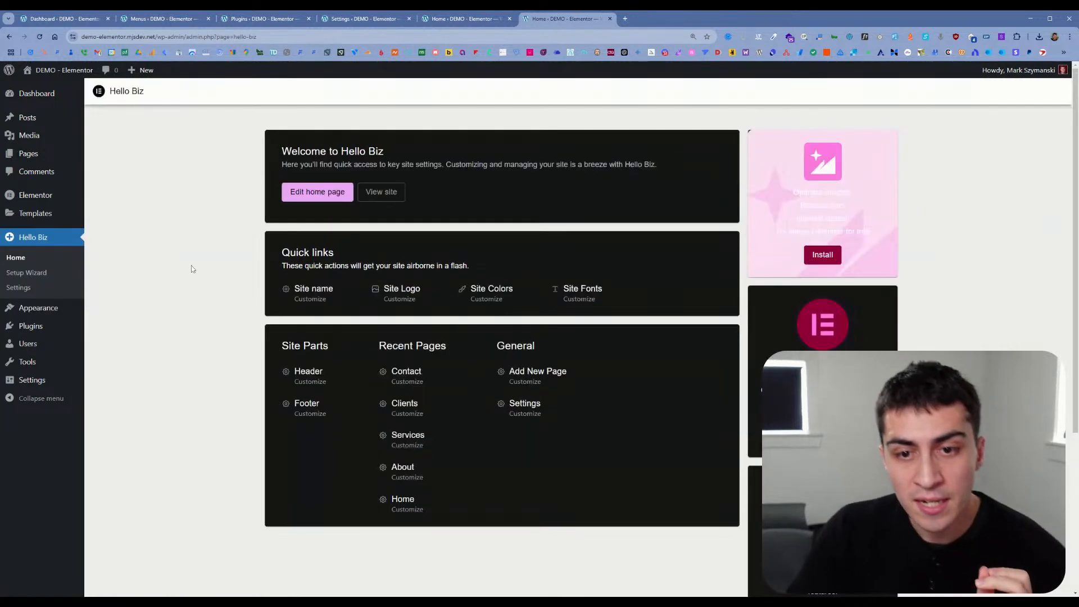
left_click(374, 193)
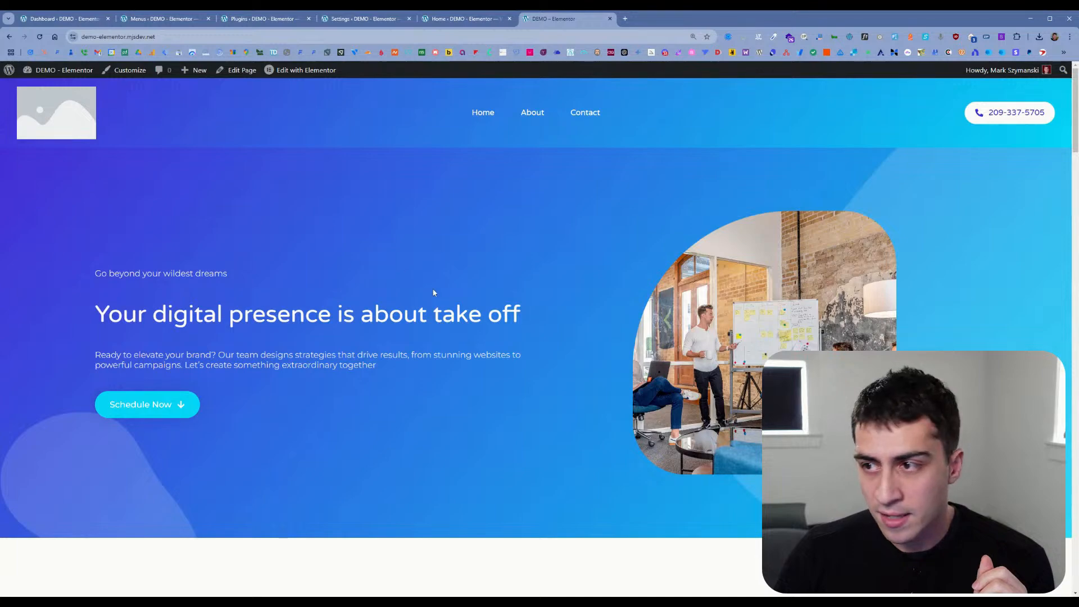
scroll(433, 292, "down", 10)
scroll(433, 292, "up", 1)
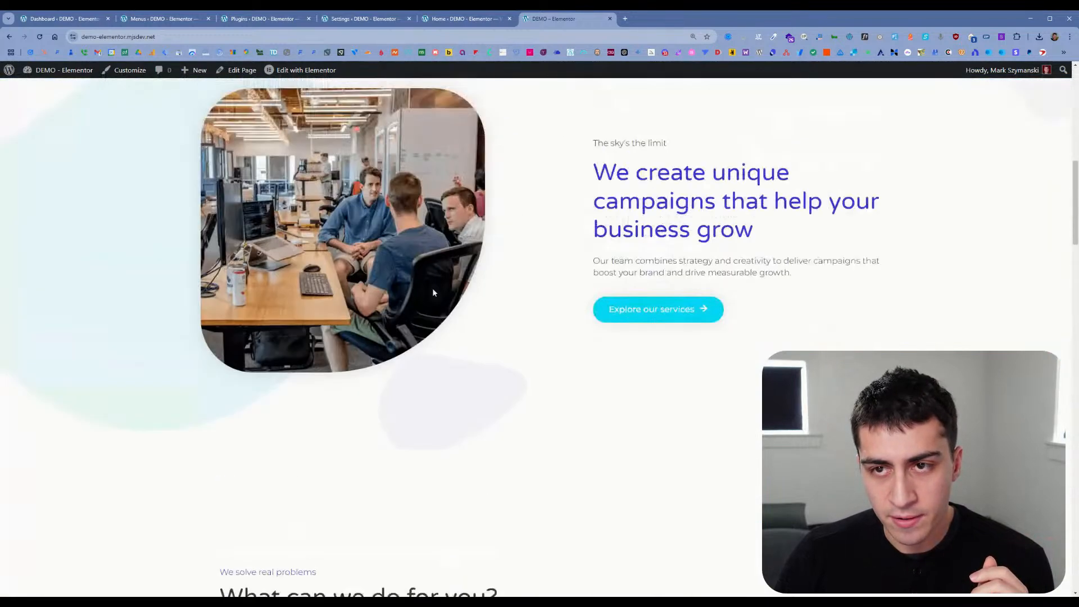
scroll(432, 292, "up", 10)
Step: Go back to the Hello Biz tab and examine the theme's SEO and accessibility and its structure and layout settings
left_click(463, 19)
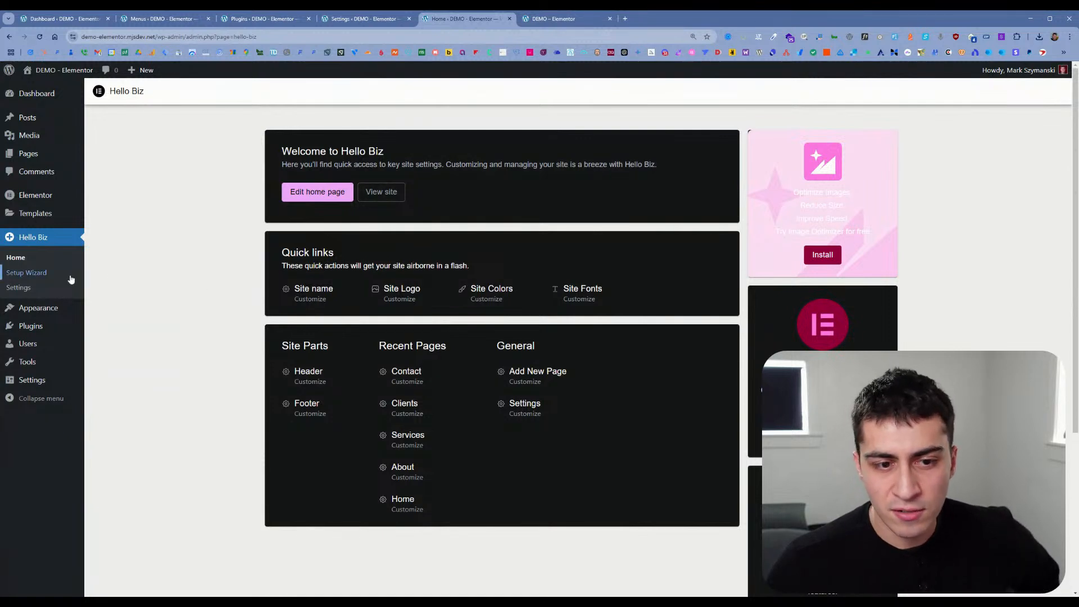
left_click(65, 276)
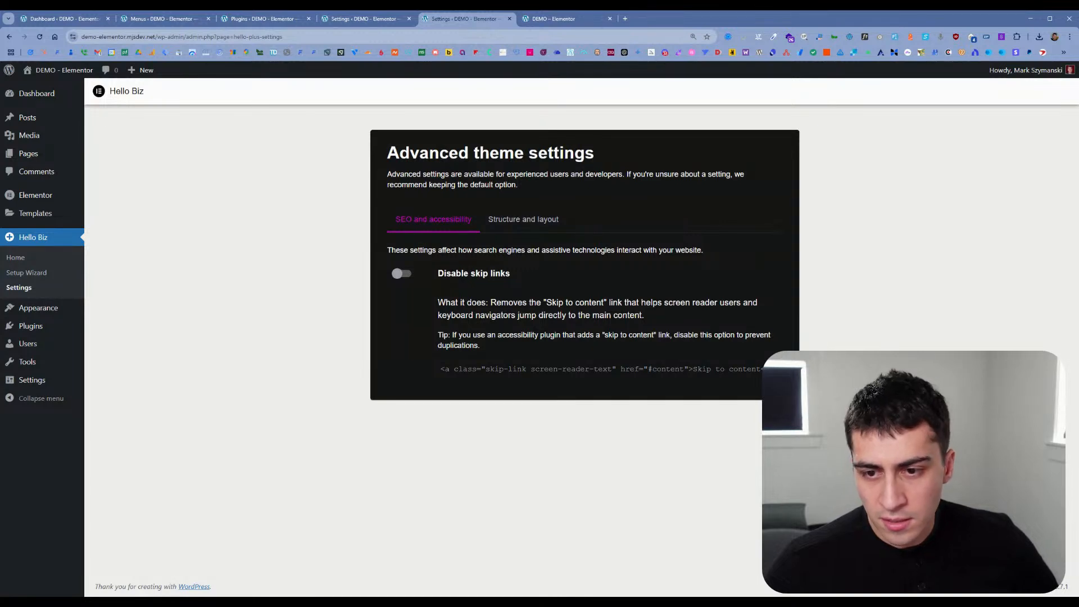
left_click(529, 231)
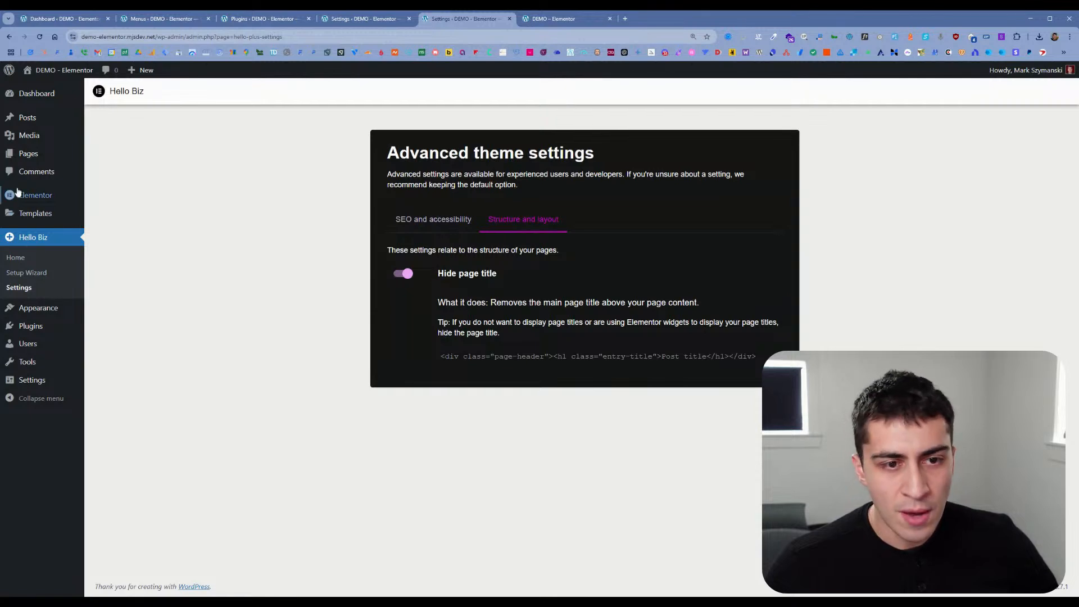
Step: Open the Themes page in a new tab and read the details of the Hello Biz theme
mouse_move(47, 214)
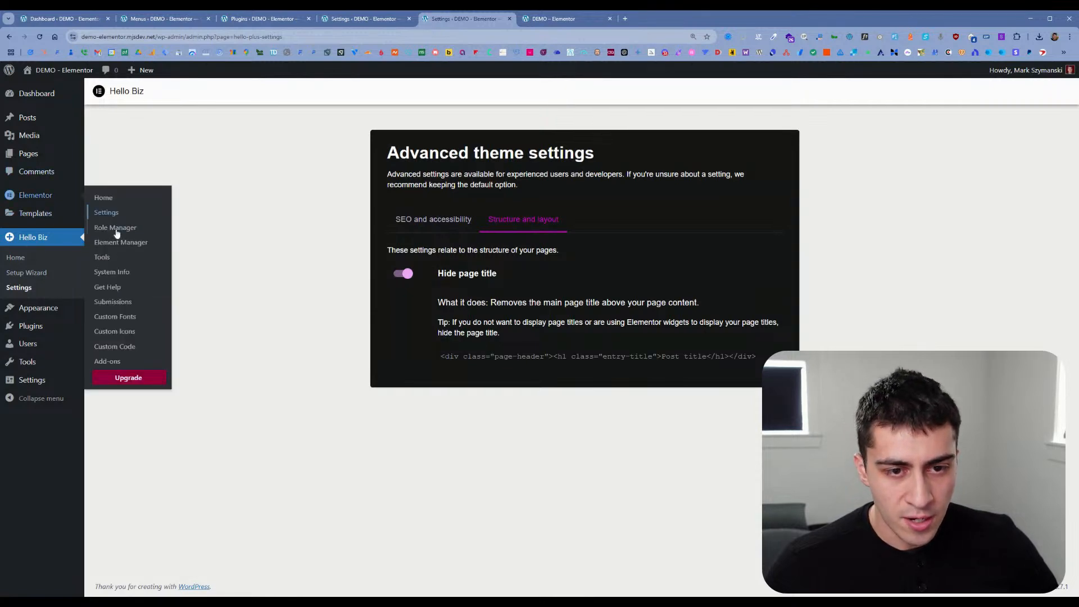
mouse_move(45, 314)
middle_click(105, 311)
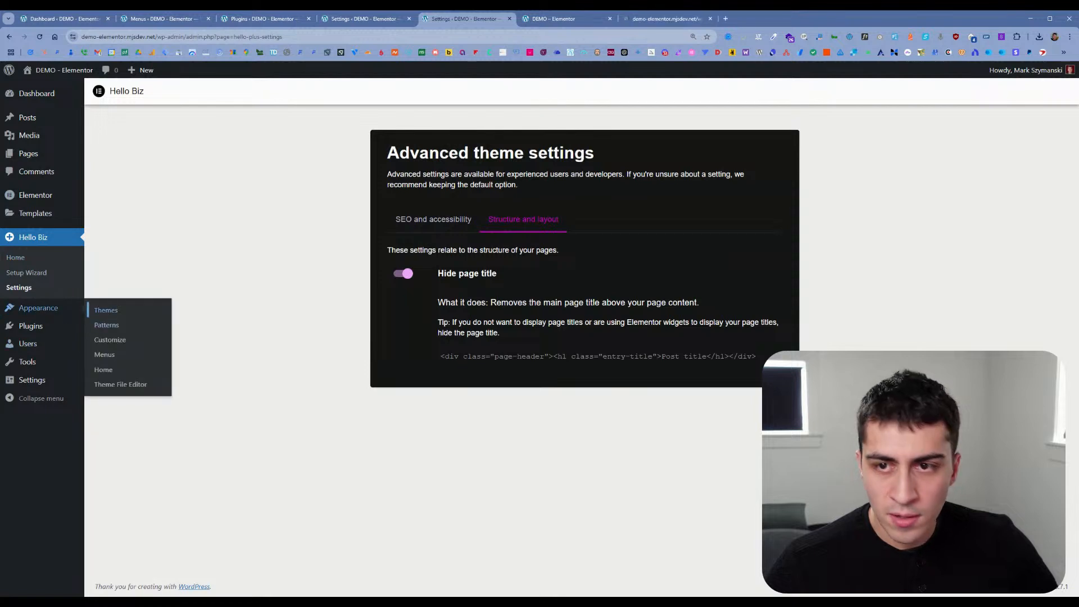
left_click(663, 20)
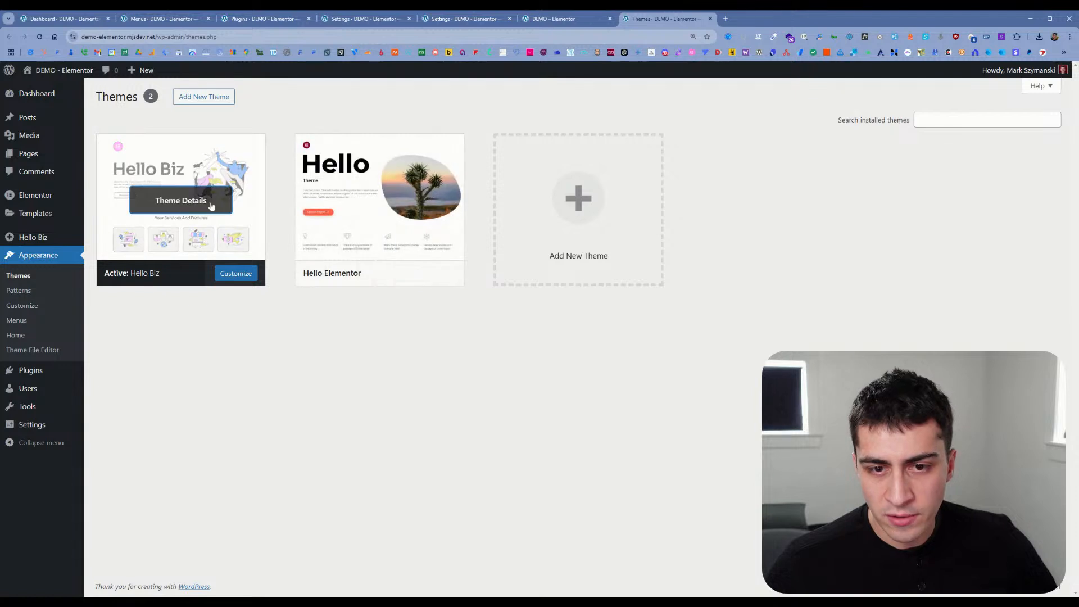
left_click(212, 205)
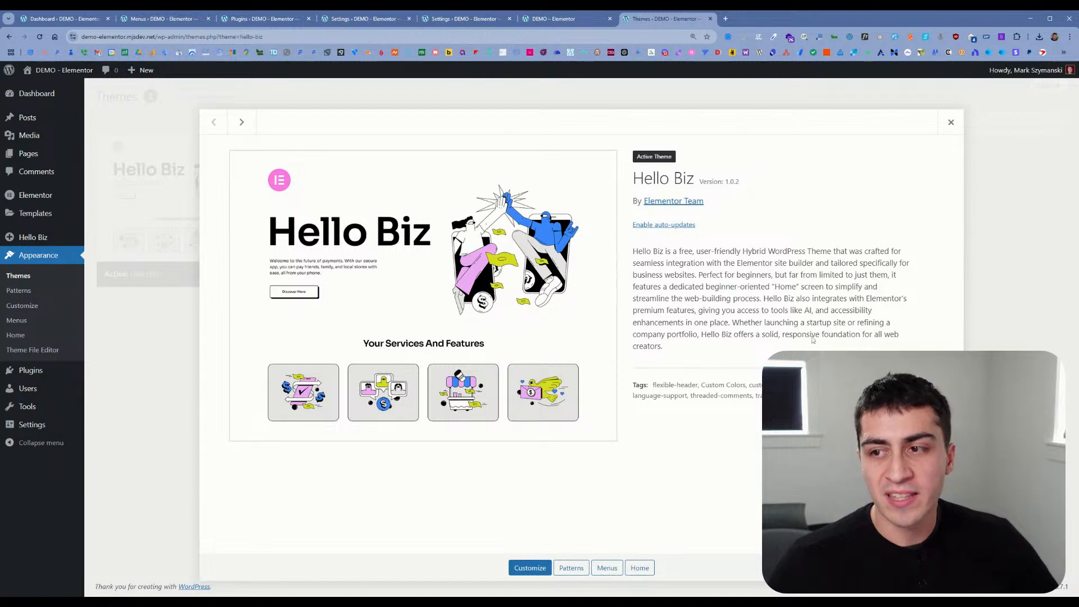
left_click(951, 122)
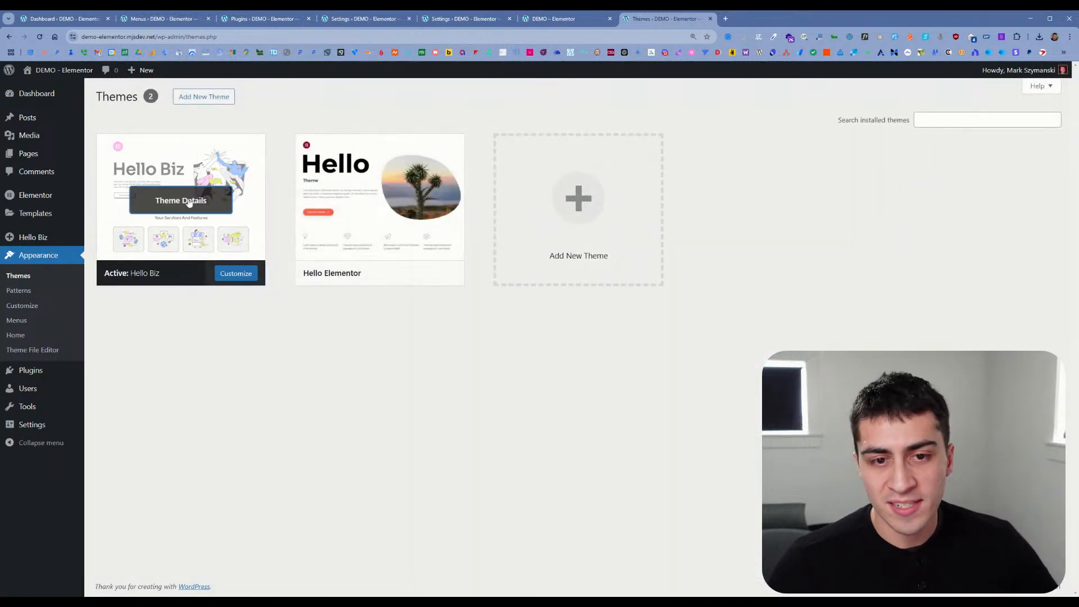
Step: Open the Hello Biz theme details and follow the theme's Home link to see which page it leads to
left_click(188, 202)
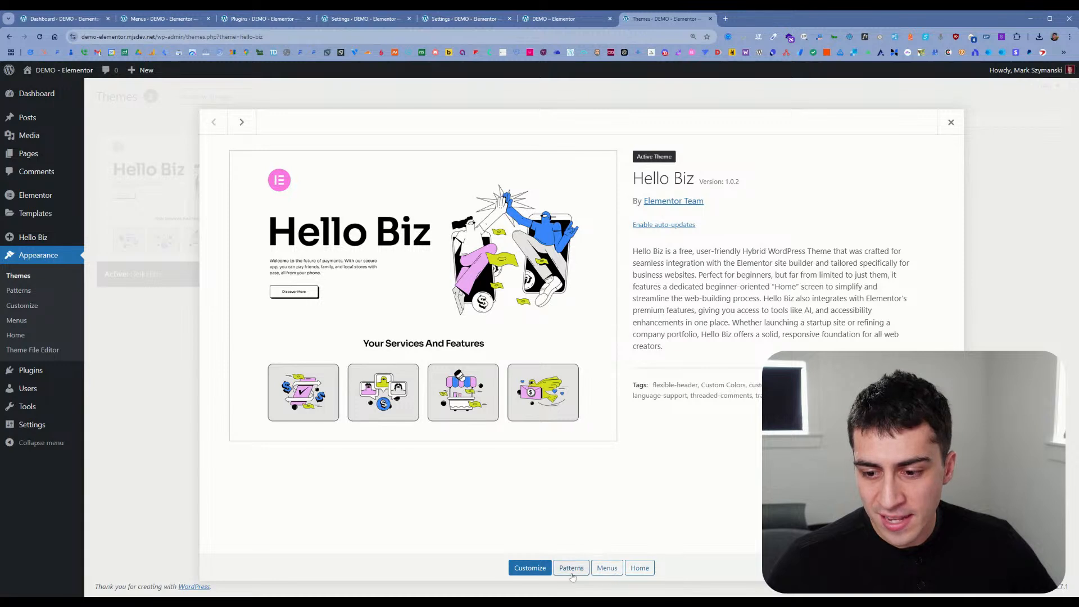
left_click(640, 569)
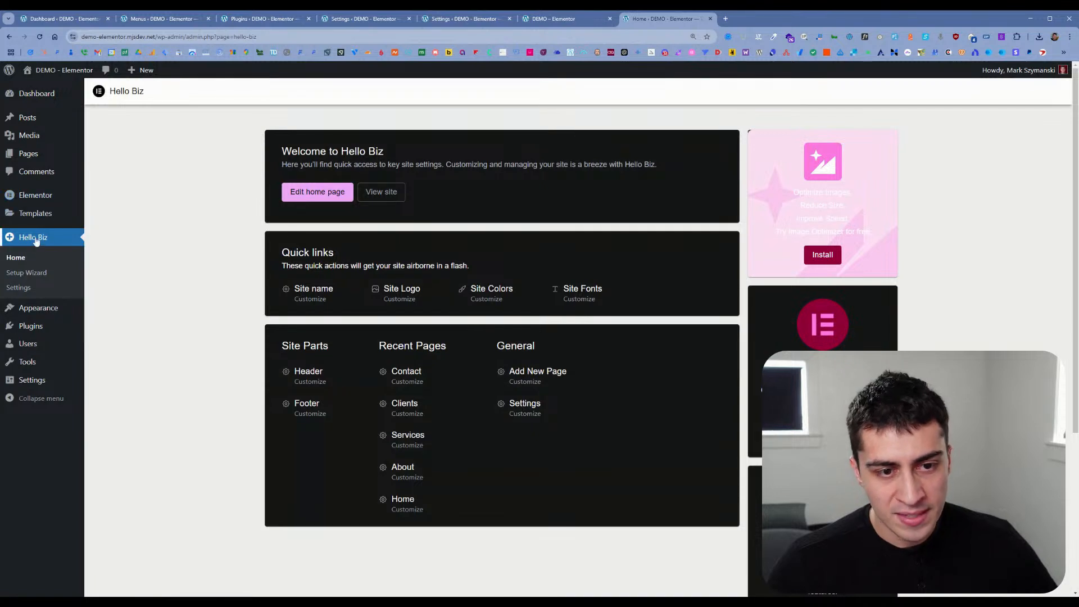
mouse_move(54, 205)
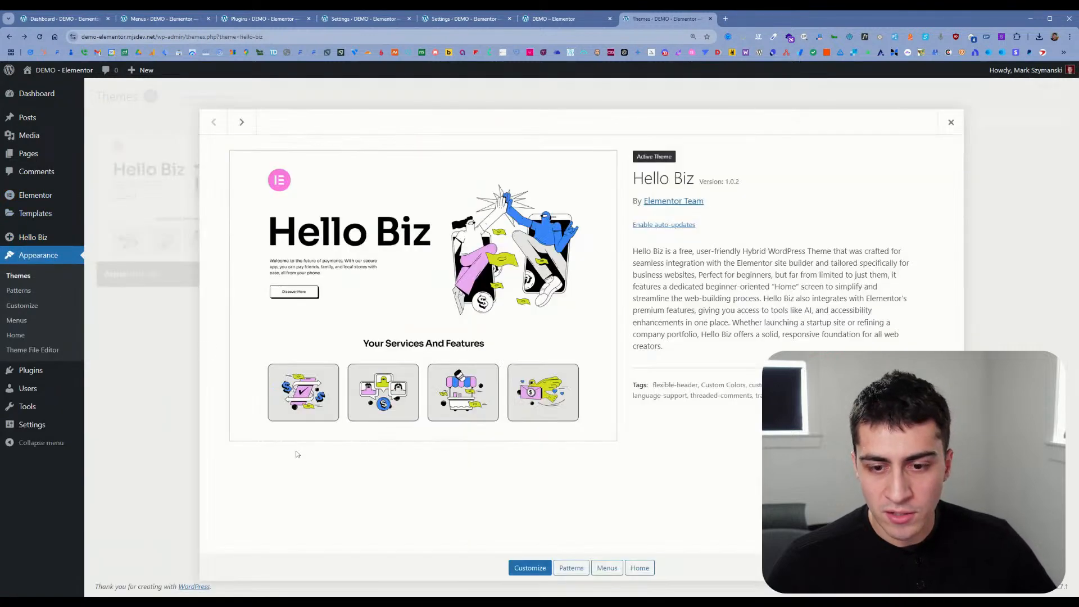
Step: Look through the Hello Biz customizer's Site Identity, Menus and Homepage Settings sections, and close the customizer and theme details
left_click(529, 568)
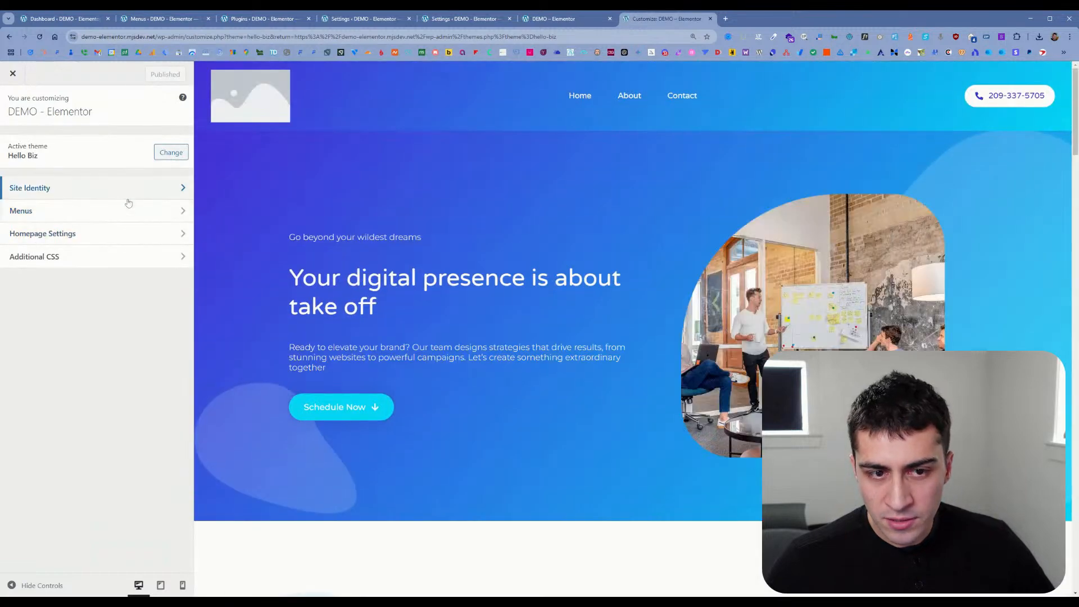
left_click(127, 193)
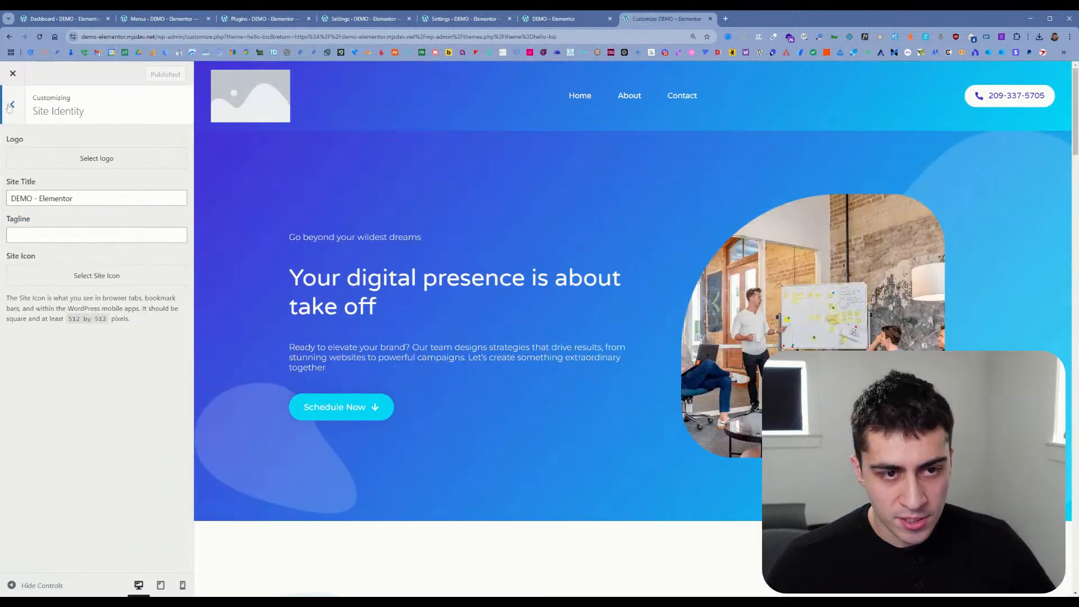
left_click(12, 105)
left_click(33, 207)
left_click(12, 102)
left_click(67, 236)
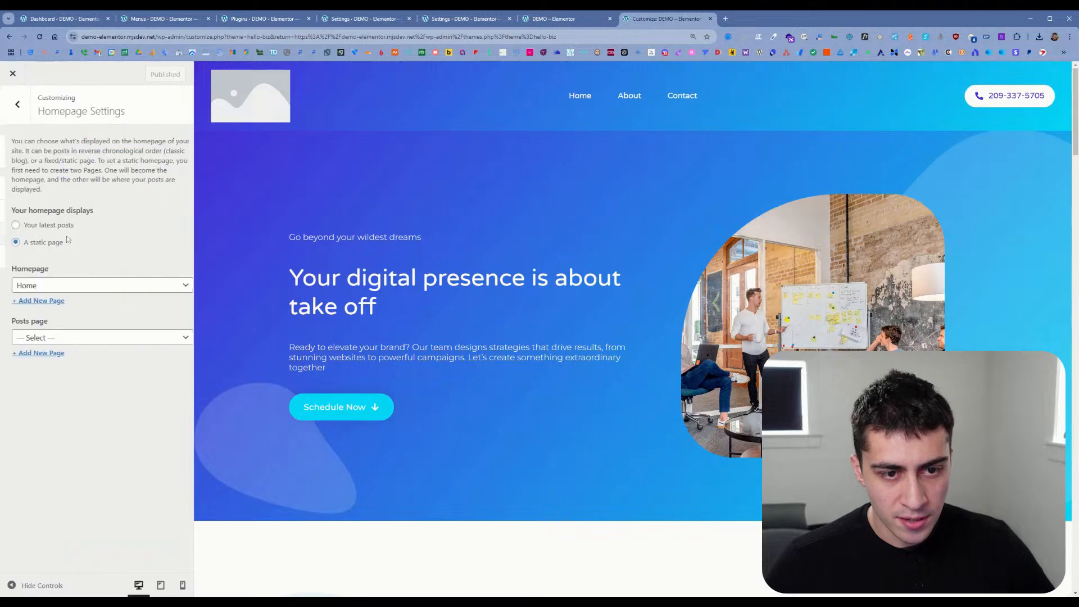
left_click(22, 112)
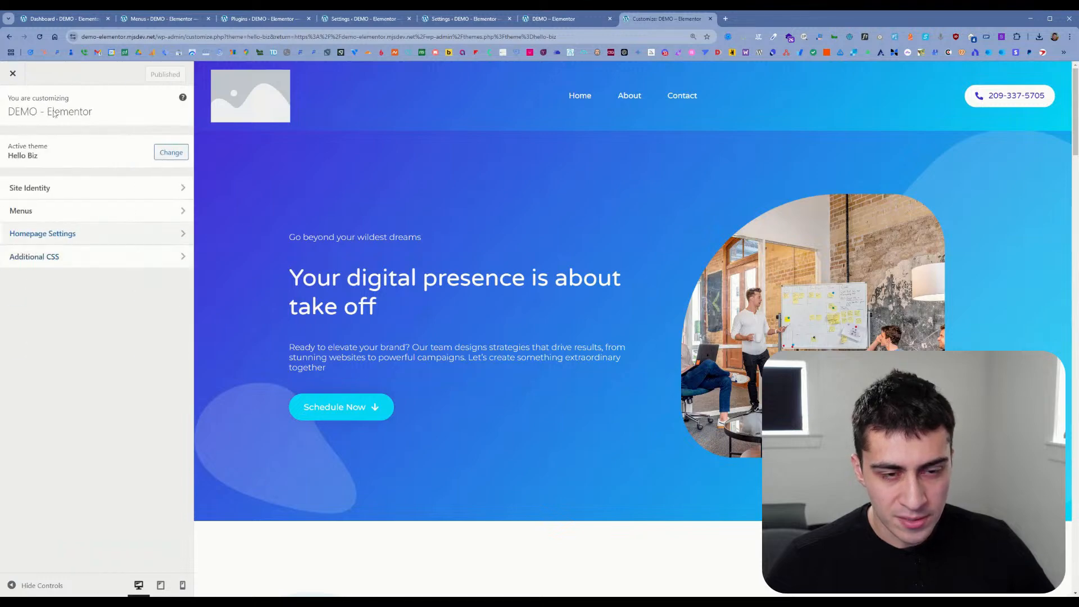
left_click(12, 73)
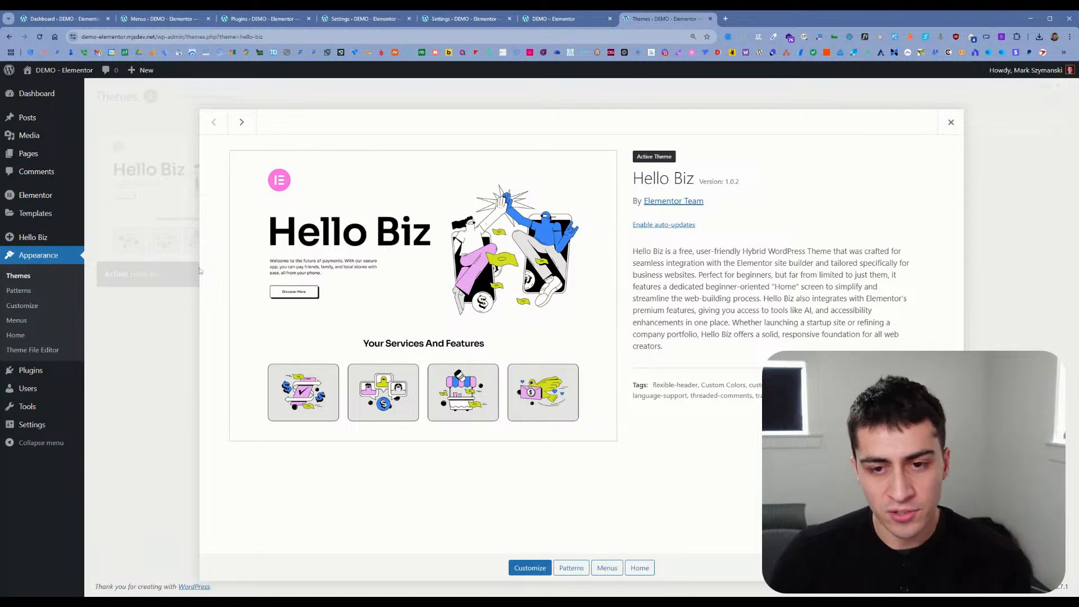
left_click(142, 286)
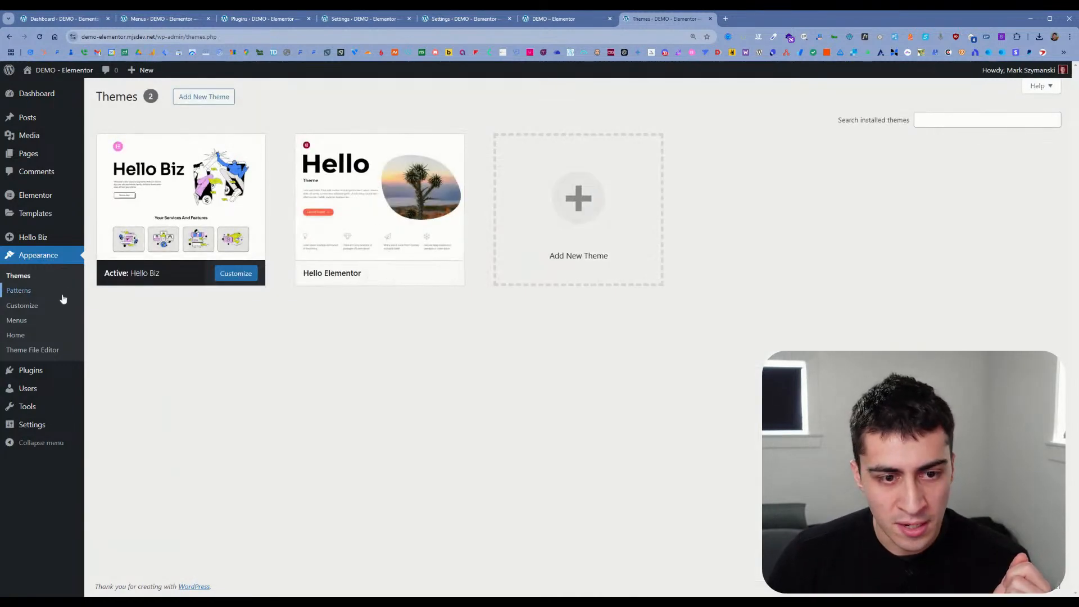
Step: Open the site name customization from the quick links on the Hello Biz home page
mouse_move(61, 239)
left_click(108, 239)
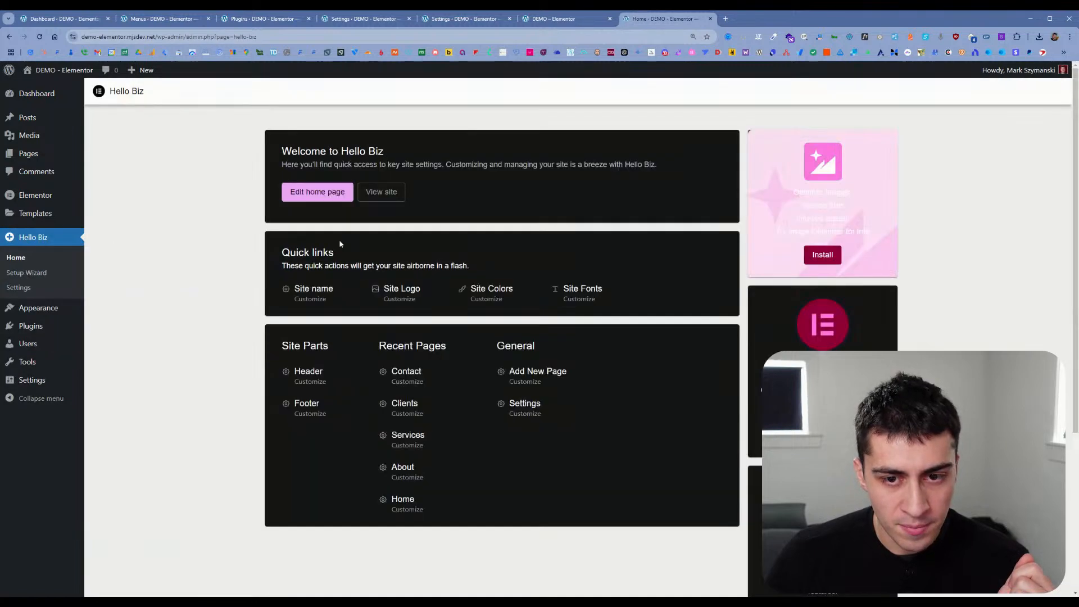
left_click(308, 301)
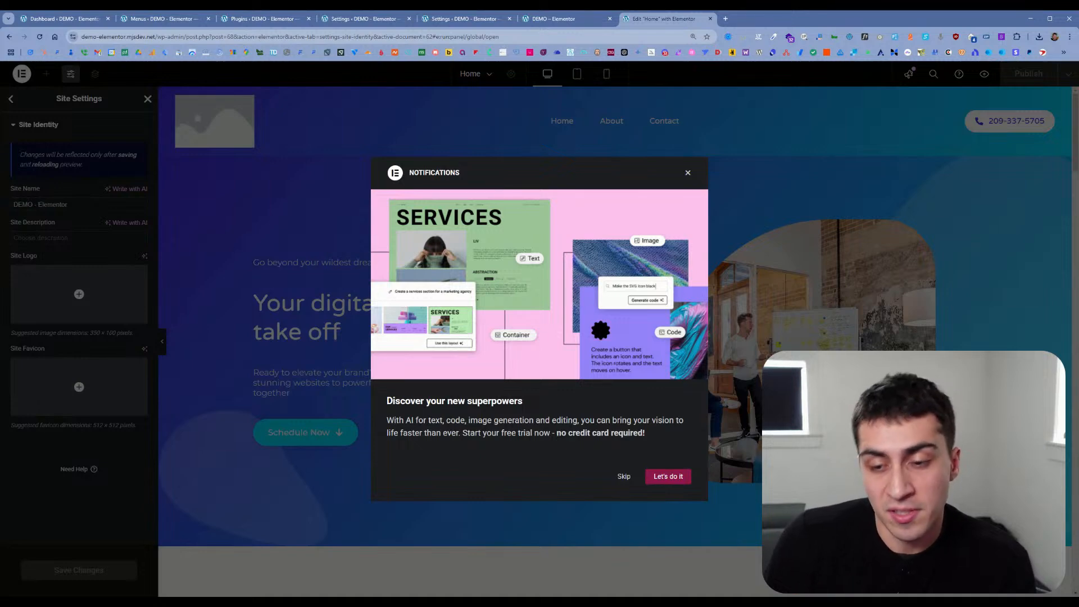
Step: Accept the Elementor AI introduction and its service terms, get started, and try the prompt-based layout generator
left_click(663, 477)
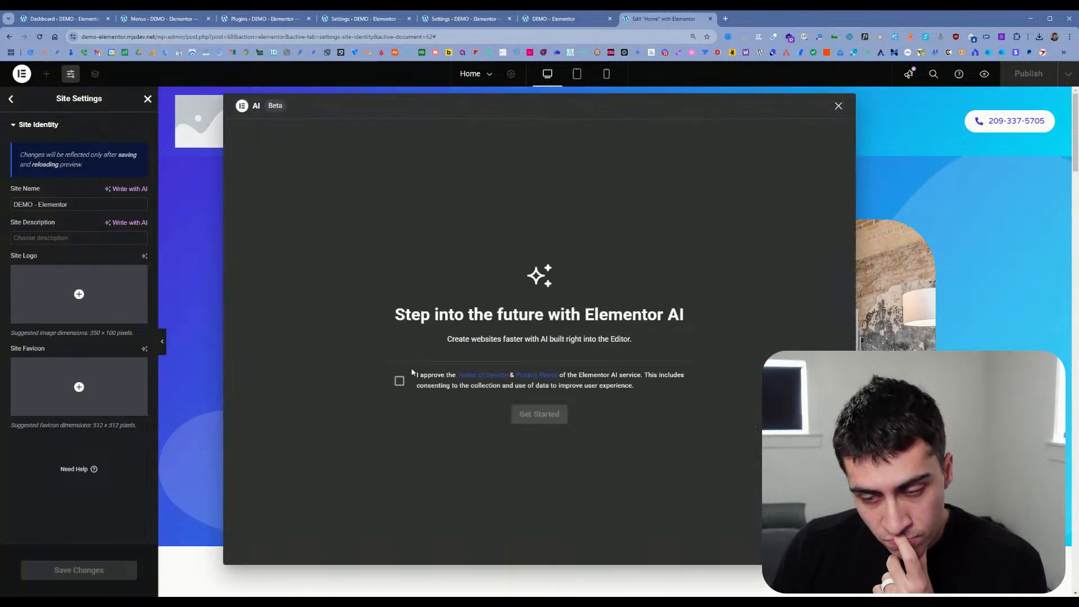
left_click(400, 382)
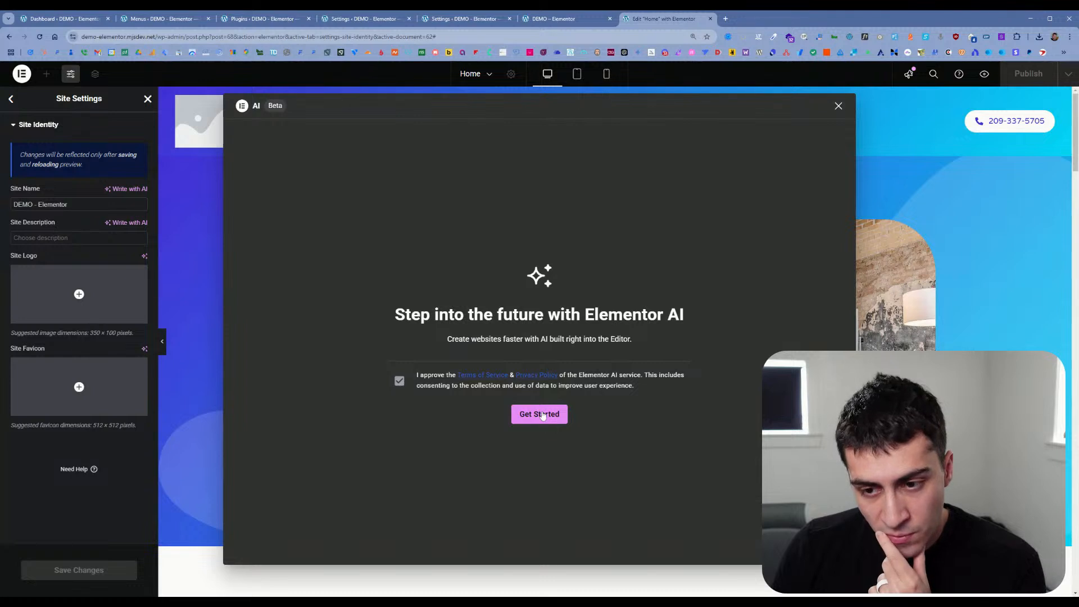
left_click(543, 416)
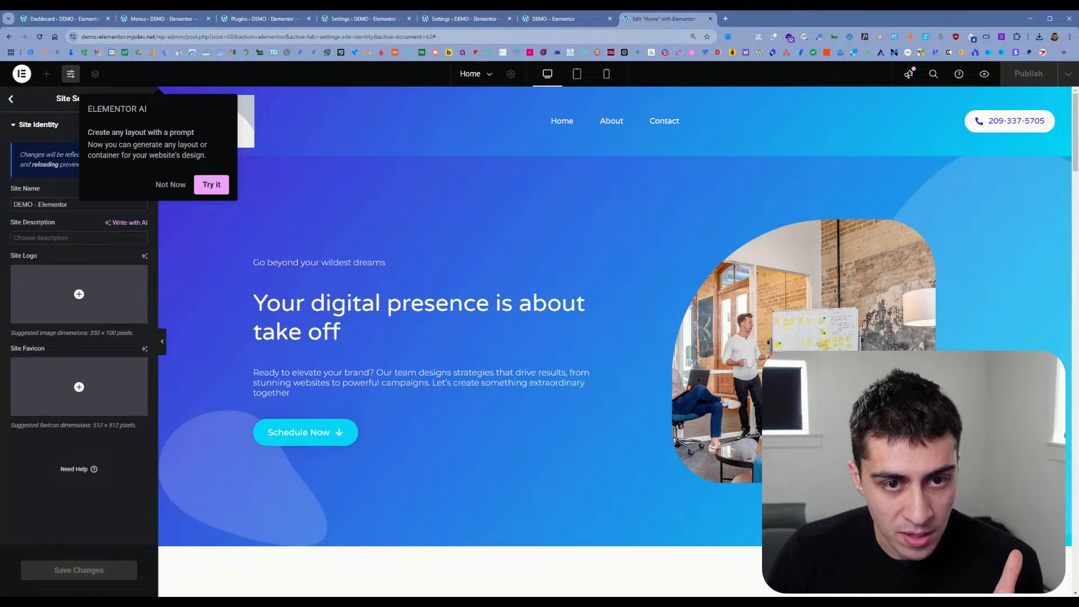
left_click(212, 185)
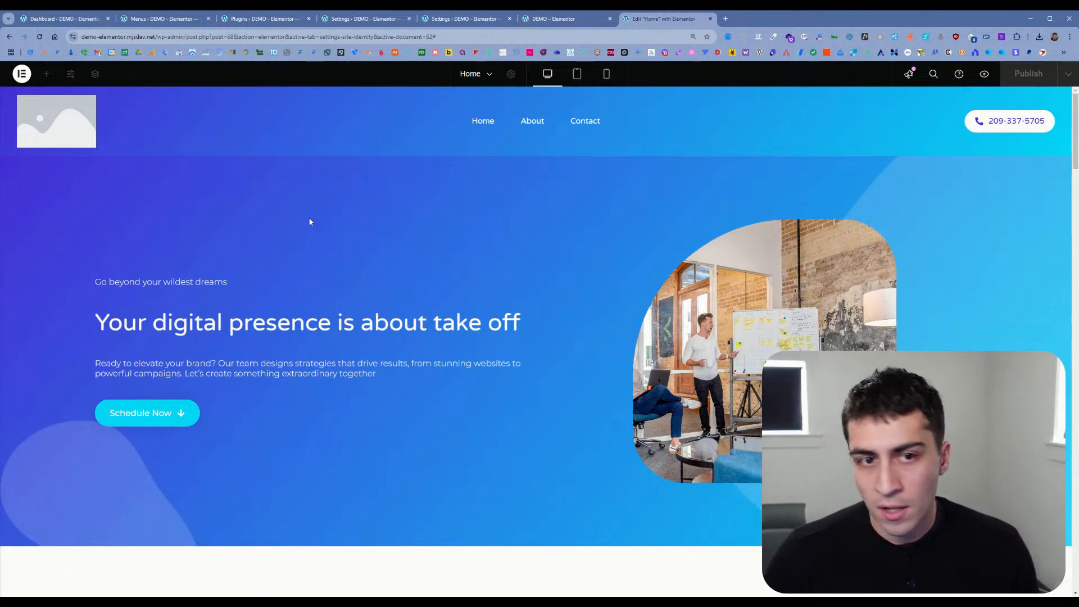
Step: Look over the home page in the Elementor editor and try the What's New, publish and page selector controls
scroll(310, 221, "down", 1)
scroll(267, 223, "up", 5)
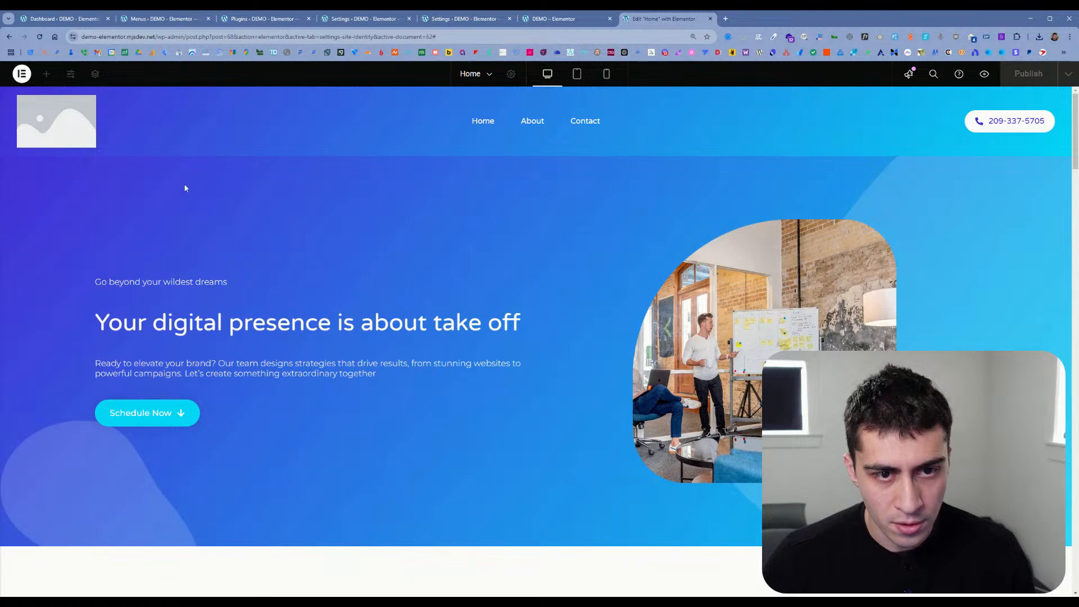
scroll(313, 332, "down", 7)
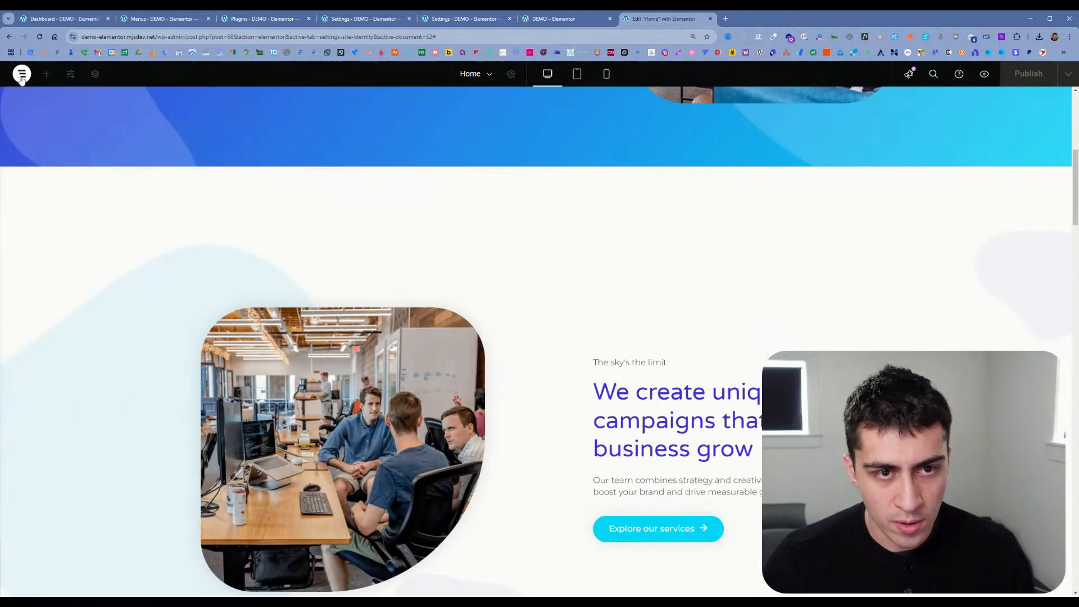
left_click(909, 74)
left_click(1057, 74)
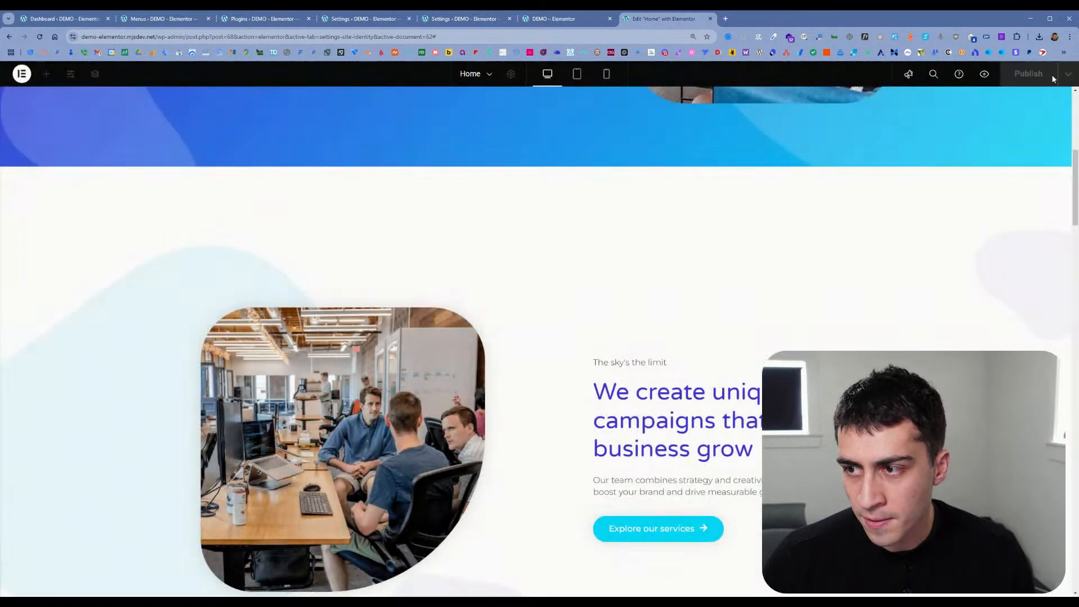
left_click(480, 81)
left_click(404, 88)
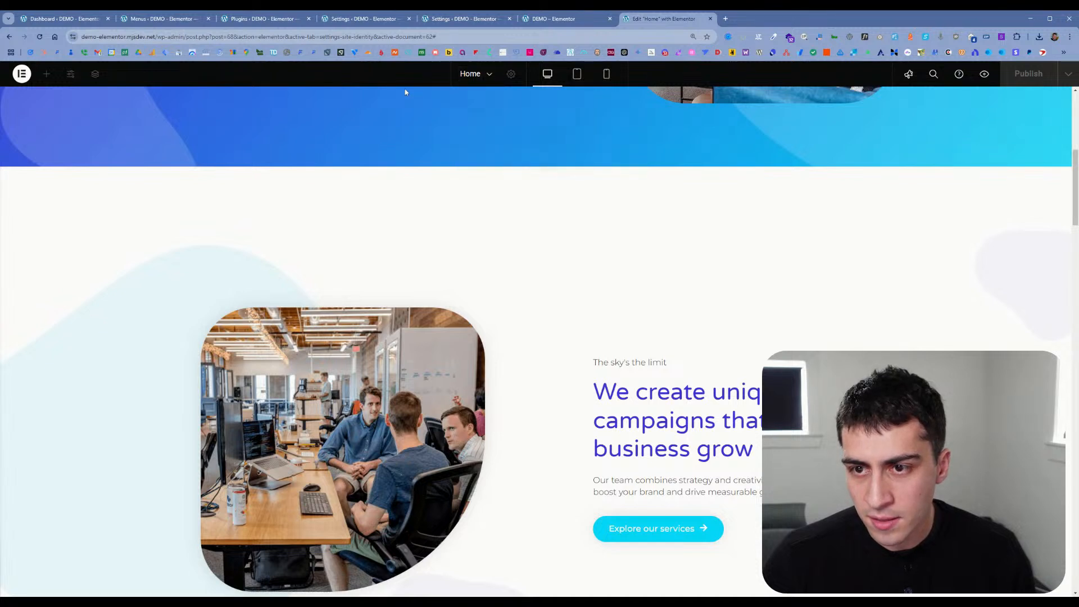
Step: Reload the Elementor editor and dismiss the Launchpad Checklist tip
left_click(40, 40)
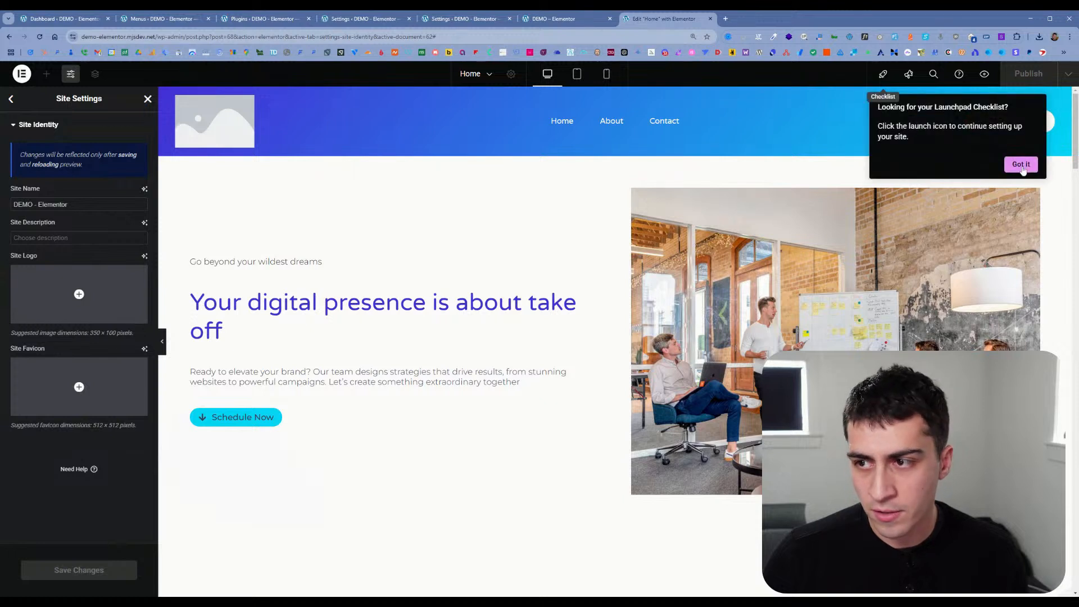
left_click(1015, 164)
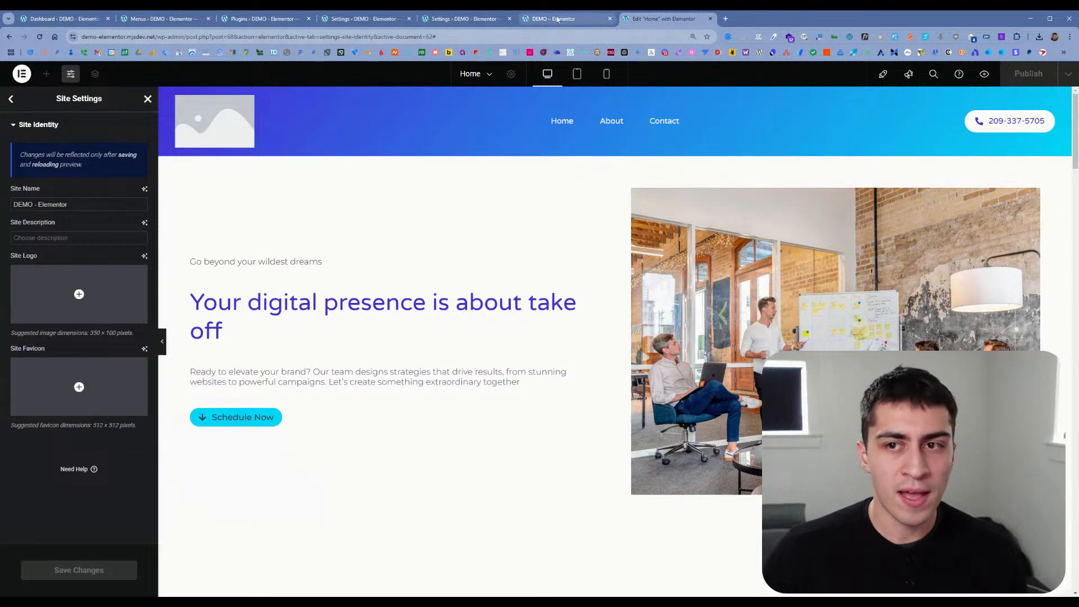
Step: Return to the Hello Biz tab, reopen the site name customization from its home page, and examine the Site Name field
left_click(517, 22)
left_click(484, 20)
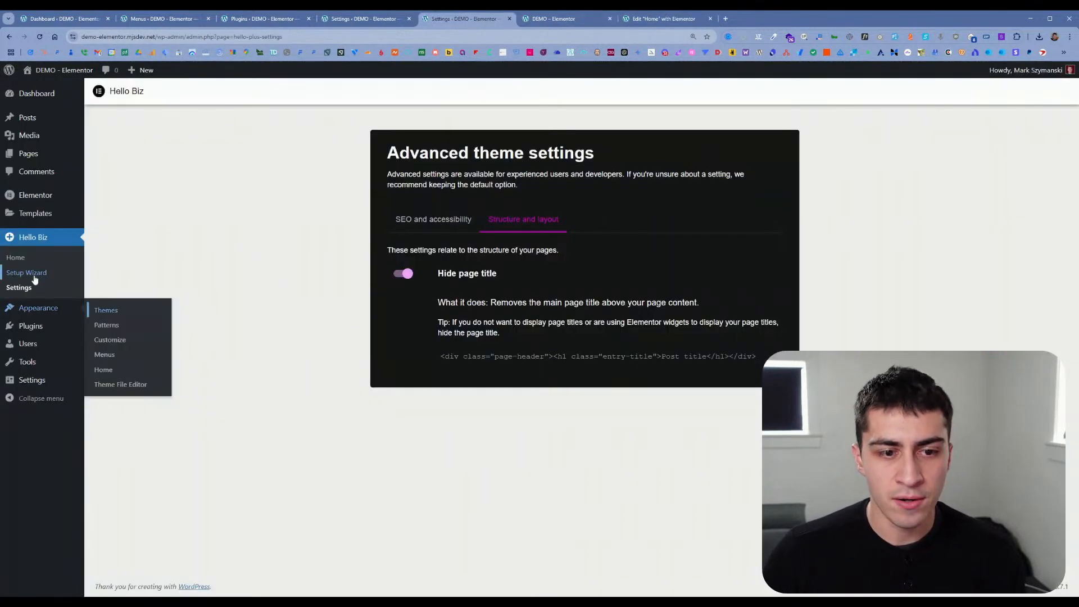
left_click(15, 258)
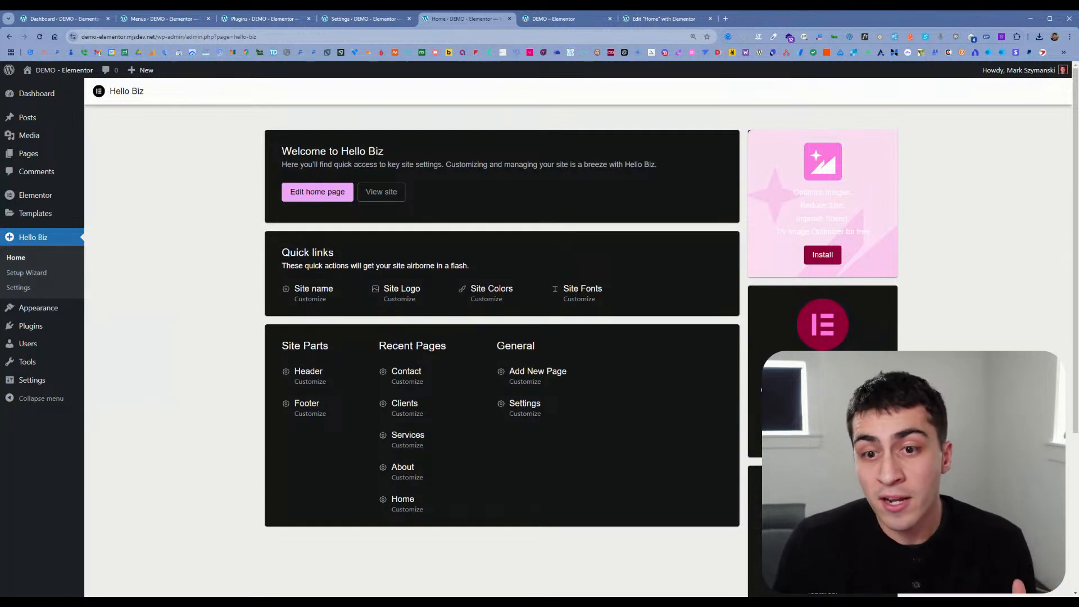
left_click(311, 300)
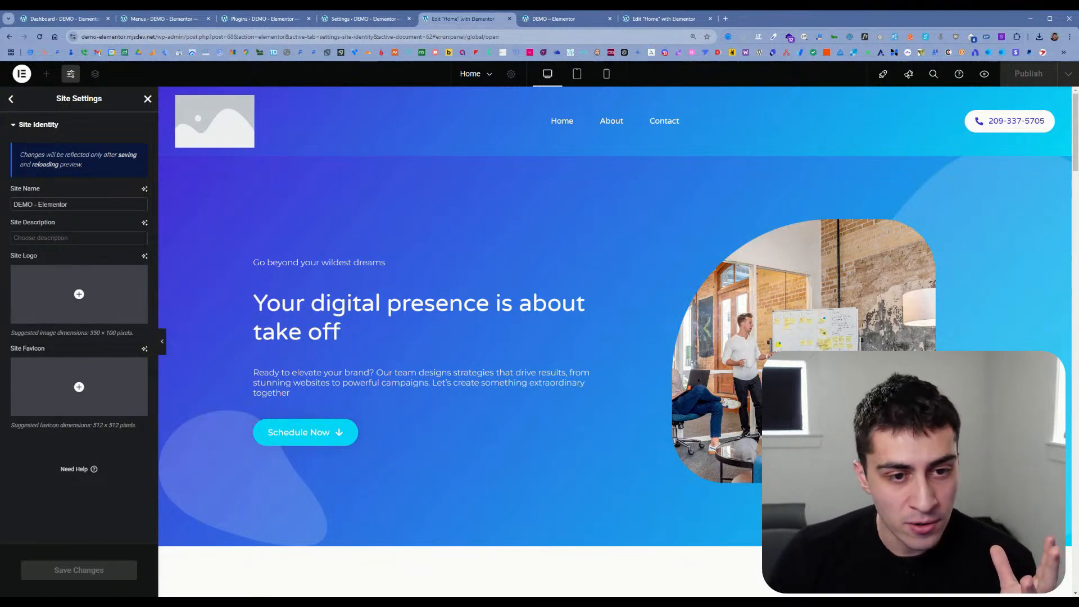
double_click(62, 204)
triple_click(61, 205)
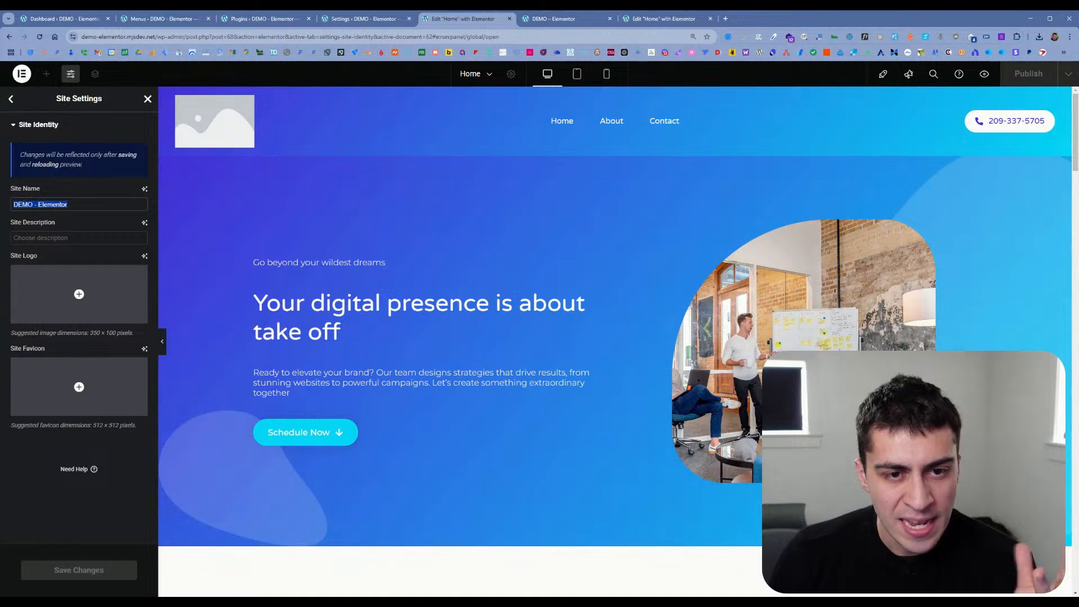
left_click(68, 204)
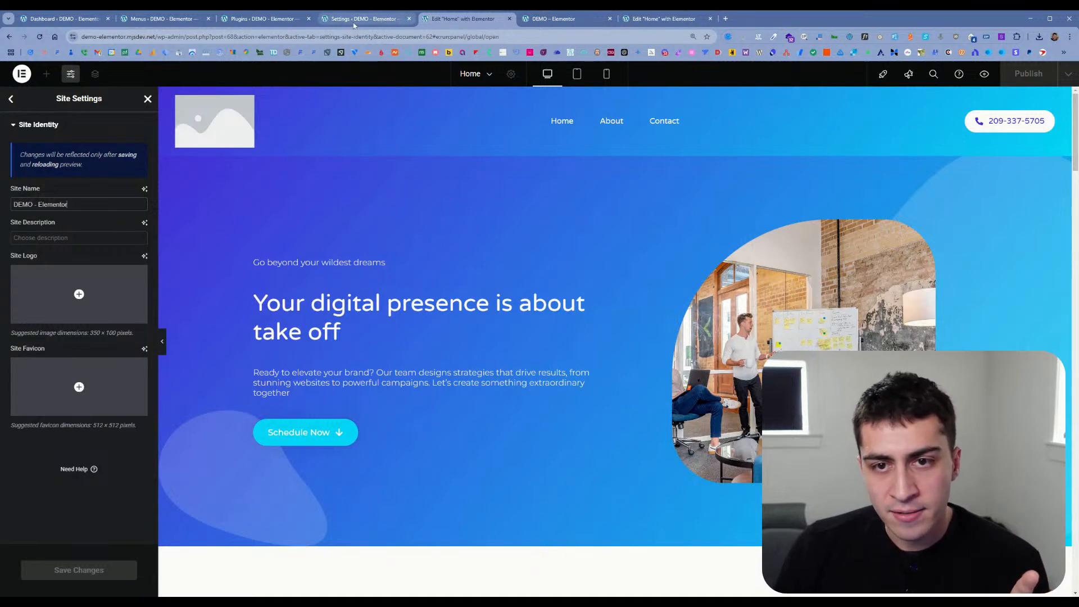
Step: Compare the live front page with the Home page in the Elementor editor
left_click(562, 18)
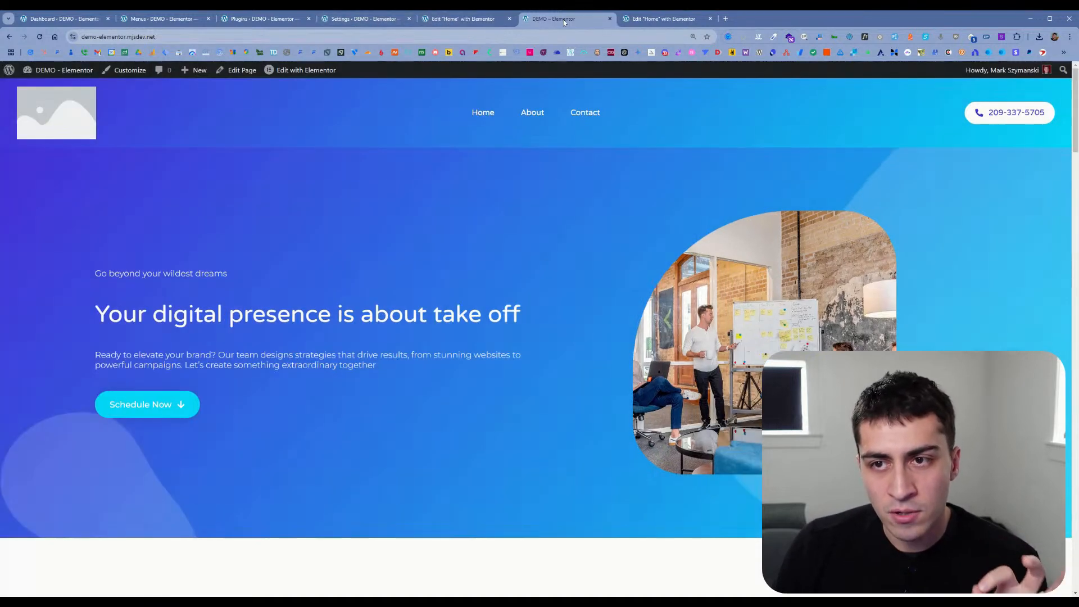
left_click(469, 21)
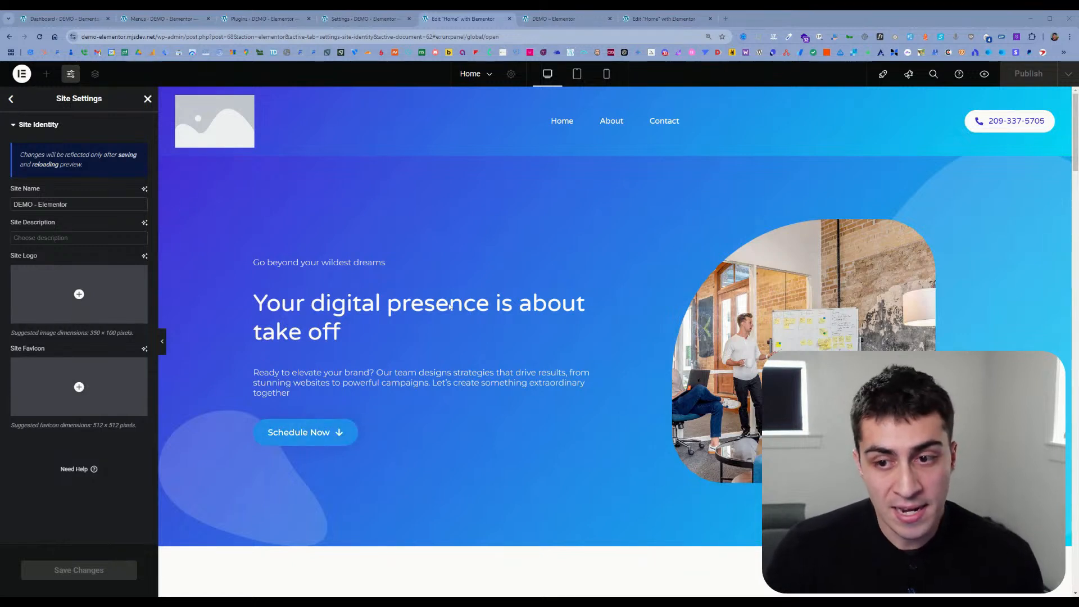
Step: Check the Elementor settings and Plugins tabs, and close the Plugins tab
left_click(374, 22)
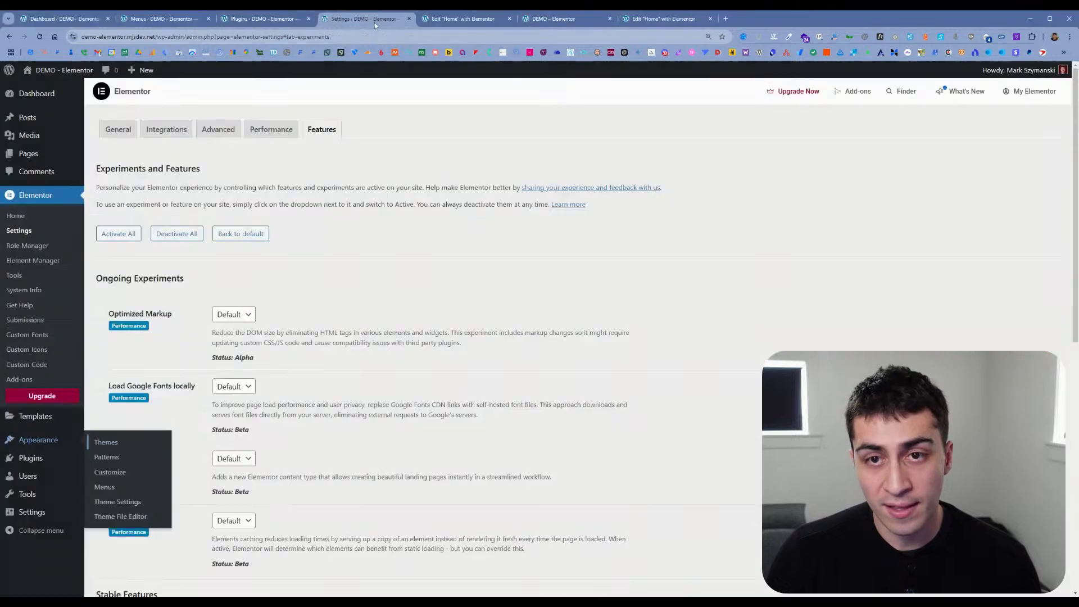
left_click(268, 22)
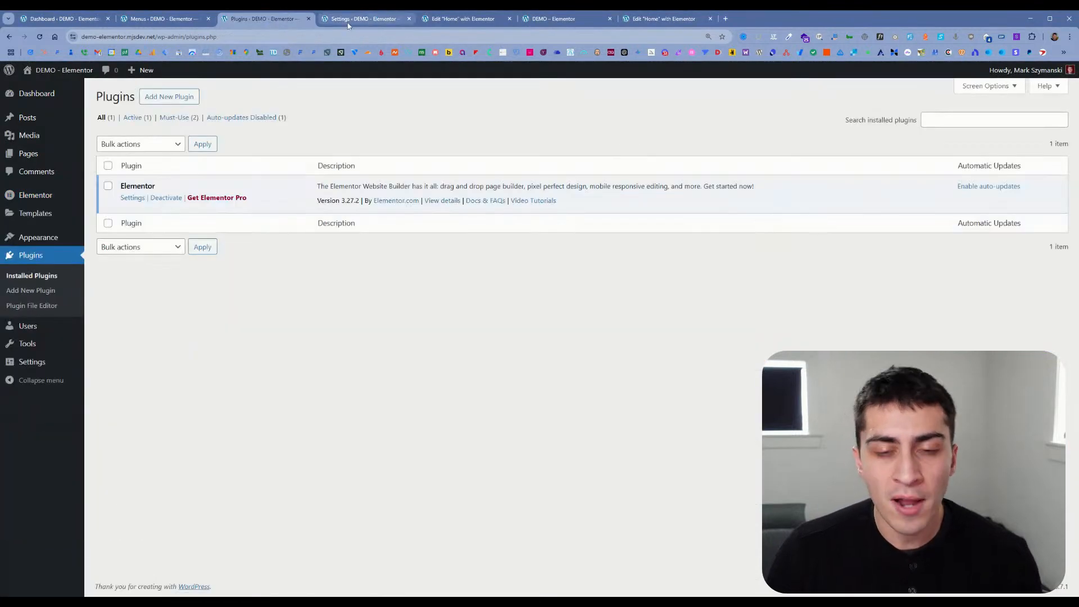
left_click(340, 20)
left_click(308, 19)
left_click(540, 19)
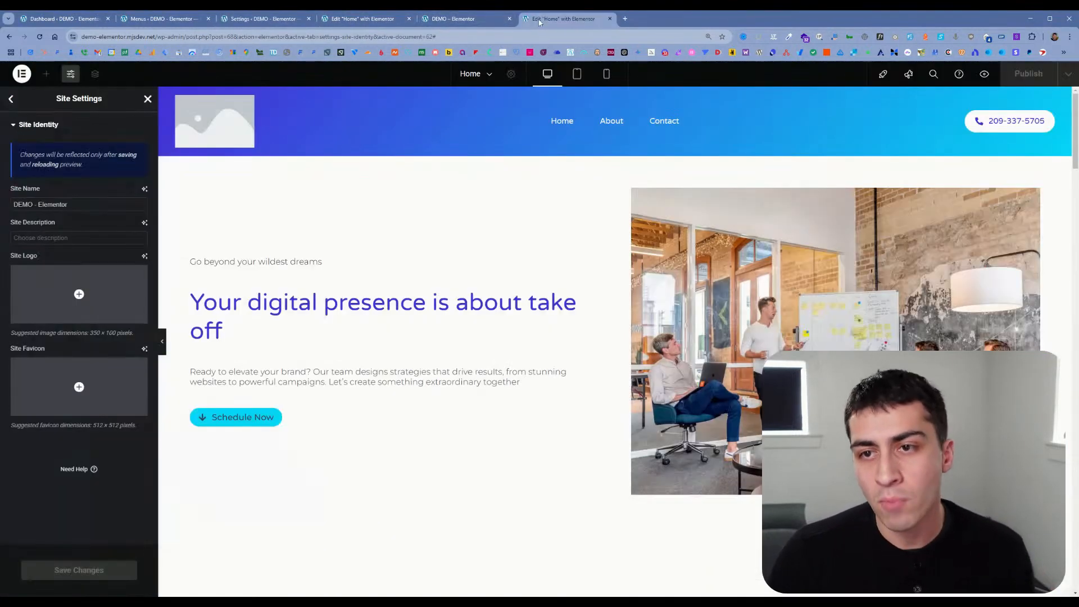
Step: Open the WordPress dashboard in a new tab from the live site and go to the Hello Biz home page
left_click(456, 19)
mouse_move(56, 70)
middle_click(56, 88)
left_click(538, 19)
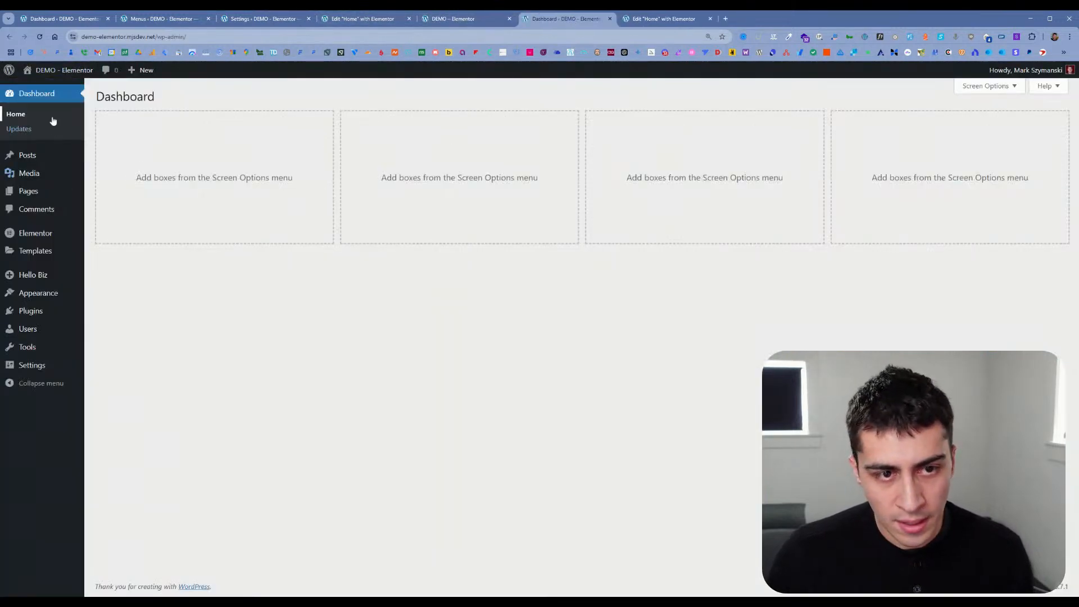
mouse_move(51, 254)
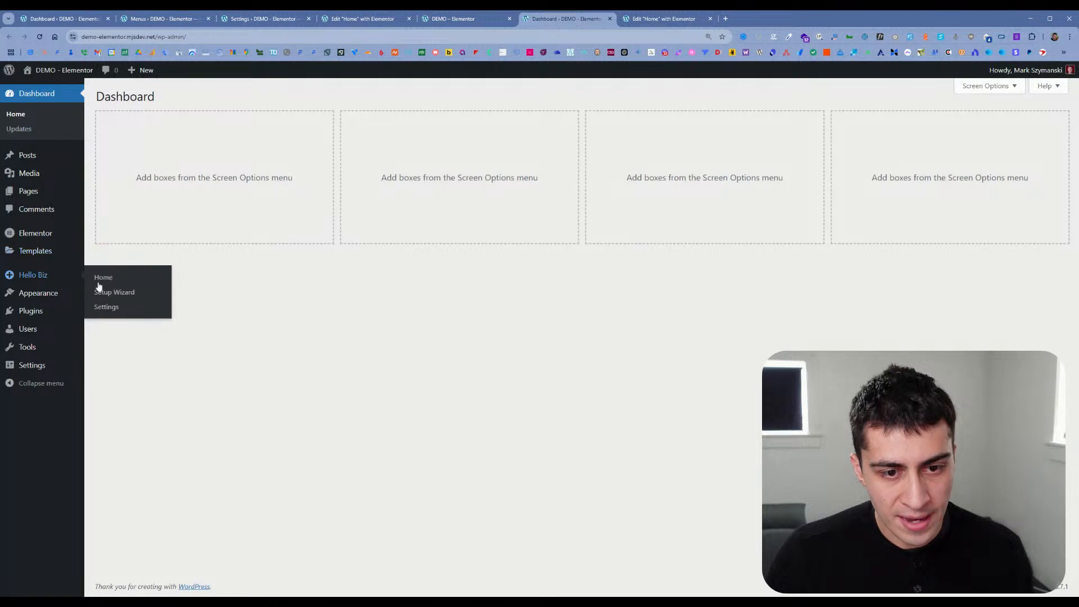
left_click(102, 277)
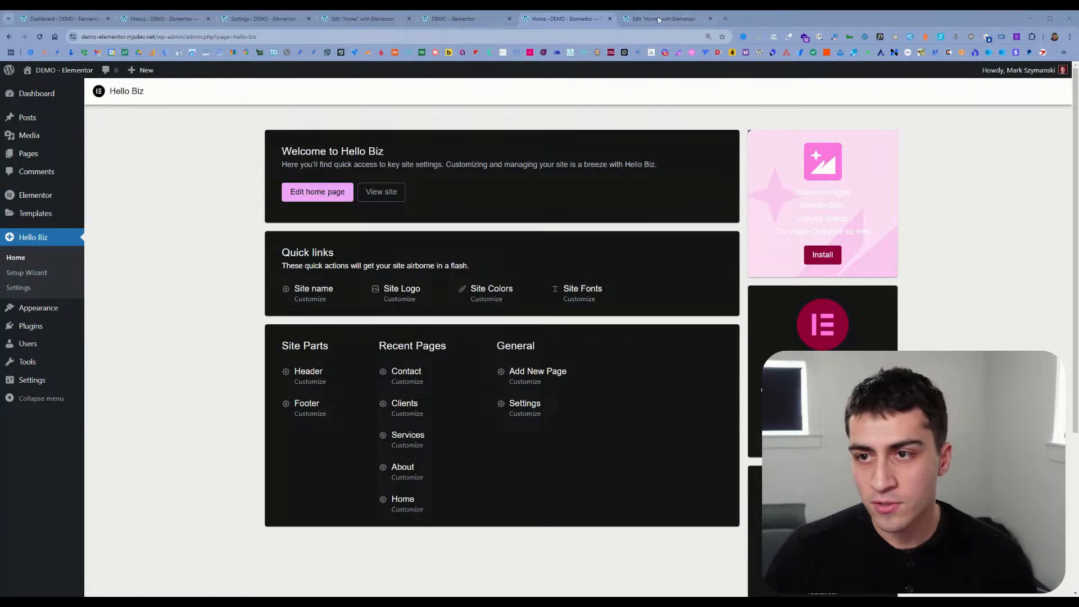
Step: Close Site Settings in the Home page editor, select the hero container, and hide the page structure
left_click(654, 20)
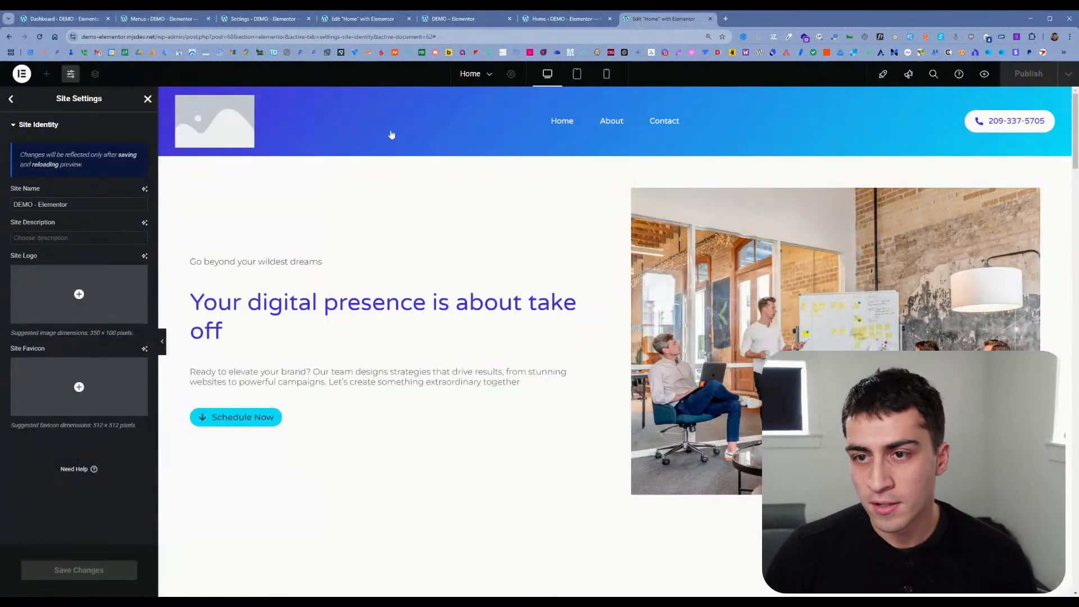
left_click(147, 99)
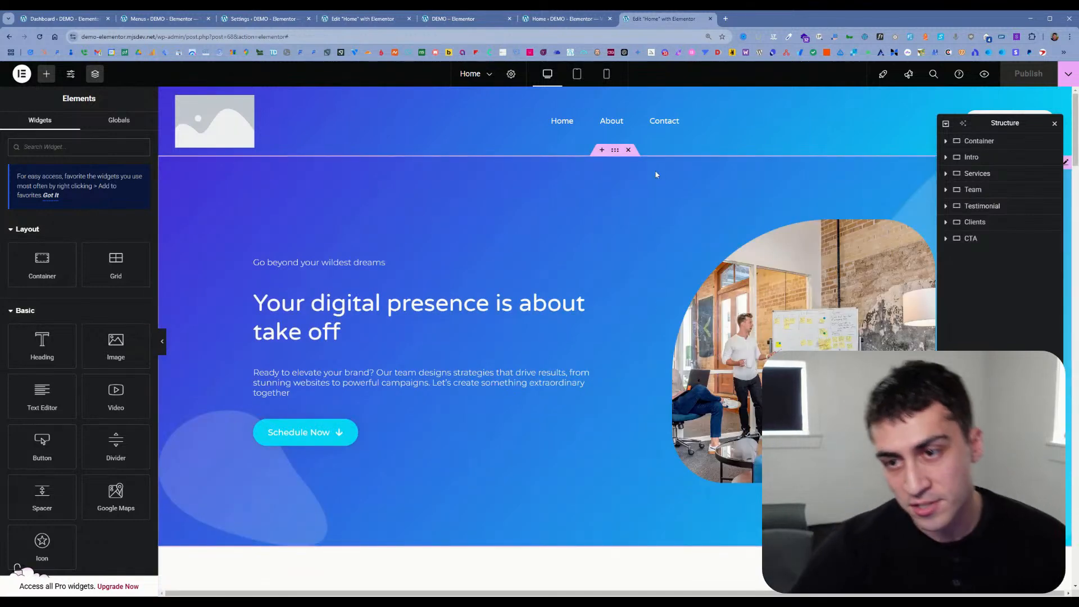
left_click(616, 153)
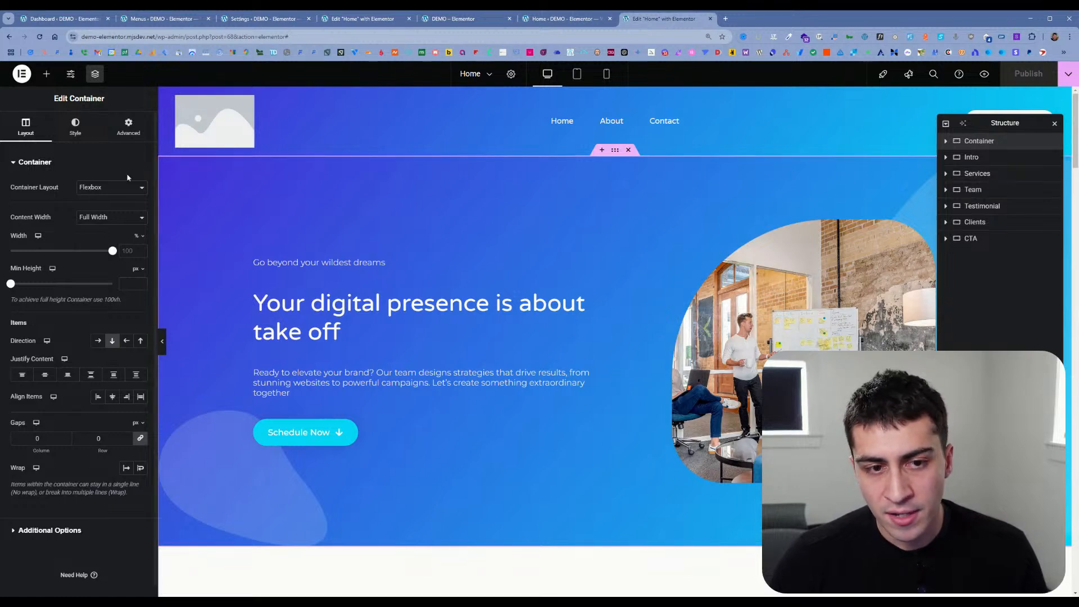
left_click(95, 74)
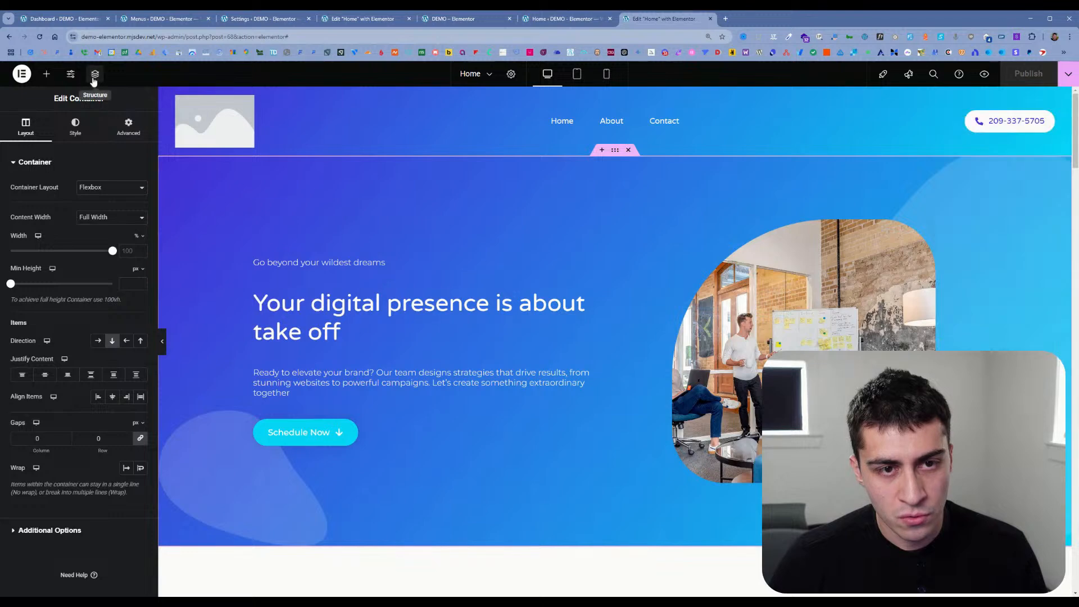
Step: Examine the available Elementor widgets, comparing the Layout and Basic groups with the locked Pro widgets
left_click(46, 74)
scroll(92, 283, "down", 6)
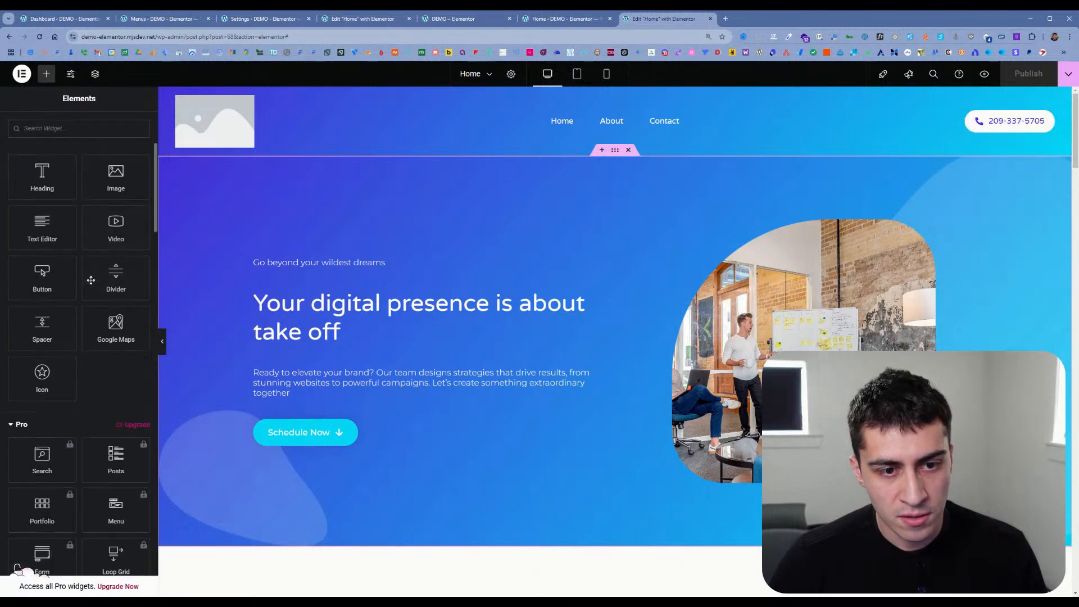
scroll(107, 279, "down", 10)
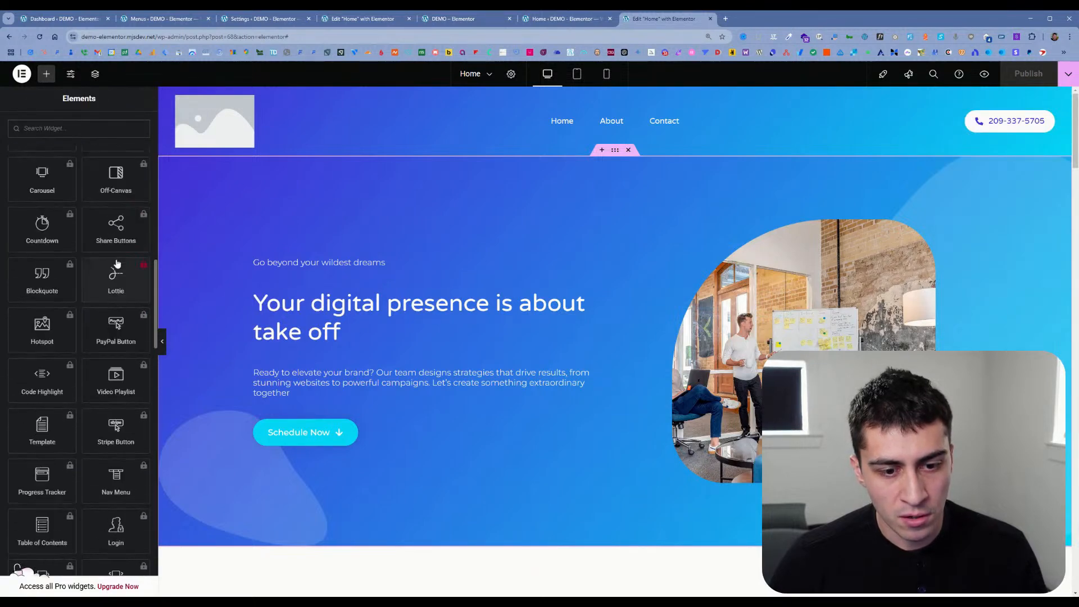
scroll(118, 271, "up", 15)
scroll(119, 268, "down", 1)
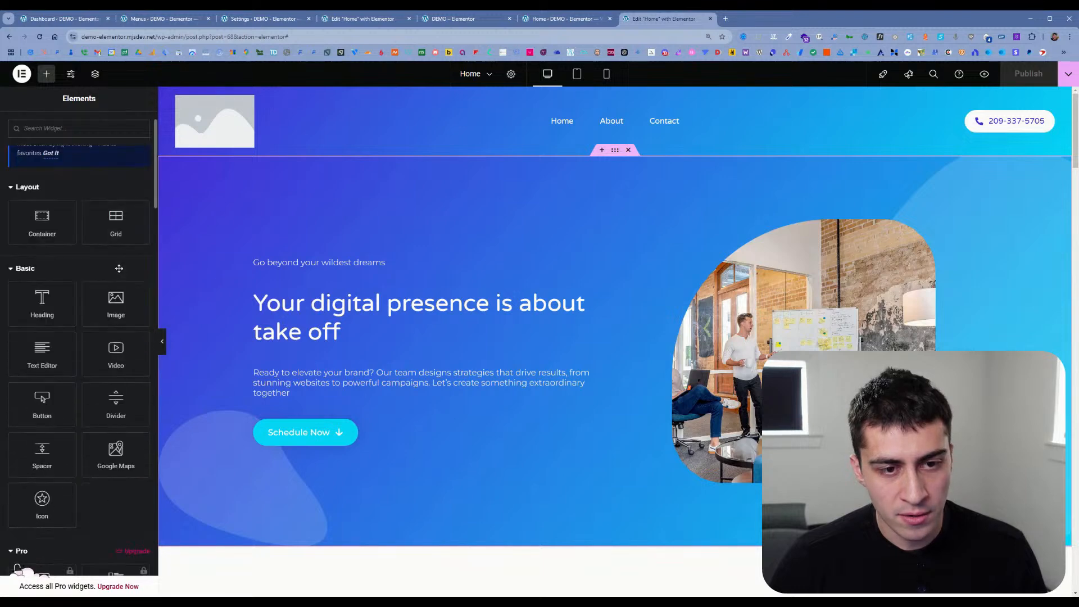
scroll(58, 229, "down", 2)
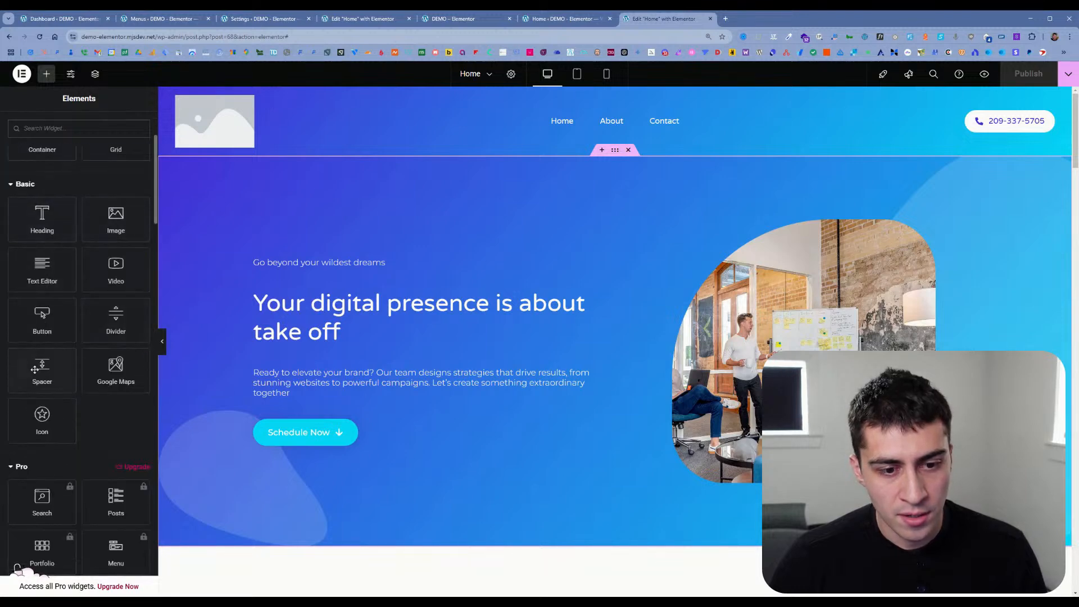
scroll(72, 429, "down", 2)
scroll(79, 429, "down", 5)
scroll(79, 428, "down", 10)
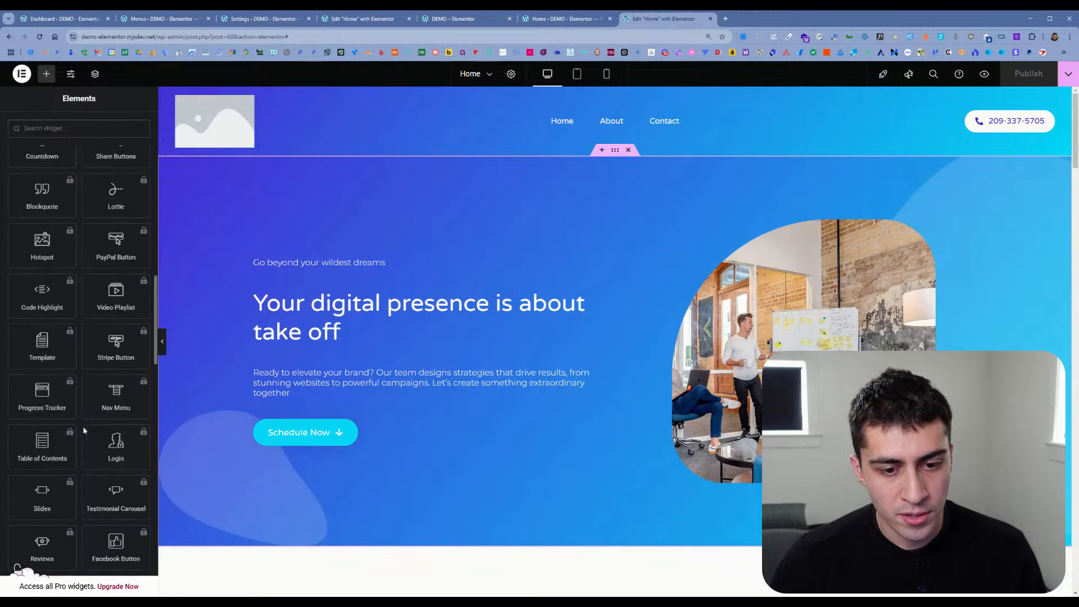
scroll(85, 424, "up", 15)
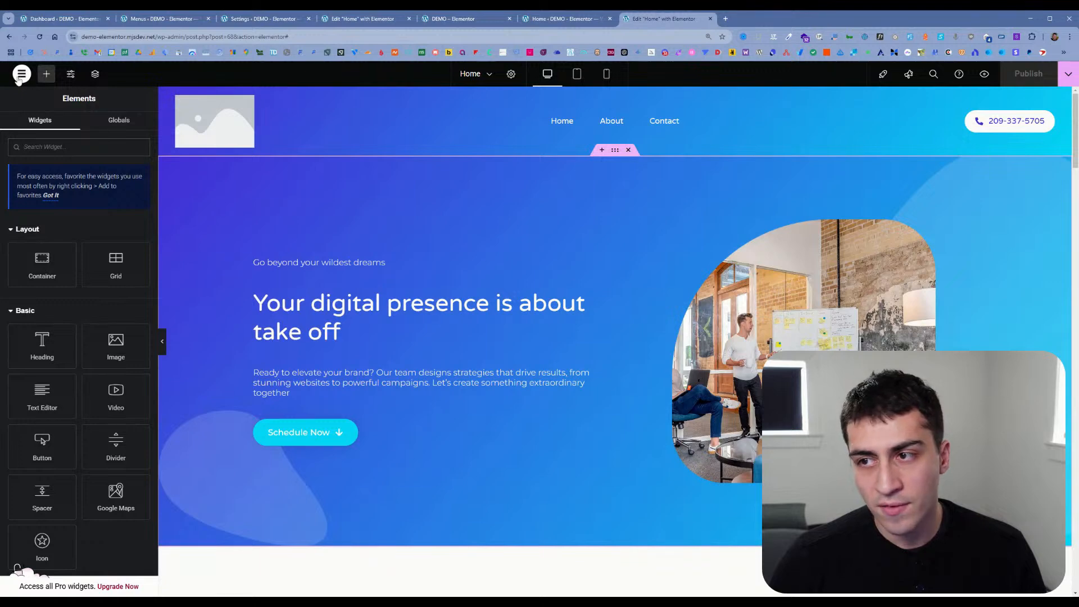
Step: Preview the Home page in a new tab and reload it at the bare site address without the preview parameters
left_click(983, 77)
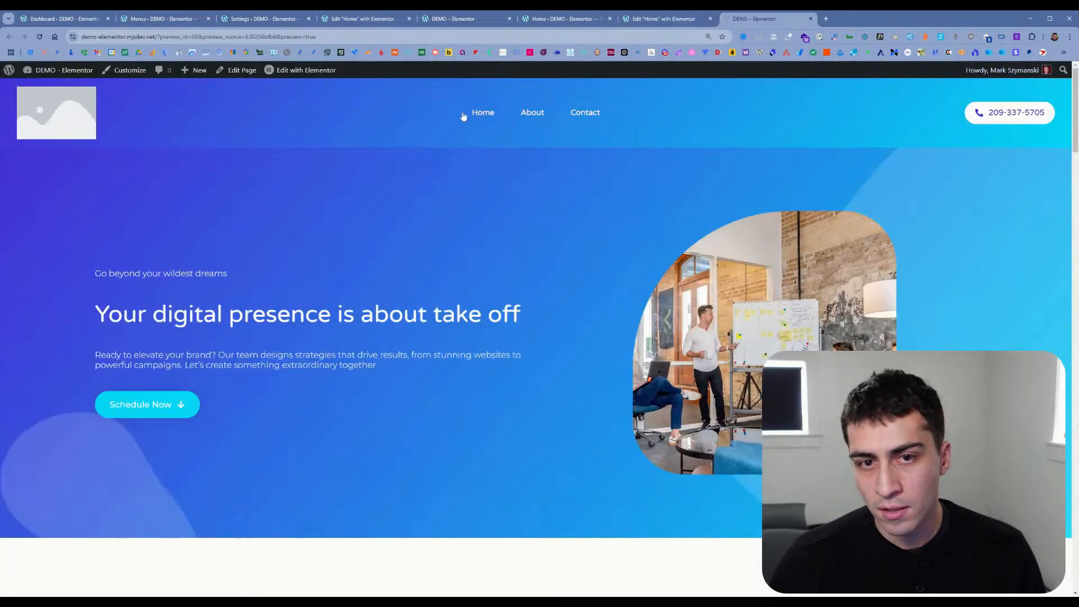
left_click_drag(157, 37, 633, 62)
key("BackSpace")
key("Return")
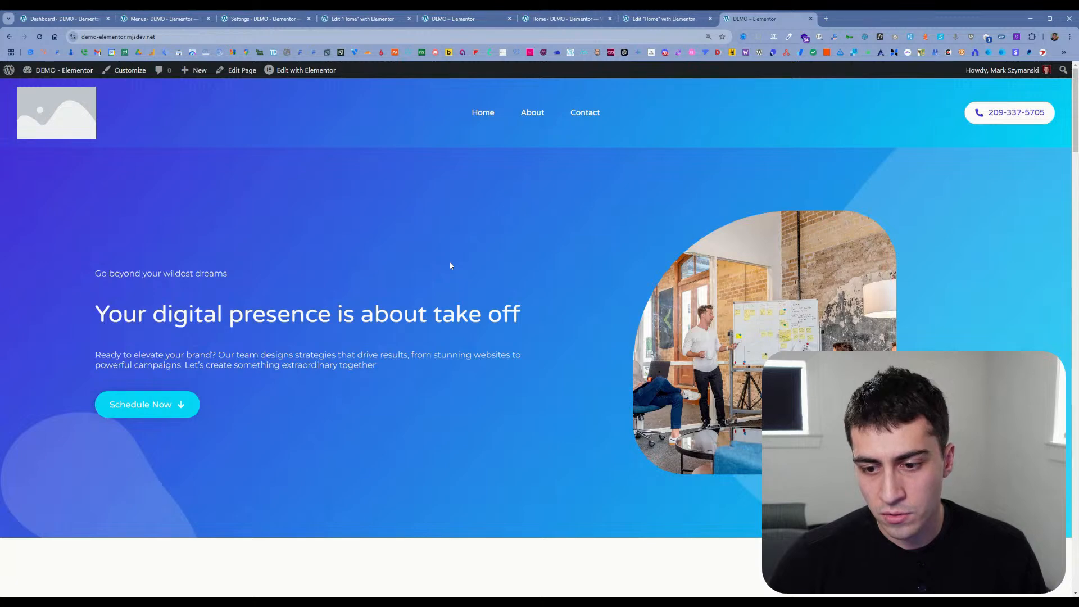
Step: Open the browser's developer tools on the front page, shrink the What's new drawer, and keep most of the hero visible
key("ctrl+shift+c")
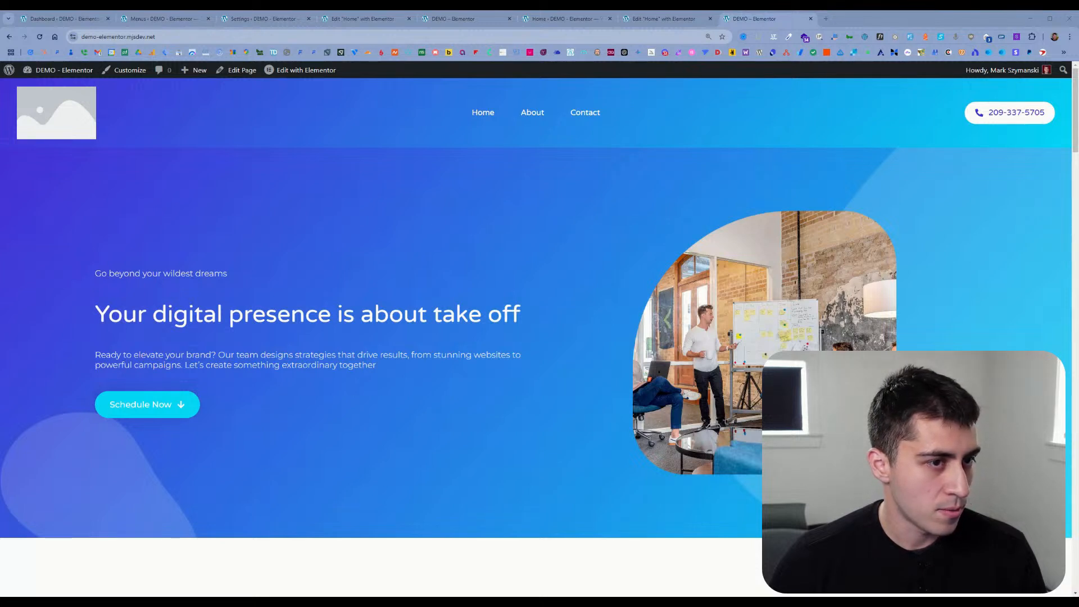
key("ctrl+shift+i")
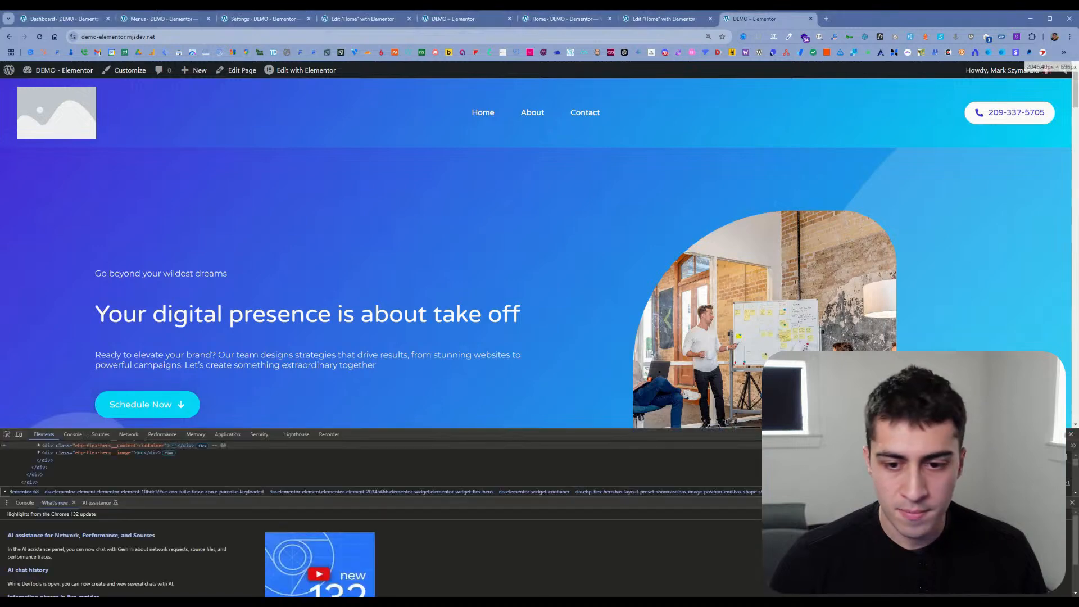
left_click_drag(484, 429, 488, 280)
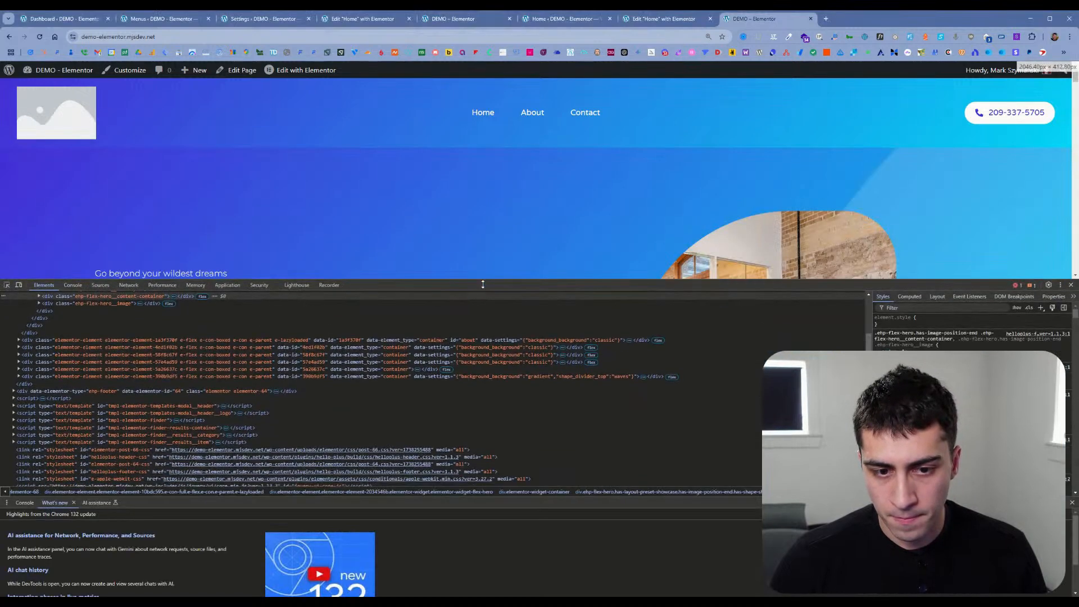
left_click_drag(480, 502, 479, 570)
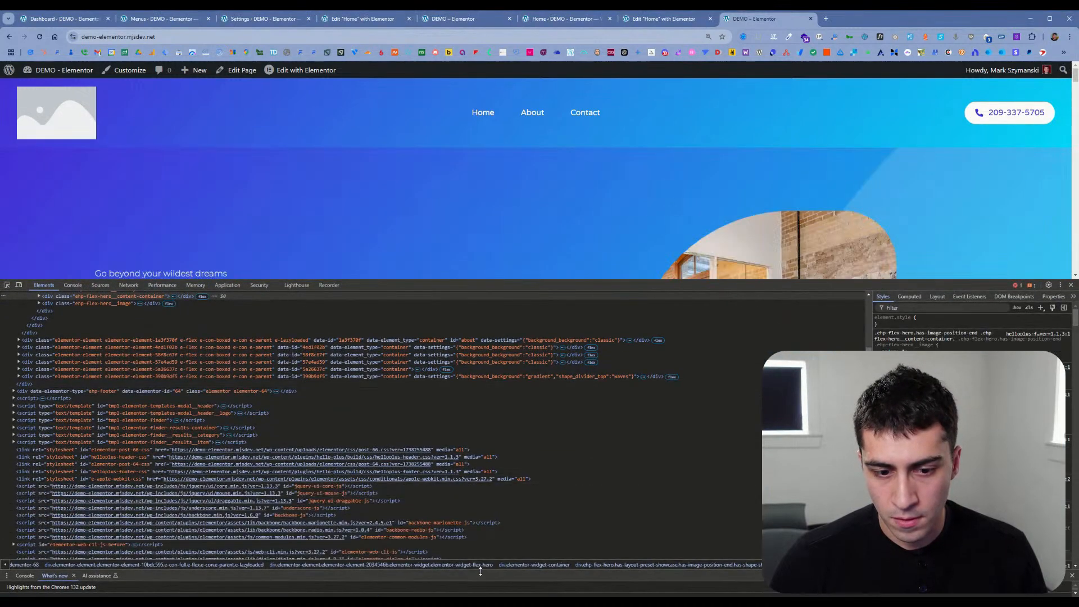
left_click_drag(436, 280, 434, 415)
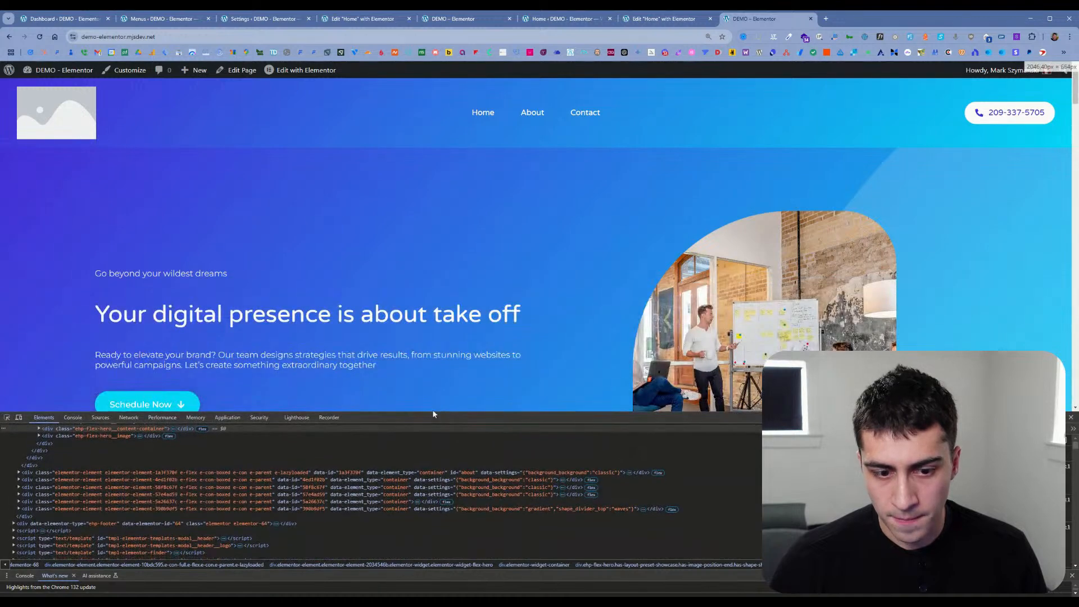
Step: Inspect the hero section's content container and examine the nesting of the surrounding Elementor div elements
scroll(276, 507, "up", 5)
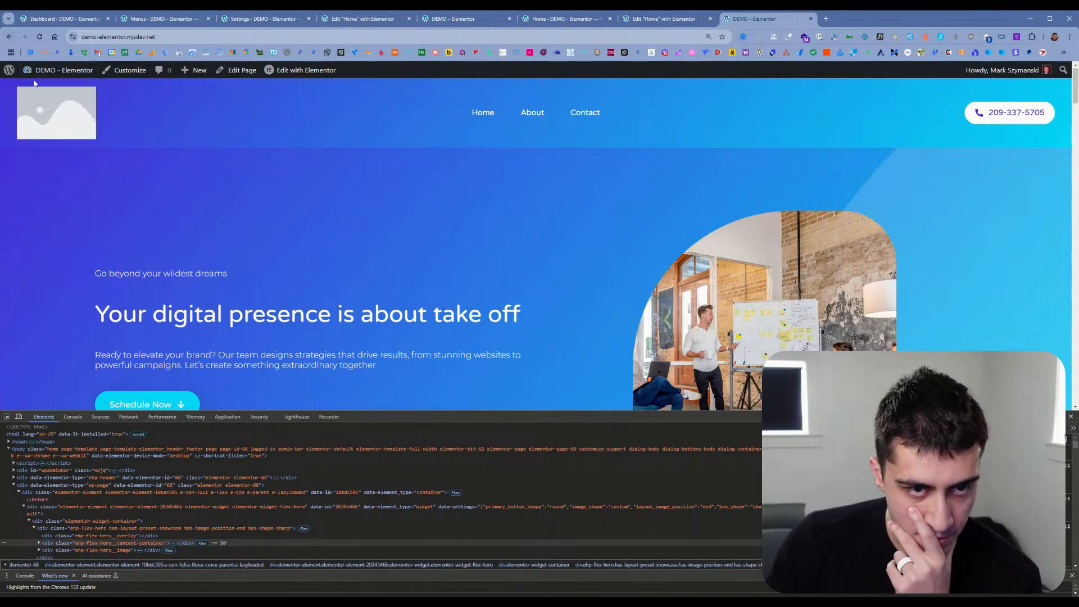
left_click(6, 417)
left_click(279, 253)
scroll(227, 495, "down", 3)
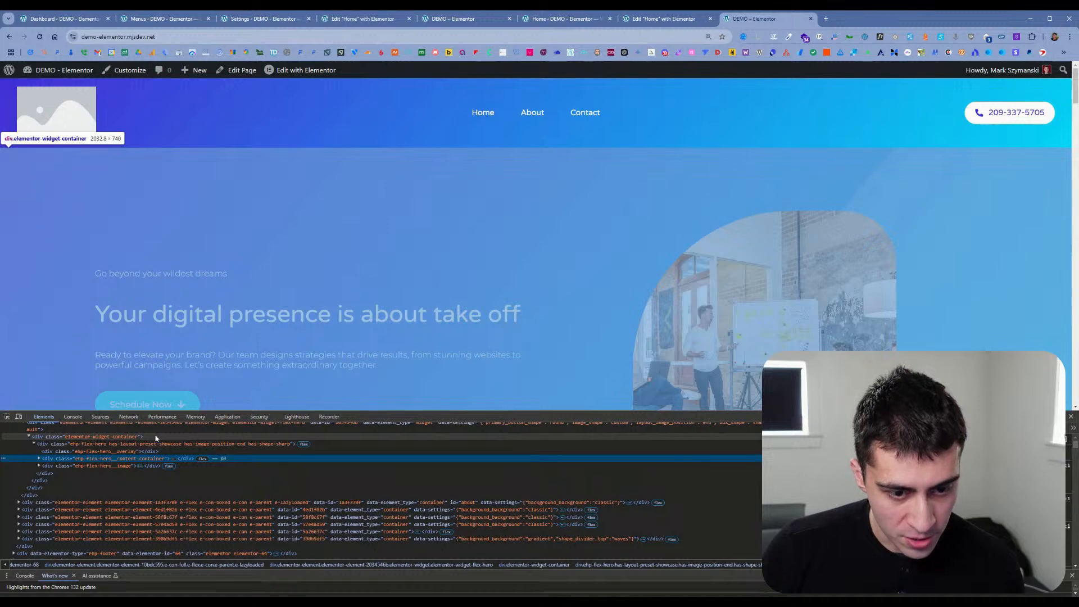
scroll(155, 438, "up", 3)
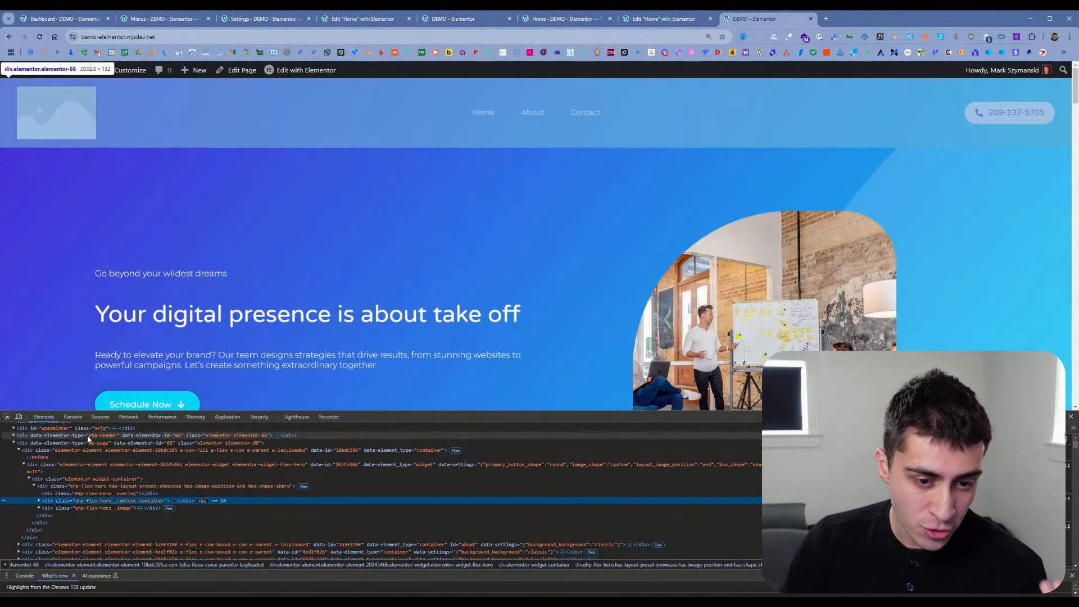
scroll(88, 450, "up", 2)
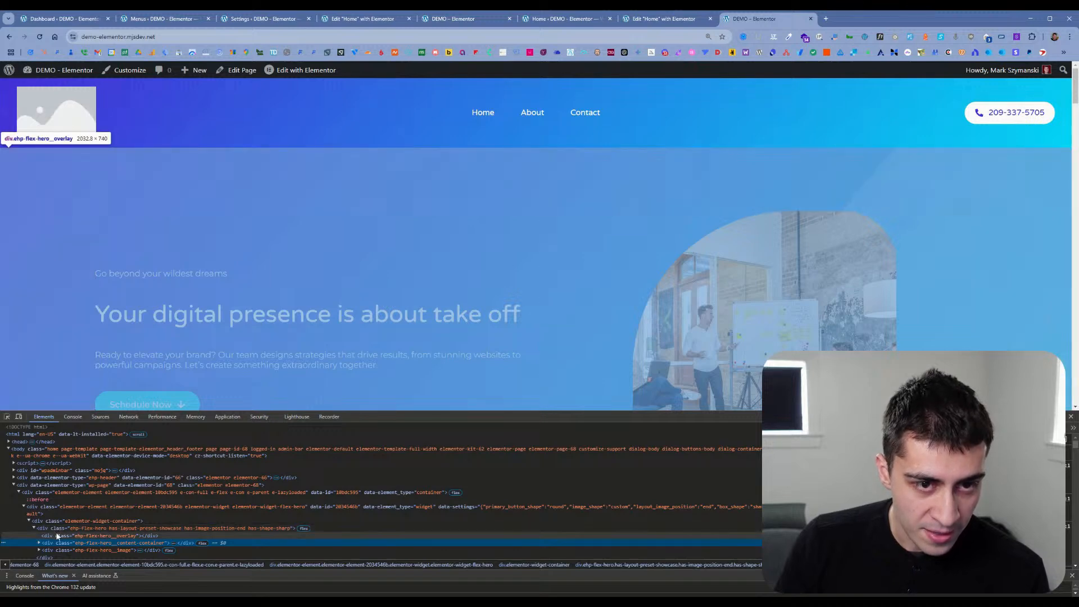
scroll(56, 528, "down", 2)
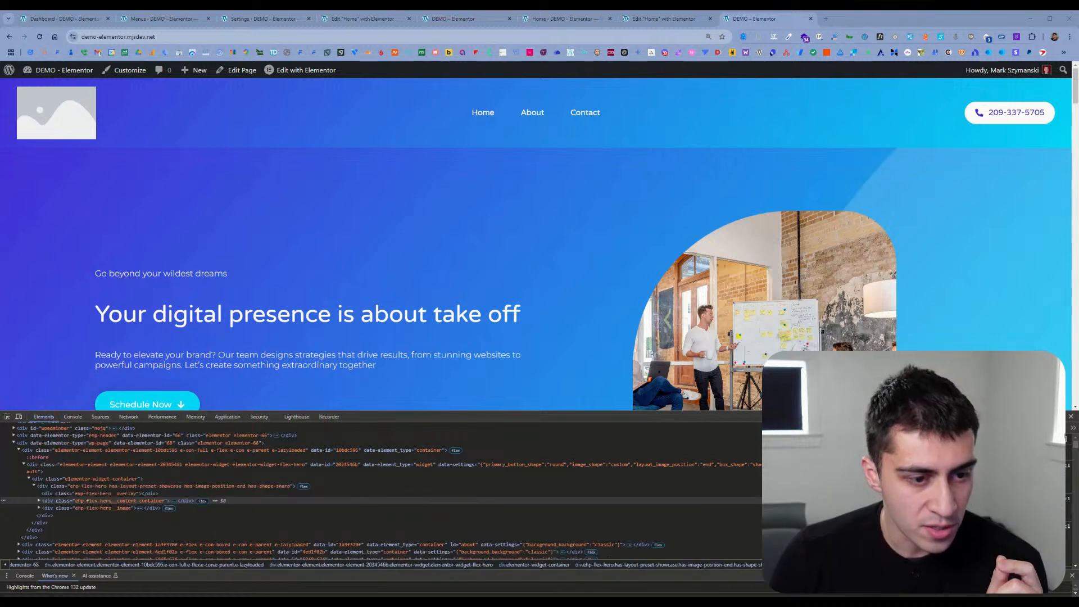
Step: Close the older Home editor tab that shows the Site Identity settings
left_click(447, 19)
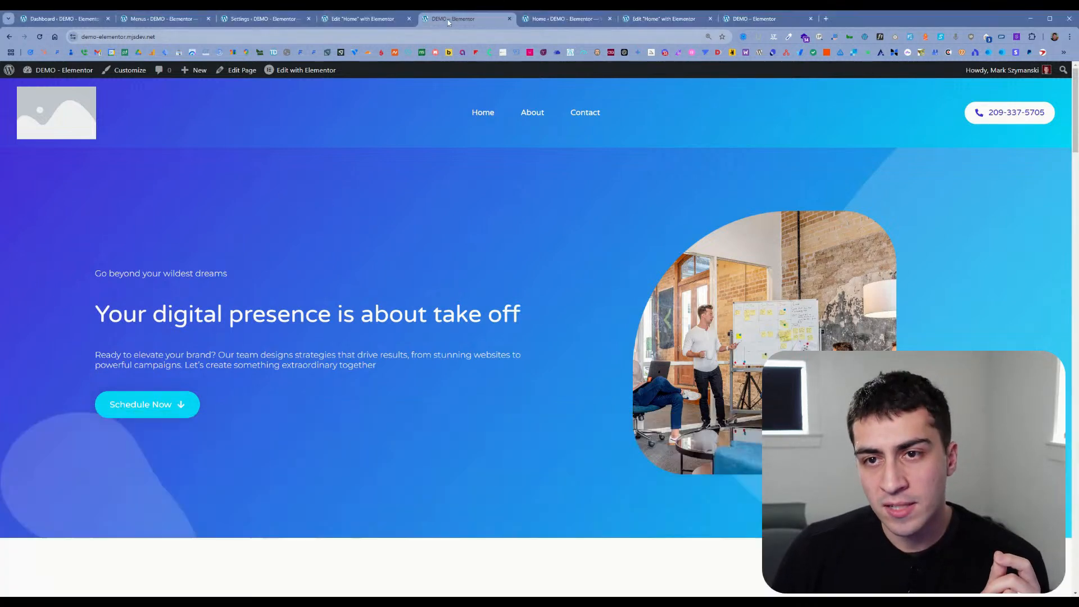
left_click(383, 22)
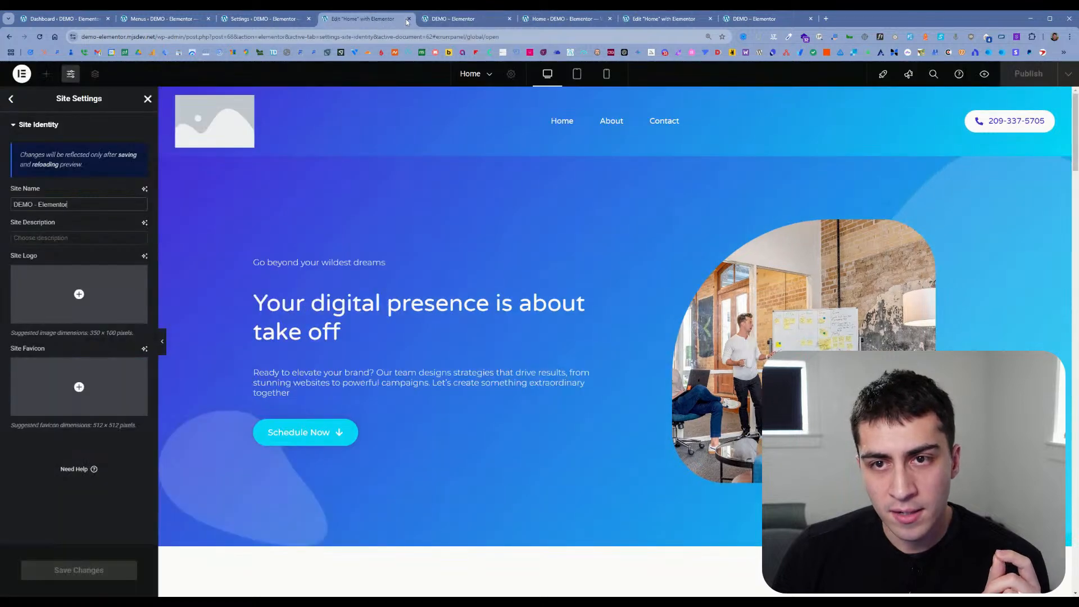
left_click(408, 19)
Step: Go to the WordPress dashboard from the live site, open Elementor's Kit Library, and search it for "agency"
mouse_move(51, 76)
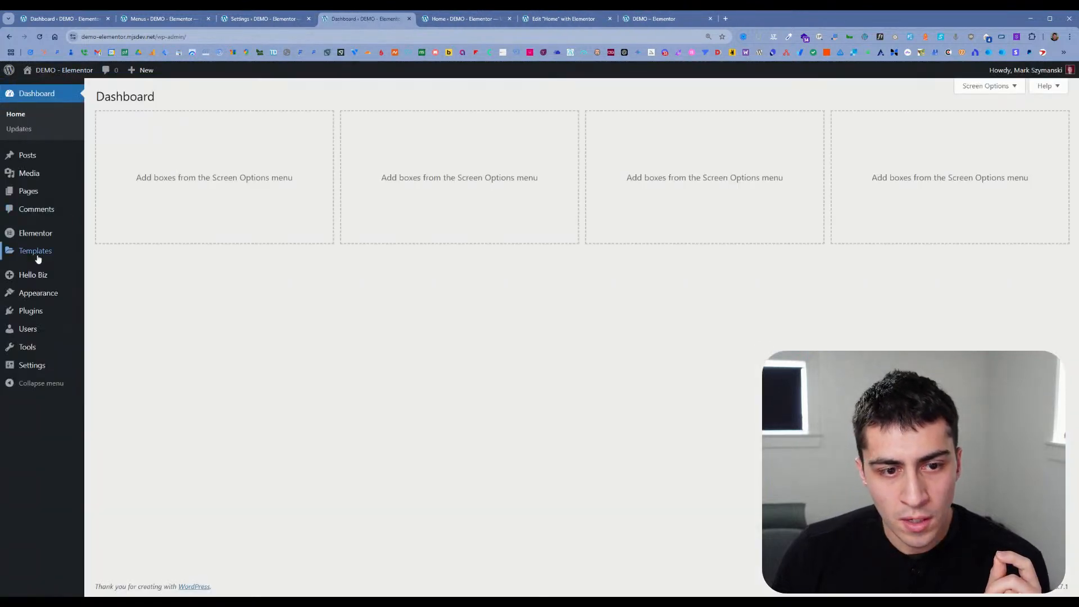
mouse_move(53, 253)
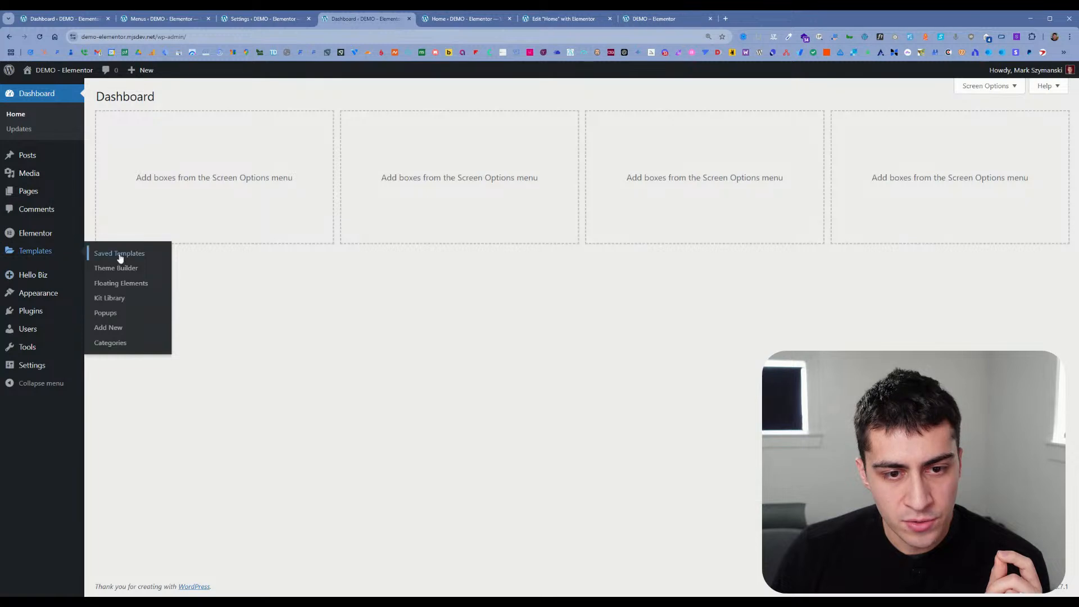
left_click(119, 298)
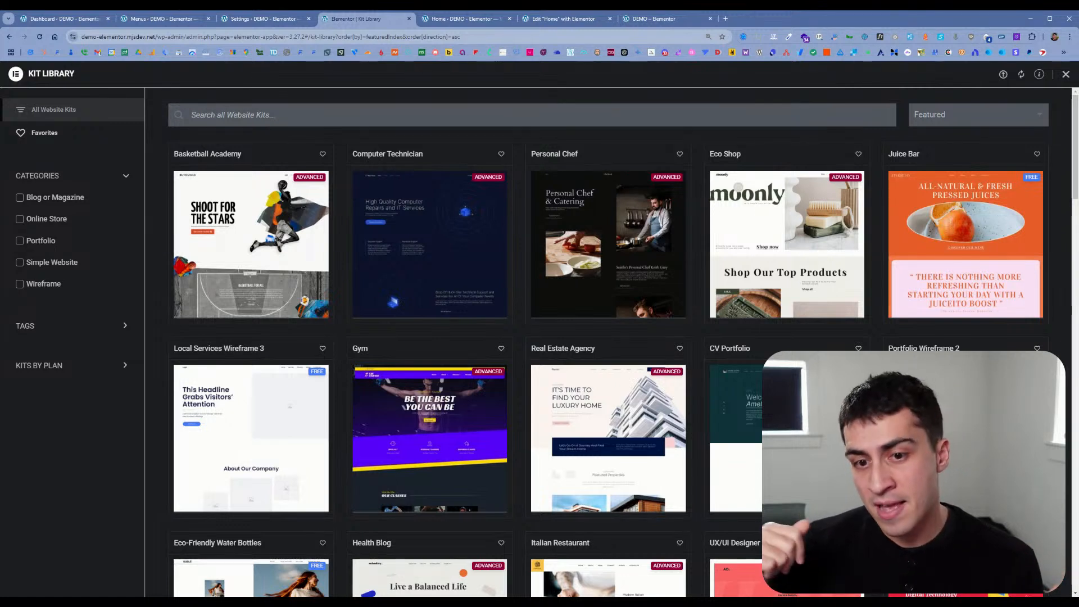
mouse_move(314, 216)
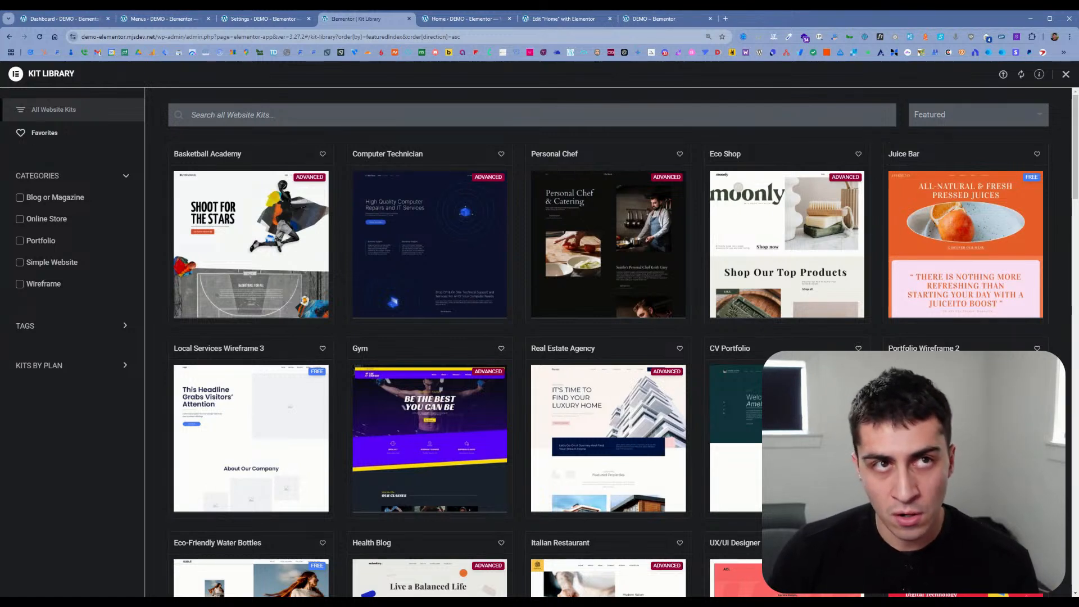
left_click(532, 115)
type("agency")
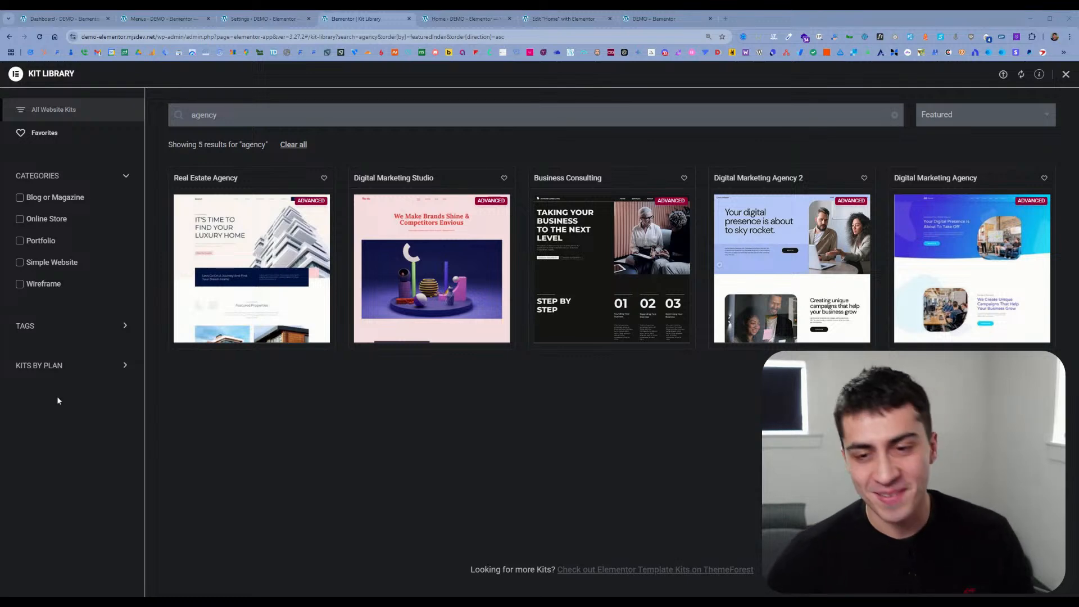
Step: Return to the Home page editor, open the template library above the hero container, and look through its Blocks, Pages and My Templates
left_click(470, 20)
left_click(560, 19)
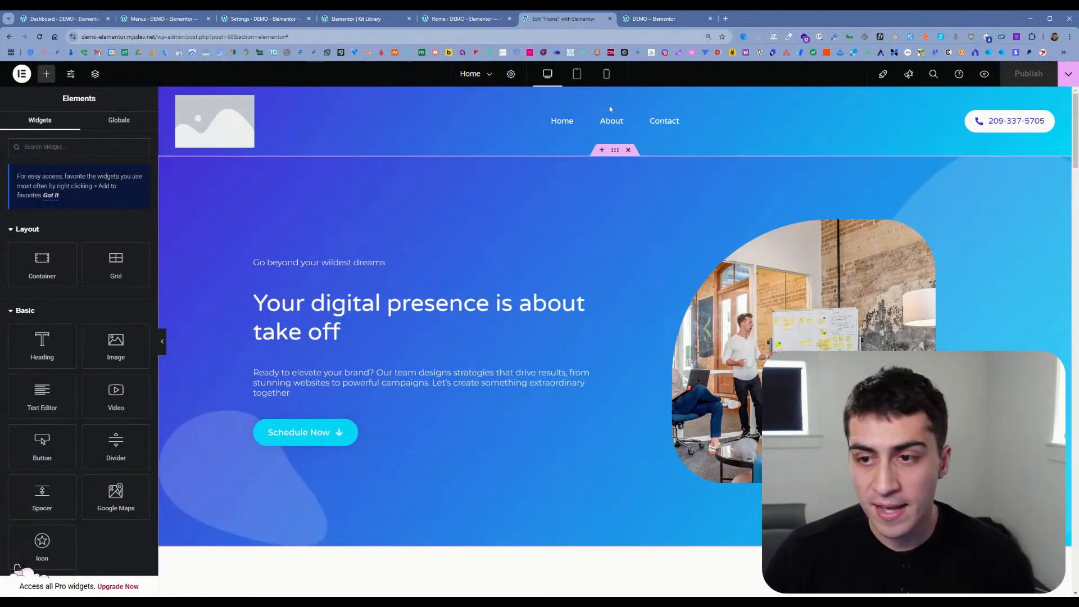
left_click(602, 150)
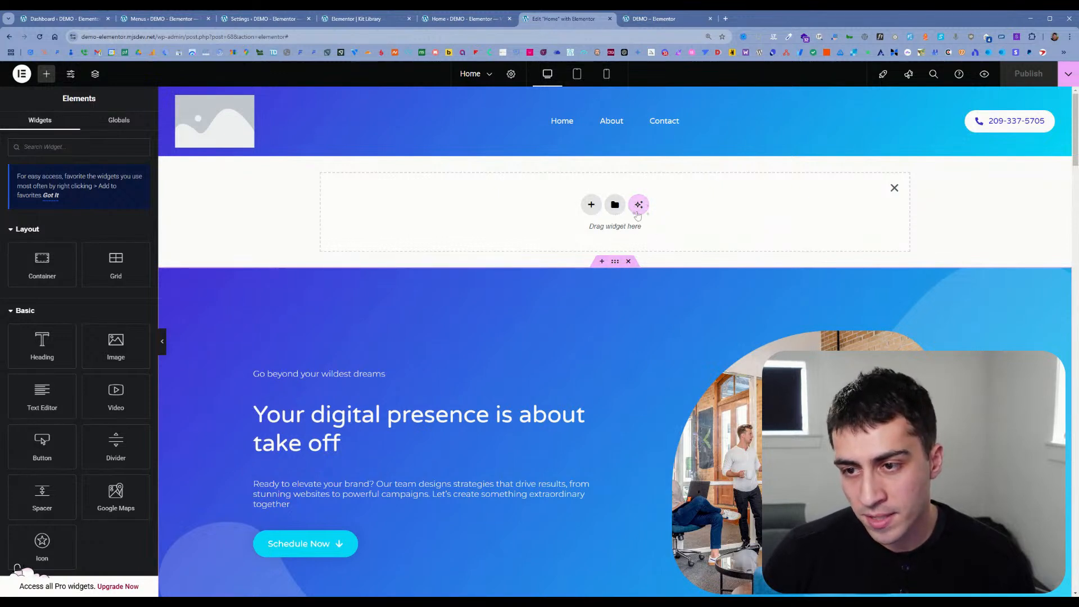
left_click(614, 206)
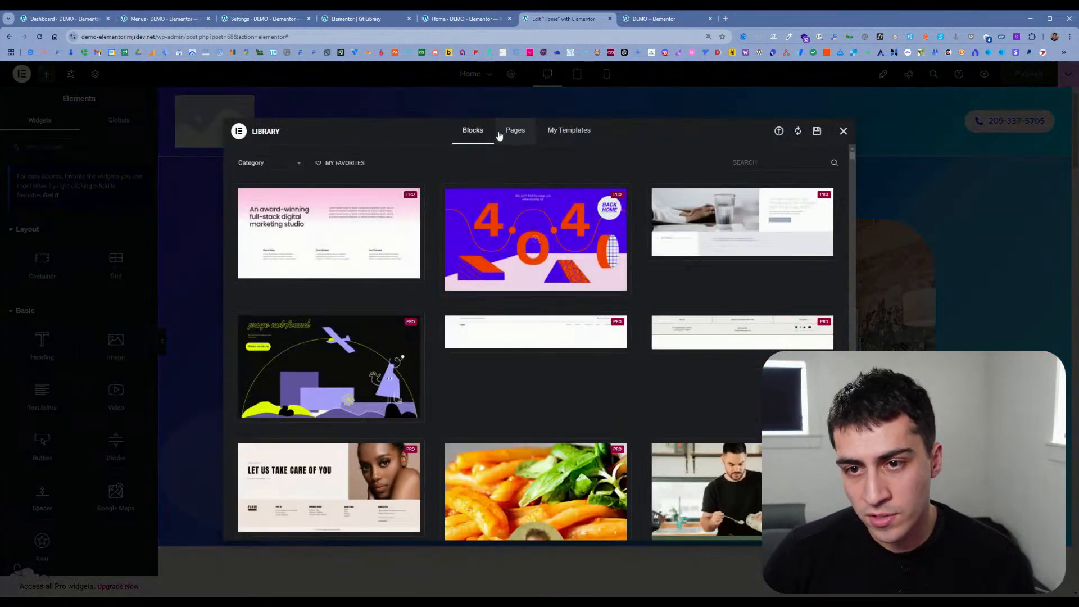
left_click(520, 140)
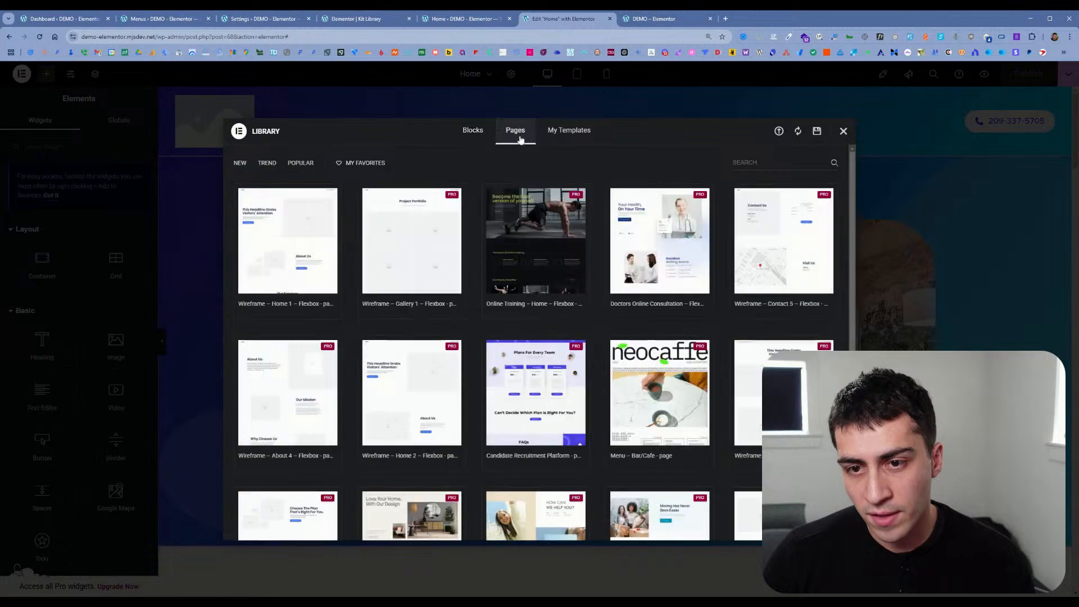
left_click(566, 133)
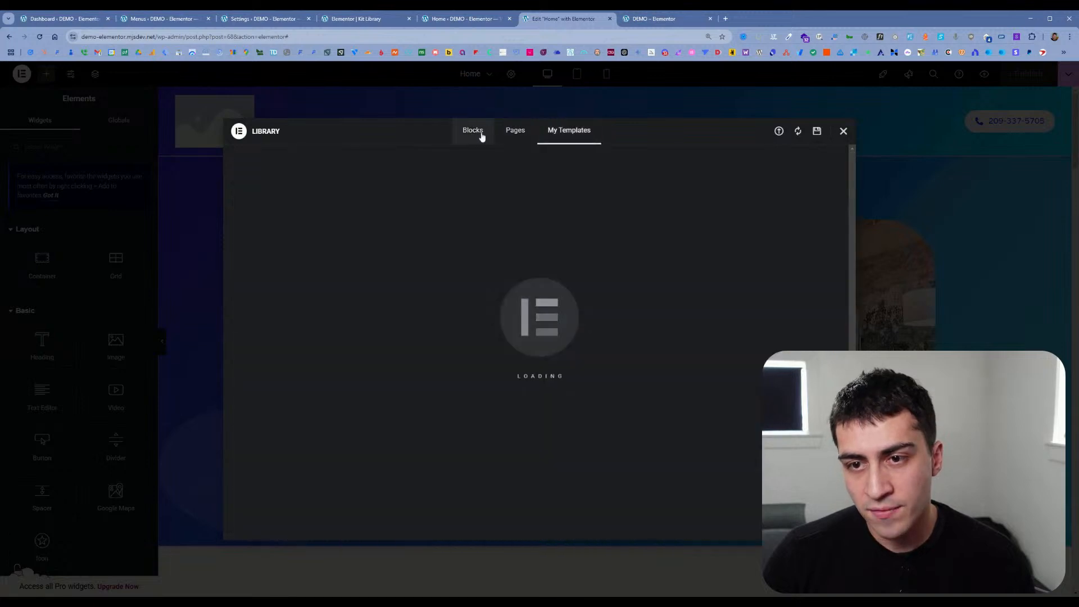
left_click(482, 136)
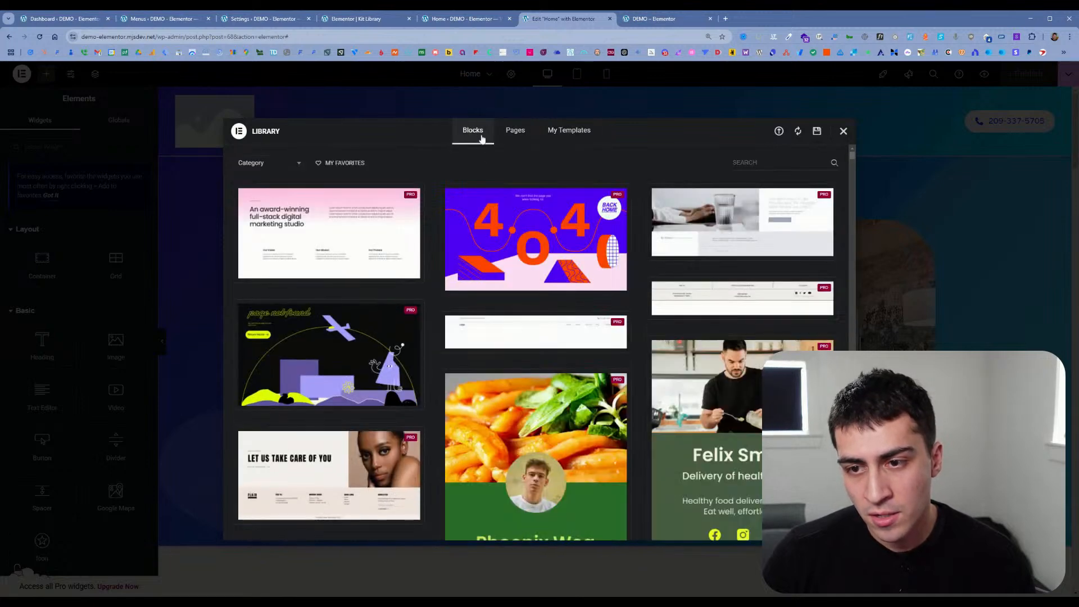
Step: Filter the library blocks by Hero, preview the first boxing-themed block, and check the Elementor Pro plans page it links to
left_click(267, 163)
scroll(263, 253, "down", 4)
left_click(263, 253)
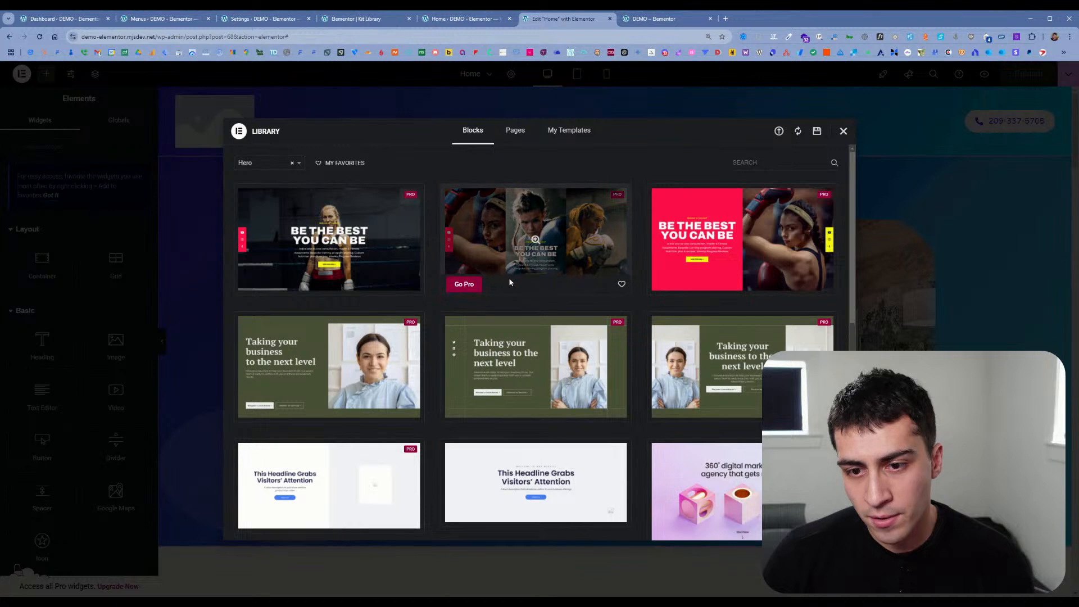
left_click(324, 242)
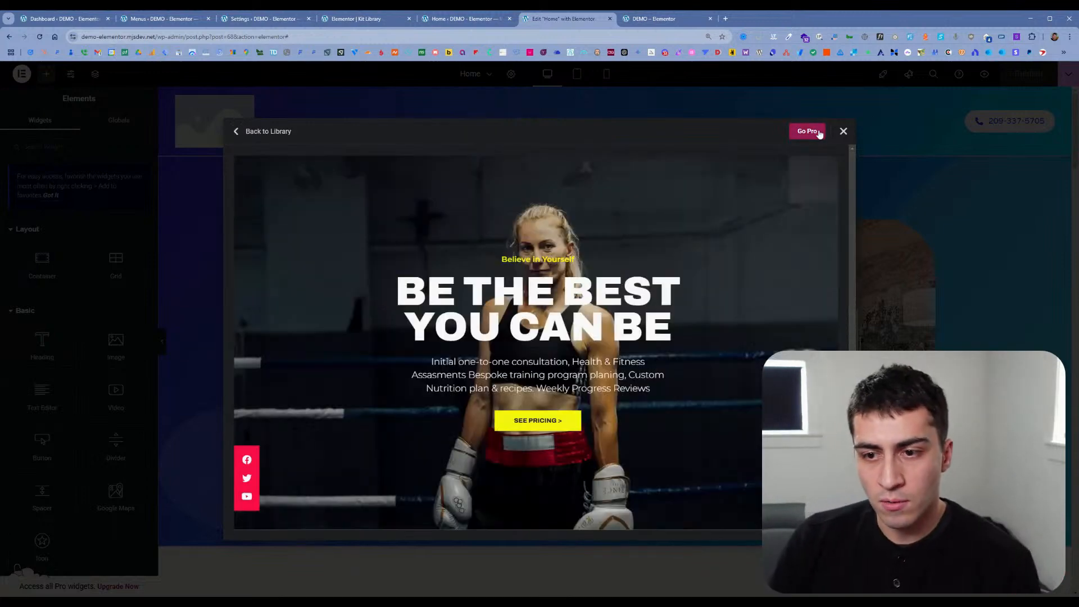
left_click(820, 133)
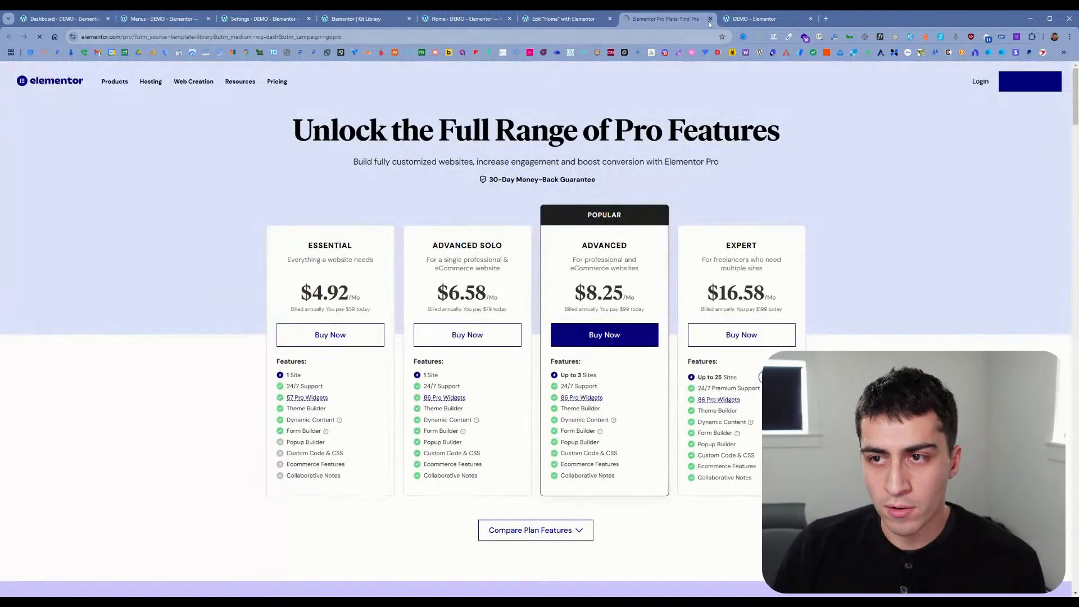
left_click(711, 18)
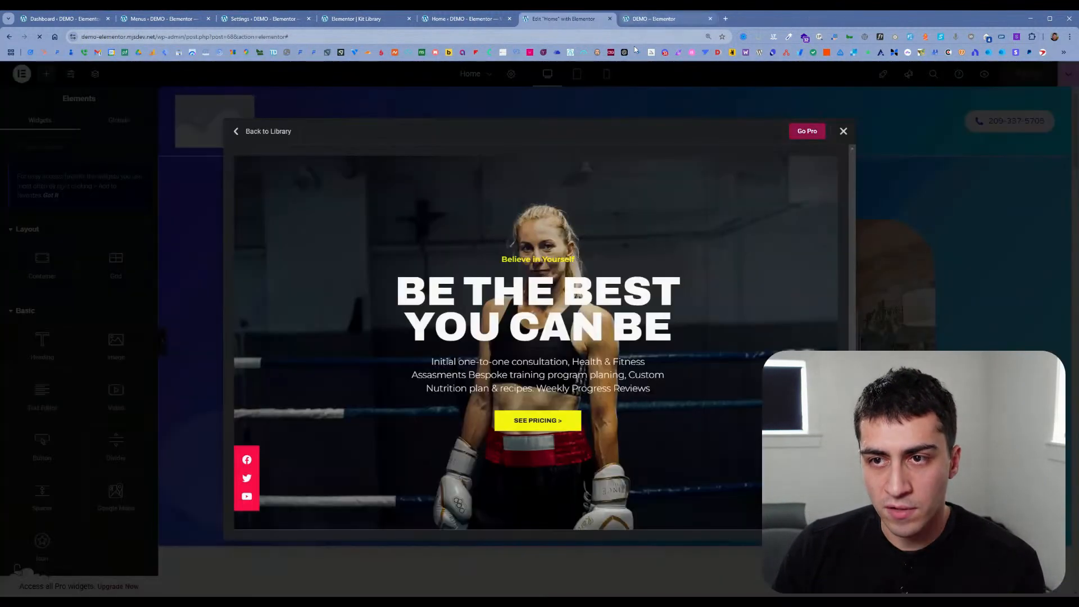
Step: Filter the library blocks by Hero again and insert the centered "This Headline Grabs Visitors' Attention" block above the existing hero
left_click(243, 132)
left_click(269, 163)
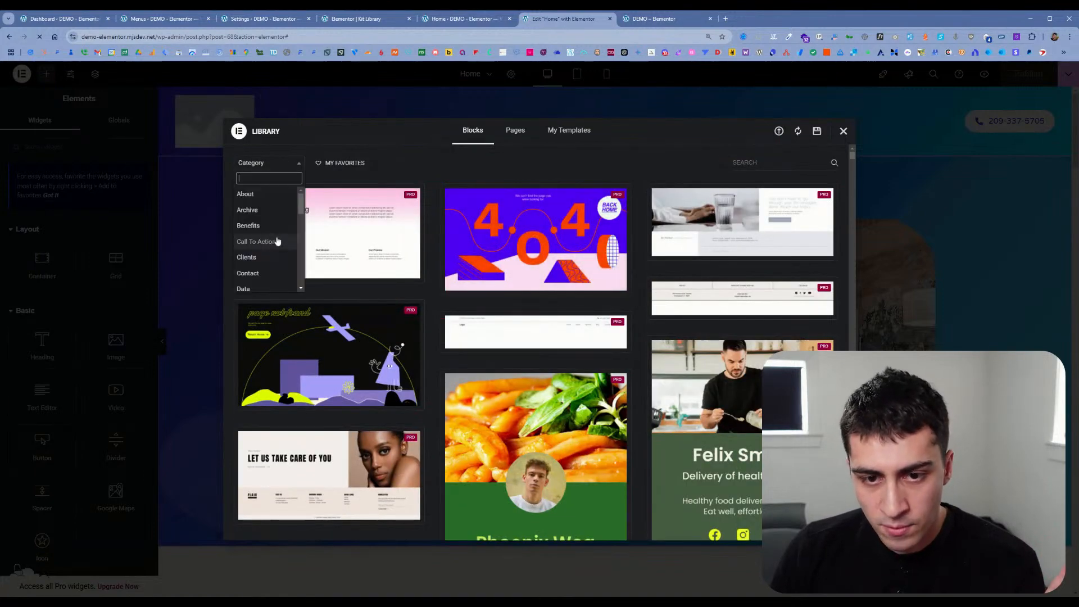
scroll(269, 258, "down", 5)
left_click(268, 258)
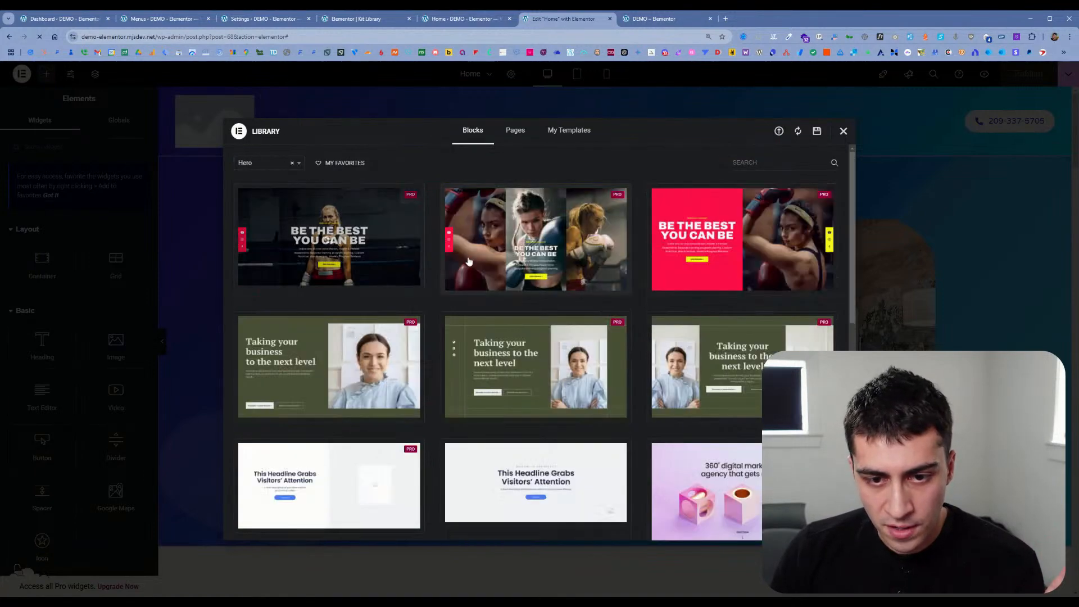
scroll(505, 271, "down", 10)
scroll(511, 273, "up", 12)
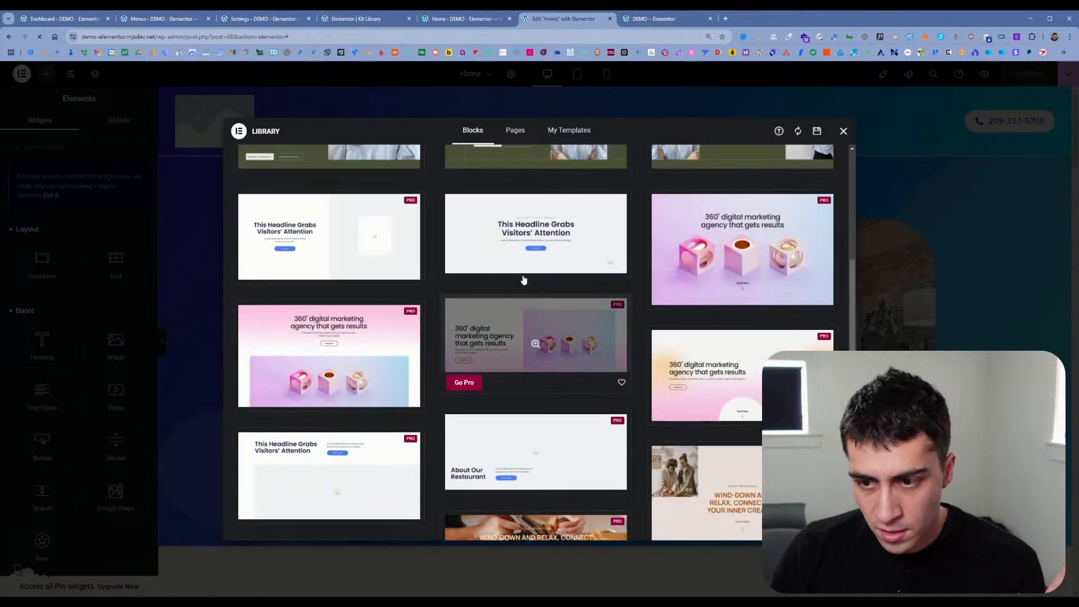
scroll(523, 279, "down", 3)
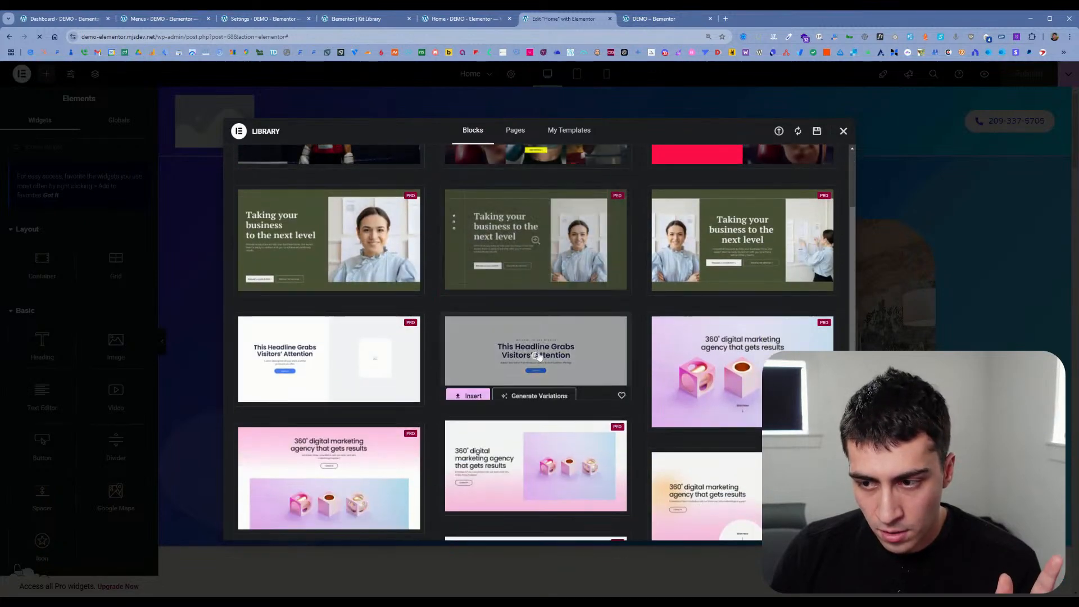
left_click(523, 391)
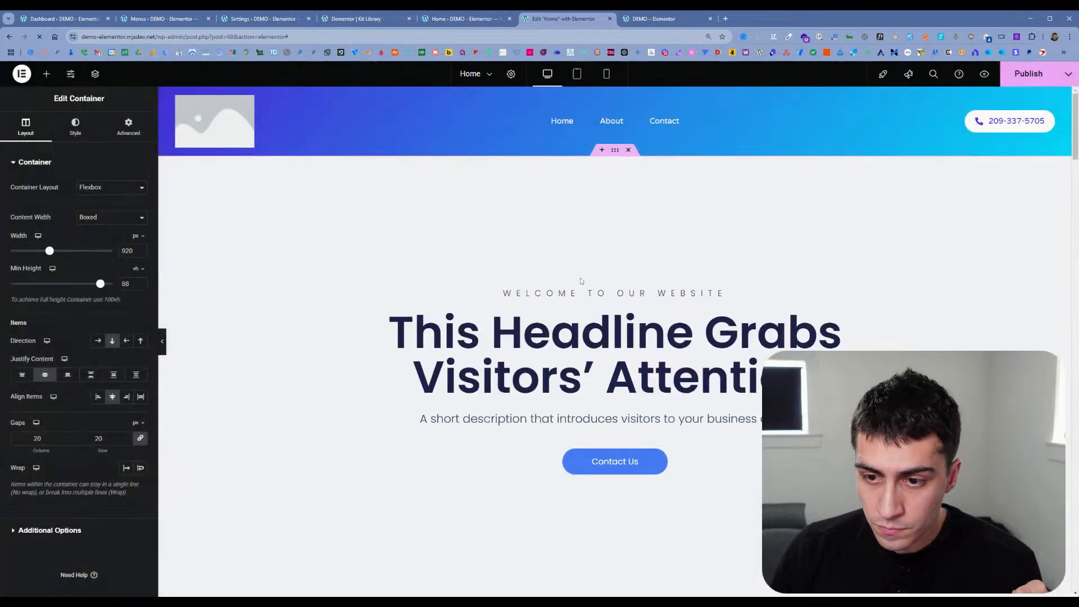
Step: Show the page Structure docked beside the canvas, expand all elements, and rename the containers with AI
scroll(652, 287, "down", 1)
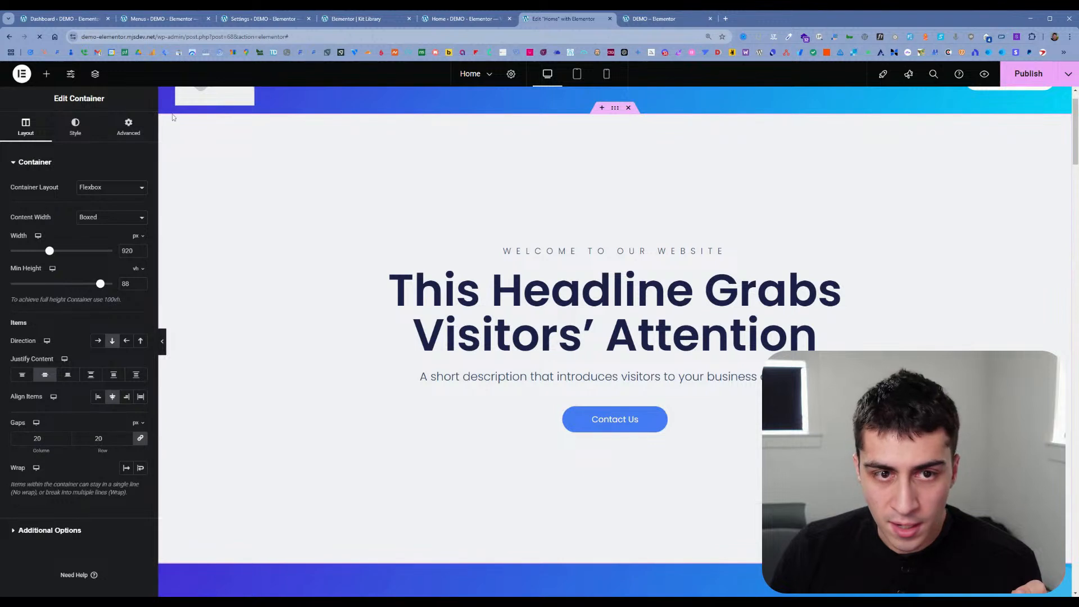
left_click(96, 74)
left_click_drag(1017, 123, 1068, 124)
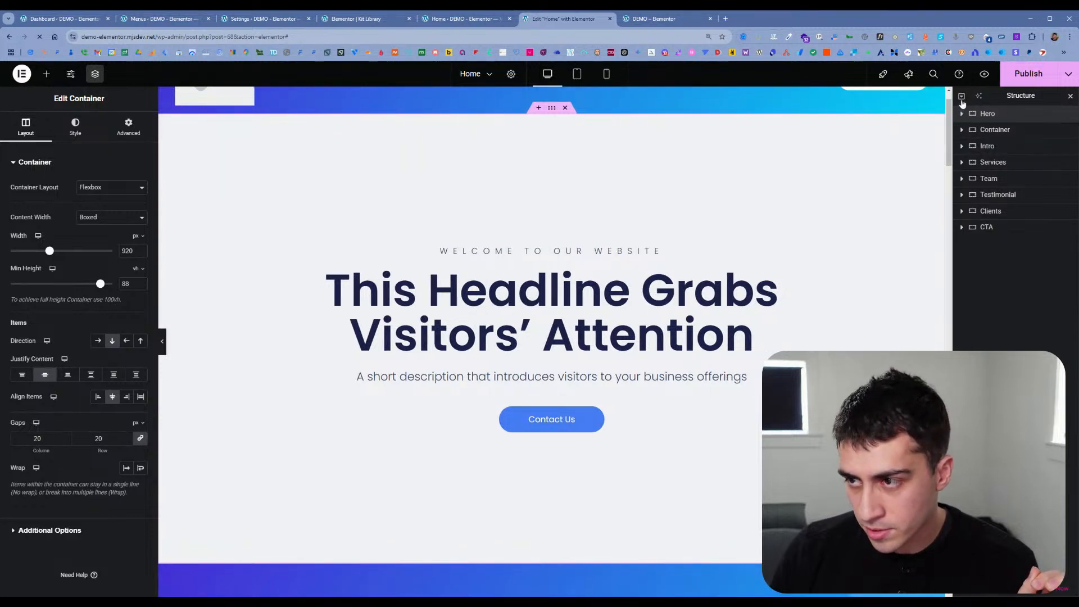
left_click(962, 98)
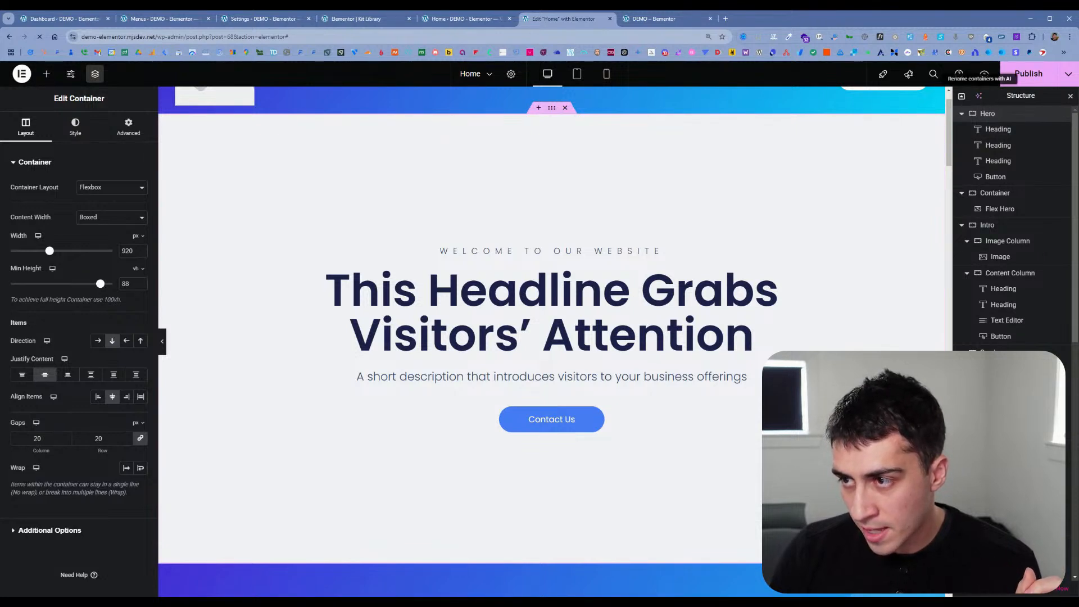
left_click(979, 98)
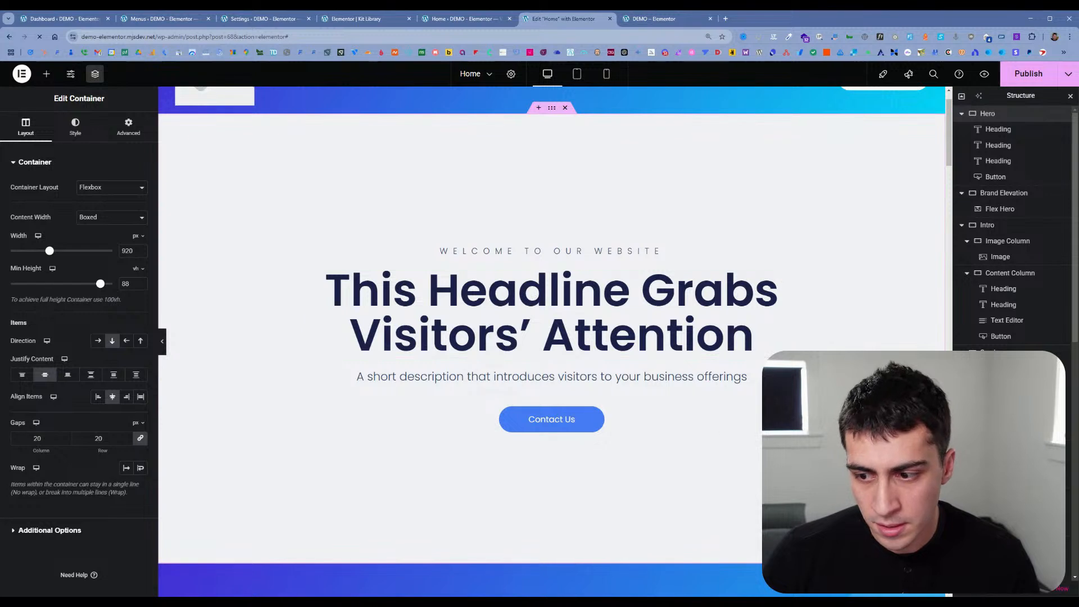
Step: Examine the content settings of the welcome heading, main headline, short description and Contact Us button in the inserted hero
left_click(543, 255)
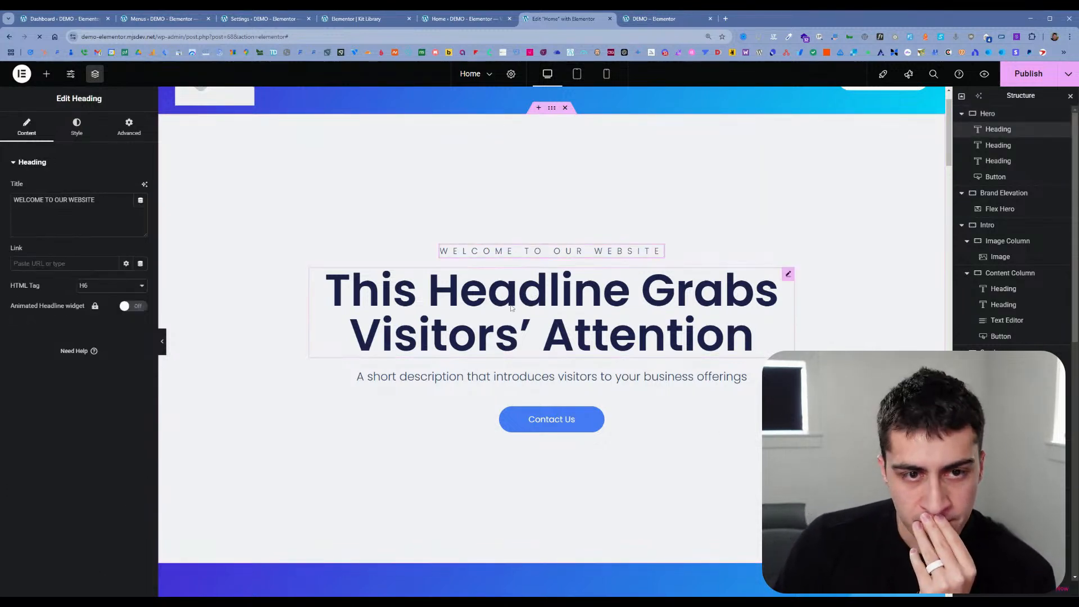
left_click(754, 337)
left_click(739, 376)
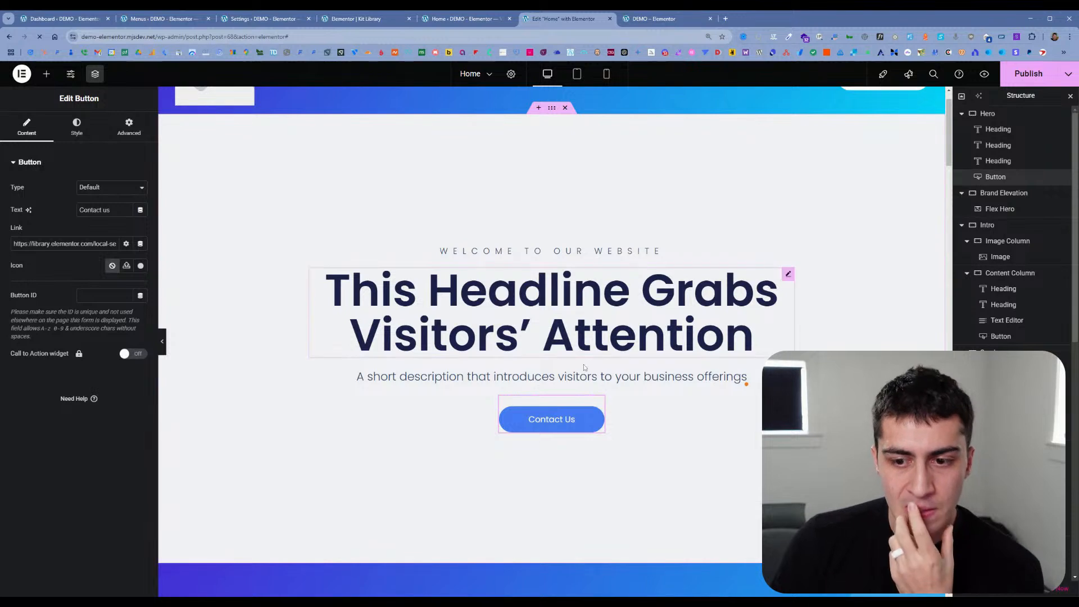
left_click(588, 375)
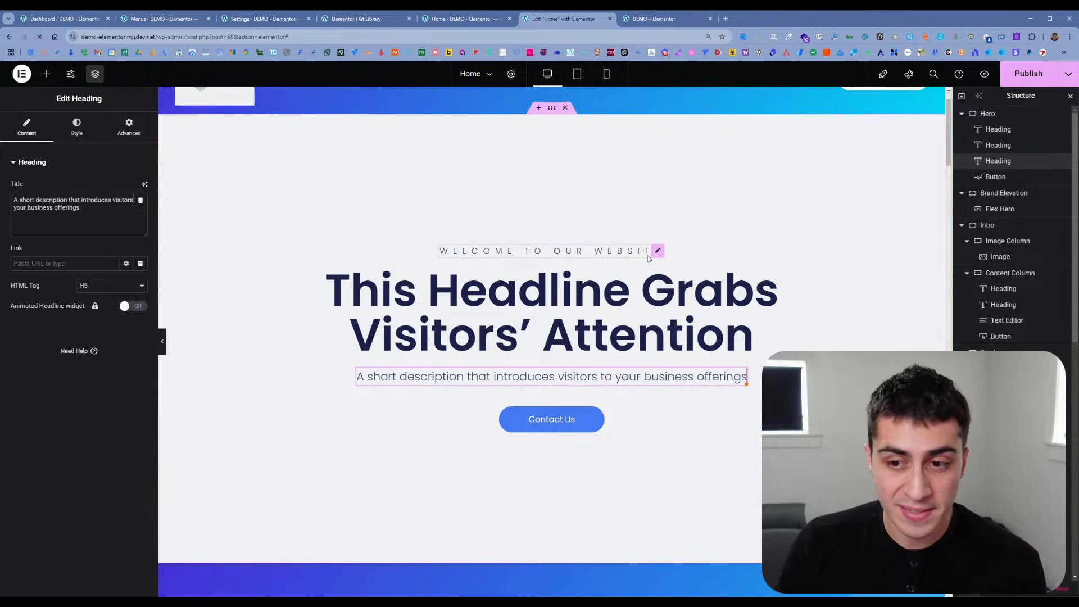
Step: Add an empty Flexbox container with the single-column, downward structure above the inserted hero
left_click(538, 107)
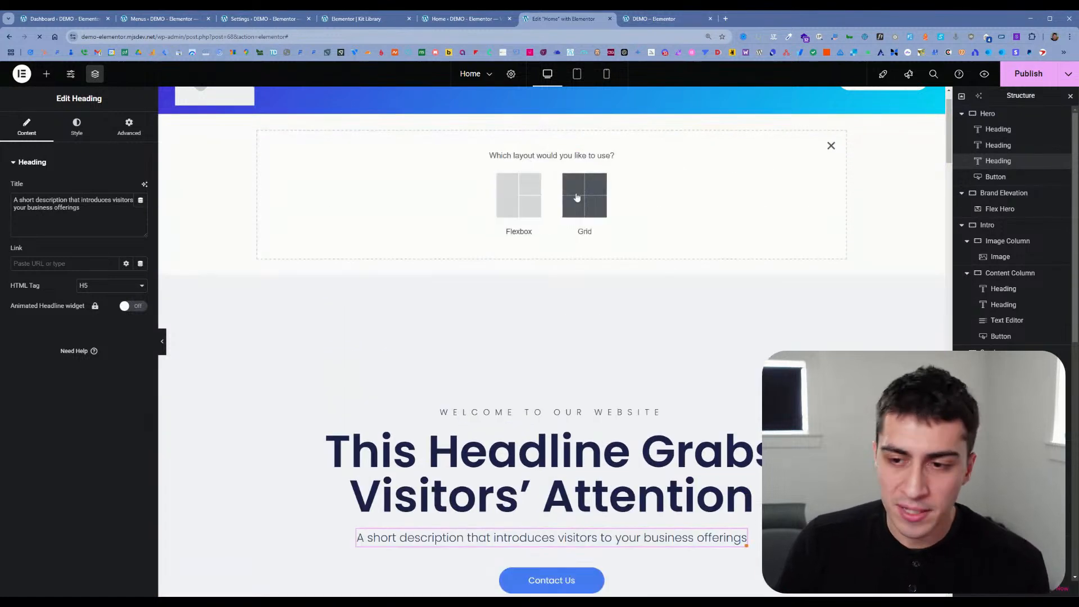
left_click(524, 209)
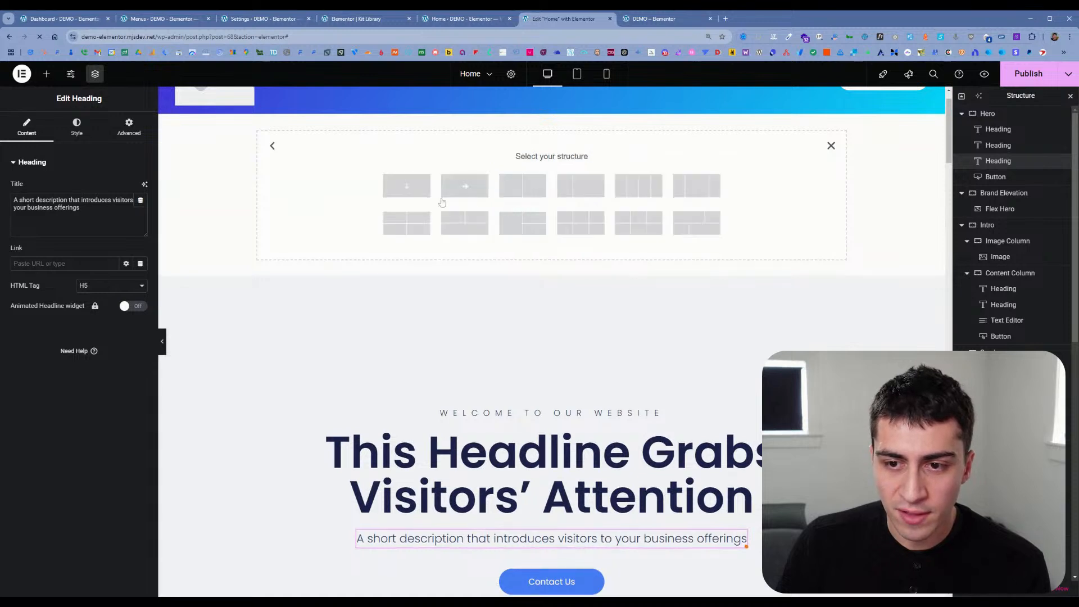
left_click(413, 187)
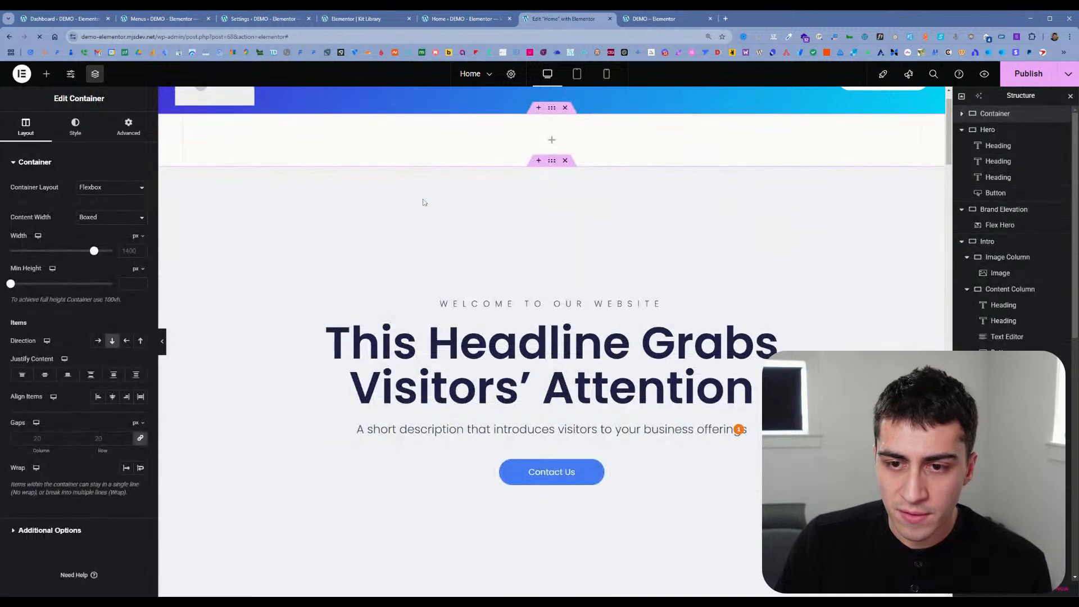
Step: Set the HTML tag of the new empty container to section
left_click(47, 74)
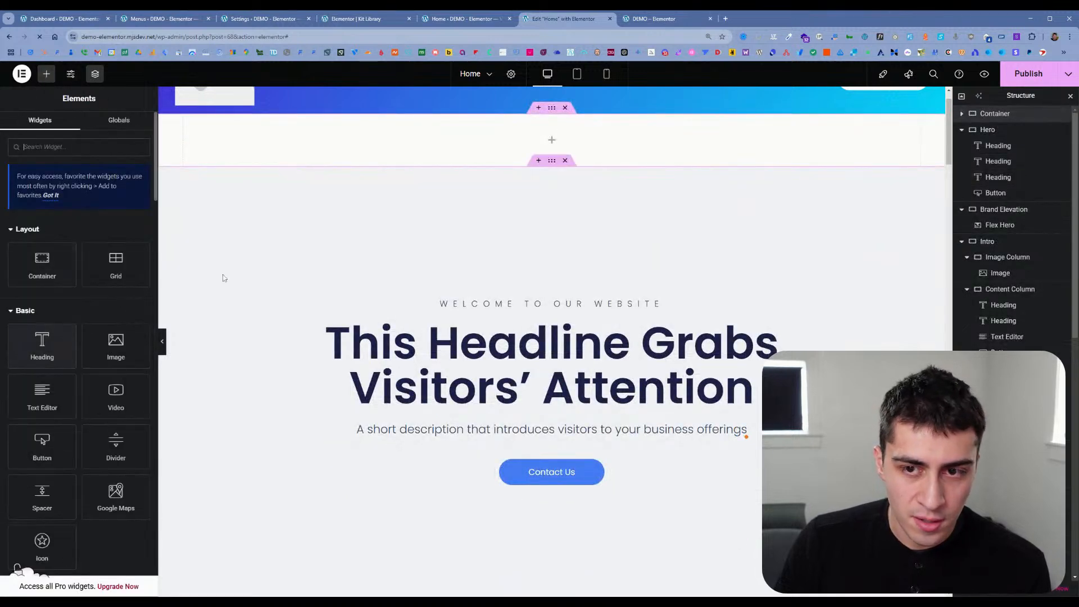
left_click(963, 114)
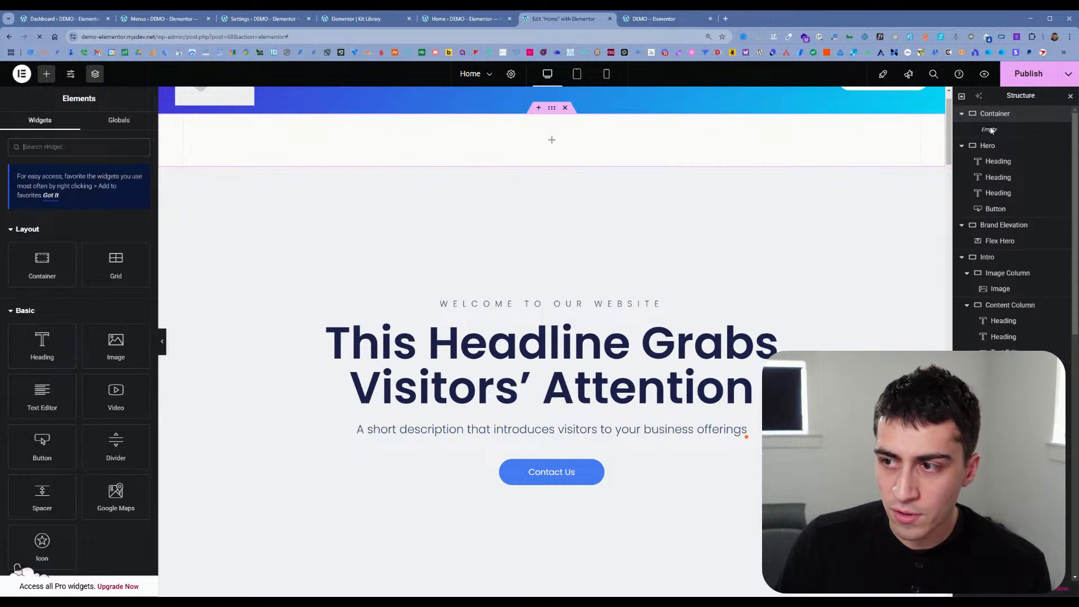
left_click(993, 114)
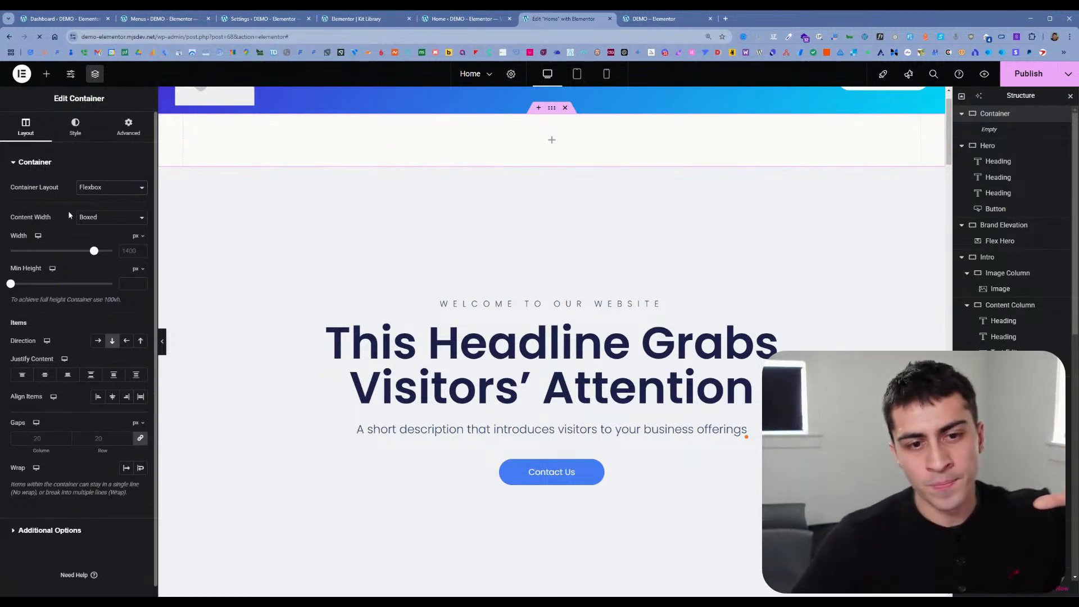
scroll(69, 210, "down", 1)
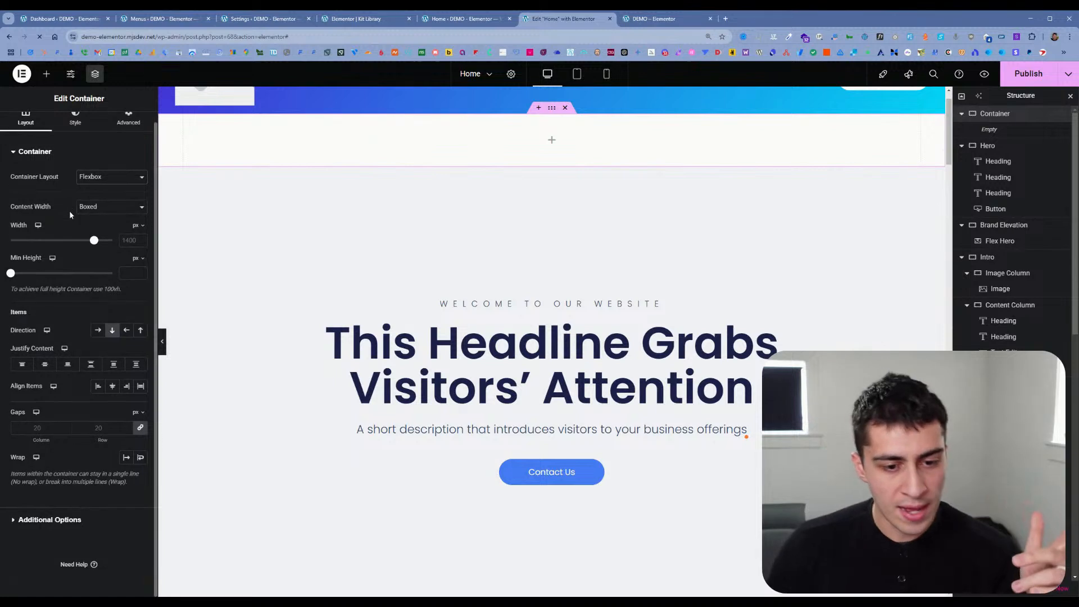
left_click(72, 521)
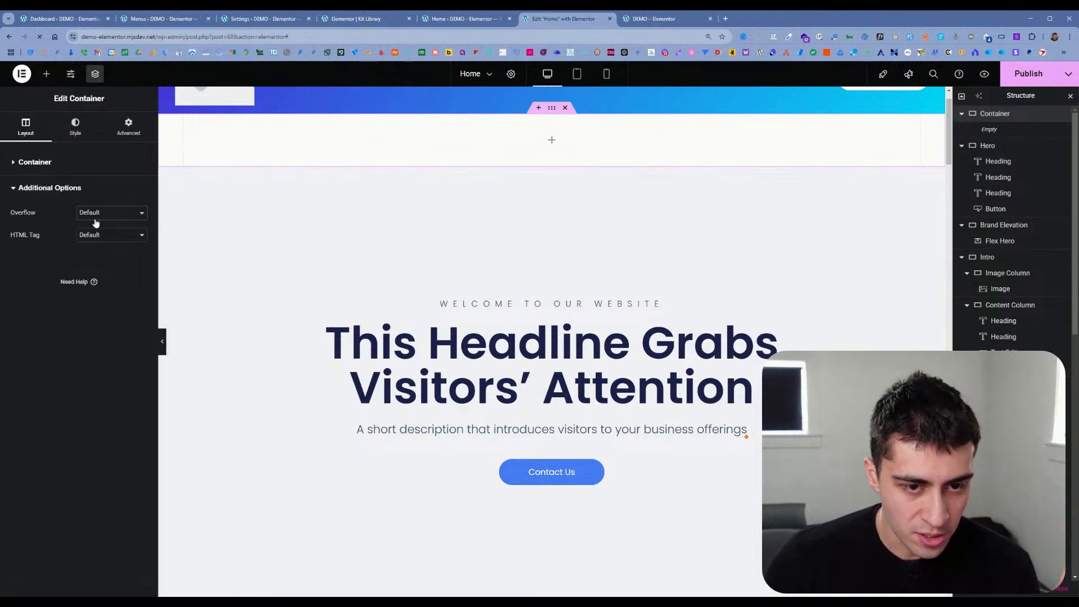
left_click(112, 295)
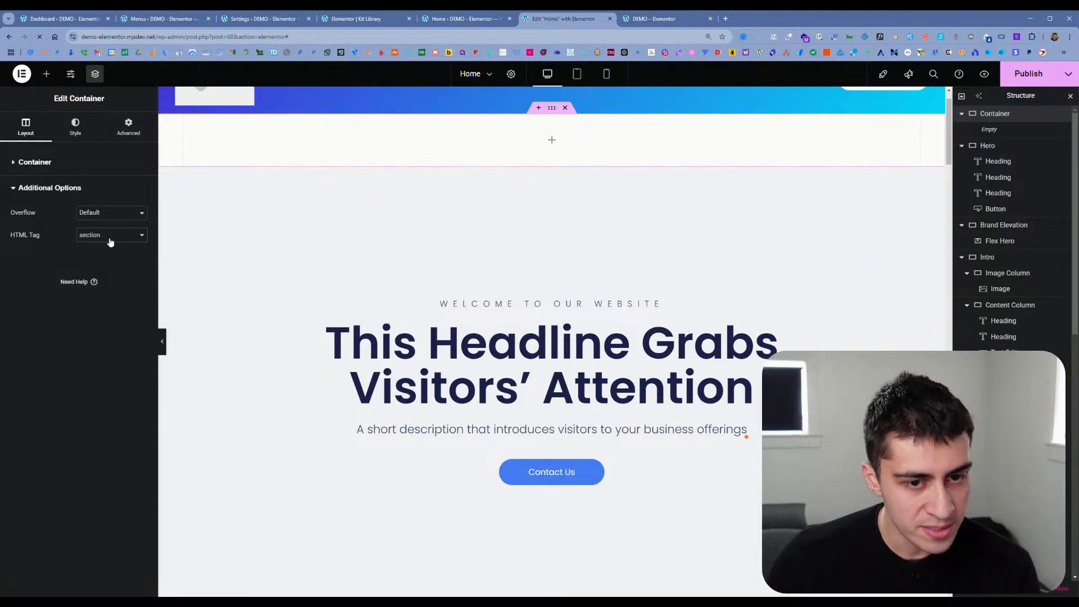
left_click(77, 167)
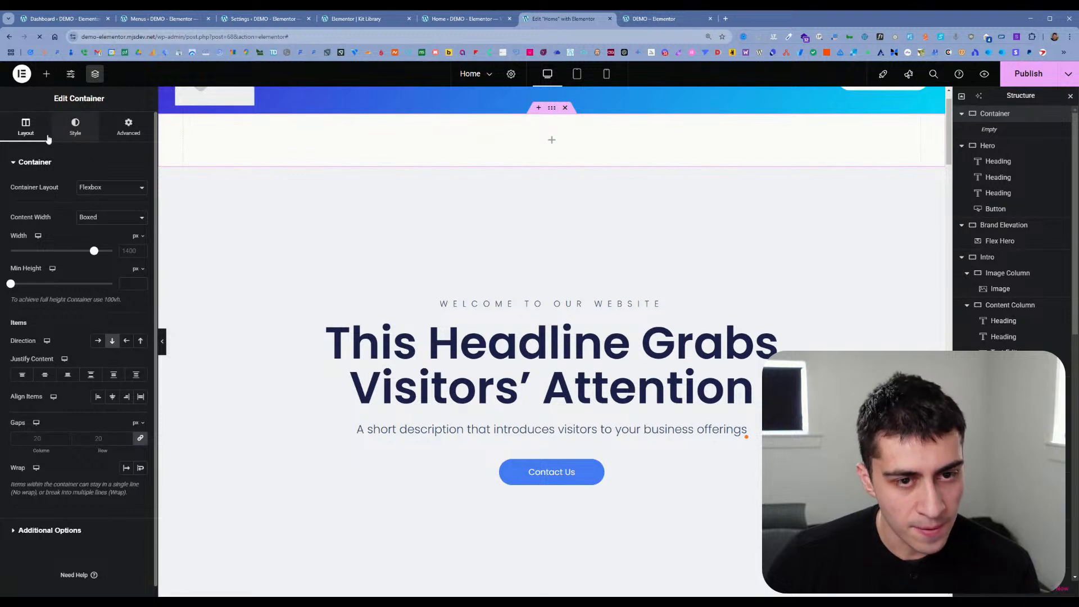
Step: Duplicate the empty container at the top of the page and try reordering the two copies in the structure
right_click(972, 114)
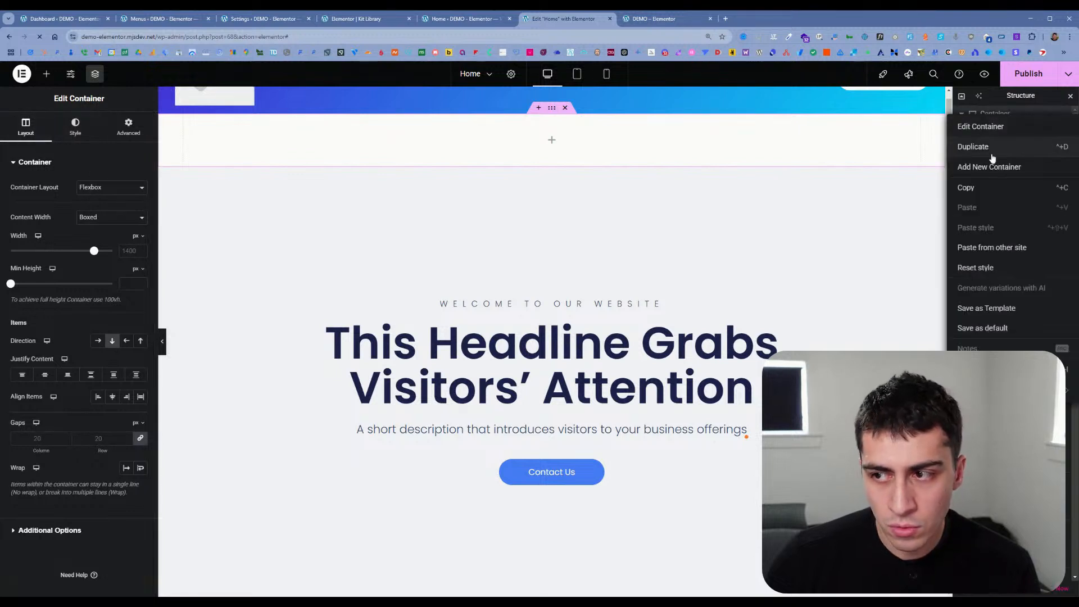
left_click(992, 151)
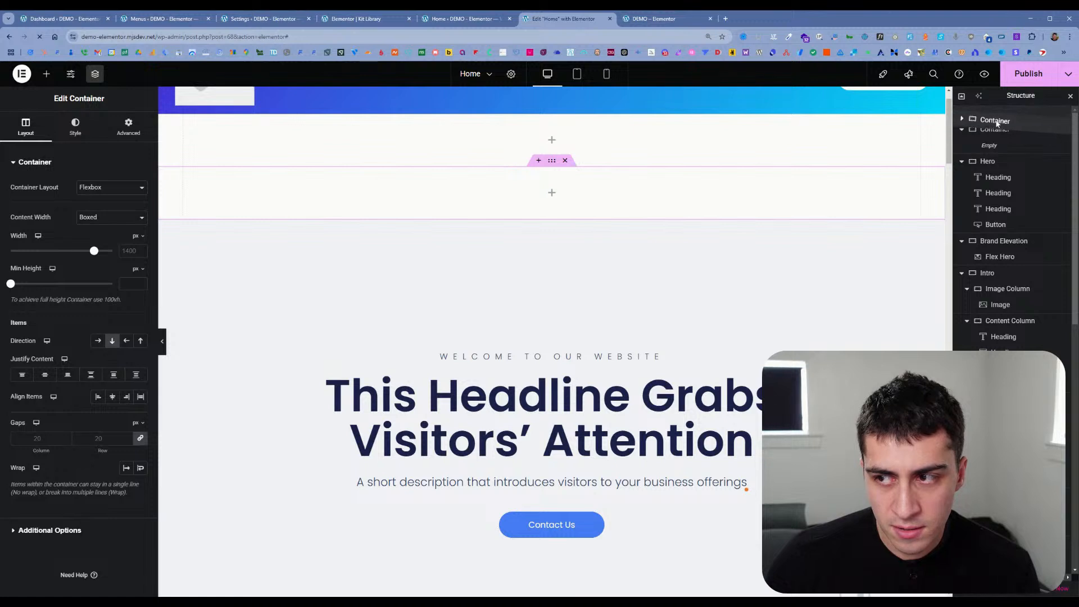
mouse_move(999, 135)
left_mouse_down()
mouse_move(990, 119)
mouse_move(992, 133)
left_mouse_up()
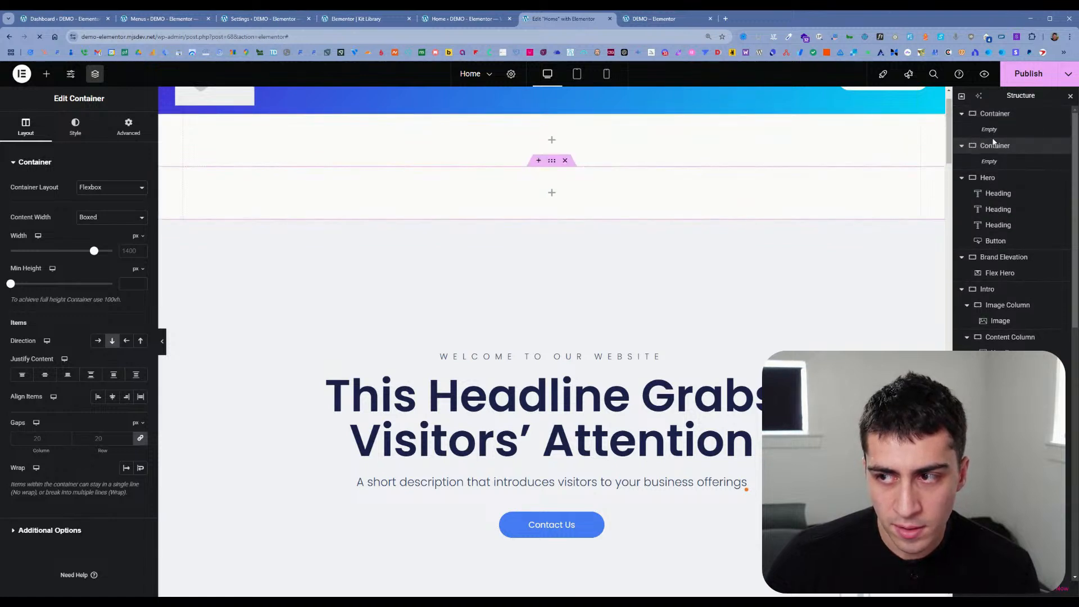
Step: Nest a new container inside the topmost container and delete the empty duplicate container below it
left_click(993, 118)
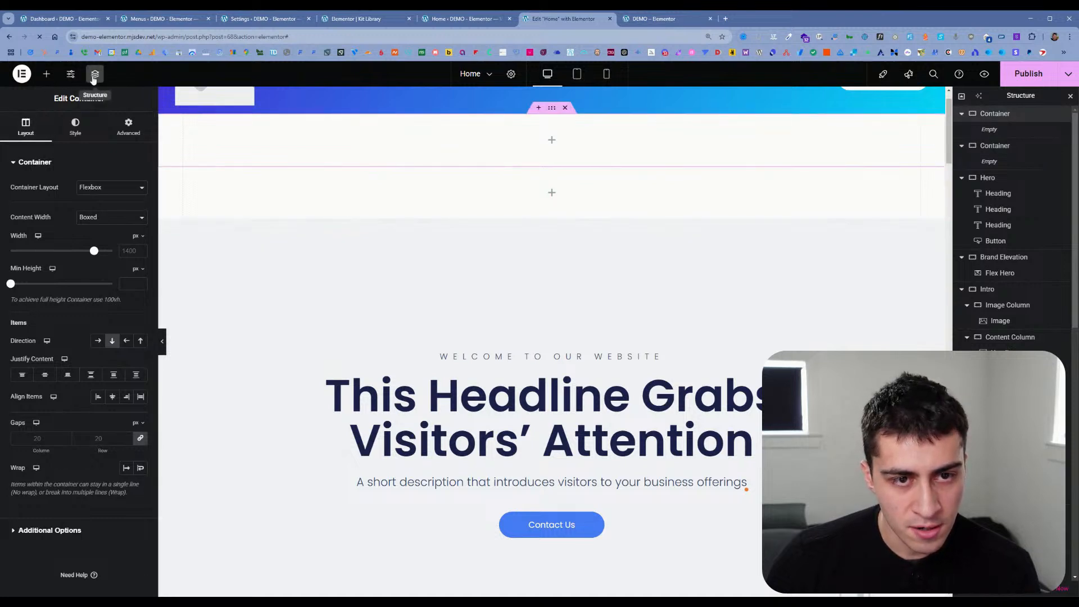
left_click(46, 73)
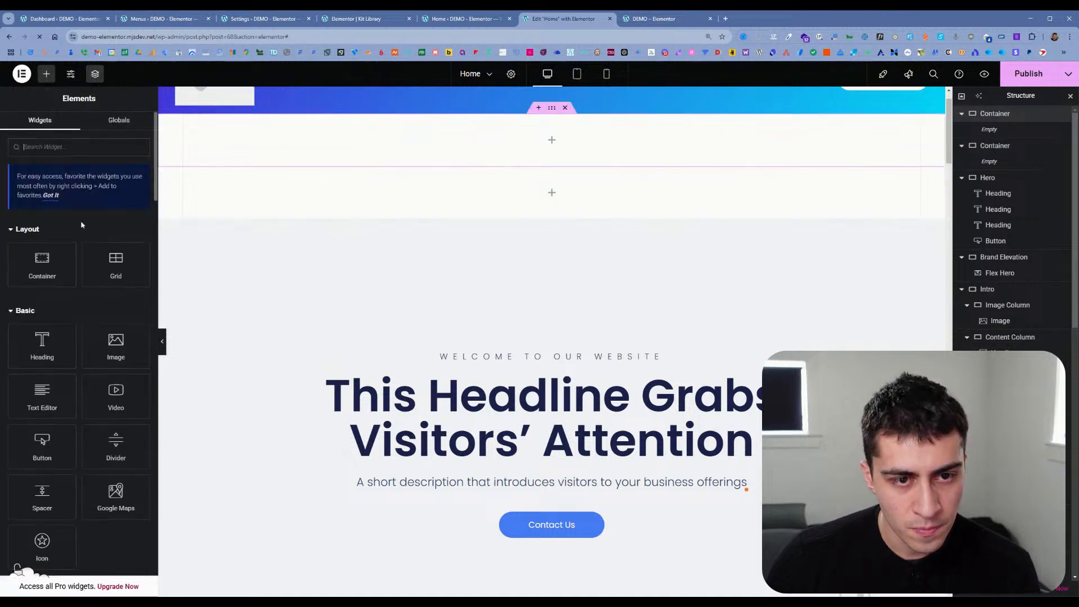
left_click(59, 266)
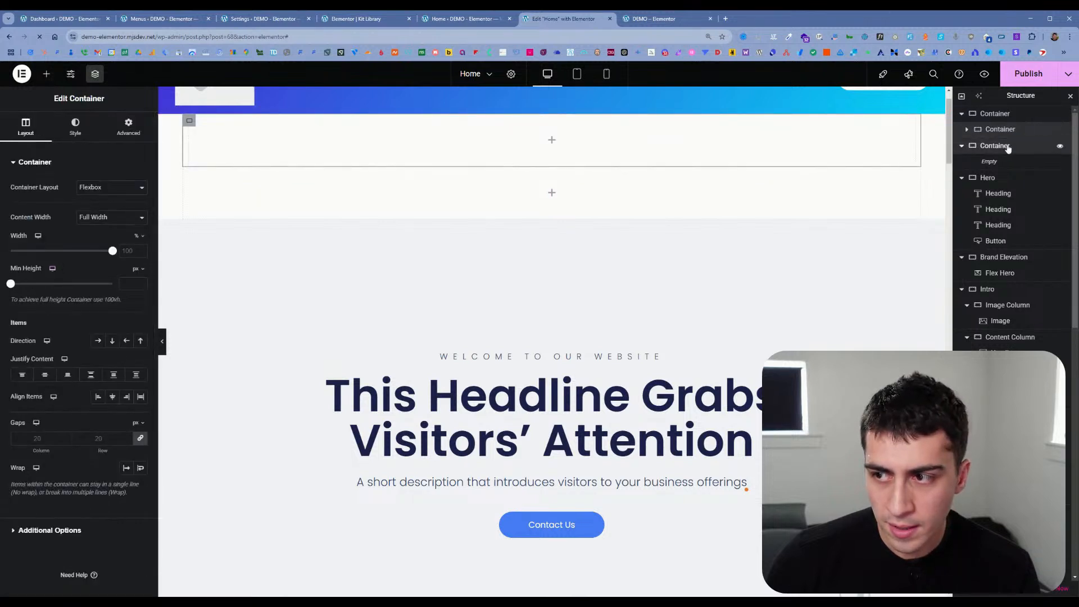
left_click(1006, 146)
key("Delete")
Step: Expand the nested container in the structure and compare the layout settings of the inner and outer containers
left_click(967, 130)
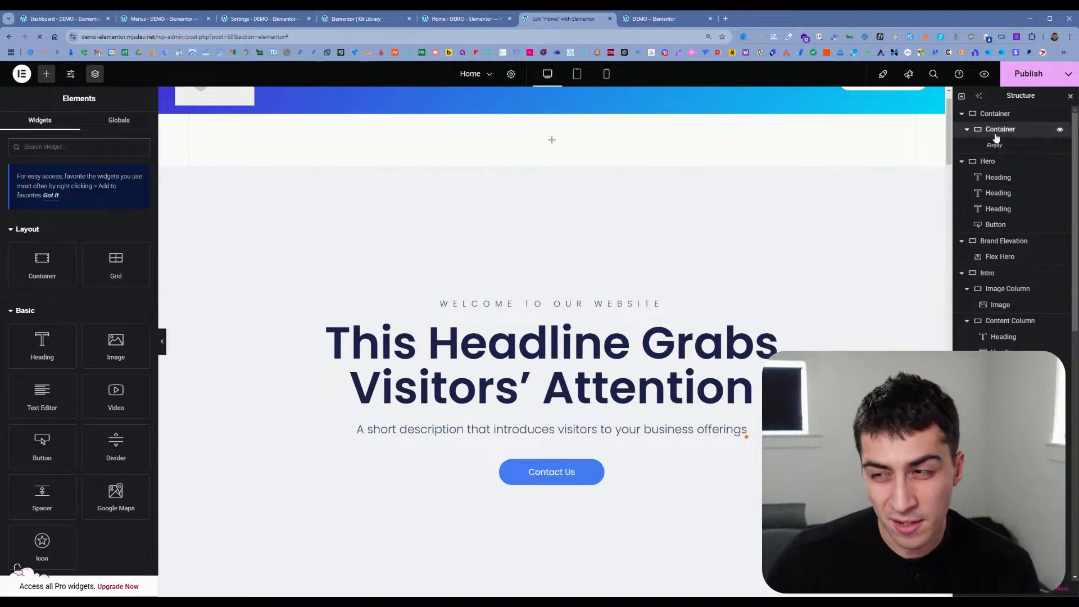
left_click(997, 133)
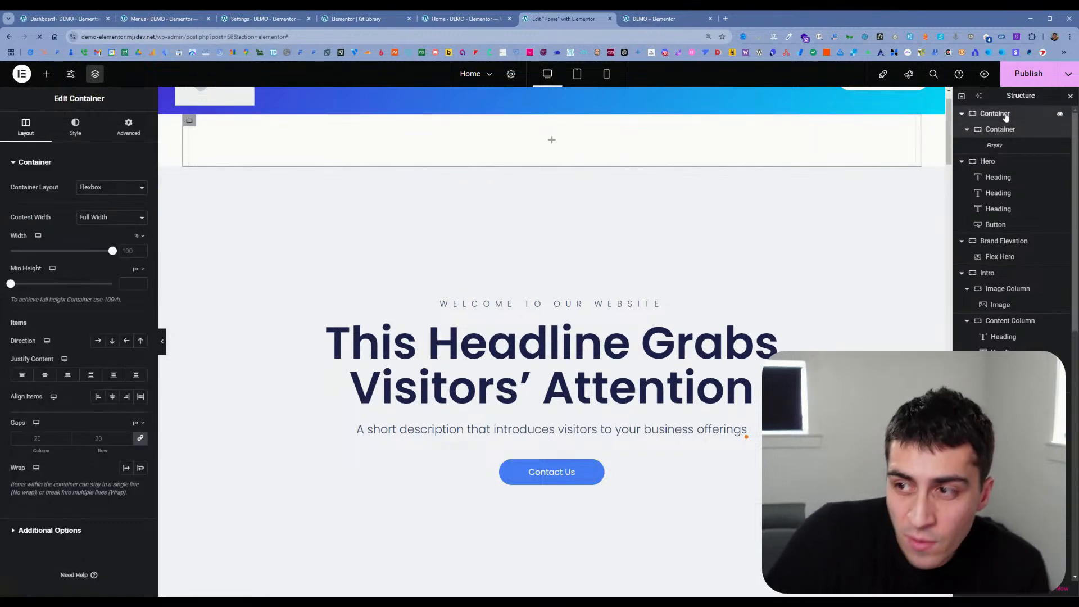
left_click(1006, 115)
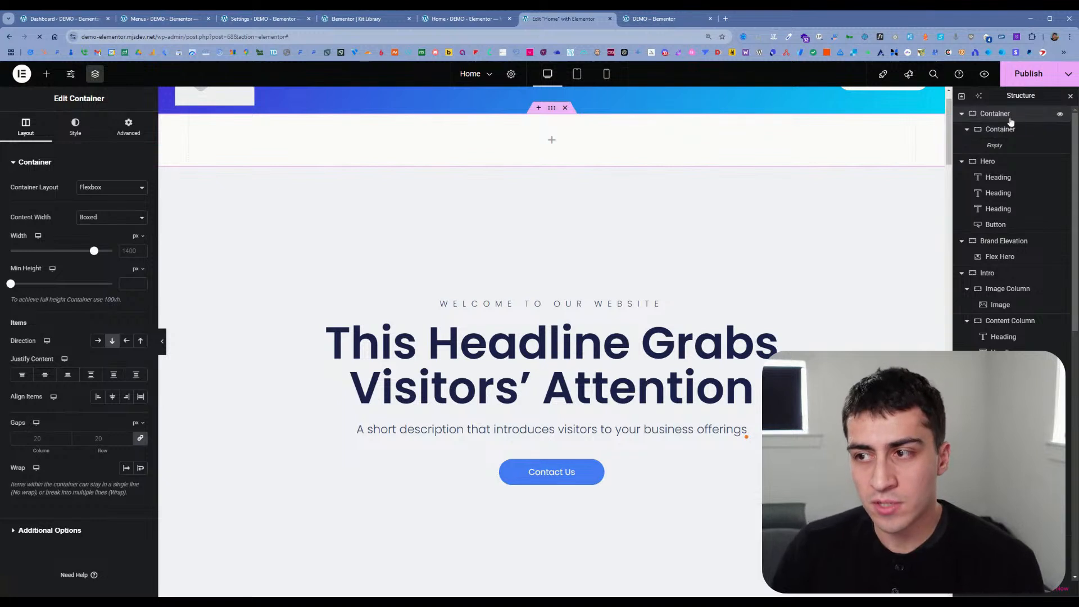
Step: Compare the HTML tag setting of the topmost outer container with that of its nested container
left_click(56, 531)
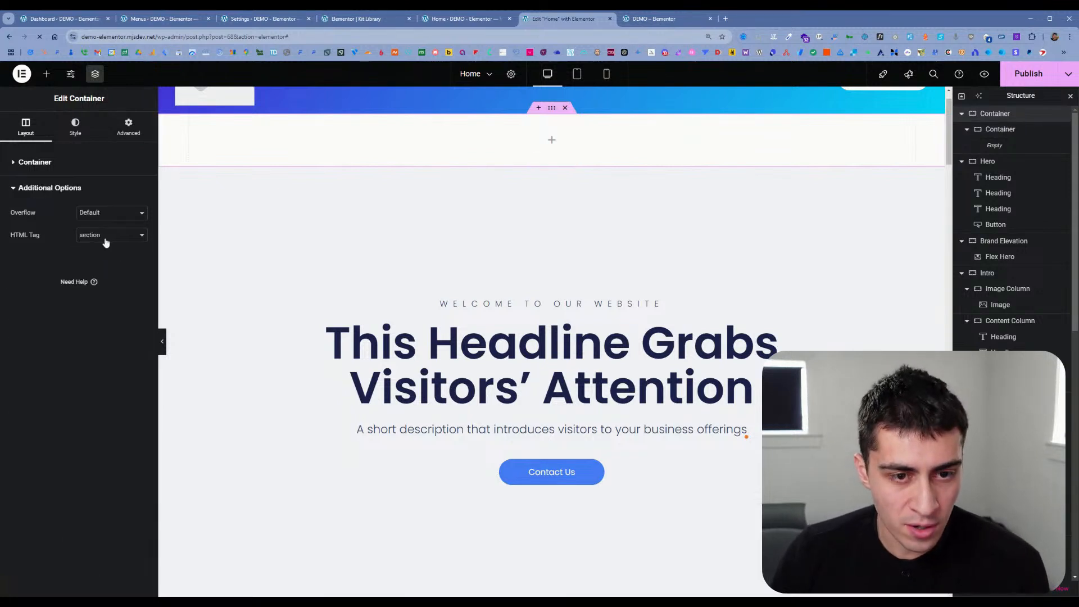
left_click(1001, 130)
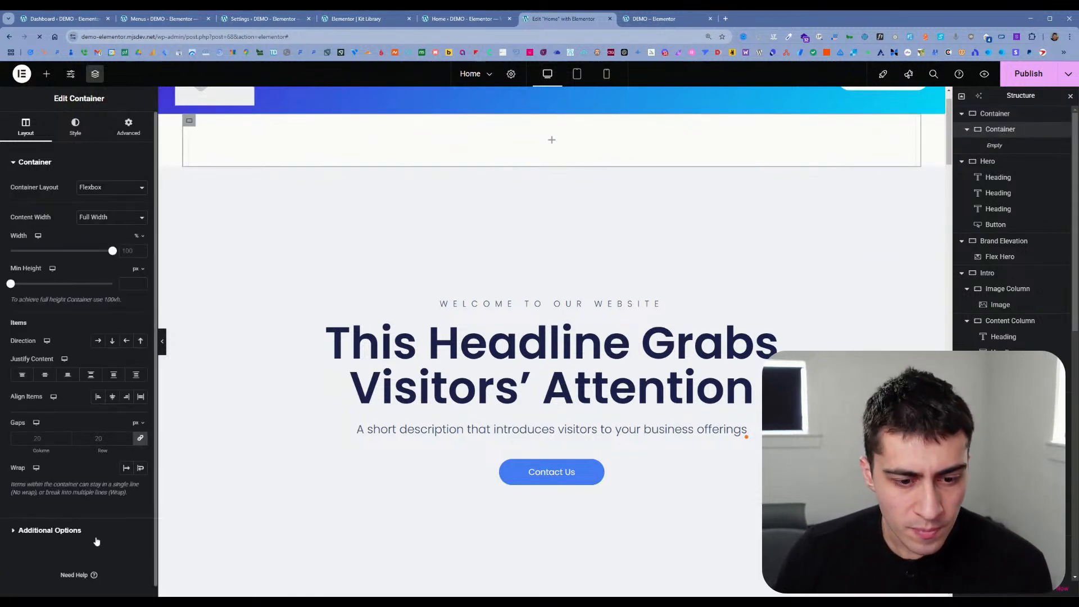
left_click(57, 530)
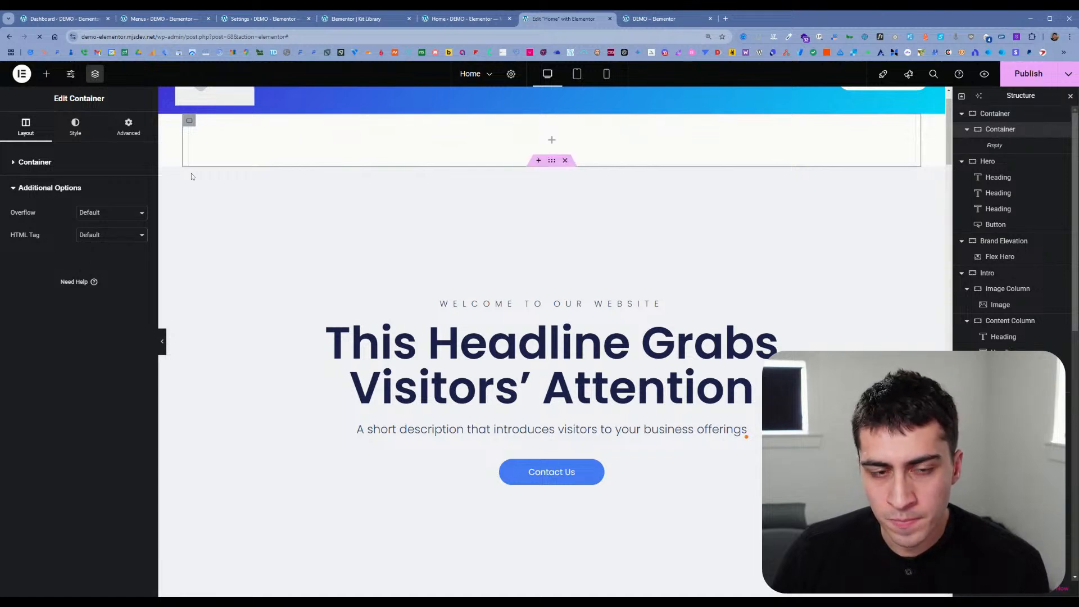
Step: Add a Heading, a Text Editor and a Button widget inside the nested container
left_click(46, 74)
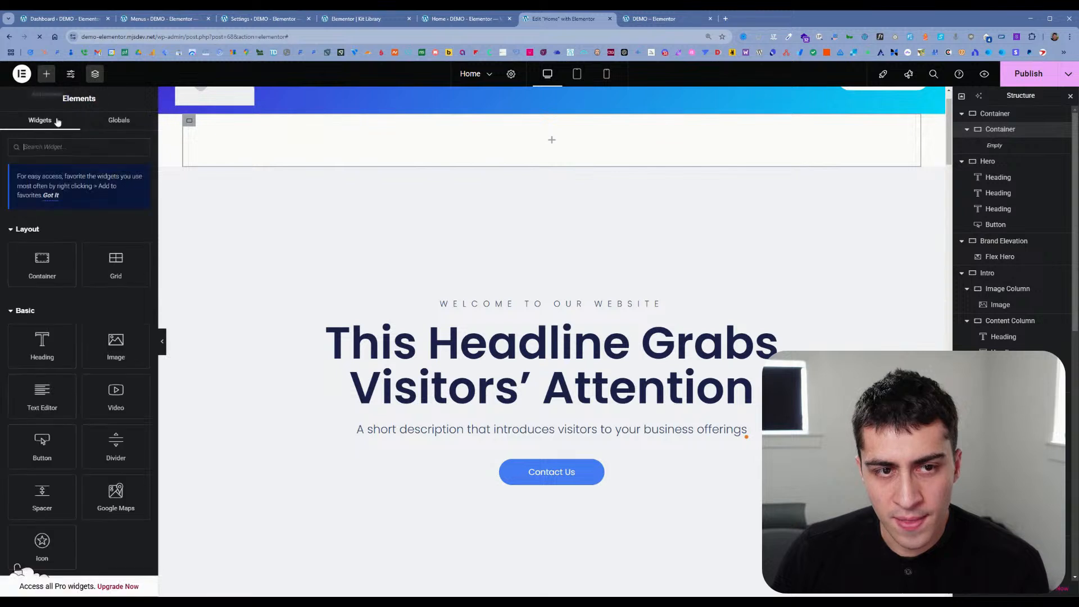
left_click(51, 360)
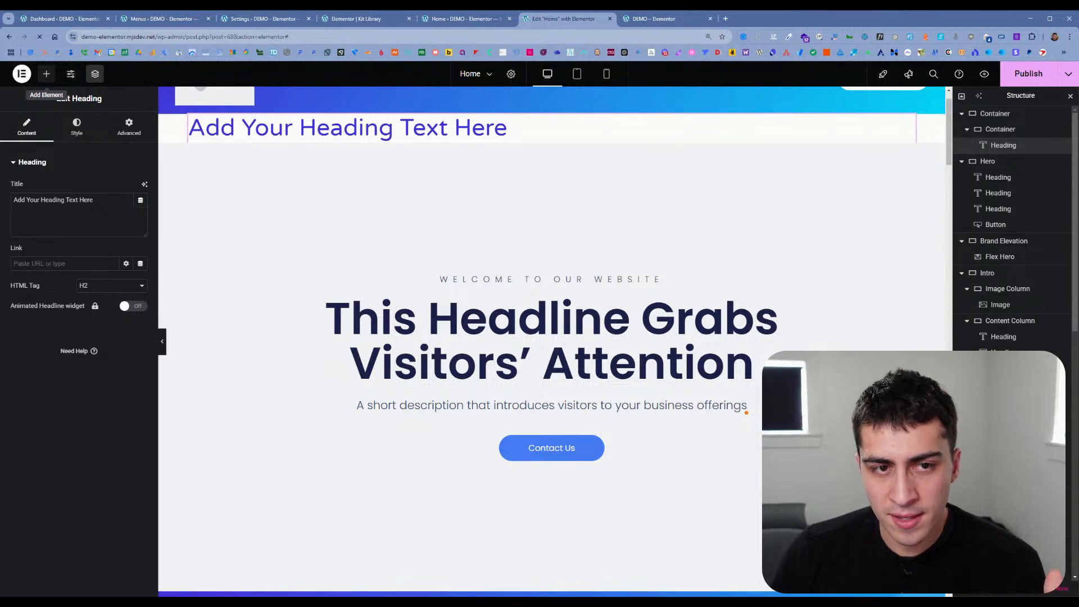
left_click(47, 74)
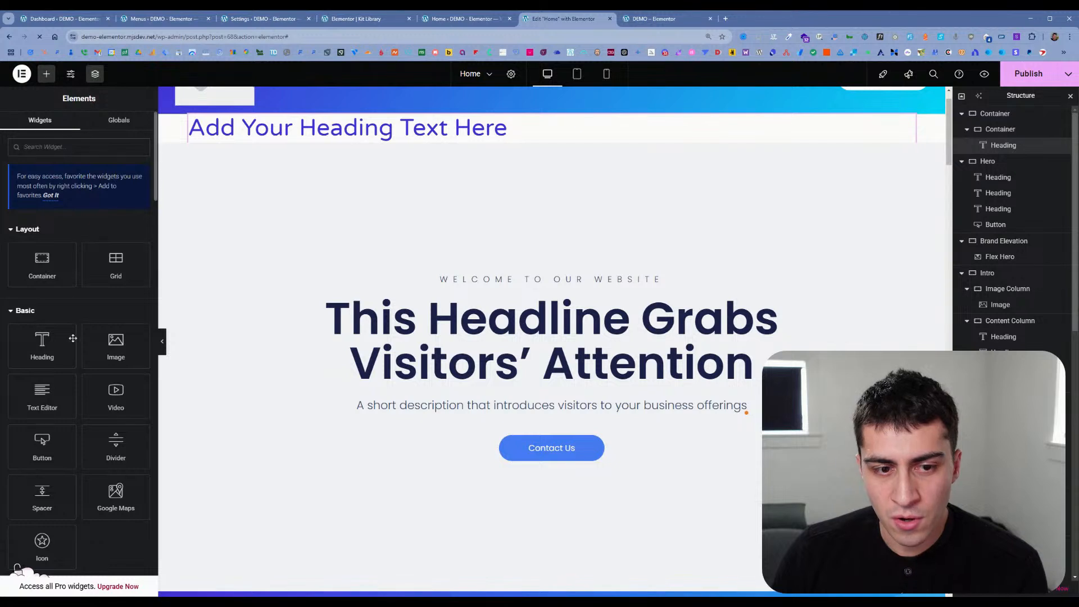
left_click(42, 397)
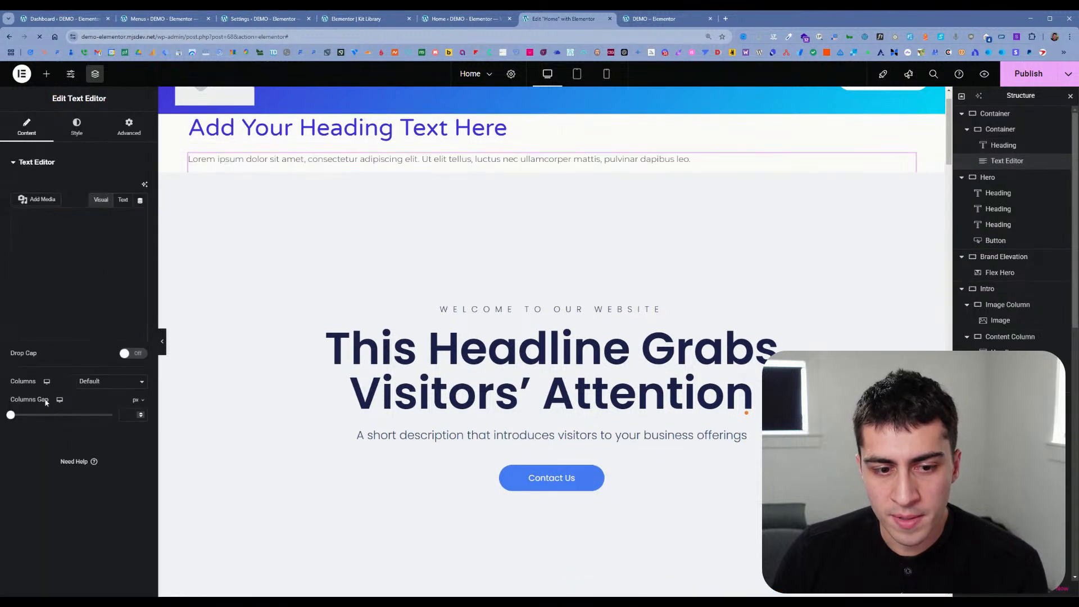
left_click(47, 74)
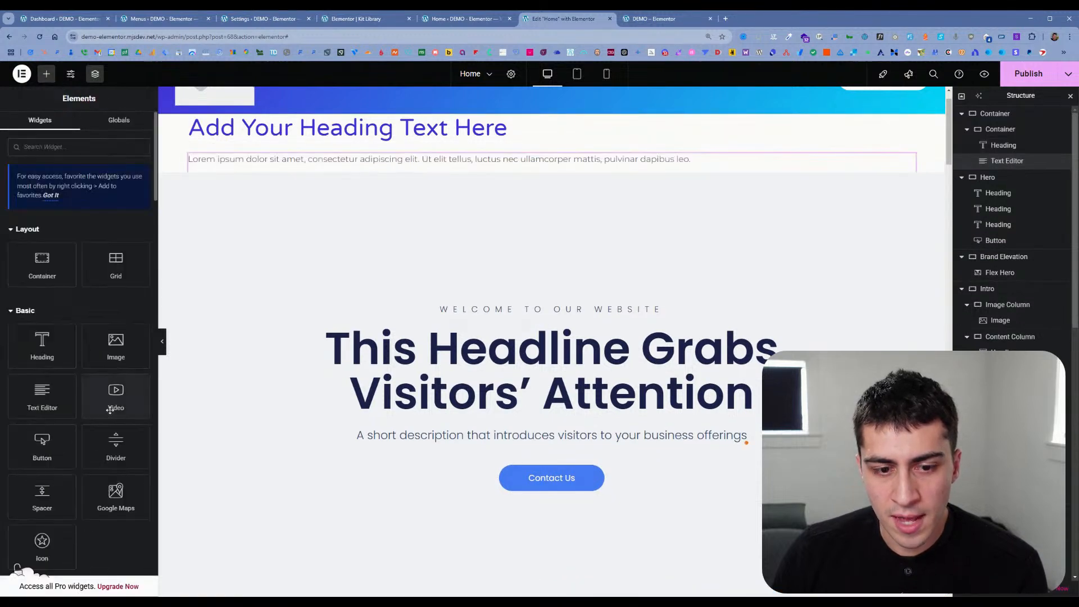
left_click(42, 446)
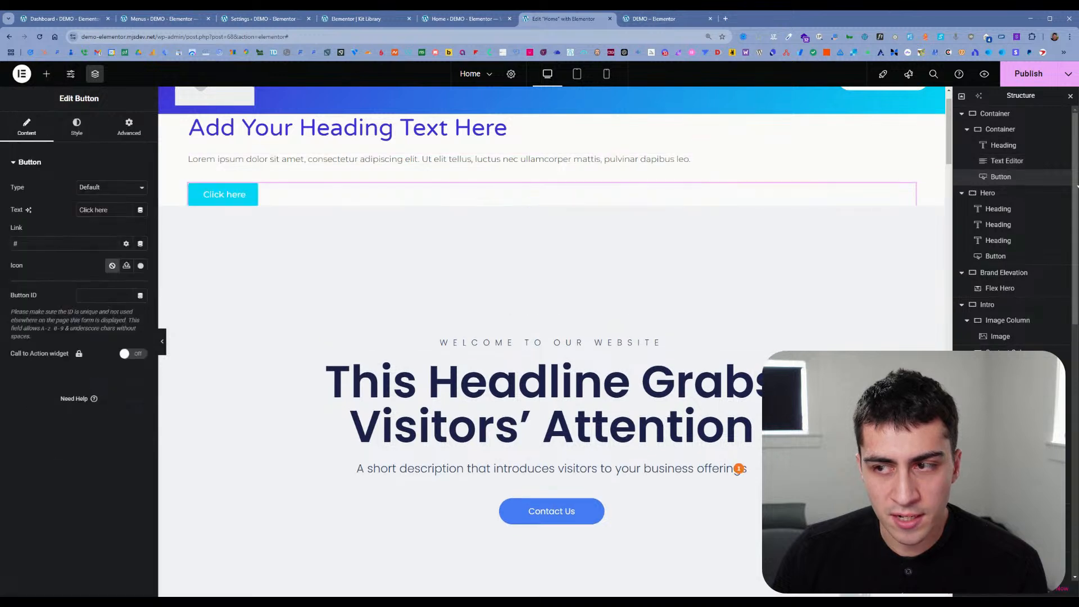
Step: Examine the content width and layout settings of the outer, nested and Hero containers
left_click(1014, 129)
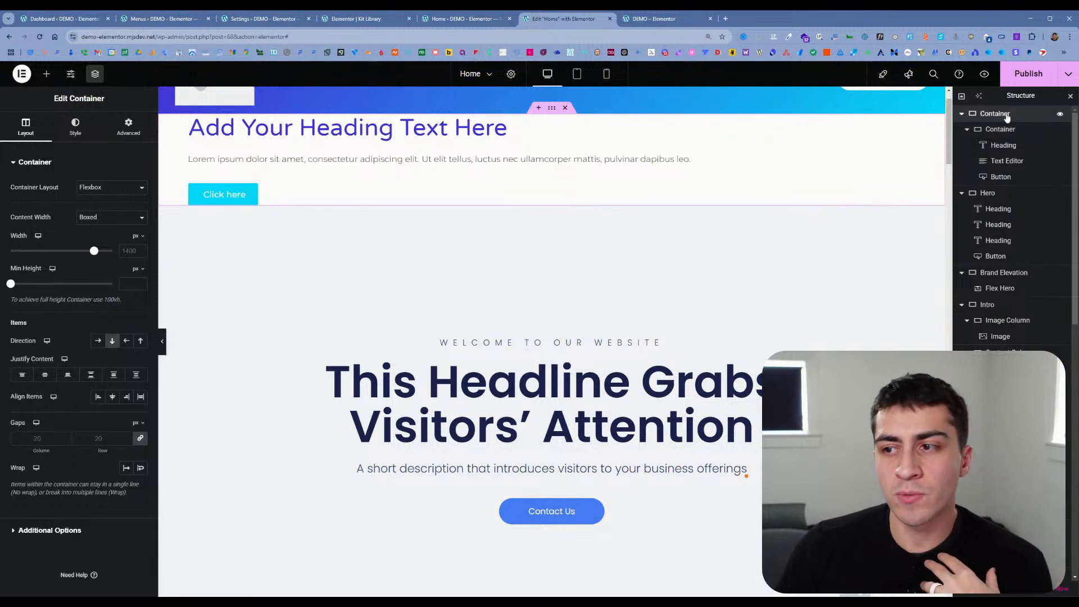
left_click(1007, 115)
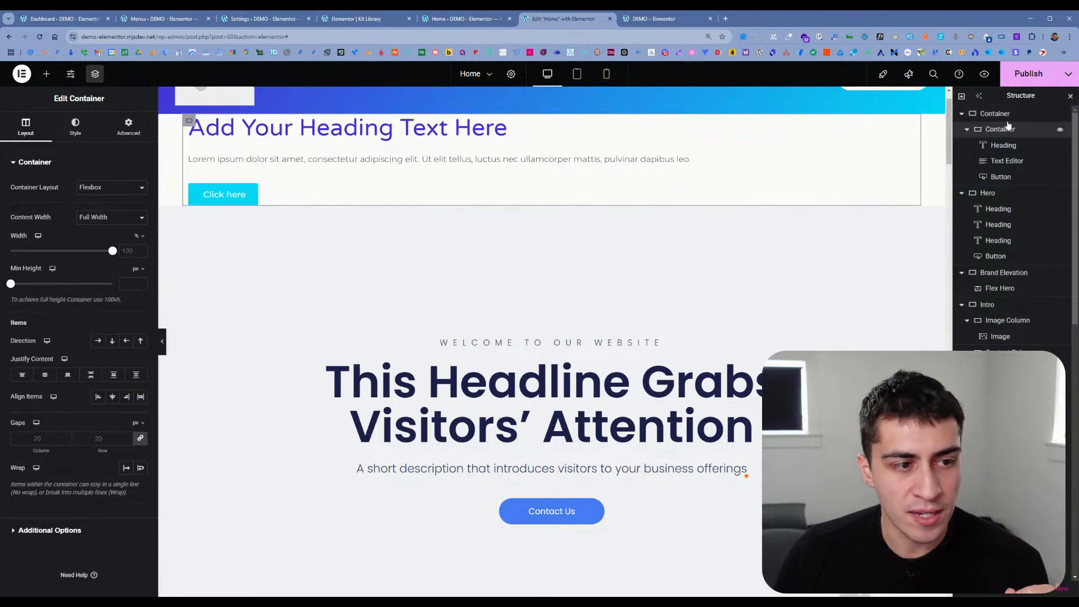
left_click(1008, 115)
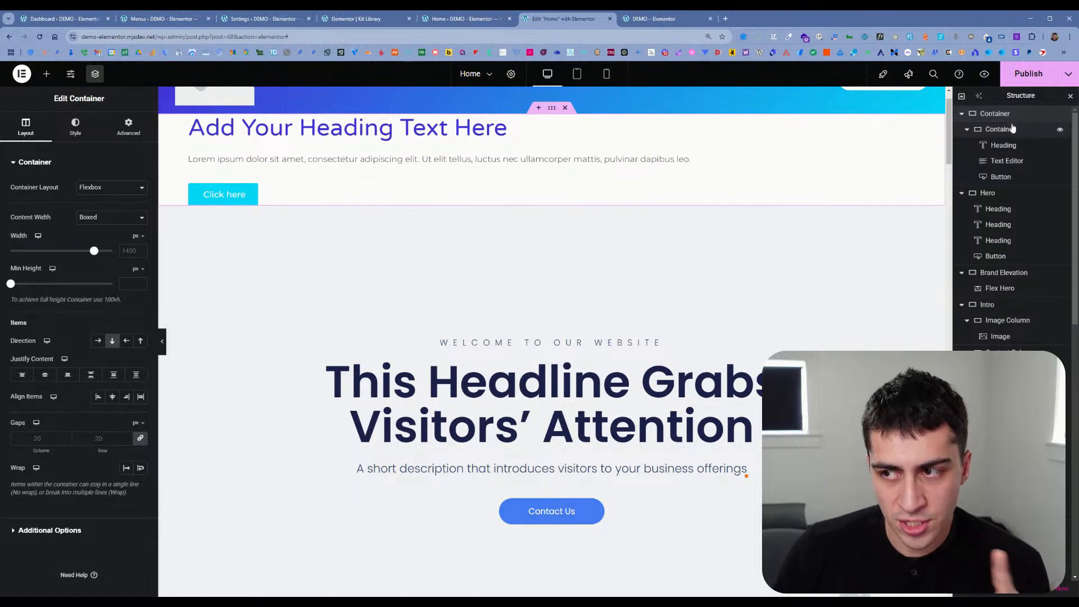
left_click(1012, 131)
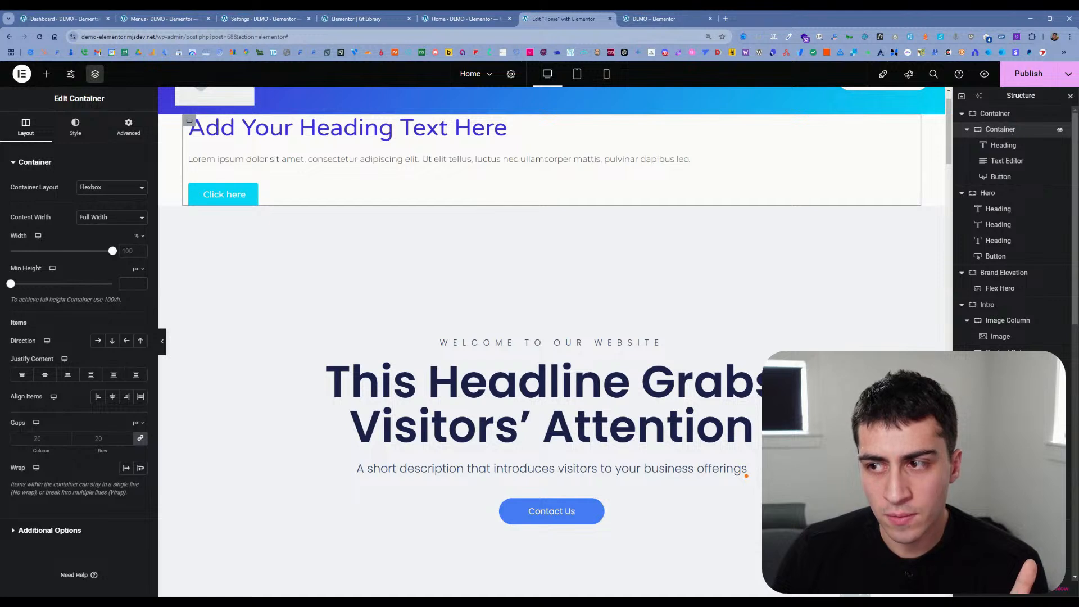
left_click(1006, 114)
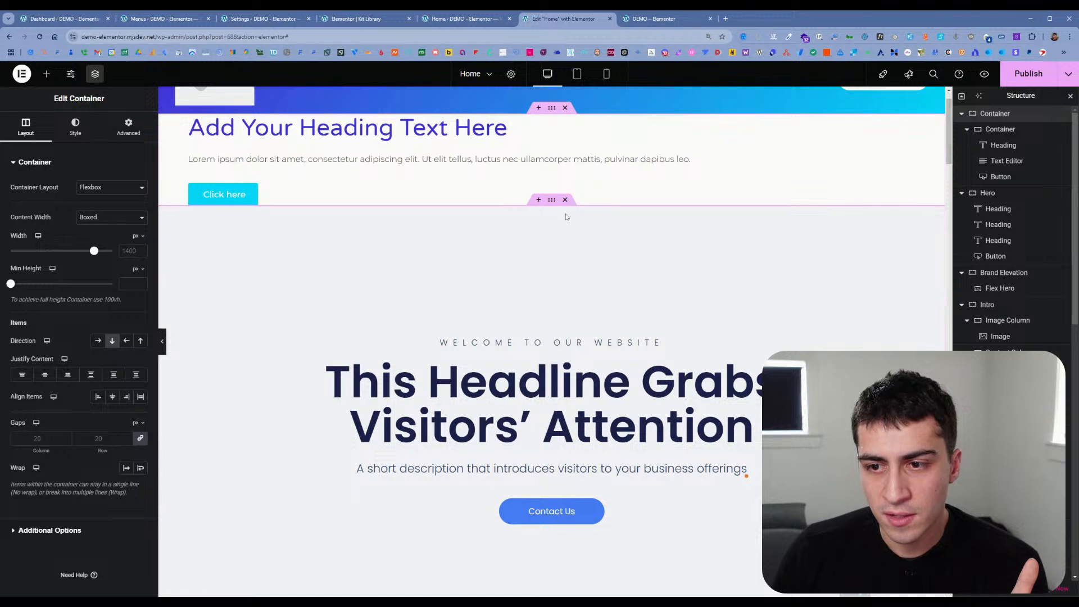
left_click(987, 193)
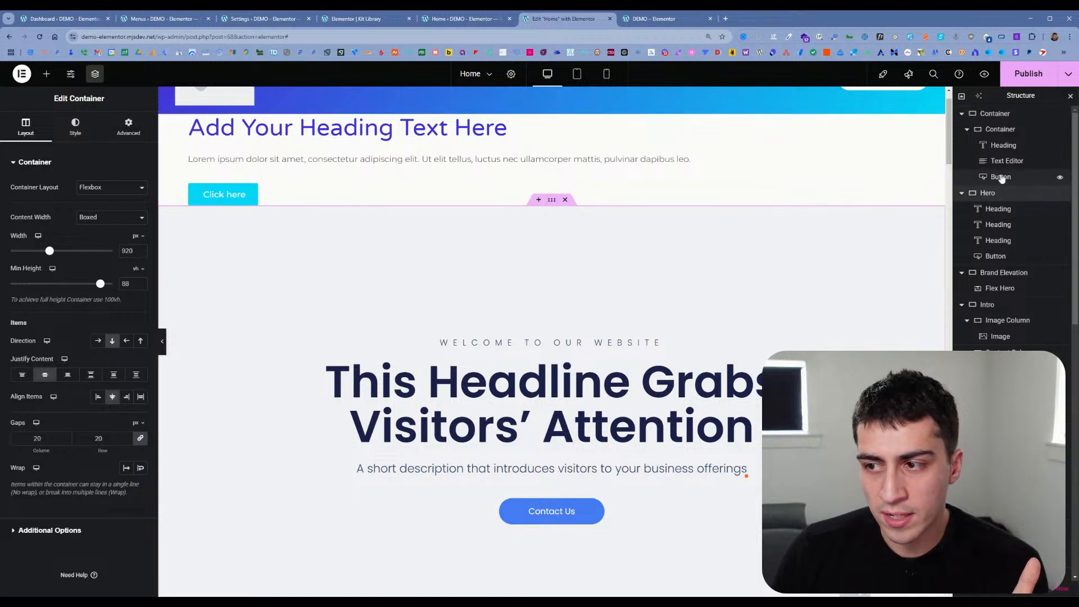
Step: Set the topmost outer container's minimum height to 81 vh
left_click(1010, 116)
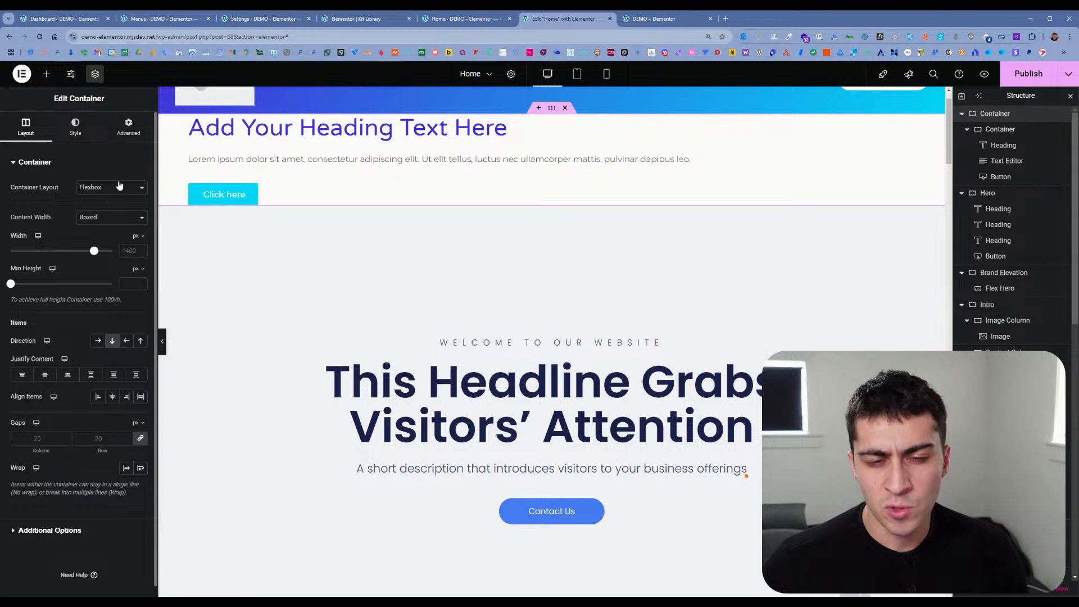
left_click_drag(11, 284, 46, 285)
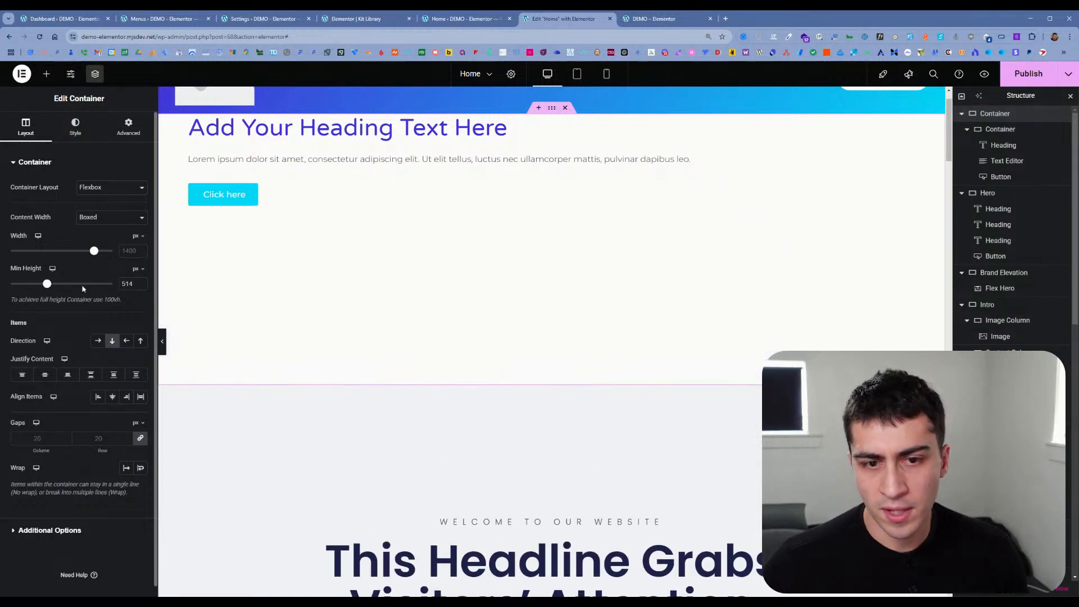
left_click(137, 269)
left_click(135, 315)
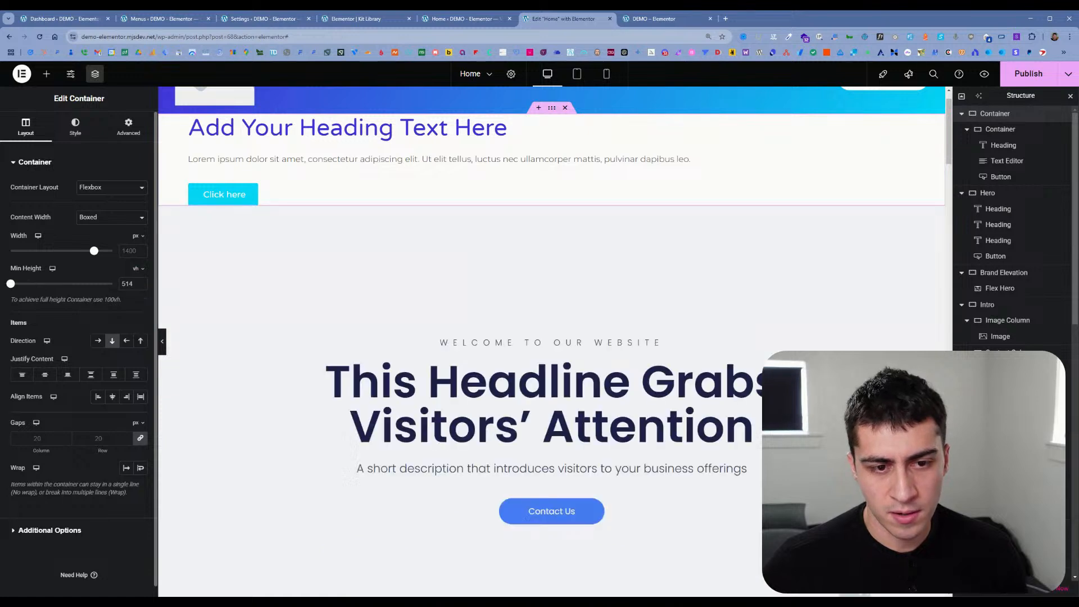
left_click_drag(11, 284, 93, 291)
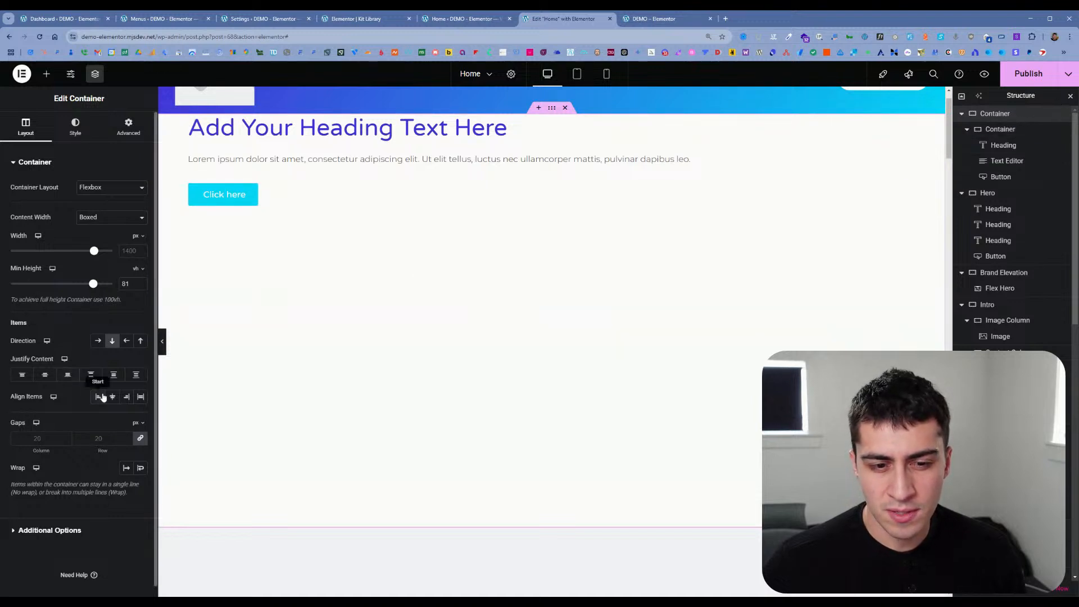
Step: Set the outer container's Justify Content to center, try aligning its items to the end, and check its style settings
left_click(49, 379)
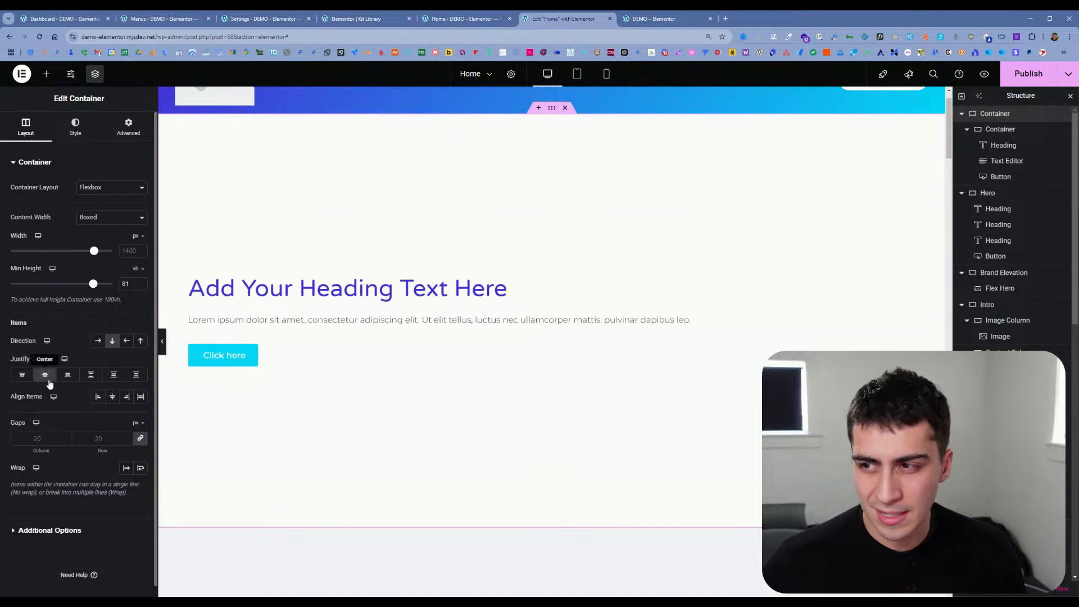
left_click(127, 397)
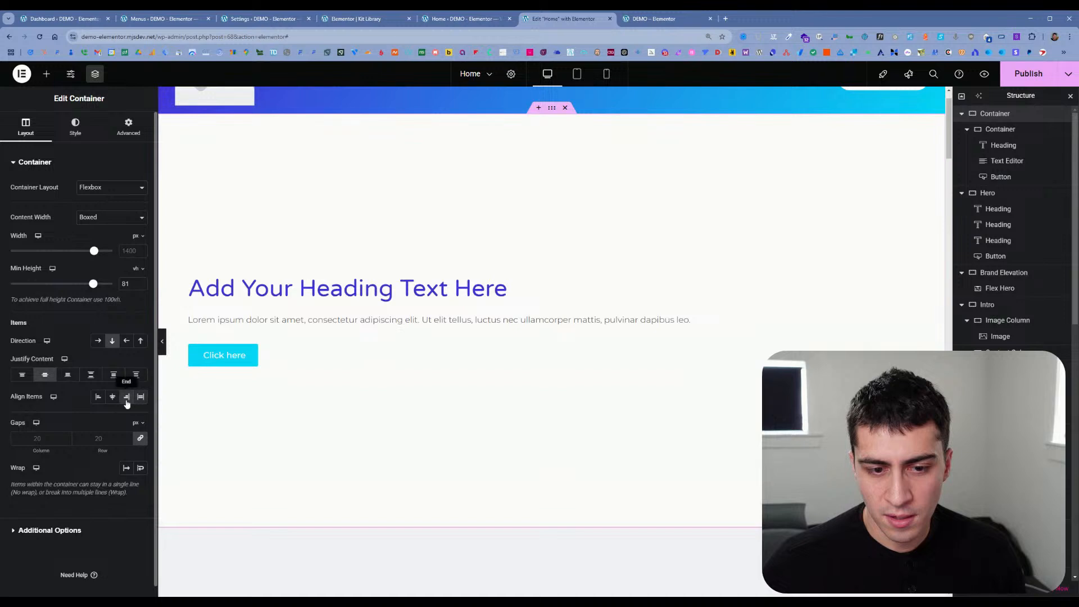
left_click(79, 135)
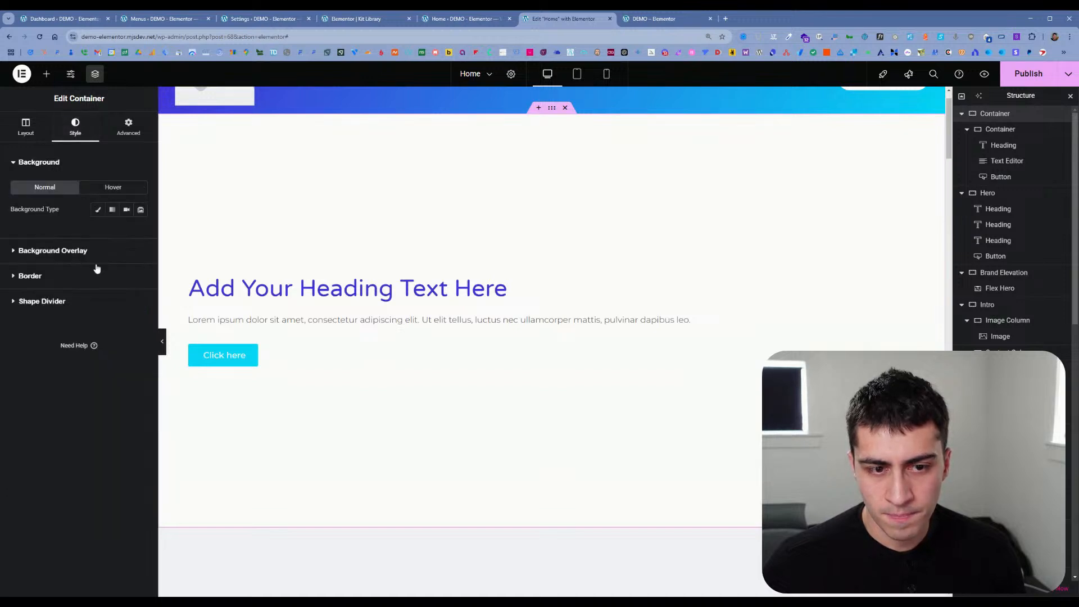
left_click(26, 127)
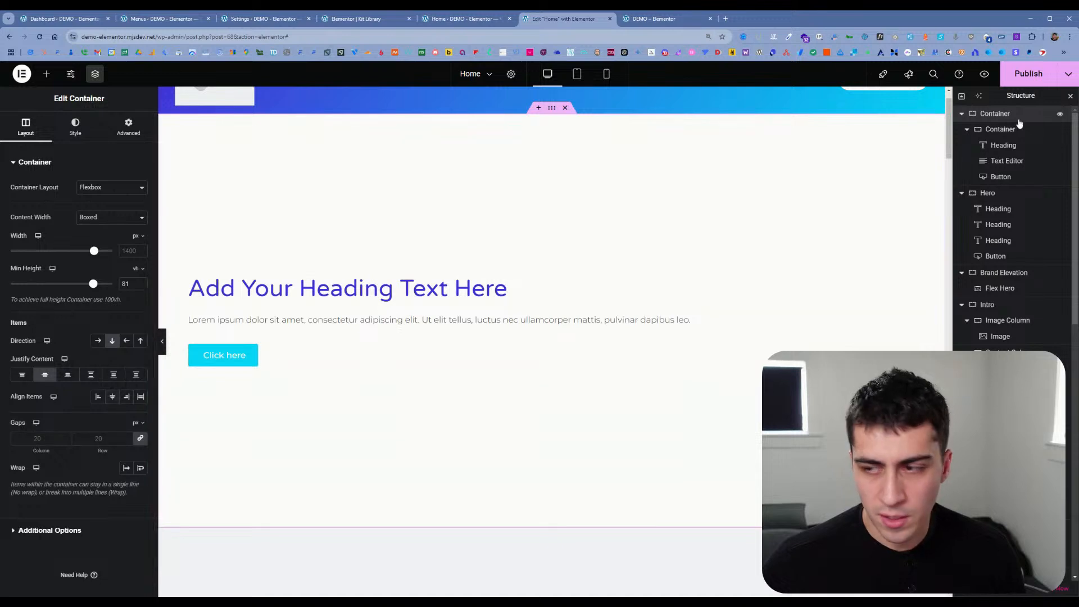
Step: Set Align Items to center on the nested container holding the heading, text and button
left_click(1007, 131)
left_click(114, 397)
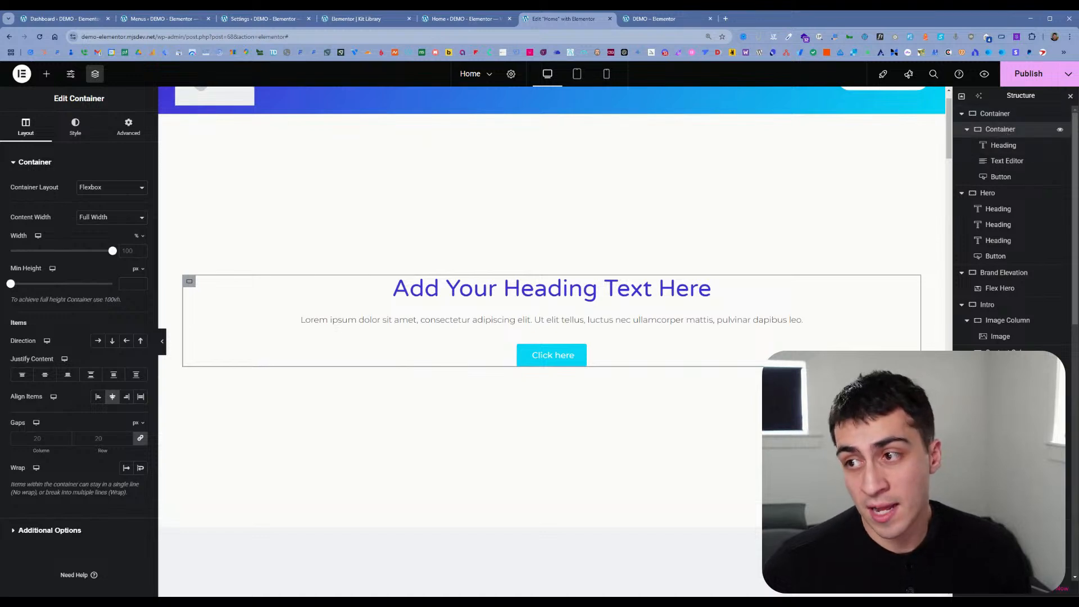
left_click(1006, 118)
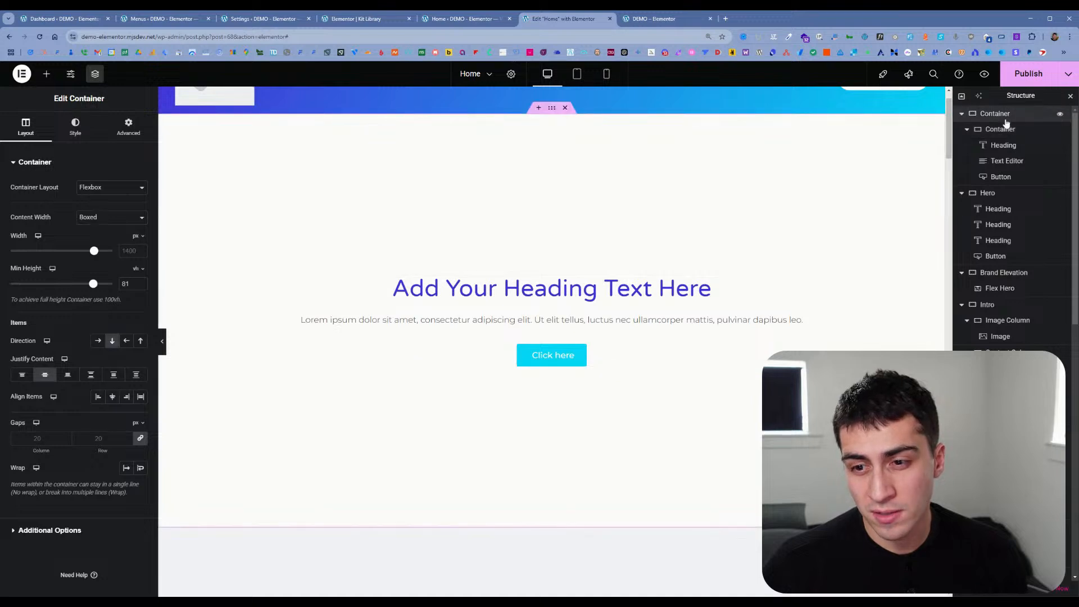
left_click(1009, 131)
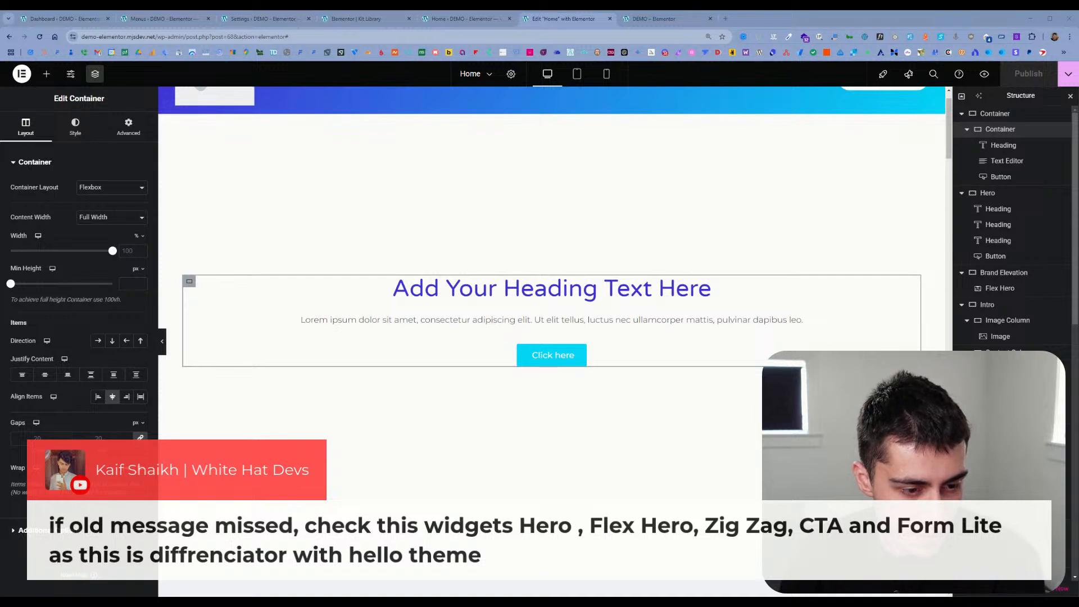
Step: Browse the widget library, including the Site and WooCommerce groups, for the Hero, Flex Hero, Zig Zag, CTA and Form Lite widgets
left_click(47, 73)
scroll(101, 281, "down", 5)
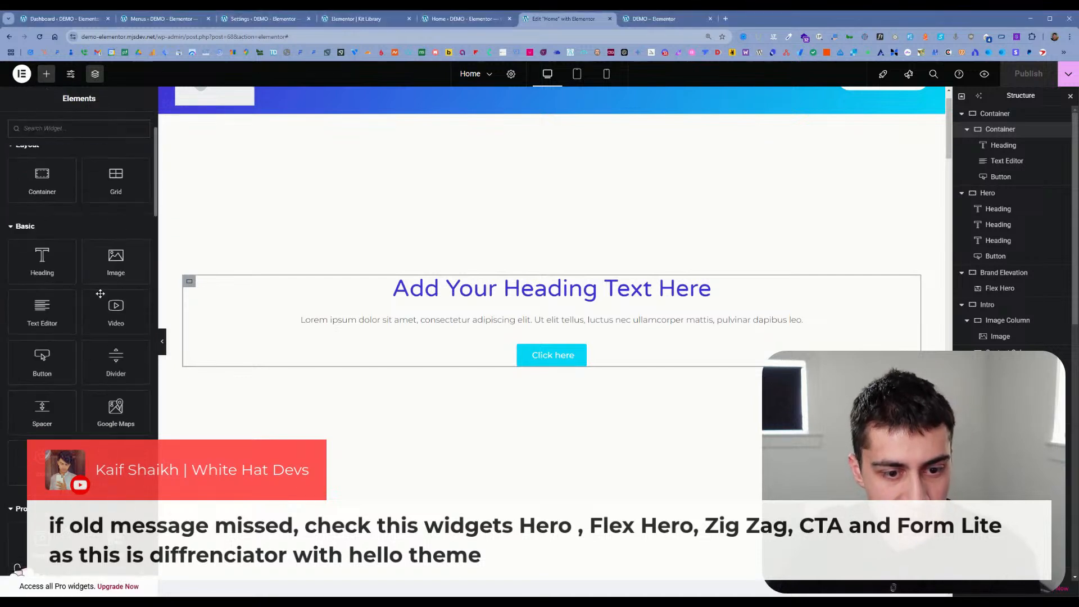
scroll(104, 298, "down", 15)
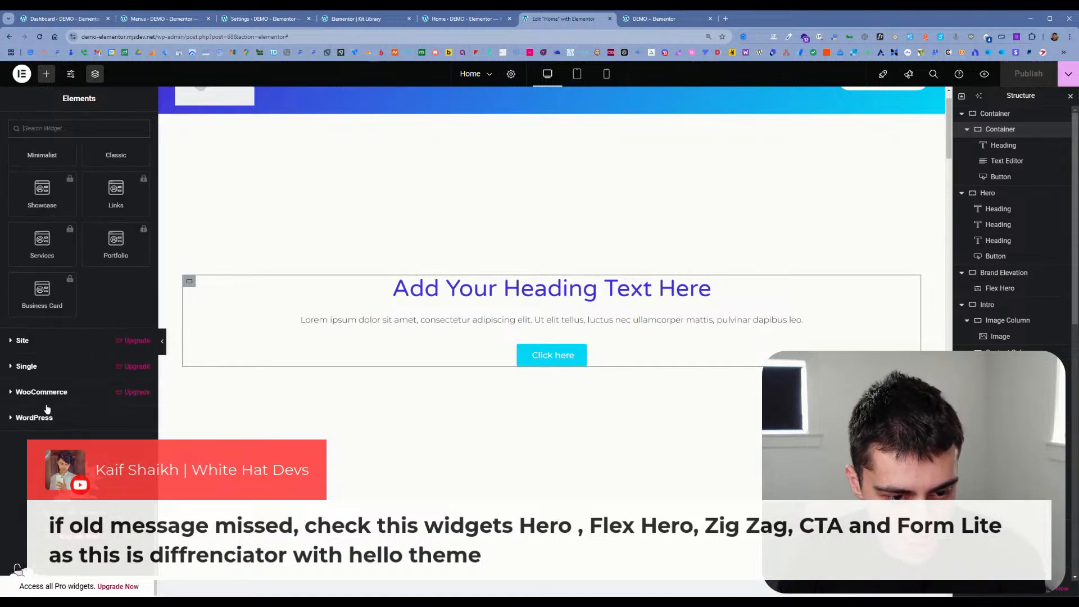
left_click(38, 343)
scroll(38, 349, "down", 3)
scroll(38, 350, "down", 5)
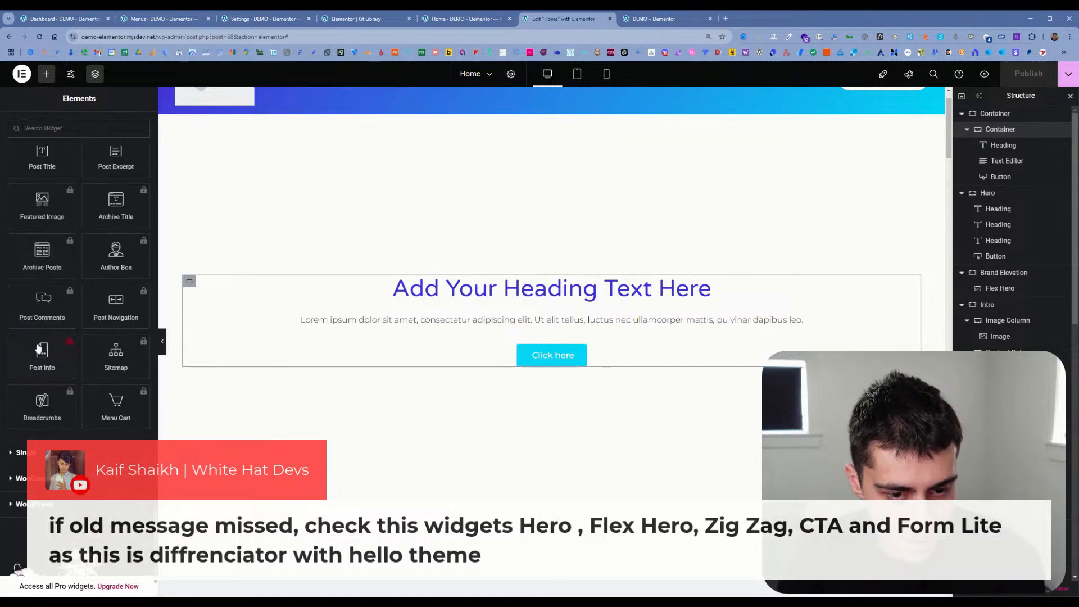
scroll(33, 412, "down", 2)
left_click(34, 392)
scroll(45, 404, "down", 5)
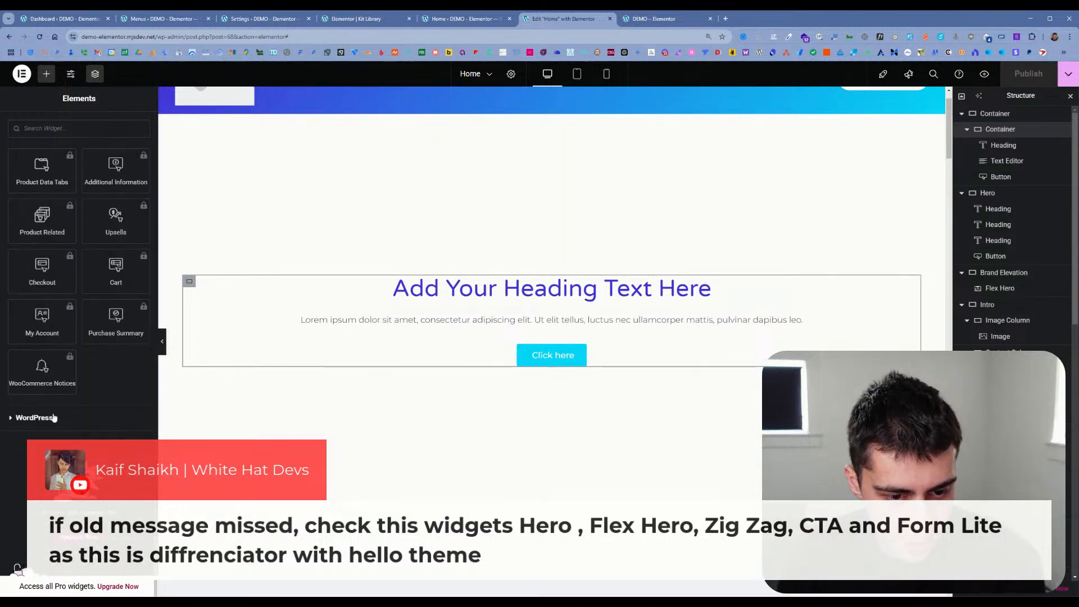
scroll(59, 413, "up", 15)
scroll(66, 402, "up", 10)
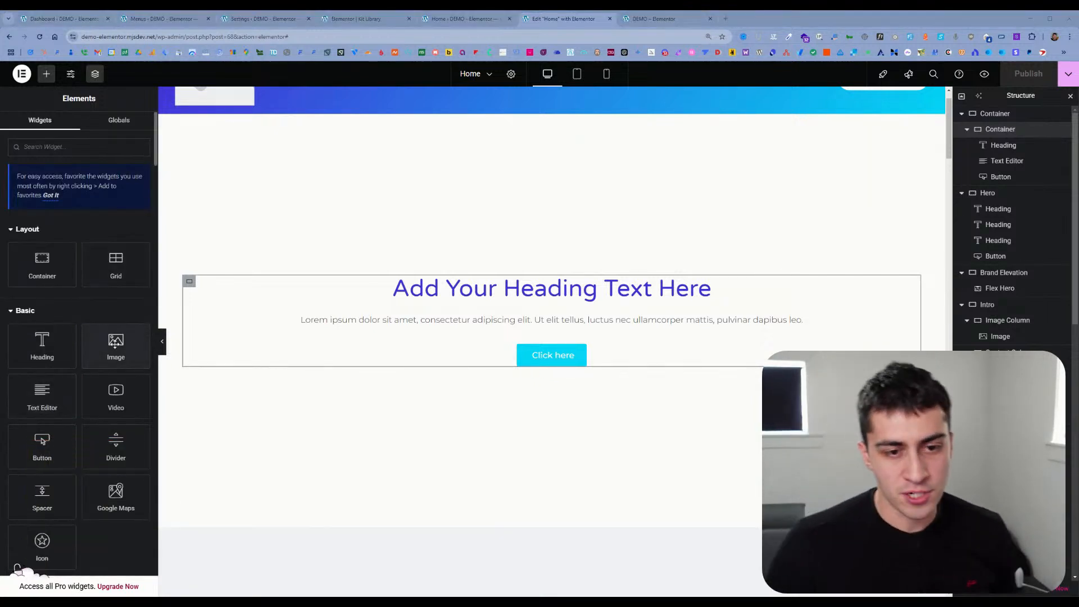
scroll(115, 312, "down", 3)
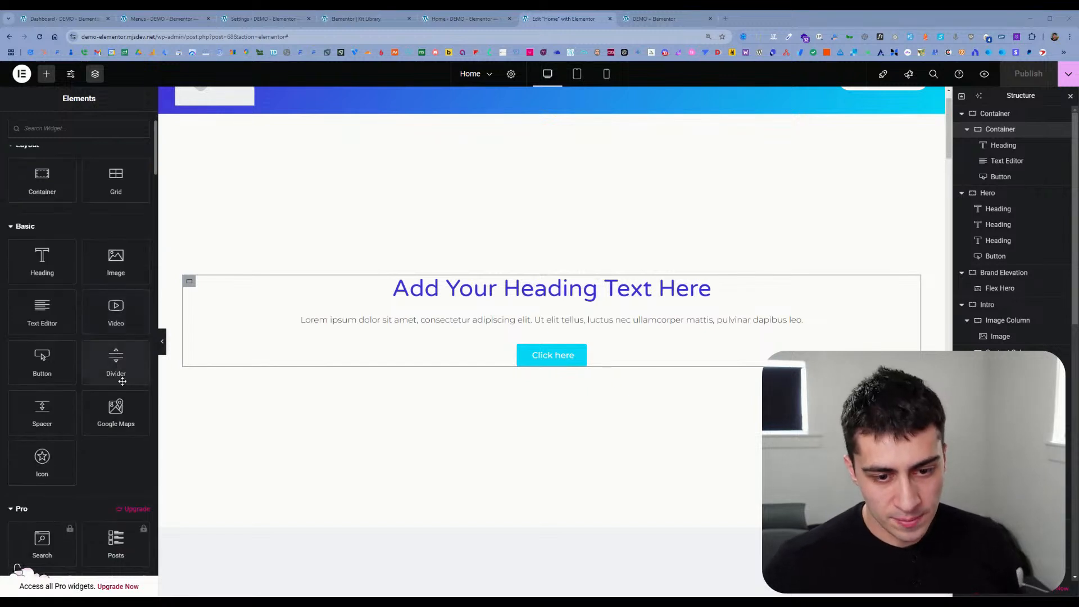
Step: Check the dynamic content option for the new heading's title and open its AI text generator
left_click(703, 288)
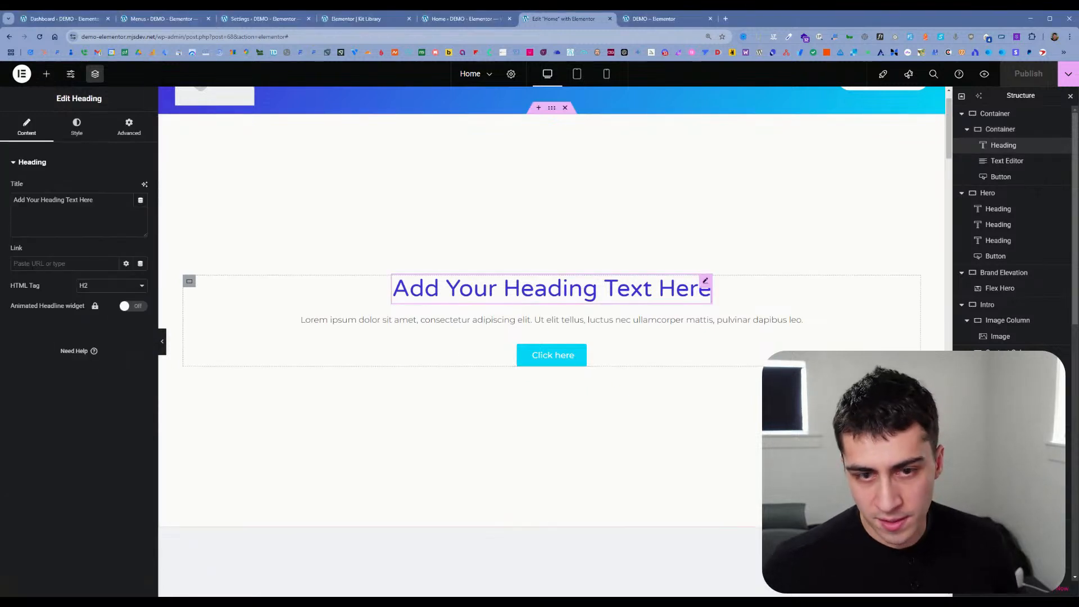
left_click(141, 200)
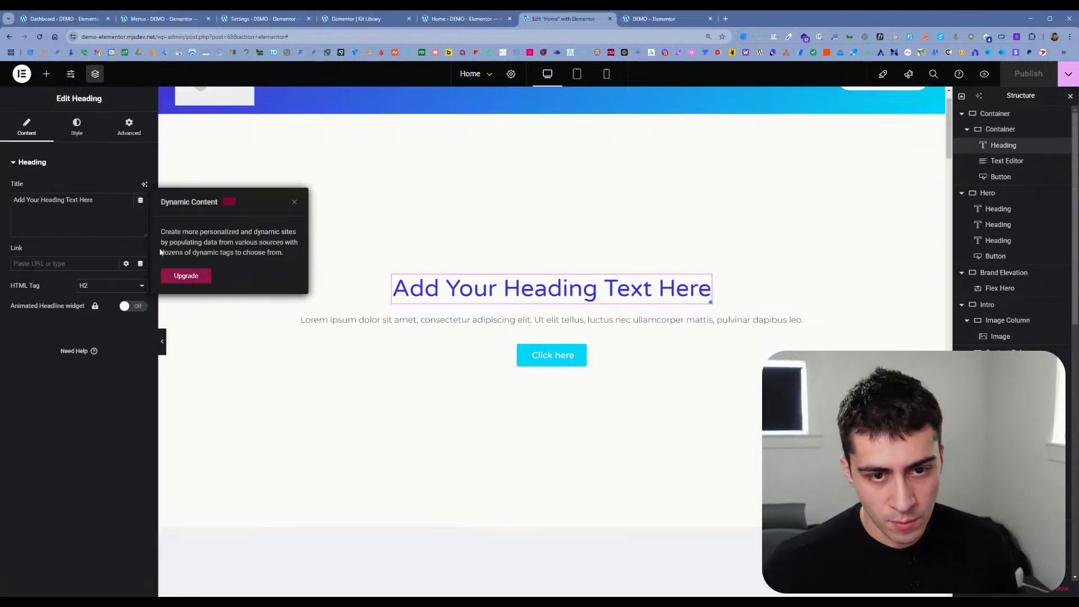
left_click(294, 202)
left_click(145, 185)
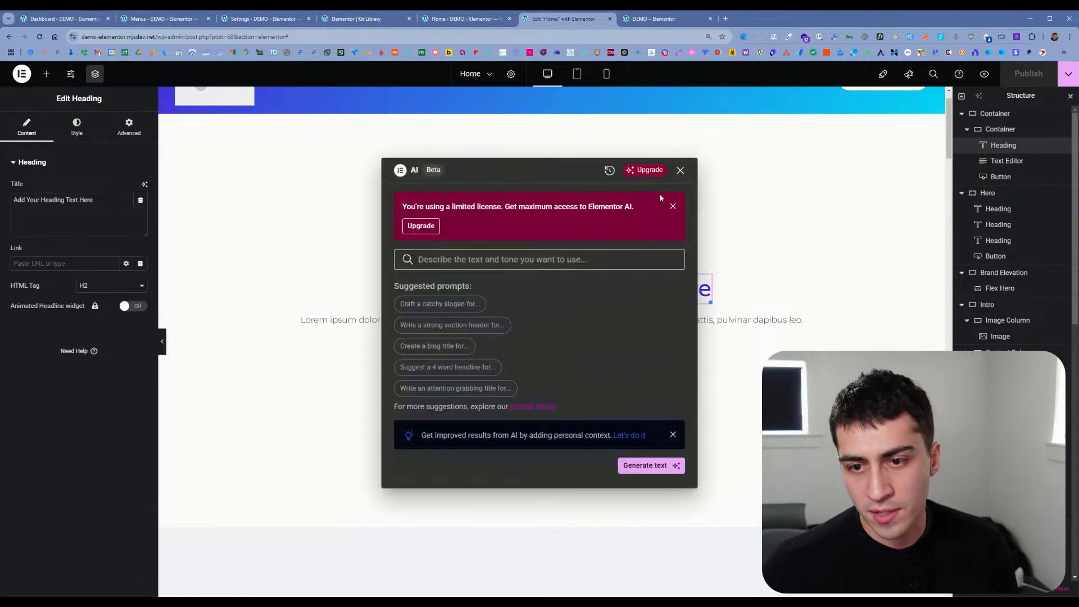
Step: Generate a title with AI from the four-word headline suggestion and apply "Captivating Content for Your Website" to the heading
left_click_drag(446, 207, 546, 212)
left_click(609, 212)
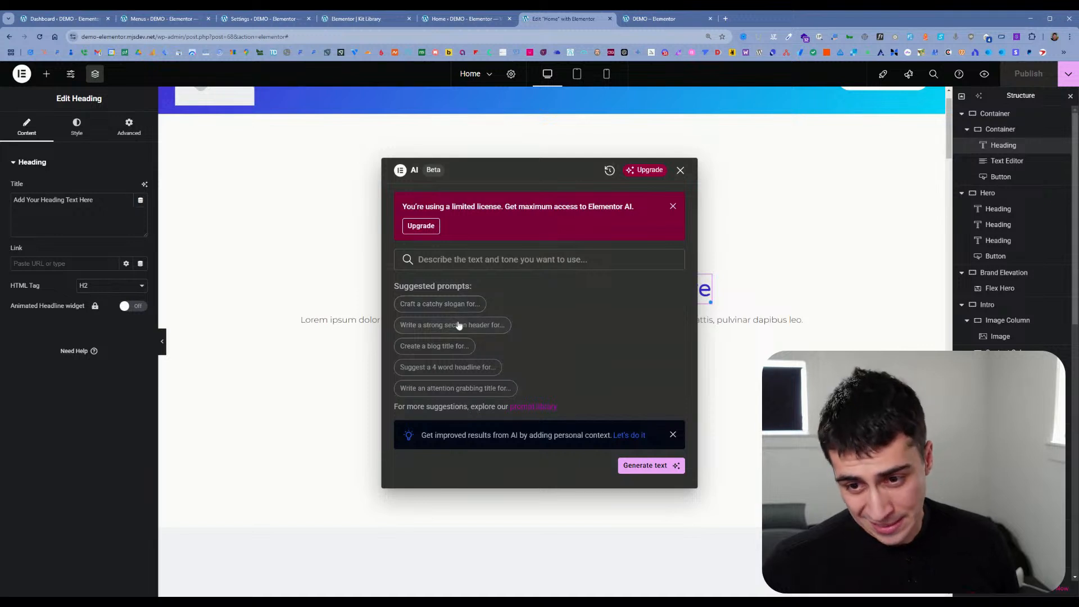
left_click(476, 367)
left_click(629, 330)
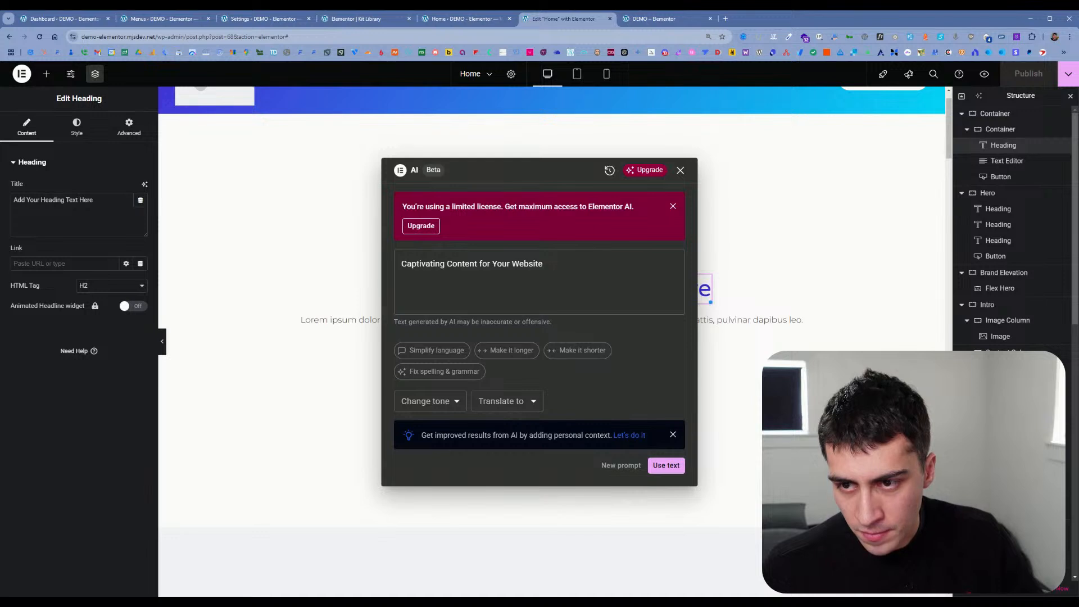
left_click_drag(519, 207, 587, 207)
left_click(589, 208)
mouse_move(644, 171)
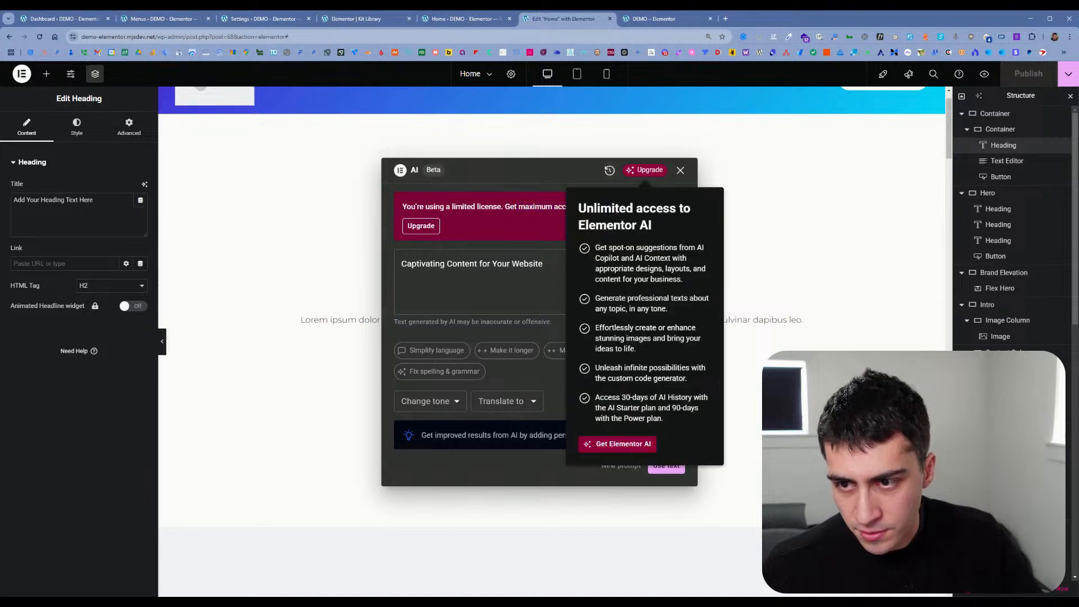
left_click(664, 465)
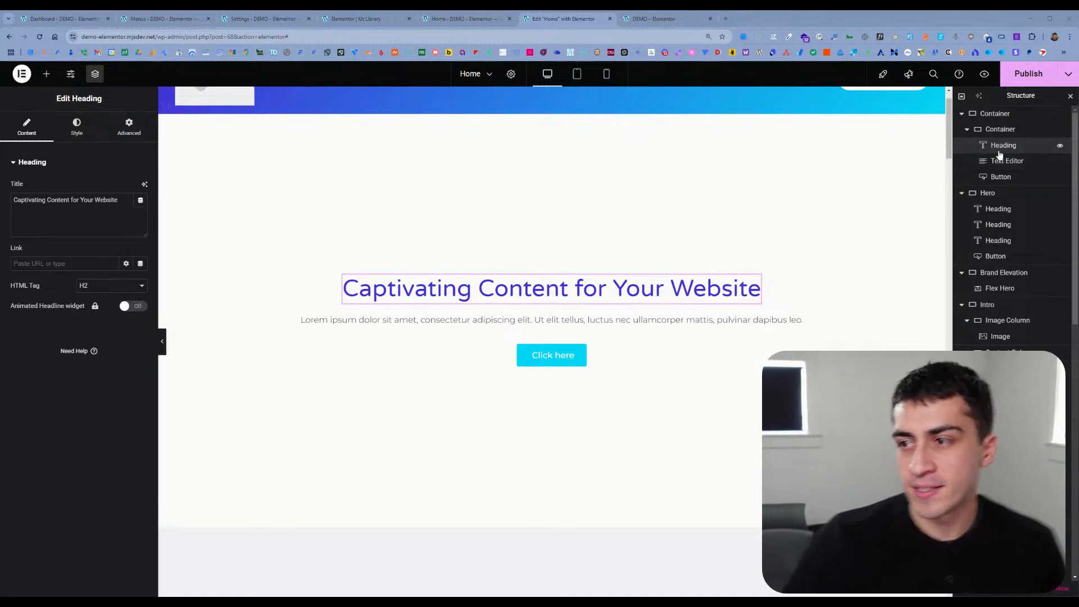
Step: Duplicate the outer container holding the heading, text and button, and expand the copy and its nested container in the page structure
left_click(998, 120)
right_click(1000, 120)
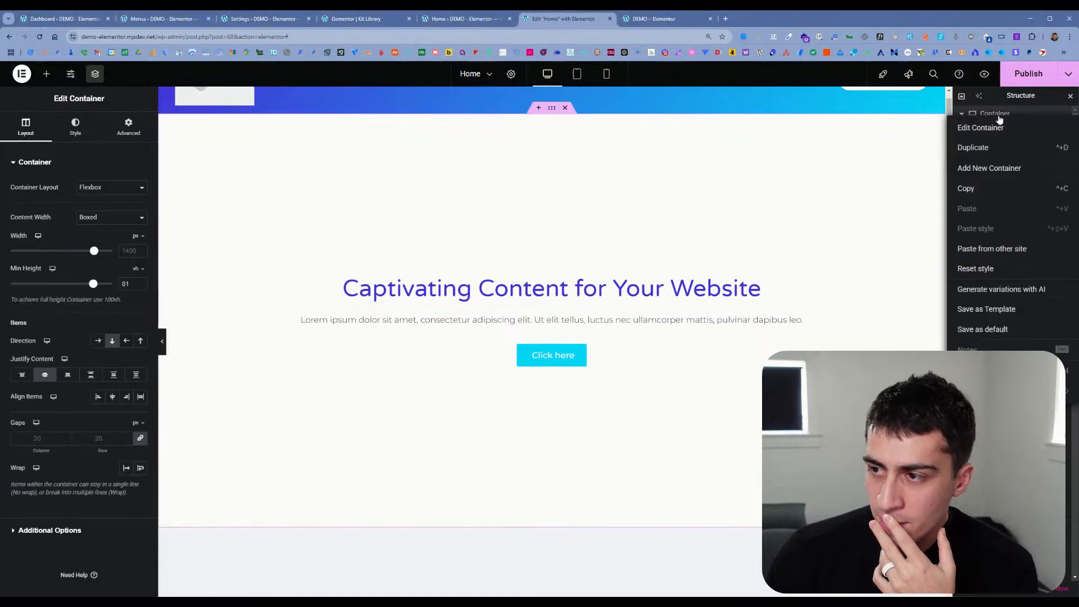
left_click(999, 168)
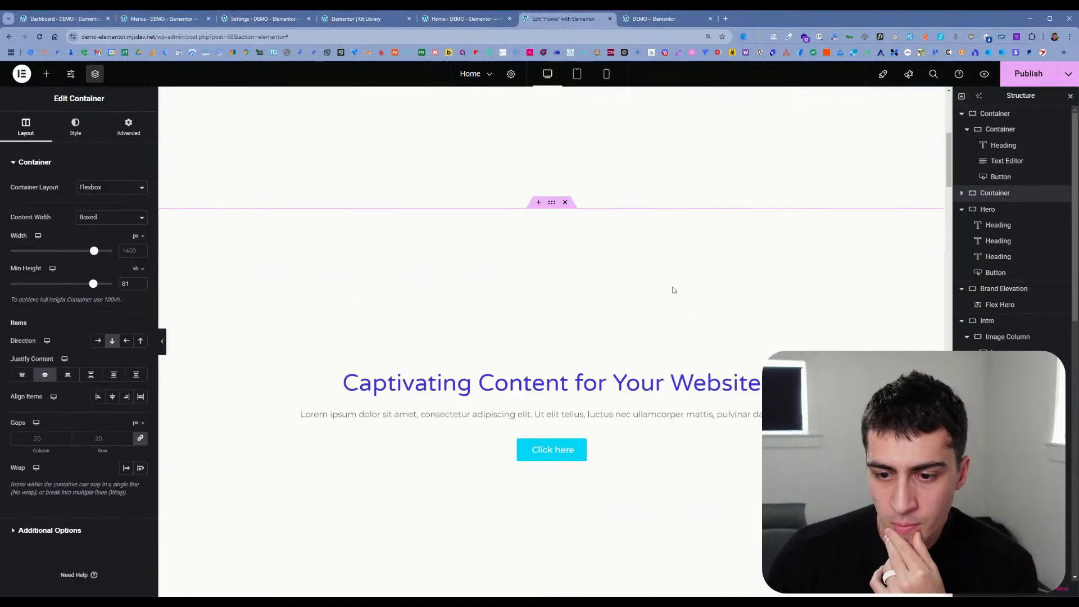
scroll(677, 290, "down", 3)
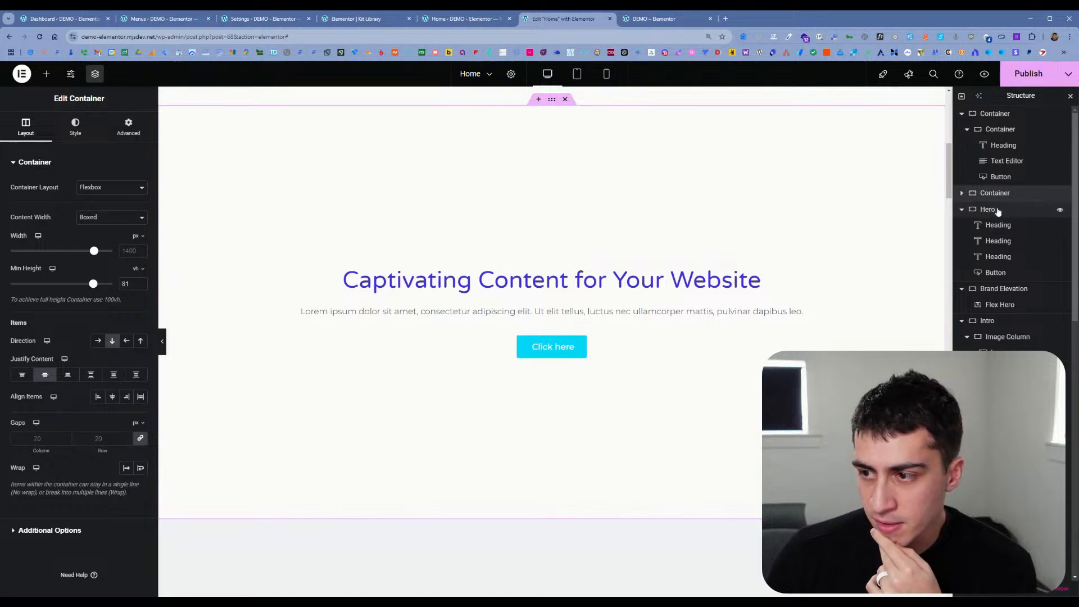
left_click(962, 193)
left_click(967, 209)
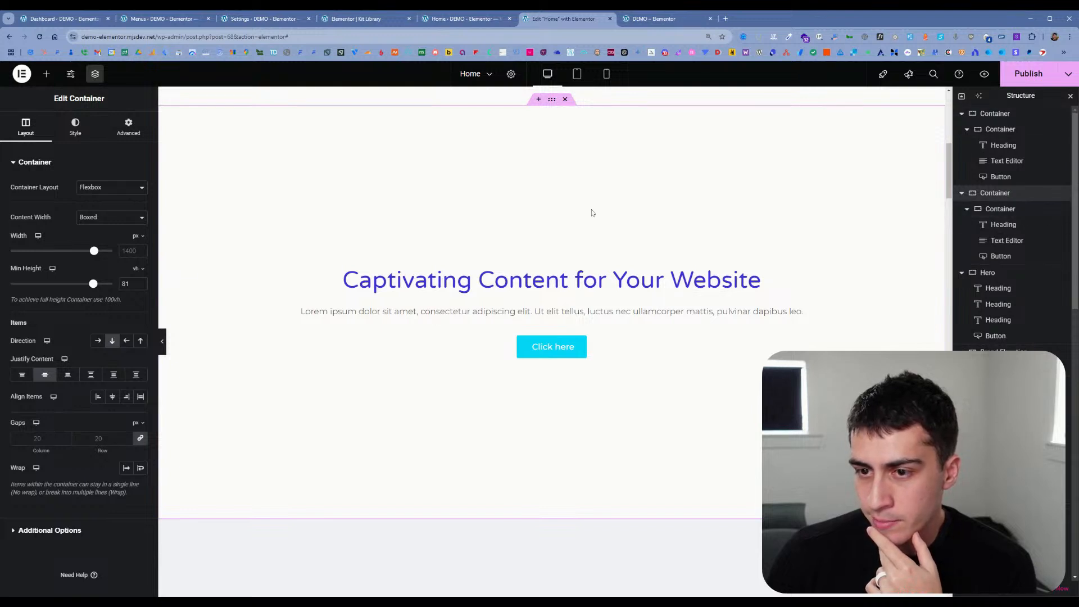
Step: Add a grid container with a two-column, one-row structure above the first section, directly below the site header
scroll(593, 252, "up", 1)
scroll(566, 147, "down", 2)
scroll(545, 222, "up", 3)
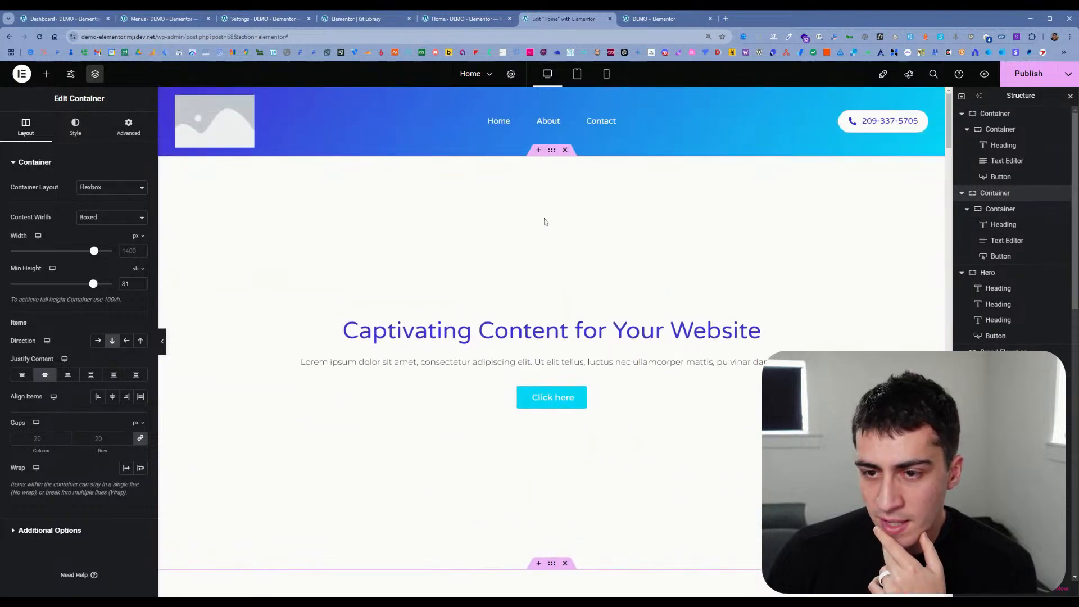
left_click(539, 151)
left_click(525, 202)
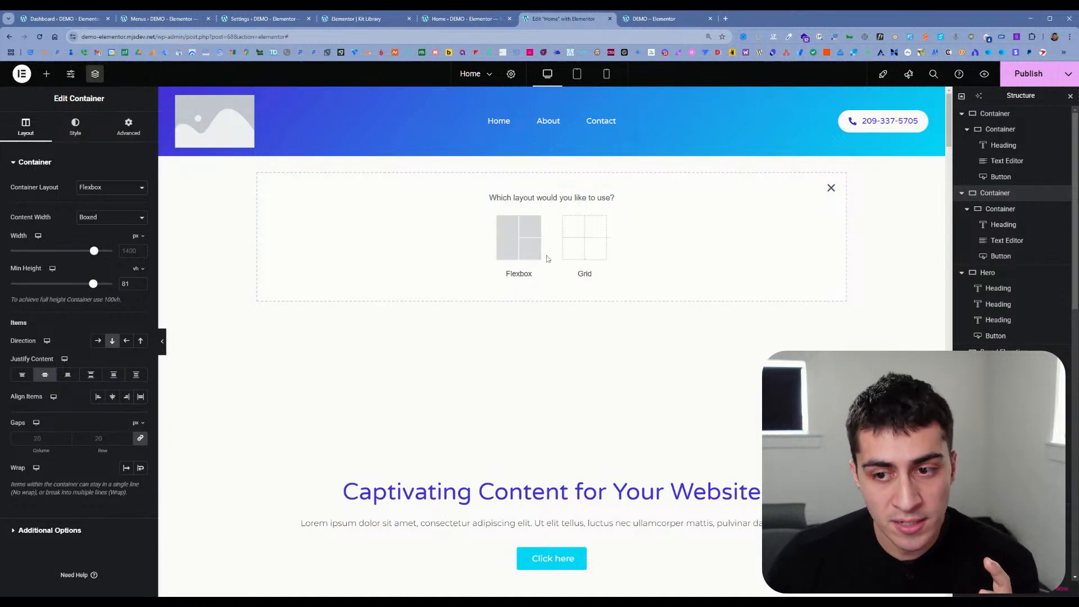
left_click(585, 255)
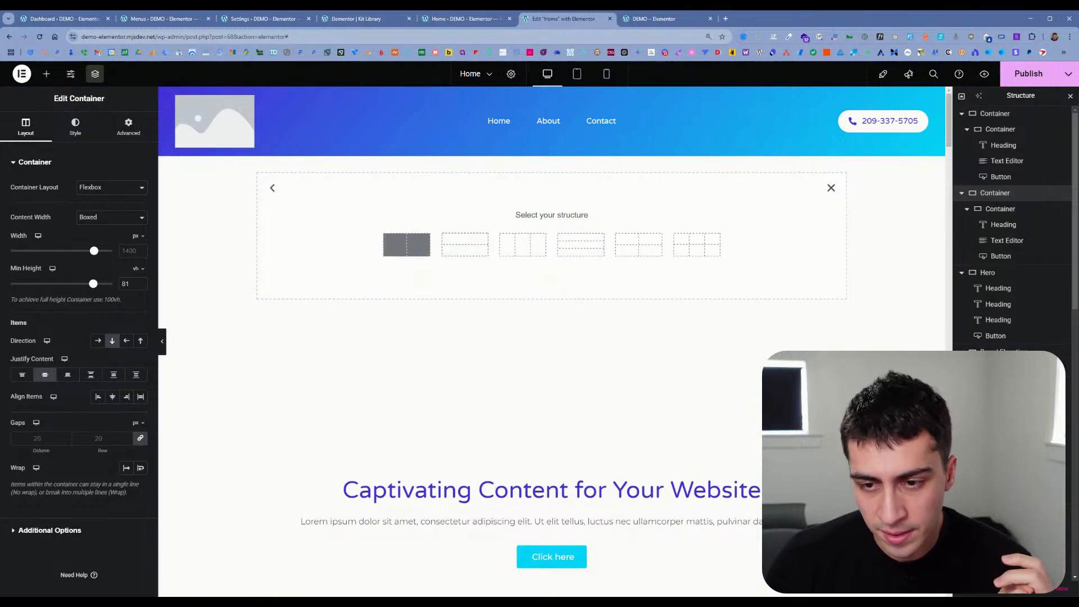
left_click(419, 247)
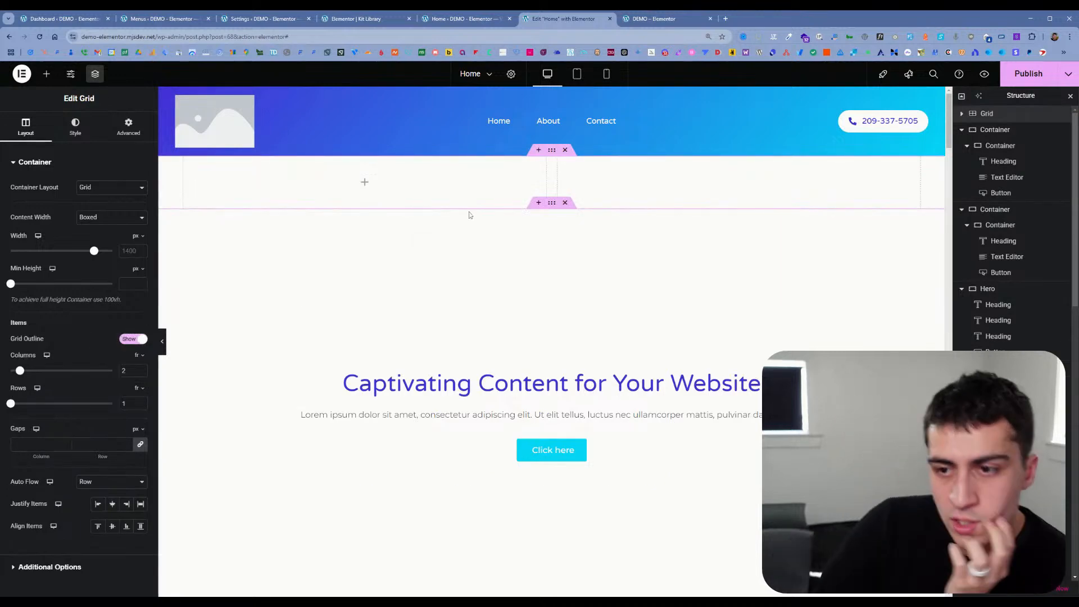
Step: Examine the container of the "Your digital presence is about take off" section and the content settings of its Flex Hero widget
scroll(494, 255, "down", 10)
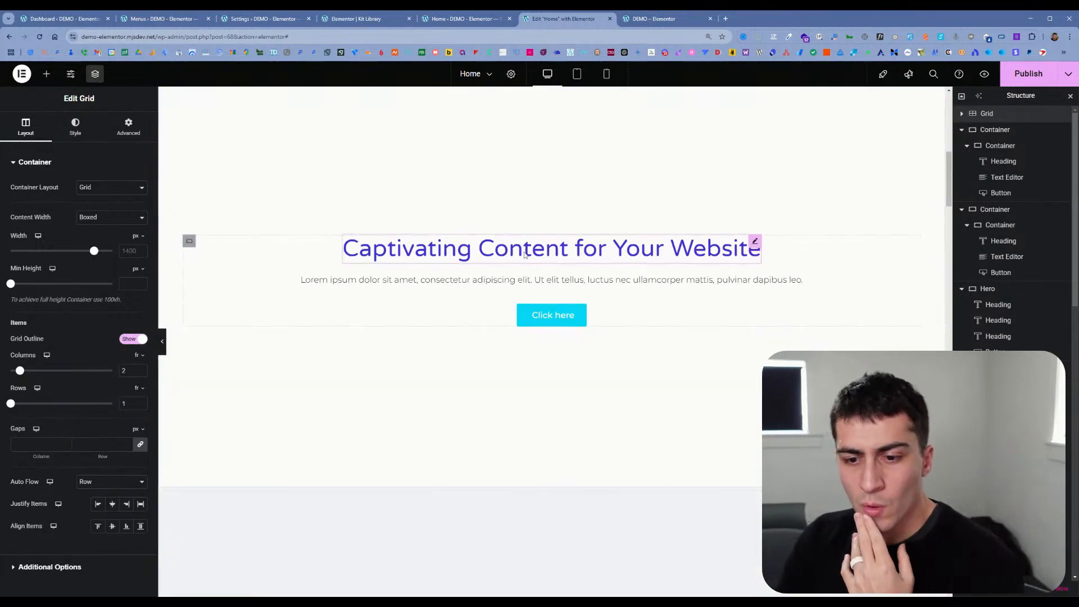
scroll(524, 254, "down", 15)
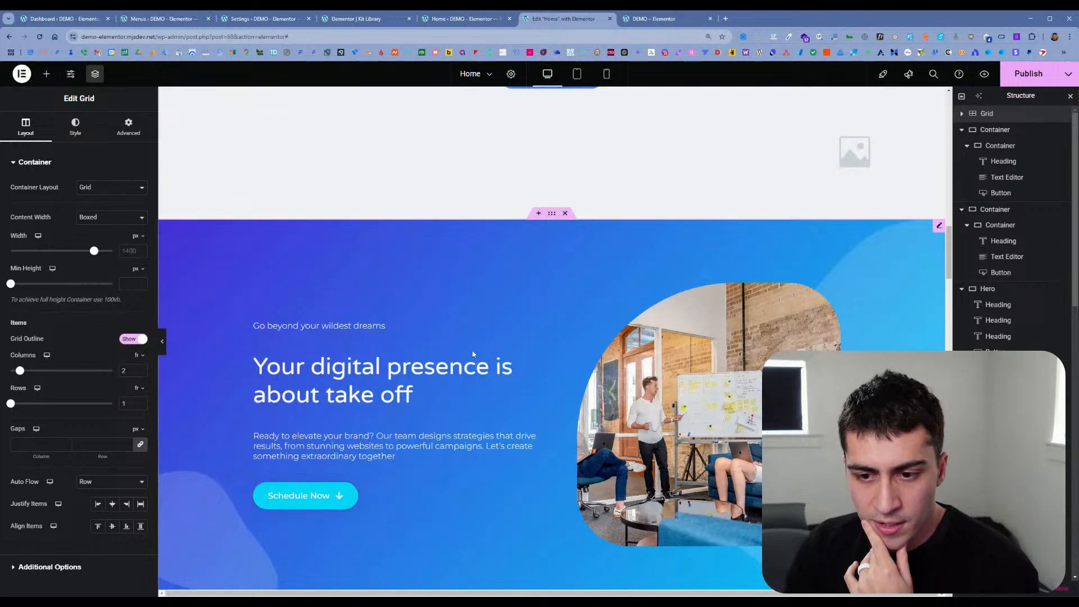
left_click(516, 339)
left_click(551, 213)
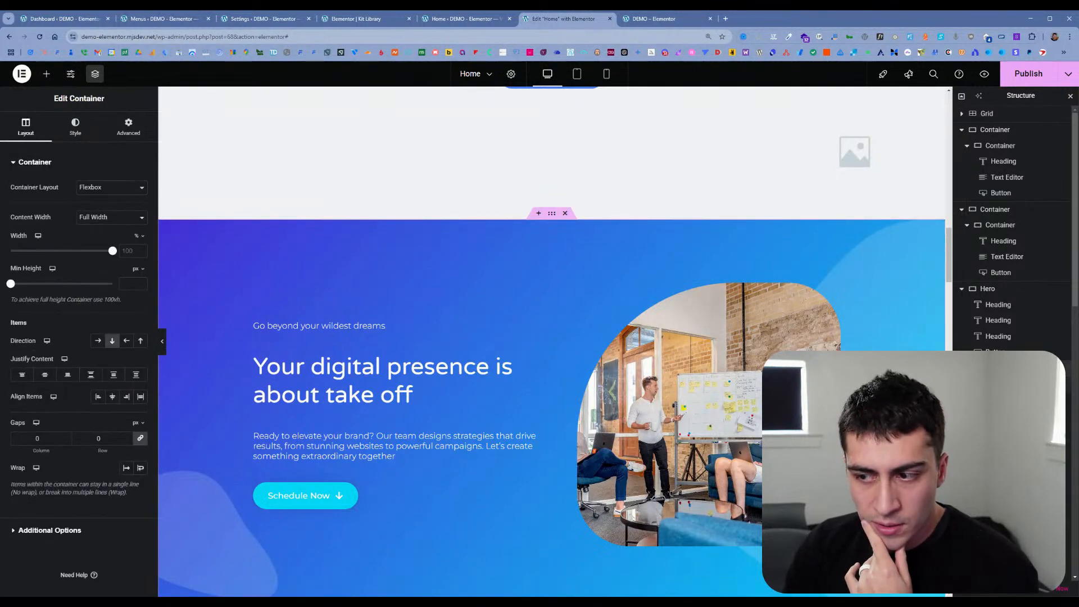
left_click(474, 328)
scroll(465, 327, "down", 2)
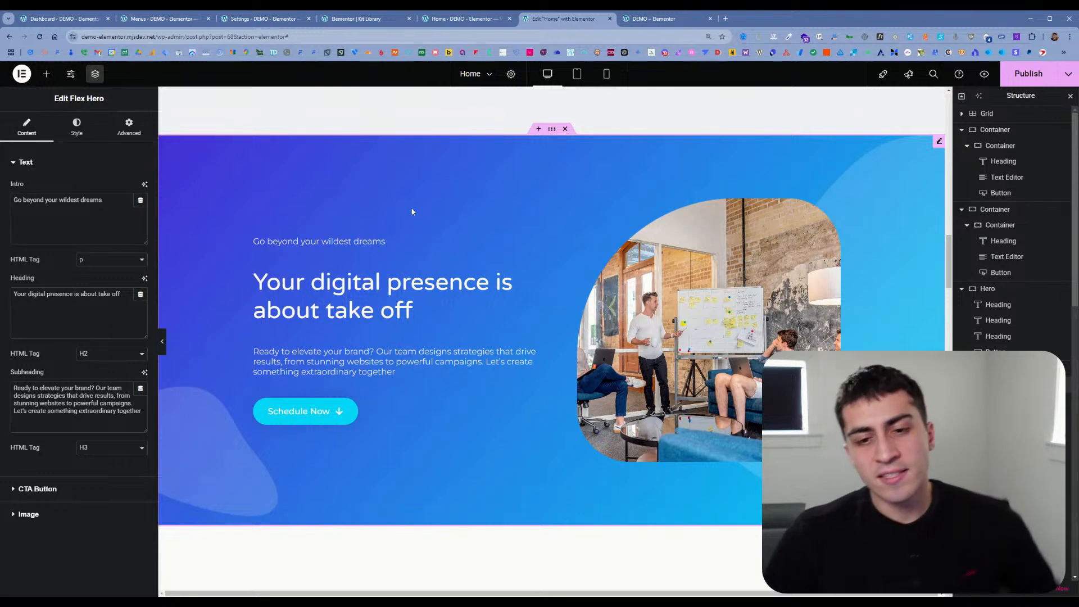
left_click(996, 368)
left_click(999, 384)
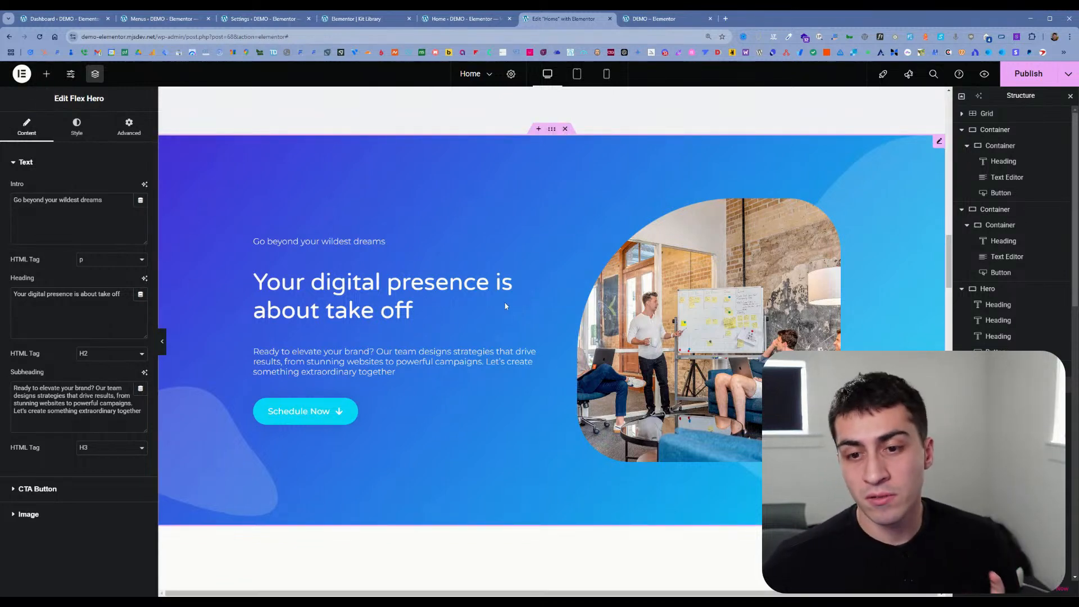
Step: Publish the changes made to the Home page
scroll(519, 281, "up", 2)
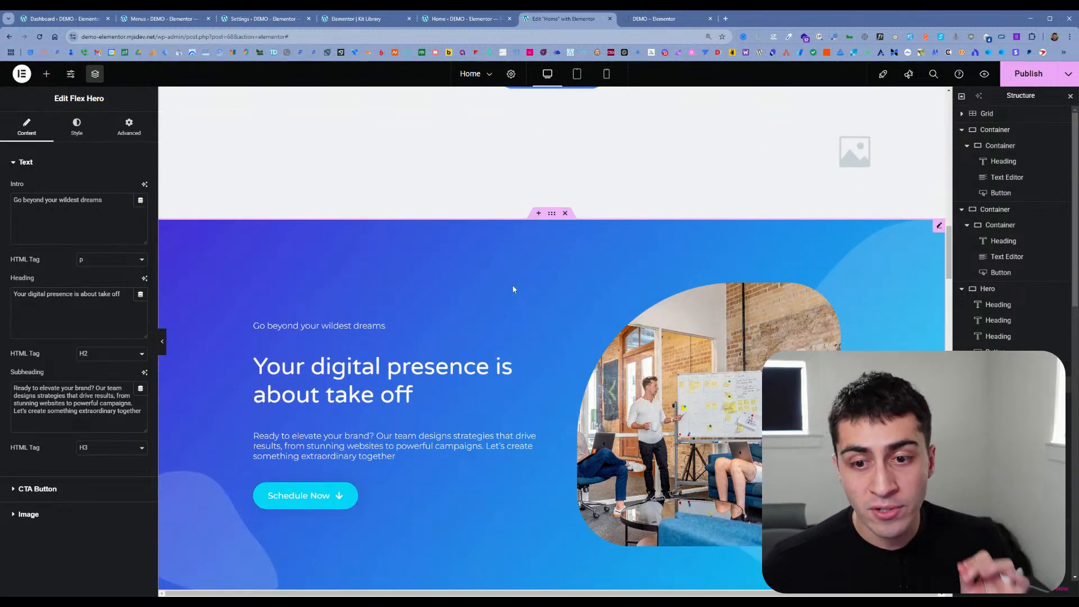
left_click(1037, 76)
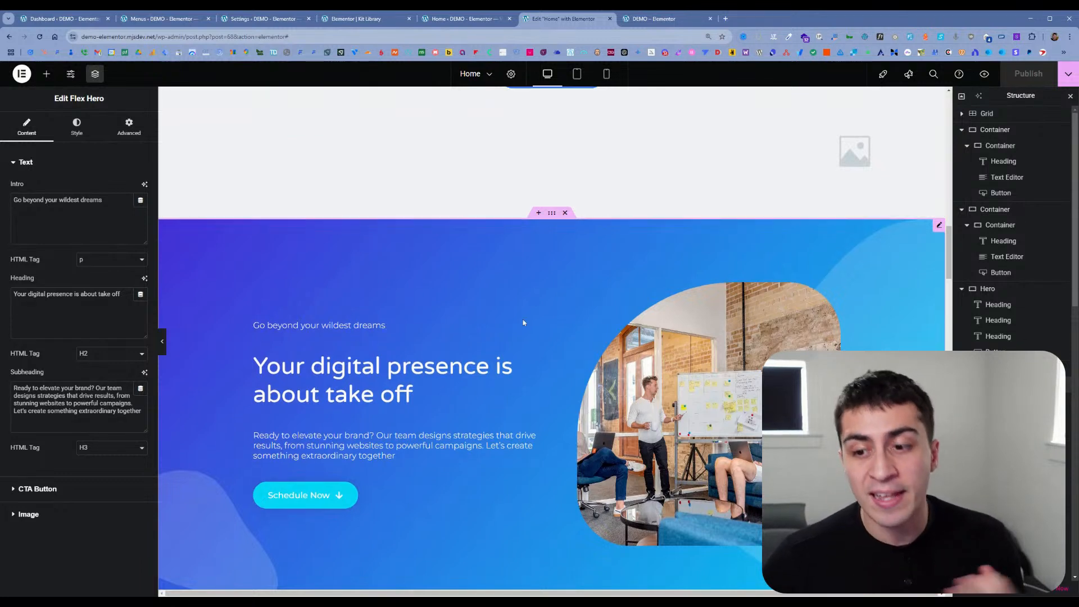
Step: Append "ccvbcvb" to the Flex Hero's intro text and "xcvxcv" to its heading text
scroll(530, 317, "down", 2)
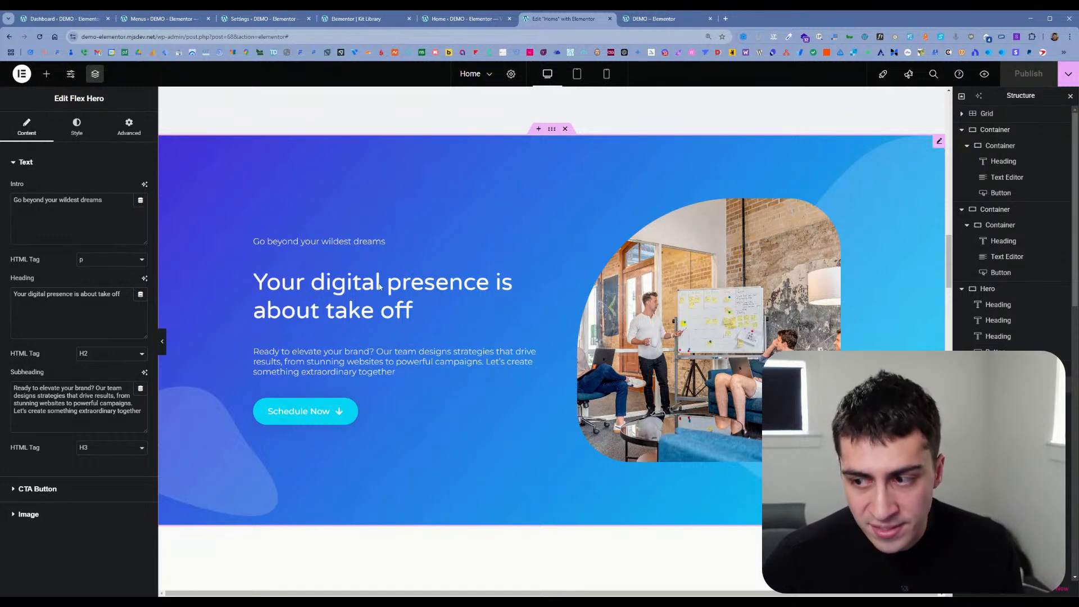
type("ccvbcvb")
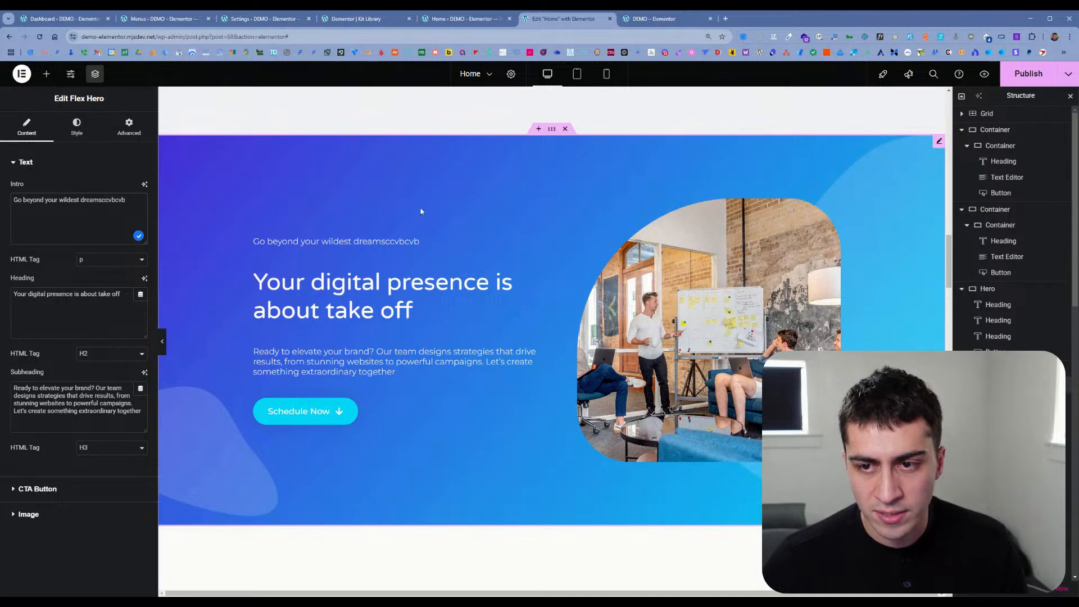
left_click(96, 294)
type("xcvxcv")
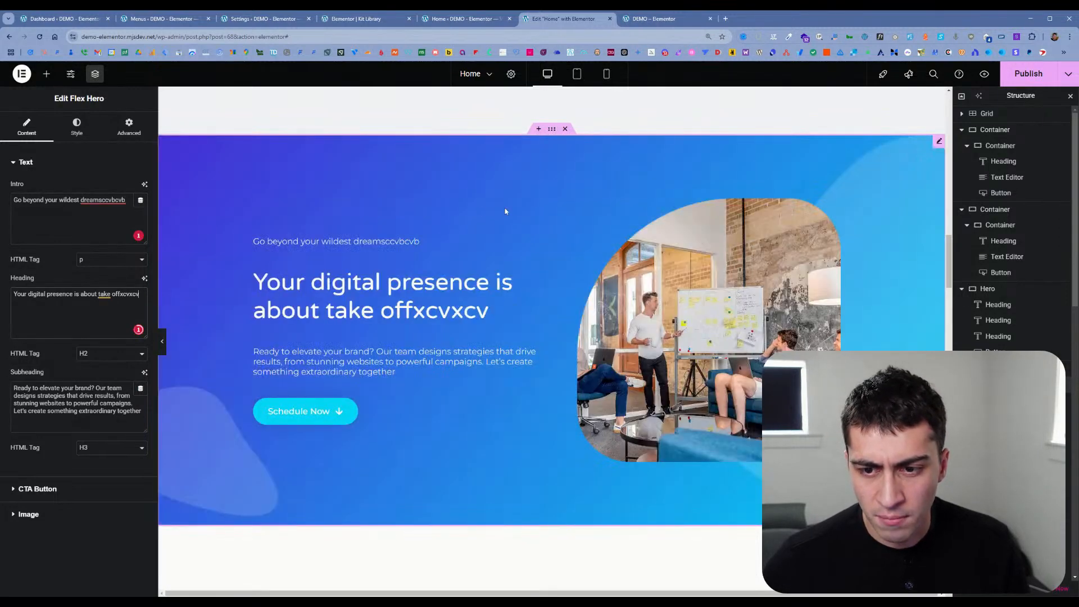
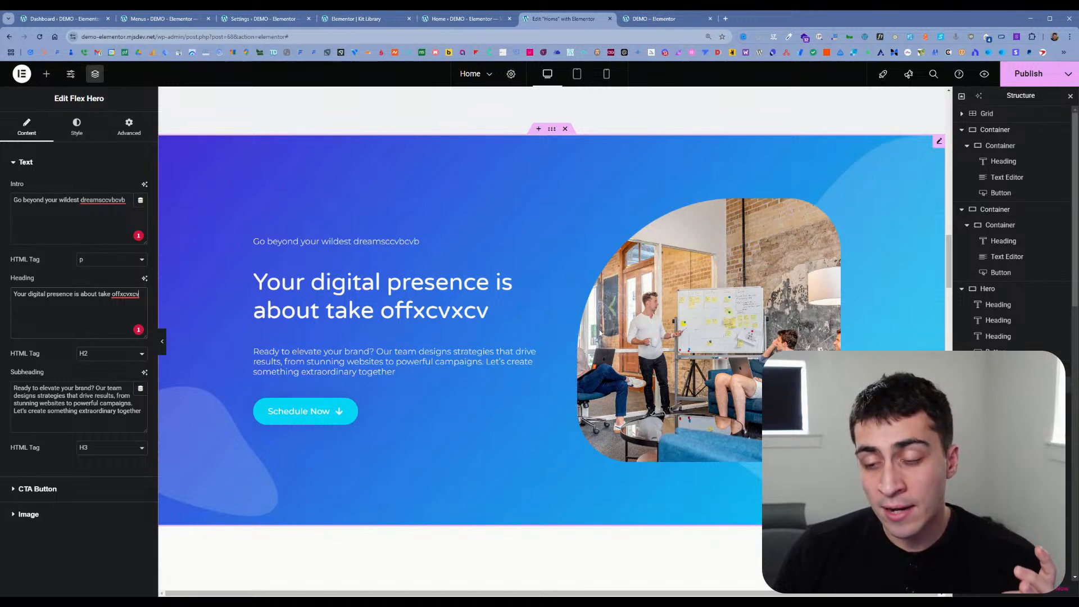
Step: Search the widget library for "fle" and add a Flex Hero widget below the existing Flex Hero section
left_click(50, 77)
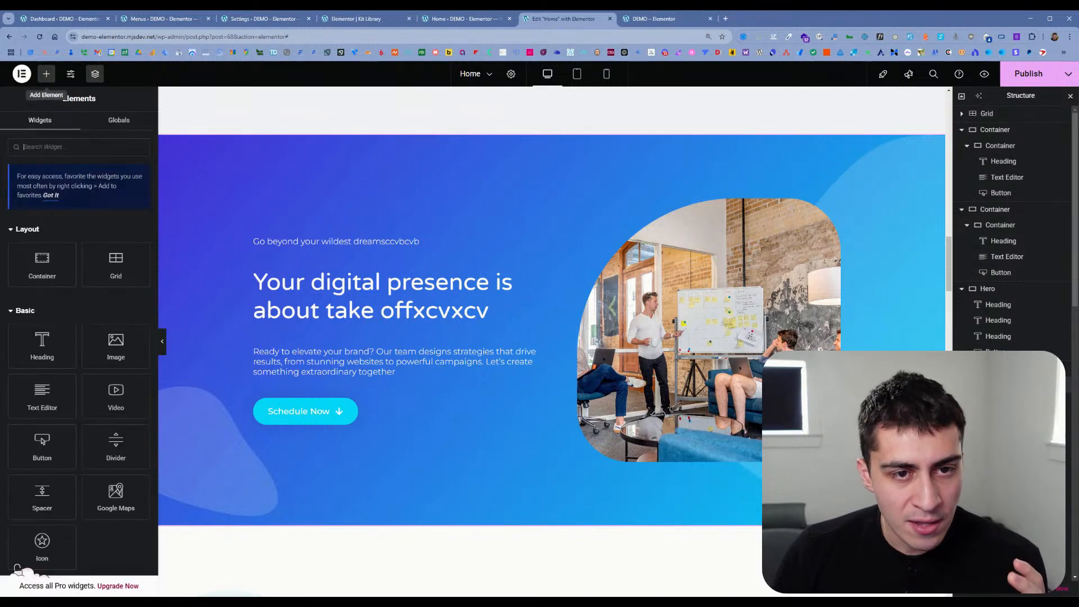
scroll(117, 212, "down", 2)
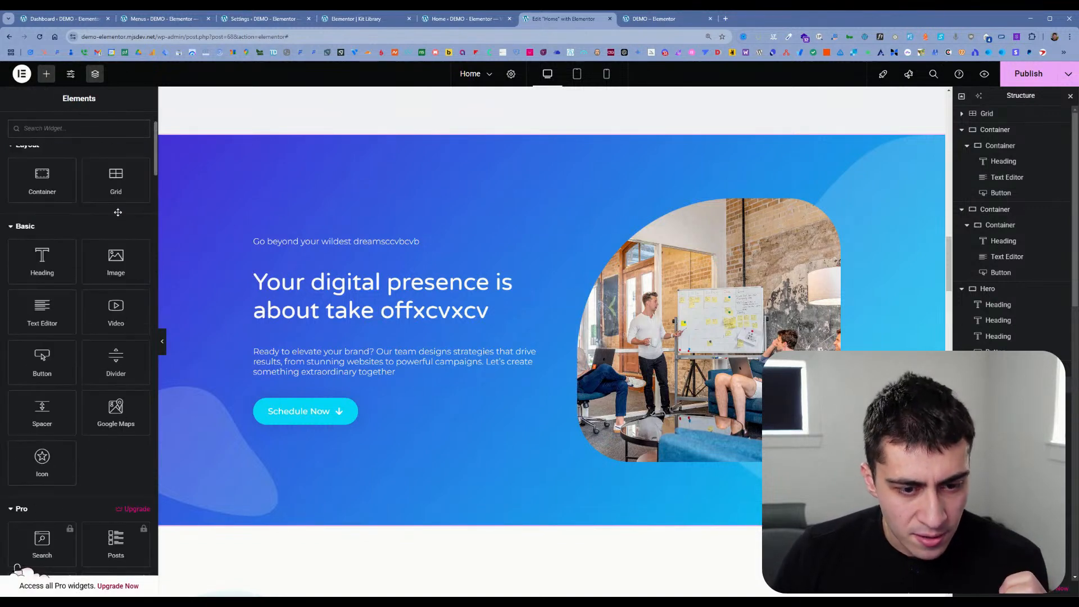
scroll(119, 210, "up", 2)
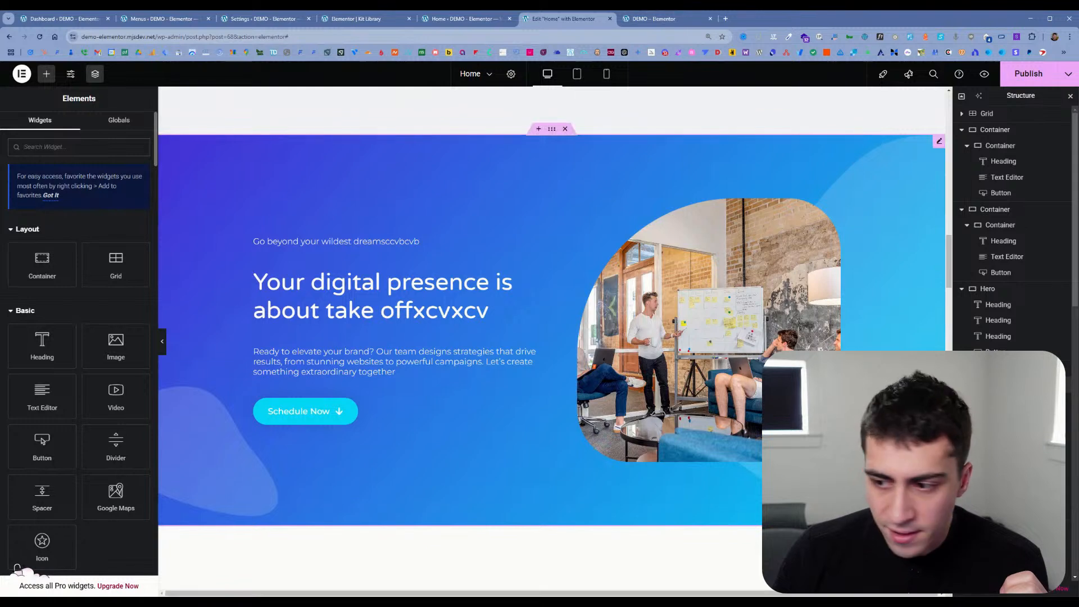
left_click(1004, 384)
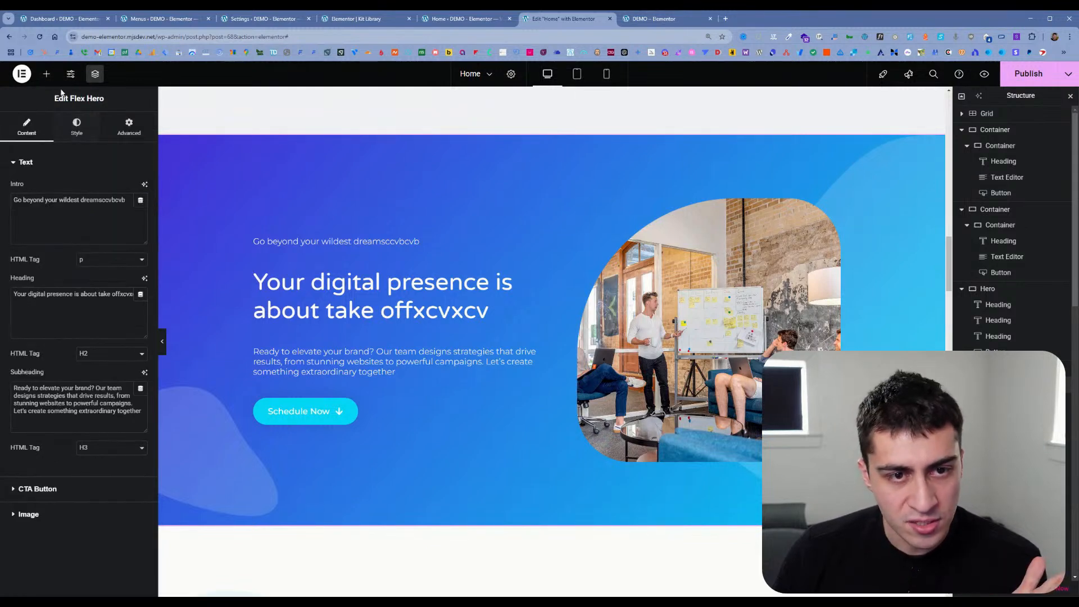
left_click(47, 73)
scroll(83, 285, "down", 5)
scroll(83, 286, "up", 5)
type("fle")
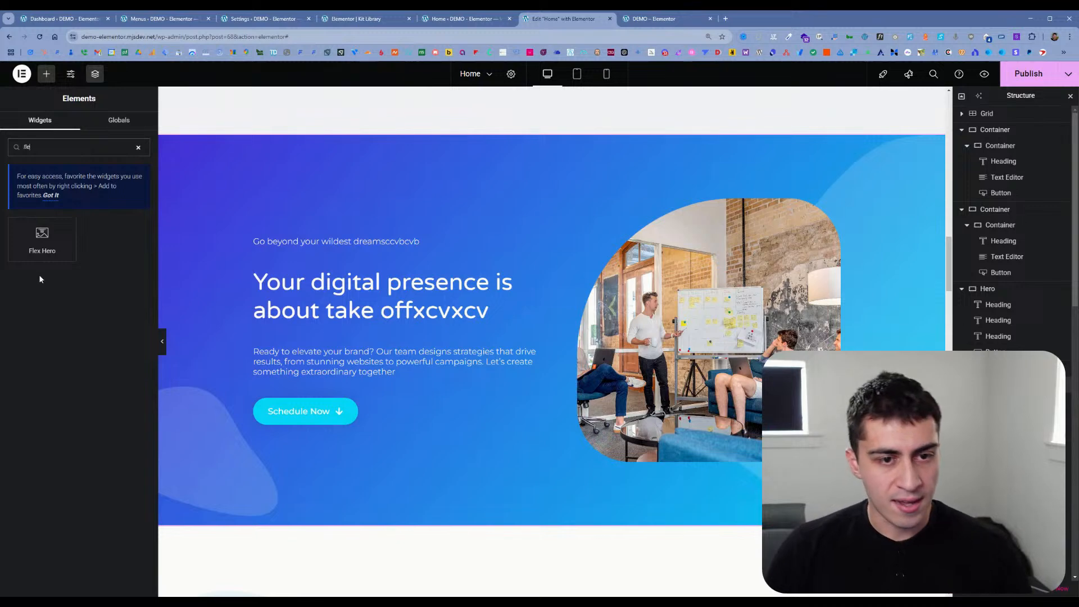
left_click(41, 242)
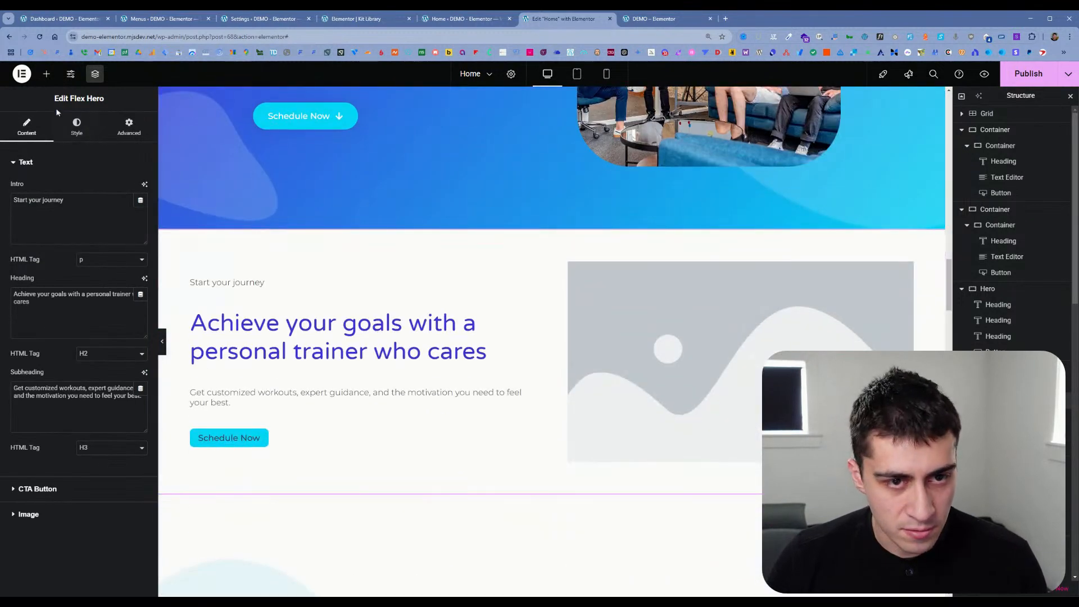
Step: Browse the widget library and examine the widgets in the Hello+ category
left_click(47, 73)
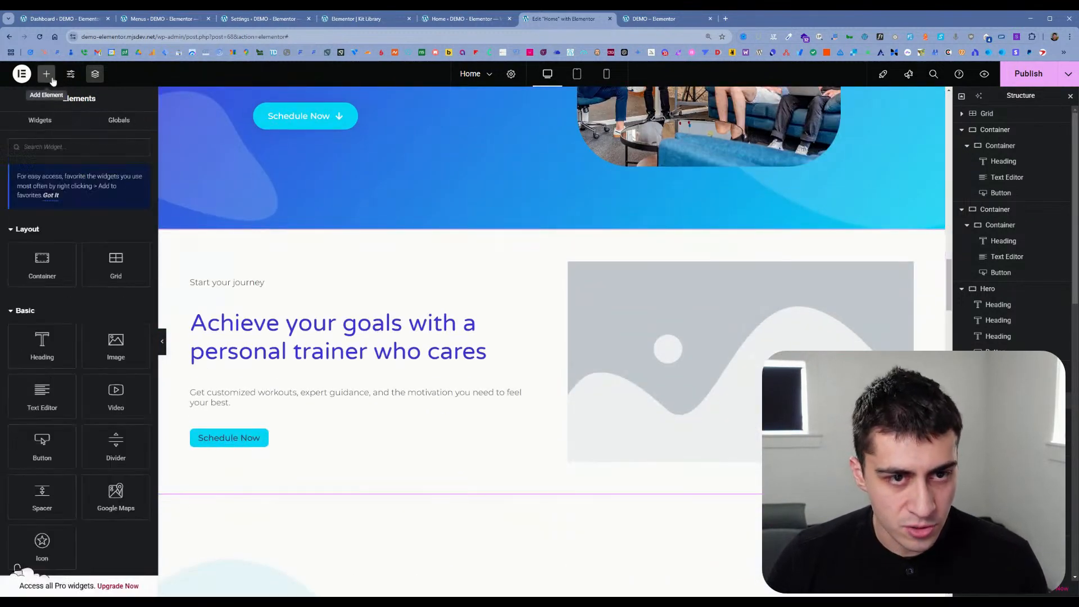
scroll(106, 334, "down", 3)
scroll(84, 293, "up", 3)
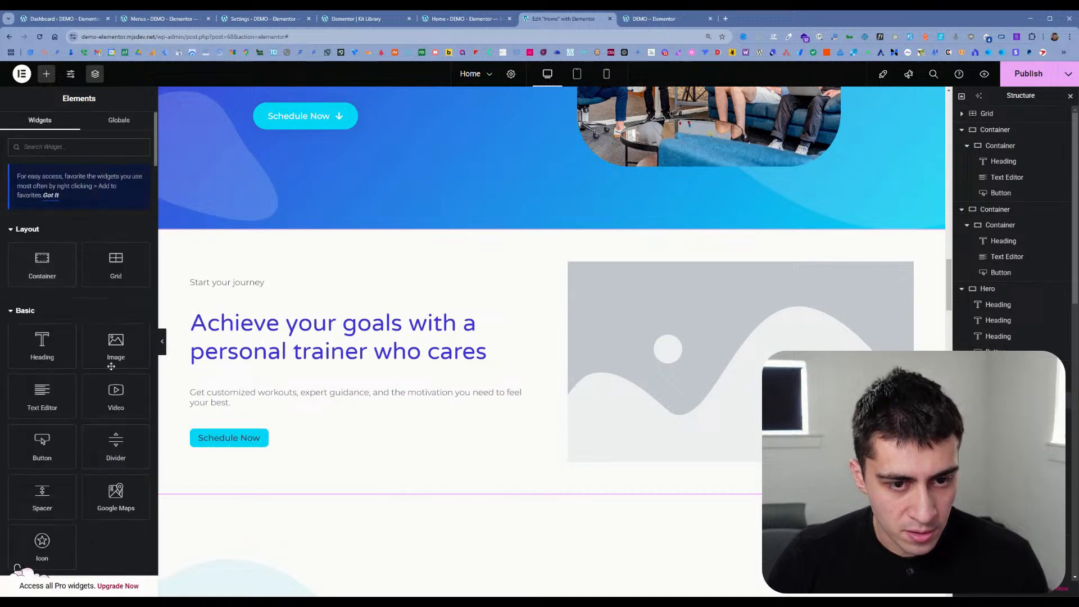
scroll(71, 254, "down", 3)
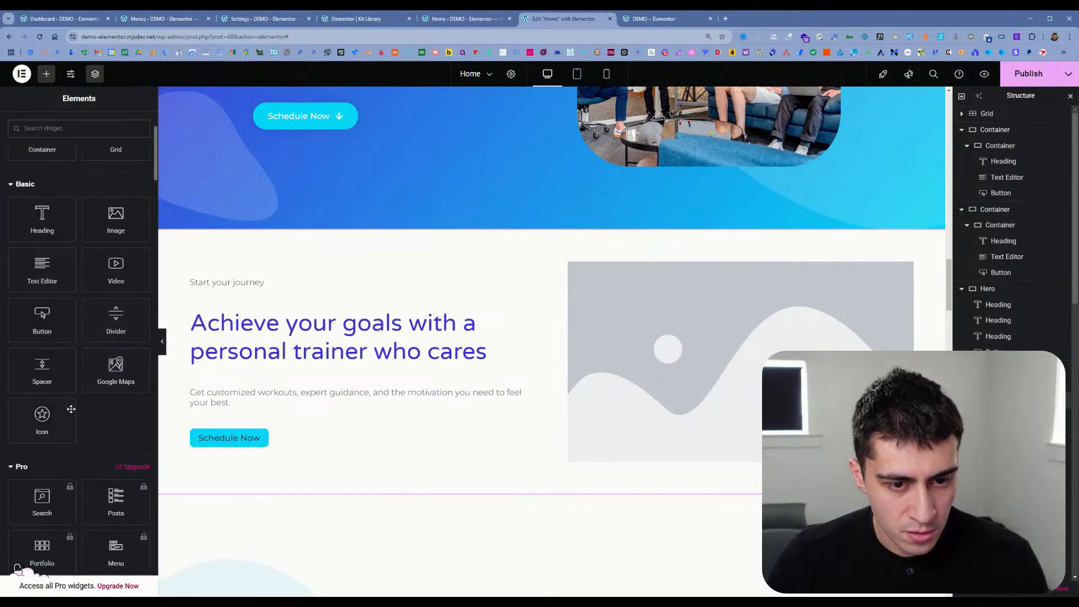
scroll(72, 405, "down", 10)
scroll(88, 388, "down", 8)
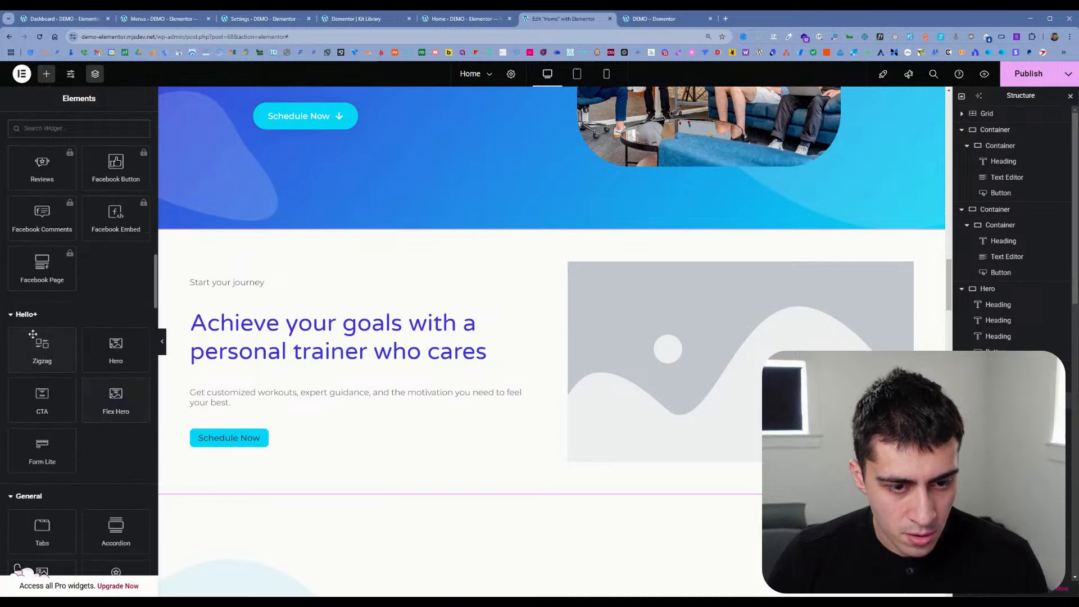
scroll(47, 341, "down", 2)
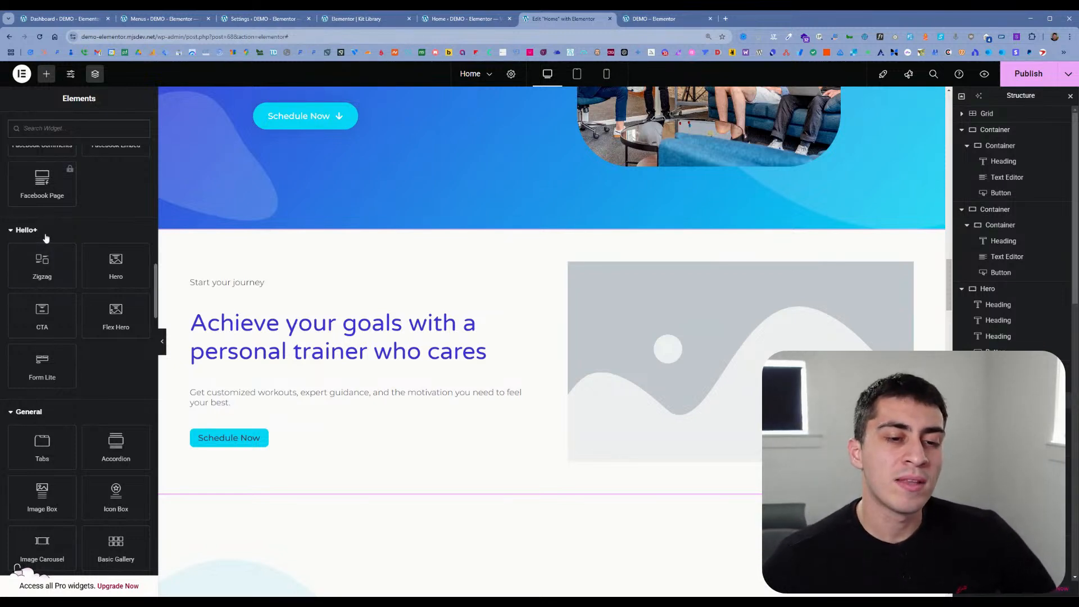
Step: Go to the site's installed plugins and deactivate the Hello Plus plugin
key("ctrl+shift+Tab")
key("ctrl+shift+Tab")
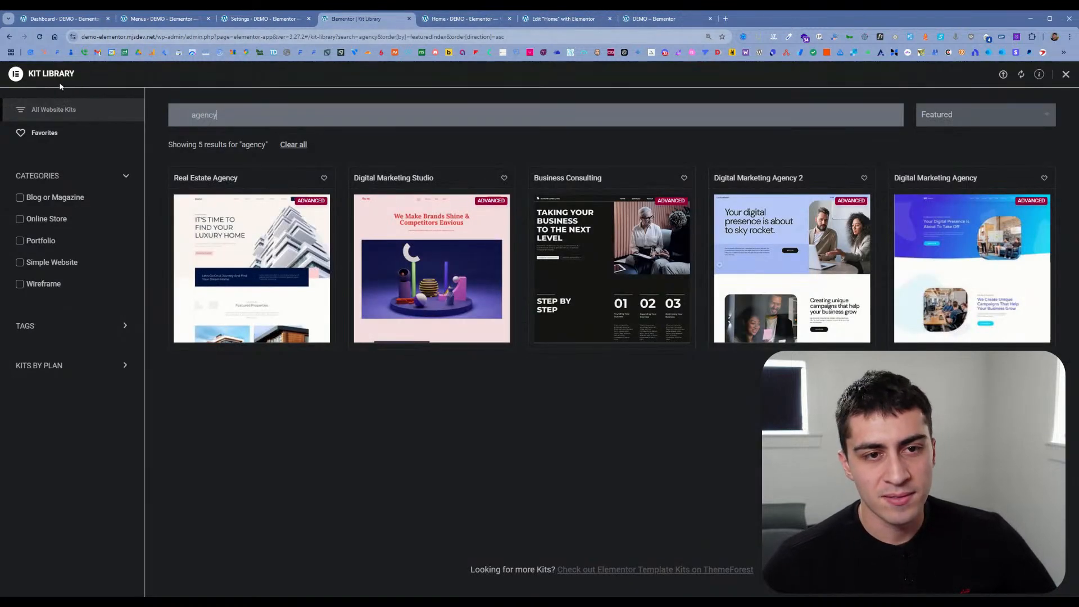
left_click(51, 80)
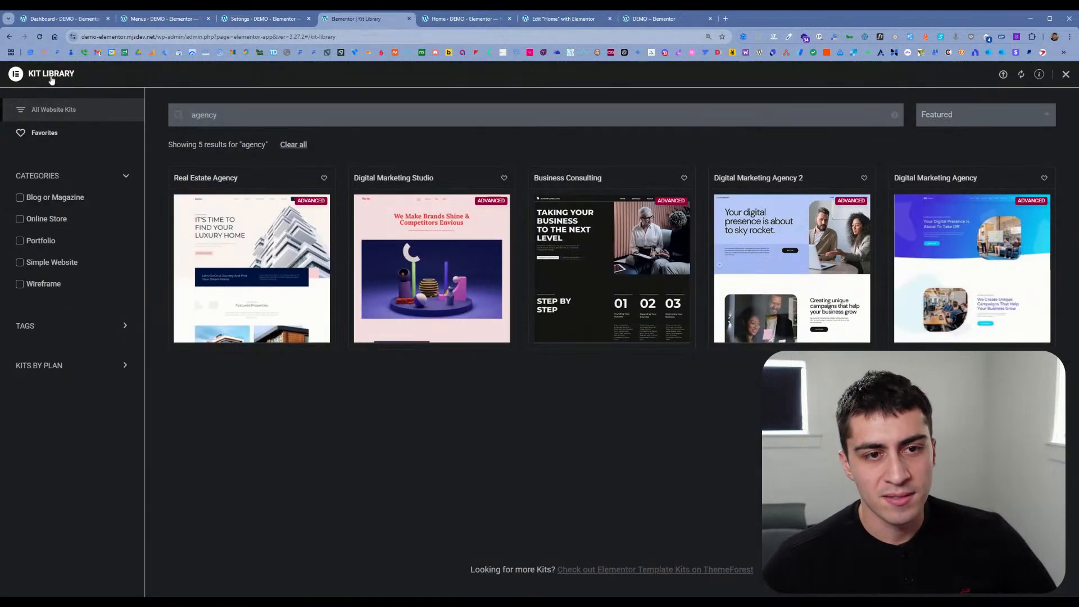
left_click(262, 21)
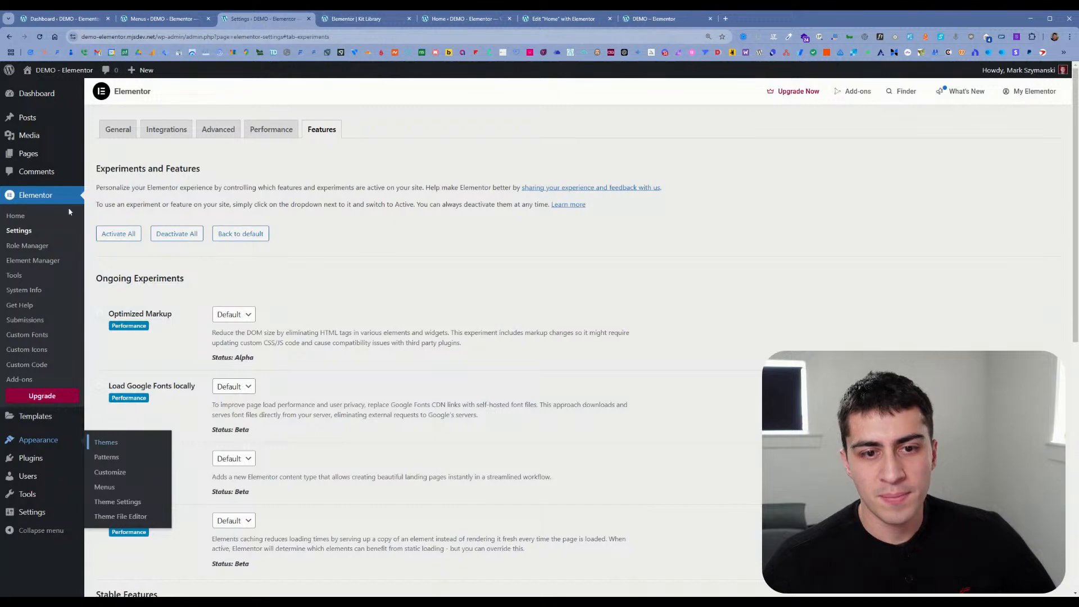
left_click(39, 457)
left_click(143, 239)
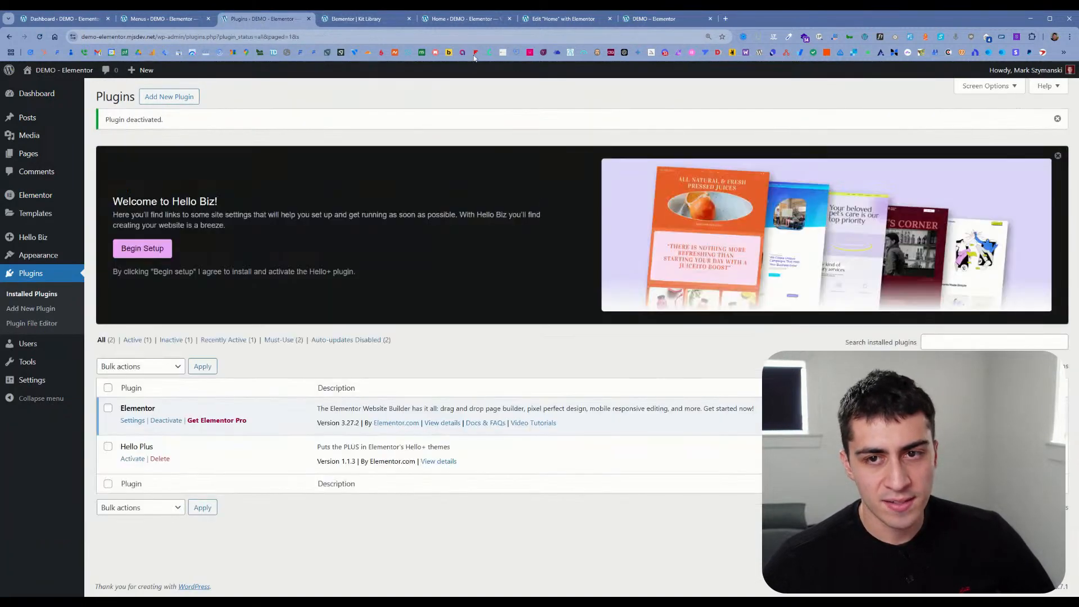
Step: Reload the Home page in the Elementor editor and check the widget library for the Hello+ category
left_click(460, 20)
left_click(536, 20)
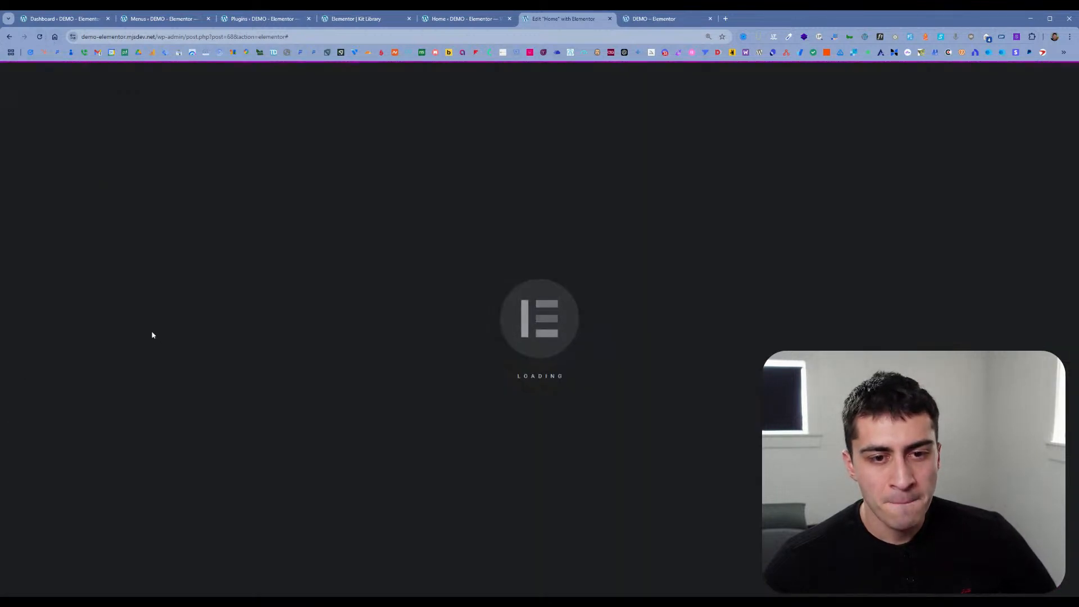
scroll(98, 341, "down", 10)
scroll(98, 343, "down", 15)
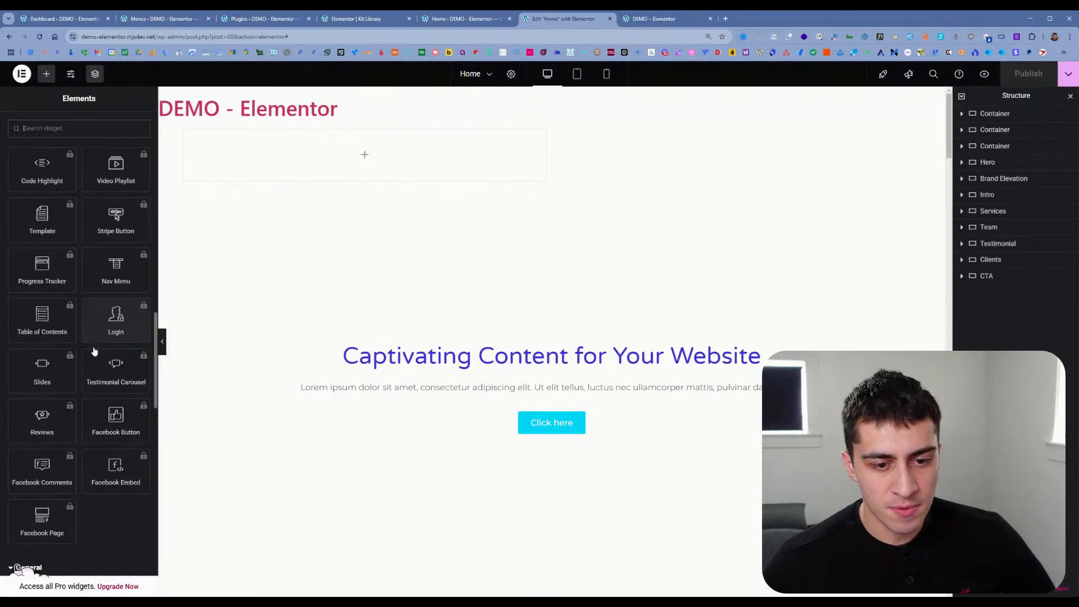
scroll(94, 352, "down", 3)
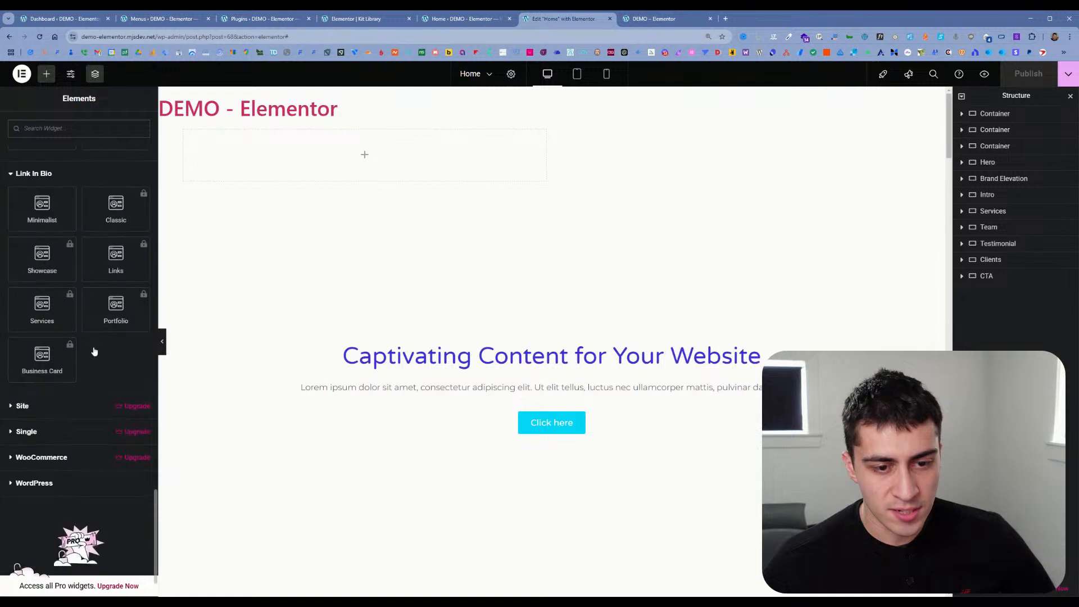
scroll(94, 352, "up", 2)
scroll(95, 350, "down", 1)
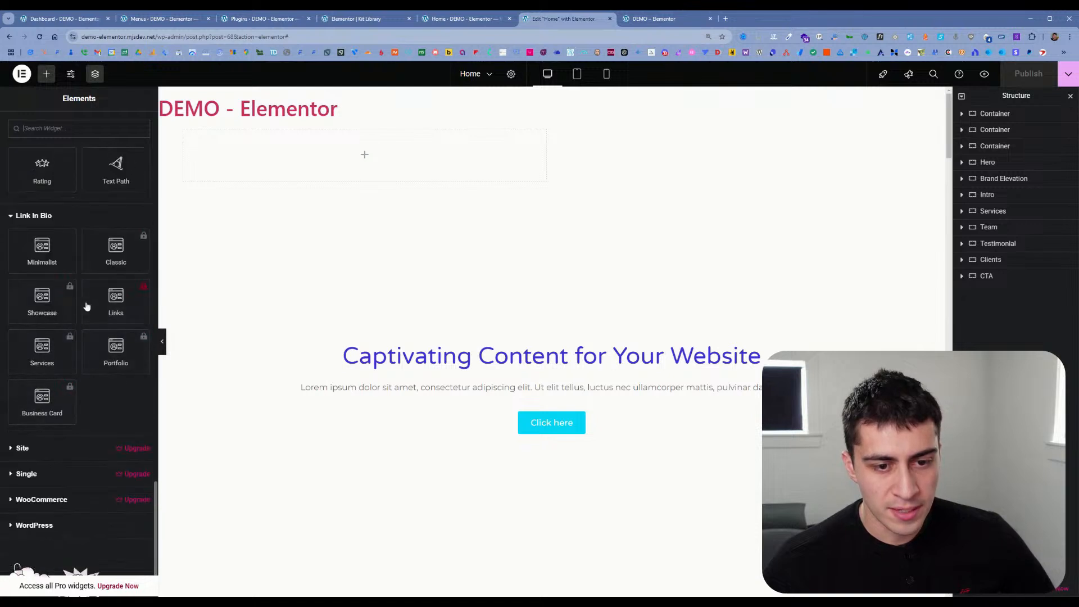
scroll(79, 402, "up", 20)
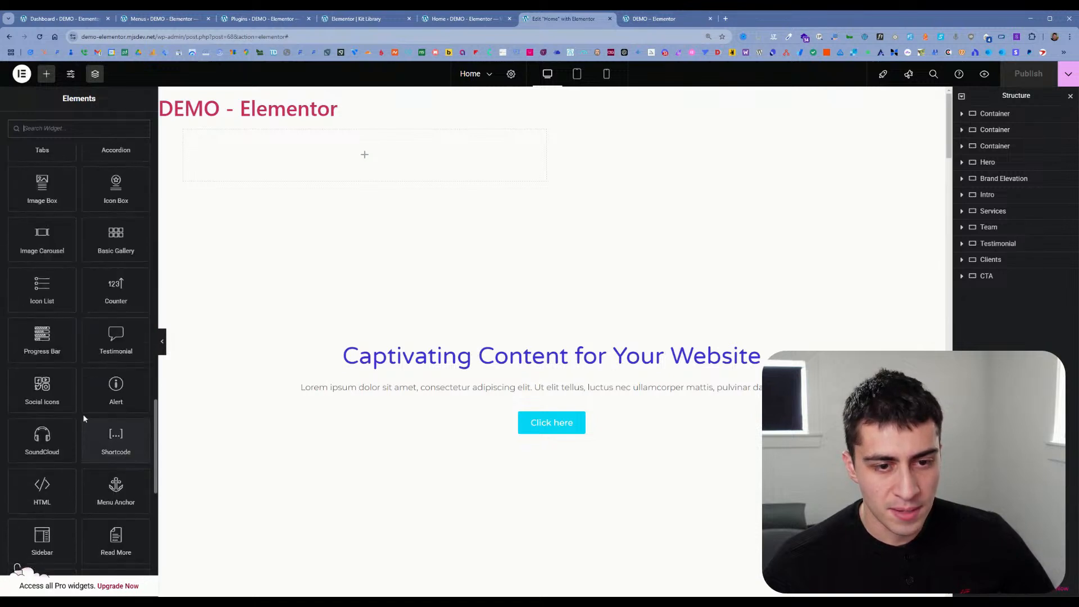
scroll(83, 414, "up", 10)
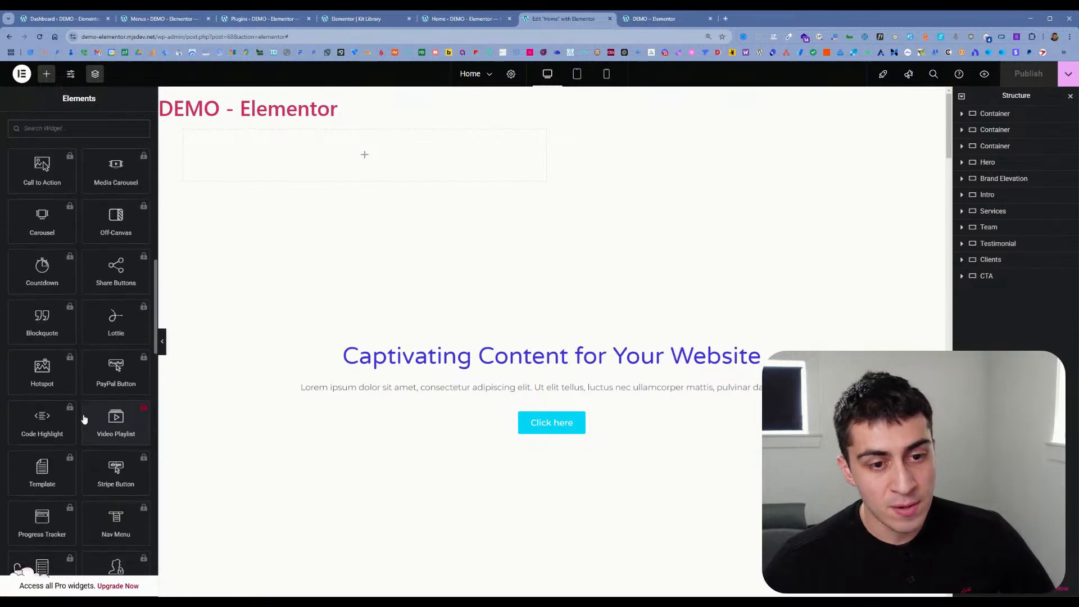
scroll(83, 413, "up", 15)
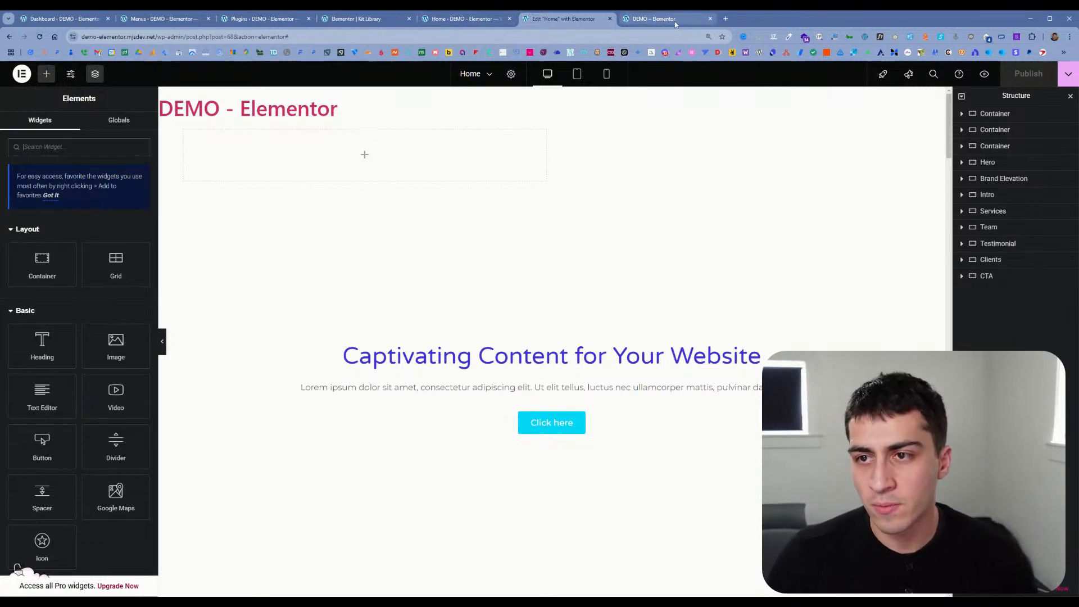
Step: Reload the Home page preview, close the developer tools and examine the header and page sections
left_click(653, 19)
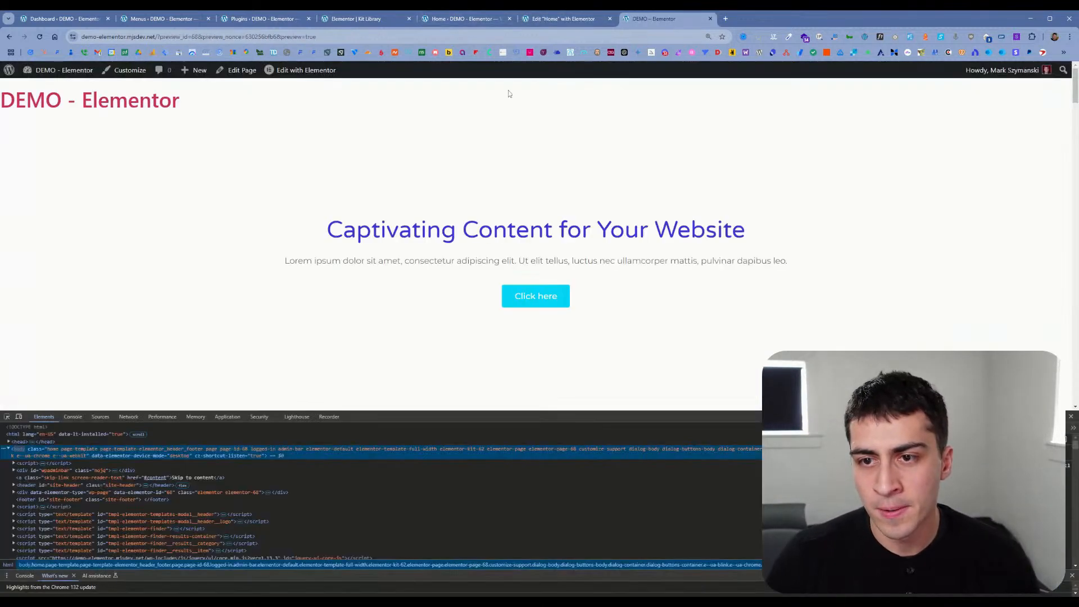
left_click(1069, 416)
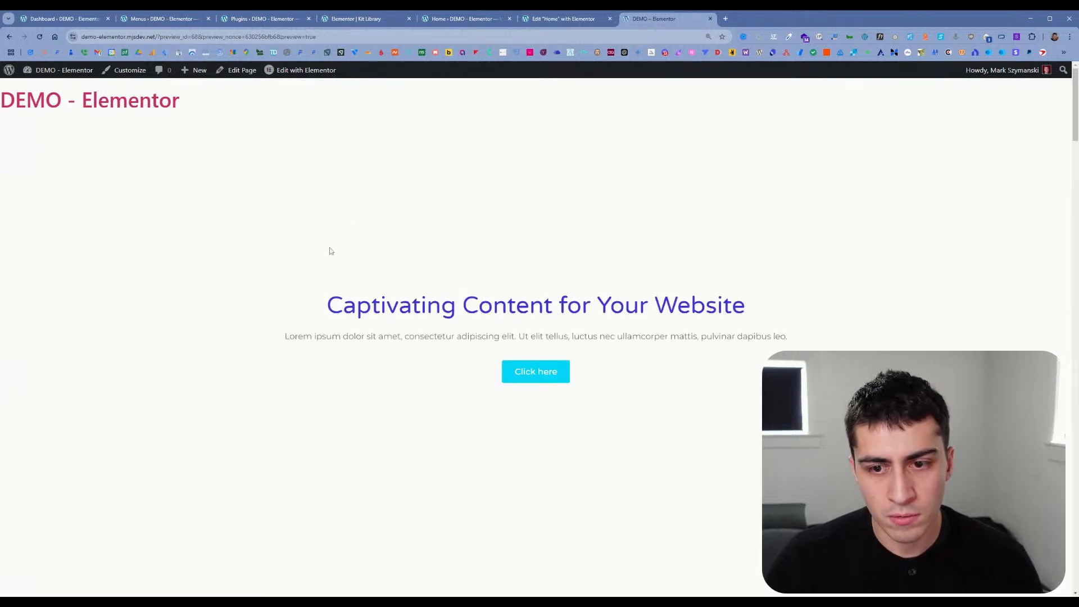
scroll(337, 249, "down", 15)
scroll(346, 251, "down", 15)
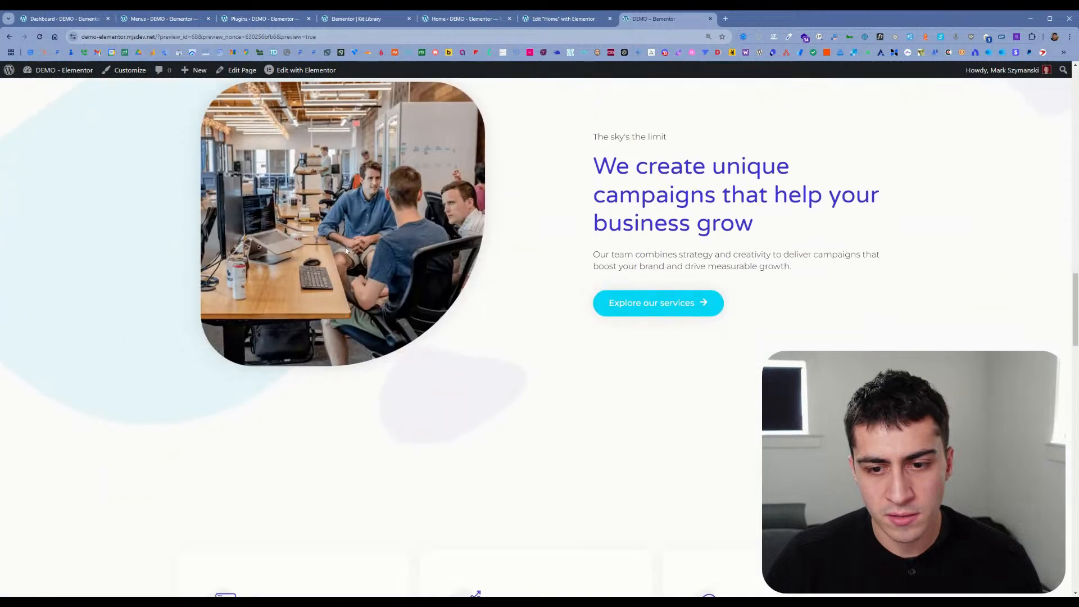
scroll(394, 255, "up", 20)
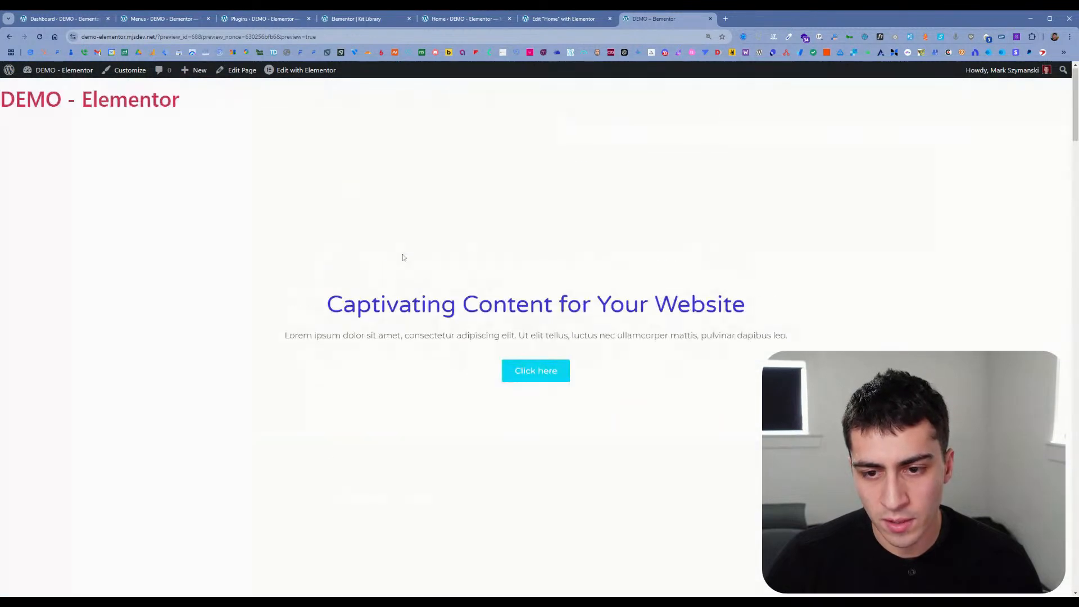
Step: Return to the installed plugins and reactivate the Hello Plus plugin
left_click(543, 23)
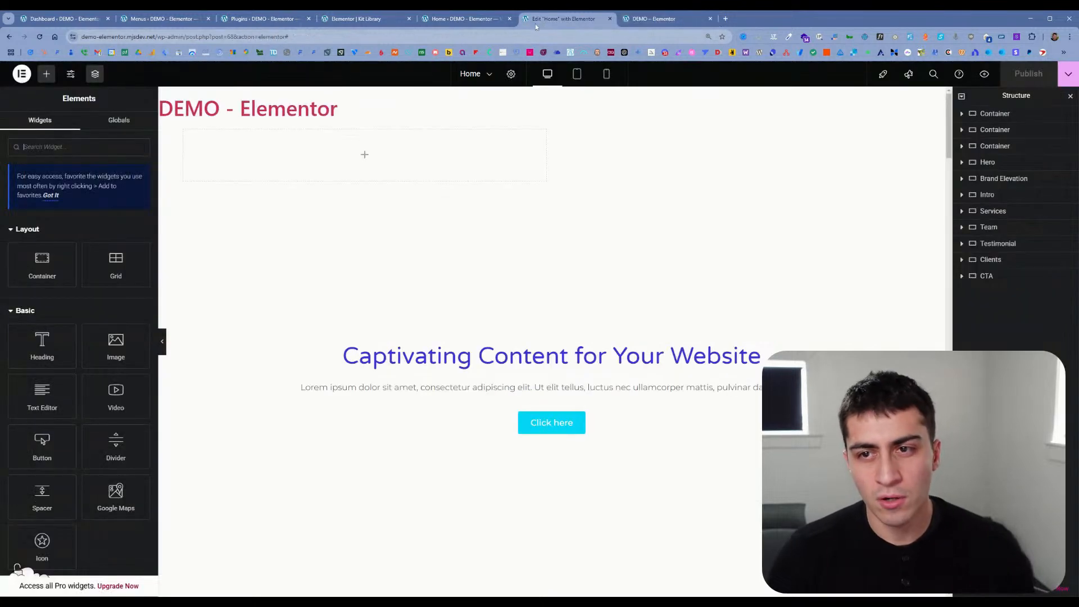
left_click(475, 22)
left_click(380, 23)
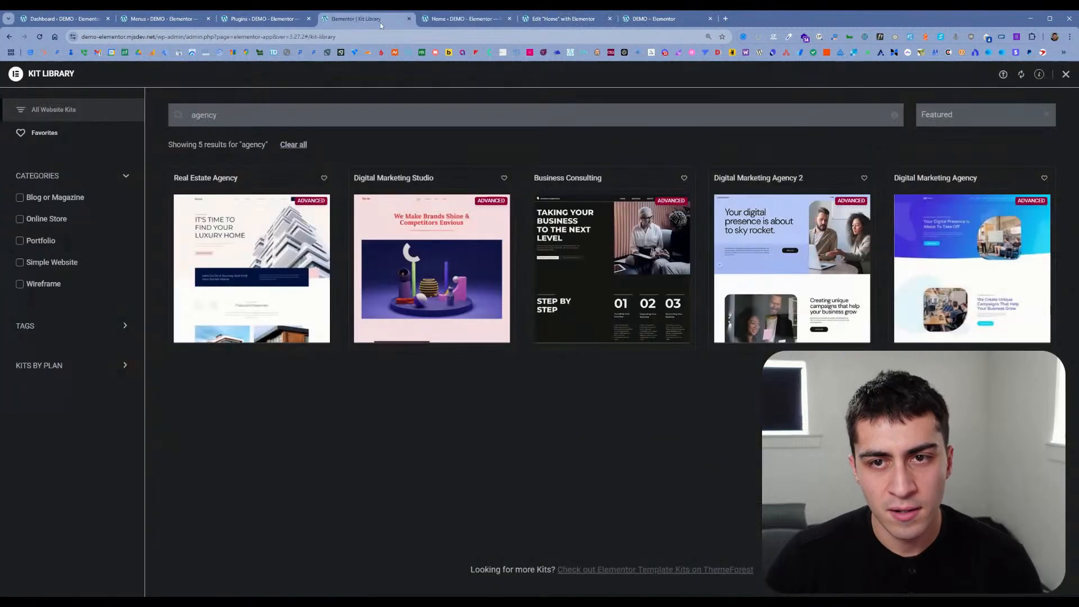
left_click(461, 22)
left_click(232, 26)
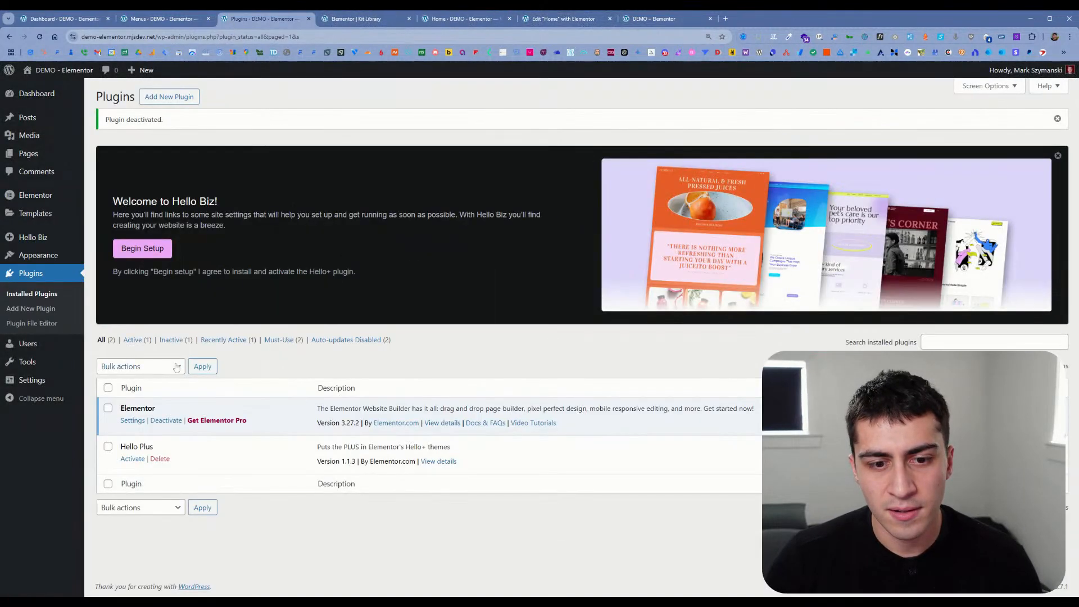
left_click(134, 459)
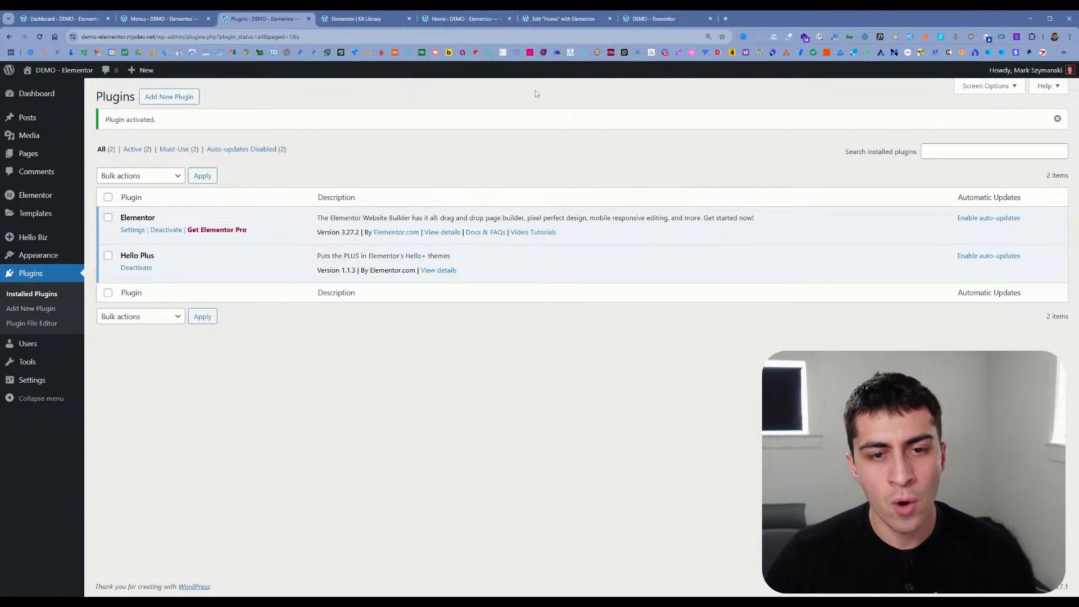
Step: Reload the Home page preview and open the Hello+ Header template in the Elementor editor
left_click(643, 22)
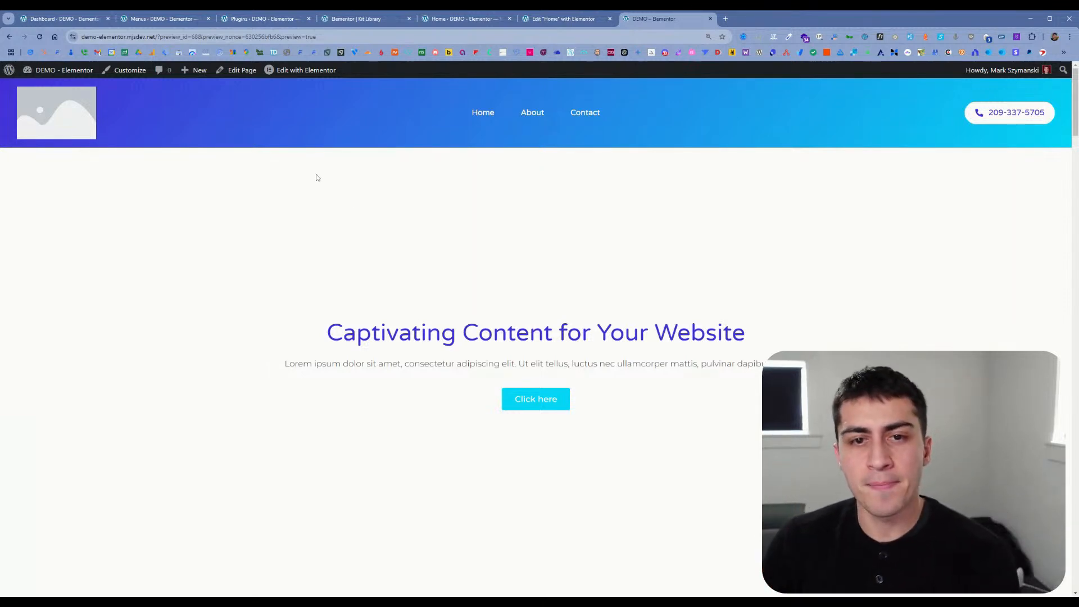
mouse_move(308, 77)
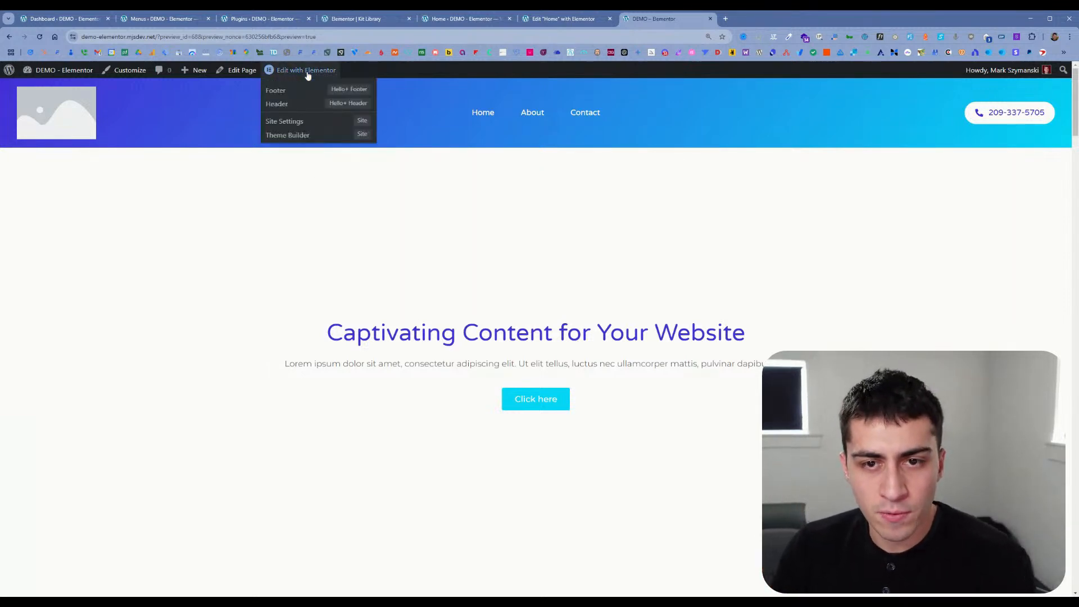
left_click(301, 104, "ctrl")
left_click(734, 19)
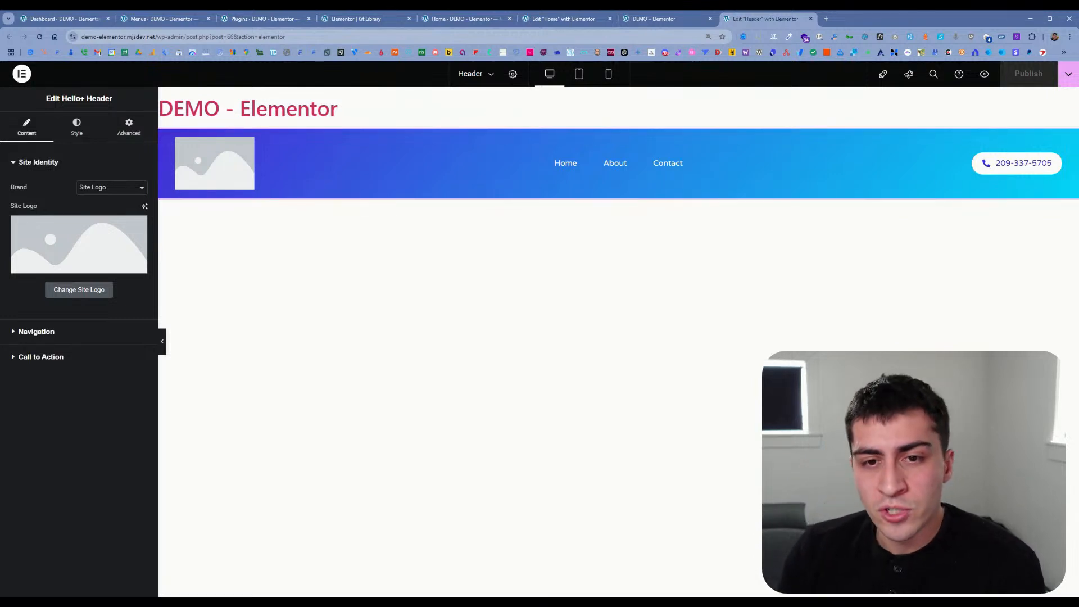
Step: Return to the Home page editor and view the Home page preview again
left_click(571, 23)
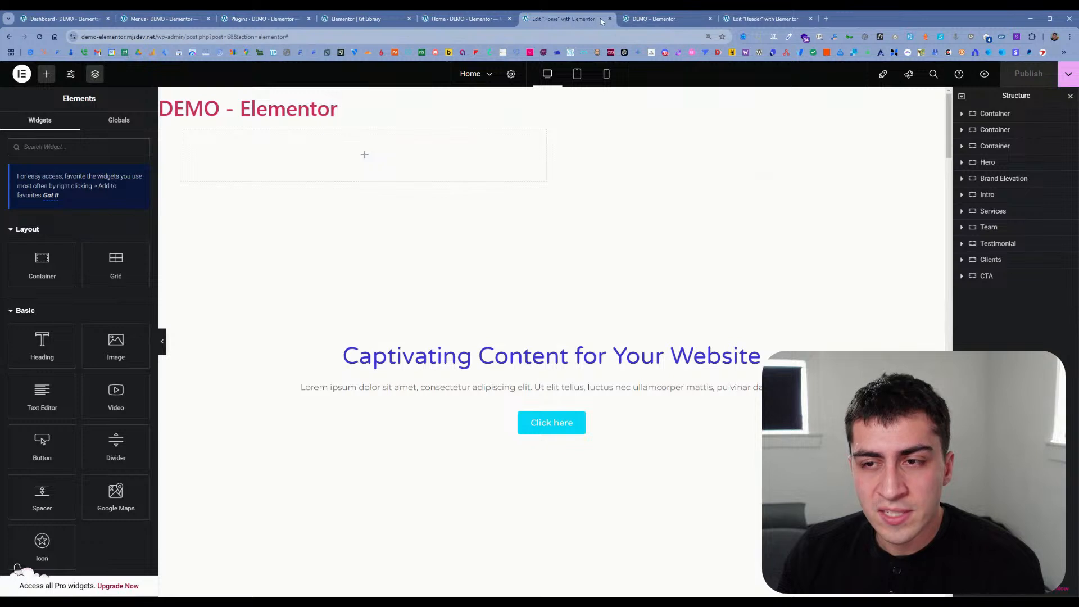
left_click(638, 21)
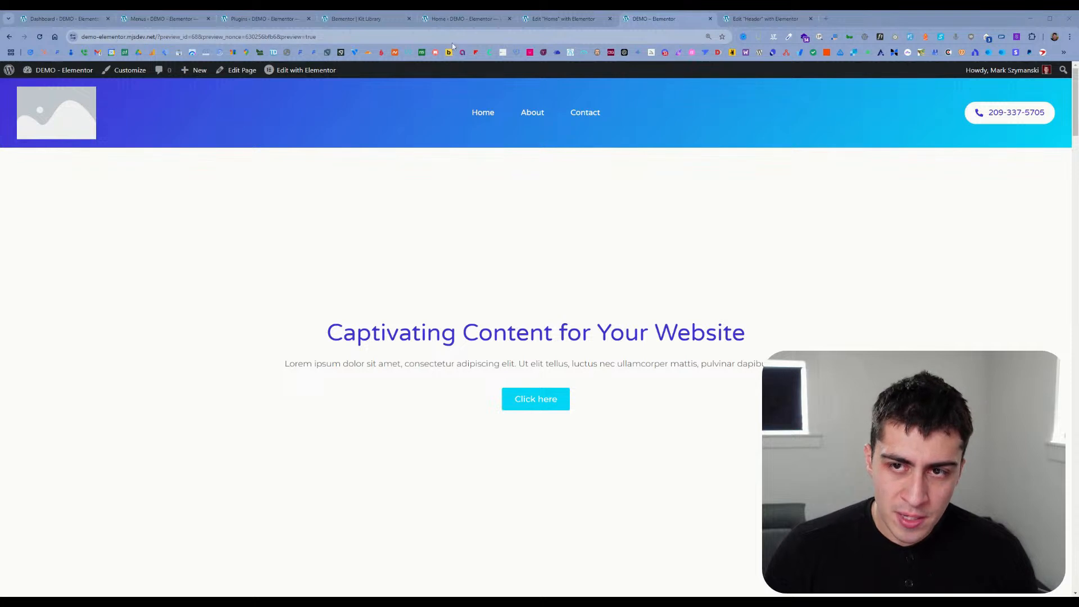
Step: Look through the installed plugins, the Hello Biz home, the Home page editor and preview, and the Header template
left_click(361, 19)
left_click(264, 19)
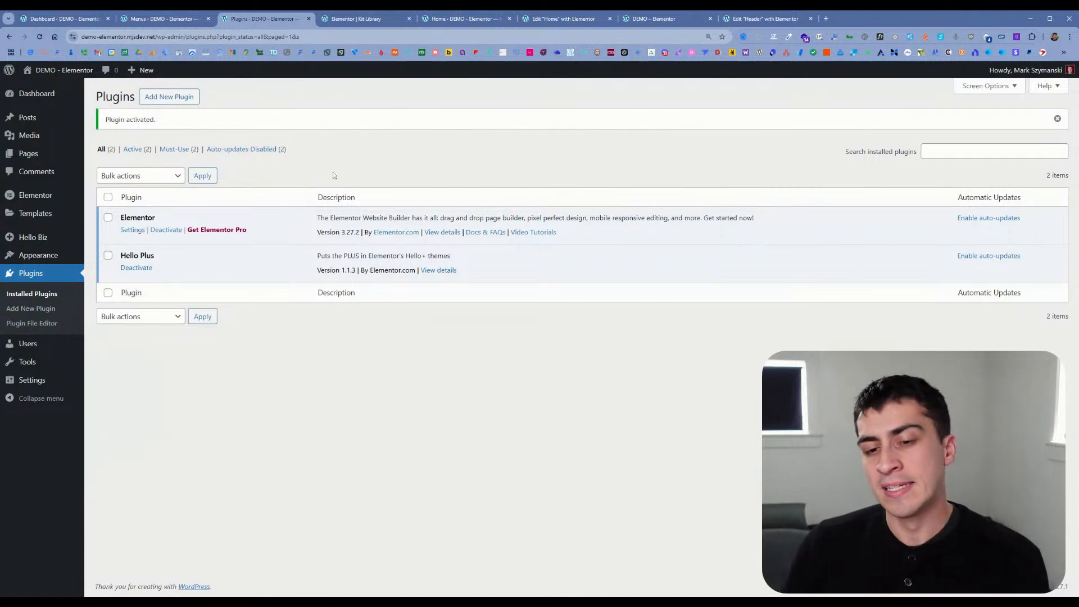
left_click(355, 22)
left_click(446, 25)
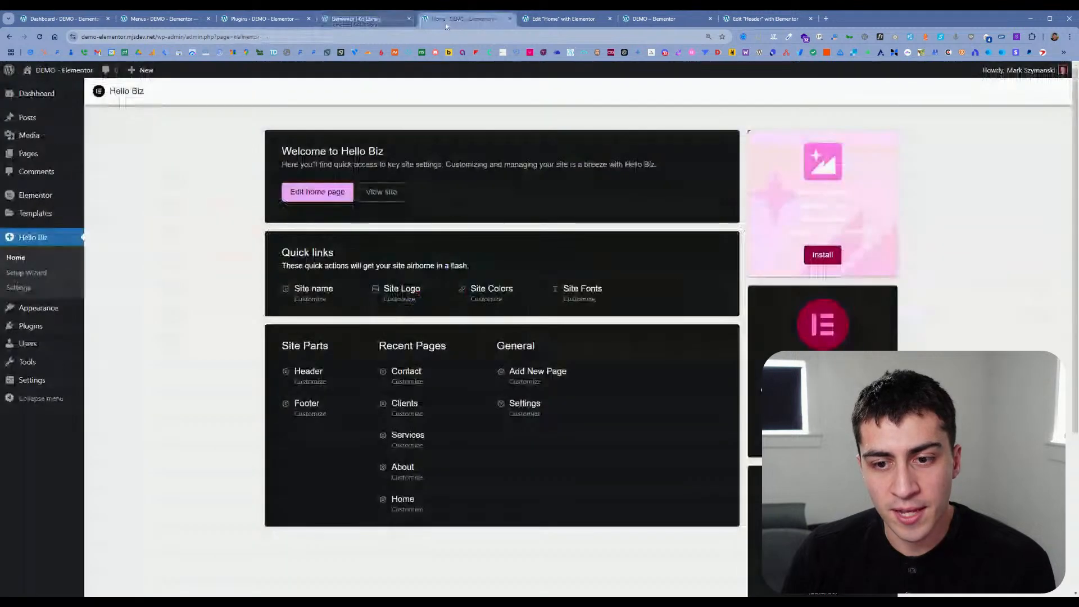
left_click(542, 23)
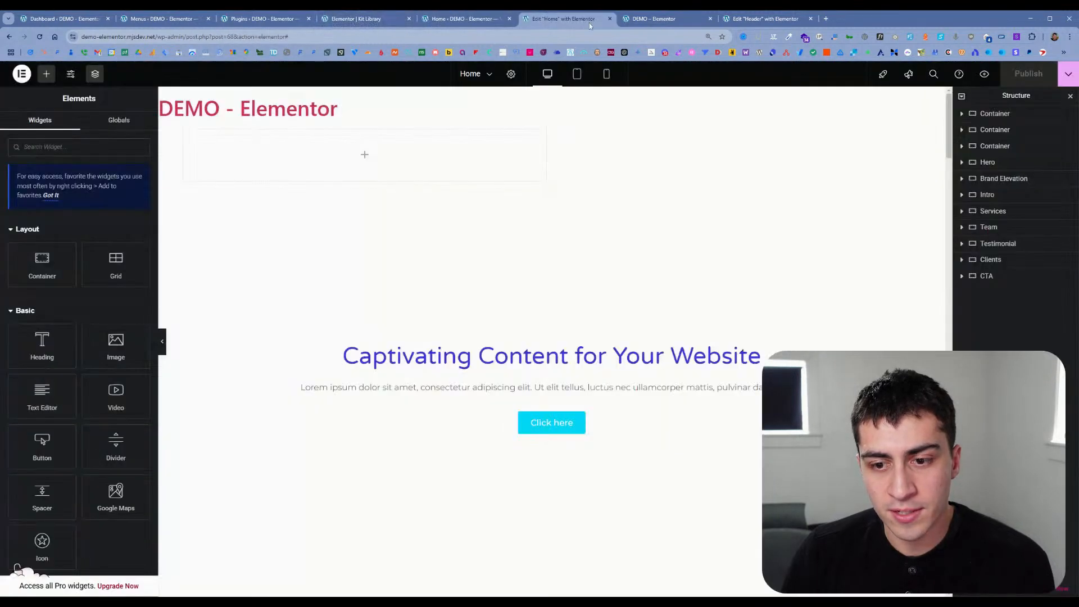
left_click(640, 22)
left_click(465, 19)
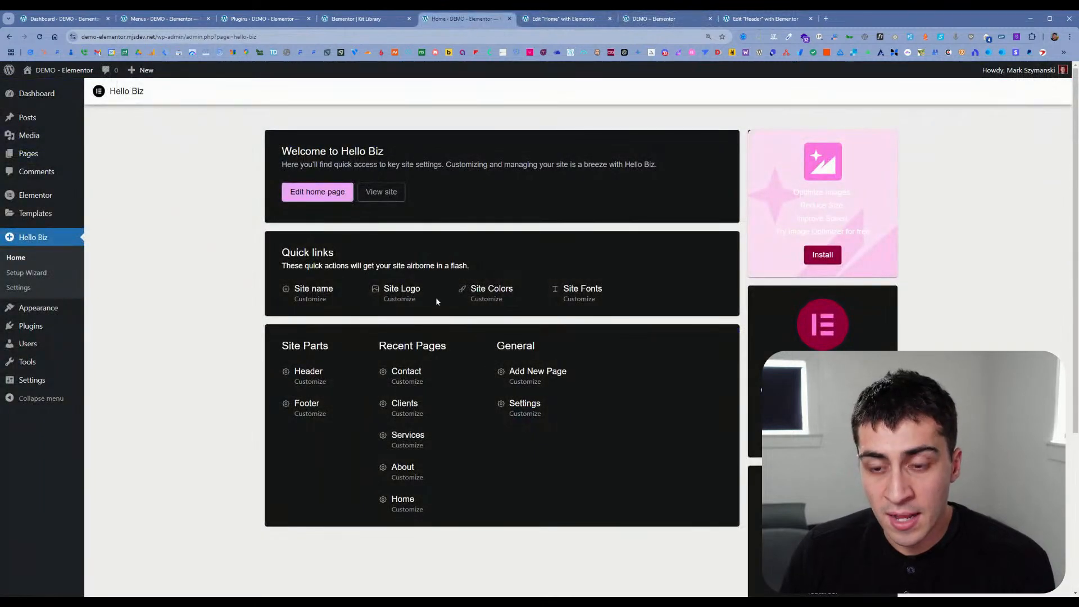
left_click(749, 23)
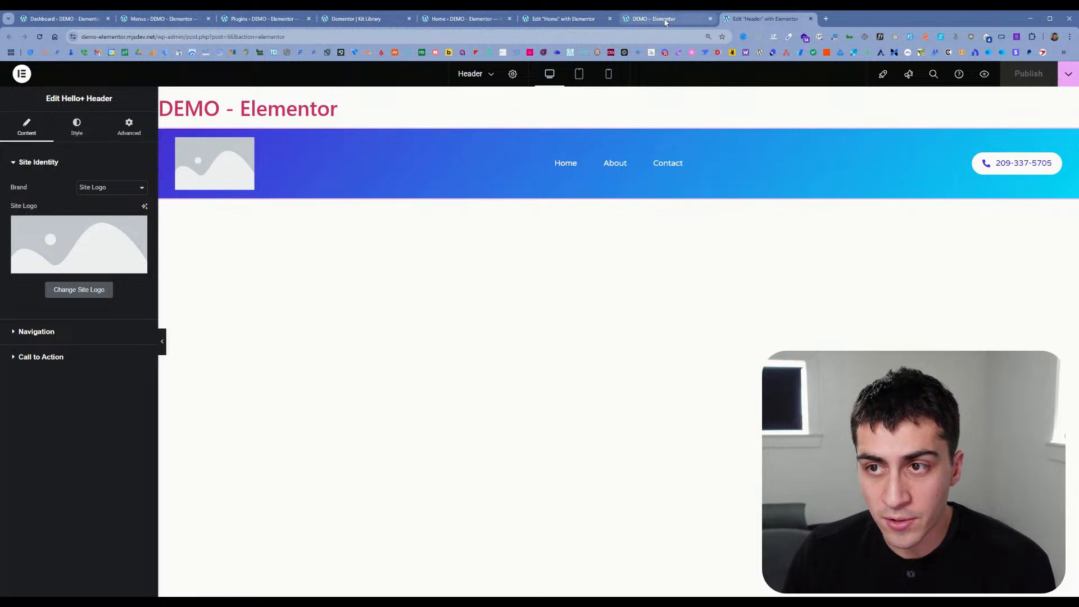
left_click(665, 20)
Step: Reload the Home page in the Elementor editor and find the Hello+ widgets
left_click(564, 18)
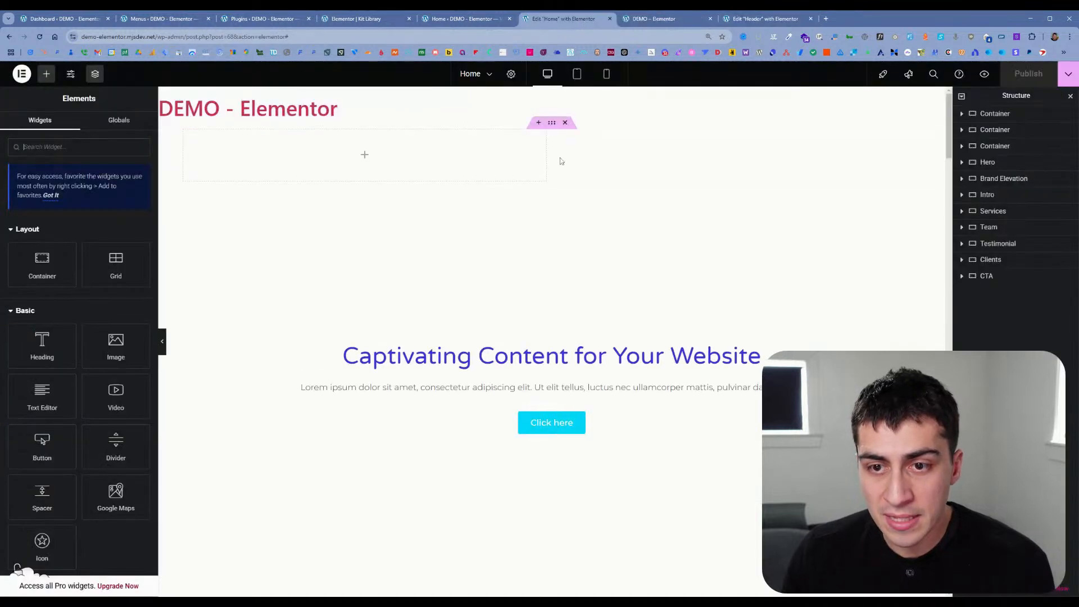
key("F5")
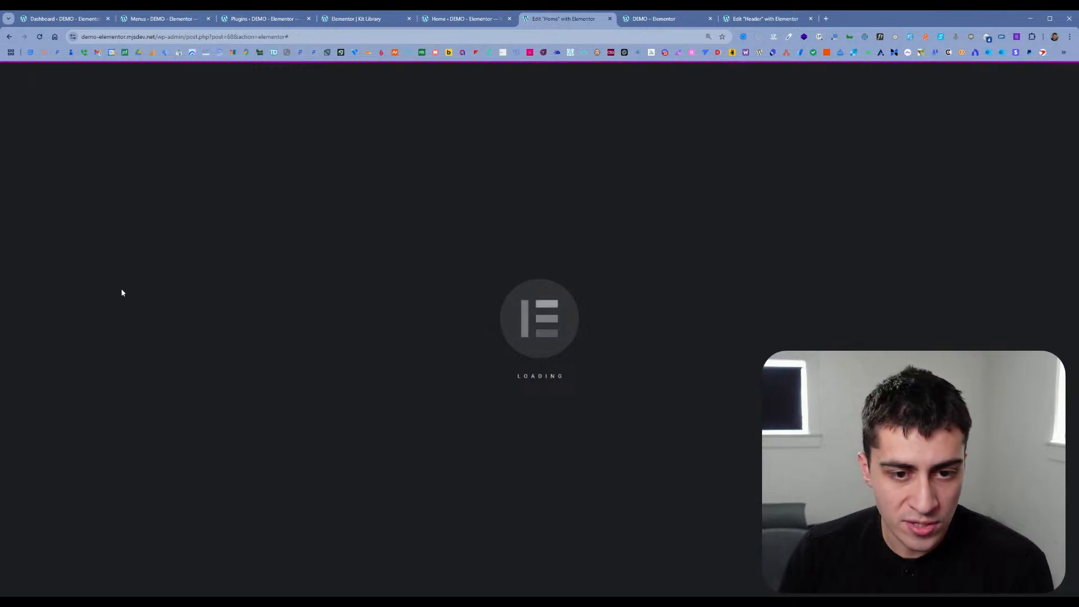
scroll(122, 293, "down", 15)
scroll(122, 292, "down", 15)
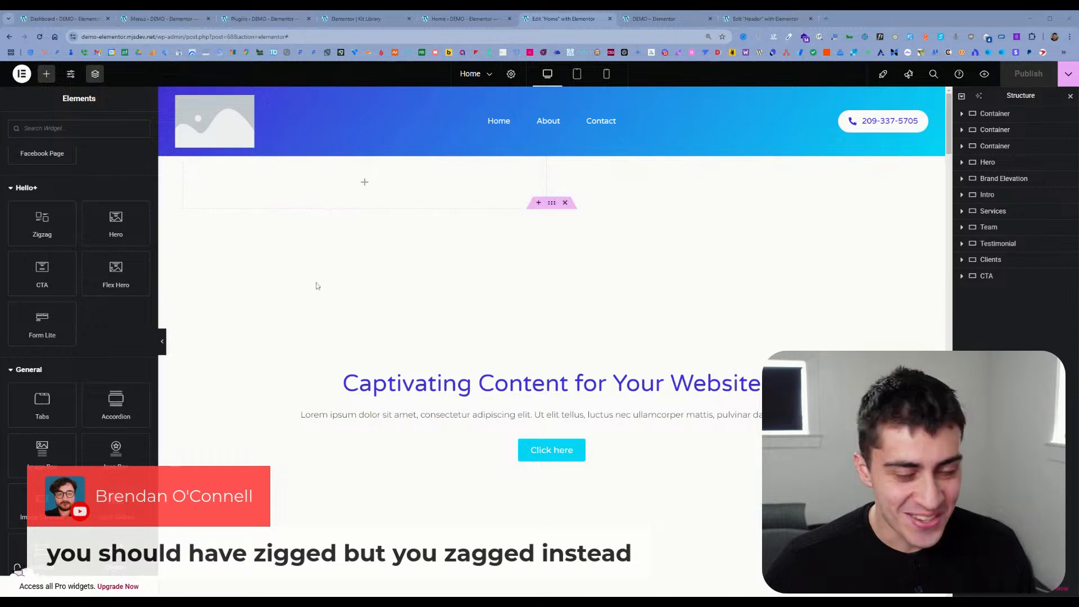
Step: Add the Hello+ Zigzag widget in a new container at the end of the Home page and examine its layout
left_click_drag(42, 242, 365, 180)
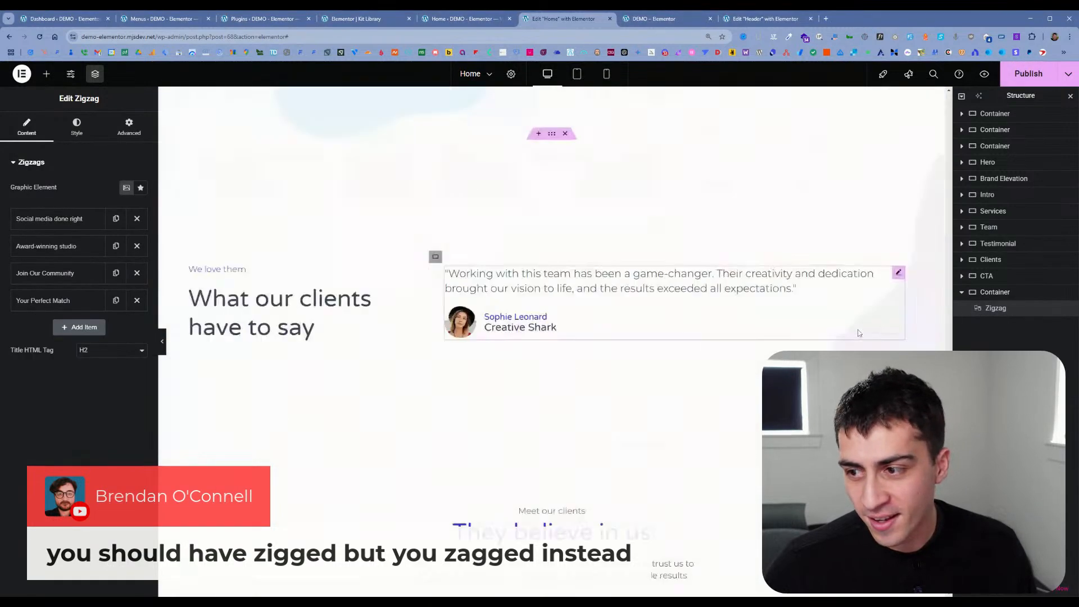
scroll(701, 400, "down", 4)
scroll(695, 397, "down", 3)
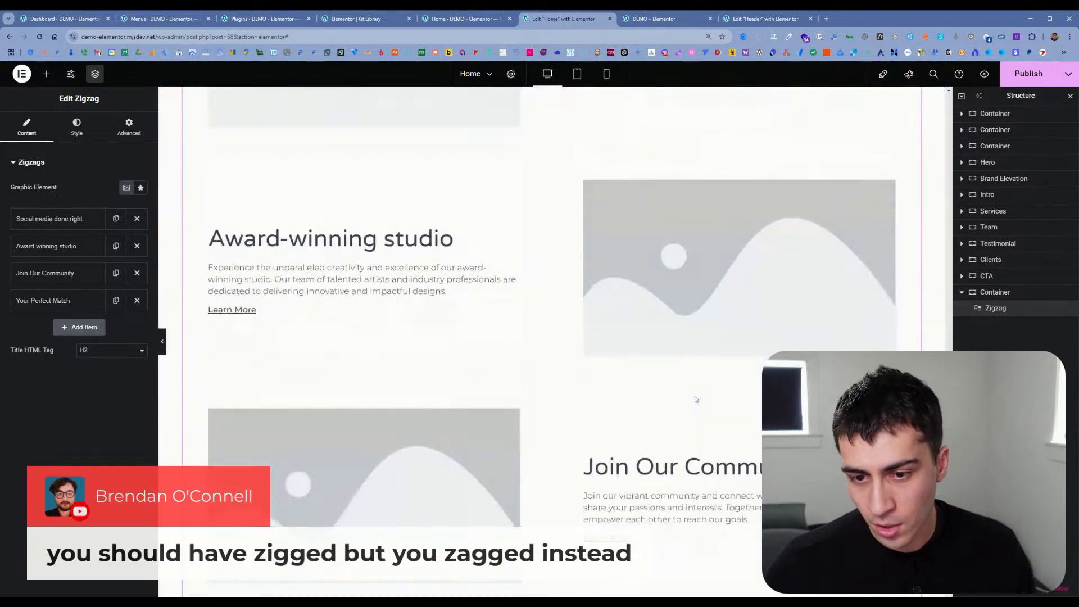
scroll(695, 396, "up", 3)
scroll(637, 335, "down", 1)
scroll(614, 339, "up", 4)
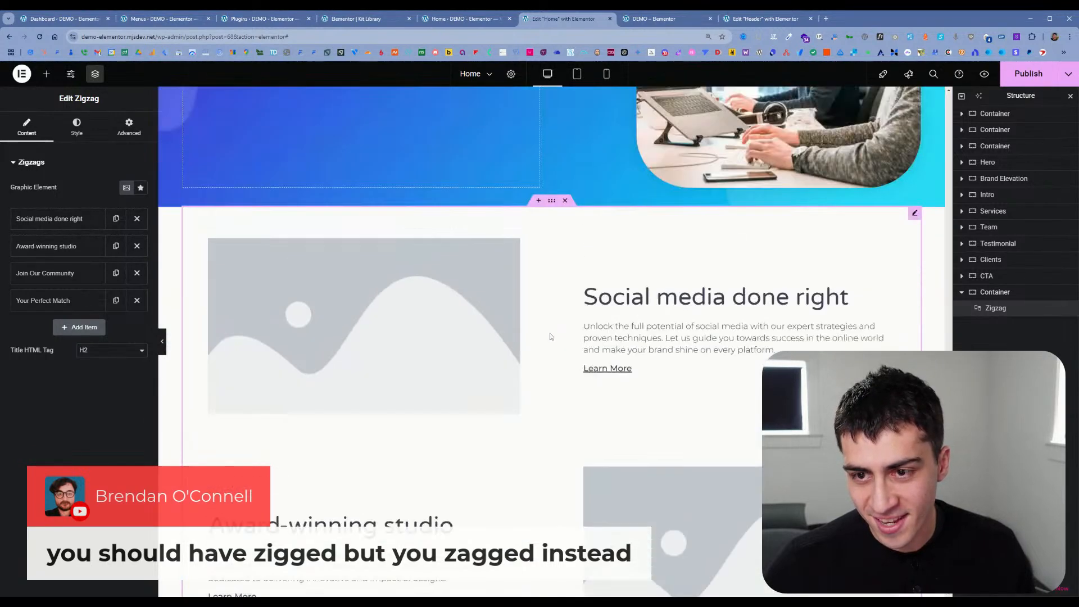
Step: Duplicate the "Social media done right" Zigzag item and retitle the first one "Social media done rightsss"
left_click(86, 223)
left_click(116, 218)
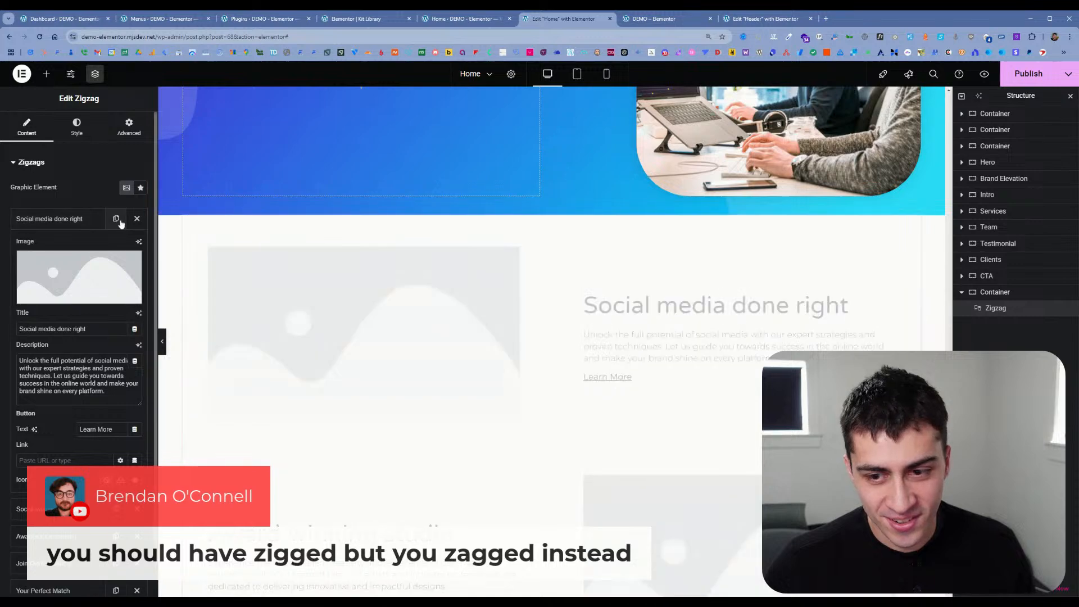
type("sss")
scroll(336, 376, "down", 4)
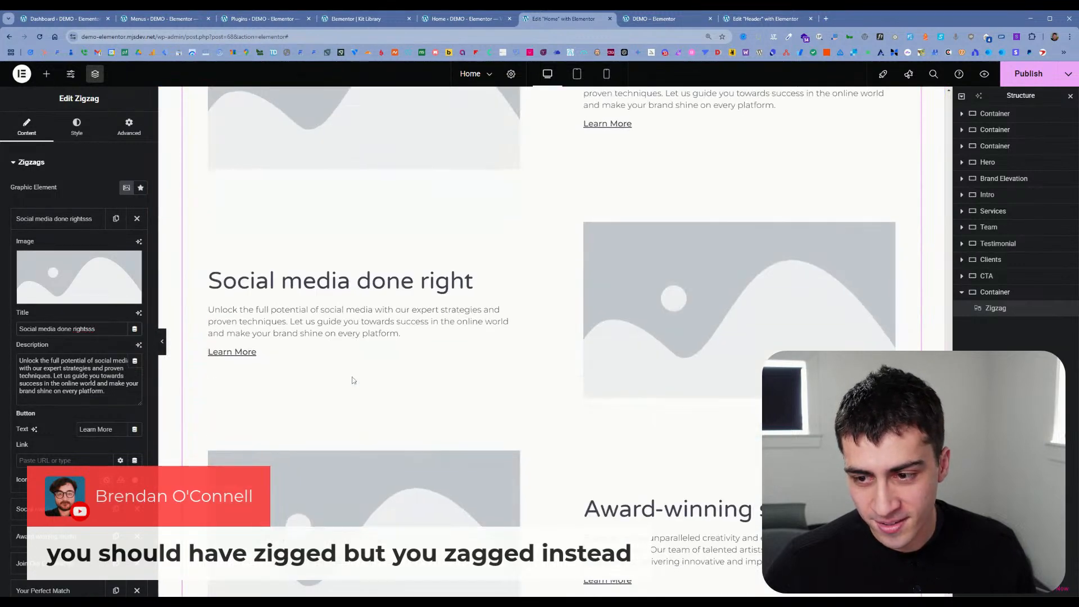
scroll(354, 380, "up", 6)
scroll(353, 380, "down", 4)
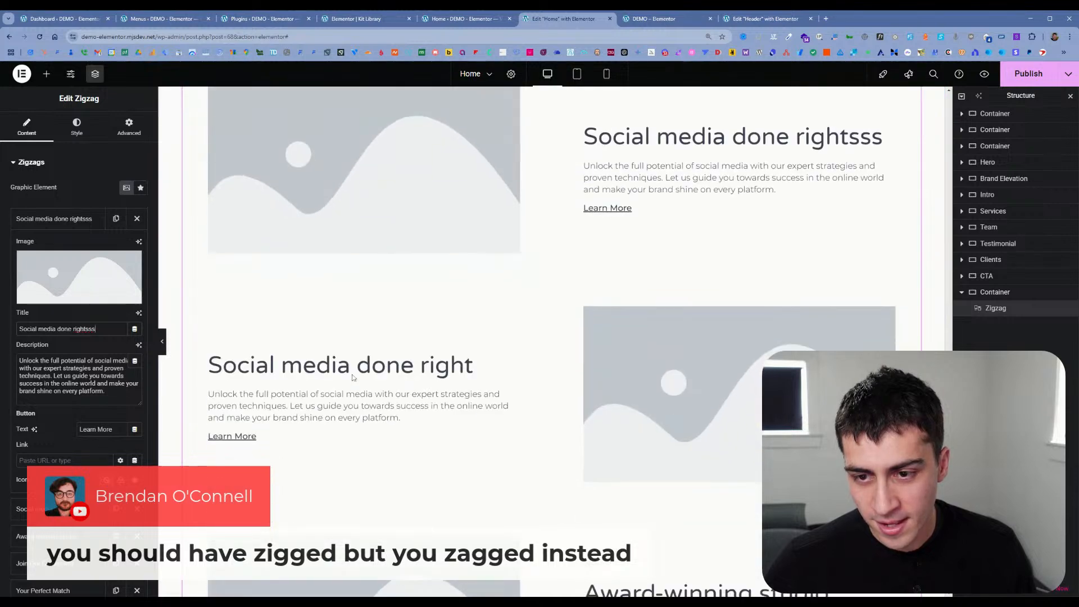
scroll(353, 380, "up", 1)
left_click(96, 220)
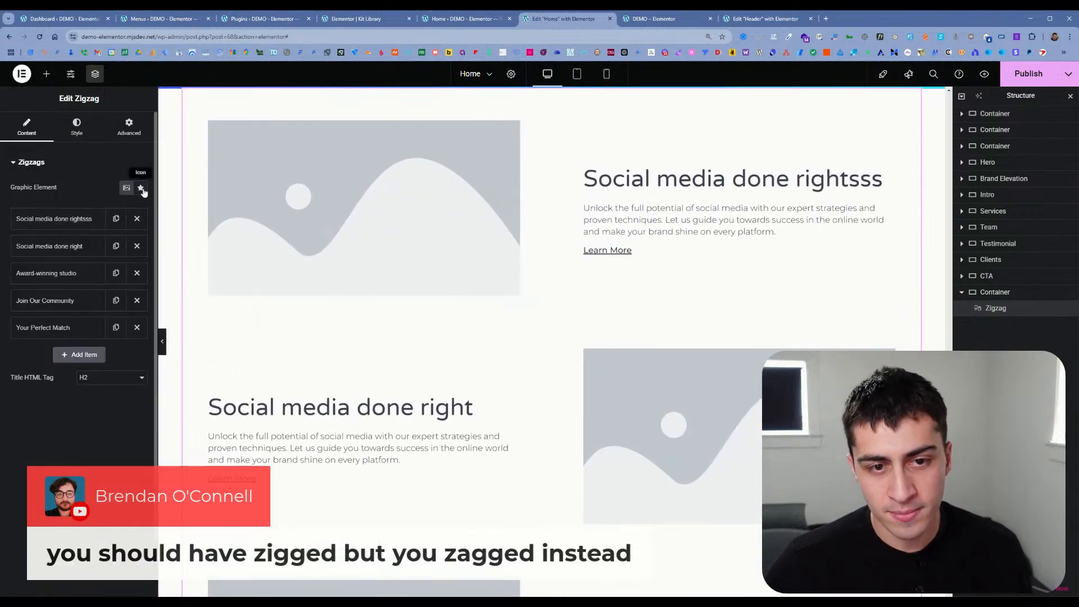
Step: Try icons as the Zigzag widget's graphic element and switch back to images
left_click(141, 188)
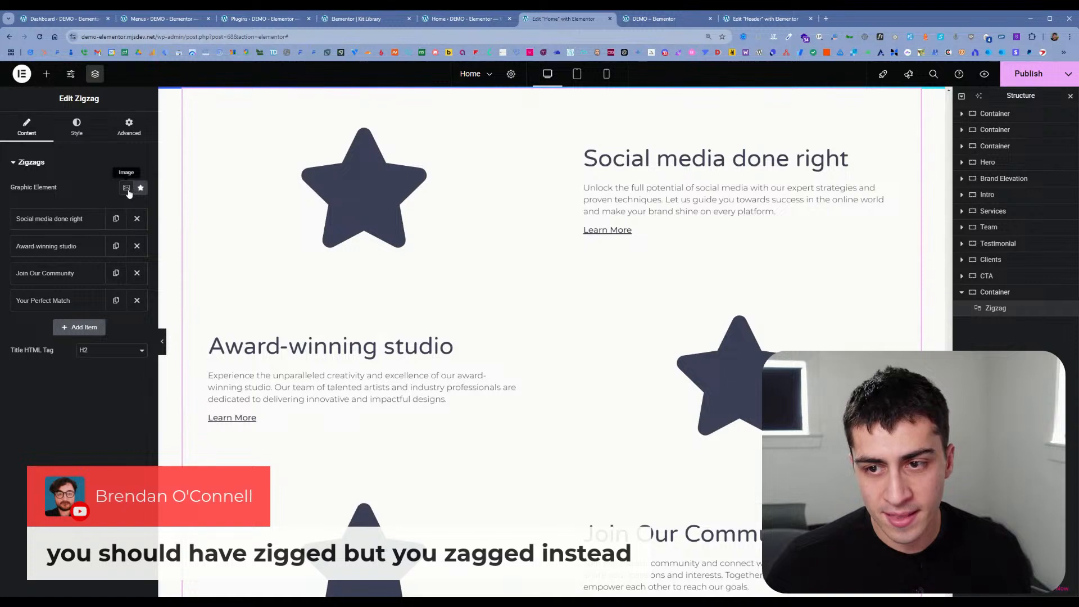
left_click(128, 189)
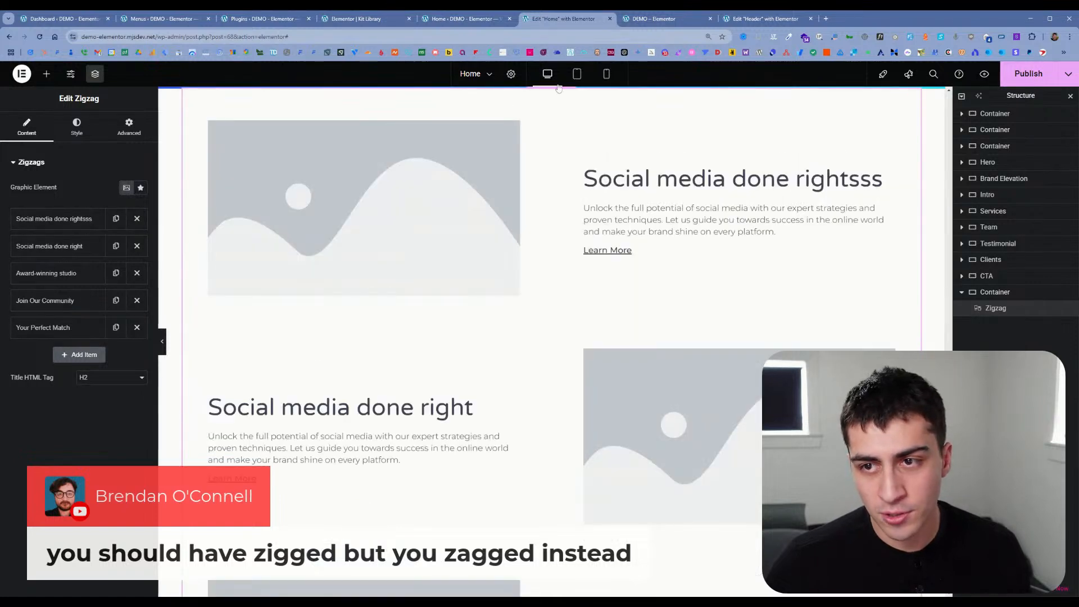
Step: Preview the Zigzag section in the mobile layout and return to the desktop layout
left_click(606, 73)
scroll(612, 214, "down", 3)
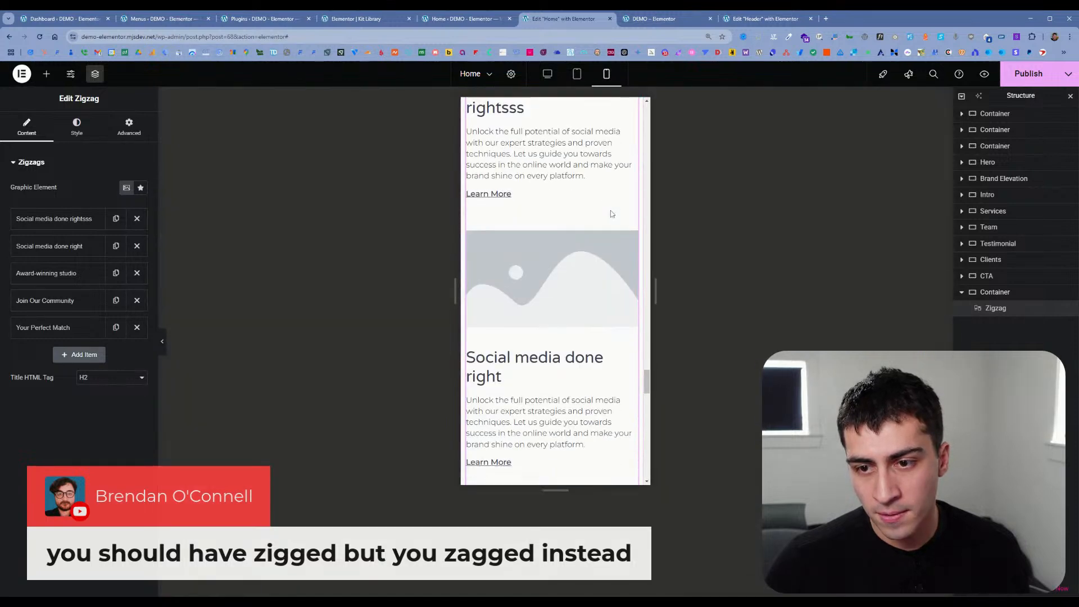
scroll(611, 214, "up", 2)
left_click(551, 79)
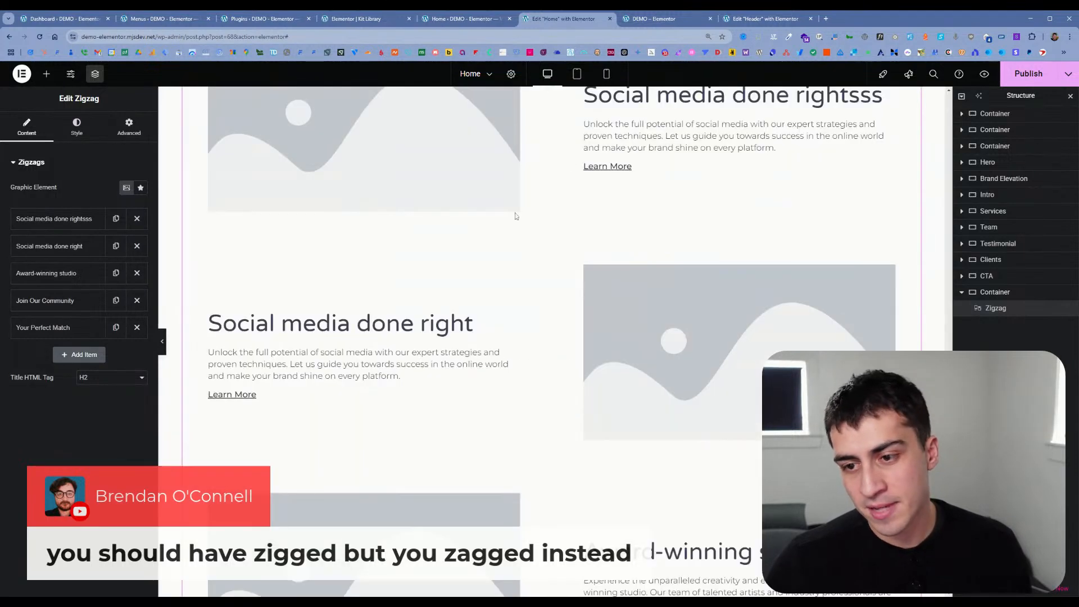
scroll(336, 277, "up", 5)
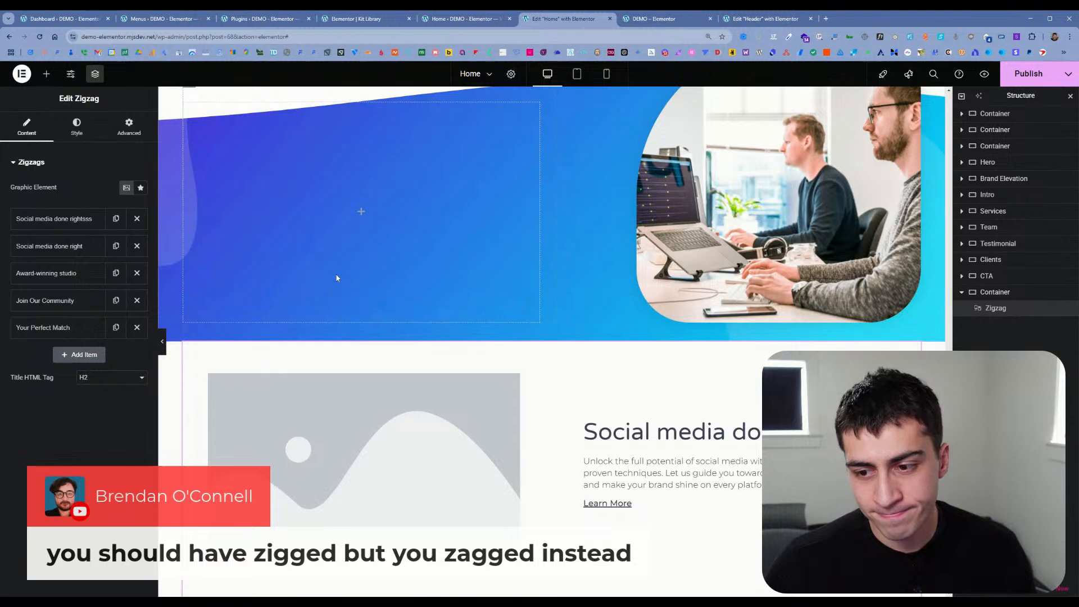
scroll(337, 278, "down", 3)
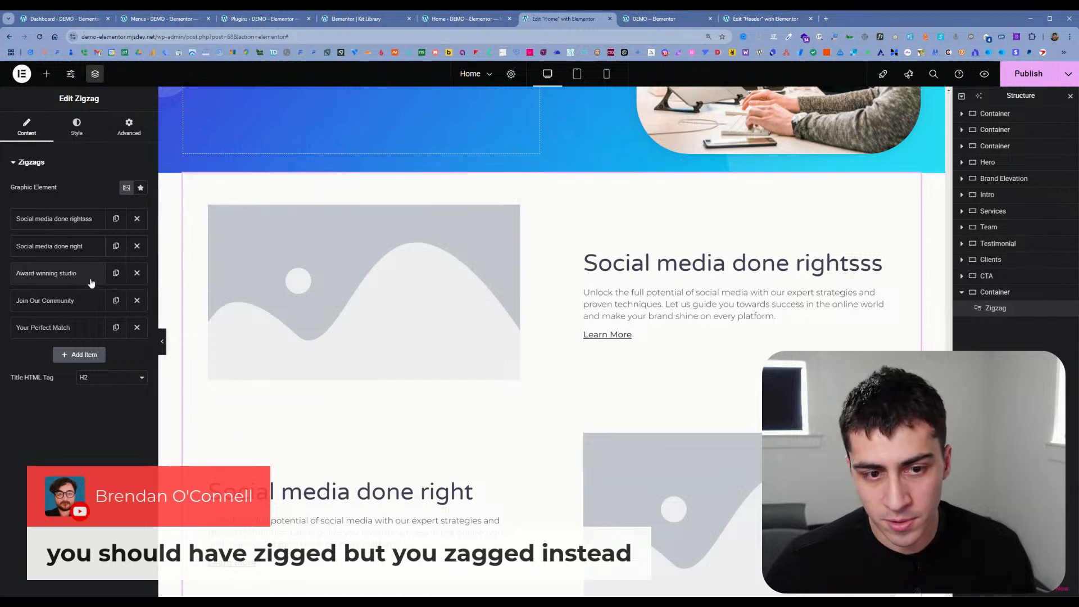
Step: Expand the first Zigzag item's settings and save the Home page with the added Zigzag section
left_click(56, 218)
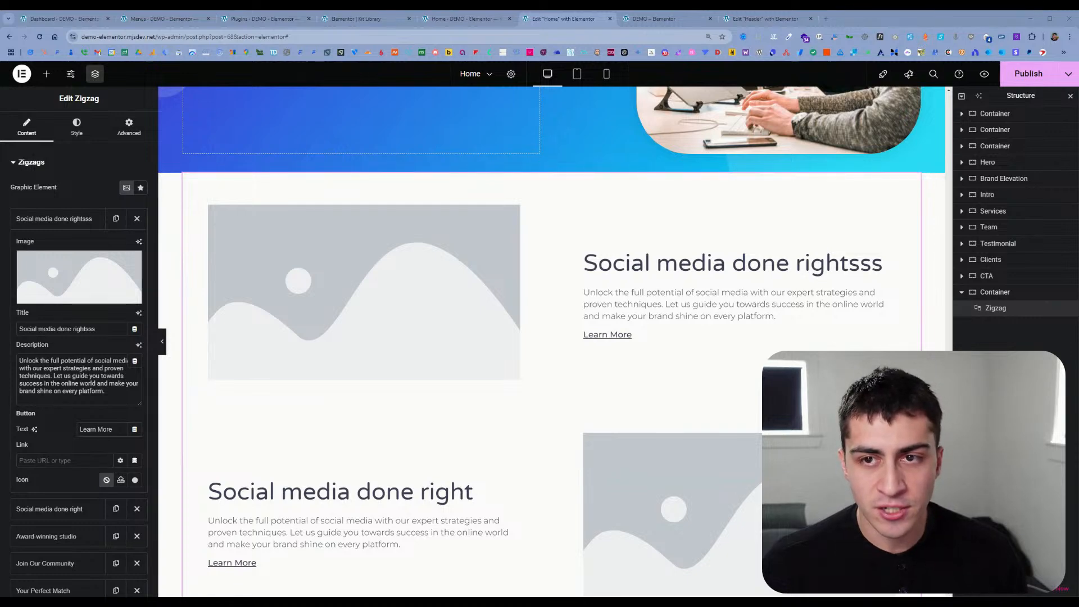
left_click(462, 20)
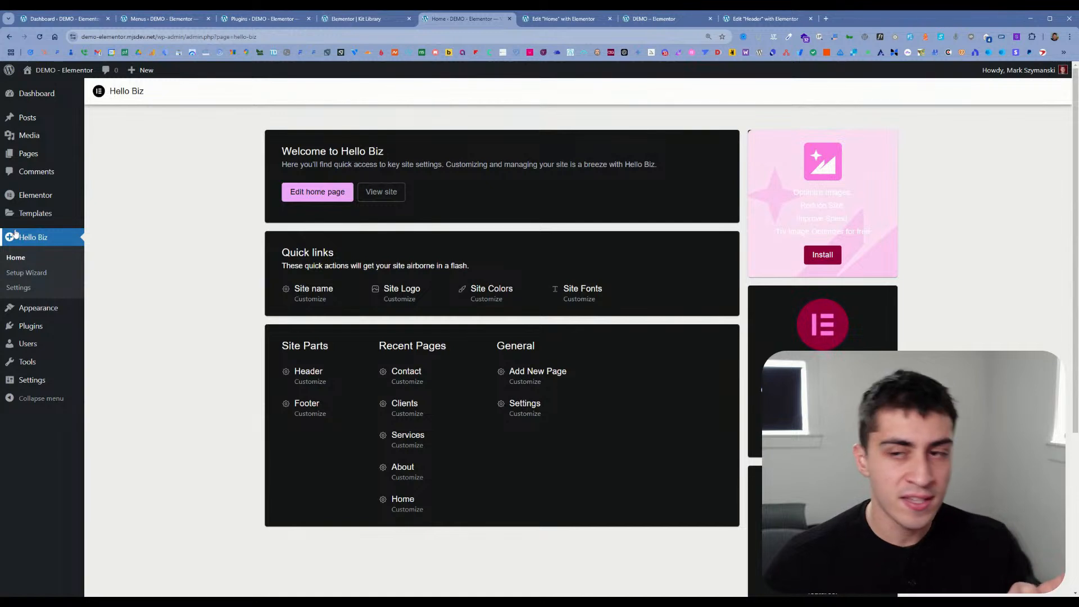
left_click(587, 22)
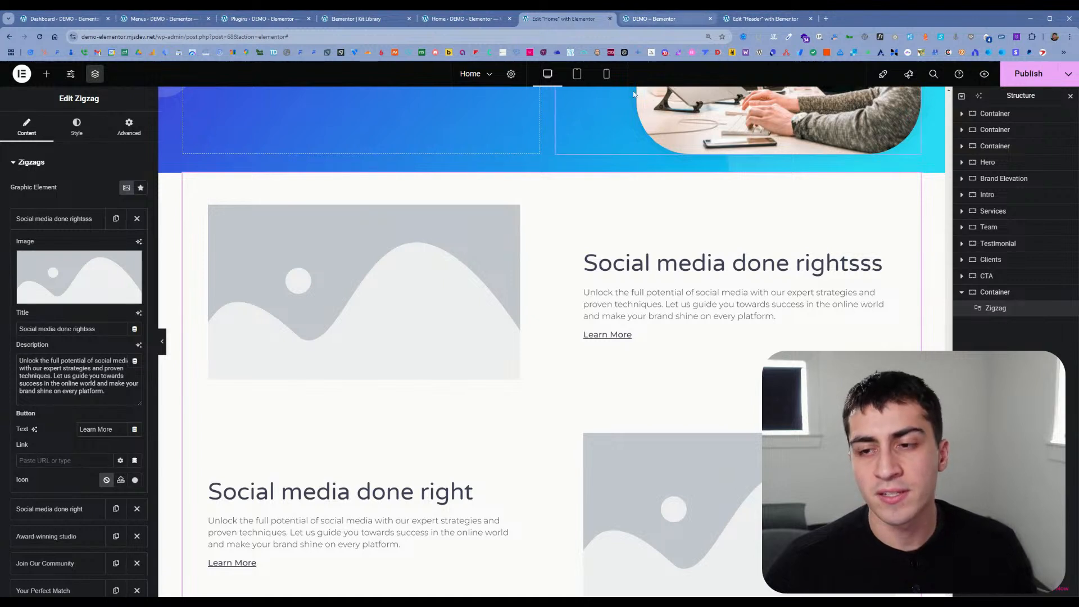
key("ctrl+s")
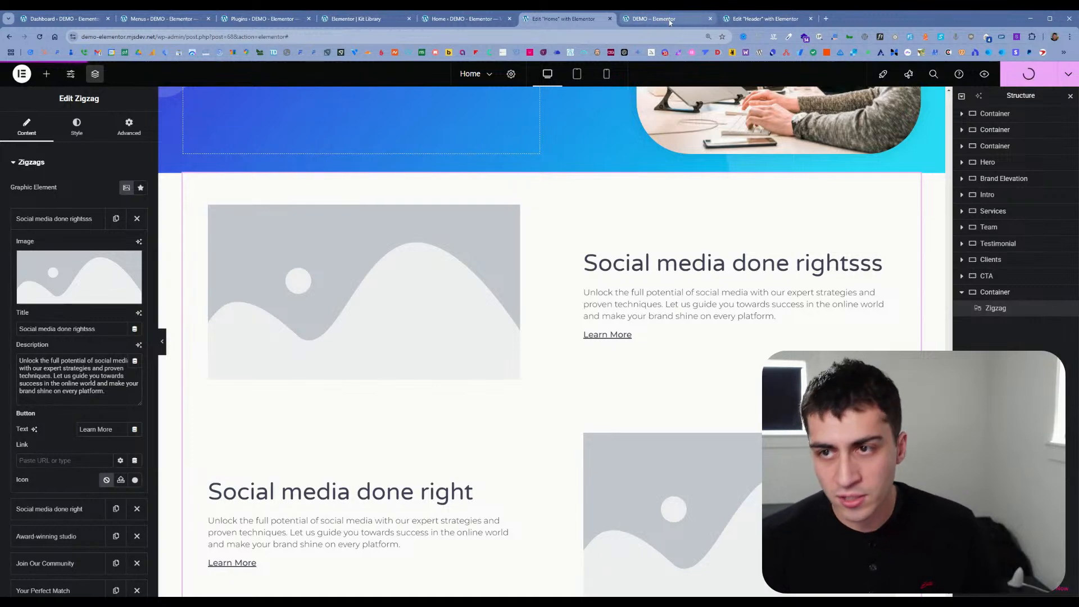
Step: Close the Header template editor and return to the Home page preview
left_click(655, 18)
left_click(737, 19)
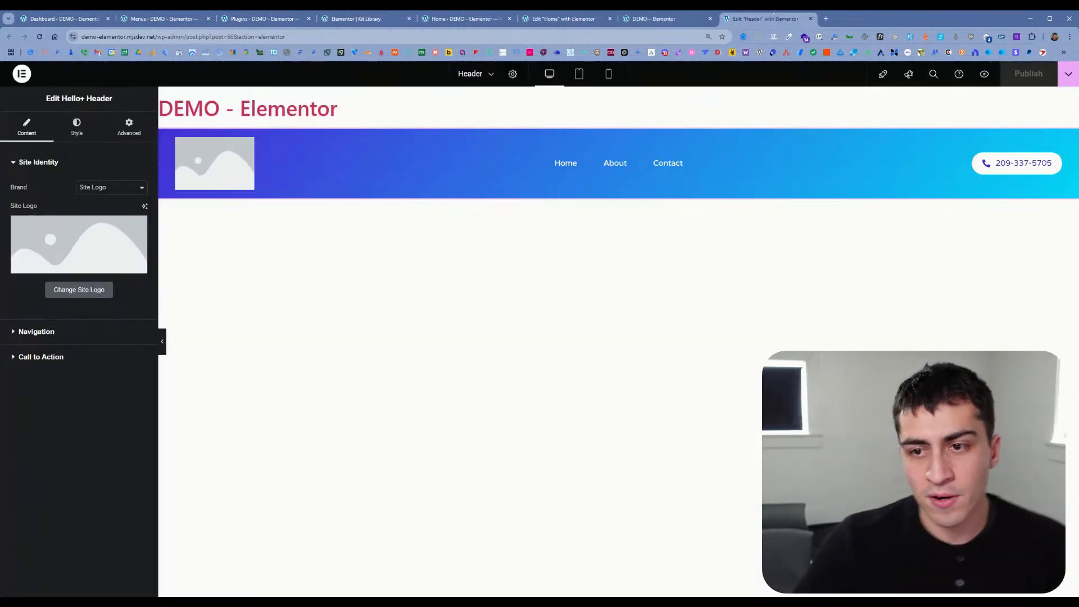
left_click(810, 18)
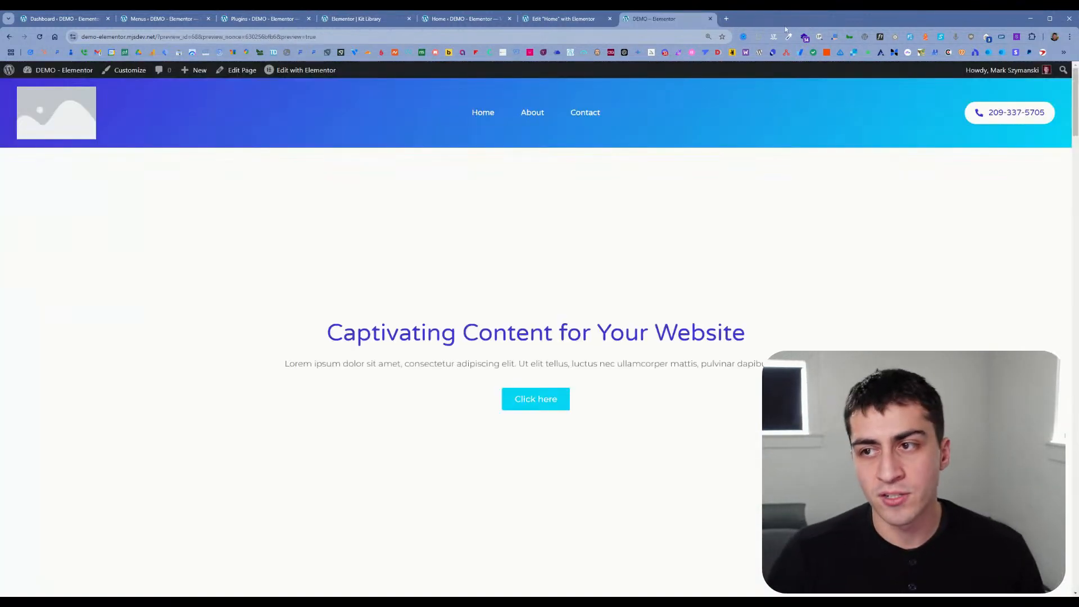
Step: Clear the "agency" search in the Kit Library and browse all website kits
left_click(388, 20)
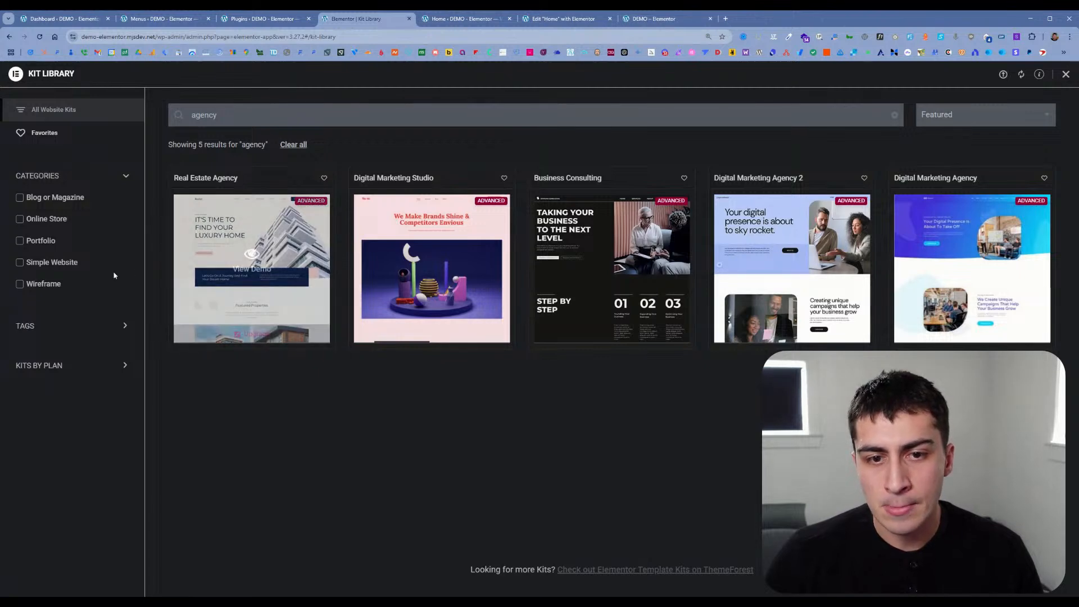
left_click(293, 145)
scroll(394, 334, "down", 15)
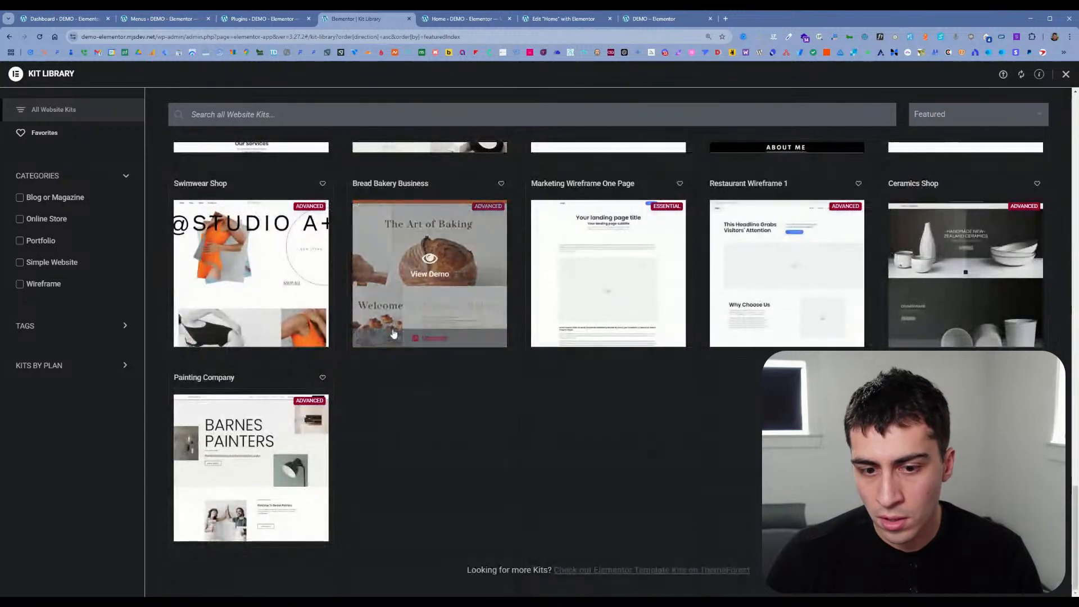
scroll(394, 333, "up", 5)
scroll(394, 334, "up", 5)
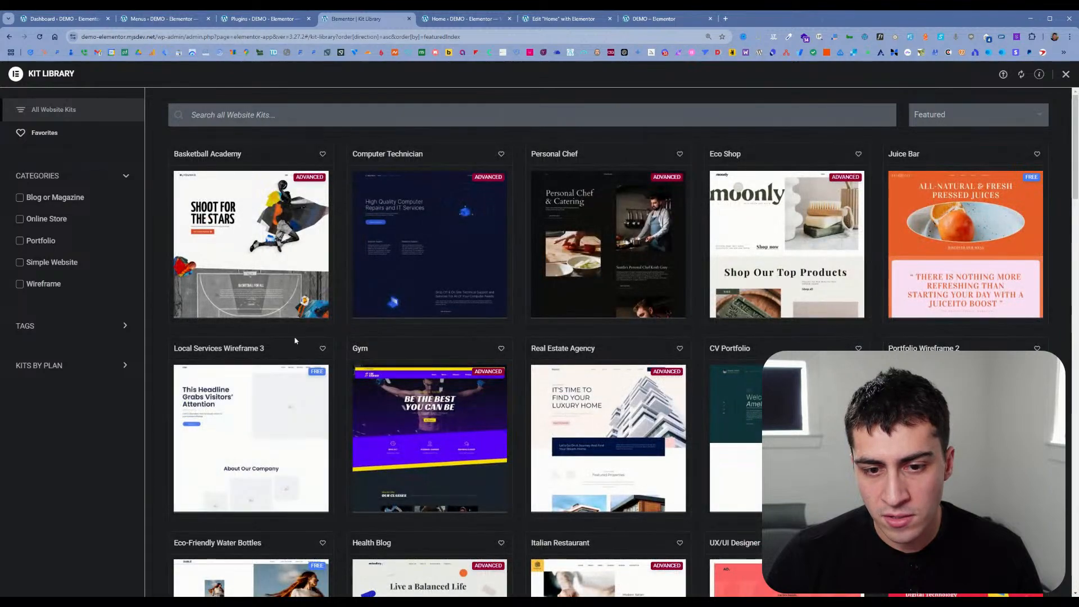
scroll(295, 340, "down", 10)
scroll(346, 329, "up", 6)
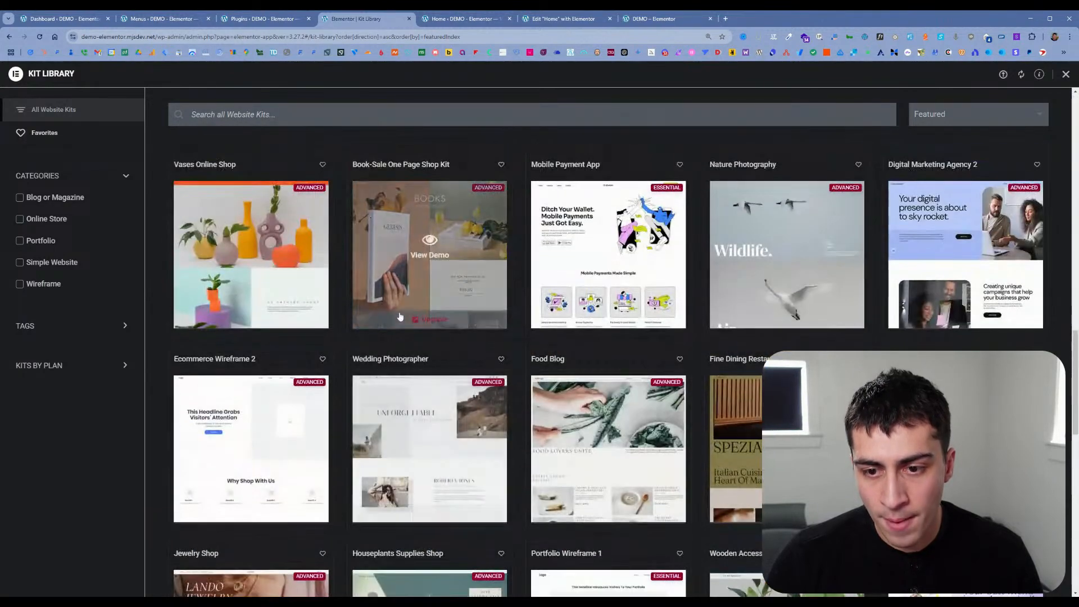
scroll(393, 319, "up", 12)
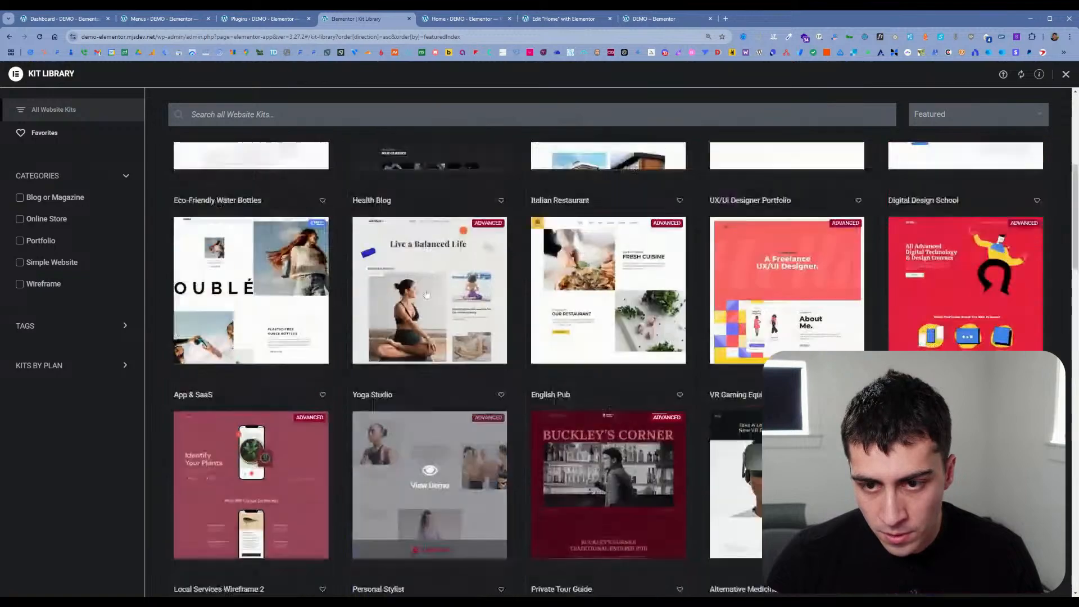
scroll(426, 294, "up", 3)
Step: View the Gym kit's demo, and leave the Kit Library for the Hello Biz home
left_click(434, 250)
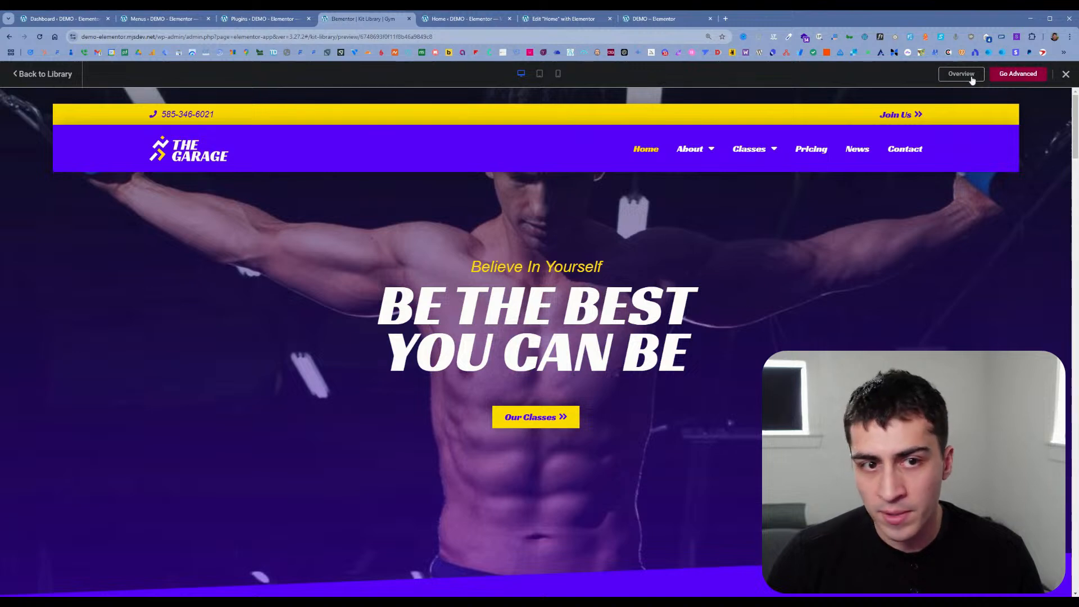
left_click(68, 77)
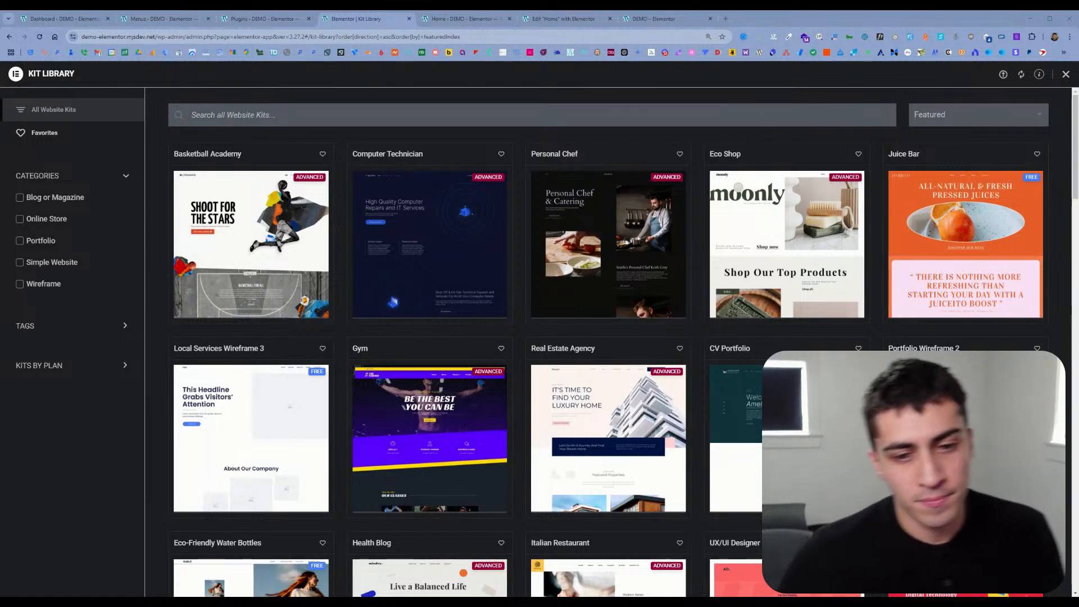
mouse_move(480, 243)
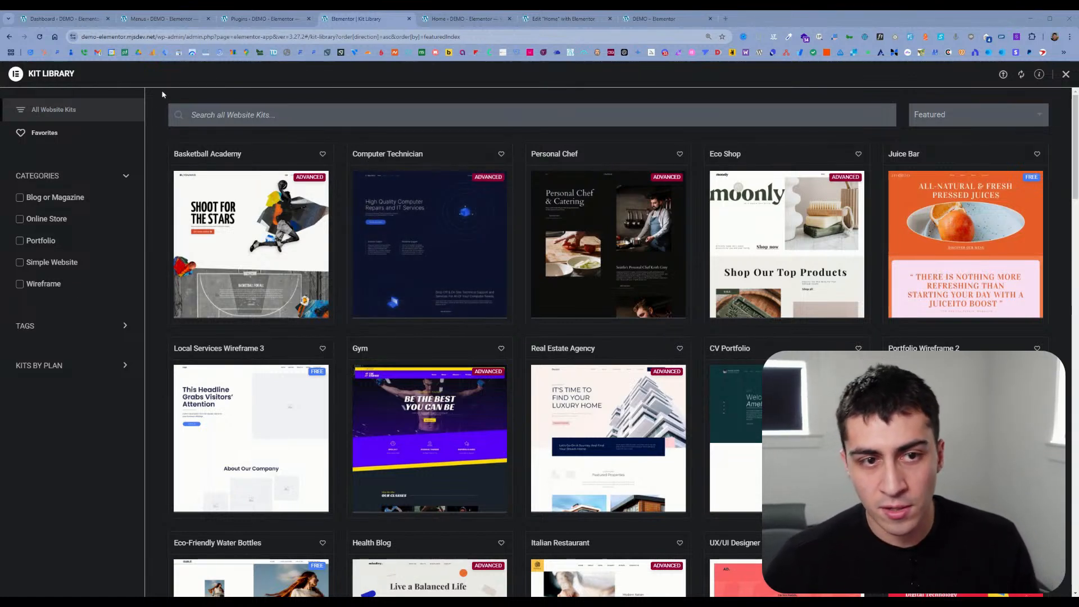
left_click(1065, 74)
left_click(490, 19)
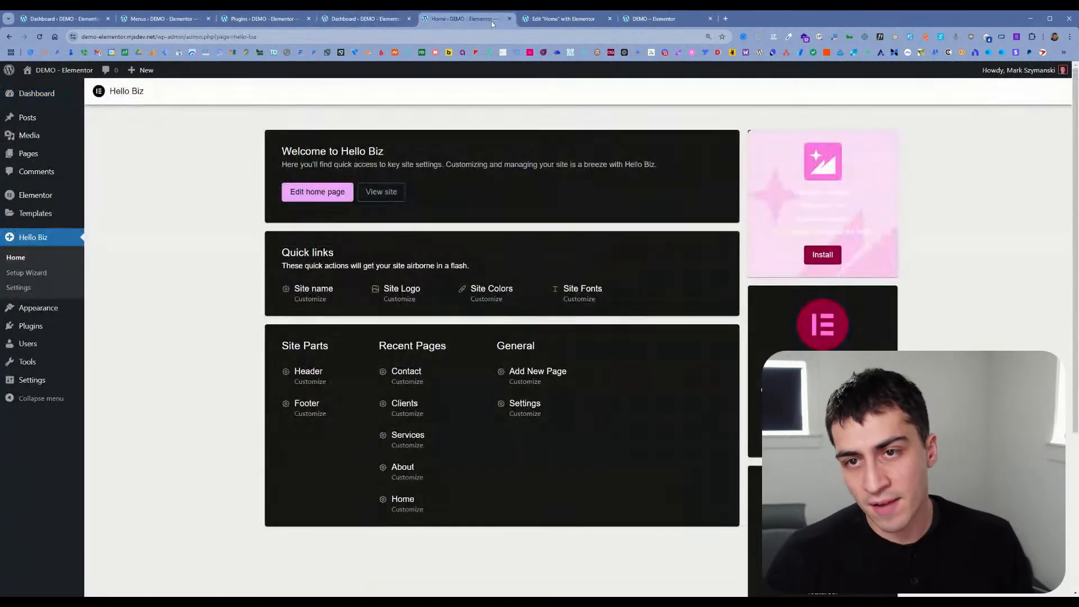
Step: Close the Hello Biz, Home editor and site preview tabs, and open the installed themes page
left_click(510, 19)
left_click(510, 20)
left_click(512, 20)
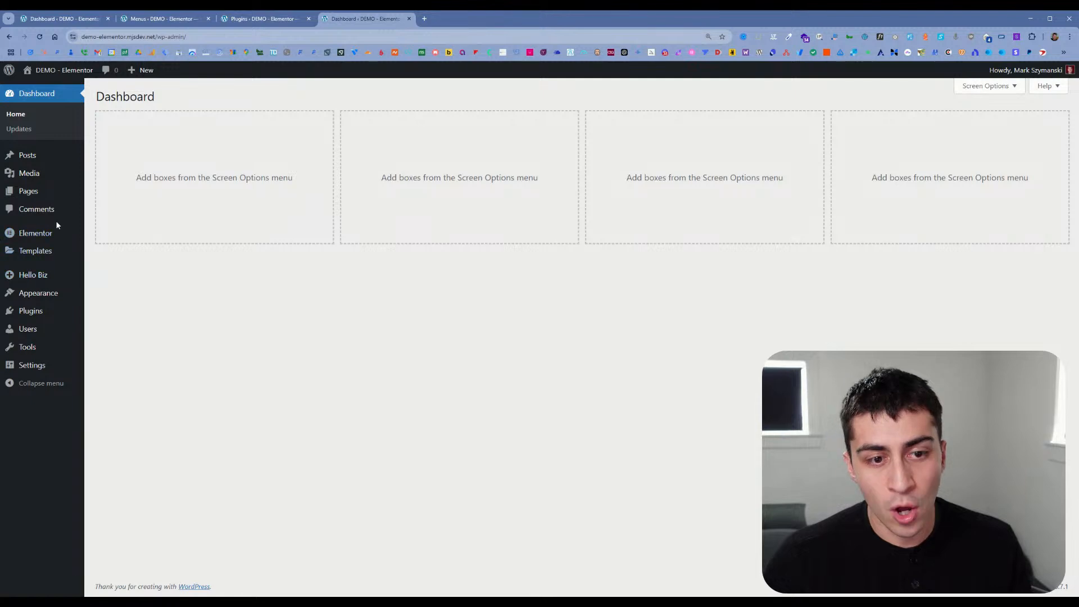
mouse_move(58, 294)
left_click(121, 300)
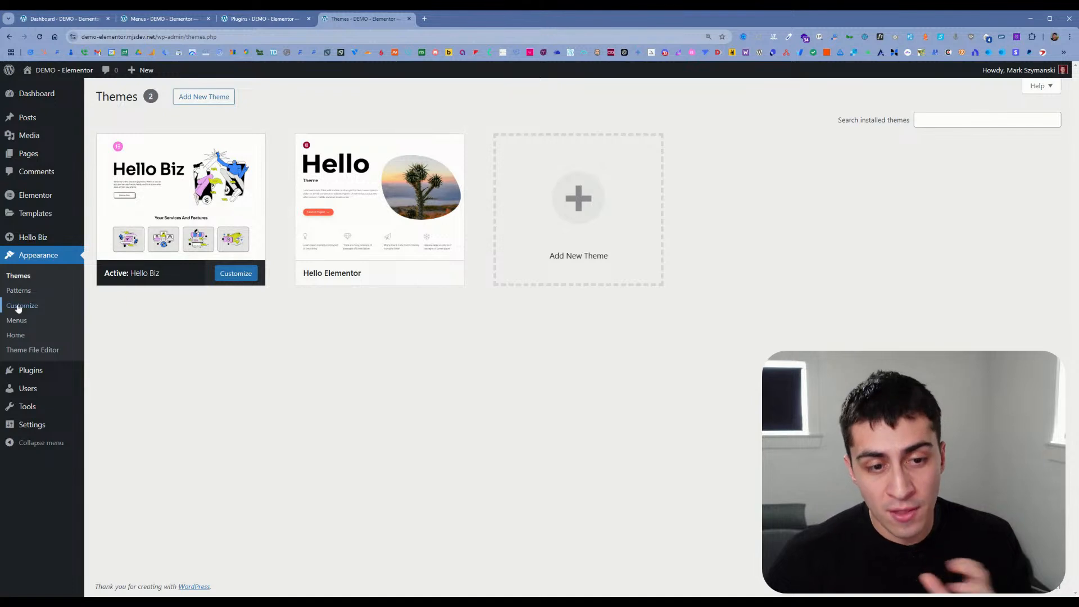
Step: Open the installed plugins list in a new tab and examine the Hello Plus plugin entry
mouse_move(37, 374)
middle_click(101, 373)
left_click(461, 21)
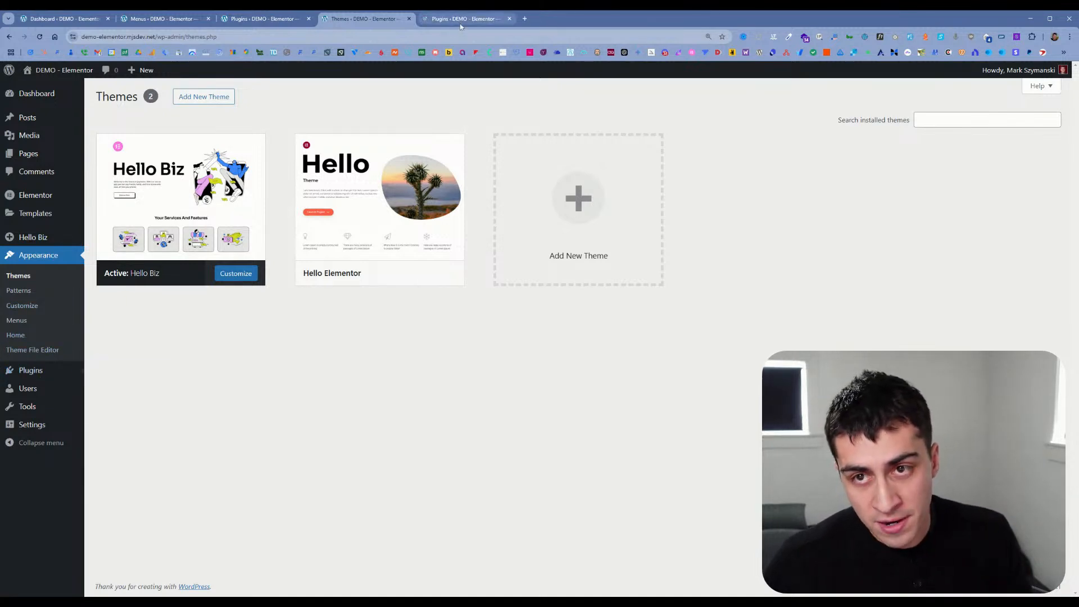
left_click_drag(158, 229, 120, 224)
left_click(137, 225)
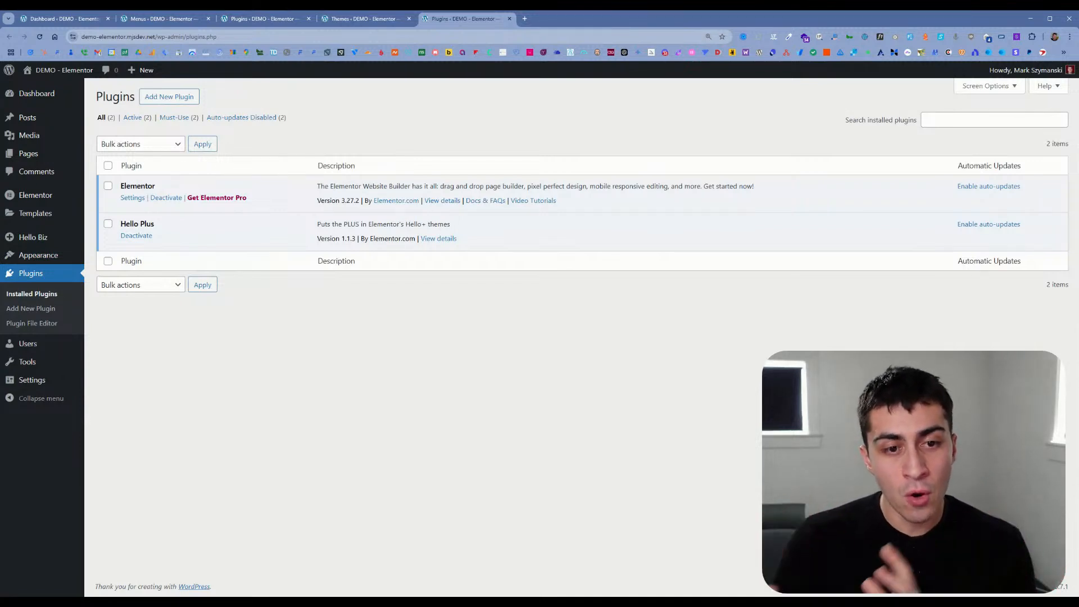
Step: Open the Hello Biz setup wizard and choose to customize the site from its final screen
mouse_move(65, 201)
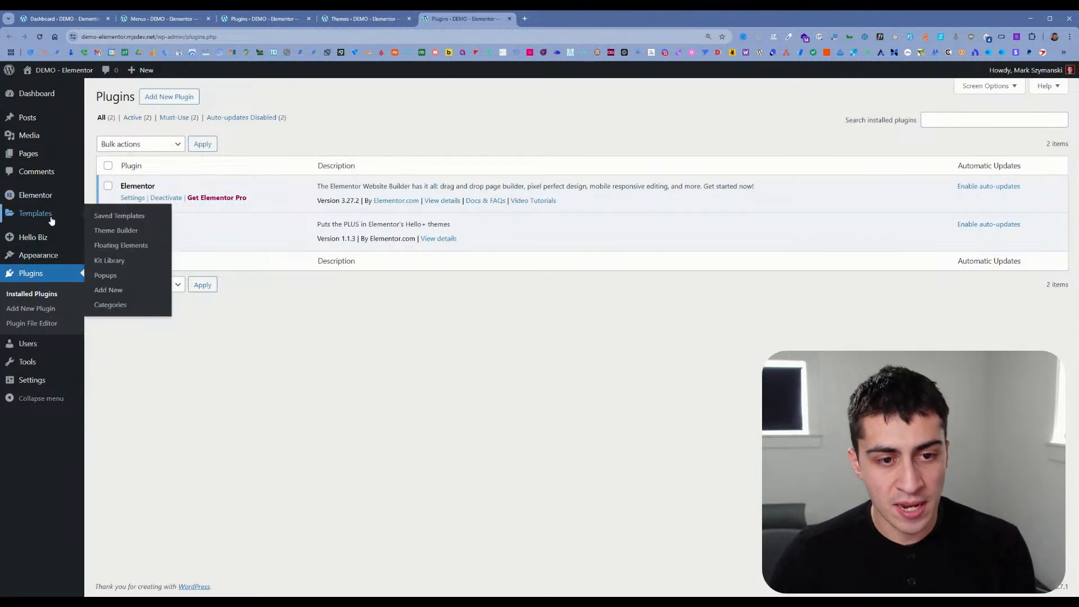
mouse_move(84, 238)
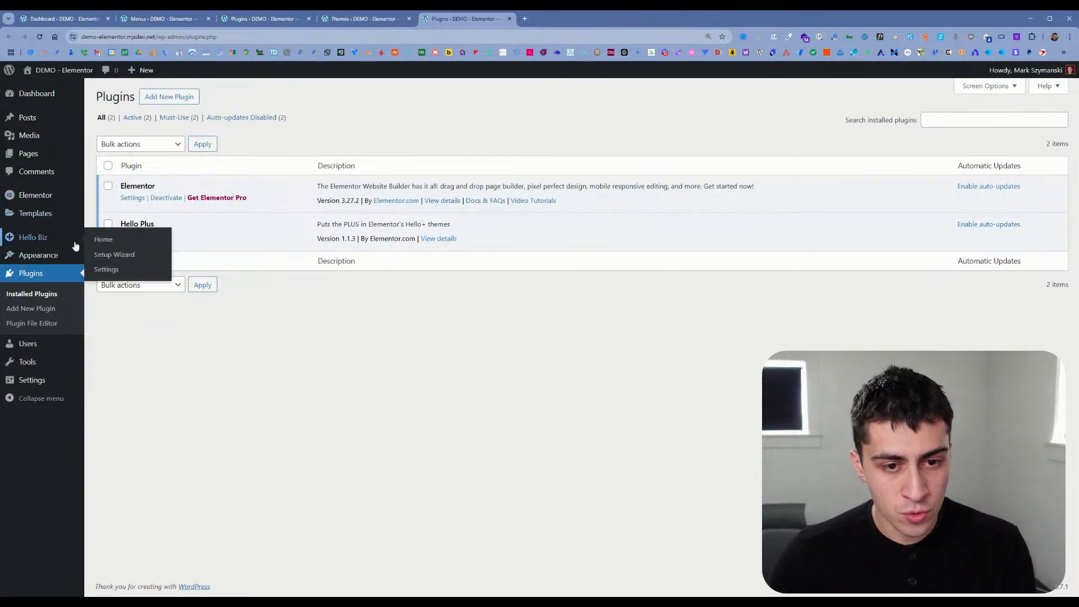
left_click(116, 256)
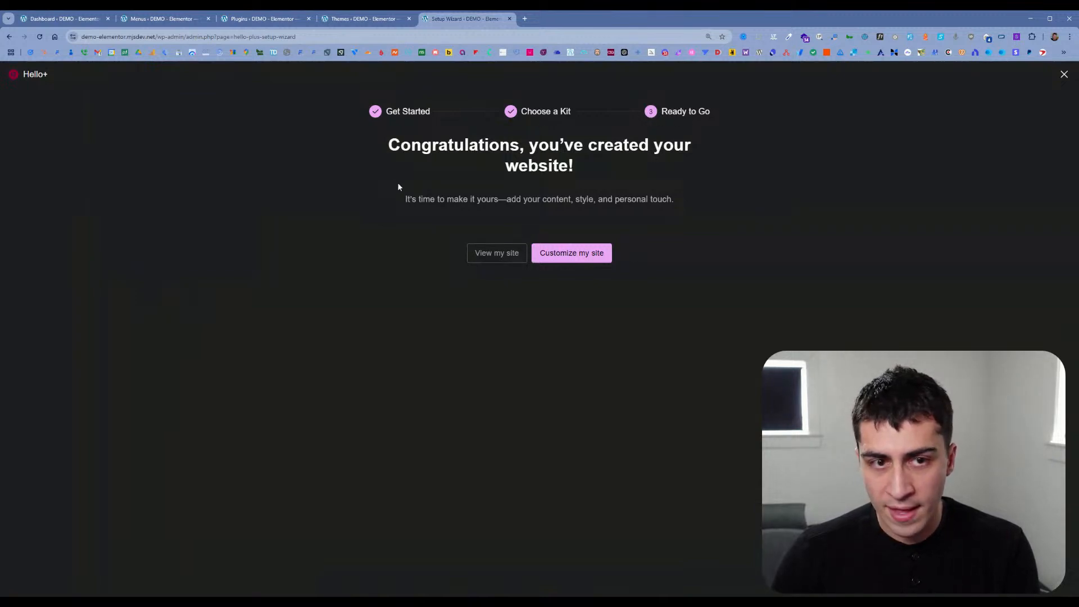
left_click(568, 251)
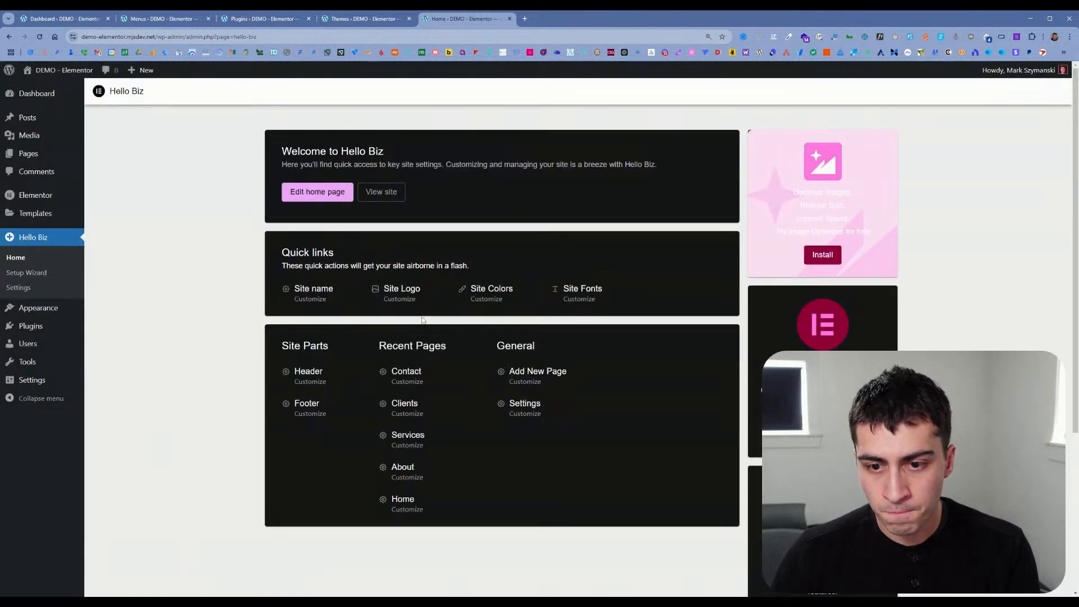
Step: View the Hello Biz advanced theme settings and return to the Hello Biz home
scroll(424, 320, "down", 1)
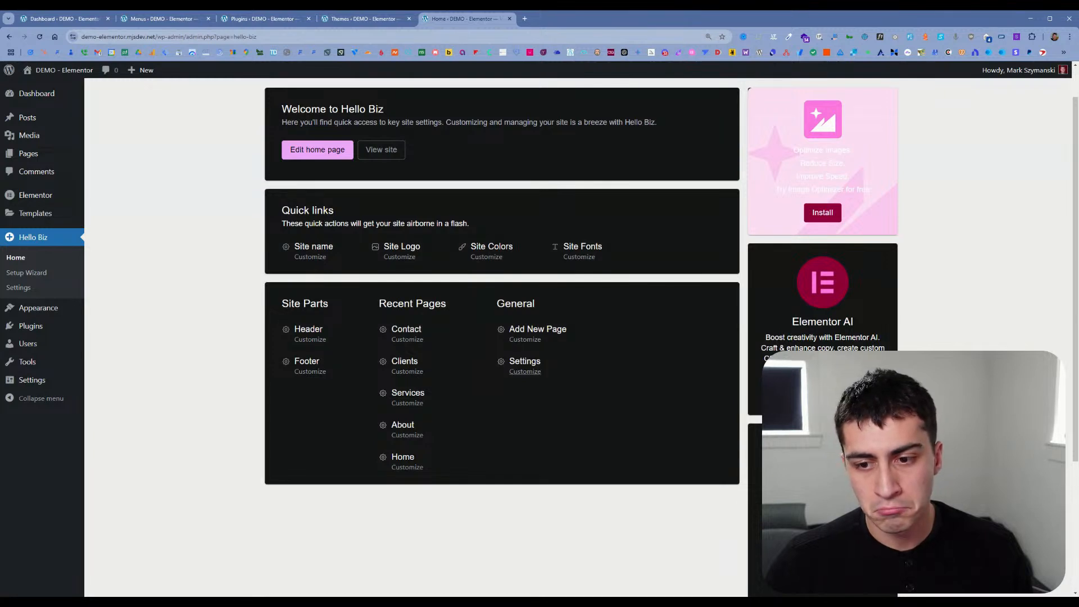
left_click(522, 372)
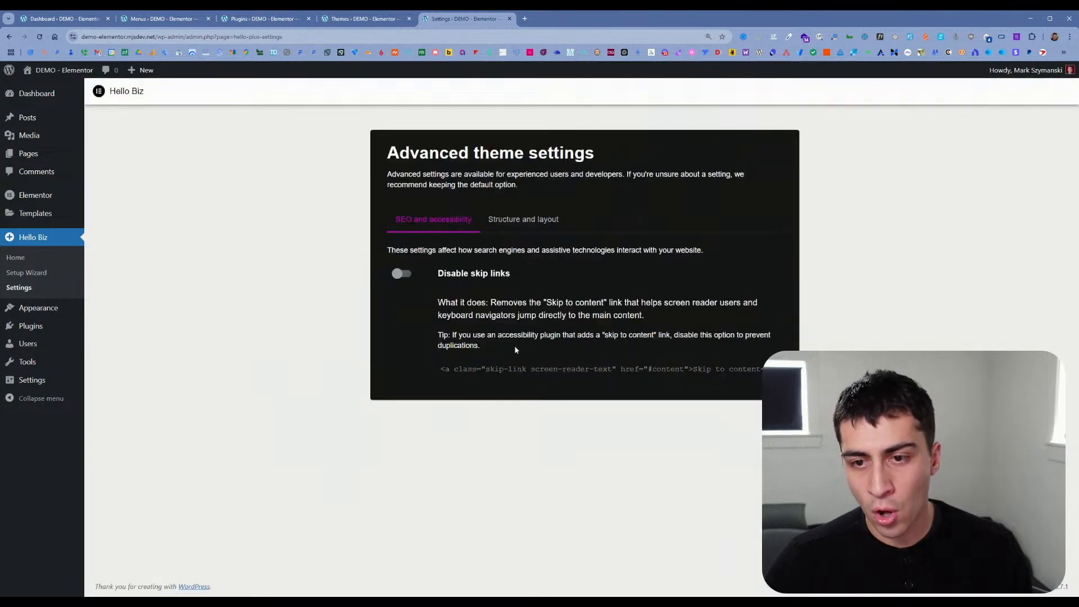
key("alt+Left")
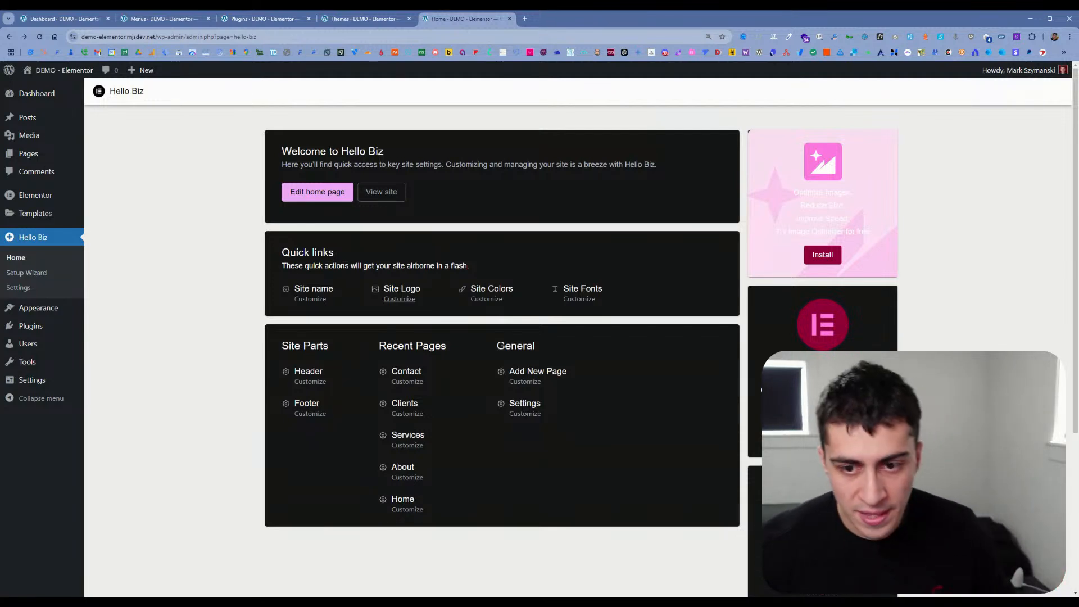
Step: Close the Menus tab and return to the Hello Biz home
left_click(360, 19)
left_click(261, 18)
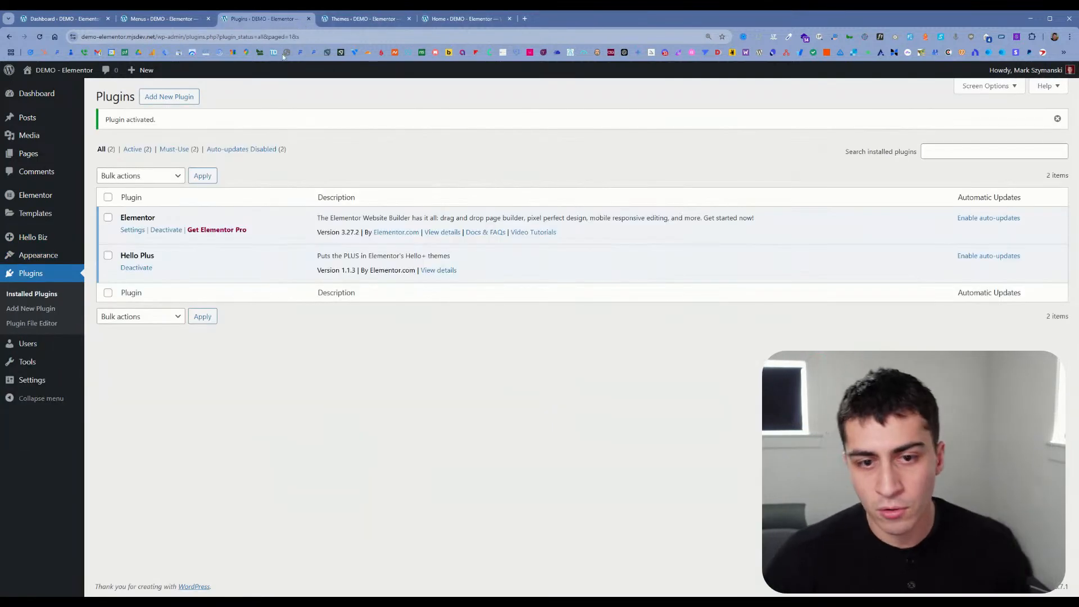
left_click(169, 18)
left_click(209, 19)
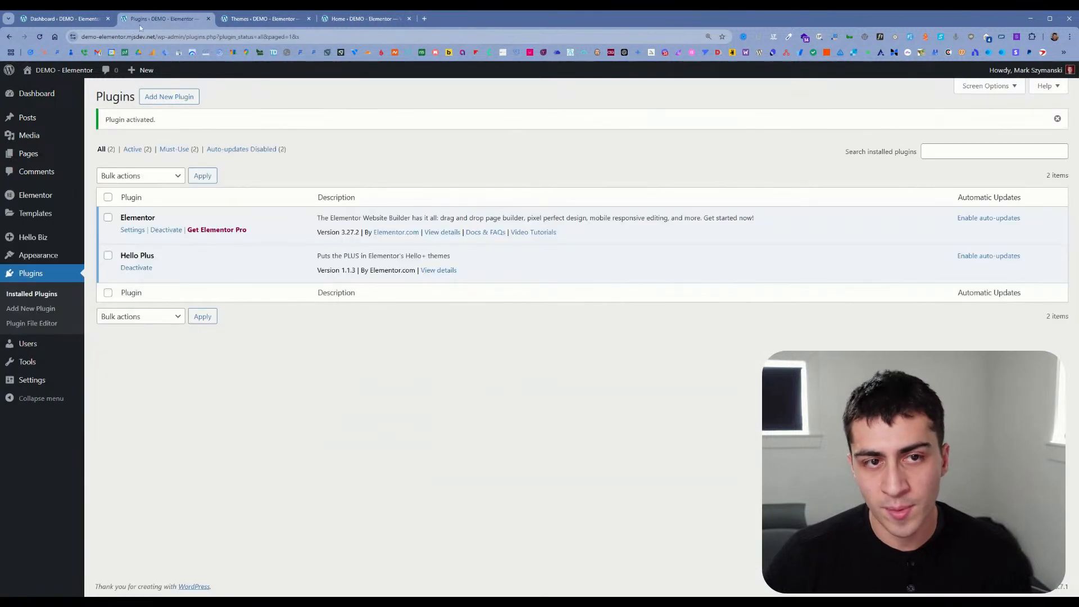
left_click(360, 19)
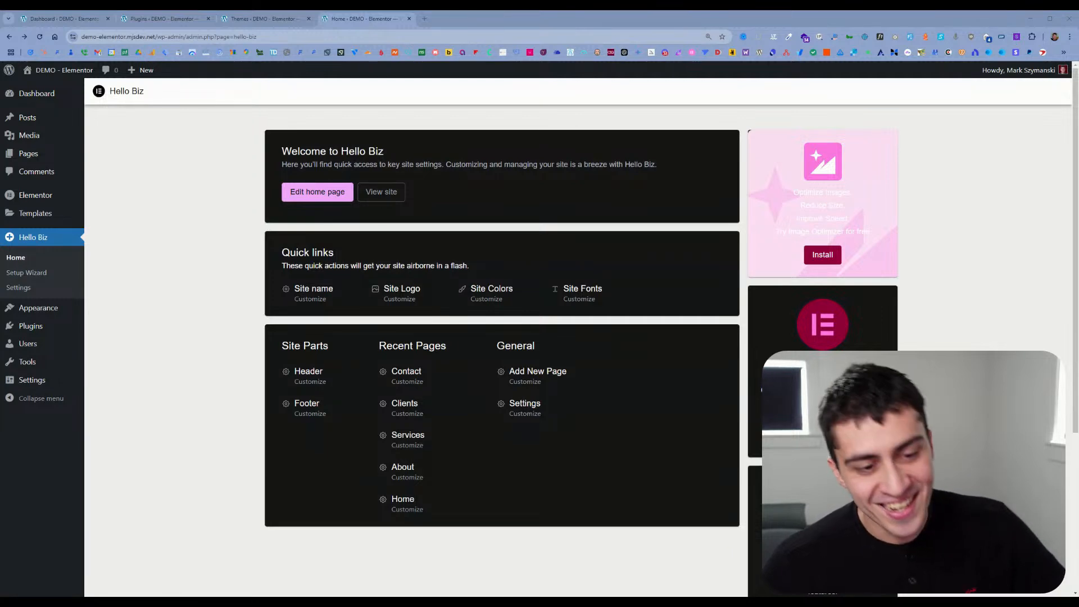
scroll(196, 261, "down", 2)
scroll(195, 261, "up", 1)
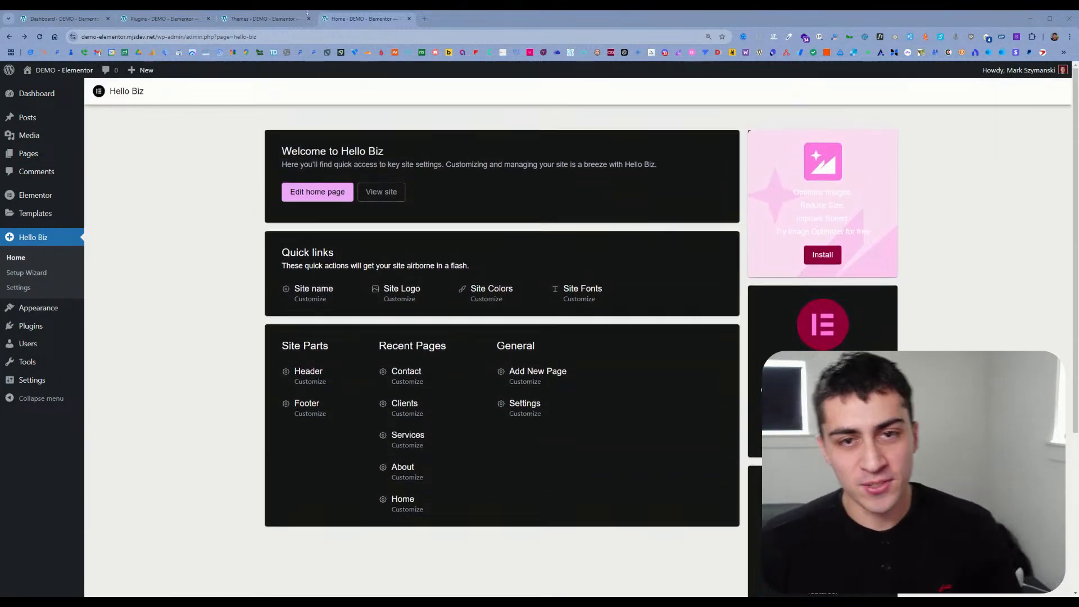
Step: Close the leftover Themes and Plugins tabs, keeping the Dashboard and Hello Biz home tabs open
left_click(304, 20)
left_click(308, 20)
left_click(203, 21)
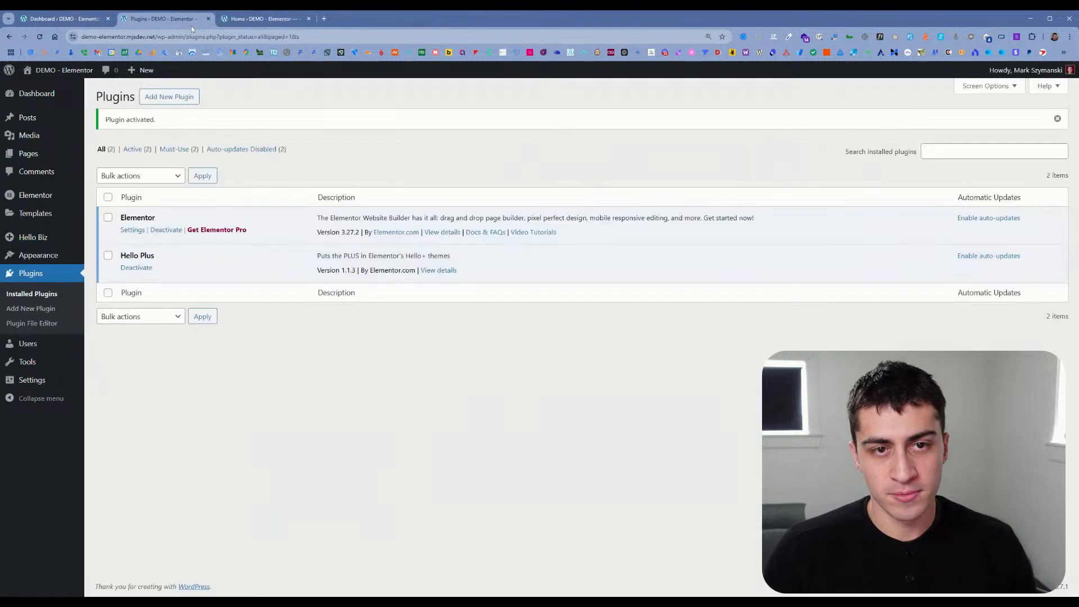
left_click(208, 18)
left_click(72, 21)
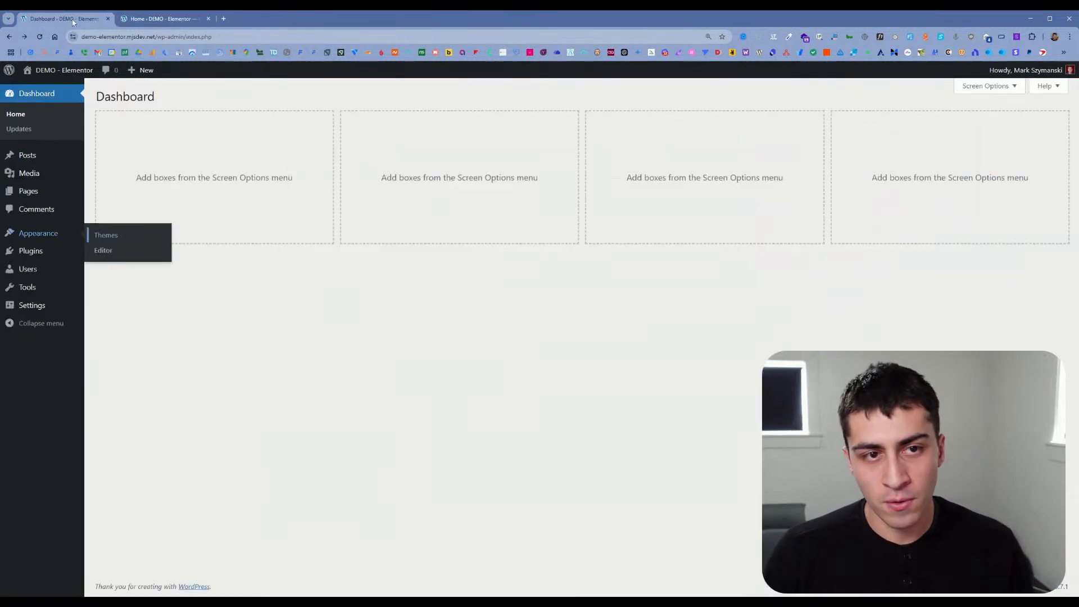
left_click(145, 19)
Step: Open the installed plugins list in a new tab from the Hello Biz home
mouse_move(54, 193)
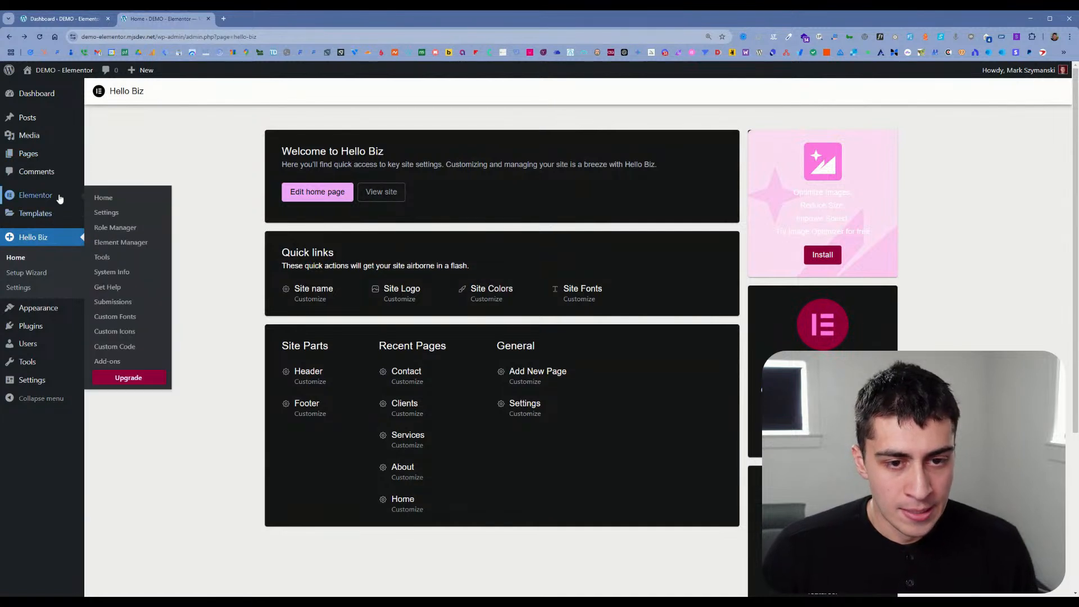
mouse_move(76, 332)
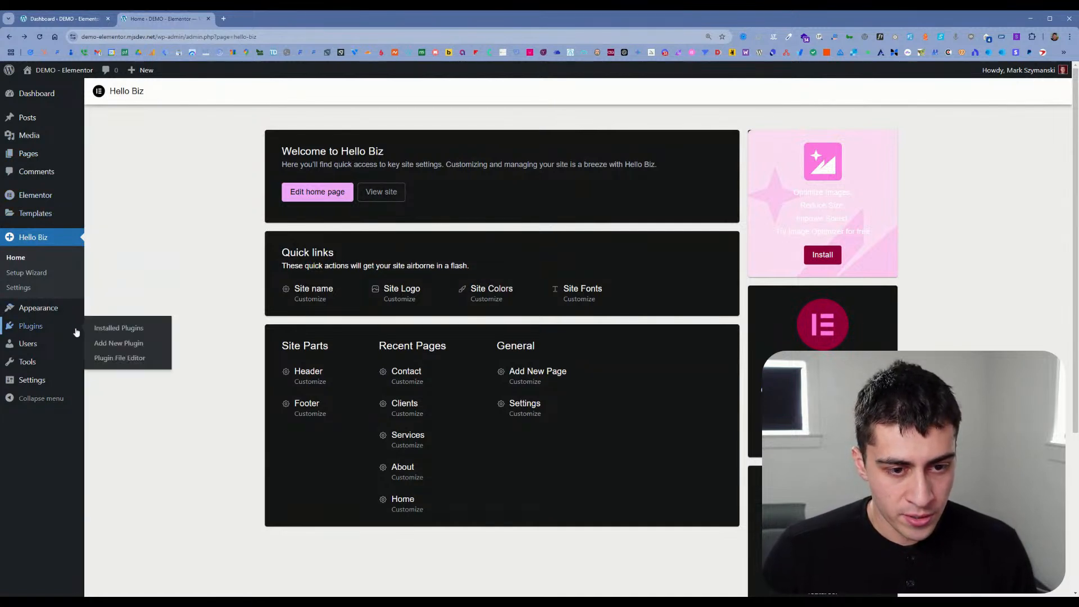
left_click(118, 333, "ctrl")
left_click(264, 19)
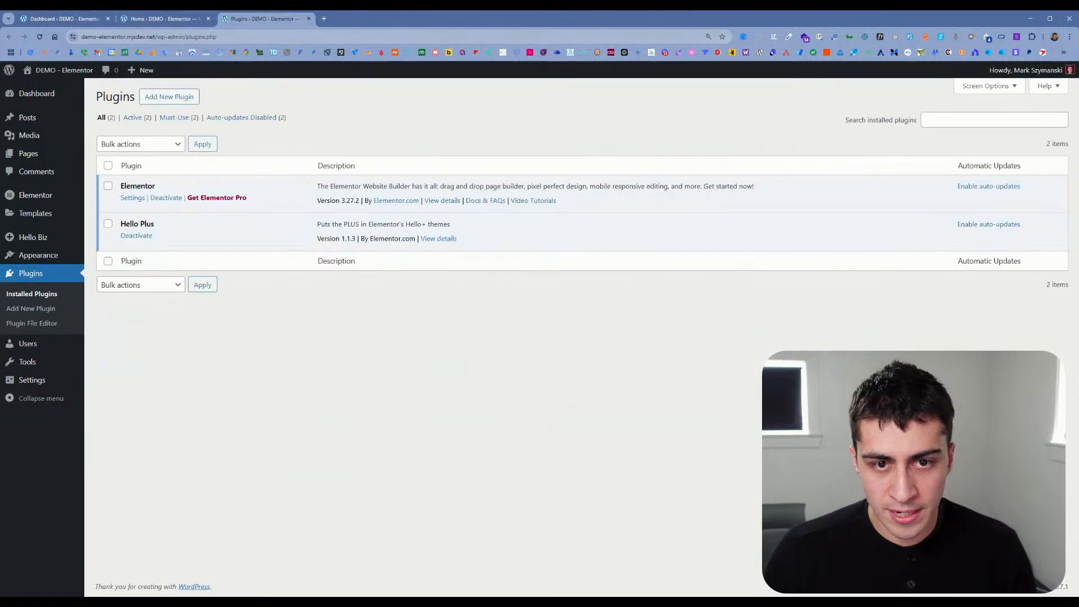
Step: Upload the plugin file elementor-pro-3.27.1.zip, install it and activate Elementor Pro
left_click(170, 100)
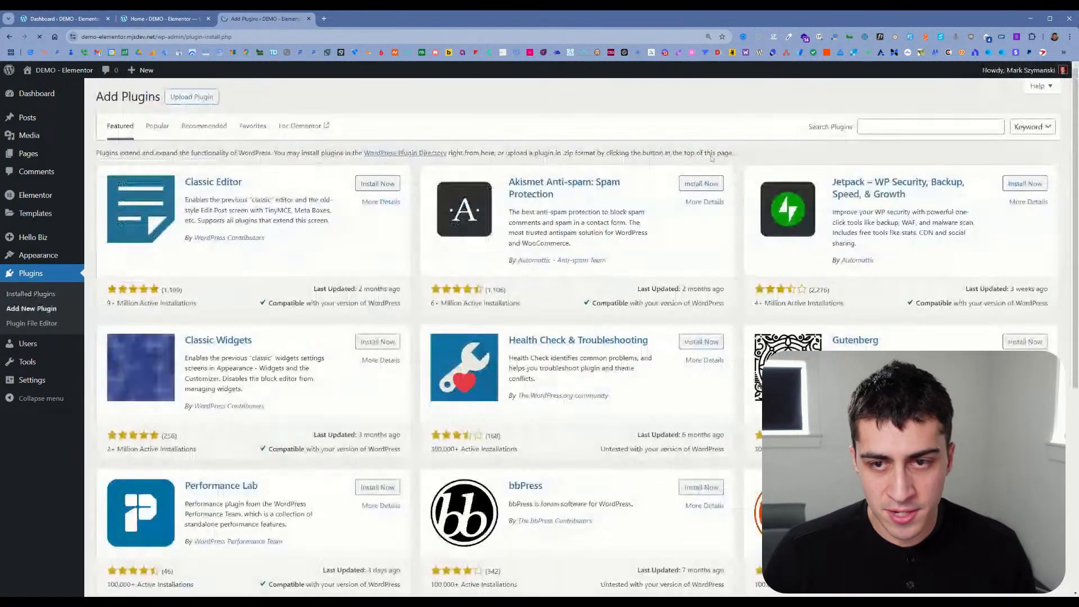
left_click(192, 97)
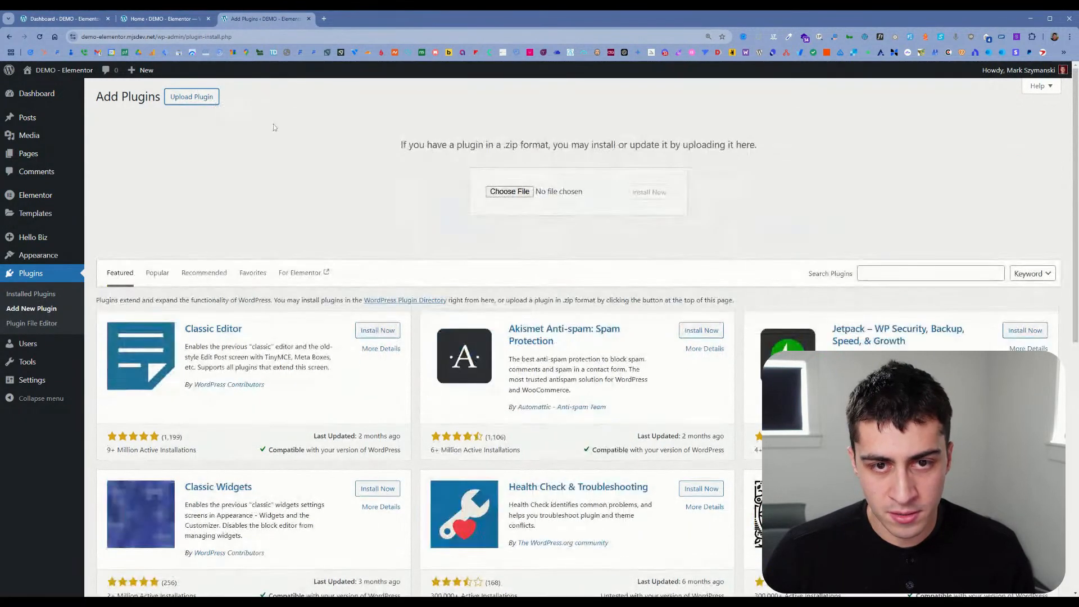
left_click(519, 192)
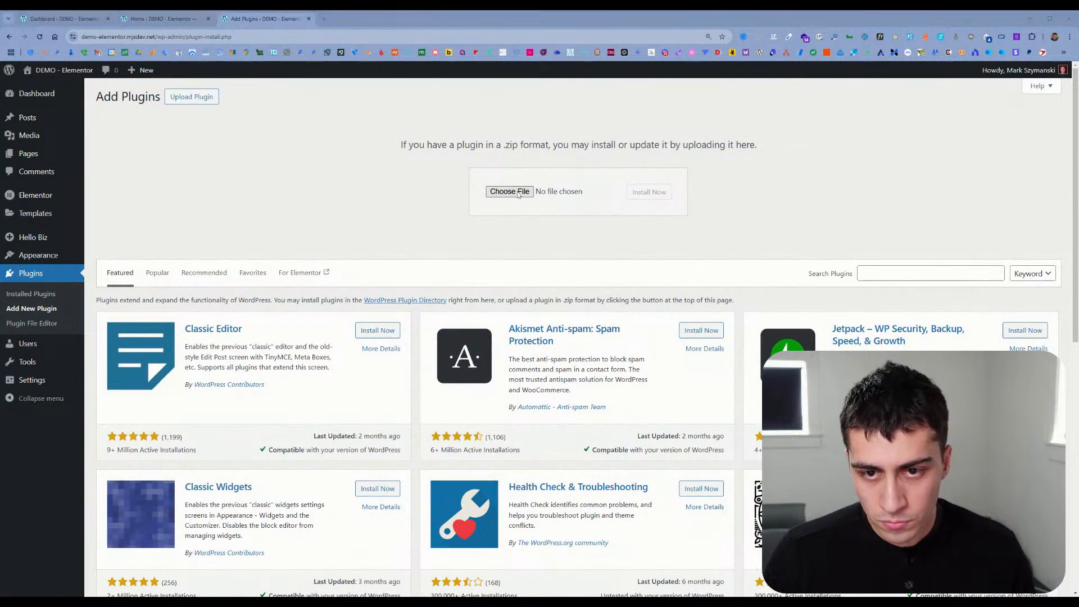
key("Return")
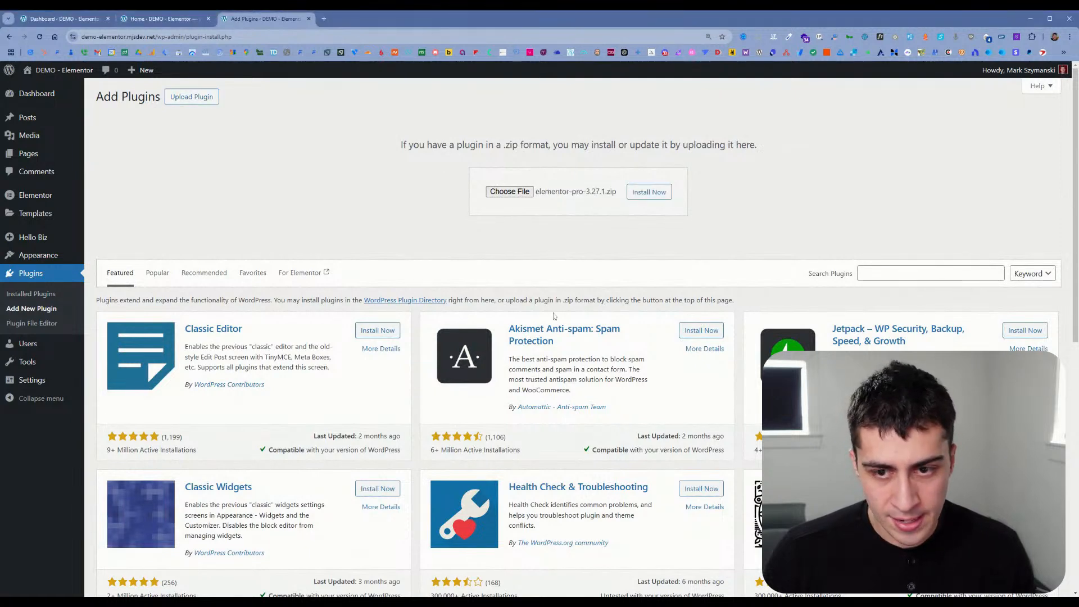
left_click(647, 193)
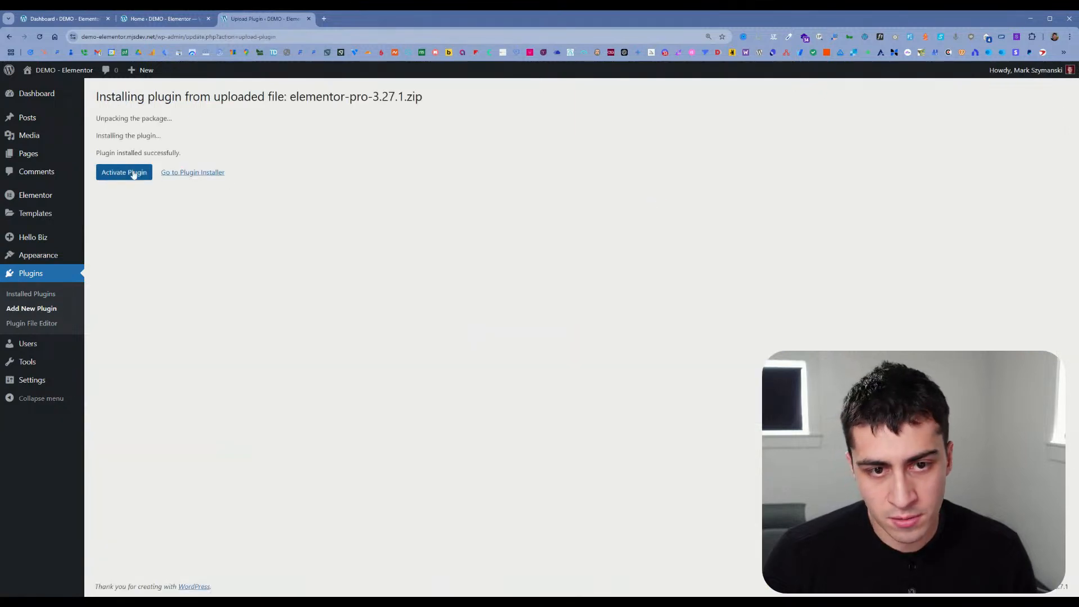
left_click(132, 173)
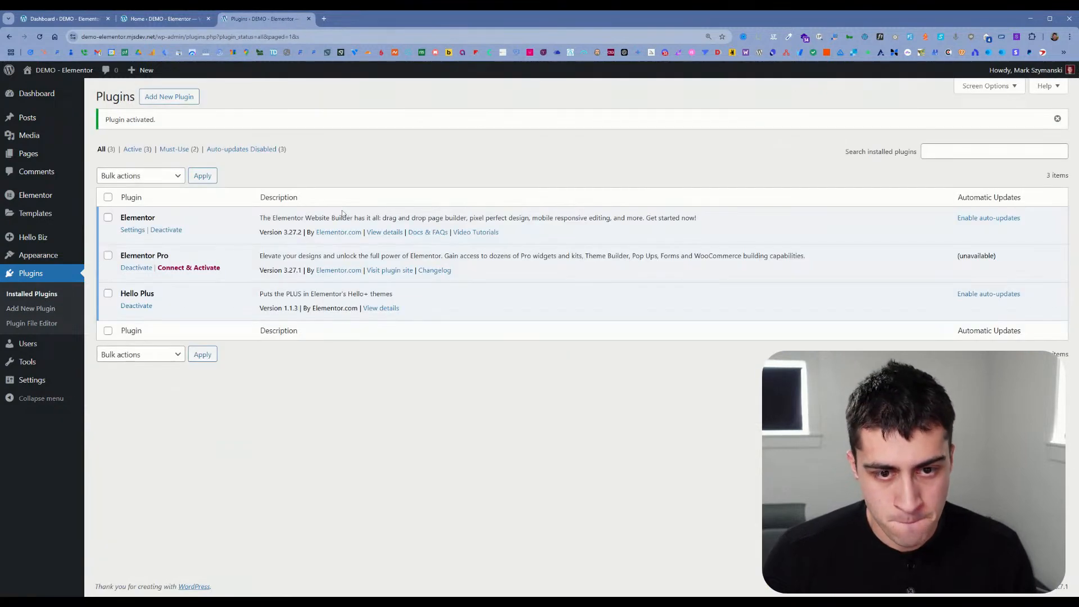
Step: Connect and activate the Elementor Pro license from its entry in the plugins list
left_click(183, 272)
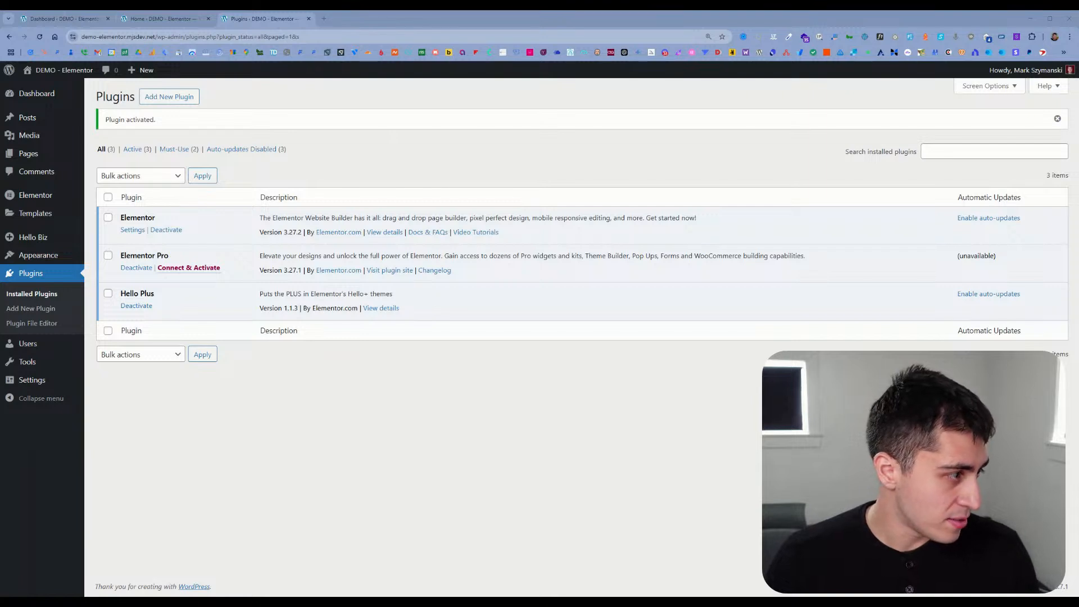
left_click(362, 137)
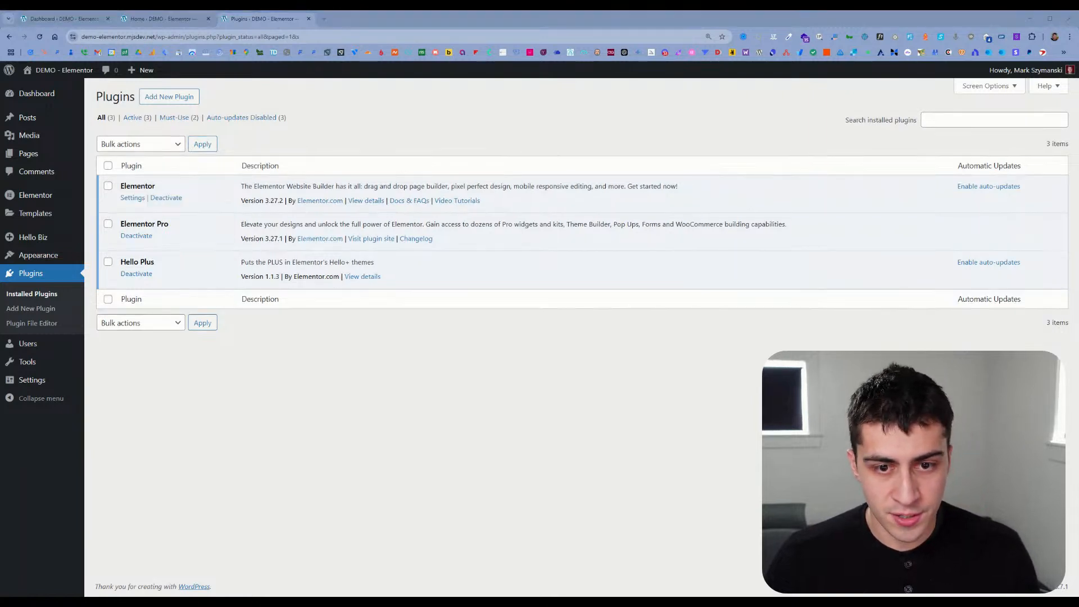
left_click(231, 195)
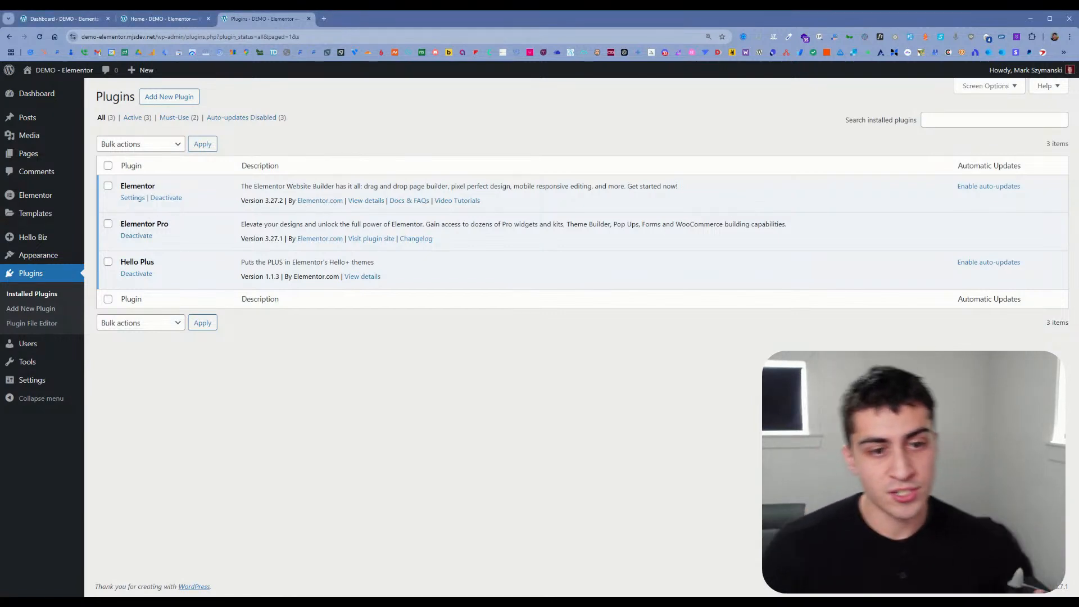
Step: Open the live site in a new tab and load its Home page in the Elementor editor
mouse_move(69, 236)
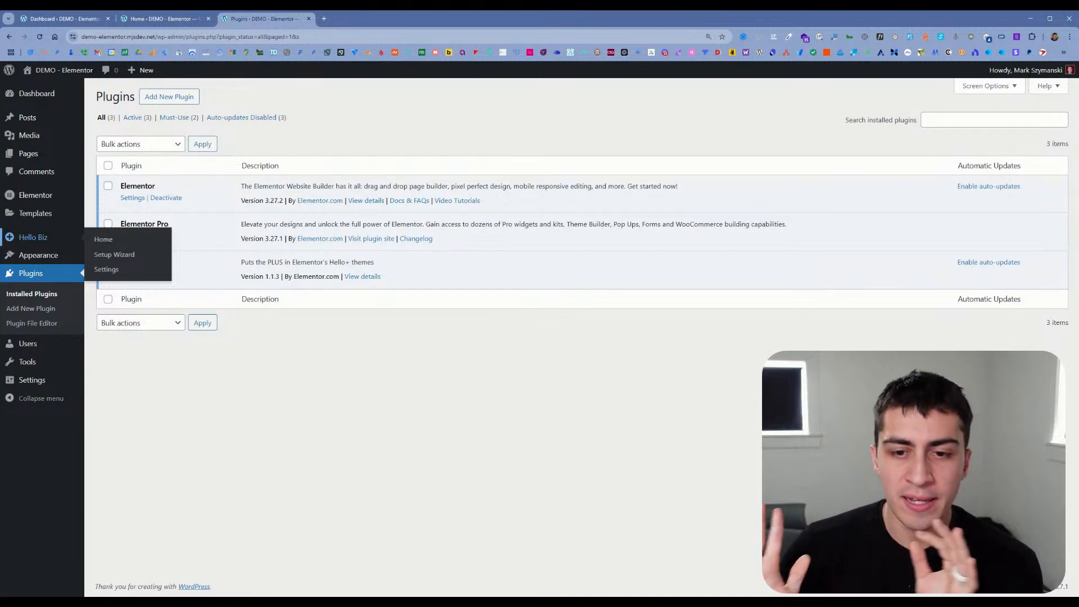
mouse_move(65, 201)
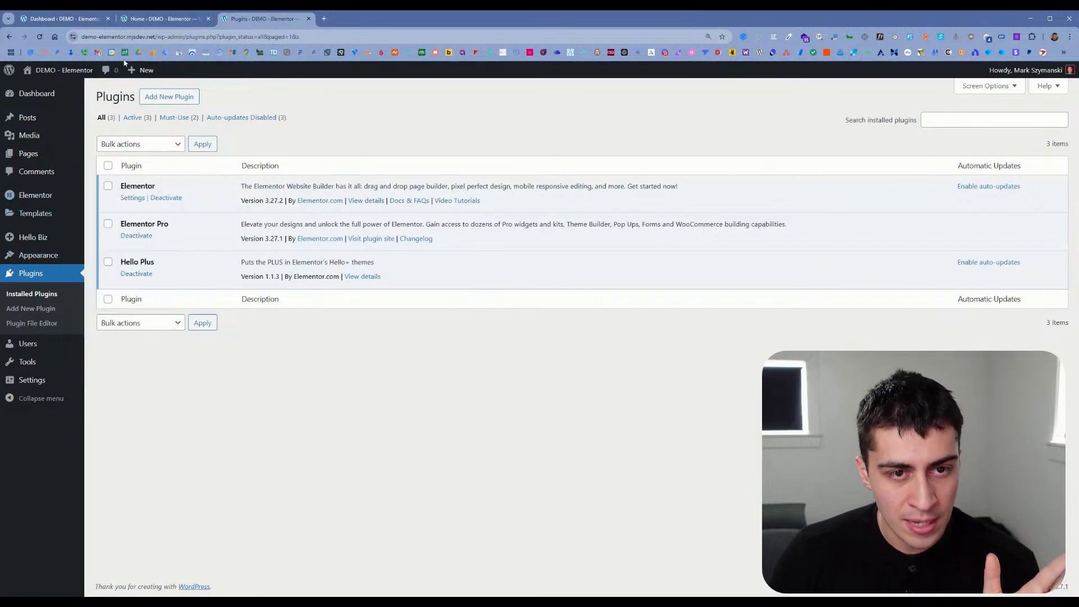
left_click(54, 88)
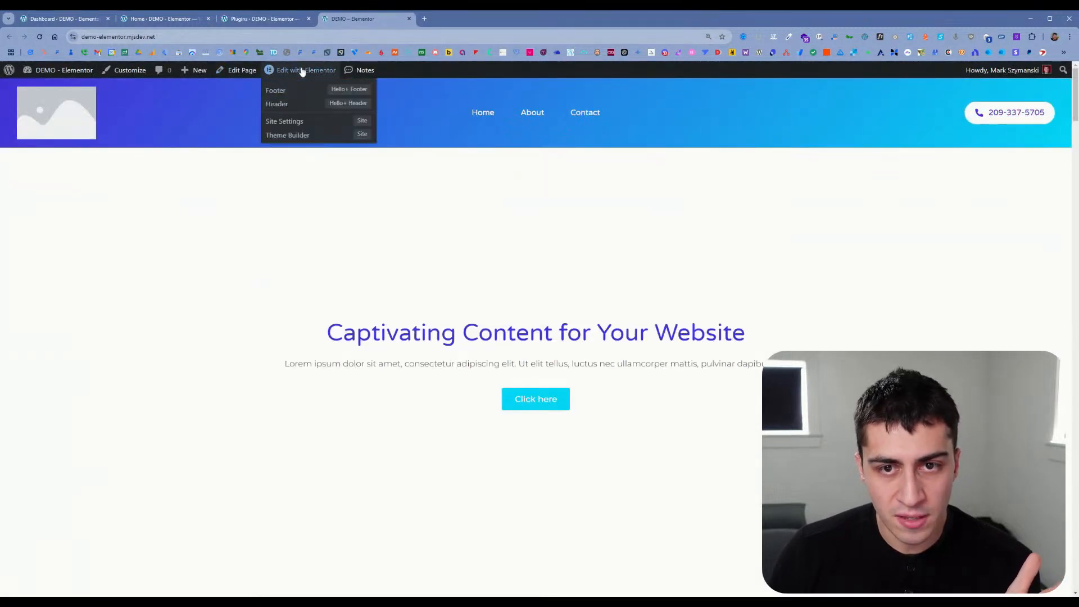
left_click(303, 71)
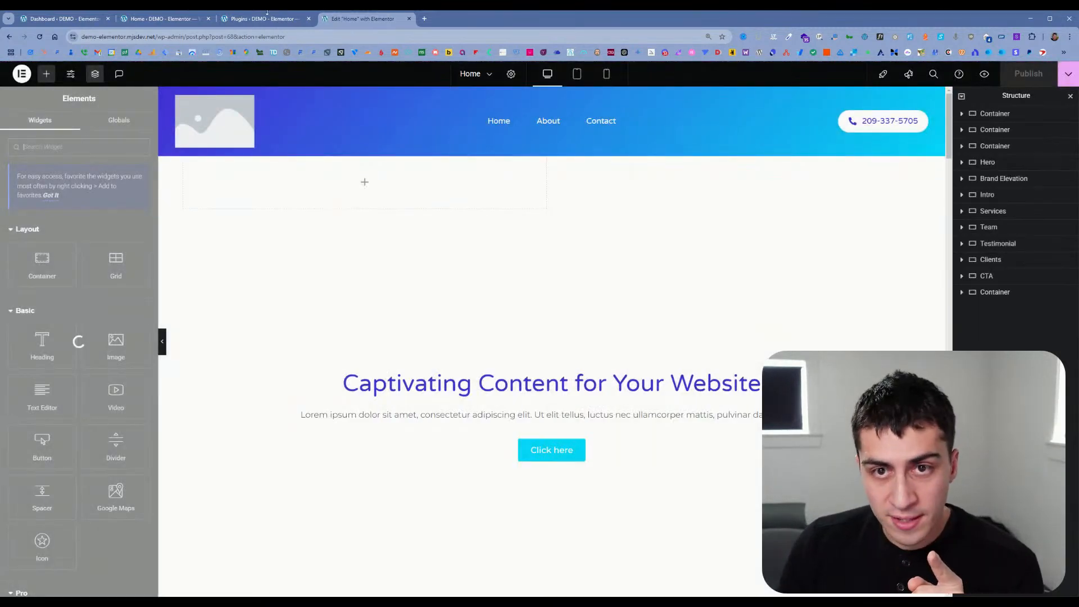
Step: Open the live site in another tab alongside the Home editor and display its Elementor editing options
left_click(264, 19)
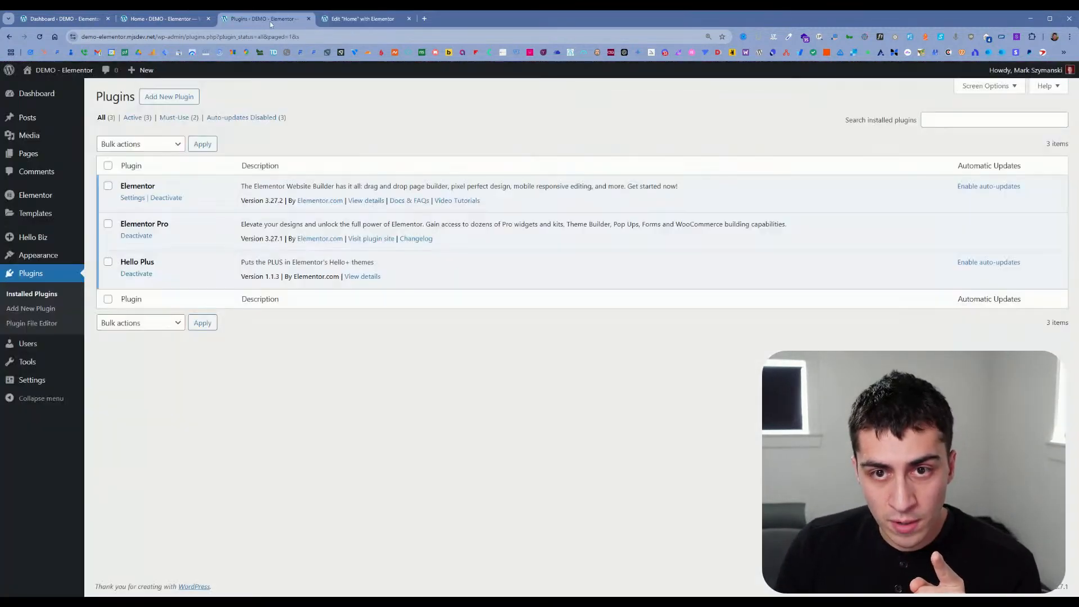
middle_click(79, 71)
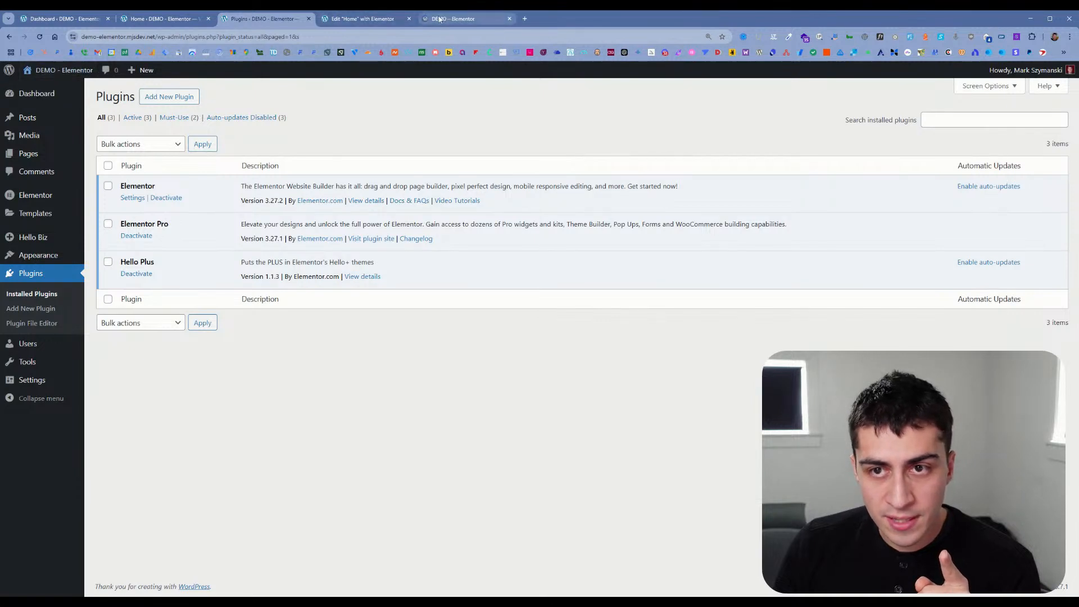
left_click(368, 20)
mouse_move(296, 72)
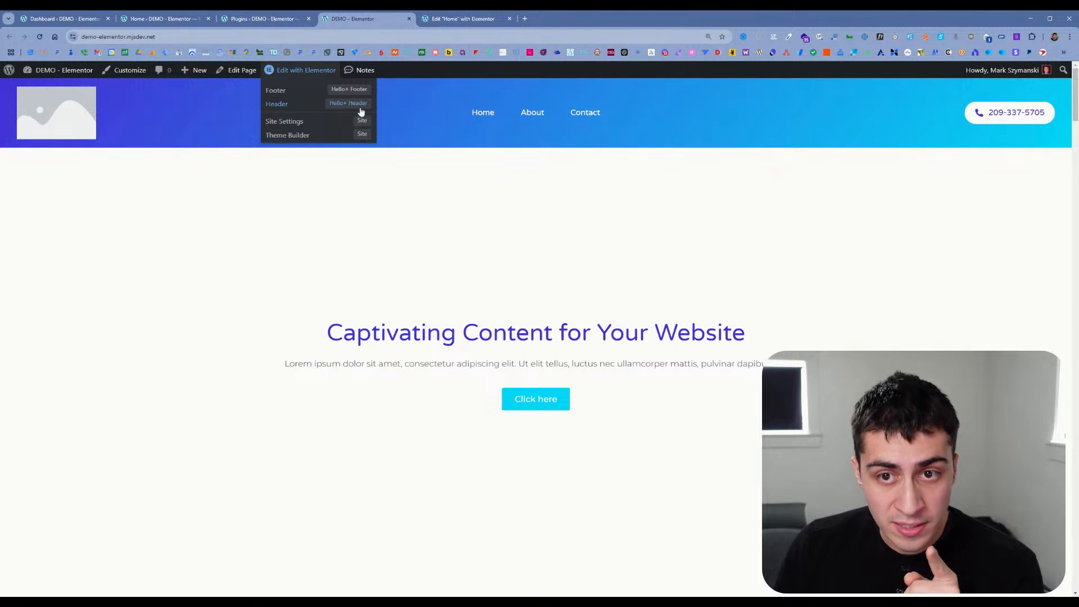
Step: Create a new header template in the Theme Builder and insert the purple-and-yellow The Garage block from the library
left_click(299, 136)
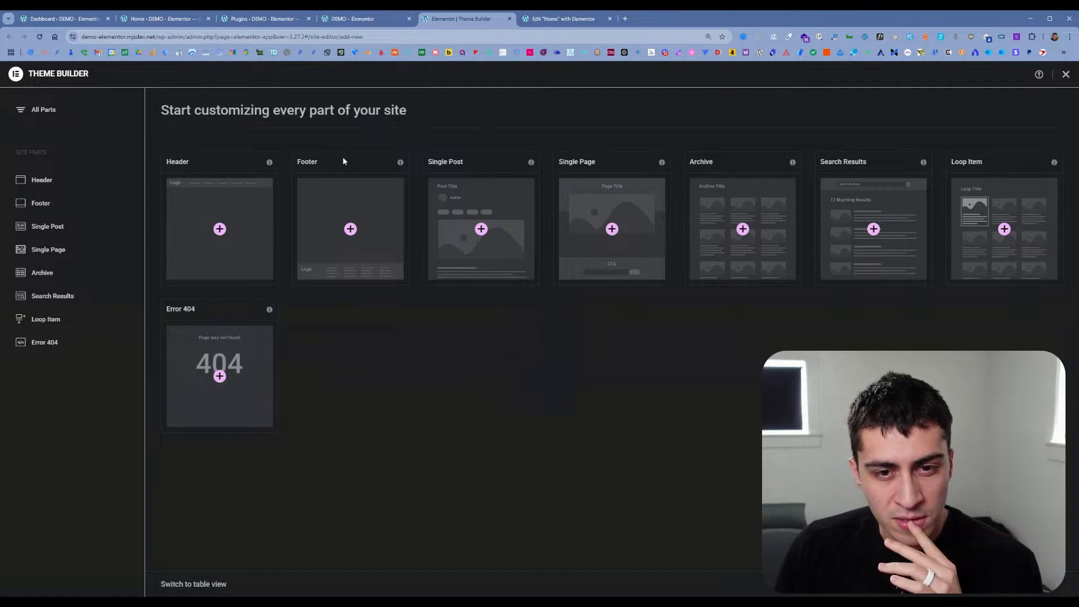
left_click(42, 180)
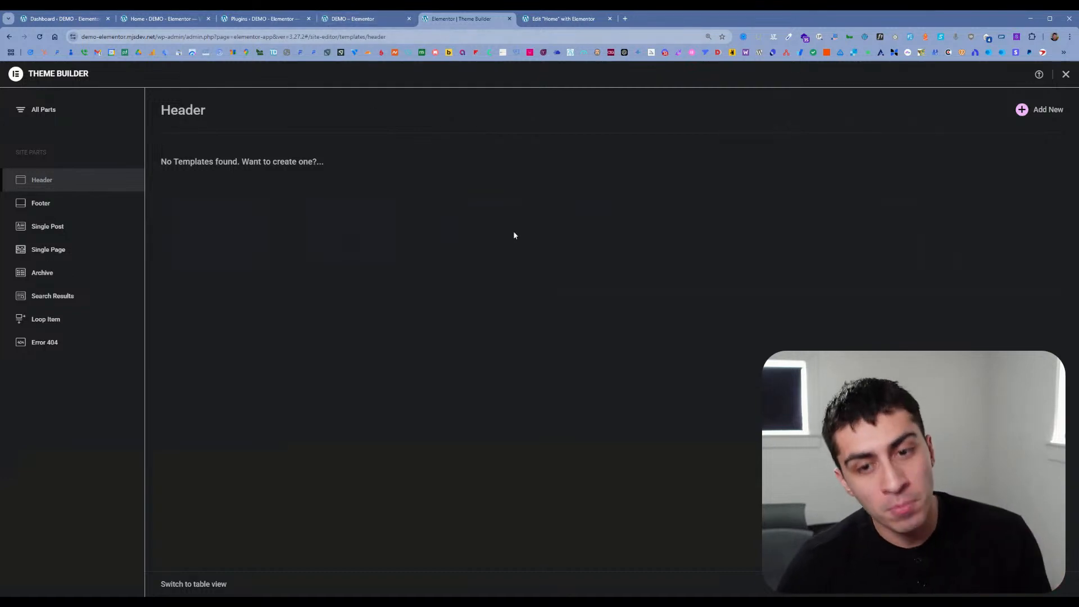
left_click(1045, 112)
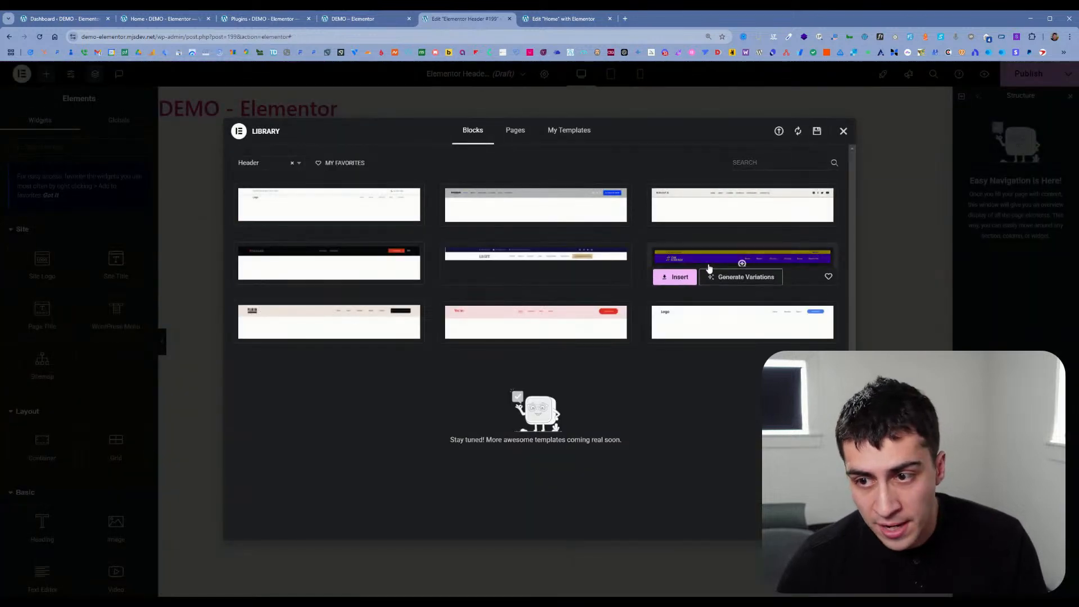
left_click(675, 275)
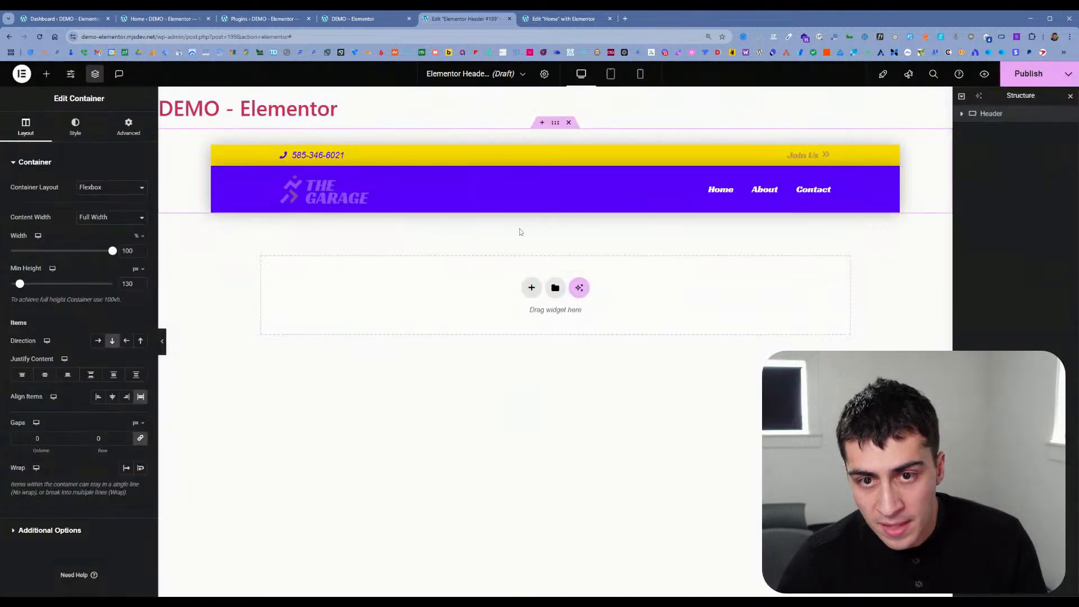
Step: Publish the header template with an Include display condition set to Entire Site
left_click(1017, 78)
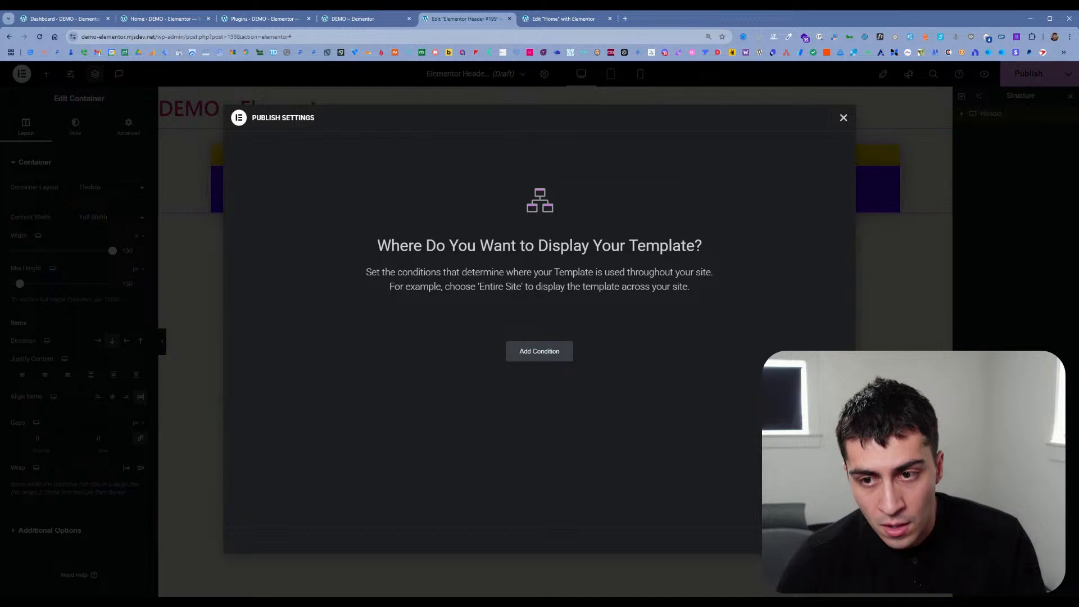
left_click(560, 355)
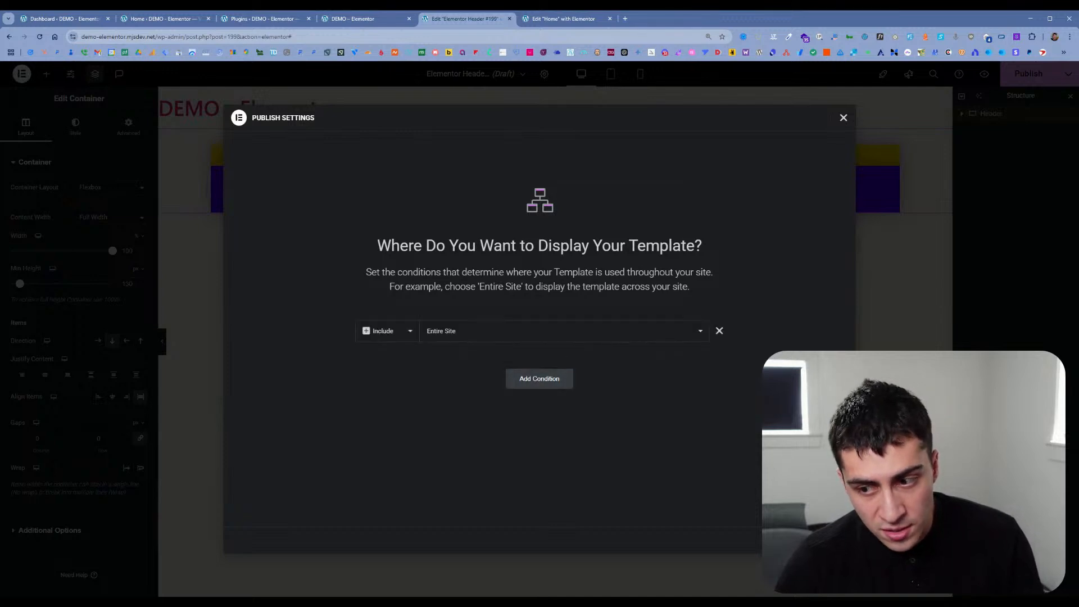
left_click(819, 540)
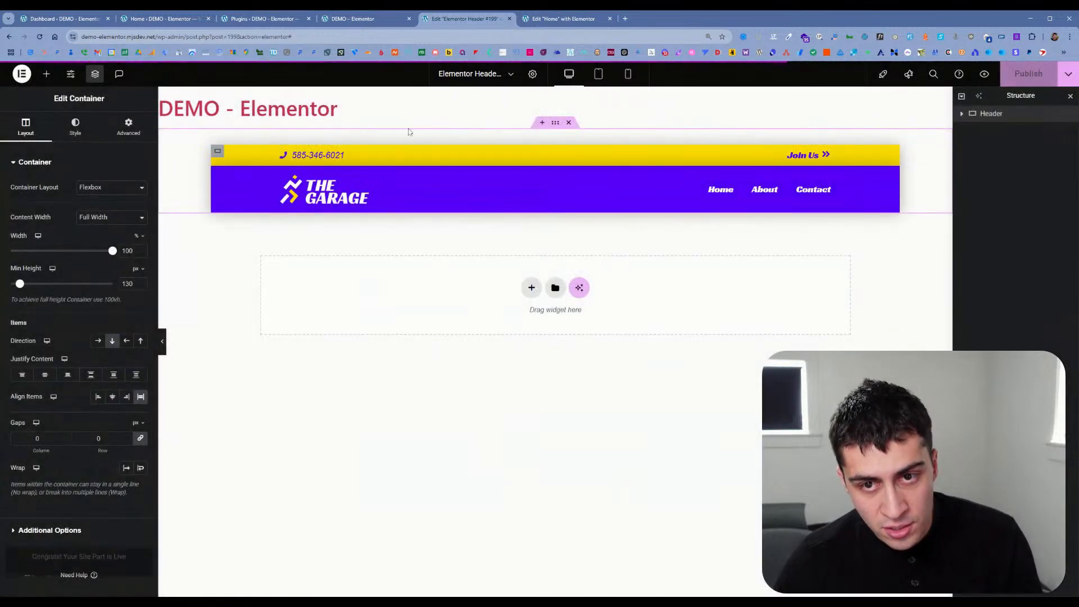
Step: Check the new header on the live site and review the site's global parts in the Theme Builder
left_click(354, 19)
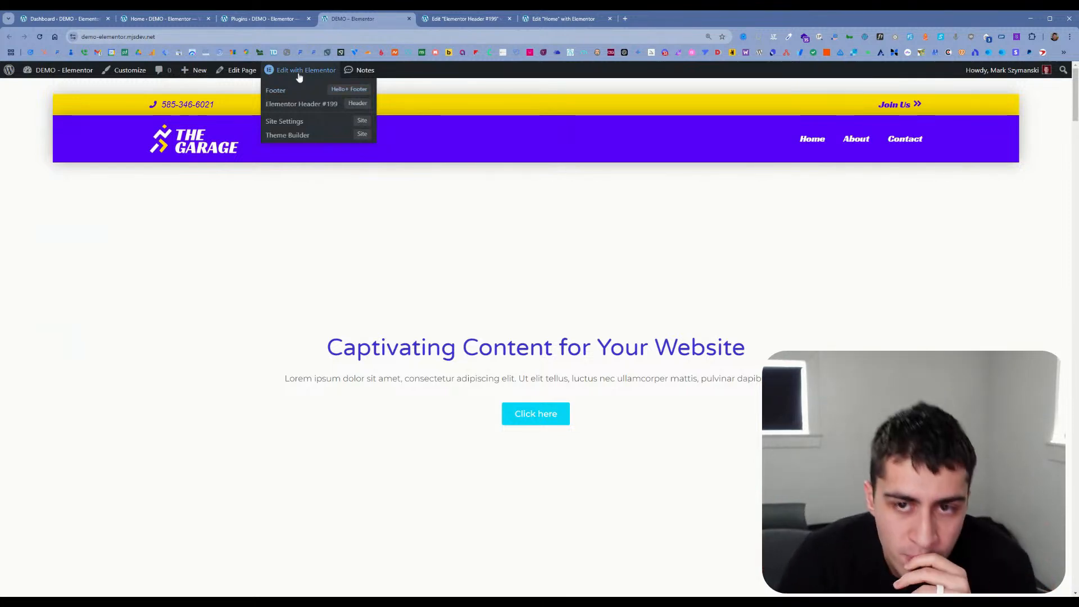
left_click(245, 22)
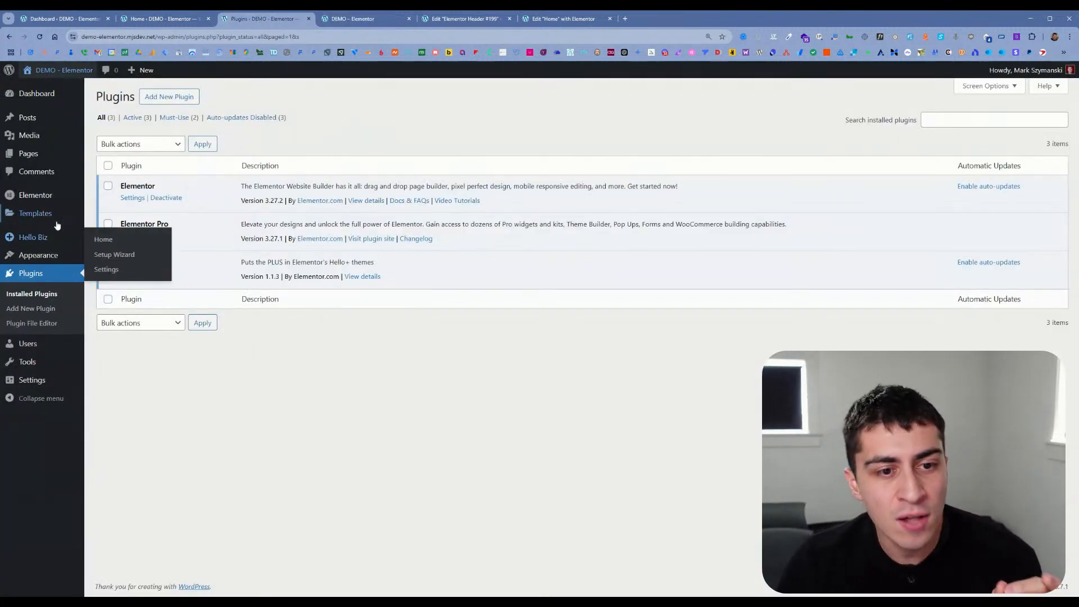
mouse_move(73, 213)
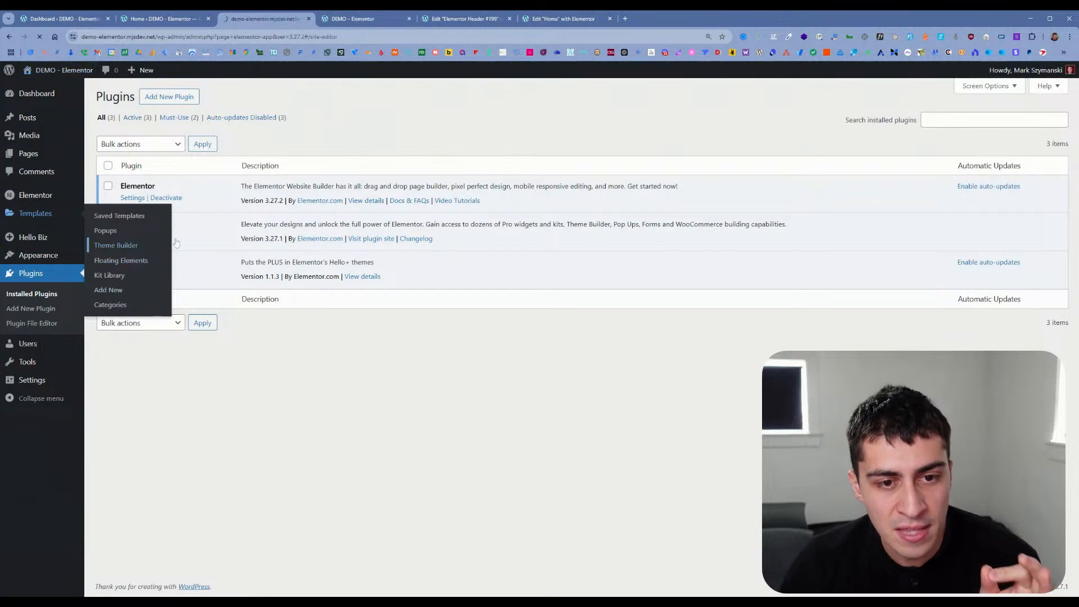
left_click(161, 245)
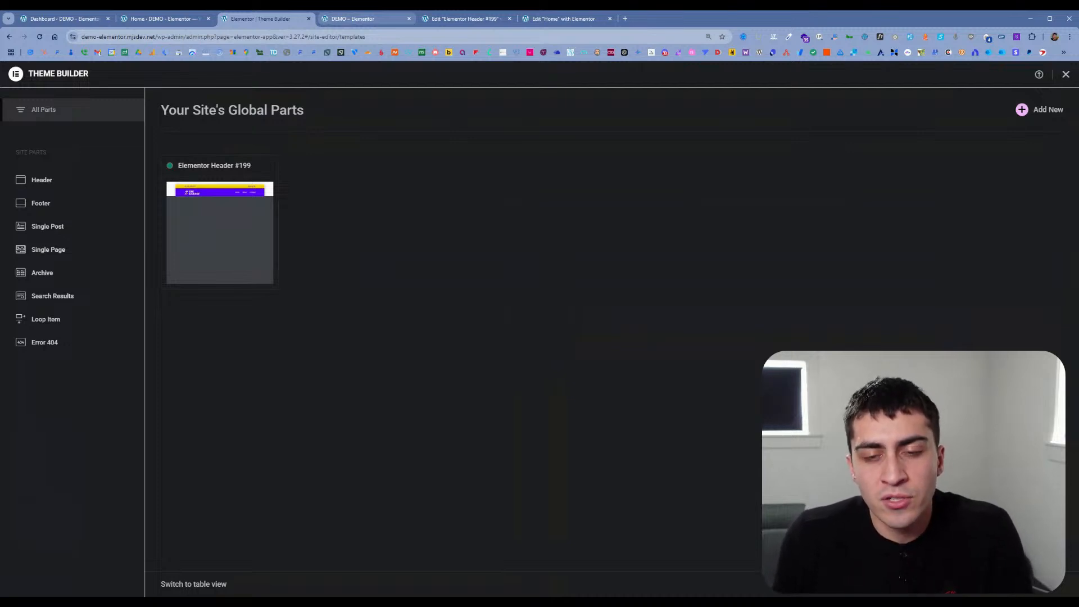
left_click(461, 19)
left_click(375, 20)
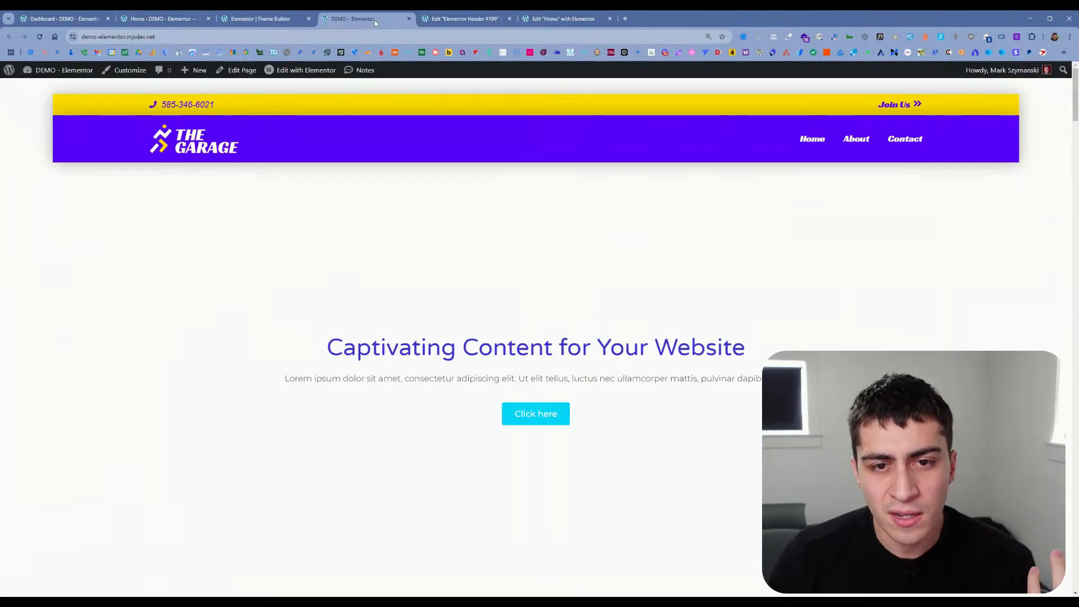
Step: Open the live Home page in the Elementor editor, look through the widgets and add a Hello+ CTA widget
left_click(286, 72)
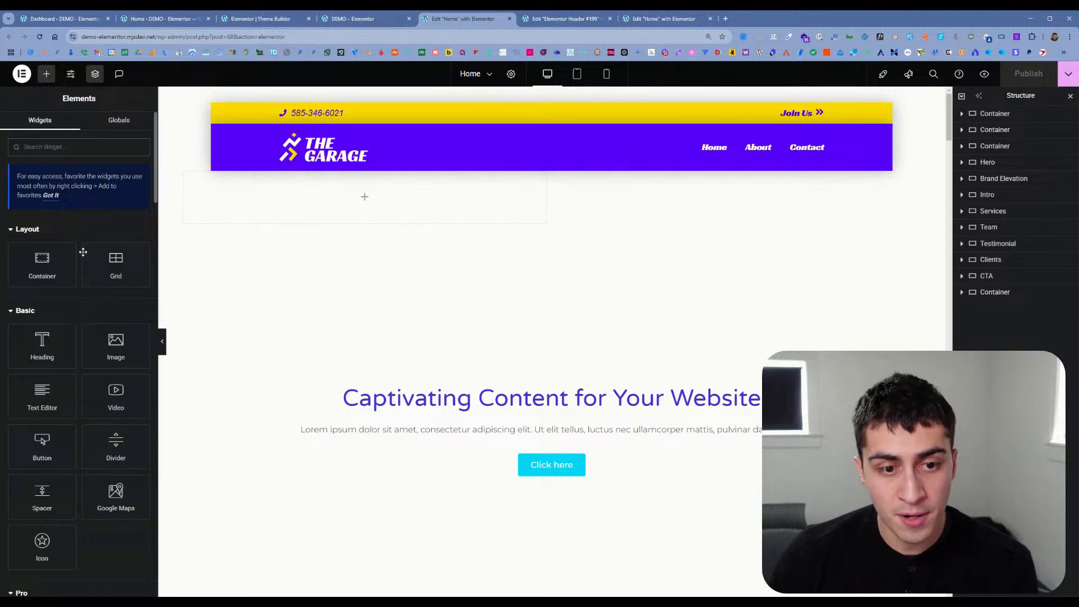
scroll(81, 302, "down", 10)
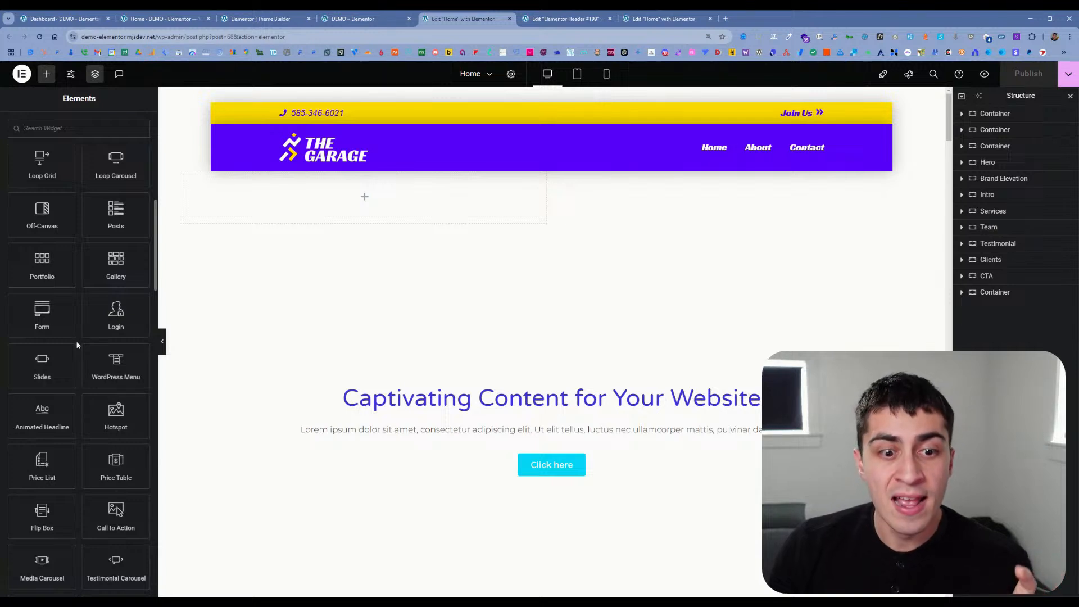
scroll(79, 294, "down", 6)
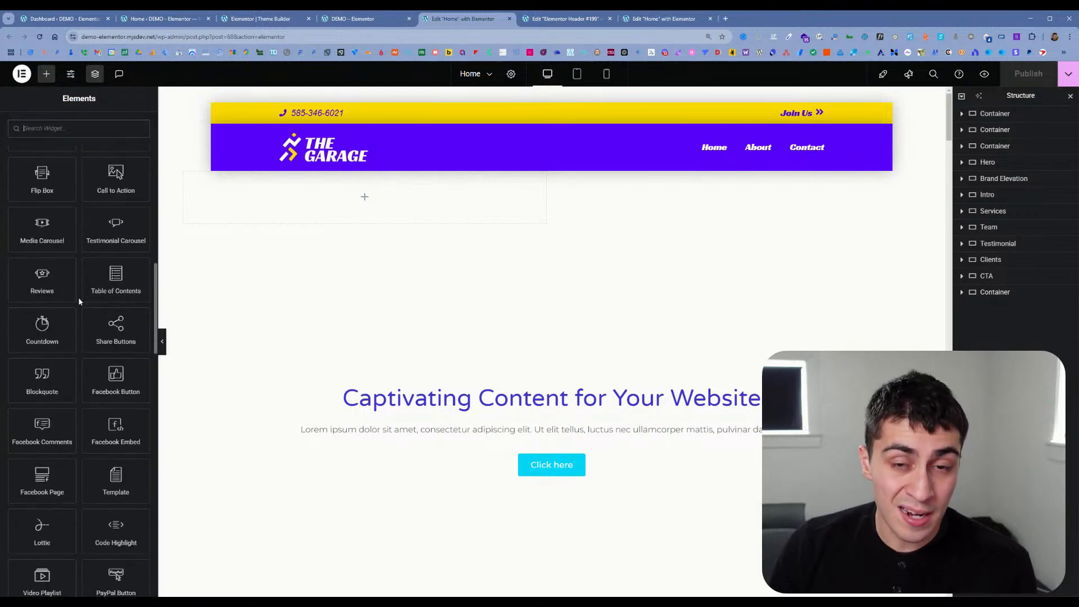
scroll(78, 301, "down", 10)
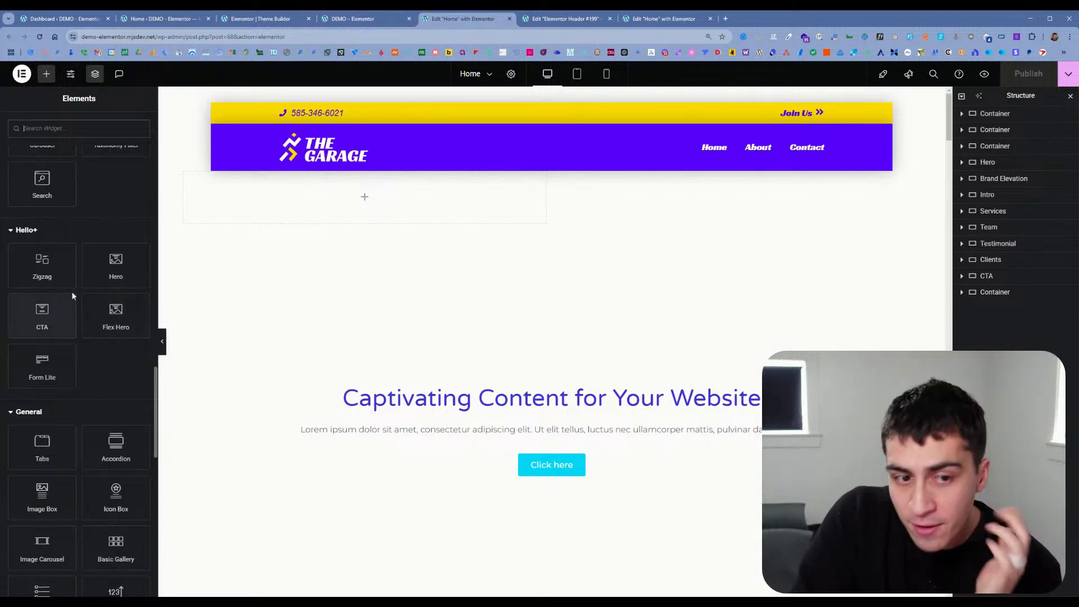
scroll(73, 292, "down", 6)
scroll(71, 284, "down", 5)
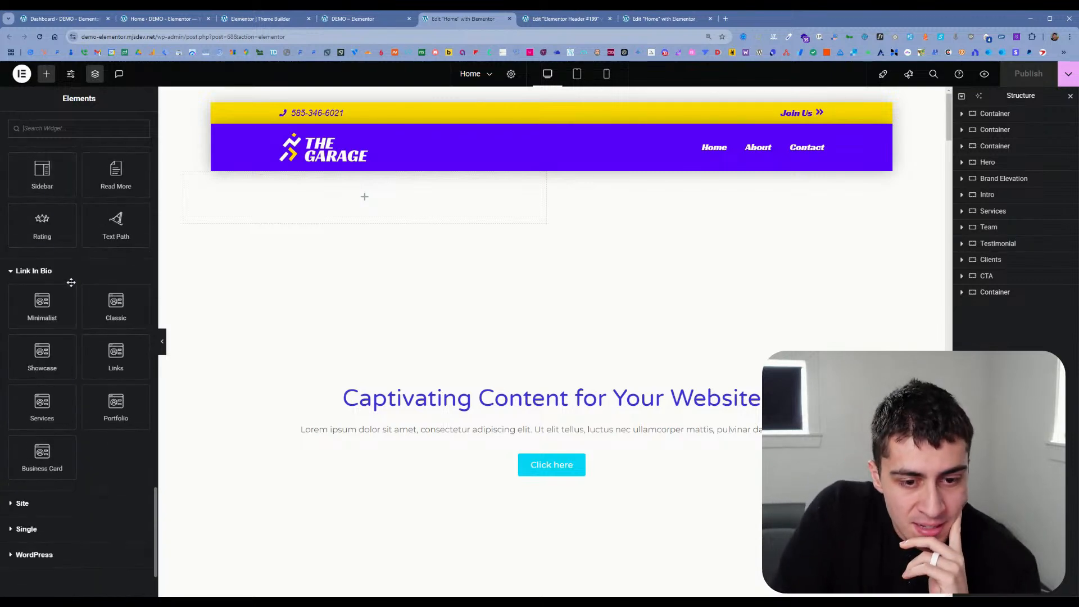
scroll(73, 283, "up", 10)
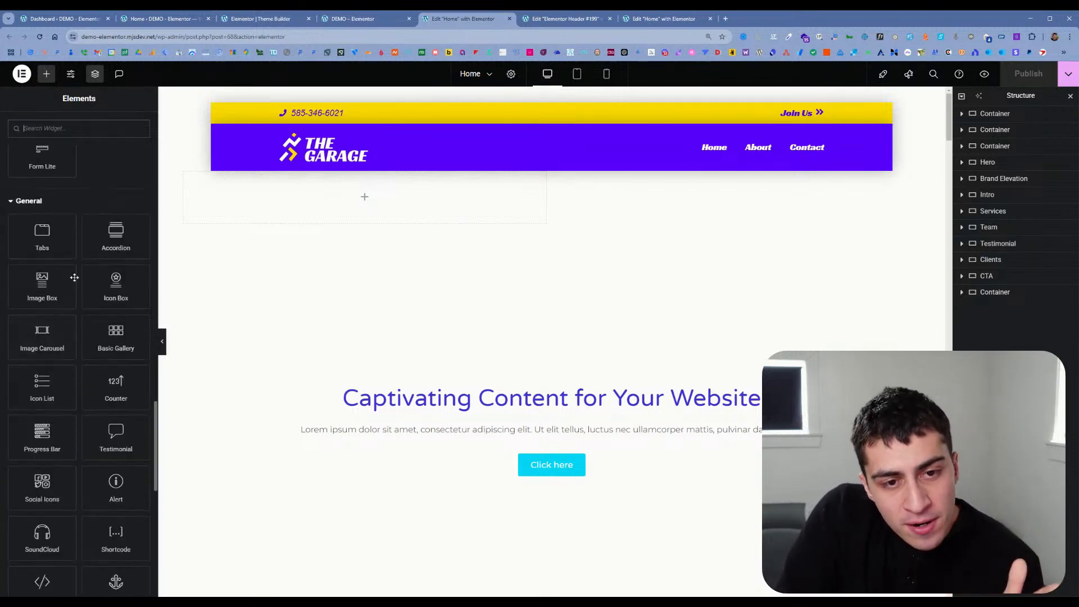
scroll(77, 282, "up", 1)
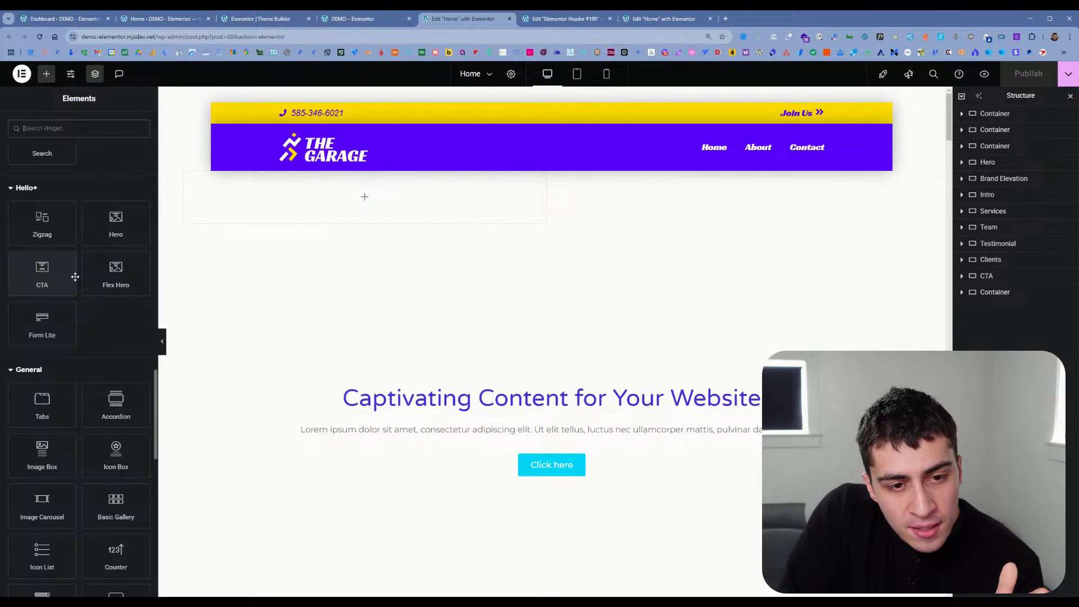
left_click(56, 278)
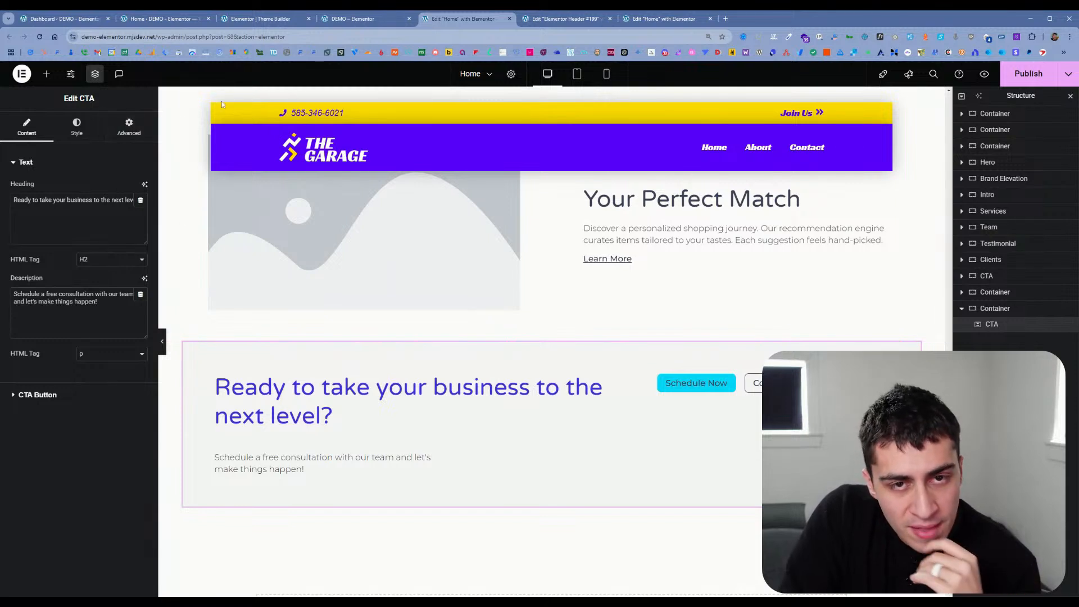
Step: Remove the Entire Site display condition from the header template in the Theme Builder
left_click(338, 20)
left_click(537, 20)
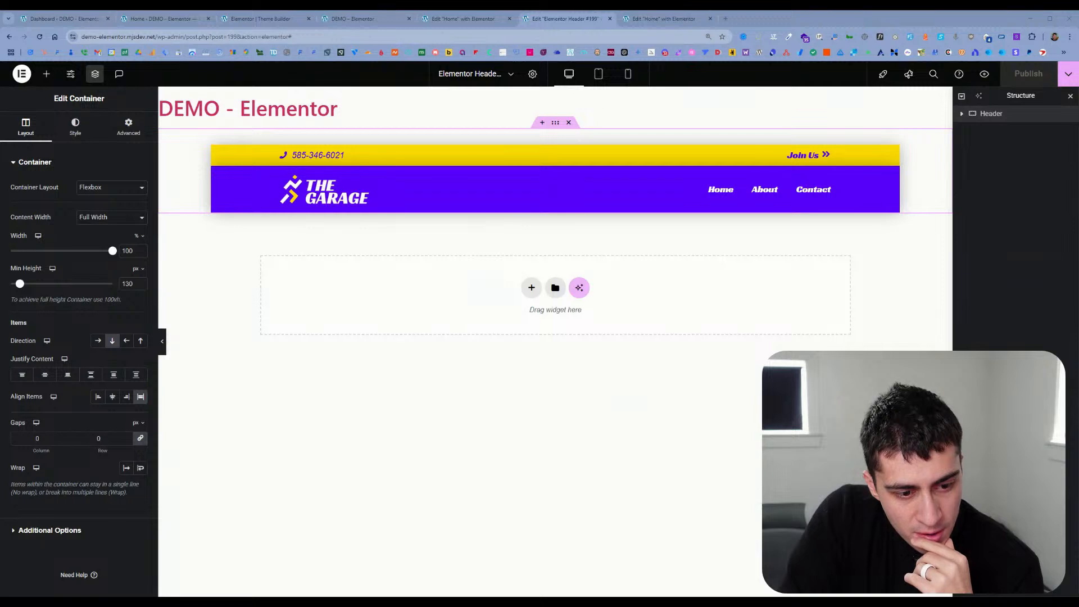
left_click(616, 17)
left_click(466, 20)
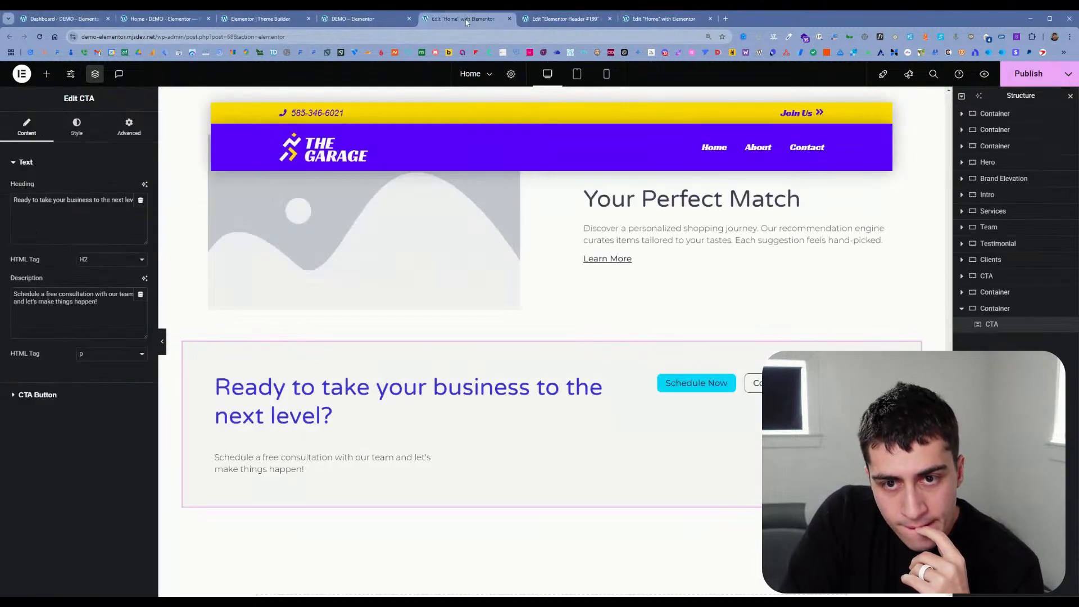
left_click(367, 19)
left_click(278, 25)
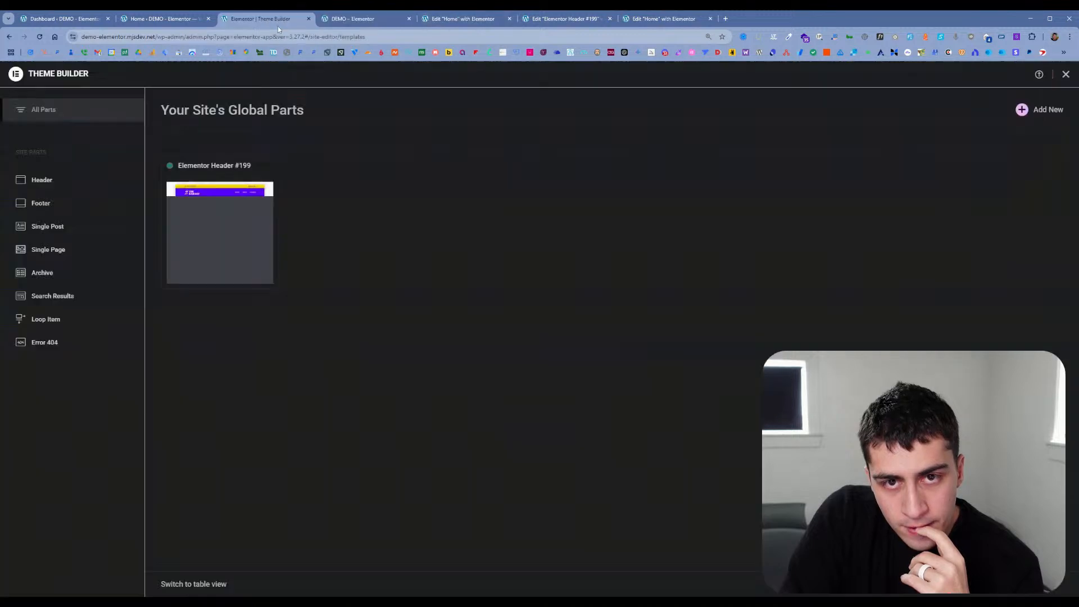
left_click(235, 250)
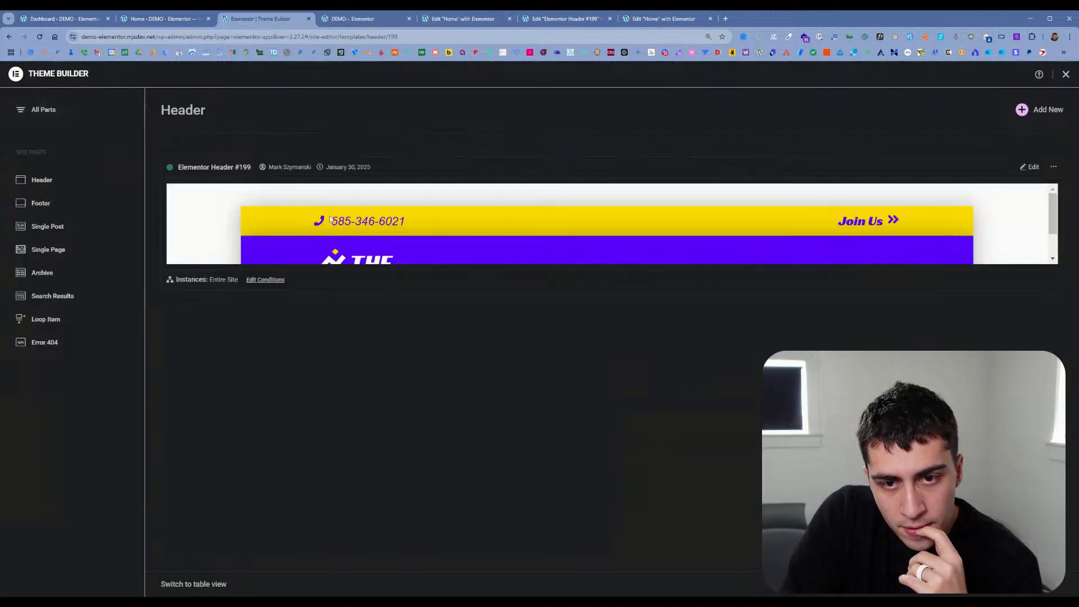
left_click(264, 279)
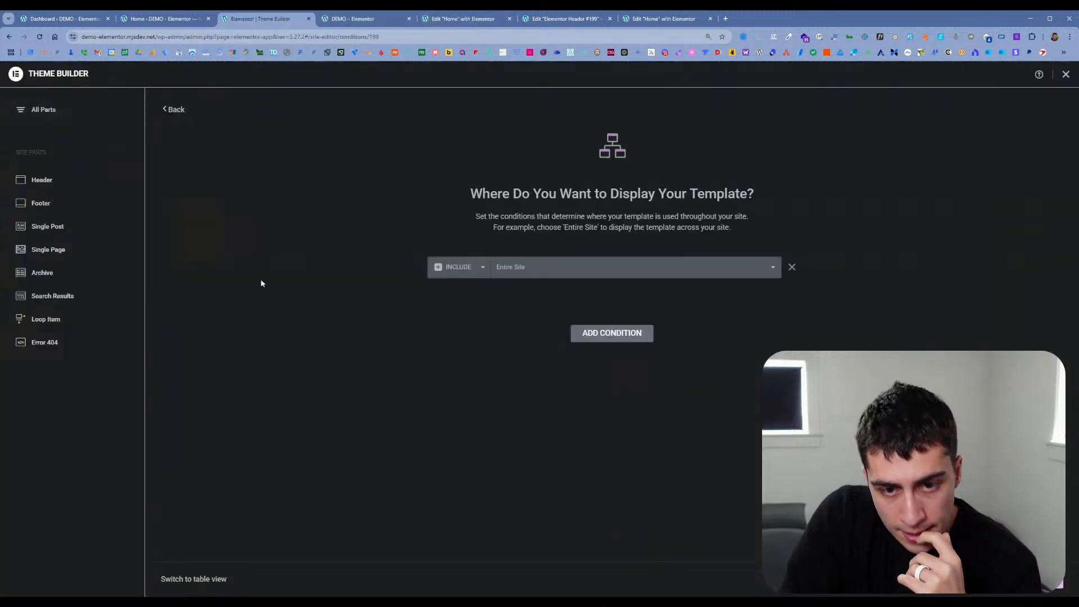
left_click(792, 268)
left_click(174, 109)
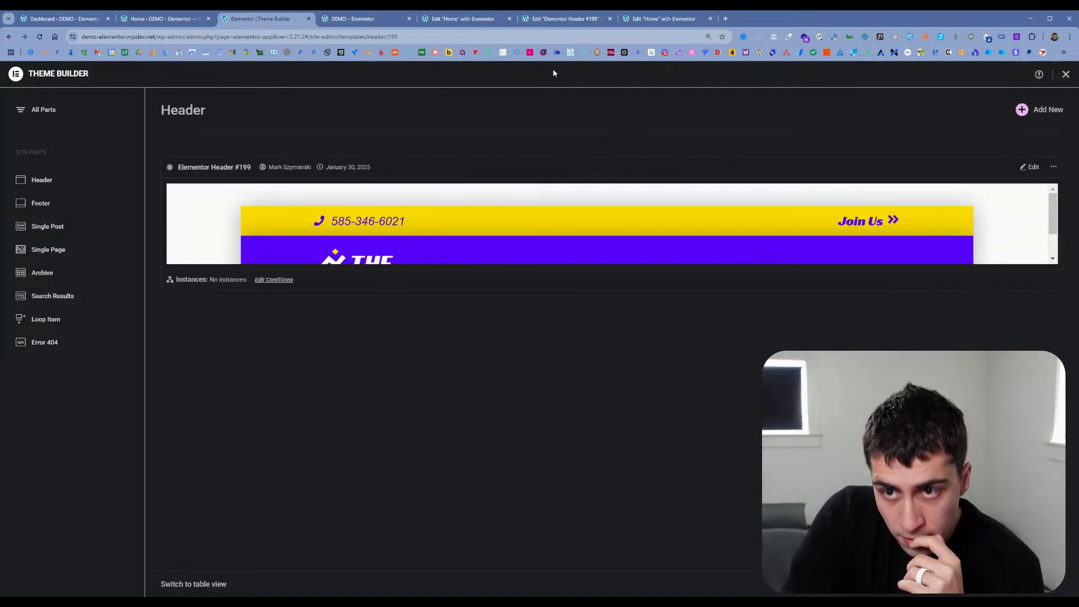
Step: Reload the live site and check which header it displays
left_click(453, 20)
left_click(353, 19)
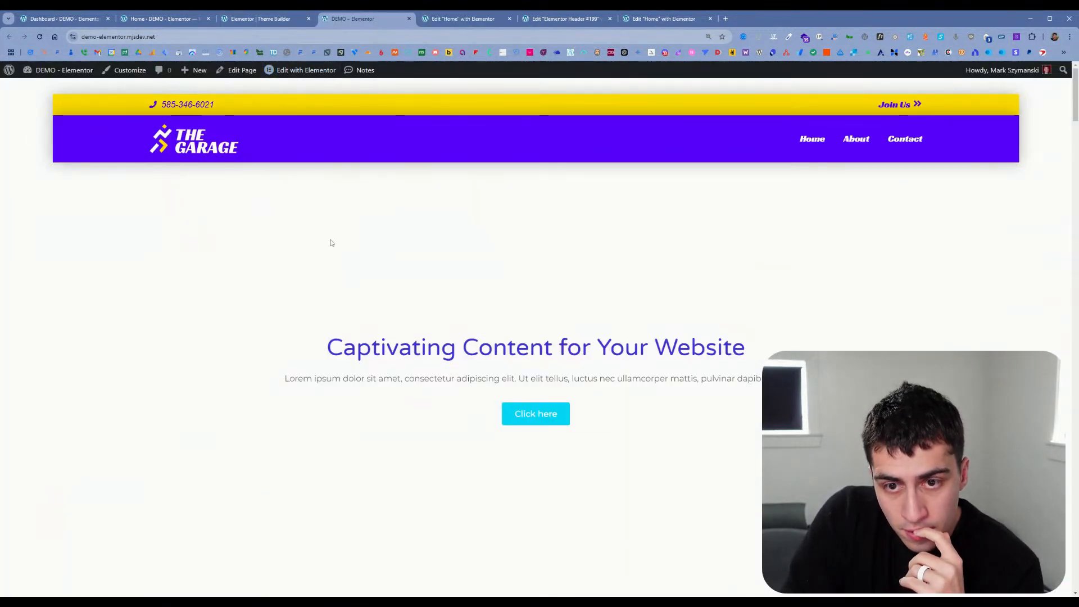
mouse_move(283, 73)
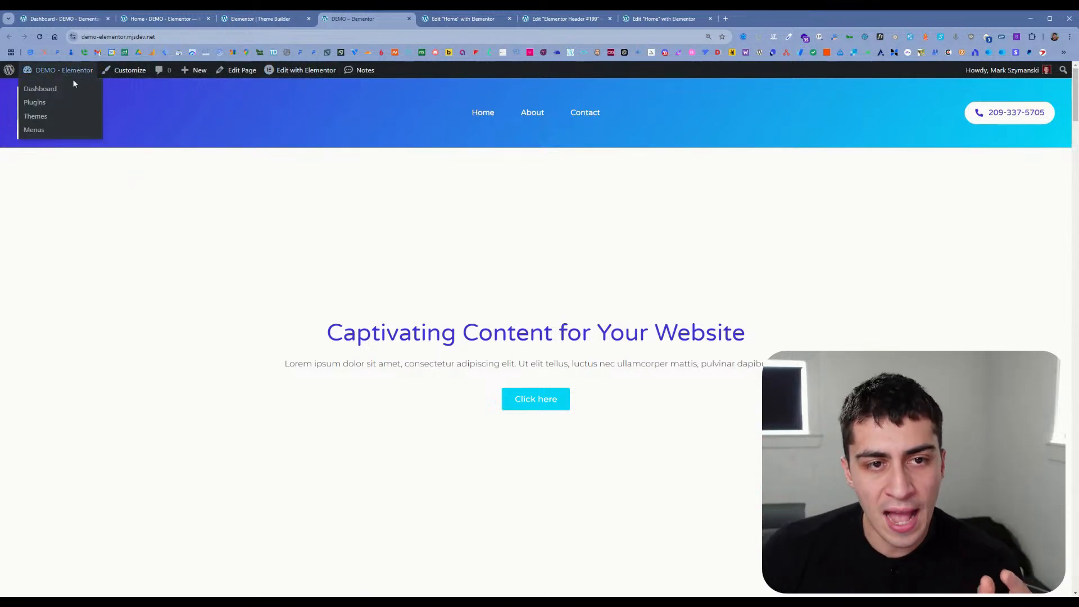
Step: Go to the Hello Biz home in the site's dashboard and open its Hello+ Header in the Elementor editor
left_click(72, 90)
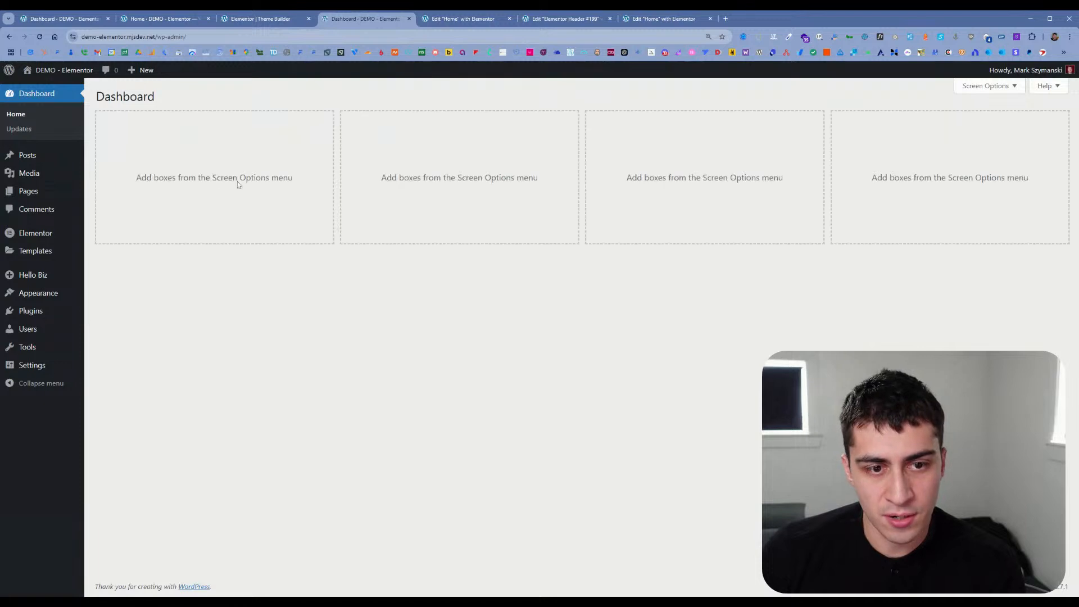
mouse_move(48, 277)
left_click(121, 285)
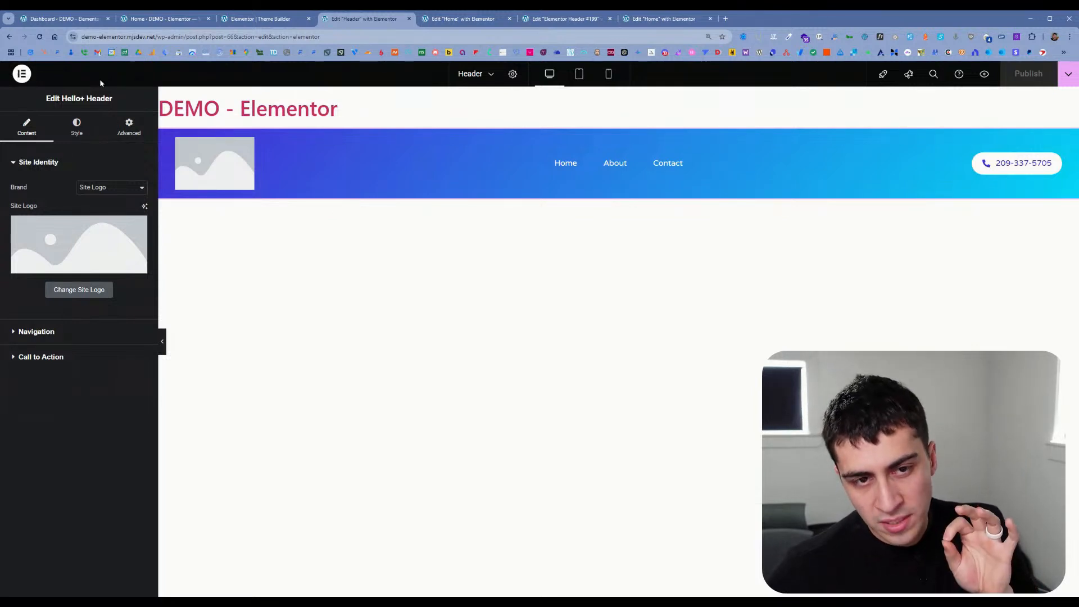
Step: Examine the Hello+ Header editor's main options, general settings and list of recent documents for display condition controls
left_click(23, 75)
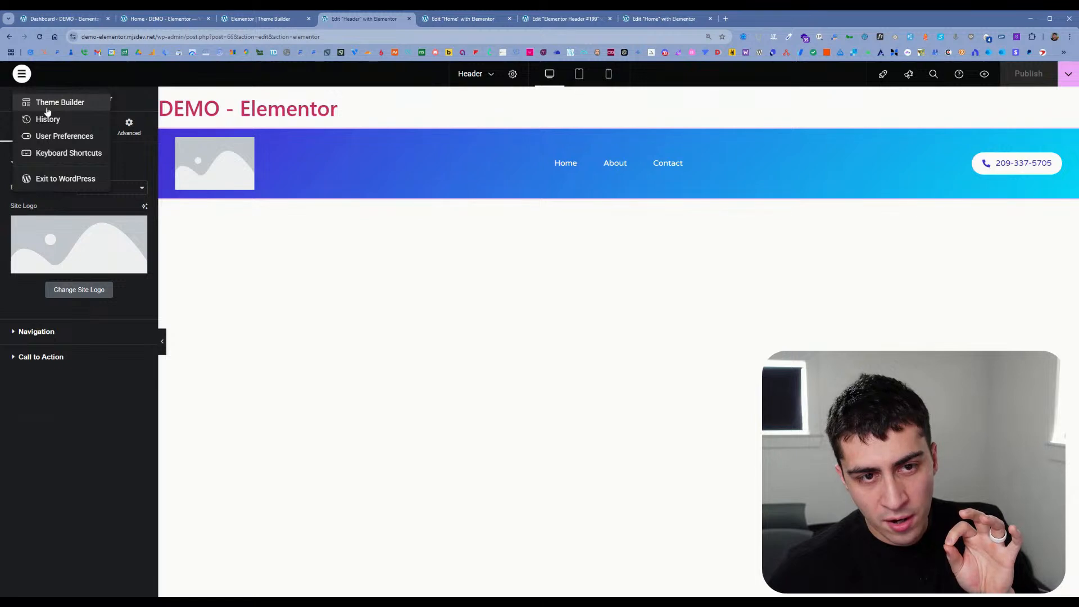
left_click(127, 85)
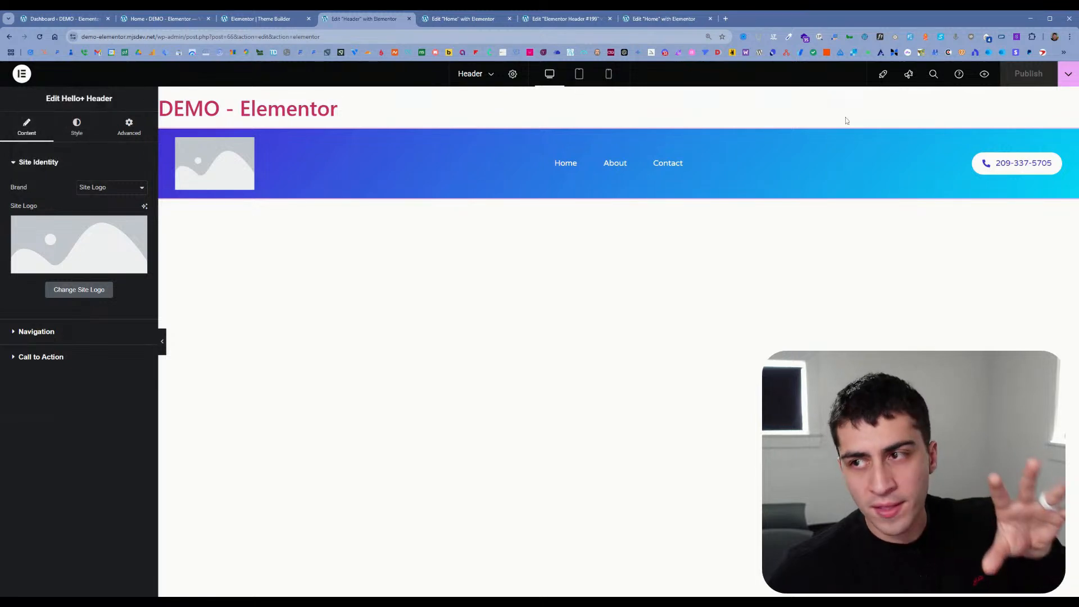
left_click(511, 76)
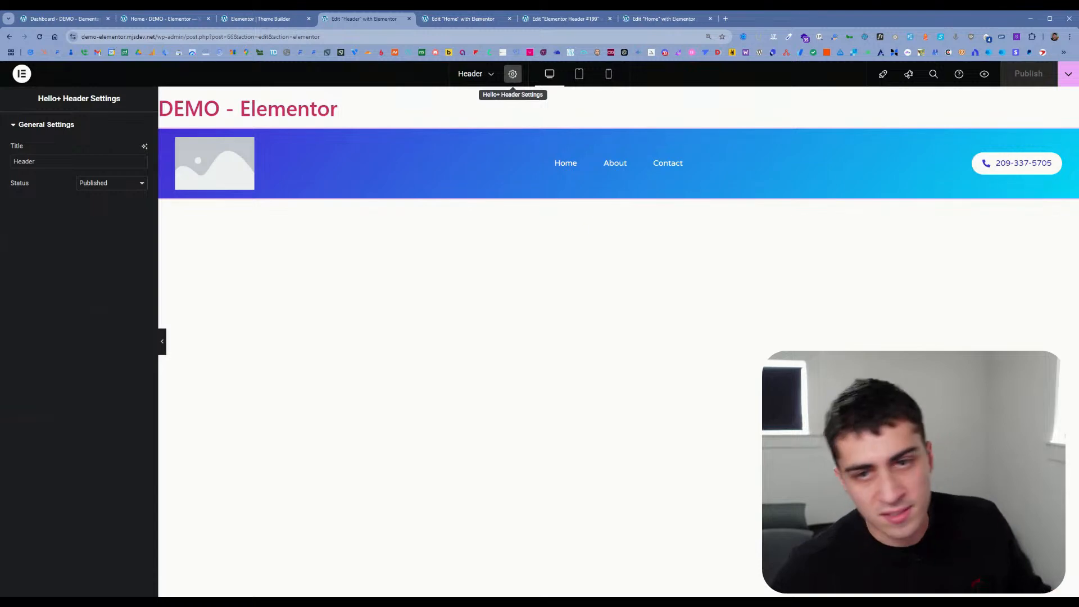
left_click(484, 75)
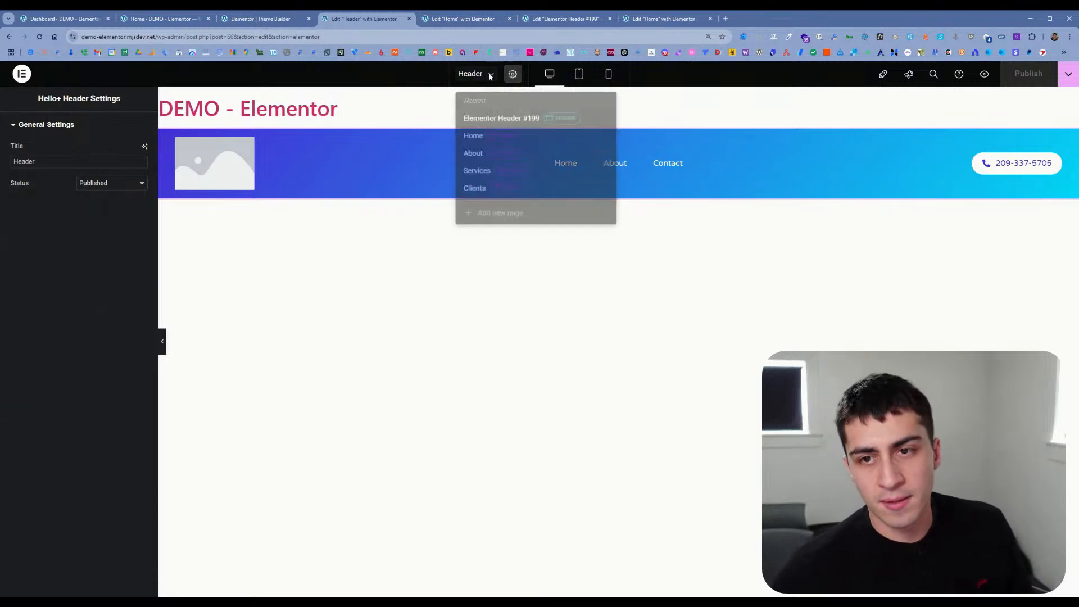
left_click(433, 75)
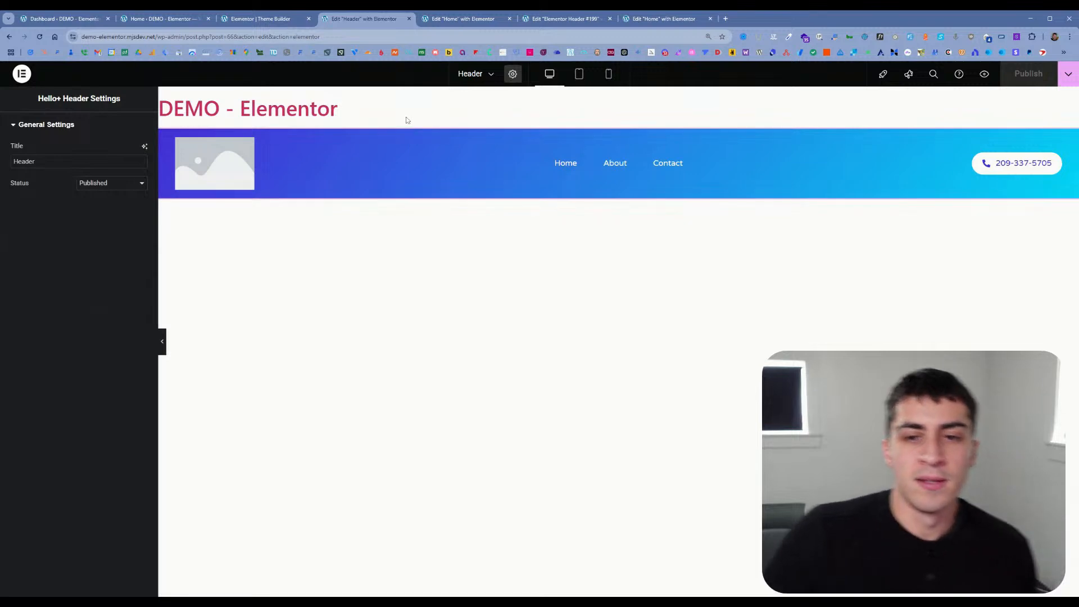
Step: Close the extra Home page editor tab that has the CTA widget selected and return to the Theme Builder's header templates
left_click(451, 20)
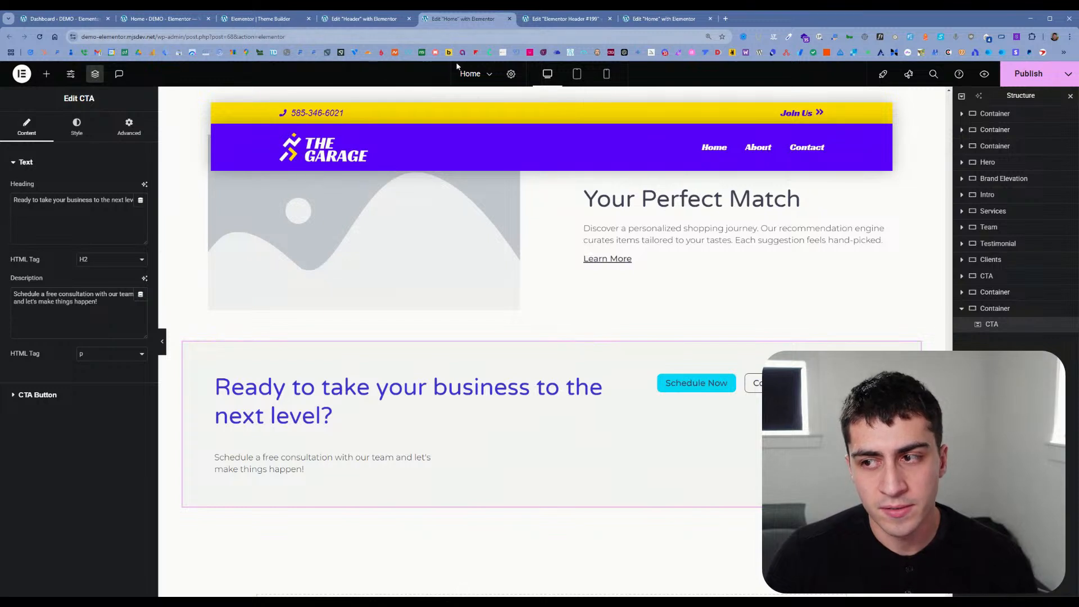
left_click(509, 19)
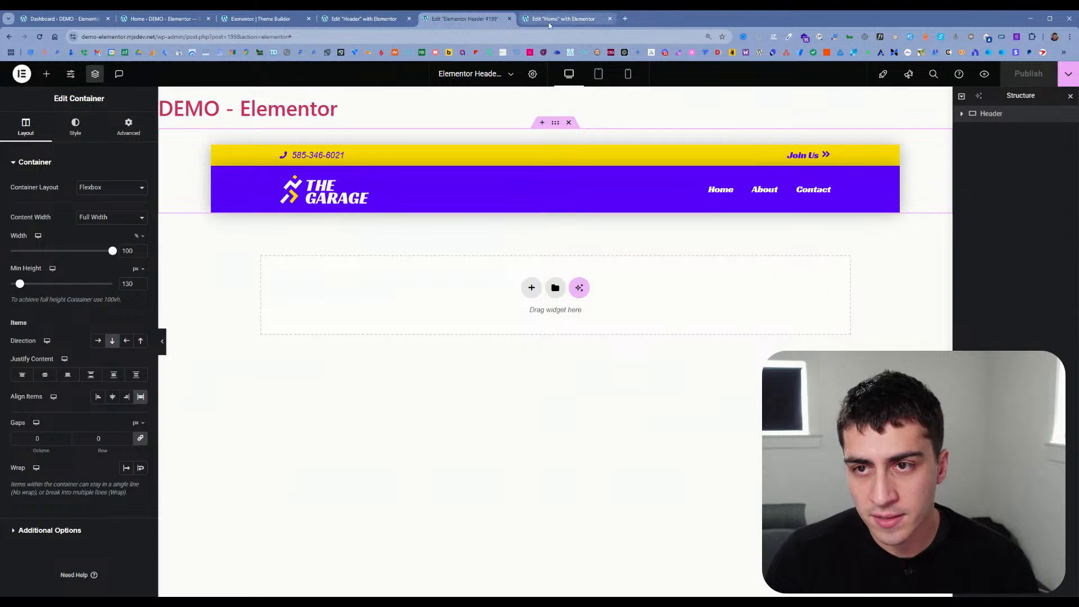
left_click(531, 21)
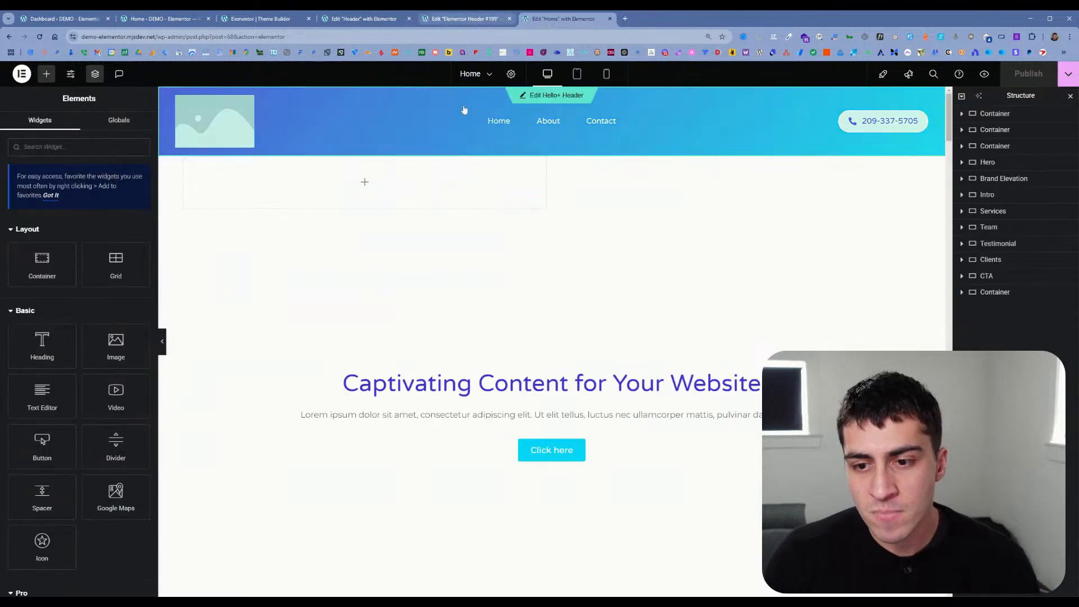
left_click(364, 19)
left_click(255, 20)
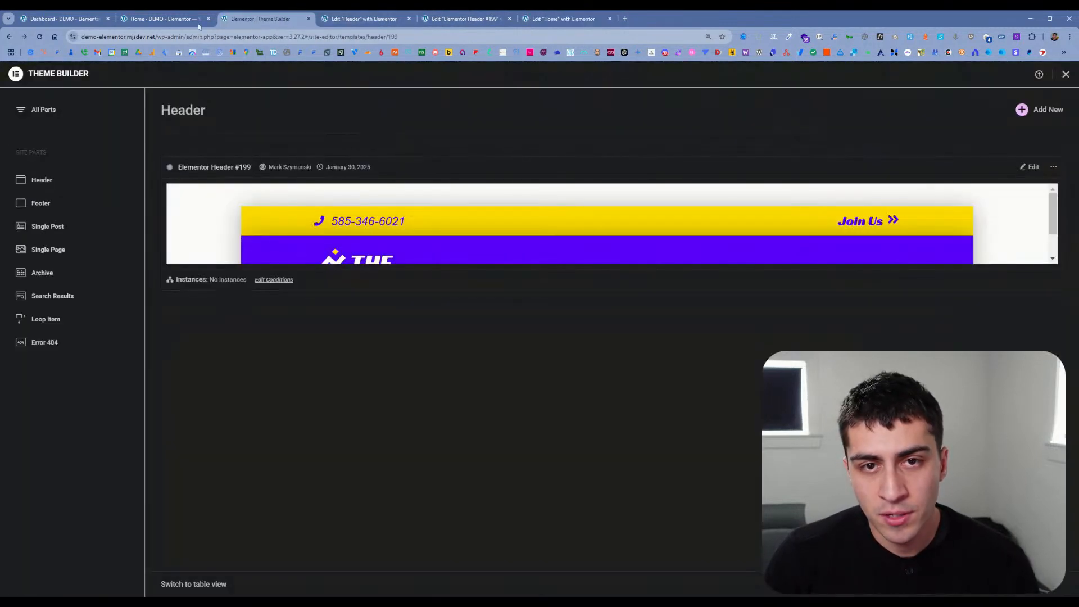
Step: Check the Site Parts on the Hello Biz home page and close the Elementor Header #199 editor tab
left_click(163, 19)
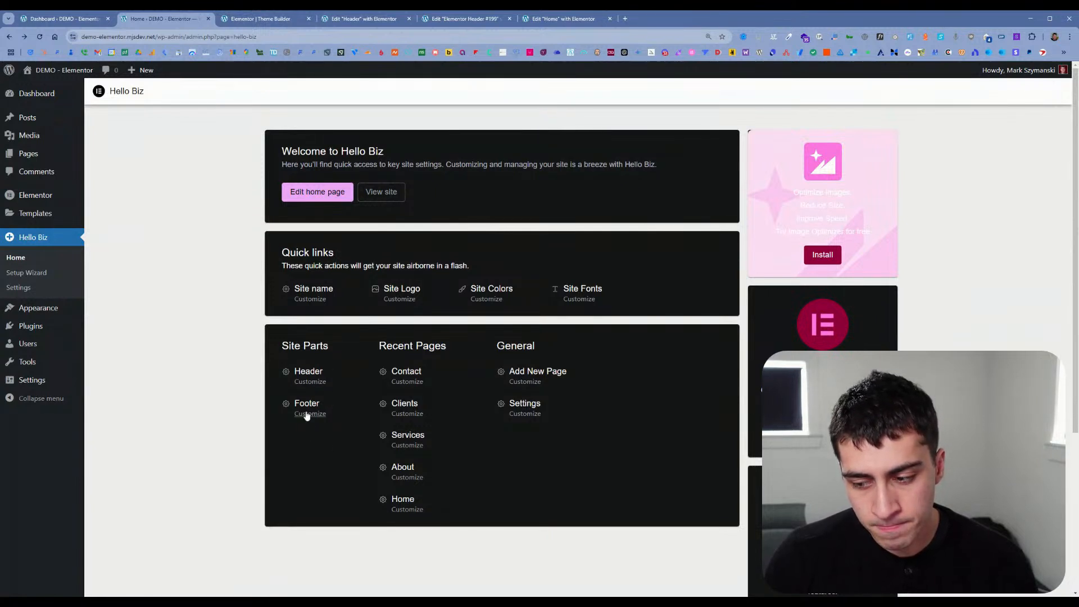
mouse_move(33, 305)
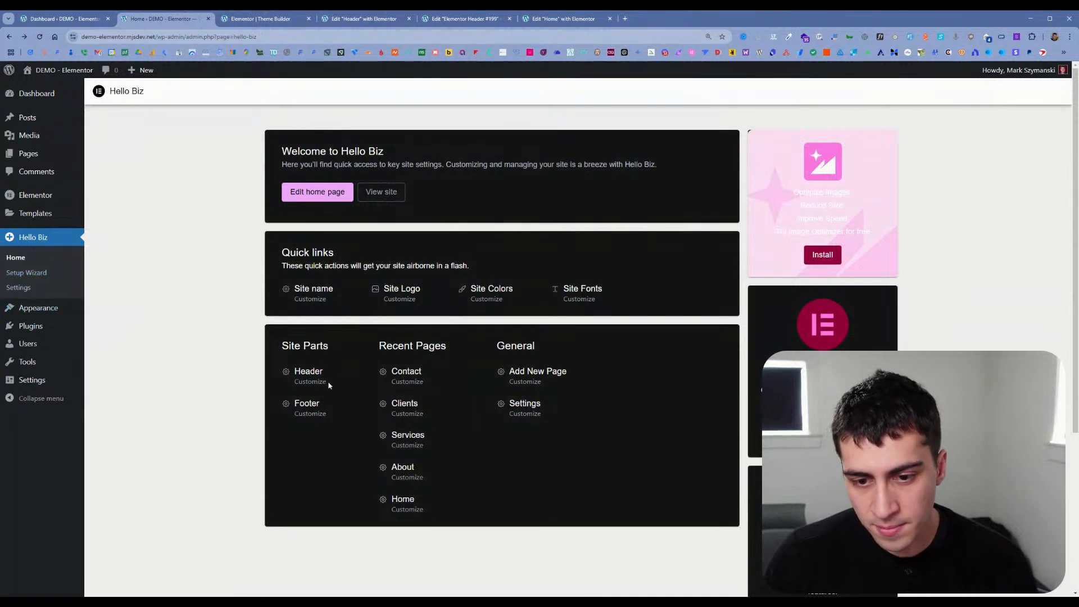
left_click(364, 19)
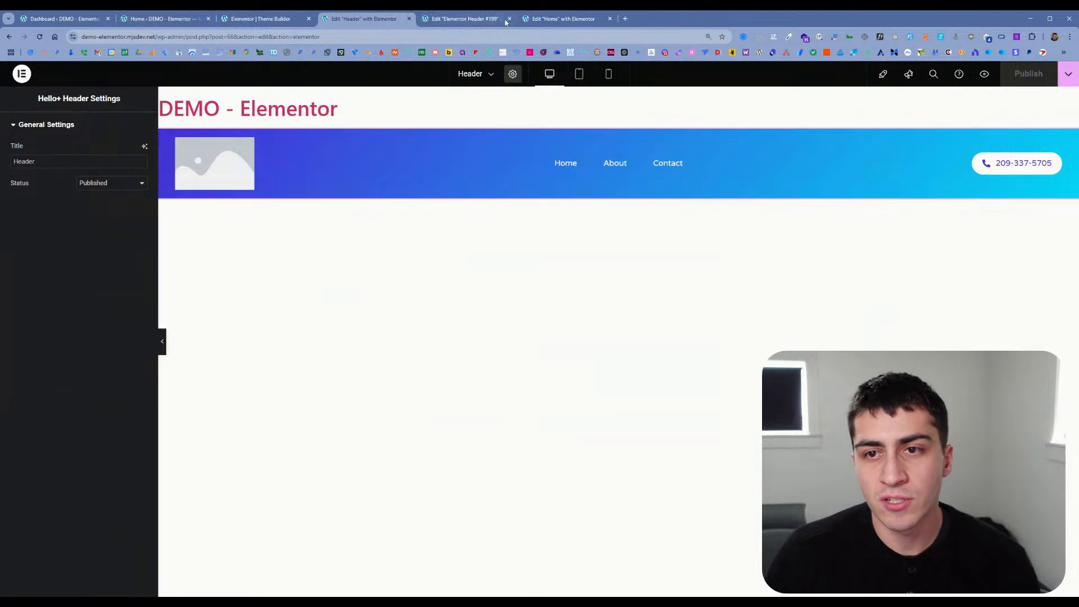
left_click(465, 19)
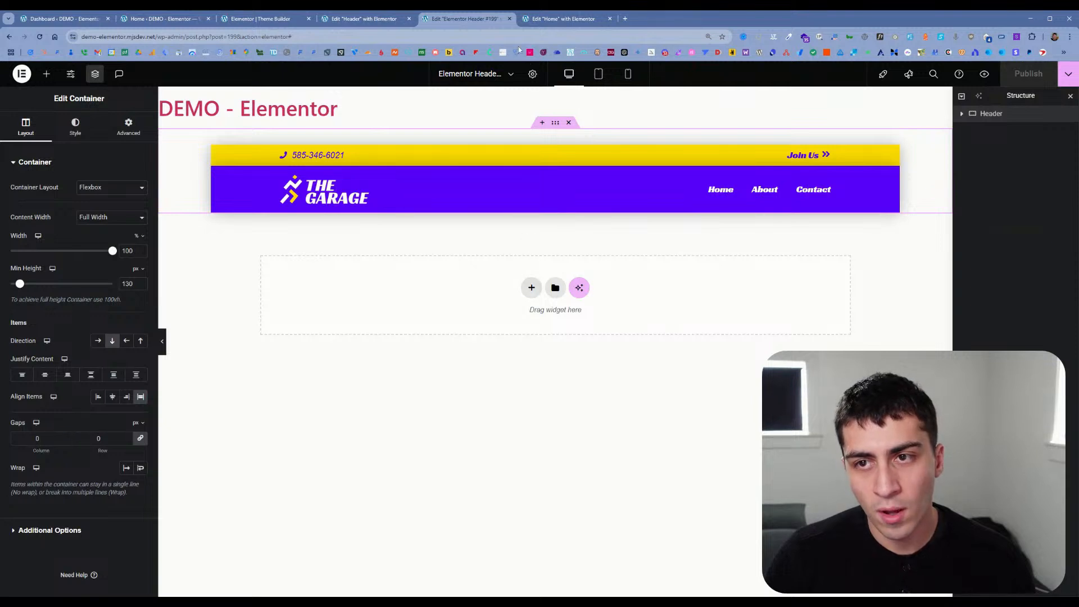
left_click(510, 19)
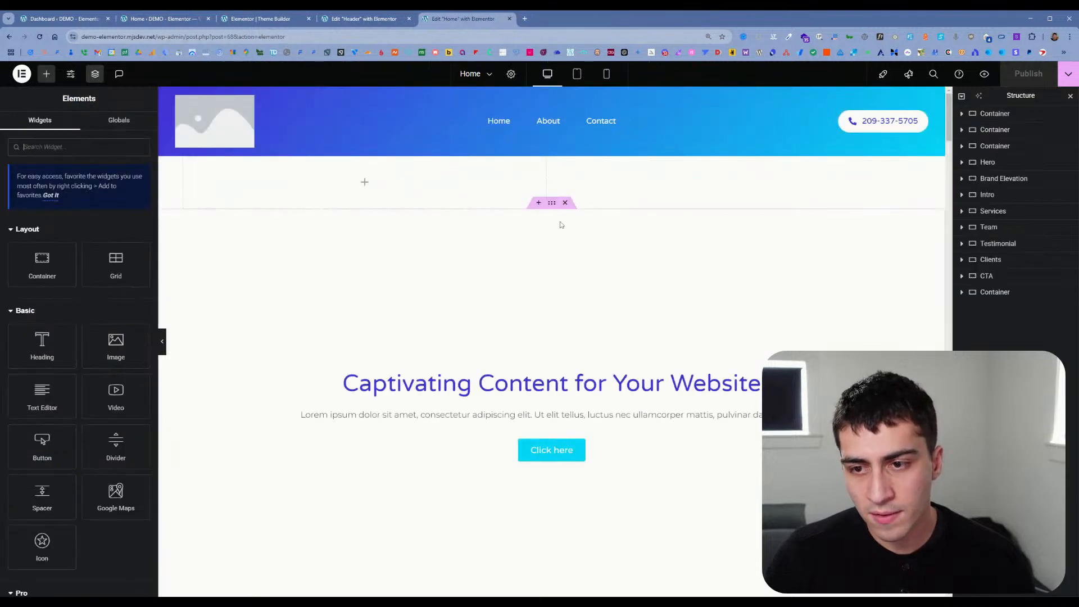
Step: Insert a single-column Flexbox container directly below the empty first container on the Home page
left_click(538, 219)
left_click(528, 255)
left_click(518, 289)
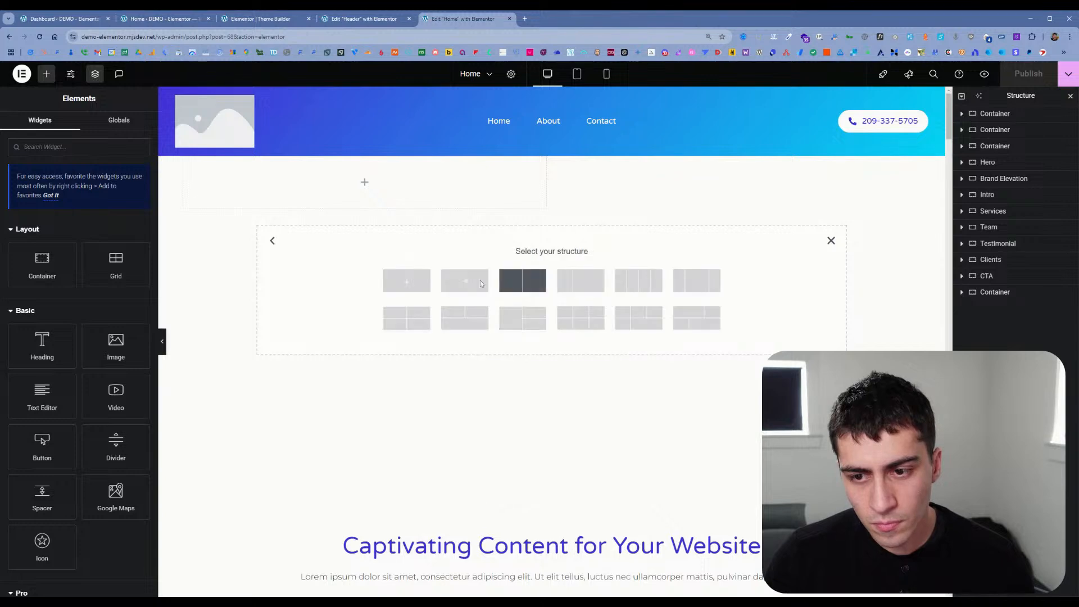
left_click(407, 281)
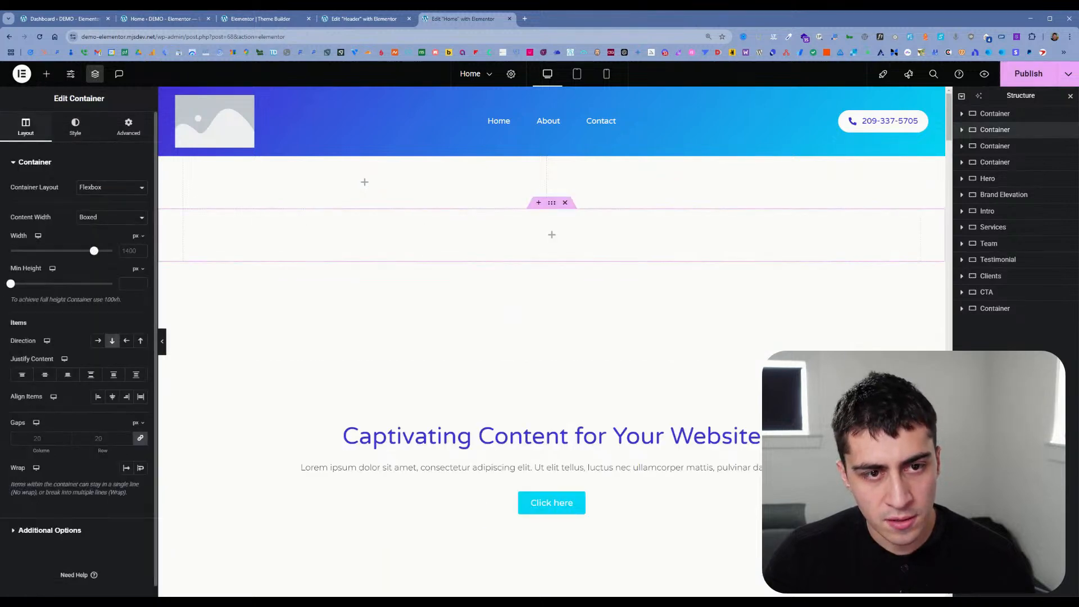
Step: Add the Zigzag widget from the Hello+ category to the new container
left_click(47, 79)
scroll(98, 400, "down", 10)
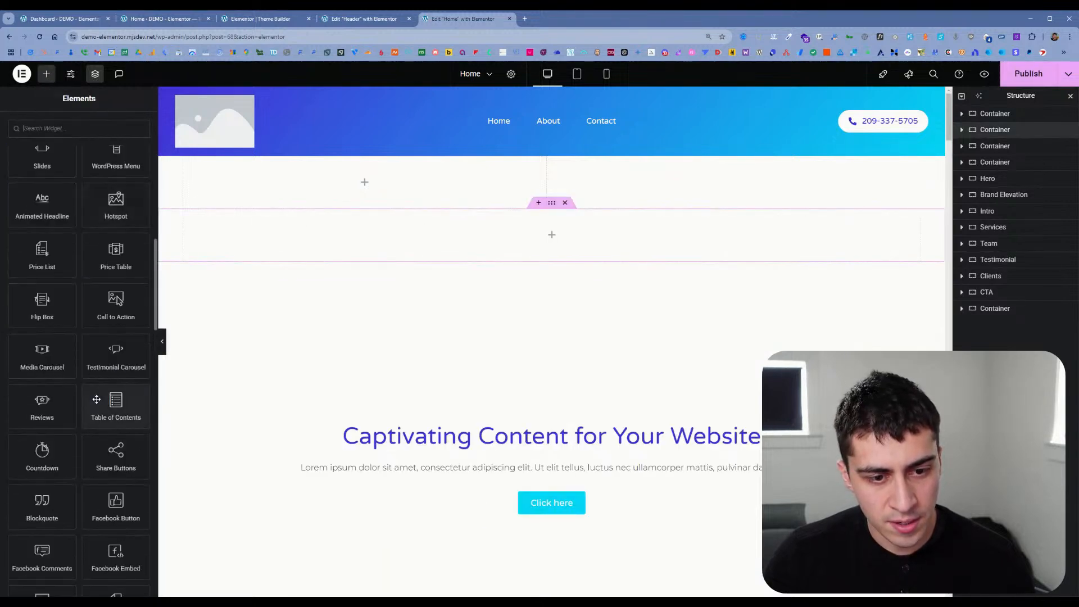
scroll(98, 400, "down", 6)
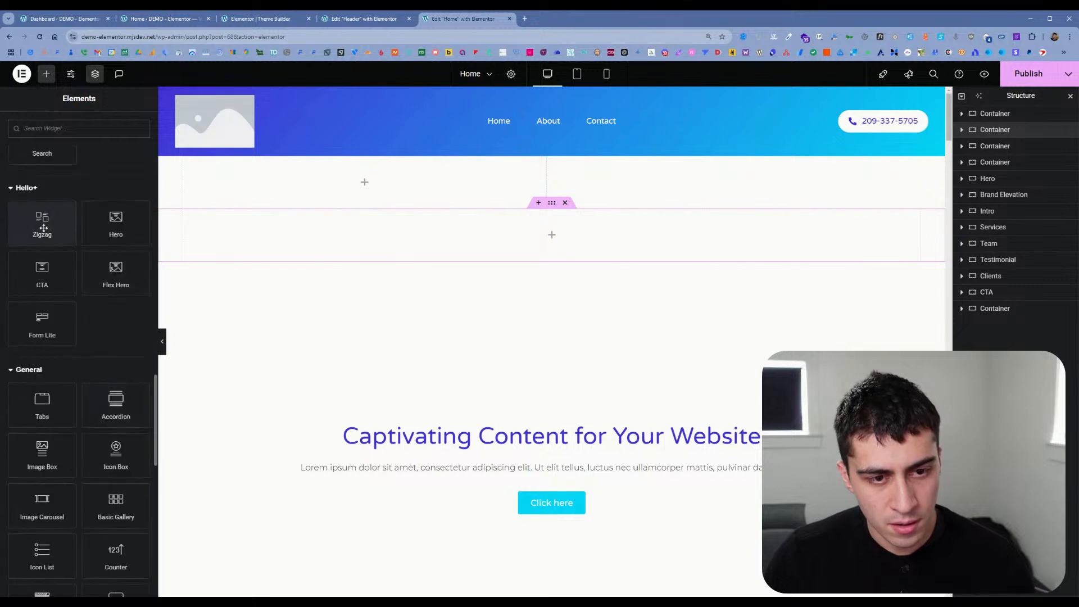
left_click(43, 224)
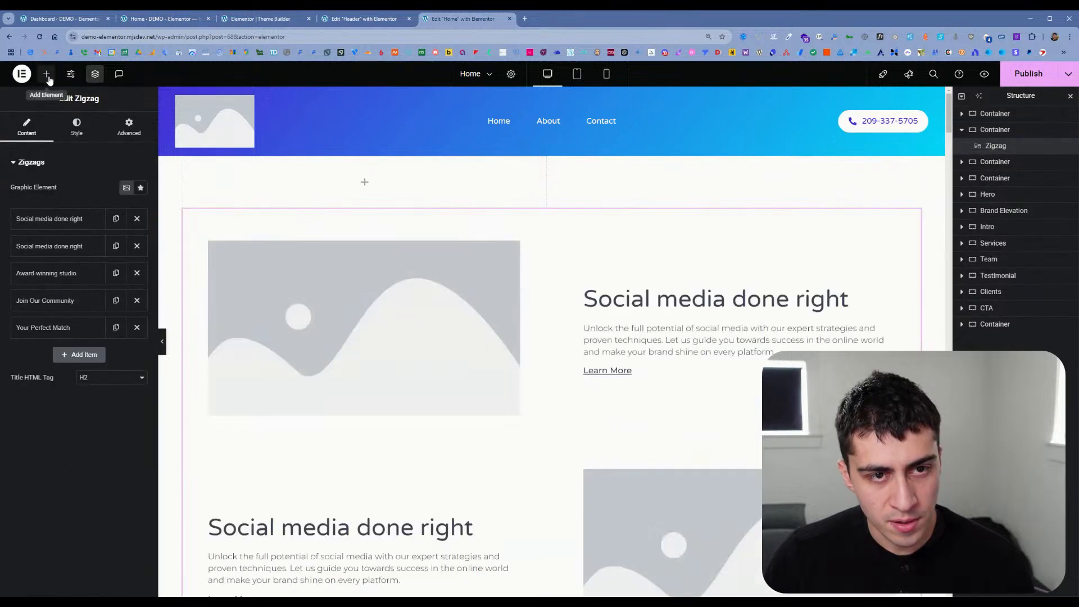
Step: Add the Hello+ Form Lite widget below the Zigzag in the same container and review both widgets on the canvas
left_click(46, 74)
scroll(101, 409, "down", 15)
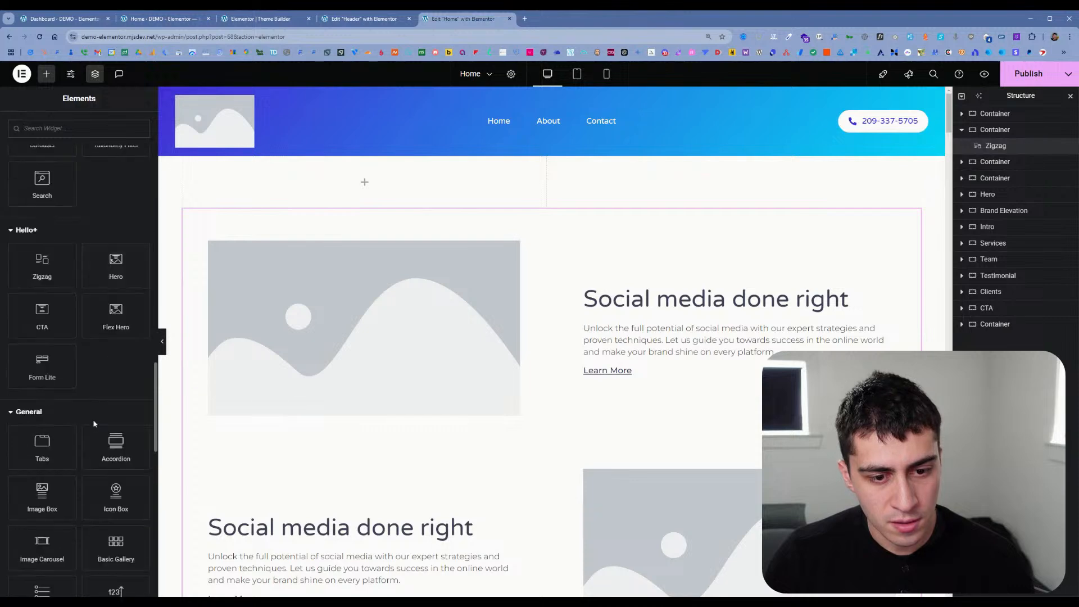
left_click(43, 365)
scroll(450, 359, "down", 20)
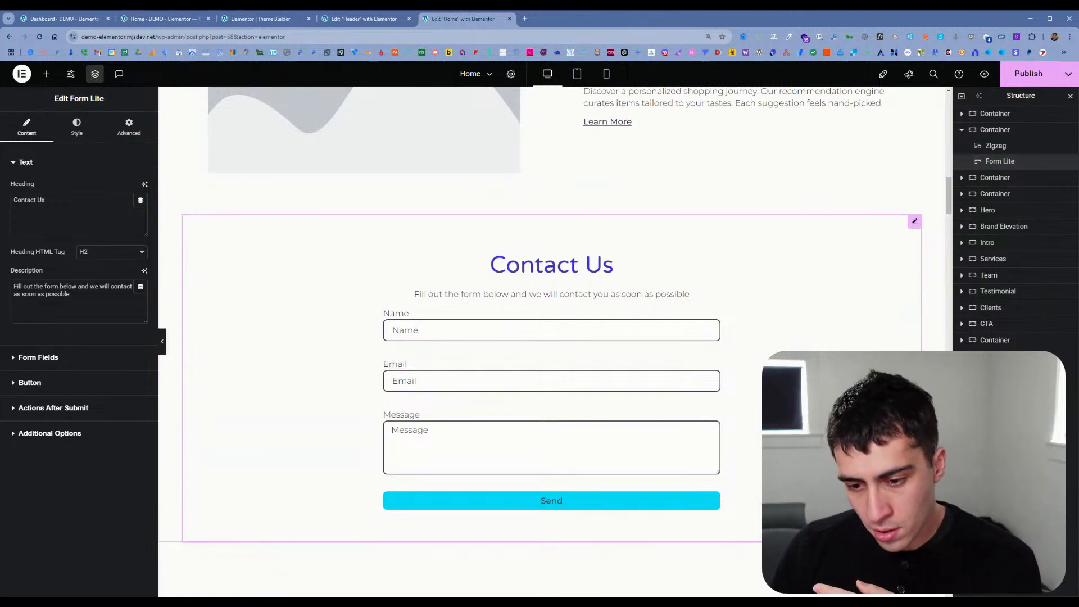
scroll(605, 405, "up", 3)
scroll(605, 405, "up", 7)
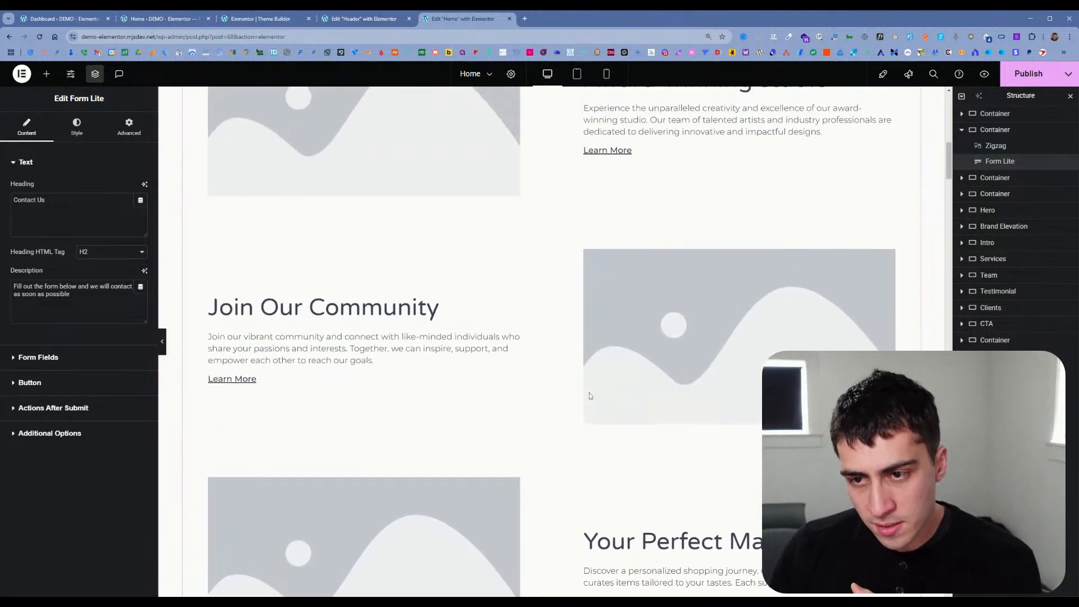
scroll(589, 395, "up", 7)
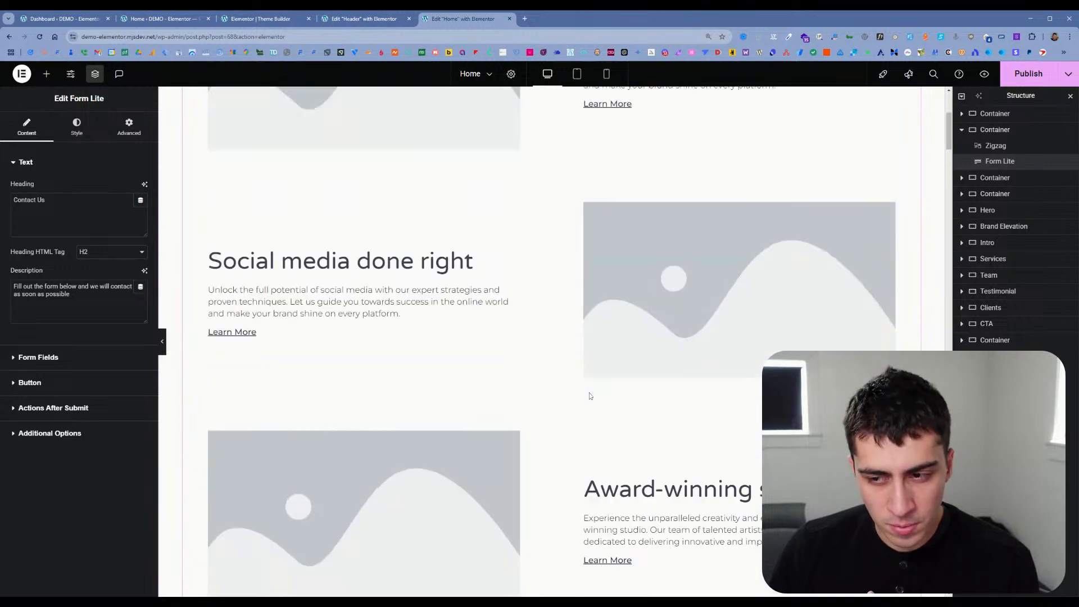
scroll(589, 395, "up", 3)
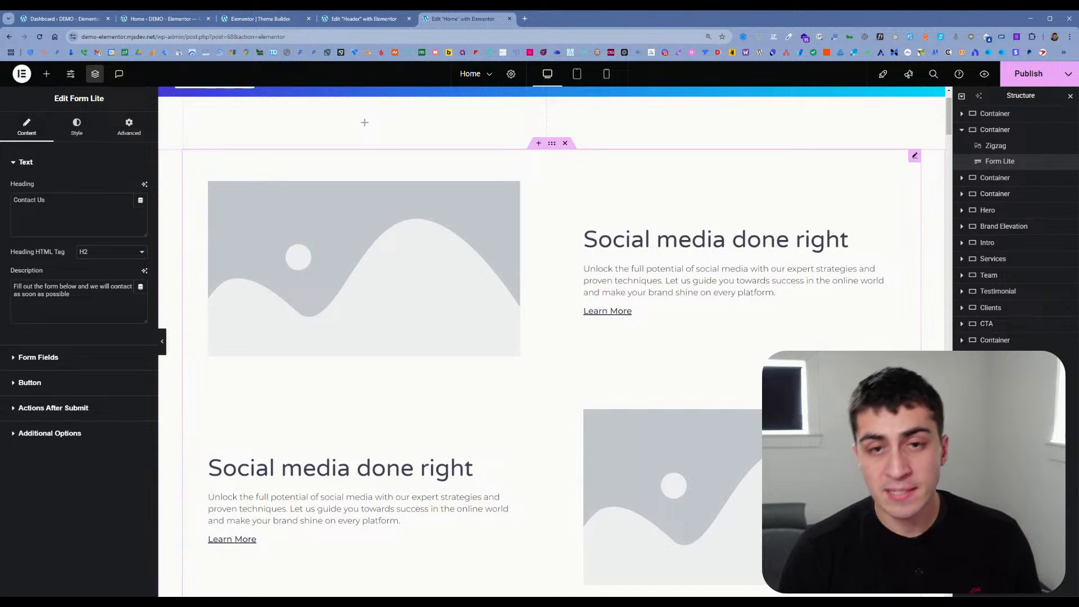
Step: Open the installed themes from the Hello Biz dashboard page and activate the Hello Elementor theme
left_click(265, 22)
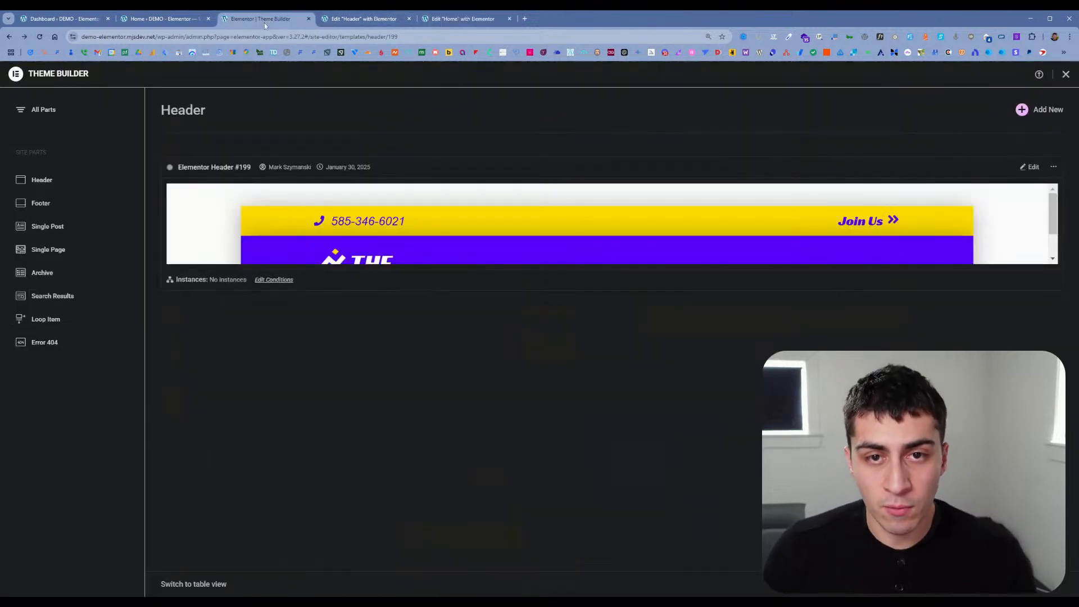
left_click(163, 18)
mouse_move(55, 208)
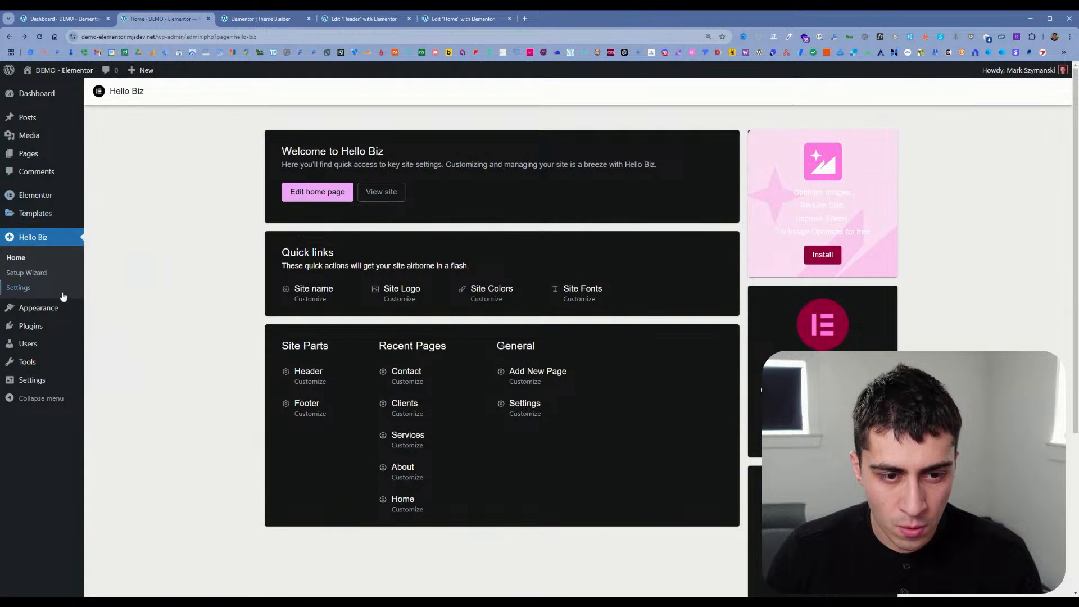
mouse_move(64, 308)
left_click(112, 315)
left_click(393, 277)
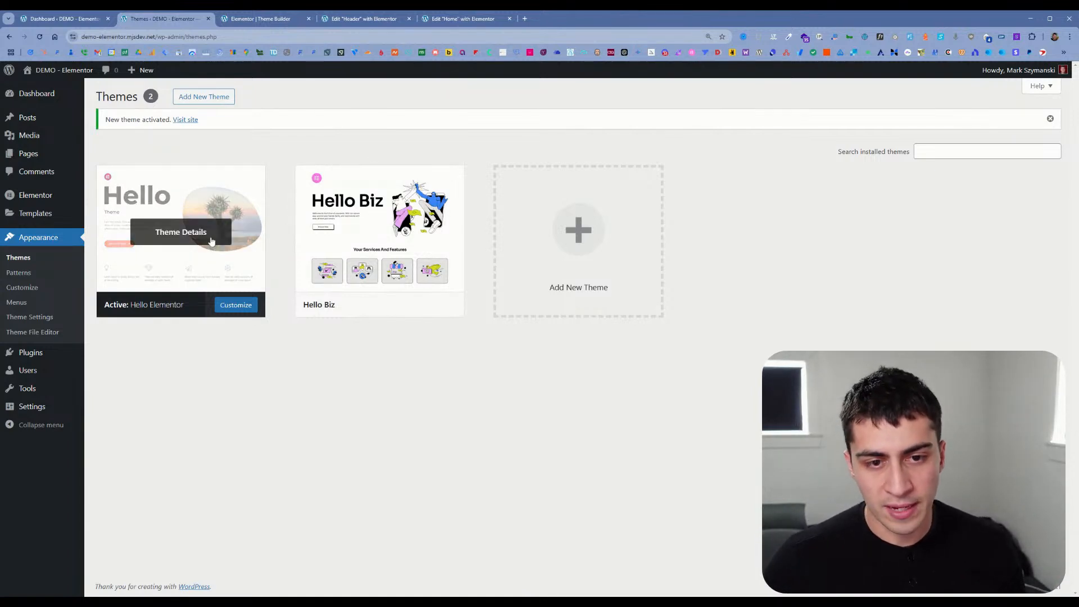
Step: Publish the Home page's changes and reload its editor to check whether the Hello+ widgets are still offered
left_click(350, 22)
left_click(285, 22)
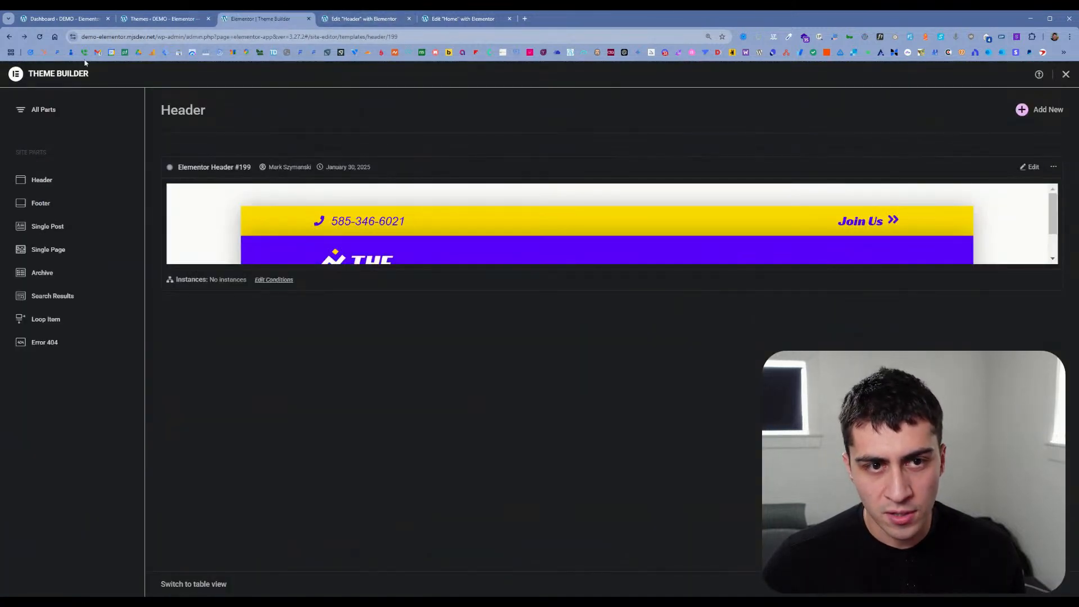
left_click(462, 21)
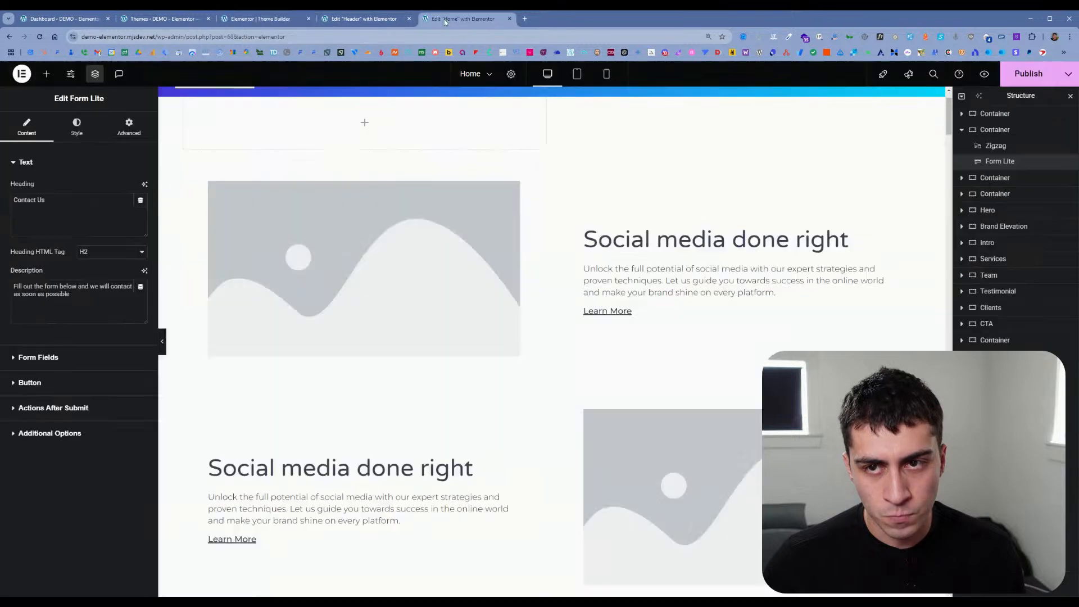
left_click(41, 40)
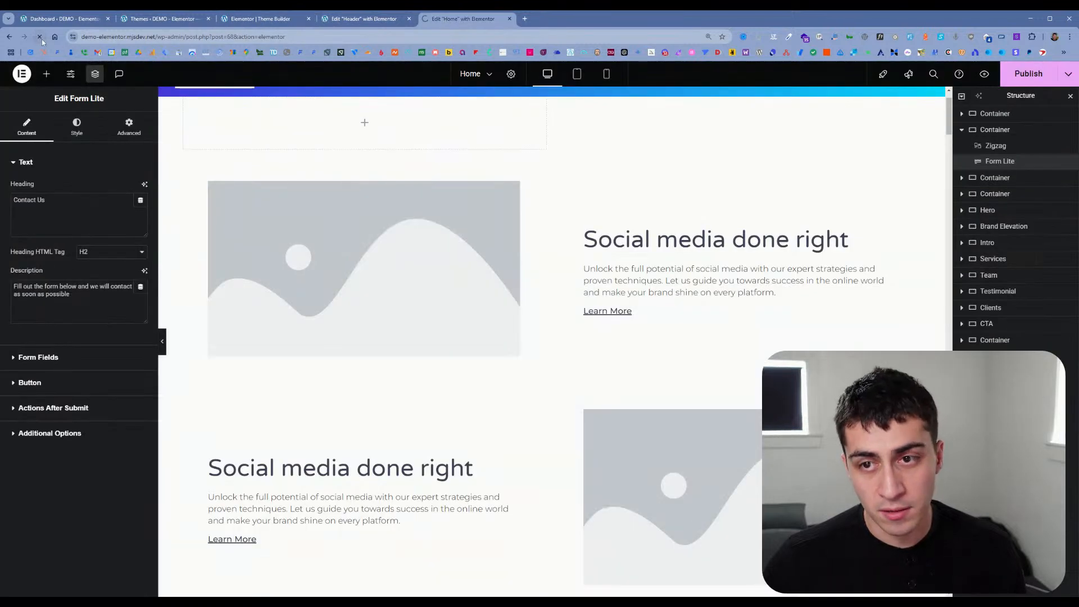
left_click(1022, 79)
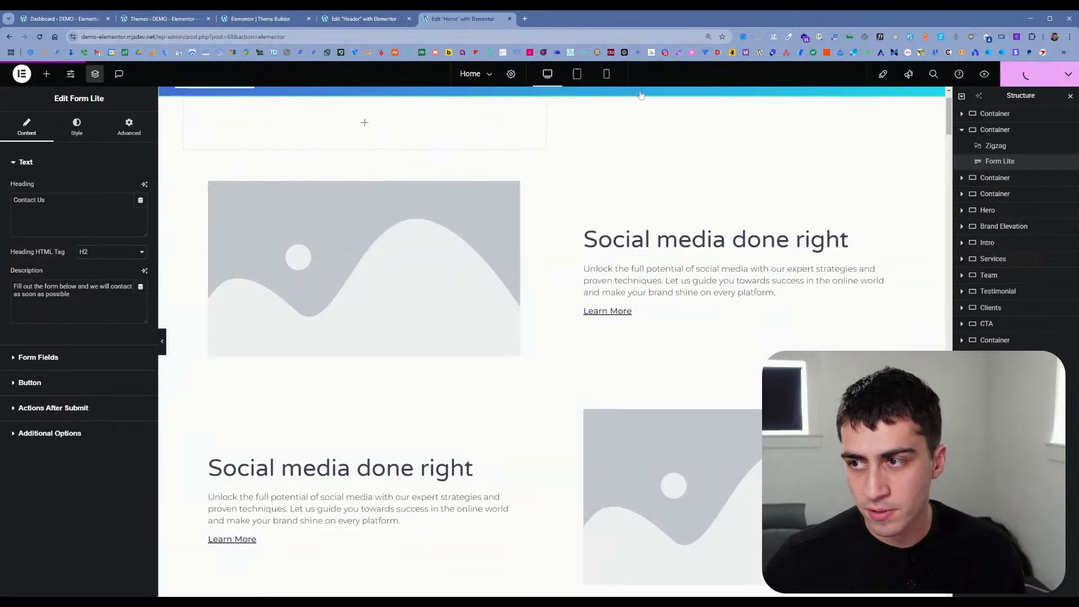
key("ctrl+r")
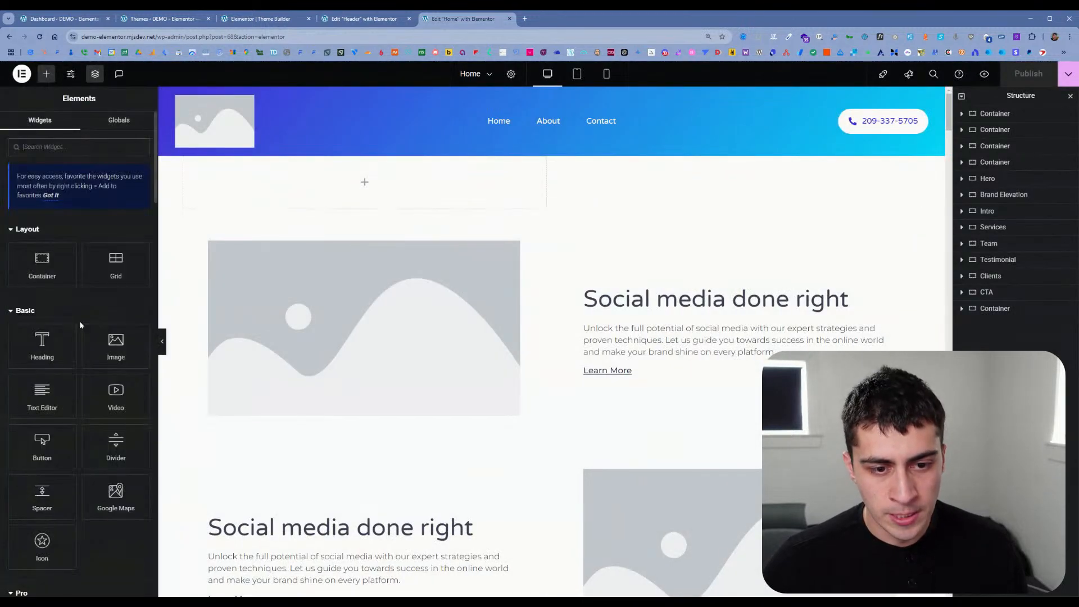
scroll(93, 221, "down", 20)
scroll(74, 291, "down", 3)
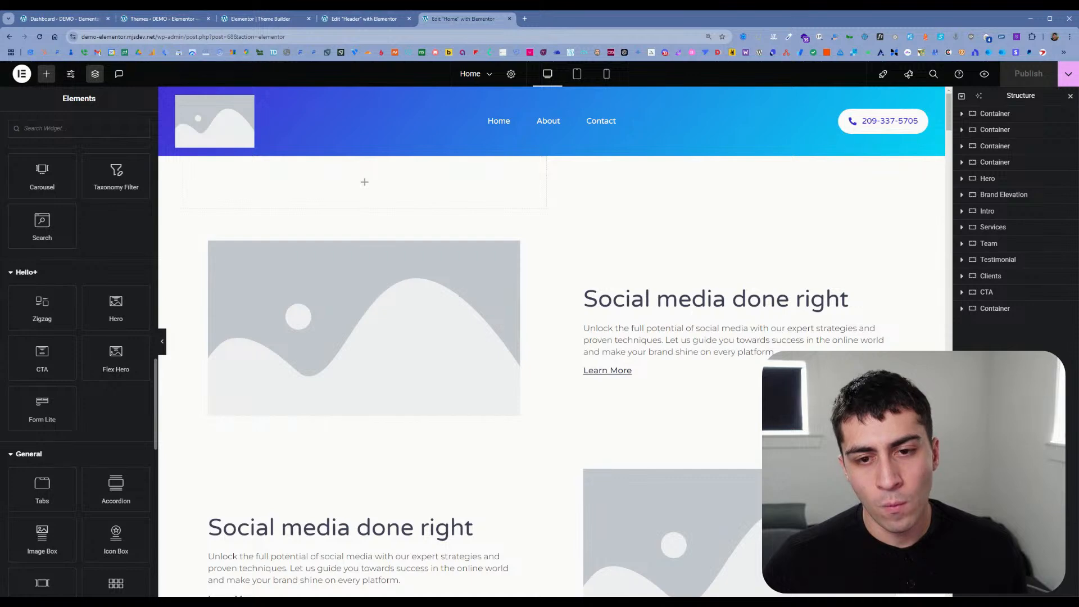
Step: Return to the WordPress dashboard and check the admin menu entries with the Hello Elementor theme active
left_click(163, 19)
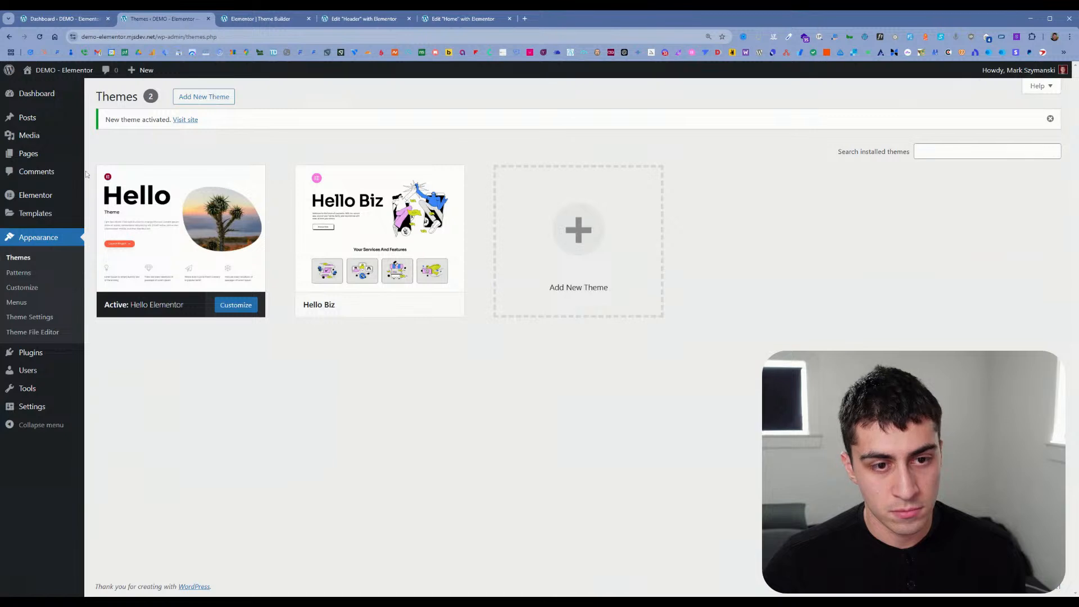
left_click(93, 99)
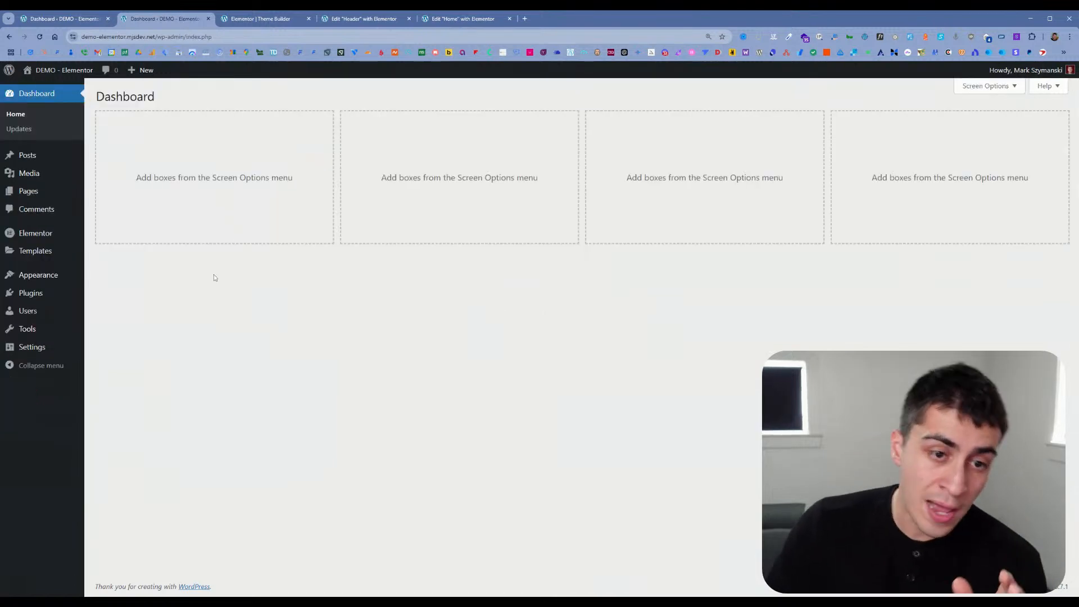
mouse_move(70, 236)
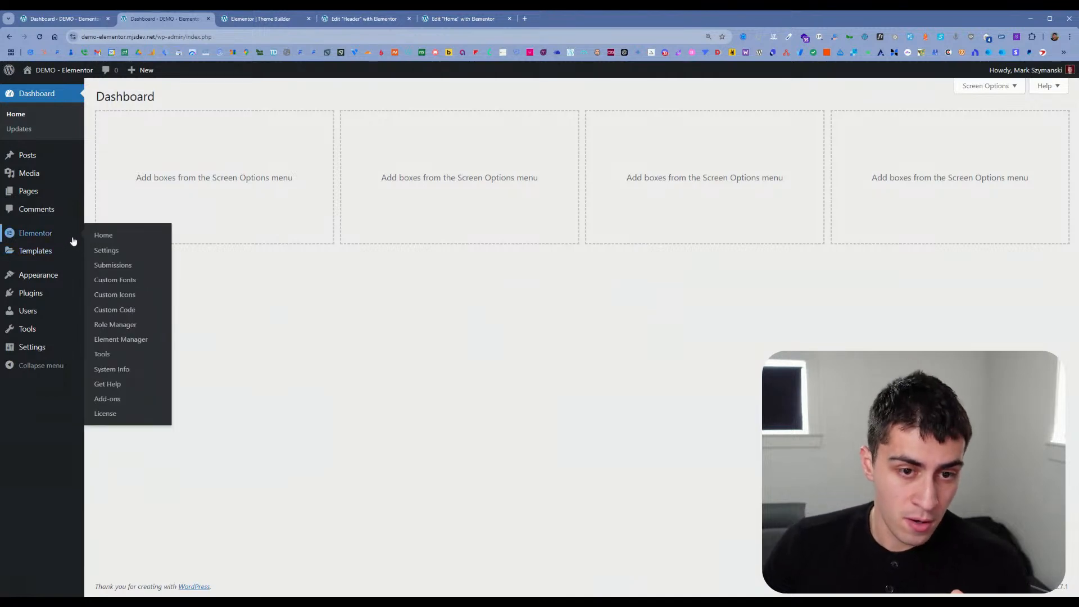
Step: Open the live site in a new tab and review how the home page's header and sections render
middle_click(63, 89)
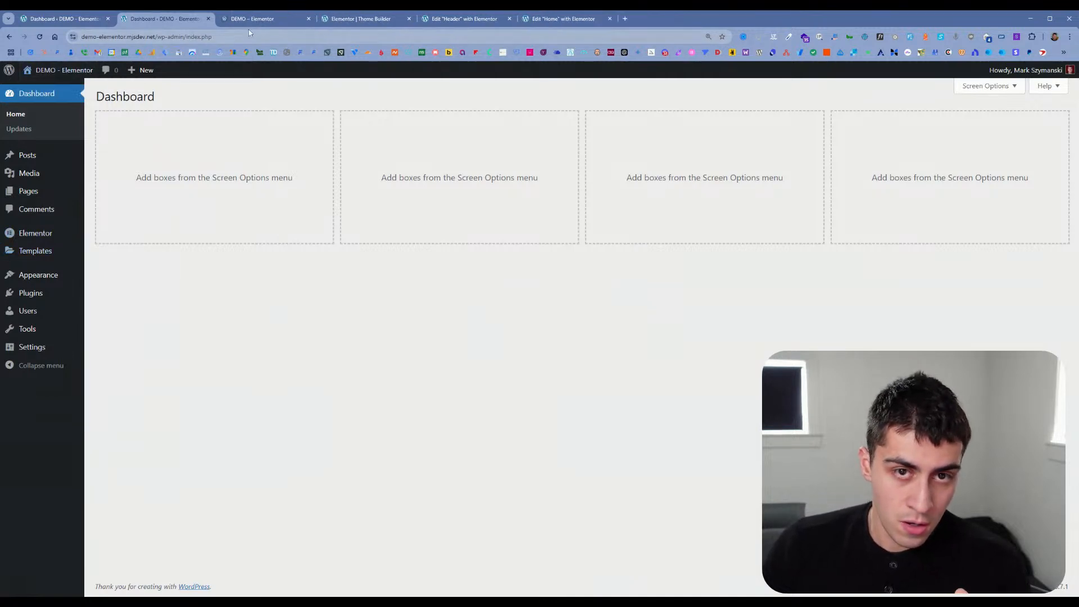
left_click(255, 23)
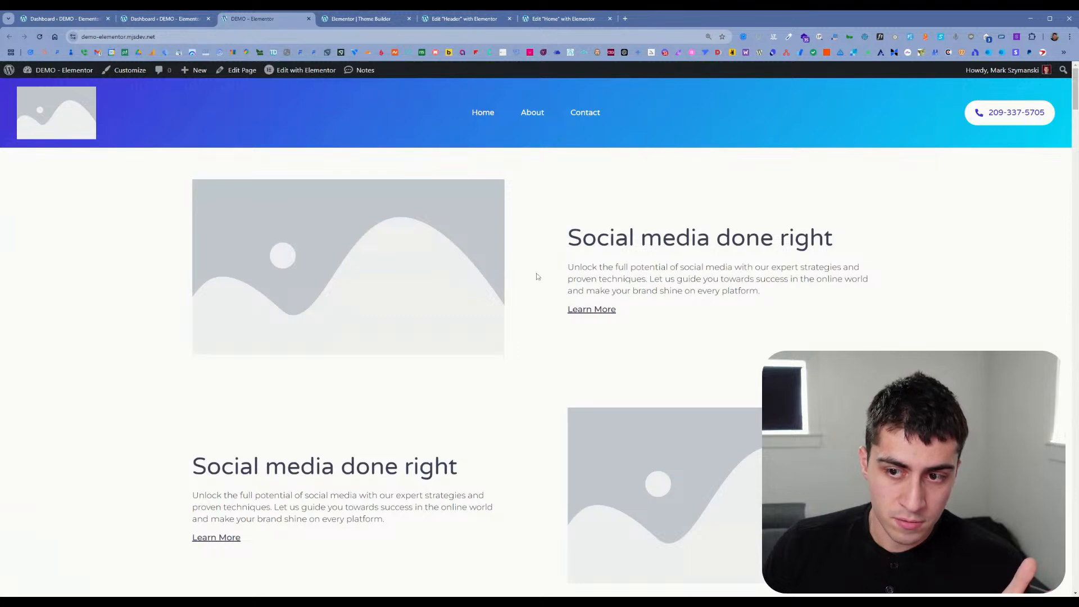
scroll(538, 277, "down", 12)
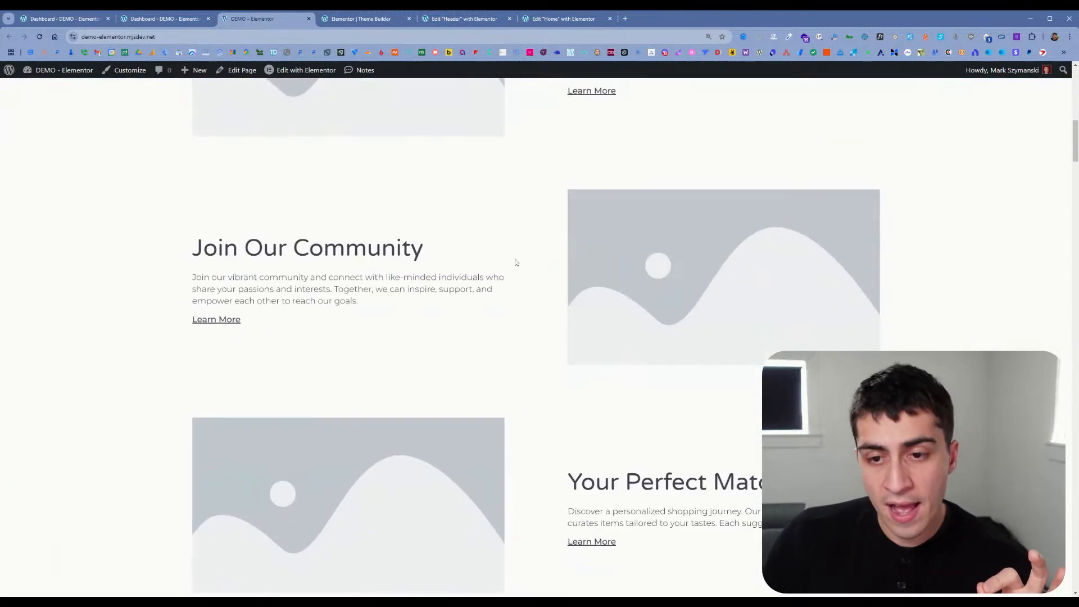
scroll(516, 262, "down", 15)
scroll(576, 360, "down", 10)
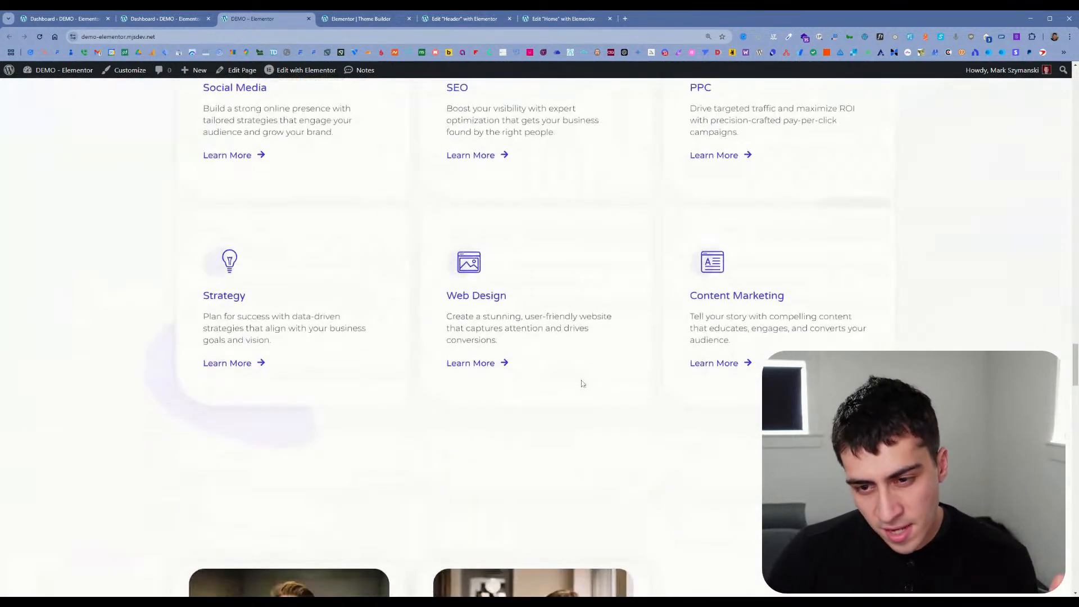
Step: Review the live home page back up to its header, check its Elementor edit entries and compare the first dashboard's admin menu
scroll(583, 383, "up", 20)
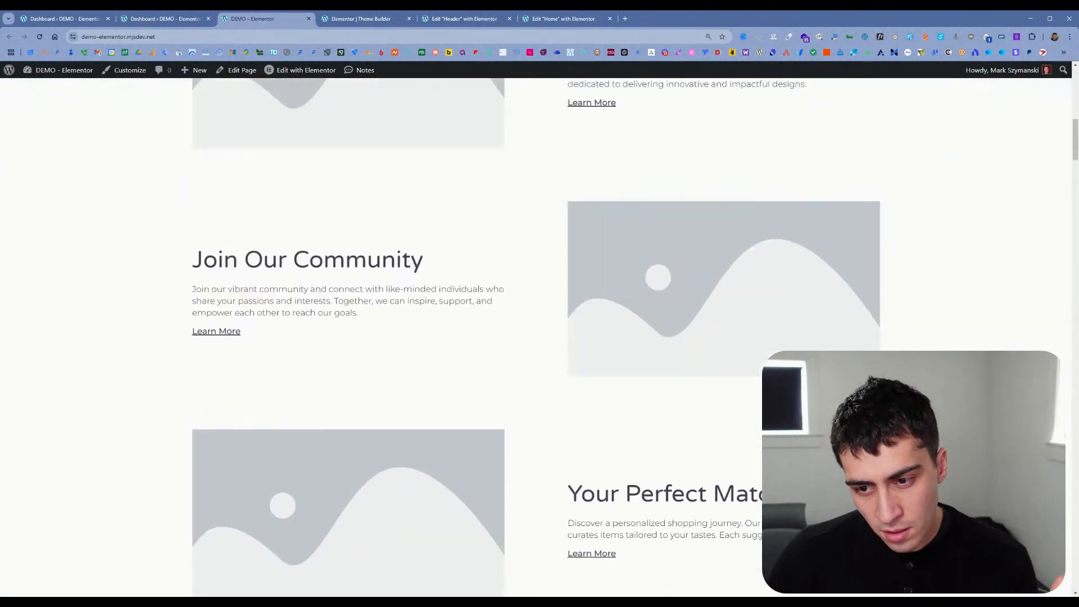
scroll(534, 337, "up", 12)
scroll(291, 225, "up", 2)
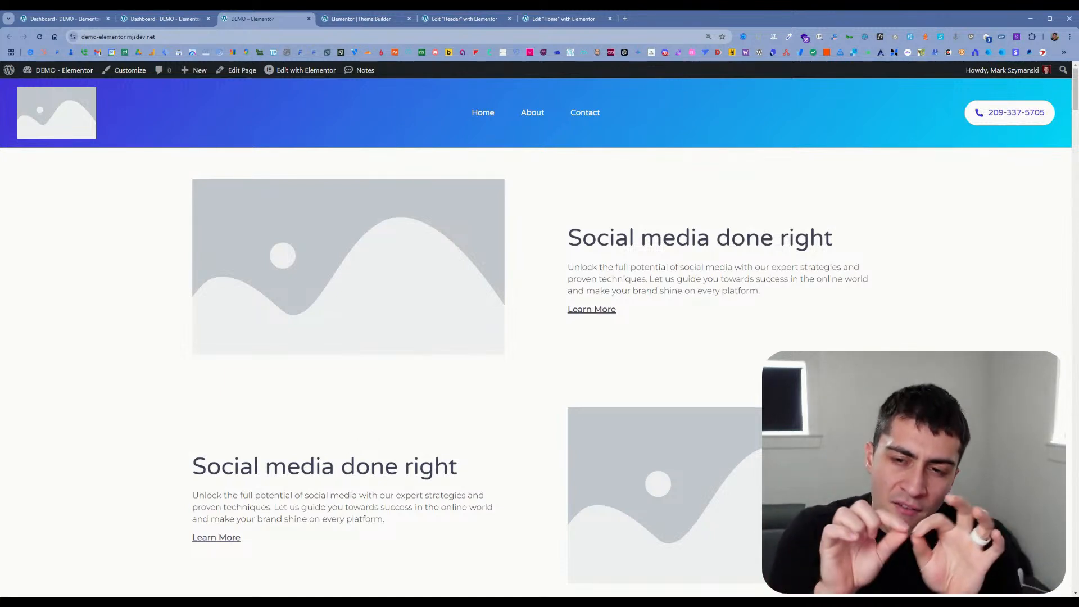
mouse_move(280, 70)
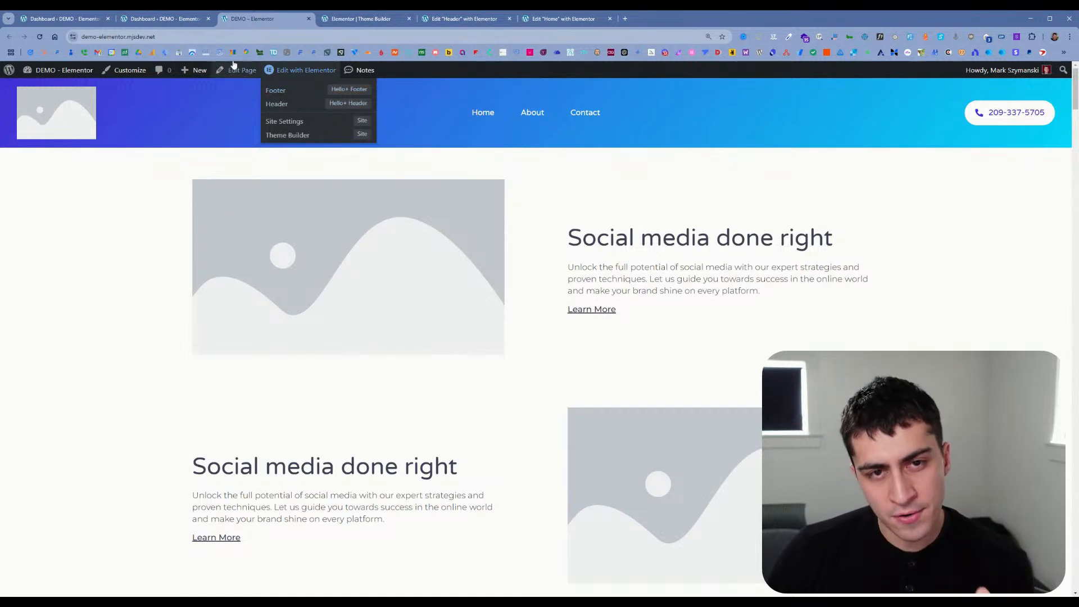
left_click(61, 21)
mouse_move(86, 184)
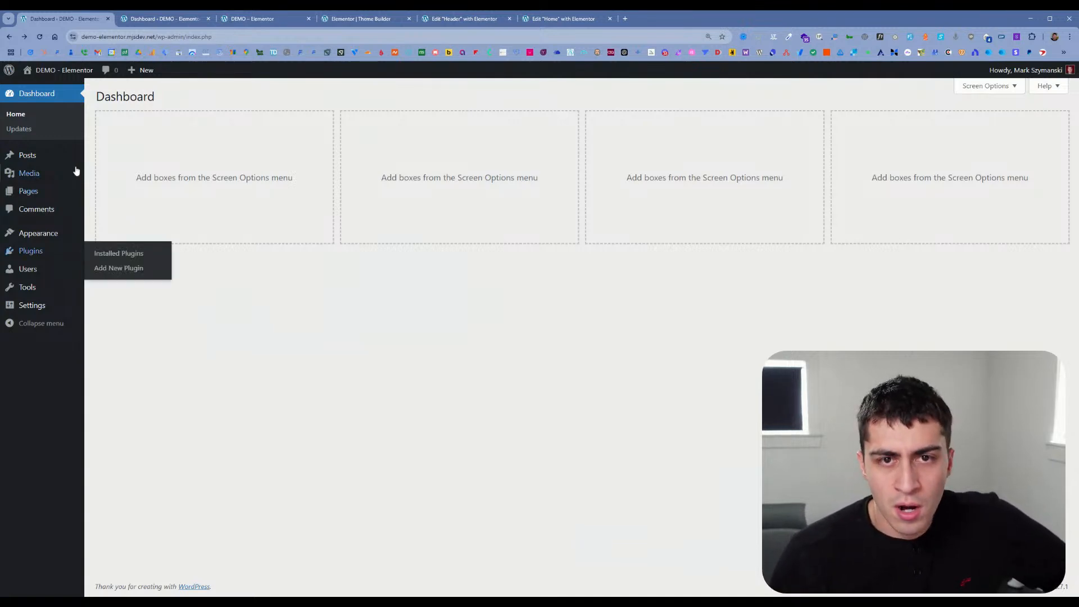
Step: Open the Hello+ Header template in the Elementor editor from the live home page
left_click(250, 18)
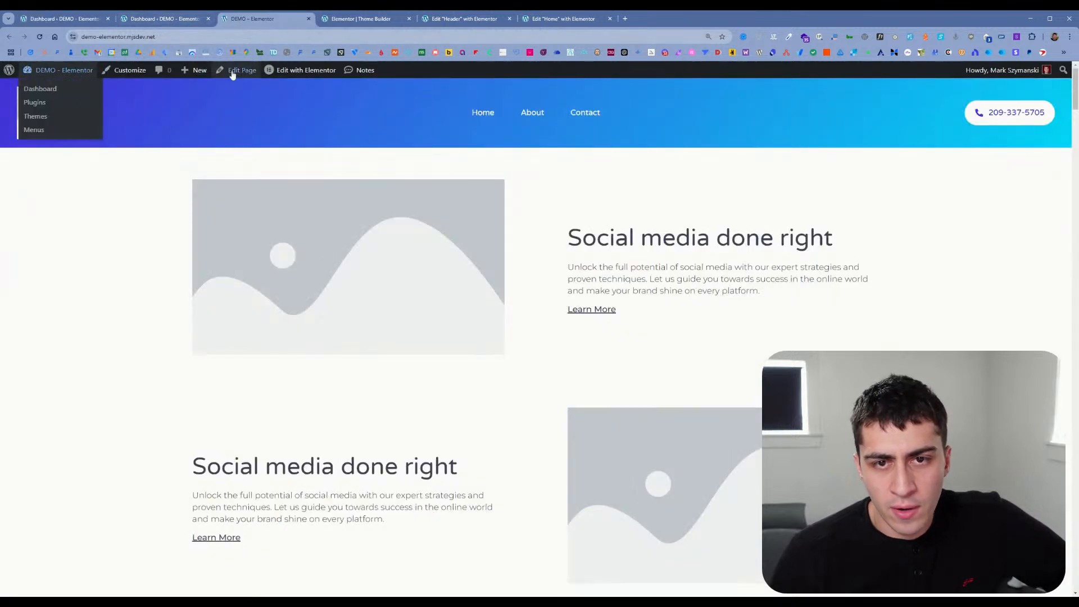
mouse_move(310, 72)
left_click(296, 104)
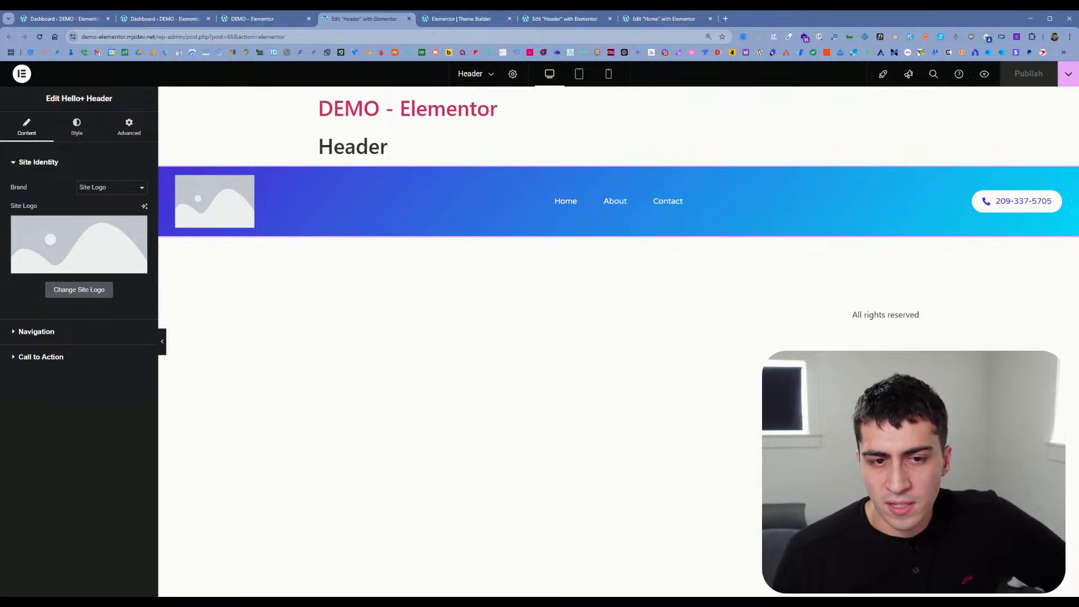
Step: Close the Theme Builder, Header editor, Home editor and live site tabs, keeping only the two WordPress dashboards
left_click(256, 18)
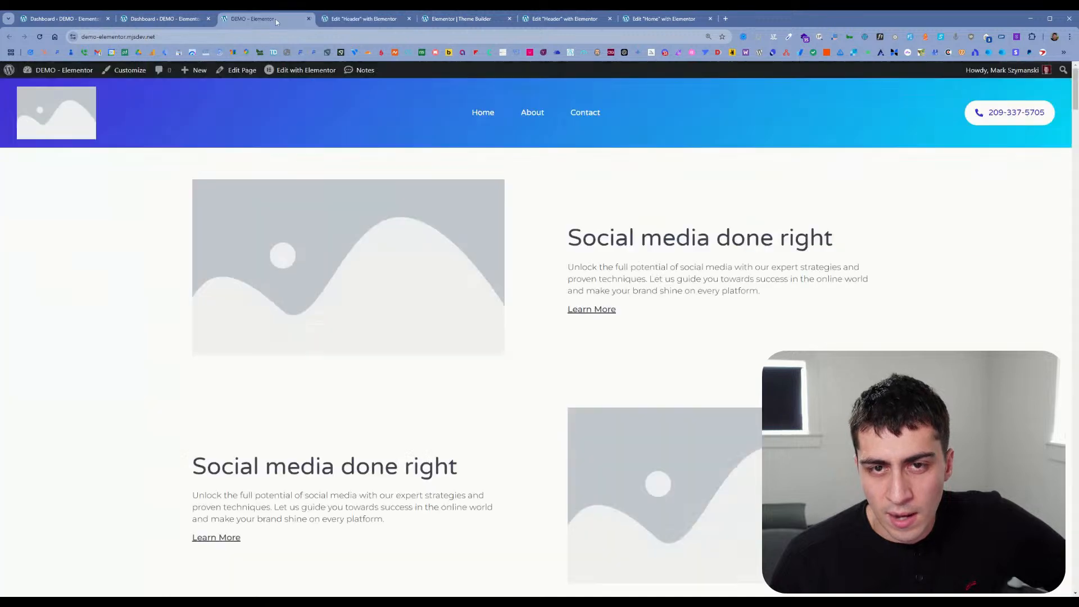
left_click(175, 20)
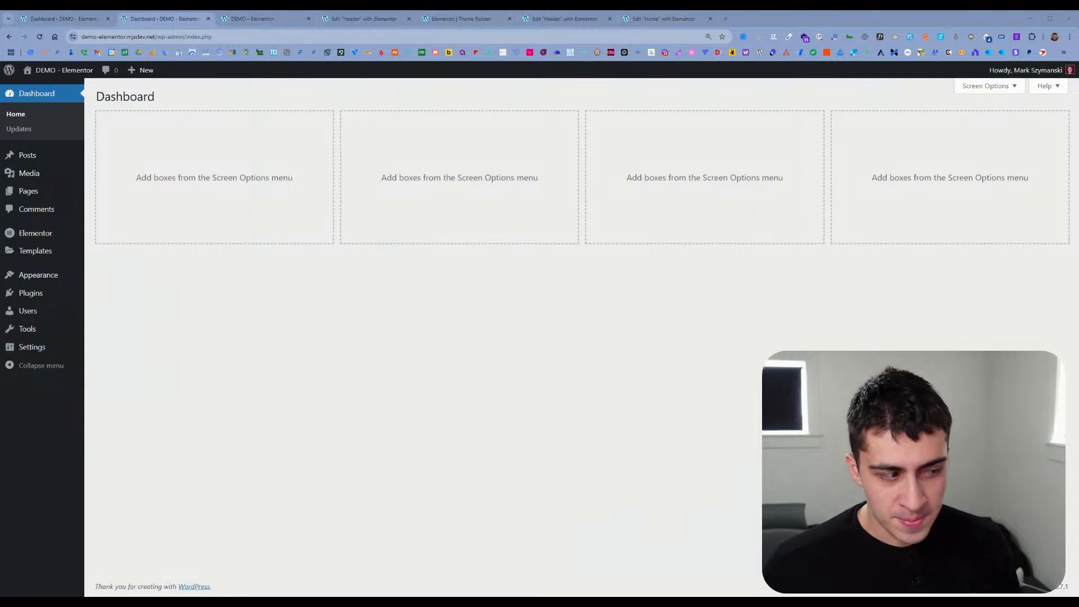
left_click(487, 22)
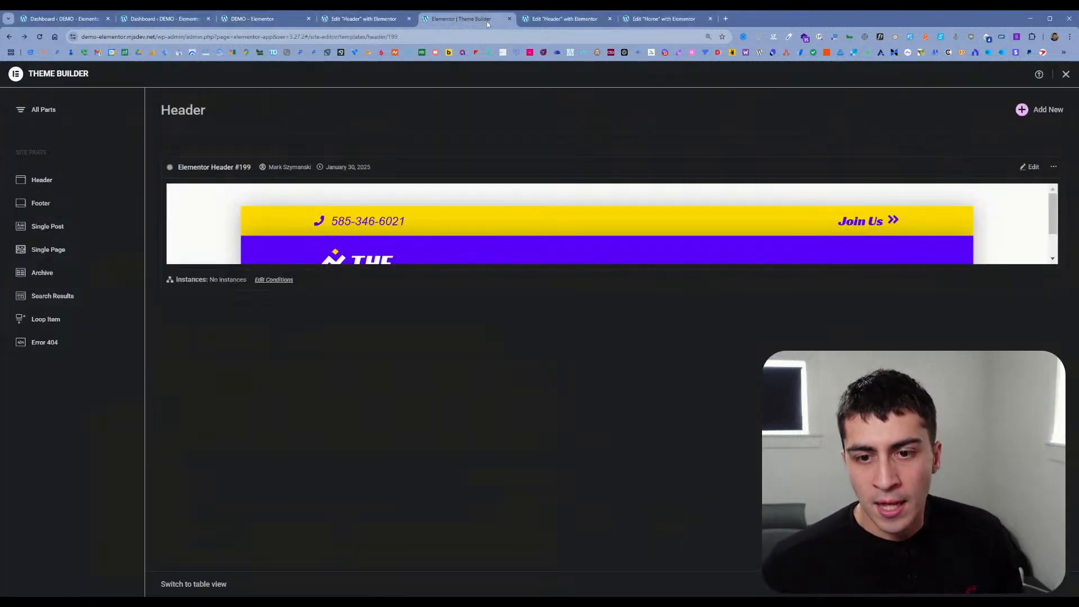
left_click(509, 19)
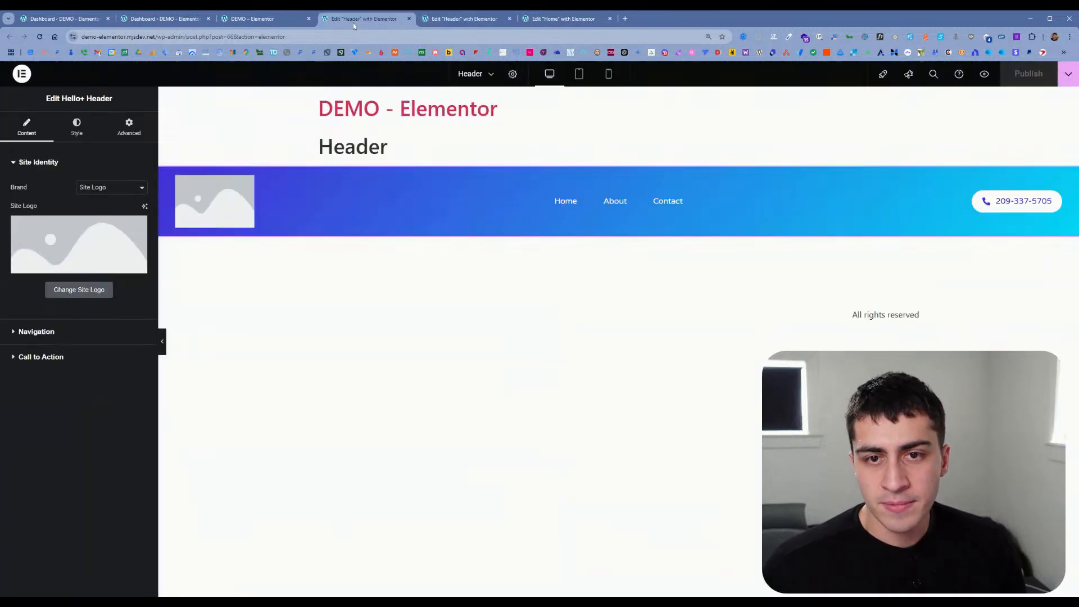
left_click(509, 20)
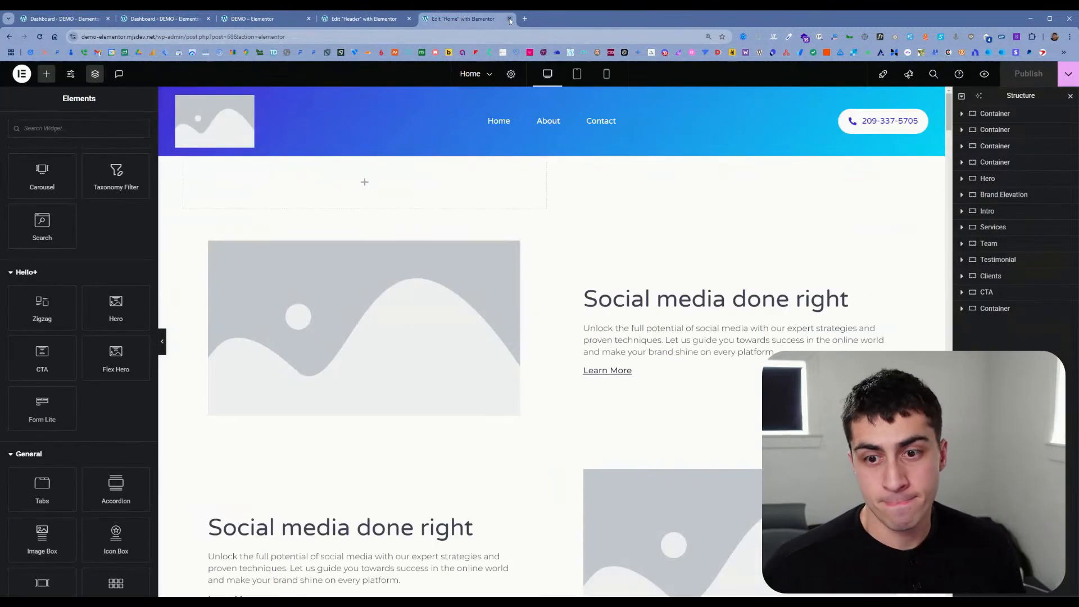
left_click(510, 19)
left_click(410, 19)
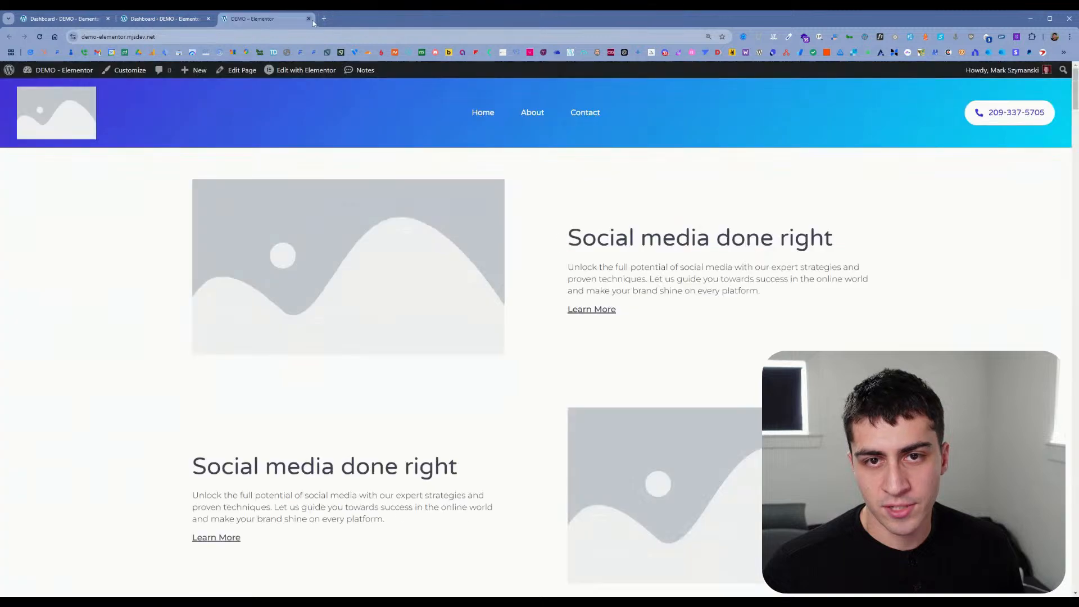
left_click(160, 20)
left_click(309, 19)
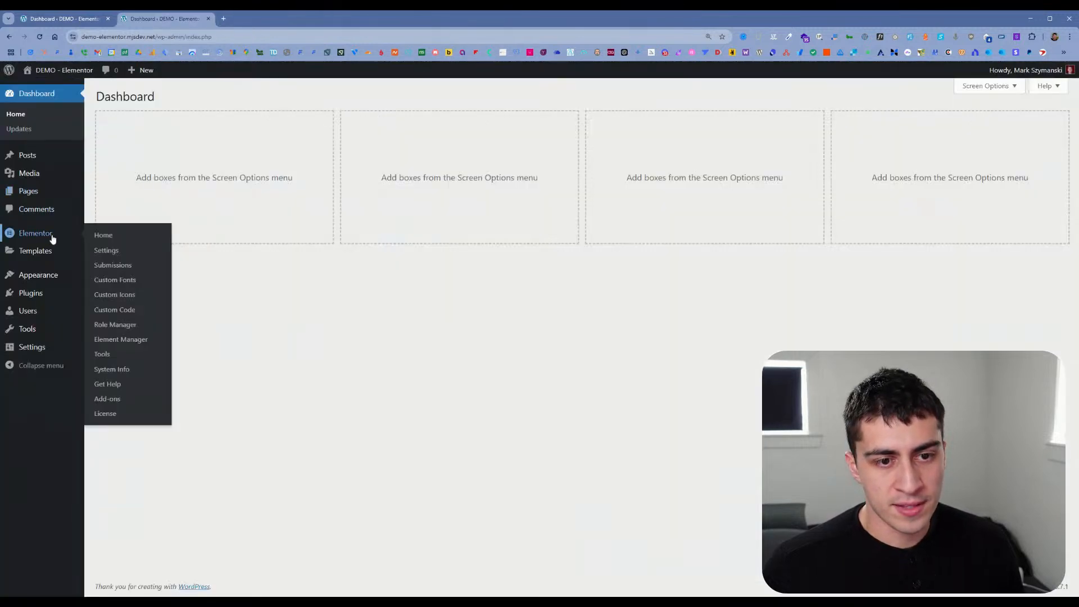
Step: Open Elementor's website Kit Library in a new tab from the second dashboard
mouse_move(52, 200)
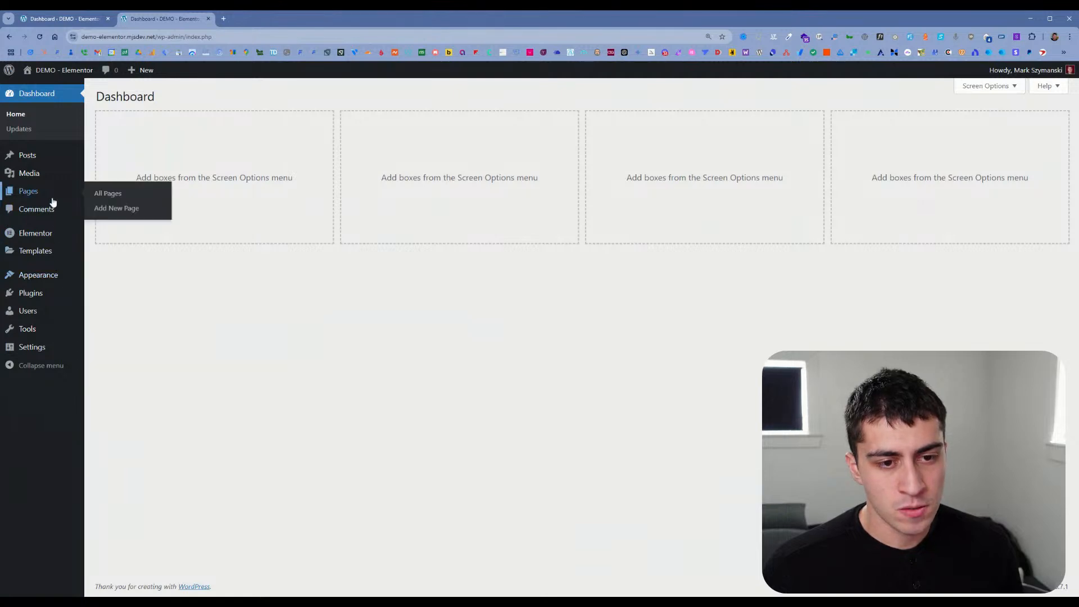
mouse_move(60, 281)
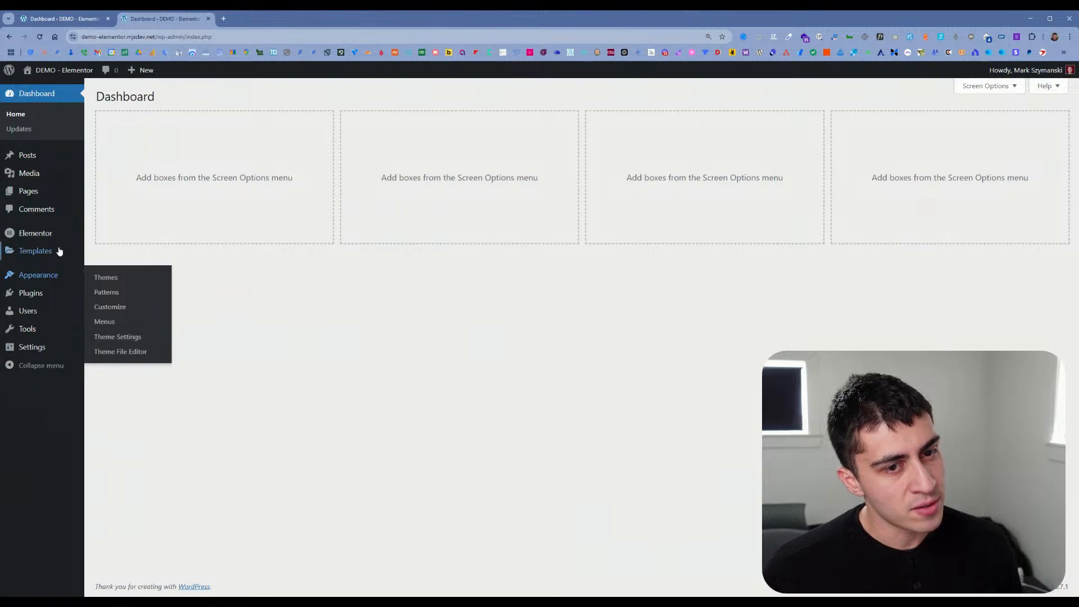
mouse_move(60, 249)
middle_click(127, 312)
left_click(286, 23)
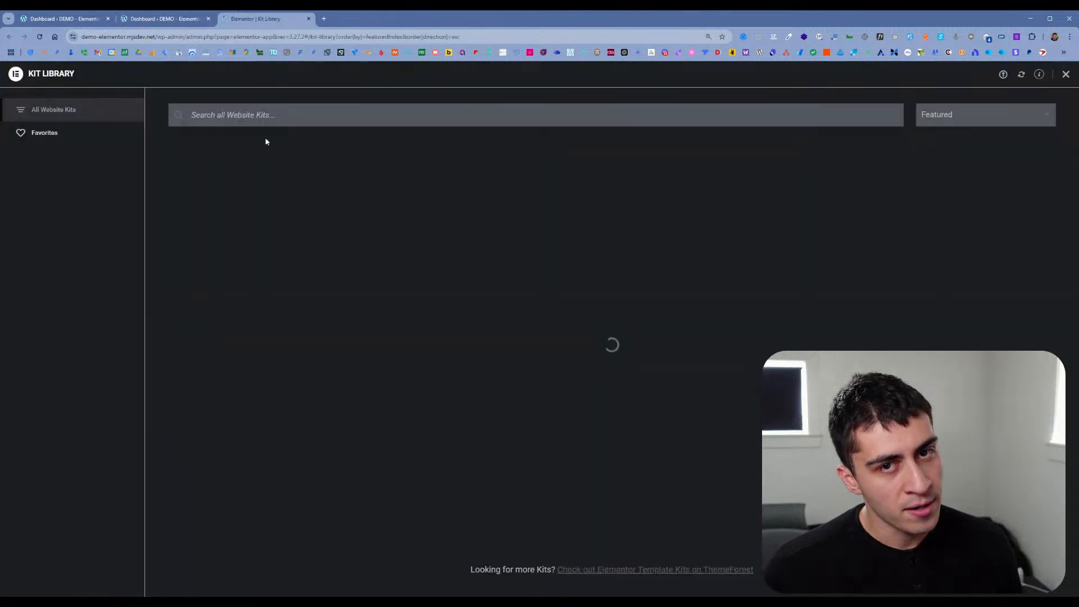
Step: Browse the website kits and open the preview of the Digital Marketing Agency kit
scroll(348, 195, "down", 7)
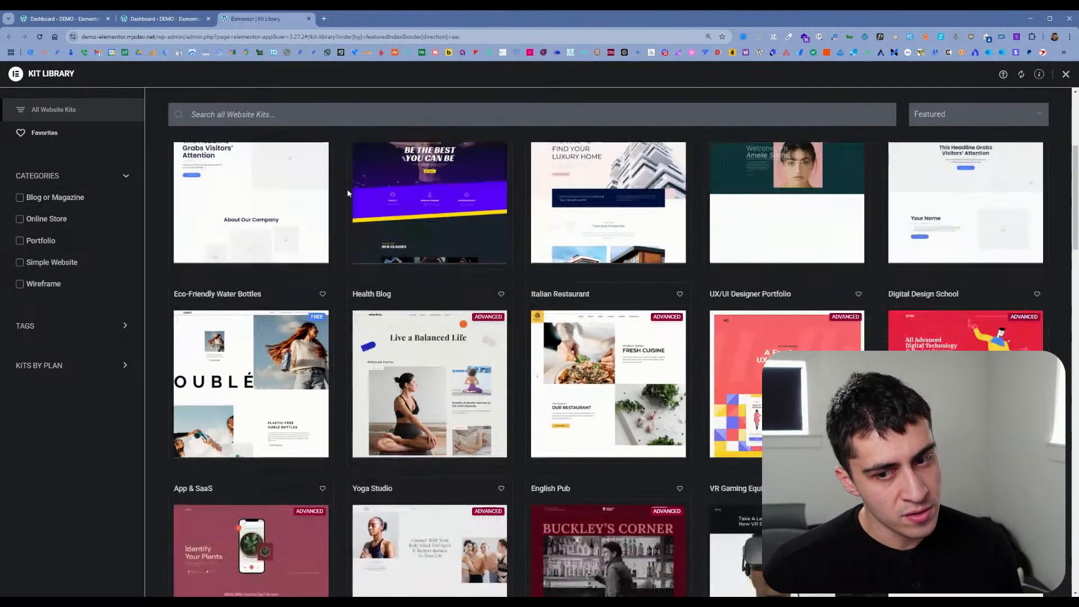
scroll(348, 191, "down", 14)
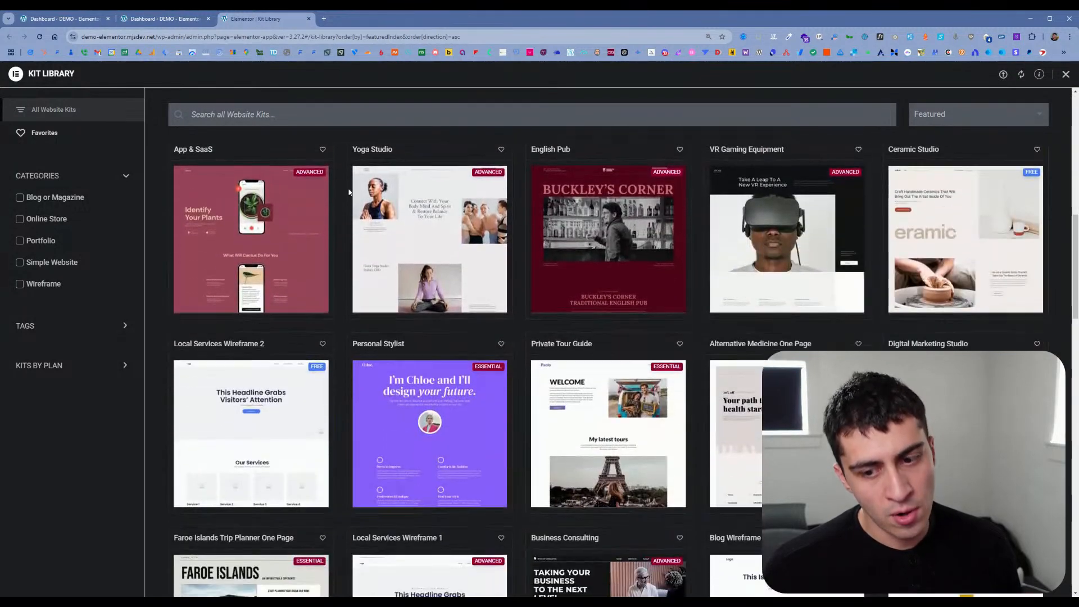
scroll(349, 191, "down", 10)
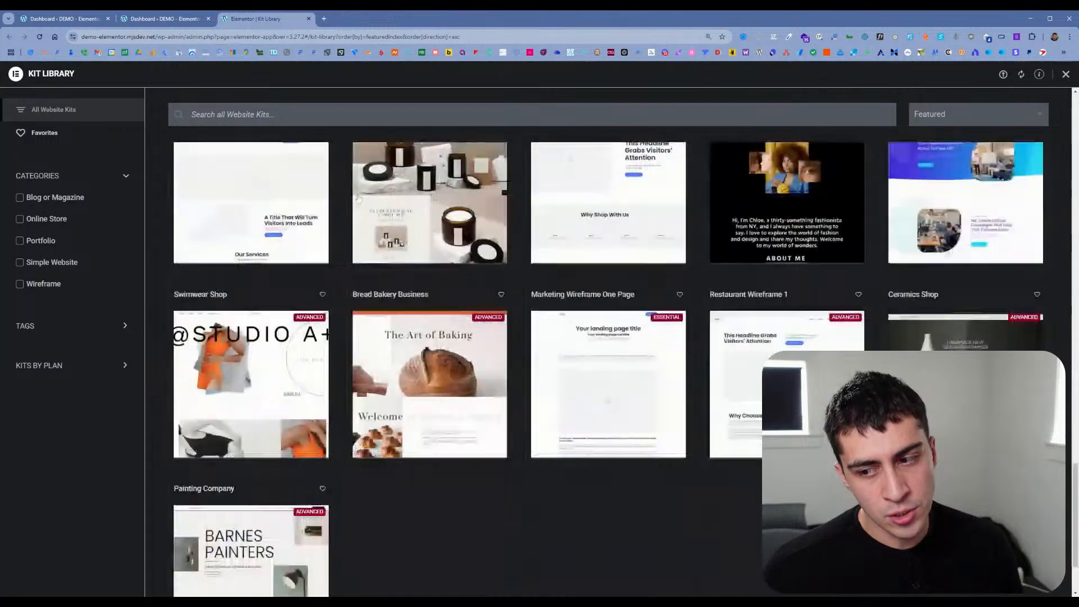
scroll(356, 200, "up", 5)
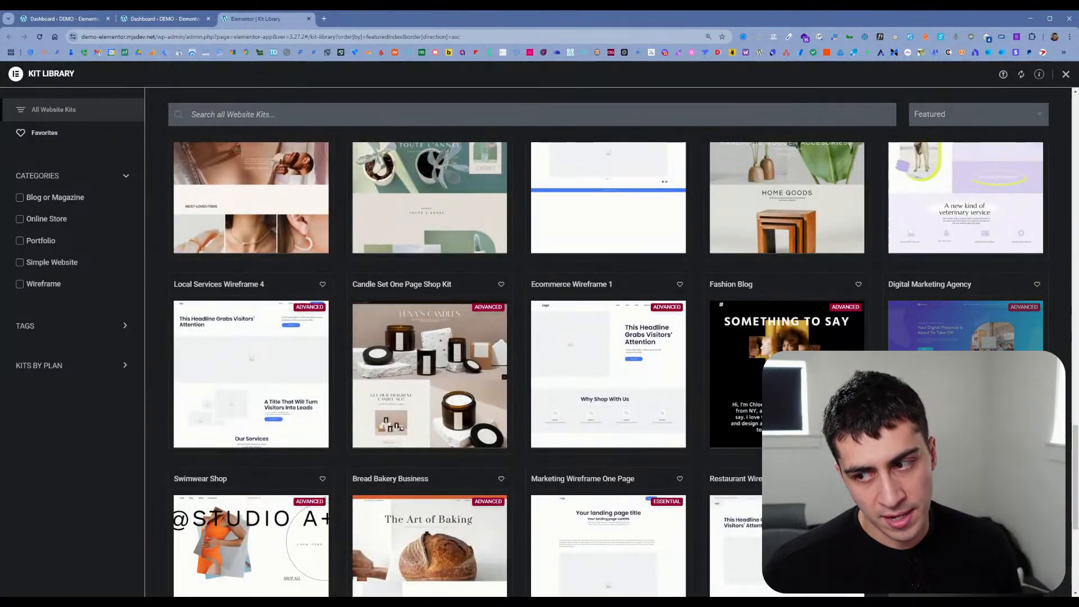
left_click(966, 374)
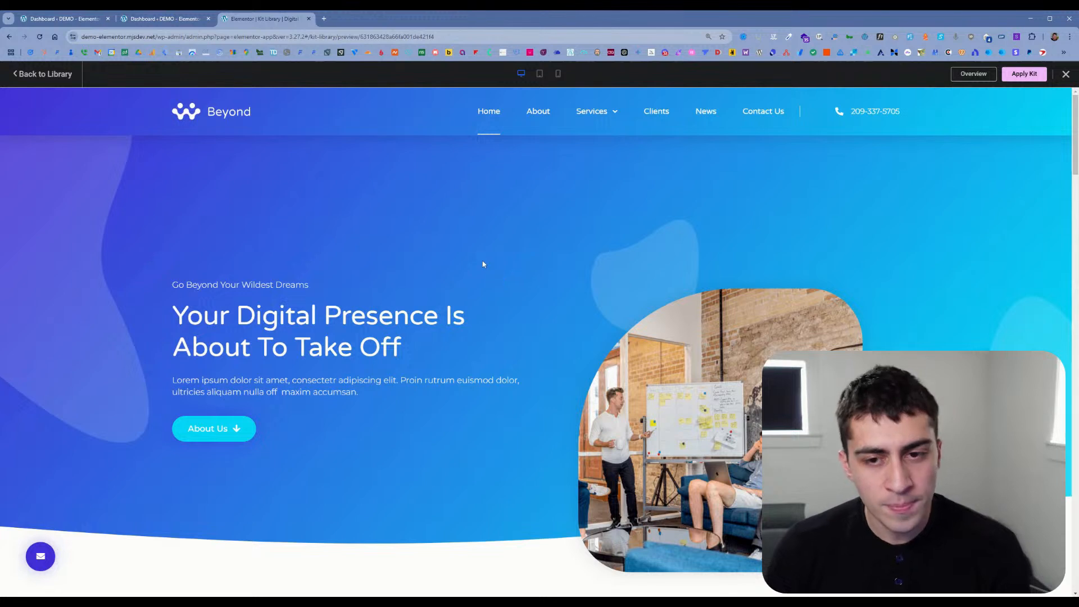
Step: Open the installed themes and installed plugins pages in new tabs from the second dashboard and bring up the themes page
left_click(189, 26)
mouse_move(63, 251)
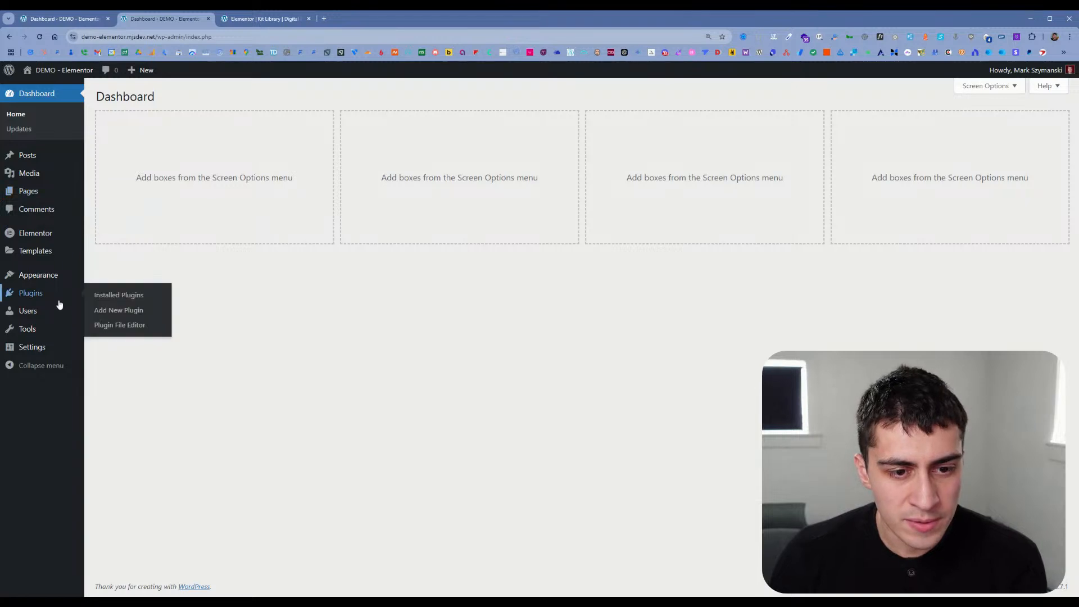
mouse_move(60, 301)
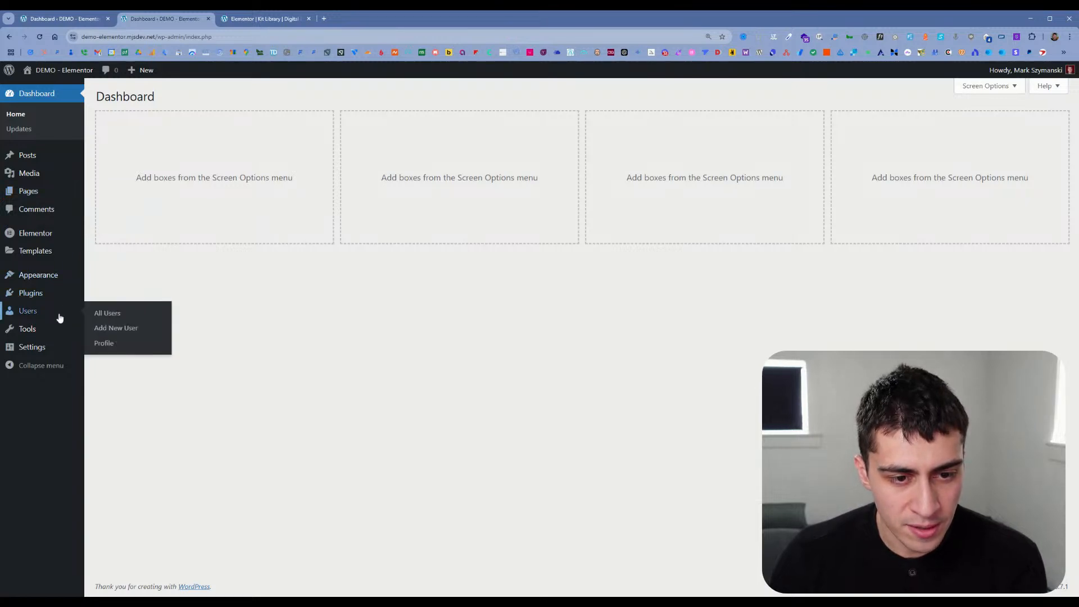
mouse_move(56, 235)
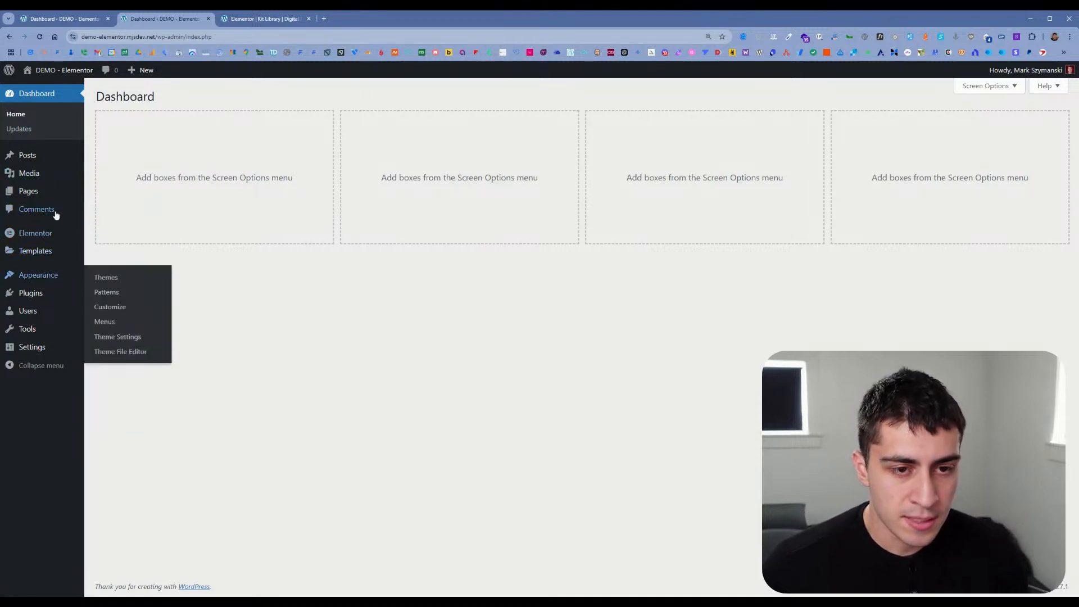
mouse_move(60, 278)
middle_click(96, 277)
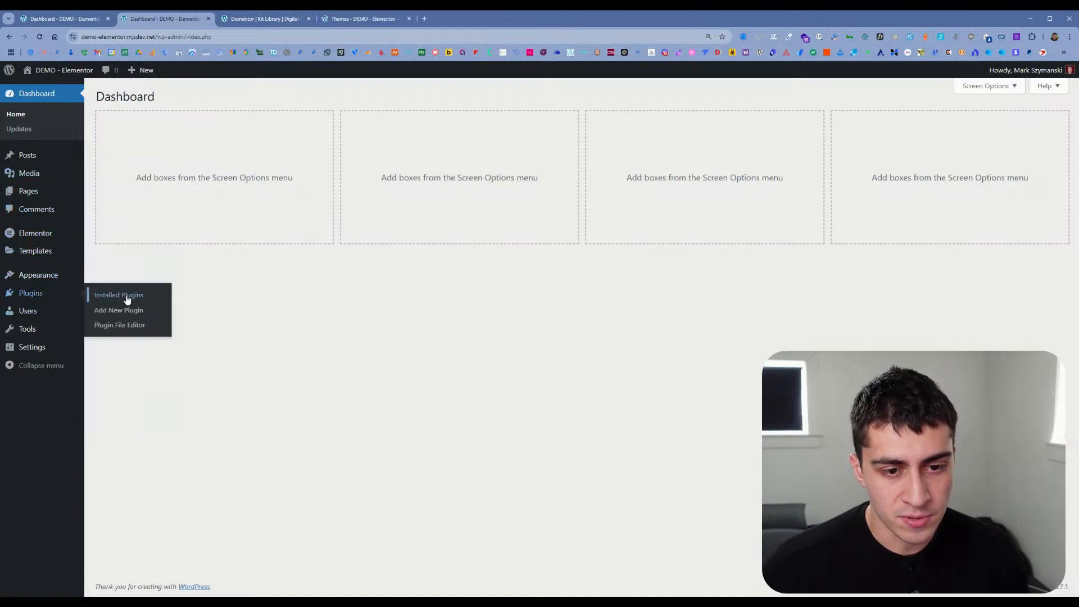
middle_click(128, 298)
left_click(369, 22)
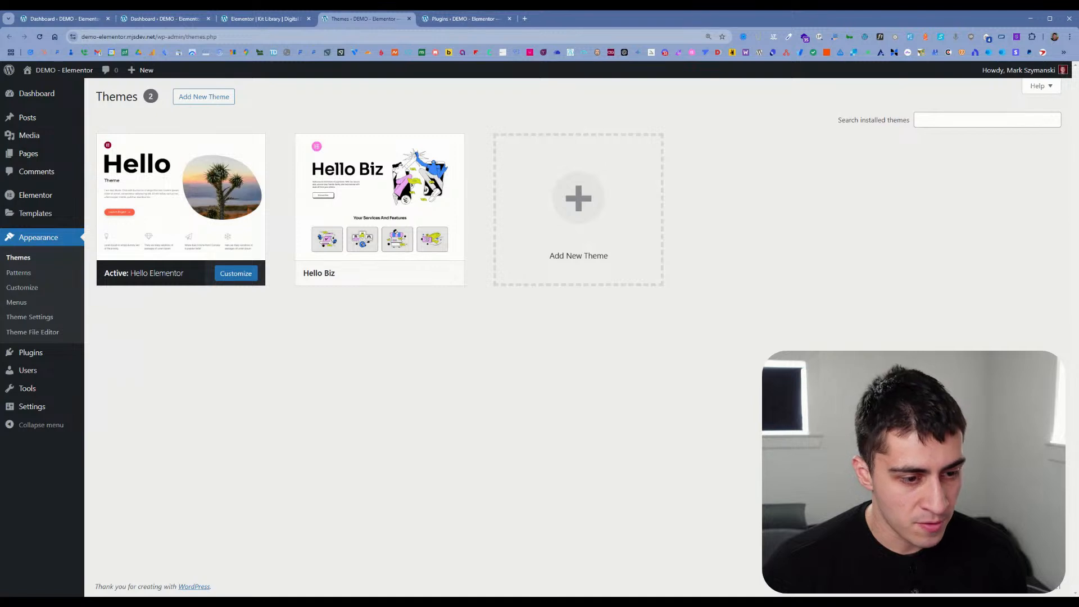
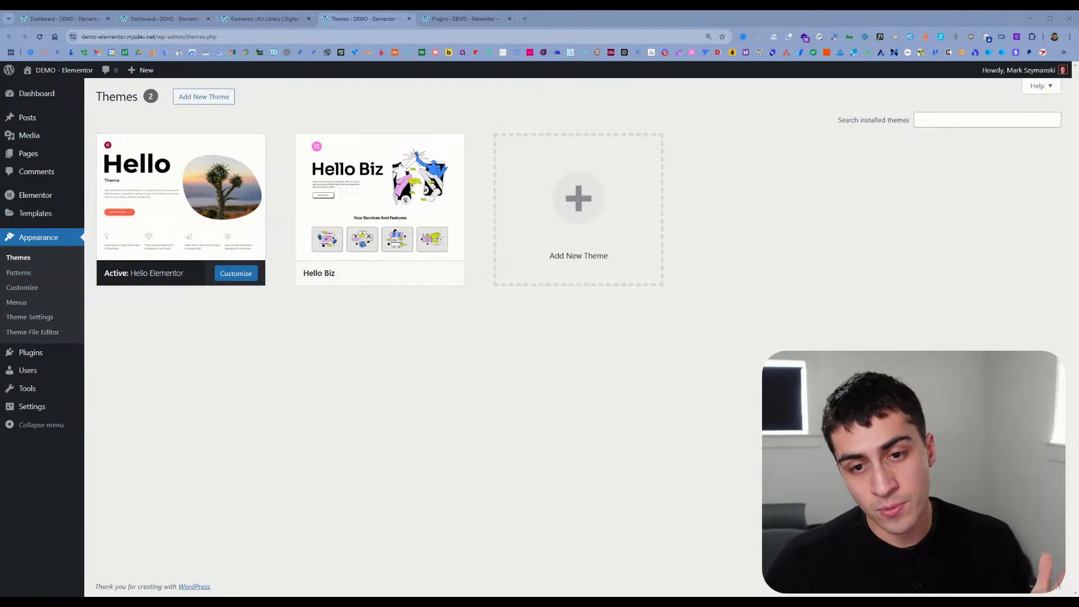
Step: Open the installed plugins page in another new tab
mouse_move(234, 170)
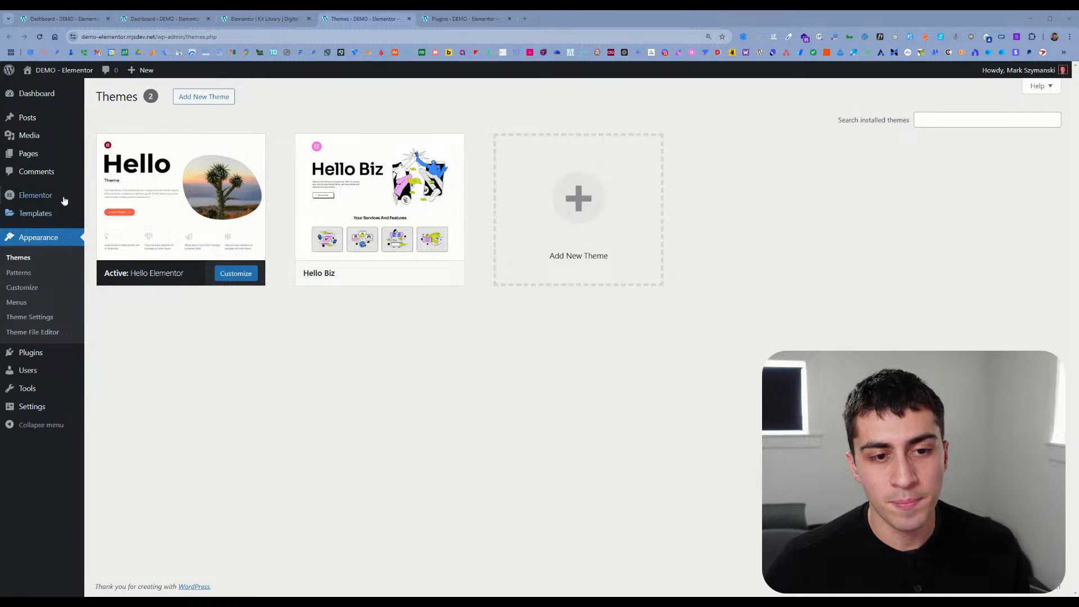
mouse_move(53, 354)
middle_click(101, 355)
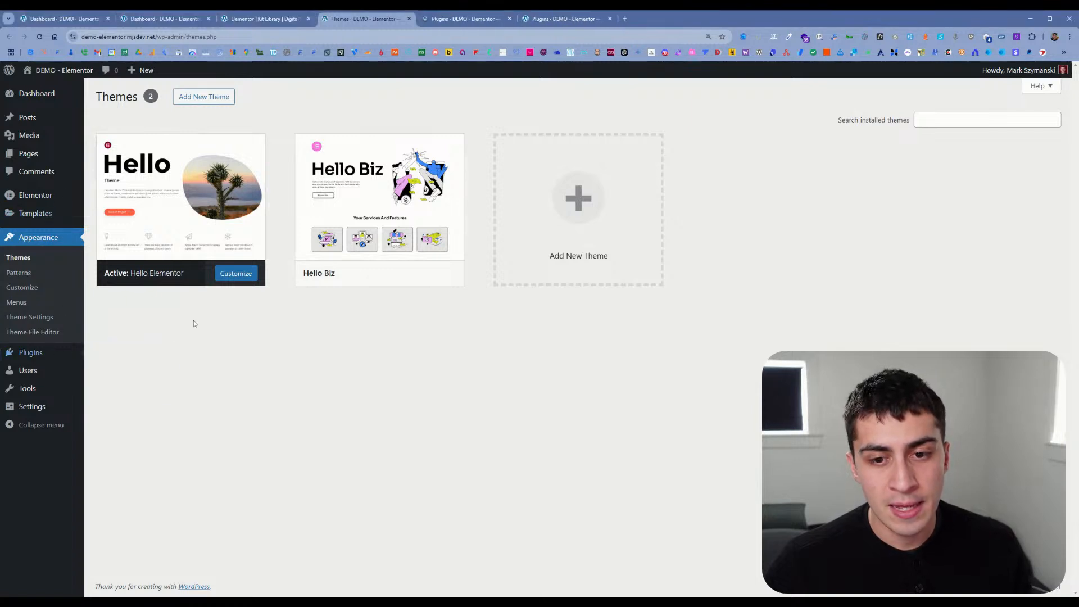
Step: Leave the Digital Marketing Agency kit preview and browse all website kits in the Kit Library
left_click(264, 18)
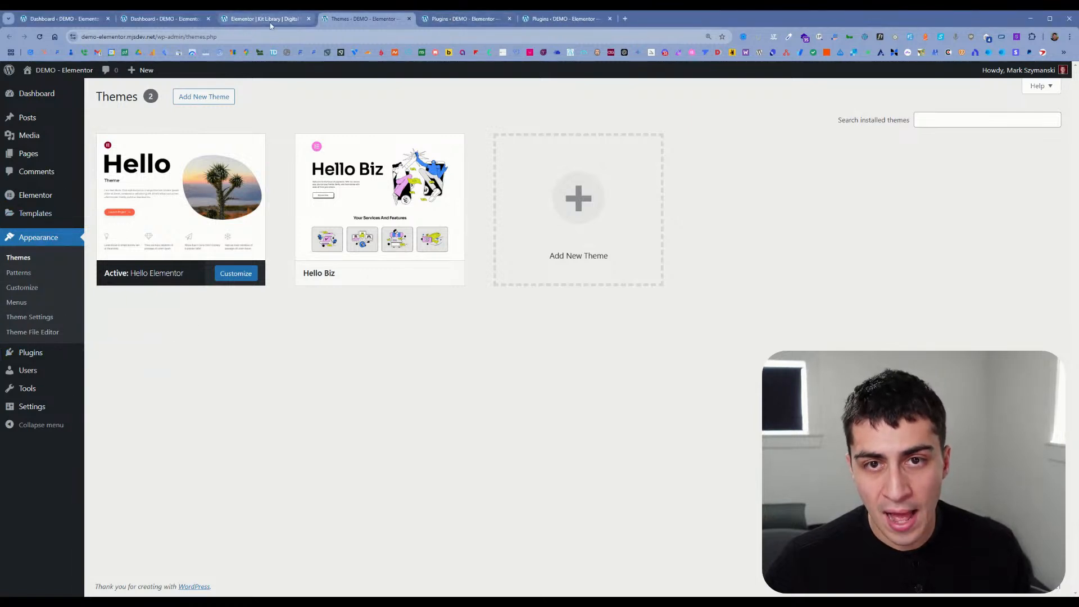
left_click(169, 18)
left_click(264, 19)
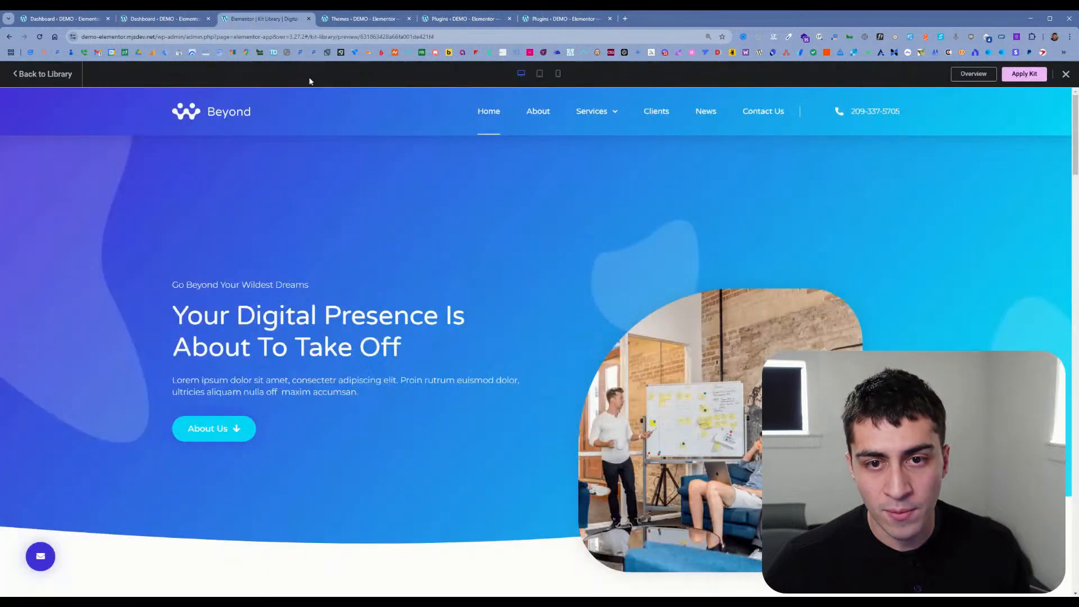
left_click(56, 73)
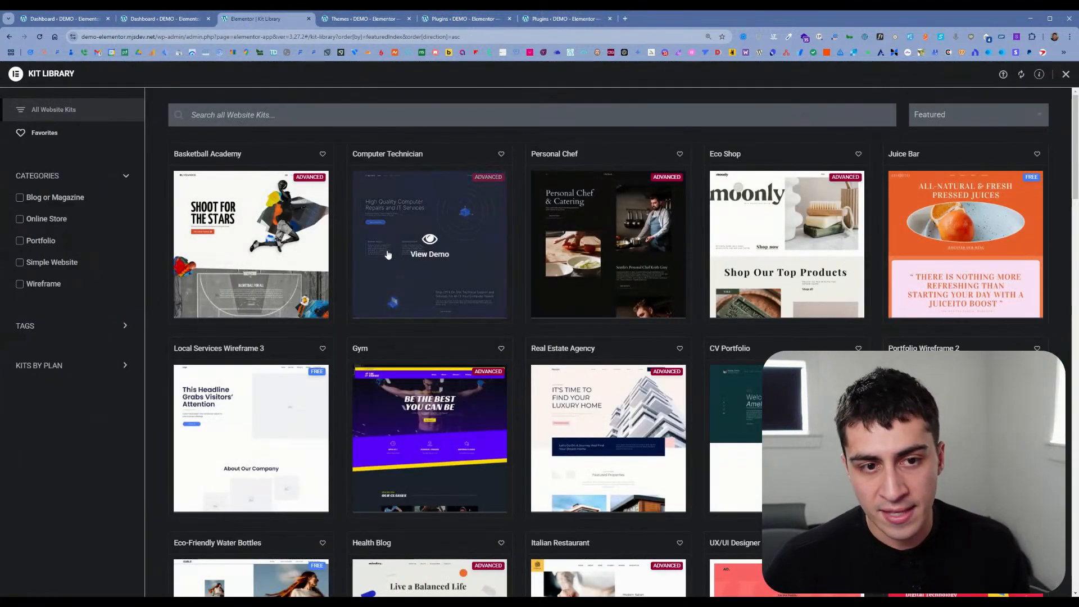
scroll(515, 281, "down", 15)
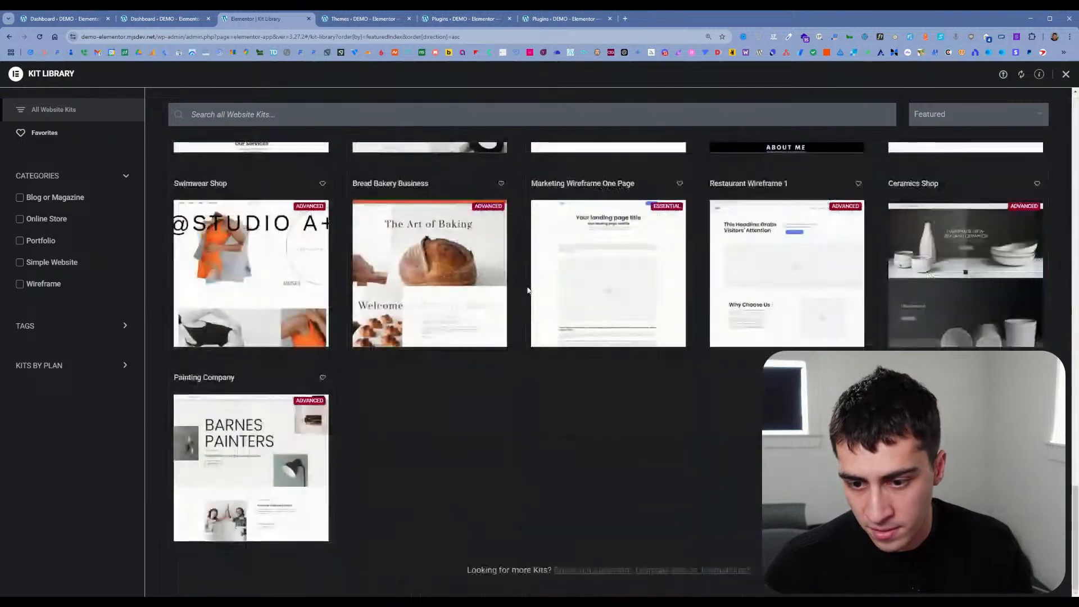
scroll(527, 291, "up", 15)
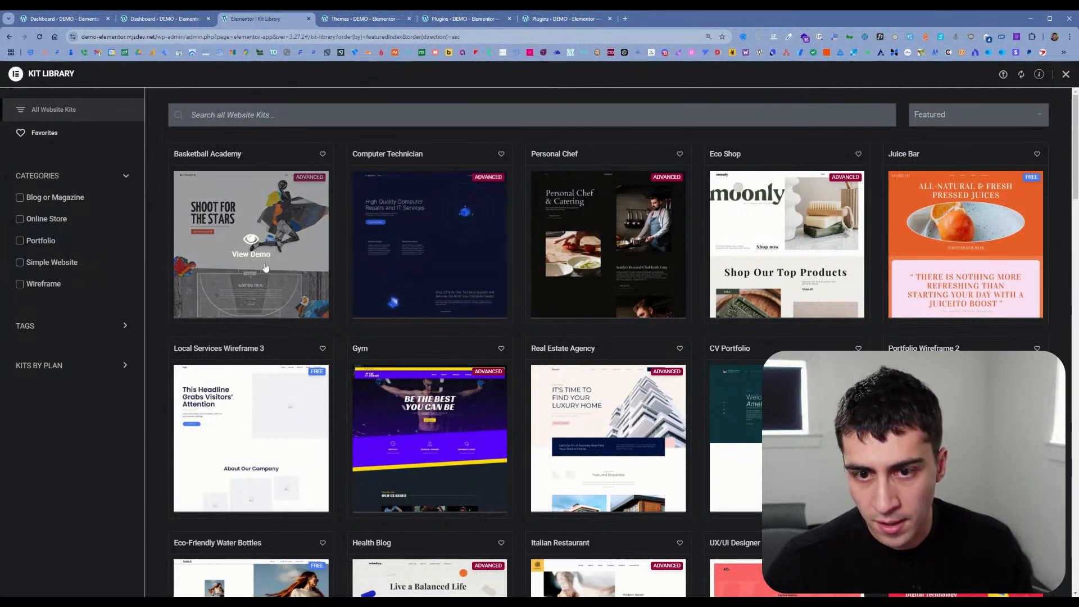
scroll(296, 215, "down", 20)
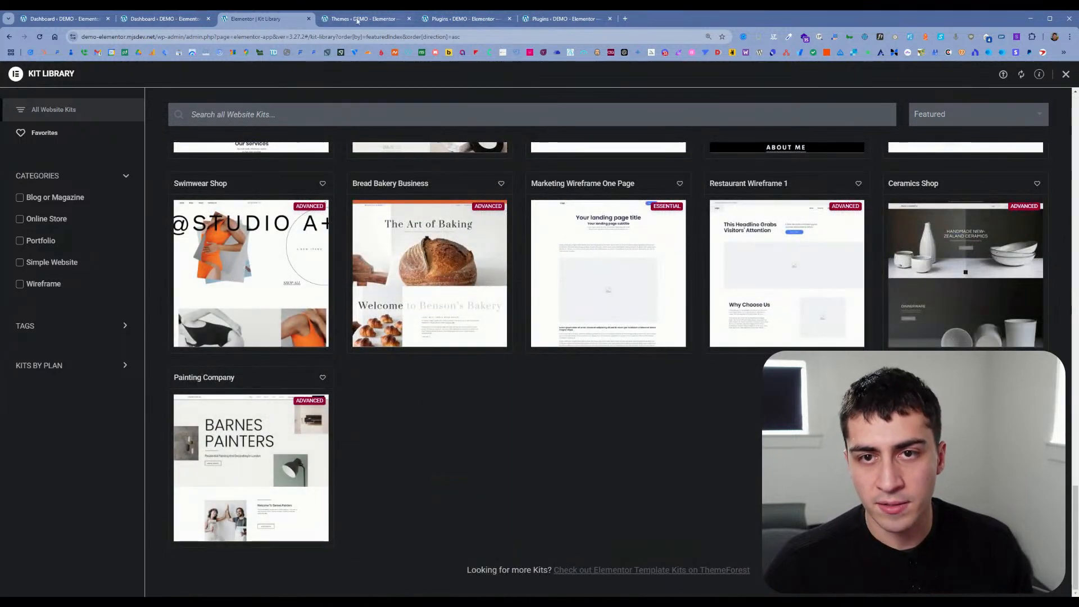
Step: Activate the Hello Biz theme from the installed themes page
left_click(177, 20)
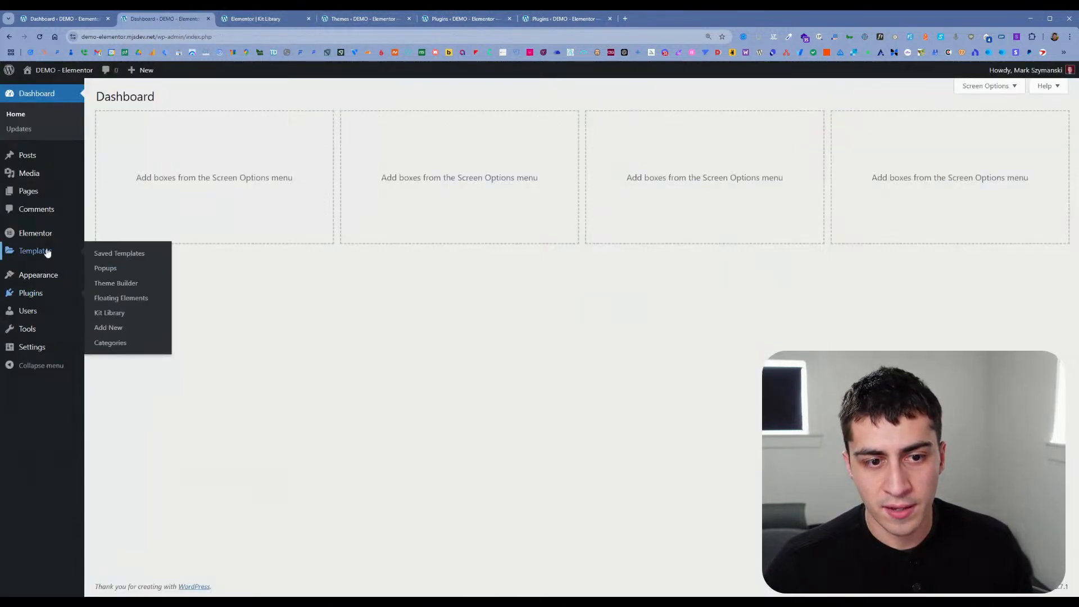
left_click(360, 19)
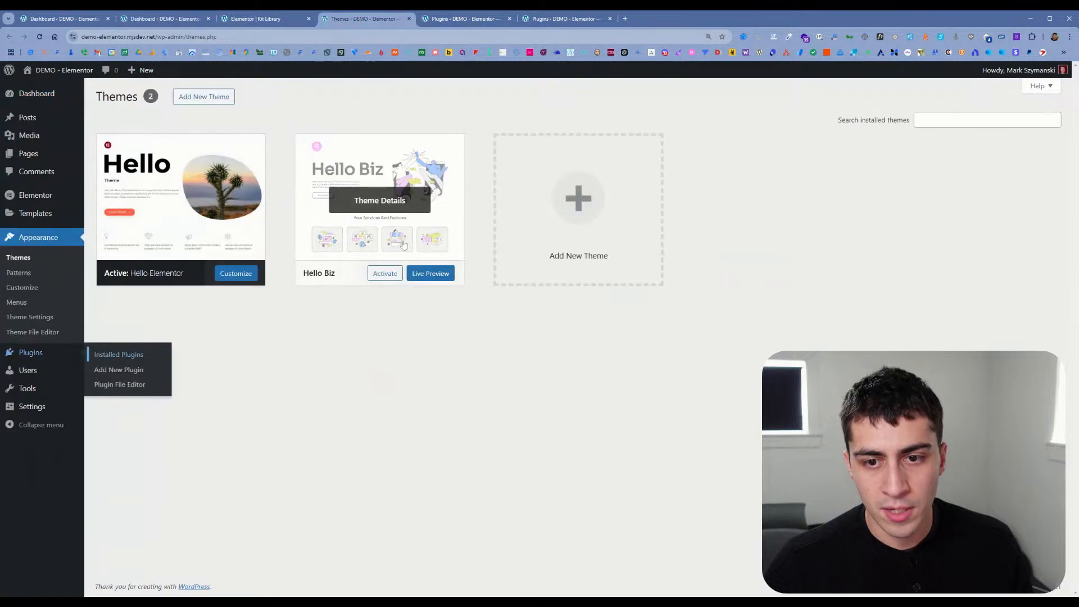
left_click(391, 274)
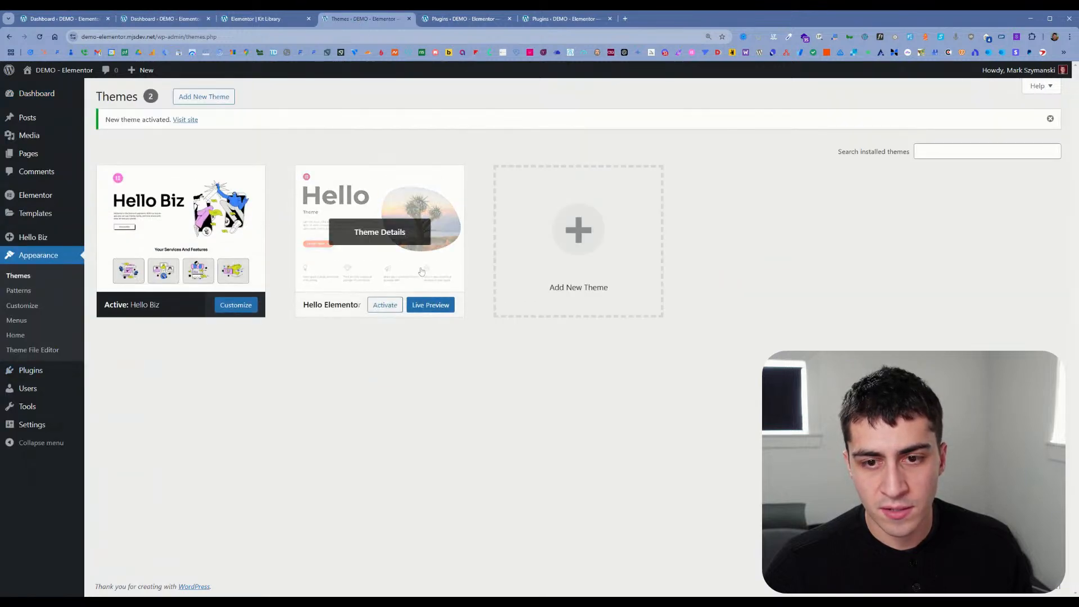
Step: Reload the Kit Library and look through the website kits offered with the newly activated theme
left_click(256, 19)
left_click(41, 38)
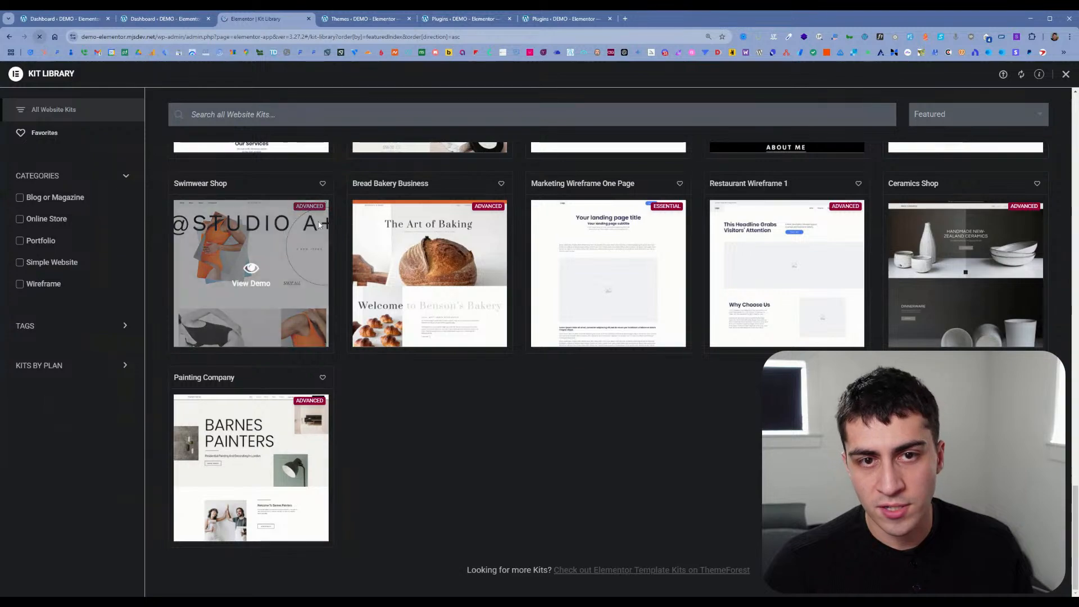
scroll(332, 225, "down", 15)
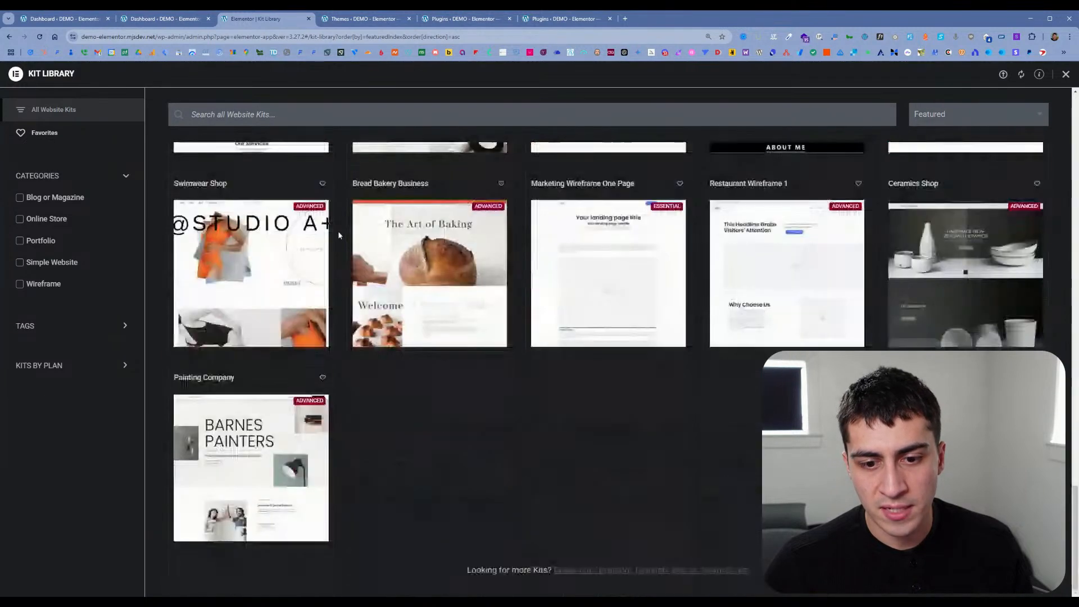
scroll(339, 235, "up", 8)
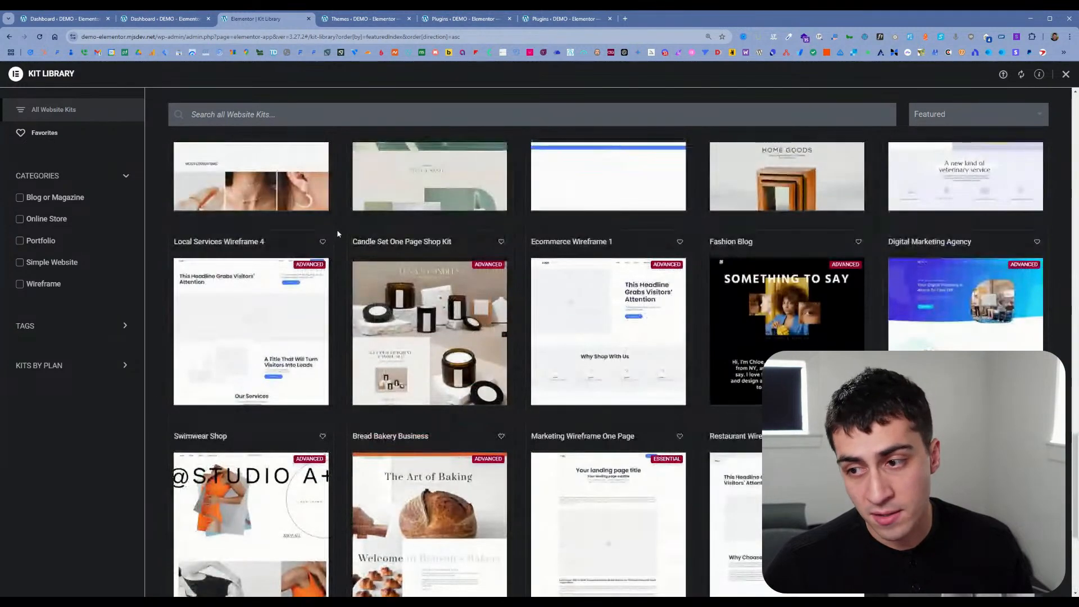
scroll(336, 227, "up", 1)
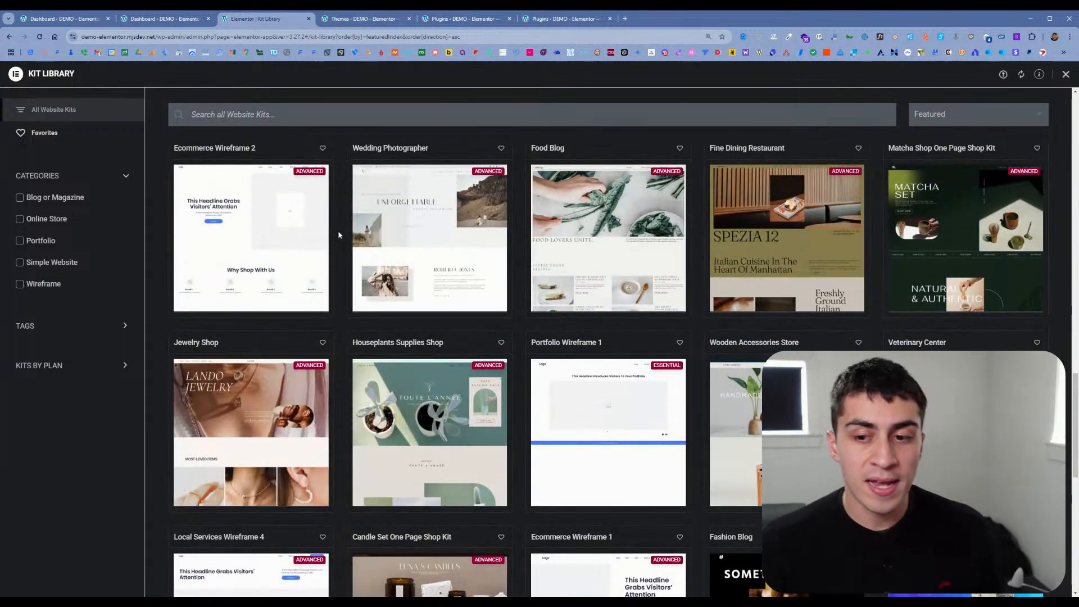
Step: Preview the Ecommerce Wireframe 2 kit and look through its demo home page
mouse_move(367, 203)
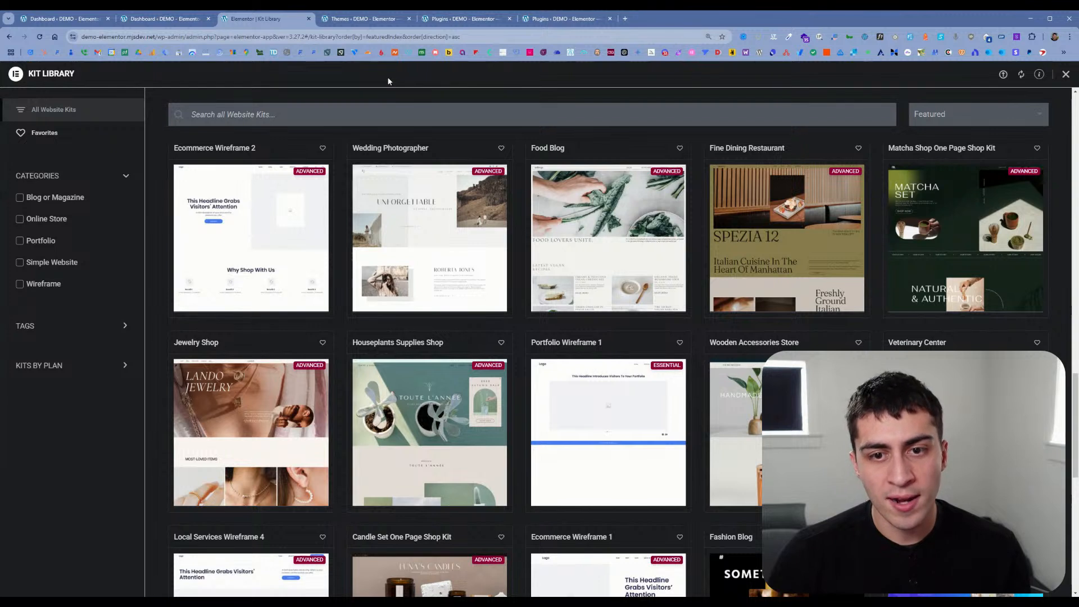
mouse_move(488, 179)
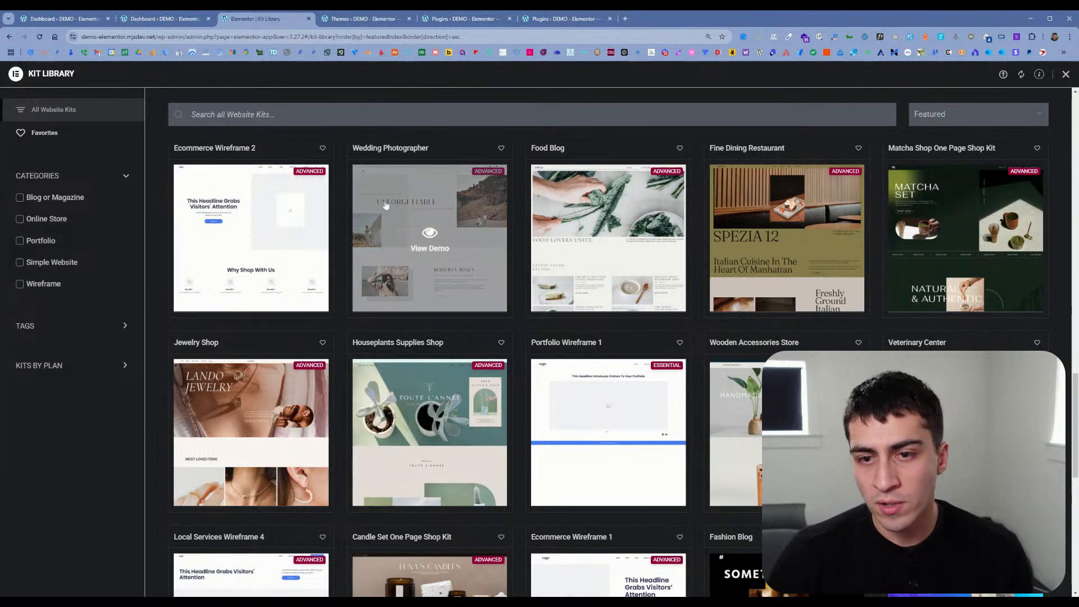
mouse_move(250, 235)
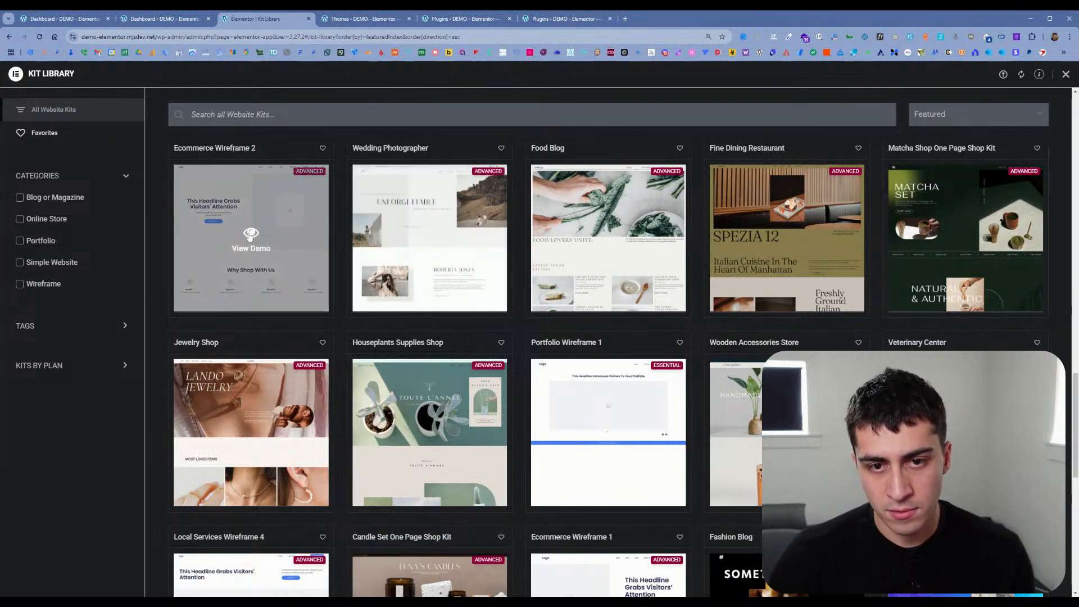
left_click(251, 235)
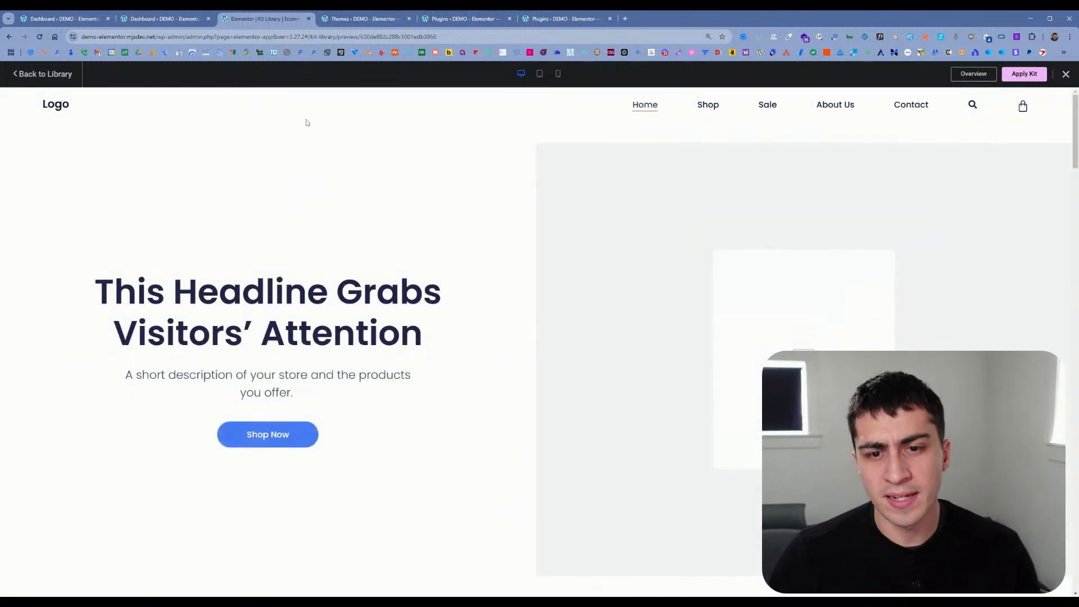
scroll(470, 217, "down", 12)
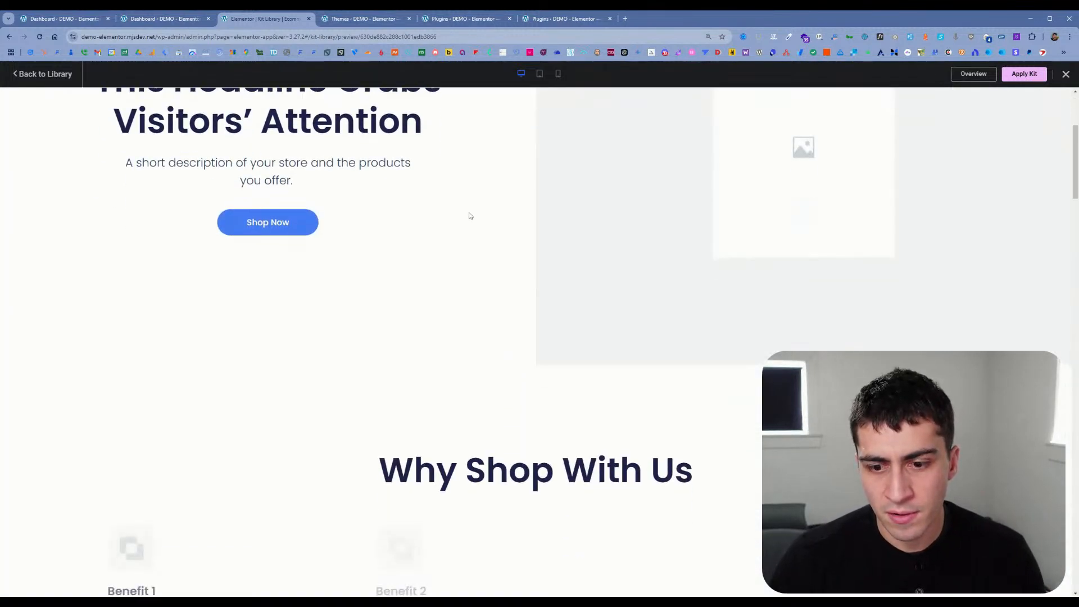
scroll(470, 214, "down", 5)
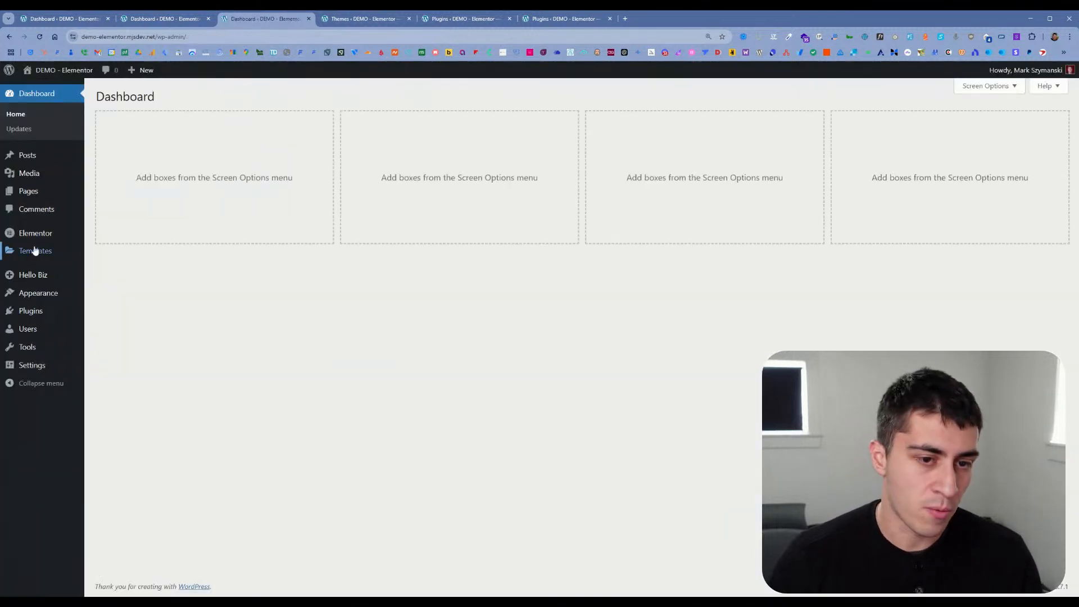
Step: Reopen the Kit Library from the dashboard and expand its tag and plan filters
mouse_move(43, 250)
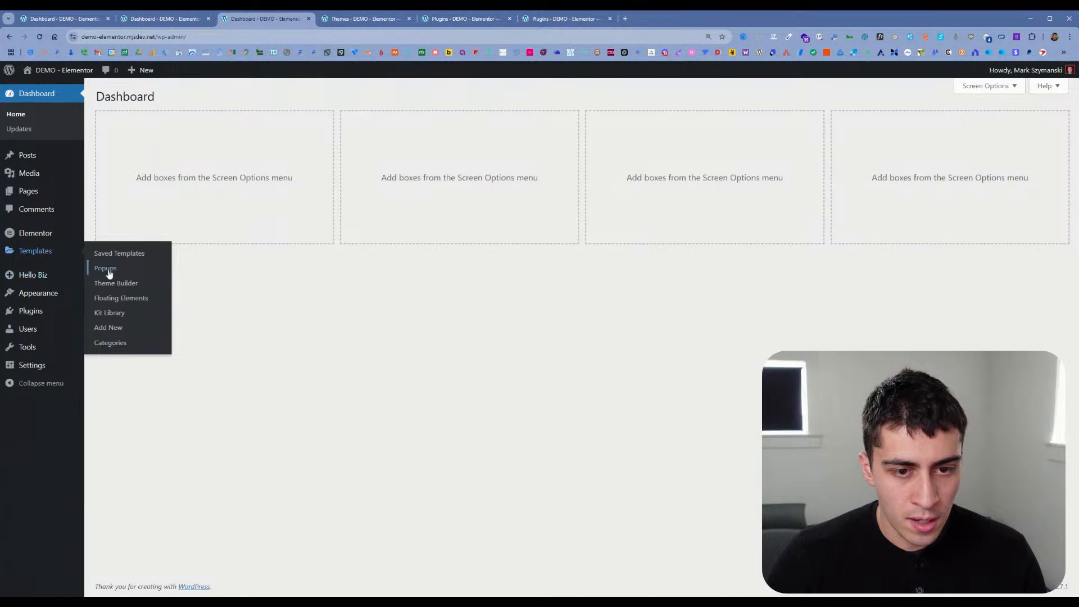
left_click(116, 312)
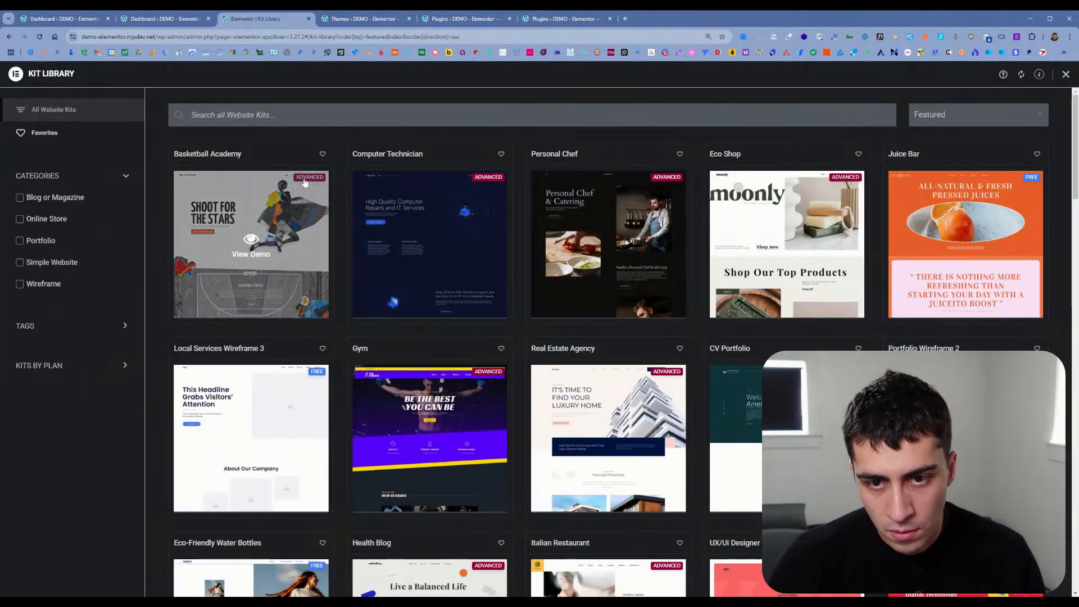
left_click(72, 326)
scroll(73, 416, "down", 3)
left_click(71, 527)
scroll(83, 467, "down", 3)
scroll(88, 560, "down", 2)
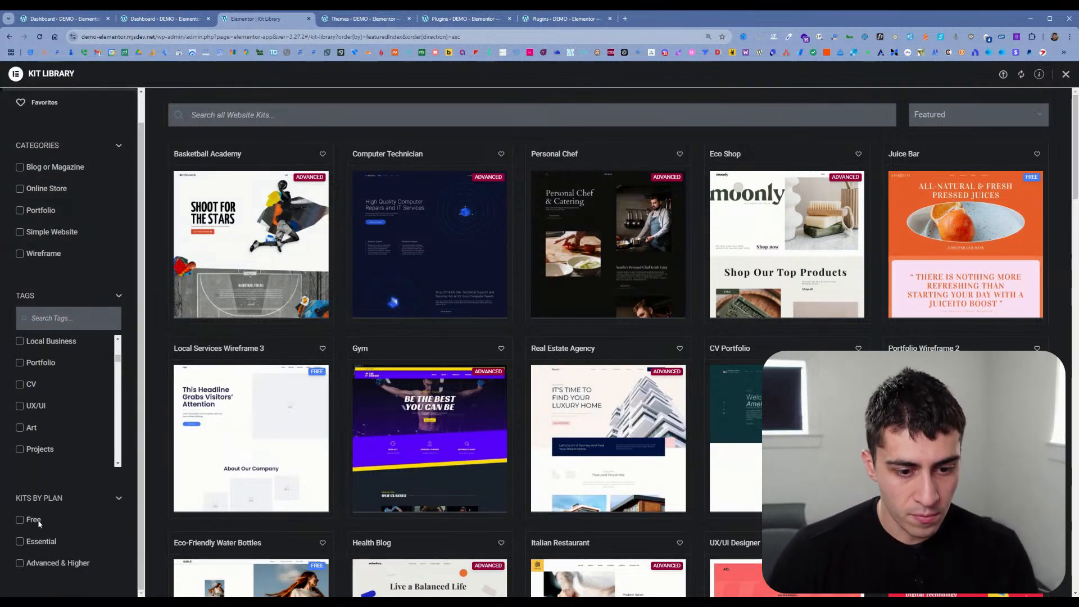
Step: Filter the website kits by the Advanced & Higher plan and separately by the Essential plan, clearing each filter after viewing its kits
left_click(44, 564)
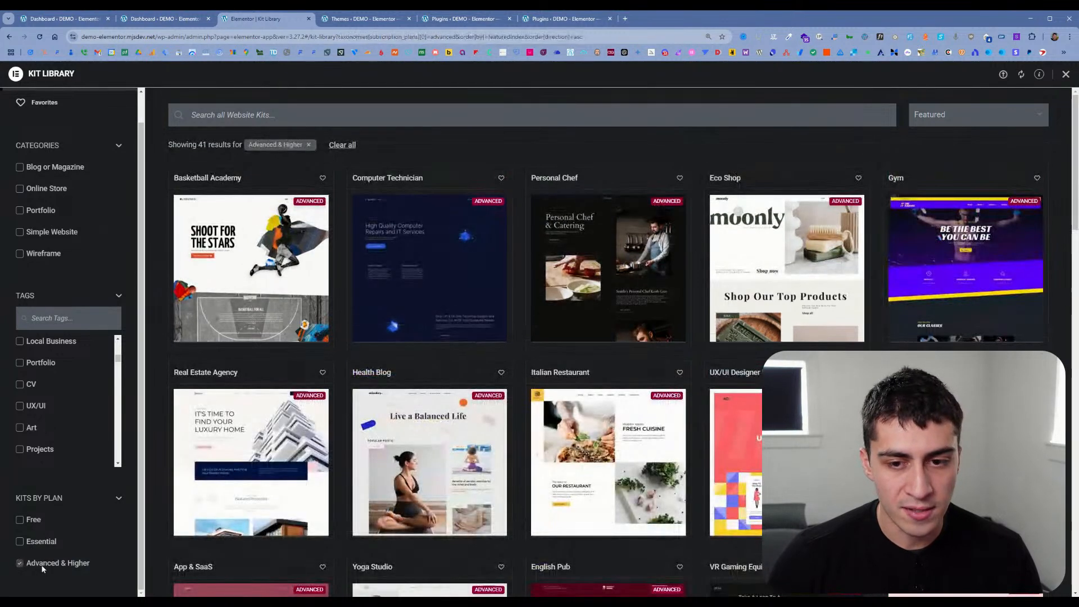
left_click(42, 564)
left_click(40, 548)
left_click(39, 548)
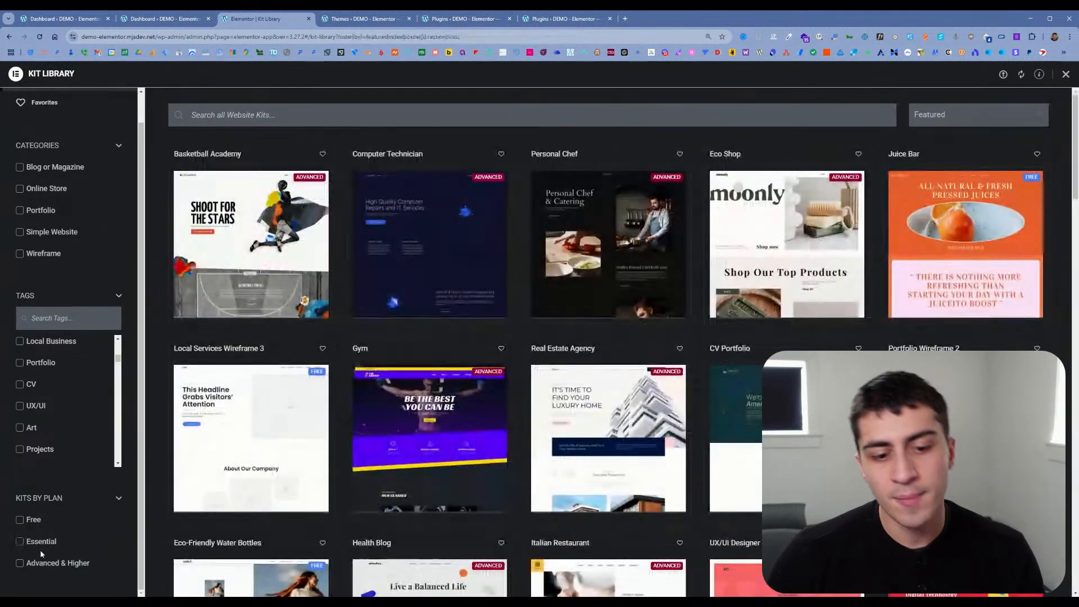
left_click(36, 554)
left_click(37, 555)
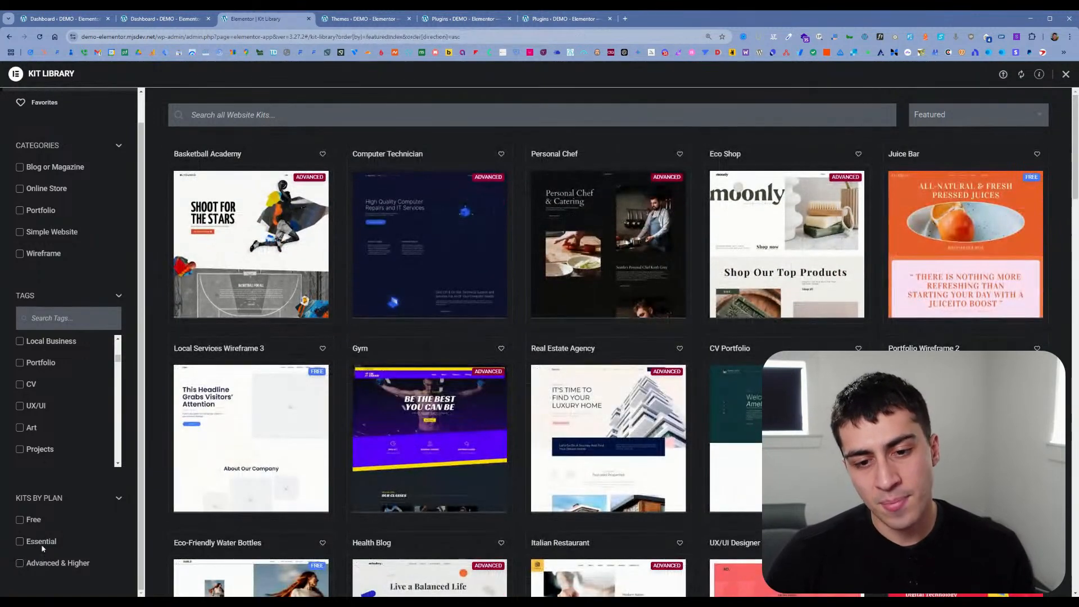
left_click(41, 548)
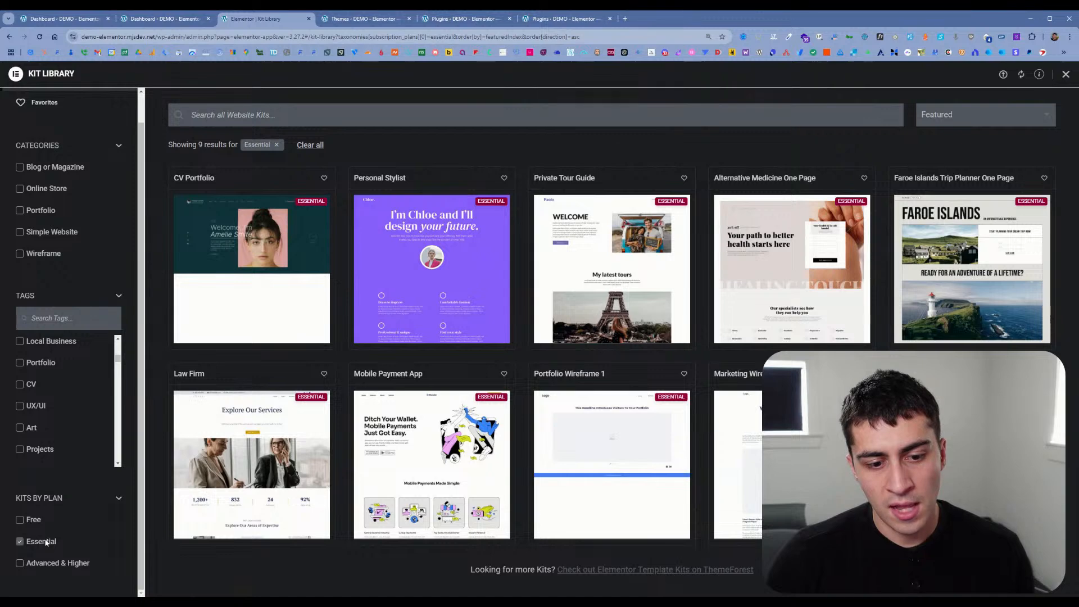
left_click(46, 542)
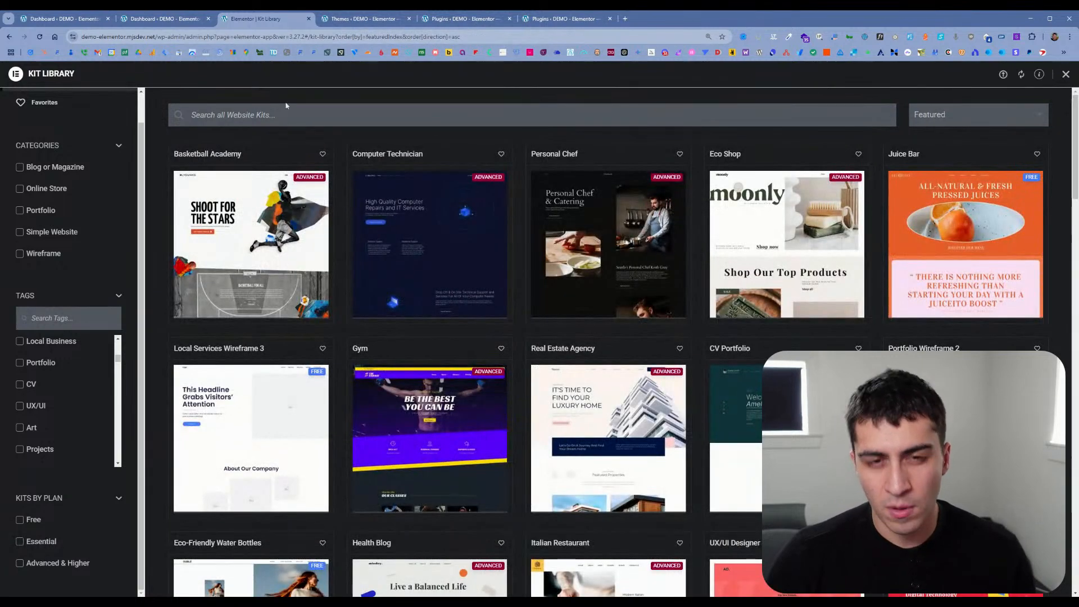
Step: Search for Elementor in a new tab and open the Elementor Pro plans page
left_click(624, 19)
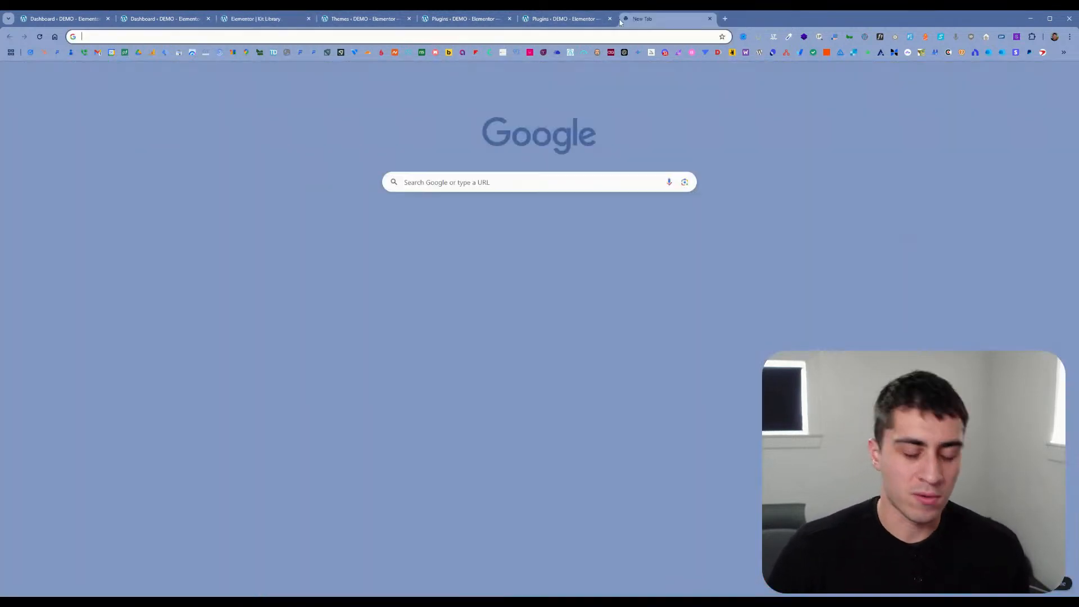
type("elementor")
key("Down")
key("Return")
left_click(171, 193)
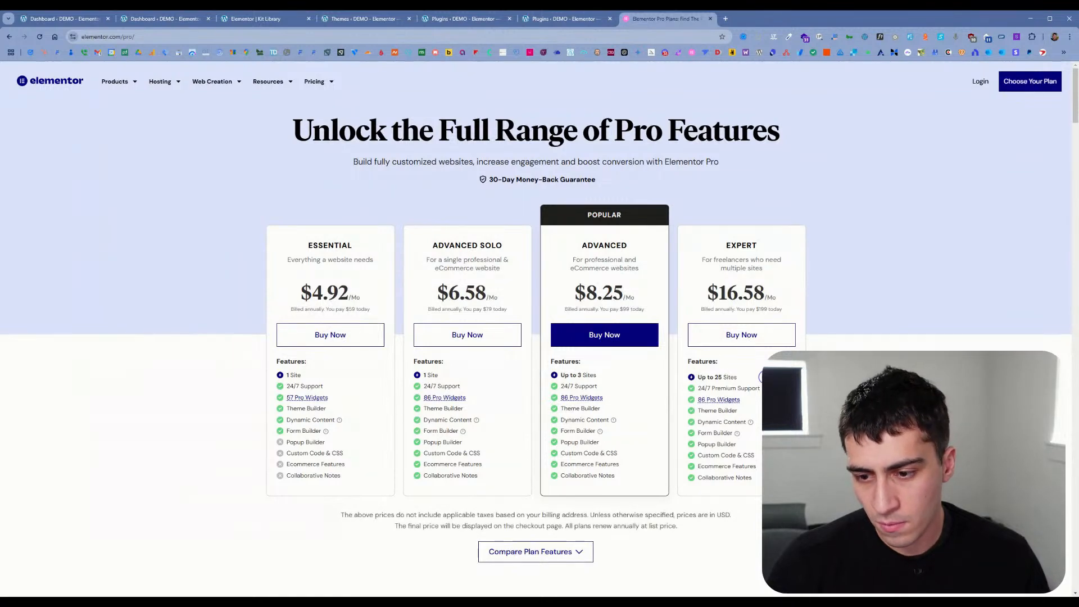
Step: Compare the feature lists of the Advanced, Advanced Solo and Essential plans
left_click_drag(622, 475, 554, 368)
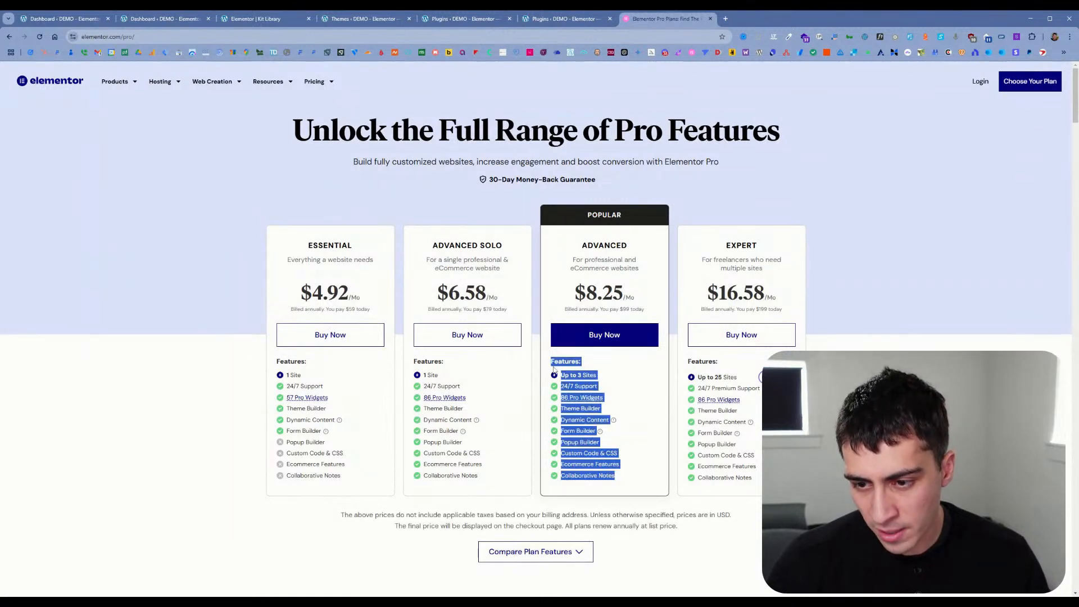
left_click_drag(497, 465, 422, 368)
left_click_drag(368, 464, 306, 397)
left_click(371, 462)
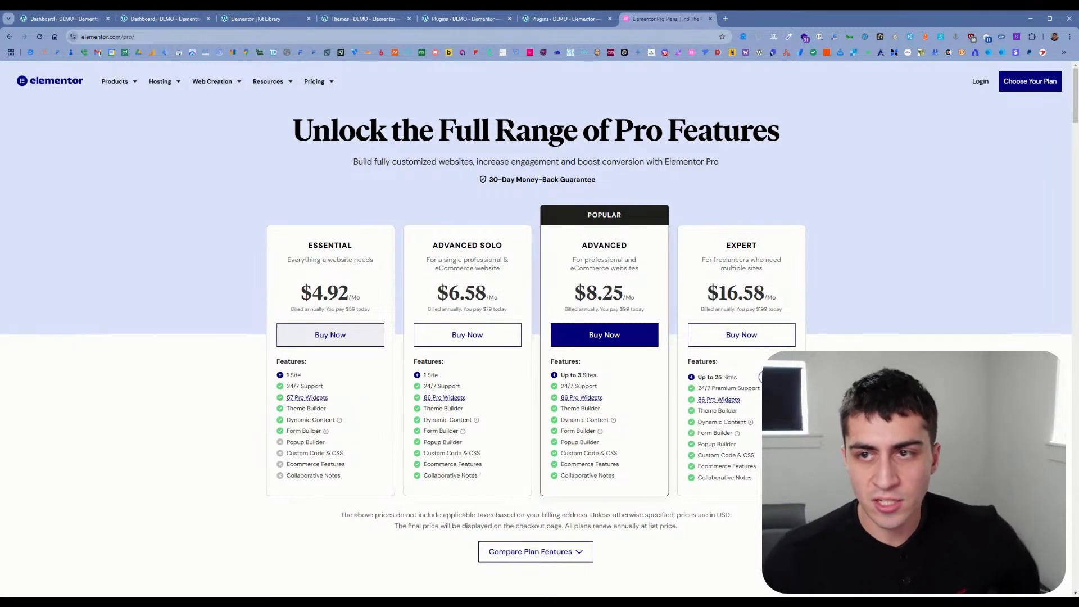
Step: Check the installed plugins list and return to the Kit Library
left_click(552, 21)
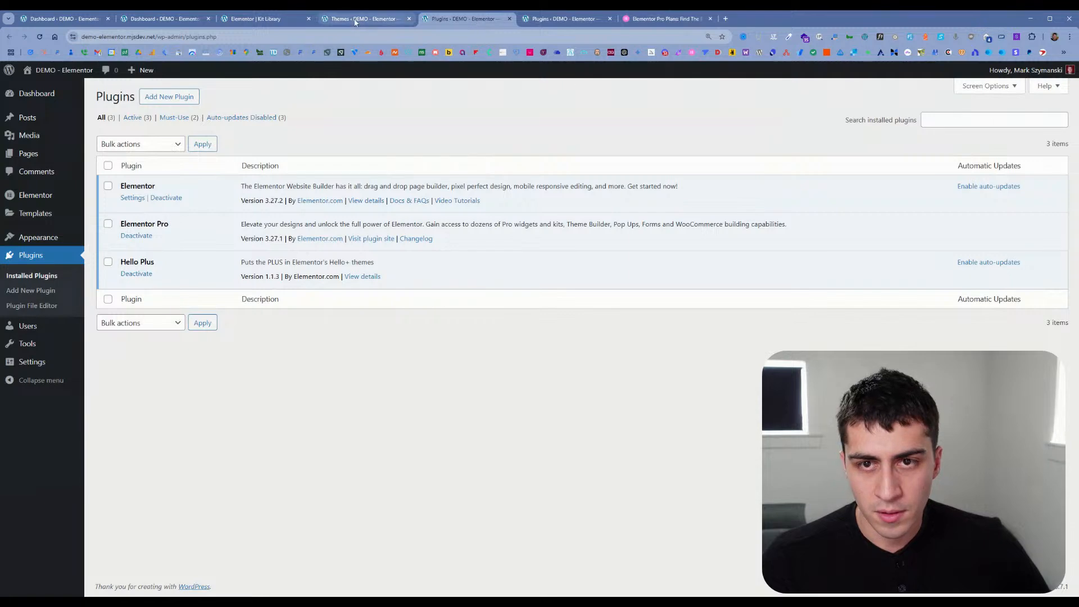
left_click(263, 18)
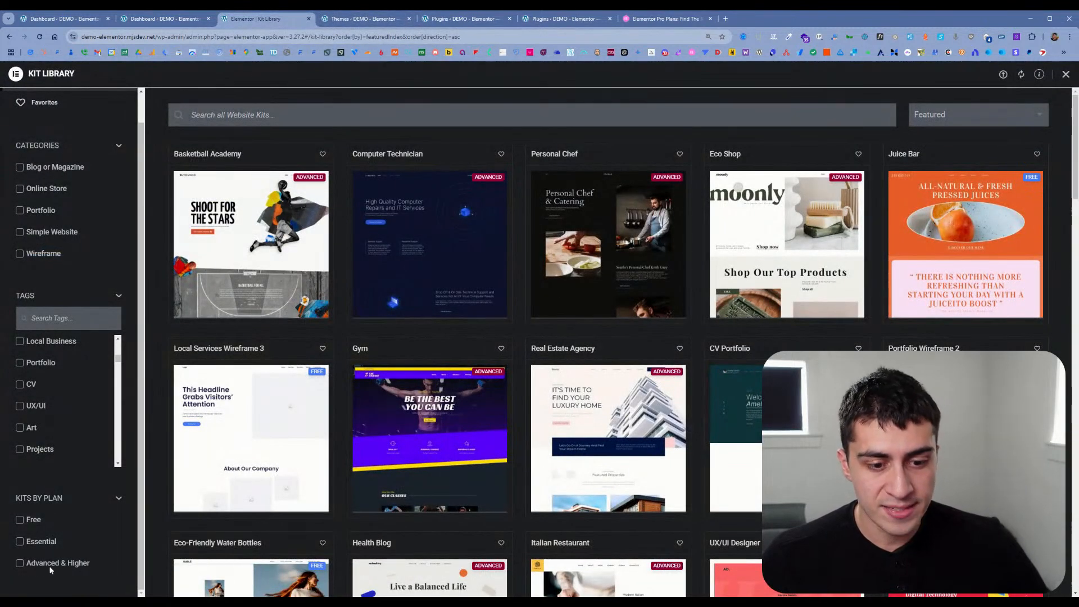
Step: Filter the website kits by the Free plan, clear that filter and filter by the Essential plan
left_click(26, 522)
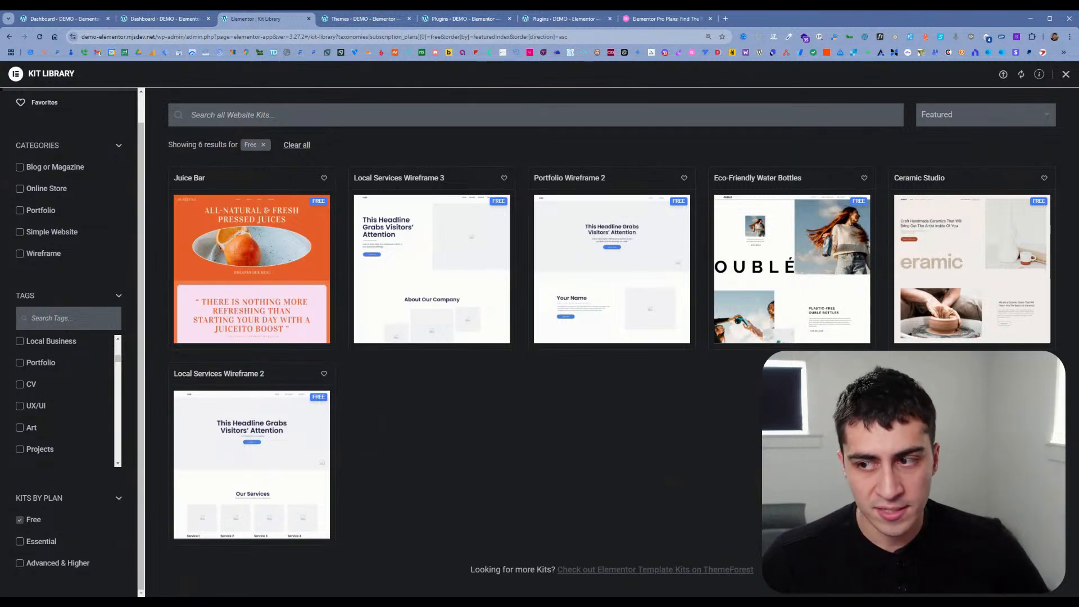
left_click(19, 520)
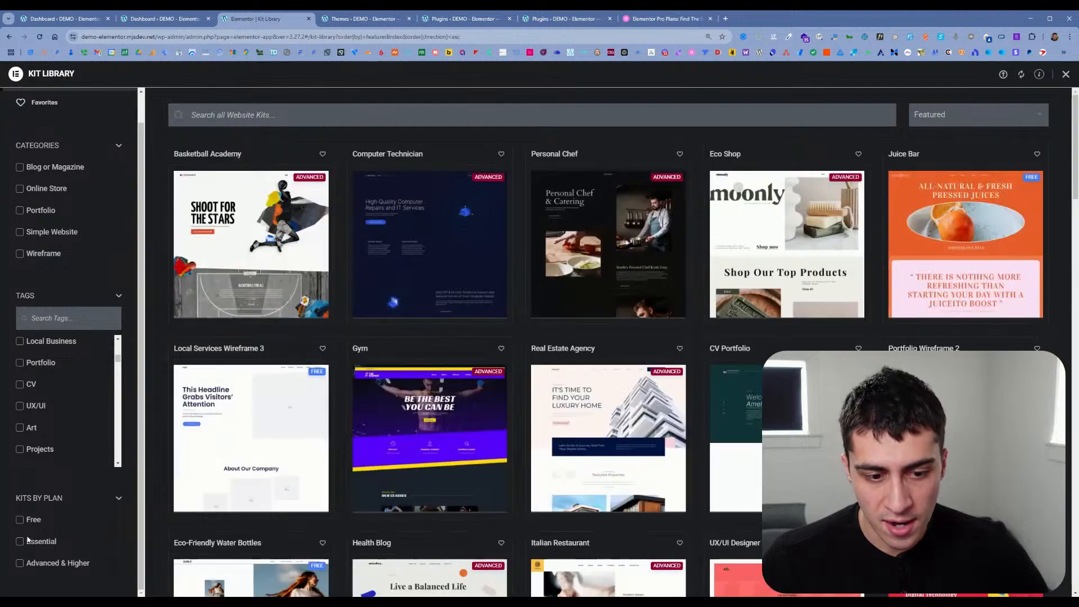
left_click(32, 543)
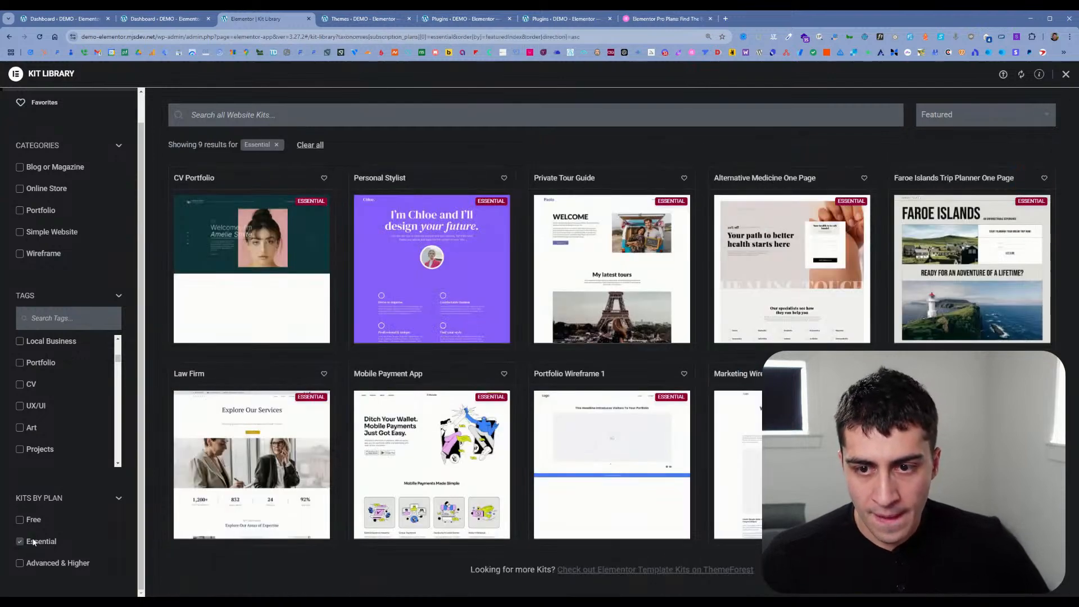
Step: Compare the Essential plan's excluded features with the Advanced Solo plan's features on the Elementor Pro plans page
left_click(663, 19)
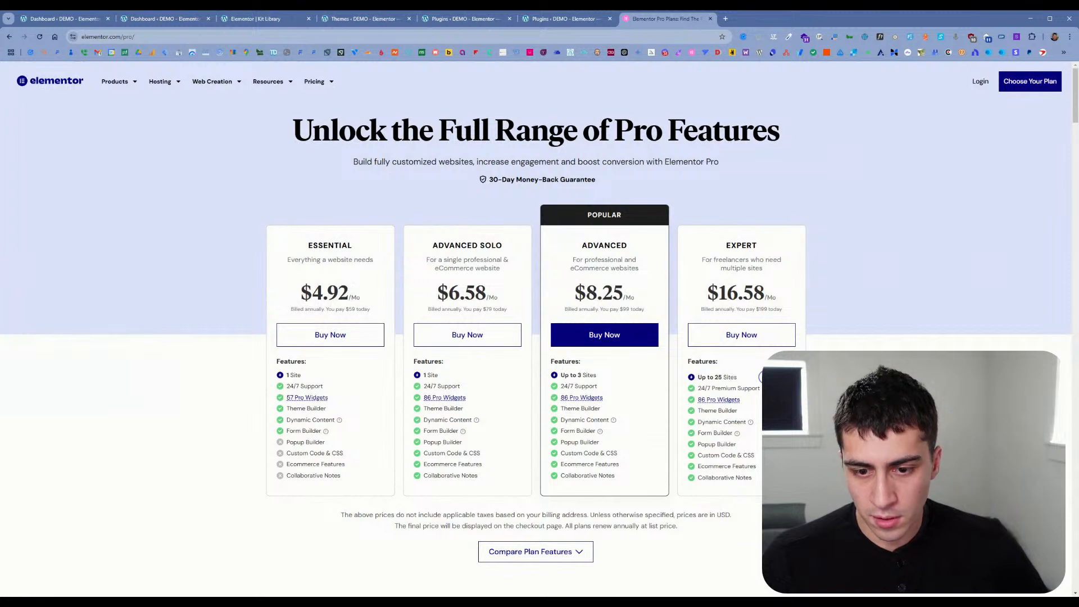
mouse_move(339, 422)
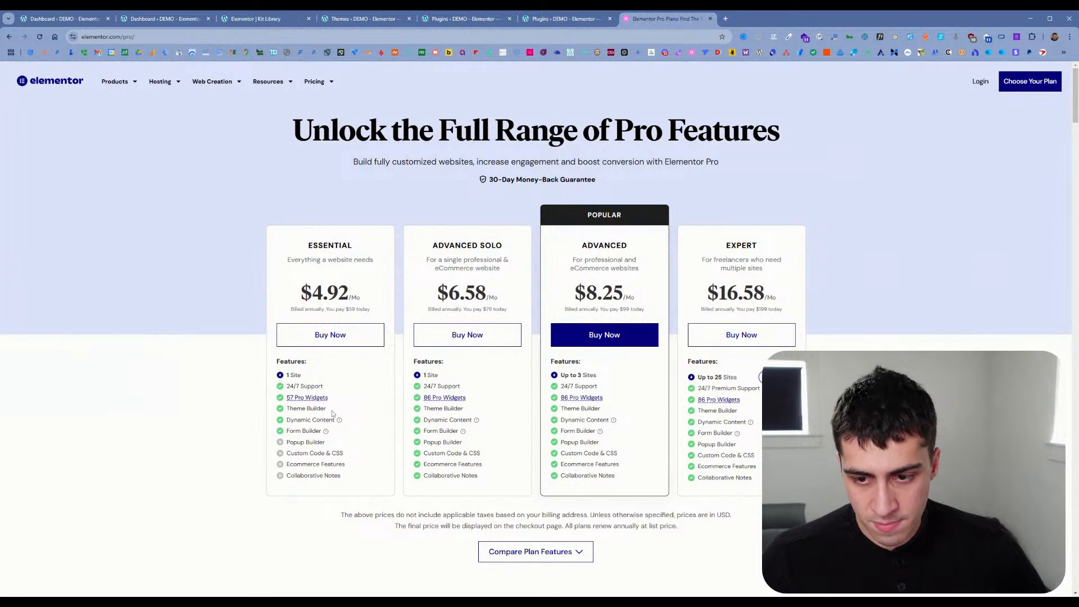
left_click_drag(344, 476, 301, 443)
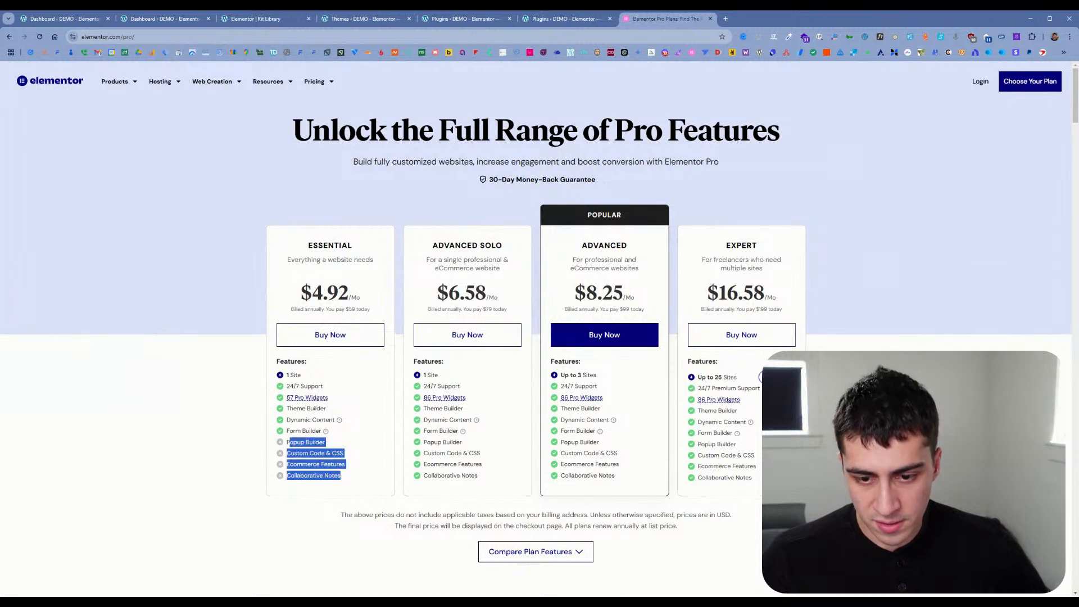
left_click(290, 443)
left_click_drag(482, 475, 424, 435)
left_click(422, 428)
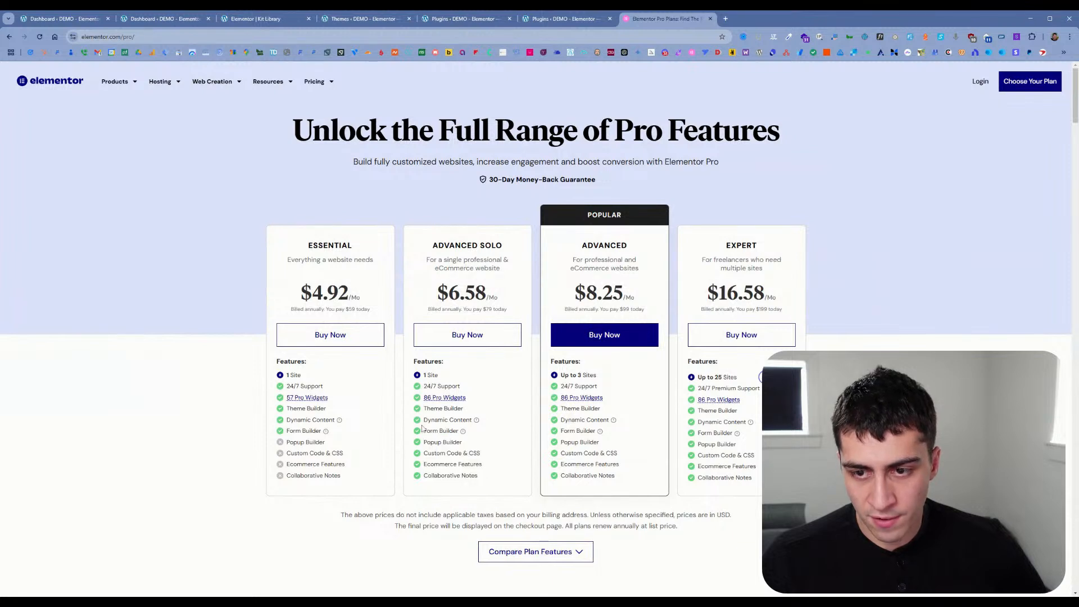
left_click_drag(461, 246, 508, 249)
left_click(508, 249)
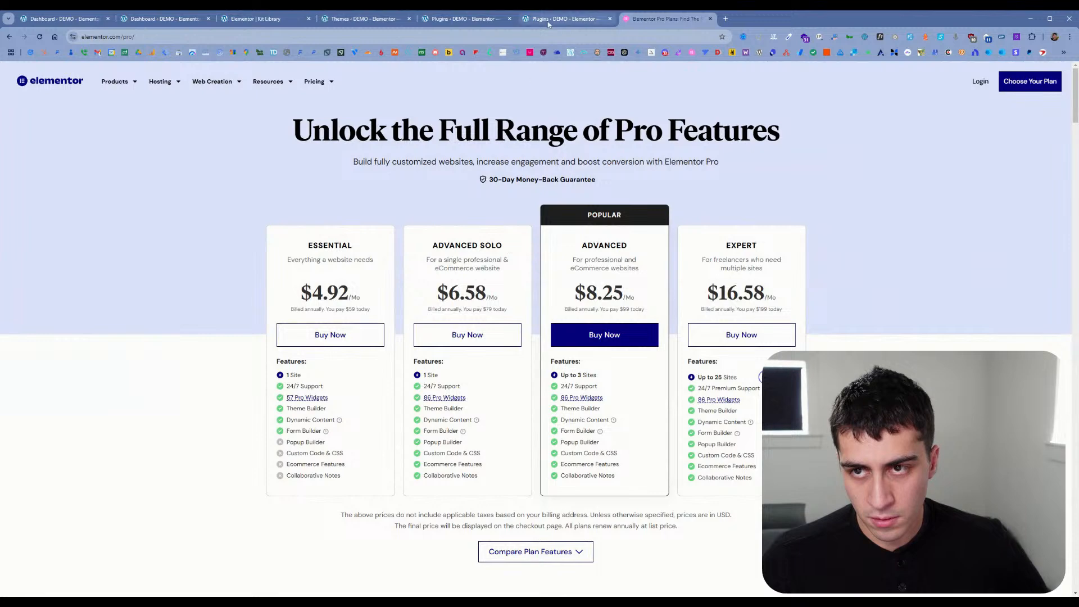
Step: Check the installed plugins and the active theme, and return to the Kit Library
left_click(488, 22)
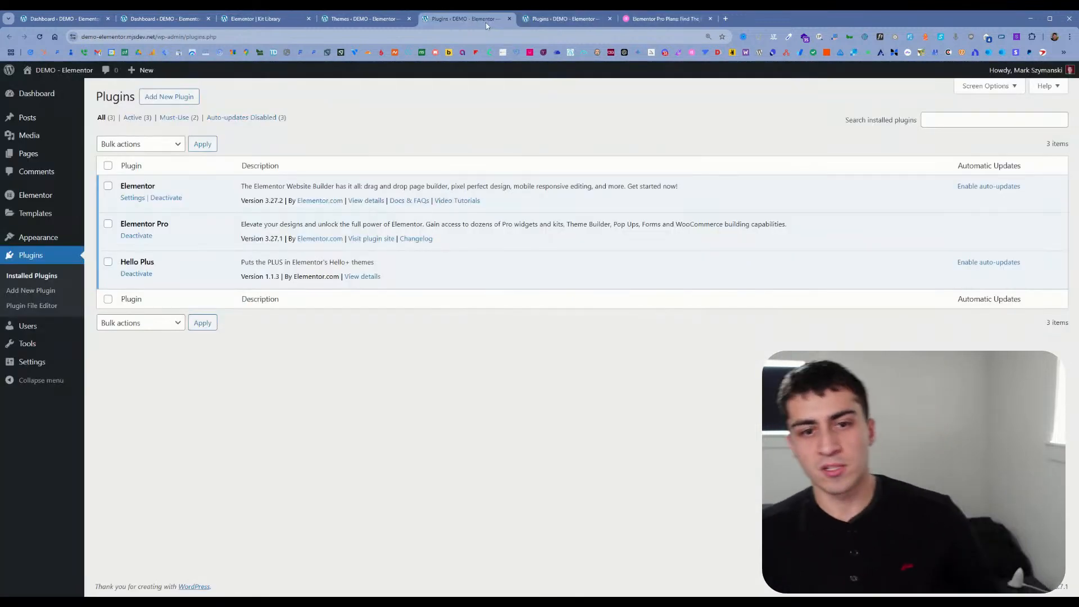
left_click(376, 21)
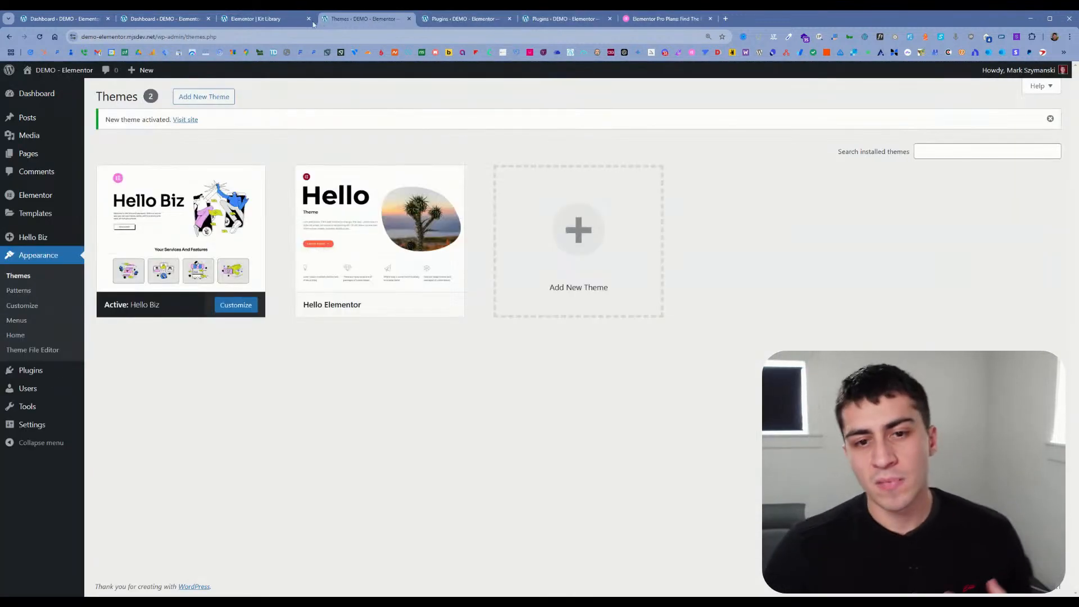
left_click(248, 23)
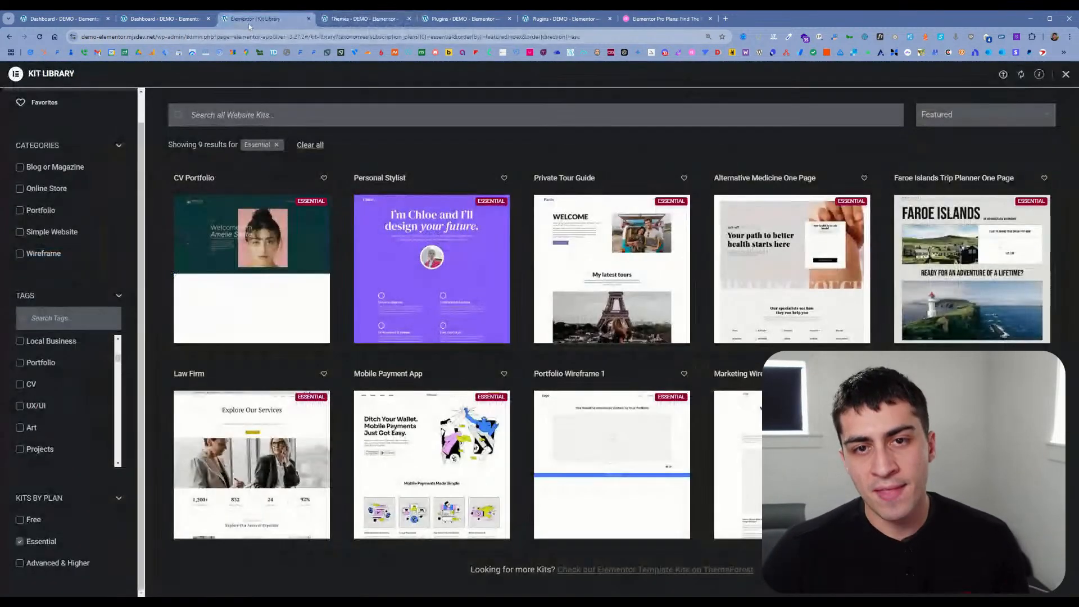
Step: Toggle the Essential and Advanced & Higher plan filters and browse the kits of the Advanced & Higher plan
left_click(54, 543)
left_click(54, 564)
left_click(54, 564)
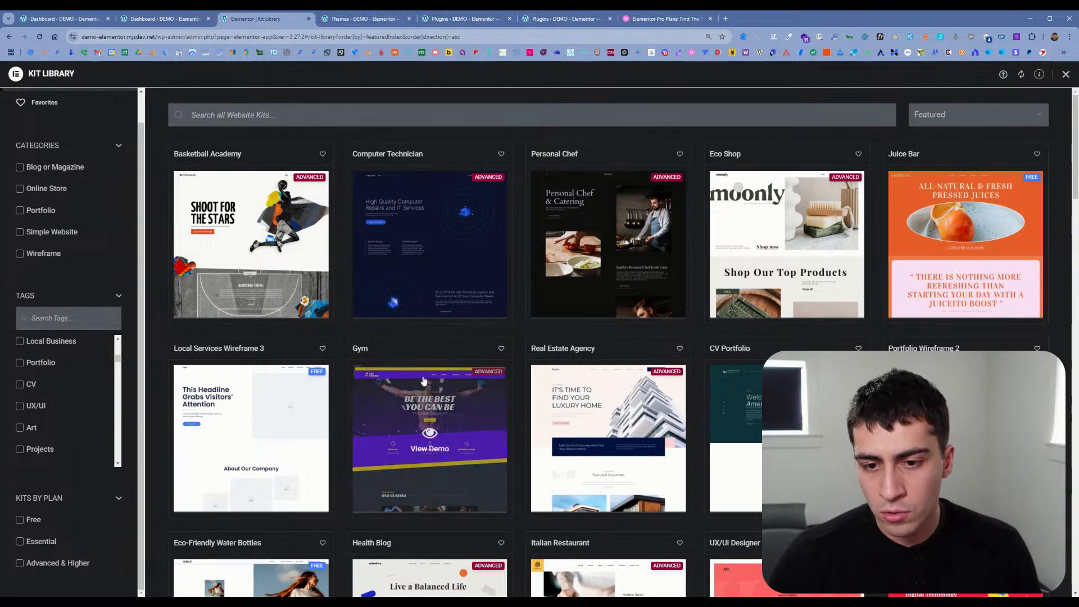
scroll(430, 337, "down", 5)
left_click(35, 541)
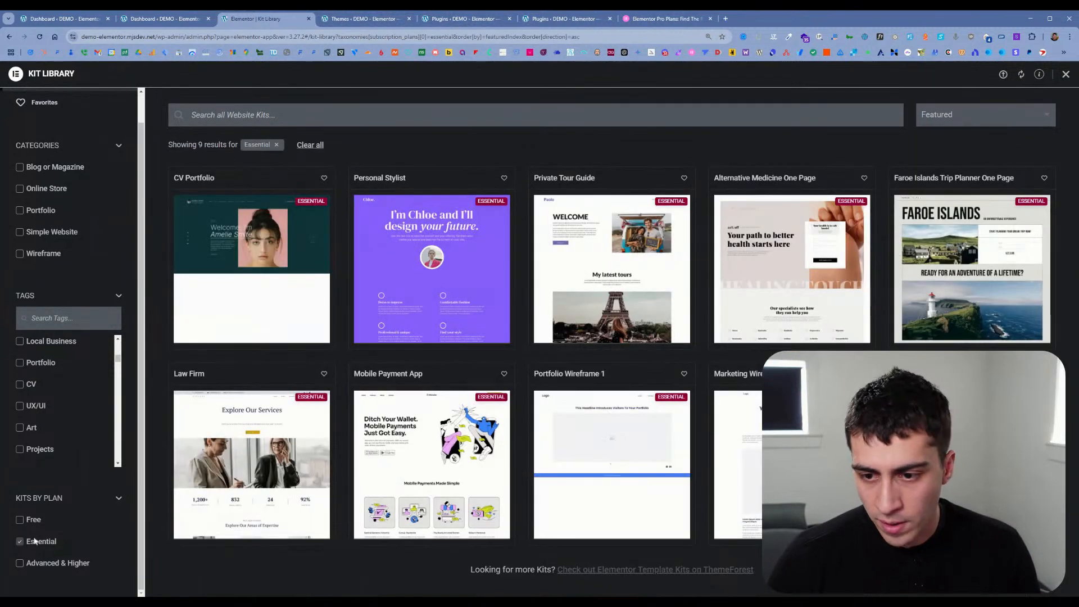
left_click(28, 520)
left_click(38, 562)
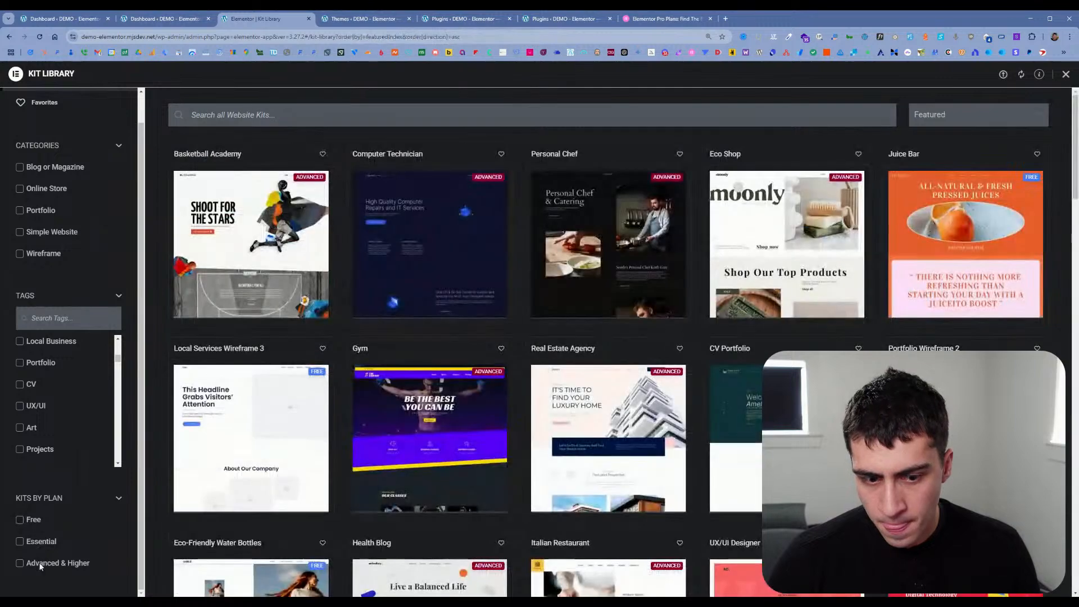
scroll(528, 431, "down", 20)
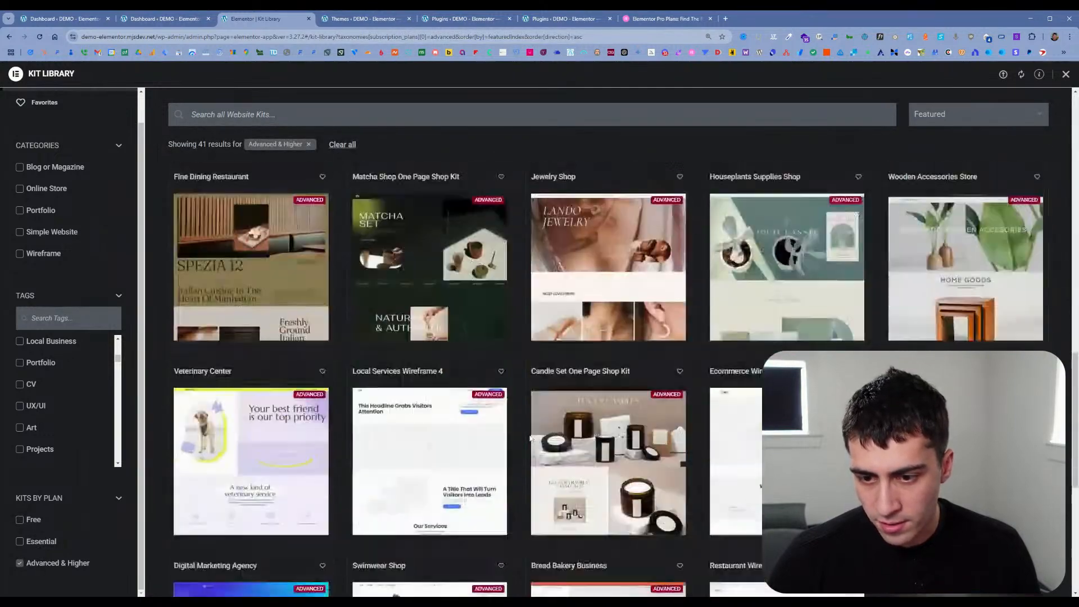
scroll(530, 438, "down", 2)
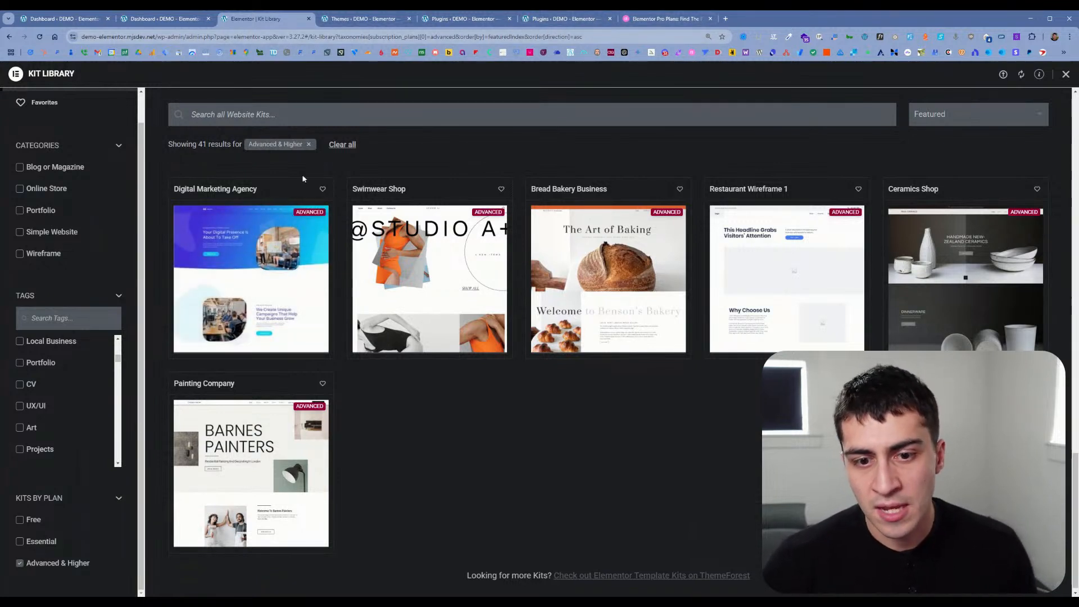
left_click(354, 19)
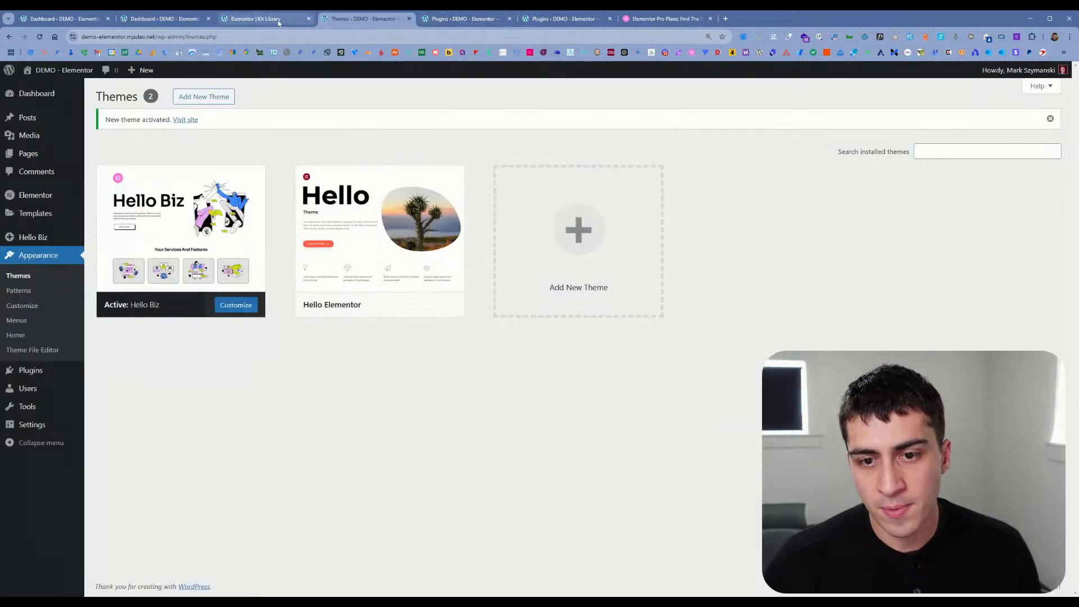
left_click(284, 22)
left_click(349, 22)
left_click(276, 22)
left_click(183, 21)
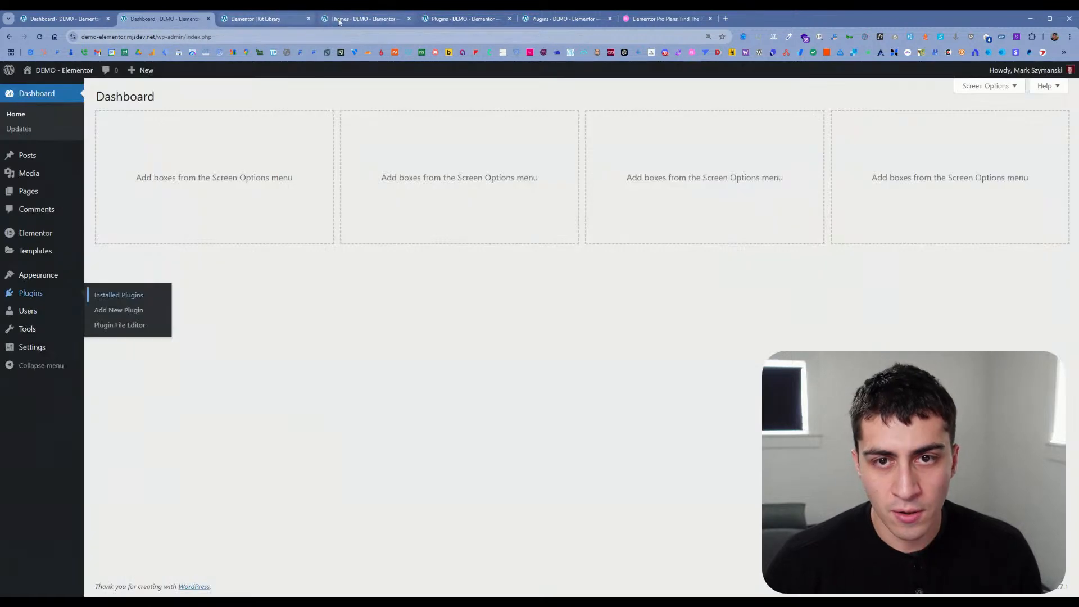
Step: Close the Themes, both Plugins and the Elementor Pro plans tabs, and return to the WordPress dashboard
left_click(328, 21)
left_click(412, 20)
left_click(412, 20)
left_click(412, 21)
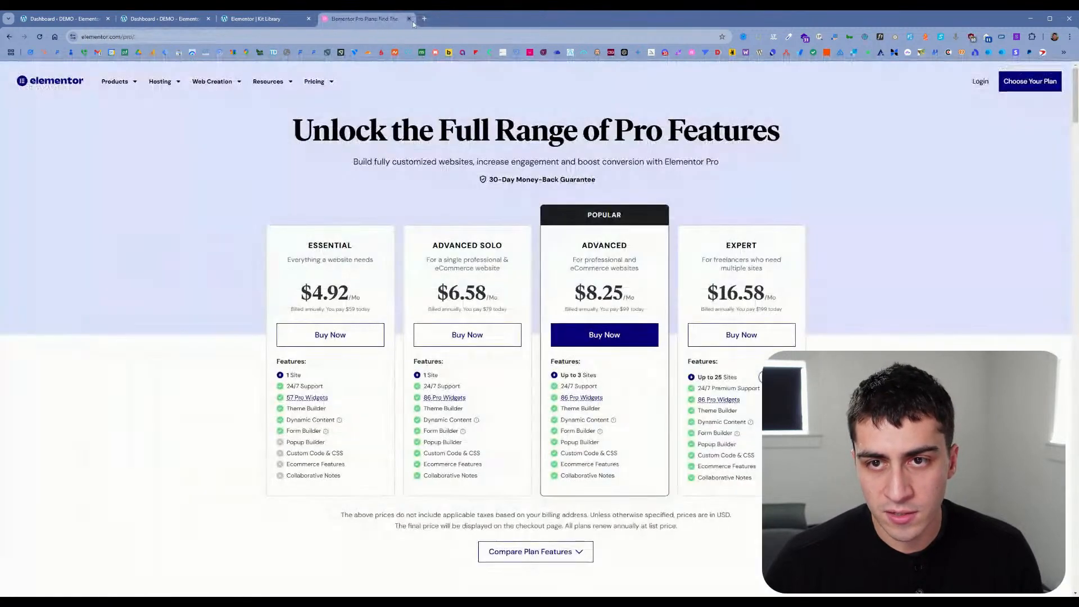
left_click(412, 20)
left_click(163, 18)
Step: Open the Themes and Installed Plugins pages in new tabs and show the Themes page
mouse_move(59, 238)
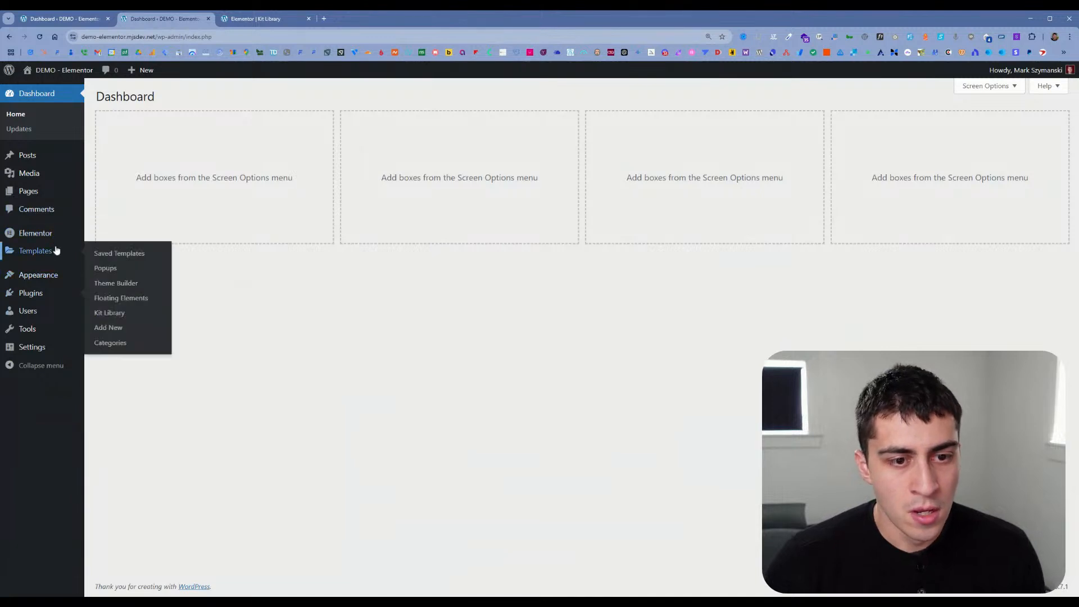
mouse_move(49, 275)
left_click(100, 278, "ctrl")
left_click(55, 301, "ctrl")
left_click(269, 19)
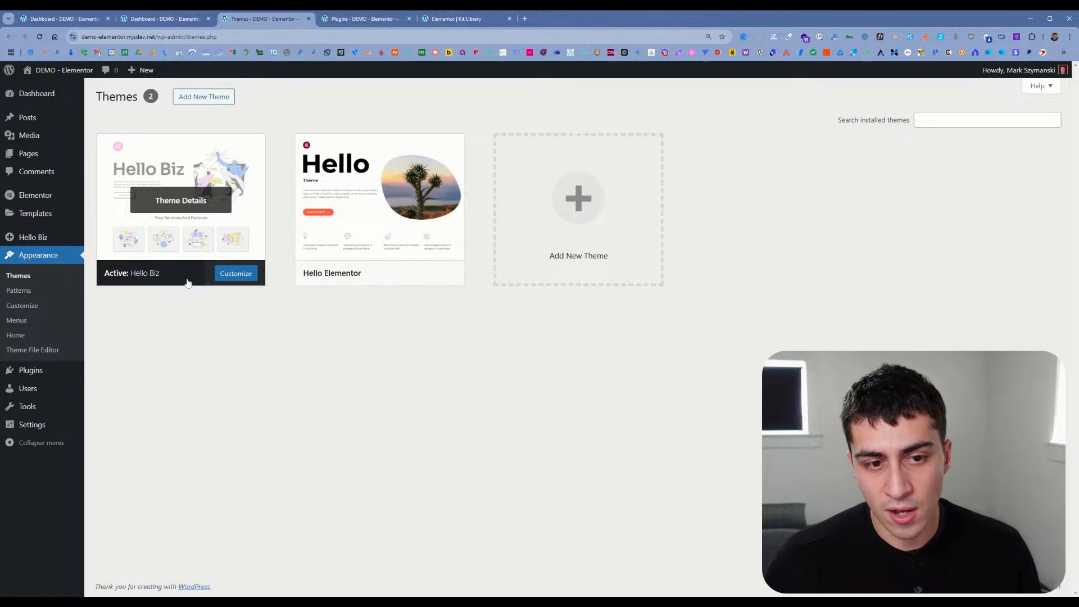
Step: Open the Hello Biz home page in a new tab, review its site parts and close it
mouse_move(45, 242)
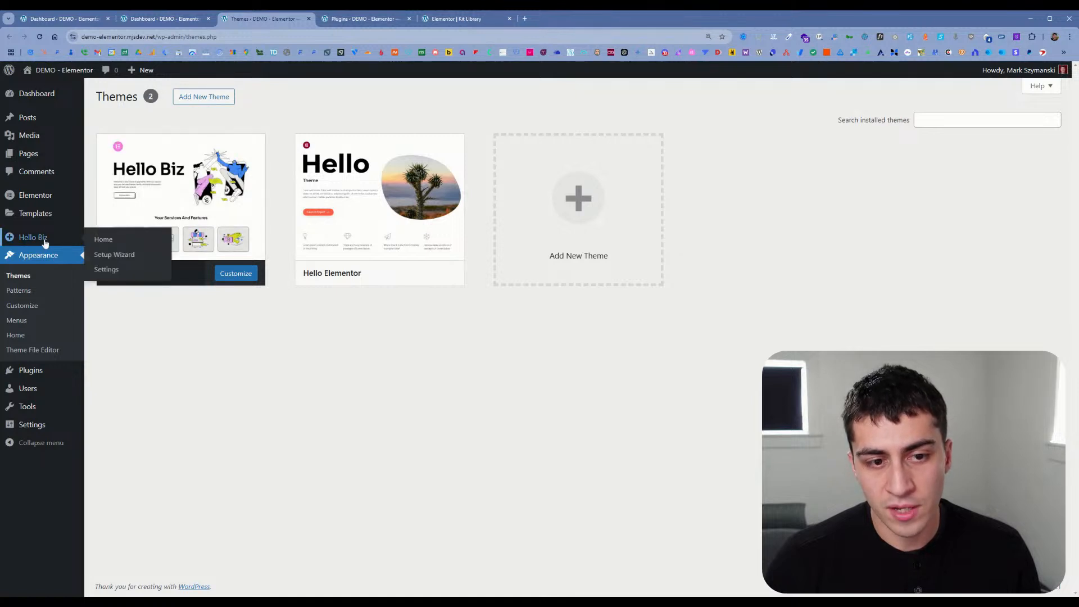
left_click(104, 241, "ctrl")
left_click(366, 20)
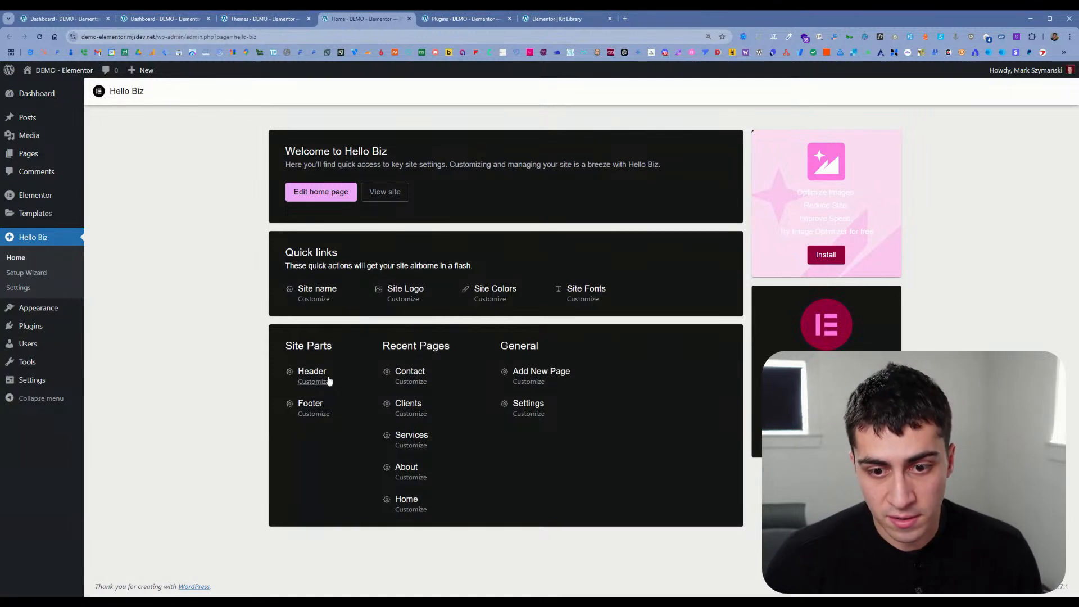
left_click(410, 19)
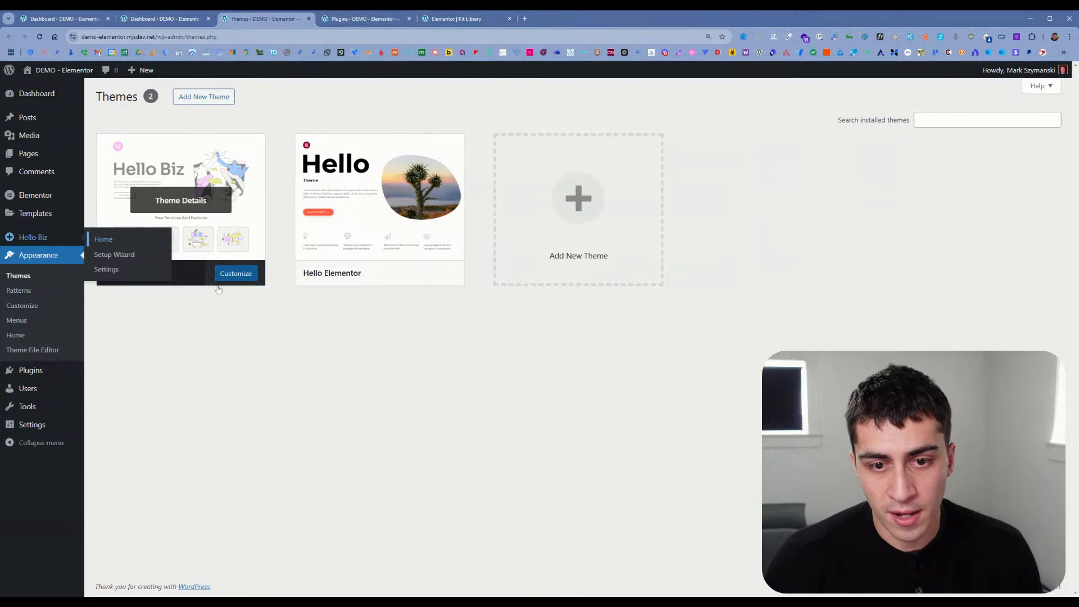
Step: Activate the Hello Elementor theme and deactivate the Hello Plus plugin
left_click(385, 274)
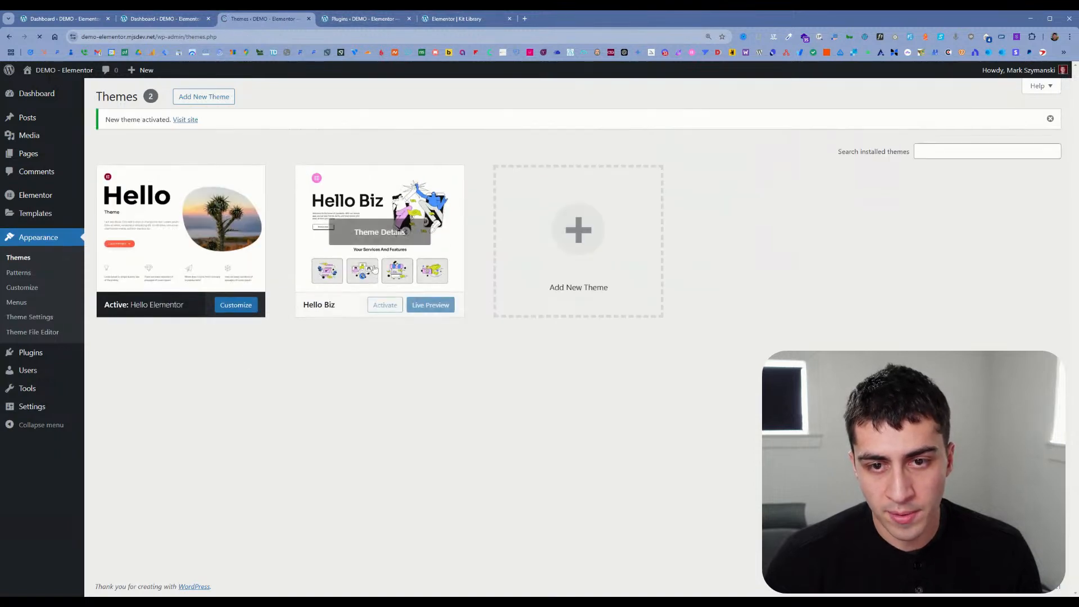
left_click(389, 18)
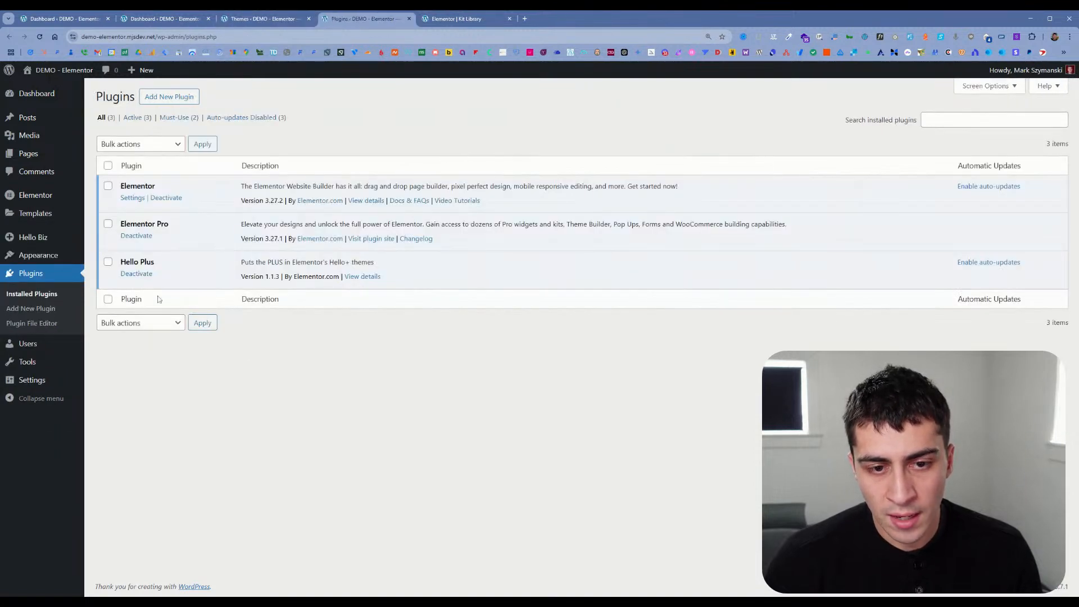
left_click(137, 274)
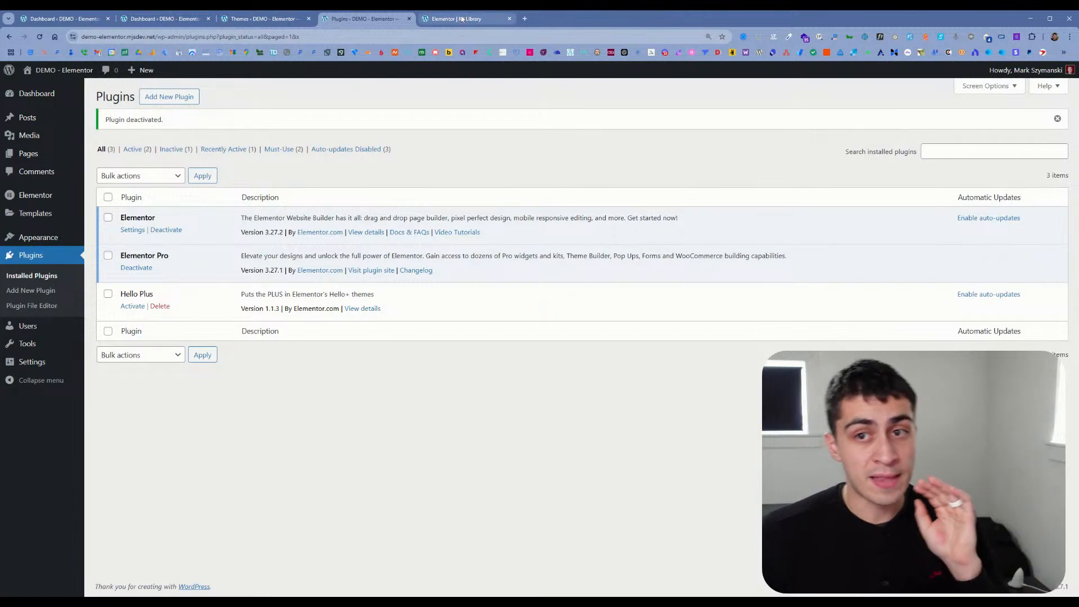
Step: Close the Kit Library tab and move the Themes tab behind the Plugins tab
left_click(509, 19)
left_click(294, 20)
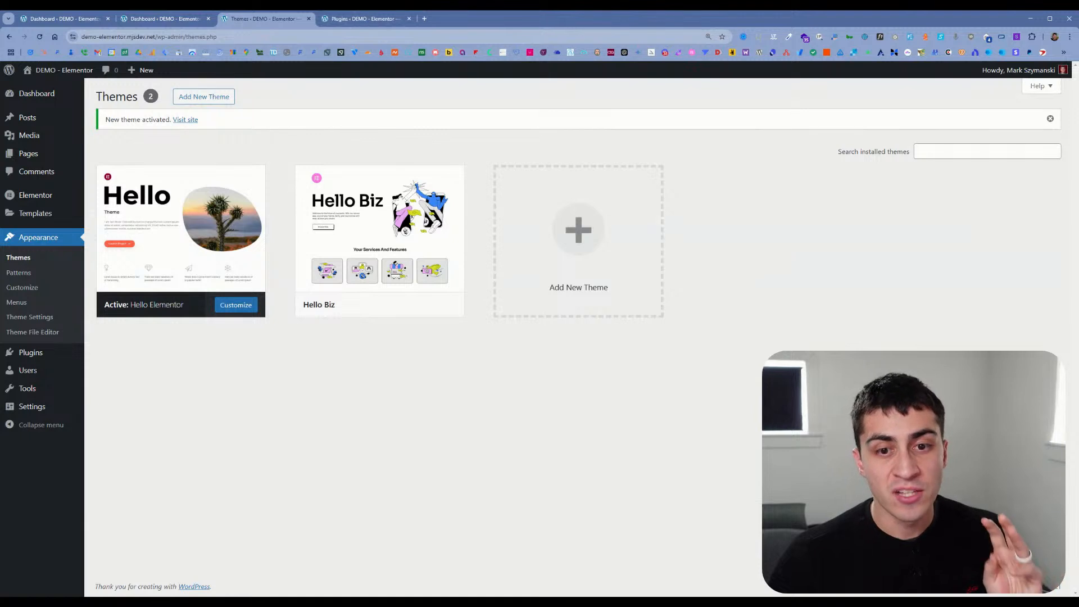
left_click_drag(292, 19, 427, 20)
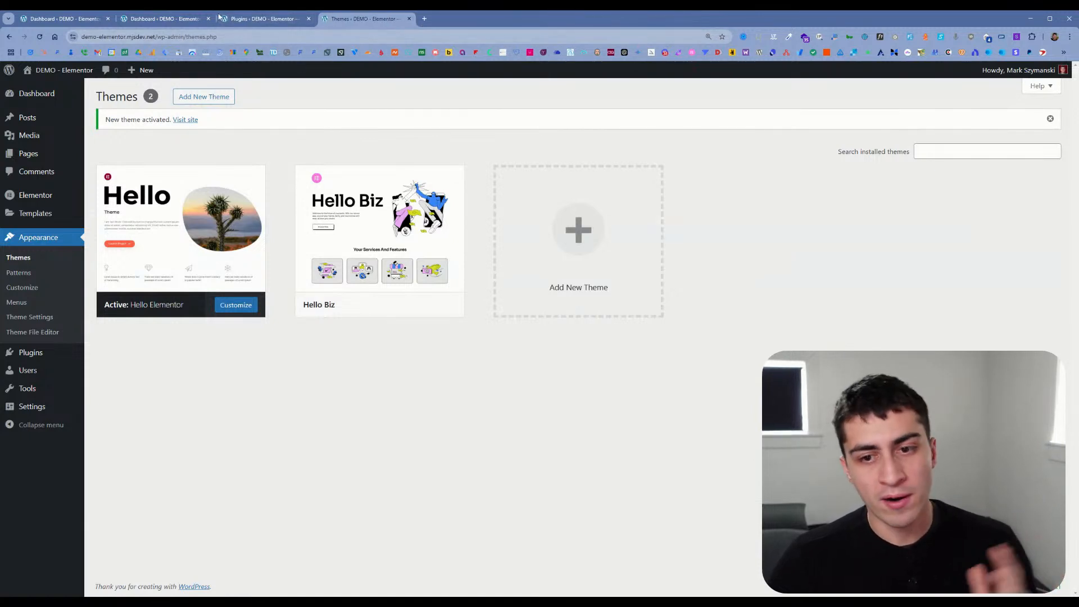
Step: Close the two spare Dashboard tabs and bring the Plugins tab back to the dashboard home
left_click(200, 19)
left_click(208, 19)
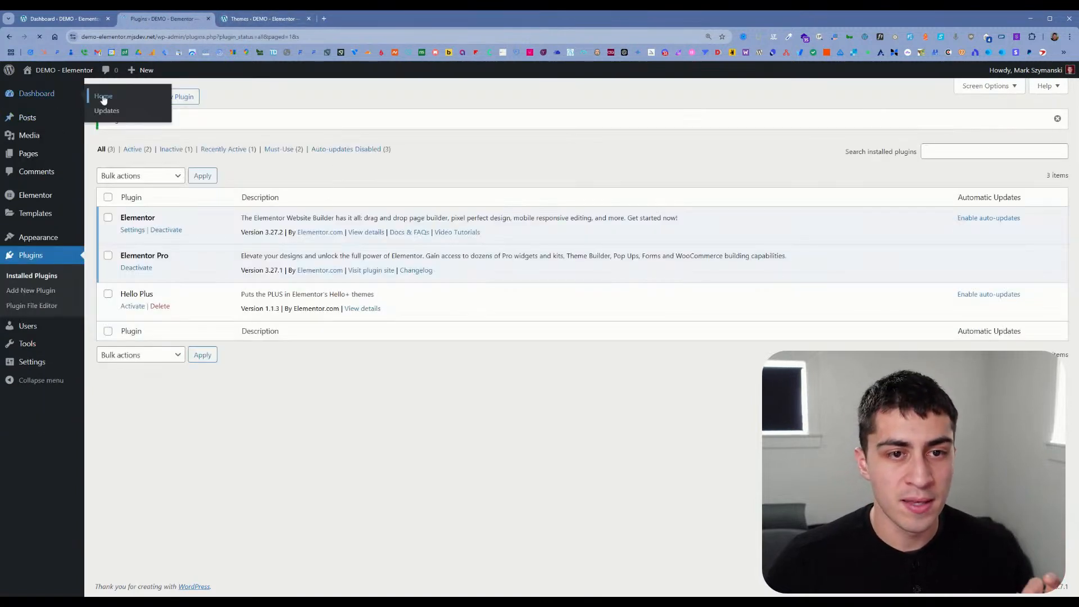
left_click(97, 97)
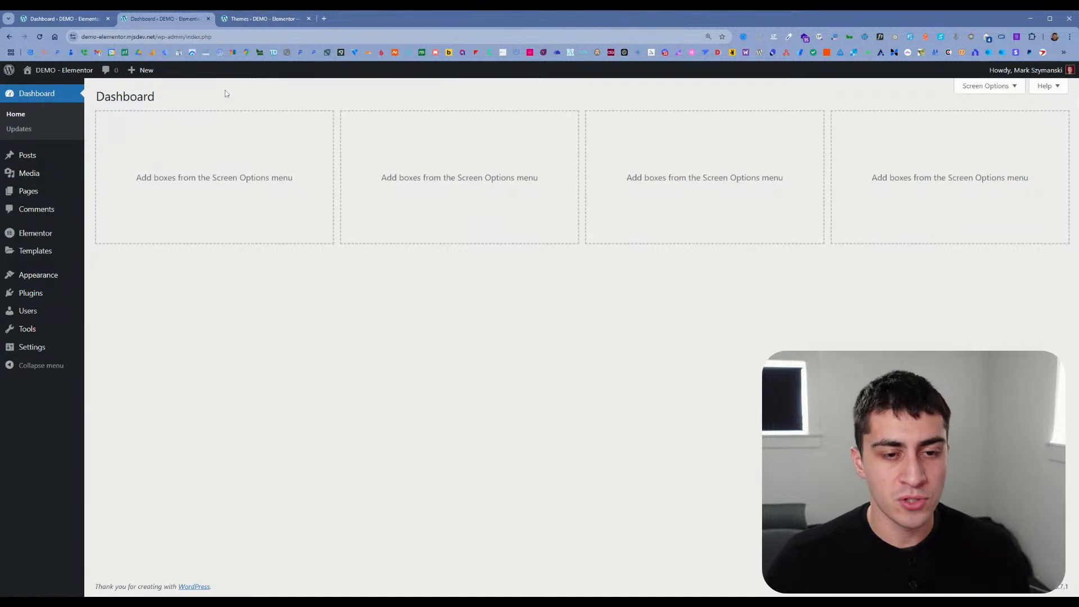
left_click(107, 19)
left_click(149, 23)
left_click(62, 18)
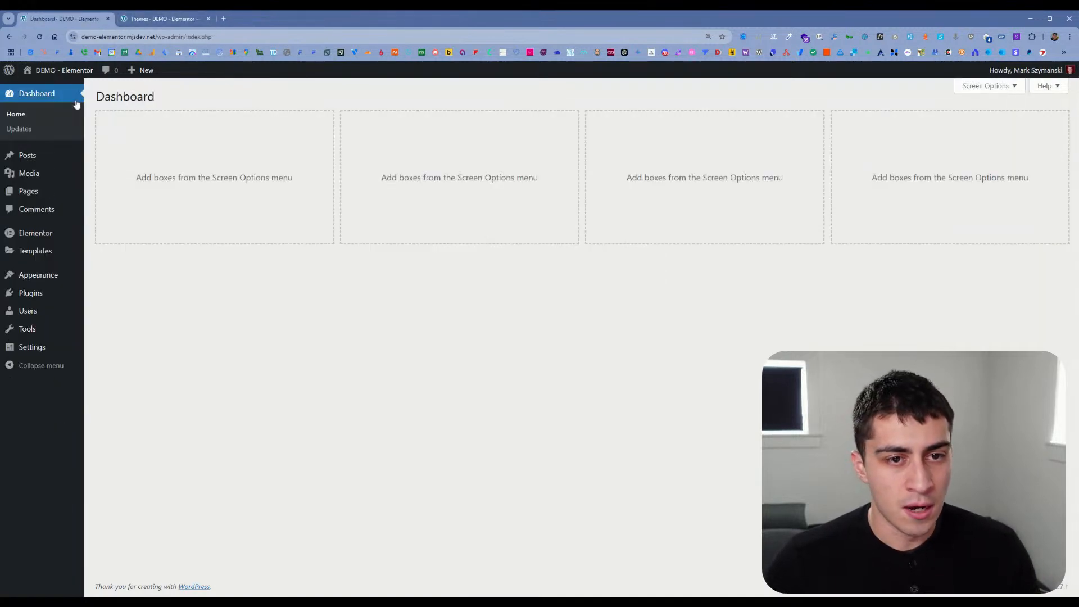
mouse_move(49, 260)
mouse_move(54, 281)
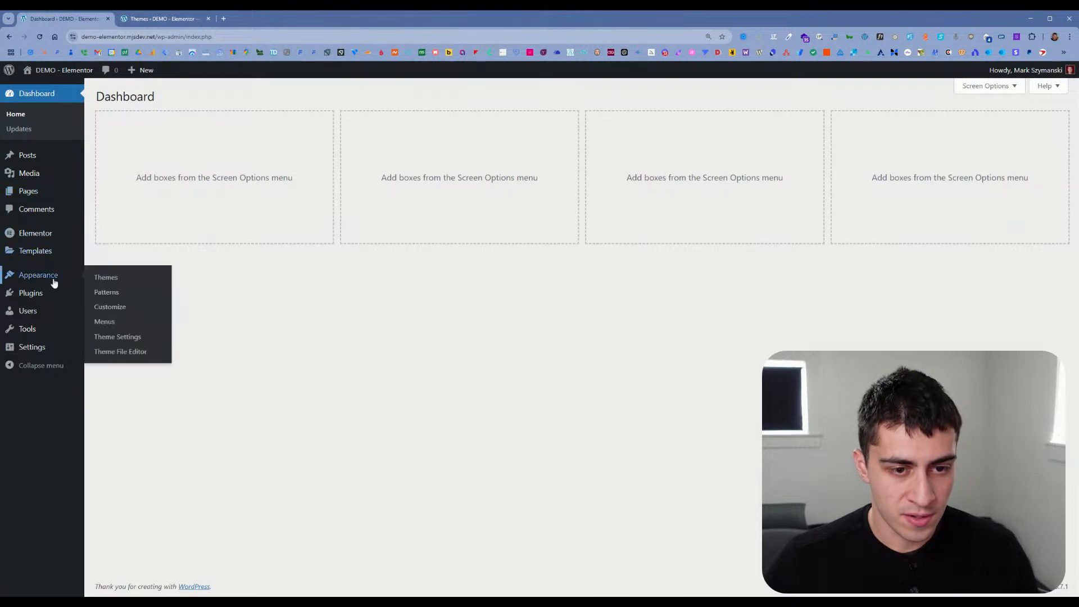
mouse_move(53, 232)
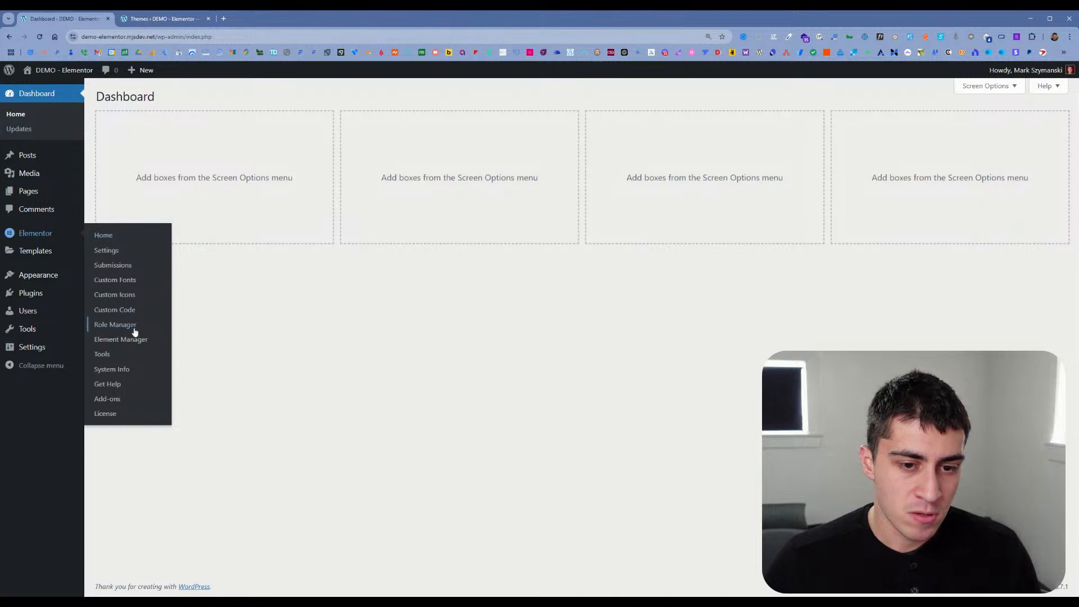
mouse_move(43, 184)
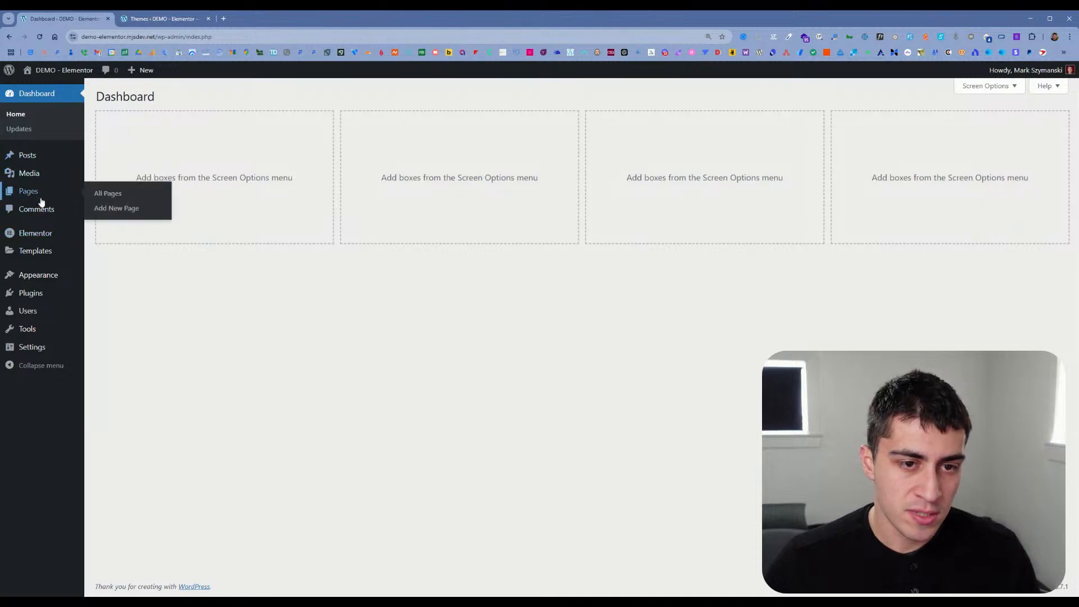
Step: Open the Pages list and the live home page in new tabs, and open the Home page in the Elementor editor
middle_click(97, 194)
left_click(293, 19)
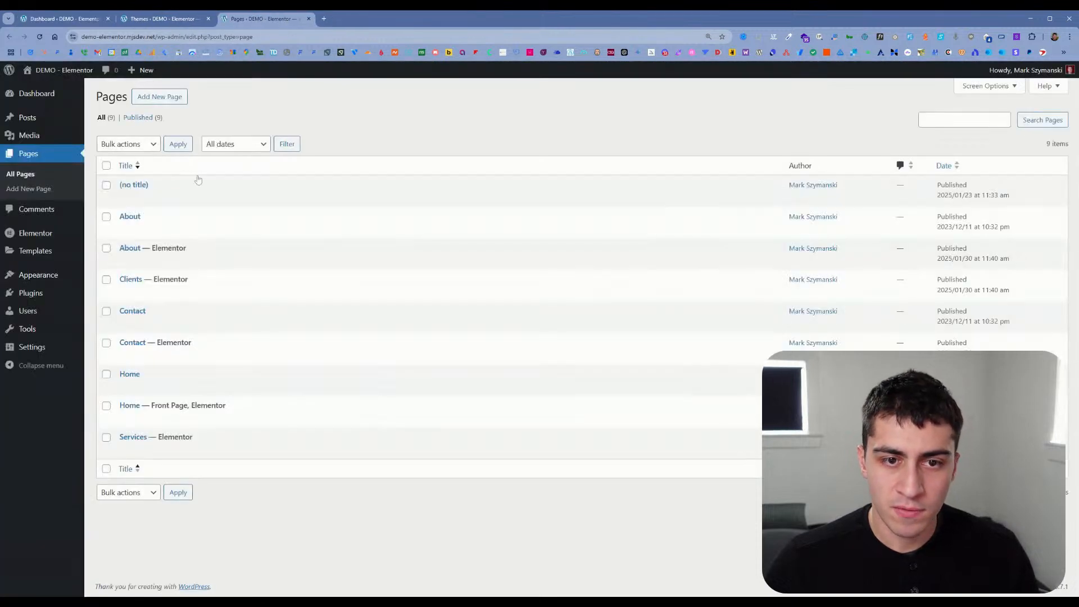
middle_click(45, 83)
left_click(360, 18)
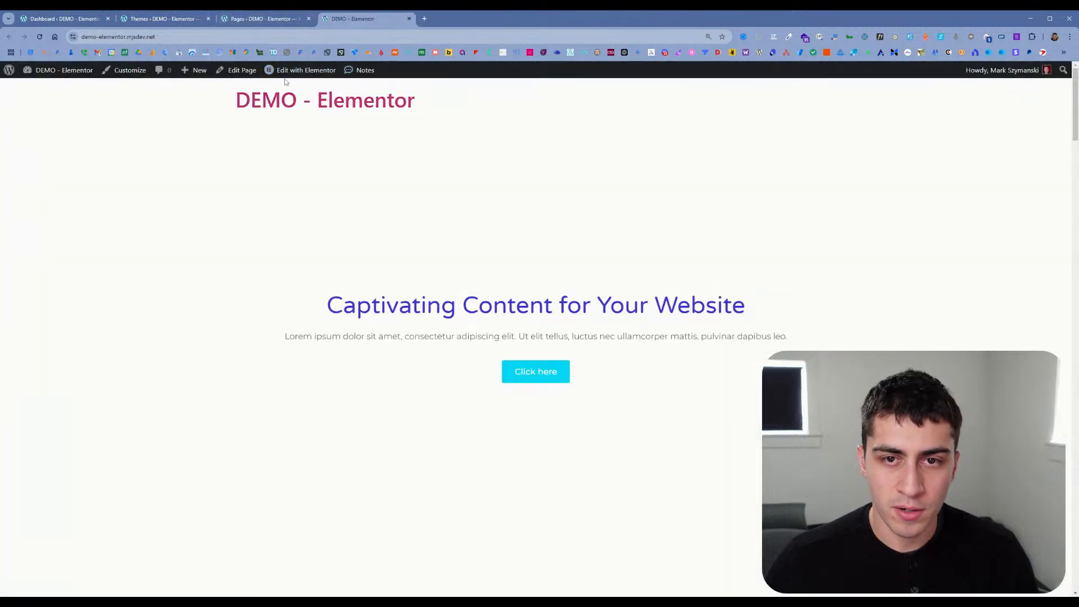
mouse_move(290, 79)
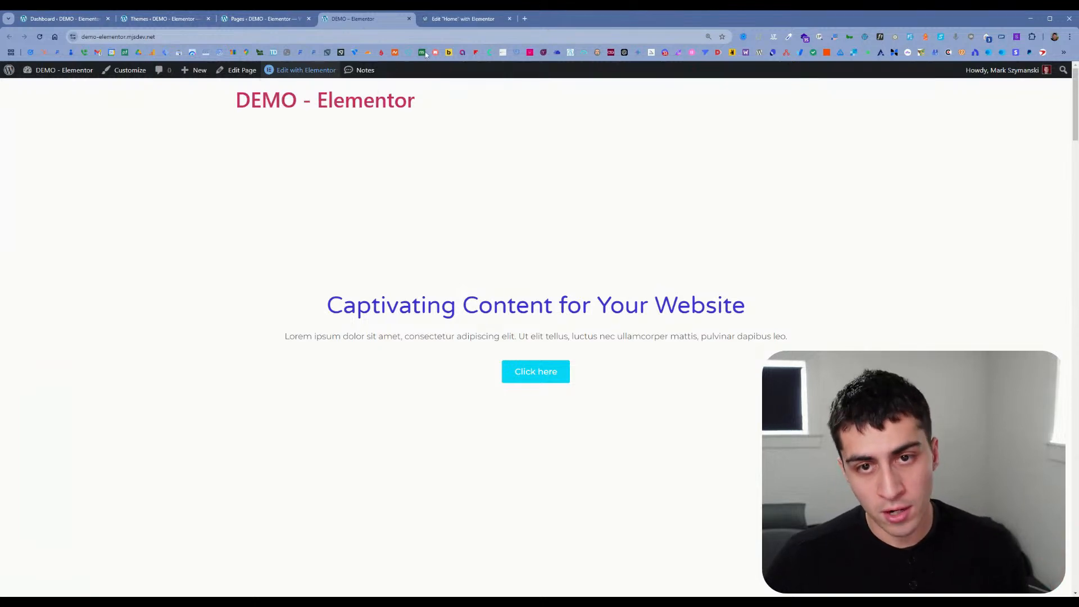
left_click(453, 20)
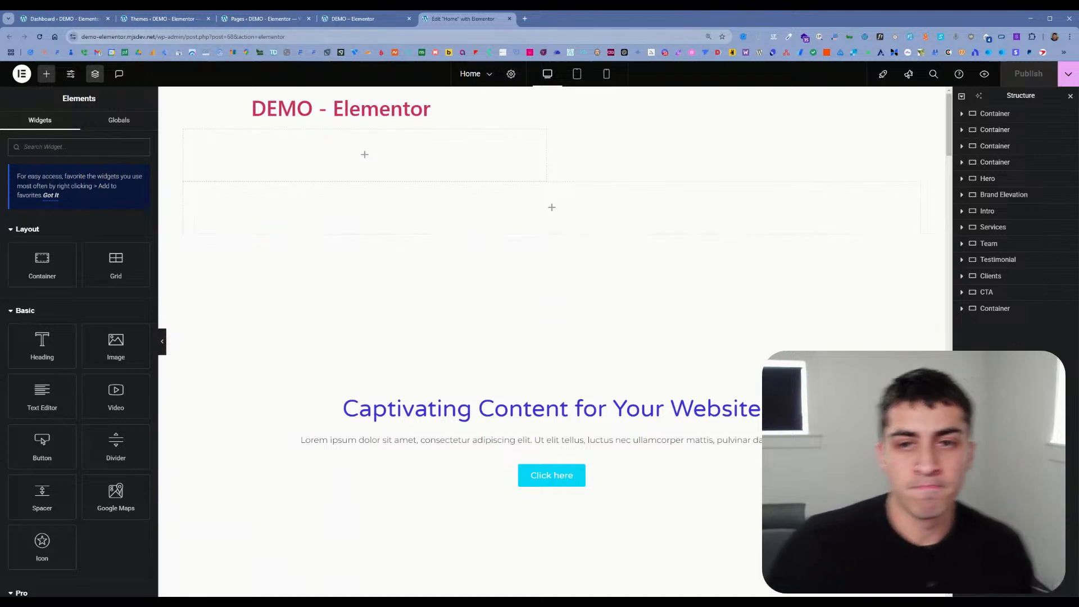
Step: From the live home page, open the dashboard in a new tab and its Theme Builder in another
left_click(355, 20)
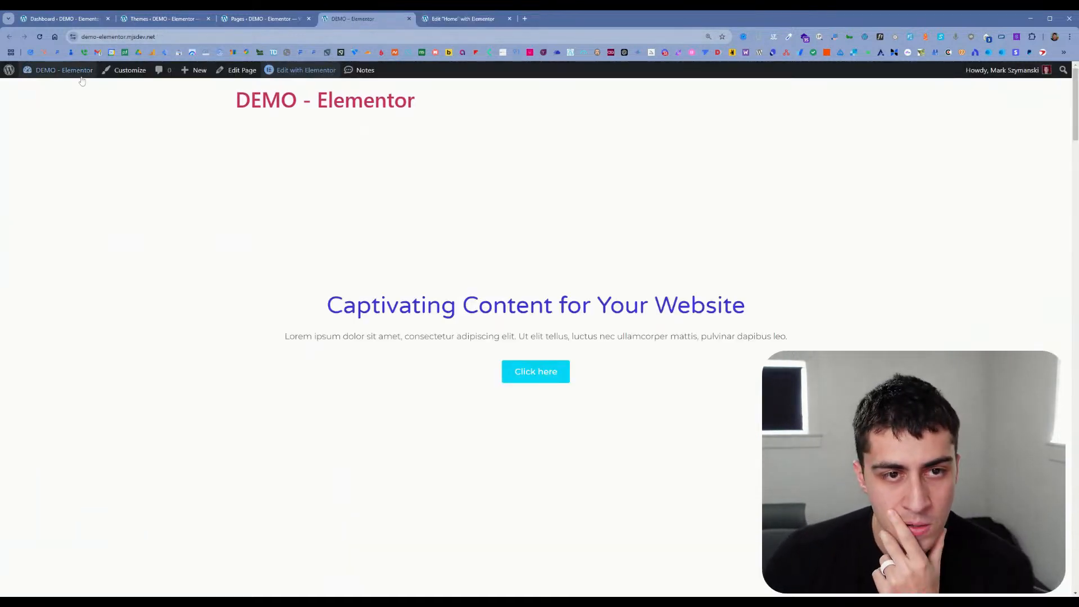
mouse_move(62, 69)
middle_click(69, 90)
left_click(546, 19)
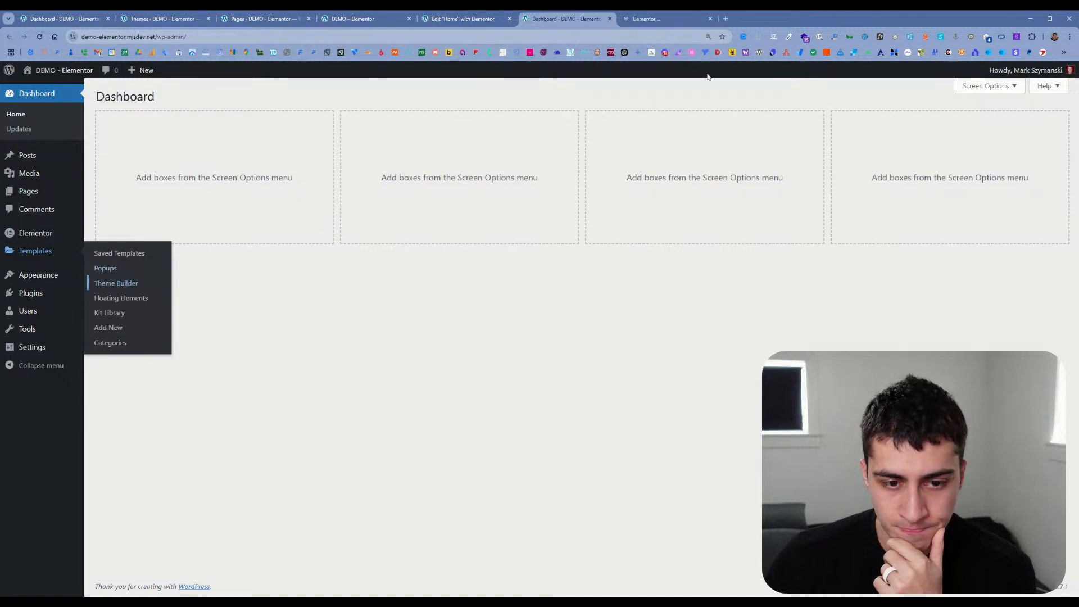
left_click(675, 21)
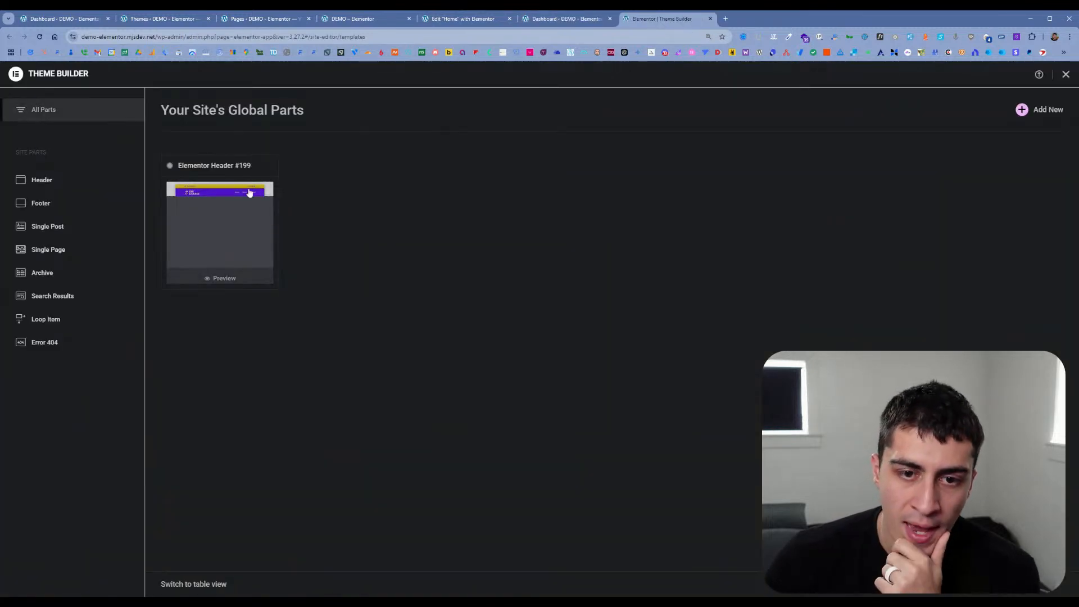
Step: Add a display condition to the Elementor Header #199 template so it shows on the Entire Site, and save it
left_click(229, 247)
left_click(281, 279)
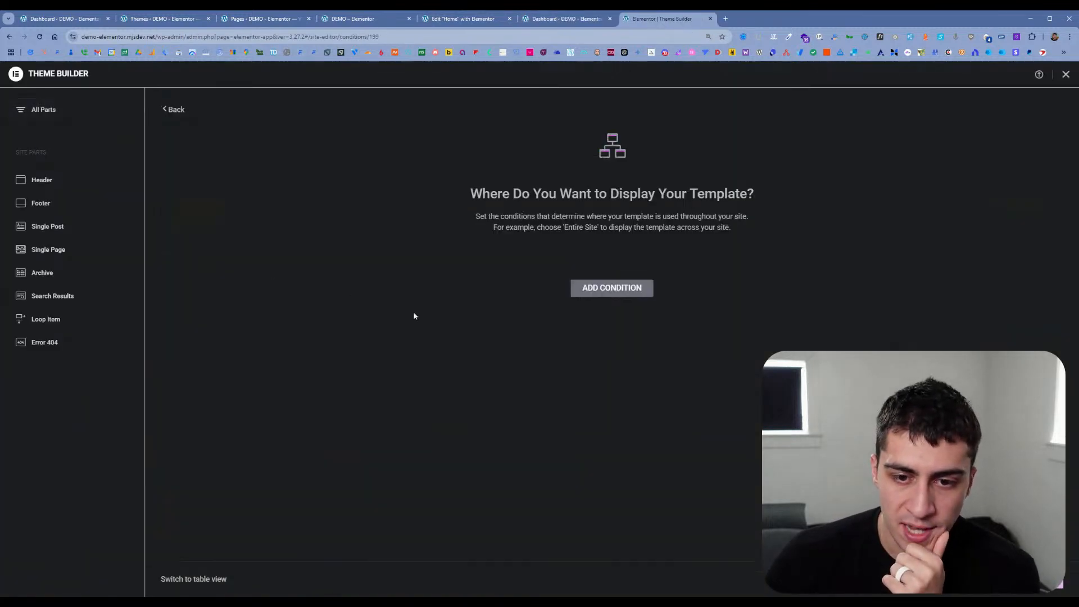
left_click(637, 288)
left_click(1026, 580)
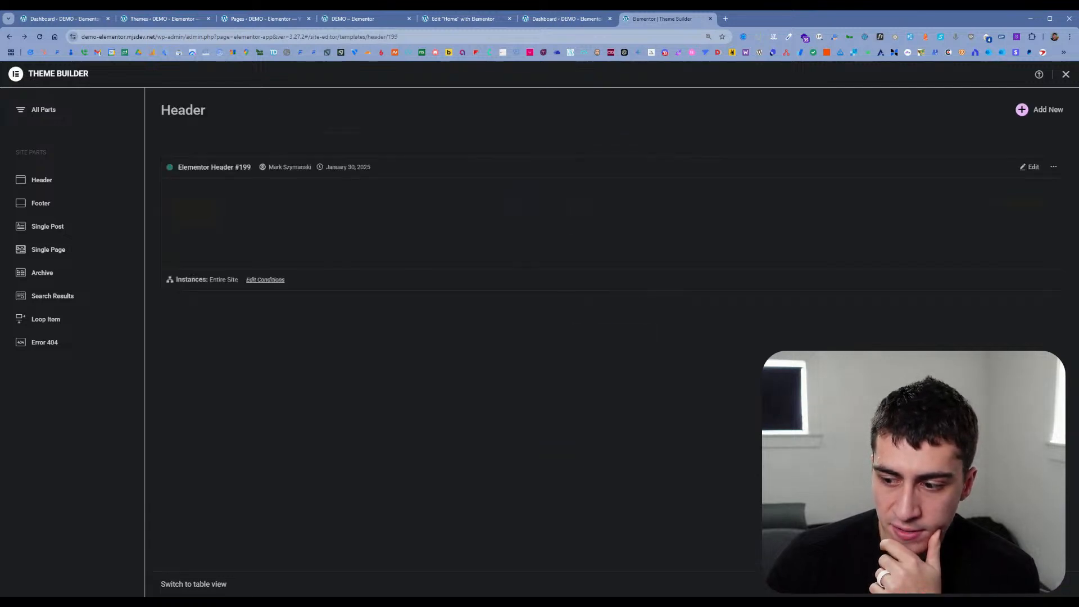
Step: Reload the live home page and check the header while scrolling through the page
left_click(567, 19)
left_click(484, 19)
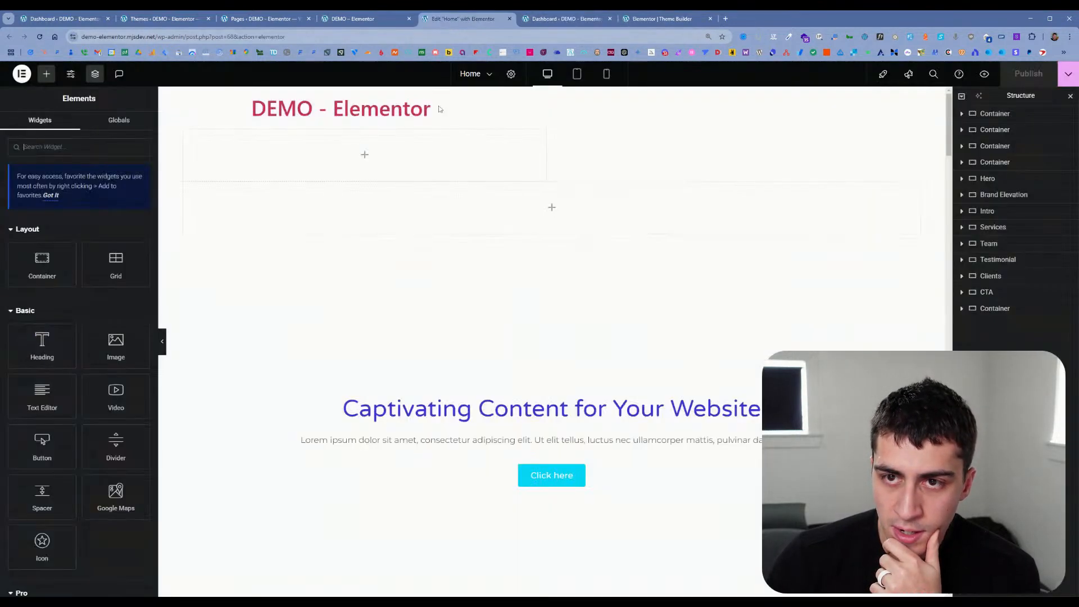
left_click(359, 18)
key("F5")
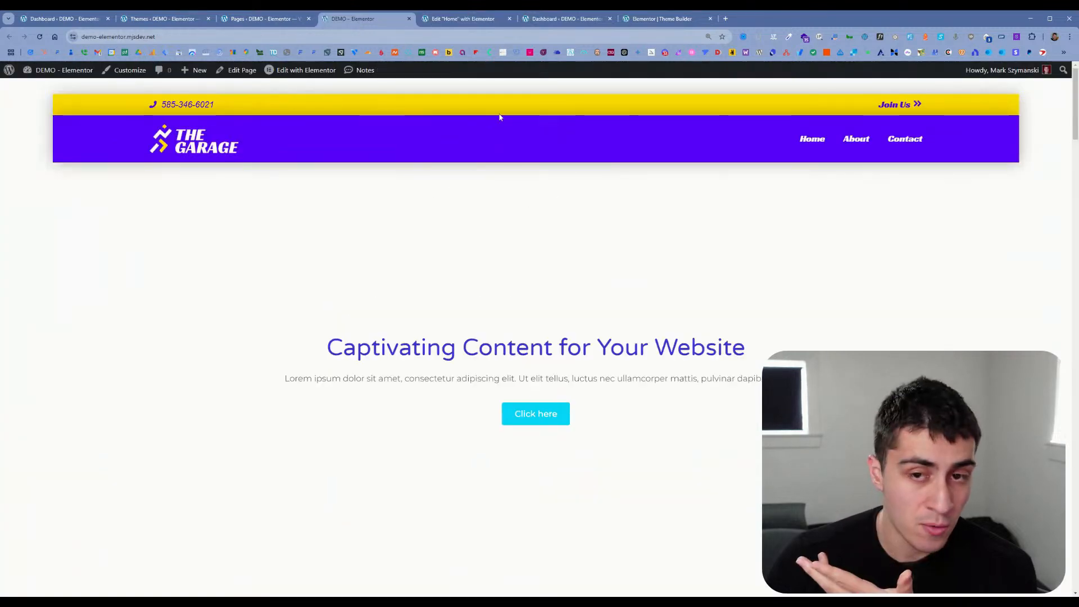
scroll(627, 274, "down", 5)
scroll(627, 274, "down", 5)
scroll(621, 272, "up", 10)
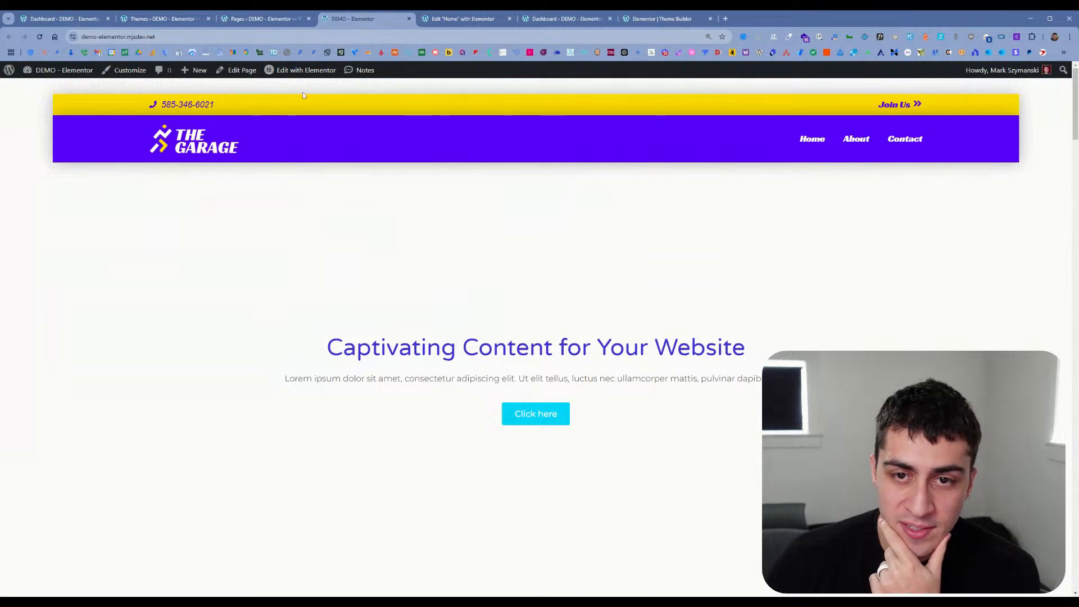
Step: Review the available widget categories in the Home page's Elementor editor, down to Link In Bio, Site, Single and WordPress
mouse_move(303, 71)
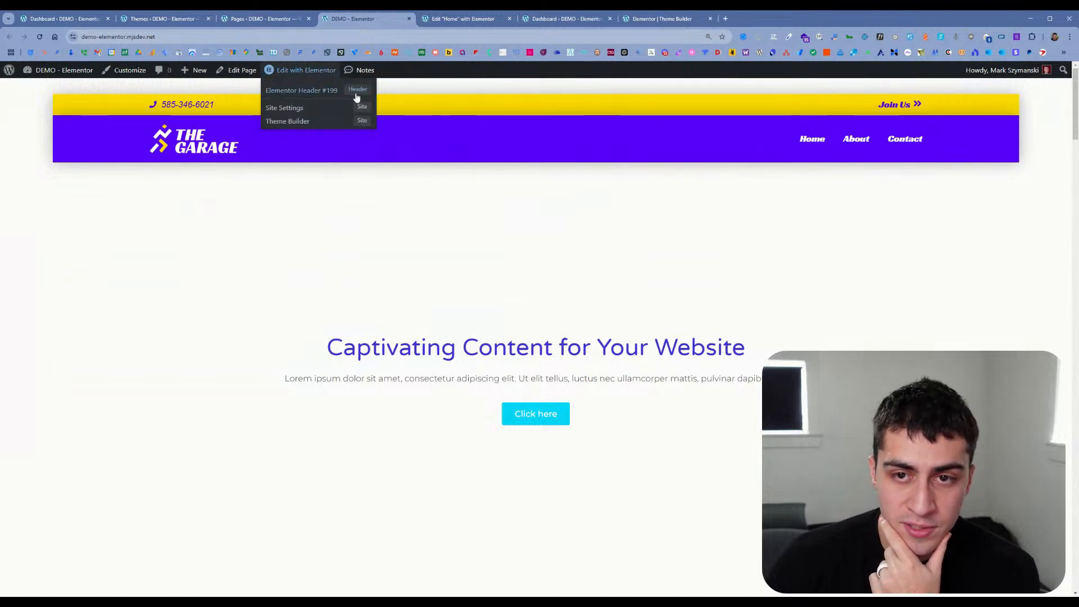
left_click(492, 23)
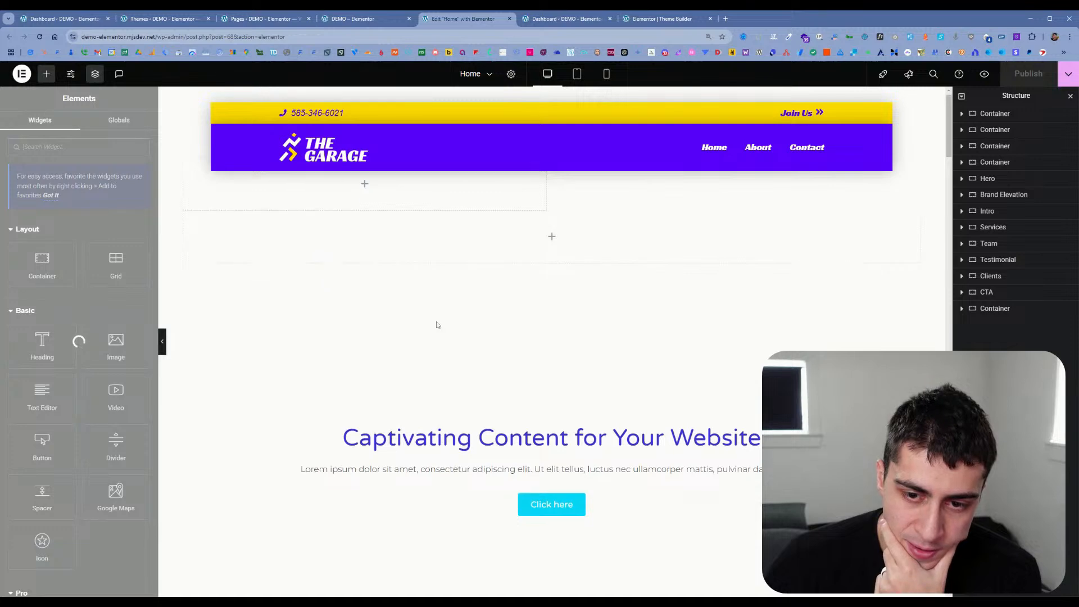
scroll(68, 281, "down", 6)
scroll(68, 281, "down", 10)
scroll(68, 282, "down", 5)
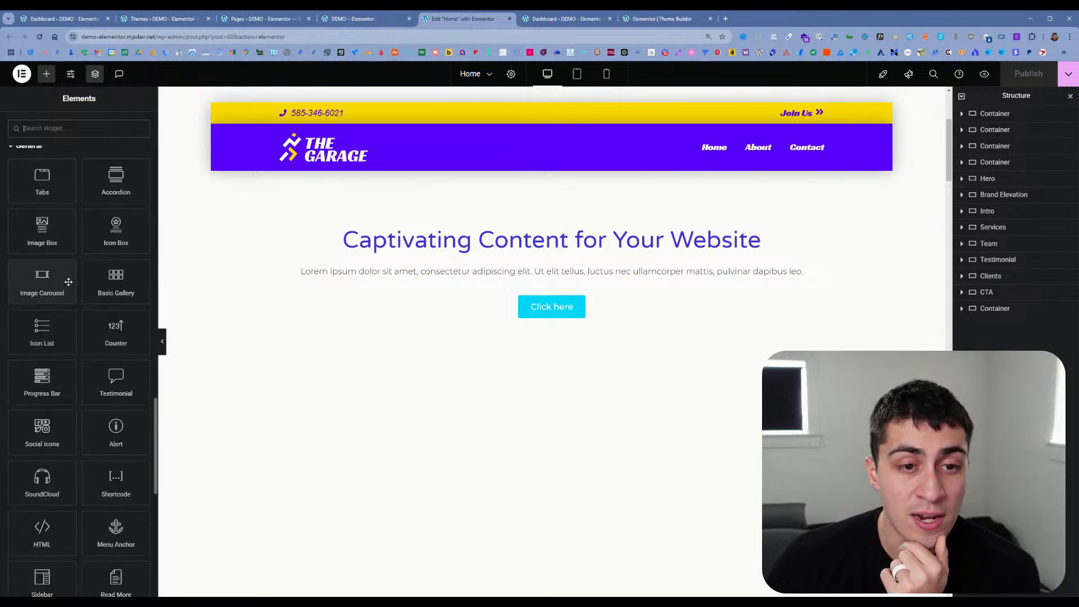
scroll(68, 282, "down", 7)
scroll(68, 281, "down", 2)
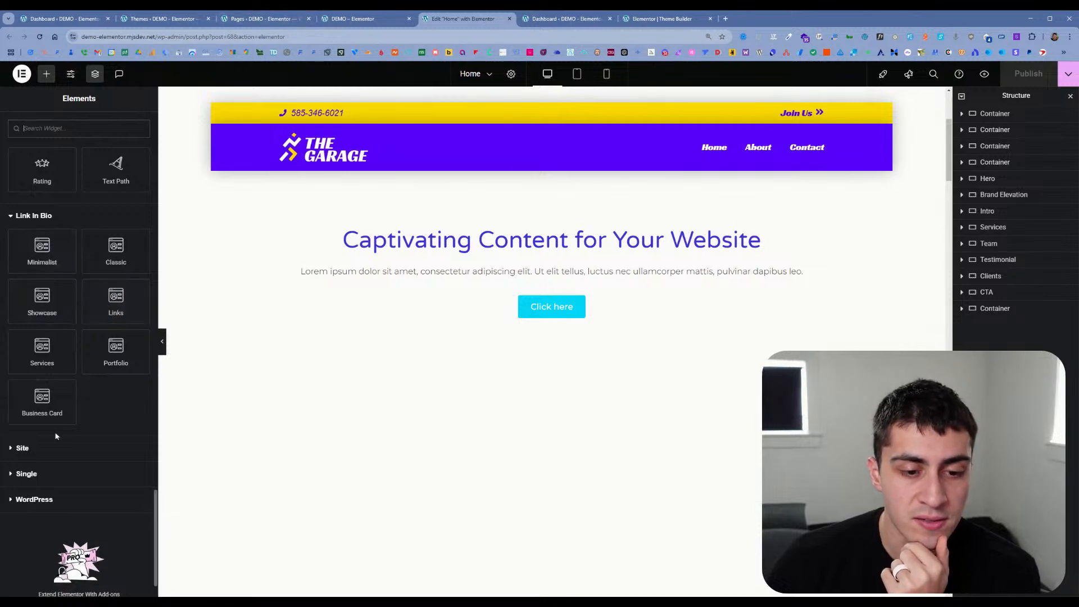
scroll(35, 452, "down", 1)
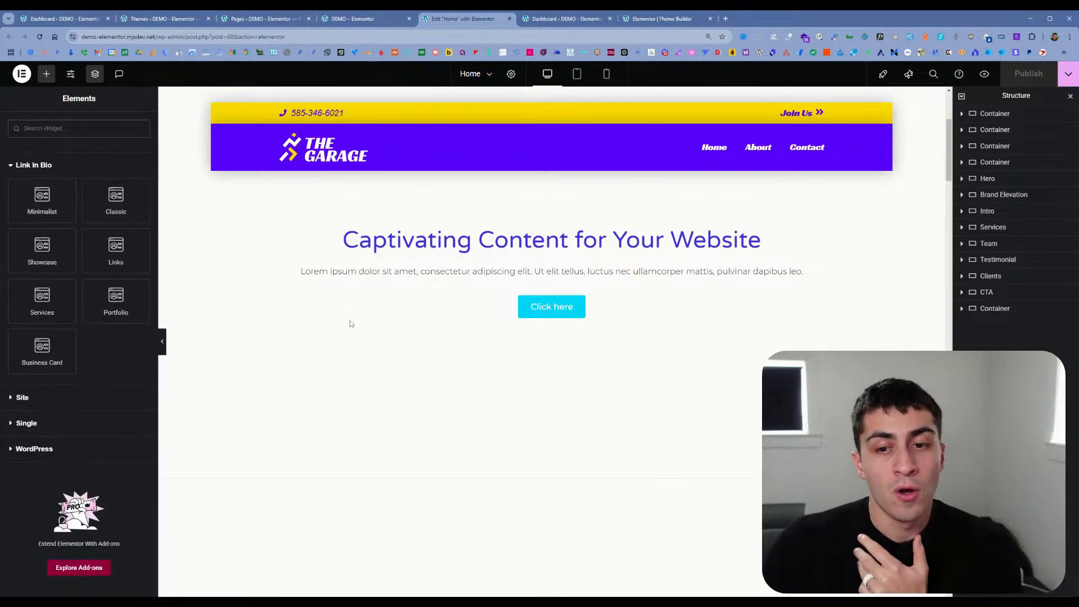
Step: Select the Intro section's image, and select and expand the Brand Elevation container in the page structure
scroll(482, 306, "down", 3)
scroll(495, 306, "down", 12)
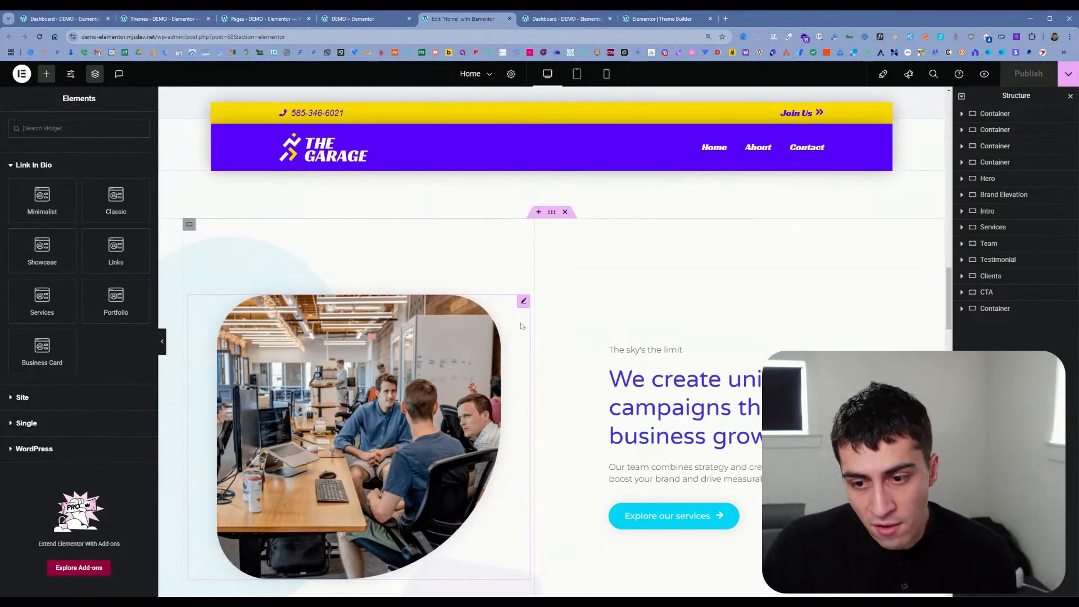
scroll(507, 338, "down", 2)
left_click(508, 339)
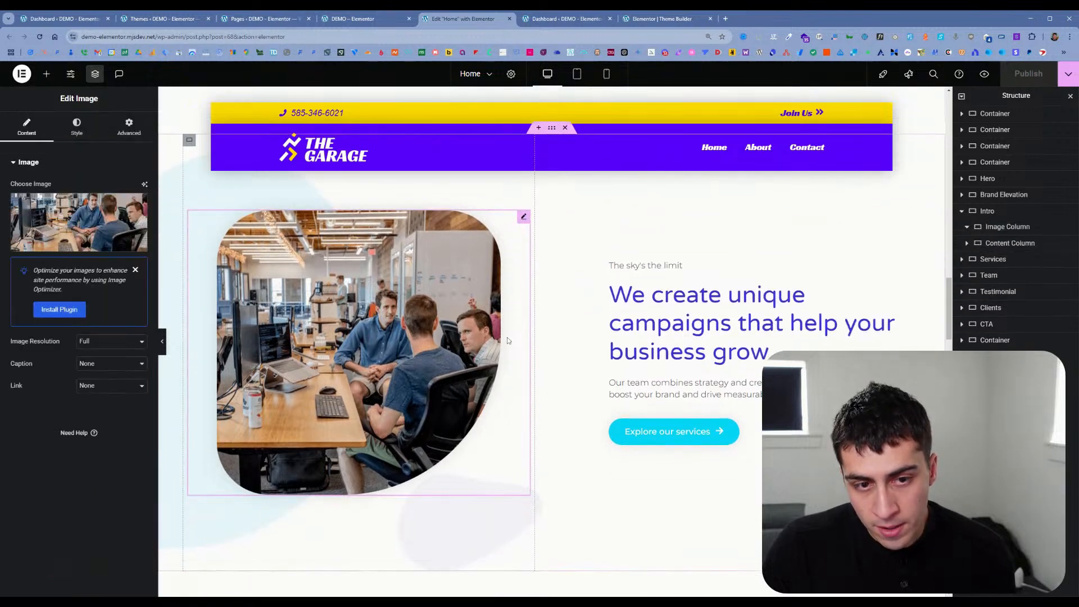
left_click(1002, 200)
left_click(962, 194)
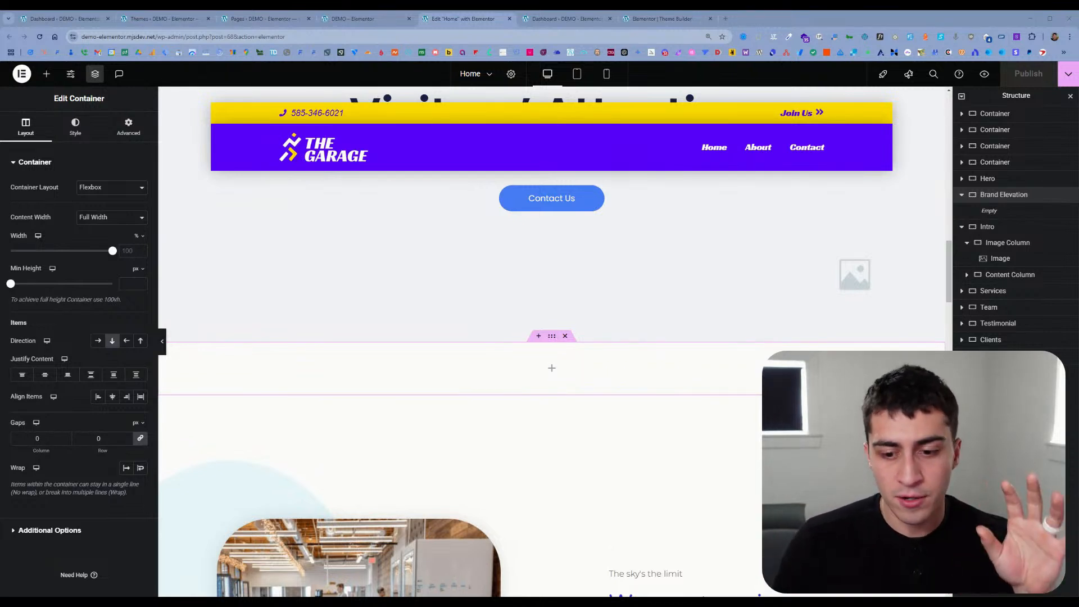
Step: Inspect the settings of the Intro section's image and of the Intro container itself
scroll(517, 327, "down", 1)
scroll(517, 327, "down", 4)
left_click(425, 293)
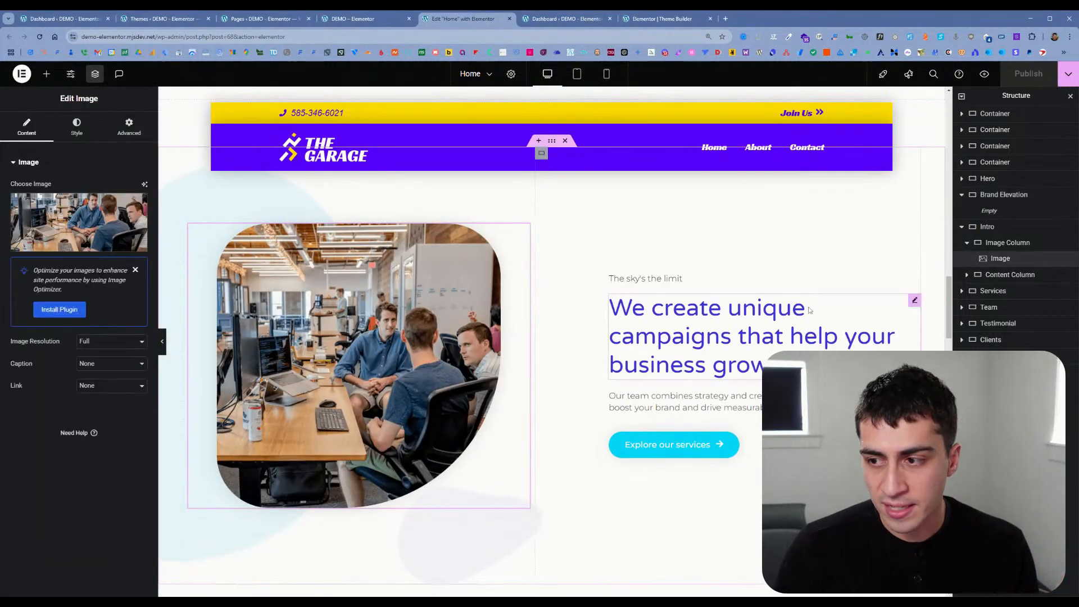
left_click(988, 226)
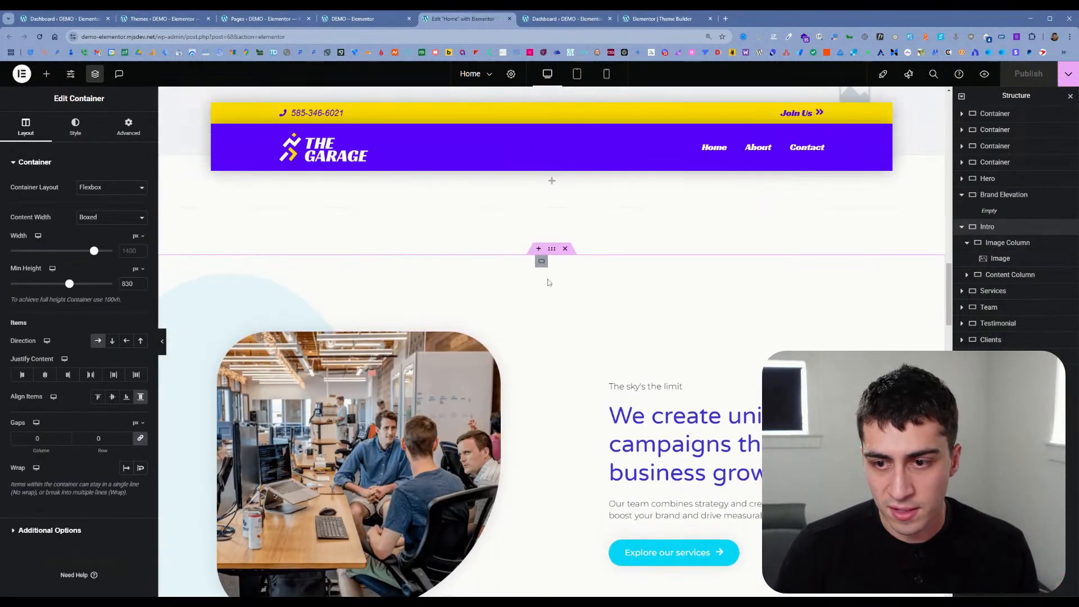
scroll(427, 357, "down", 1)
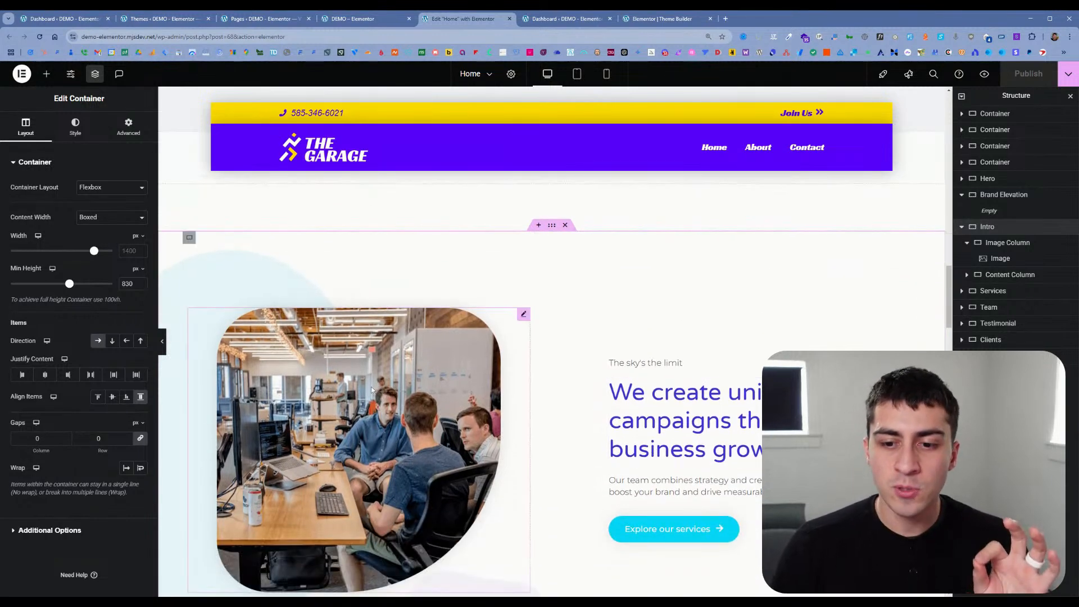
scroll(416, 393, "down", 2)
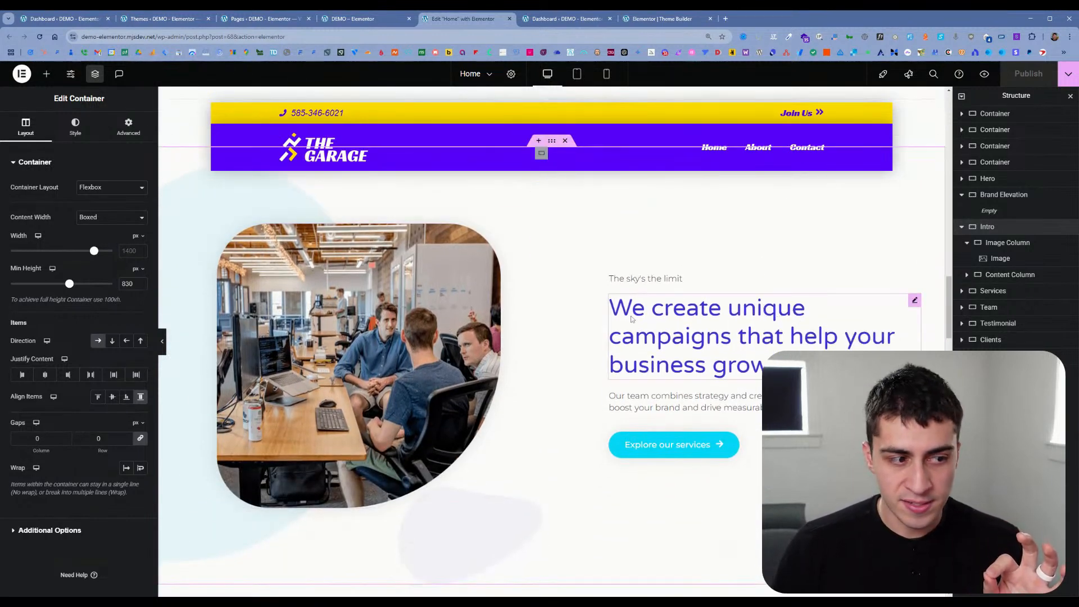
Step: Inspect the content settings of the Intro section's two headings, its paragraph text and its image
left_click(646, 279)
left_click(644, 320)
left_click(675, 401)
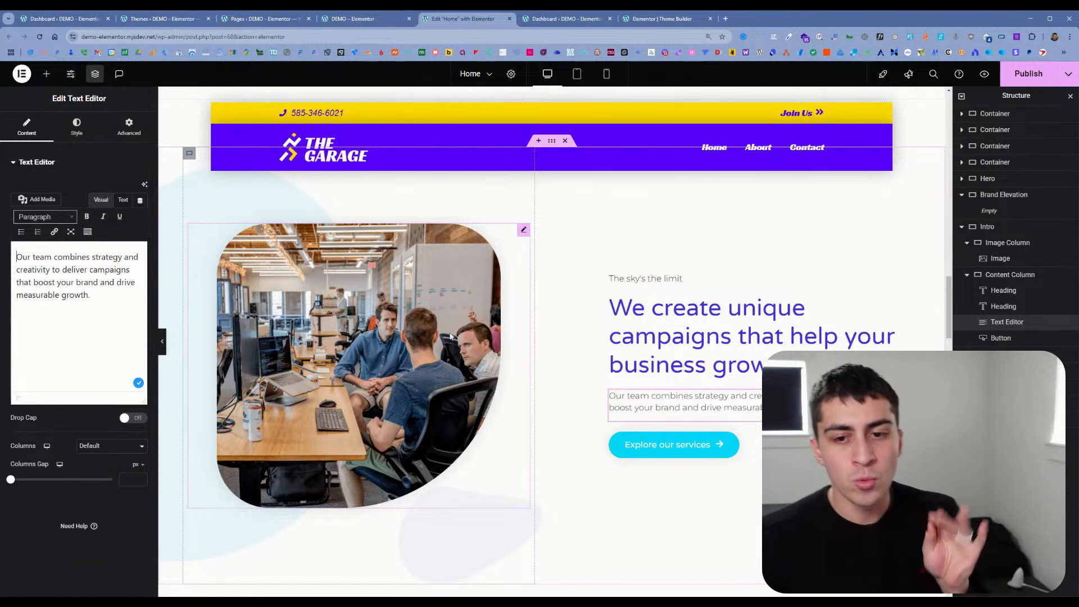
left_click(453, 357)
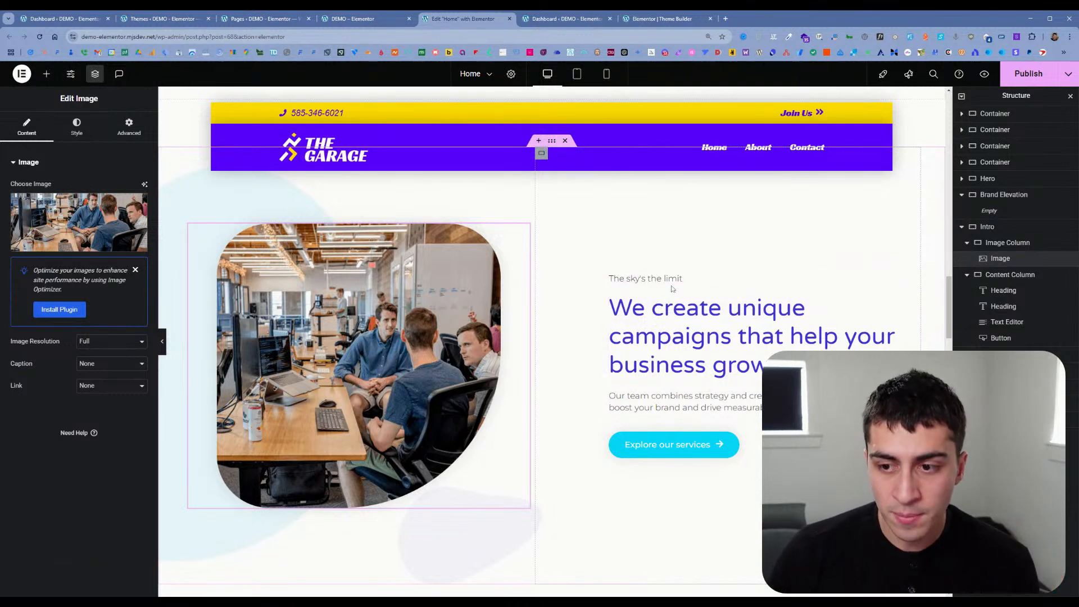
Step: Move the "Explore our services" button above the "The sky's the limit" heading and select the large heading
left_click(670, 444)
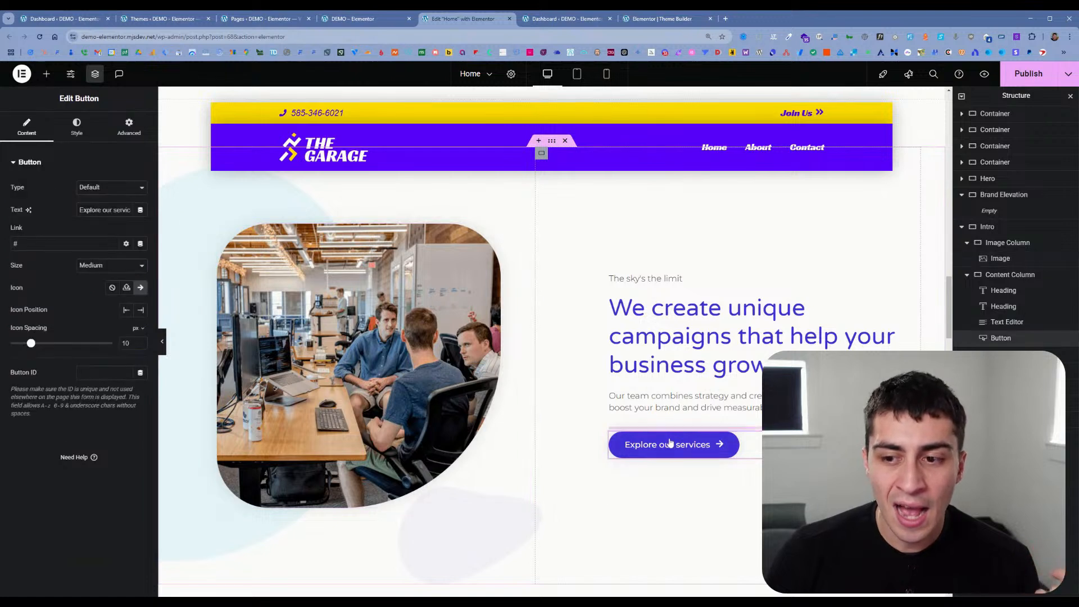
left_click_drag(670, 444, 655, 275)
left_click(732, 387)
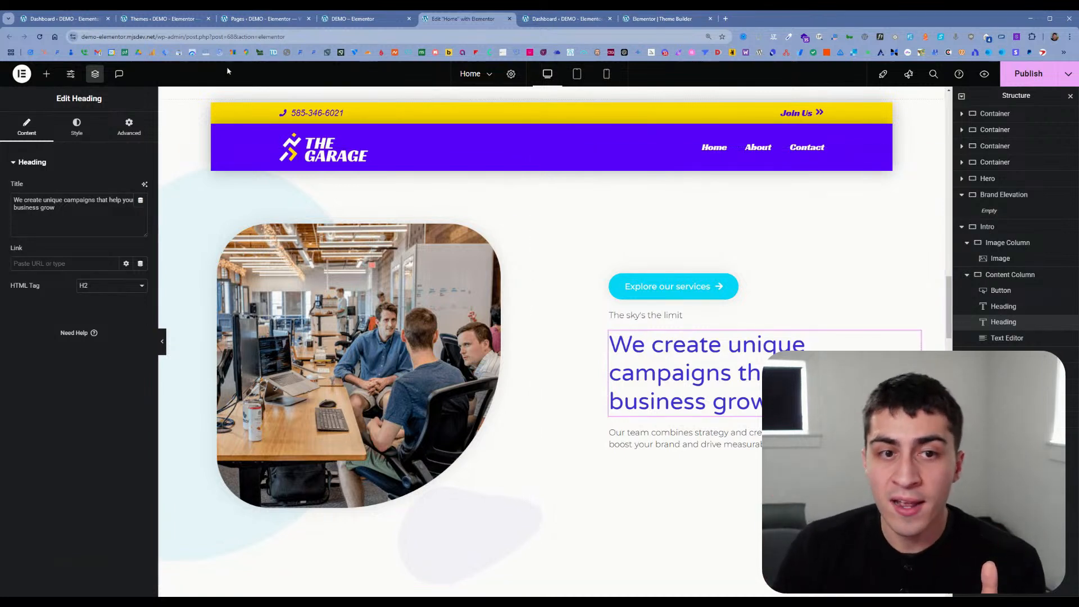
Step: Add a Loop Grid widget to the Intro content column between the large heading and the paragraph text
left_click(47, 74)
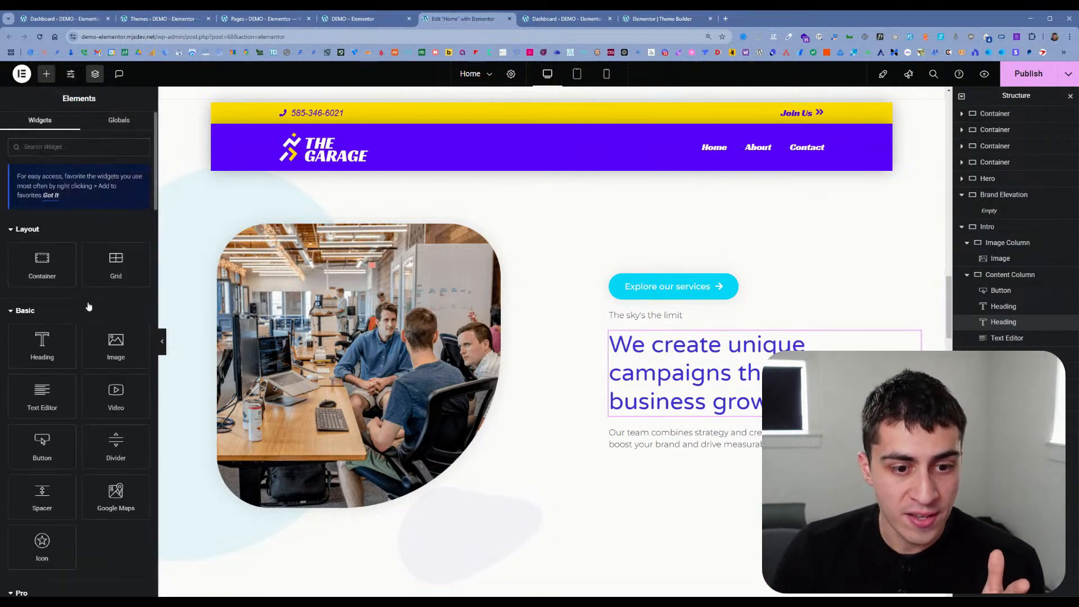
scroll(89, 306, "down", 5)
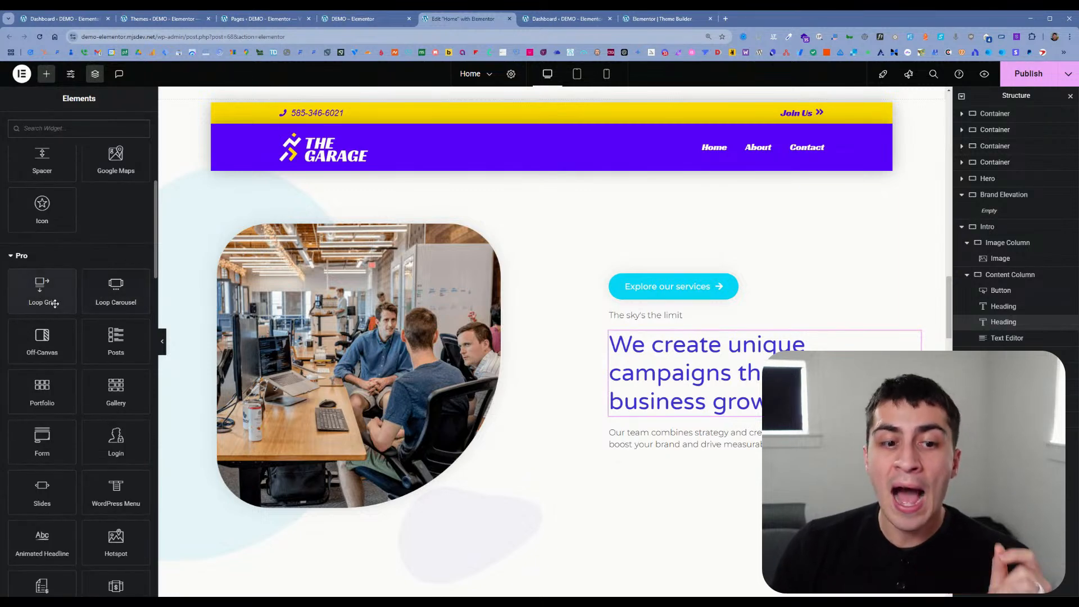
left_click_drag(42, 289, 663, 422)
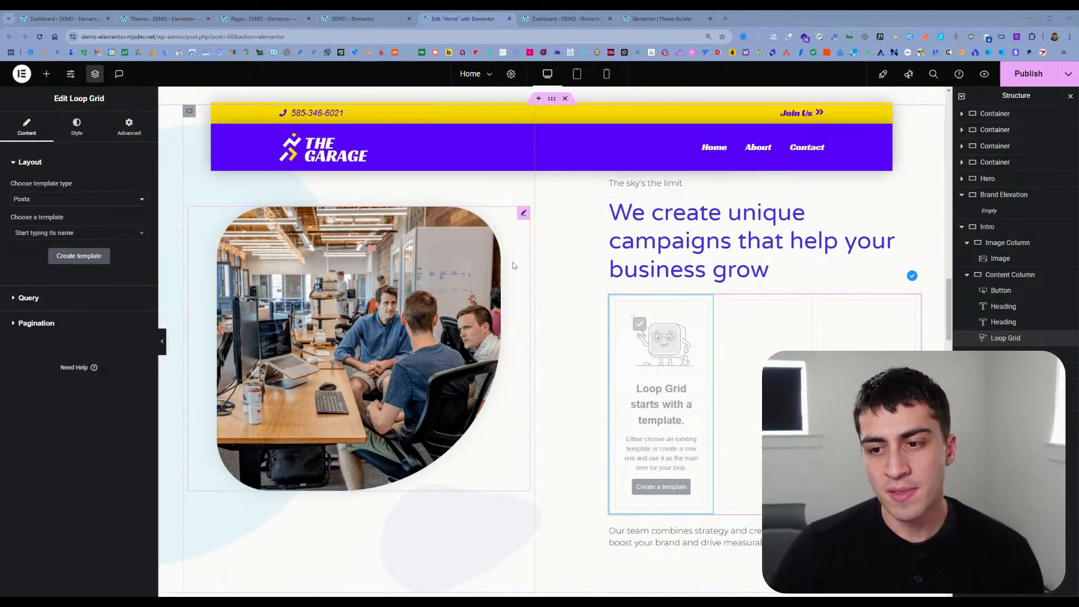
Step: Select the Intro image and switch back through the live home page to the Pages list tab
left_click(482, 292)
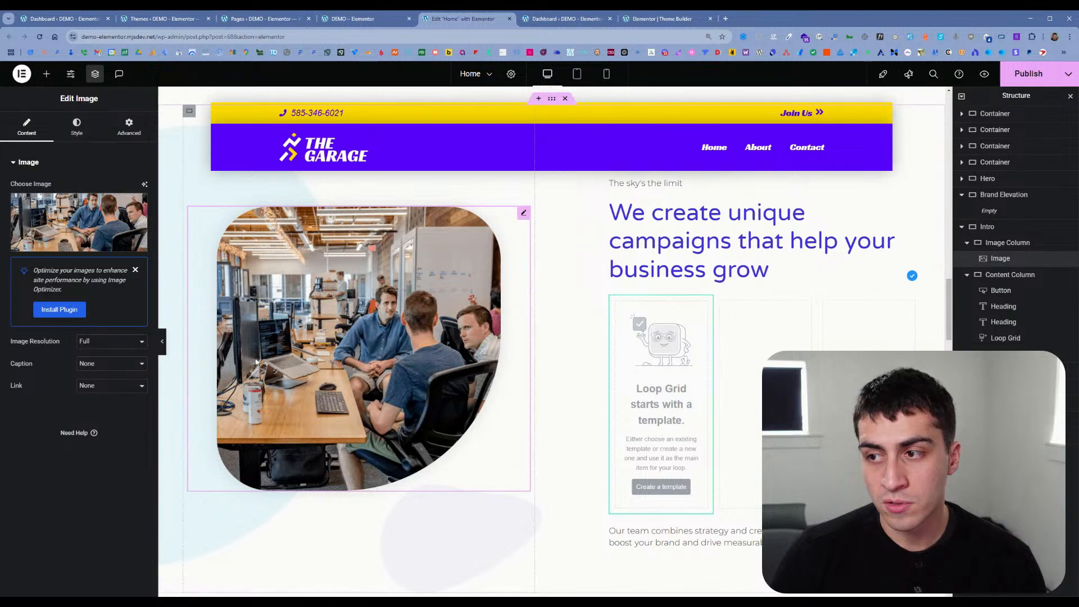
scroll(385, 326, "down", 3)
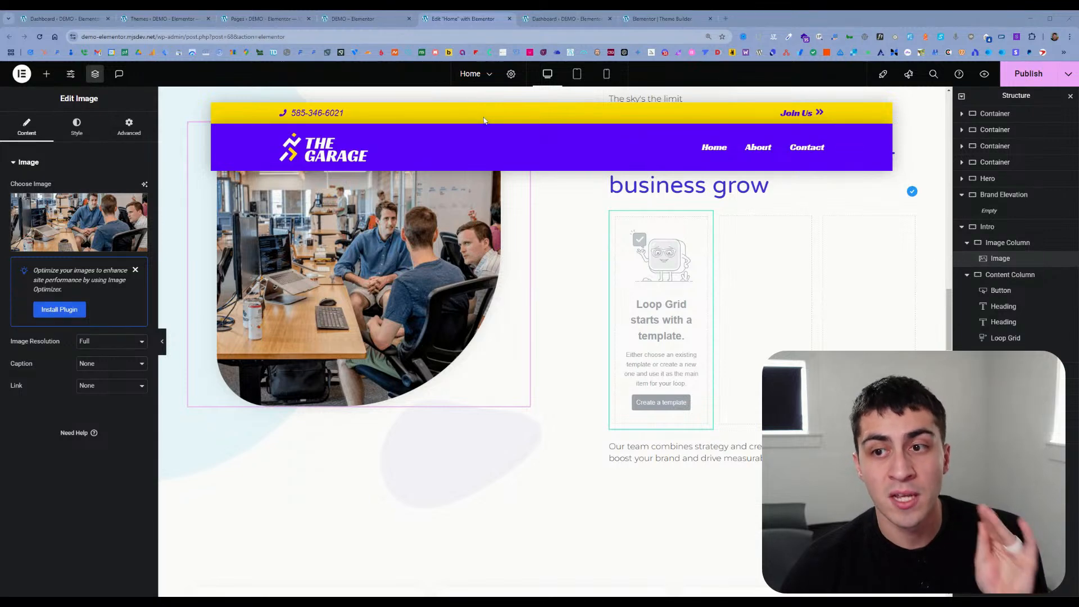
scroll(623, 217, "up", 2)
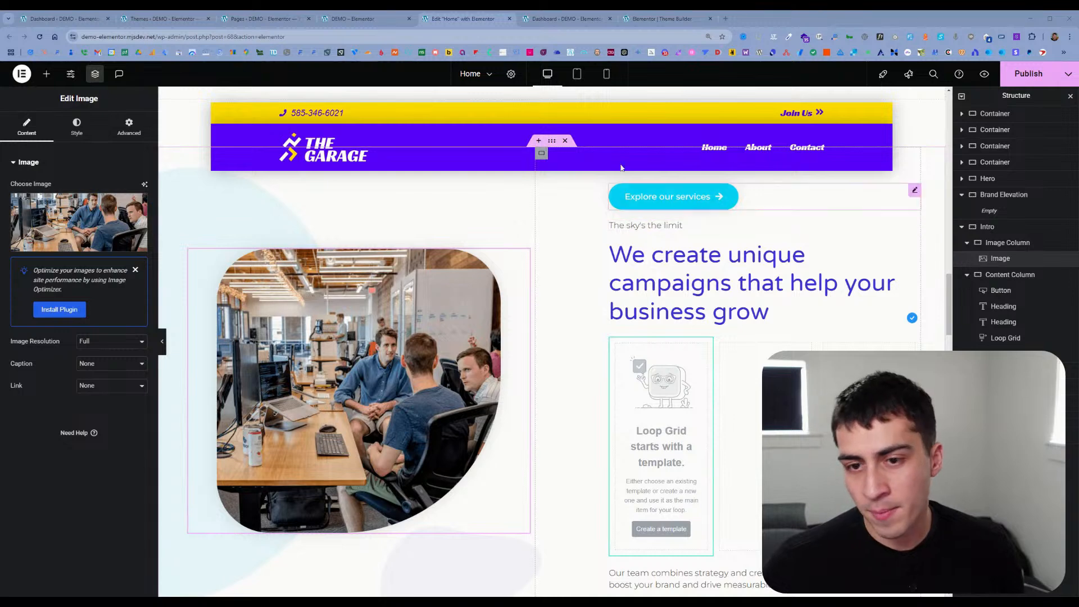
left_click(354, 19)
left_click(259, 19)
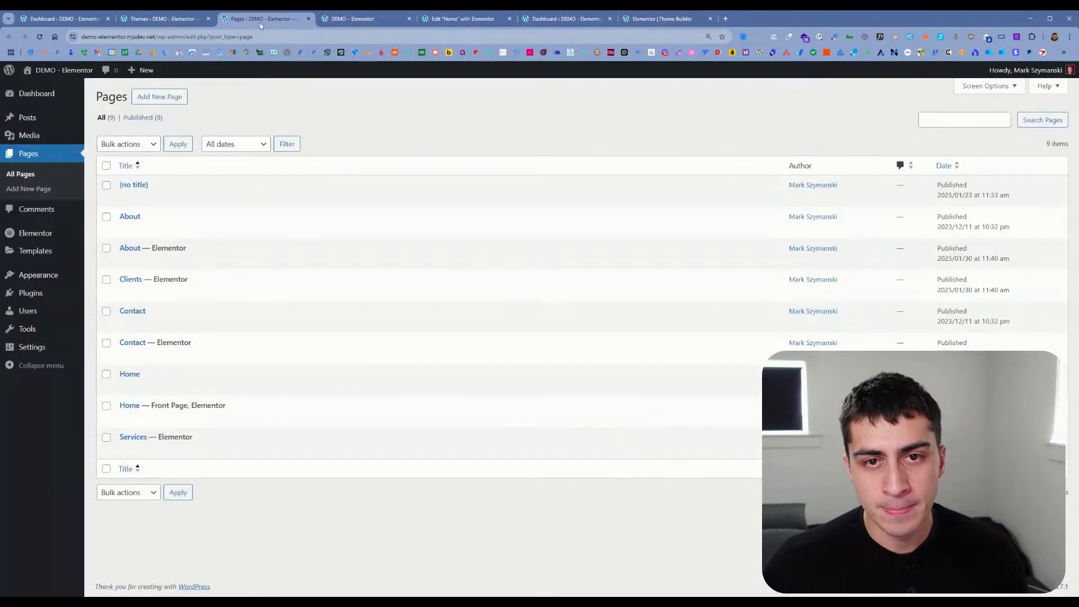
Step: Look through the open Themes, Dashboard, Pages and Theme Builder tabs, then return to the Home page editor
left_click(178, 20)
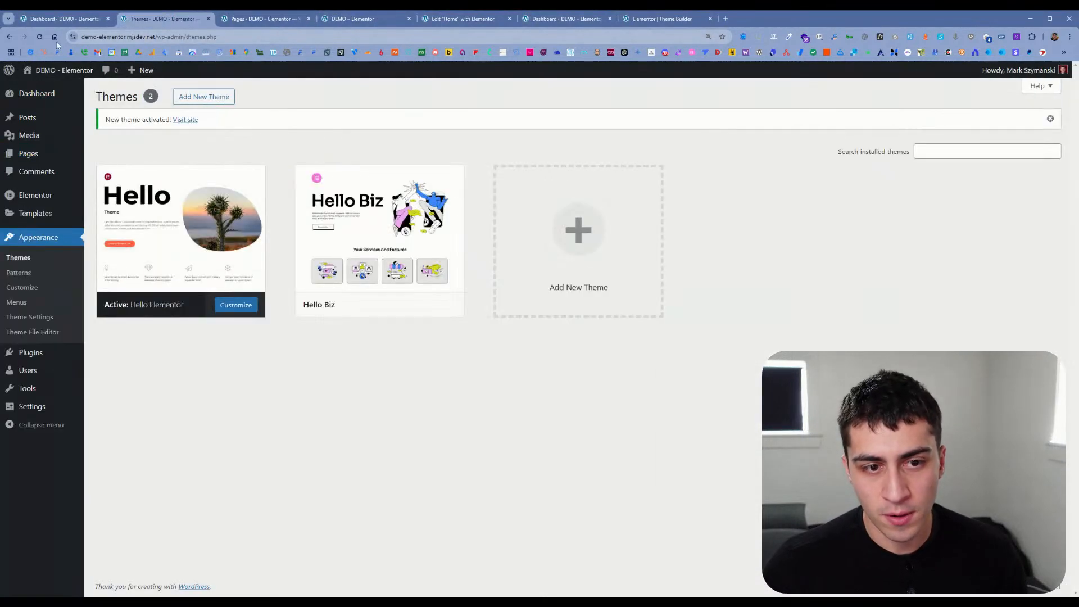
left_click(62, 18)
left_click(256, 18)
left_click(461, 19)
left_click(602, 19)
left_click(663, 20)
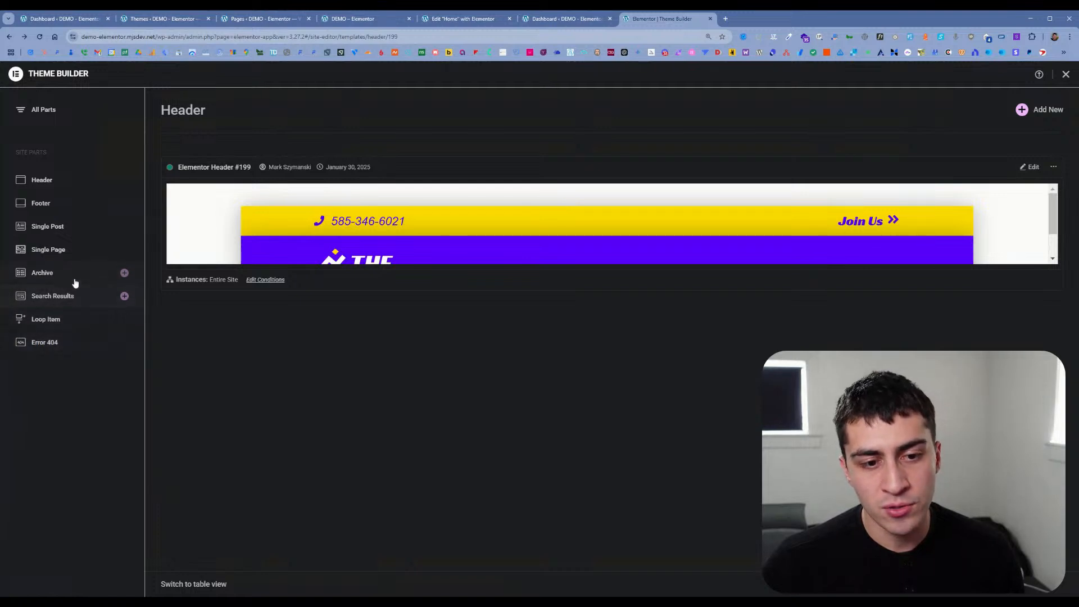
left_click(560, 20)
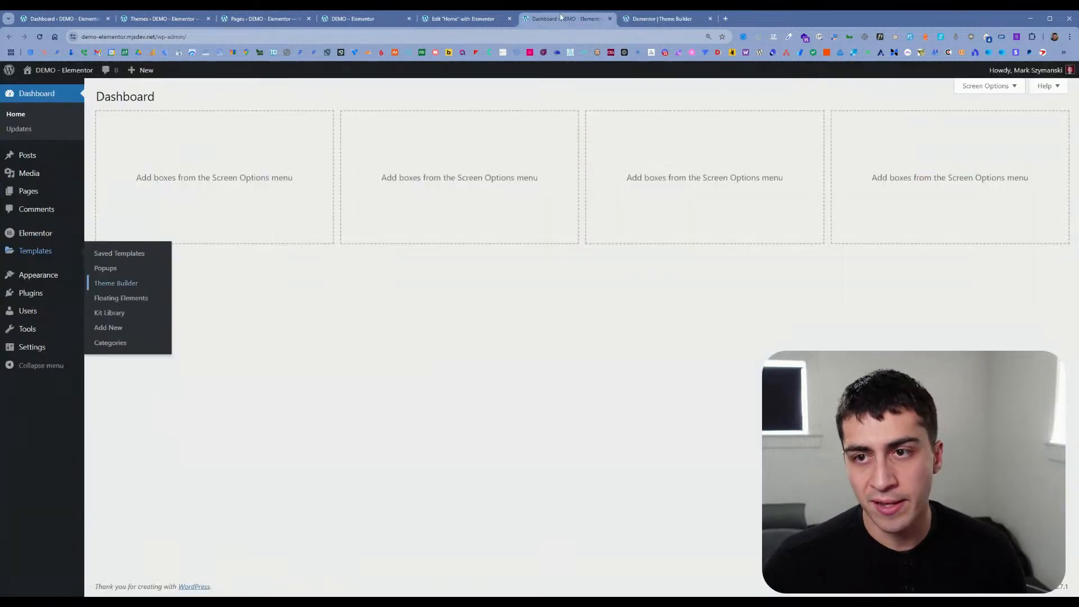
left_click(494, 22)
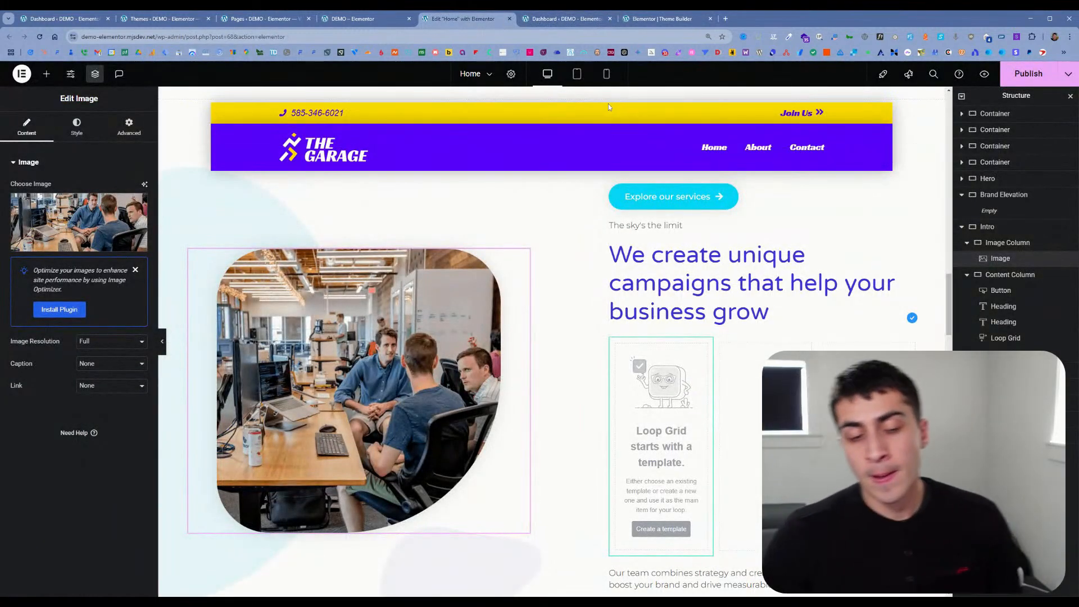
scroll(544, 525, "up", 15)
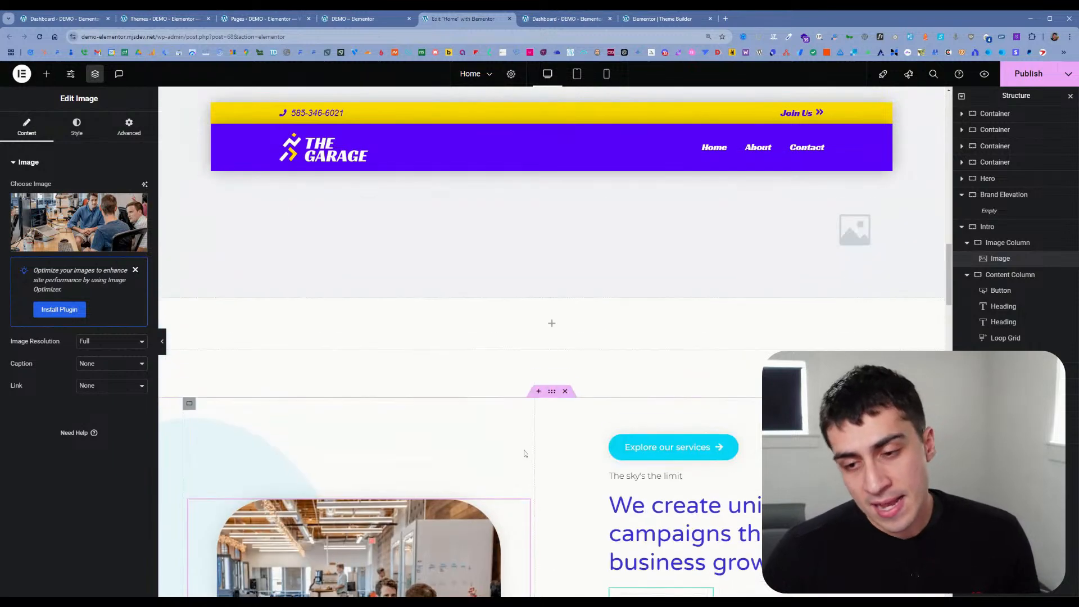
scroll(534, 478, "up", 1)
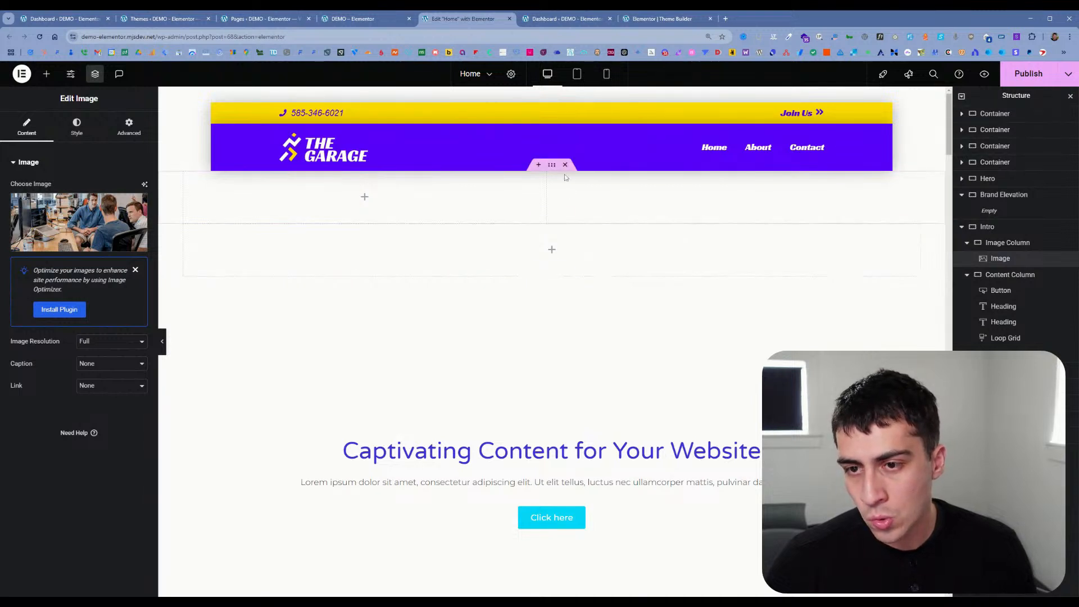
left_click(538, 164)
left_click(528, 219)
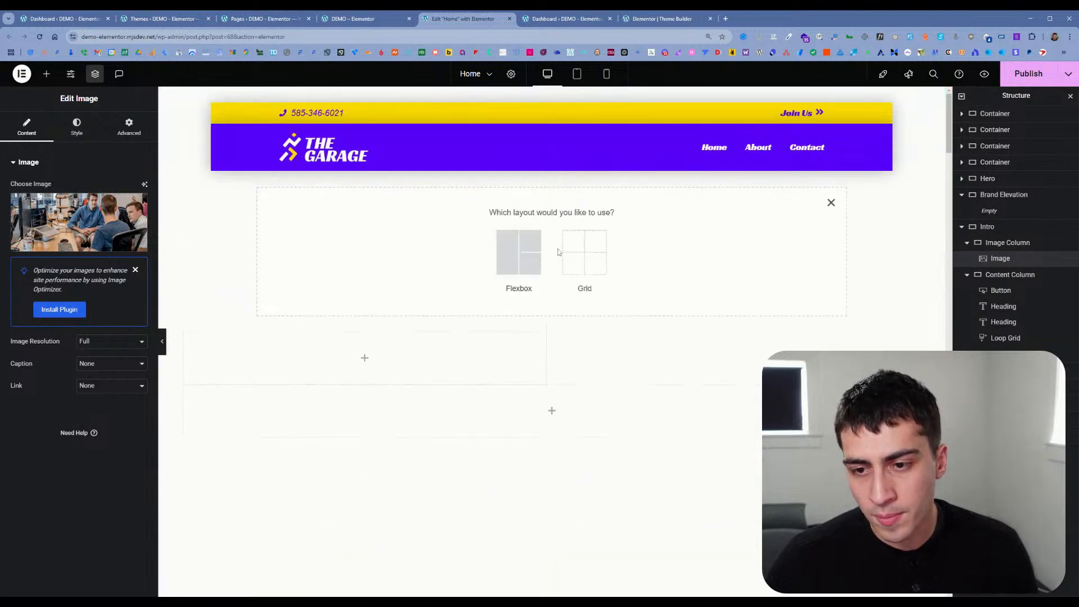
left_click(831, 203)
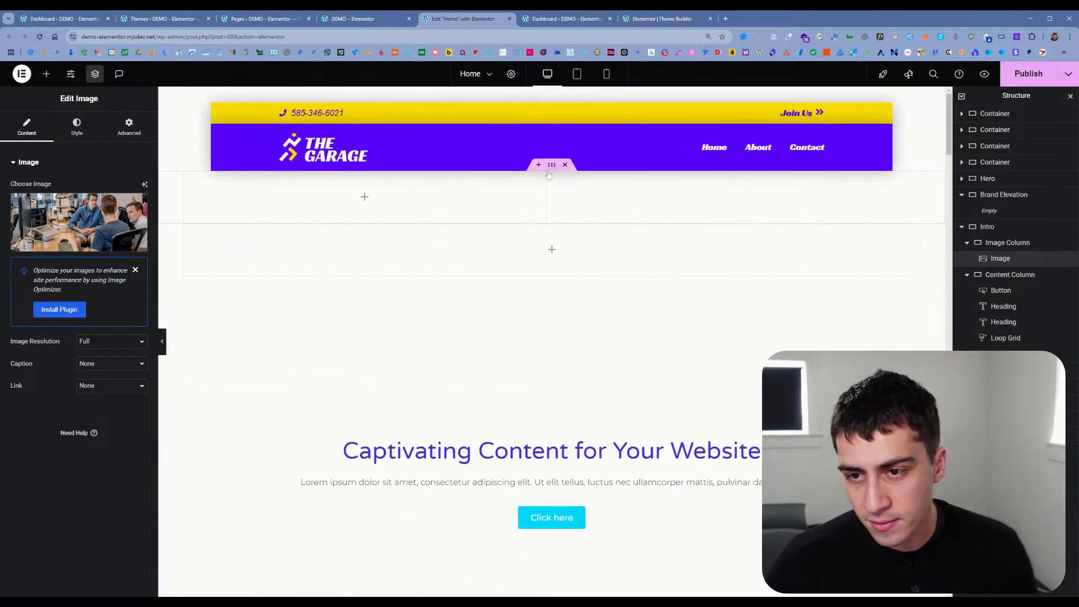
Step: Open the AI layout generator for a new section at the start of the Home page and browse its suggested prompts
left_click(575, 220)
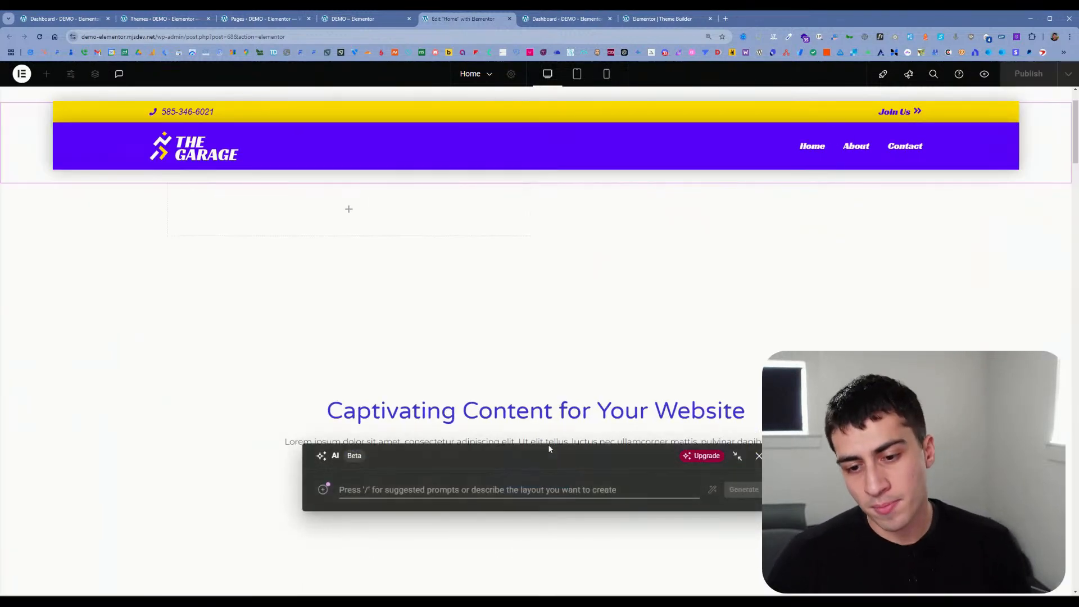
key("slash")
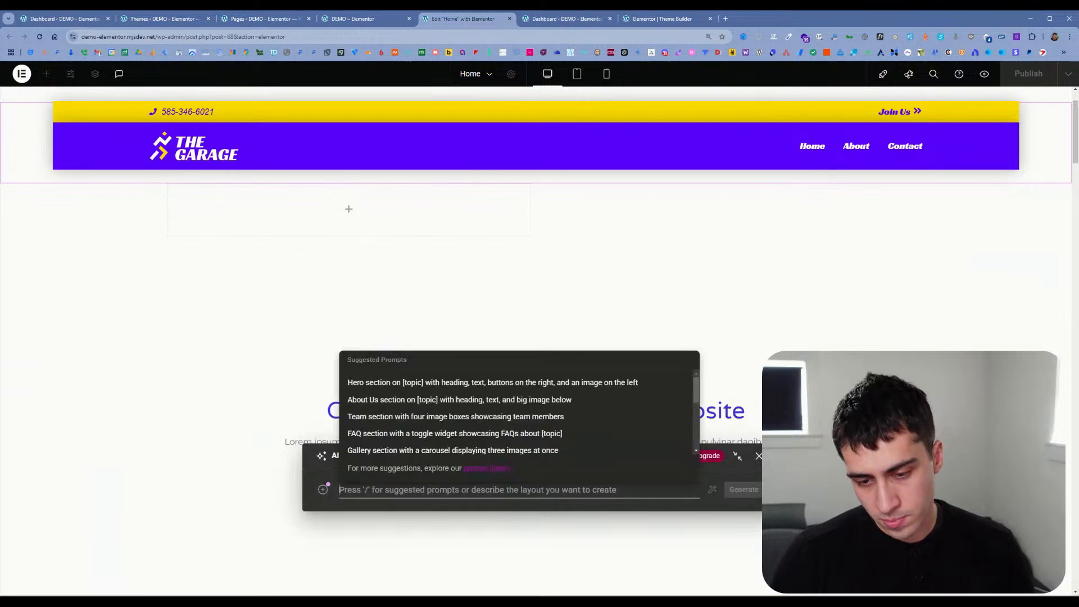
key("Down")
key("Down")
key("Down")
key("Down")
key("Down")
key("Down")
key("Down")
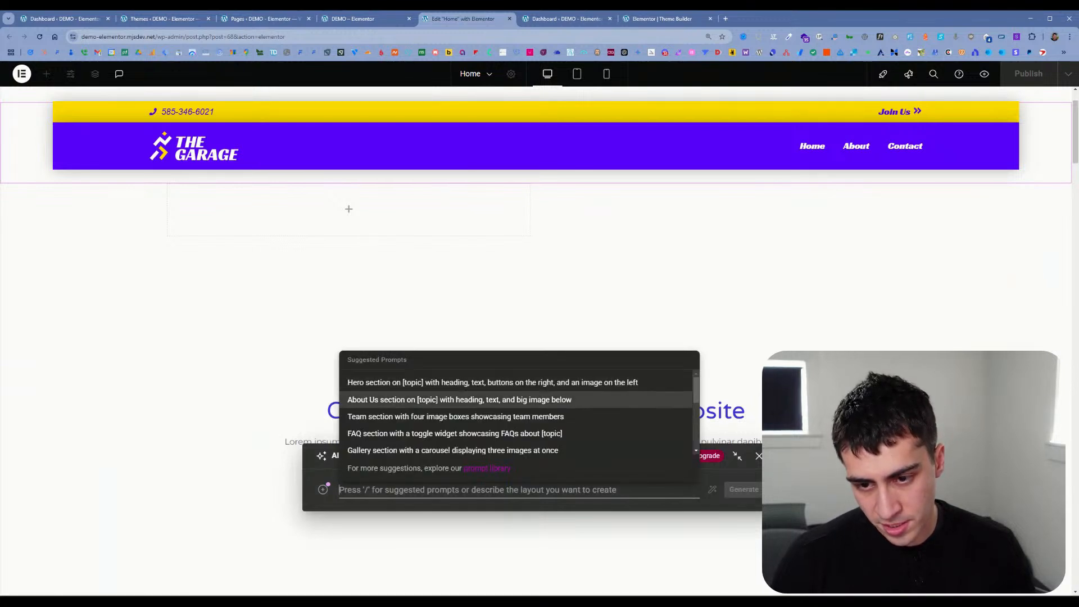
key("Down")
key("Down")
key("Down")
key("Down")
key("Down")
key("Down")
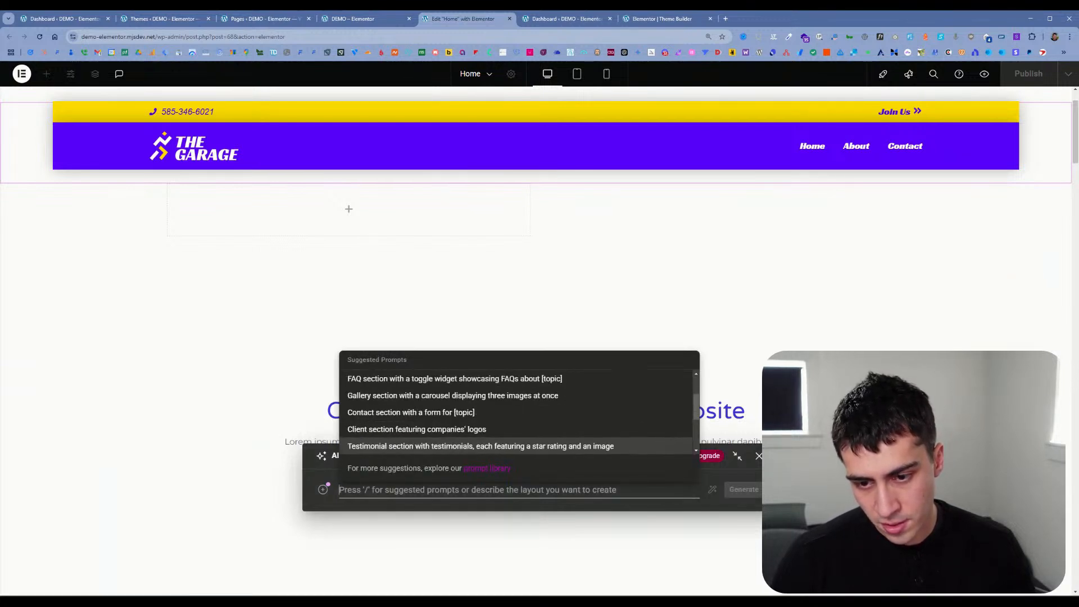
Step: Enter the AI layout prompt "i need to create a loop grid for my posts. build it for me"
type("1")
key("BackSpace")
type("i need to")
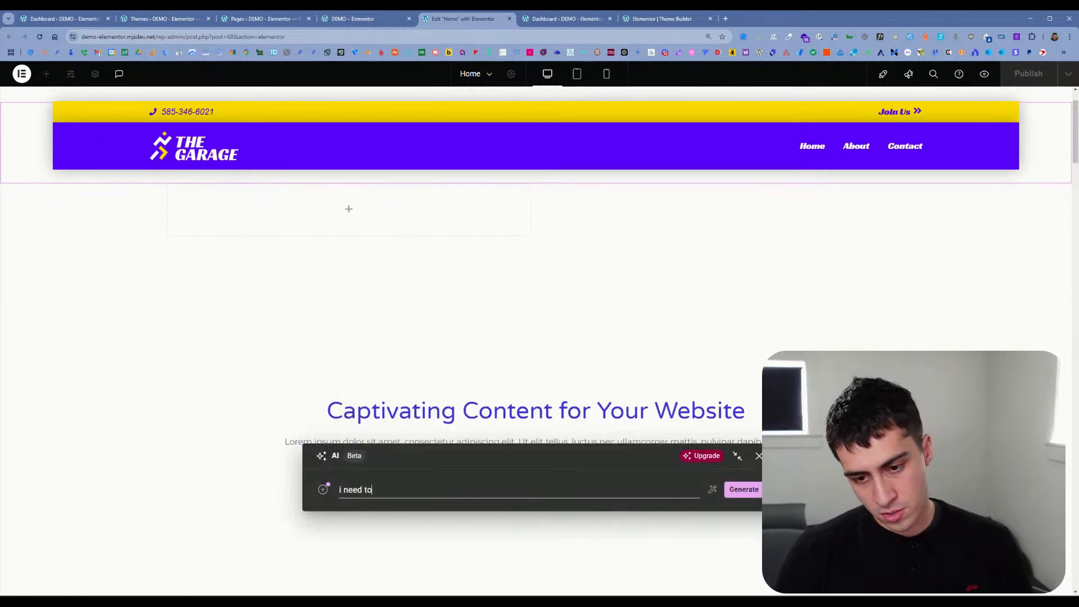
type(" create")
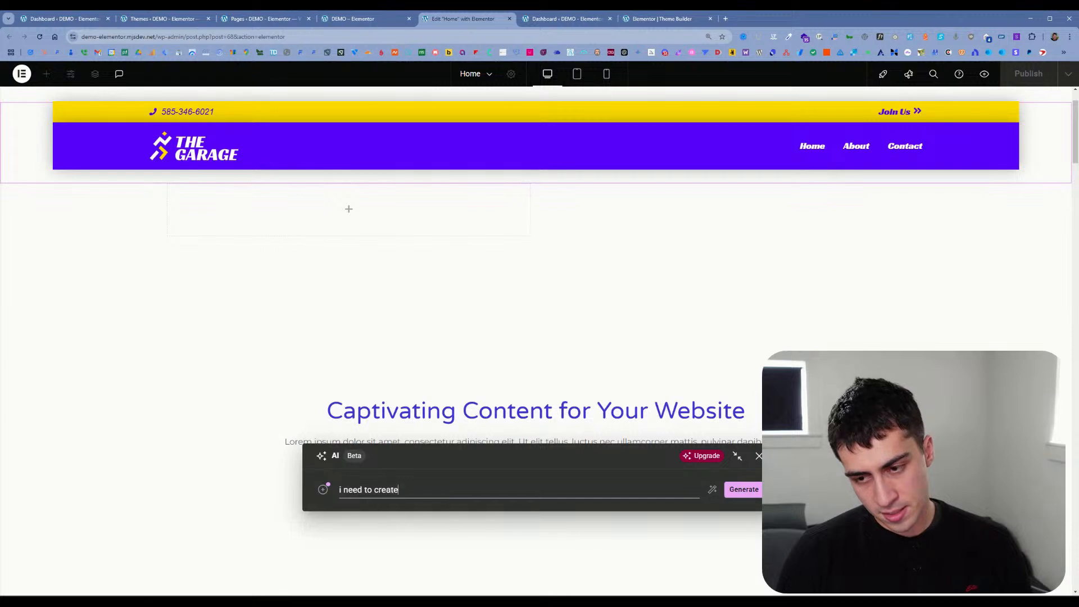
type(" a look")
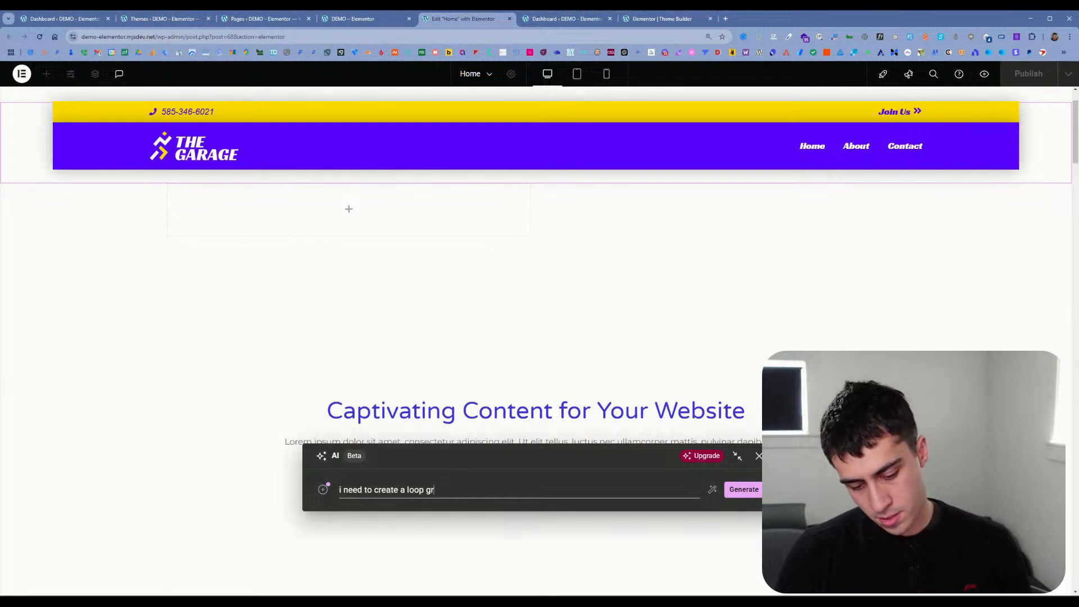
type("my posts.")
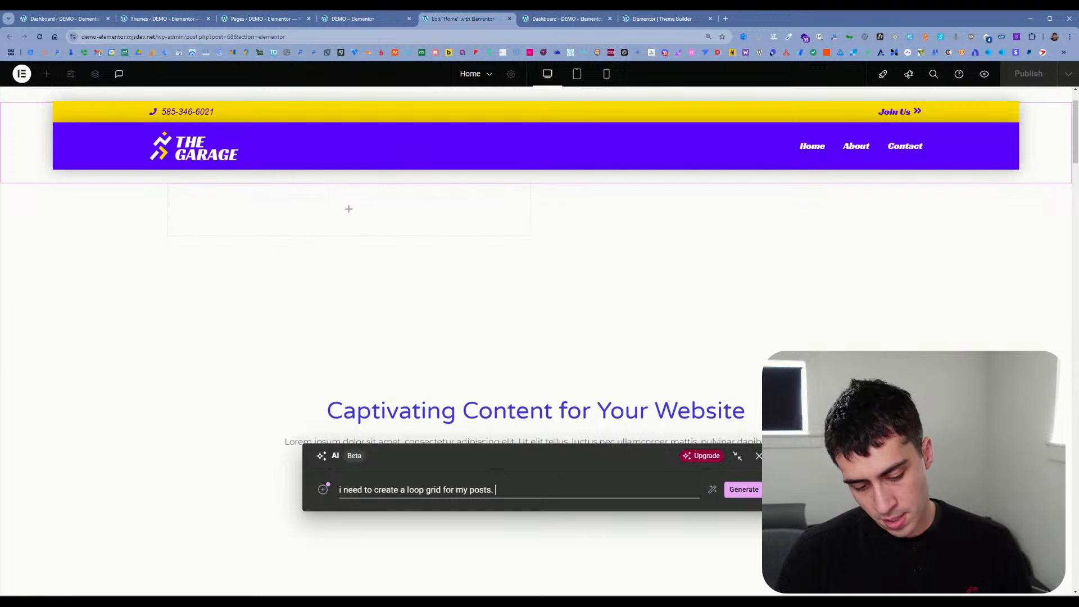
type(" build")
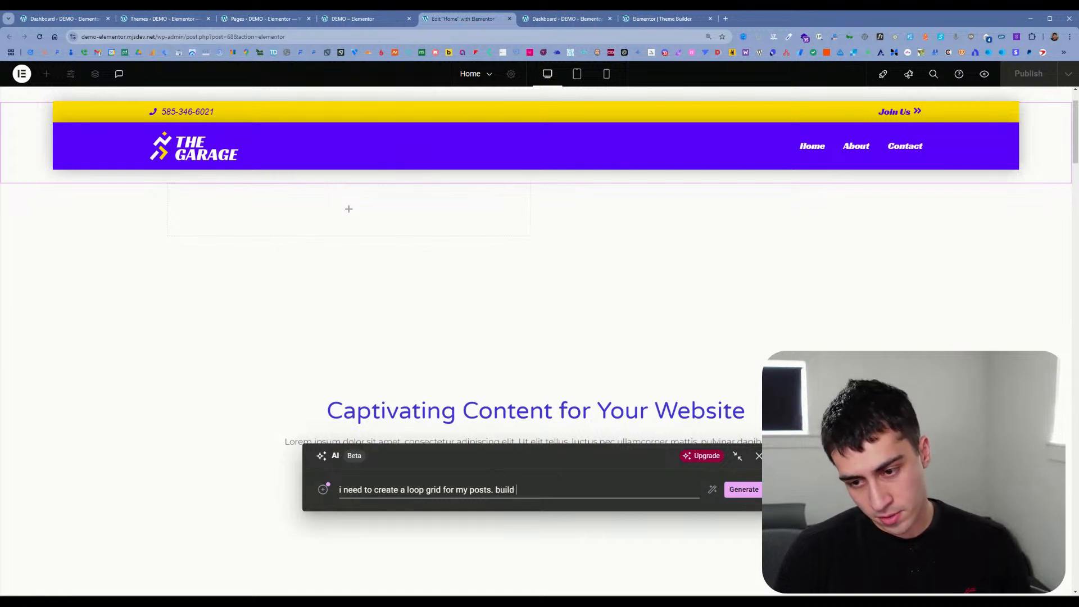
type(" it for me")
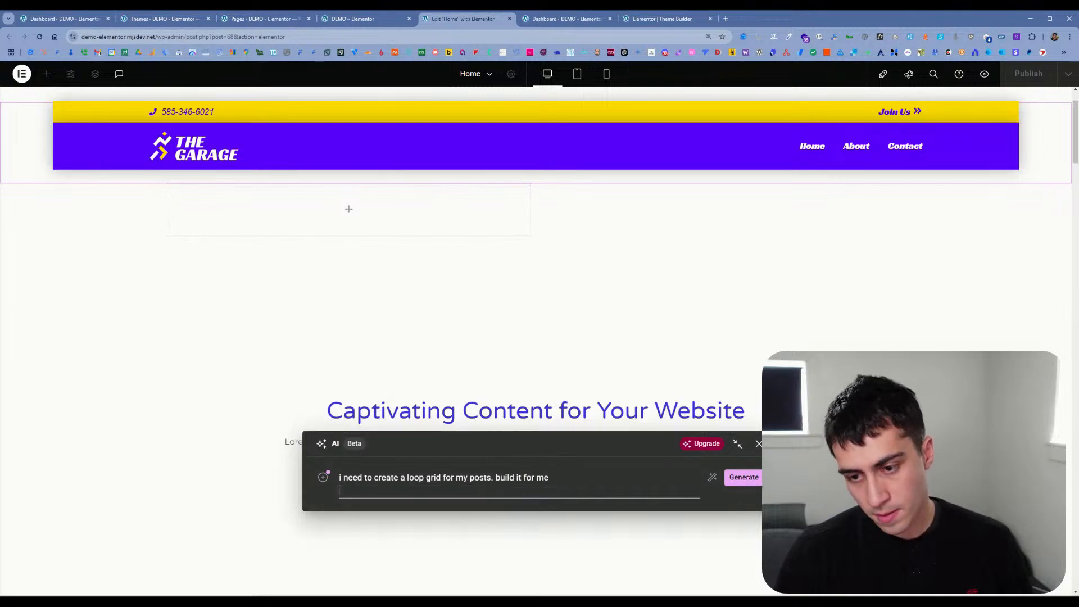
Step: Enhance the loop grid prompt with AI and generate layouts from the enhanced description
left_click(713, 480)
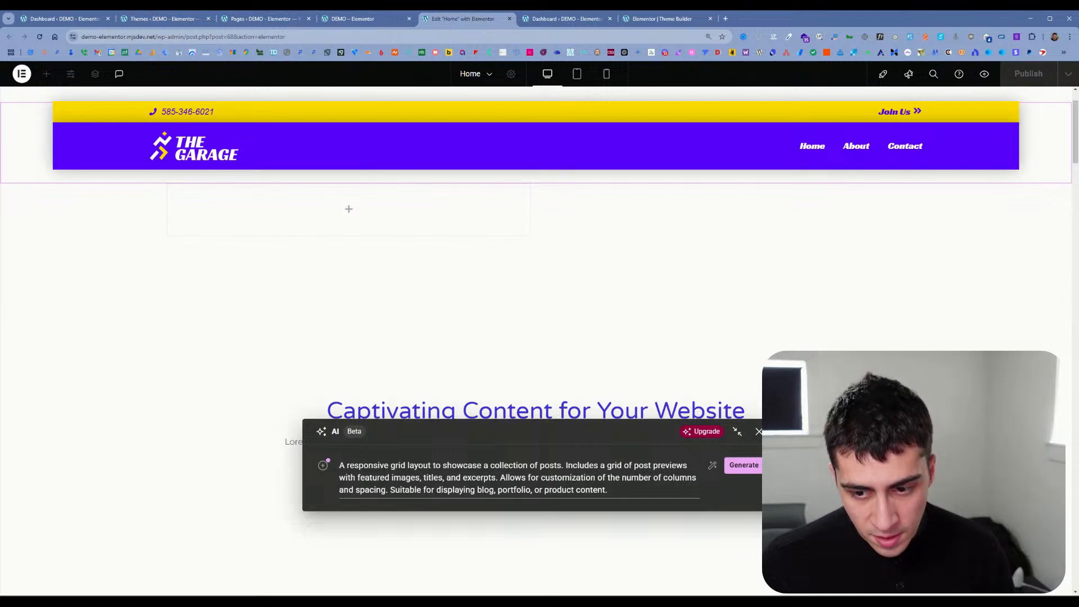
left_click(742, 465)
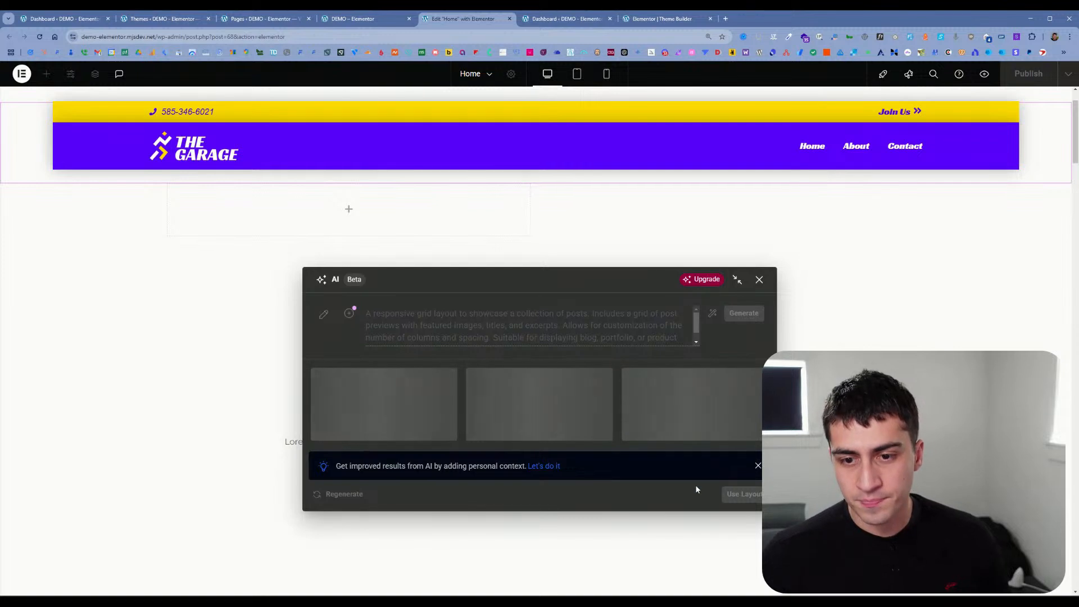
mouse_move(702, 280)
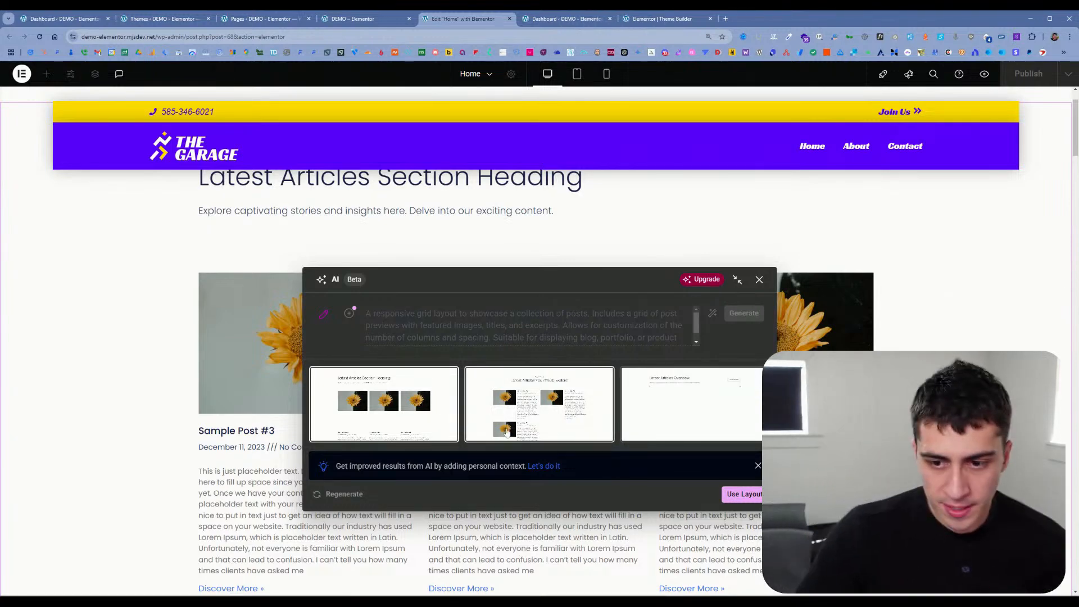
Step: Preview the second generated layout, "Latest Articles You Should Explore", with the AI window collapsed and moved out of the way
left_click(539, 405)
left_click_drag(497, 300, 209, 358)
left_click_drag(252, 280, 856, 113)
scroll(466, 368, "down", 1)
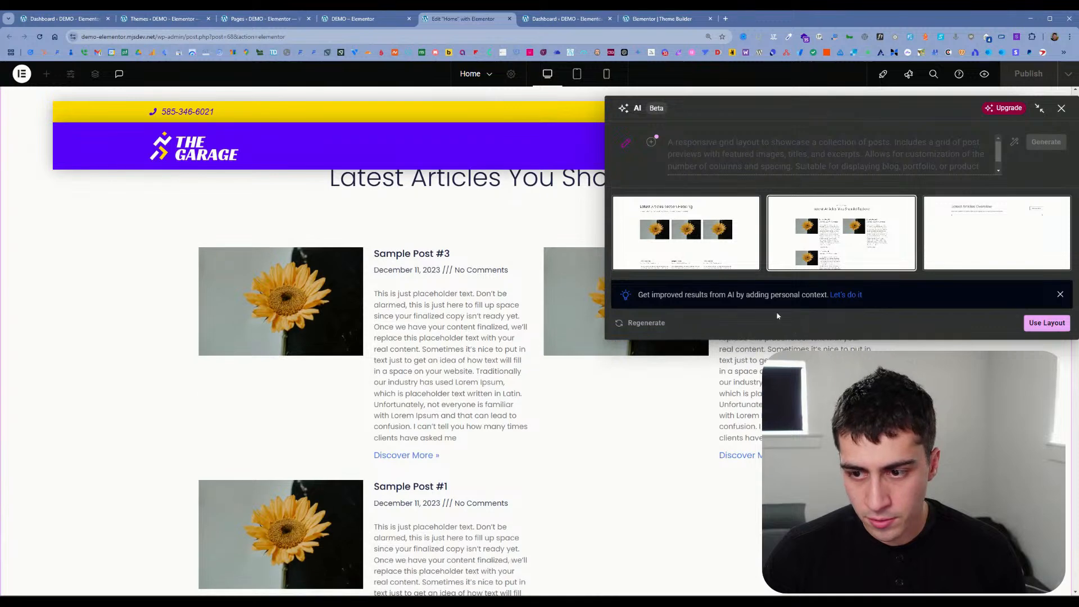
left_click(1039, 108)
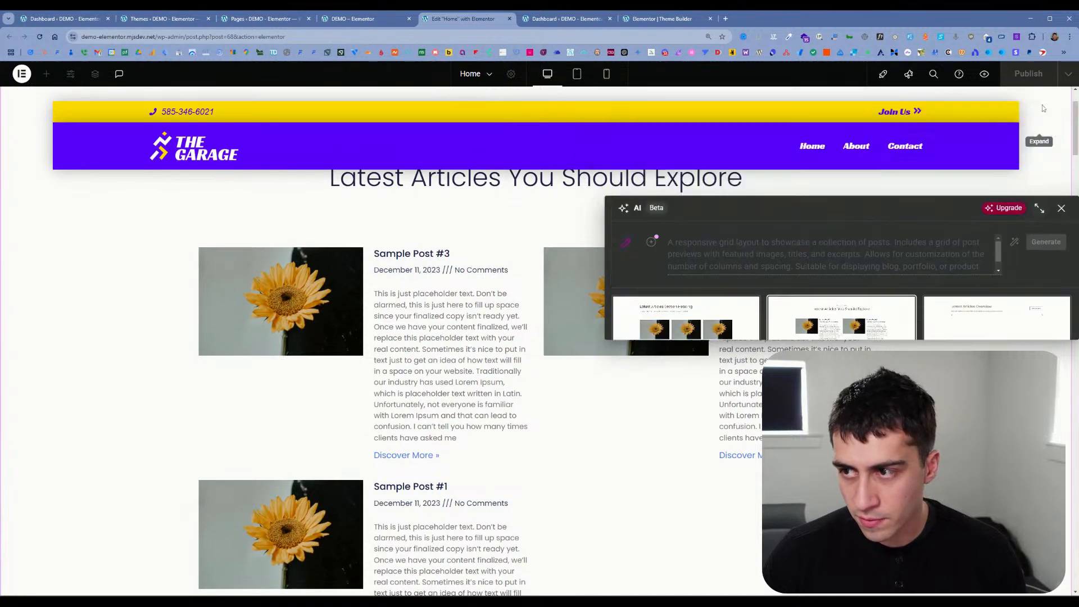
left_click_drag(810, 333, 774, 552)
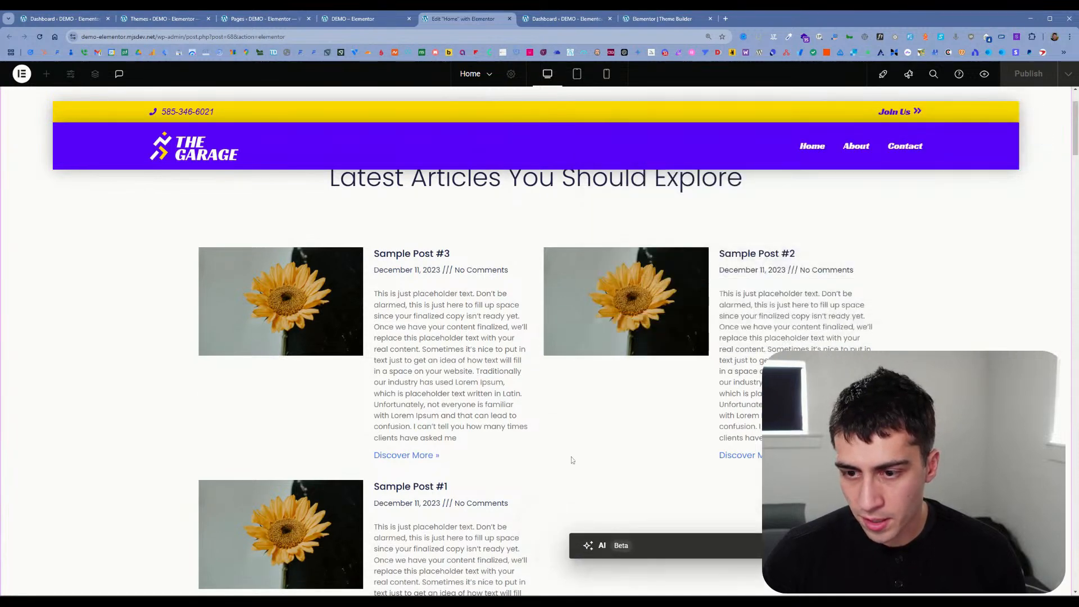
scroll(554, 423, "down", 4)
scroll(553, 423, "up", 5)
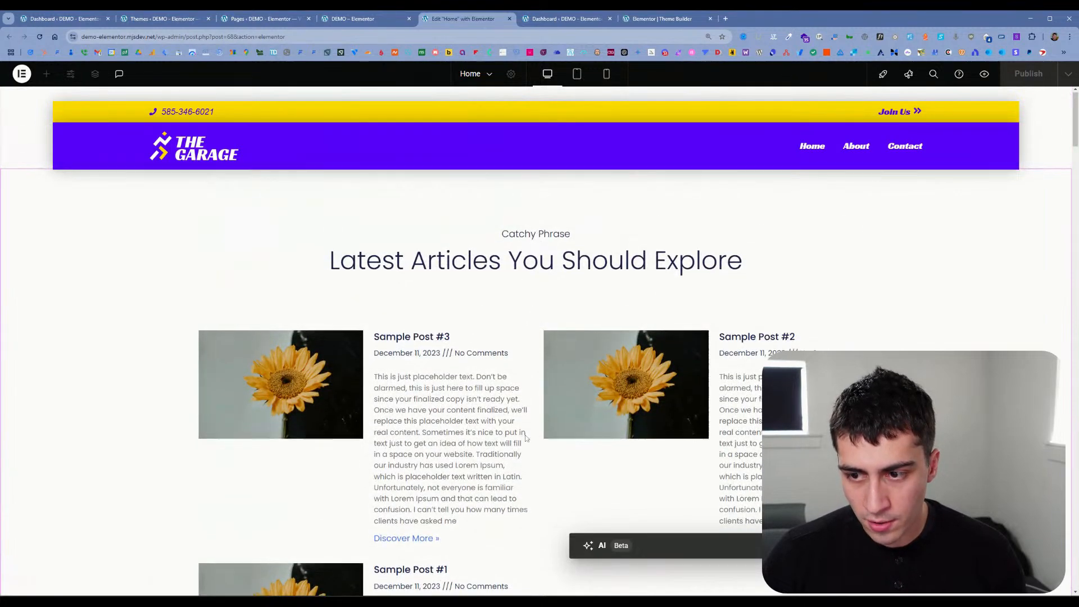
scroll(526, 438, "down", 6)
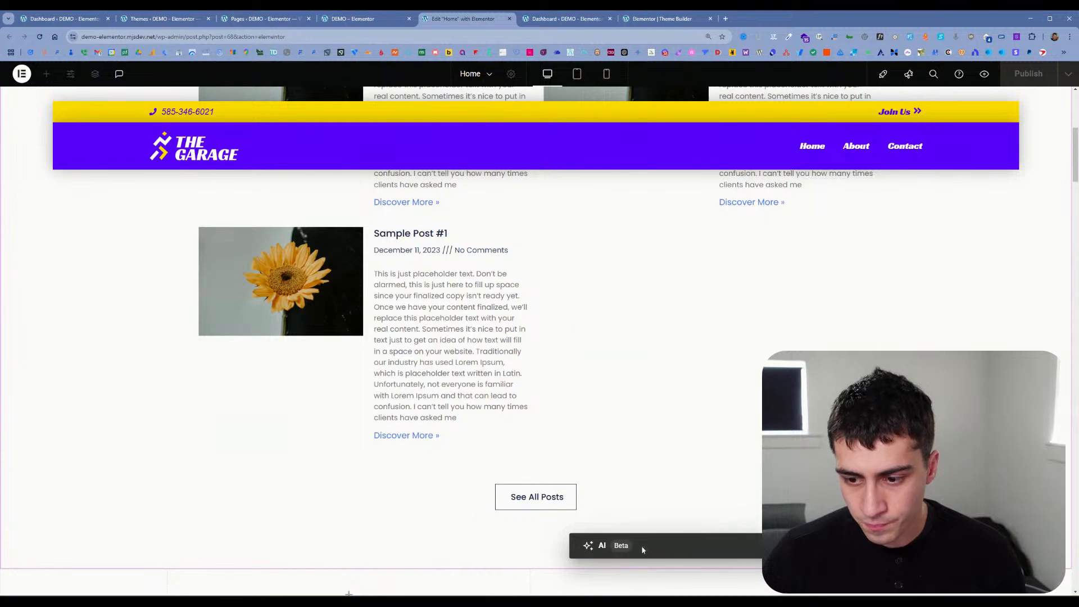
Step: Expand the AI window, preview the third layout, and insert the first one, "Latest Articles Section Heading", into the page
left_click(621, 548)
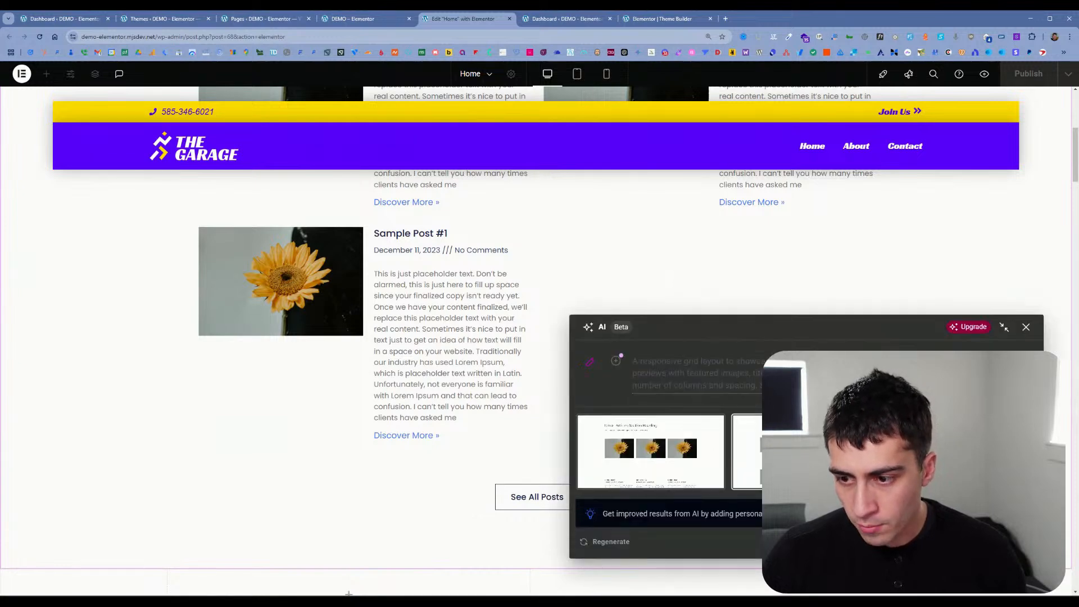
scroll(390, 276, "up", 6)
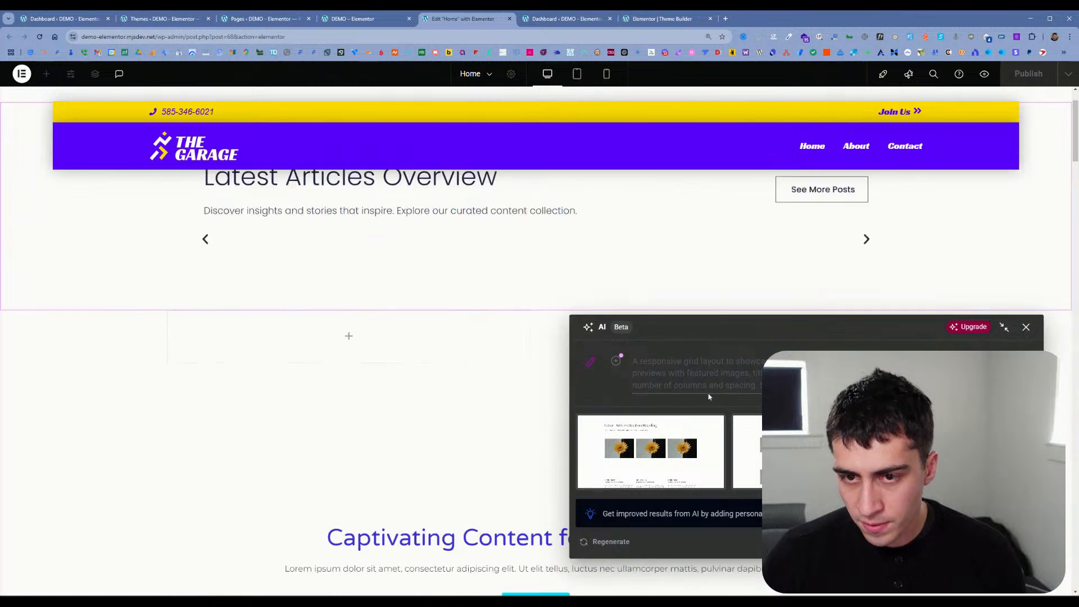
left_click(659, 445)
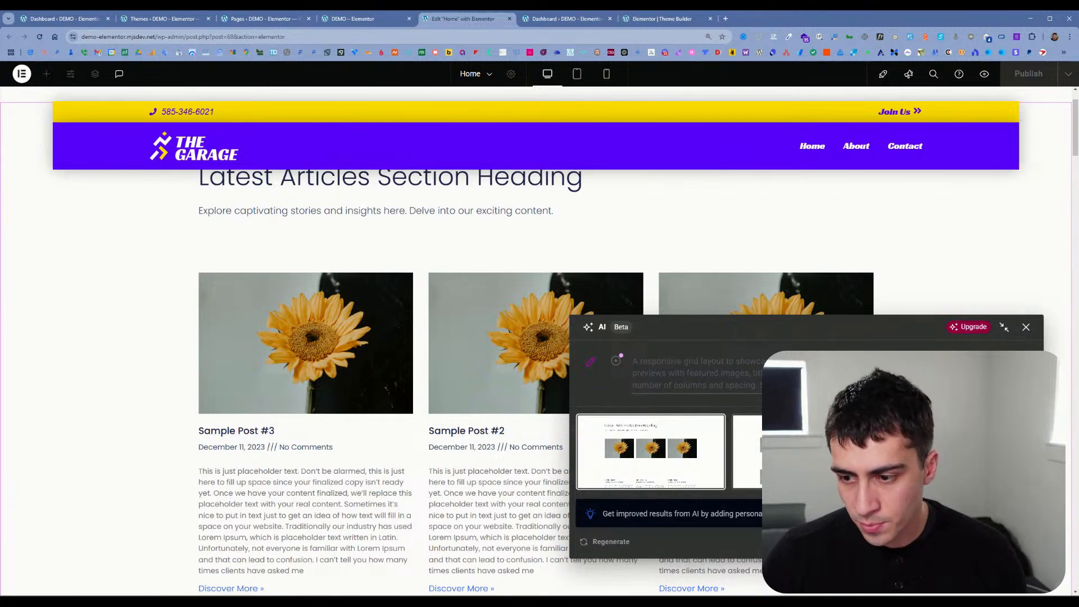
left_click(1003, 542)
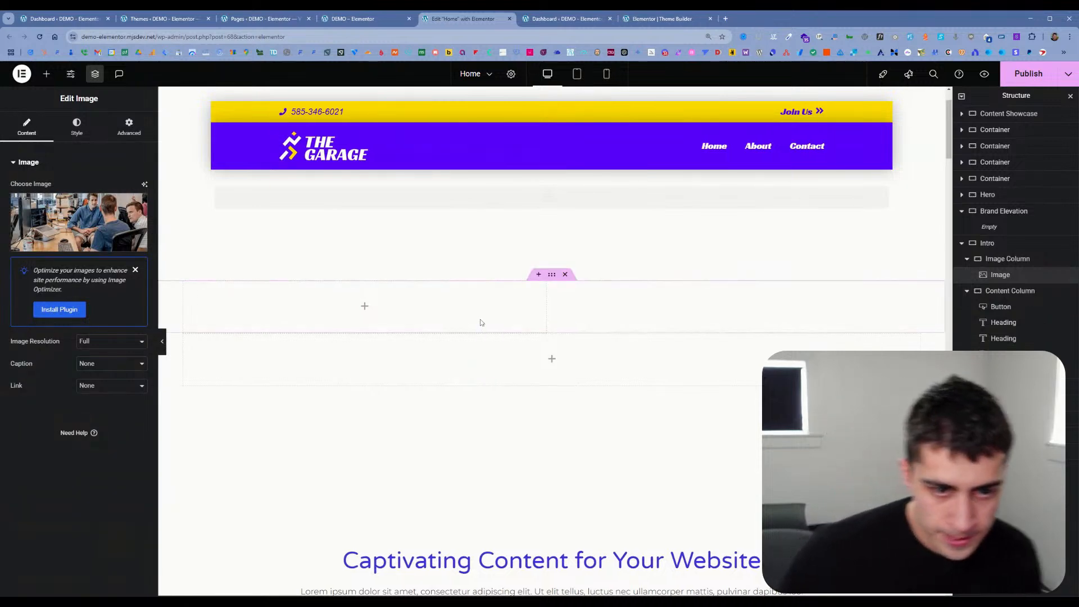
Step: Inspect the settings of the new Content Showcase container, its second heading and its Posts widget
left_click(1006, 243)
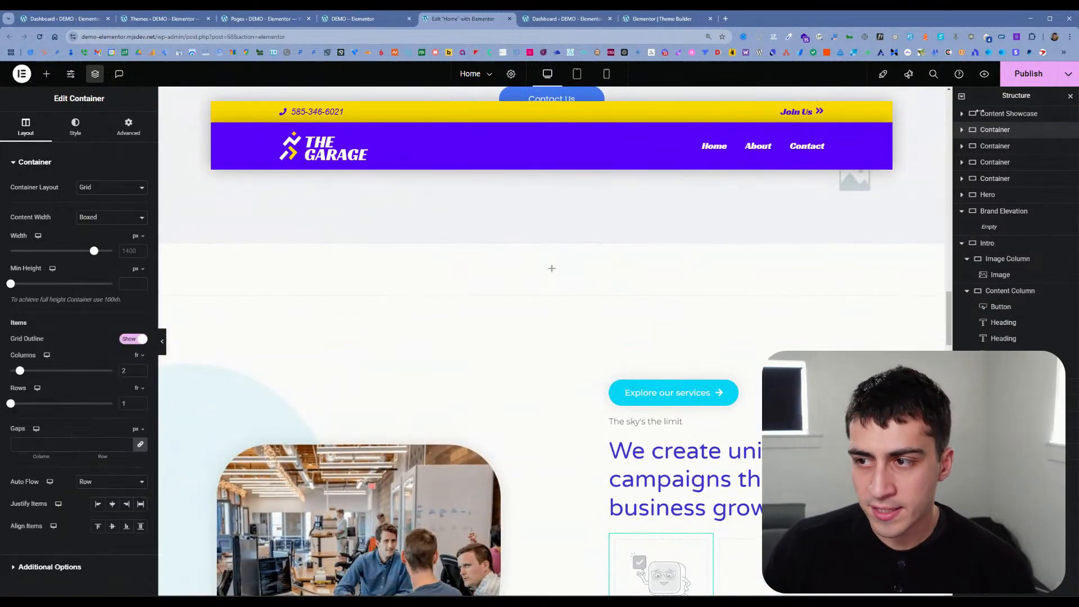
left_click(1006, 113)
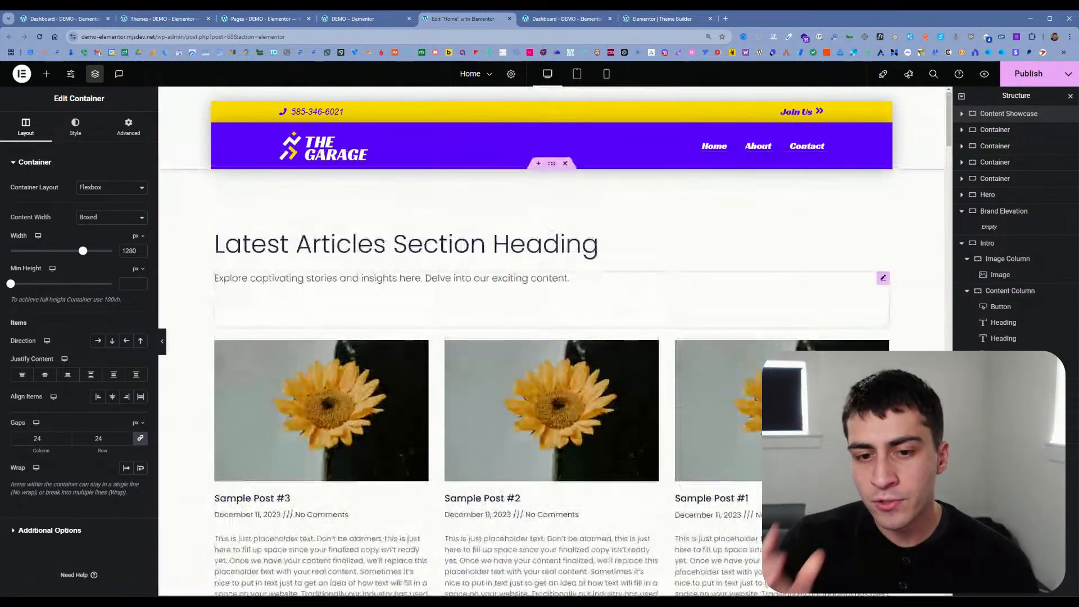
left_click(404, 288)
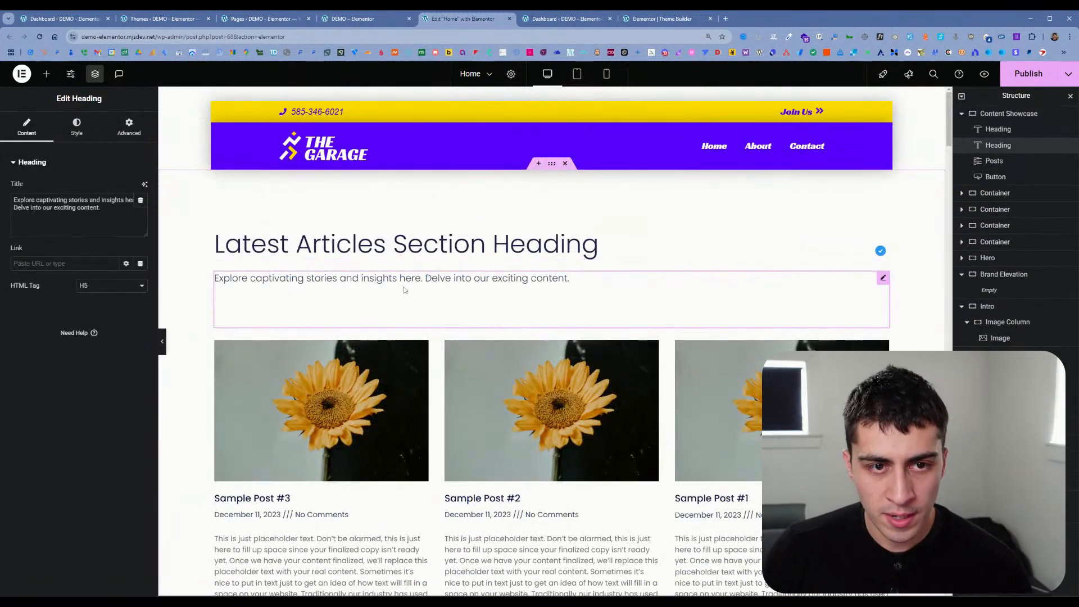
left_click(423, 353)
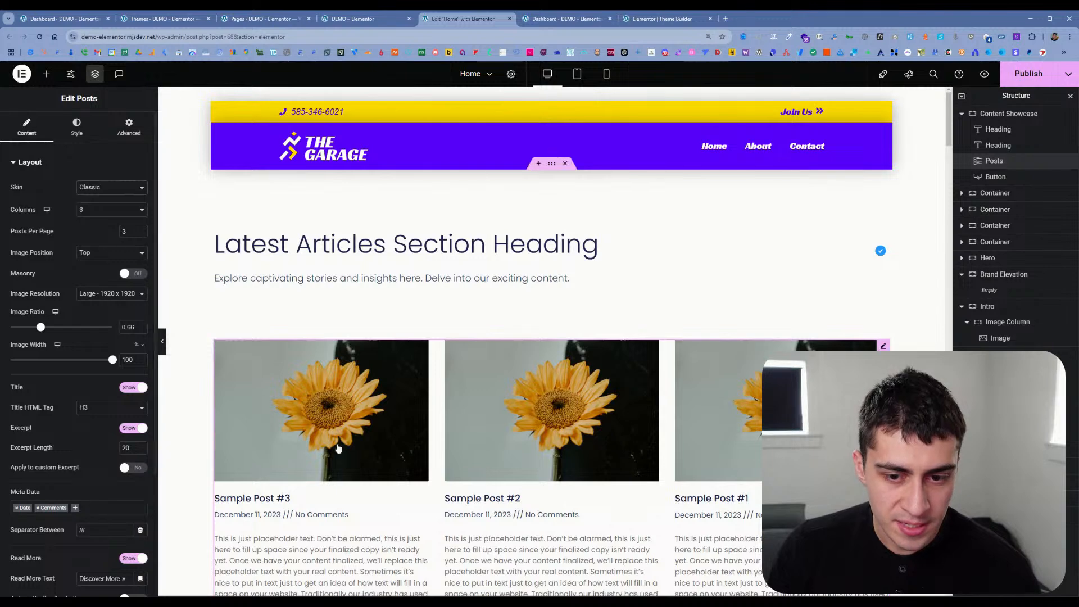
scroll(424, 381, "down", 2)
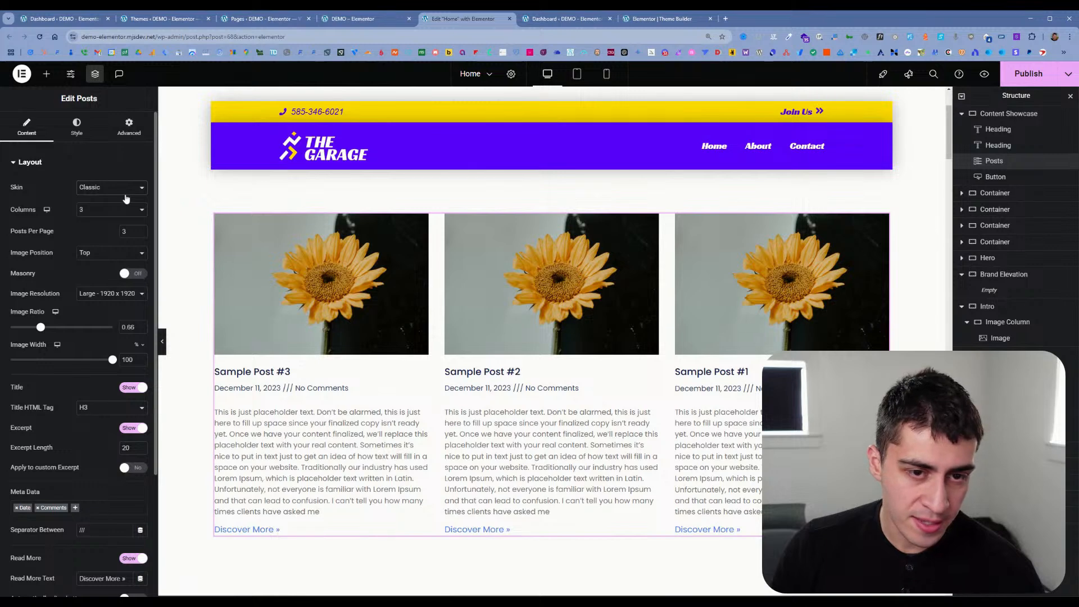
Step: Change the Posts widget's skin to Cards, try Full Content, return to Cards and review the resulting post cards
left_click(114, 214)
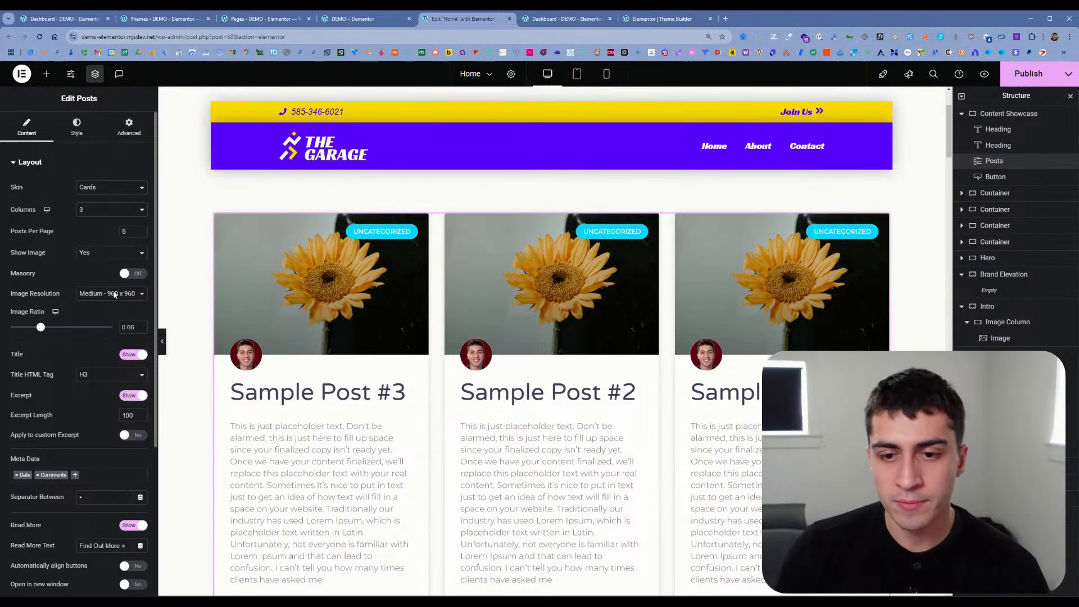
left_click(88, 191)
left_click(106, 198)
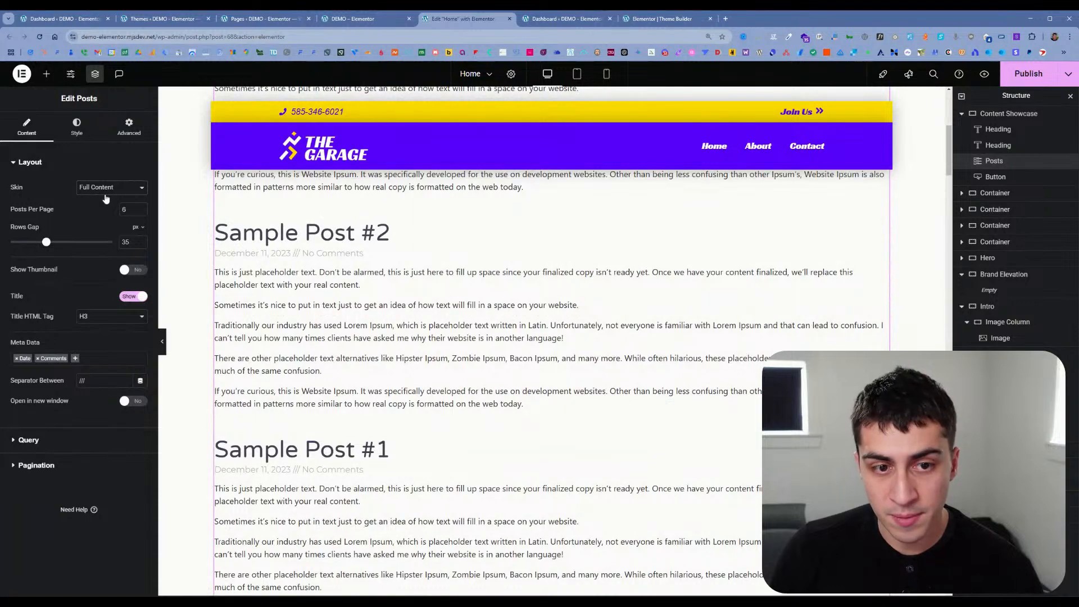
left_click(105, 194)
left_click(103, 207)
scroll(338, 323, "up", 3)
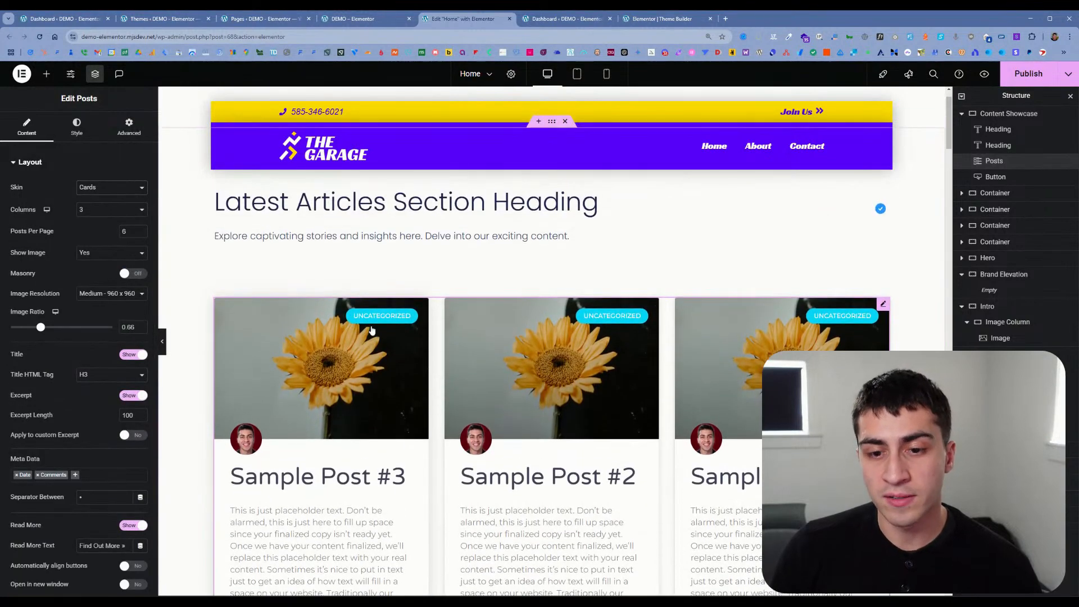
scroll(373, 330, "down", 2)
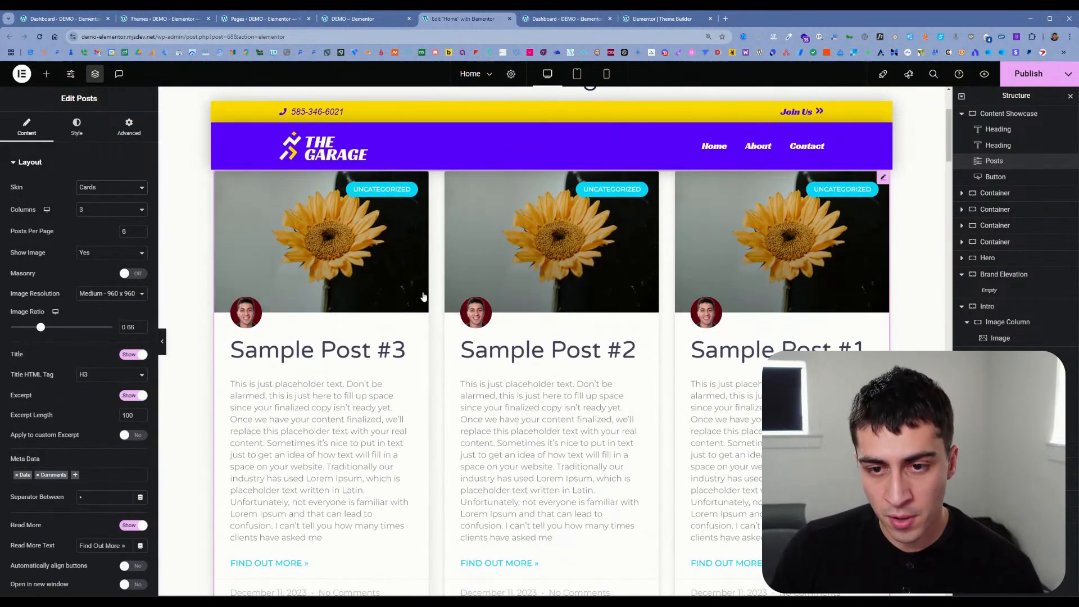
scroll(416, 332, "down", 2)
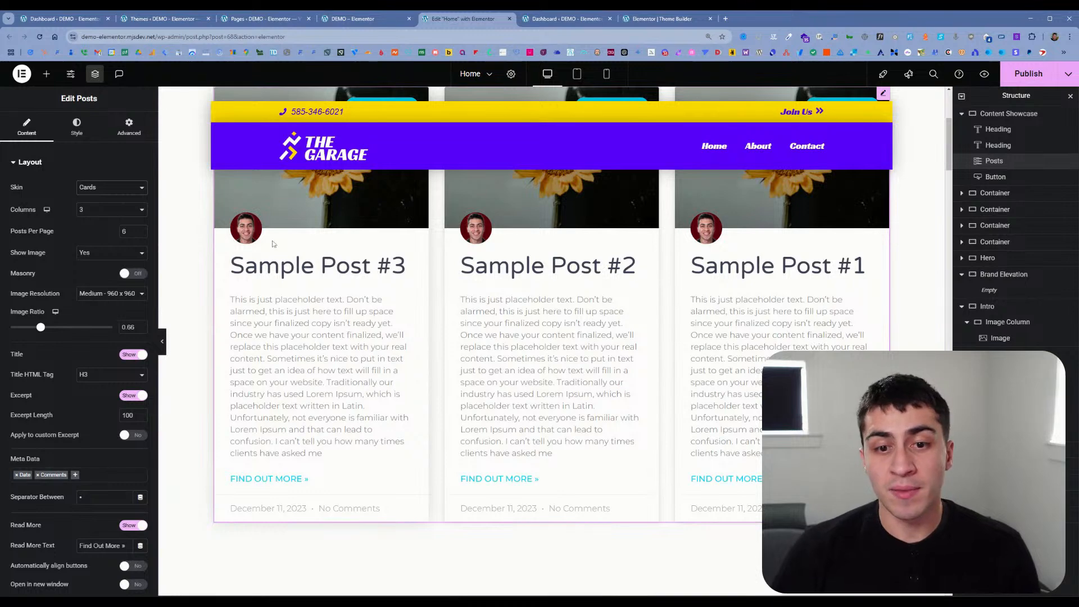
scroll(314, 218, "up", 2)
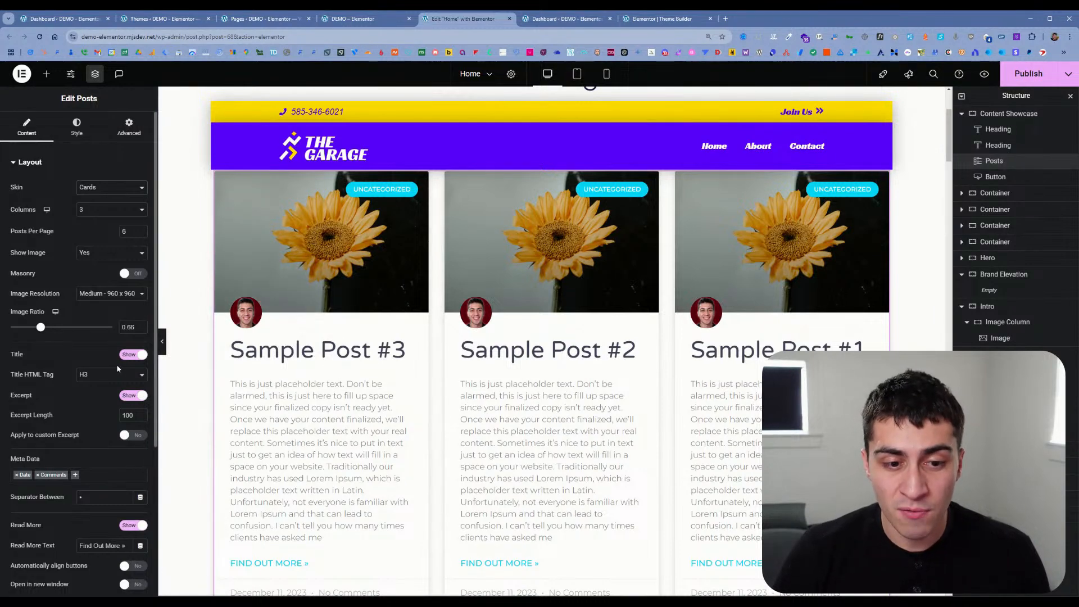
Step: Hide the post titles in the Posts widget and show them again
left_click(138, 358)
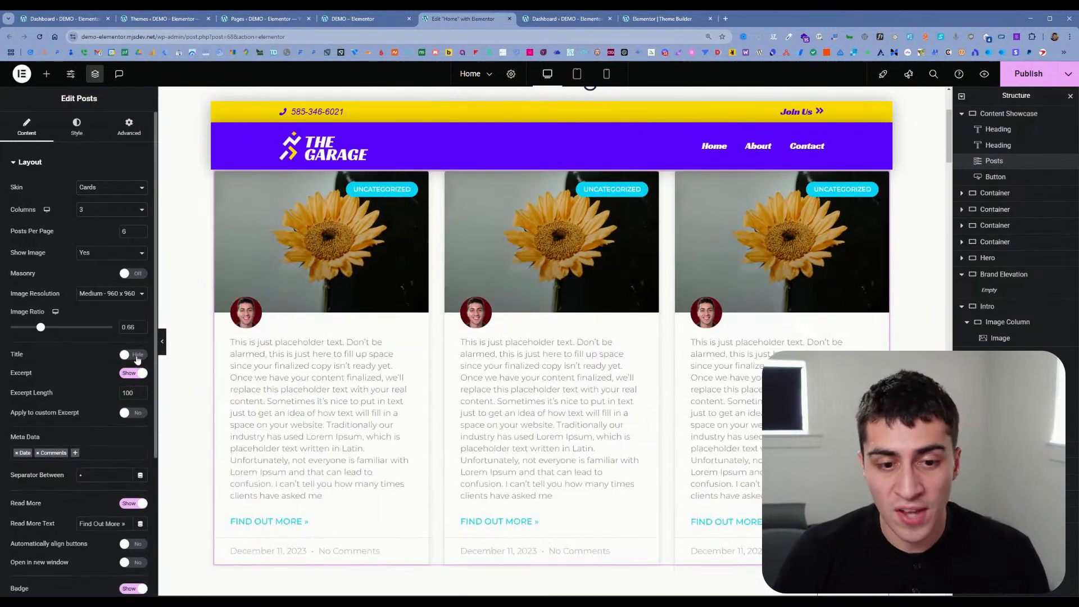
left_click(138, 359)
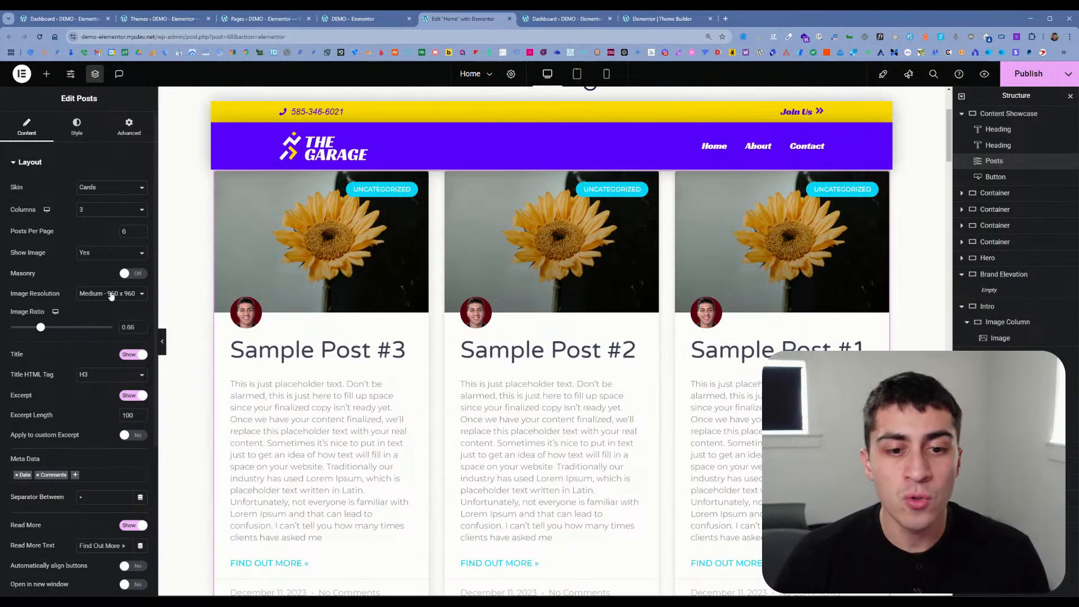
scroll(90, 313, "down", 3)
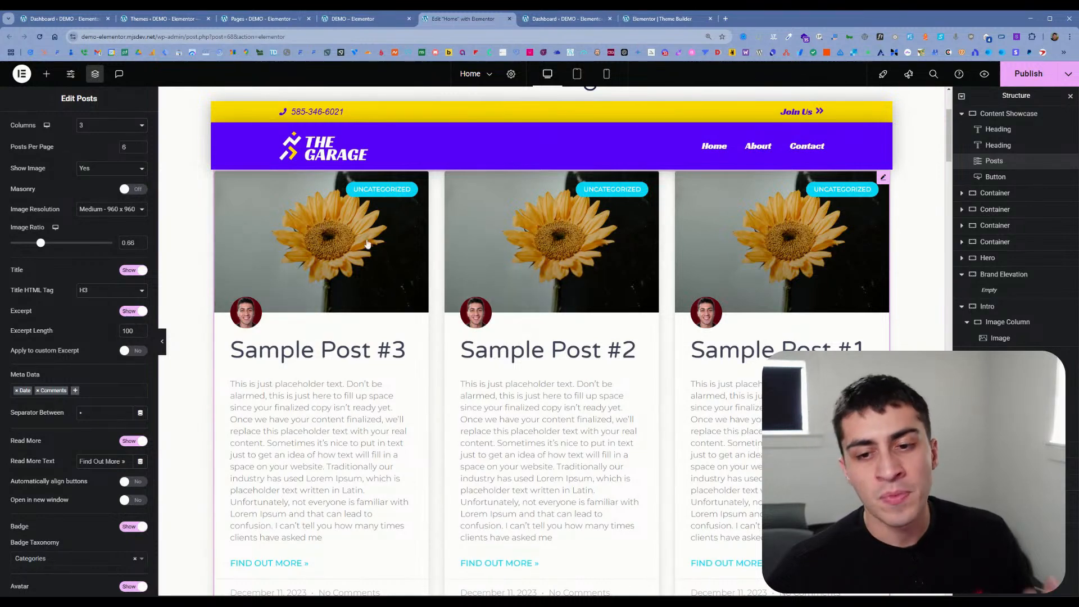
scroll(404, 246, "up", 2)
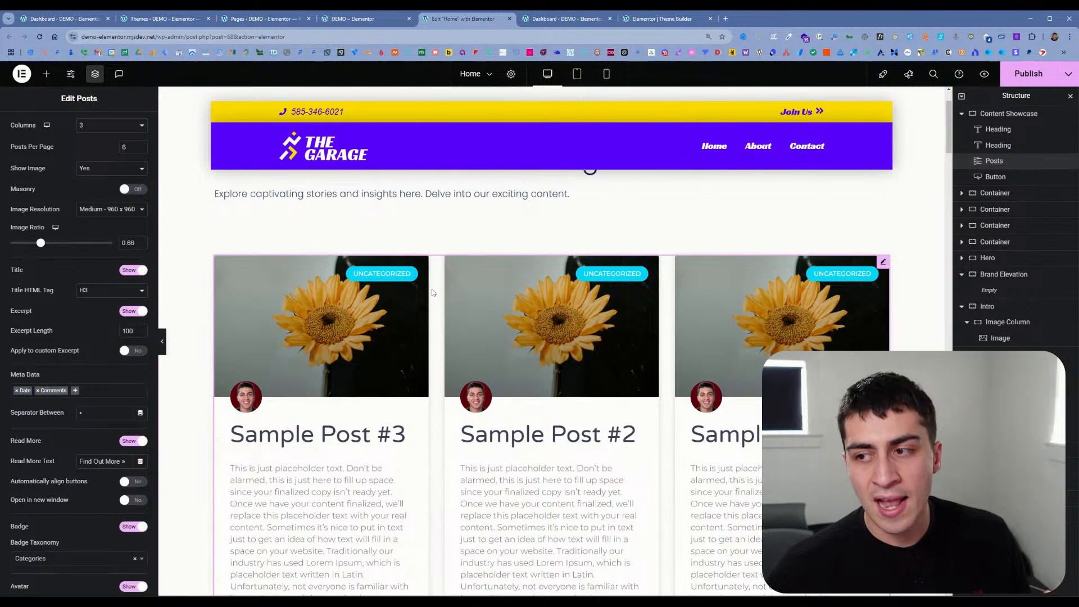
Step: Add a new section above Content Showcase and generate AI layouts for it from the prompt "i want a loop grid of cpts"
scroll(624, 238, "up", 2)
left_click(539, 164)
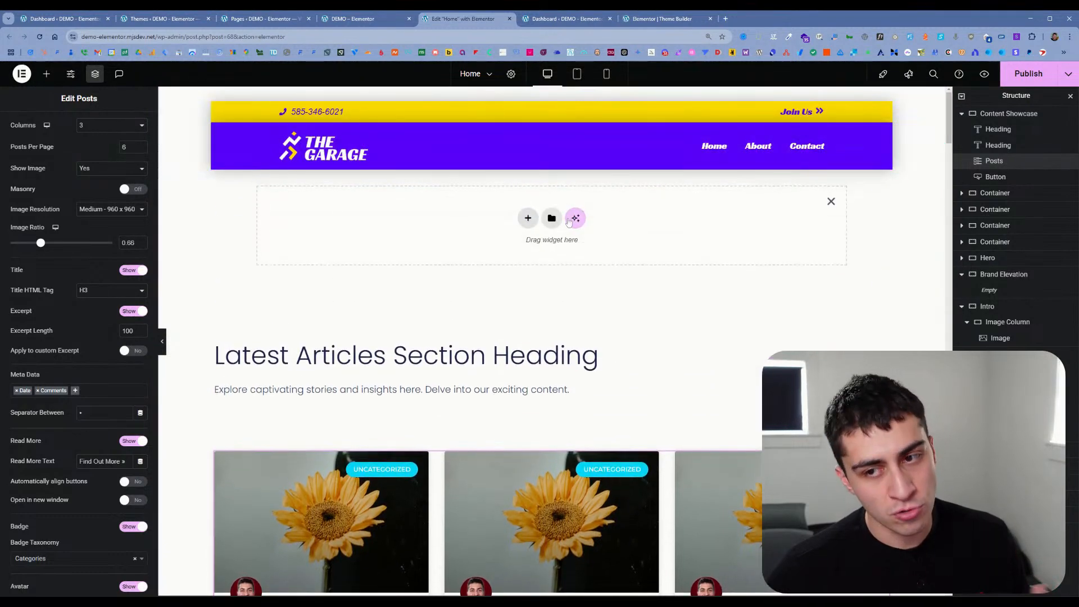
left_click(571, 219)
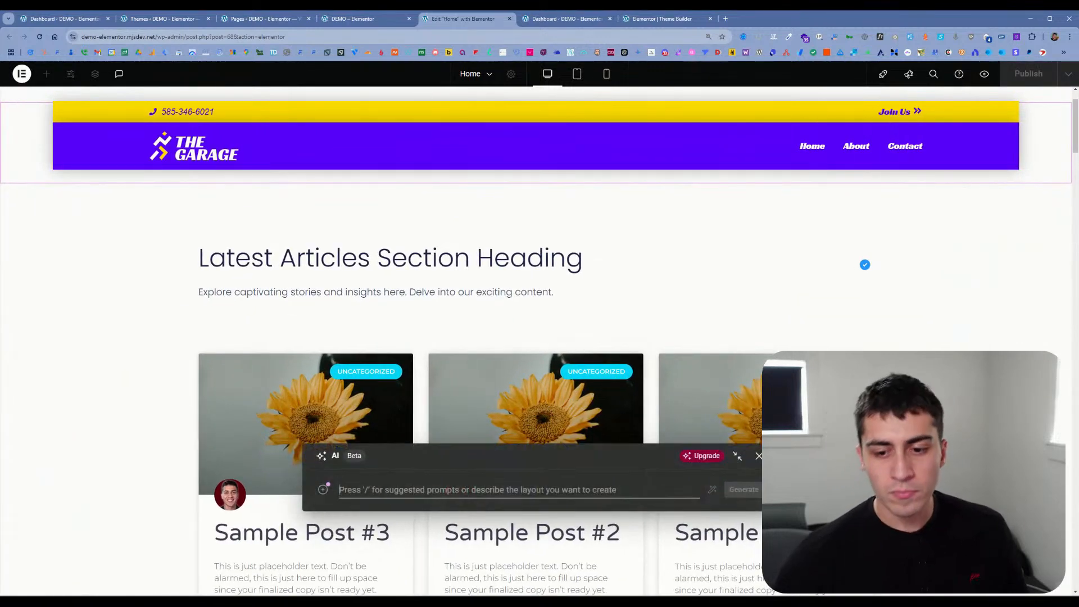
type("i want")
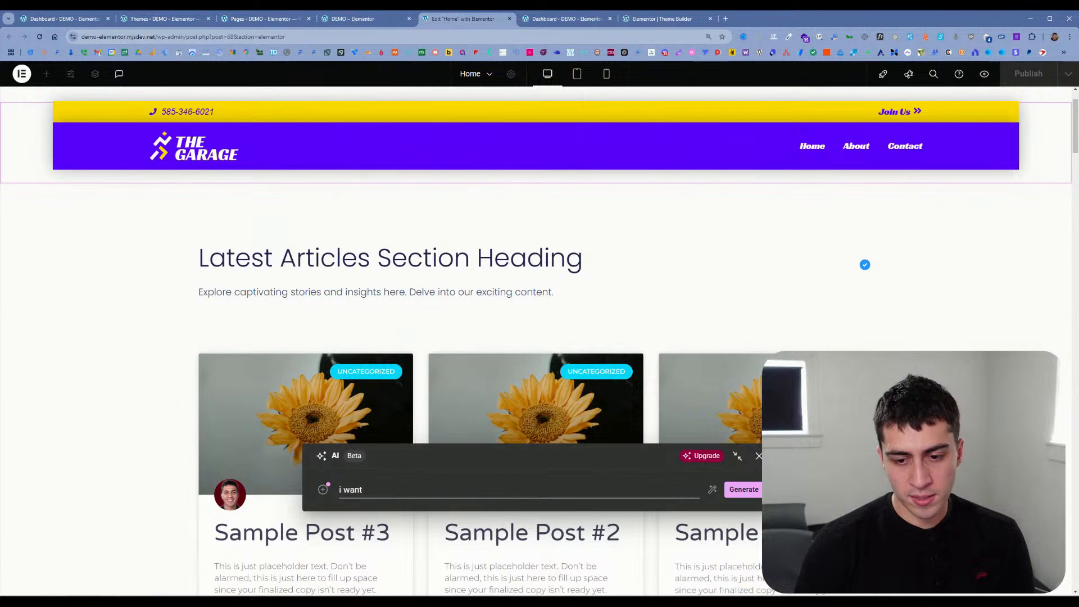
type(" to loop grid of cpts")
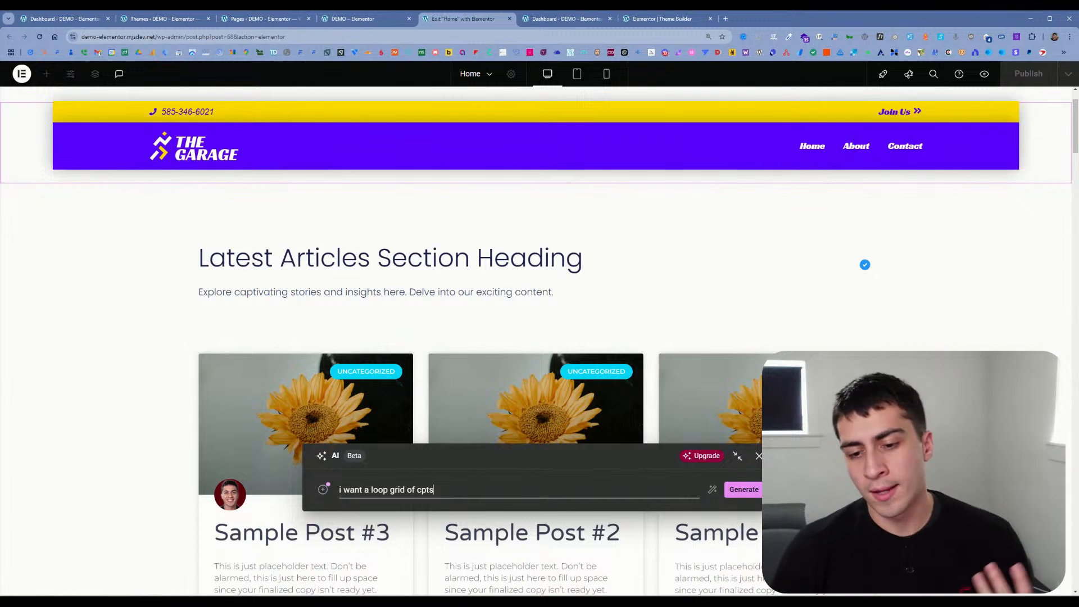
key("Return")
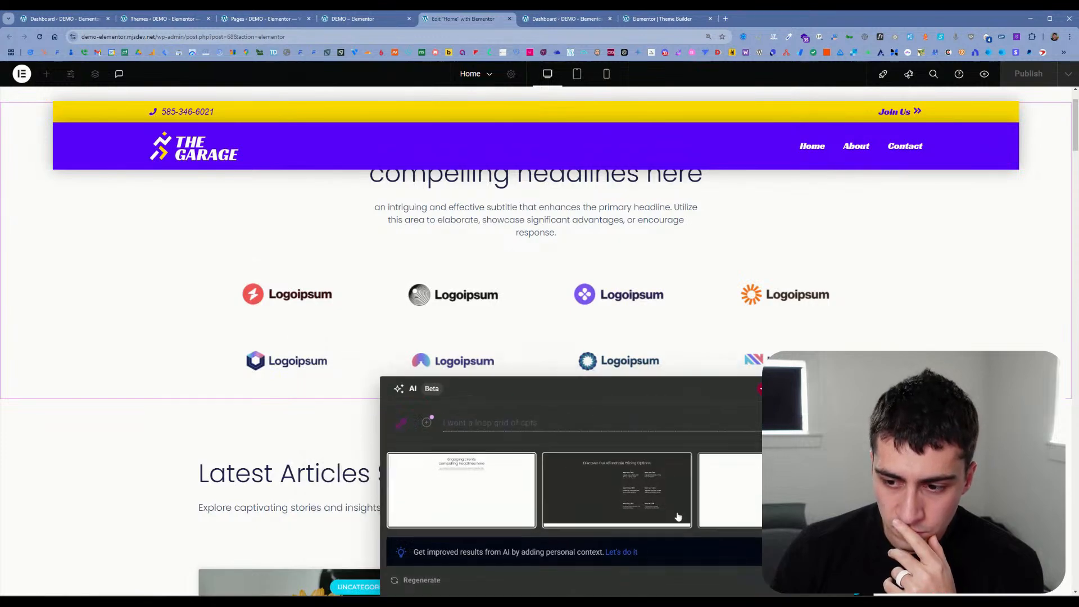
Step: Reposition the AI window and compare the first generated layout with the second, "Discover Our Affordable Pricing Options"
left_click_drag(689, 497, 675, 463)
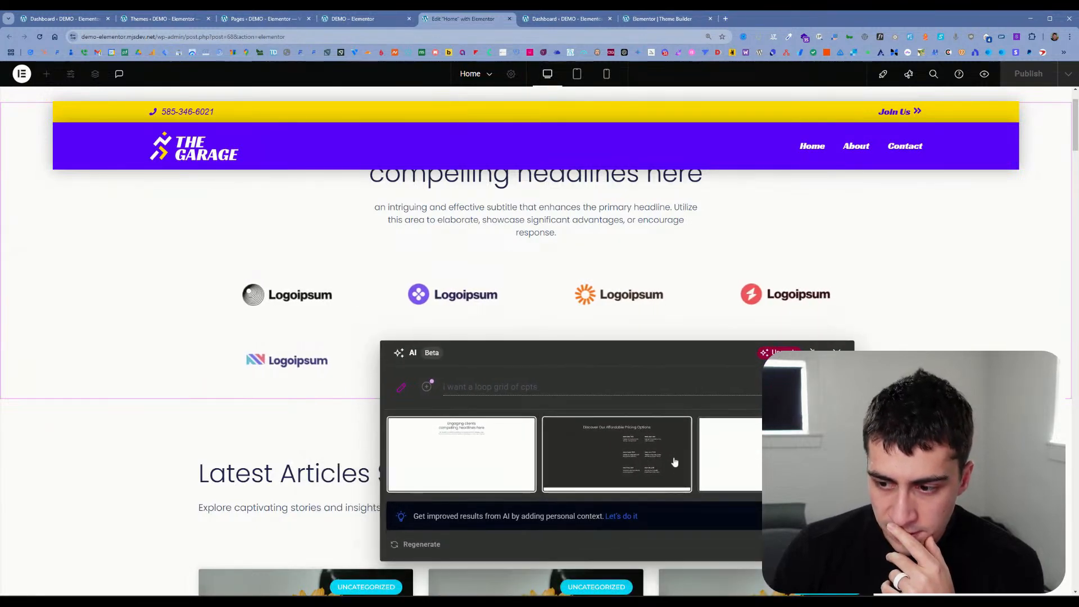
left_click(675, 462)
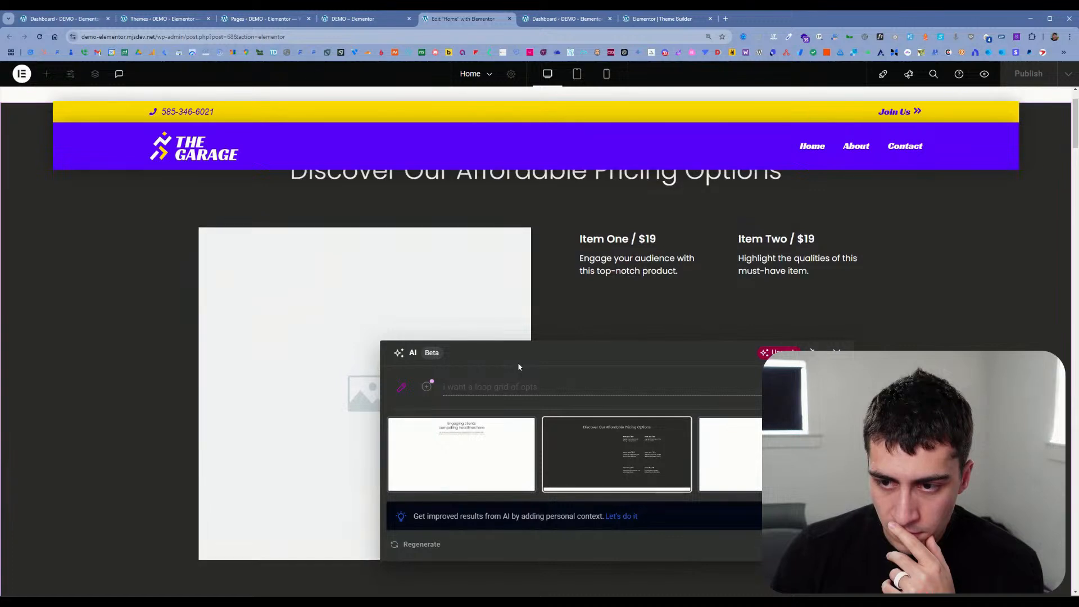
scroll(561, 256, "down", 6)
scroll(563, 263, "up", 7)
left_click(497, 467)
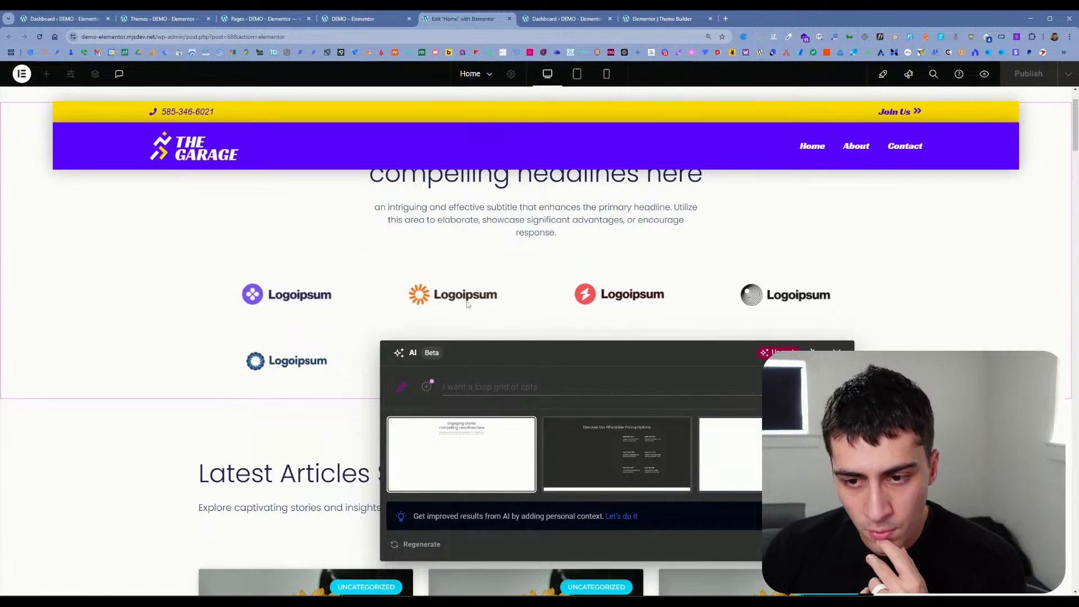
left_click(616, 453)
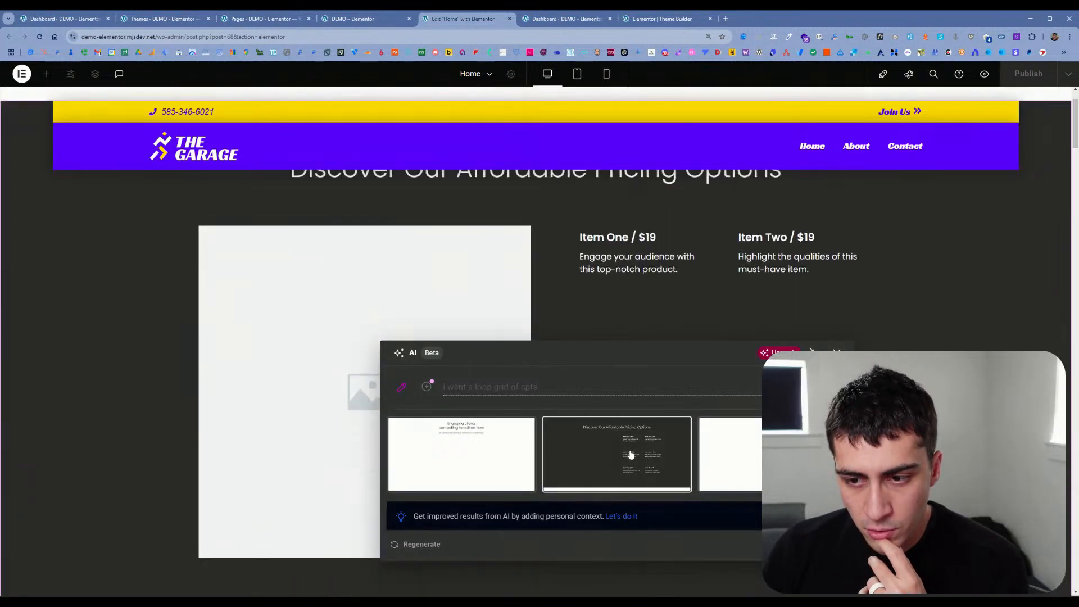
Step: Preview the "Get in Touch" layout, insert "Discover Our Affordable Pricing Options" instead, and select its Item One image box
left_click_drag(283, 421, 190, 367)
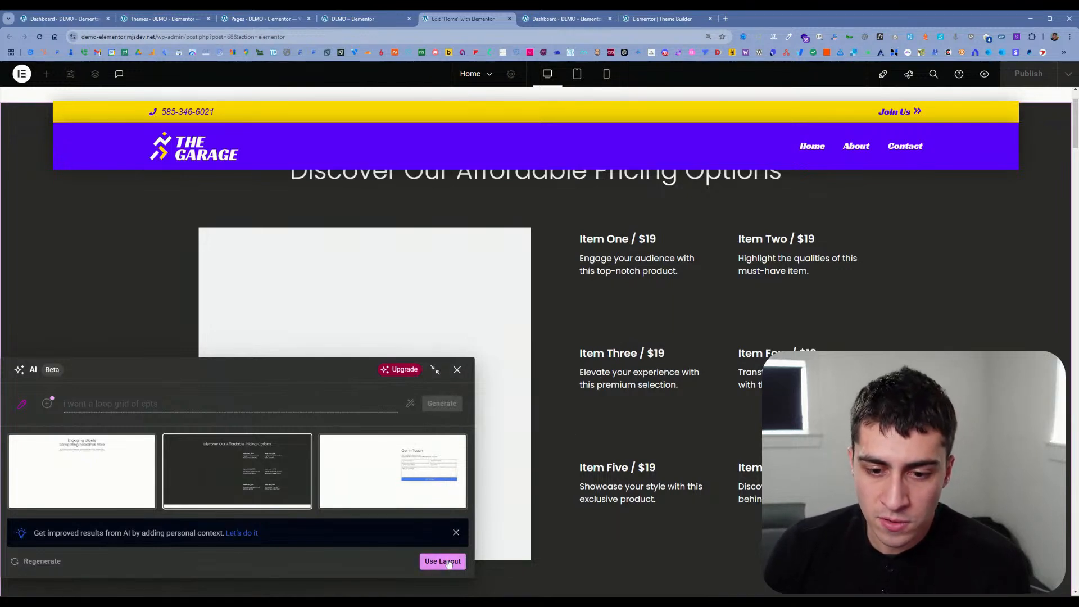
left_click(402, 498)
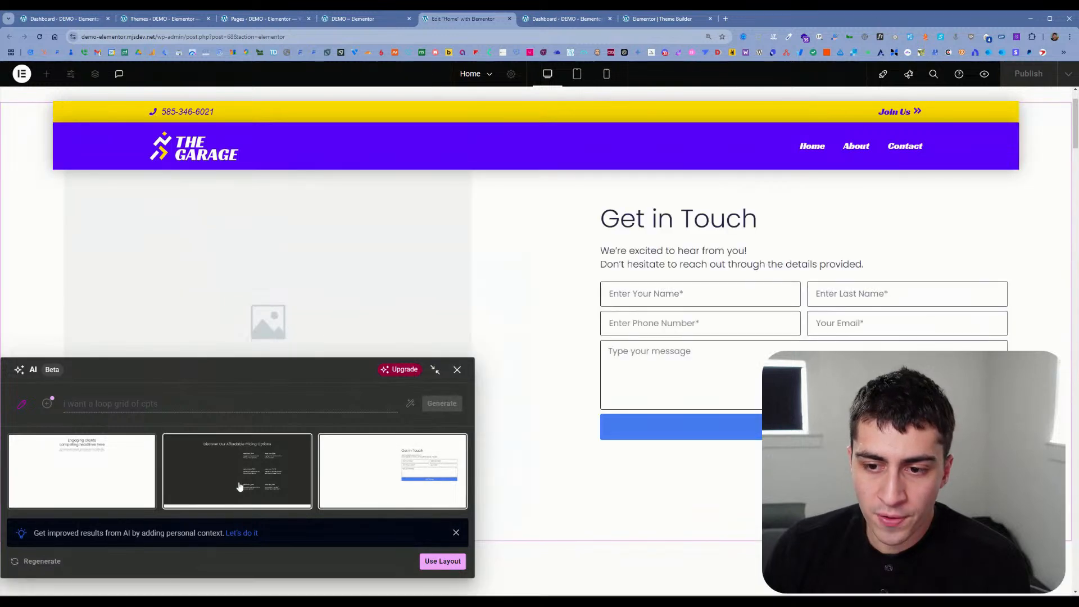
left_click(239, 485)
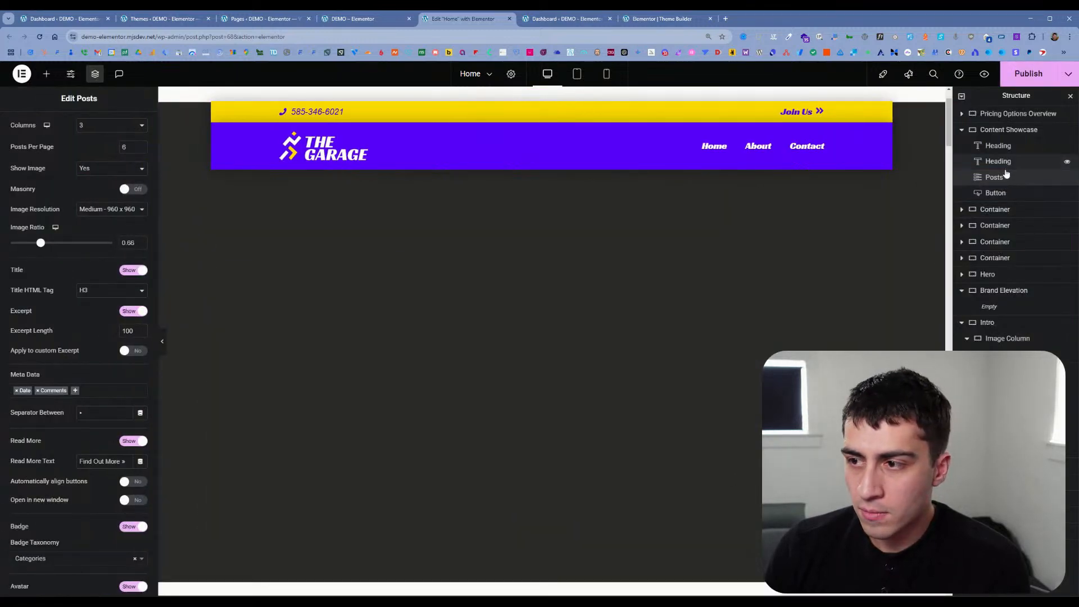
left_click(652, 383)
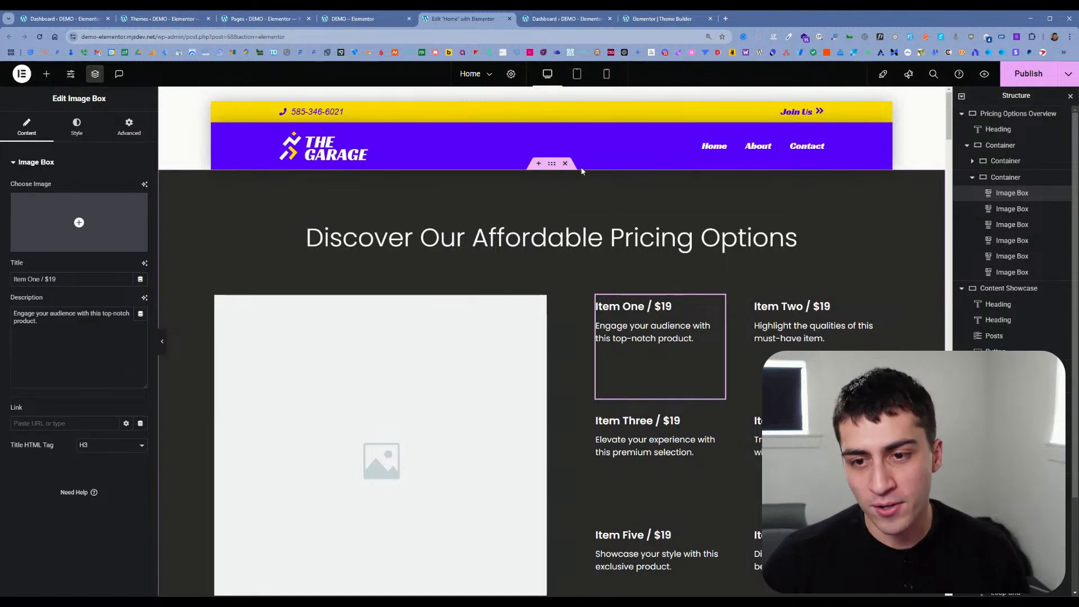
Step: Add a grid container with three columns and one row above the pricing section, and expand all elements in the page structure
left_click(539, 163)
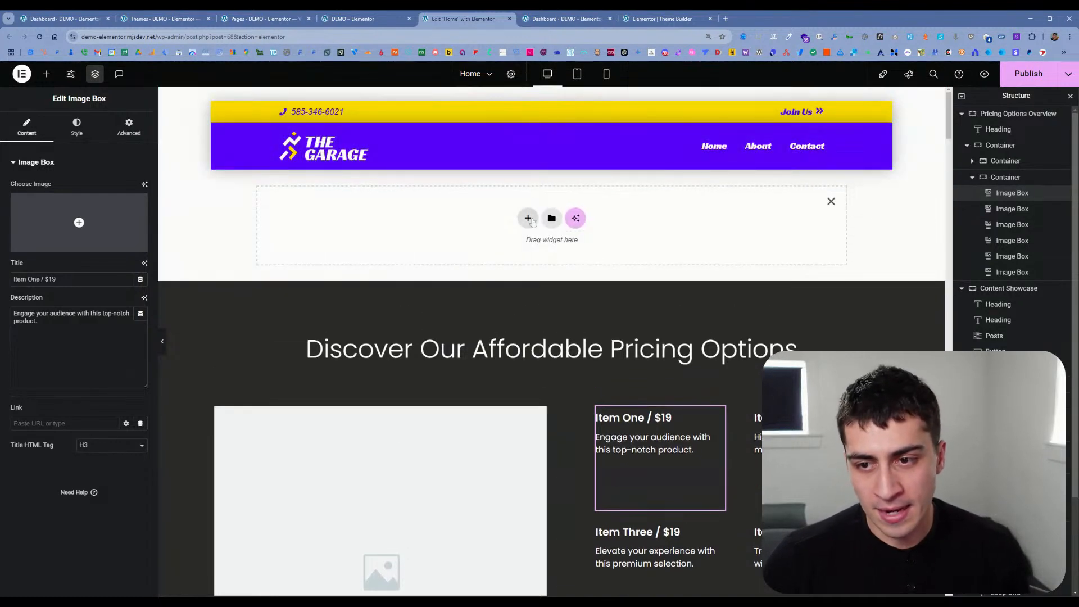
left_click(535, 223)
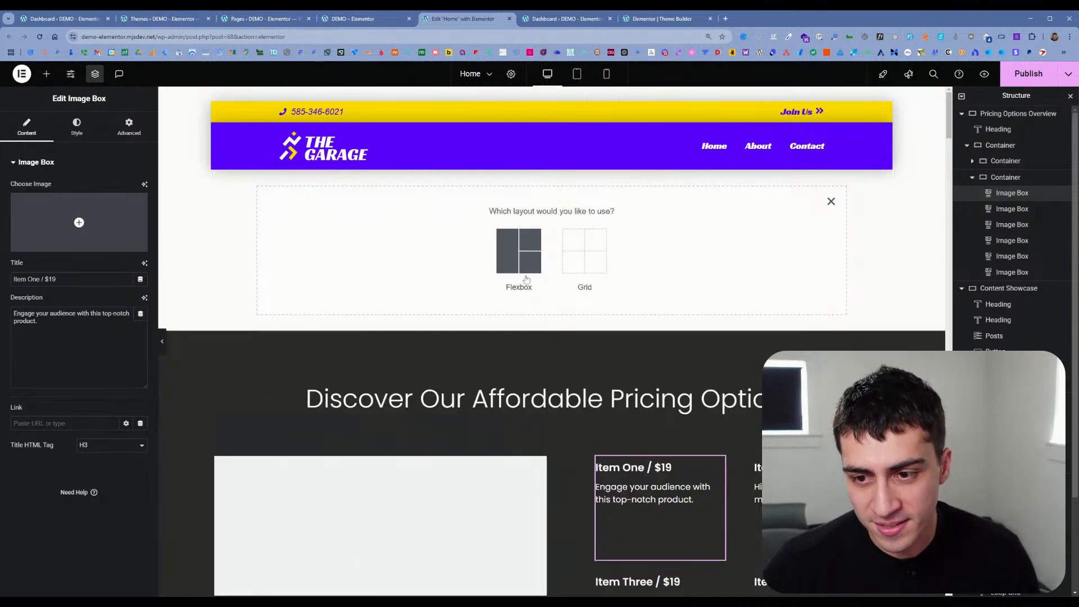
left_click(577, 267)
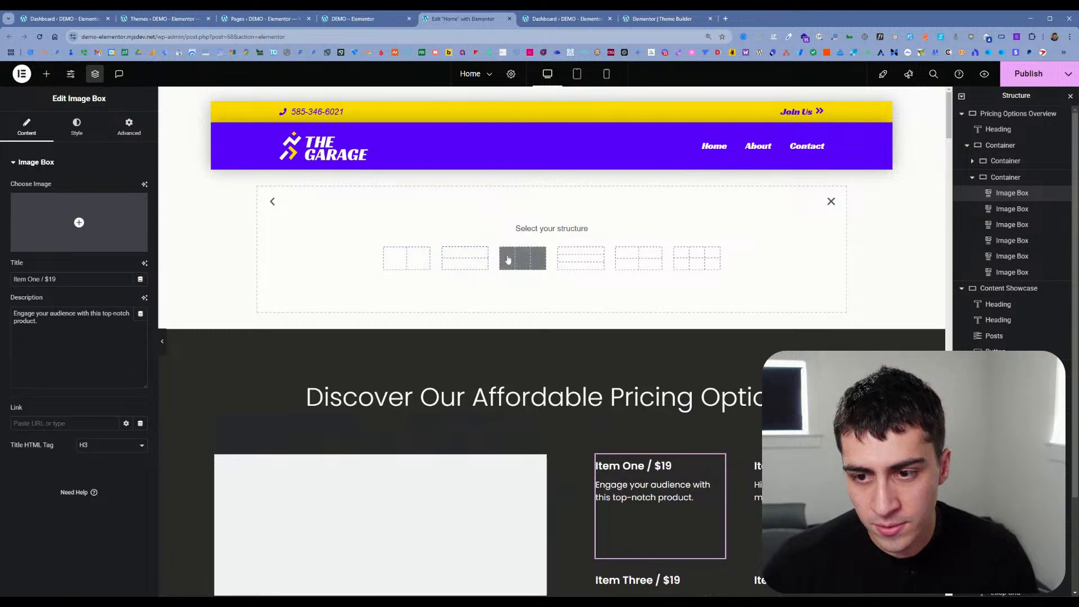
left_click(515, 259)
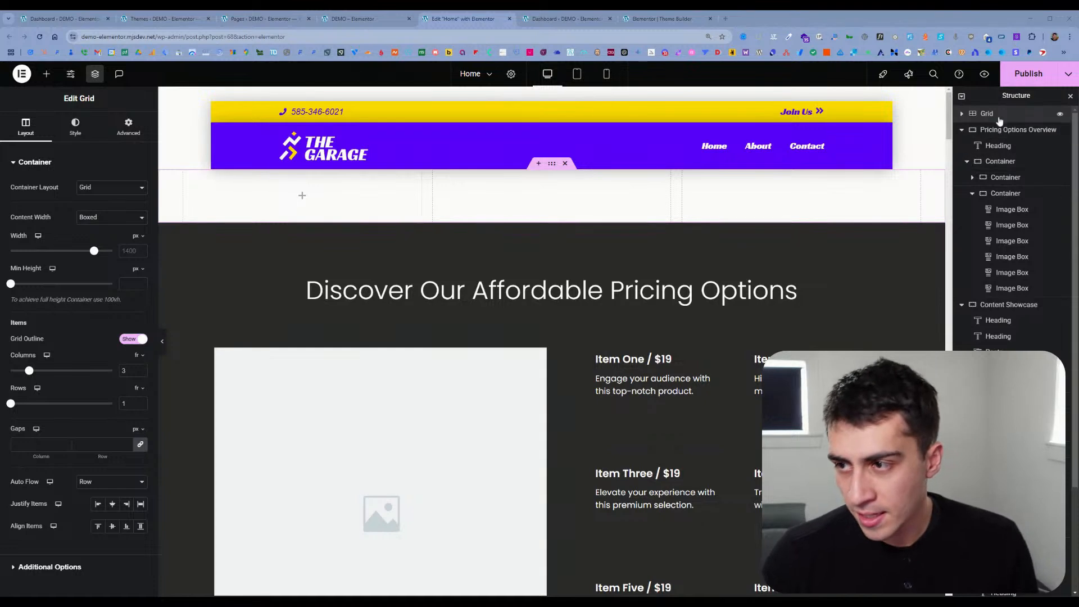
left_click(961, 97)
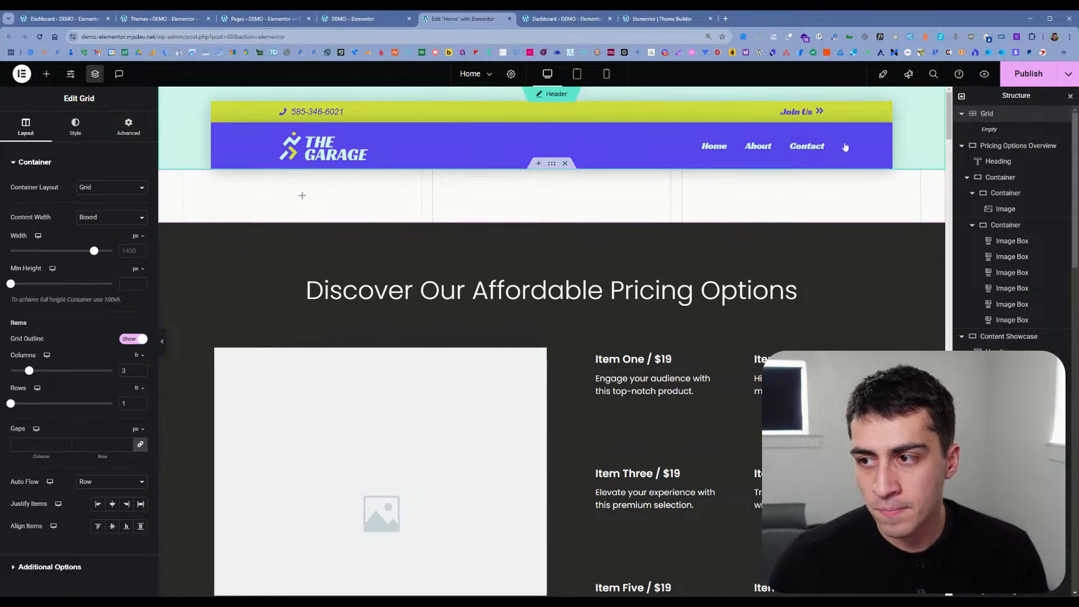
Step: Add a single-column flexbox container with downward direction above the empty grid
left_click(539, 163)
left_click(528, 218)
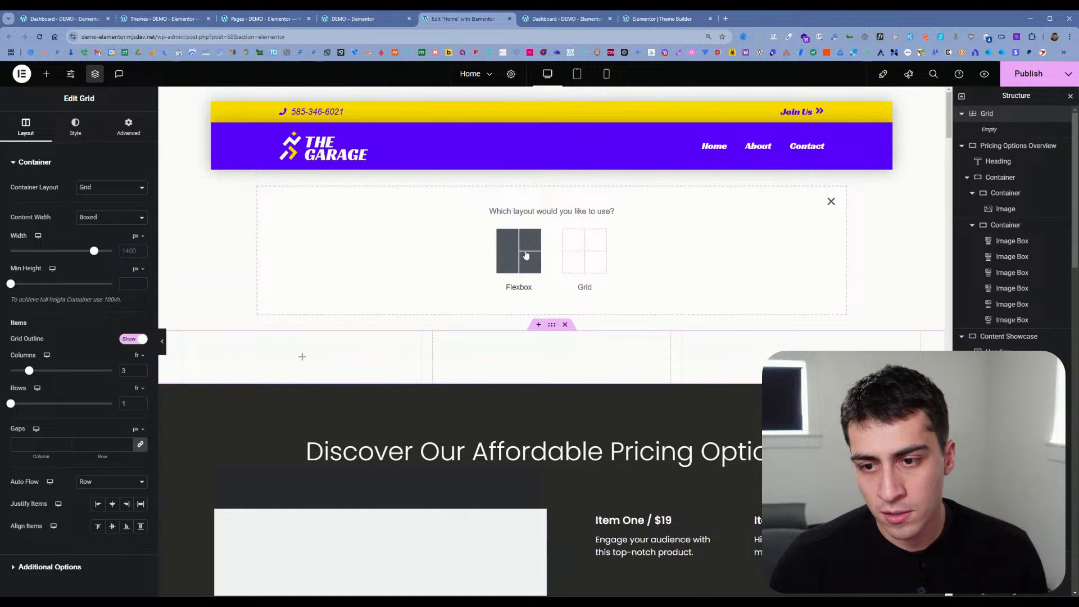
left_click(526, 256)
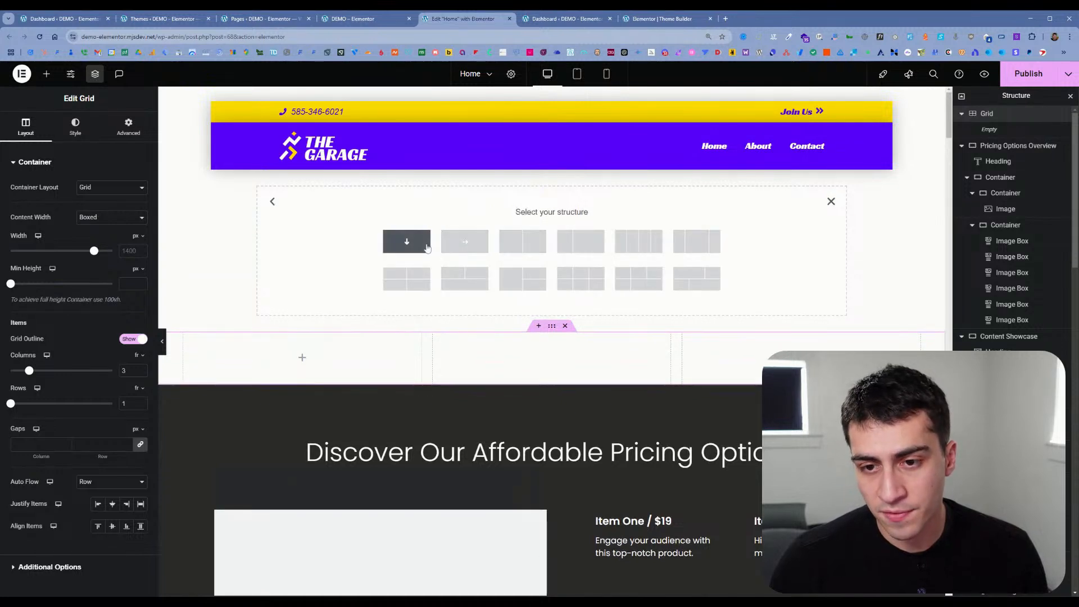
left_click(407, 241)
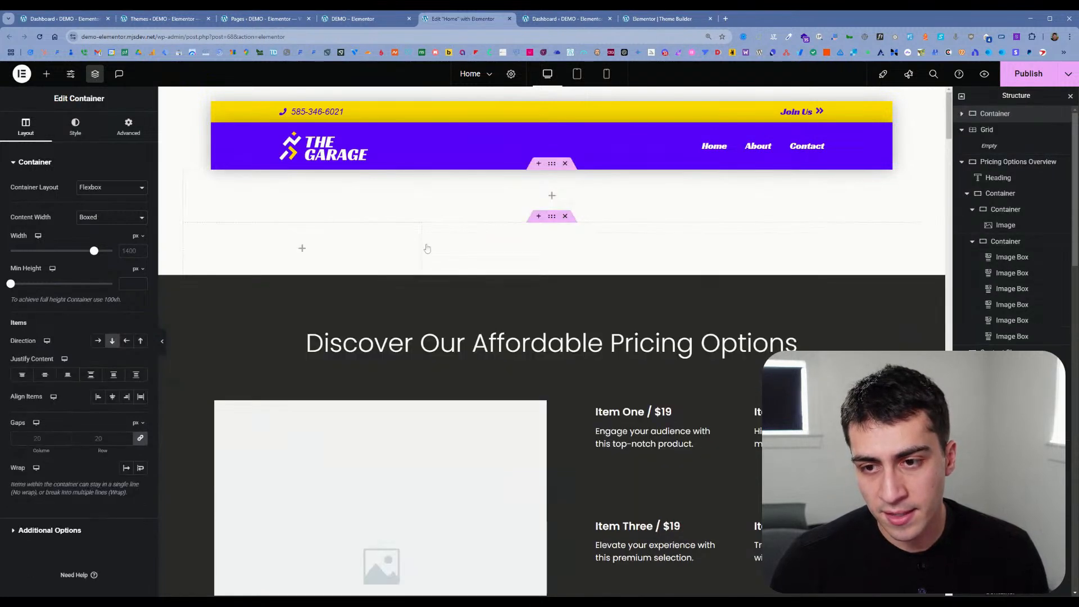
Step: Insert a Loop Grid widget into the new flexbox container
left_click(47, 74)
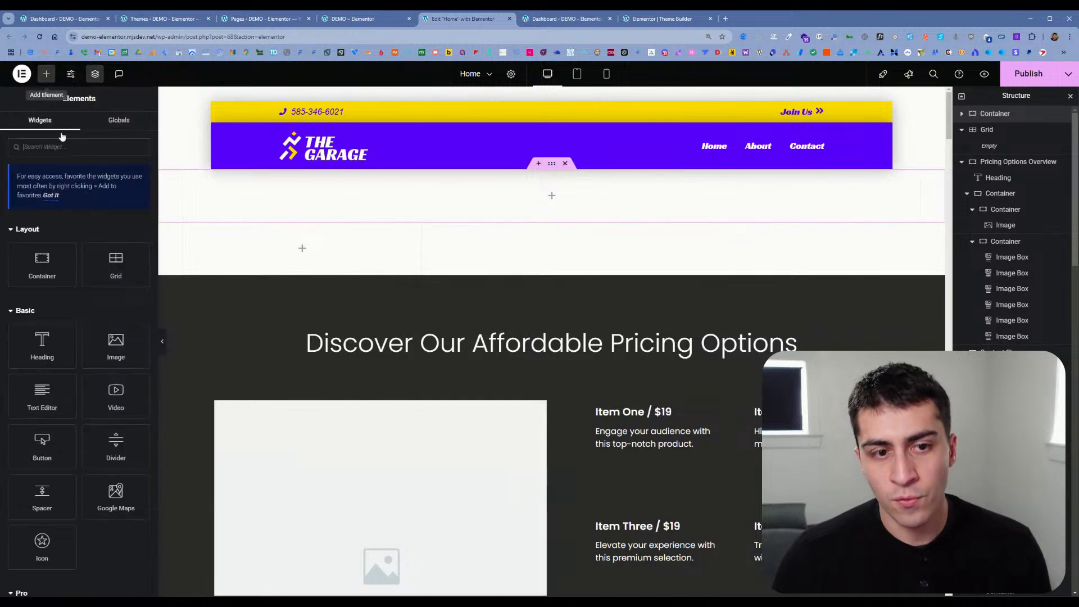
scroll(125, 252, "down", 2)
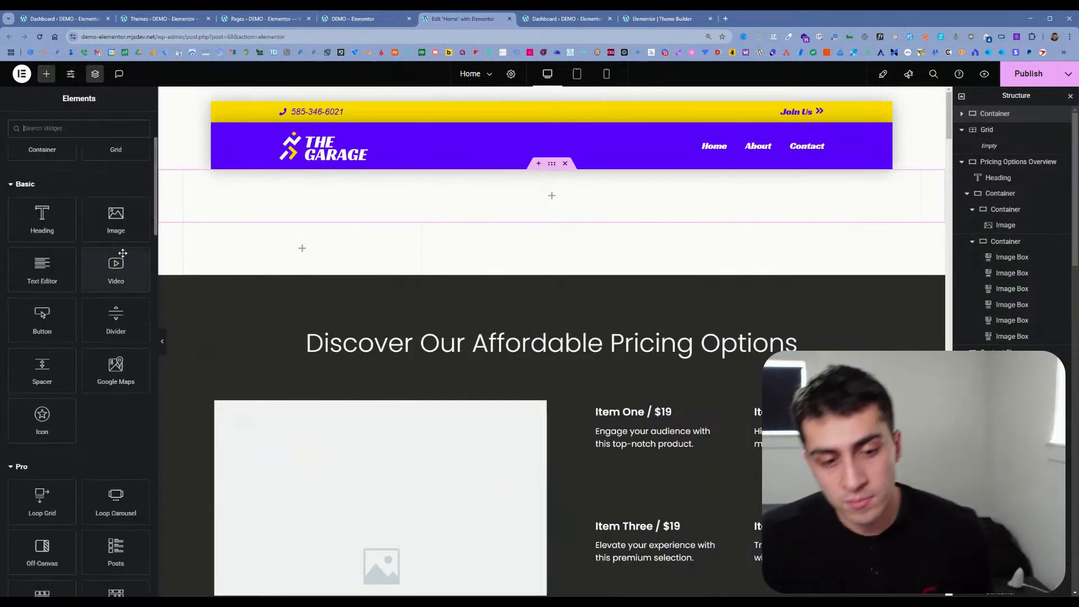
scroll(112, 293, "down", 2)
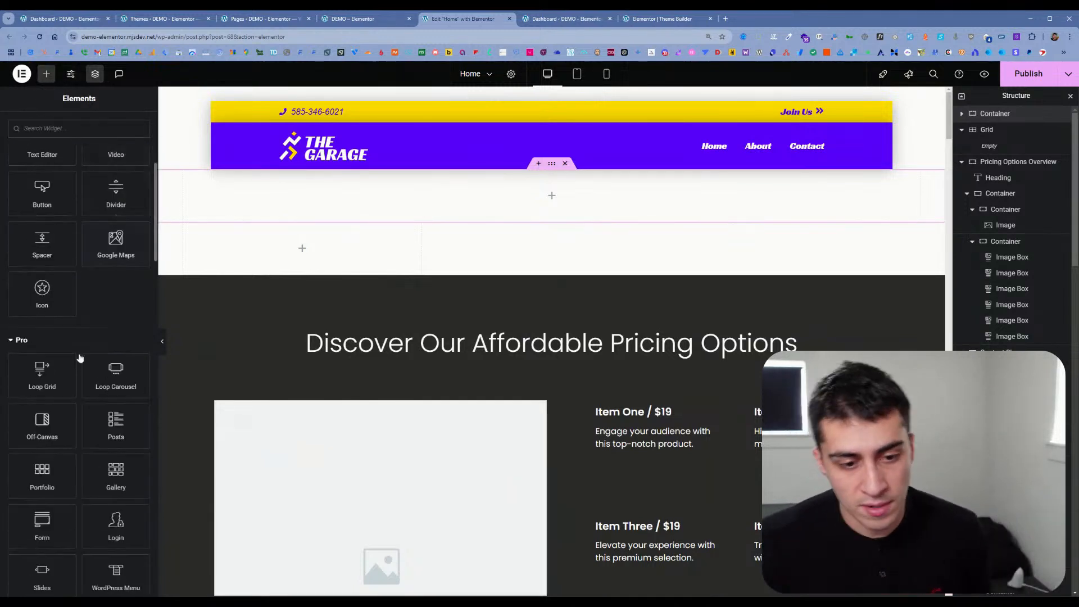
left_click(67, 386)
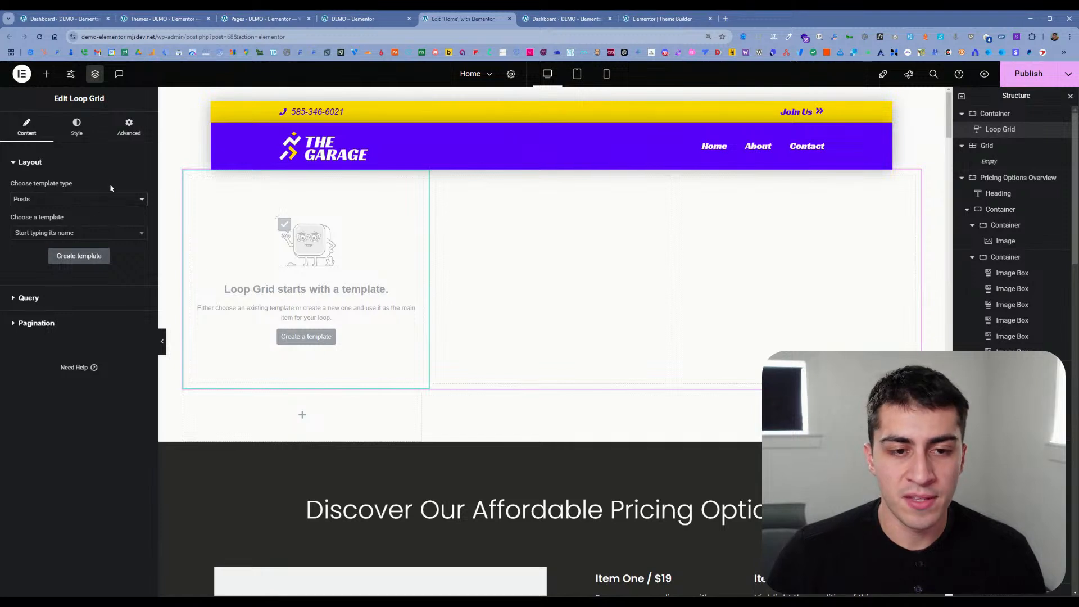
Step: Create a new loop item template for the Loop Grid with the Posts template type, saving the page changes
left_click(83, 234)
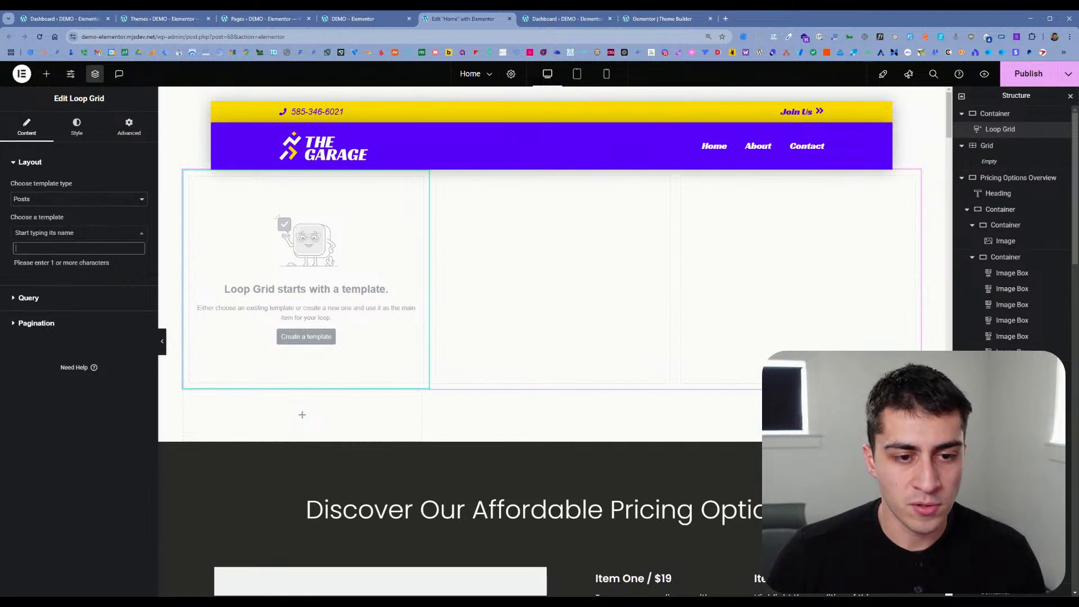
left_click(94, 224)
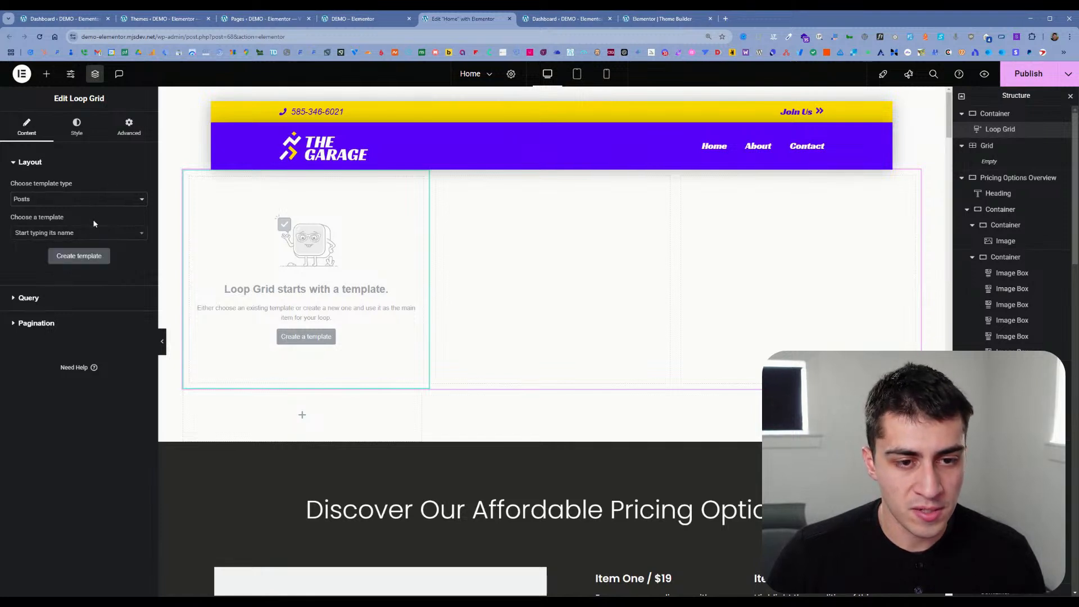
left_click(325, 336)
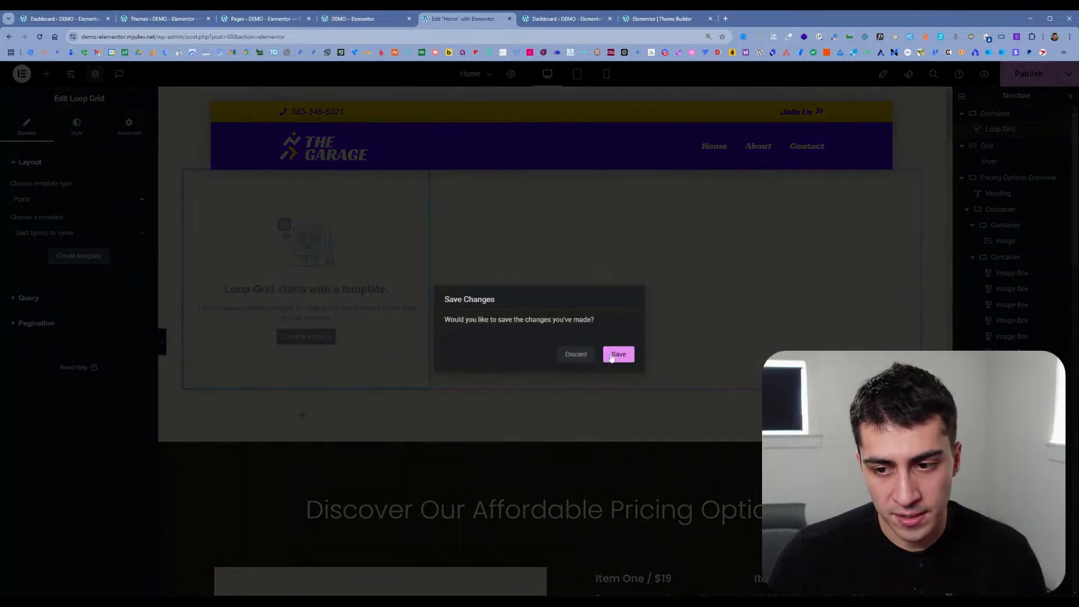
left_click(615, 358)
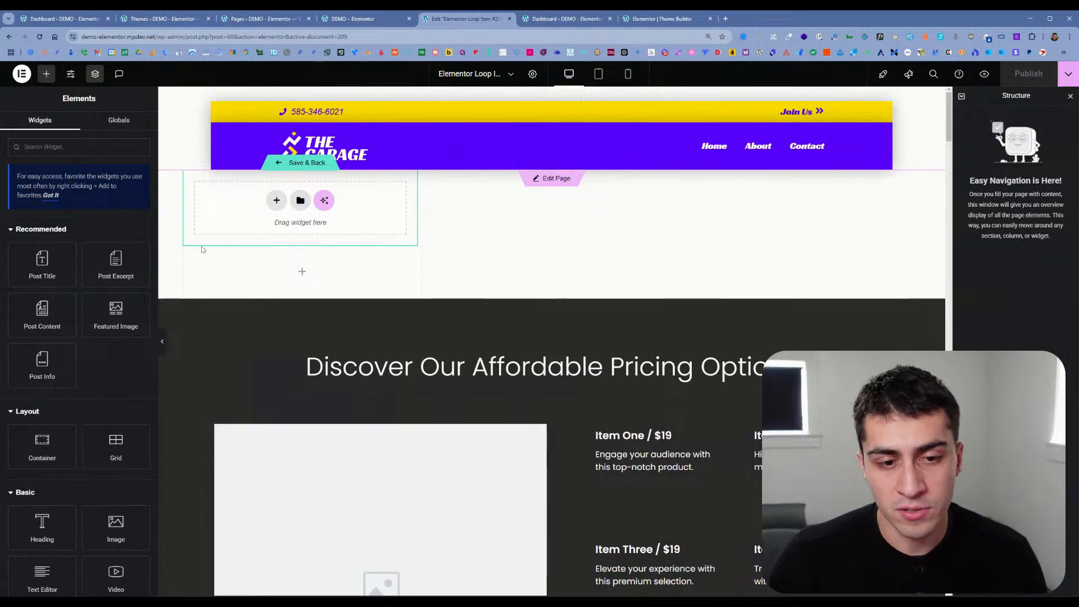
Step: Add a single-column flexbox container with downward direction to the empty loop item template
left_click(274, 200)
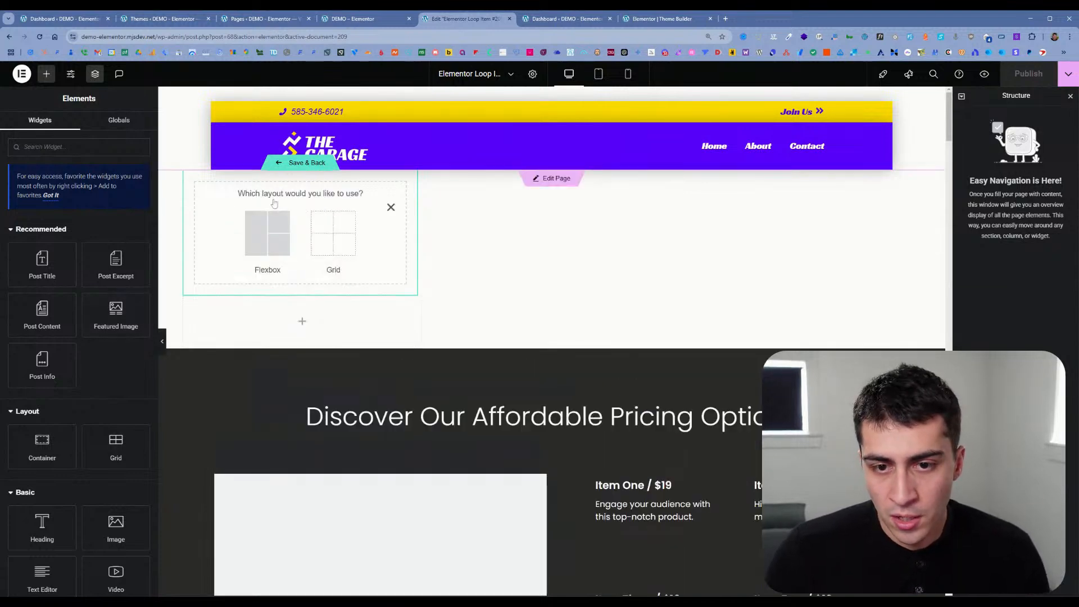
left_click(275, 244)
left_click(252, 229)
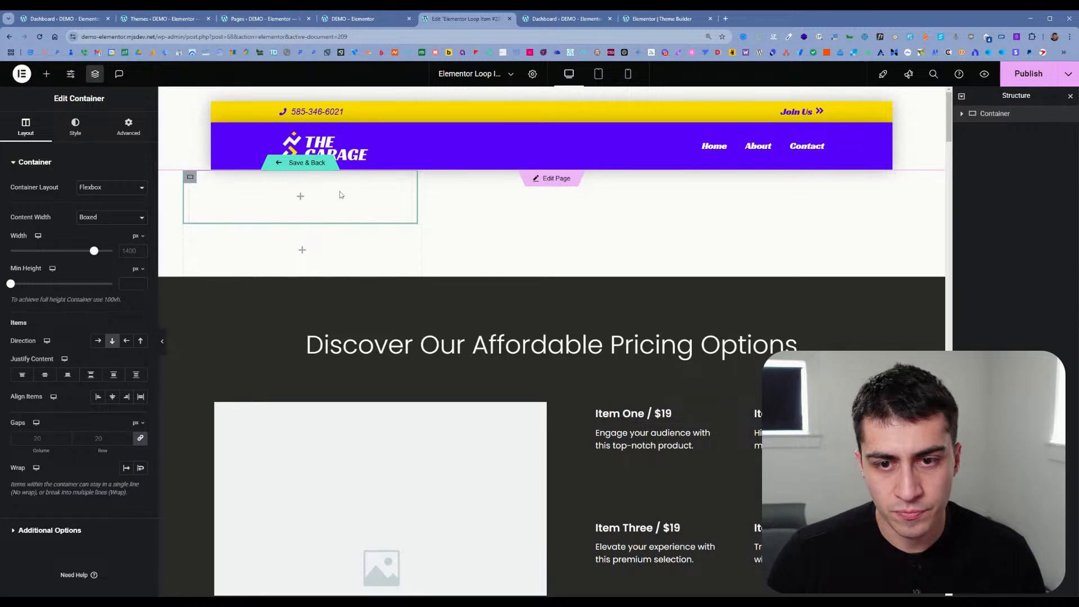
left_click(300, 196)
Step: Insert the library's loop template with grey rounded cards and small round images, applying its settings to the loop item
left_click(301, 201)
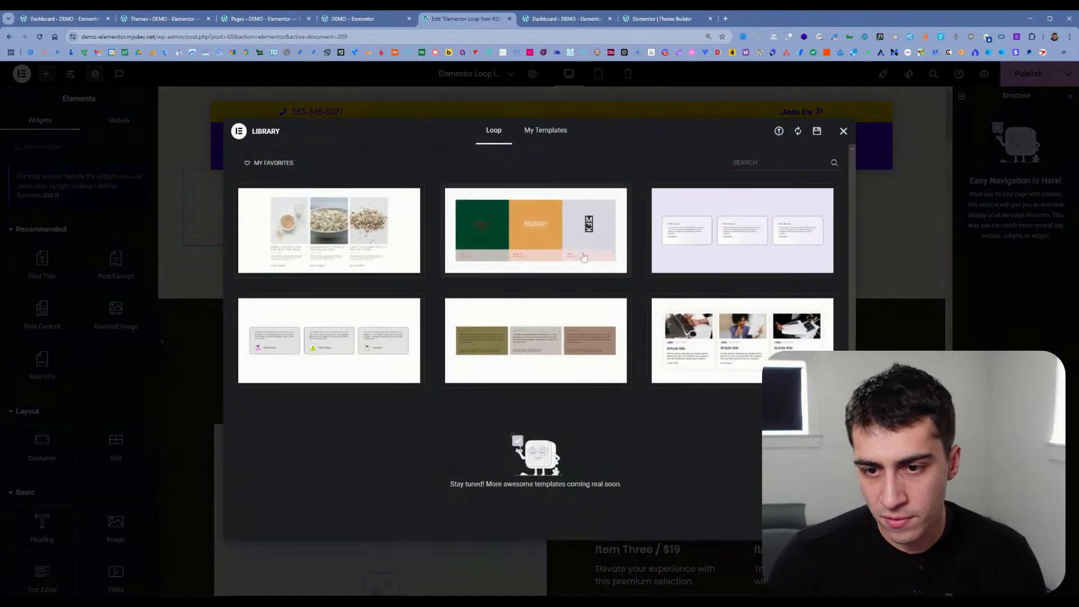
mouse_move(722, 241)
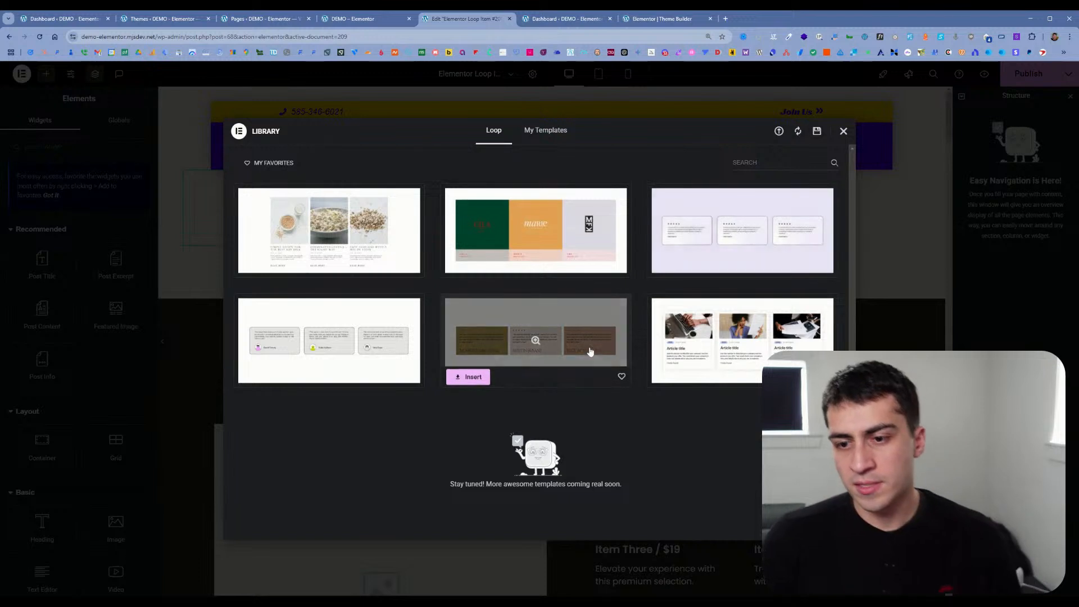
mouse_move(396, 320)
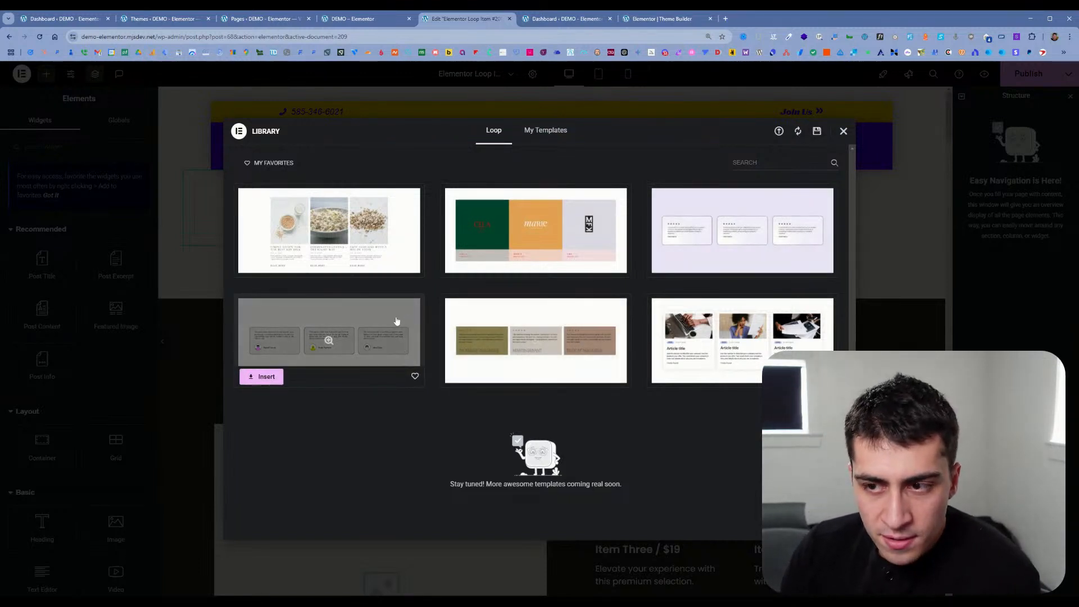
left_click(262, 381)
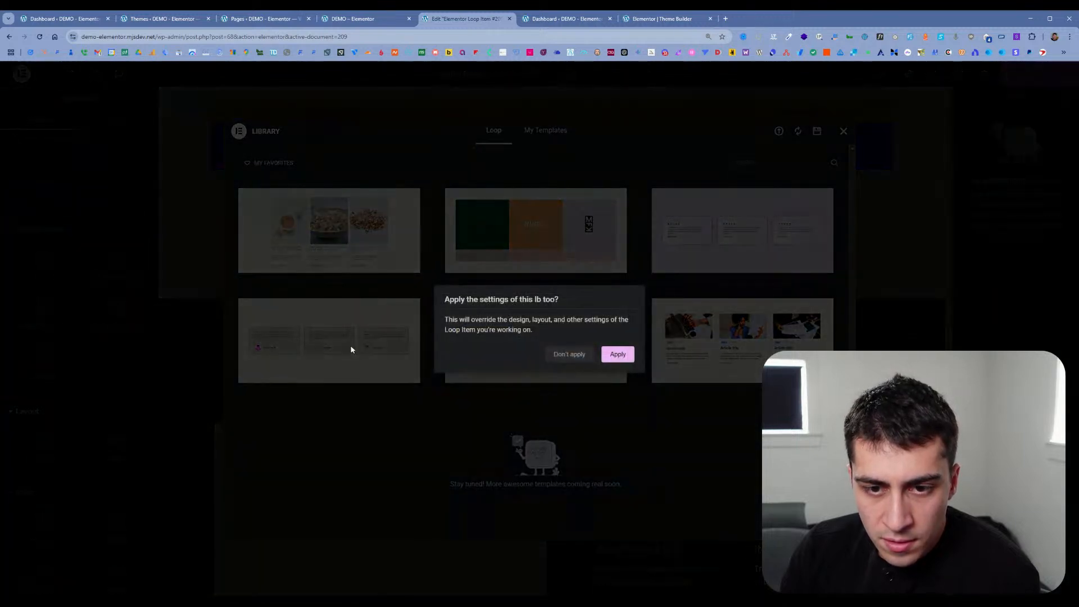
left_click(611, 357)
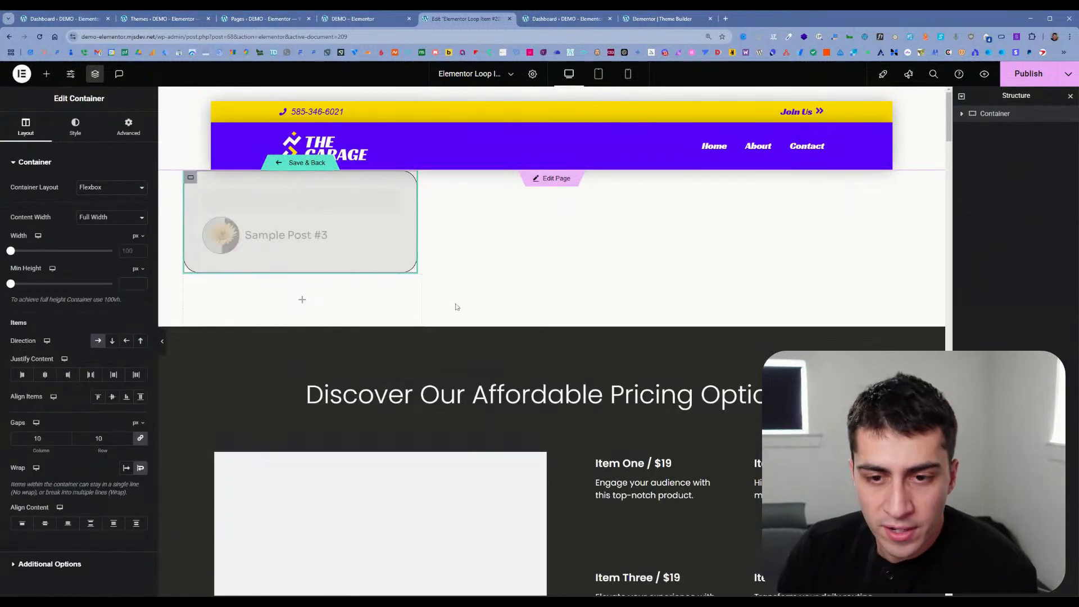
Step: Expand the loop item's container and inspect the settings of its Post Excerpt, Featured Image and Post Title widgets
left_click(962, 114)
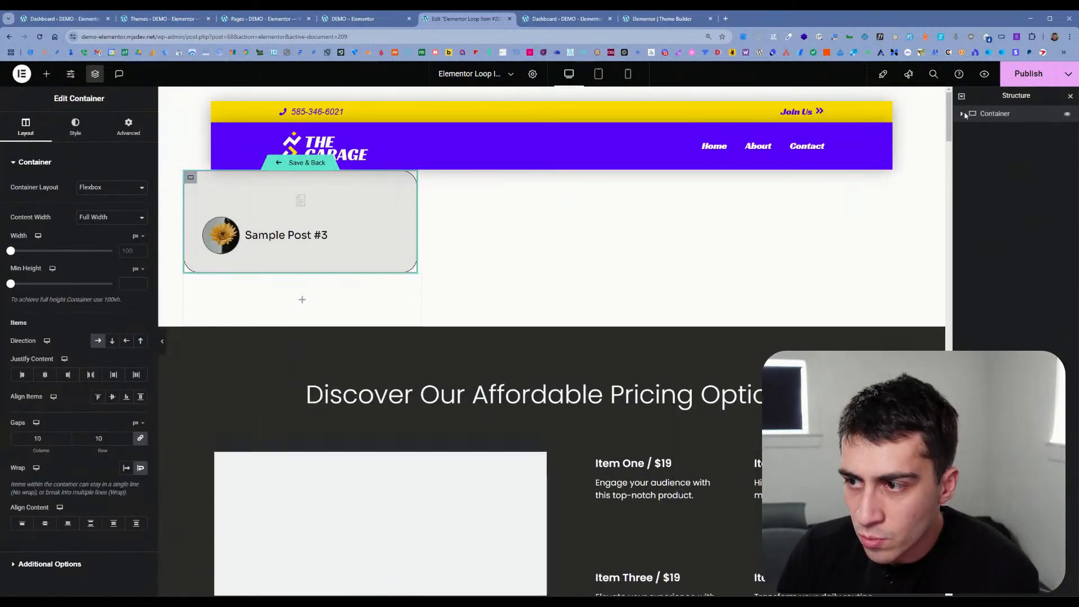
left_click(1004, 129)
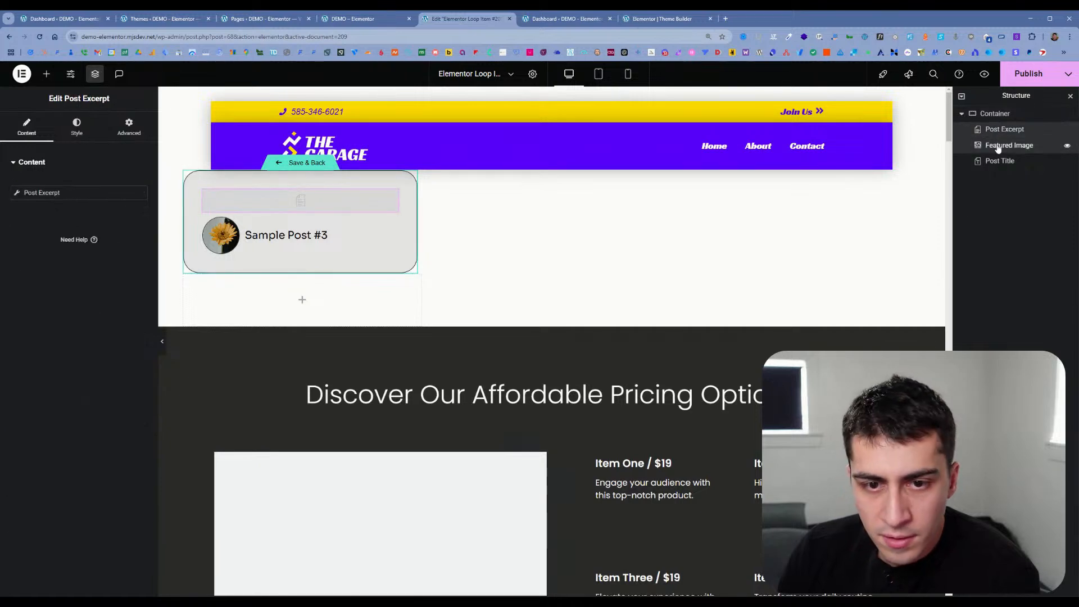
left_click(1007, 145)
left_click(1005, 161)
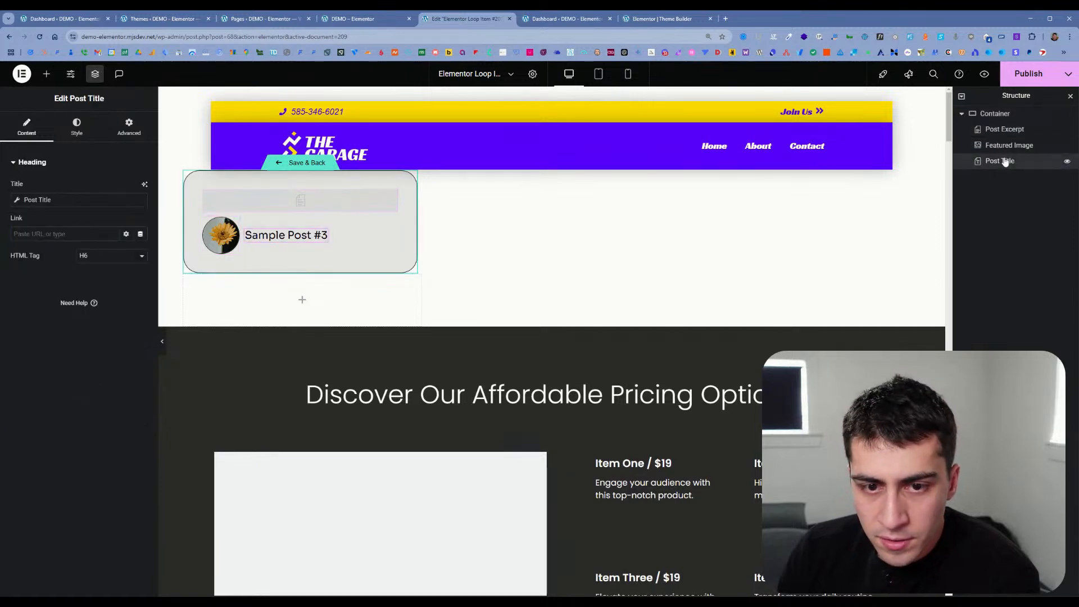
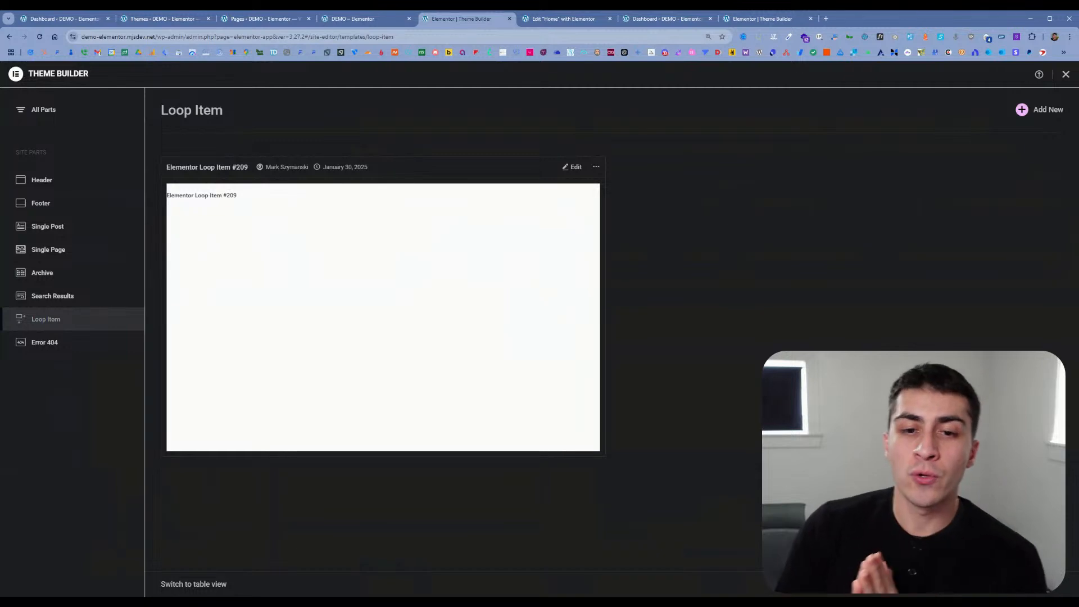
Step: Open the existing loop item template for editing from Theme Builder and close the spare Dashboard and Theme Builder tabs
left_click(569, 167)
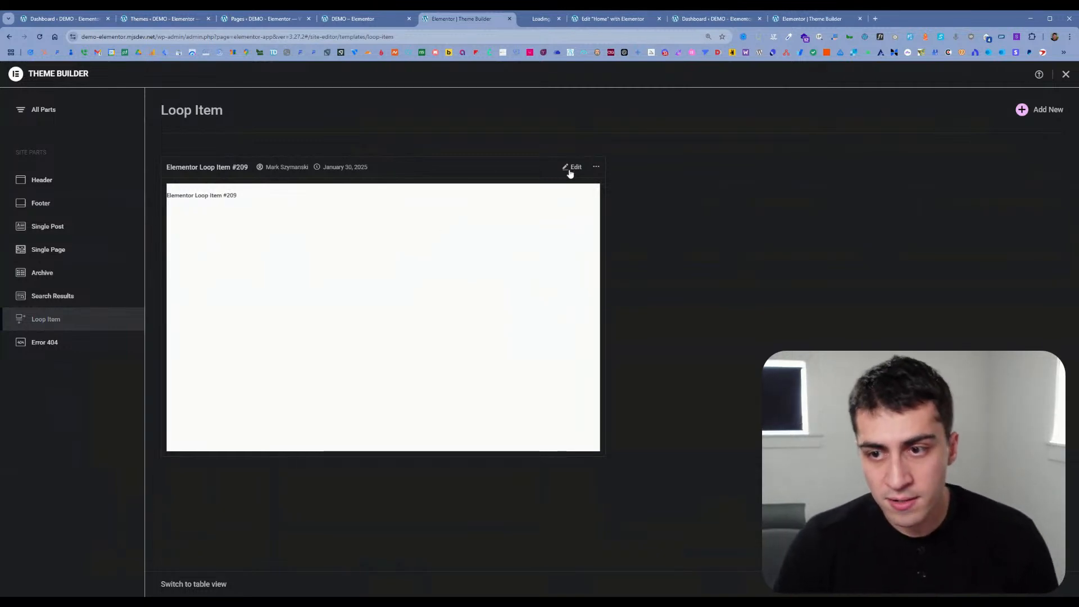
left_click(569, 19)
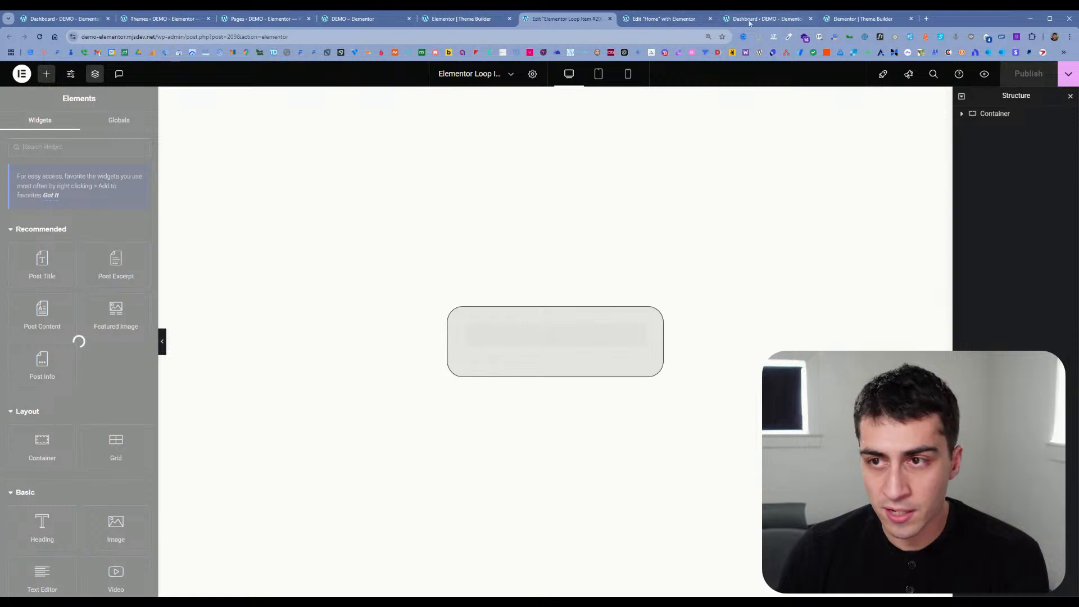
left_click(793, 21)
left_click(811, 19)
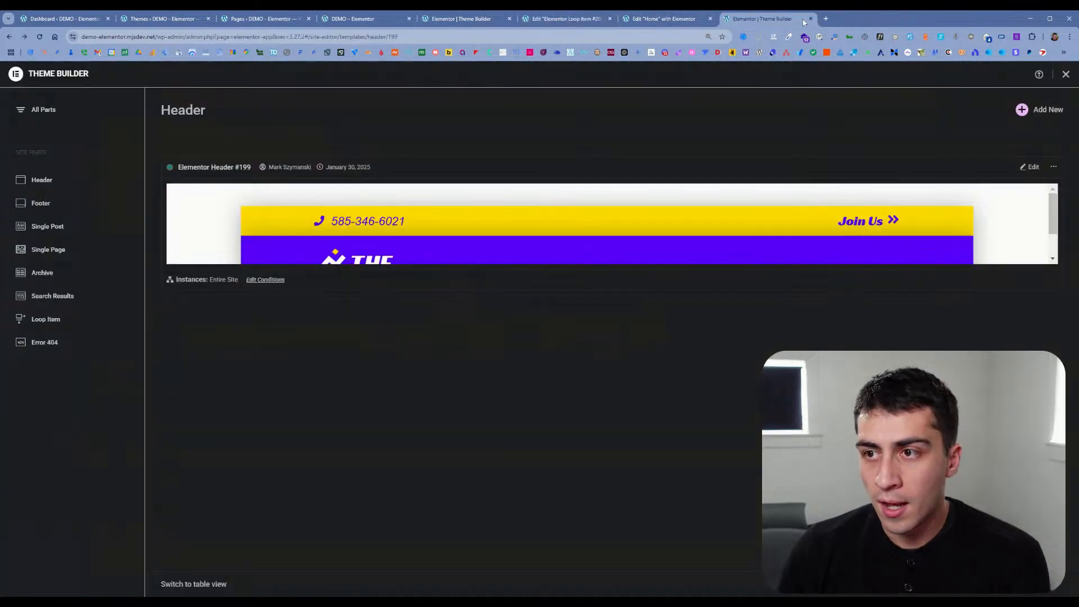
left_click(811, 20)
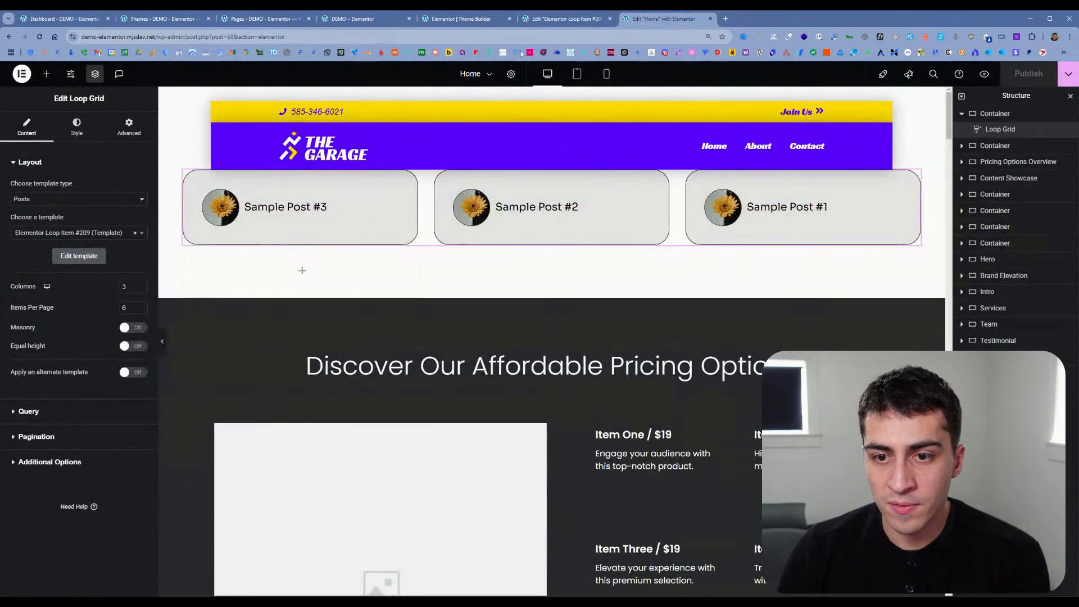
Step: Compare the Loop Grid in the Home page editor with the refreshed live home page
left_click(567, 20)
left_click(646, 20)
left_click(562, 19)
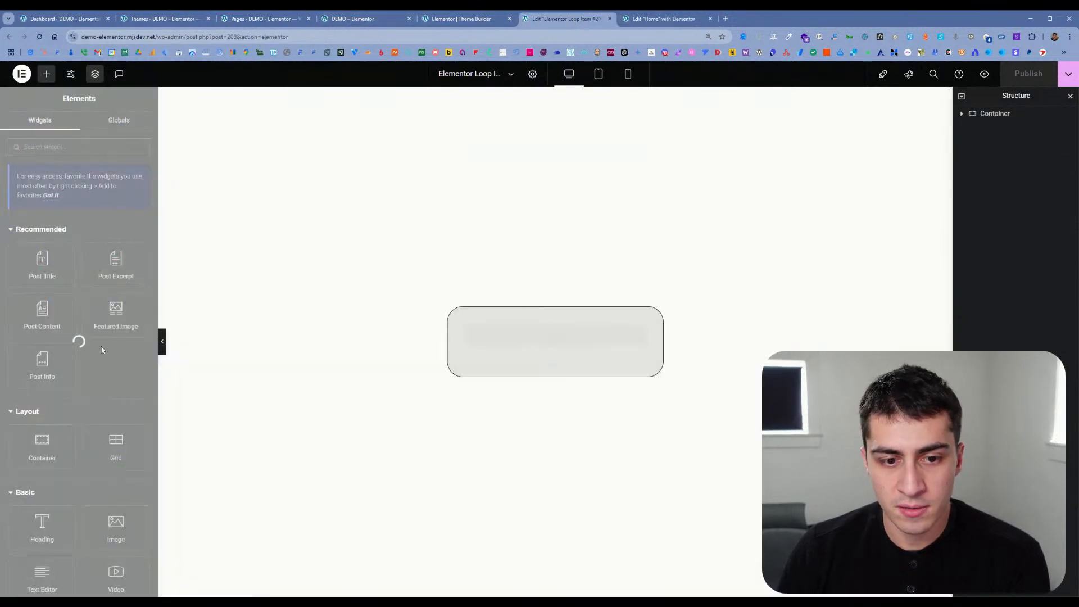
left_click(444, 19)
left_click(362, 19)
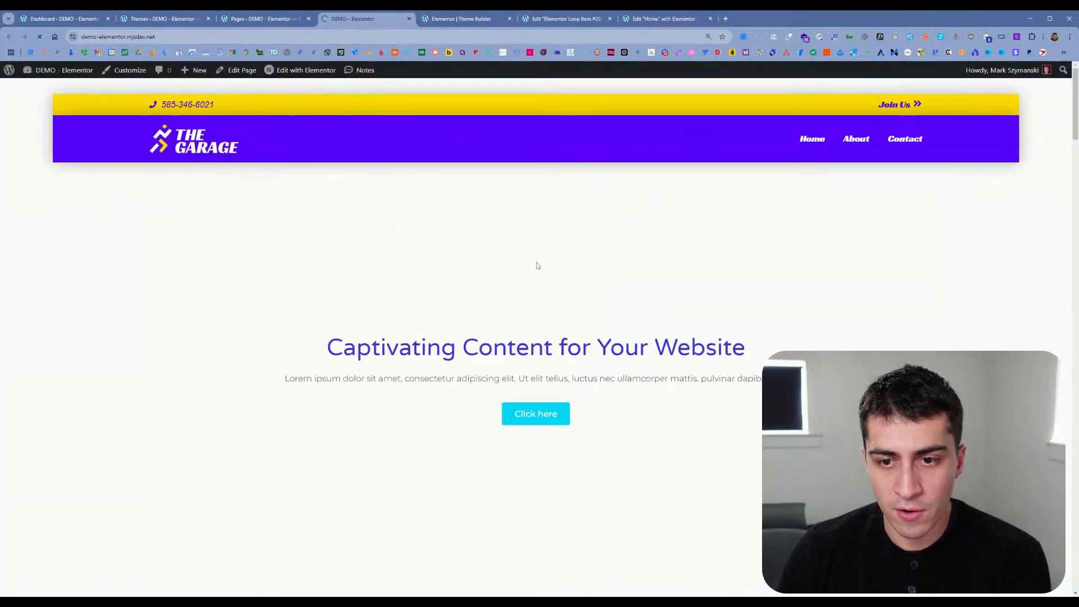
scroll(535, 265, "down", 5)
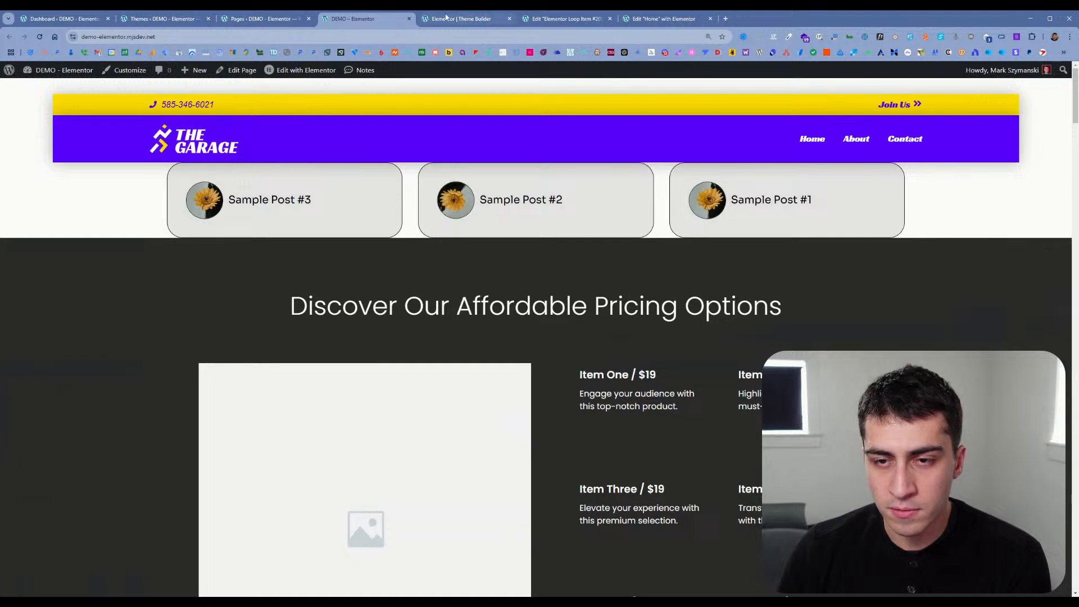
Step: Reload the loop item template editor and expand its container in the structure
left_click(463, 21)
left_click(563, 18)
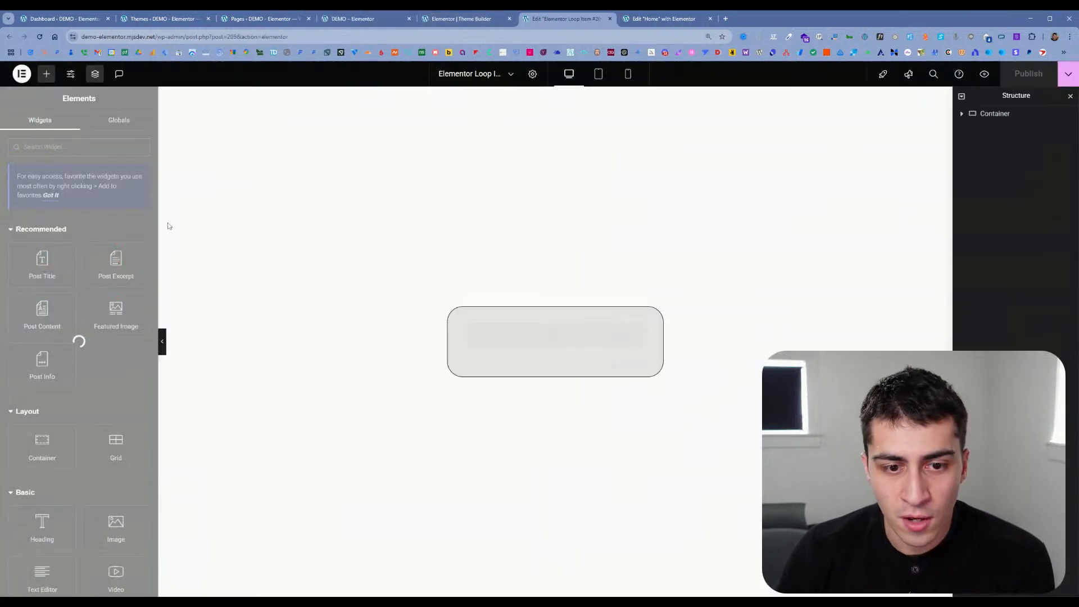
left_click(39, 37)
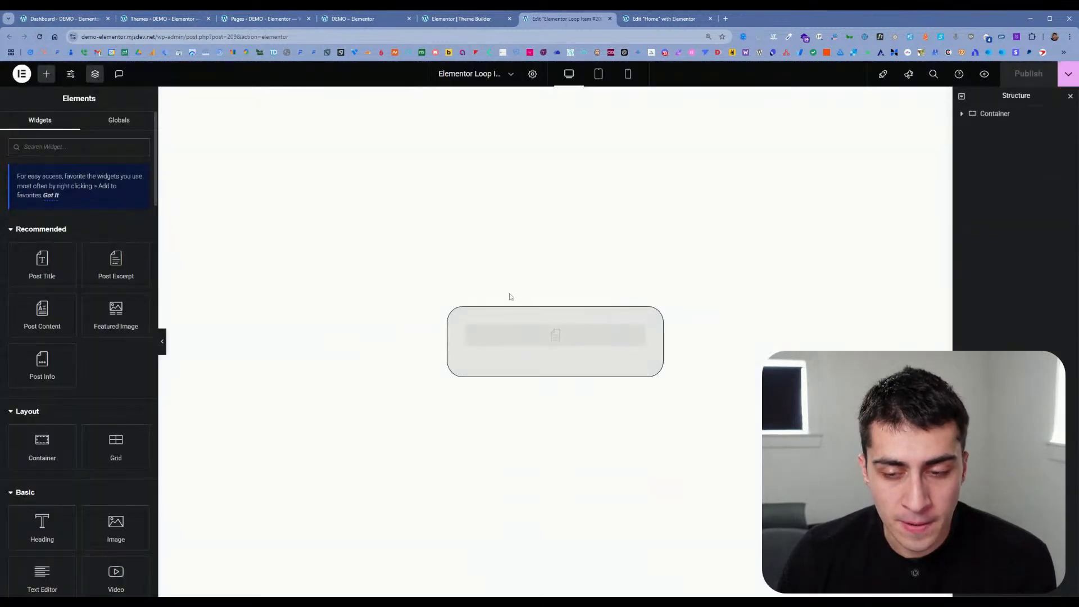
left_click(959, 113)
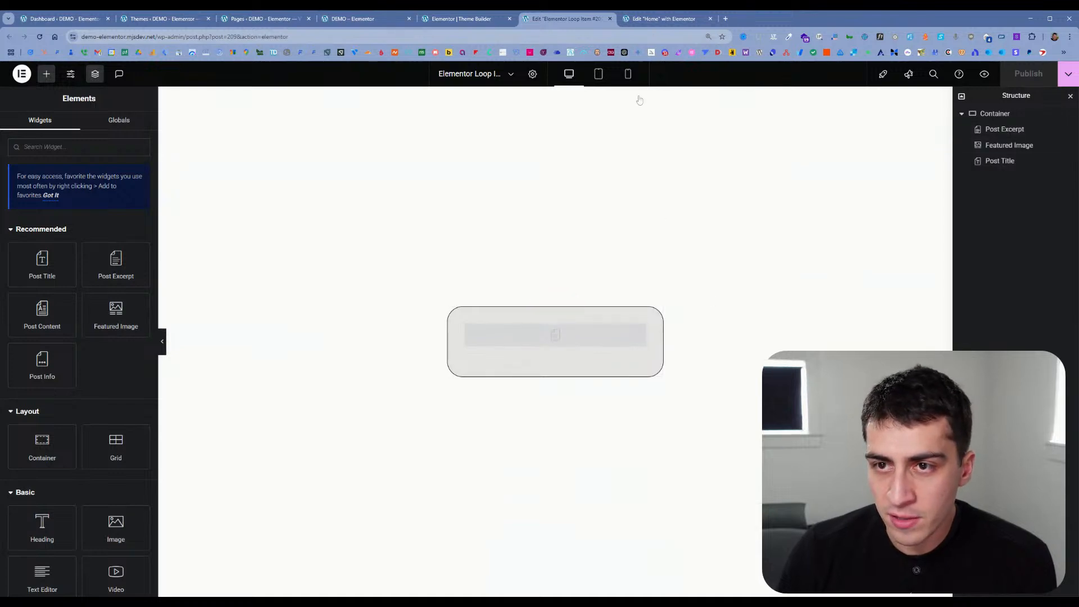
Step: Add a Heading widget as the card container's first element, delete the leftover empty container and publish the template
left_click(43, 531)
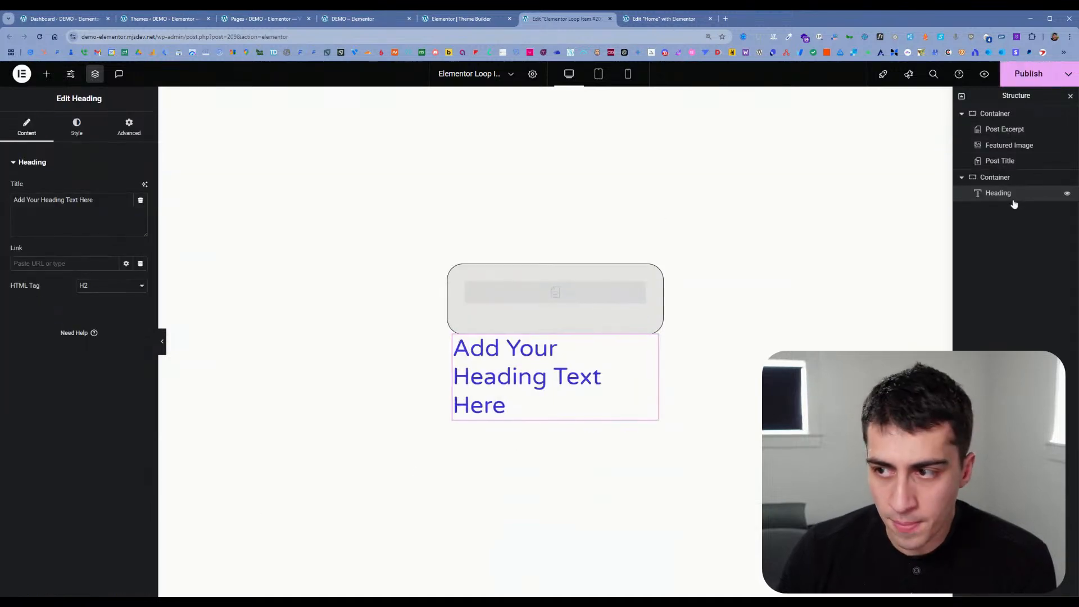
left_click_drag(1010, 197, 1017, 135)
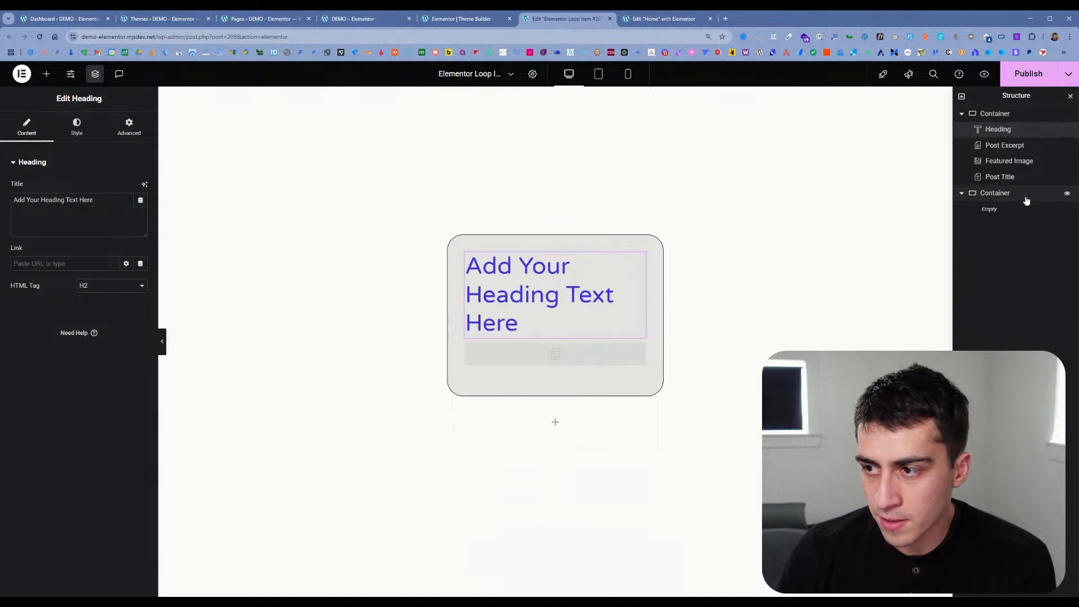
left_click(1036, 193)
key("Delete")
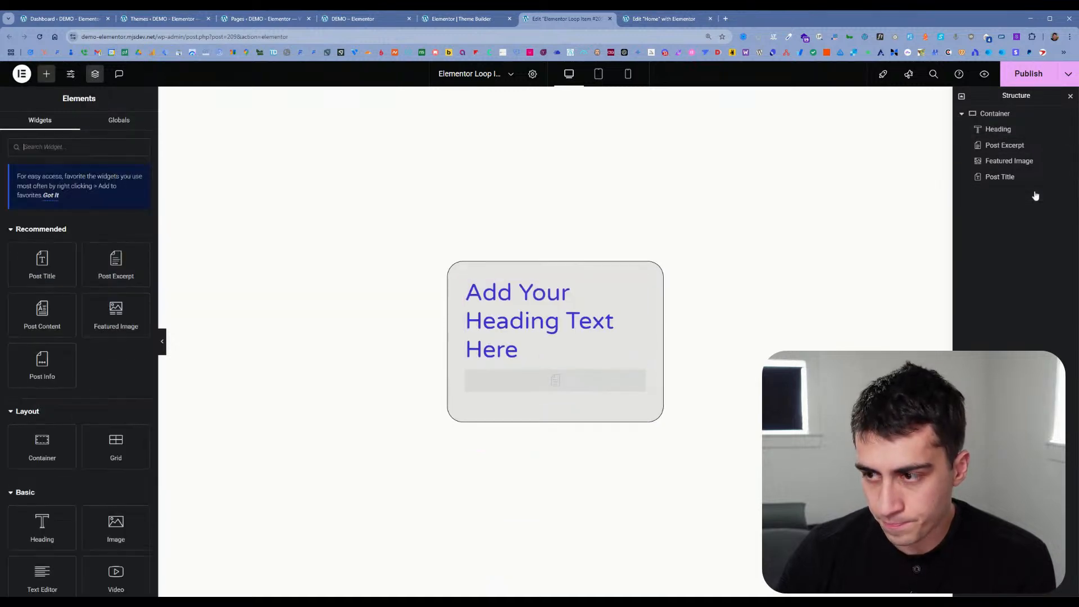
left_click(1049, 81)
Step: Check the live home page for the loop item's added heading and return to the template editor
left_click(663, 19)
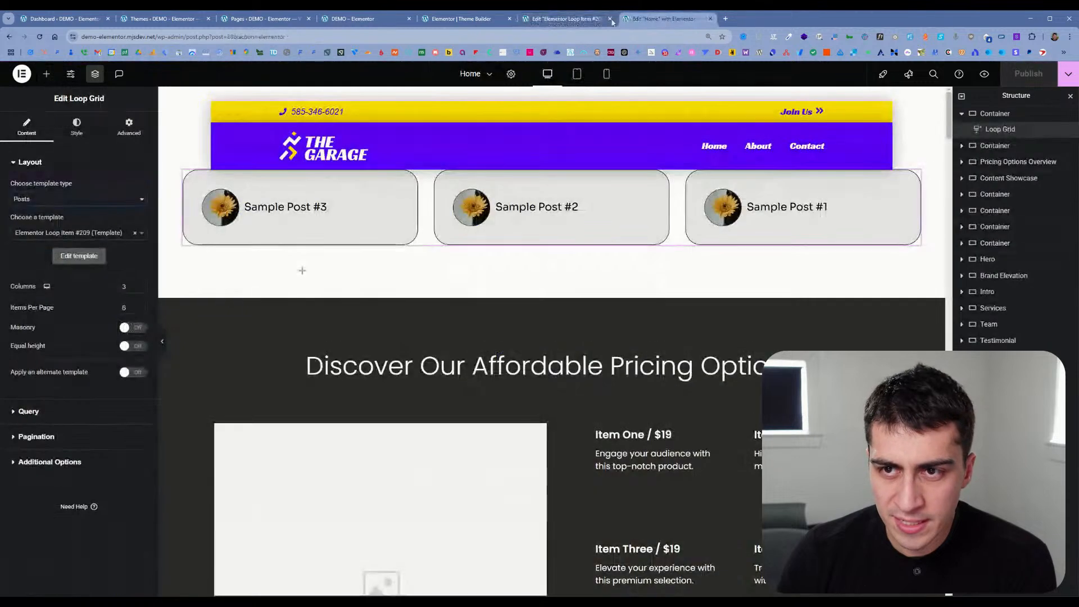
left_click(455, 19)
left_click(360, 19)
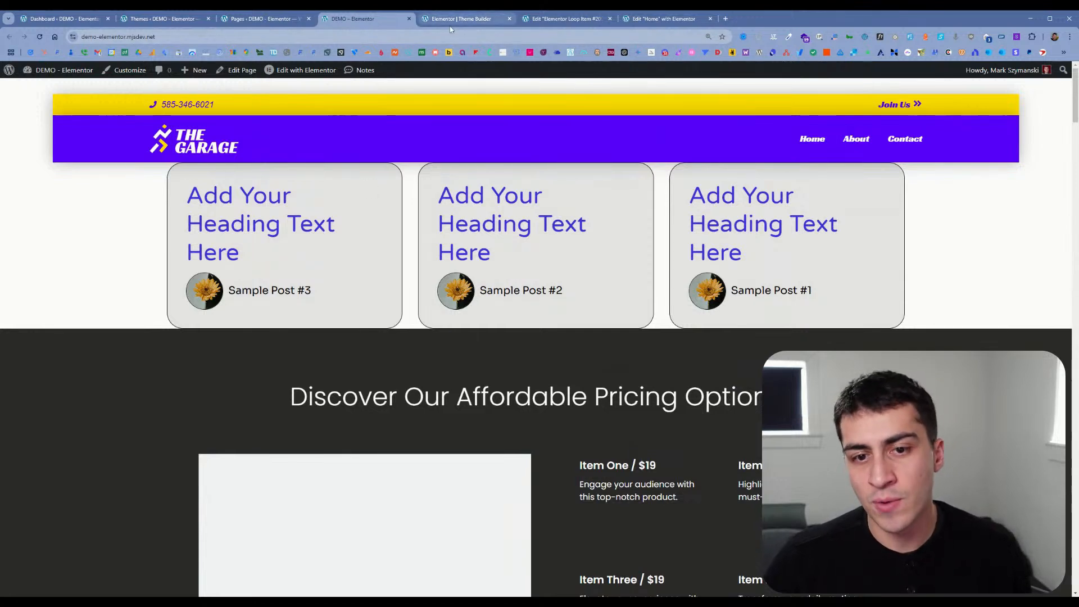
left_click(565, 18)
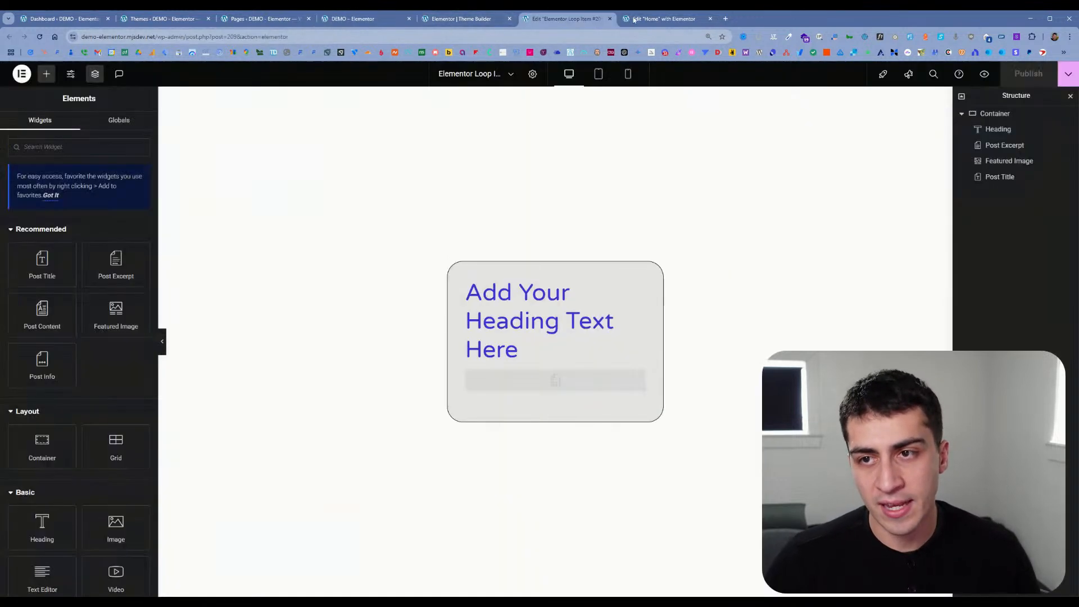
Step: Open the loop template in place from the Home page's Loop Grid and try clearing the Heading's text
left_click(664, 18)
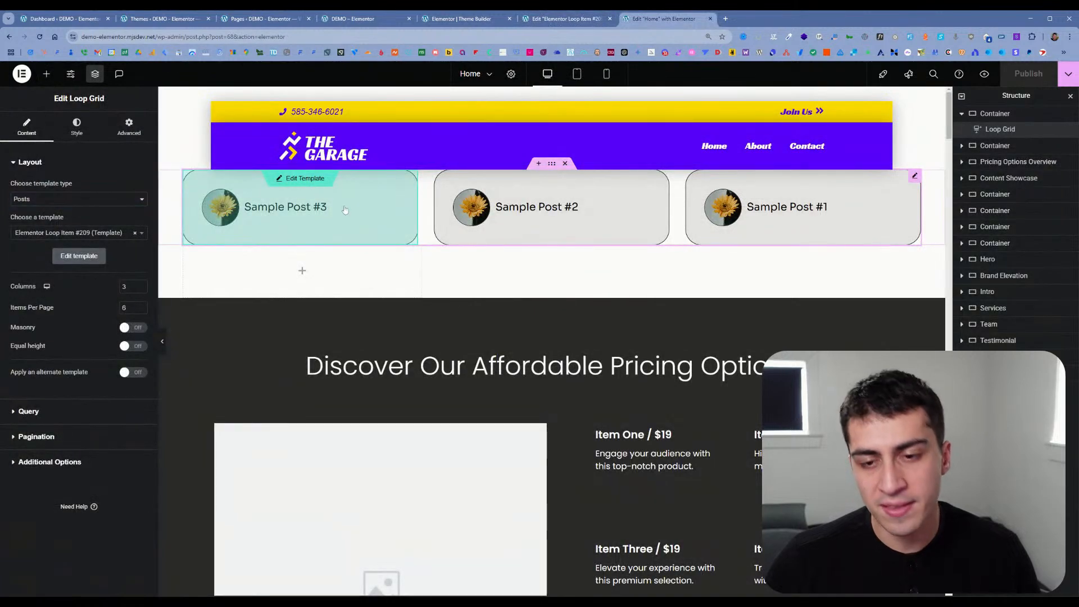
left_click(313, 183)
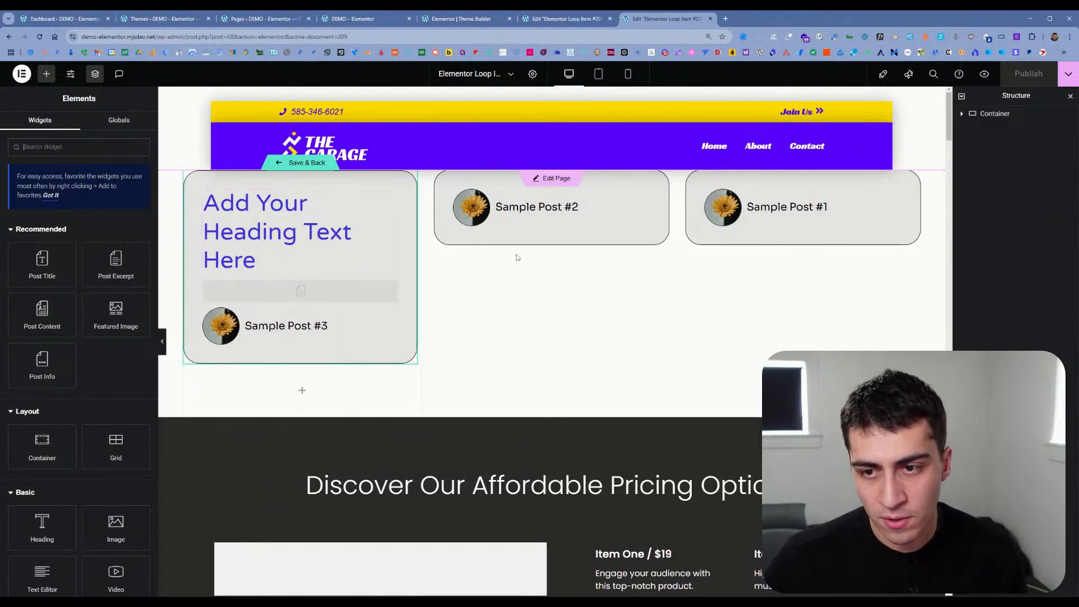
left_click(303, 241)
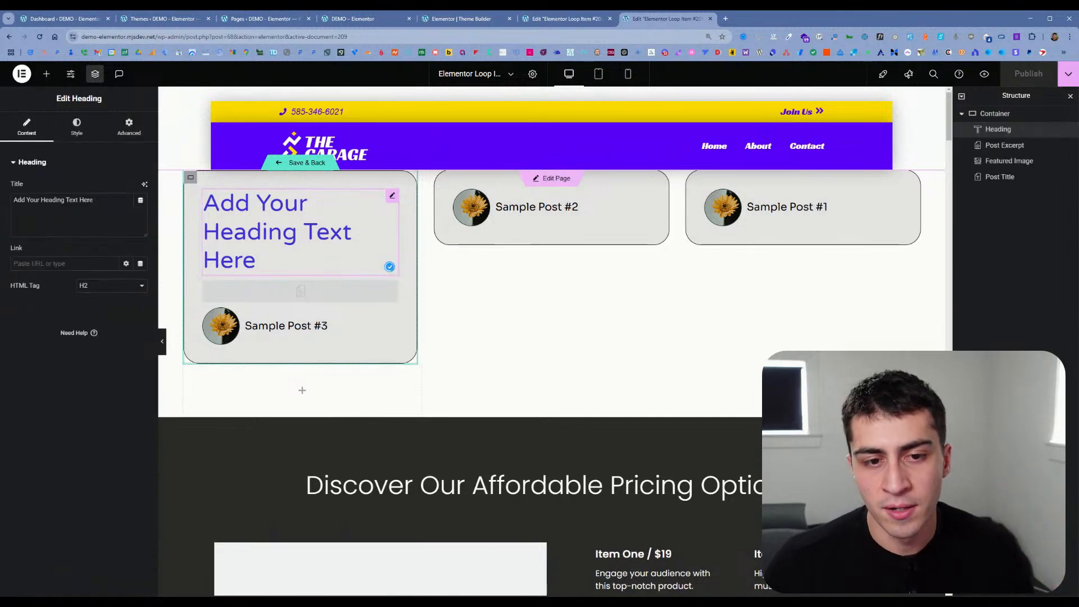
key("ctrl+a")
key("BackSpace")
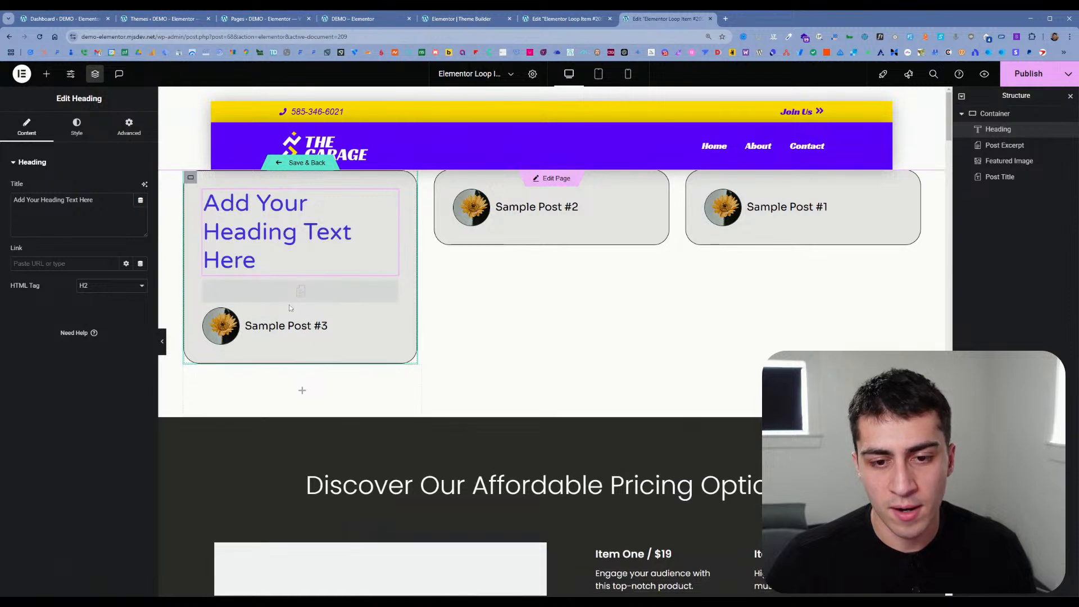
Step: Move the Post Excerpt above the Heading in the loop item's container, then save and return to the Home page
left_click(286, 287)
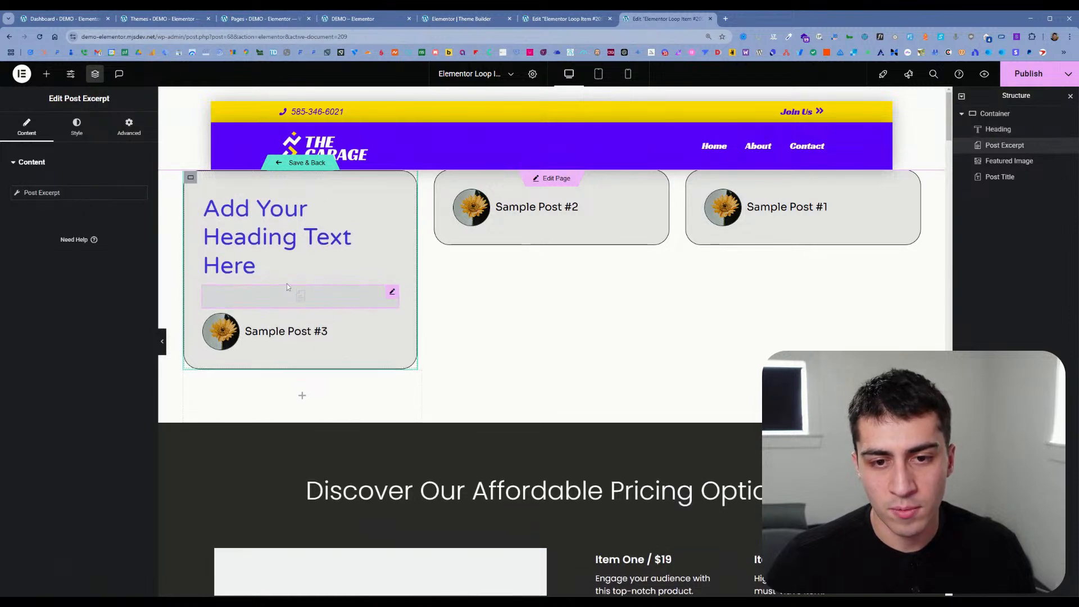
left_click_drag(1004, 146, 1001, 126)
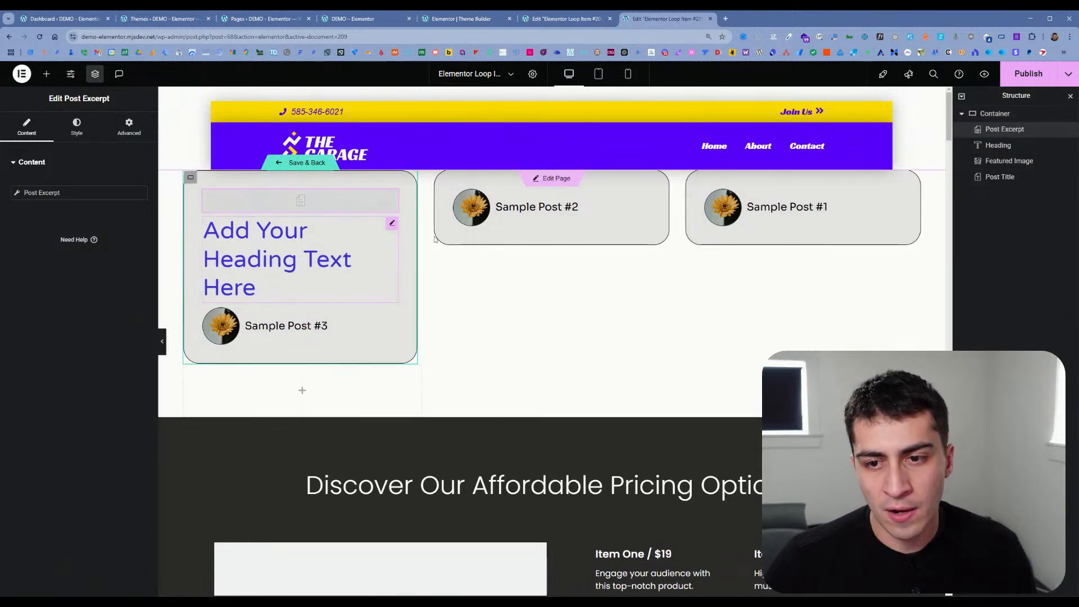
left_click(304, 164)
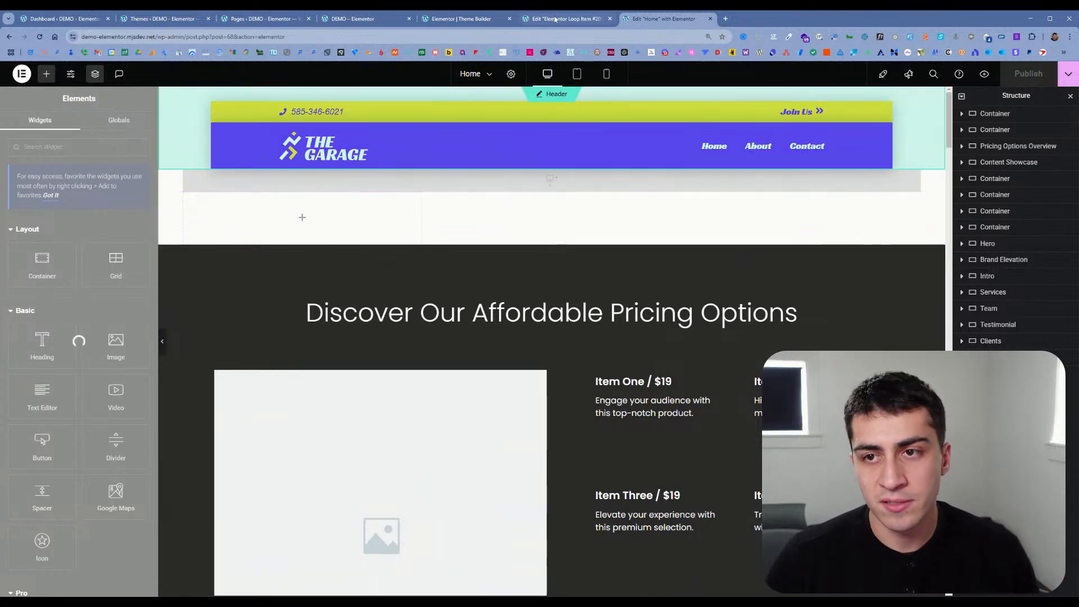
Step: Review the post cards on the live home page, in the loop item template and in the Home page editor
left_click(461, 18)
left_click(358, 25)
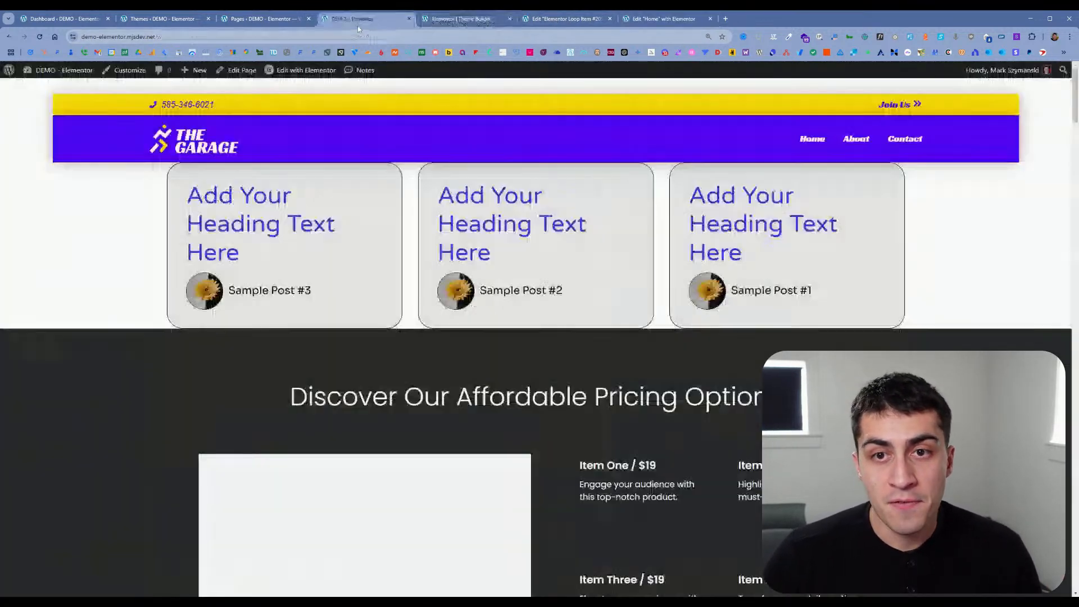
left_click(276, 20)
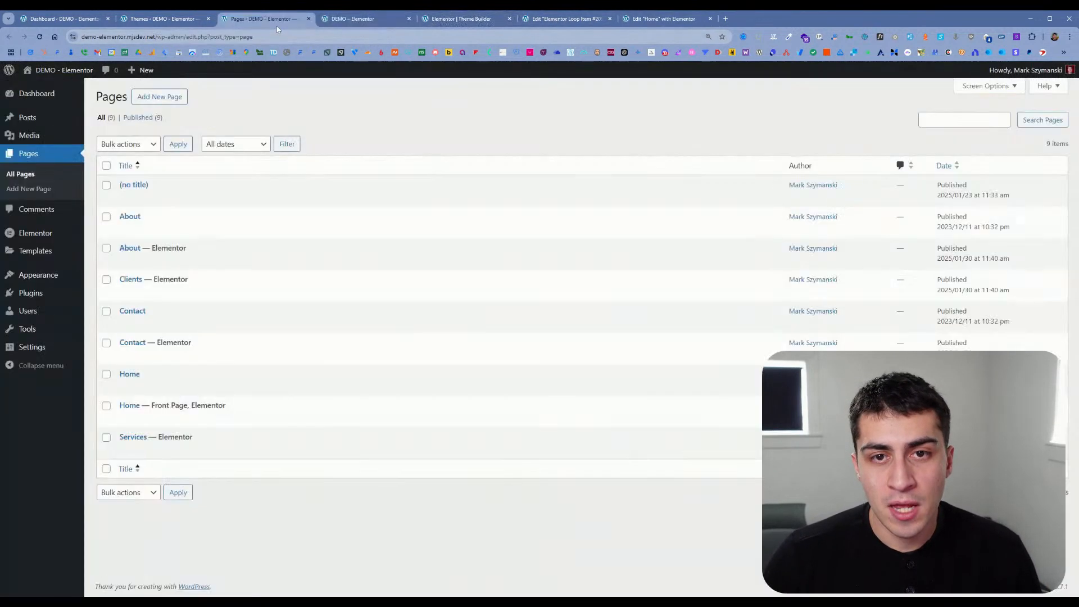
left_click(364, 22)
left_click(558, 19)
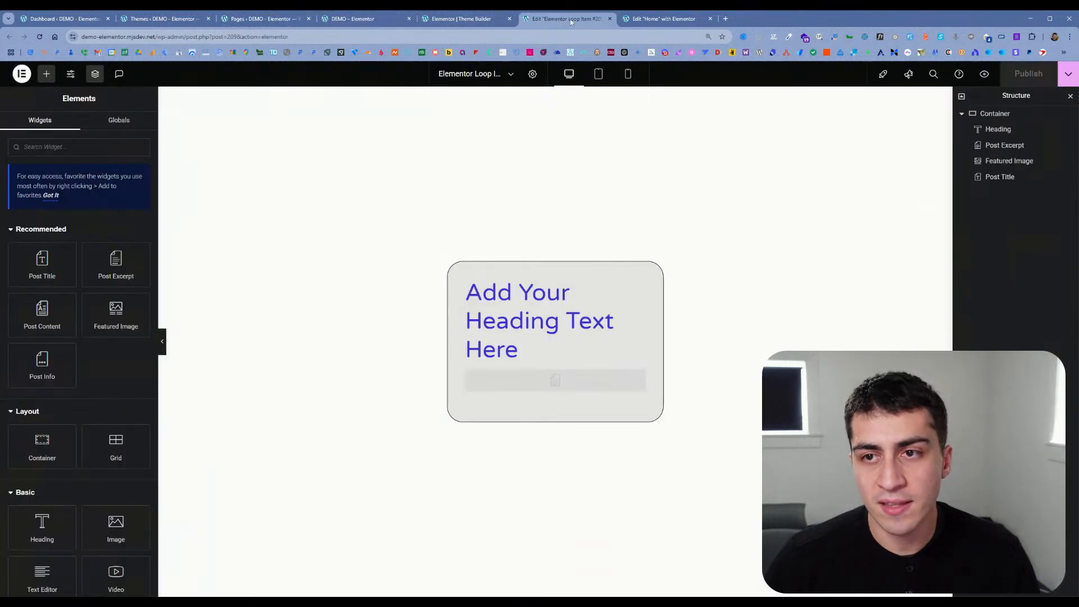
left_click(668, 19)
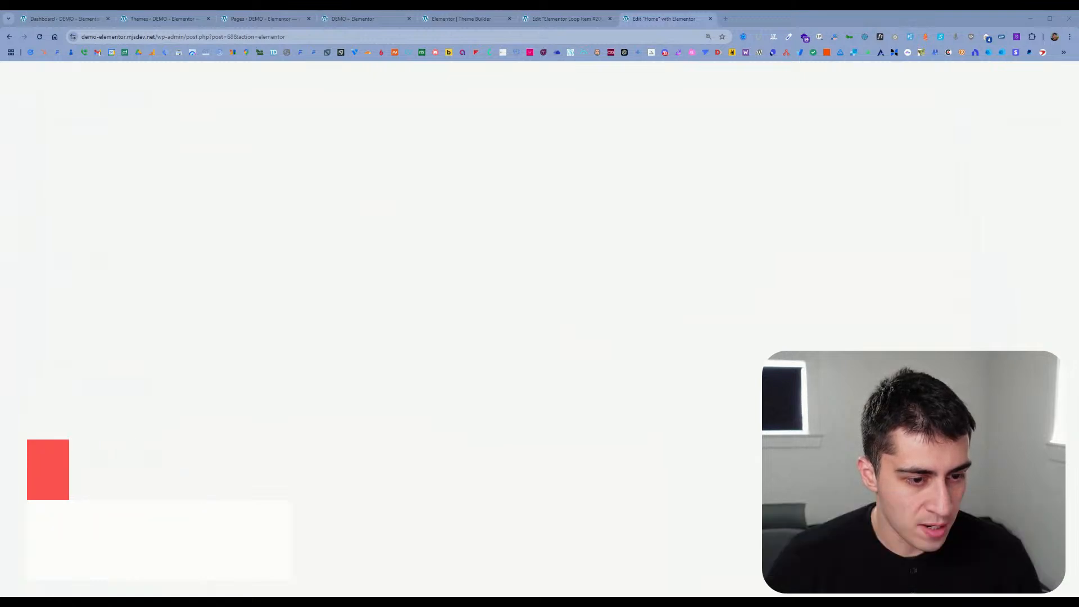
scroll(551, 337, "down", 2)
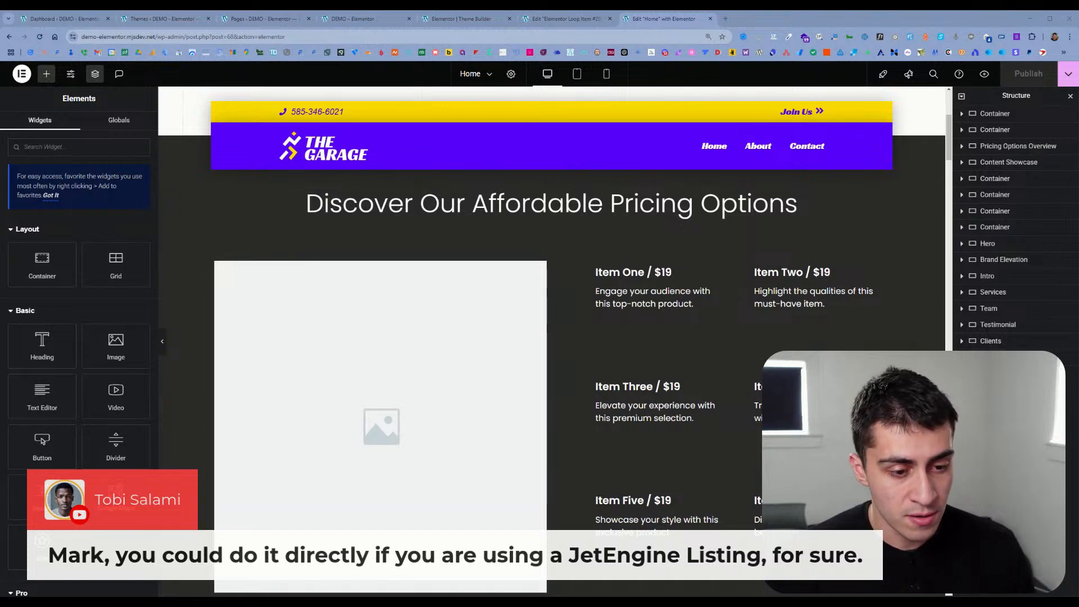
scroll(475, 251, "up", 3)
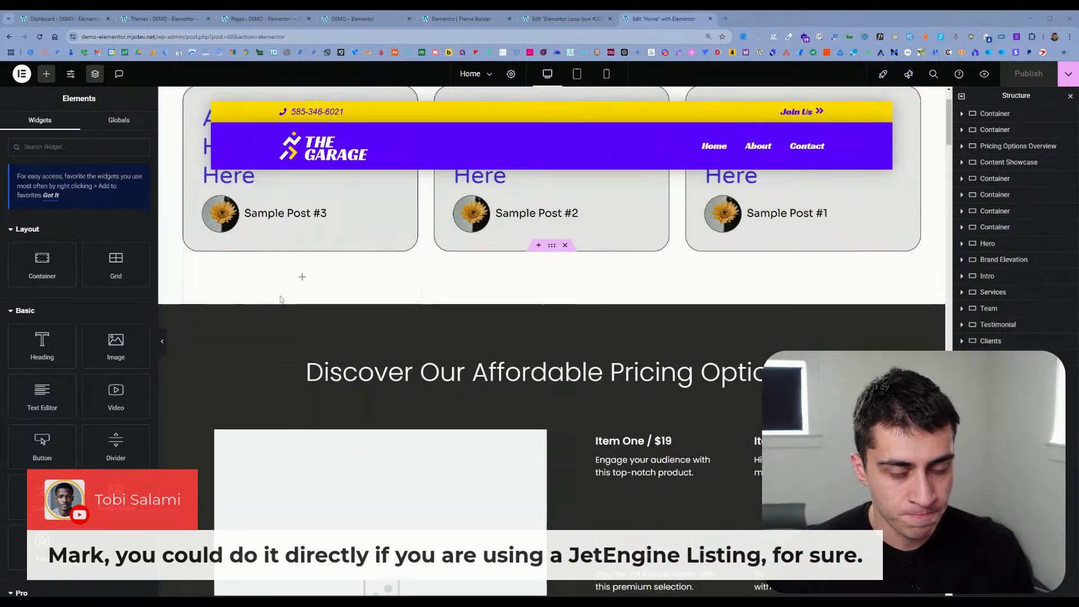
scroll(475, 252, "up", 2)
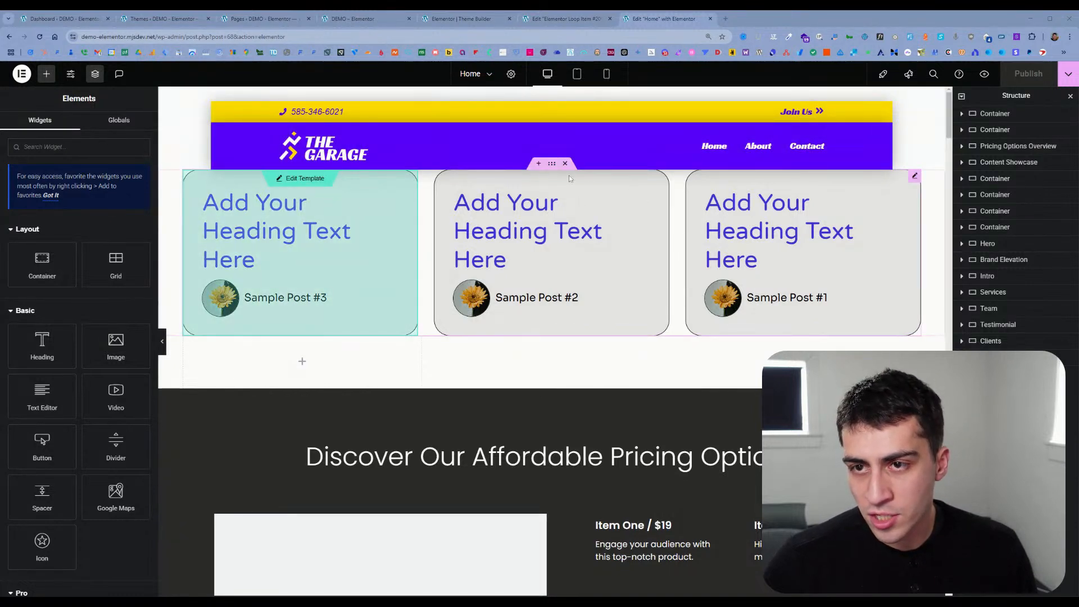
left_click(582, 20)
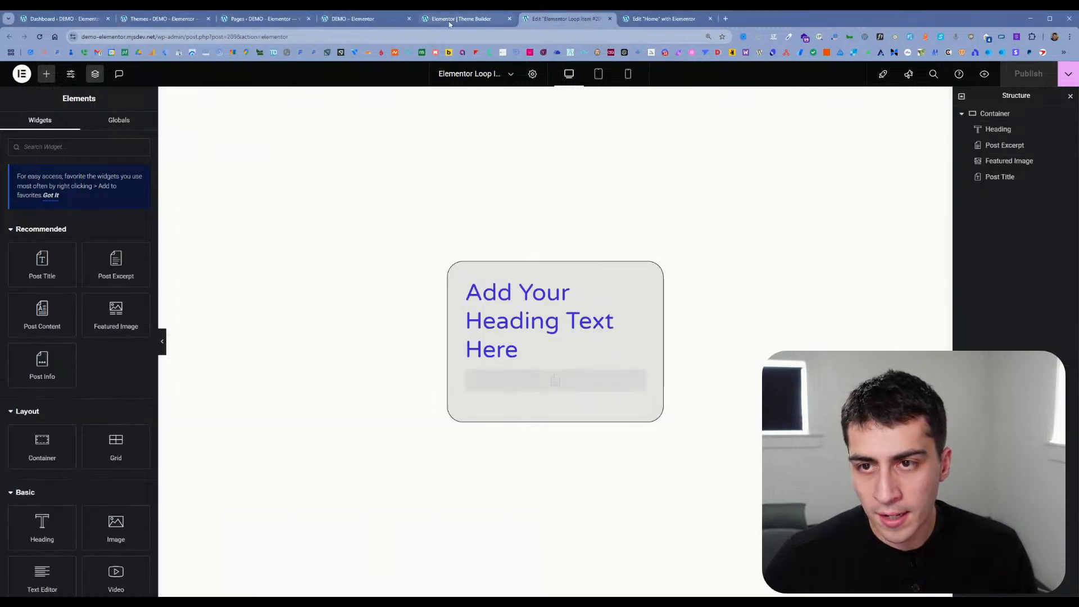
left_click(466, 20)
left_click(362, 20)
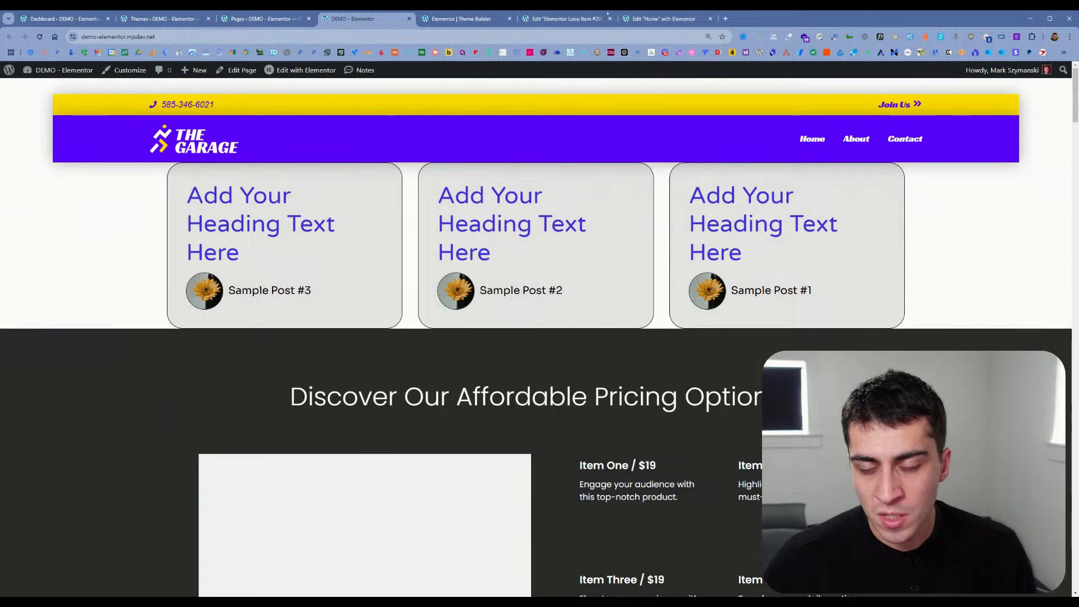
left_click(567, 19)
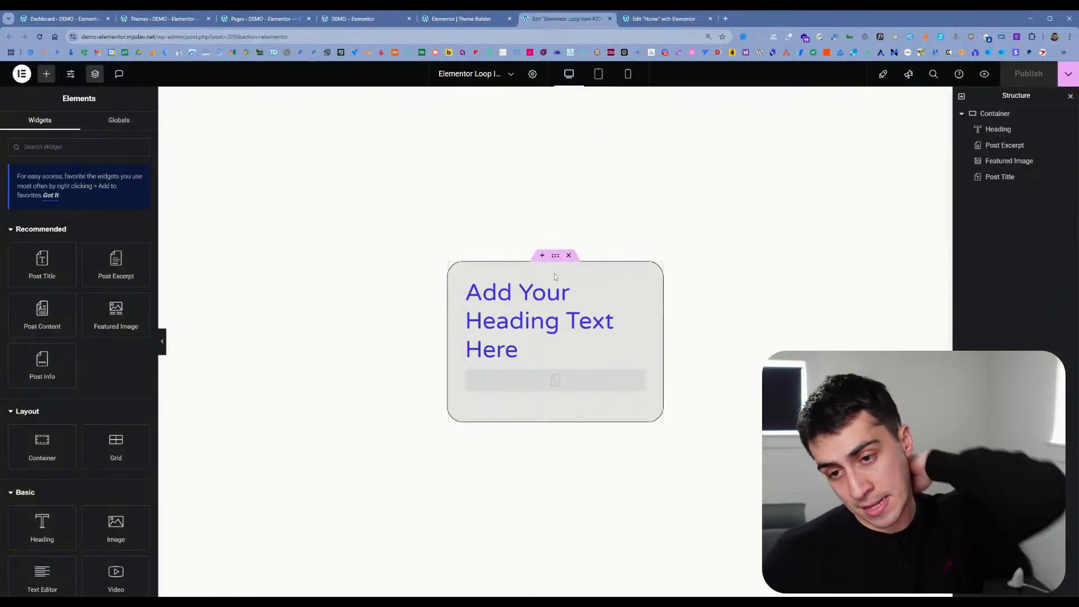
left_click(471, 21)
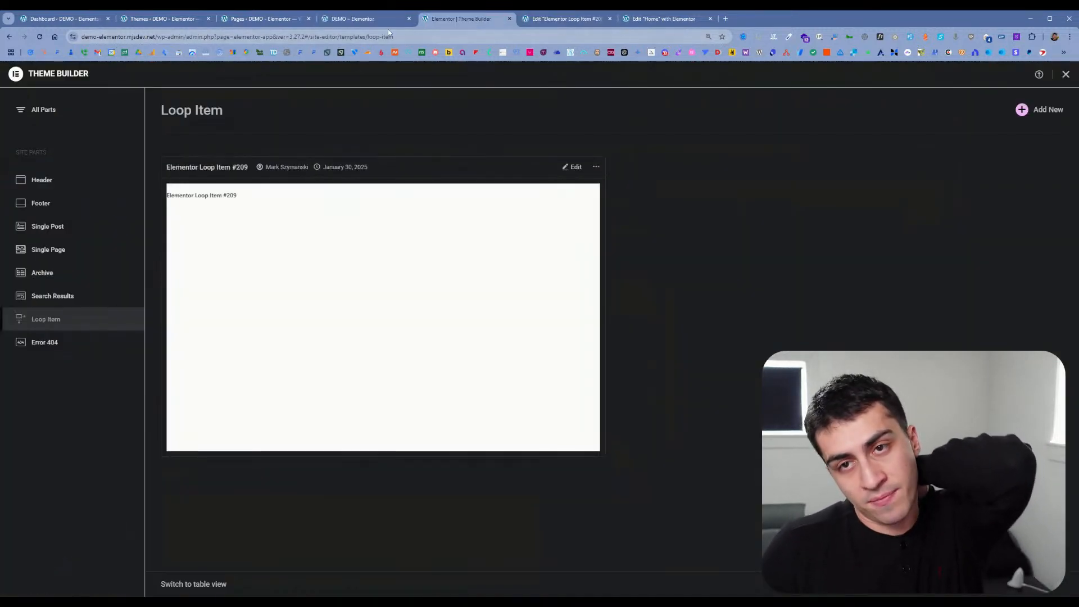
left_click(289, 19)
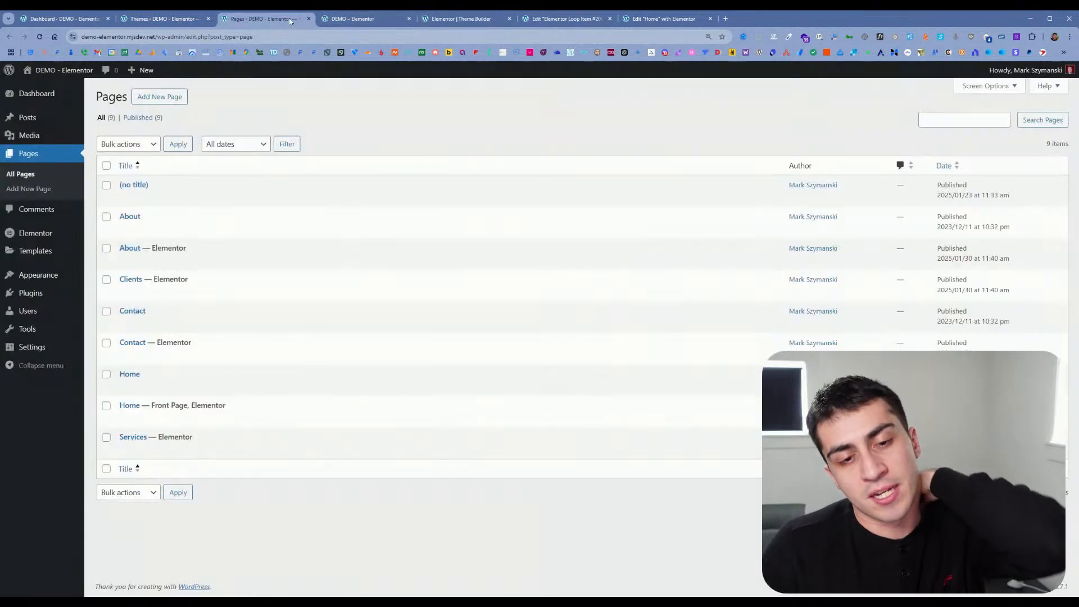
Step: Check the post cards on the live home page and select the Loop Grid in the Home page editor
left_click(360, 19)
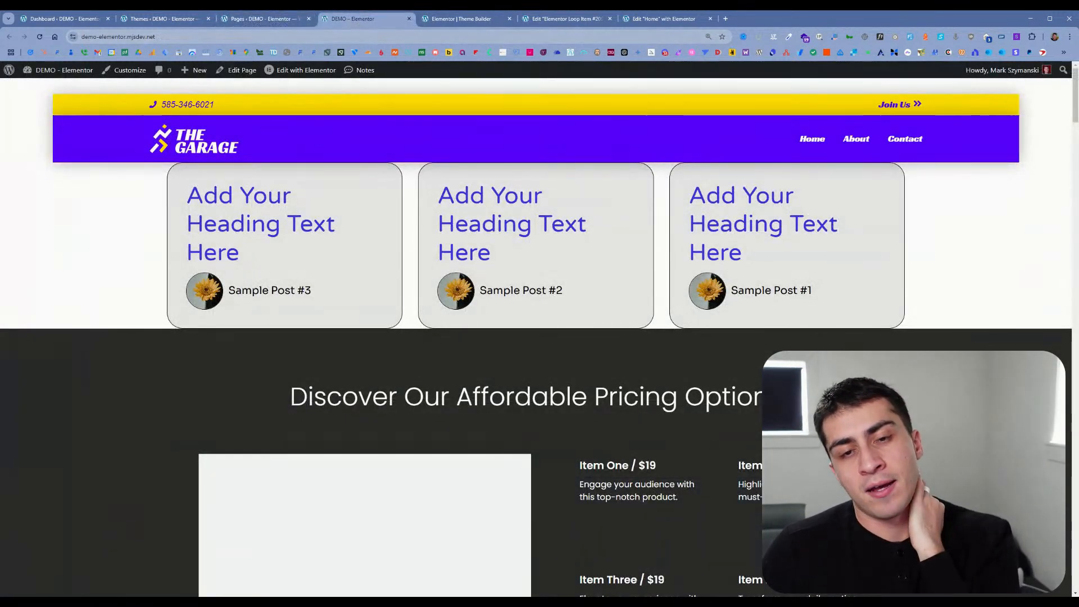
left_click(645, 20)
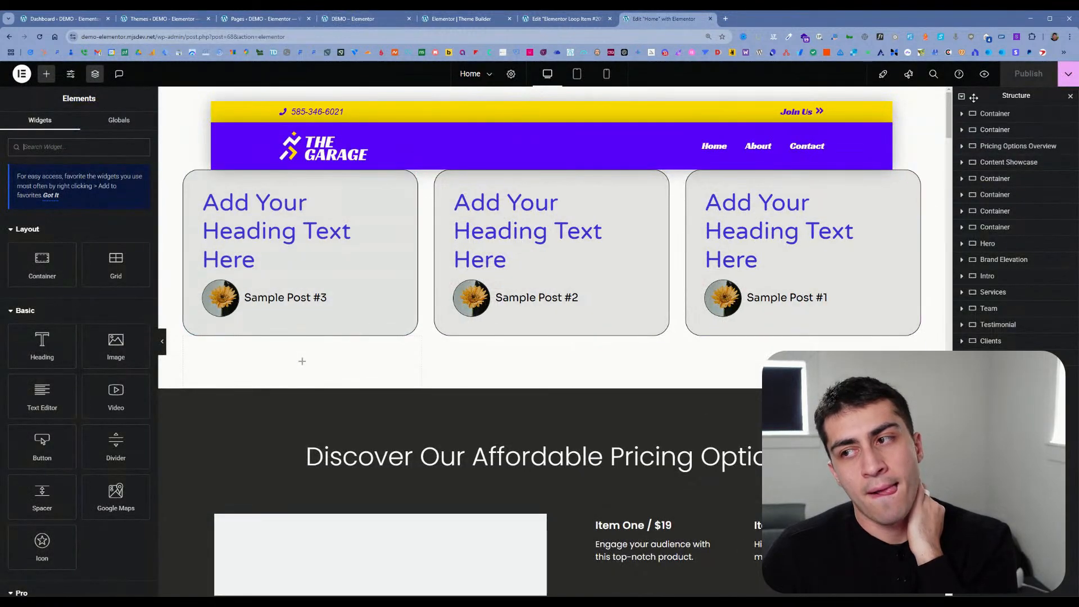
left_click(196, 257)
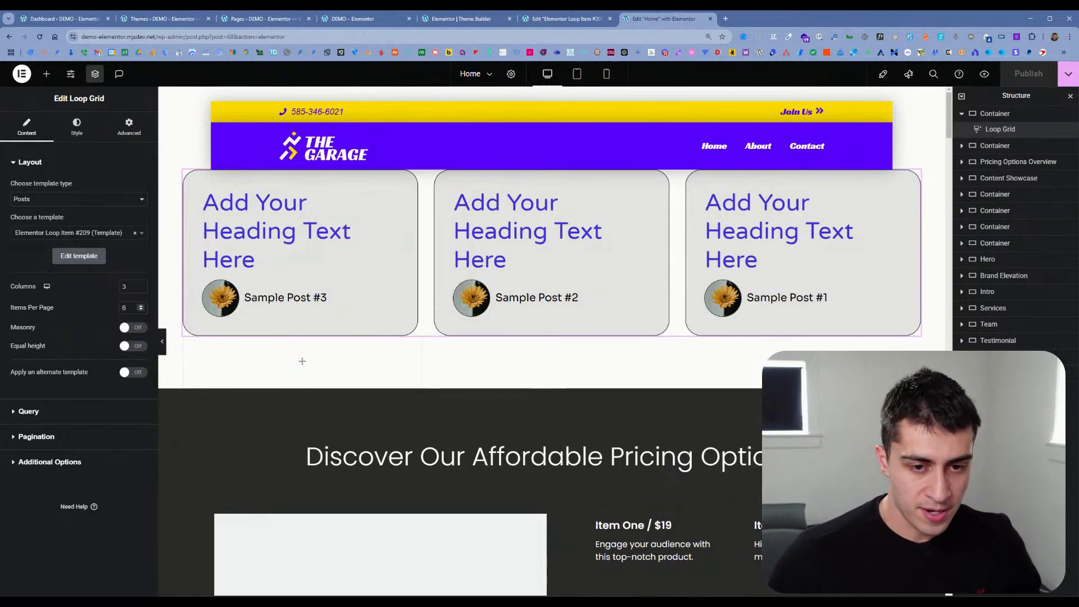
Step: Try the Loop Grid's Masonry and alternate template options, inspect the alternate template's settings, and switch both options off
left_click(131, 327)
left_click(131, 327)
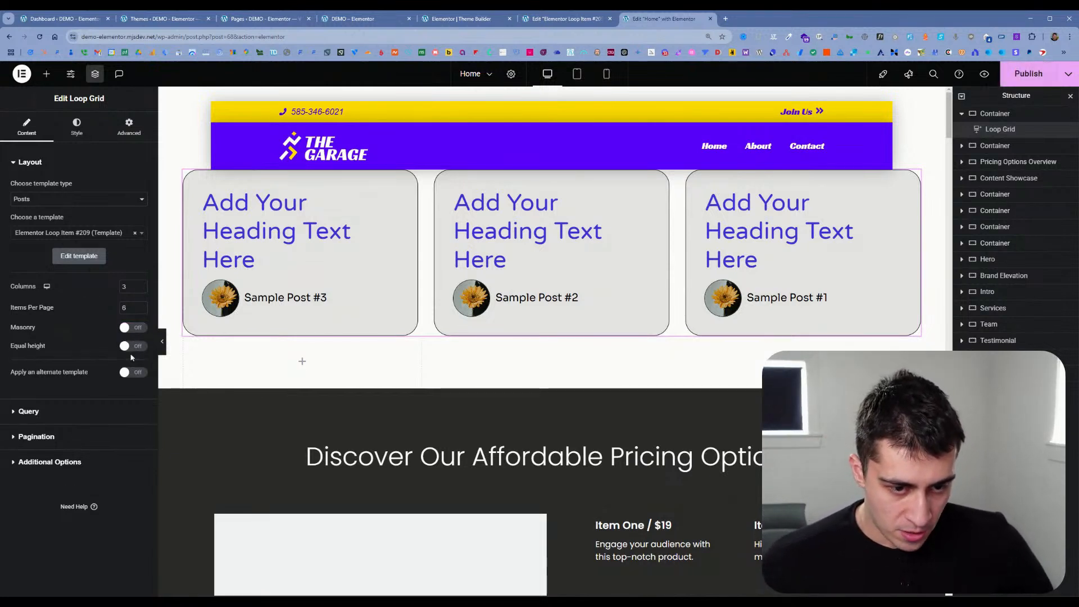
left_click(131, 373)
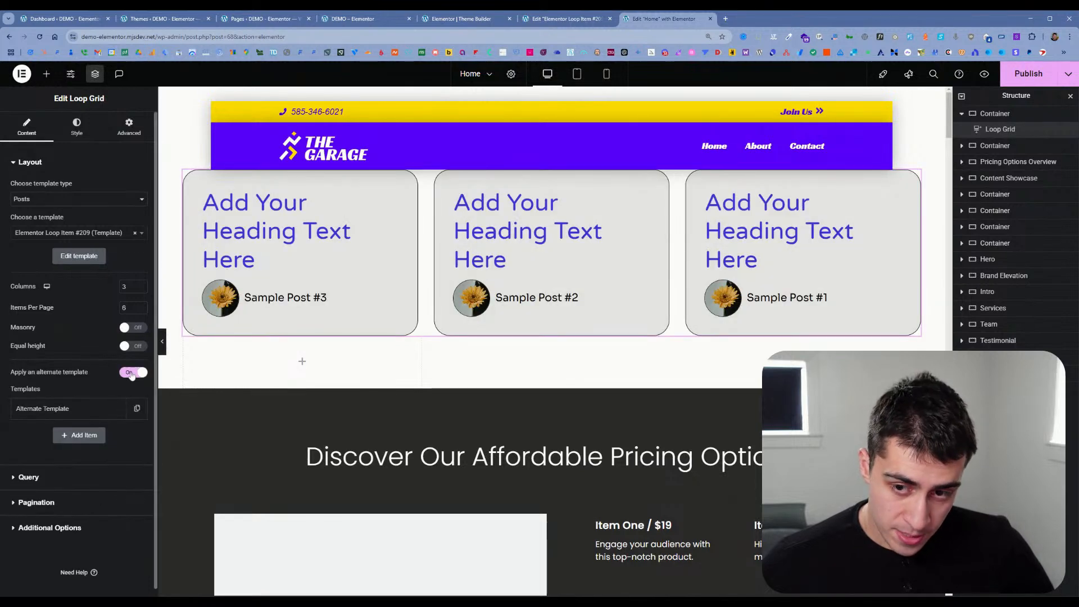
left_click(114, 410)
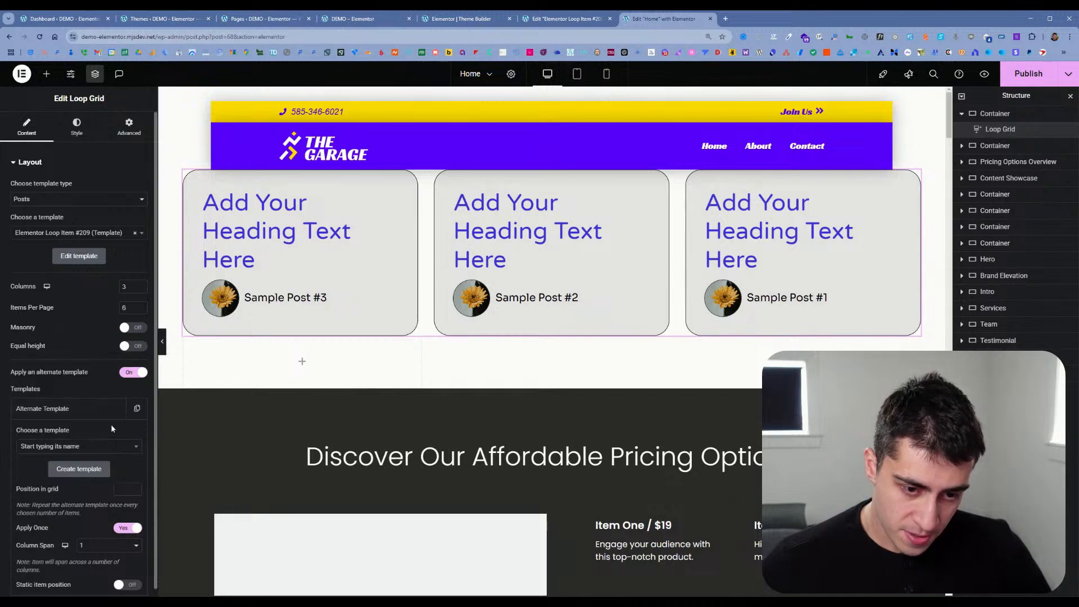
left_click(110, 410)
left_click(133, 371)
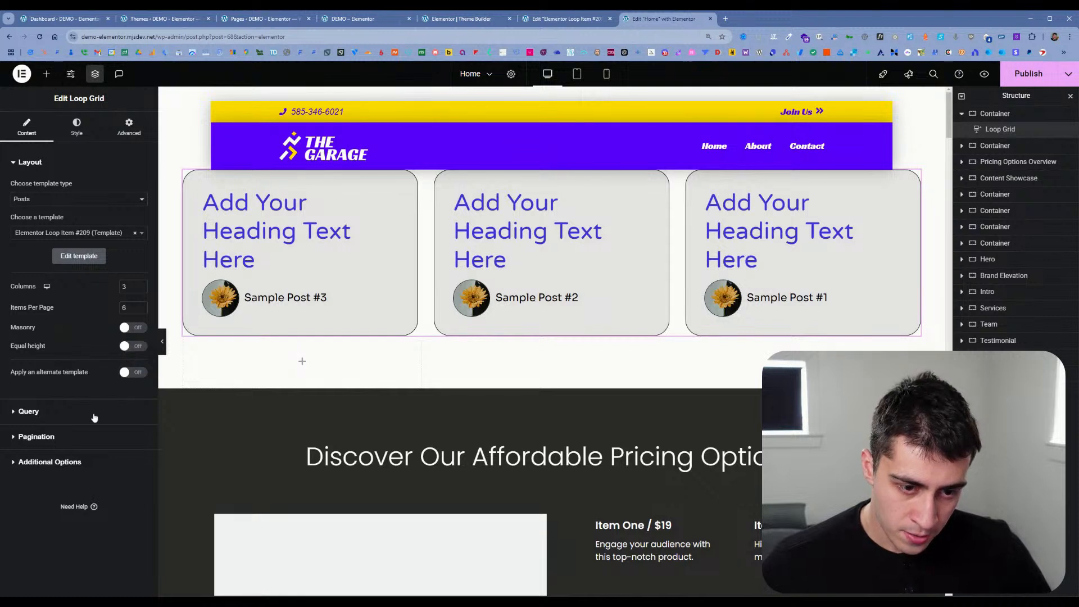
Step: Review the Loop Grid's Query, Pagination and Additional Options settings, staying on the Home page document
left_click(34, 412)
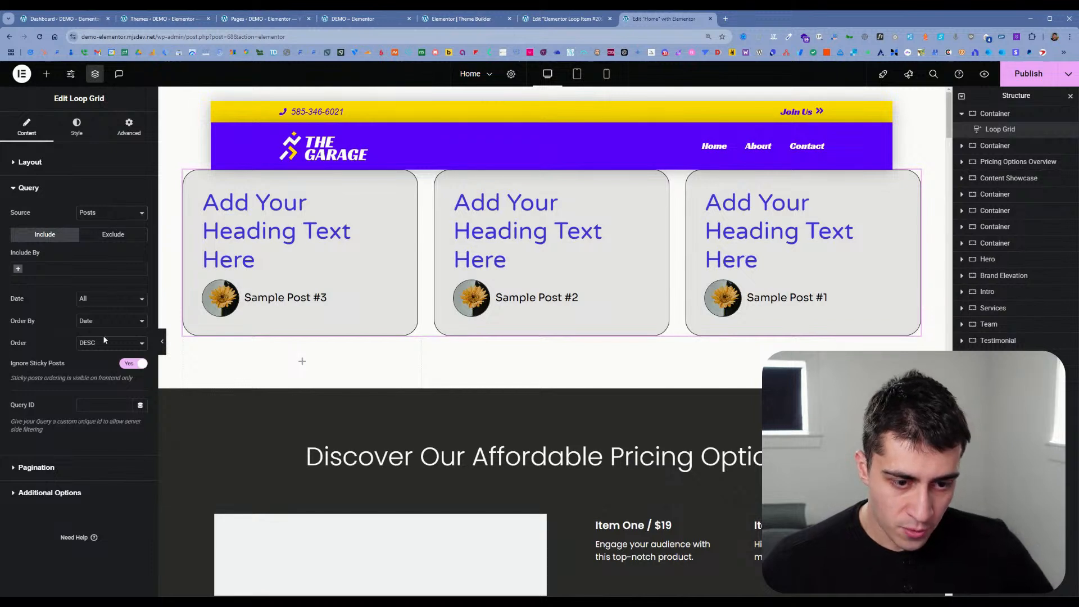
left_click(89, 466)
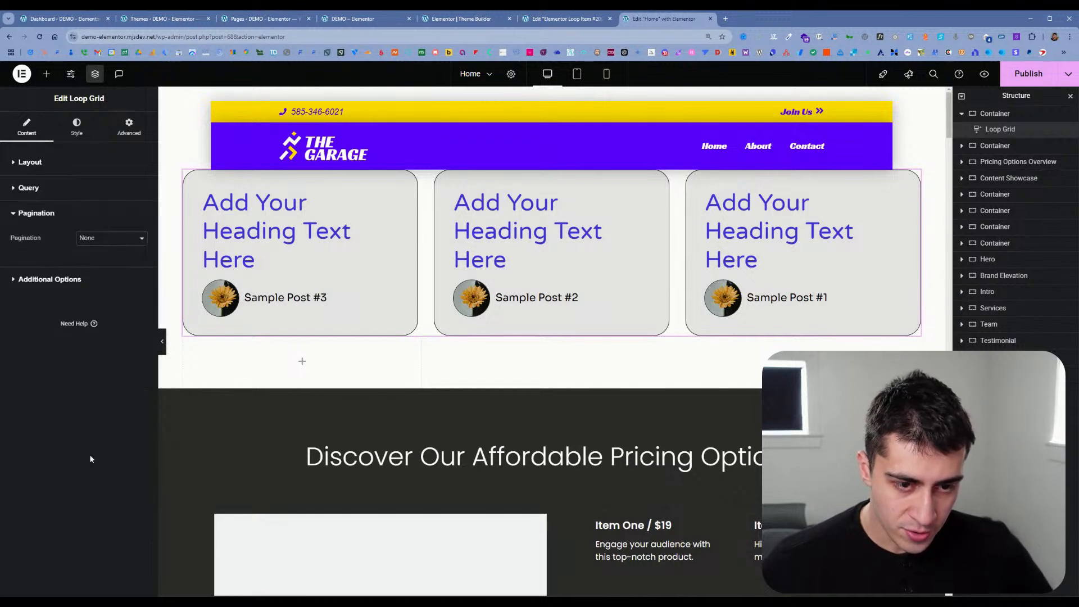
left_click(90, 280)
left_click(88, 189)
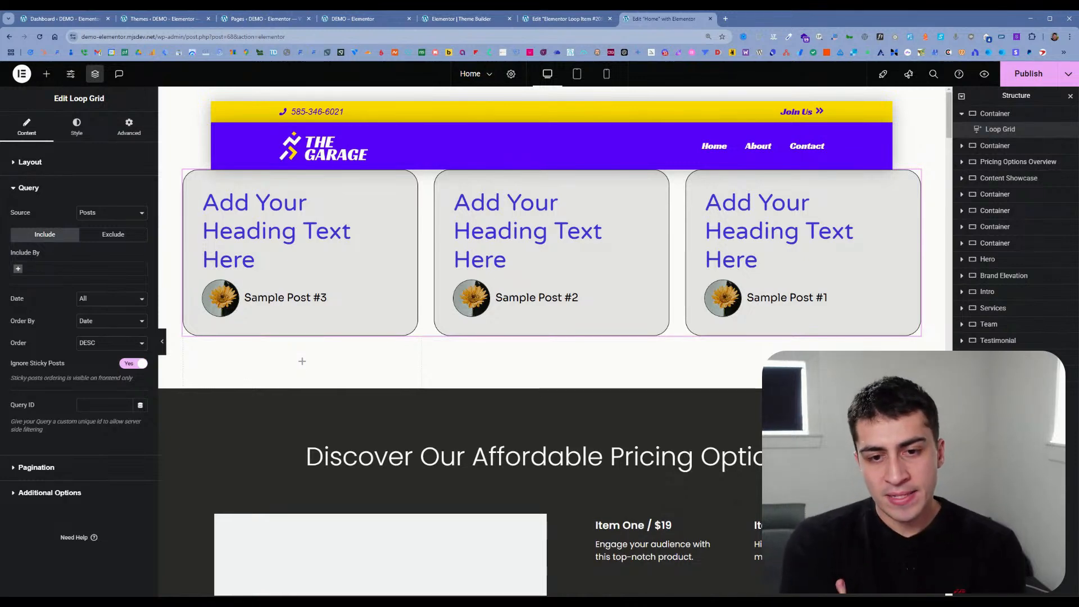
left_click(178, 147)
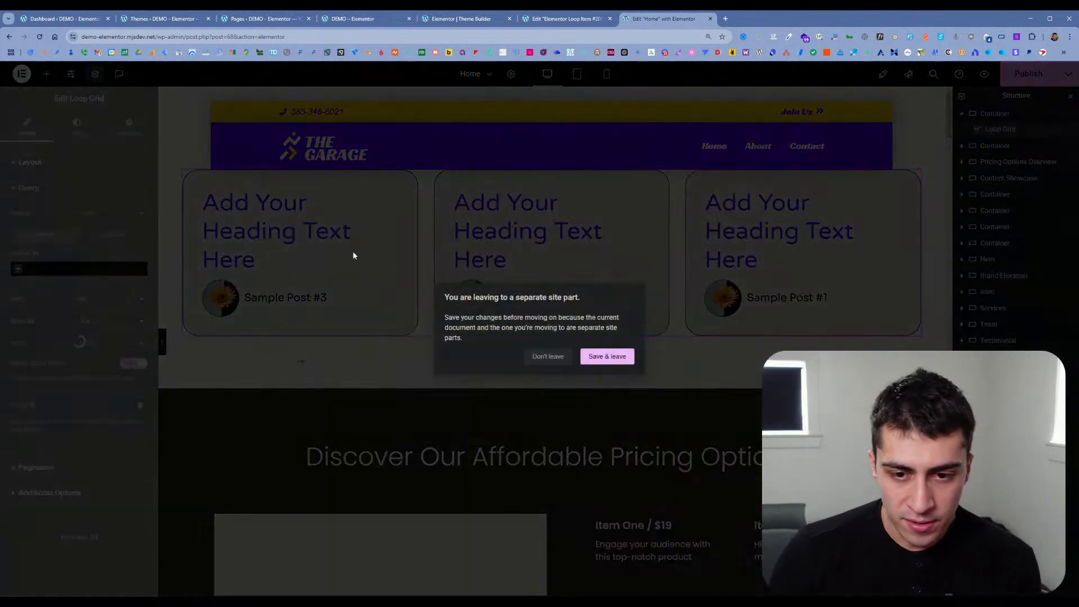
left_click(552, 359)
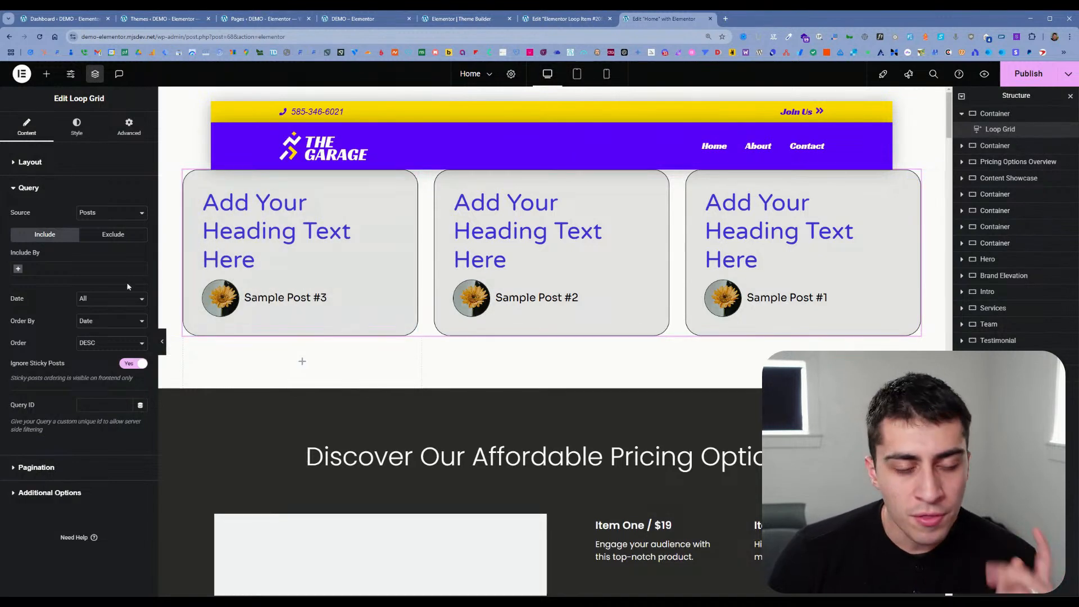
Step: Save the Home page, open the loop item template in place and inspect the Post Title widget's dynamic title source
left_click(304, 179)
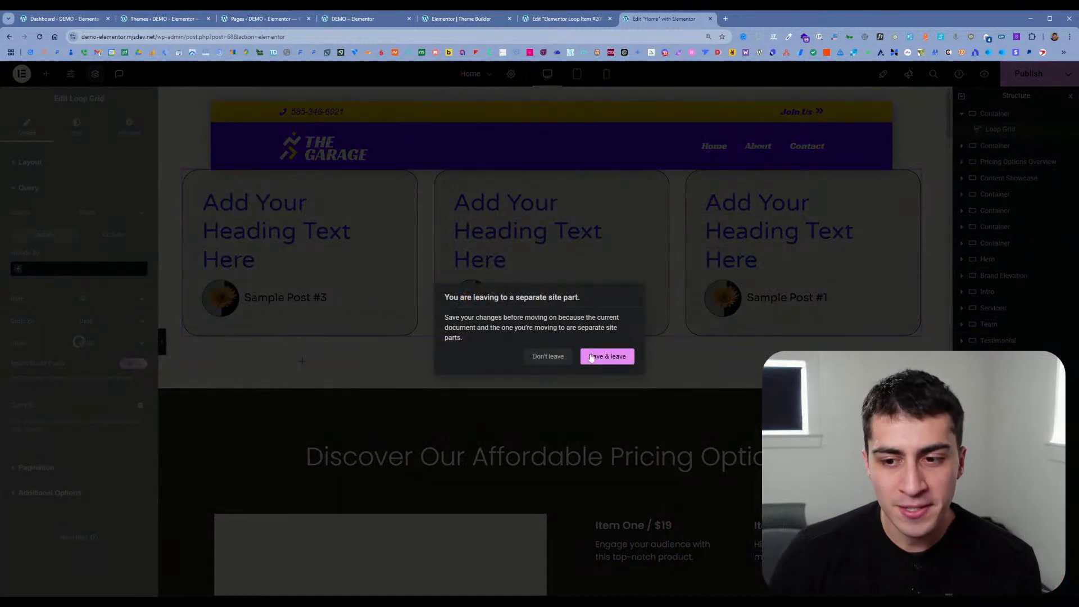
left_click(600, 357)
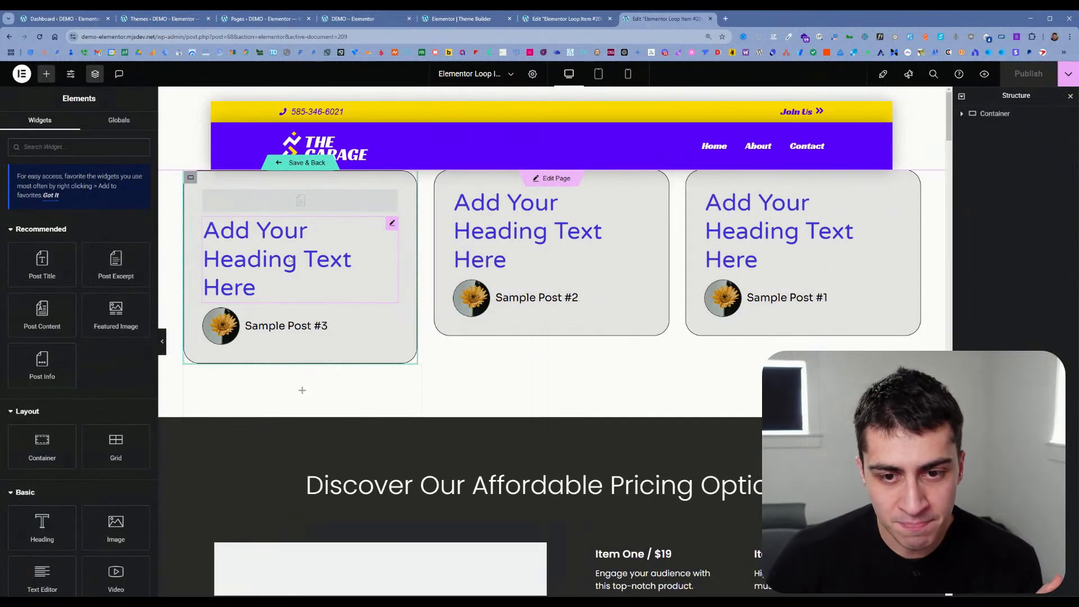
left_click(289, 260)
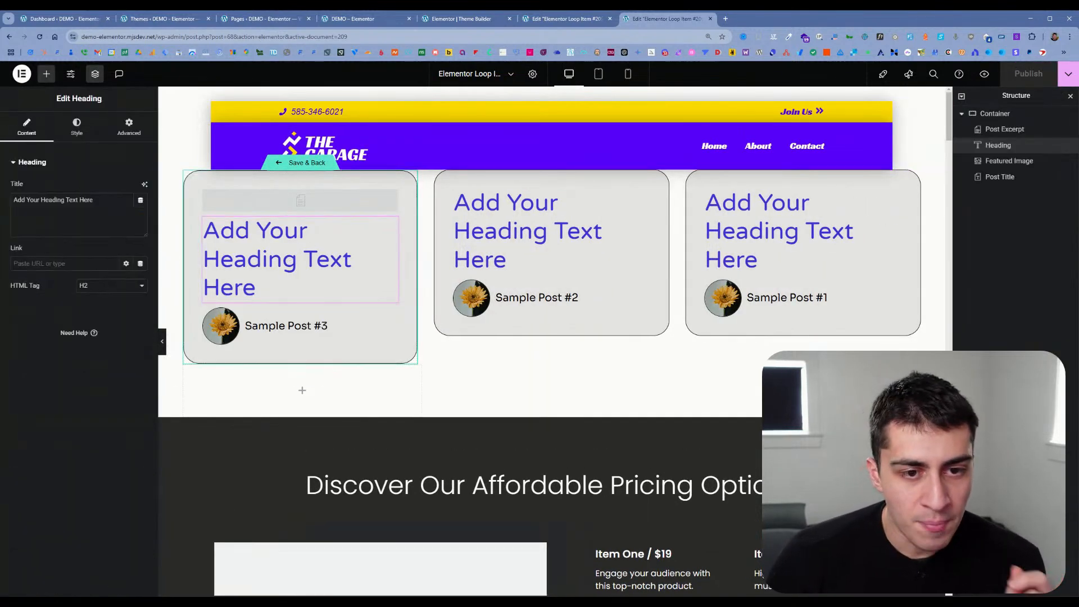
left_click(275, 303)
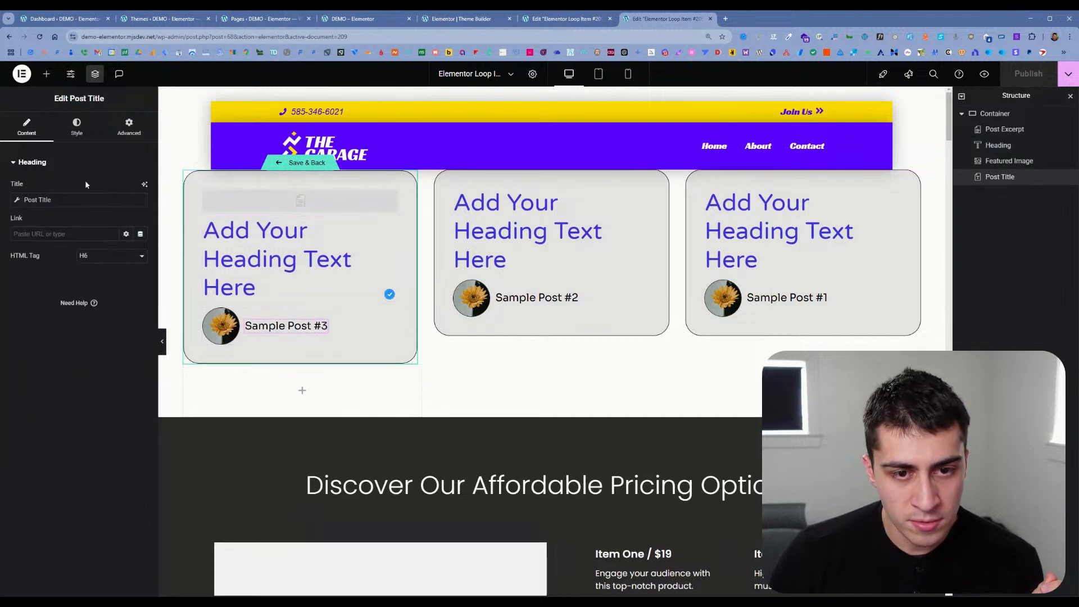
left_click(52, 201)
left_click(19, 199)
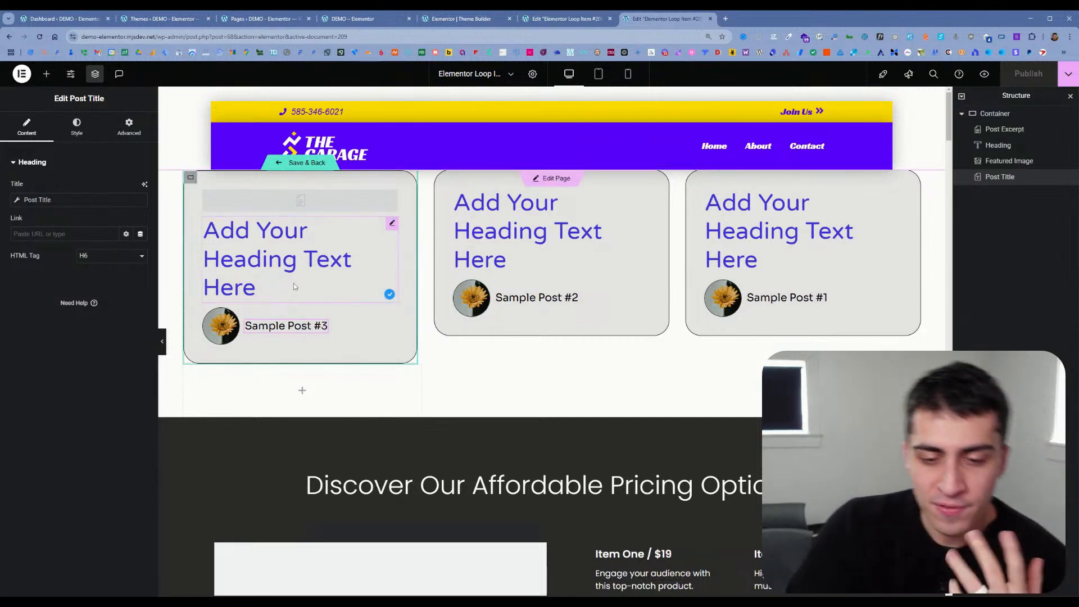
Step: Set the loop item Heading's title to the dynamic Post Title tag
left_click(254, 288)
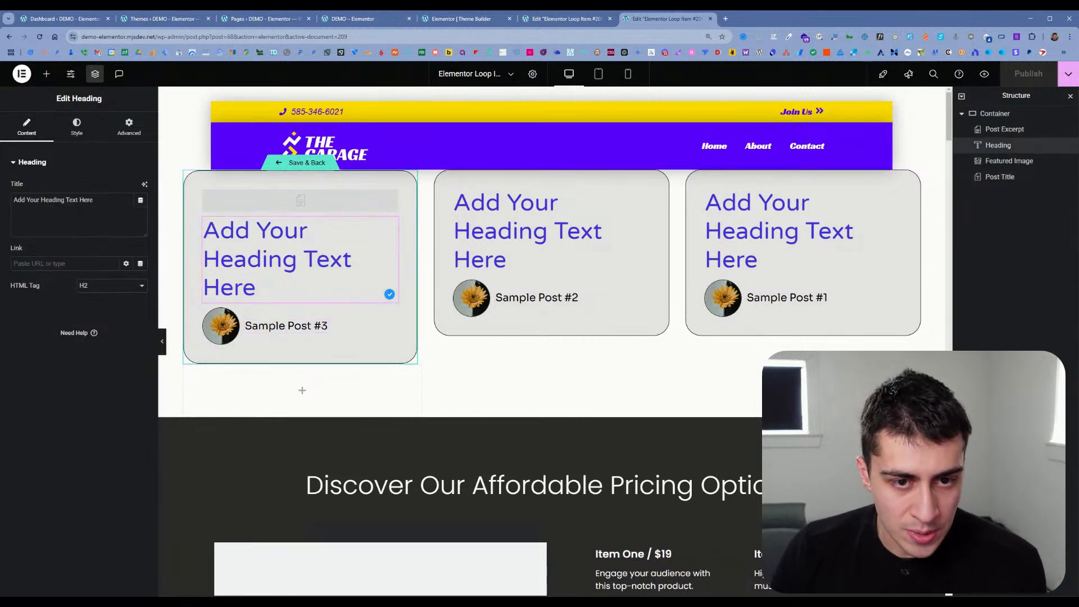
left_click(144, 184)
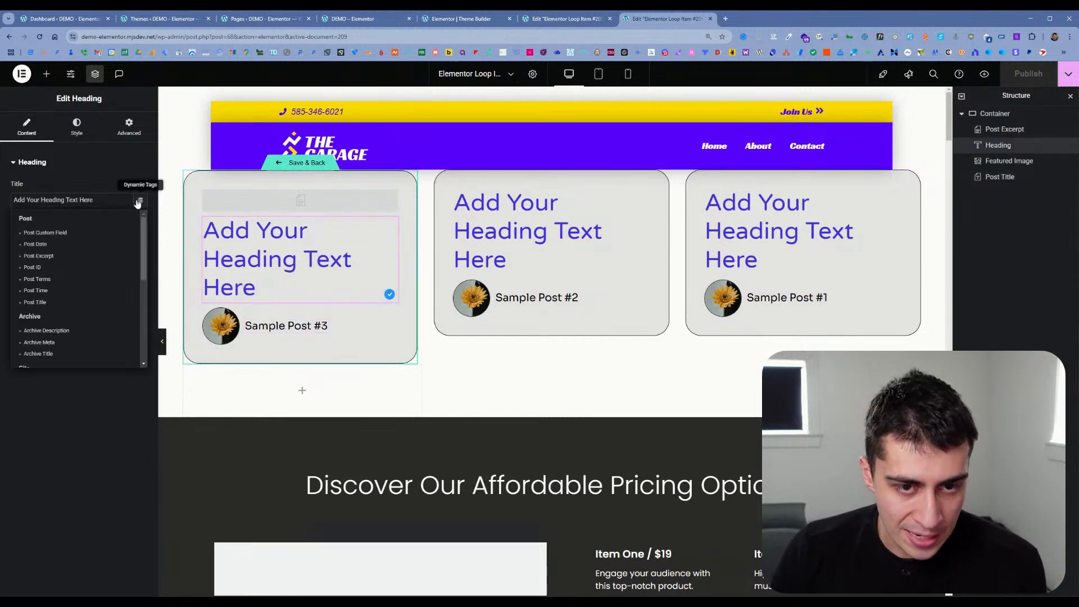
left_click(66, 303)
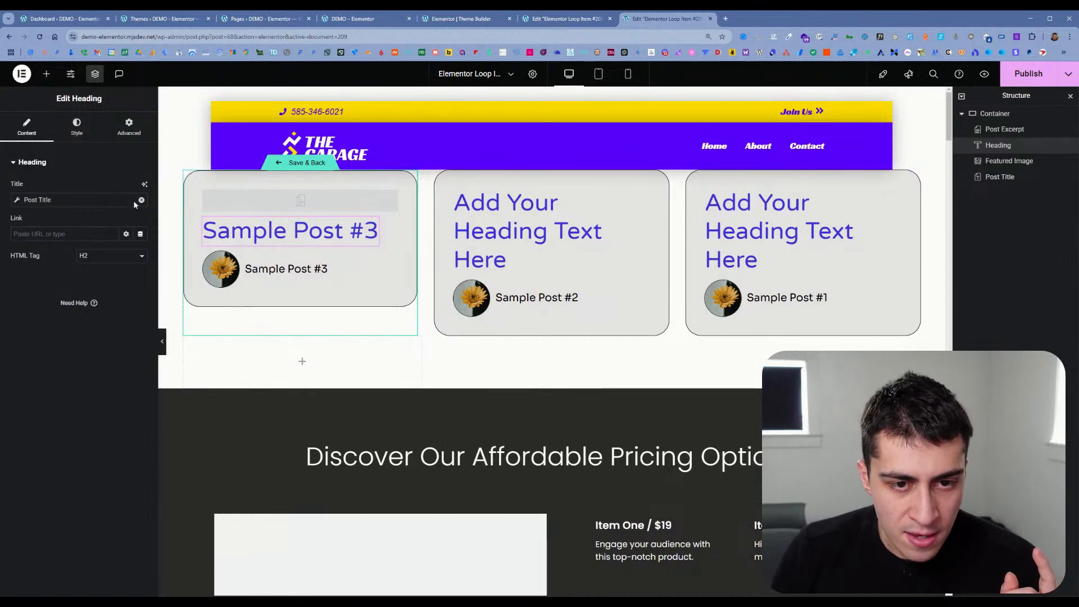
Step: Try "dbcvb" as the Before text of the Heading's Post Title tag, then clear it
left_click(89, 201)
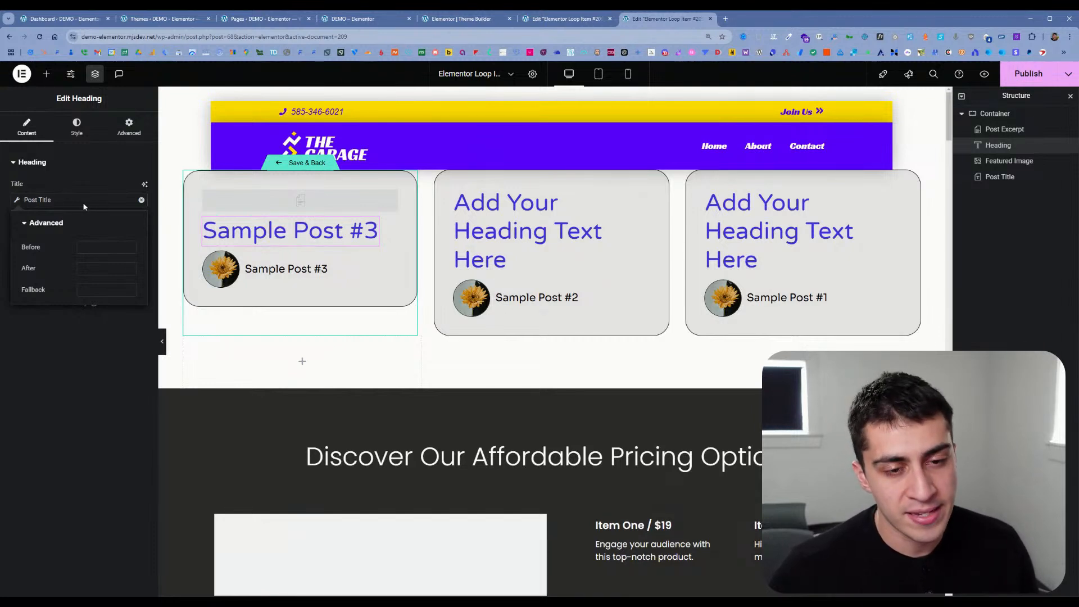
left_click(106, 247)
type("dbcvb")
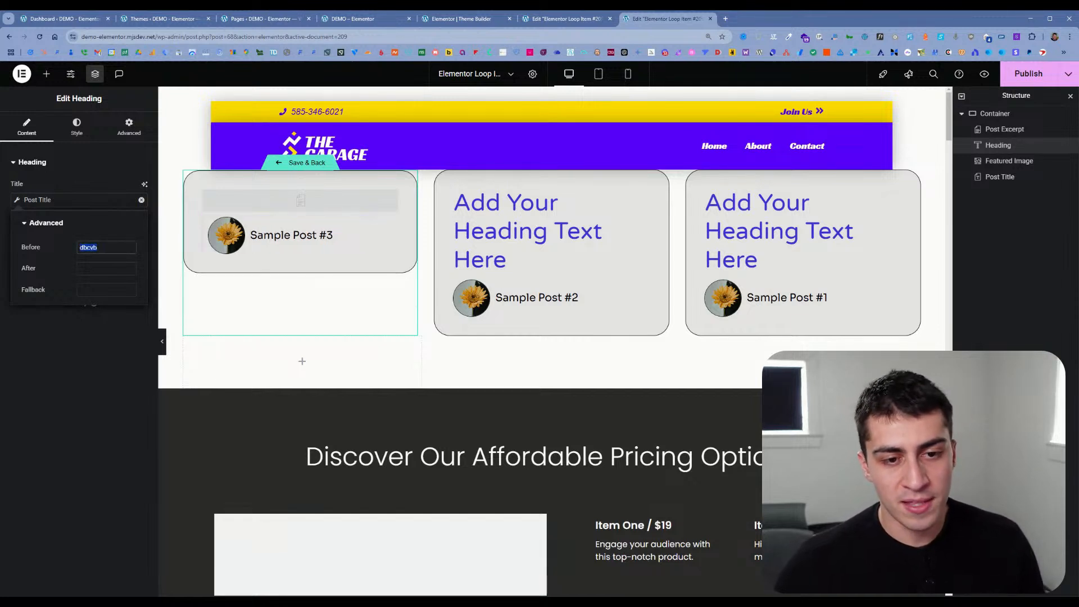
key("BackSpace")
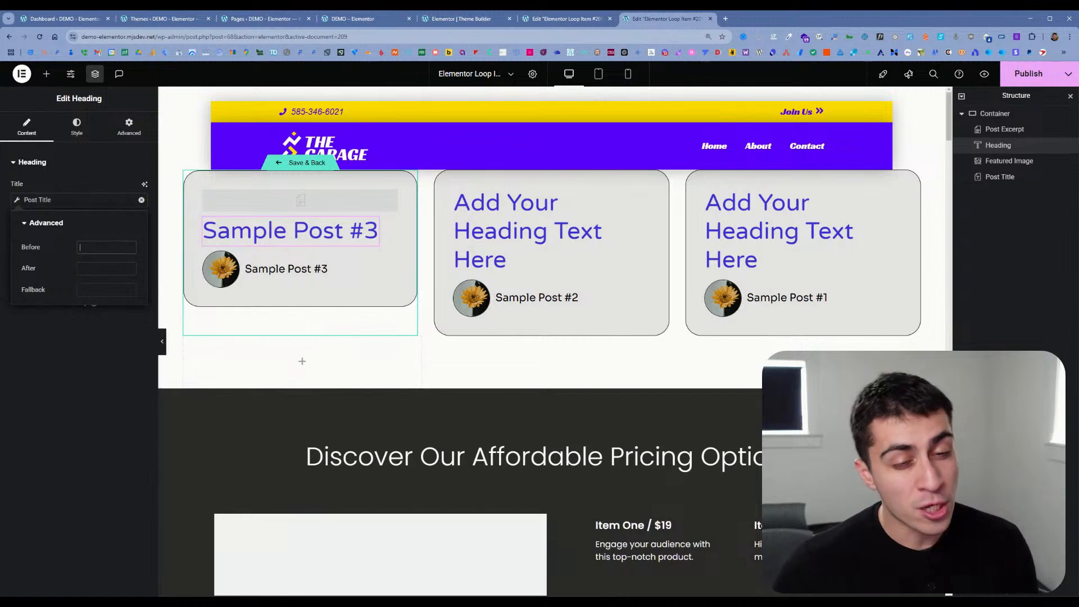
Step: Try adding {post_url} before the Heading's dynamic post title, then remove it
left_click(58, 201)
left_click(46, 204)
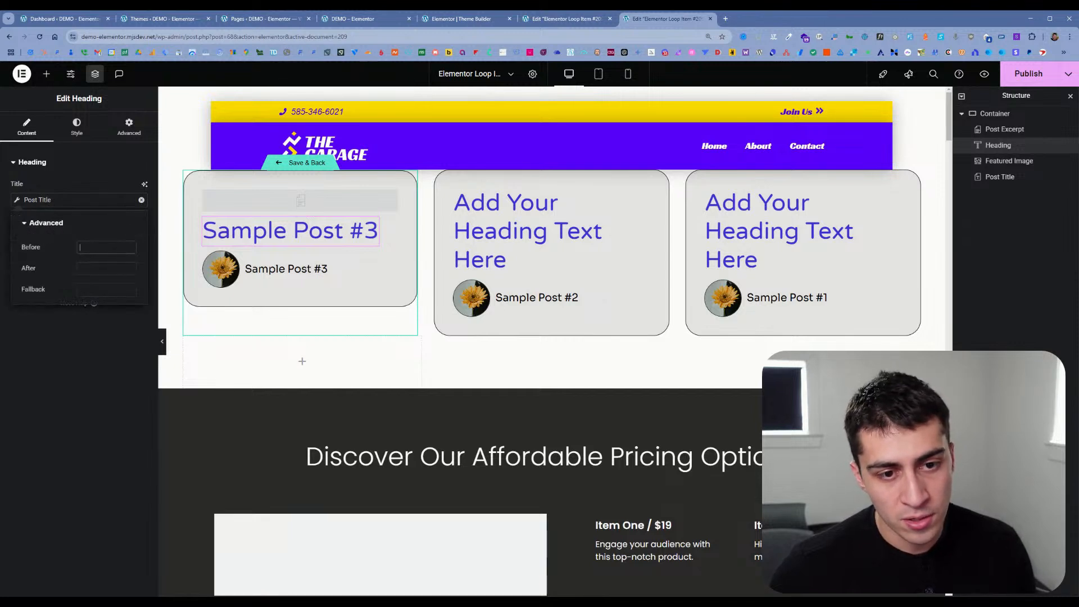
type("(")
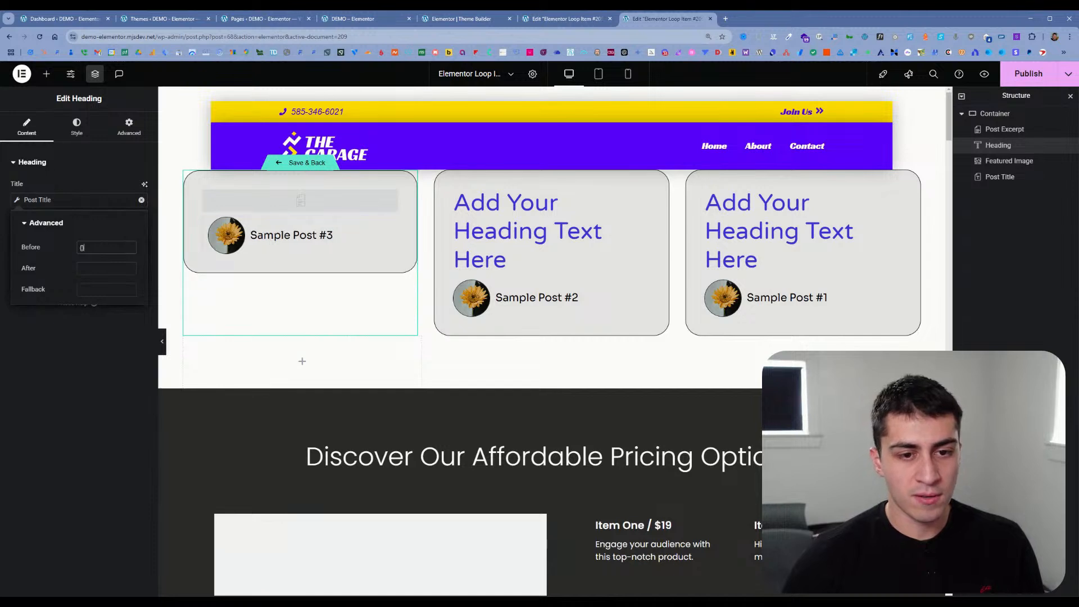
type("post_url")
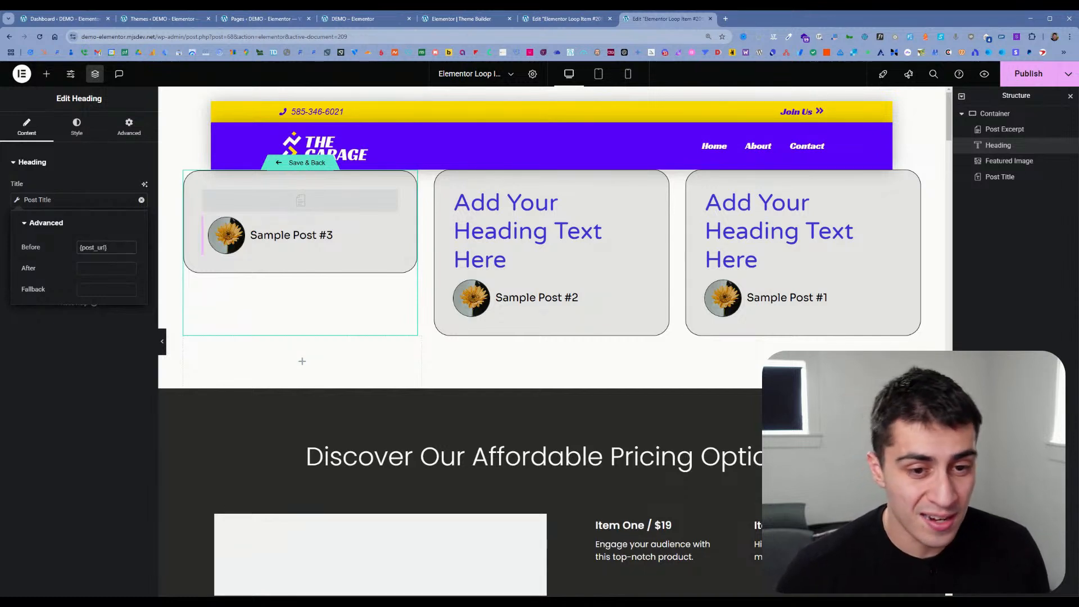
key("ctrl+a")
key("BackSpace")
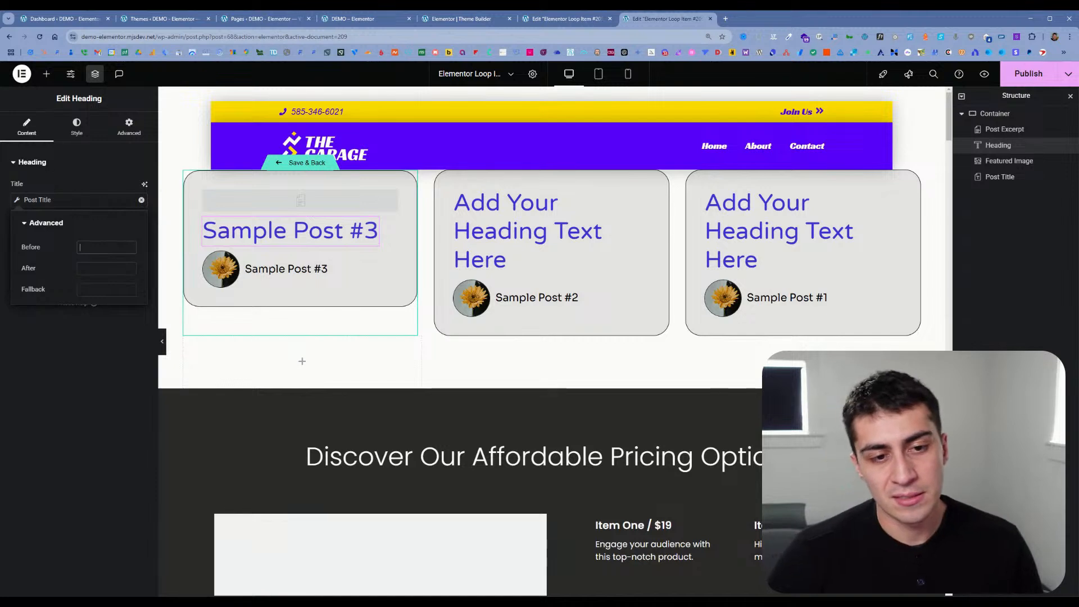
Step: Review the Heading's dynamic title options, including Fallback, then save the loop item template and return to the Home page
left_click(106, 290)
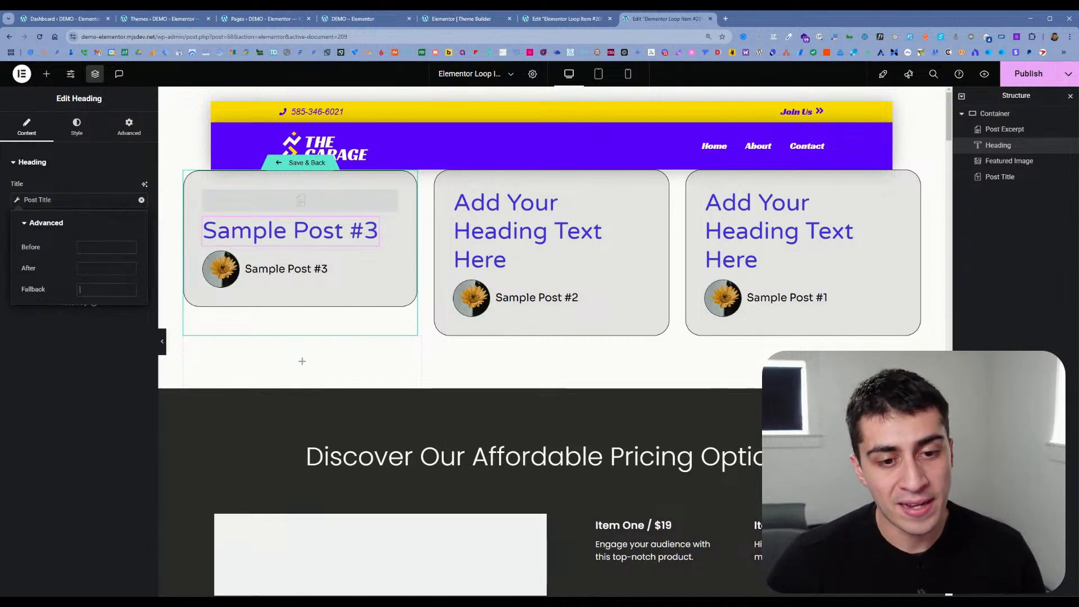
left_click(7, 207)
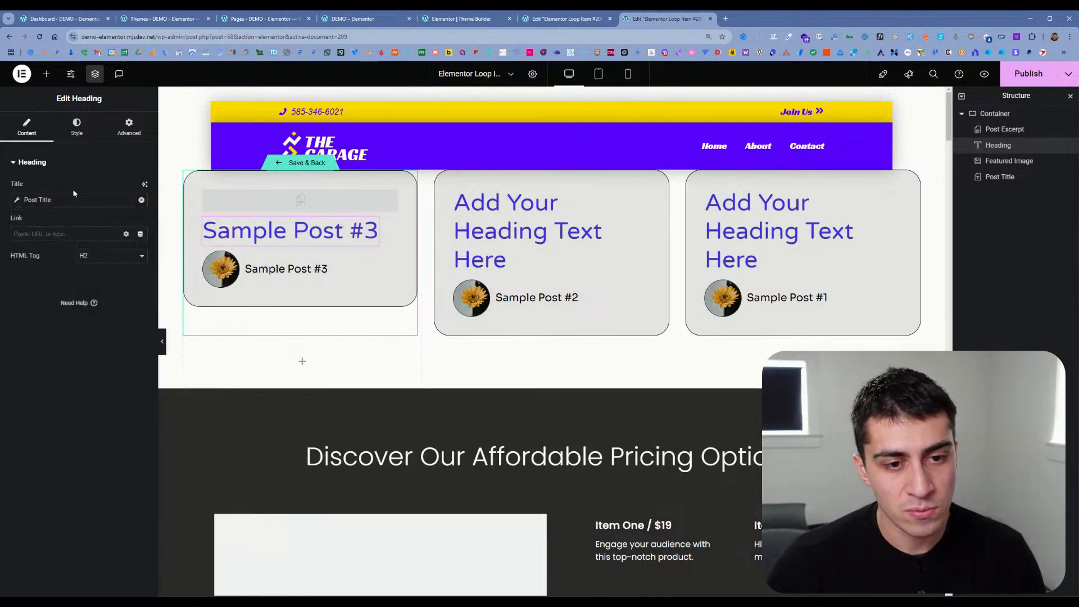
left_click(82, 201)
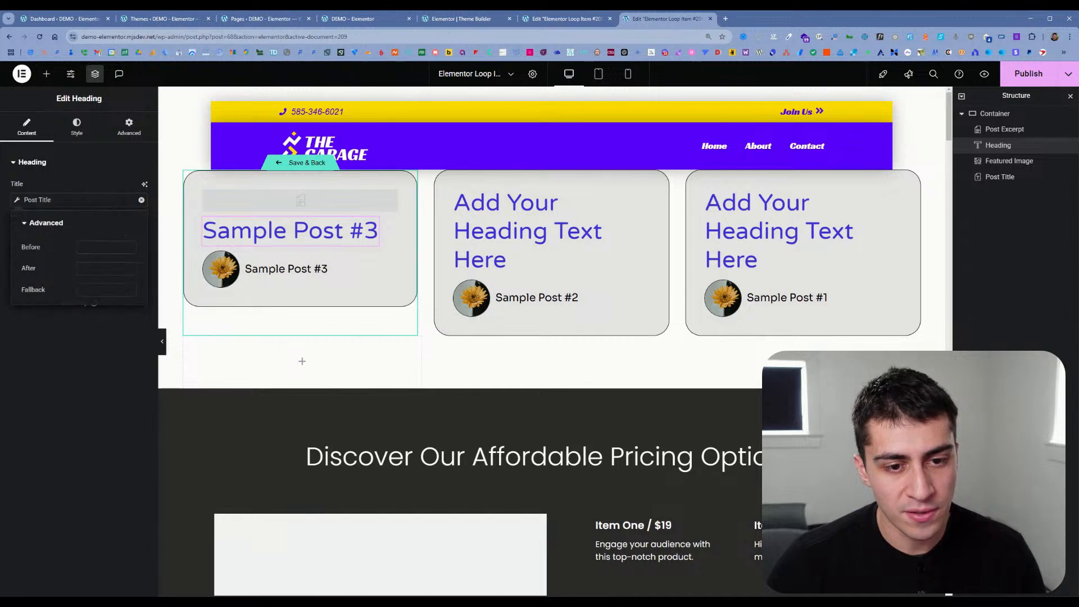
left_click(115, 324)
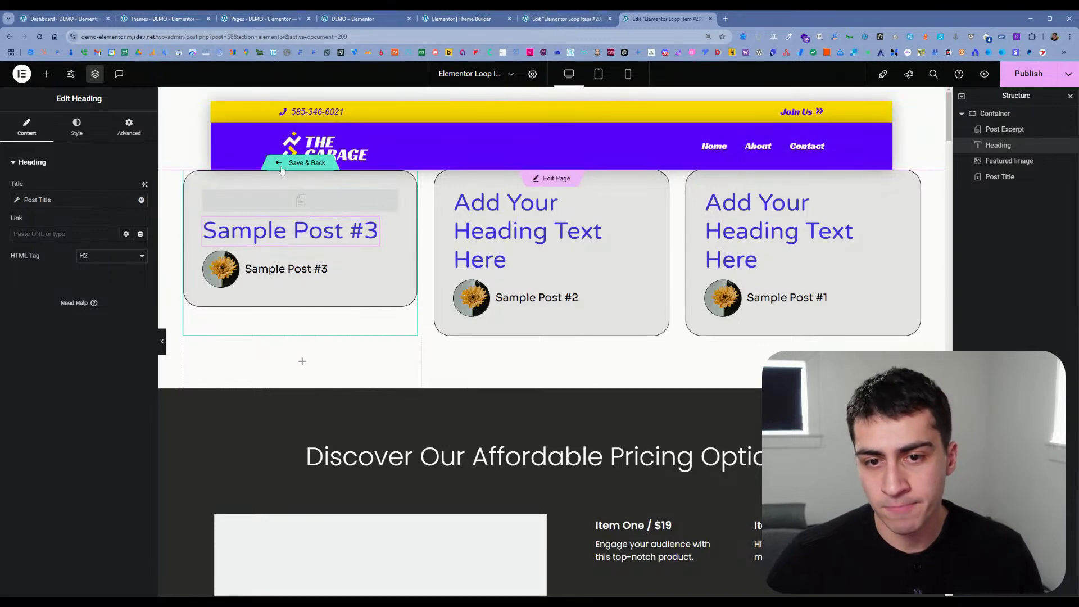
key("ctrl+s")
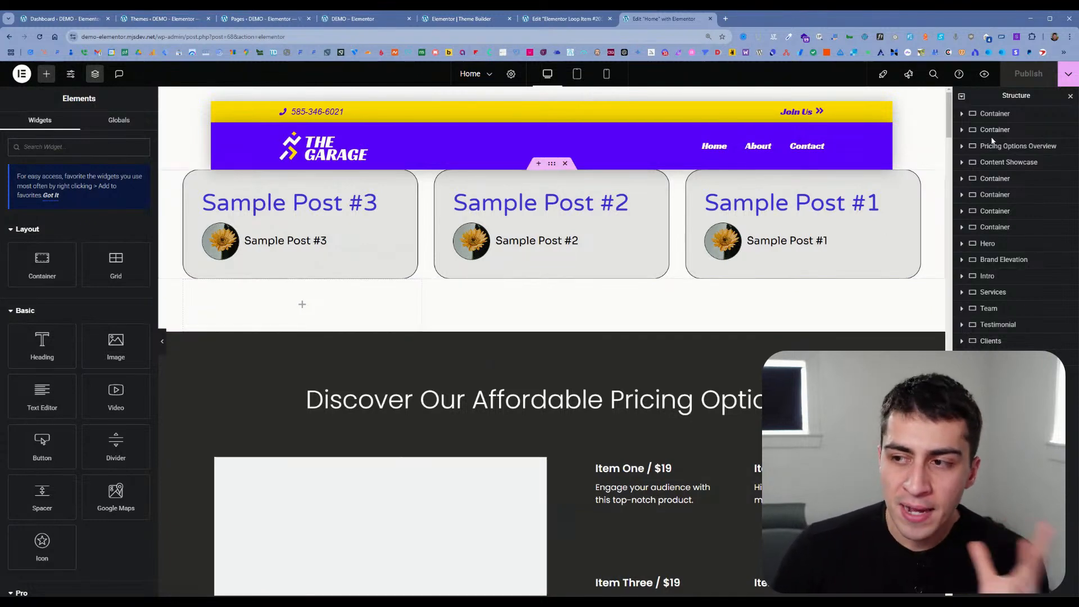
Step: Review the Loop Grid's template choice and Query settings in the Home page editor
left_click(405, 196)
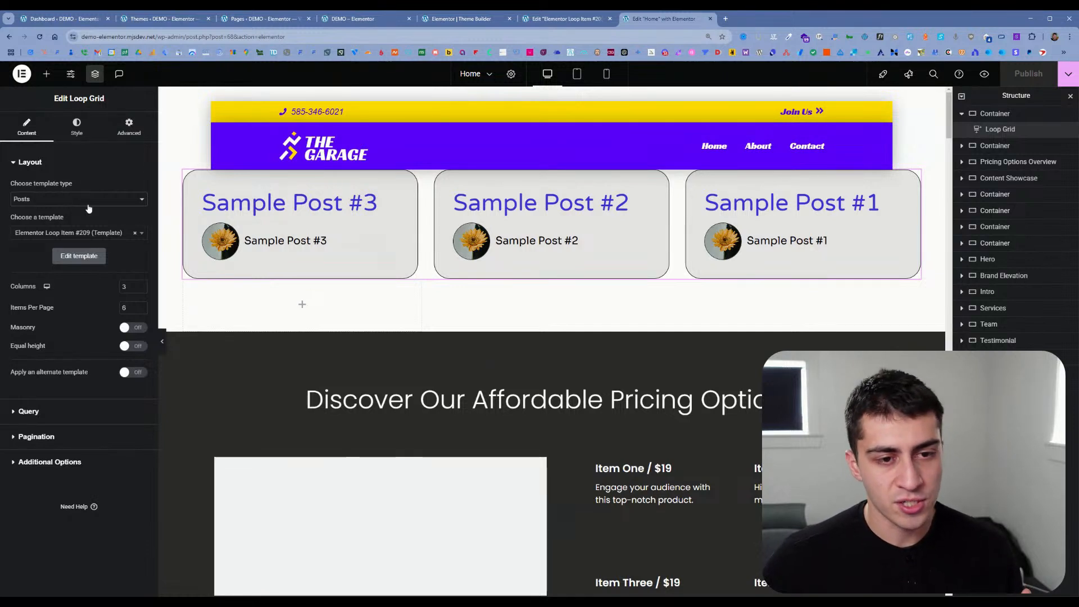
left_click(82, 233)
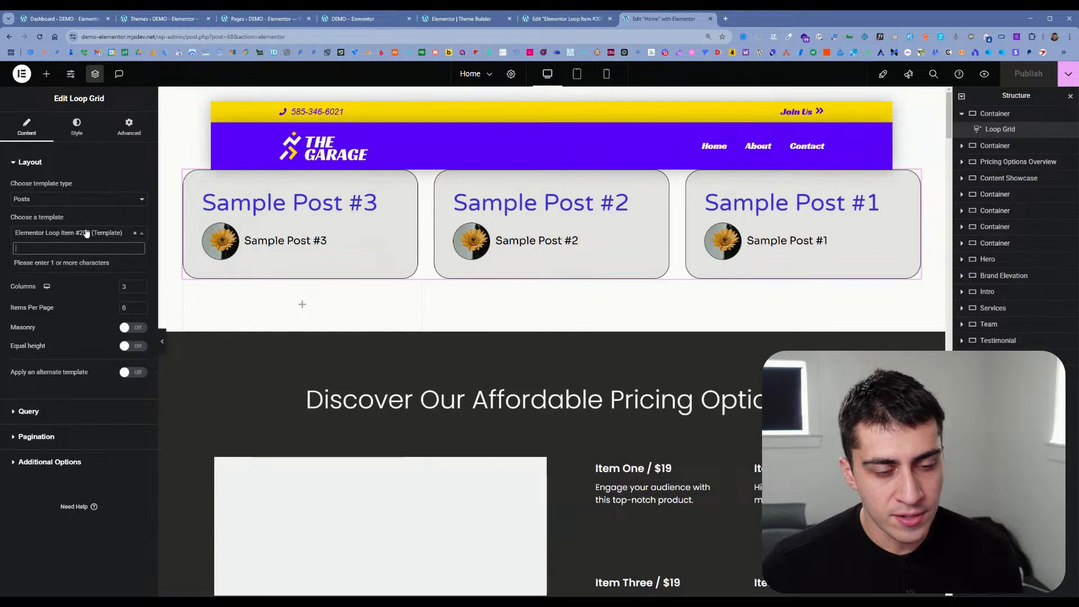
left_click(78, 231)
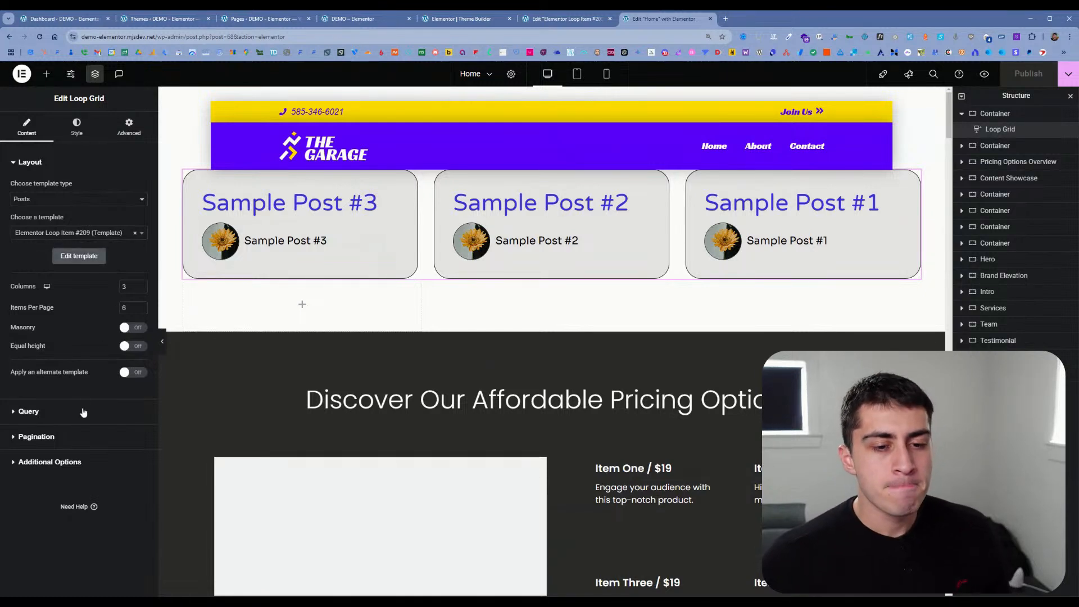
left_click(84, 410)
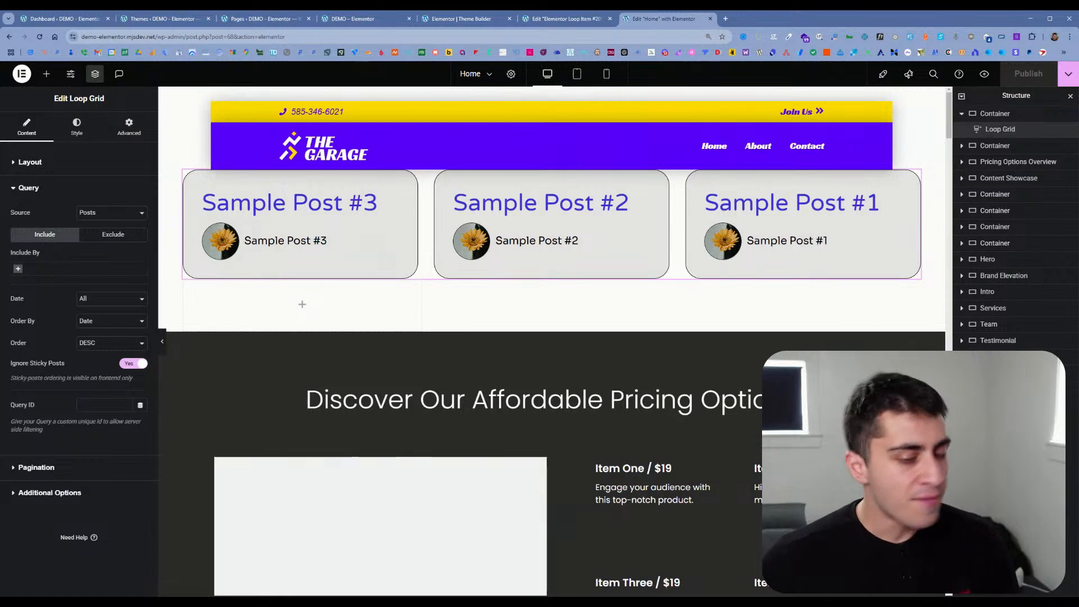
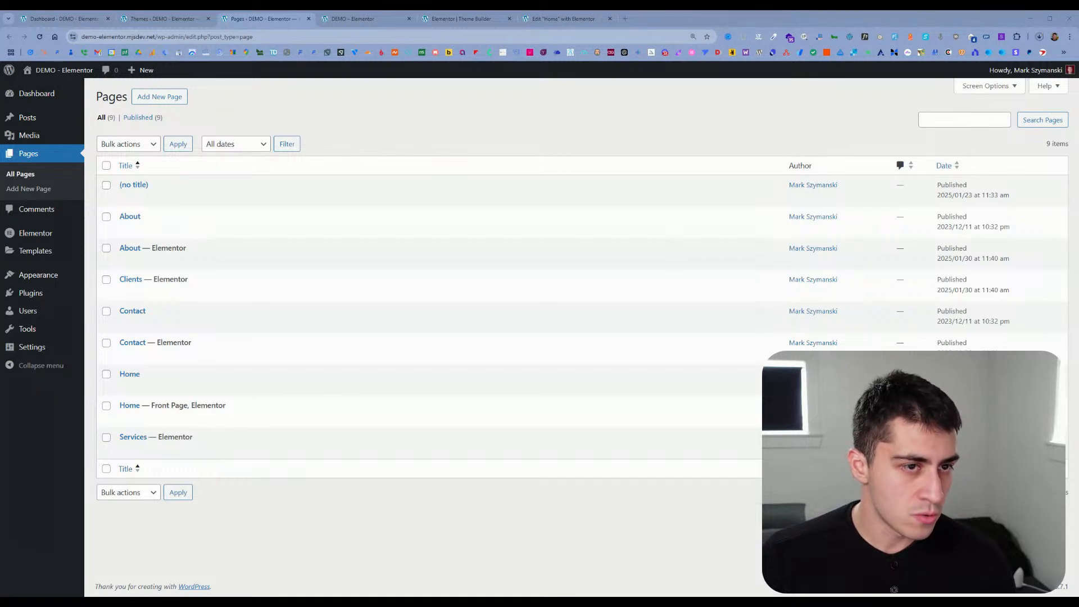
Step: Install the plugin from the uploaded file jet-engine.zip and activate it
mouse_move(50, 297)
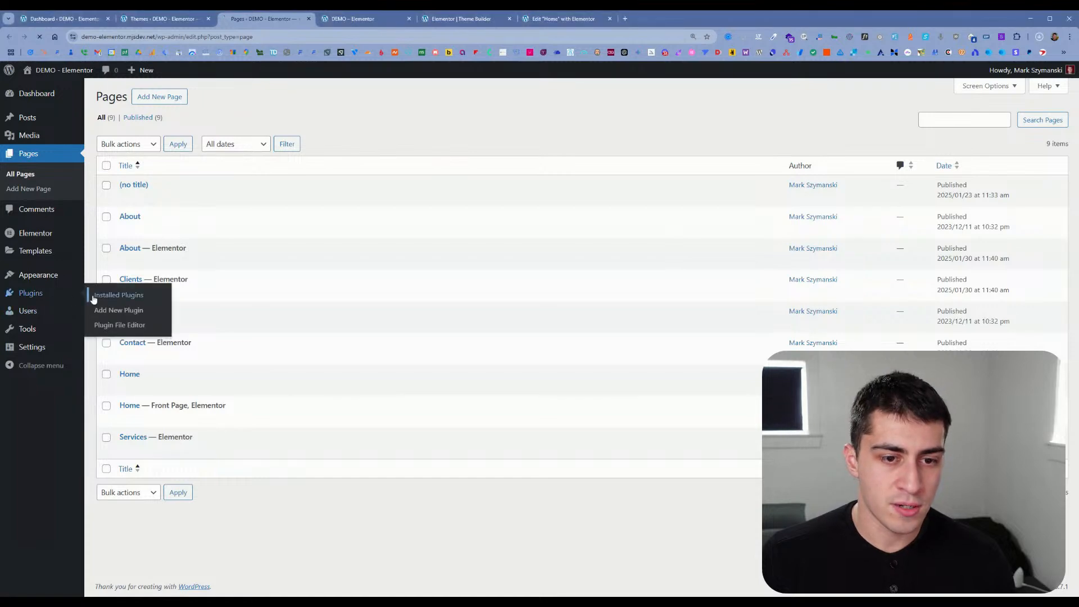
left_click(94, 295)
left_click(169, 97)
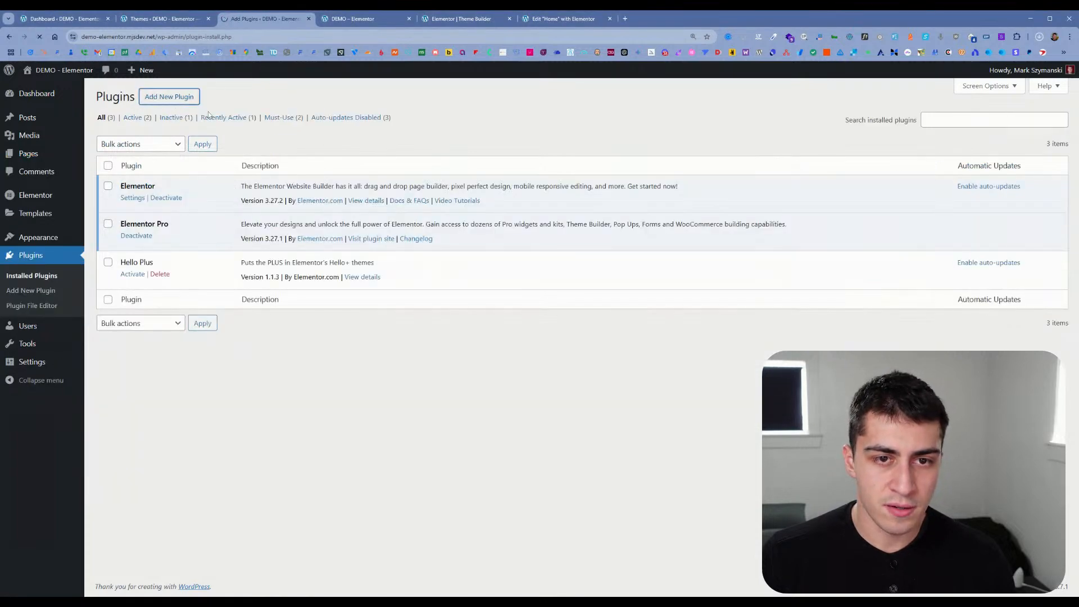
left_click(192, 97)
left_click(507, 191)
left_click(648, 192)
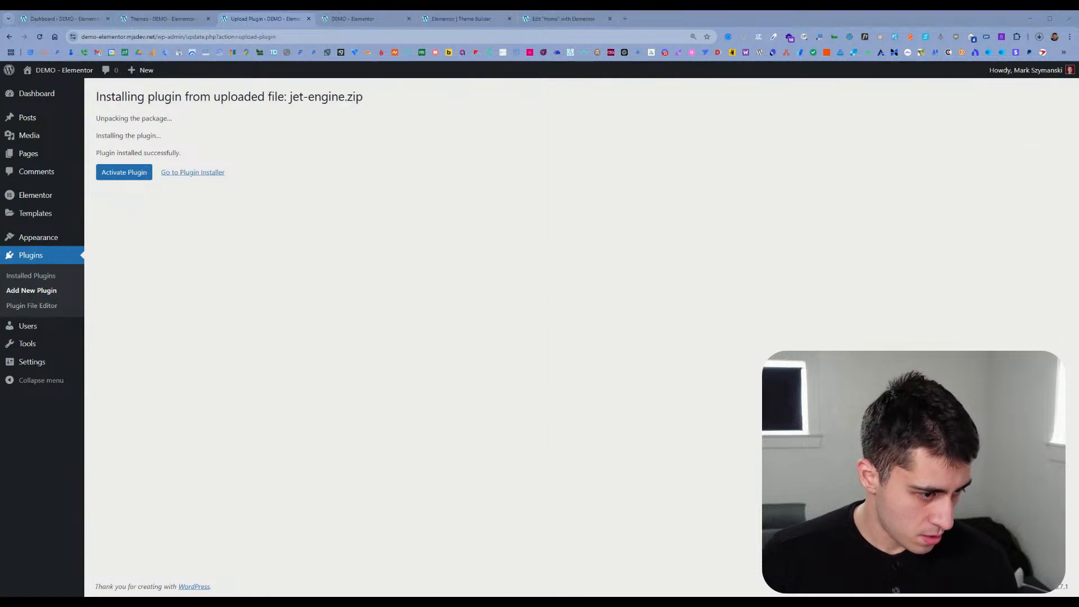
left_click(119, 177)
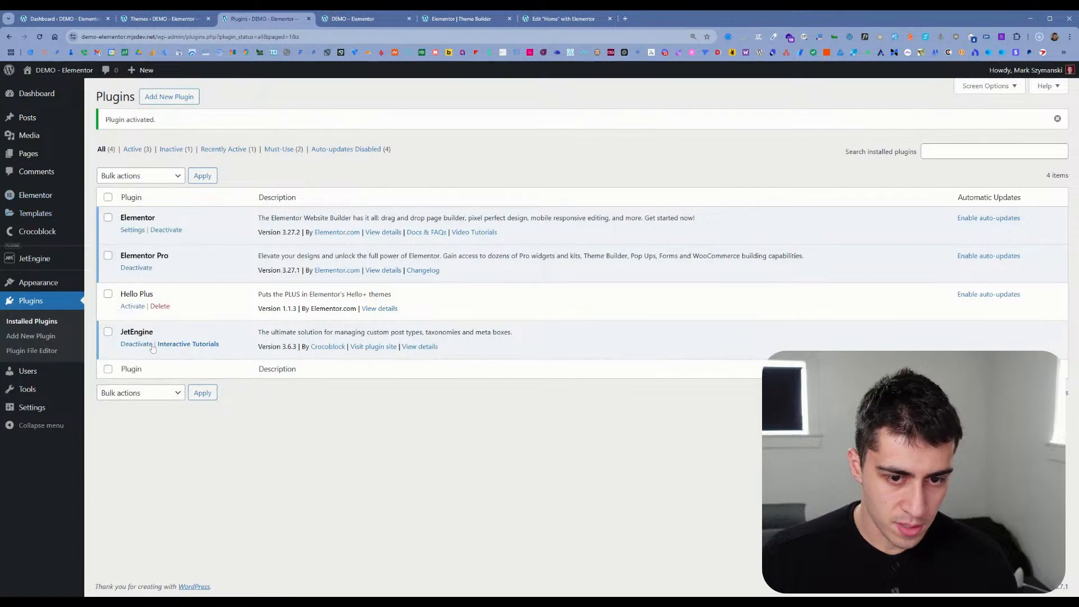
Step: Open the Crocoblock license page and view the JetEngine dashboard's modules
mouse_move(63, 265)
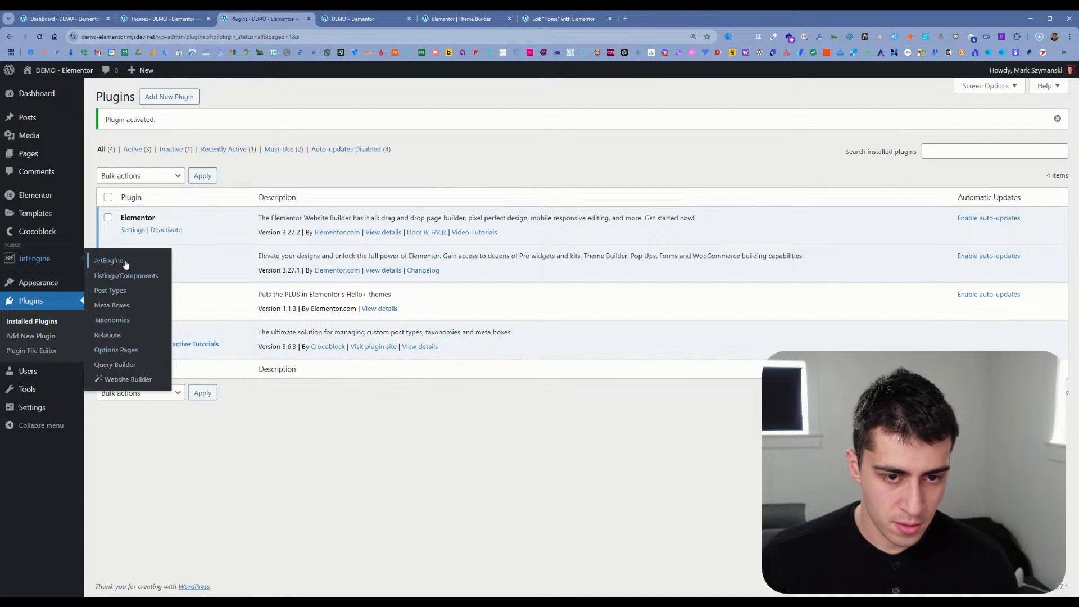
mouse_move(60, 237)
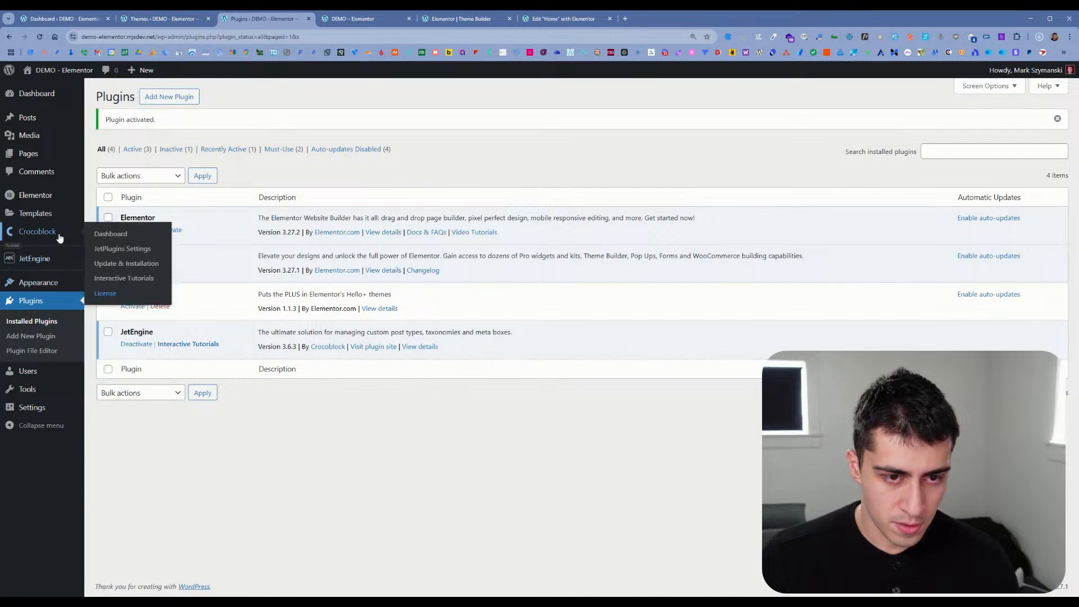
left_click(121, 295)
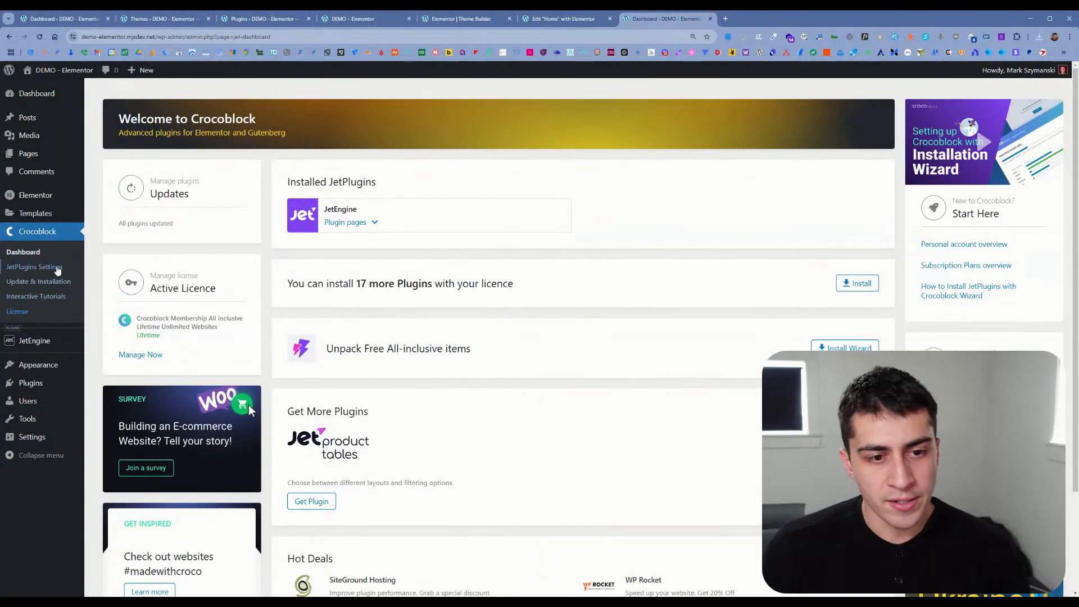
mouse_move(53, 349)
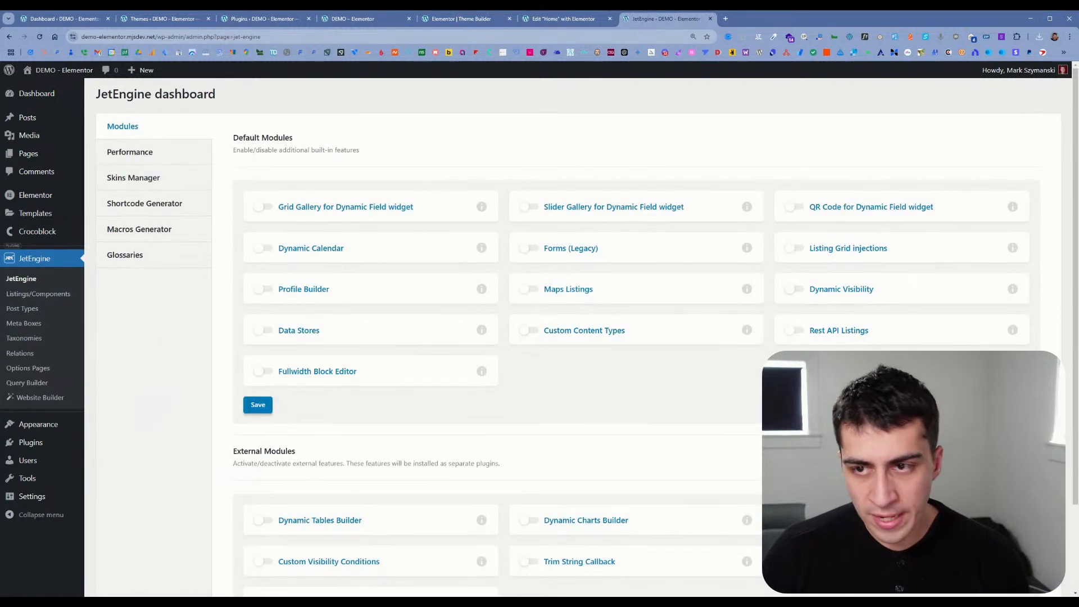
Step: Close the Theme Builder browser tab, place the Home page editor's tab last and reload the editor
left_click(562, 19)
left_click(456, 20)
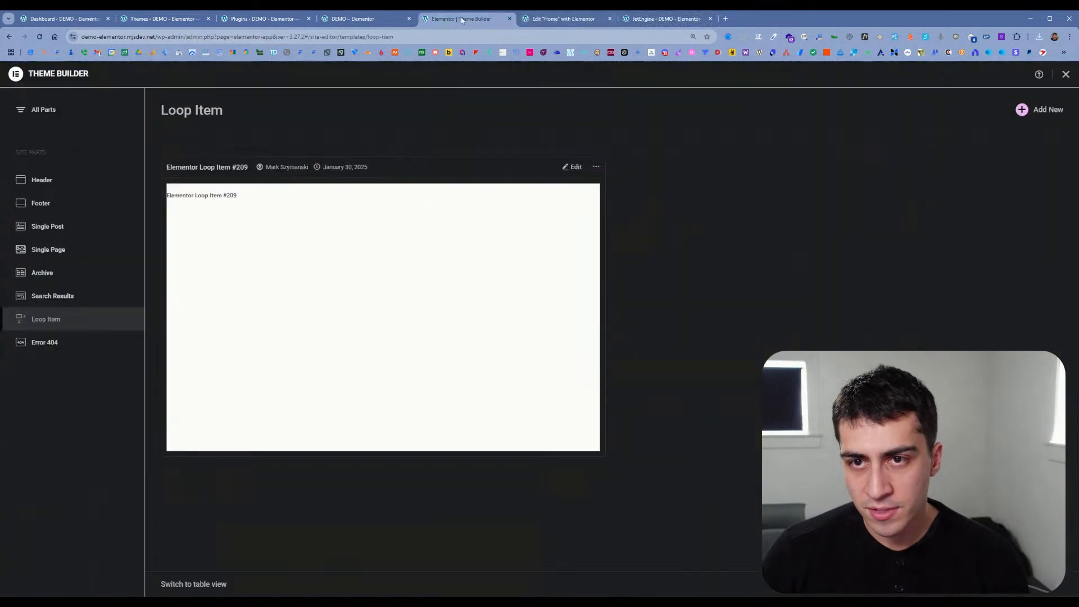
left_click(509, 19)
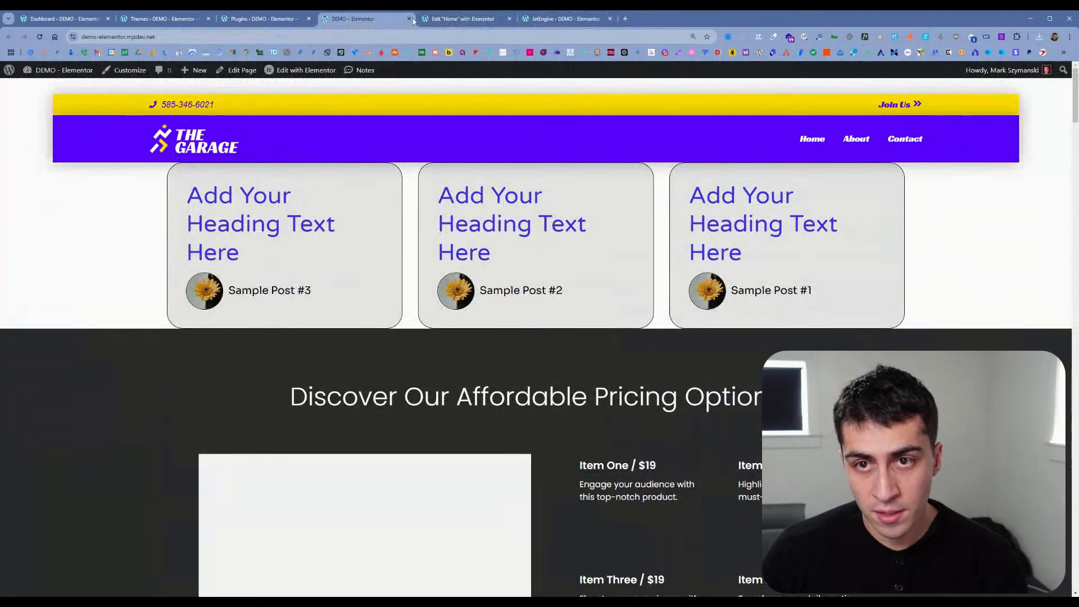
left_click(264, 19)
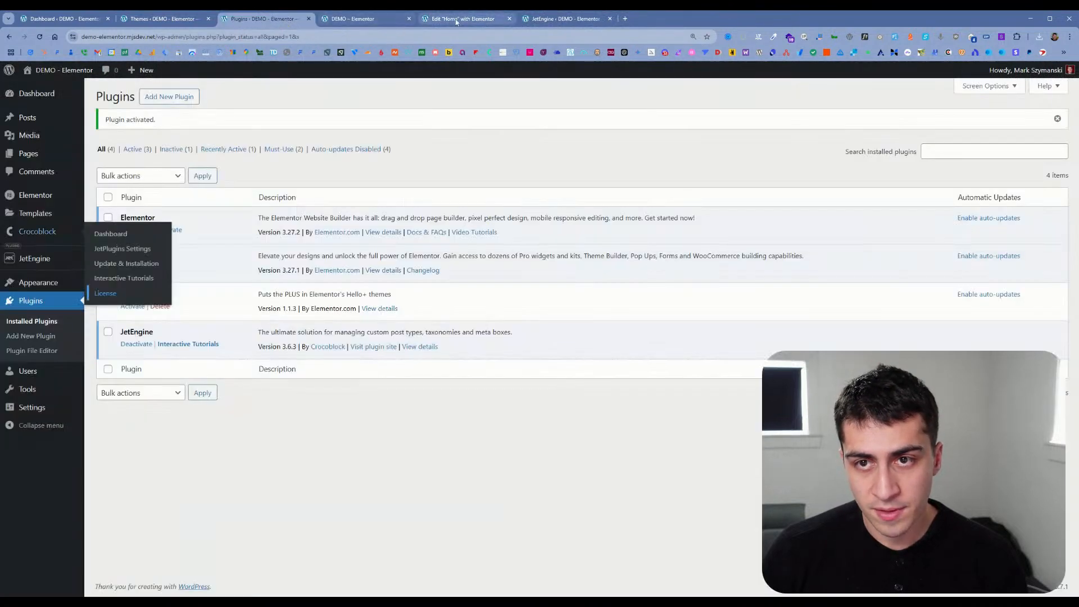
left_click_drag(457, 20, 562, 21)
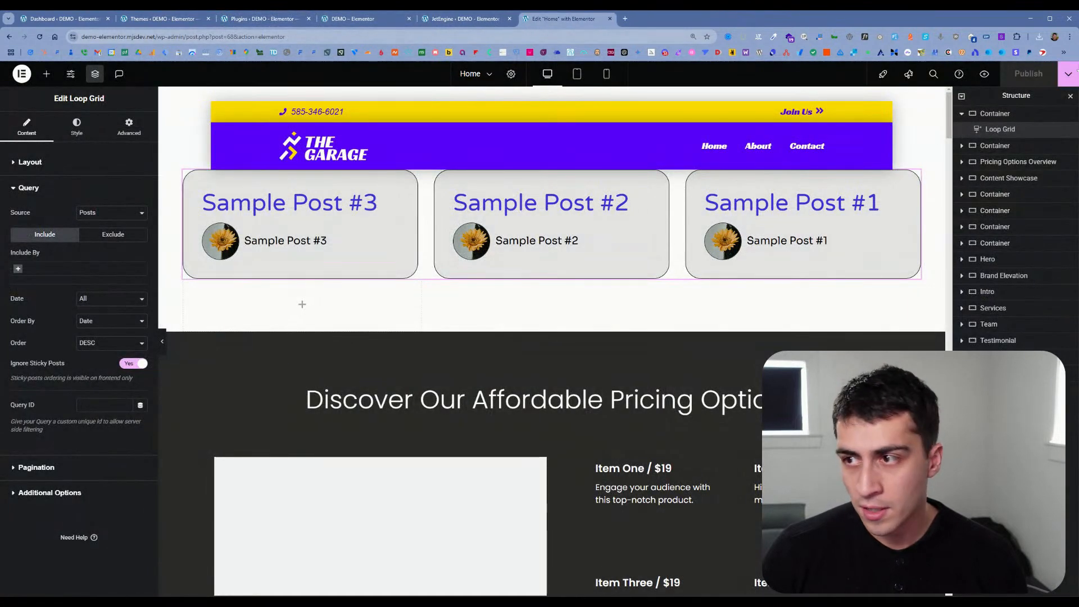
left_click(40, 36)
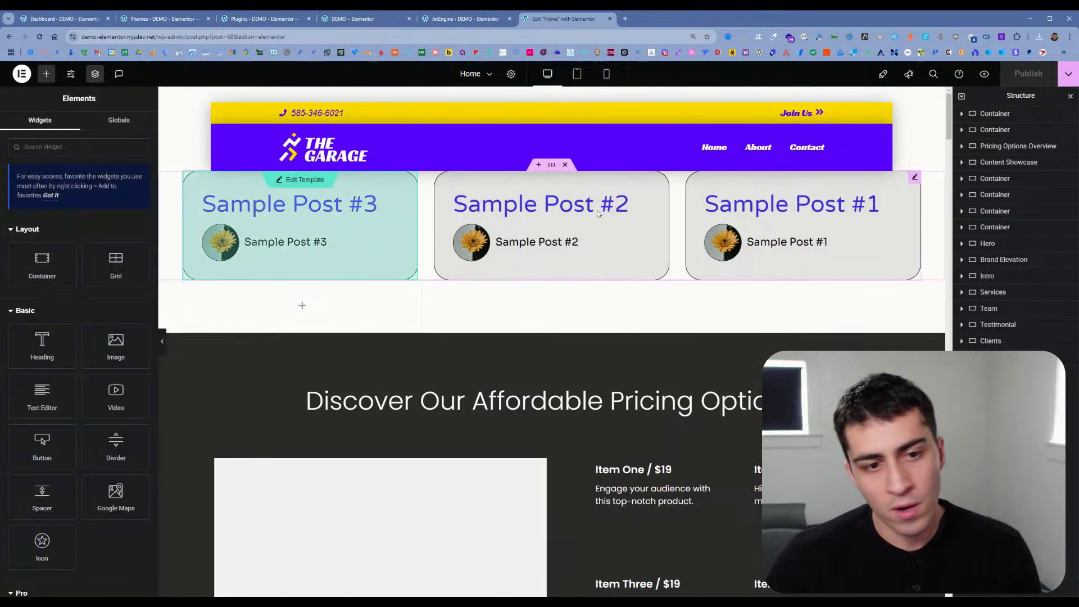
Step: Add a single-column Flexbox container above the Loop Grid's container on the Home page
left_click(539, 166)
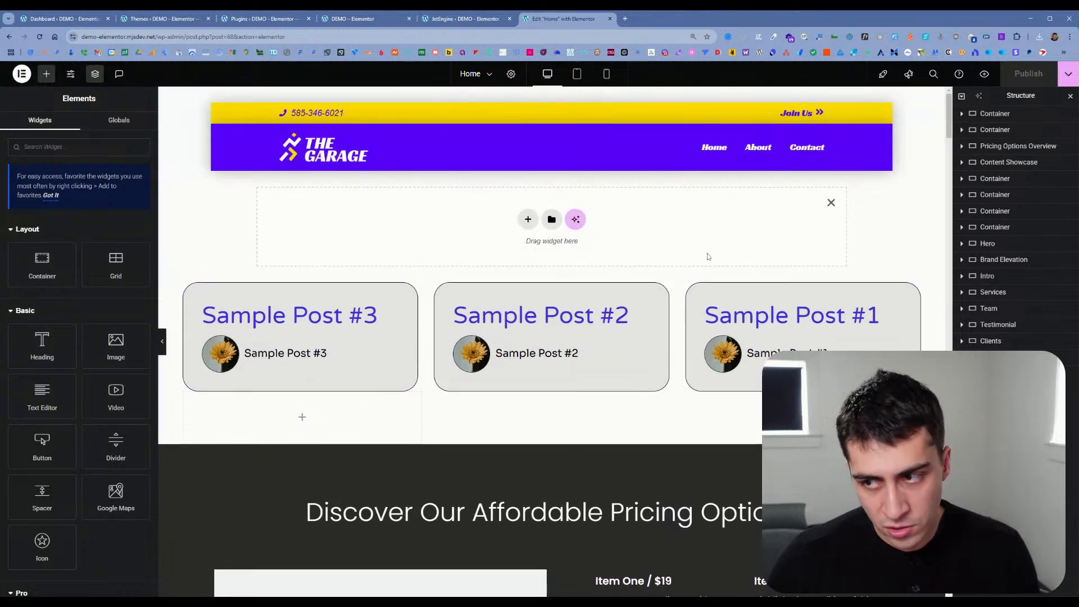
left_click(529, 219)
left_click(518, 248)
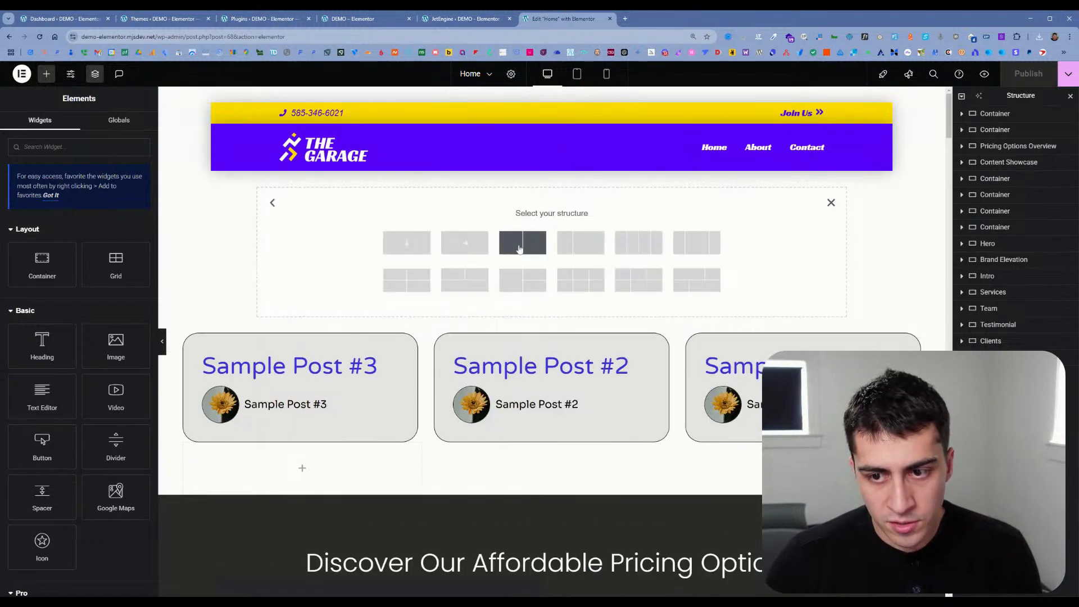
left_click(406, 243)
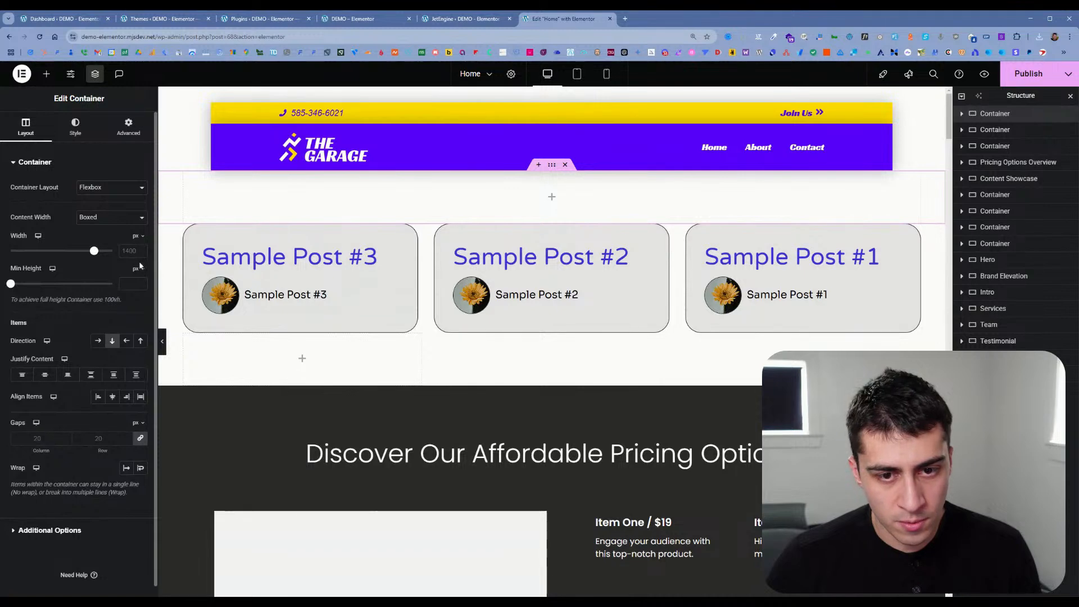
Step: Add a Listing Grid widget from the Listing Elements to the new empty container
left_click(46, 73)
scroll(75, 270, "down", 15)
scroll(75, 270, "down", 15)
scroll(76, 273, "down", 6)
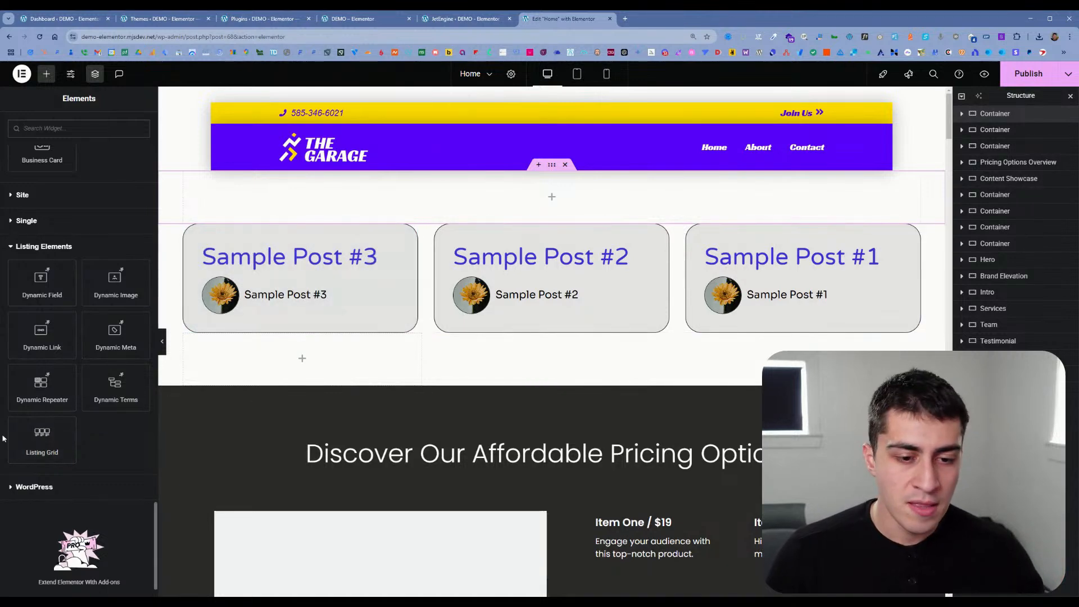
left_click(40, 439)
left_click_drag(40, 439, 551, 197)
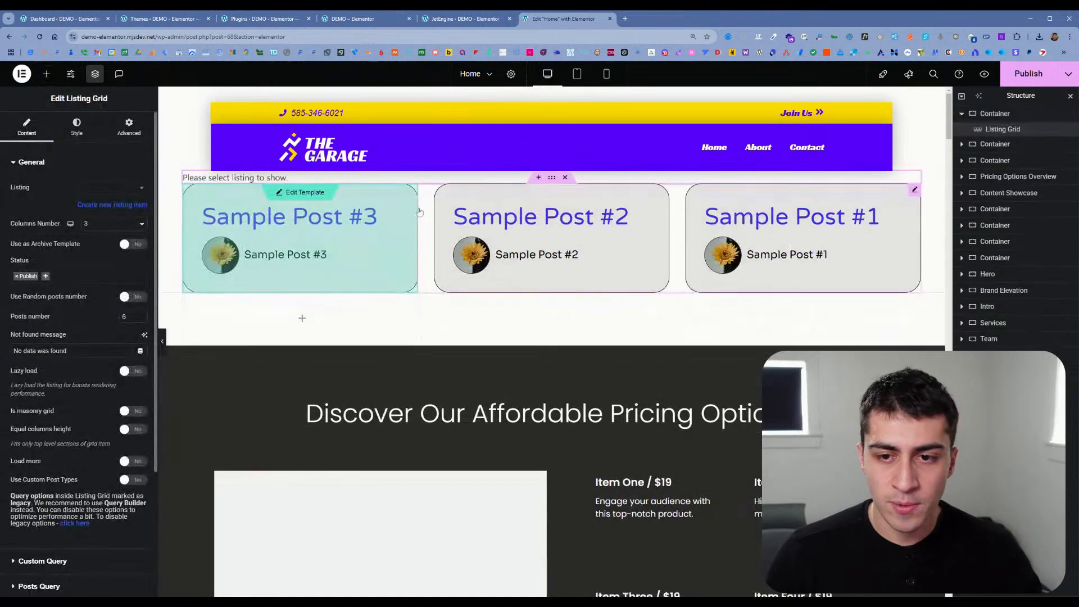
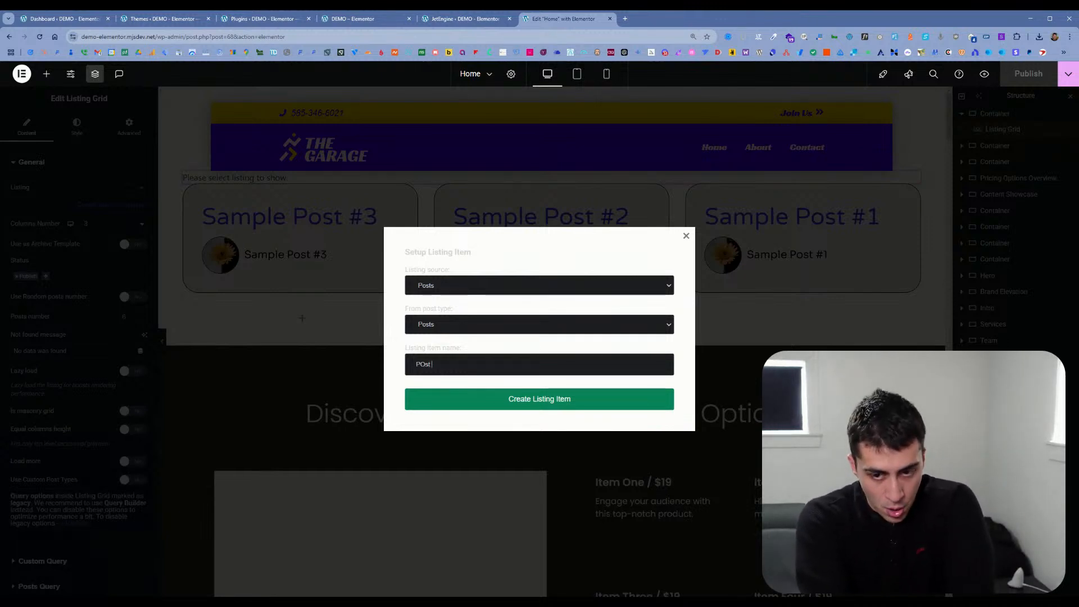
Step: Create a listing item named "Post listing item" from Posts, save the page and open the item for editing
type("ost listing")
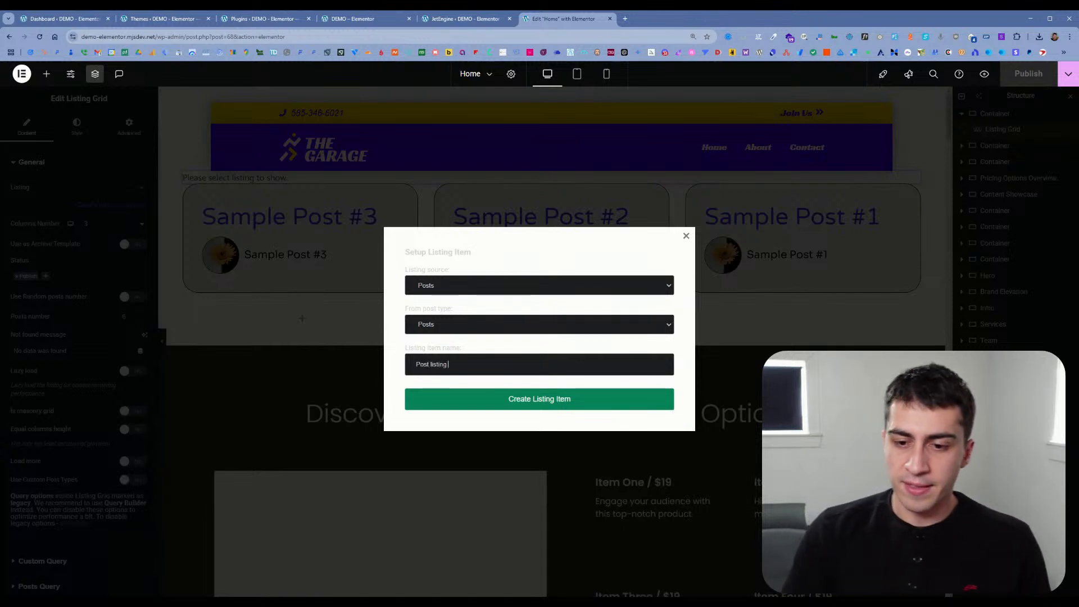
type(" item")
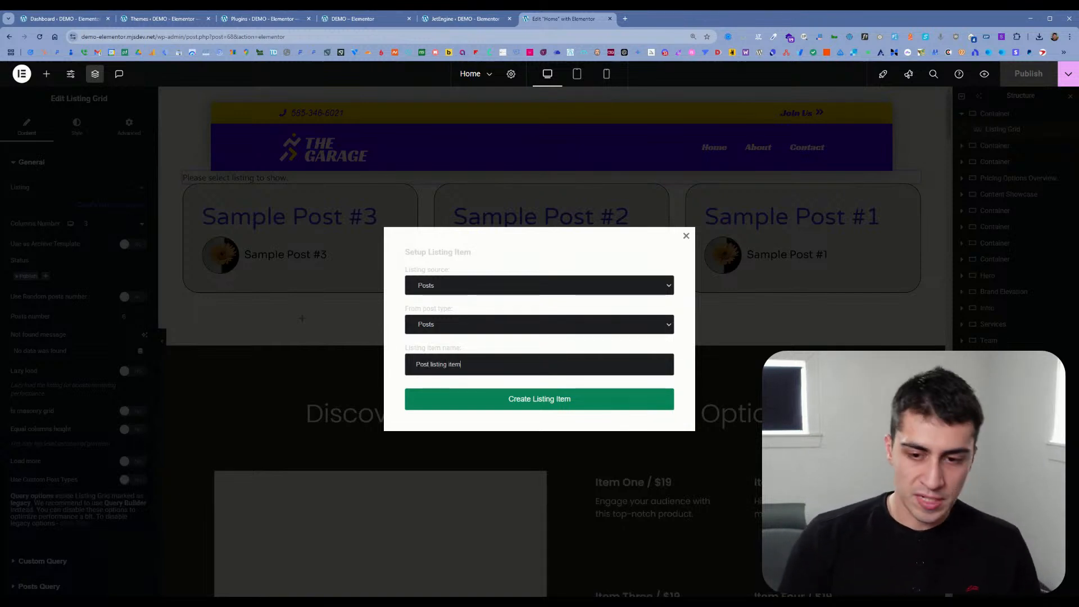
left_click(499, 396)
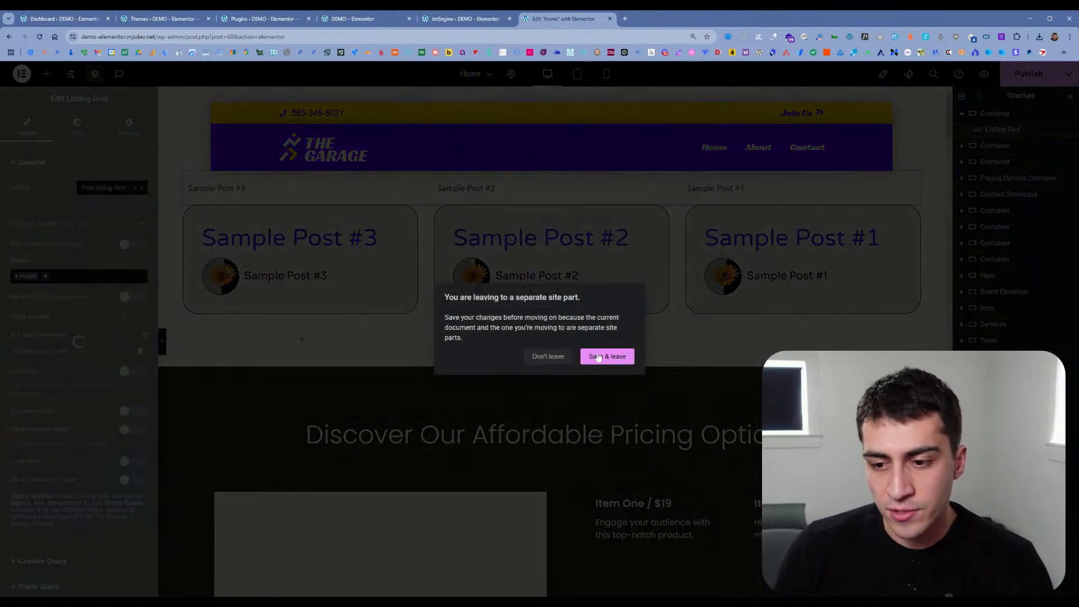
left_click(589, 357)
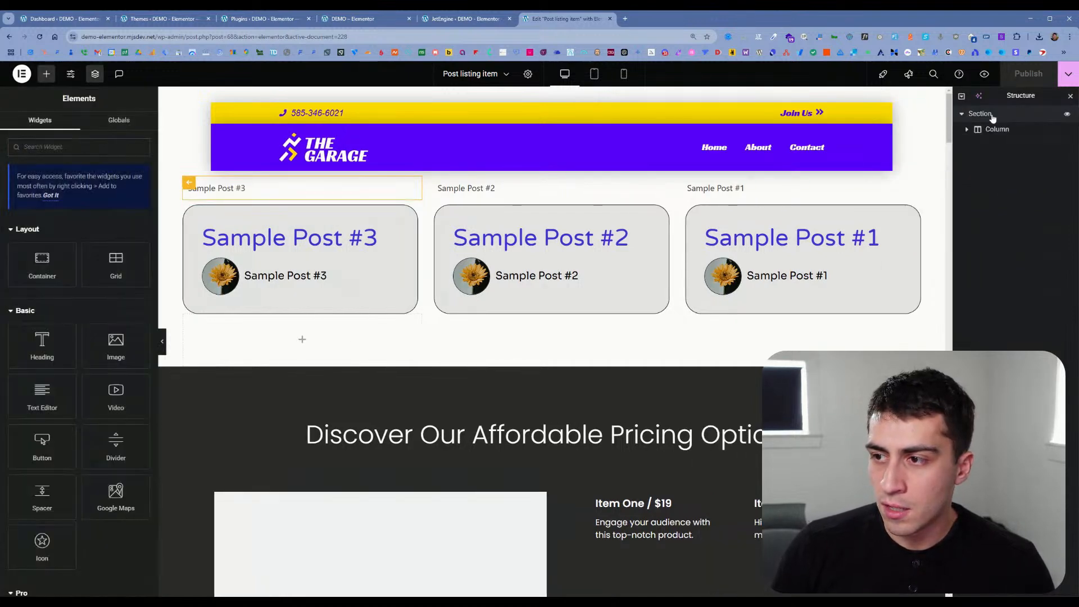
Step: Convert the listing item's section to a container and delete the original section
left_click(985, 116)
left_click(994, 128)
left_click(1000, 115)
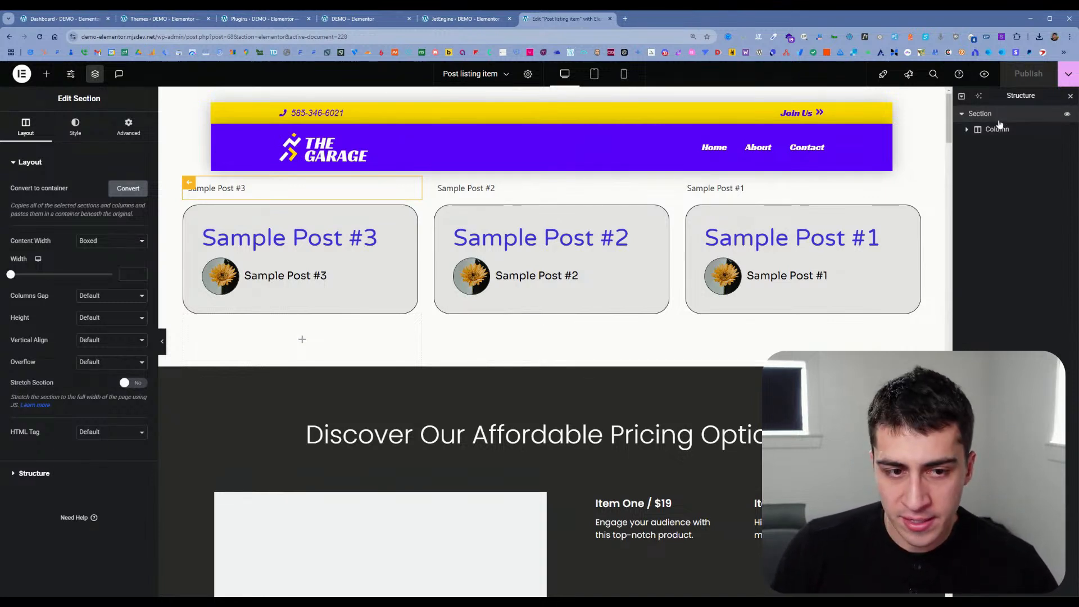
left_click(134, 190)
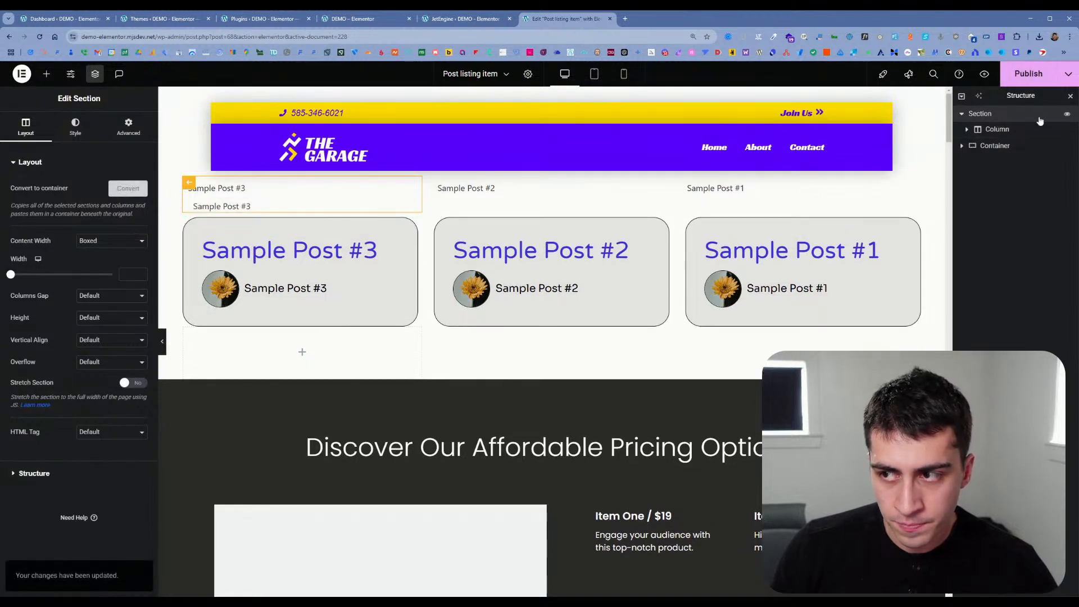
right_click(1040, 118)
left_click(995, 332)
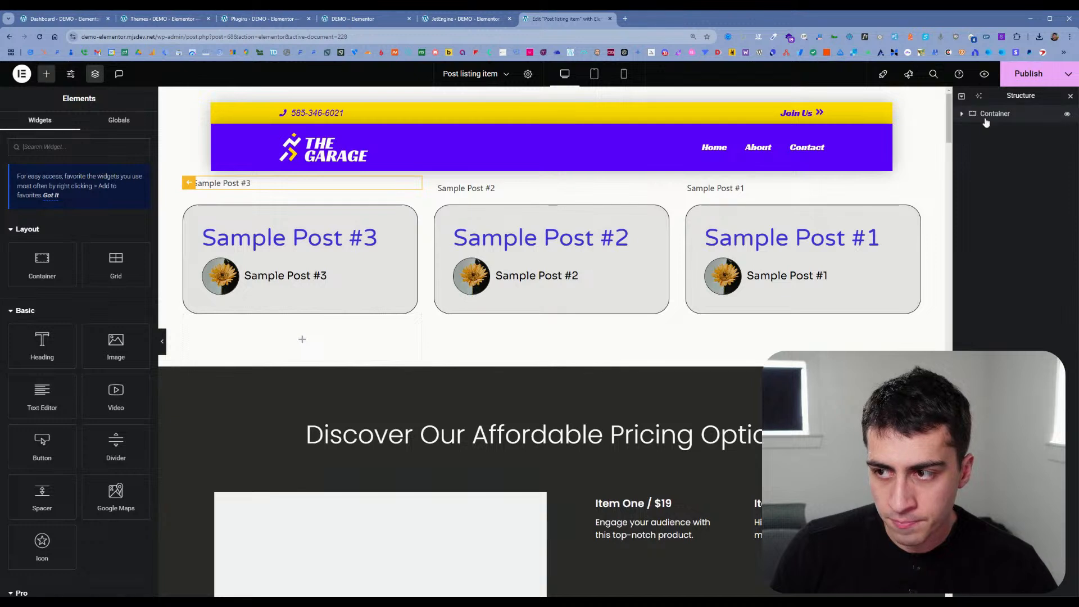
Step: Add a Heading widget and place it above the Dynamic Field, with both directly inside the outer container
left_click(961, 114)
left_click(967, 130)
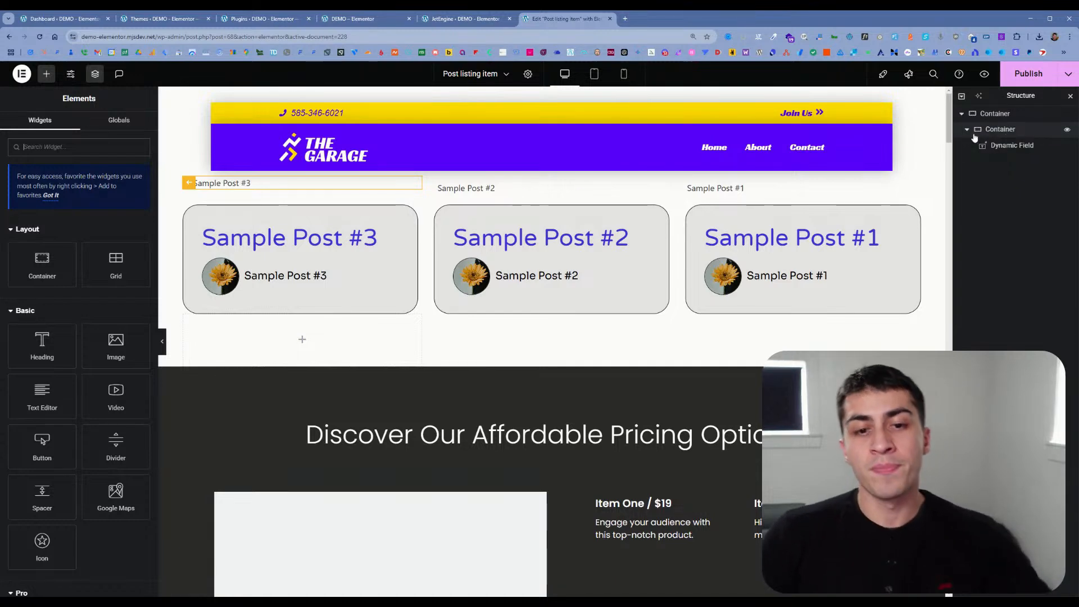
left_click(54, 344)
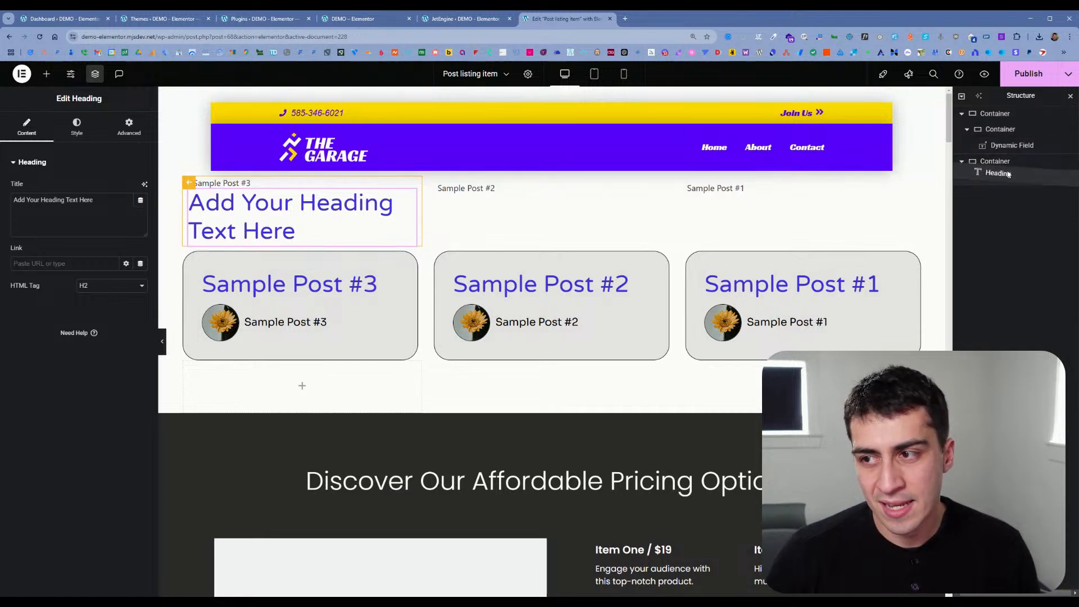
left_click_drag(998, 177, 1007, 145)
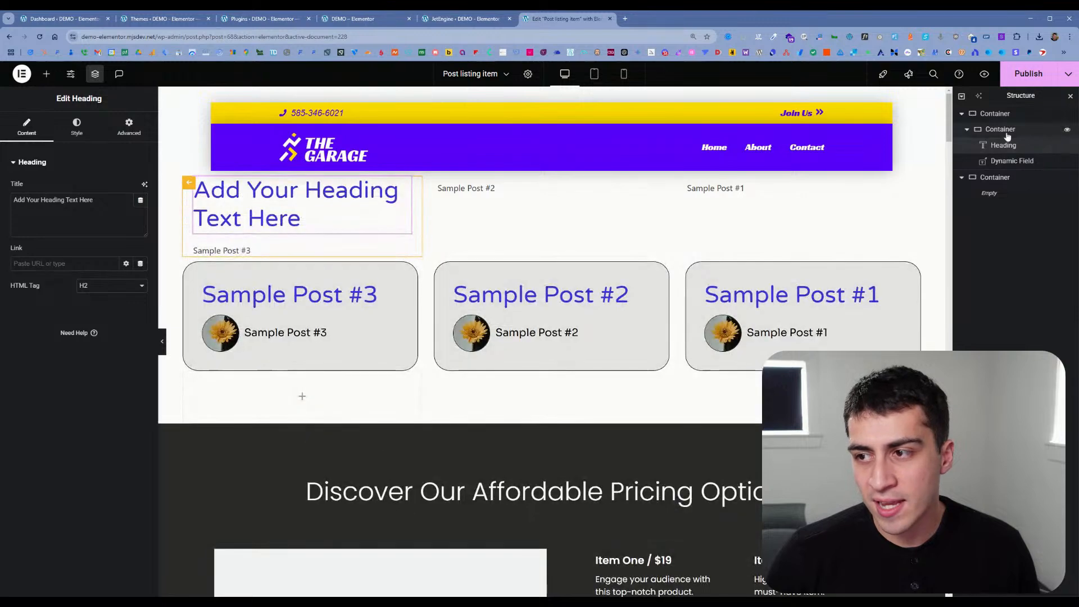
left_click_drag(1020, 147, 1013, 143)
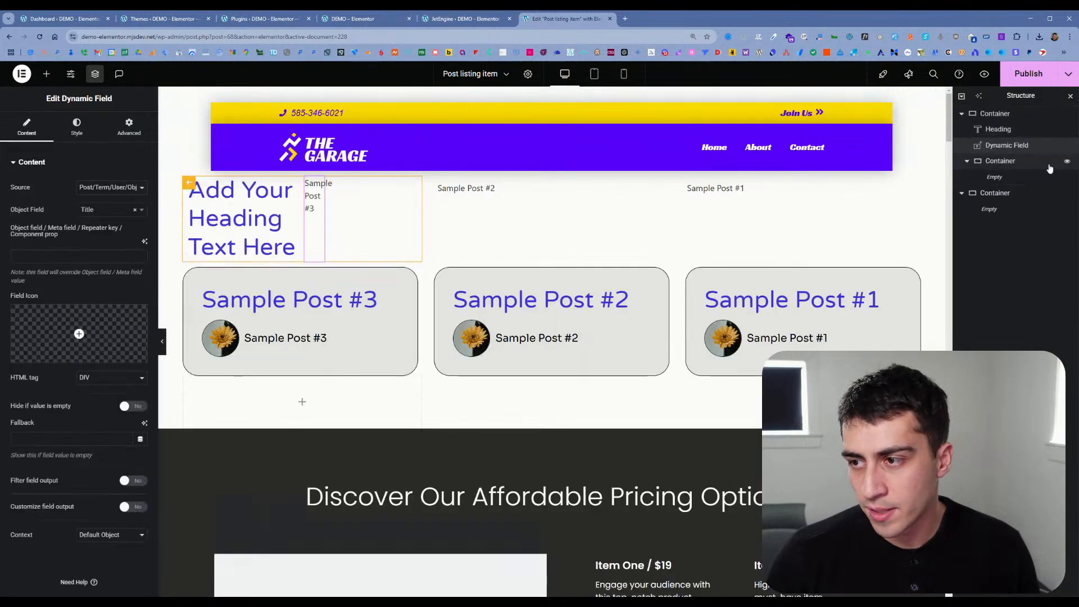
Step: Delete the two empty containers and set the remaining container's direction to column
left_click(1047, 167)
key("Delete")
left_click(1024, 165)
key("Delete")
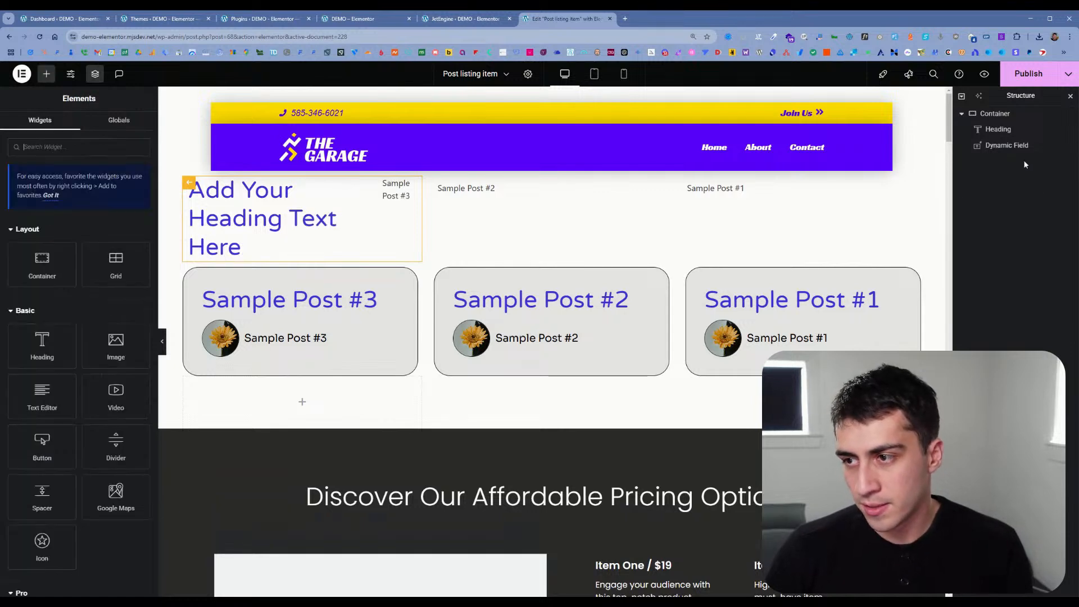
left_click(996, 114)
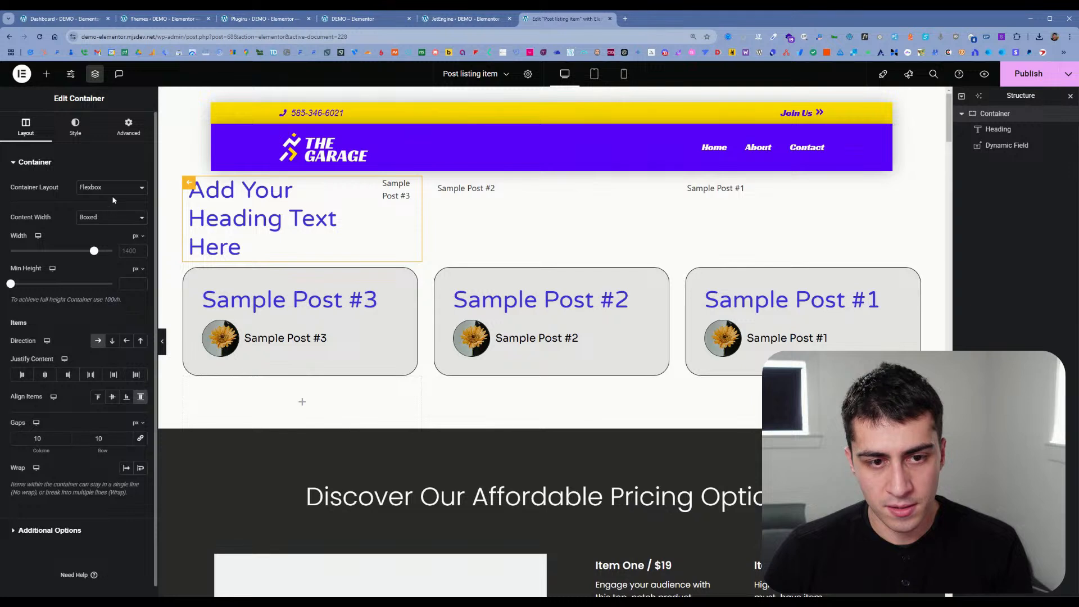
left_click(112, 341)
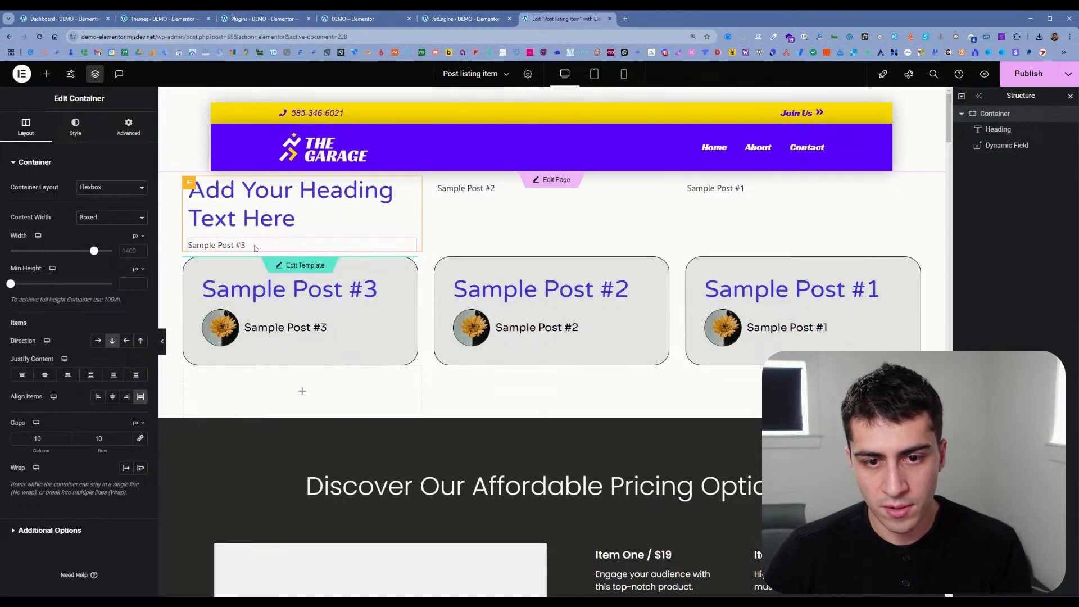
Step: Add an Image widget below the Dynamic Field and set its source to the dynamic Featured Image
left_click(255, 247)
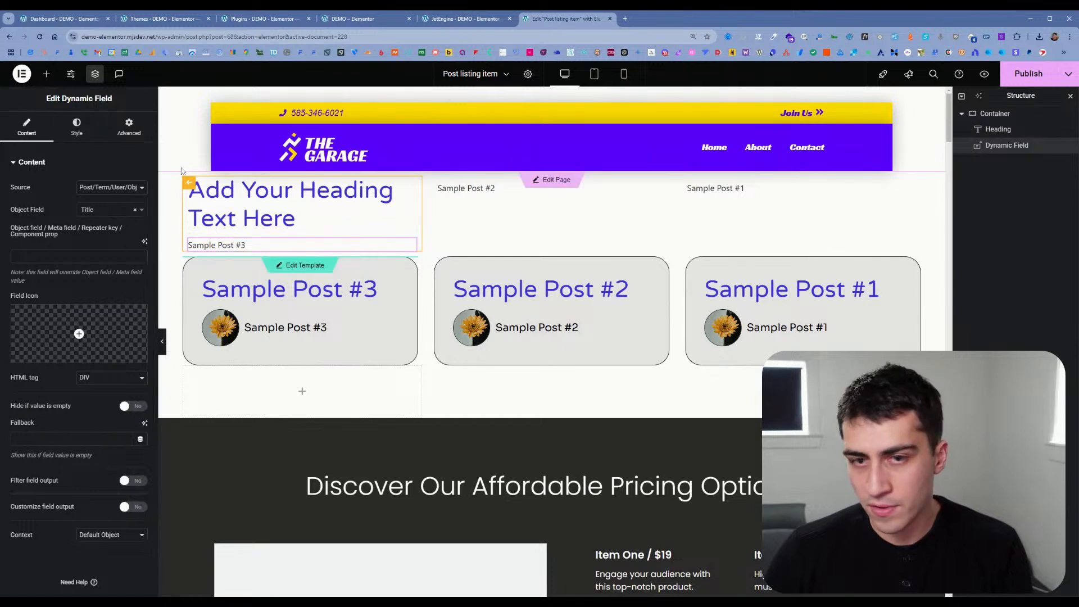
left_click(47, 74)
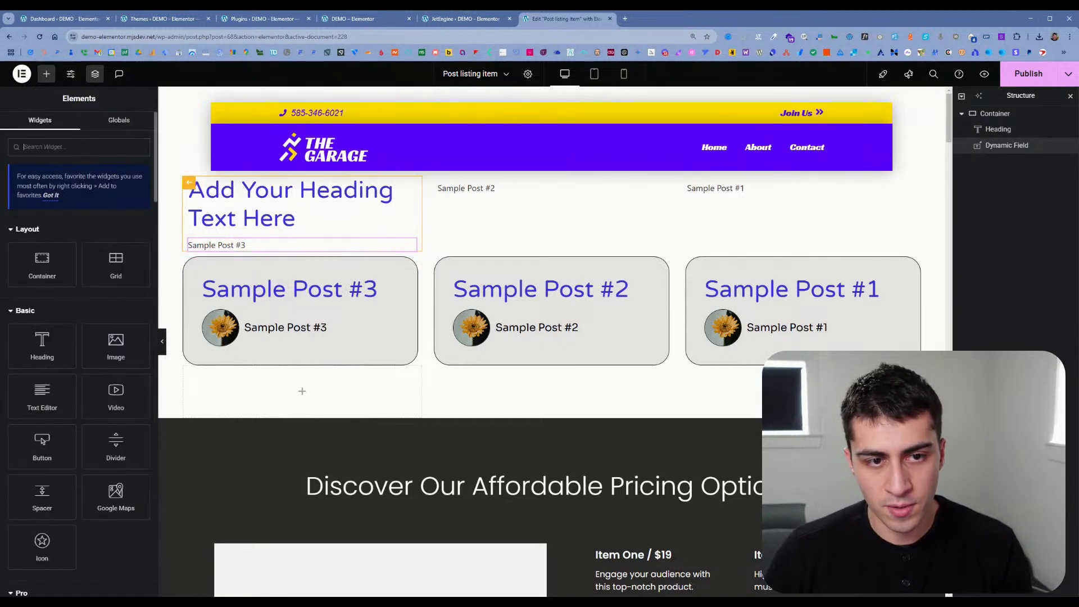
type("image")
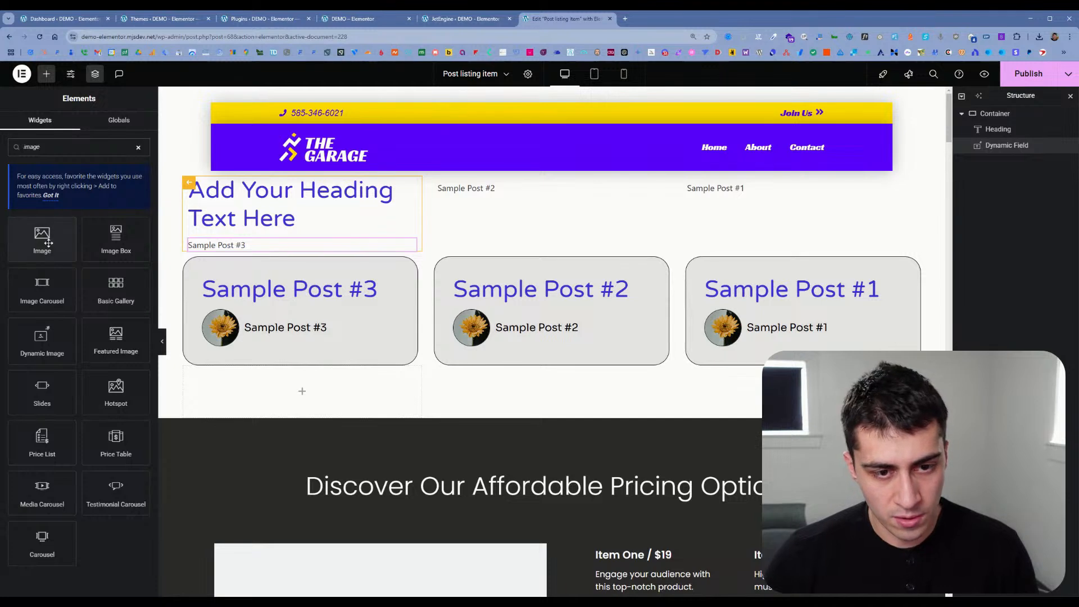
left_click(42, 241)
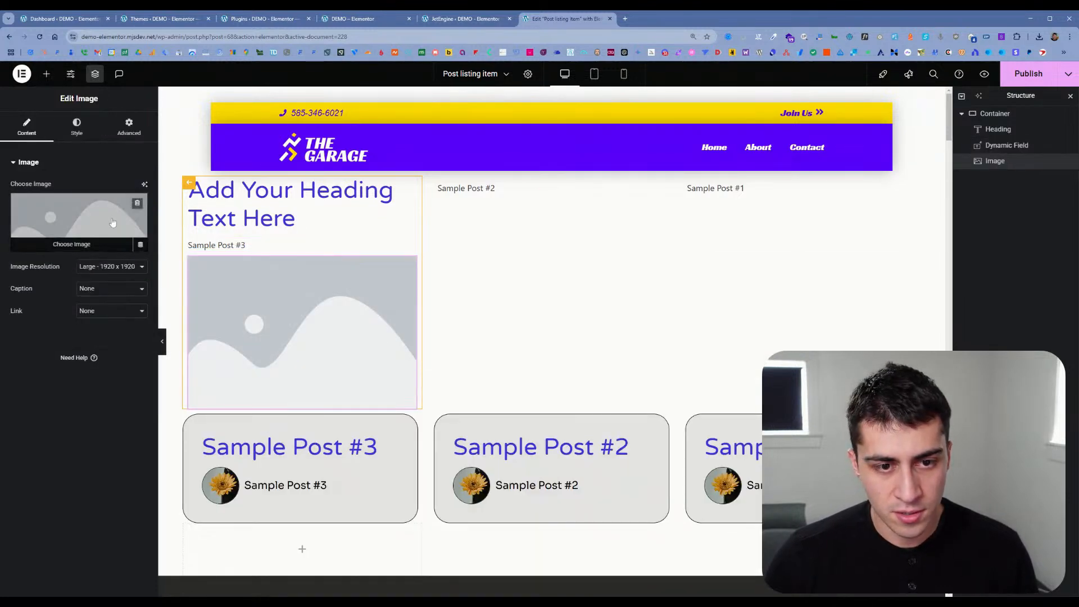
left_click(140, 244)
left_click(75, 279)
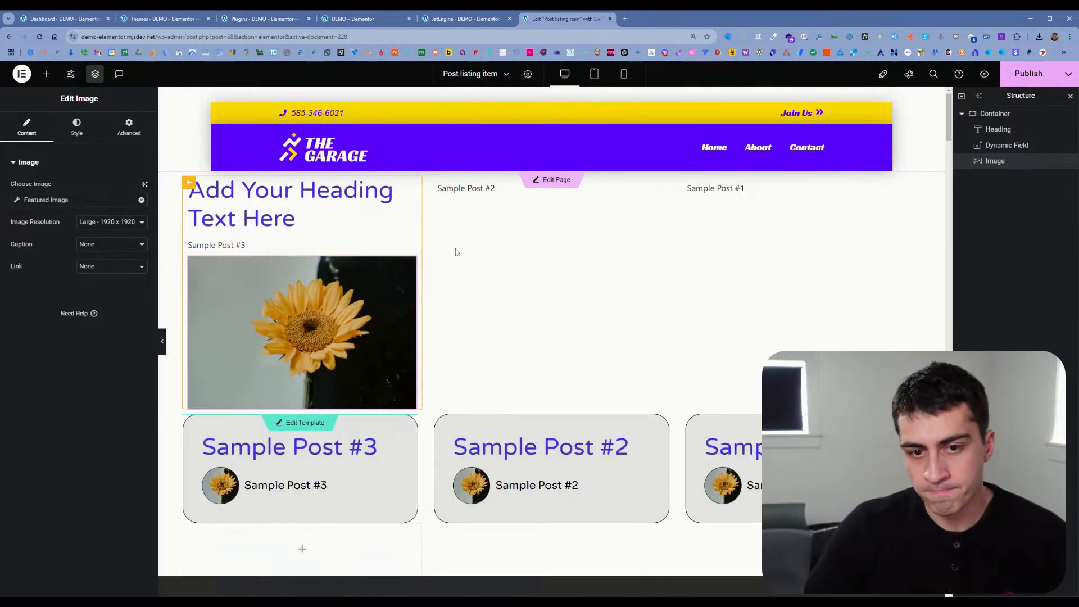
Step: Publish the listing item and reload the live home page to view the listing grid
left_click(1040, 84)
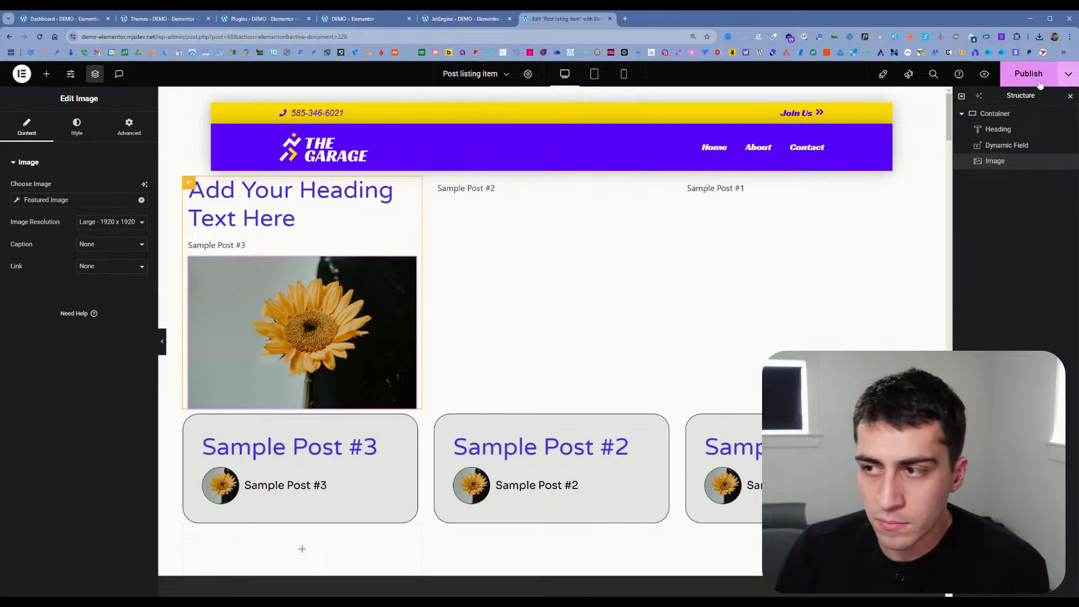
left_click(469, 20)
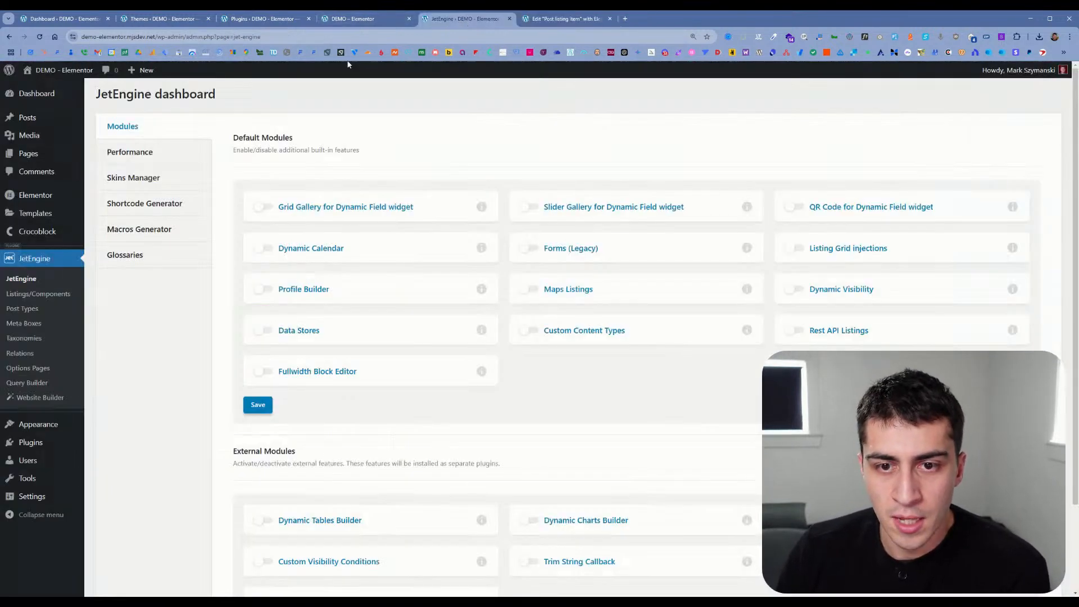
left_click(352, 23)
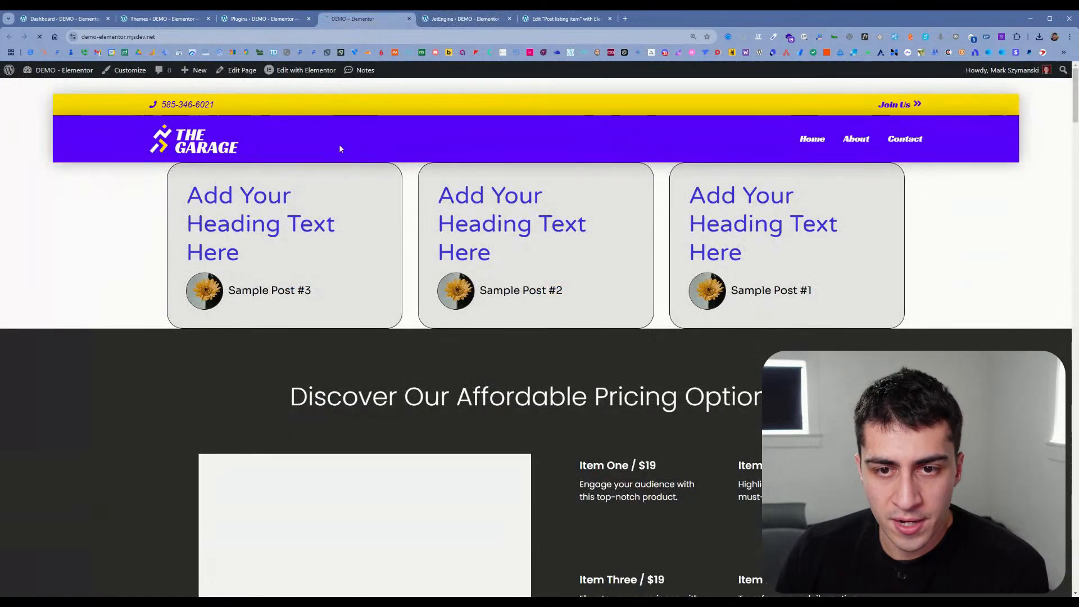
key("ctrl+r")
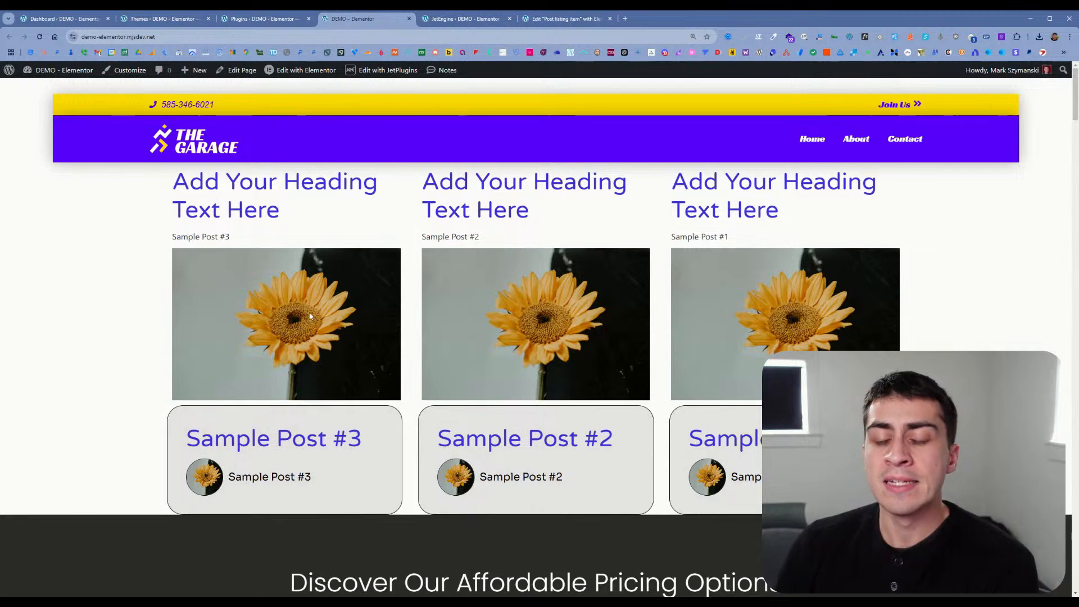
Step: Return from the listing item to the Home page editor and show the Listing Grid widget's settings
left_click(547, 22)
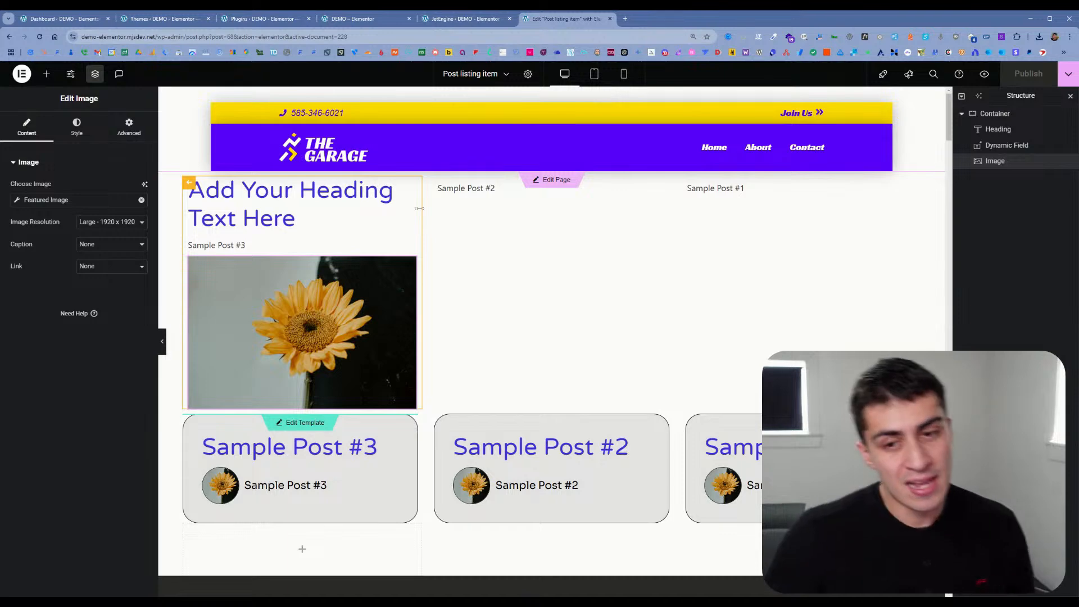
left_click(191, 183)
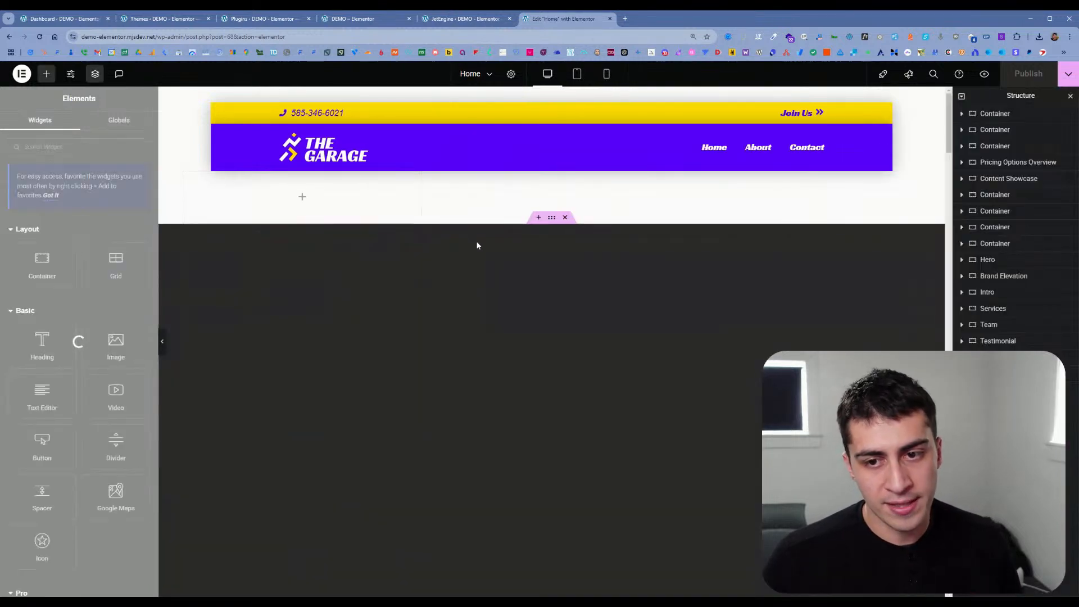
left_click(1034, 298)
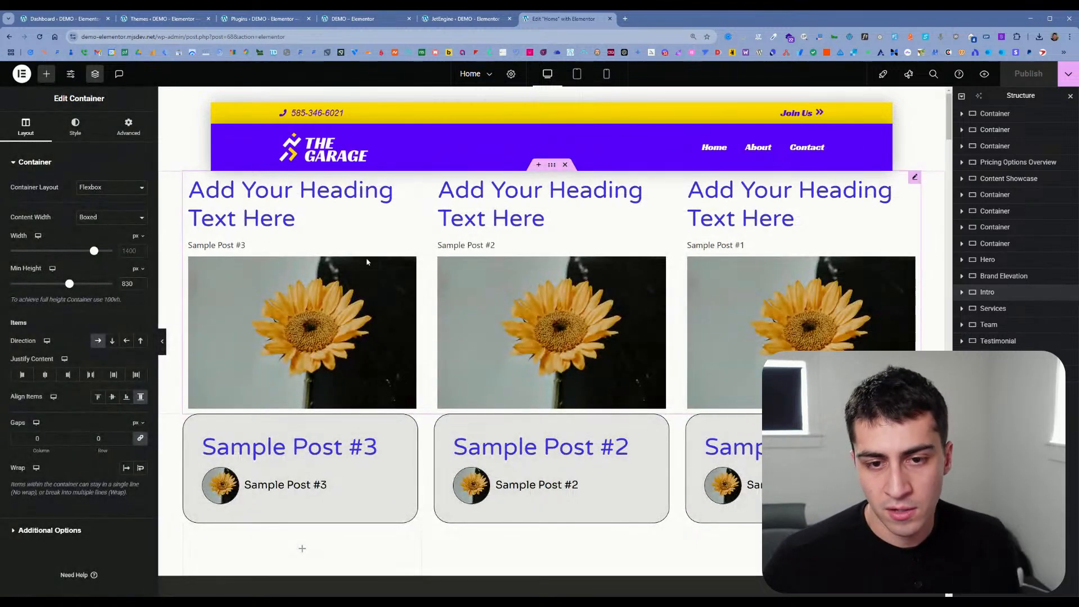
left_click(371, 253)
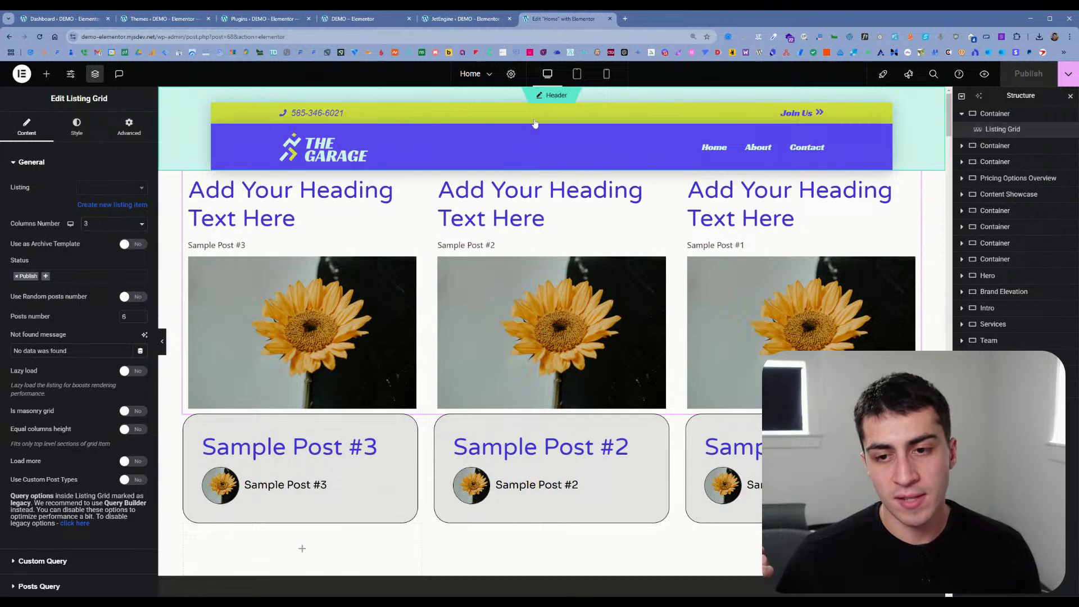
Step: Open Elementor's Theme Builder in a new tab from the WordPress admin and view the templates as a table
left_click(256, 19)
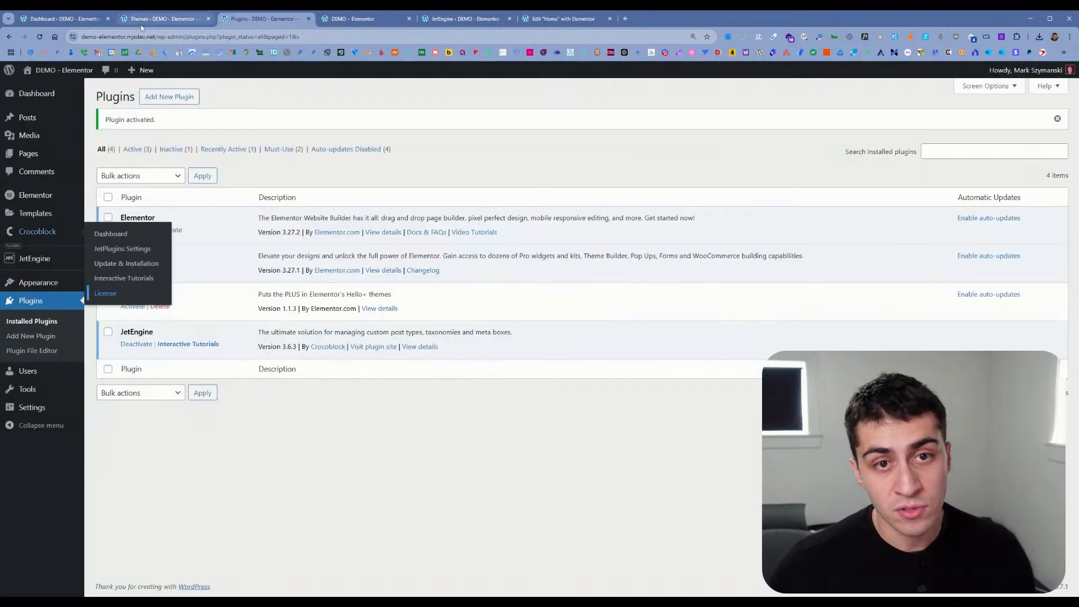
left_click(151, 20)
mouse_move(54, 213)
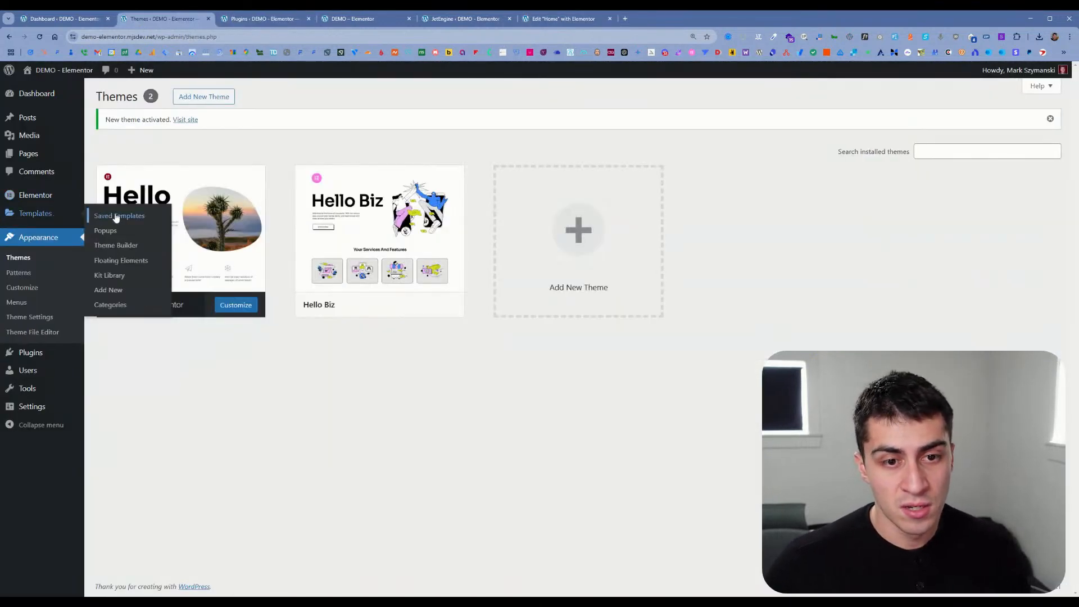
left_click(129, 247)
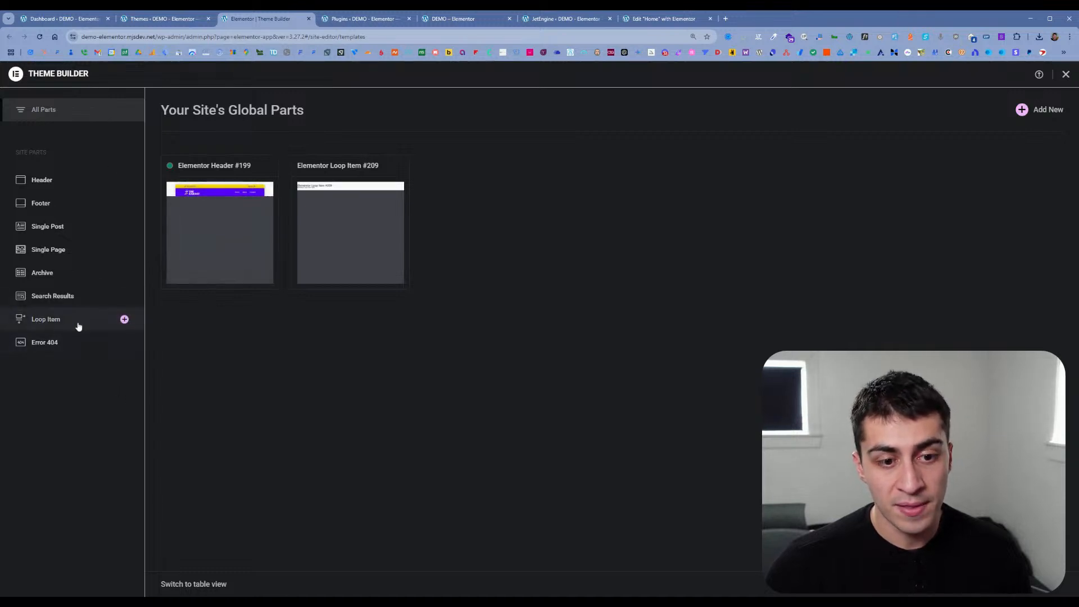
left_click(218, 584)
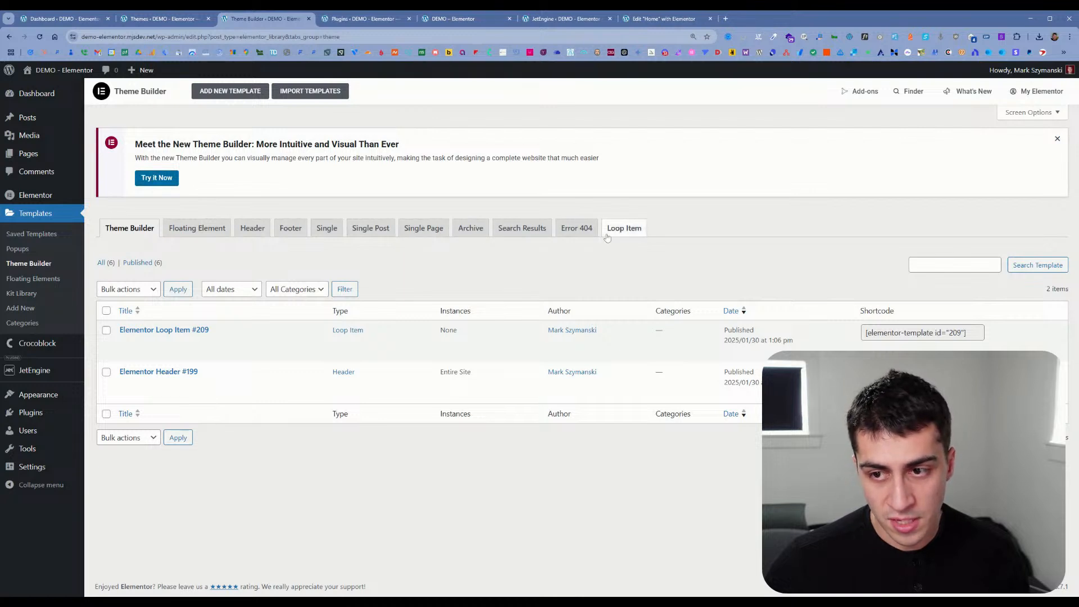
Step: Reopen the new Theme Builder, exit it to the WordPress dashboard and open the Saved Templates list
left_click(164, 179)
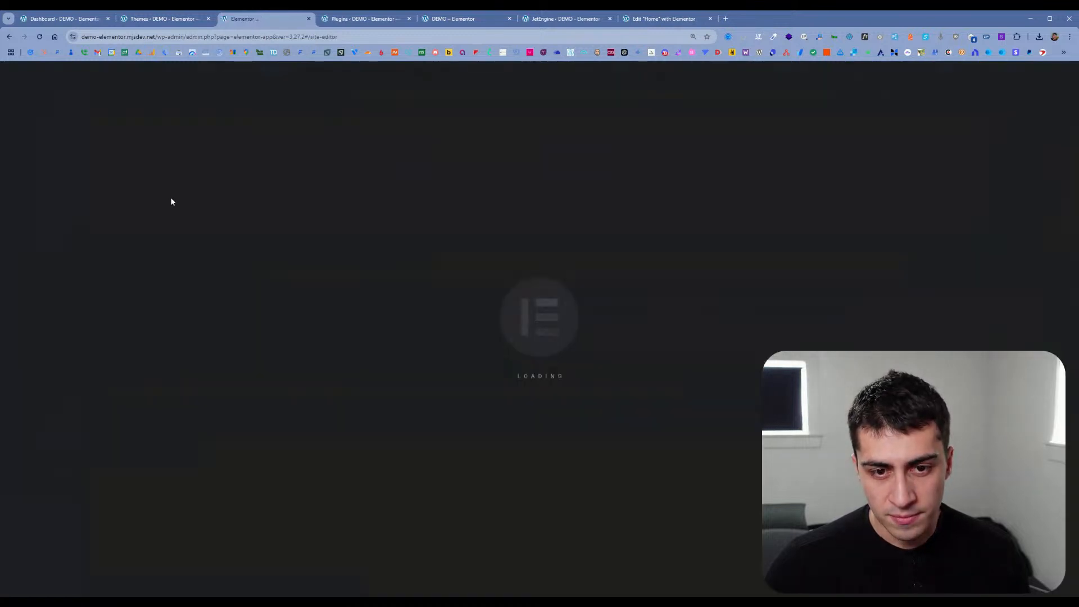
left_click(1061, 76)
mouse_move(53, 306)
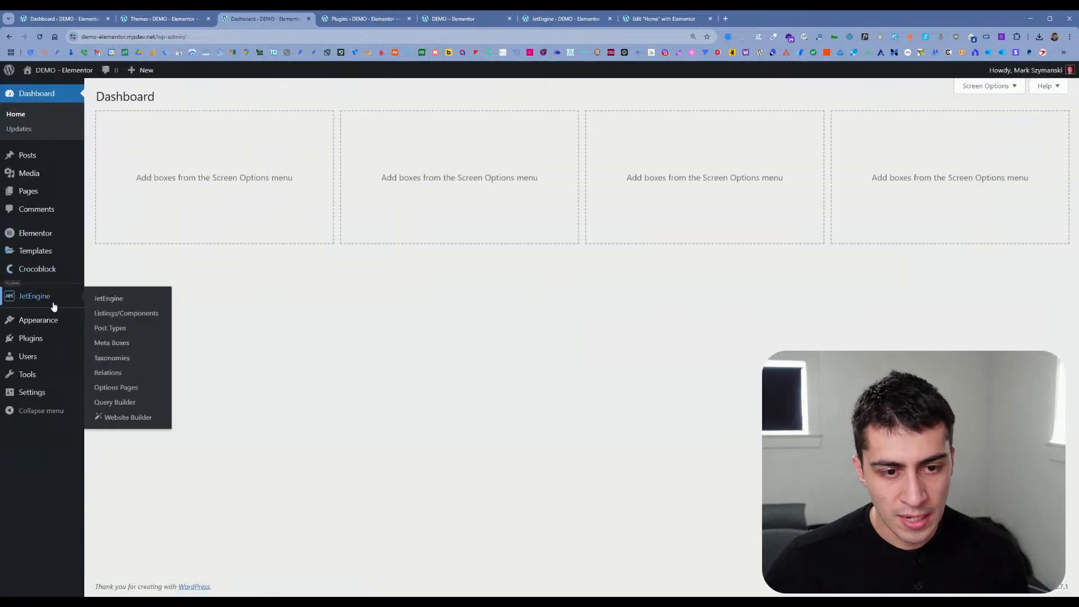
mouse_move(50, 243)
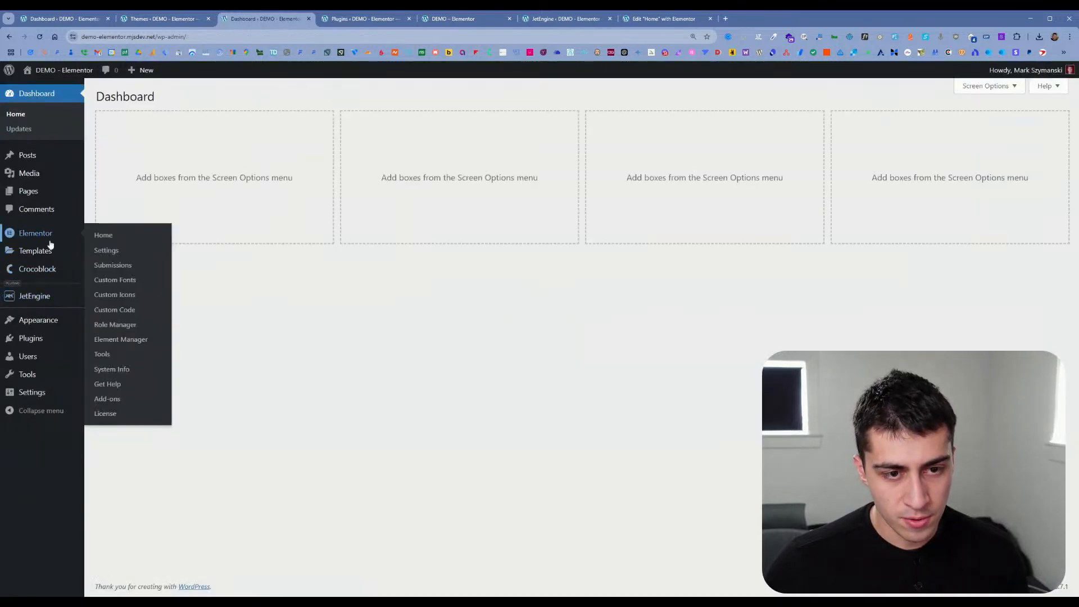
left_click(115, 254)
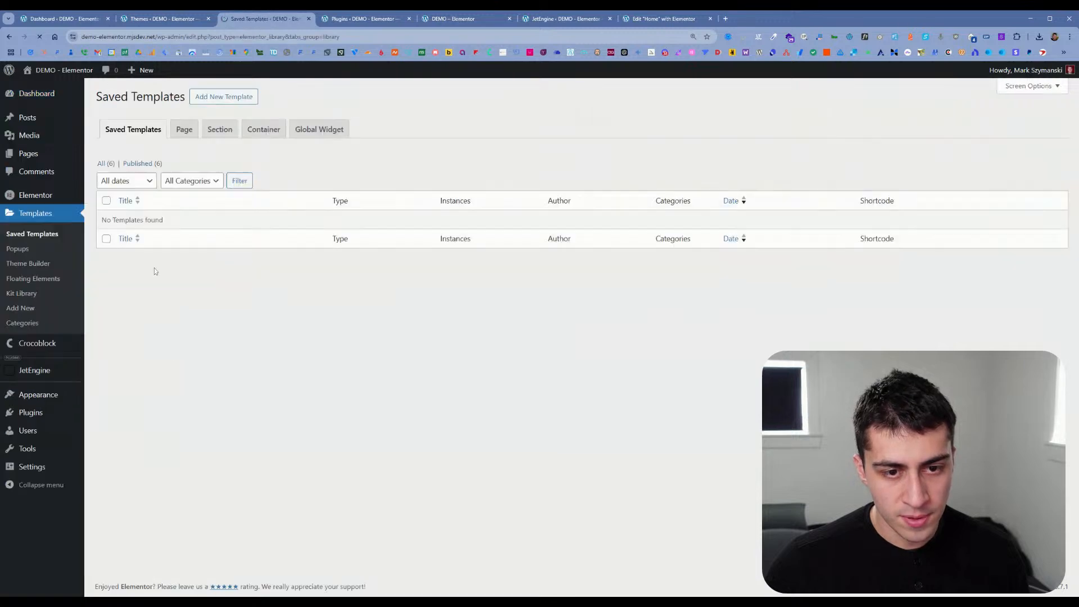
Step: Look through the Container, Section and Page categories of the saved templates and return to the full Saved Templates list
left_click(281, 153)
left_click(220, 151)
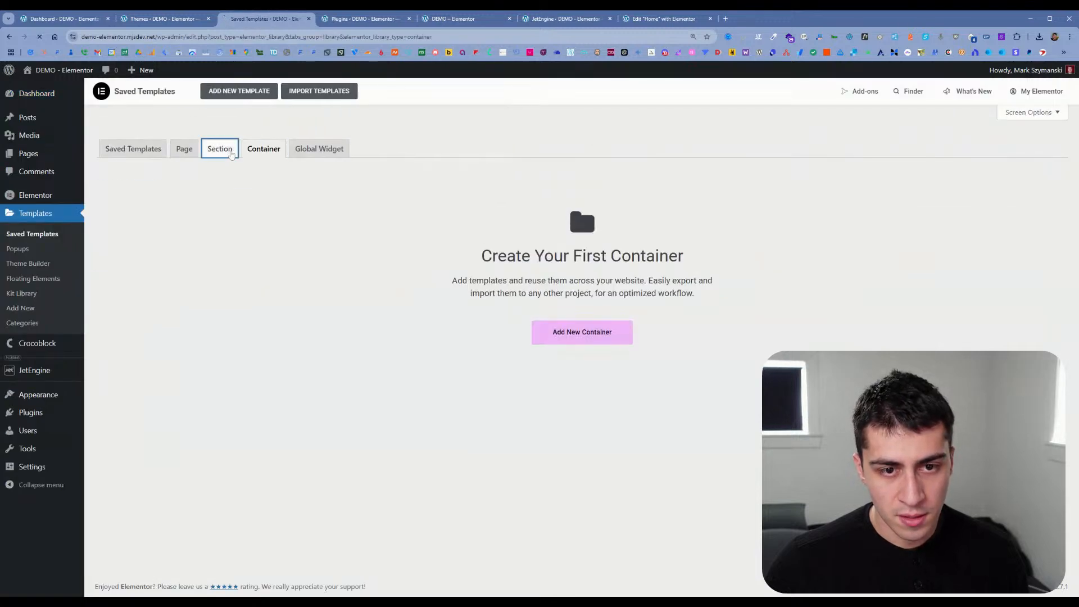
left_click(193, 153)
left_click(134, 148)
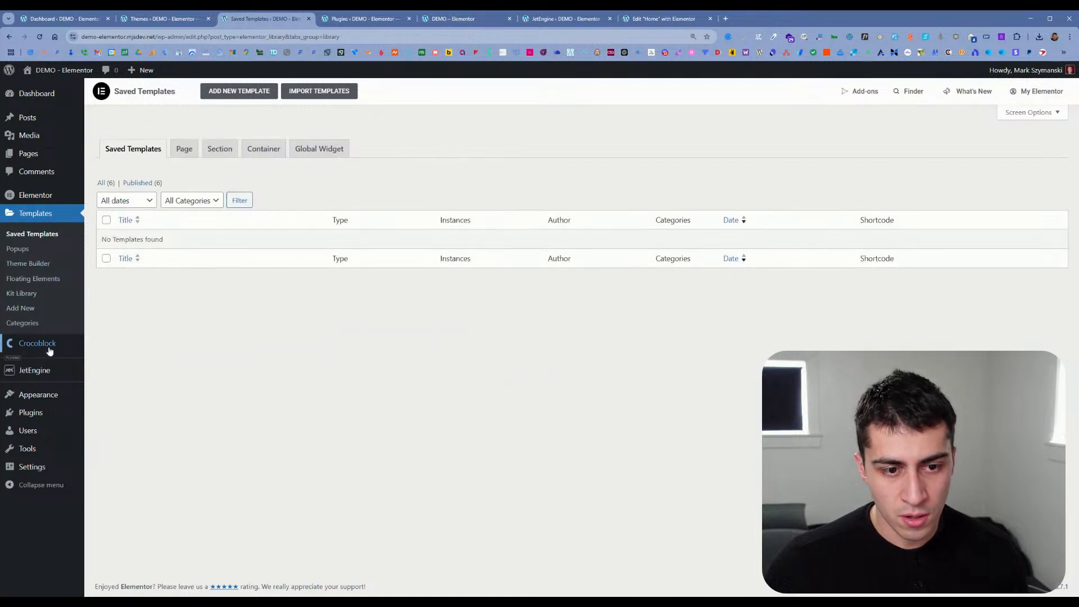
Step: Open the Post listing item from JetEngine's Listings/Components in the Elementor editor and expand its container in the structure
mouse_move(49, 344)
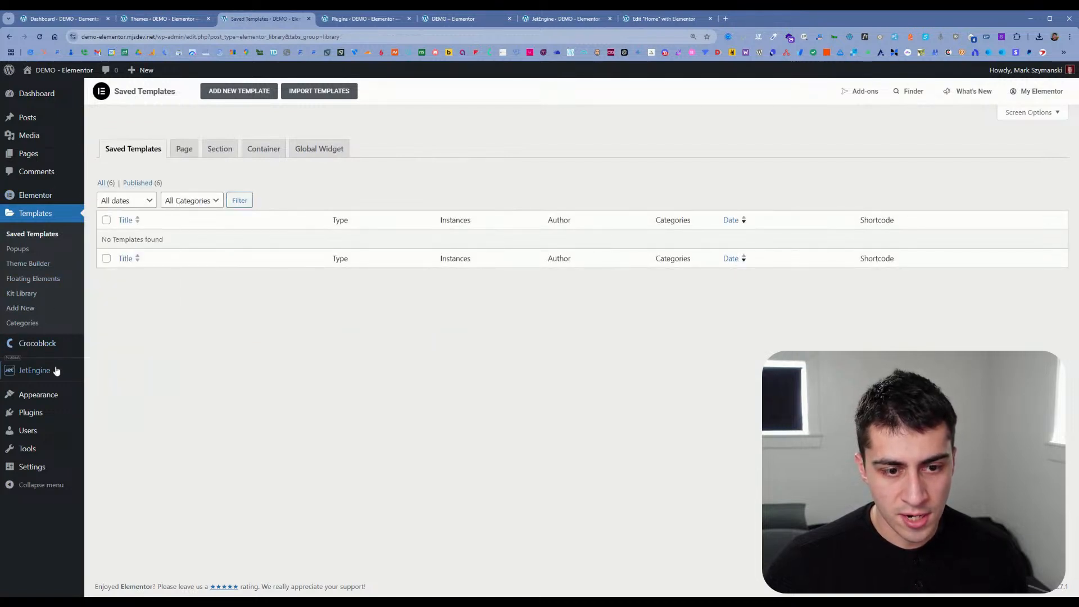
mouse_move(66, 373)
left_click(132, 390)
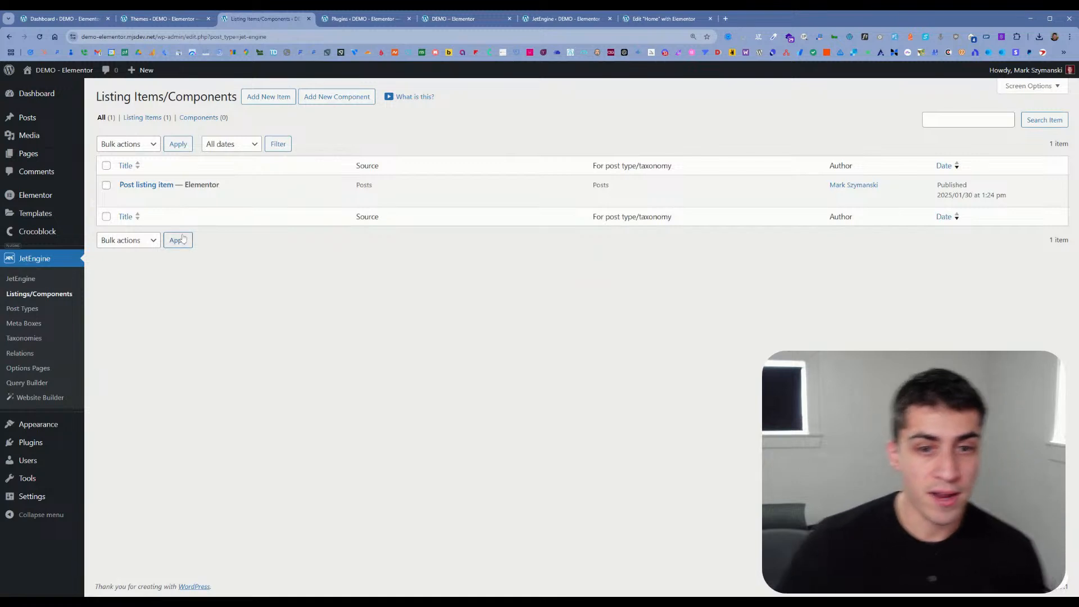
left_click(220, 198, "ctrl")
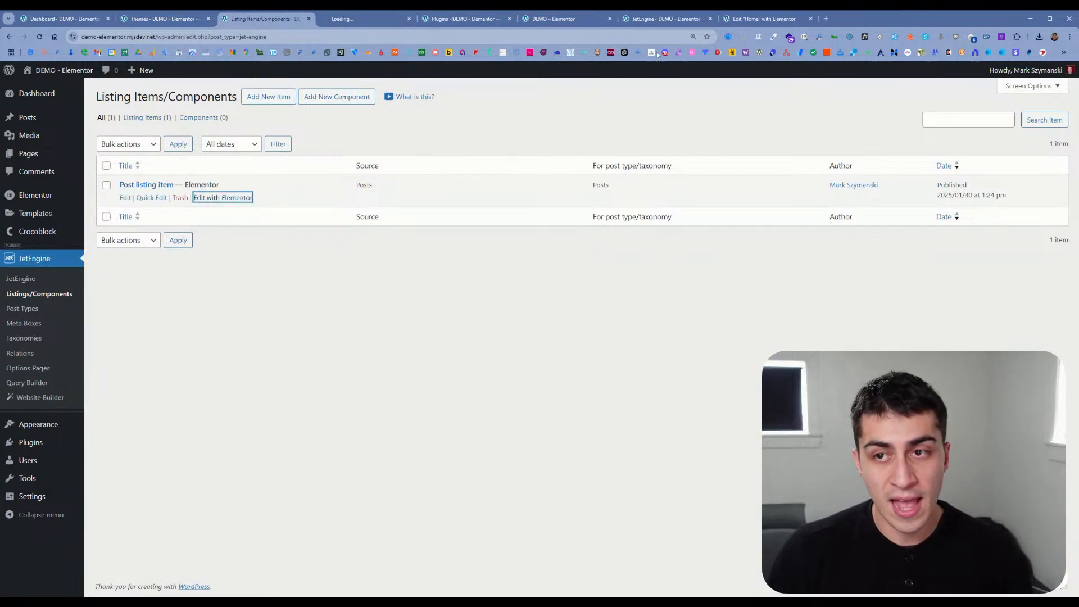
left_click(381, 22)
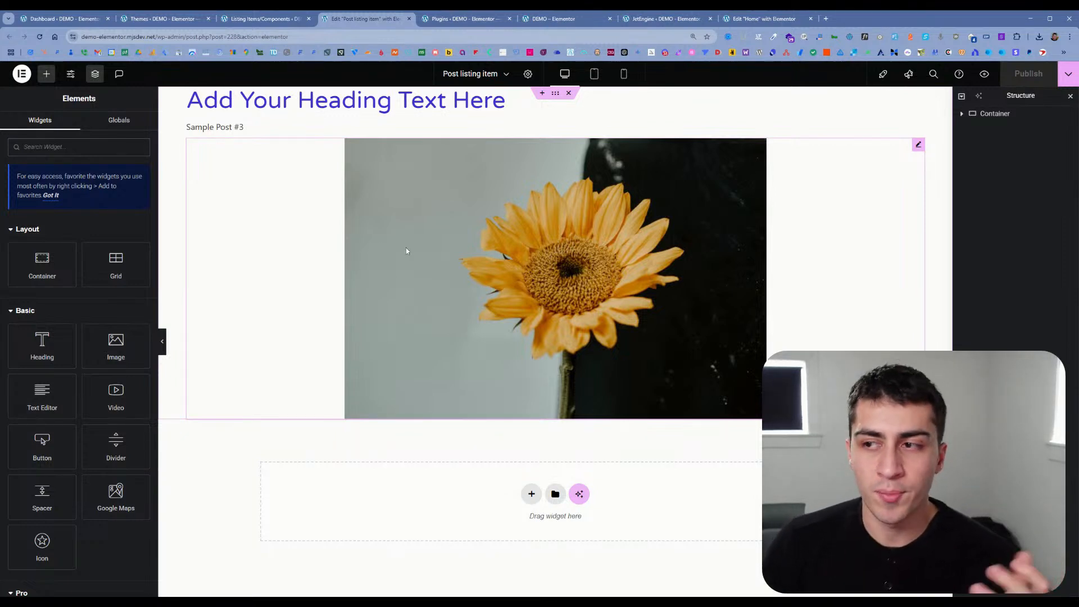
left_click(961, 114)
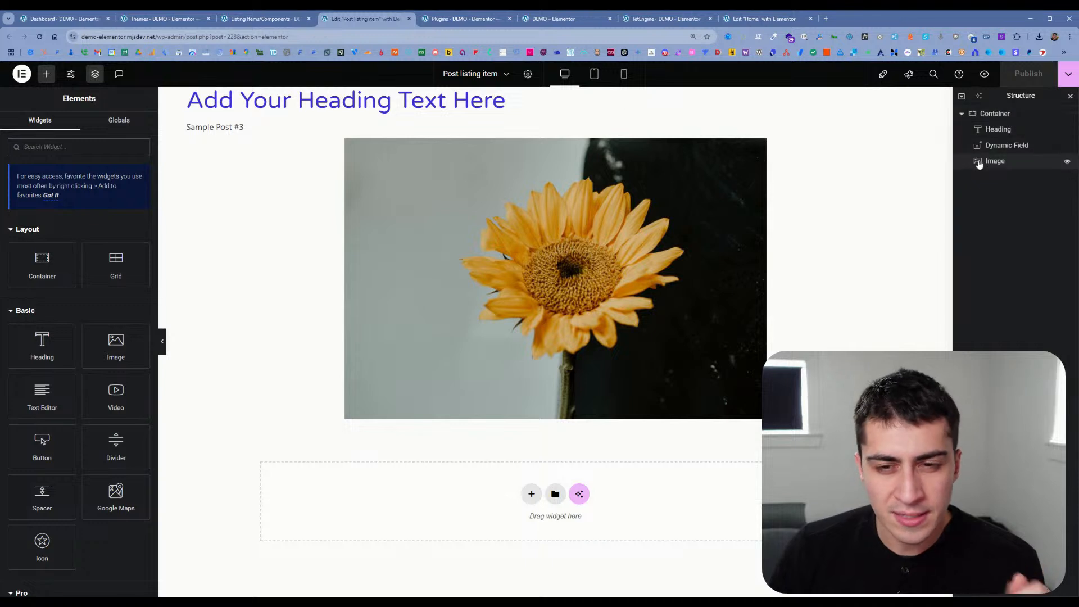
Step: View the Plugins page, live home page and JetEngine dashboard, then close the dashboard and return to the Home page editor
left_click(460, 19)
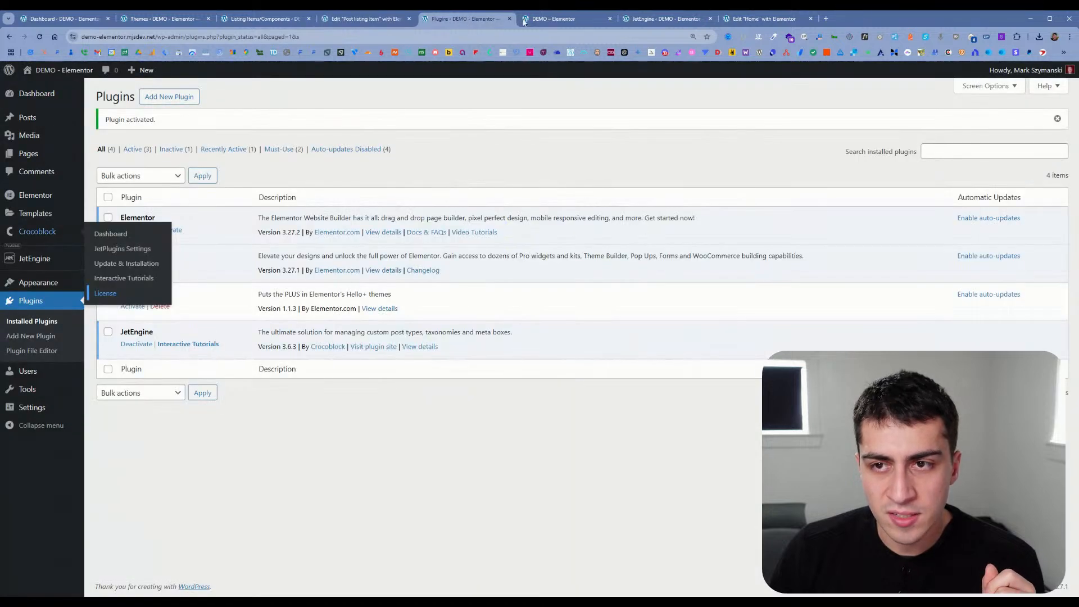
left_click(554, 18)
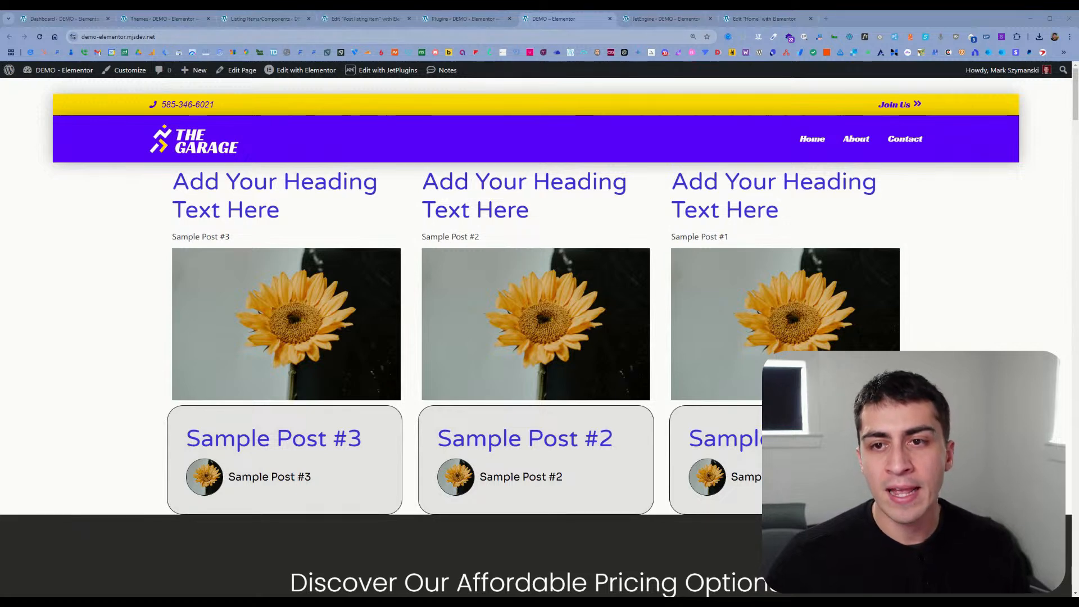
left_click(654, 19)
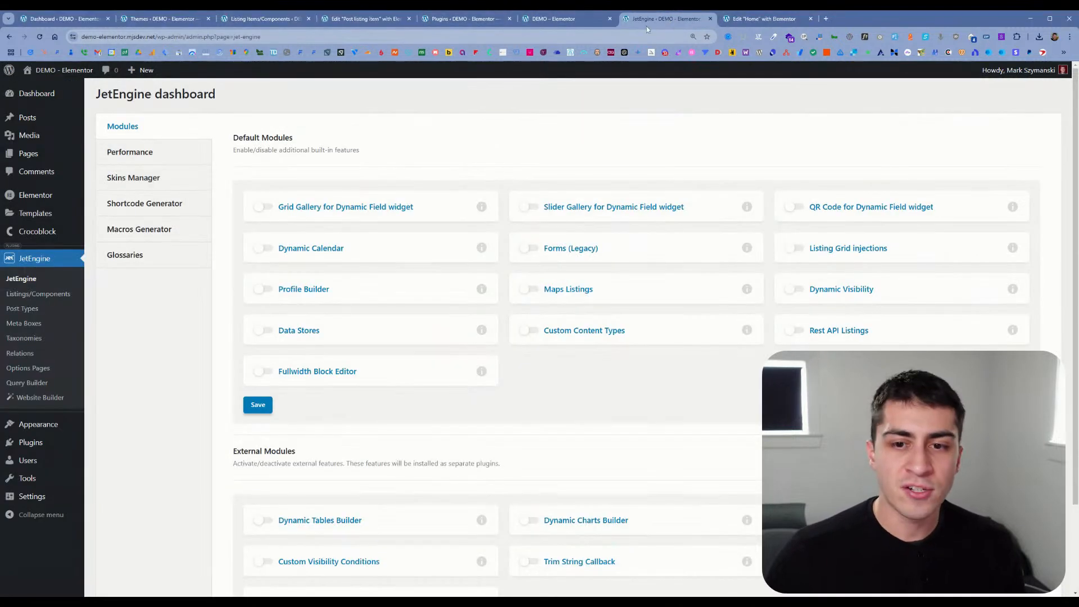
left_click(711, 18)
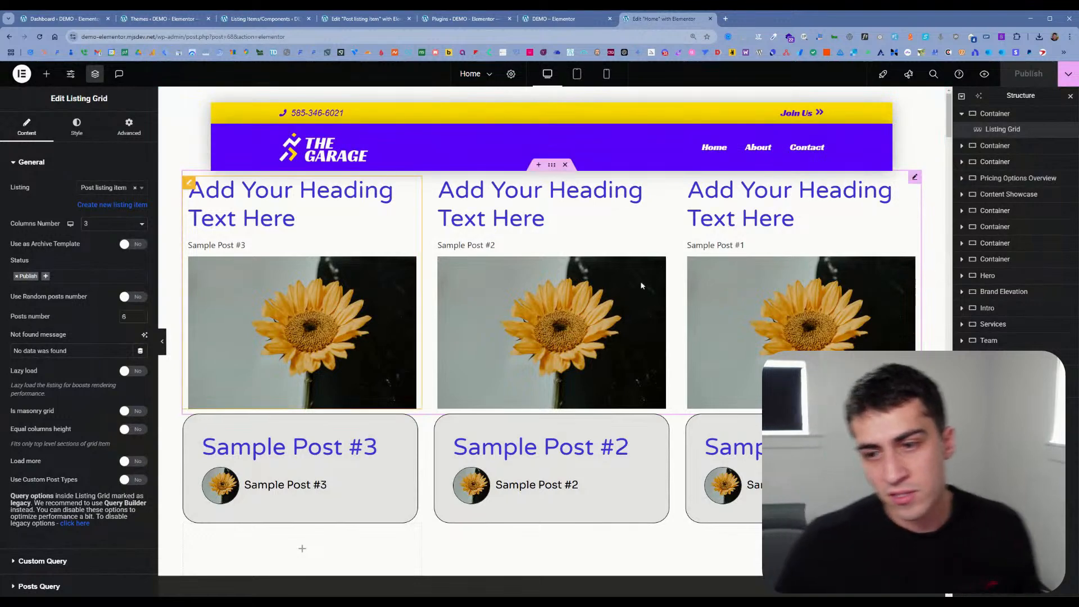
Step: Insert an empty single-column Flexbox container above the Listing Grid's container on the Home page
left_click(538, 165)
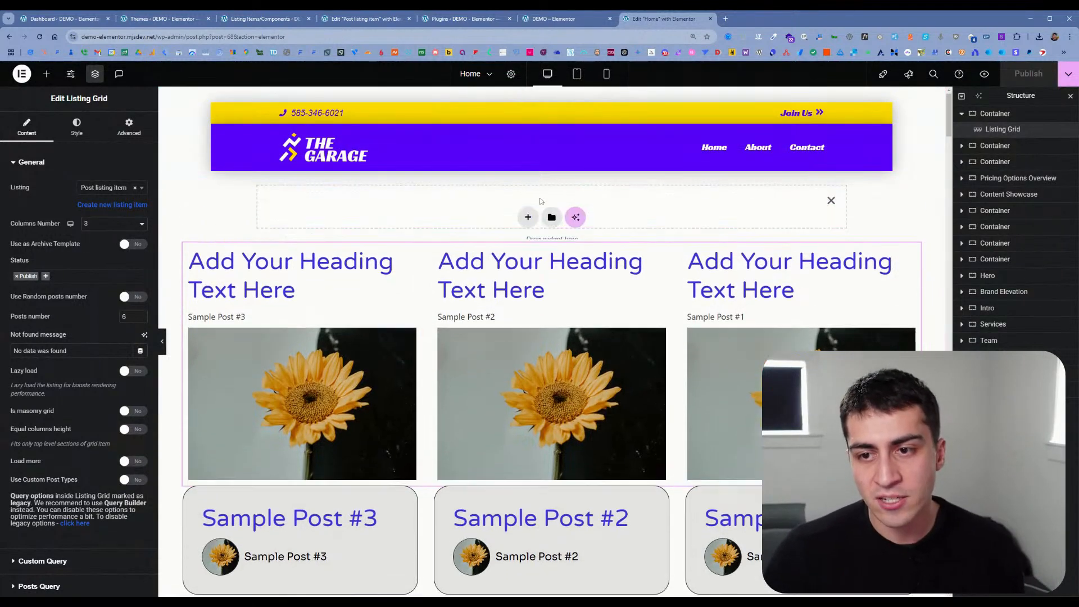
left_click(528, 217)
left_click(516, 264)
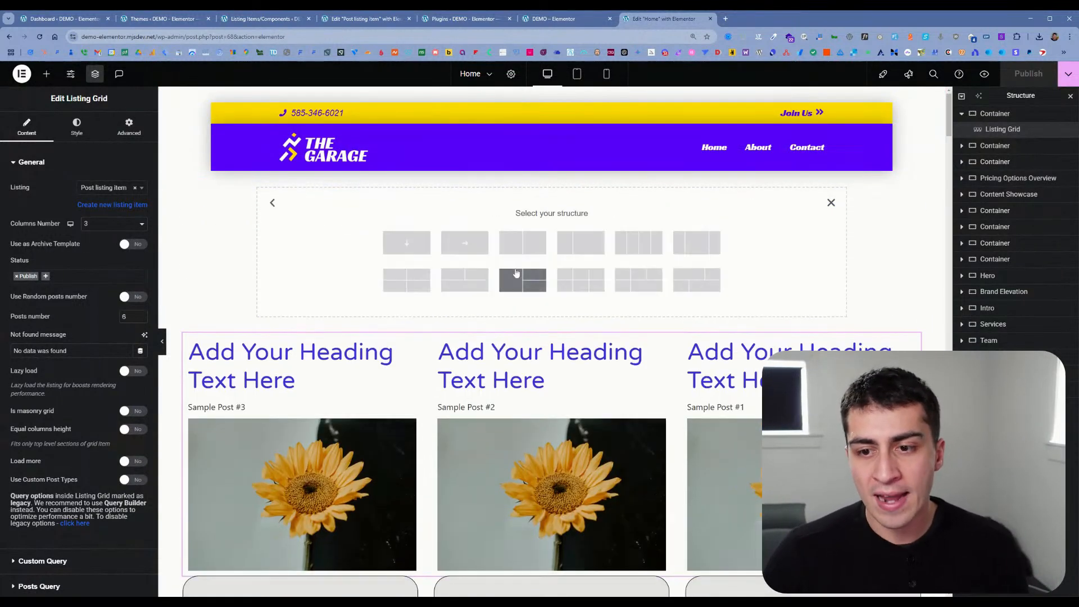
left_click(407, 243)
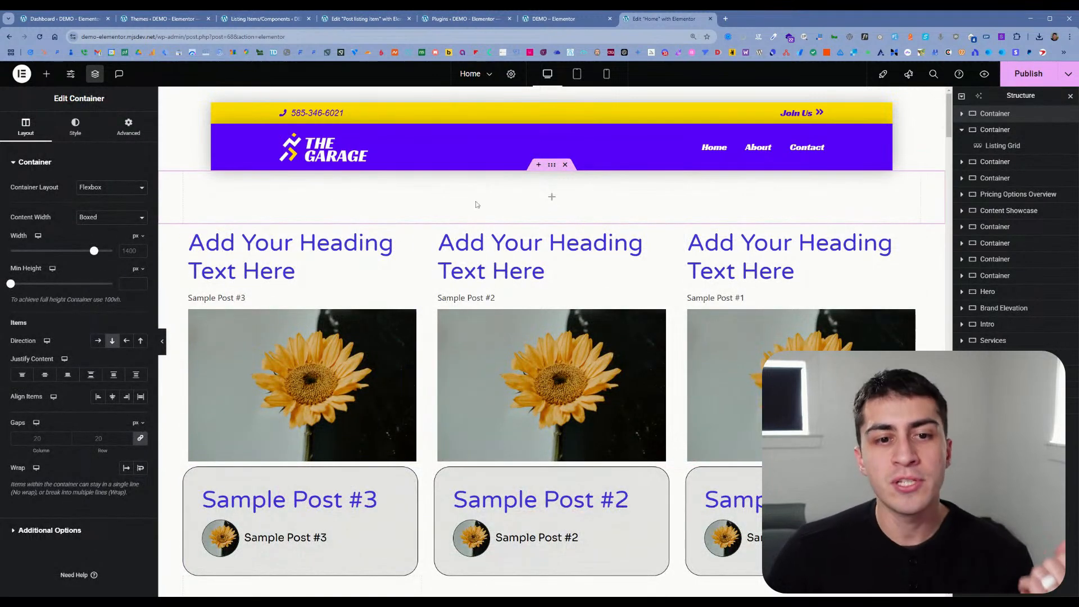
Step: Add a Dynamic Link widget from the Listing Elements to the empty container below the header
left_click(47, 75)
scroll(68, 309, "down", 3)
scroll(67, 309, "up", 3)
scroll(50, 317, "down", 4)
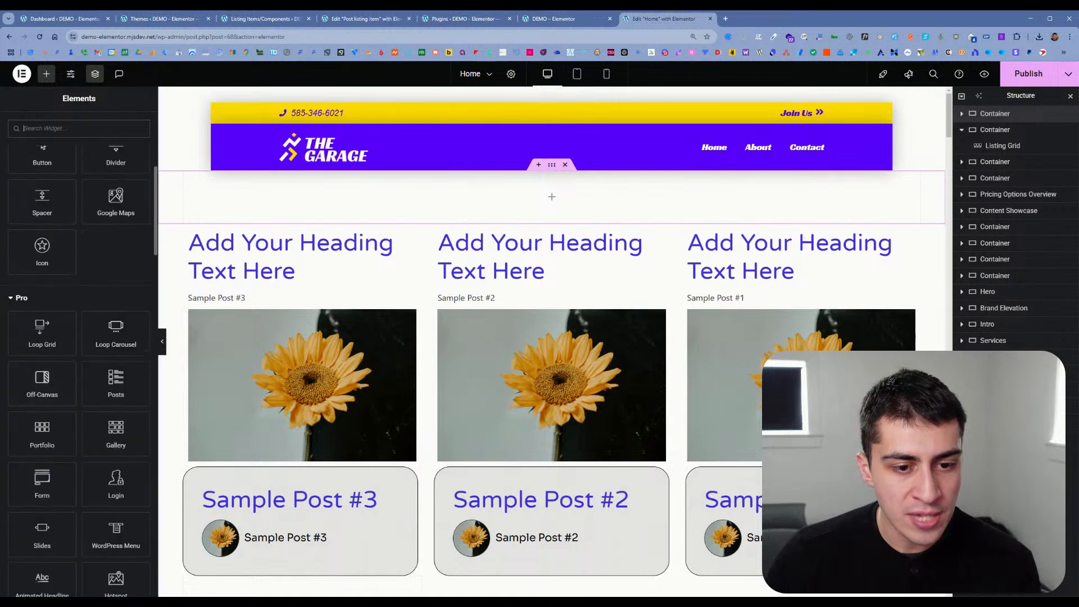
scroll(90, 233, "up", 2)
scroll(76, 240, "down", 5)
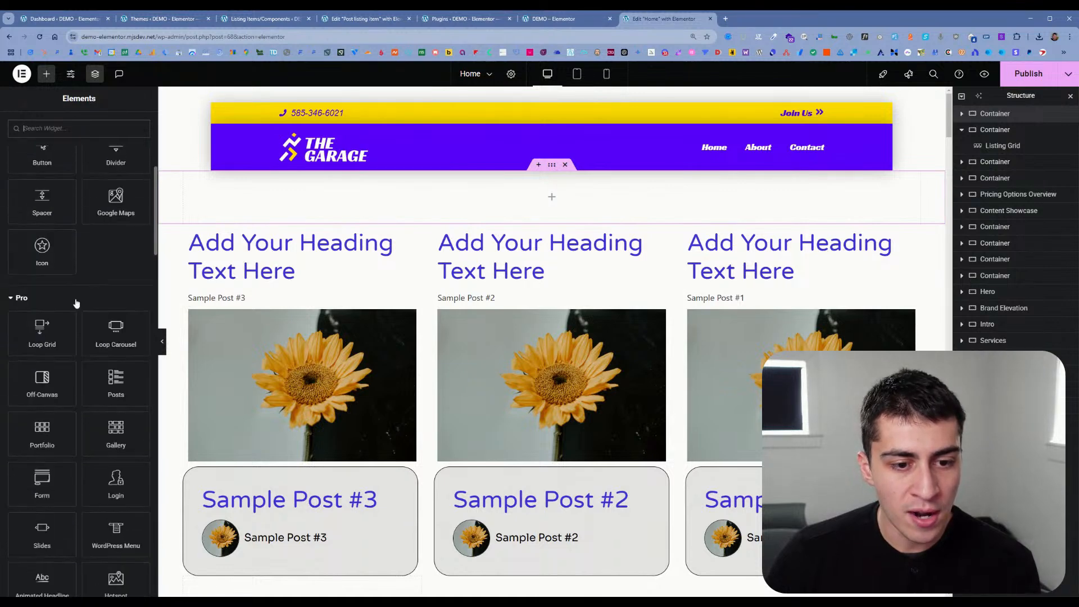
scroll(73, 363, "down", 10)
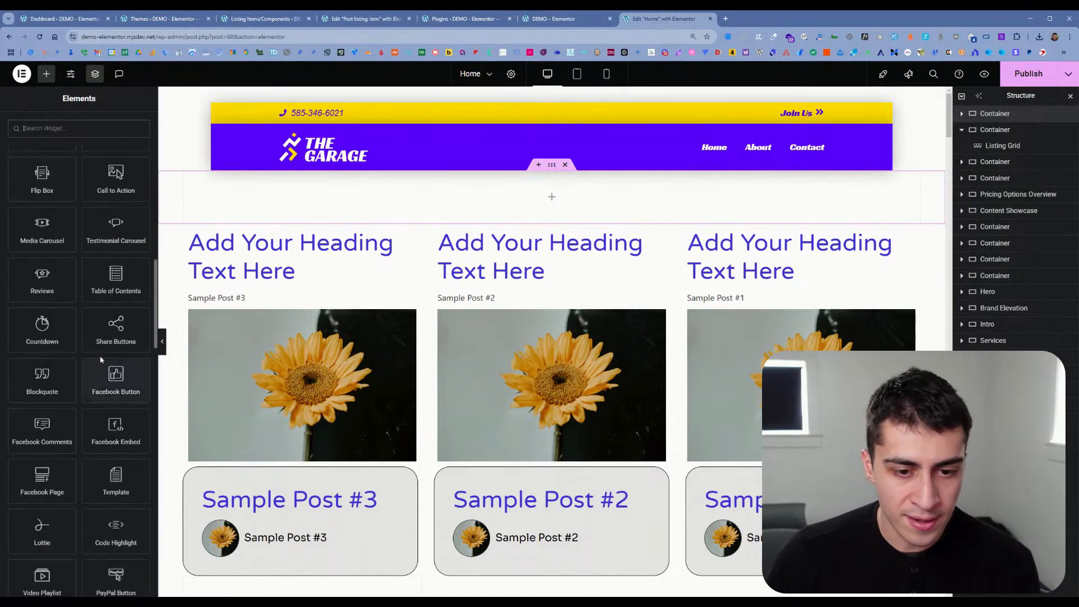
scroll(73, 364, "down", 15)
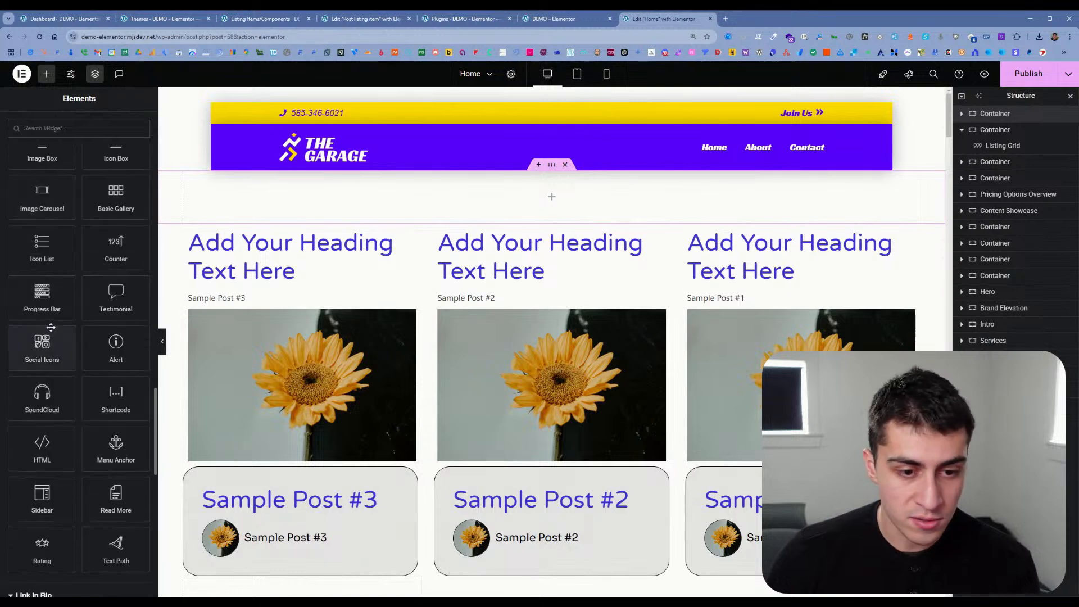
scroll(79, 317, "down", 5)
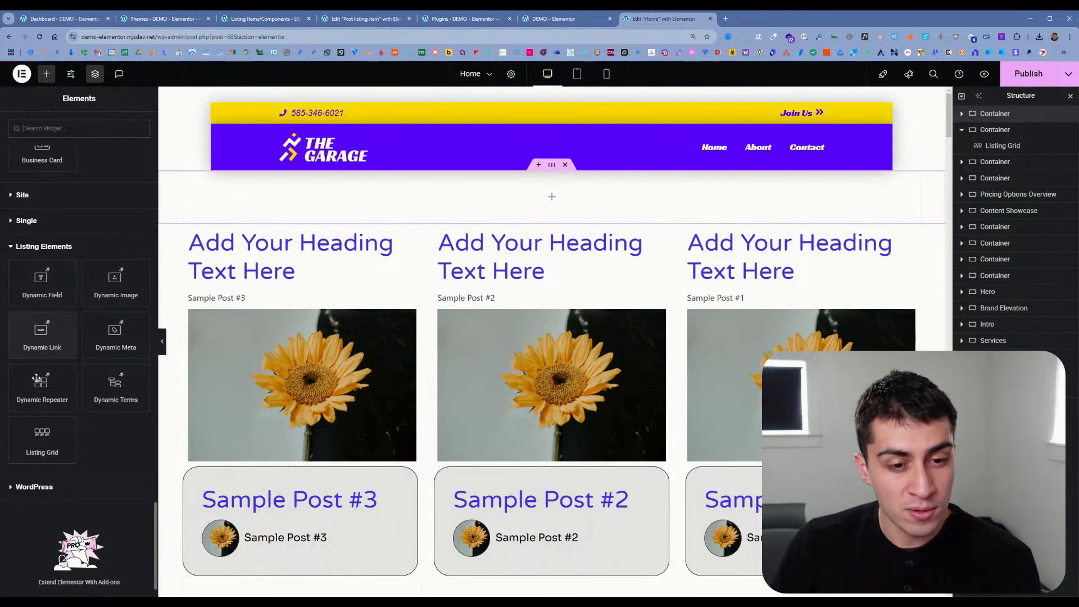
left_click_drag(42, 337, 551, 194)
Step: Examine the Dynamic Link widget's source choices, label, URL, icon and style settings
scroll(121, 372, "down", 3)
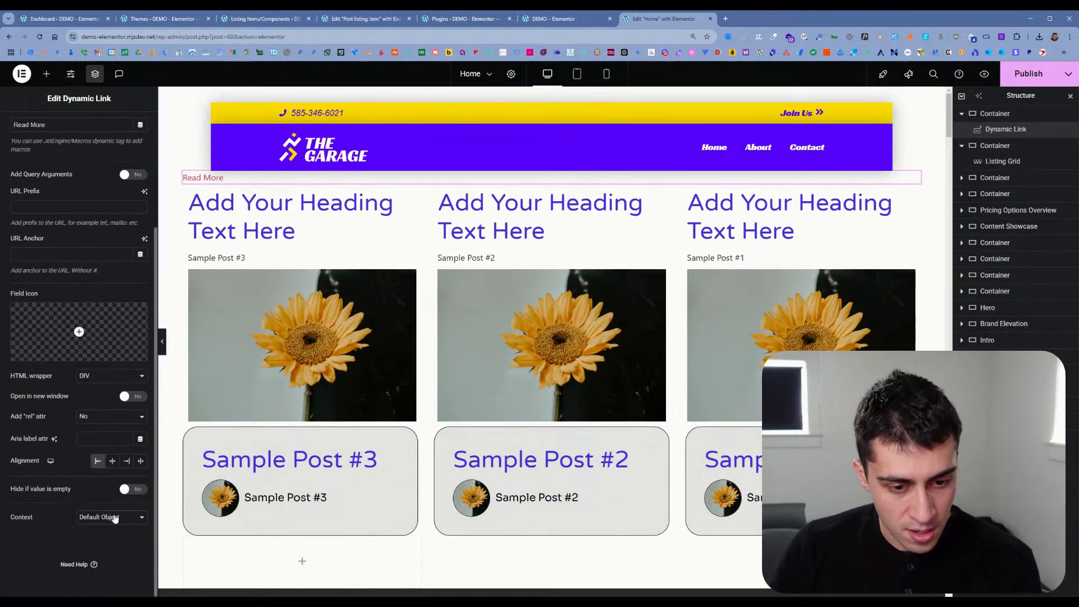
scroll(107, 455, "up", 3)
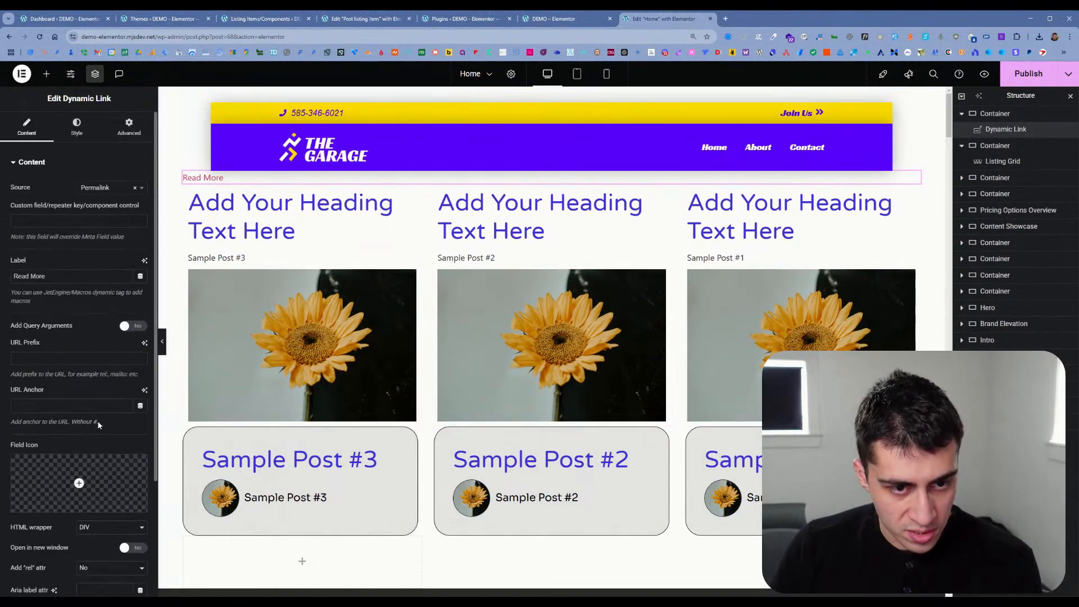
left_click(104, 187)
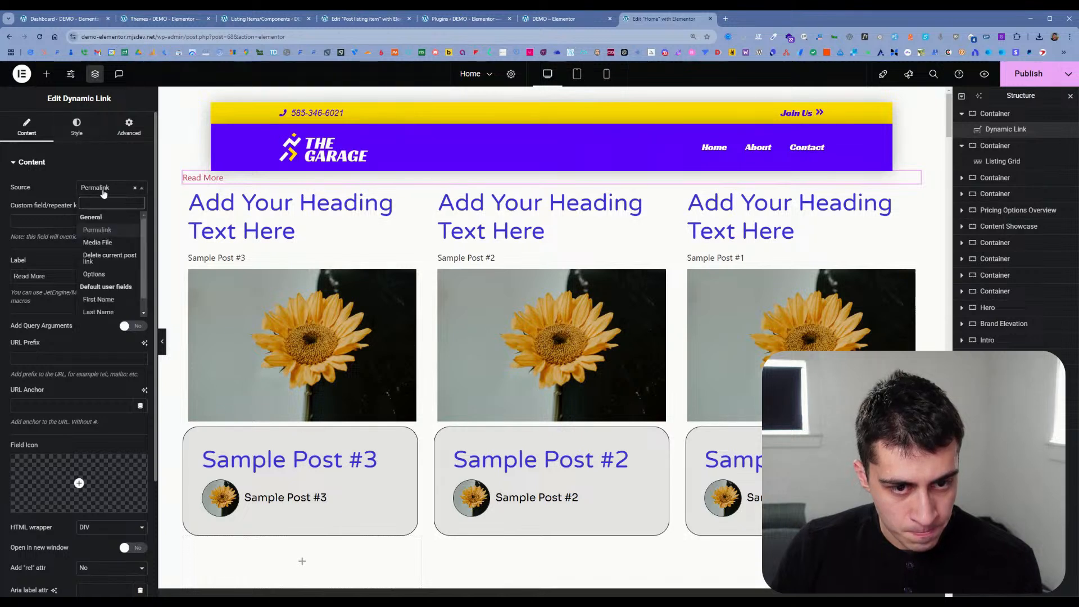
left_click(51, 211)
left_click(70, 136)
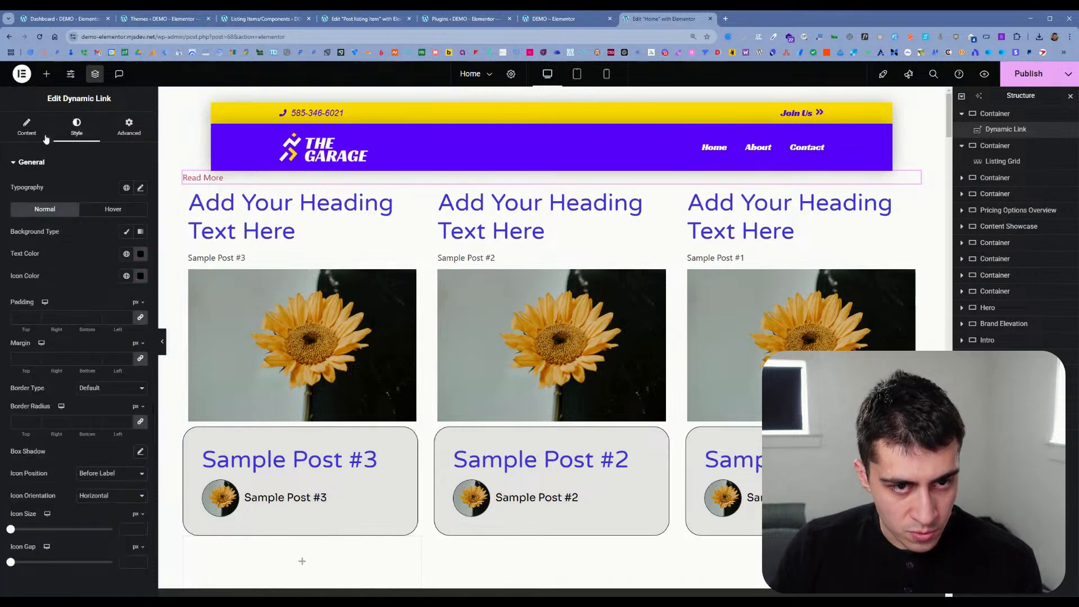
left_click(43, 138)
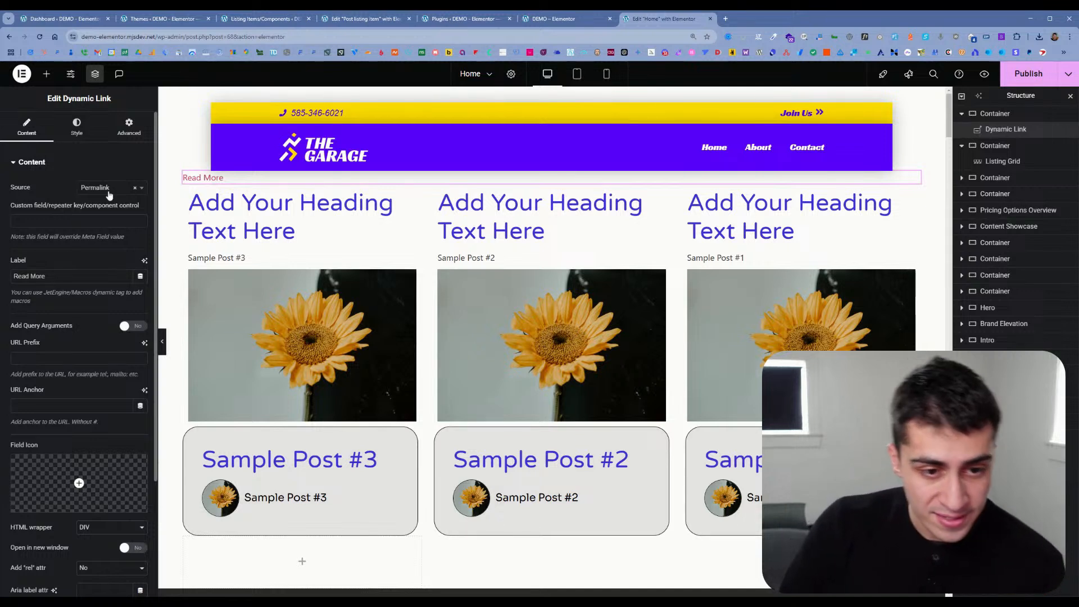
left_click(109, 189)
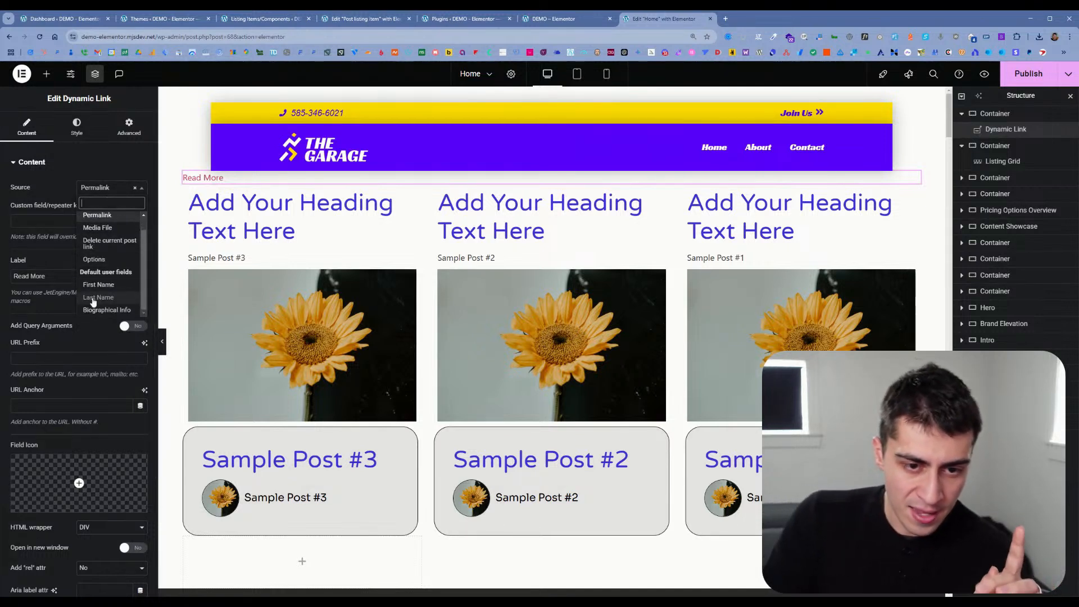
left_click(62, 208)
scroll(62, 208, "down", 3)
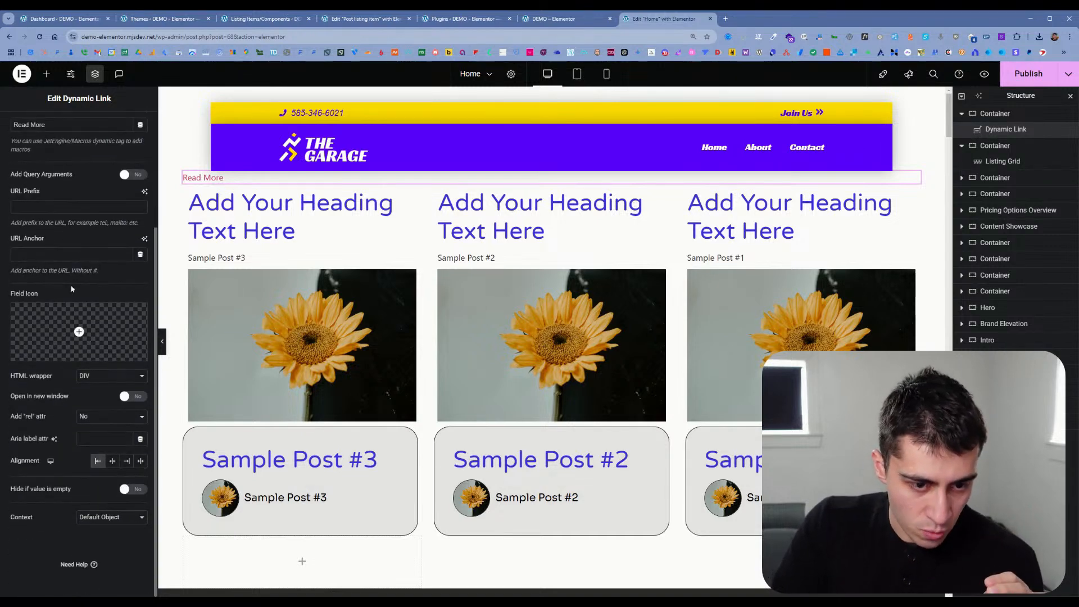
mouse_move(83, 345)
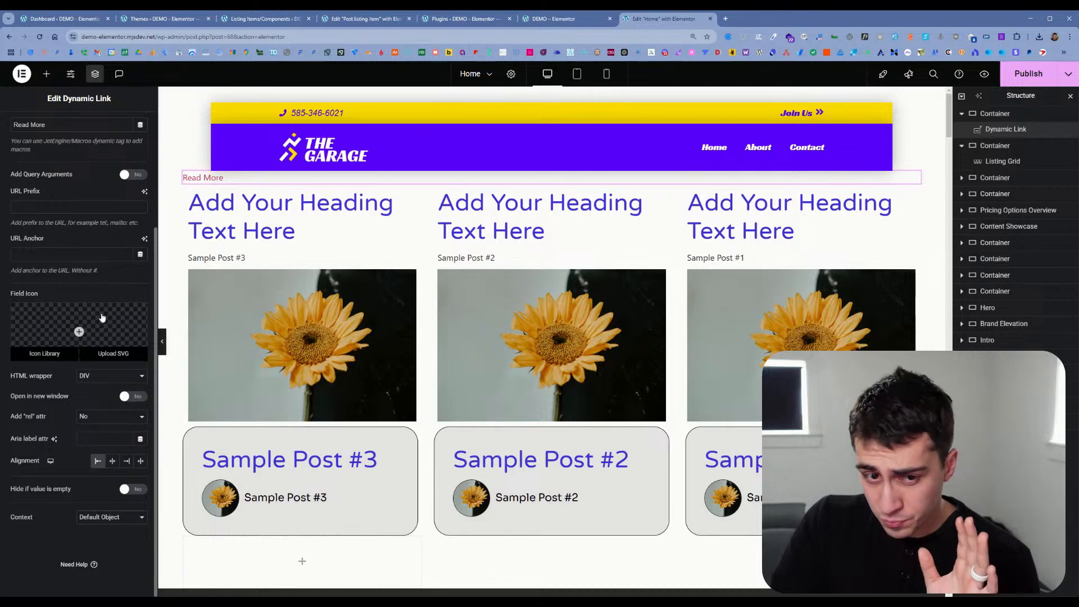
scroll(102, 313, "up", 5)
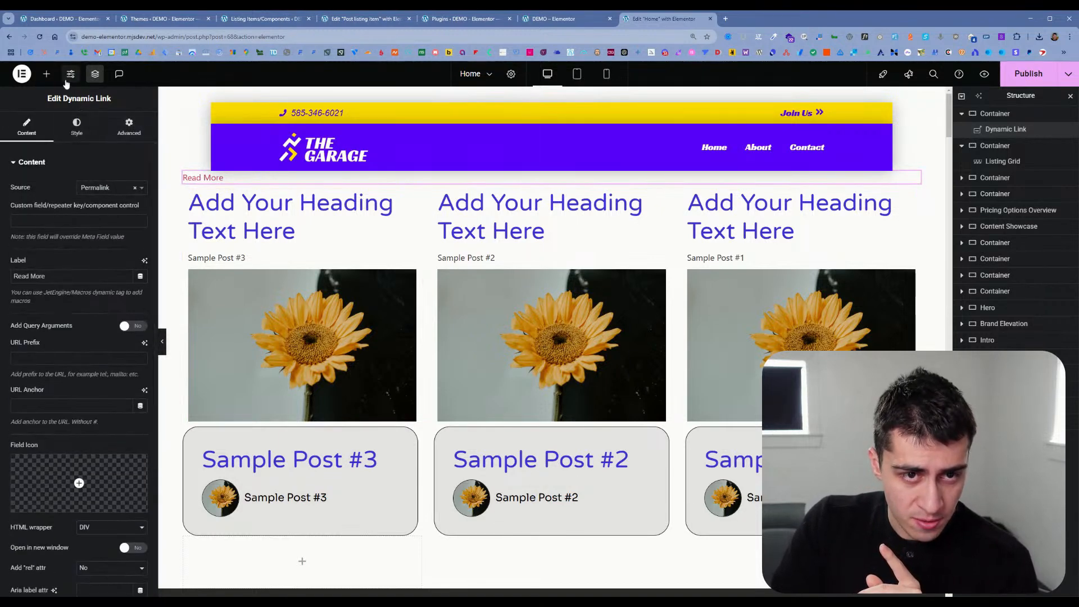
Step: Add a Dynamic Field widget from the Listing Elements below the Read More link
left_click(47, 74)
scroll(60, 307, "down", 15)
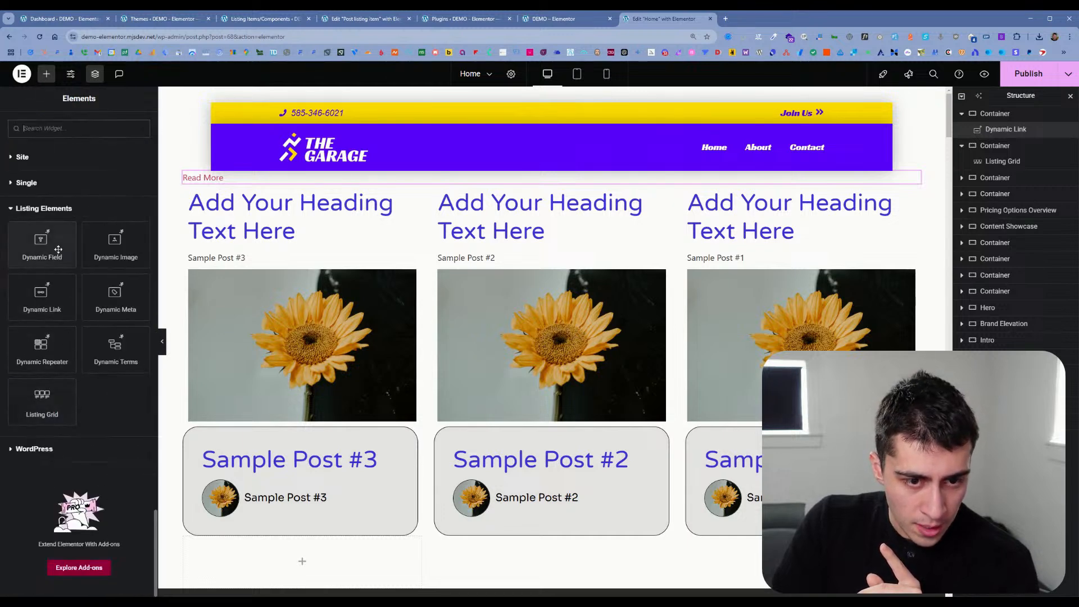
left_click_drag(225, 179, 225, 181)
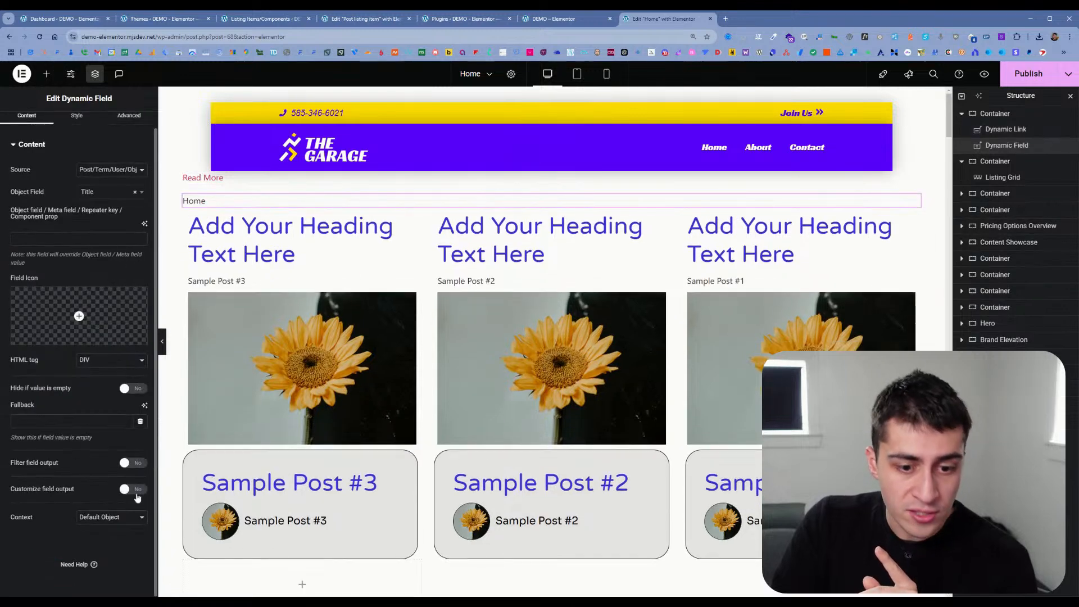
Step: Enable customized field output and filtered field output for the Dynamic Field showing the page title
left_click(135, 490)
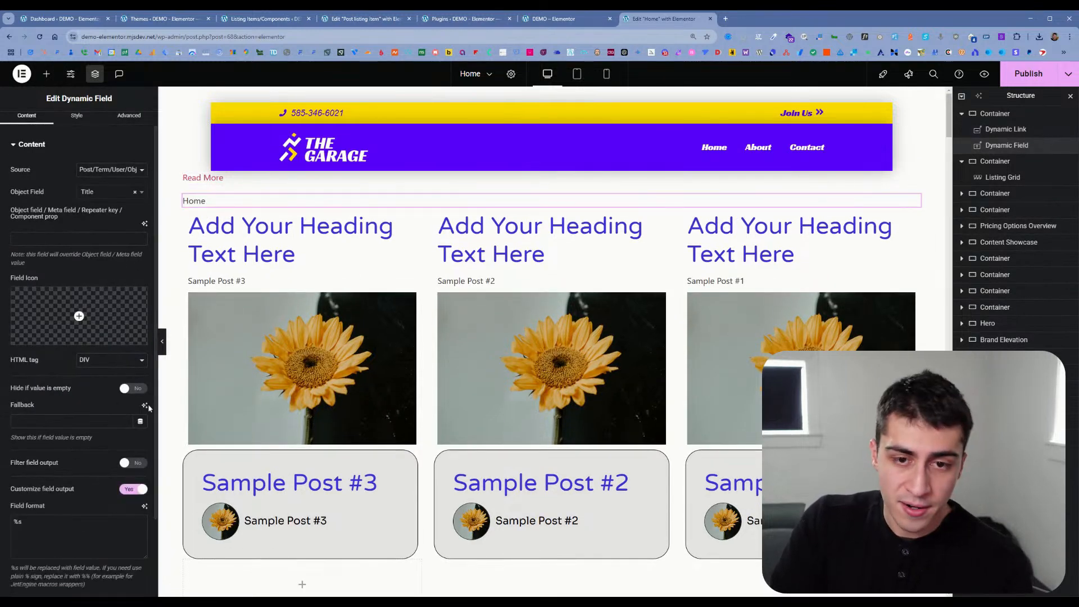
scroll(87, 459, "down", 3)
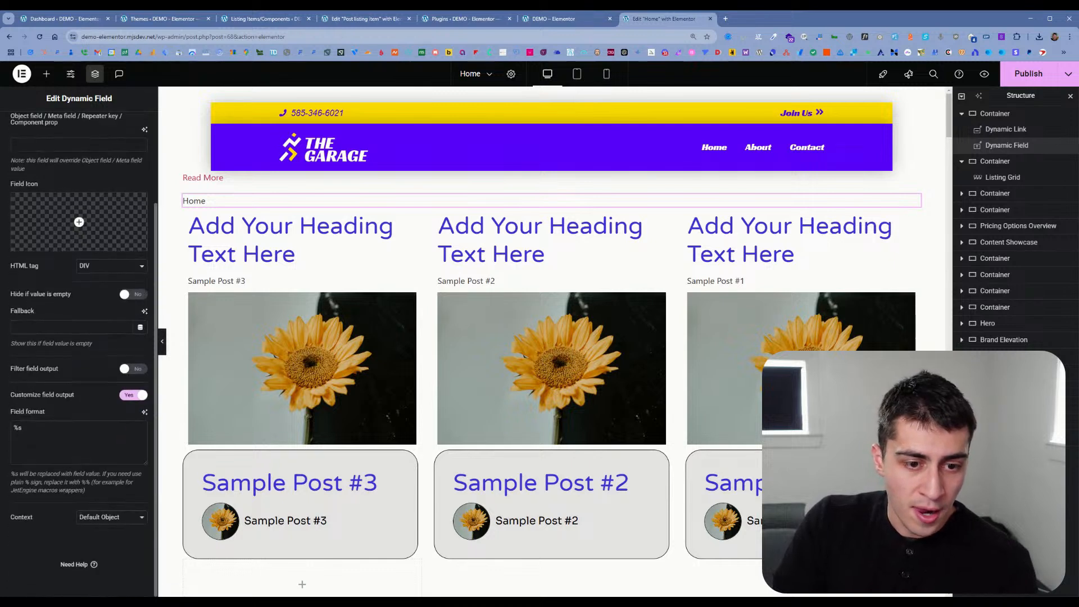
left_click(124, 373)
Step: Examine the callback choices available for filtering the Dynamic Field's output
left_click(110, 389)
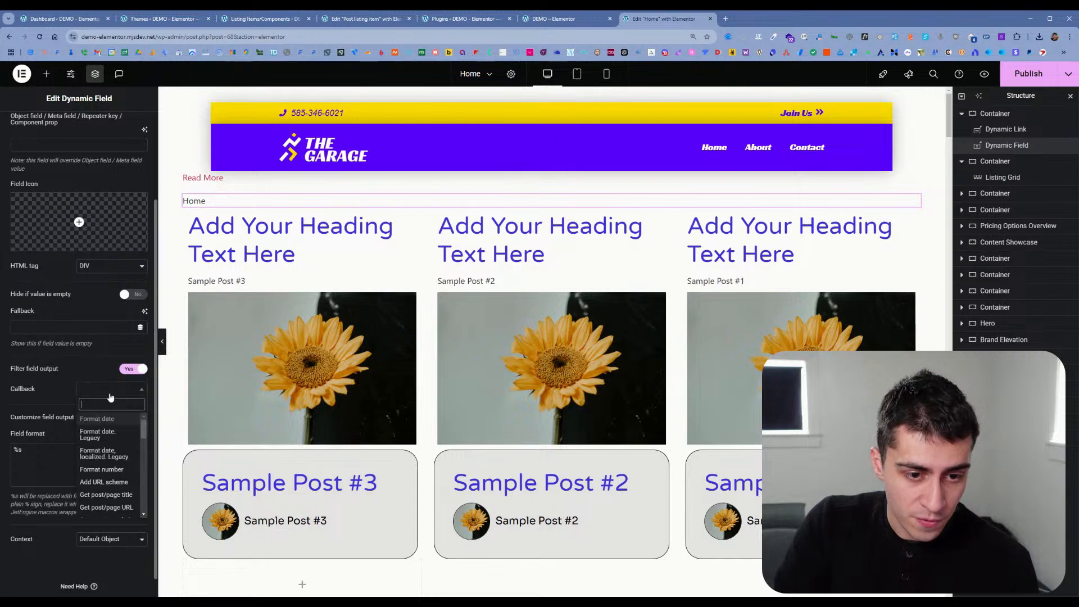
scroll(111, 444, "down", 1)
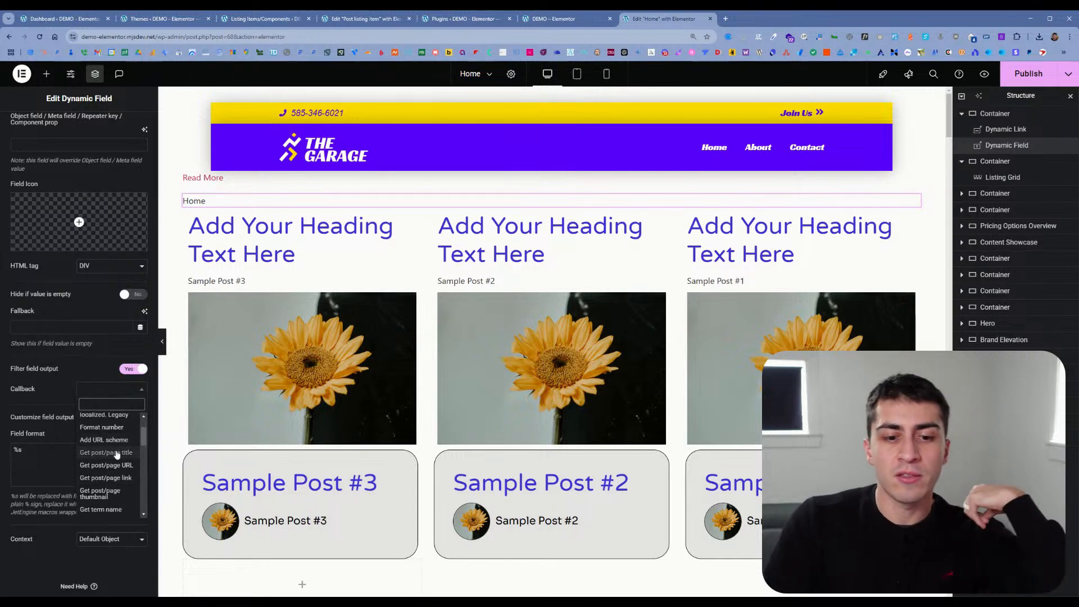
scroll(115, 450, "down", 2)
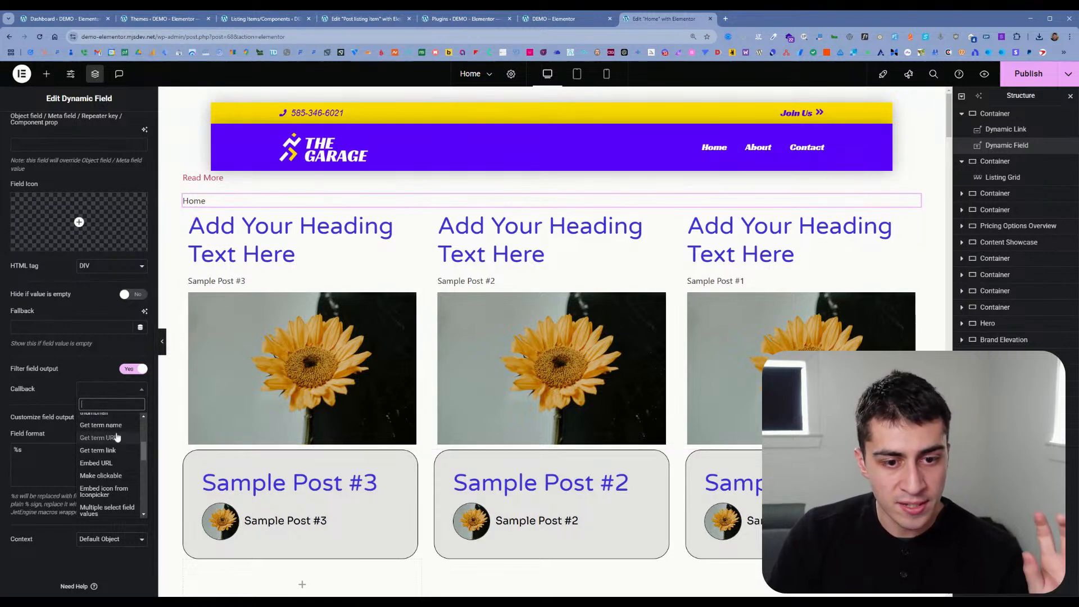
scroll(107, 437, "down", 5)
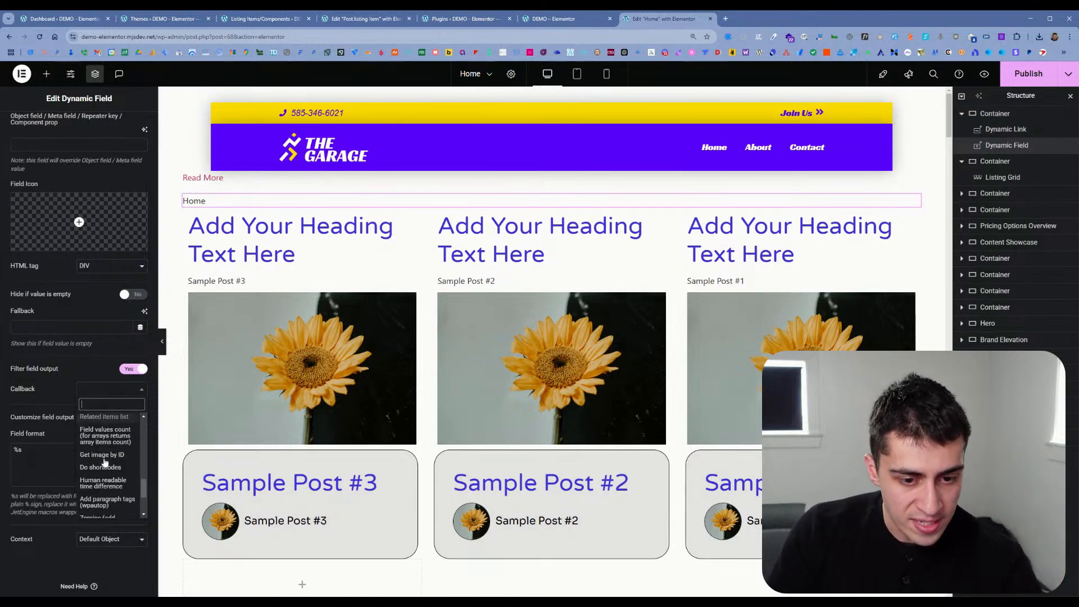
scroll(105, 462, "down", 3)
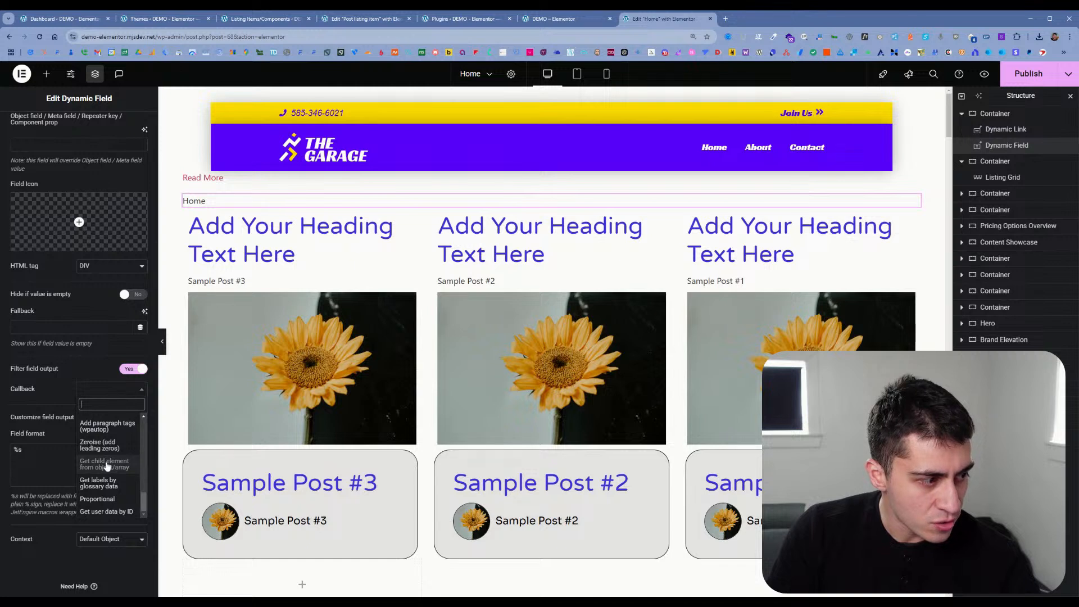
scroll(105, 499, "up", 3)
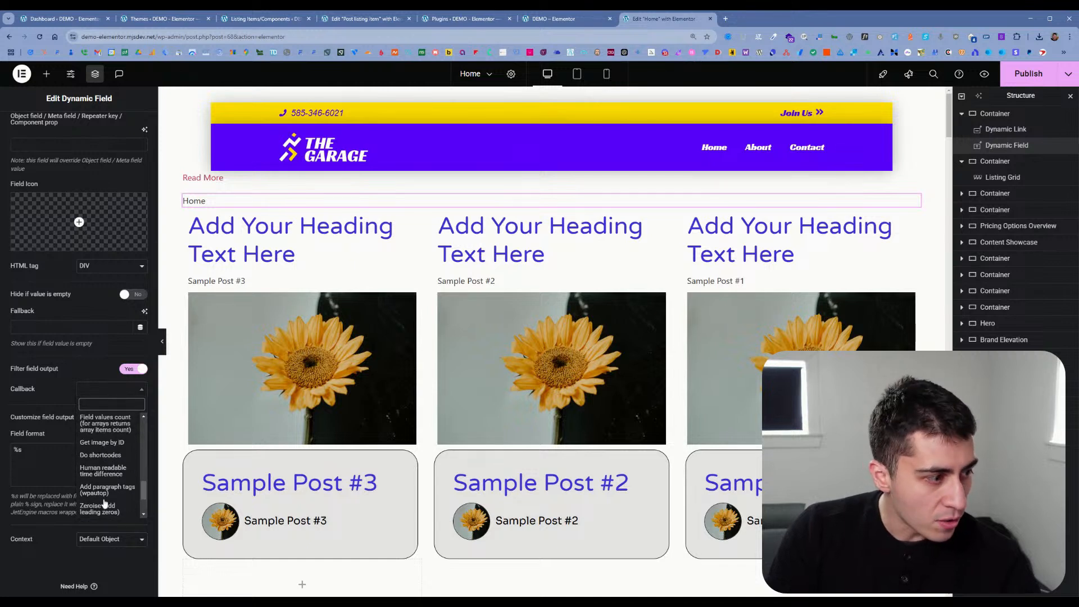
scroll(105, 500, "up", 5)
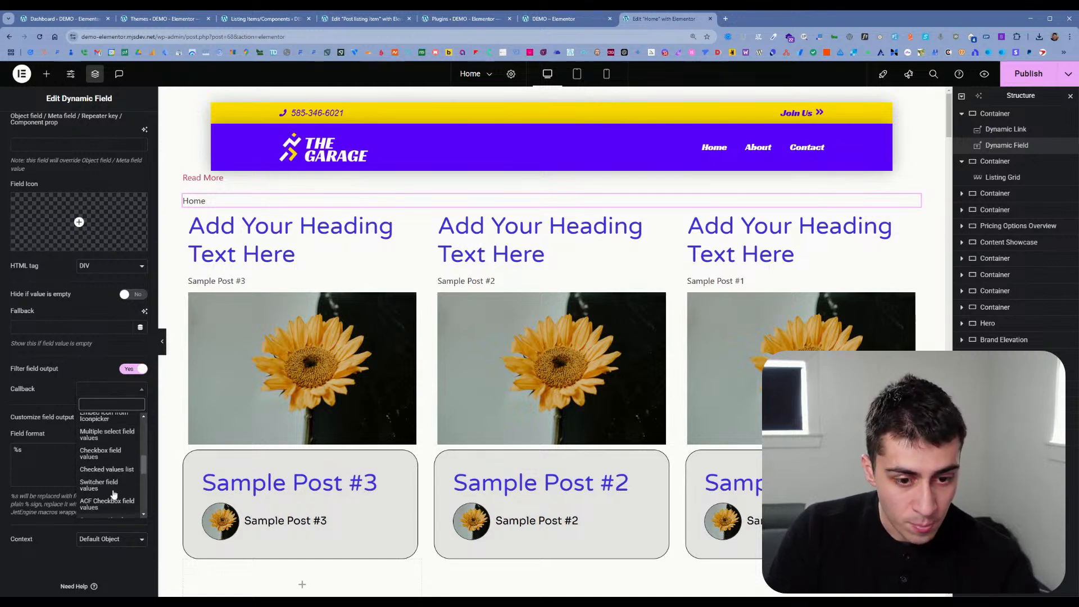
scroll(115, 491, "up", 1)
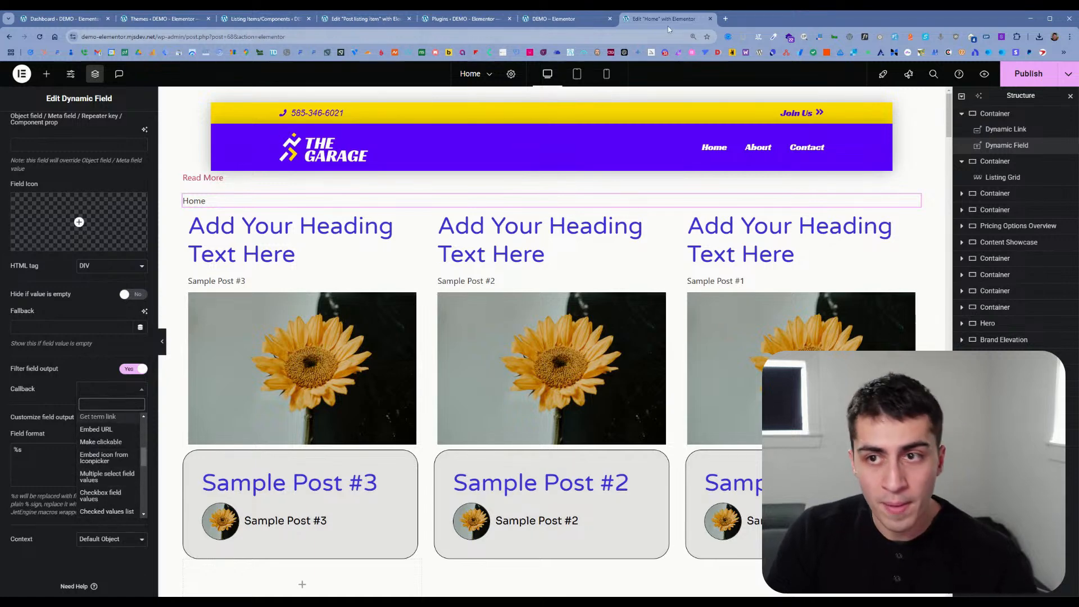
Step: Search the web for "dynamic data bricks" in a new browser tab and open the Bricks Academy Dynamic Data article
left_click(725, 19)
type("dyna")
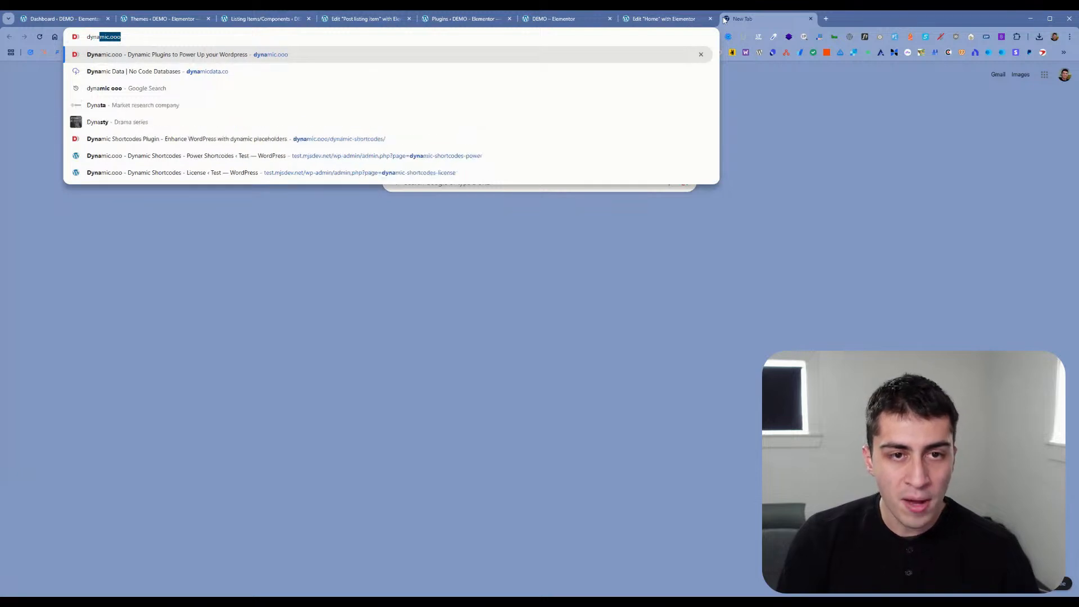
type("mic data ")
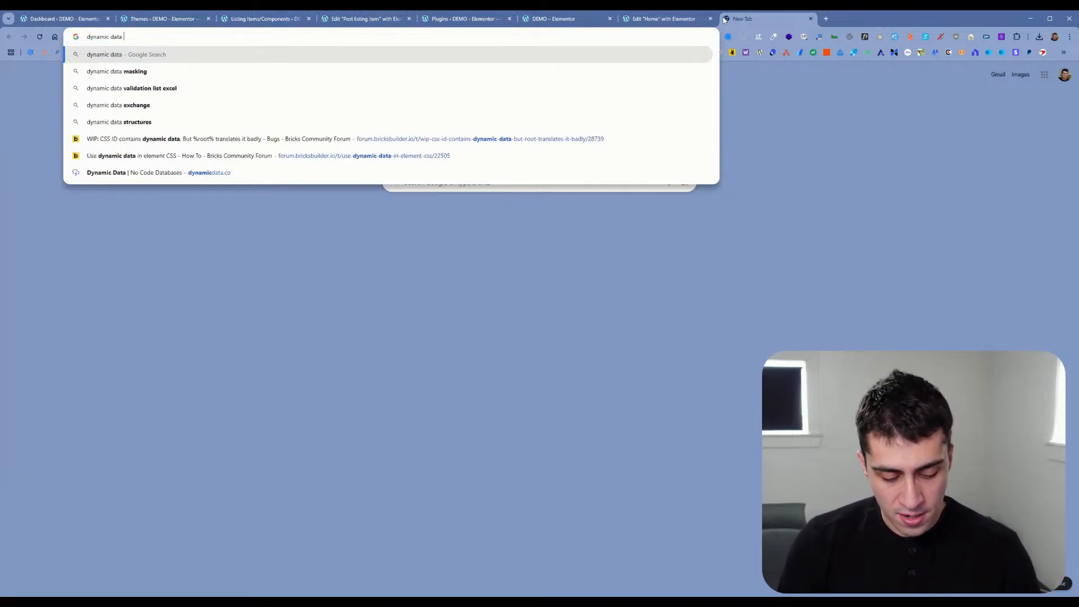
type("bricks")
key("Return")
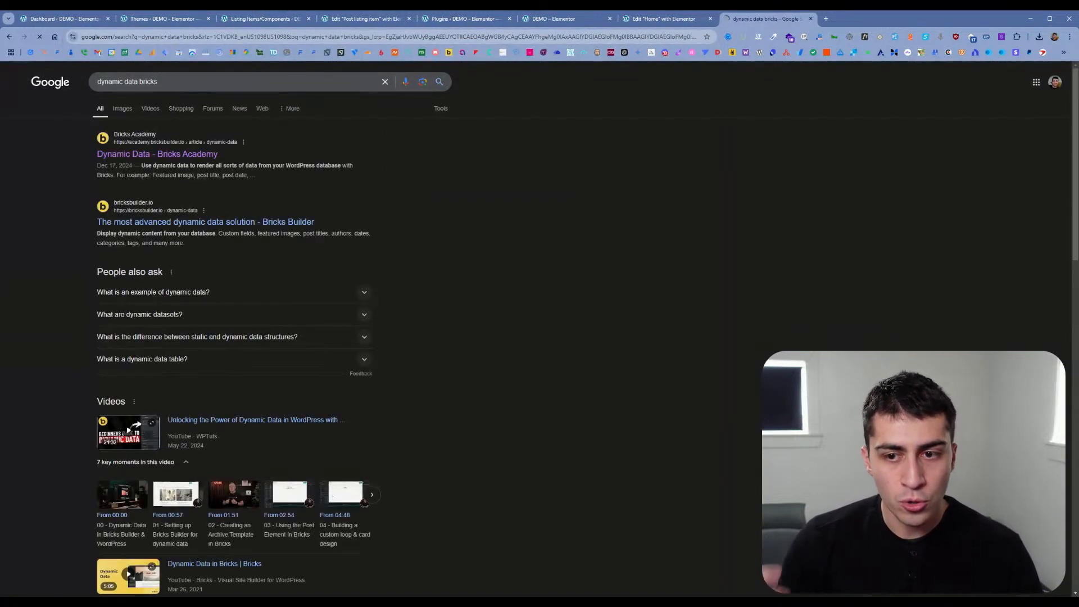
left_click(180, 155)
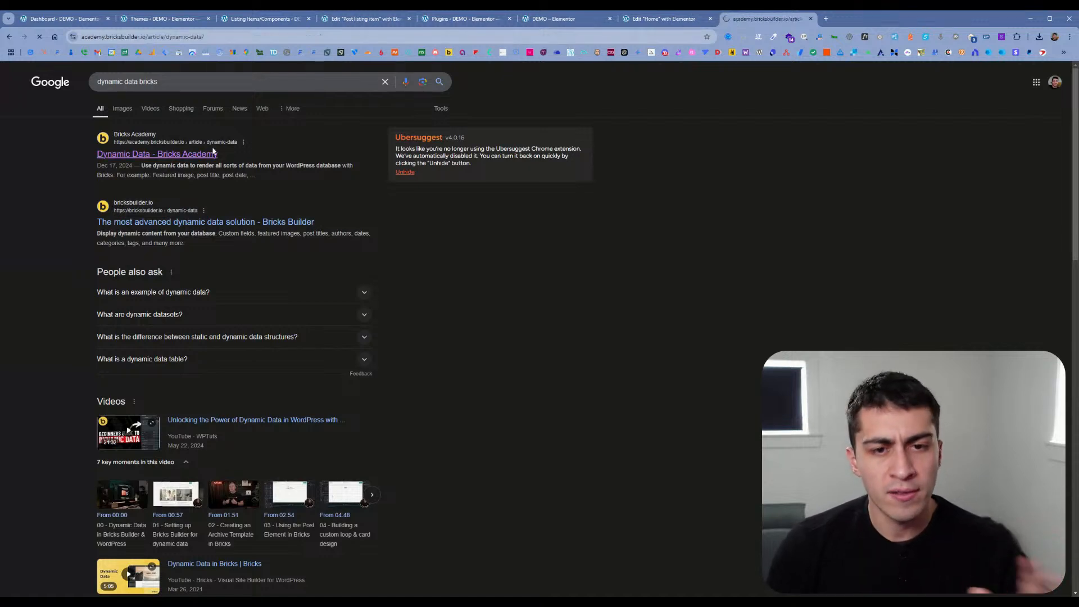
Step: Examine the article's post field tags and dynamic data filters, including {post_date:human_time_diff}
key("ctrl+l")
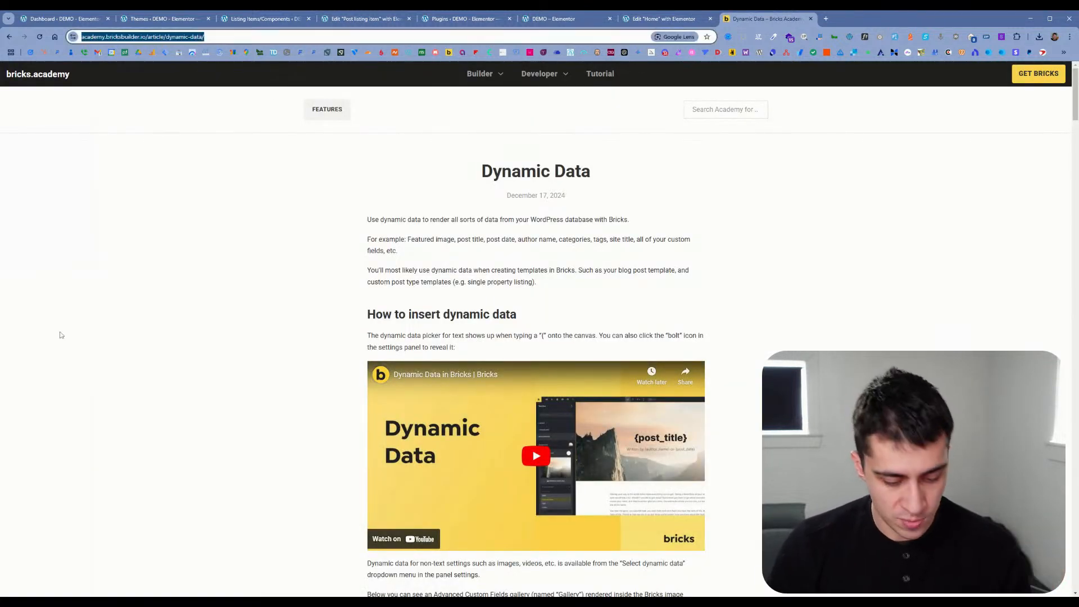
key("alt+Tab")
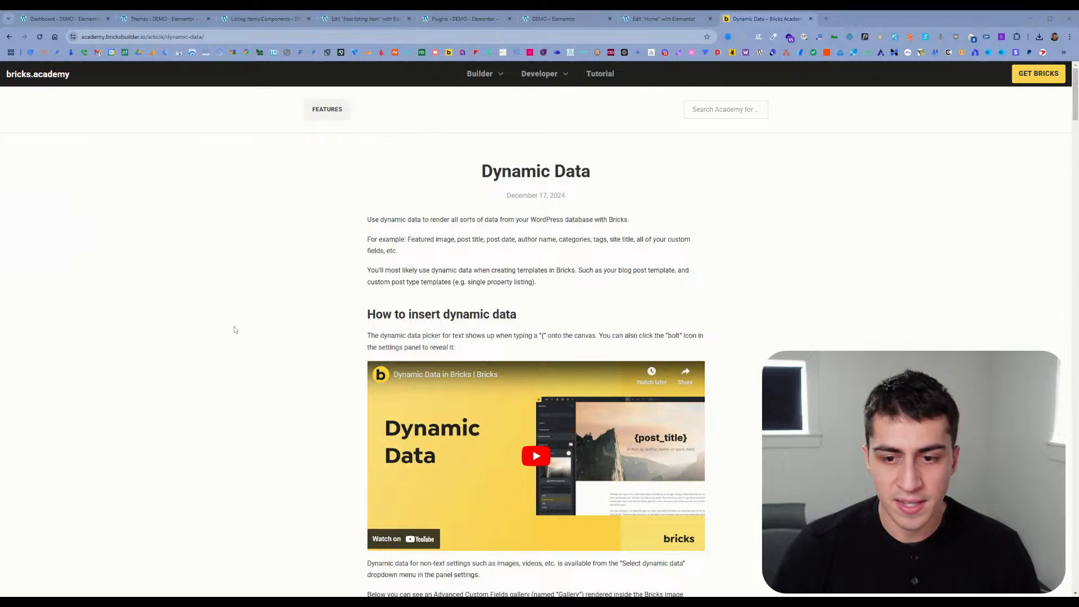
scroll(396, 268, "down", 15)
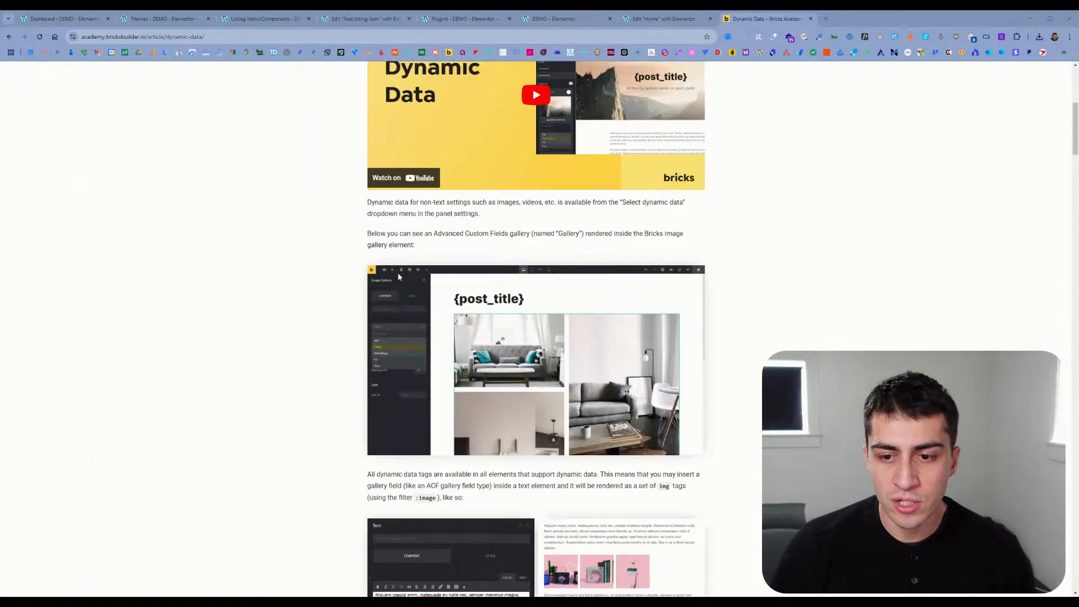
scroll(378, 271, "down", 20)
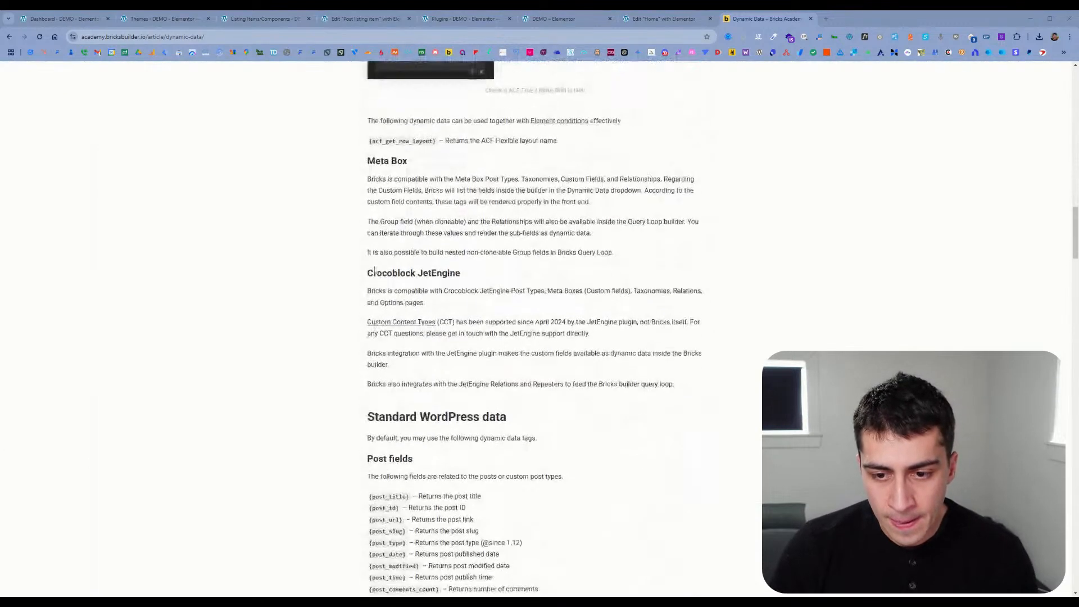
mouse_move(371, 327)
left_mouse_down()
mouse_move(455, 336)
mouse_move(376, 333)
left_mouse_up()
left_click(455, 336)
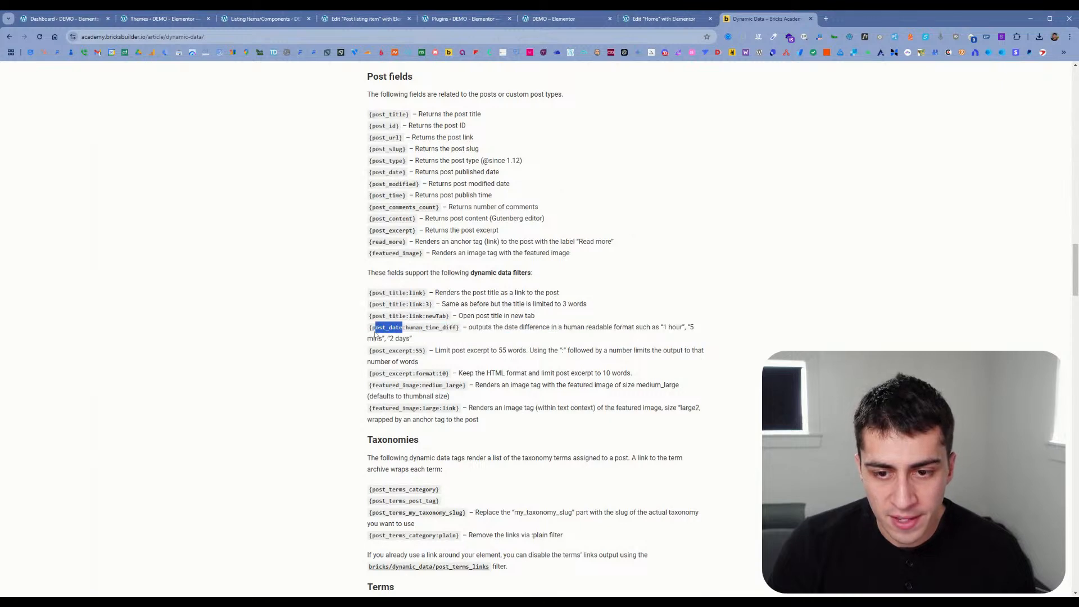
left_click(376, 333)
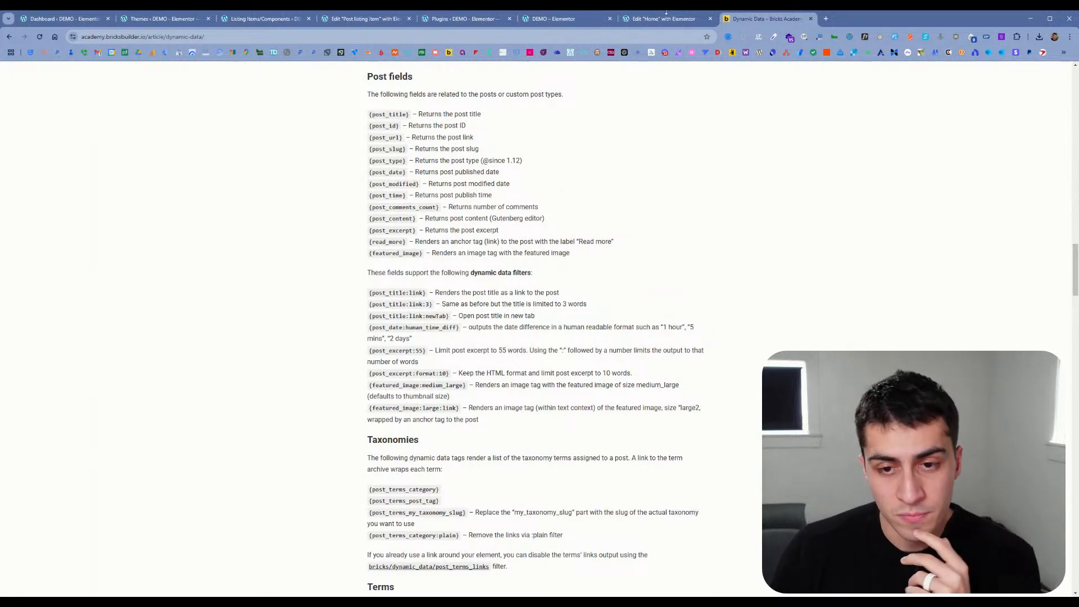
Step: Return to the Home page in Elementor and inspect the Listing Grid's general settings and the Loop Grid's query settings
left_click(666, 17)
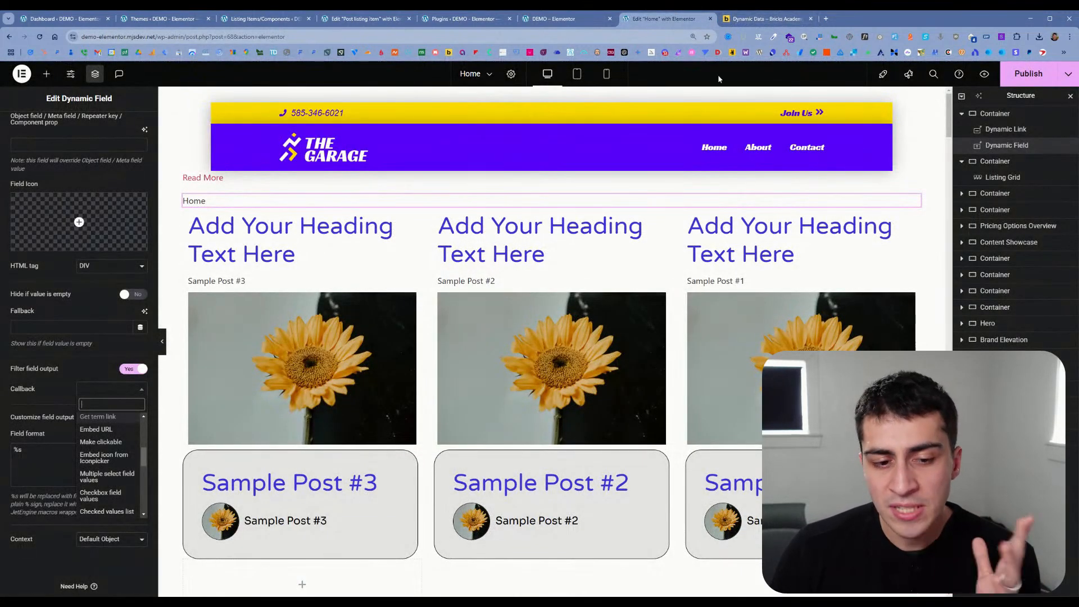
left_click(88, 376)
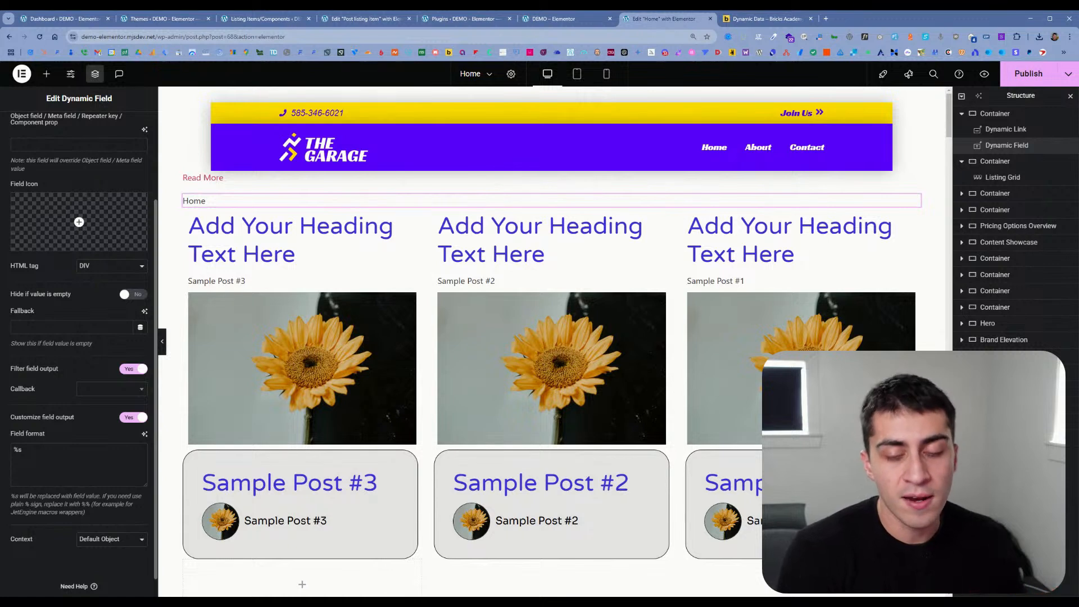
left_click(1000, 177)
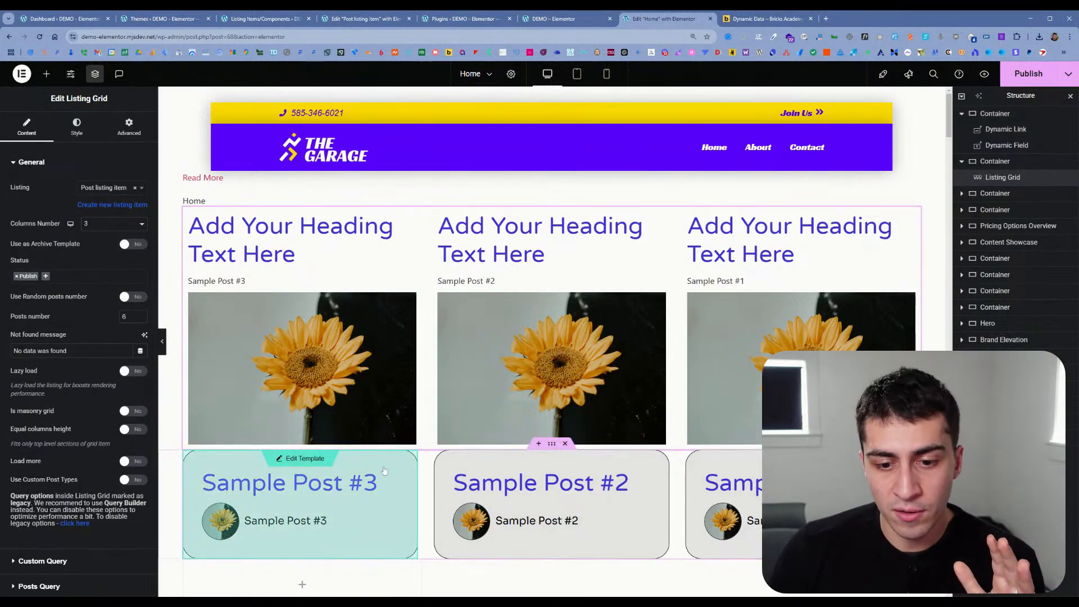
left_click(487, 458)
left_click(551, 356)
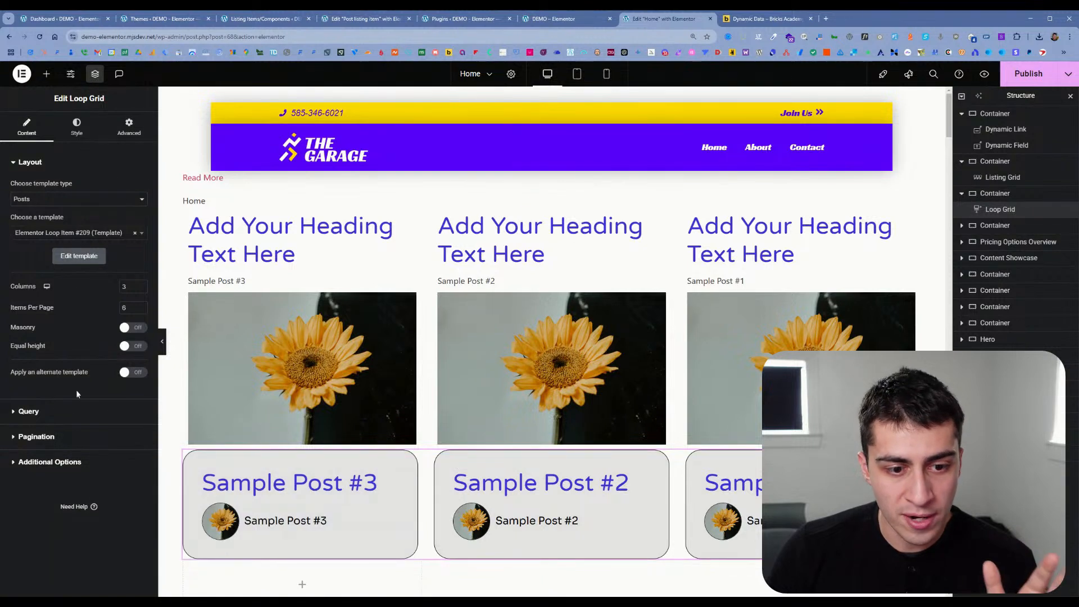
left_click(69, 415)
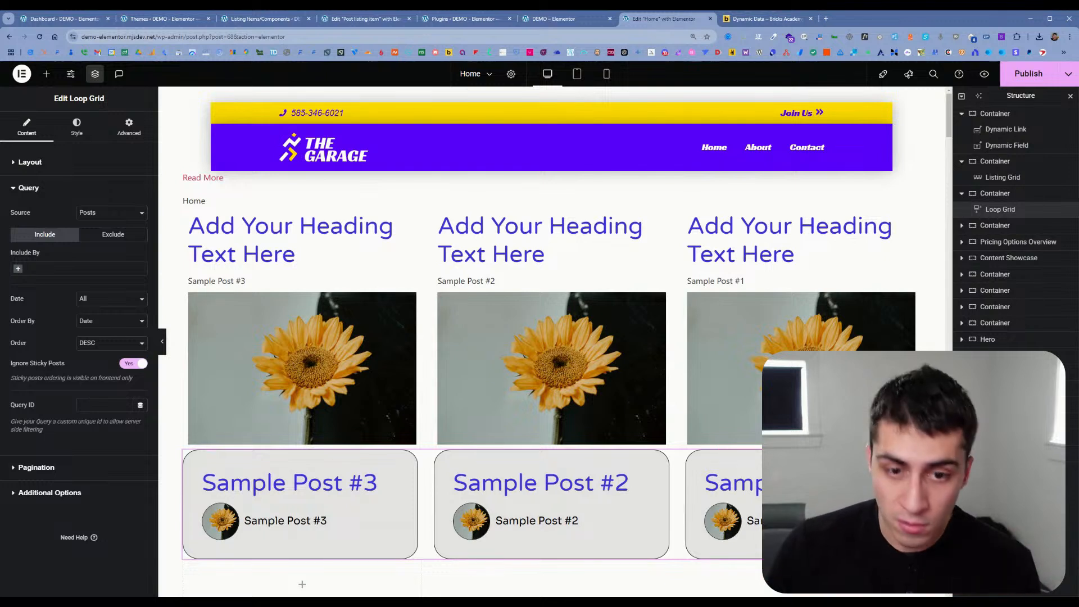
Step: Examine the Listing Grid's General, Posts Query and Custom Query settings, including the note on legacy query options
left_click(537, 263)
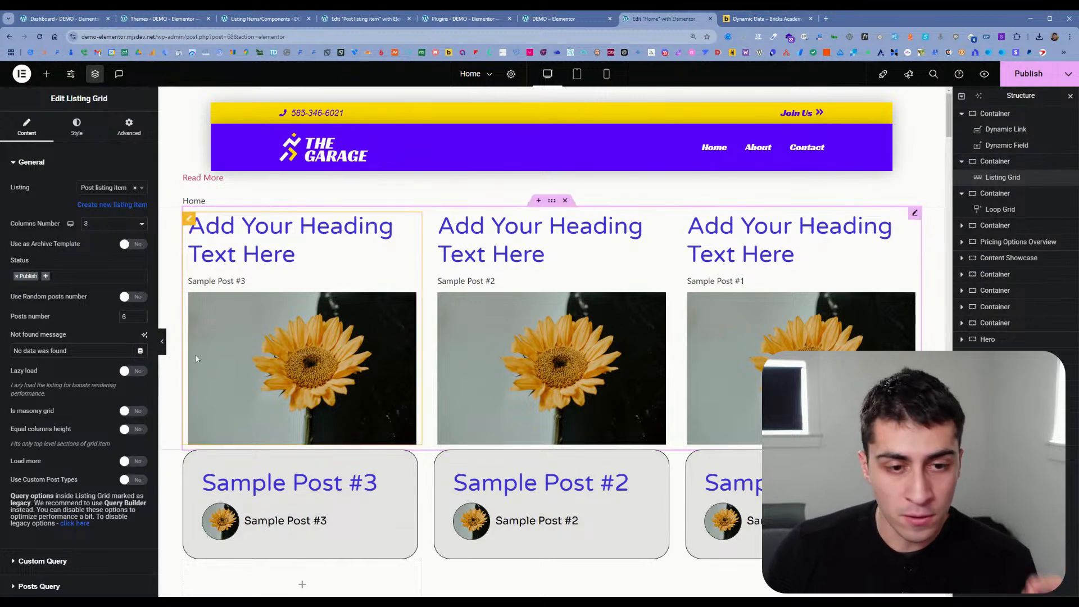
scroll(101, 409, "down", 3)
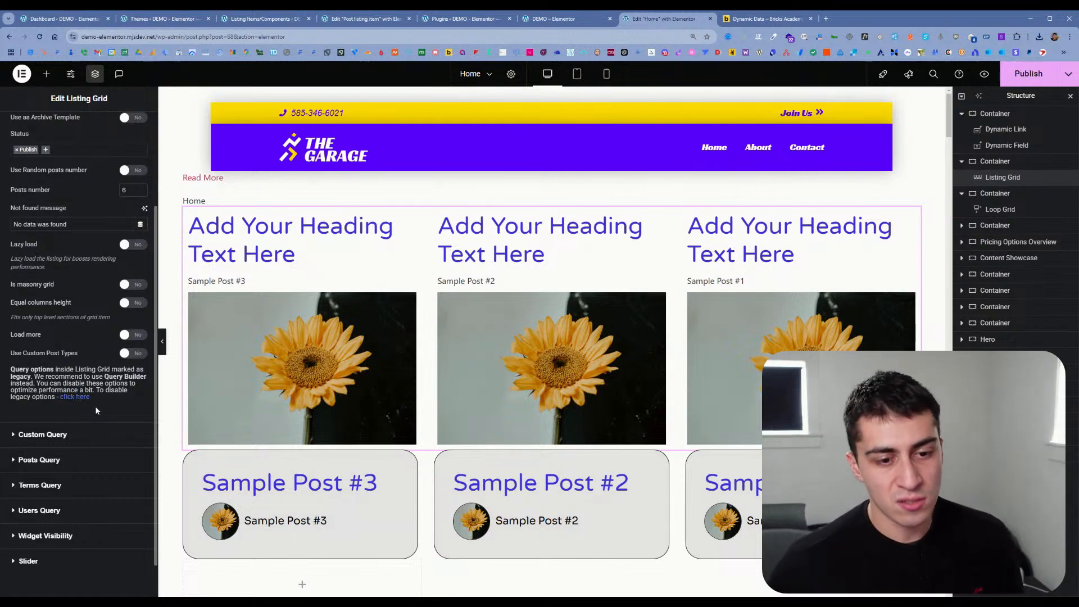
left_click(83, 458)
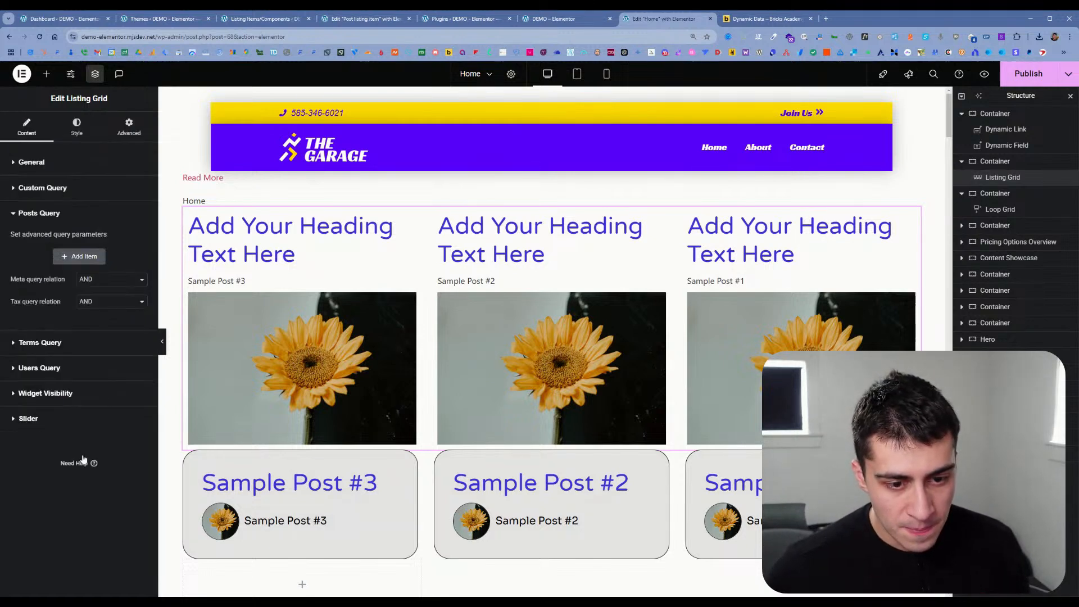
left_click(87, 196)
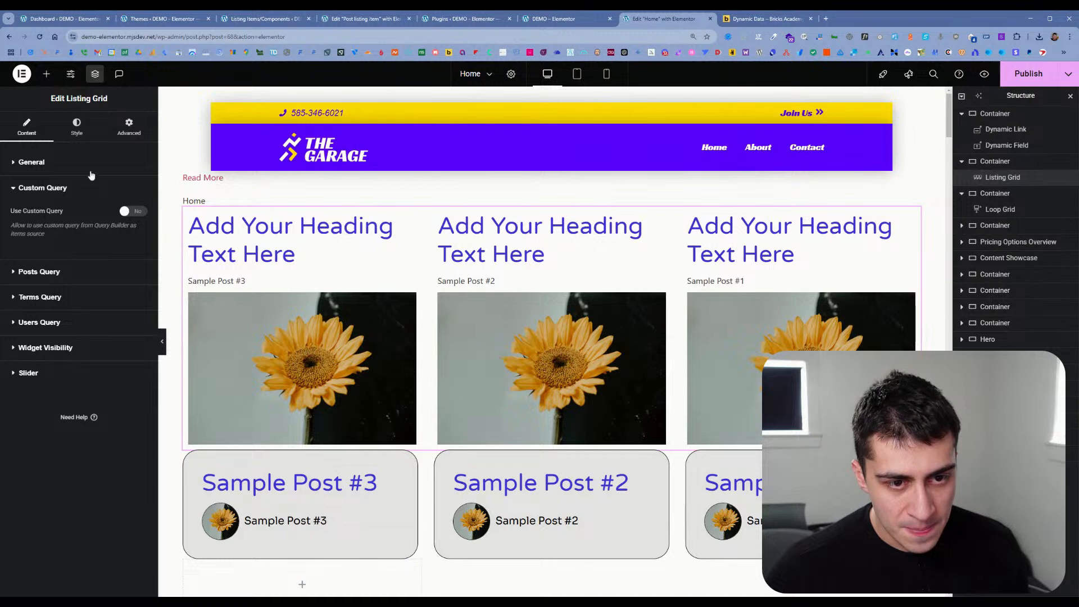
left_click(89, 164)
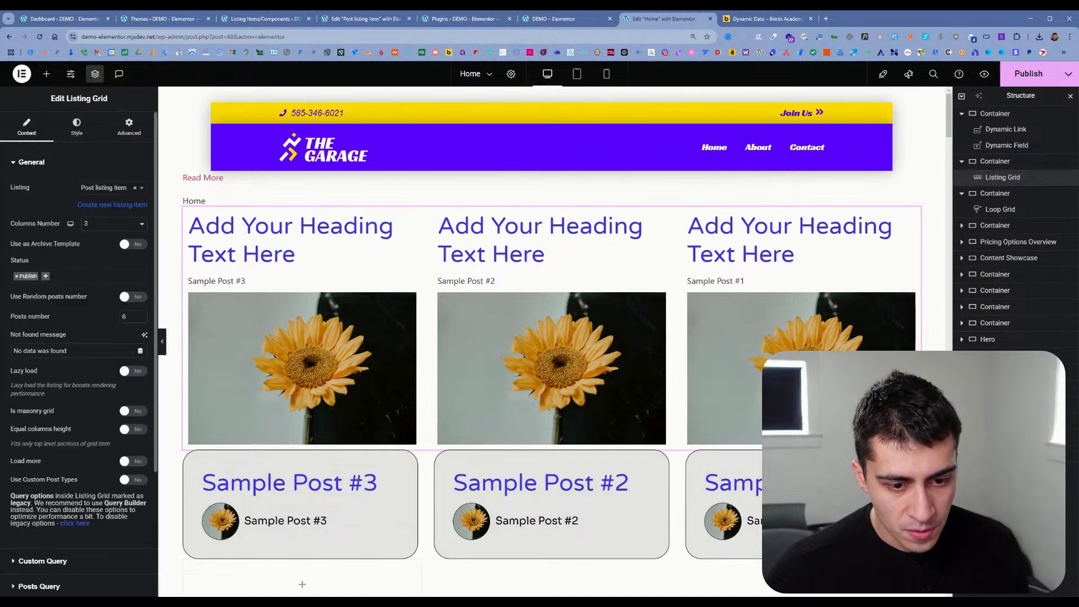
left_click_drag(16, 496, 59, 503)
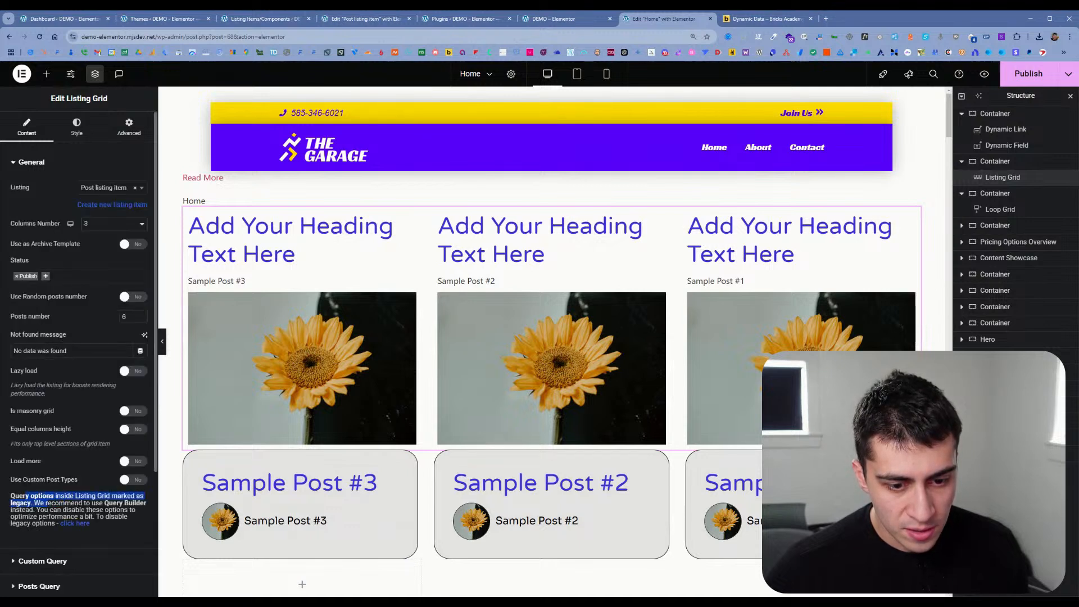
scroll(80, 500, "down", 3)
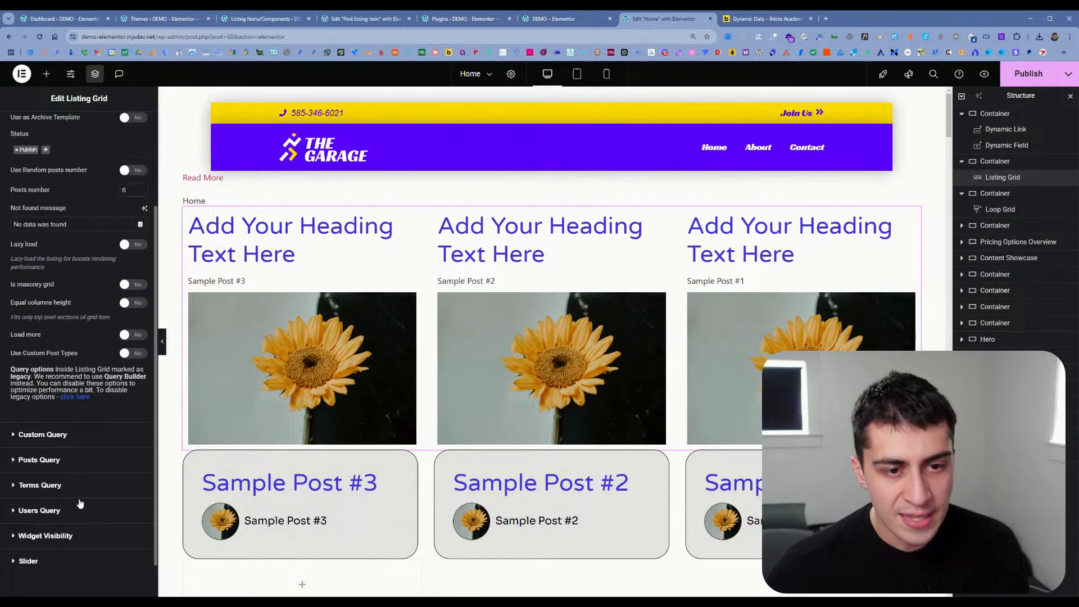
left_click(83, 460)
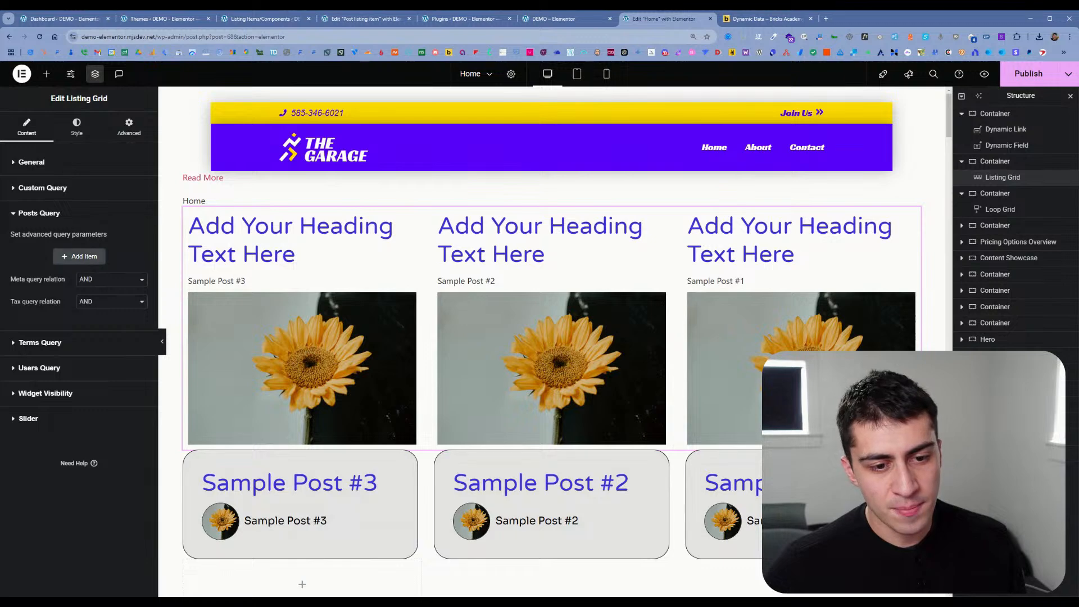
left_click(45, 187)
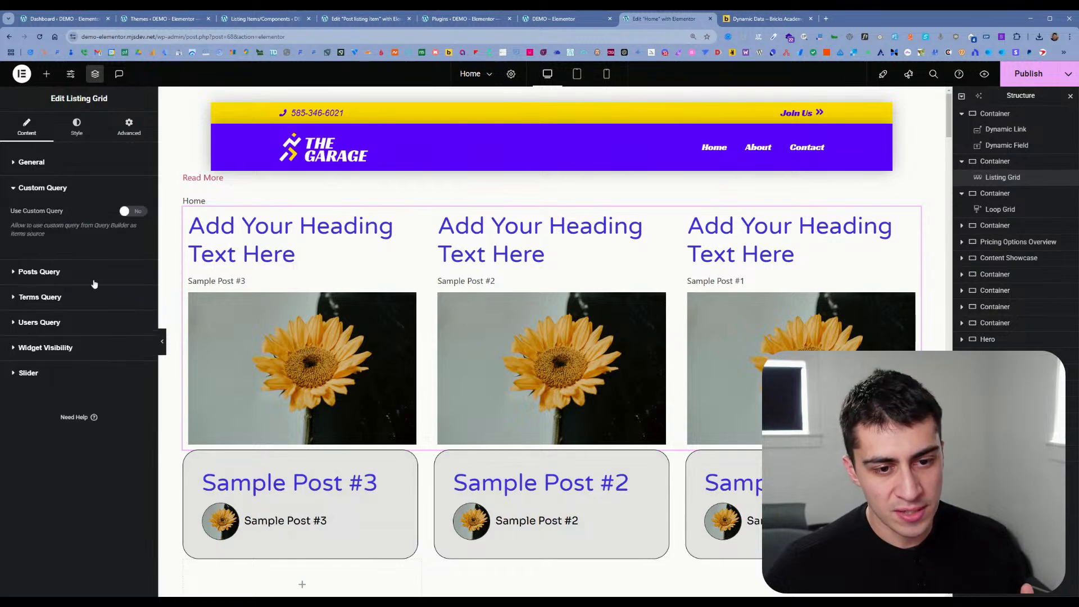
left_click(60, 168)
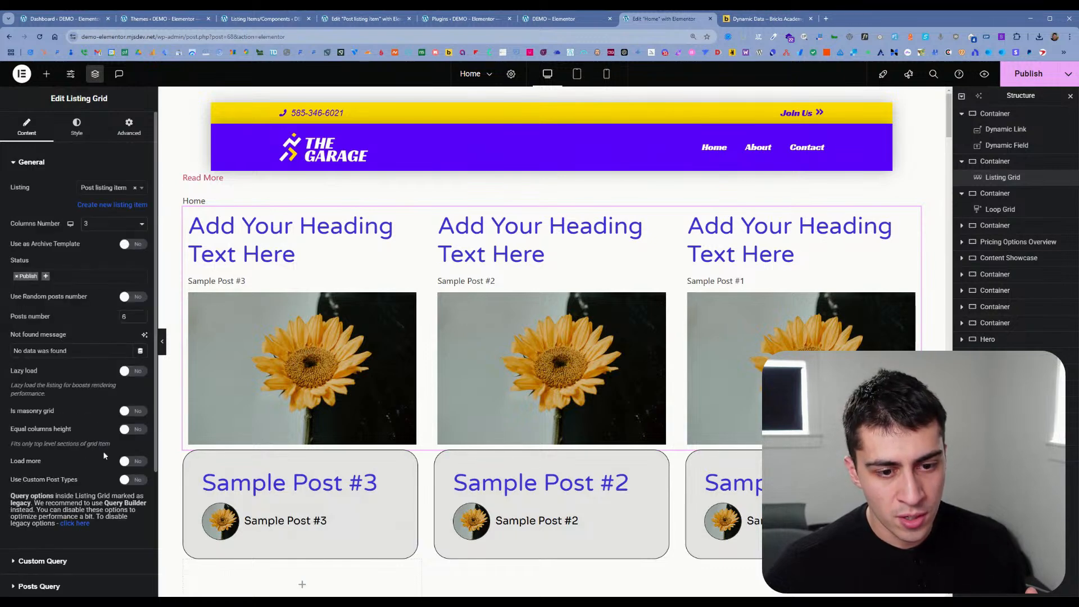
Step: Disable the Listing Grid's legacy query options and apply the change by saving and reloading the Home page in the Elementor editor
left_click(79, 523)
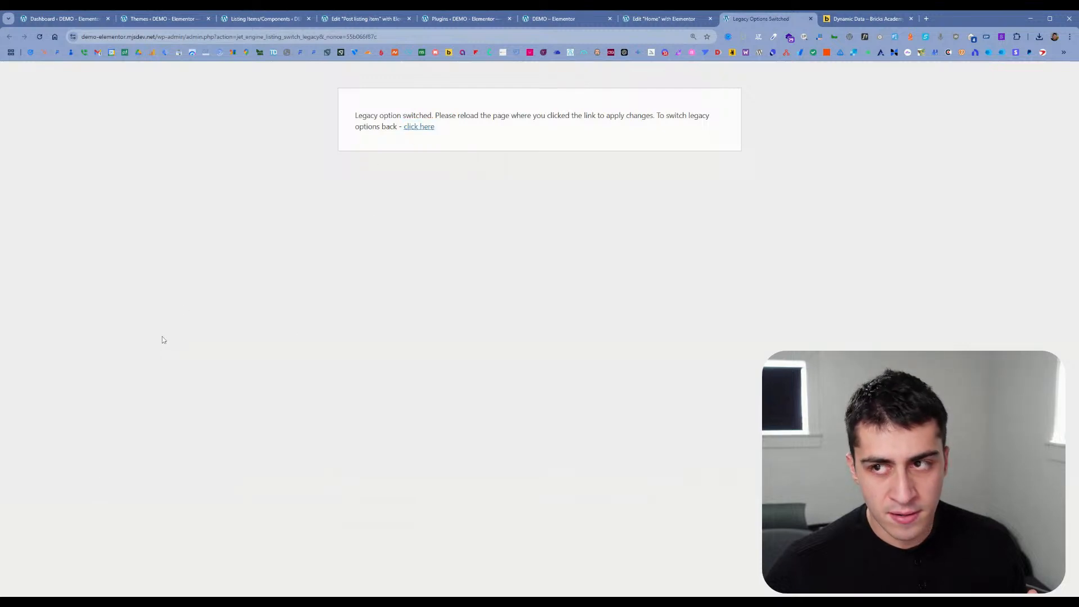
left_click(418, 131)
left_click(663, 19)
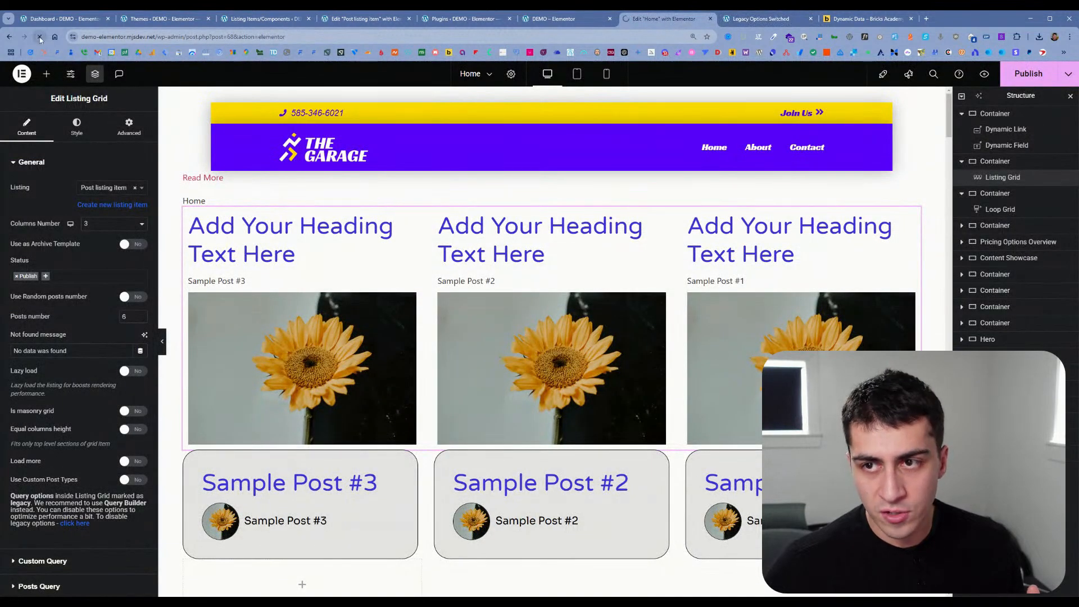
left_click(1045, 83)
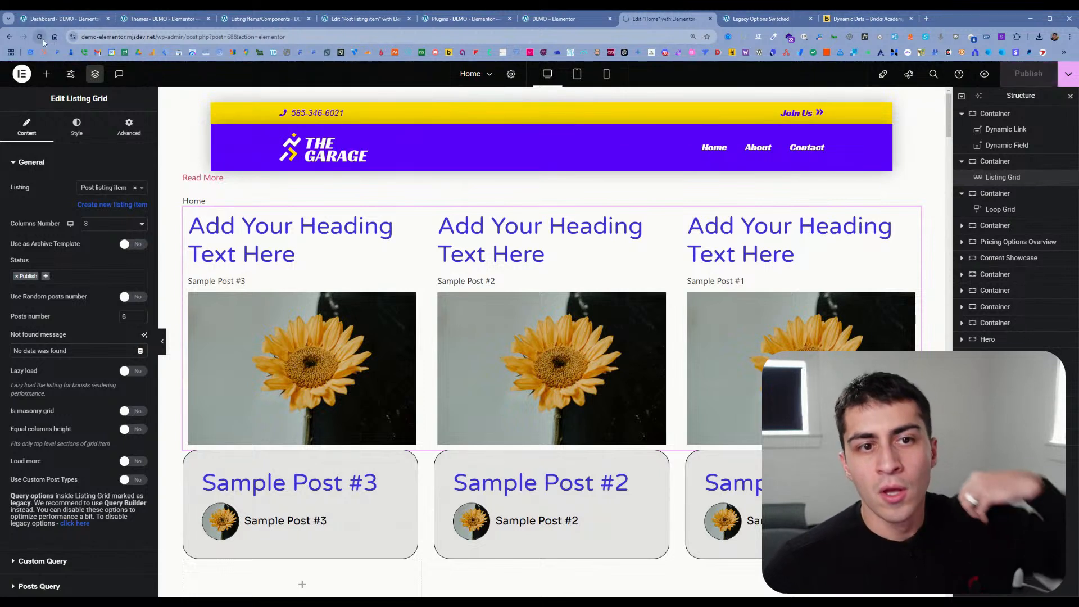
key("F5")
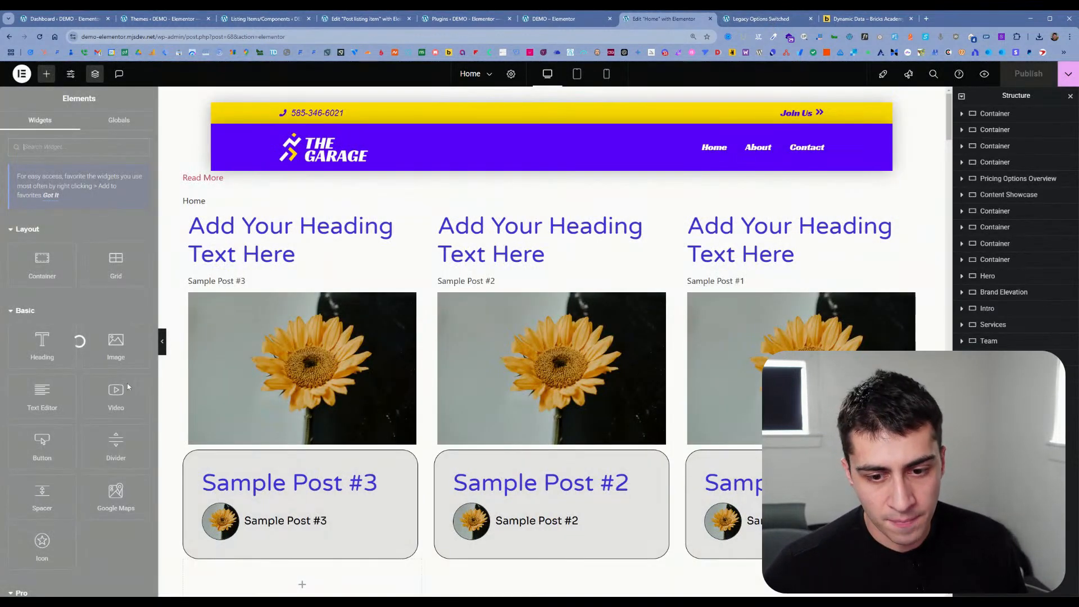
left_click(768, 21)
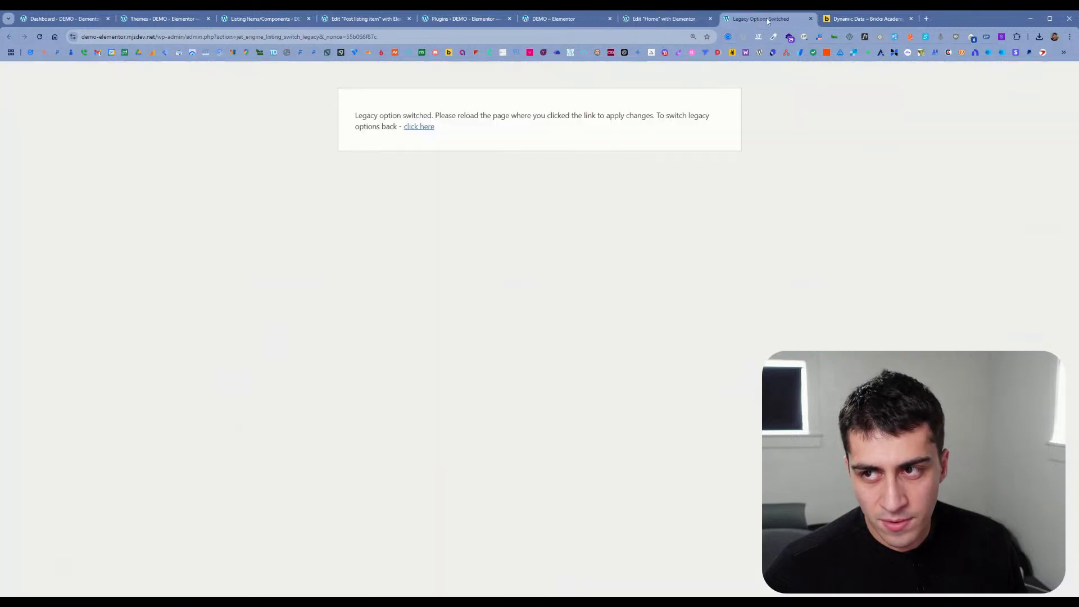
left_click(812, 20)
left_click(811, 19)
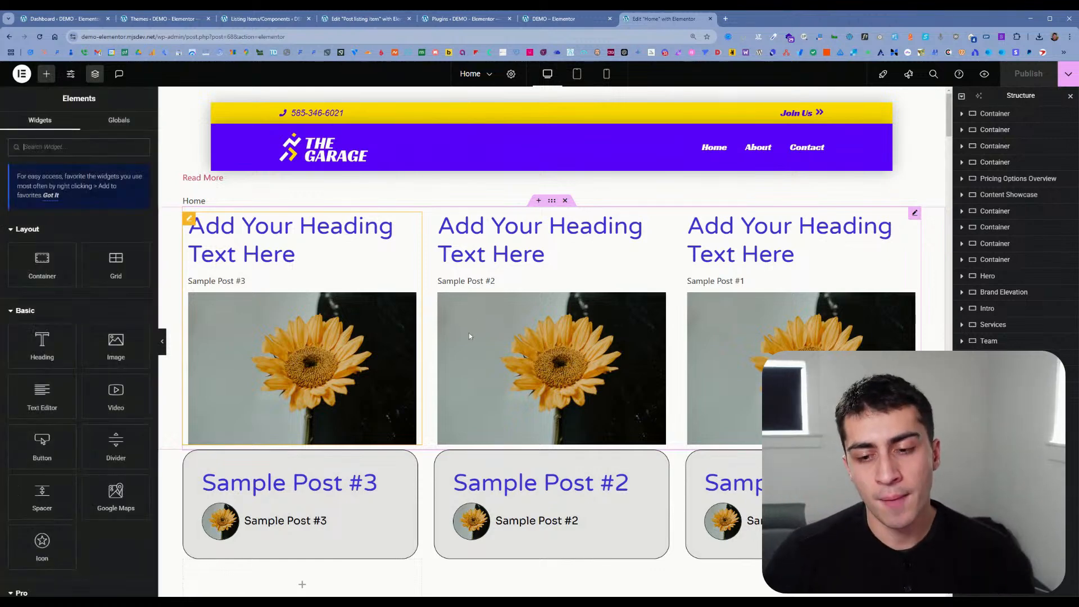
Step: Enable Use Custom Query for the Listing Grid and check which queries are available for selection
left_click(298, 494)
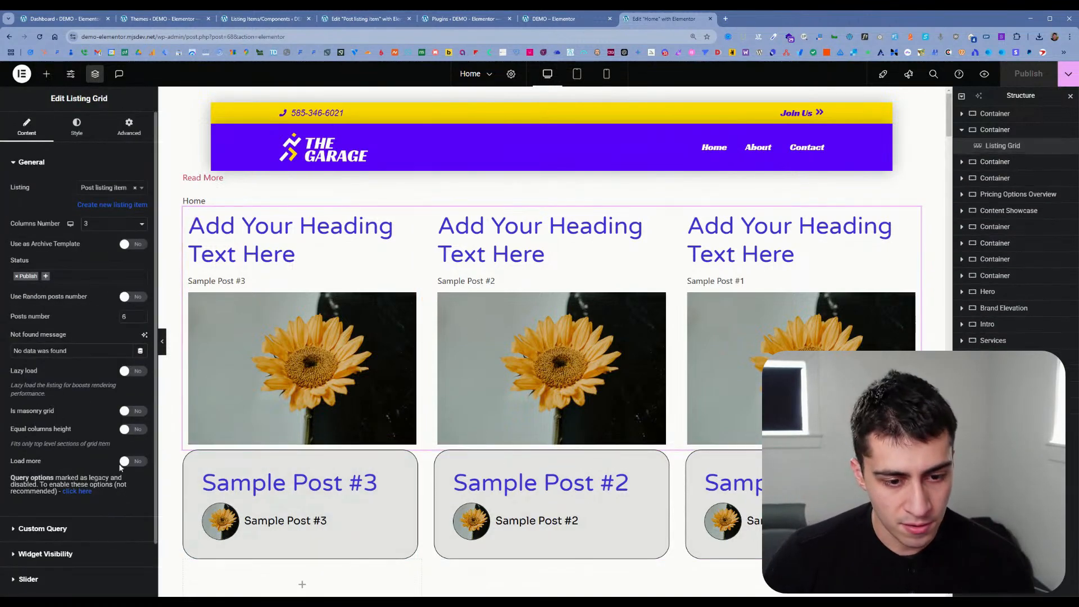
scroll(84, 512, "down", 1)
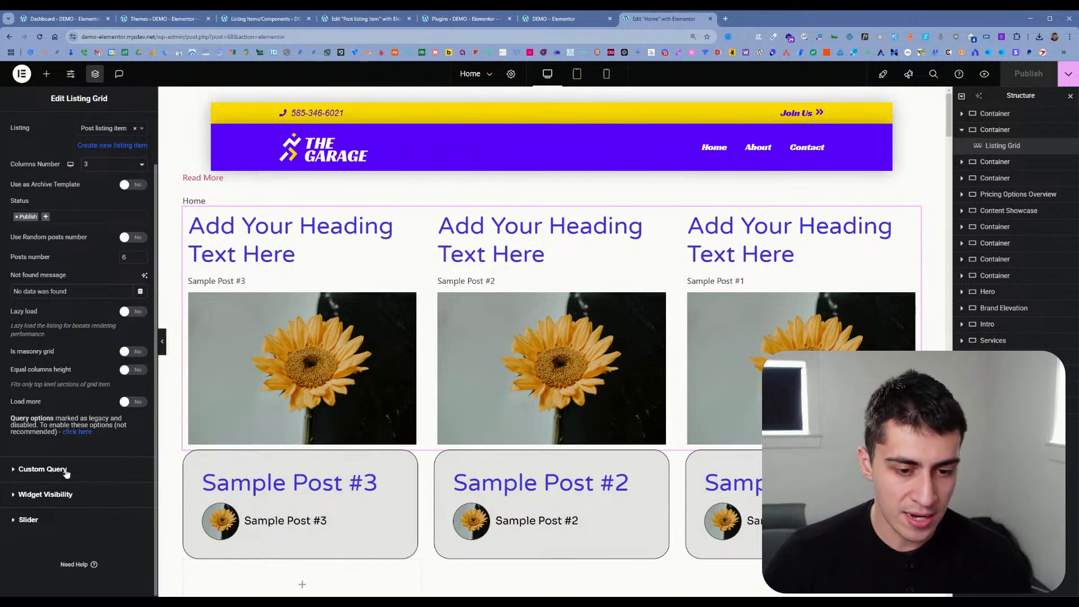
left_click(42, 469)
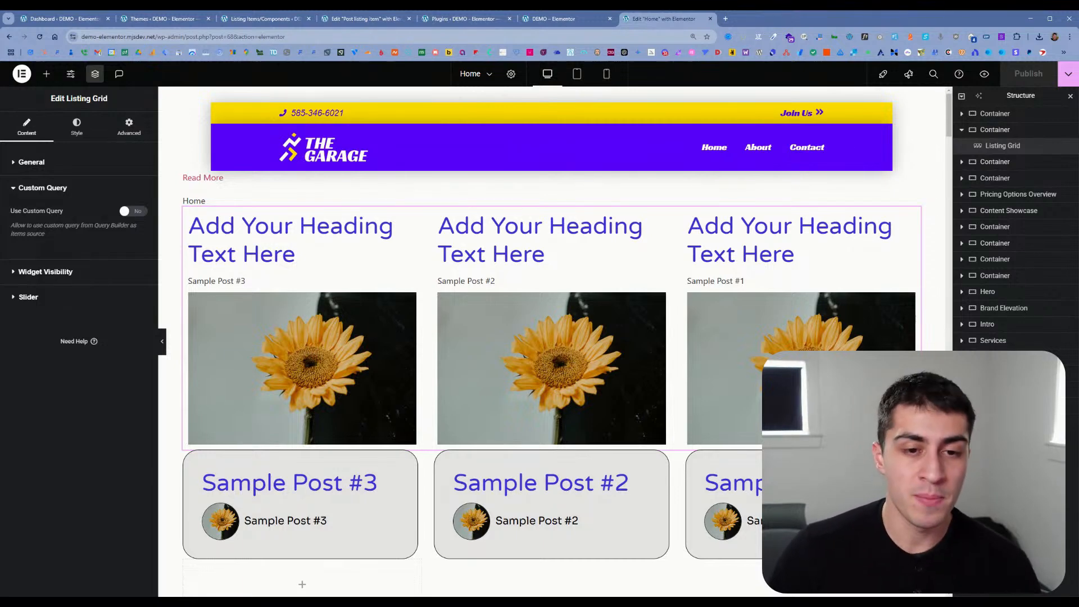
left_click(133, 213)
left_click(121, 255)
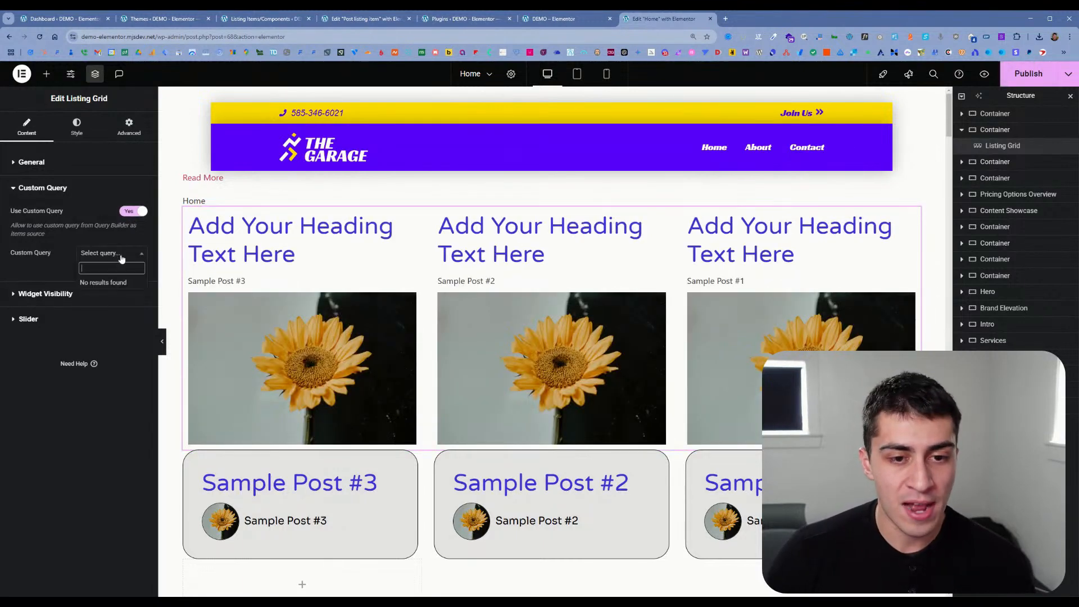
left_click(116, 253)
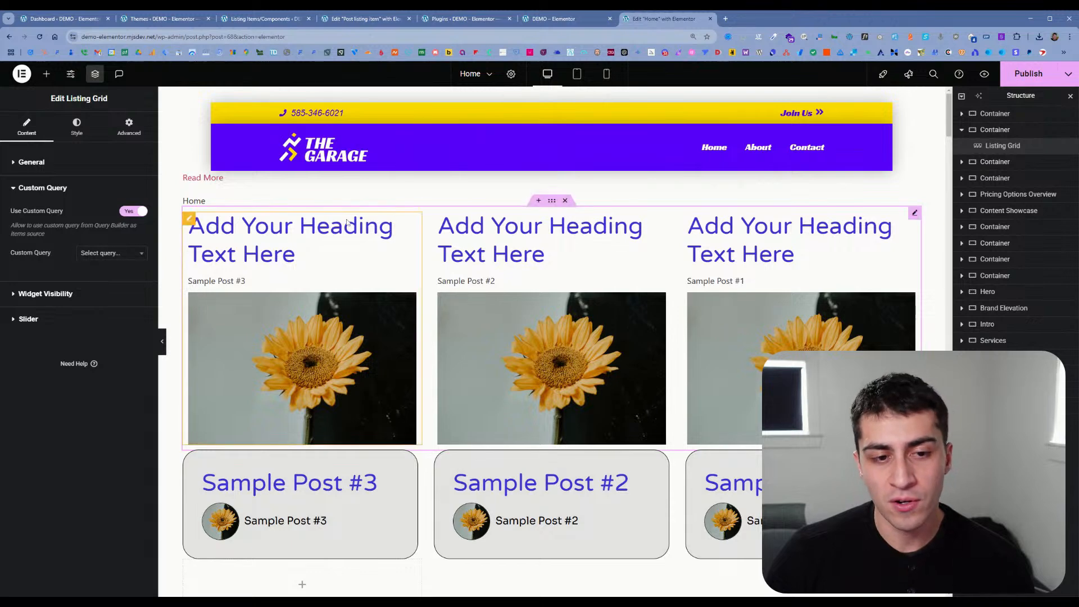
Step: Open JetEngine's Query Builder from the WordPress dashboard in a new browser tab and start a new query
left_click(544, 21)
mouse_move(58, 72)
middle_click(58, 90)
left_click(666, 18)
mouse_move(44, 269)
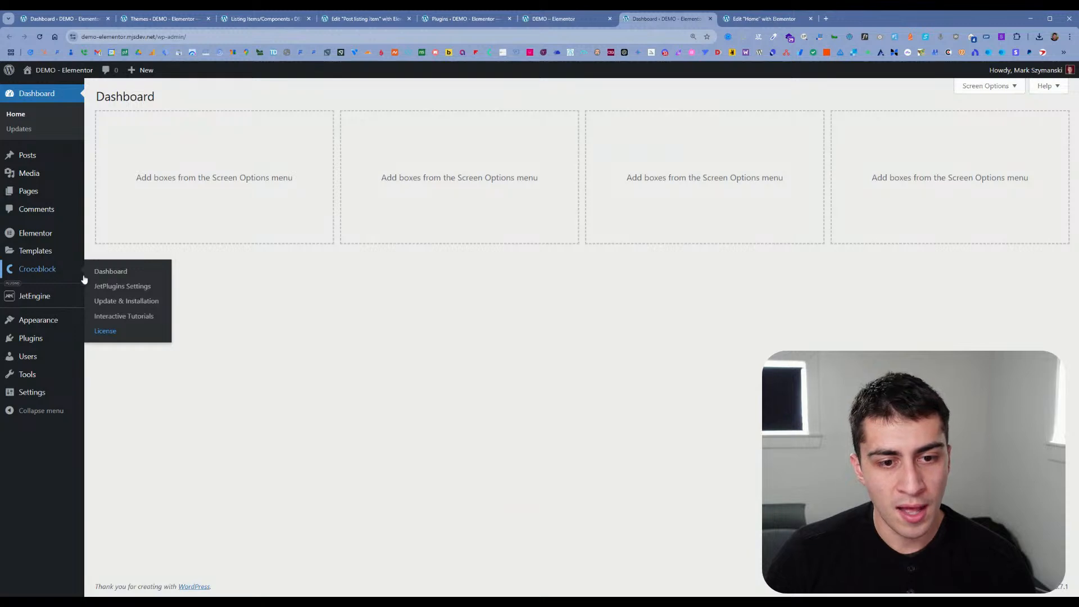
mouse_move(61, 286)
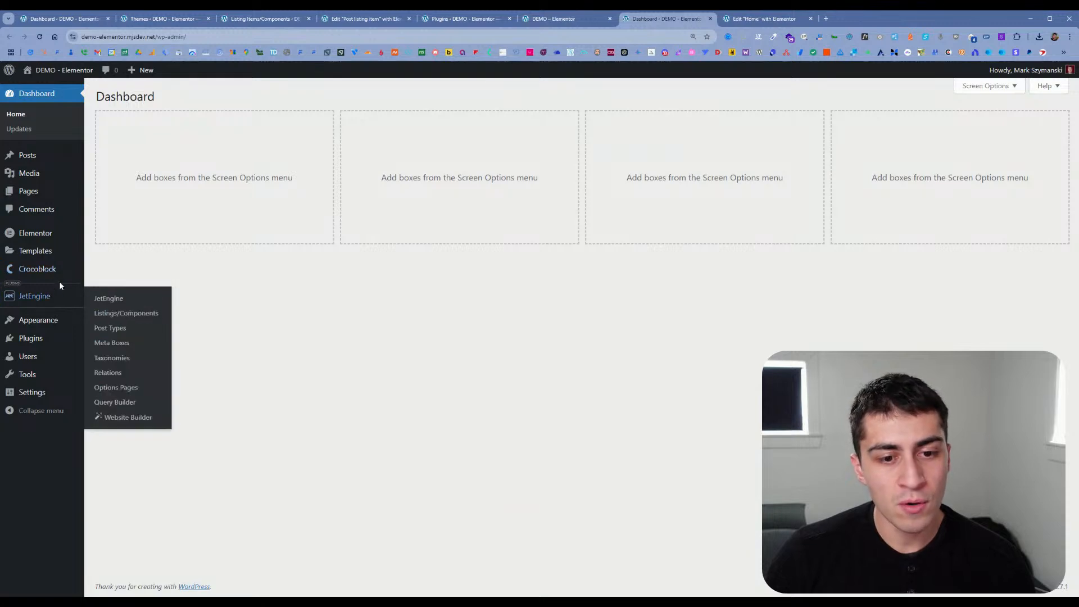
middle_click(135, 402)
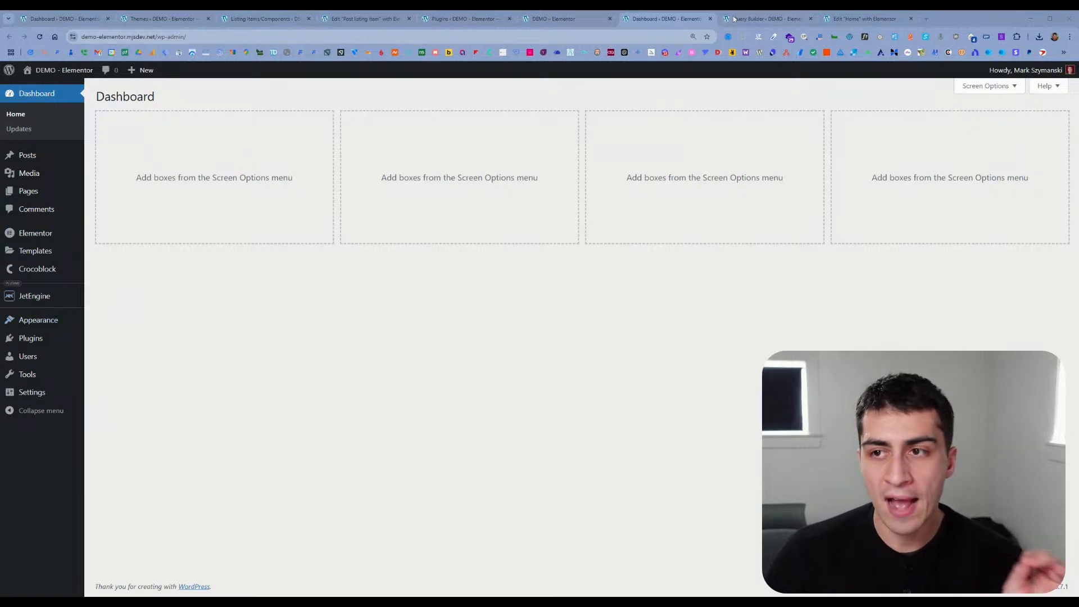
key("ctrl+Tab")
left_click(182, 96)
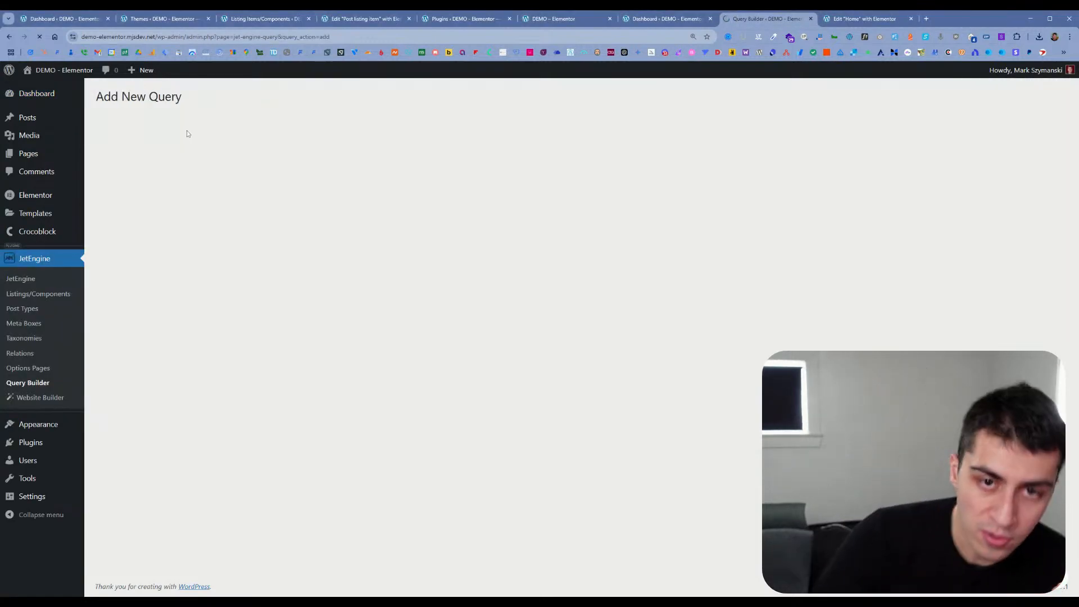
Step: Name the new query "Test query", keep the Posts Query type, and add it
scroll(128, 370, "down", 5)
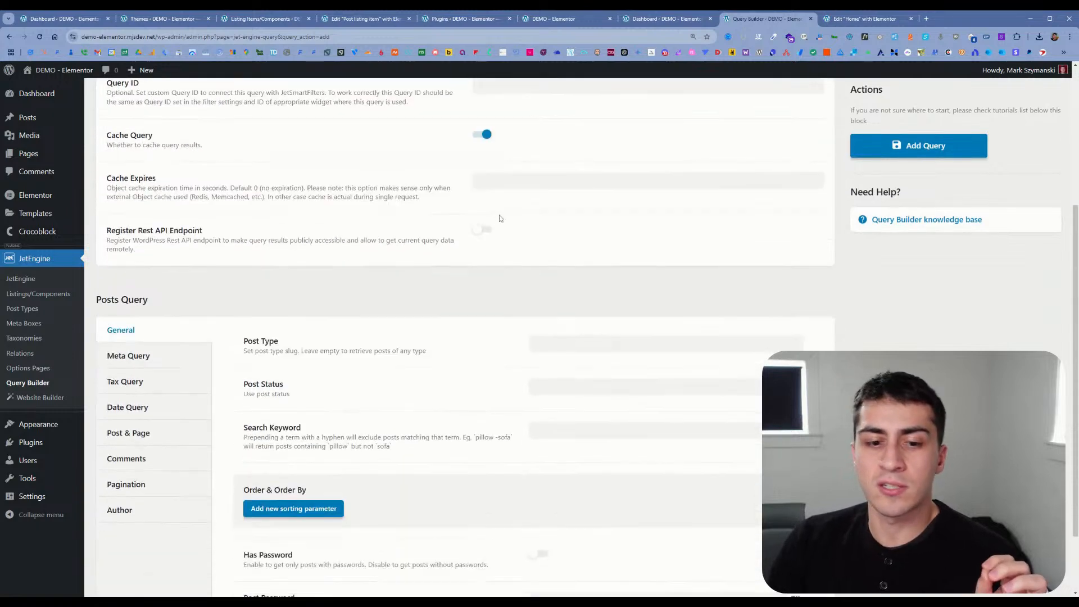
scroll(463, 279, "up", 4)
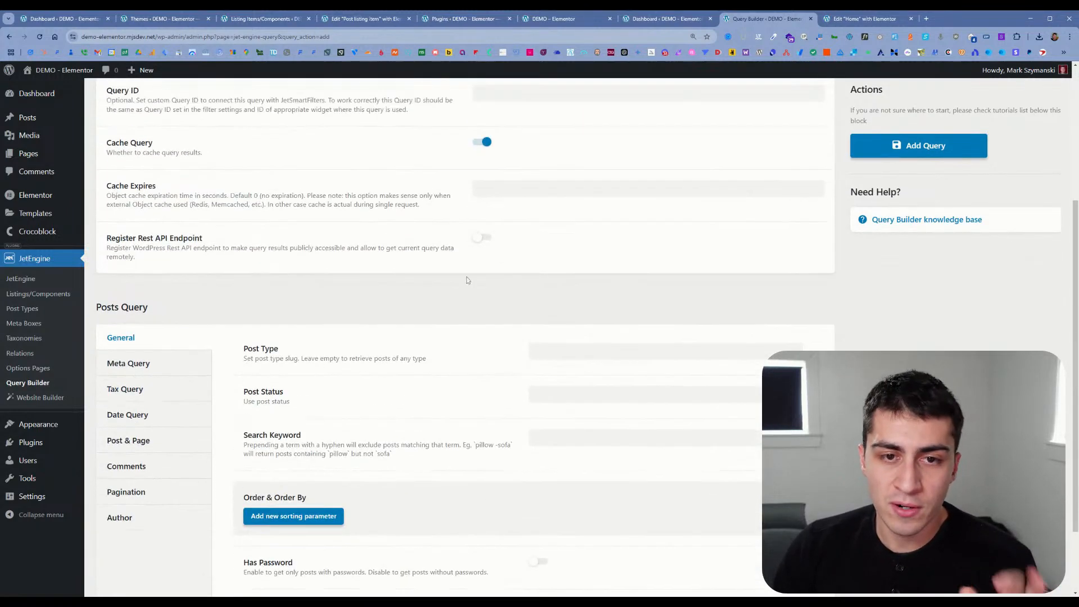
scroll(478, 276, "up", 1)
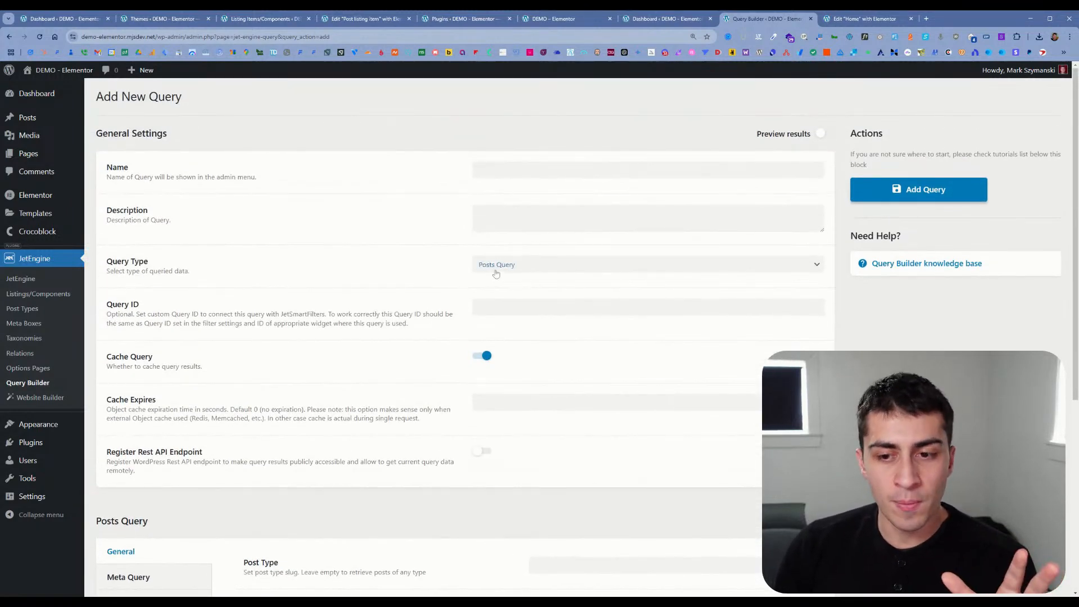
left_click(619, 170)
type("Test queery")
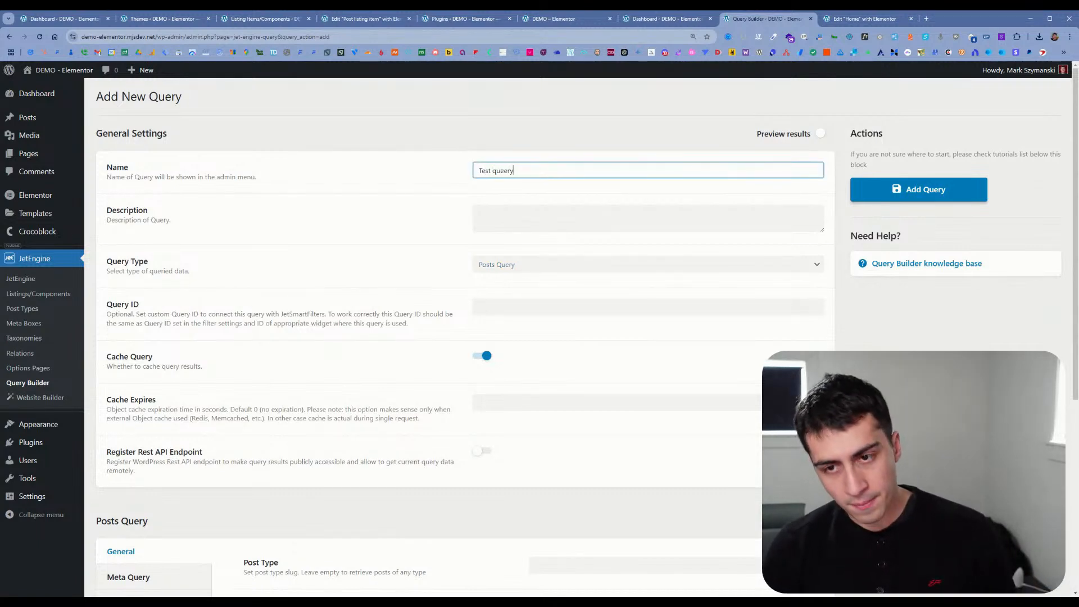
key("BackSpace")
key("BackSpace")
key("BackSpace")
type("ty")
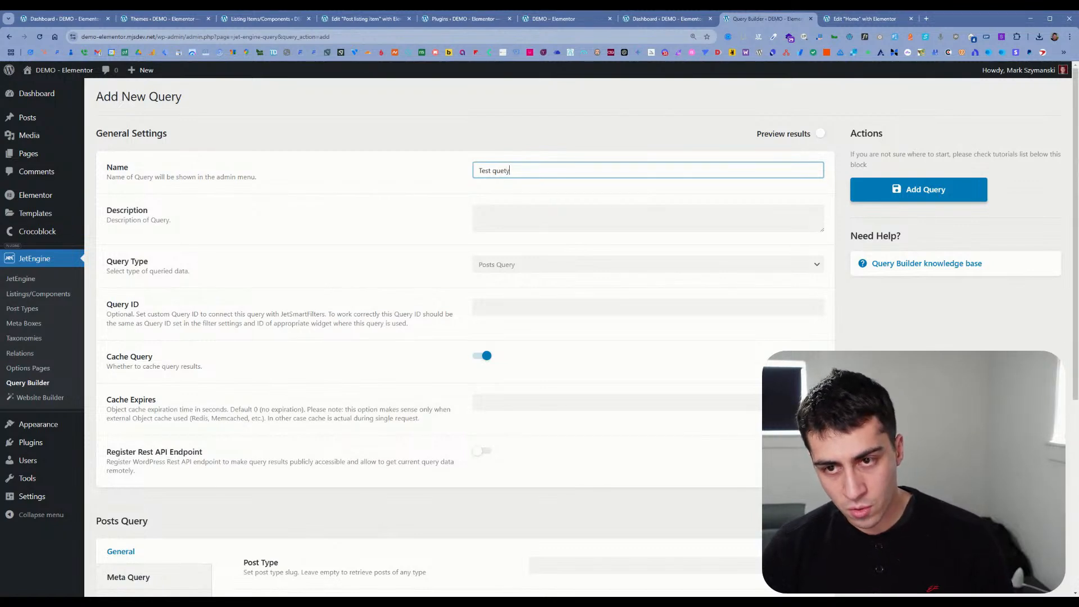
key("BackSpace")
key("BackSpace")
type("ry")
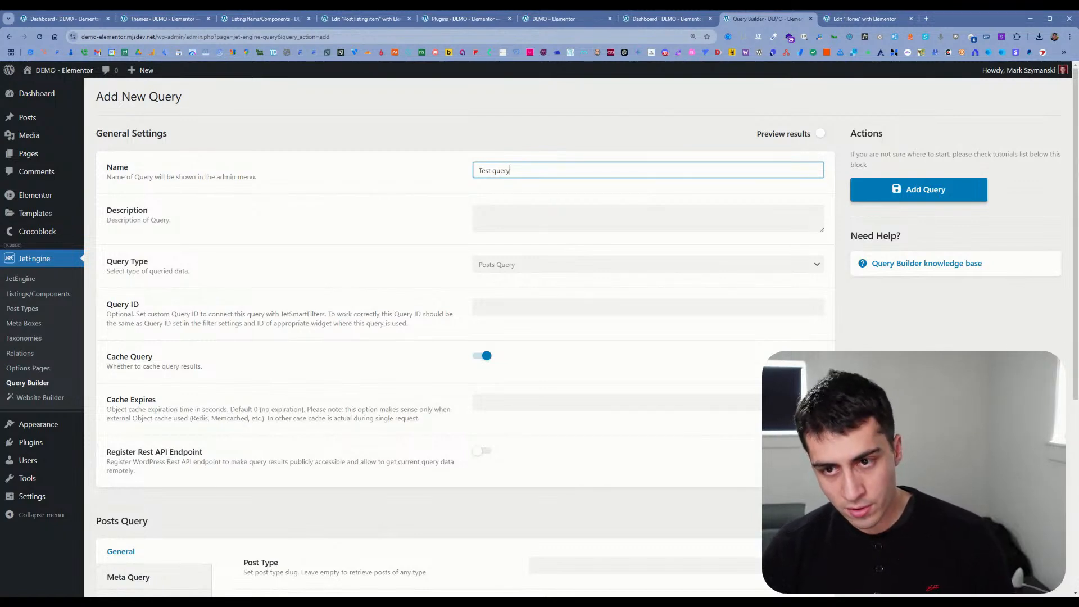
left_click(843, 298)
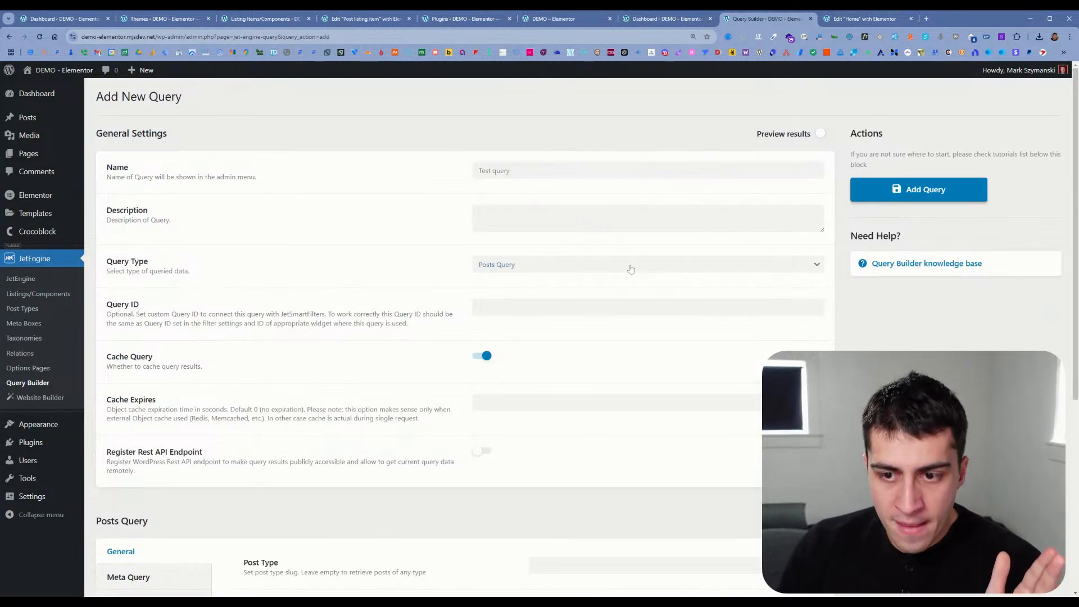
left_click(907, 192)
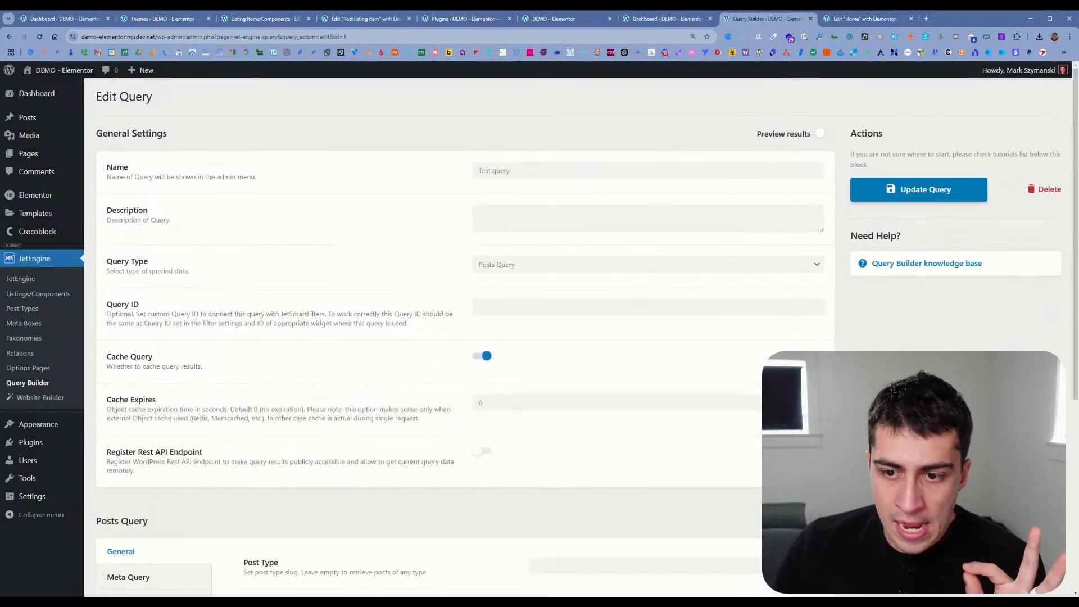
Step: Close the browser tab showing the WordPress Plugins page
left_click(692, 18)
left_click(564, 20)
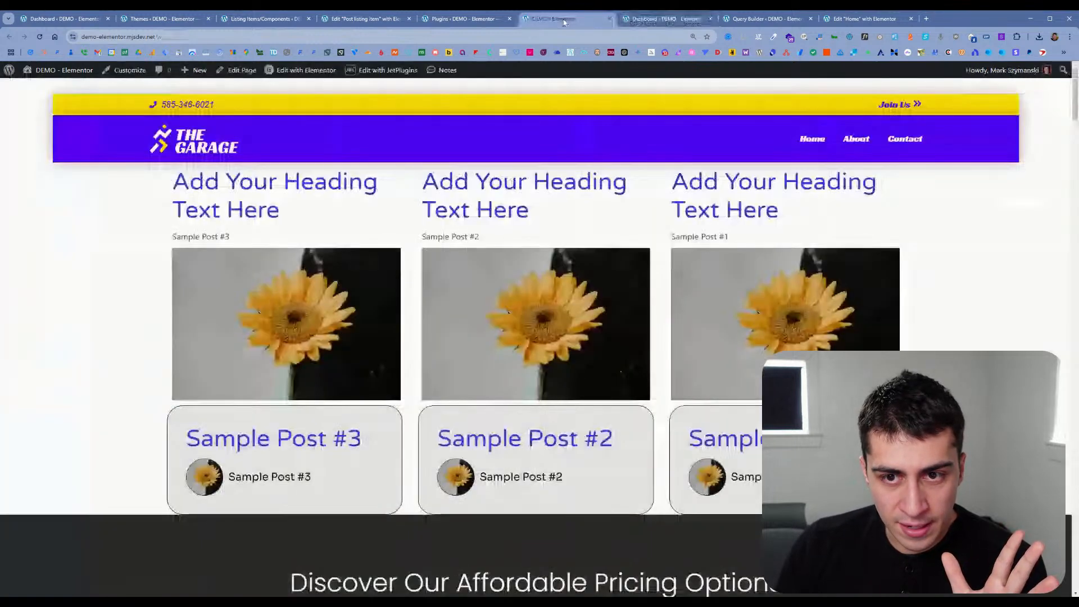
left_click(481, 21)
left_click(510, 19)
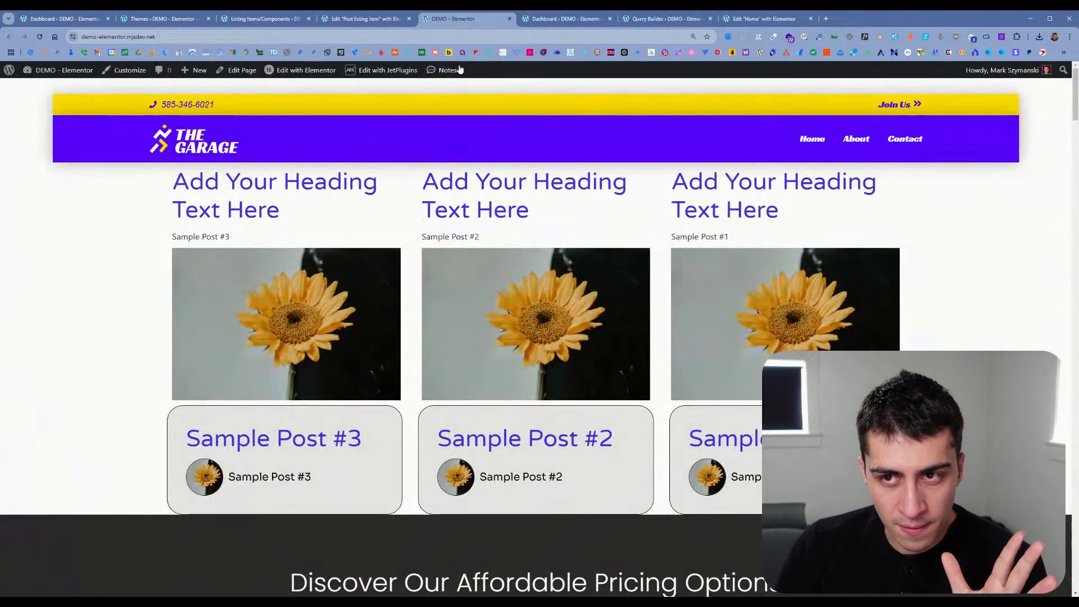
Step: Check the Listing Grid's Custom Query list in the Home page editor, and save and reload the page
left_click(765, 19)
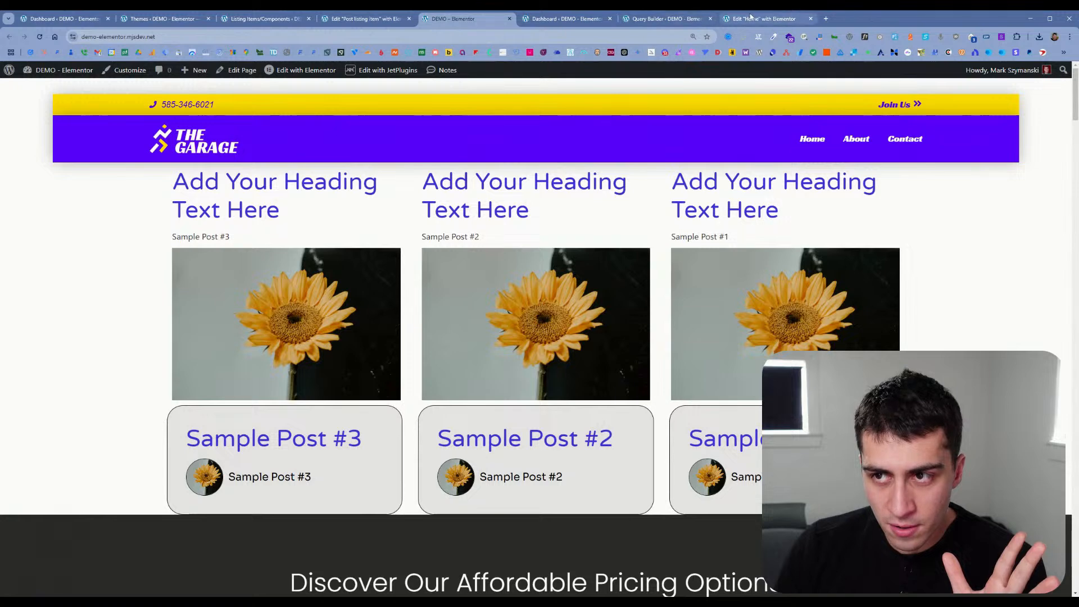
left_click(112, 253)
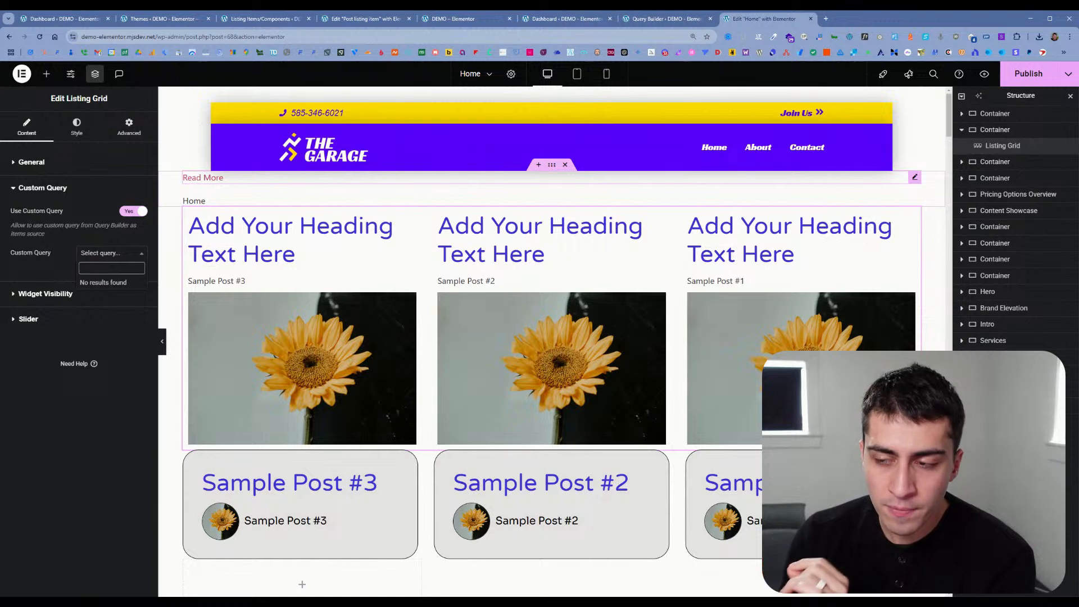
key("ctrl+s")
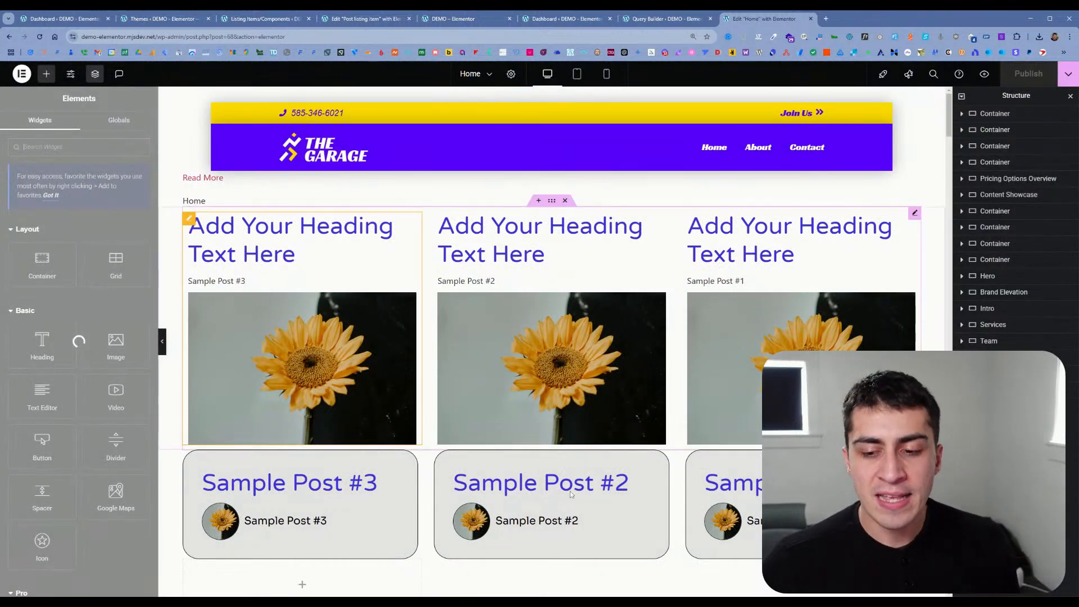
Step: Examine the Loop Grid's Layout, Query, Pagination and Additional Options settings for comparison with the Listing Grid
left_click(539, 501)
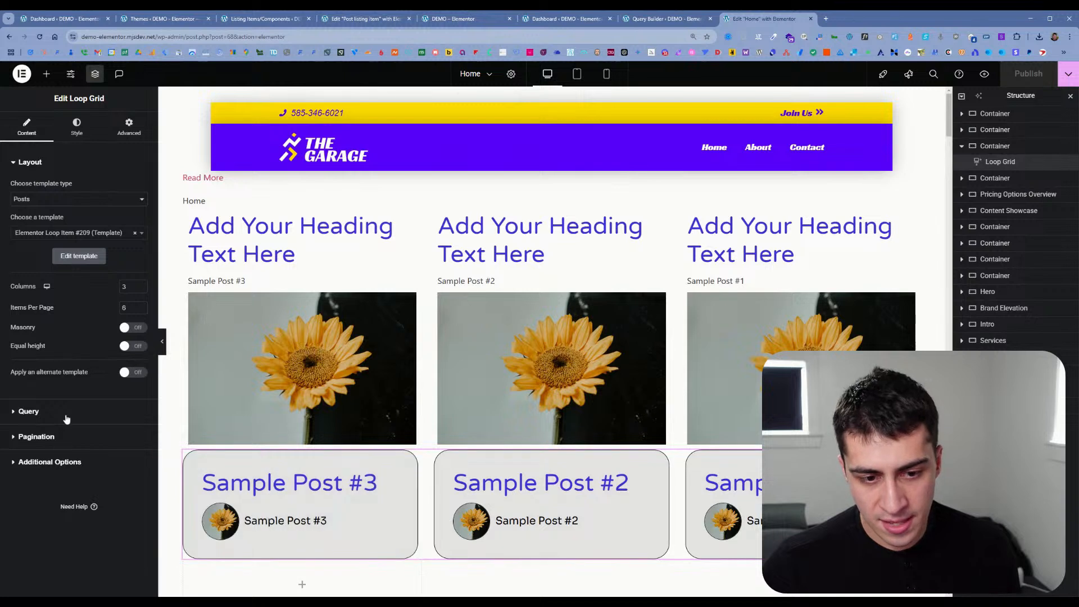
left_click(30, 412)
left_click(97, 189)
left_click(105, 216)
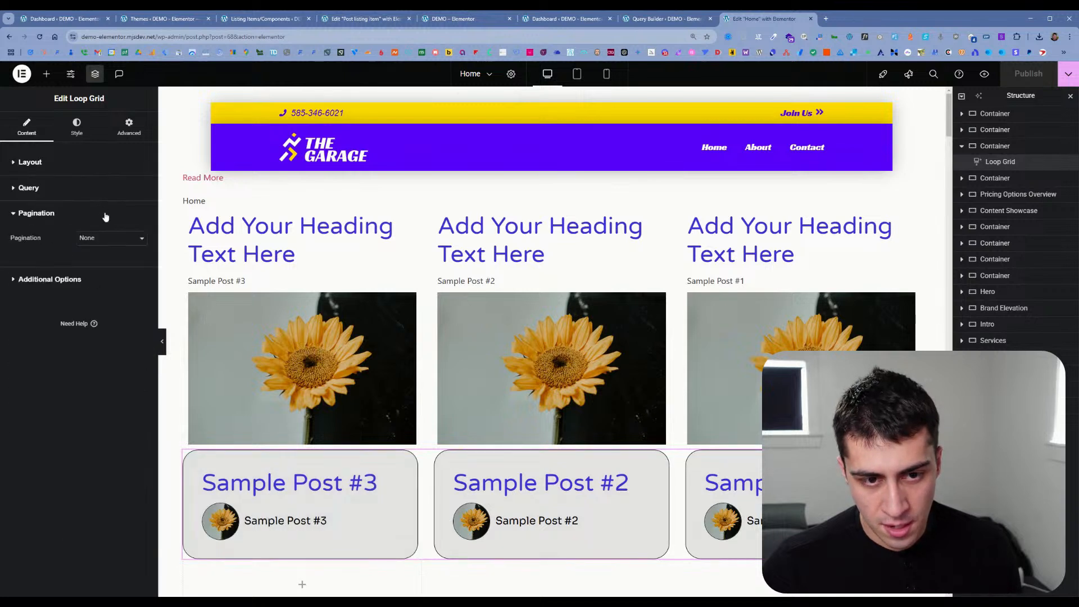
left_click(86, 197)
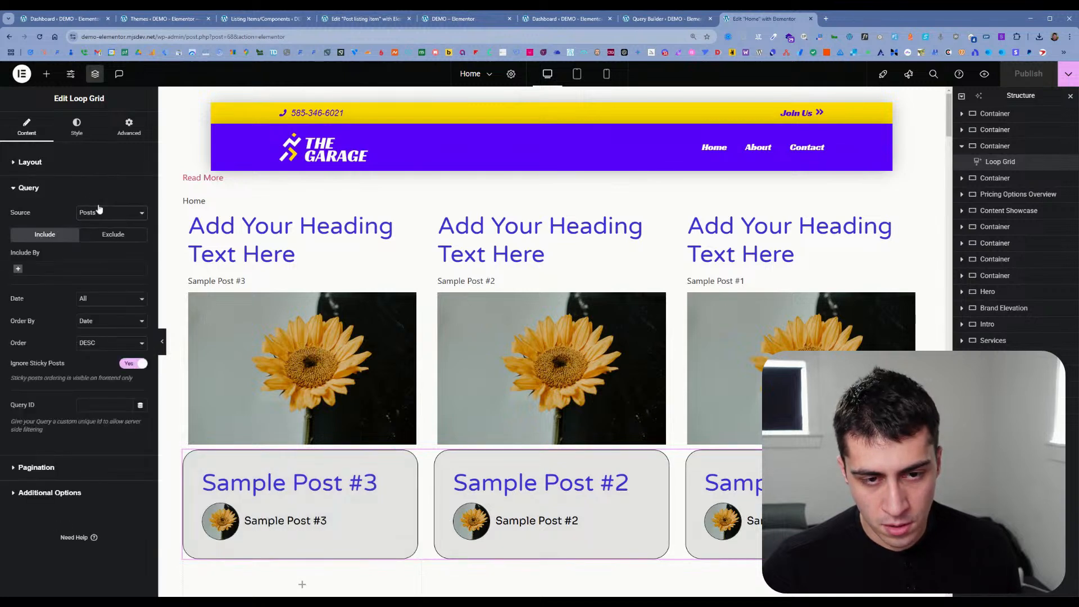
left_click(93, 167)
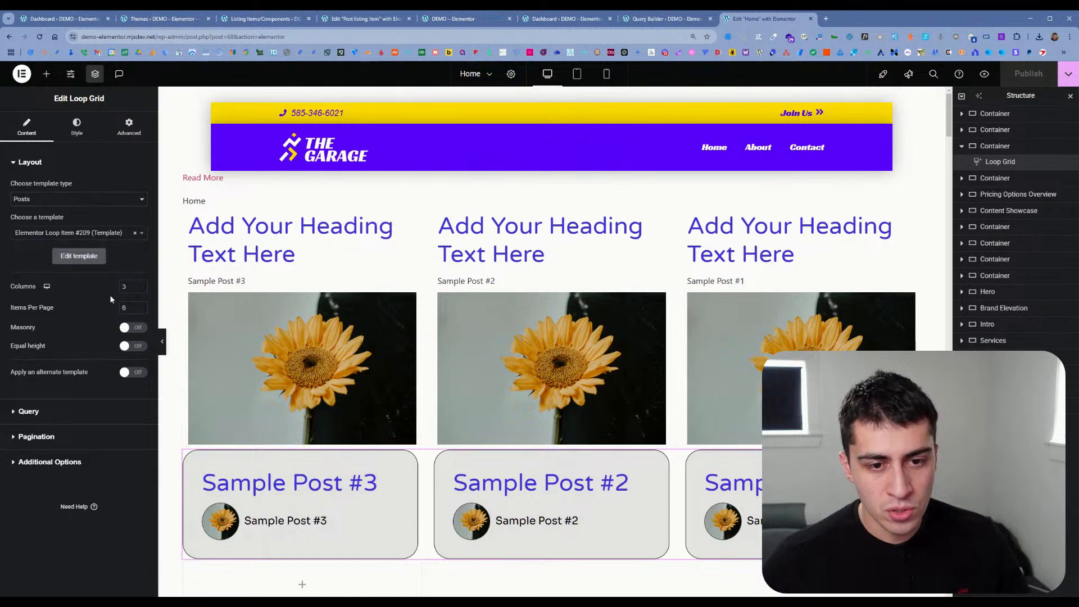
left_click(95, 411)
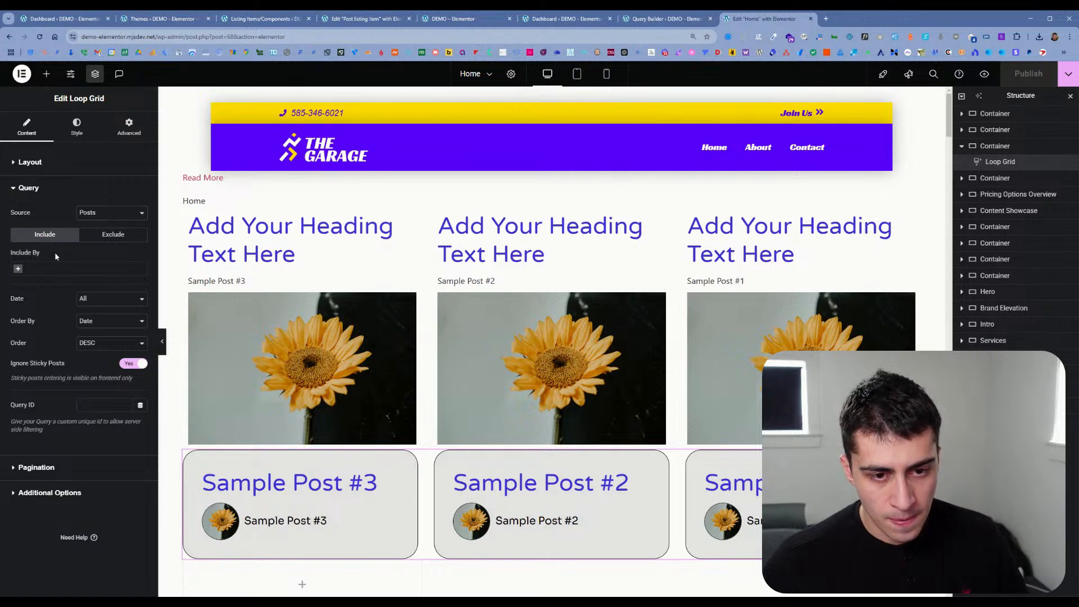
left_click(36, 468)
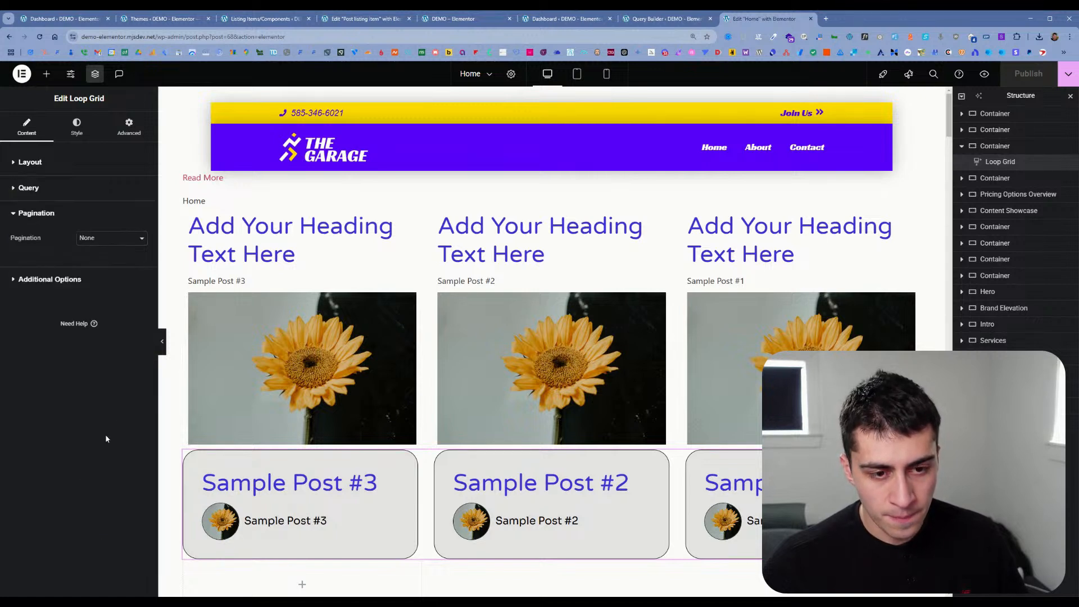
left_click(106, 279)
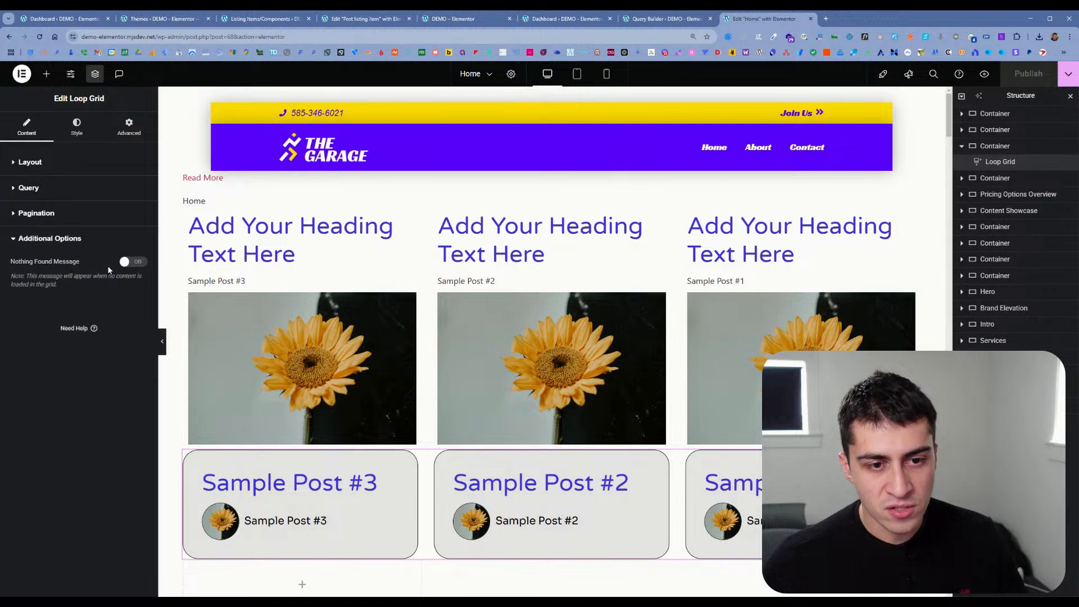
Step: Enable the Listing Grid's custom query, try "Test query" as its source, and clear that selection
left_click(100, 195)
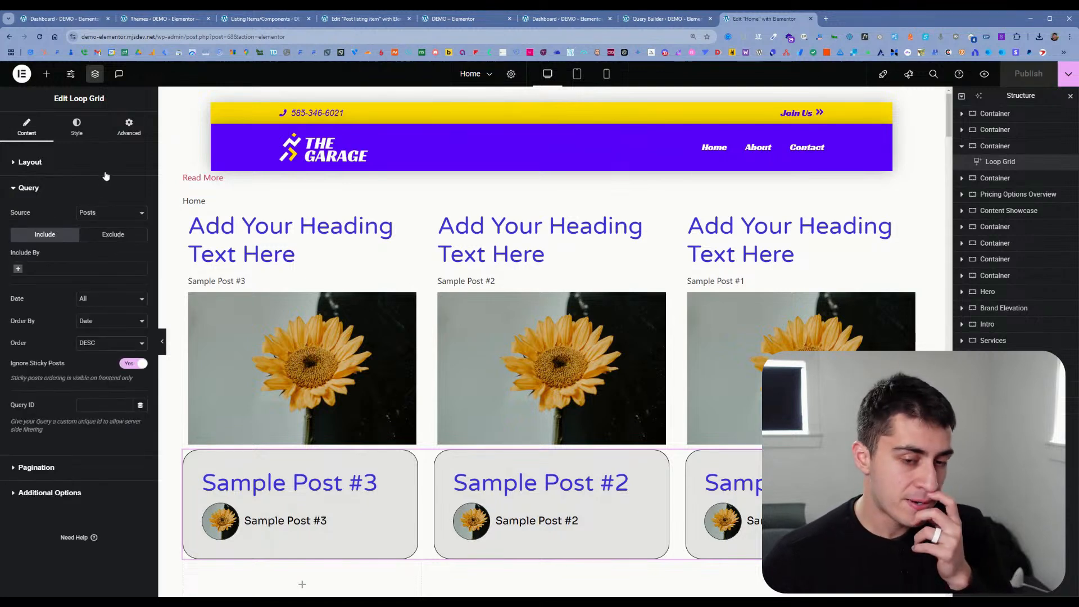
left_click(531, 275)
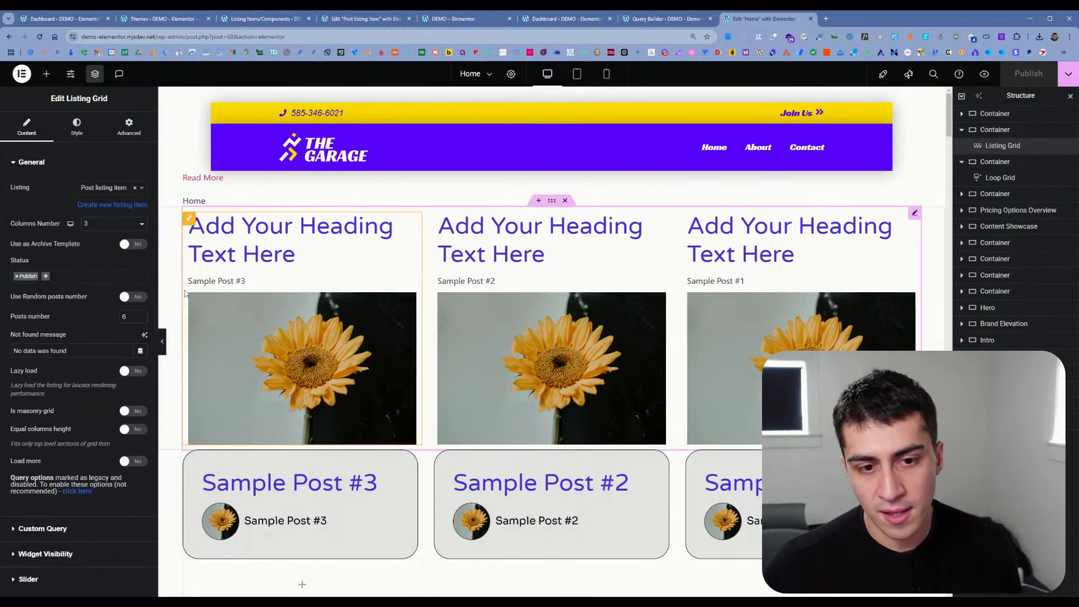
left_click(65, 168)
left_click(70, 188)
left_click(113, 254)
left_click(95, 283)
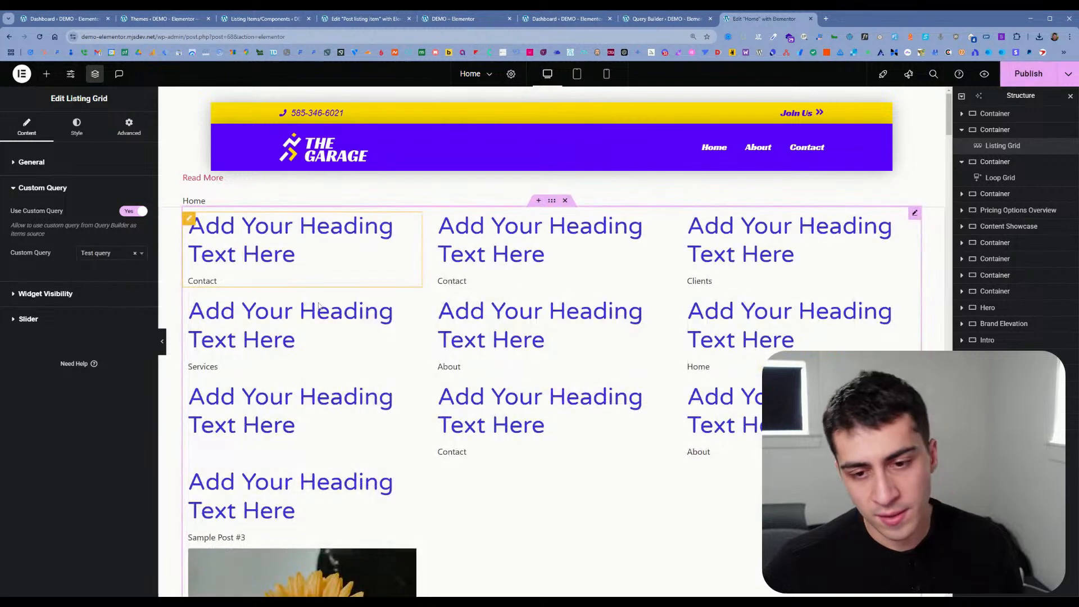
left_click(135, 255)
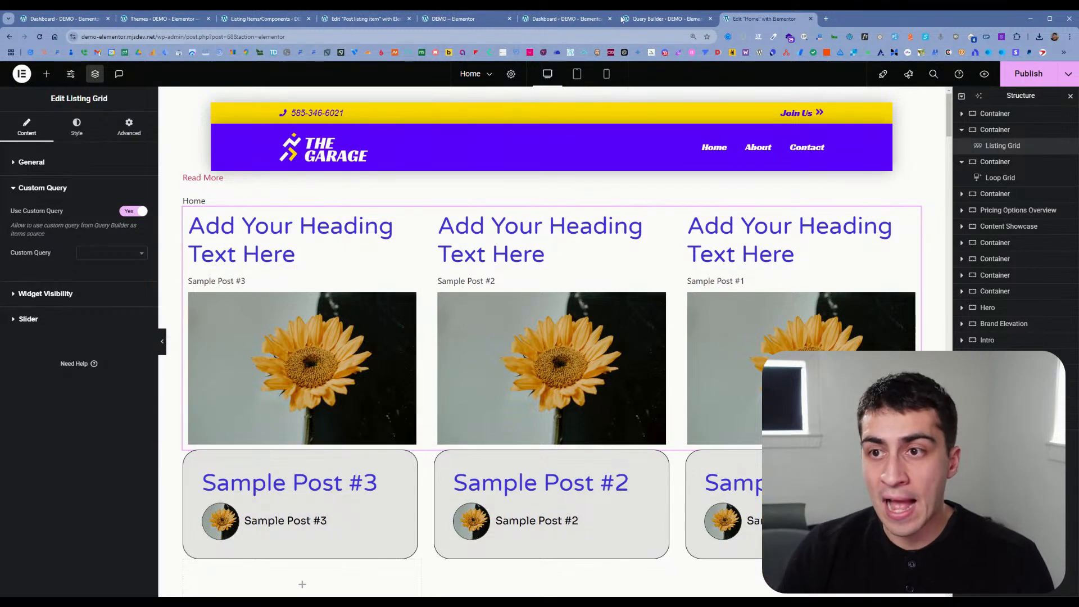
Step: Review the Test query's Posts Query settings in Query Builder and close the spare Dashboard browser tab
left_click(652, 19)
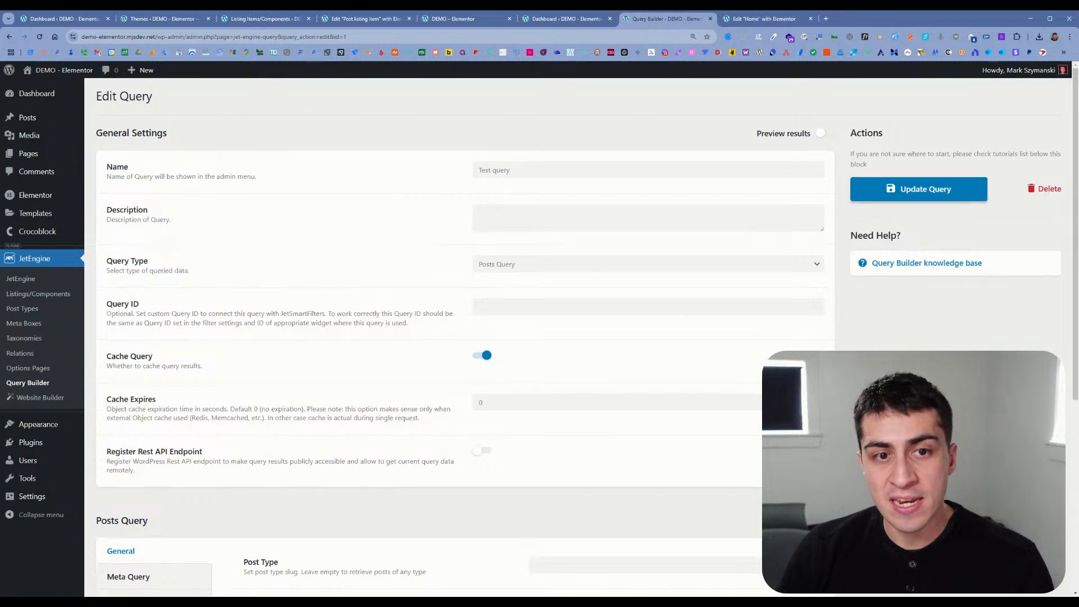
scroll(487, 237, "down", 5)
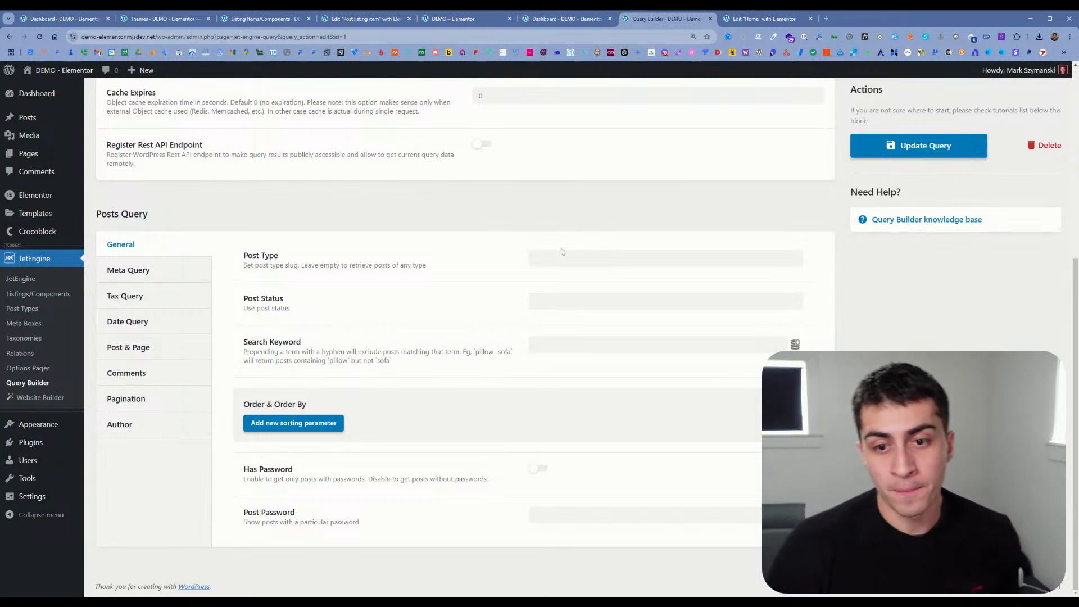
left_click(573, 22)
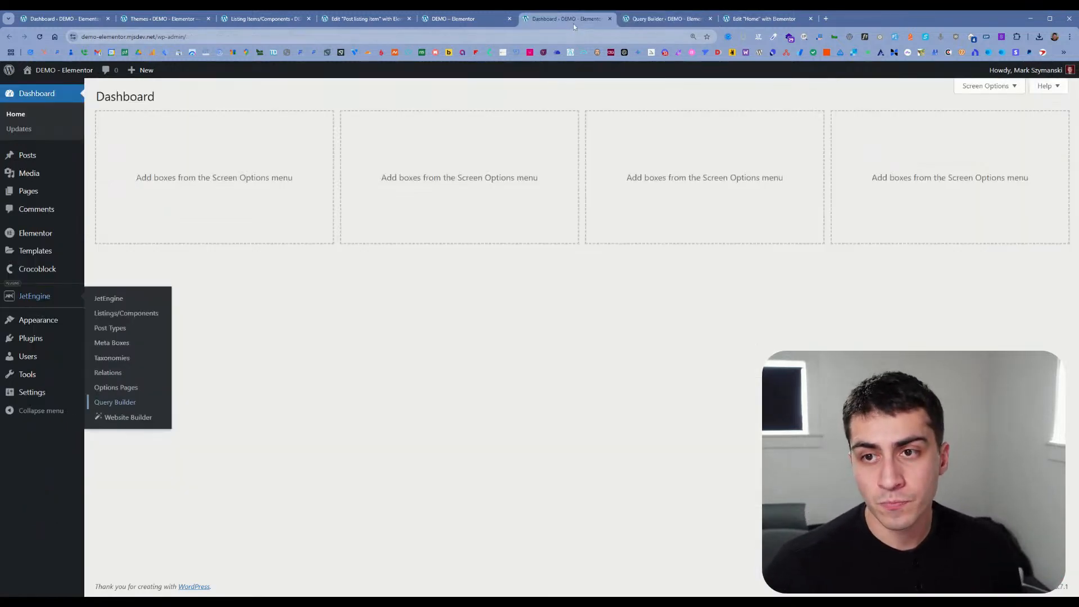
left_click(609, 18)
left_click(637, 22)
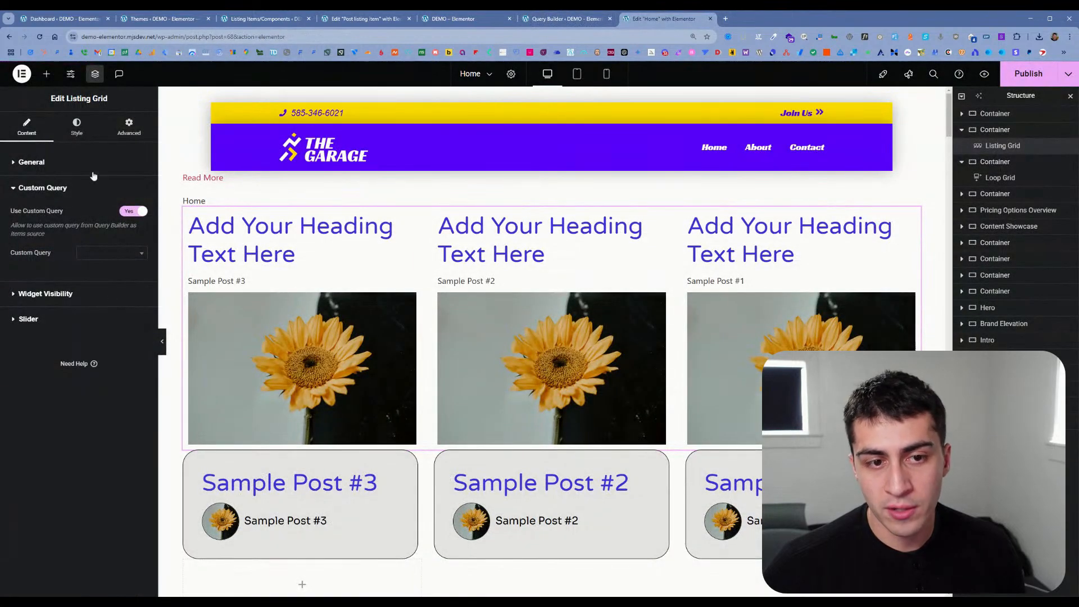
Step: Open the Loop Grid's item template for in-place editing from the Sample Post #3 card
left_click(247, 475)
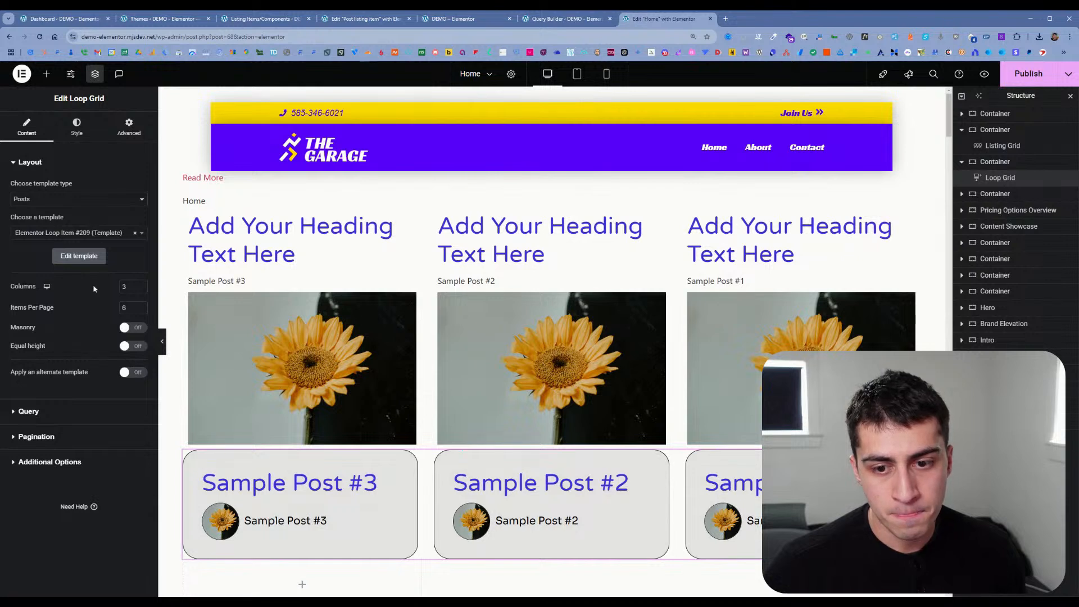
mouse_move(336, 466)
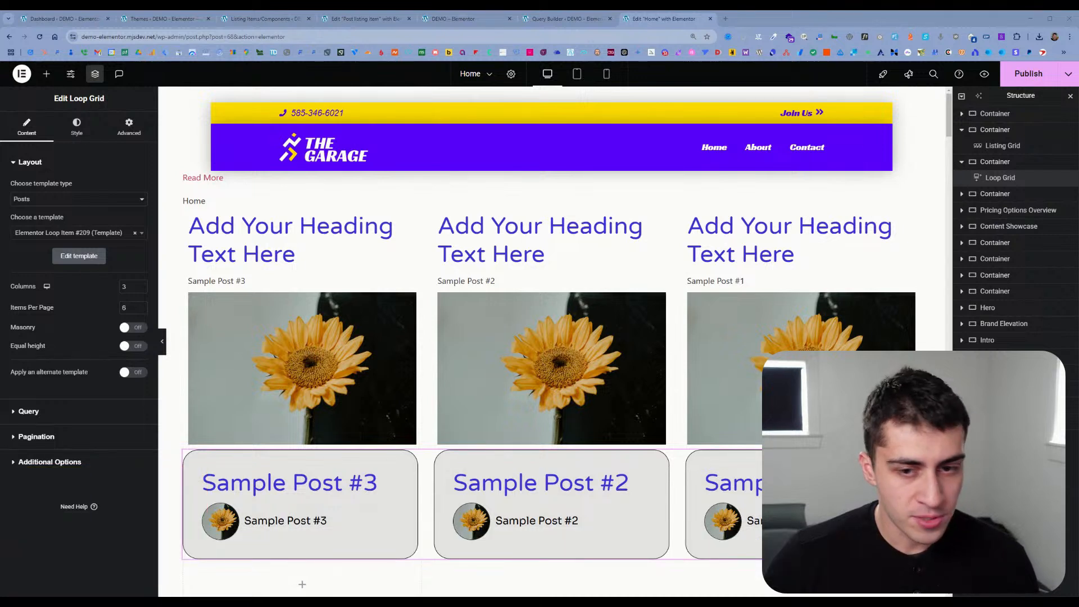
mouse_move(371, 520)
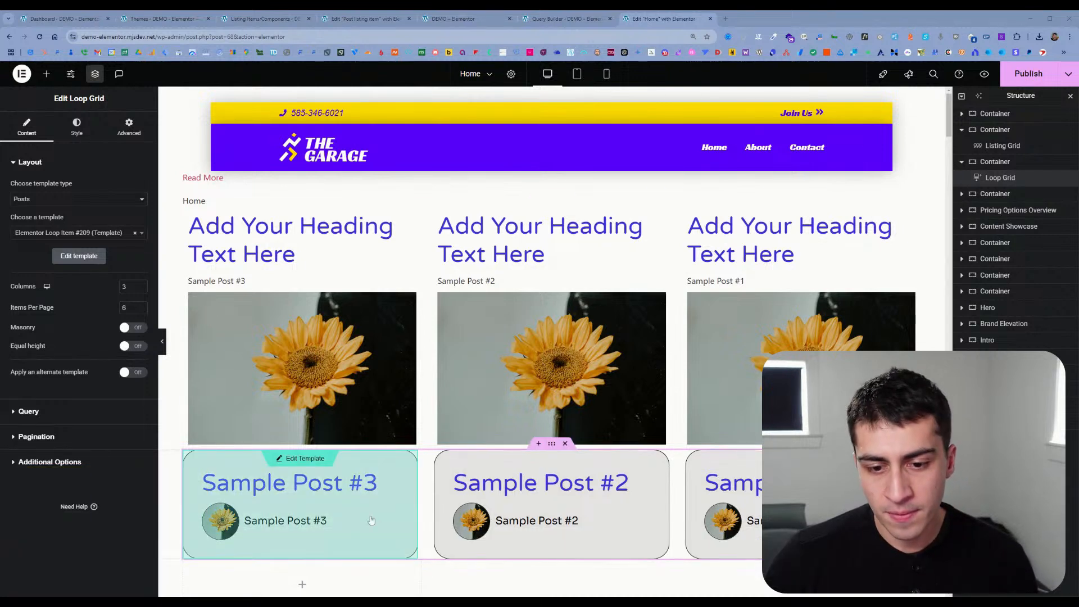
left_click(296, 458)
left_click(558, 358)
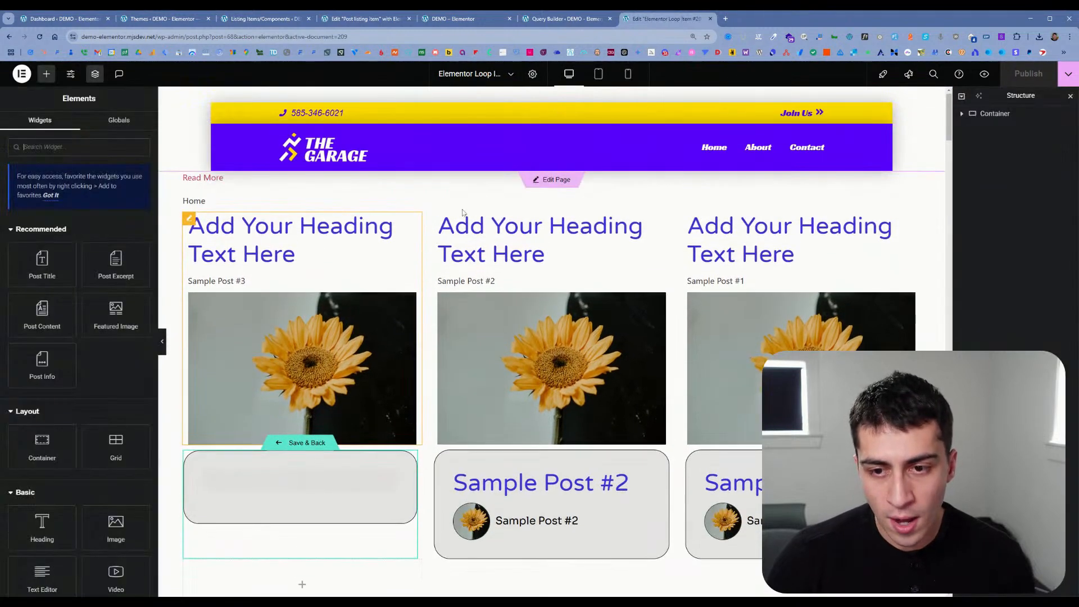
Step: Add a Heading widget at the start of the loop item's container, and save and return to the Home page
scroll(368, 466, "down", 4)
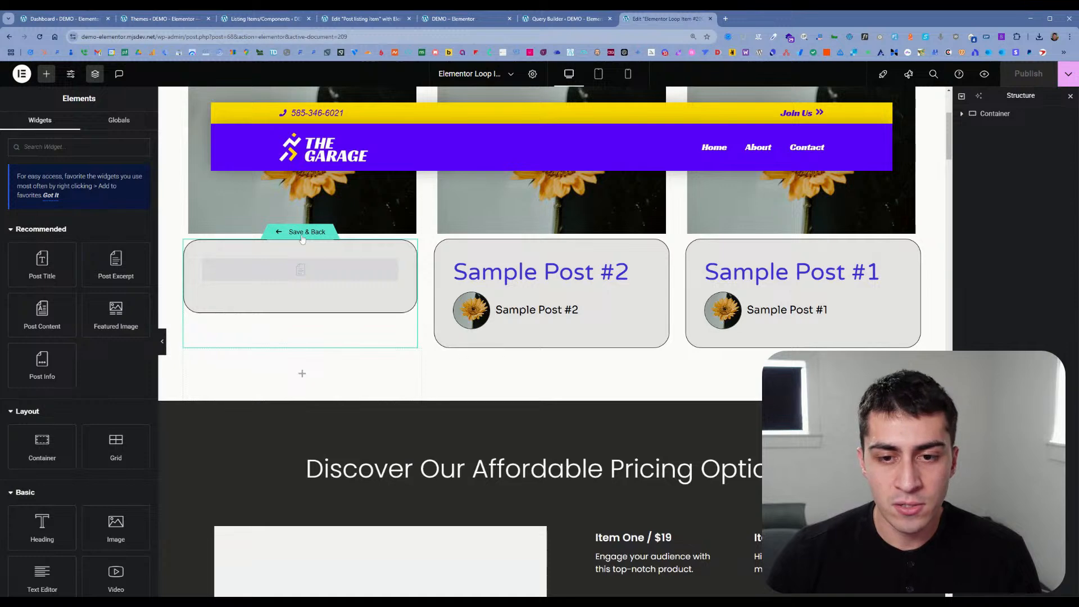
scroll(364, 465, "down", 4)
scroll(370, 443, "up", 4)
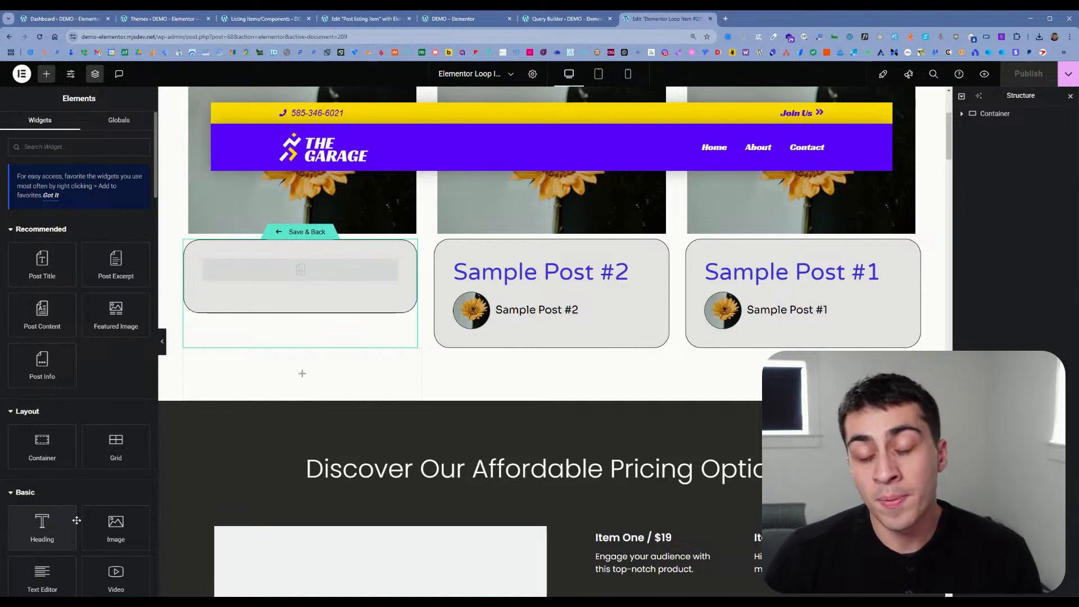
left_click_drag(66, 526, 71, 522)
left_click_drag(274, 274, 274, 274)
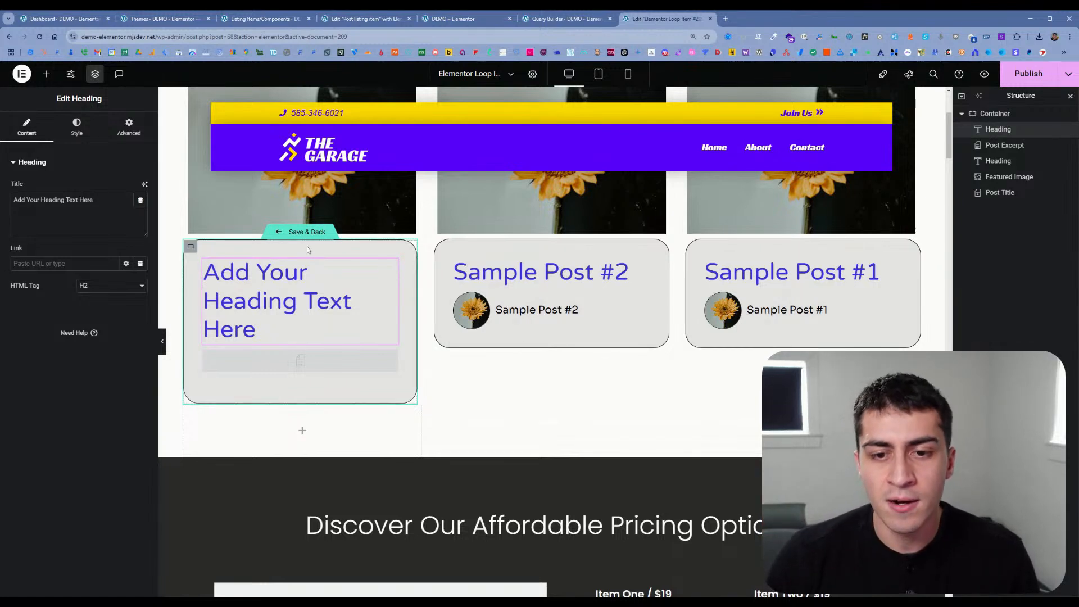
left_click(309, 232)
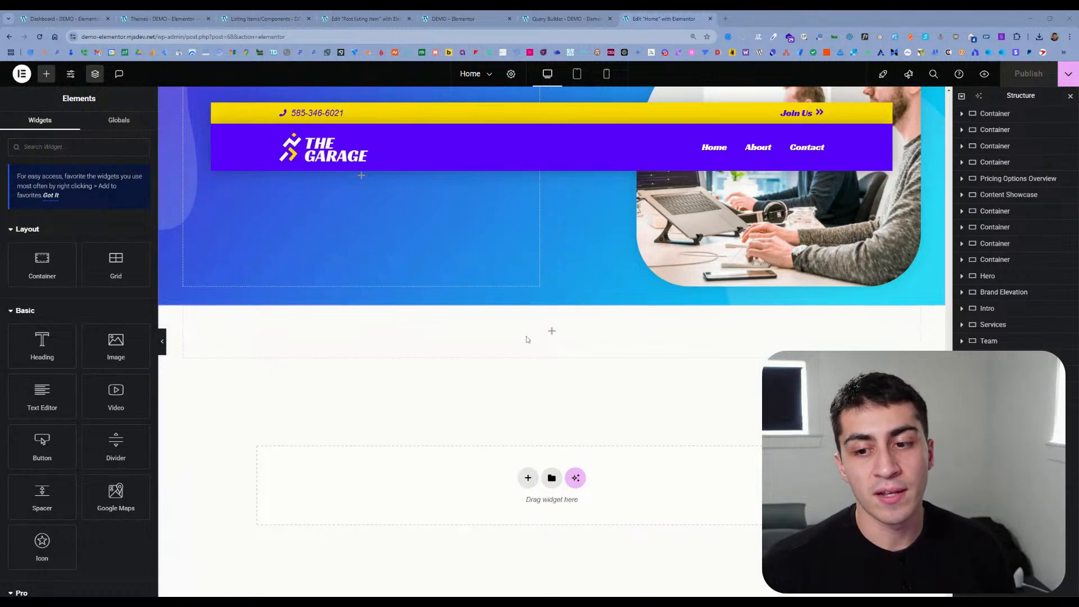
Step: Expand the containers holding the Listing Grid and Loop Grid, the empty container and Pricing Options Overview in the page structure
scroll(552, 327, "up", 4)
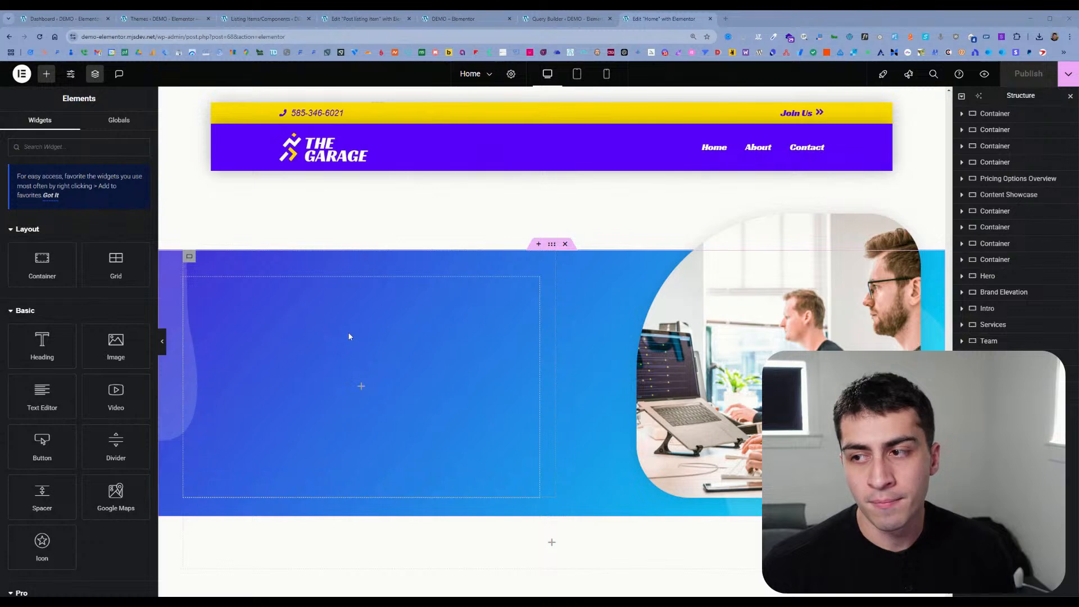
scroll(349, 337, "up", 1)
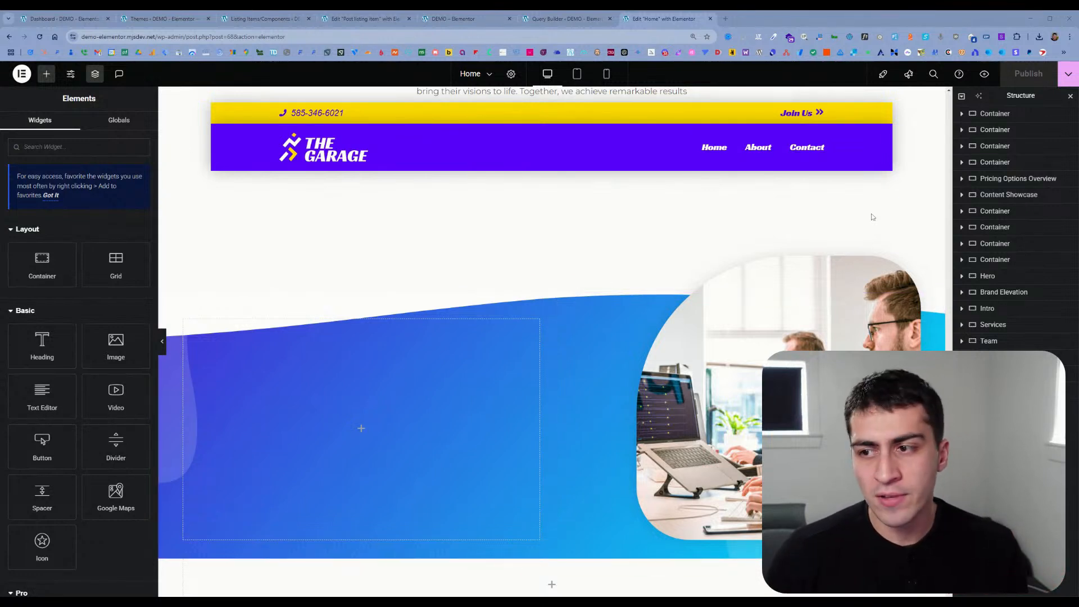
left_click(996, 131)
left_click(1004, 146)
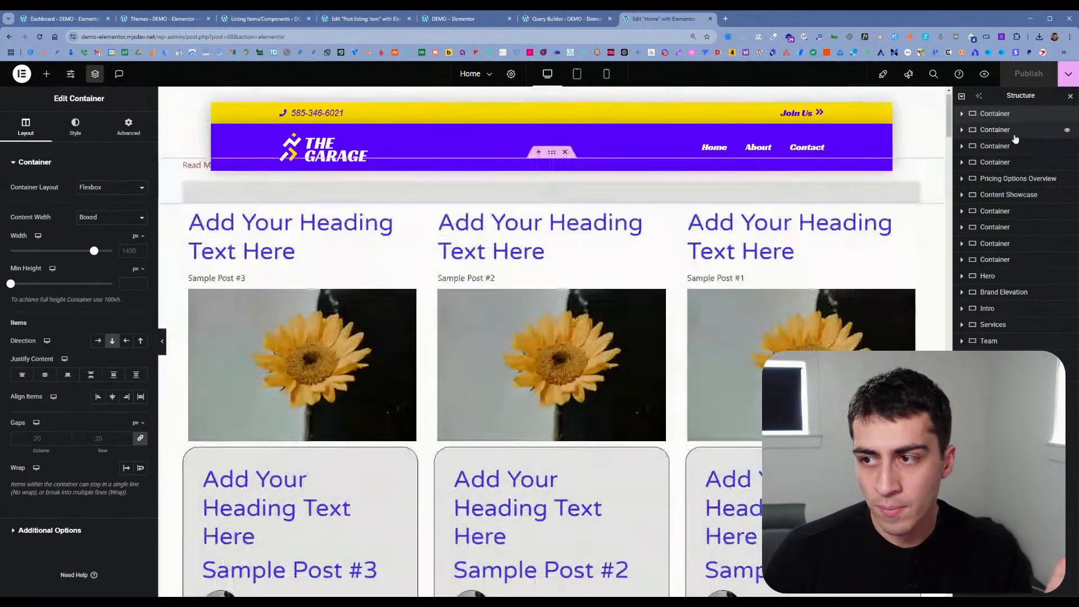
left_click(962, 130)
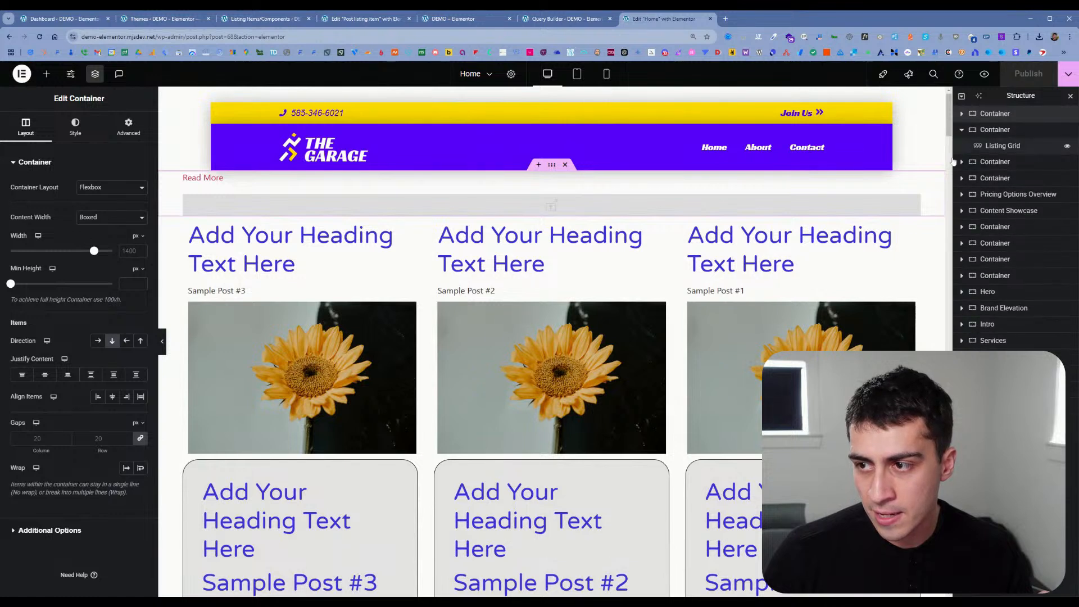
left_click(961, 162)
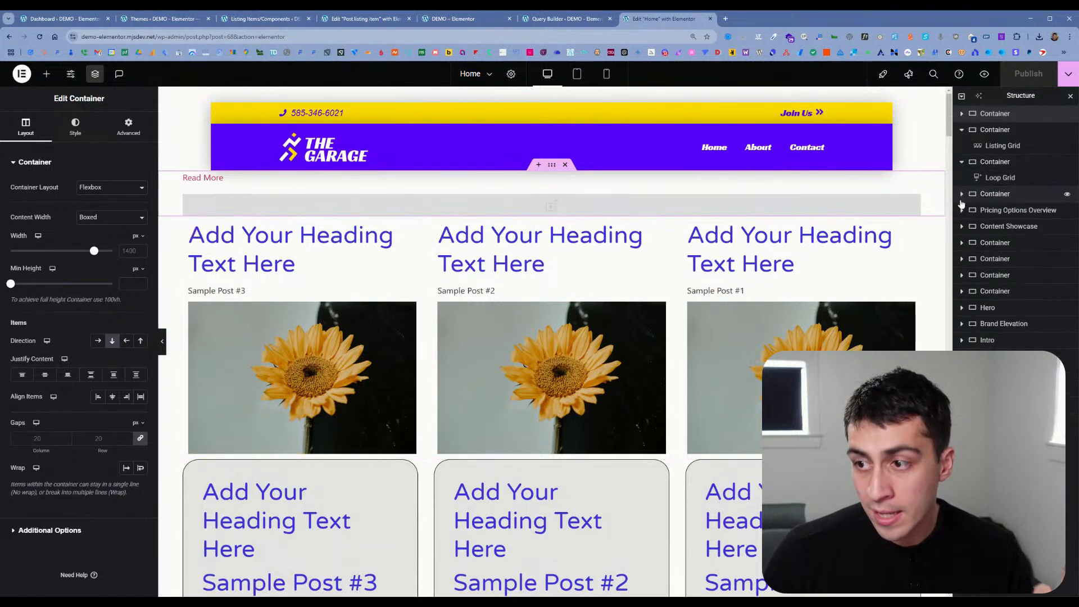
left_click(963, 195)
left_click(962, 225)
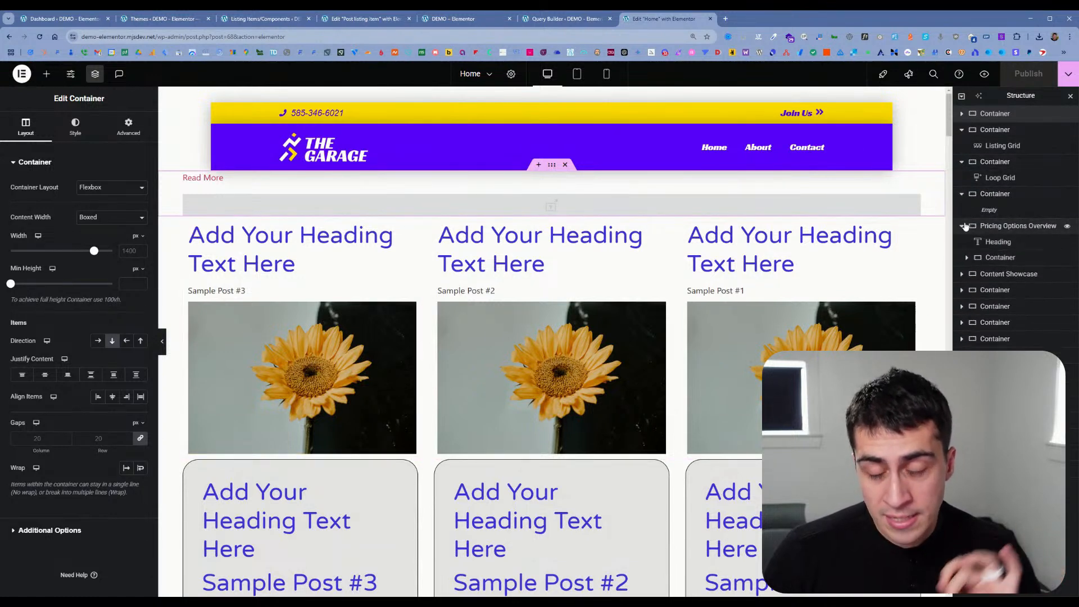
Step: Change the title of the Pricing Options Overview heading to "Discover Ourd"
left_click(985, 241)
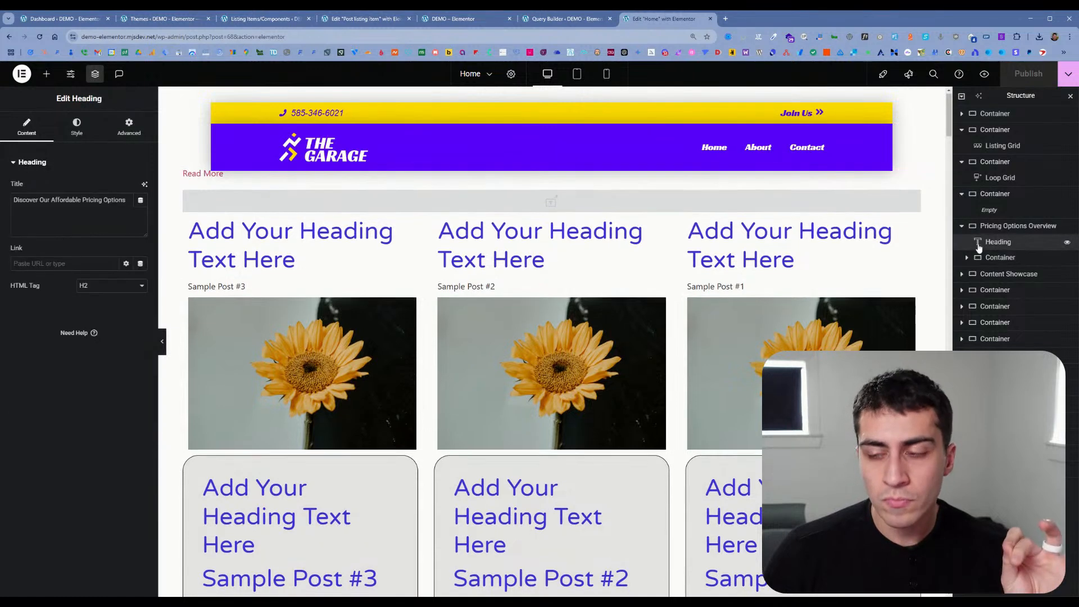
triple_click(93, 200)
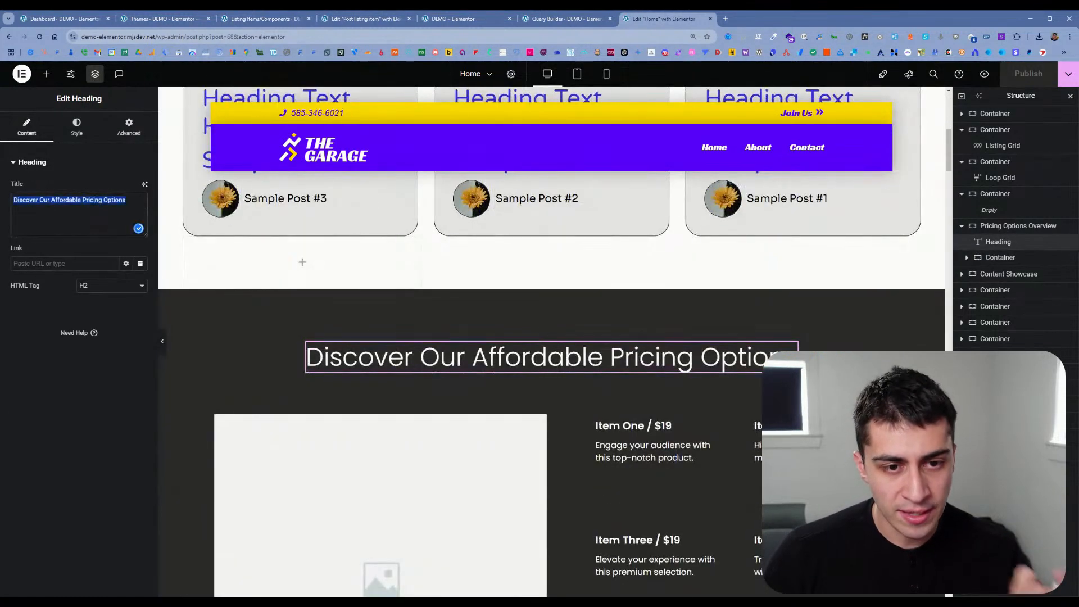
double_click(115, 200)
left_click(127, 200)
left_click_drag(127, 200, 56, 200)
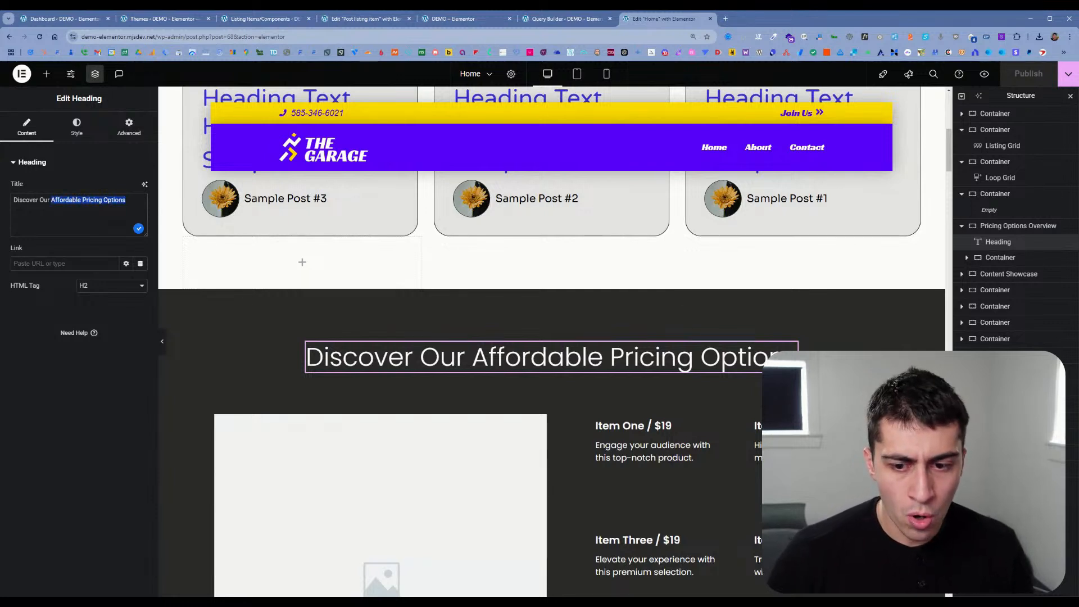
key("BackSpace")
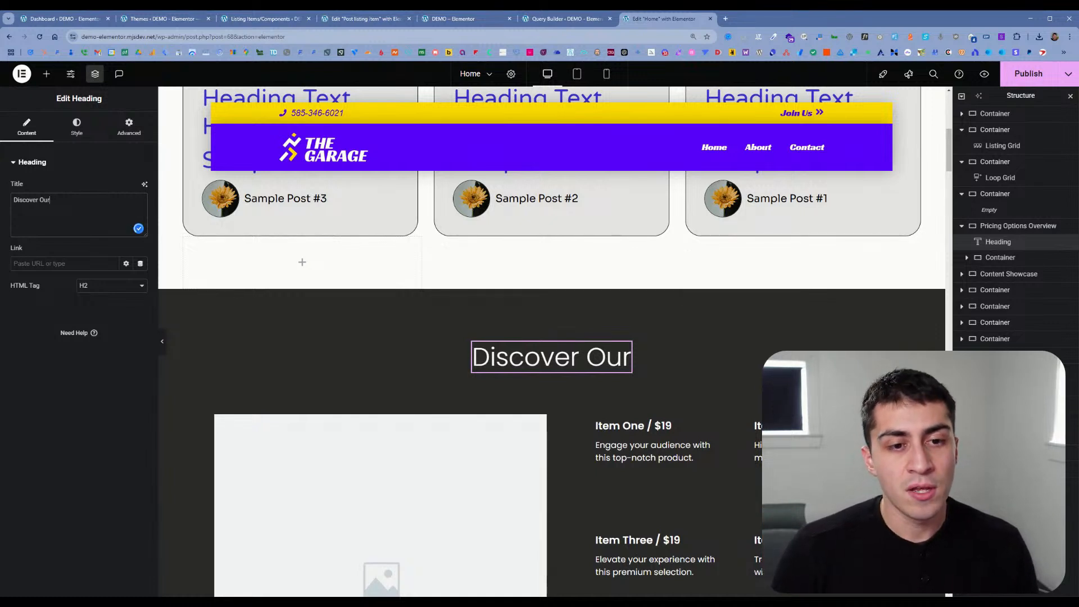
type("d")
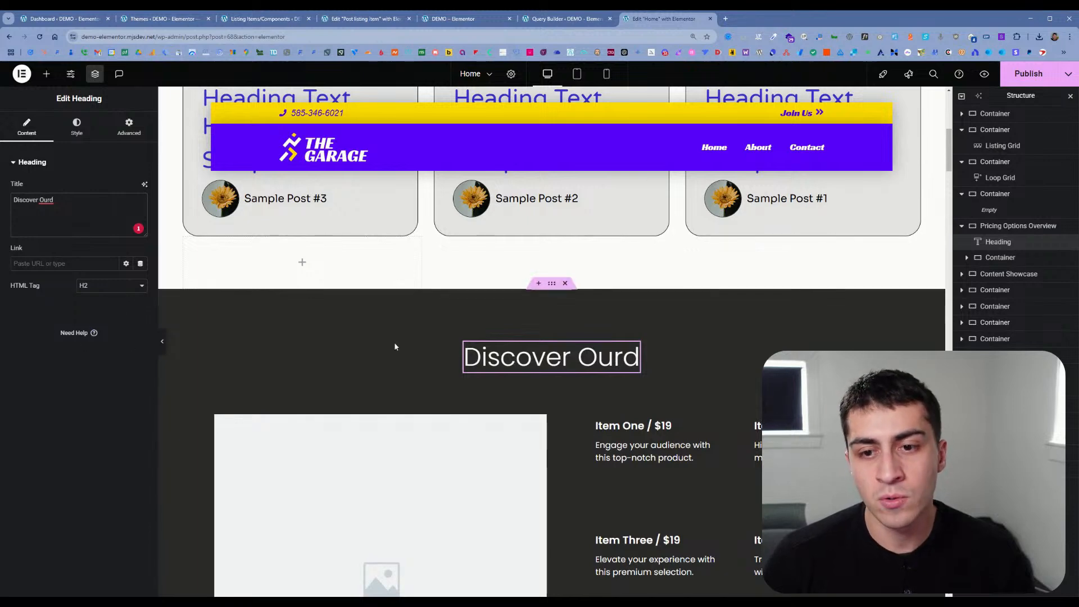
Step: Close the DEMO site and Query Builder browser tabs, and glance at the Post listing item template before returning to Home
scroll(390, 342, "up", 3)
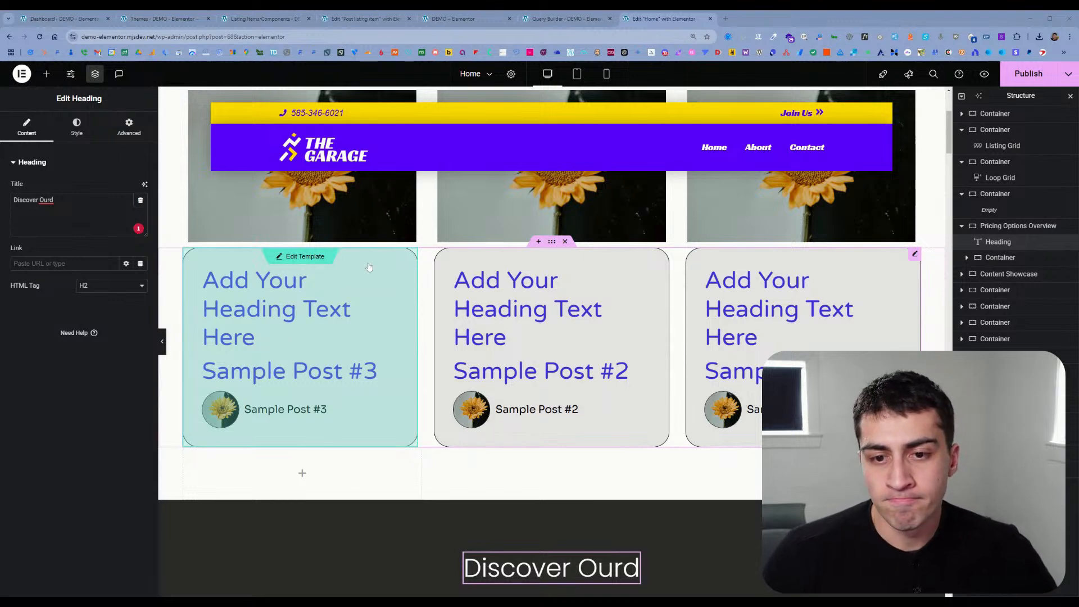
scroll(370, 267, "up", 4)
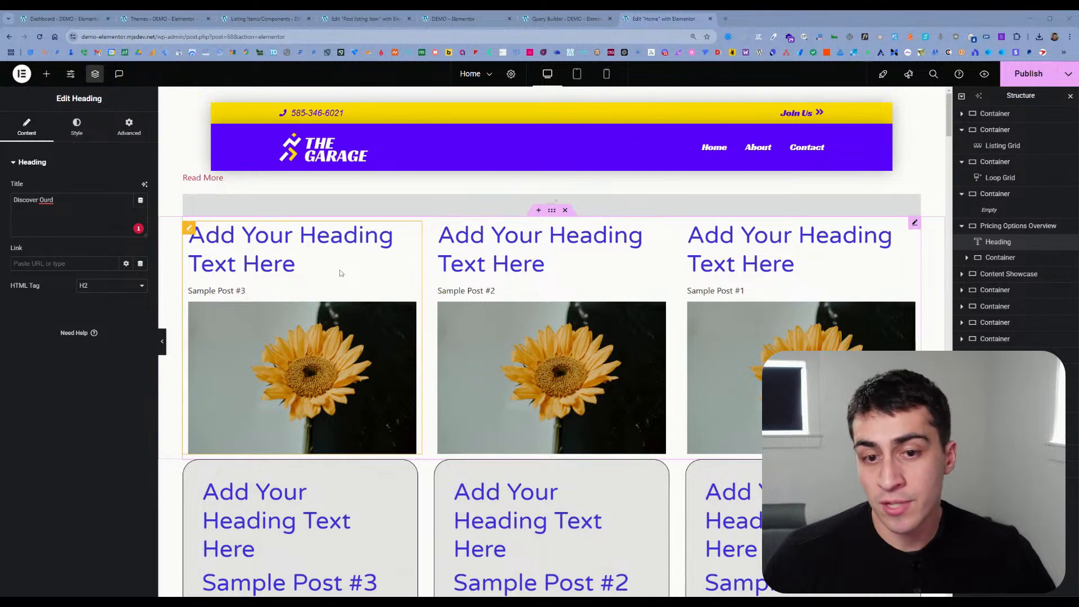
left_click(494, 18)
left_click(507, 19)
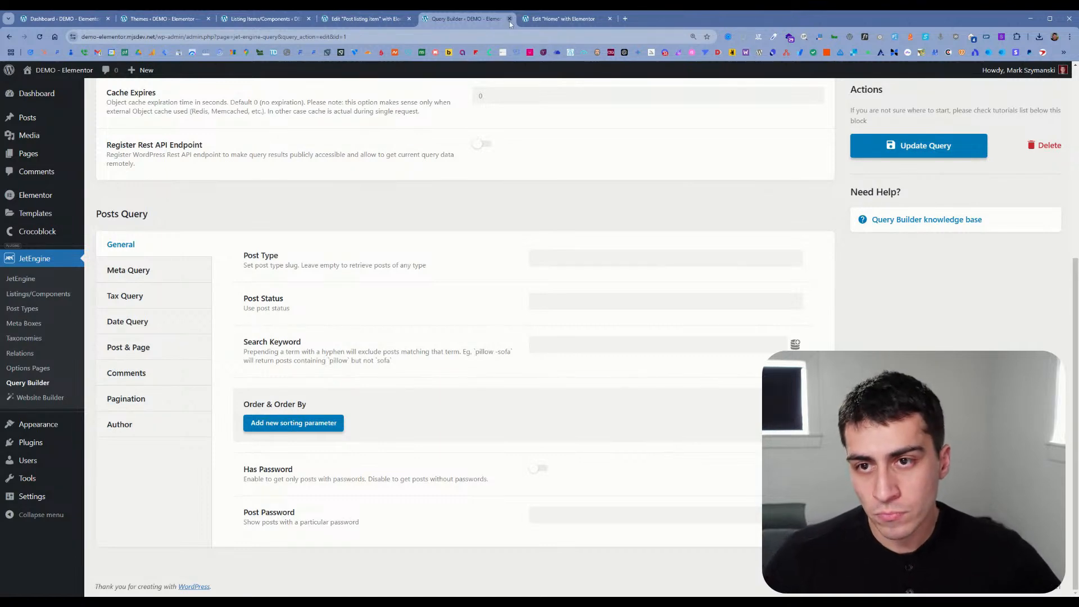
left_click(510, 19)
left_click(335, 21)
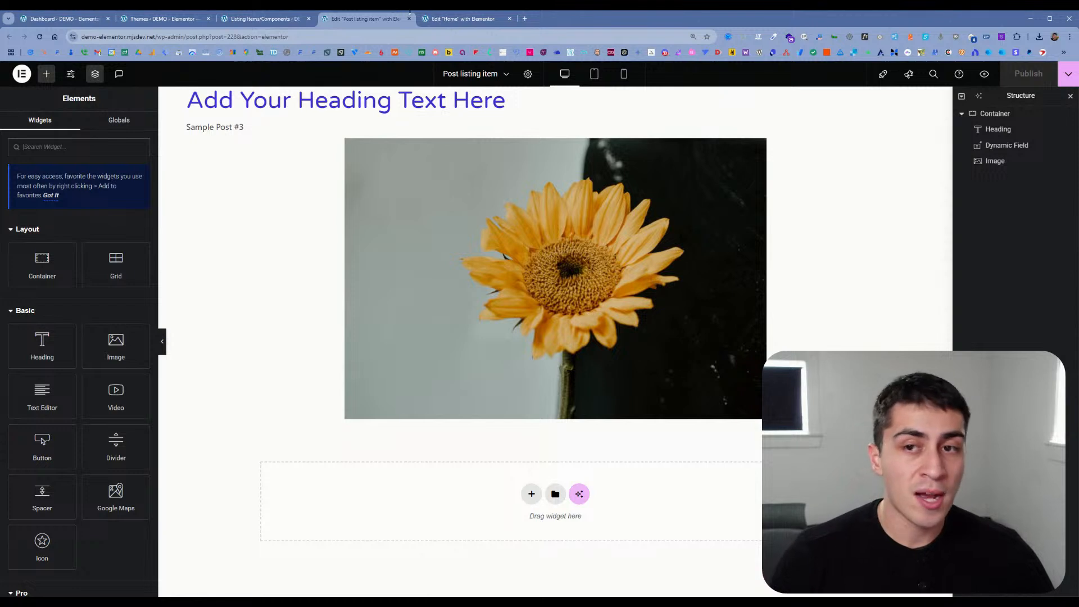
key("ctrl+Tab")
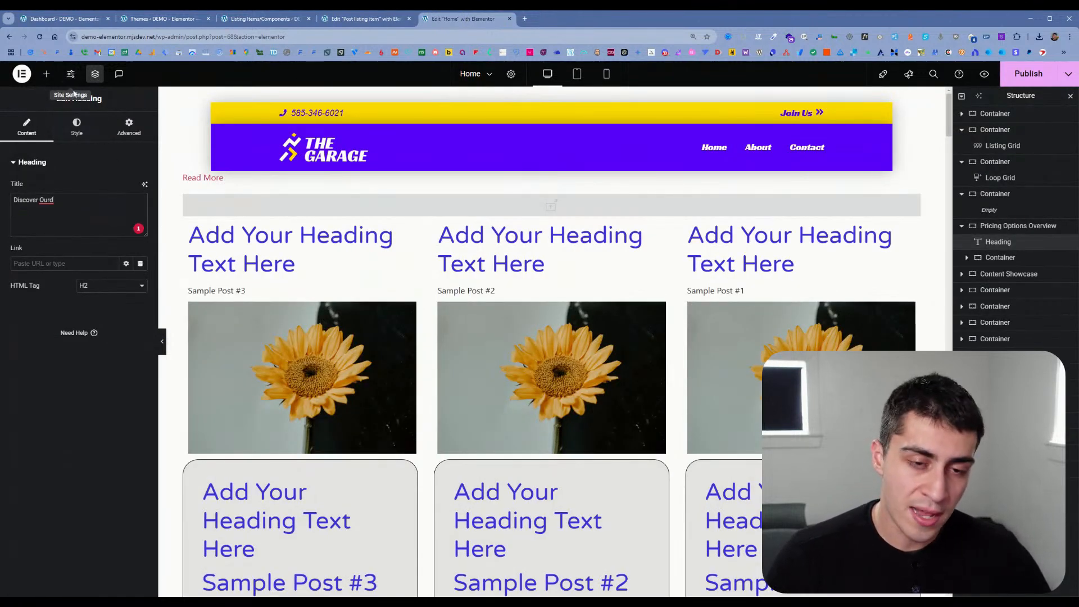
Step: Examine the Style and Advanced settings of the Pricing Options Overview heading
left_click(84, 129)
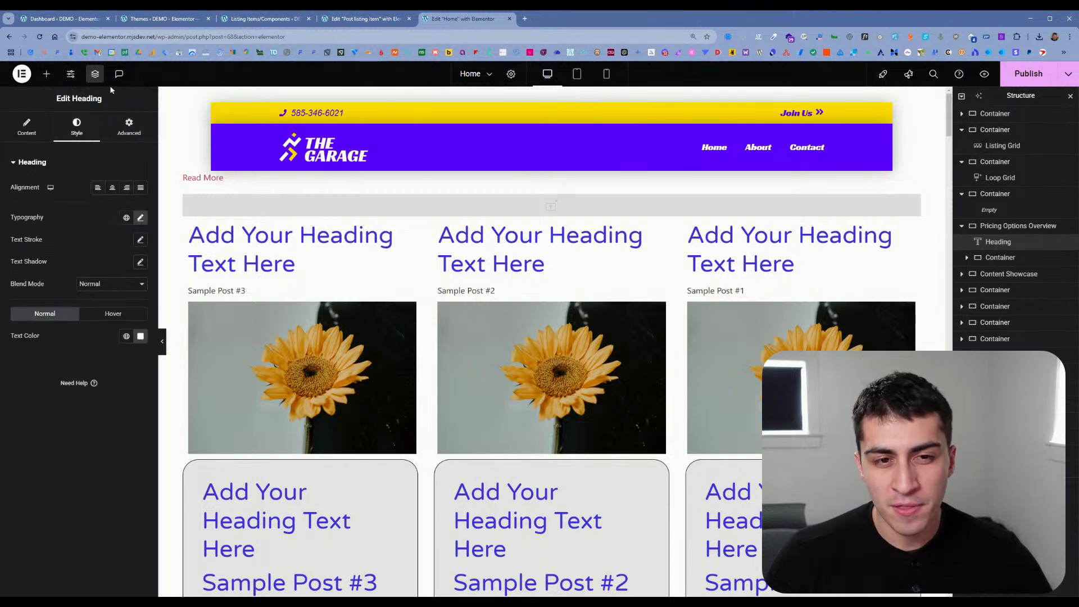
left_click(127, 125)
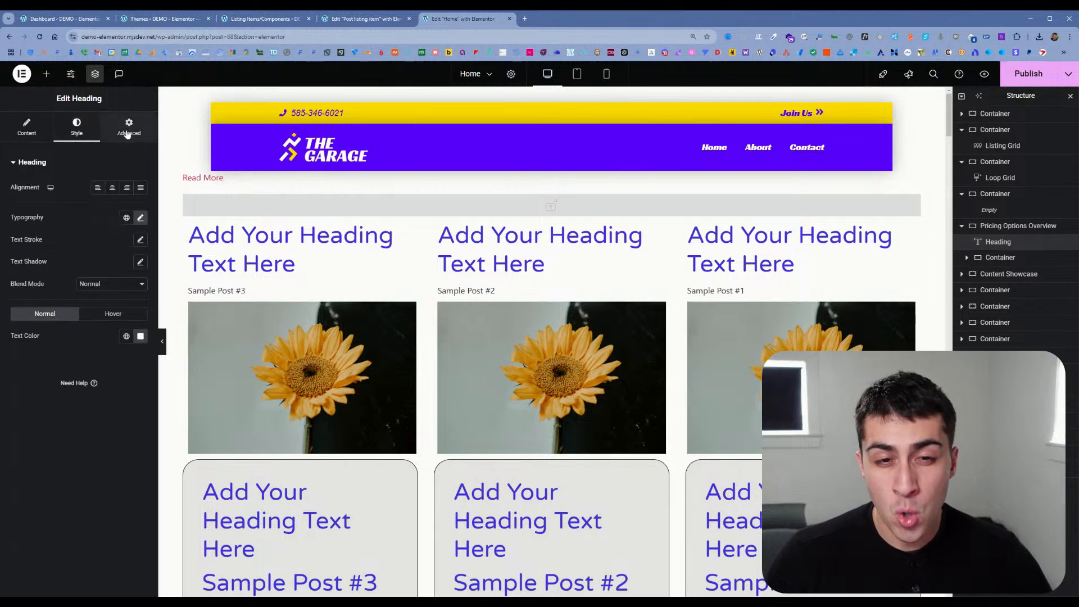
left_click(78, 127)
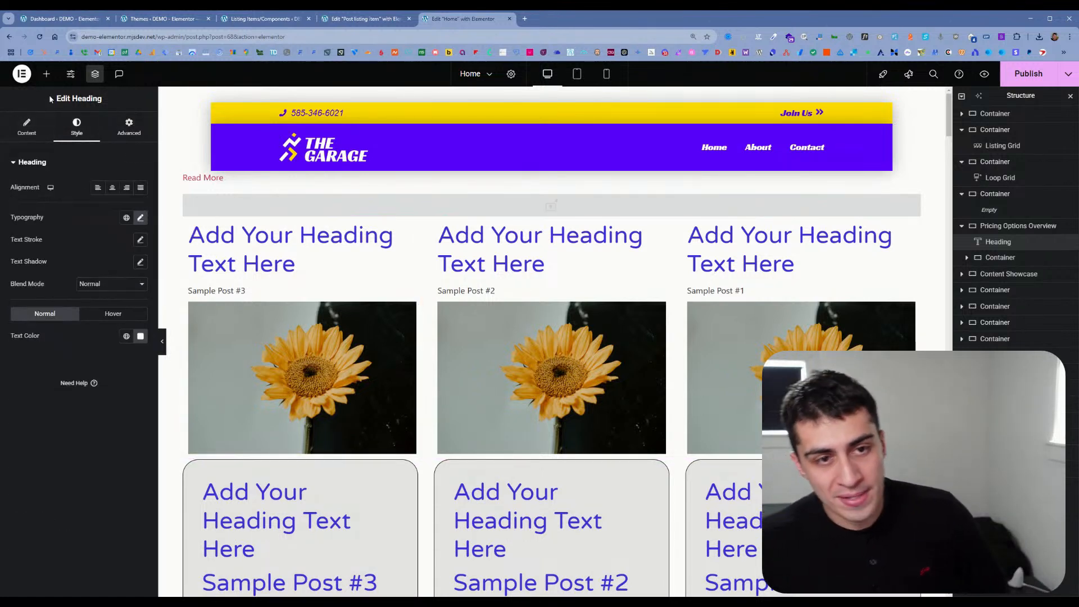
Step: Add the Minimalist Link in Bio widget below the heading in the Pricing Options Overview container
left_click(46, 74)
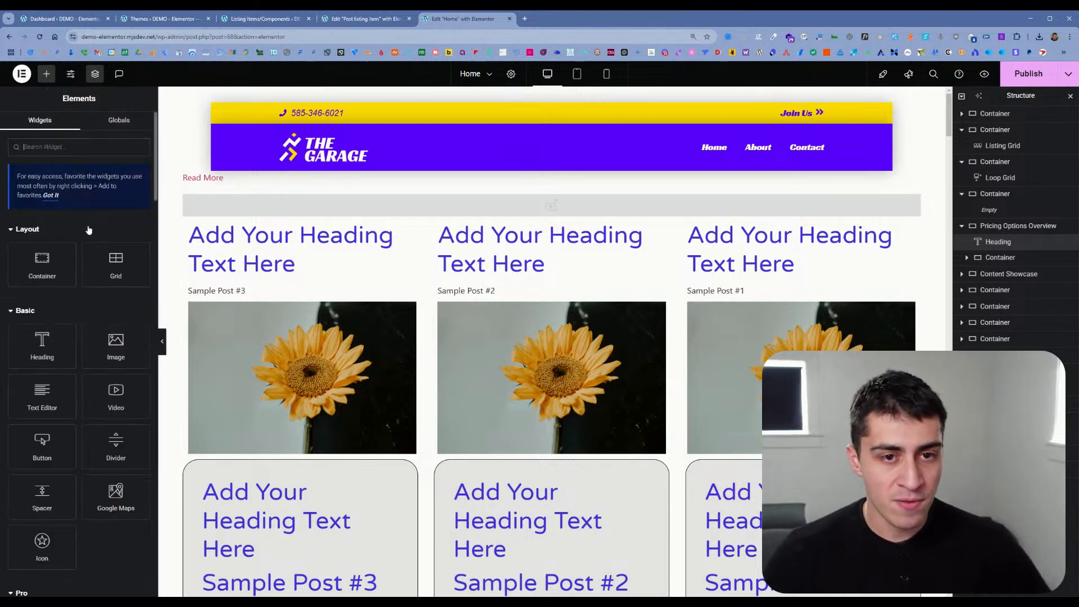
scroll(90, 230, "down", 3)
scroll(91, 233, "up", 3)
left_click(113, 121)
left_click(26, 121)
scroll(59, 236, "down", 10)
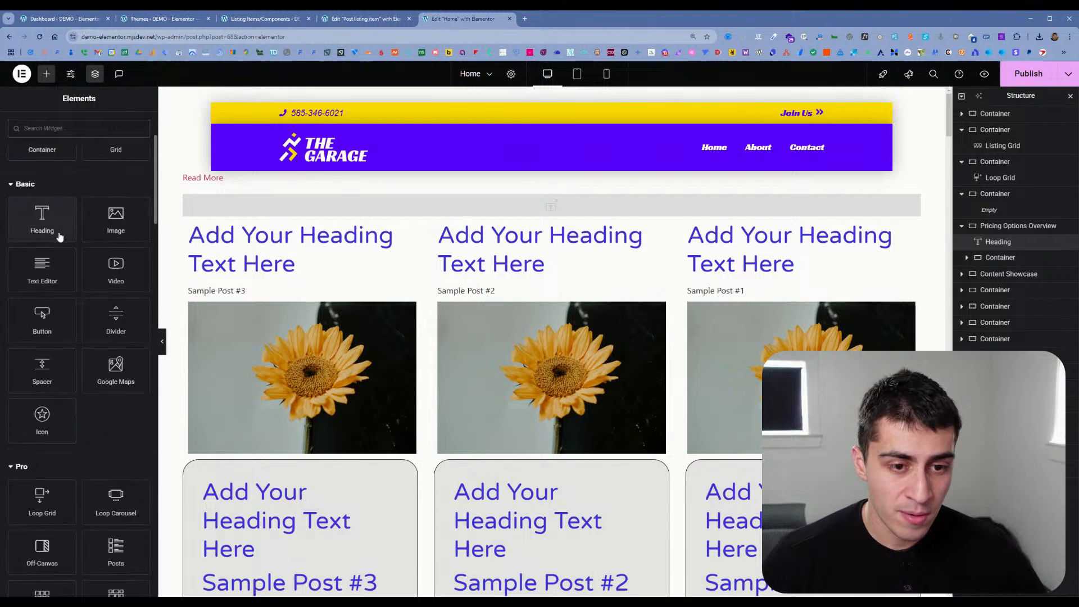
scroll(59, 233, "down", 10)
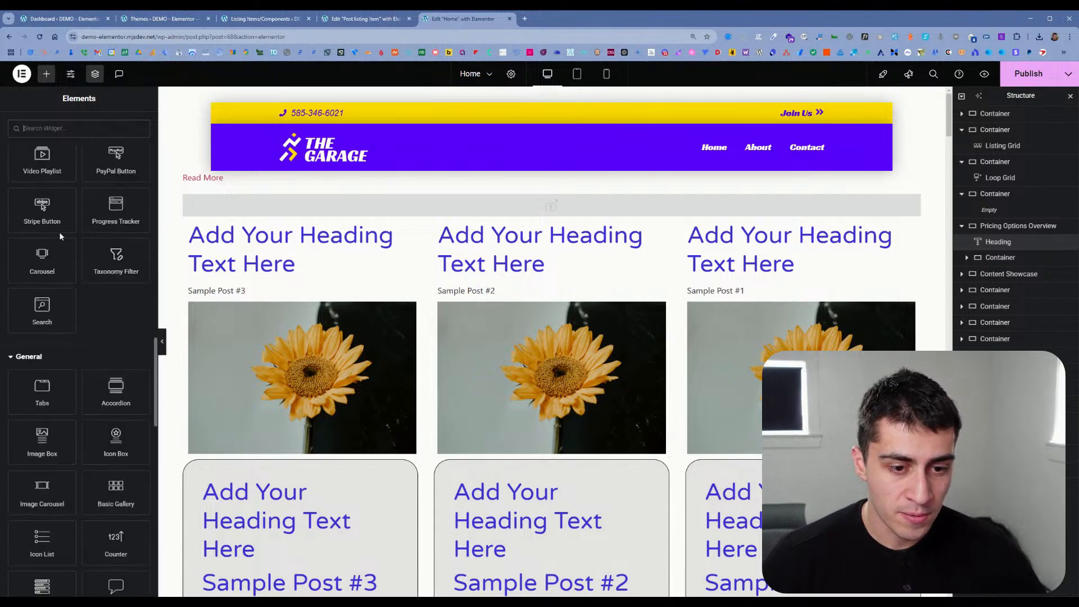
scroll(59, 233, "down", 15)
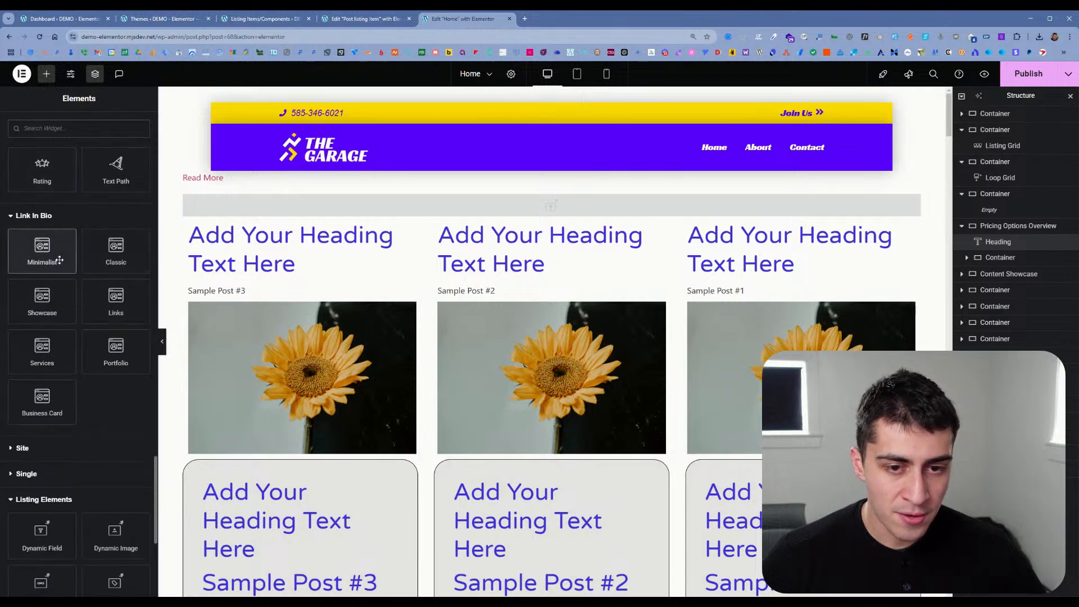
left_click(56, 258)
scroll(378, 273, "down", 9)
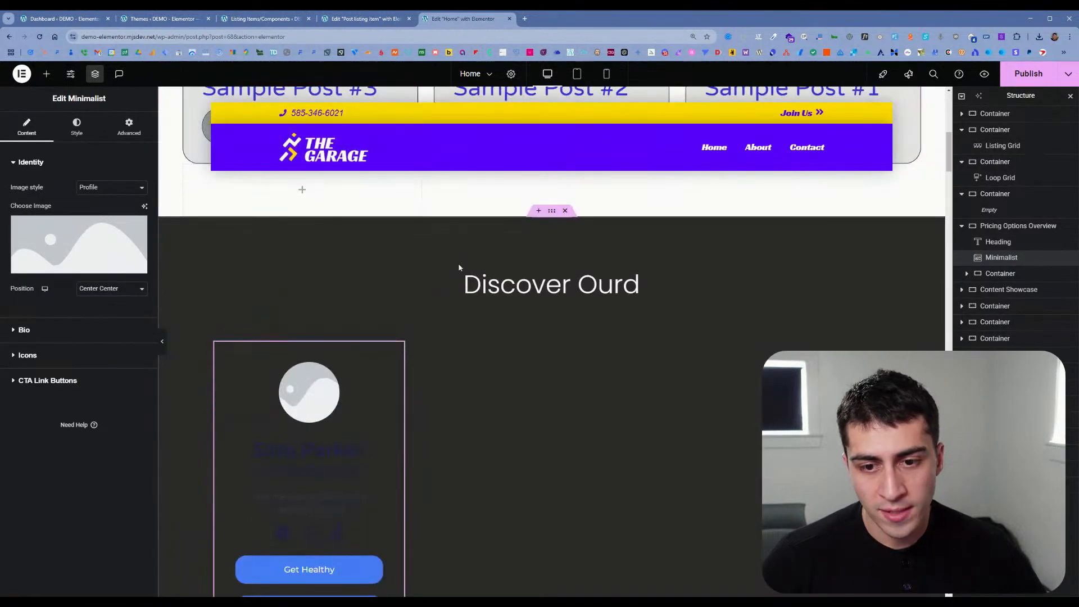
scroll(468, 306, "down", 2)
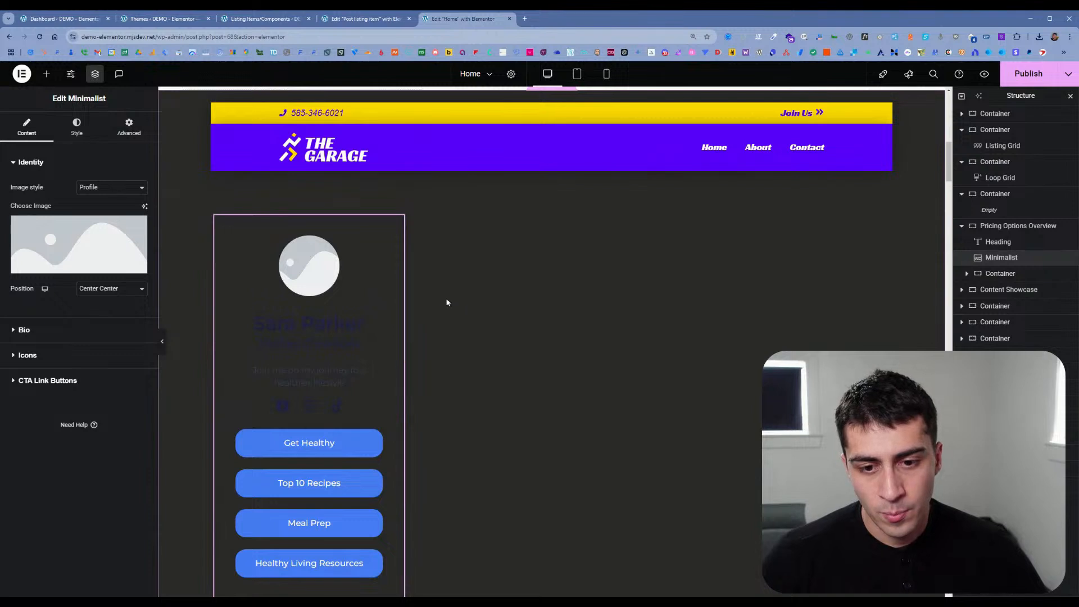
Step: Review the Minimalist widget's Bio and Icons content settings, including the HTML tag choices for its heading
left_click(94, 331)
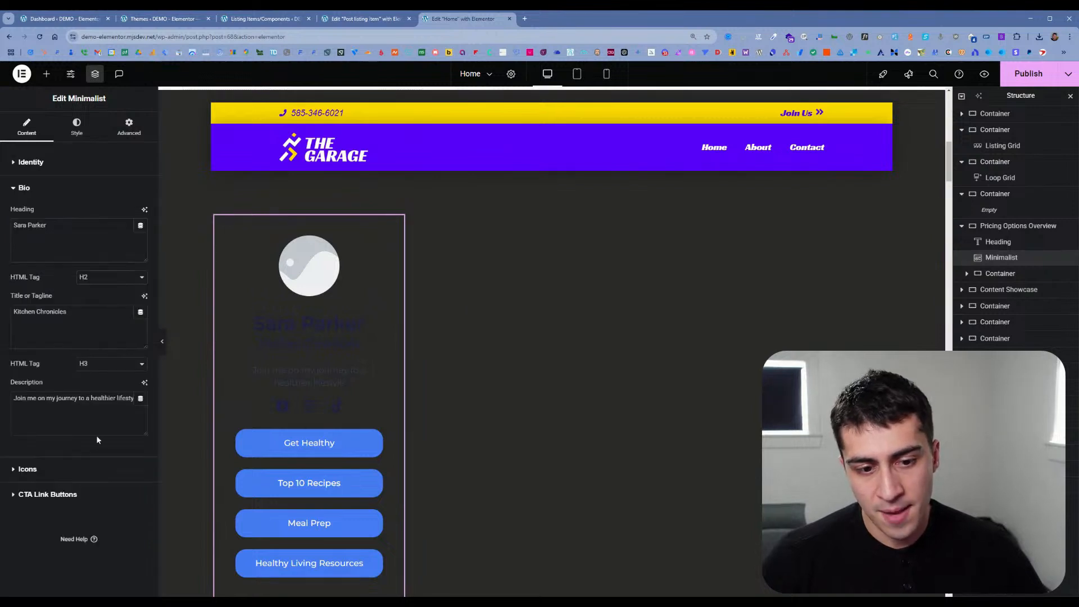
left_click(83, 469)
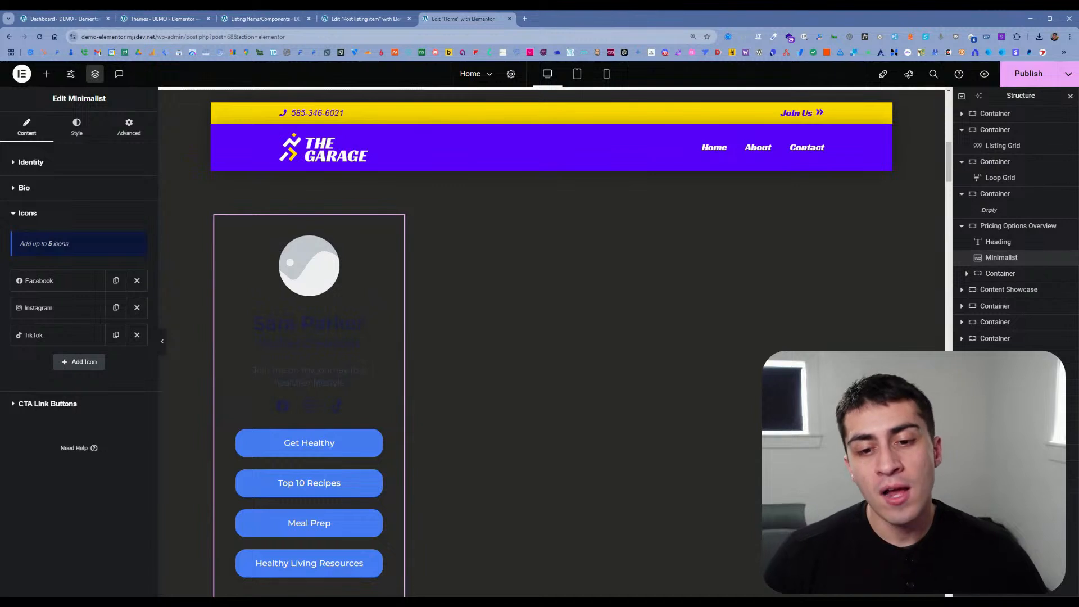
left_click(73, 188)
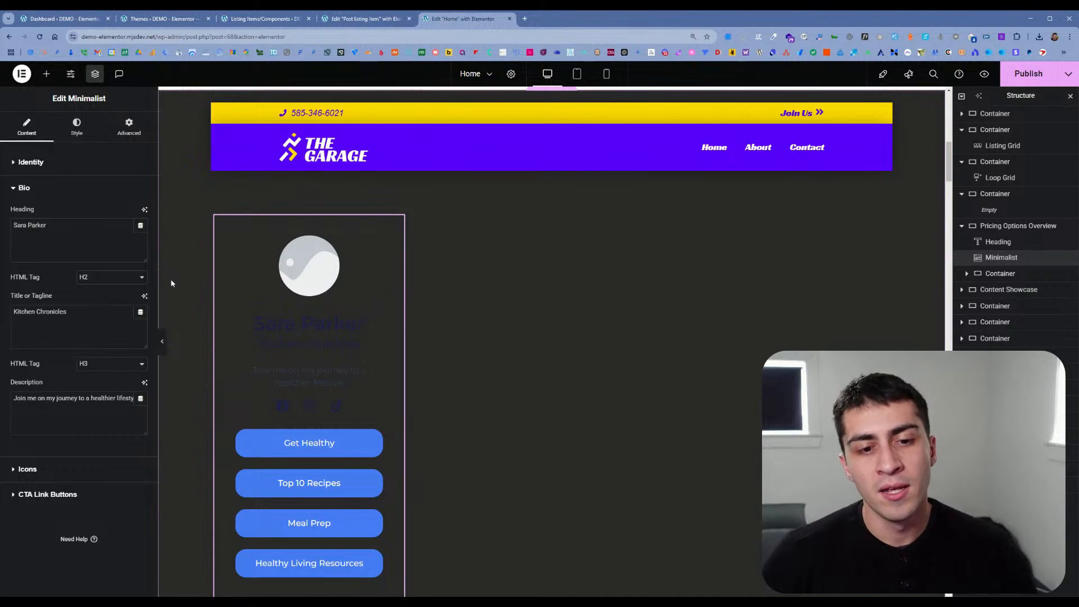
left_click(103, 279)
left_click(98, 293)
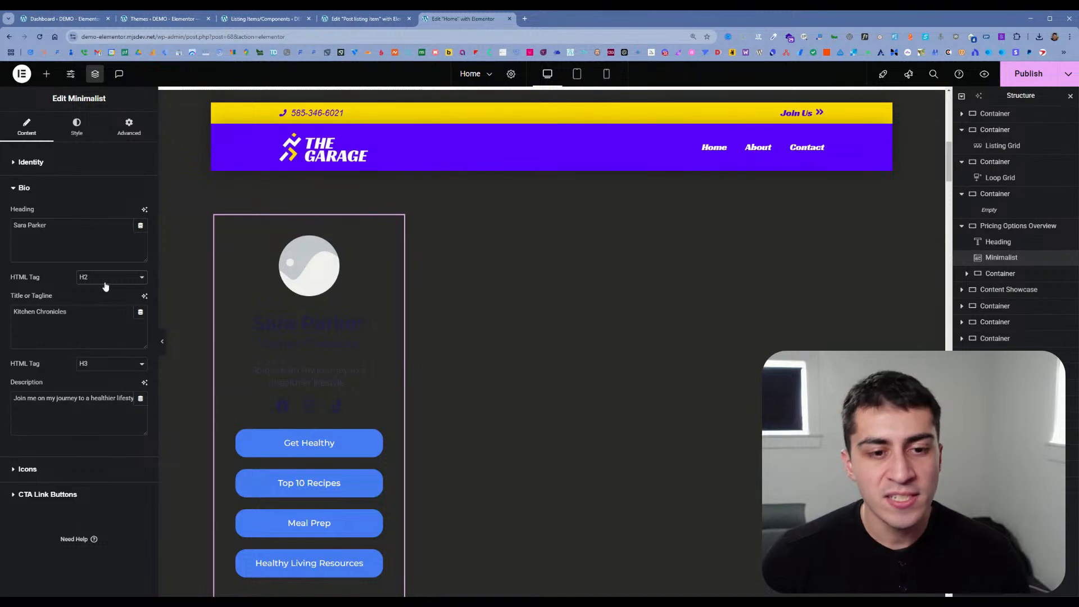
Step: Move the Minimalist widget out of Pricing Options Overview into the empty grid container above it
scroll(338, 250, "up", 1)
scroll(337, 250, "up", 4)
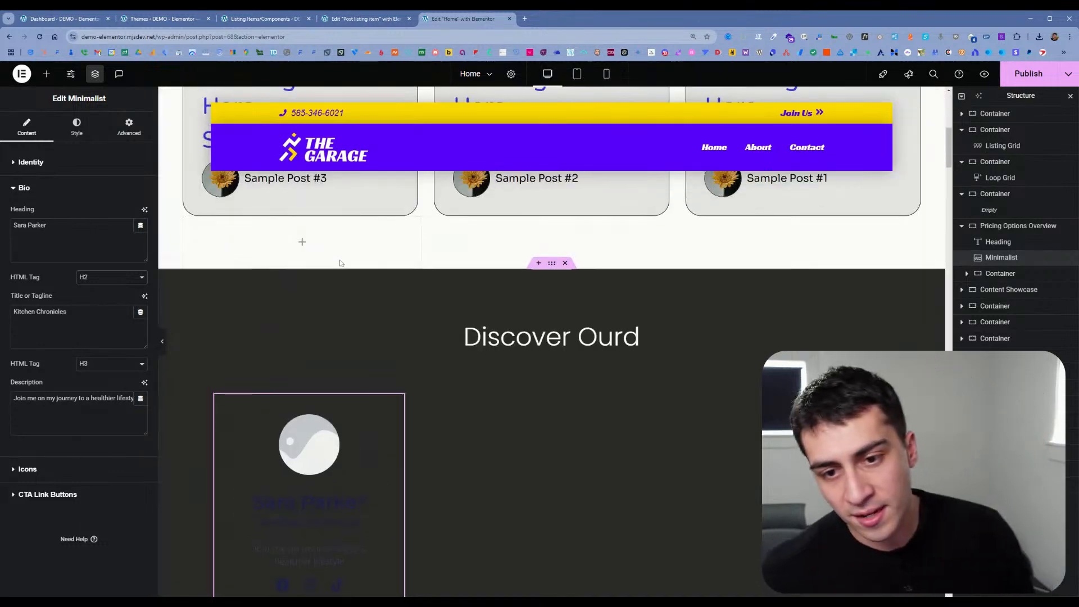
left_click_drag(385, 492, 307, 321)
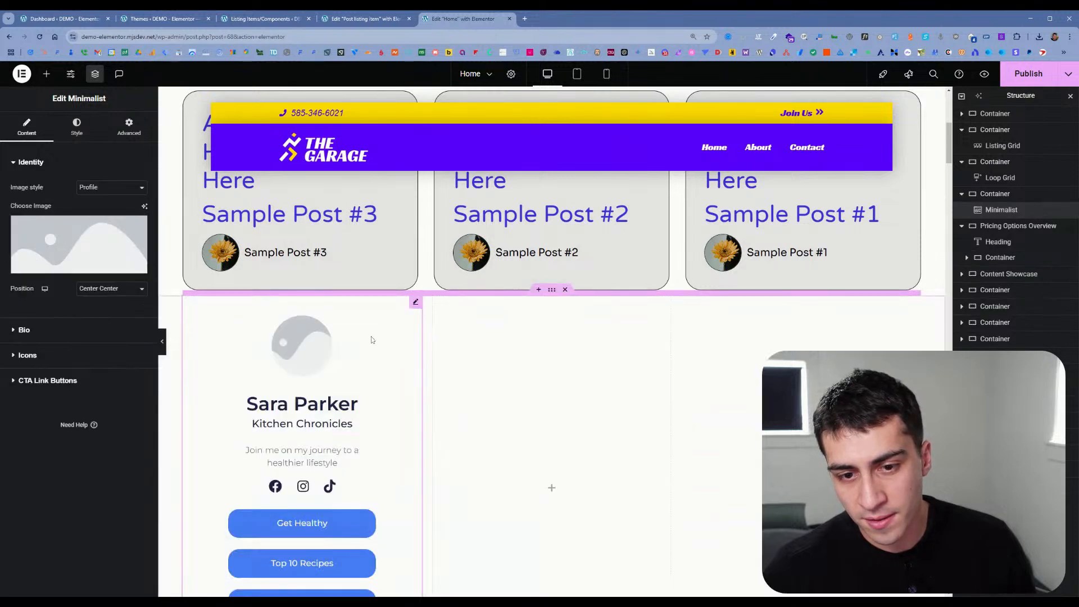
Step: Change the layout of the container holding the Minimalist widget to Flexbox
left_click(994, 194)
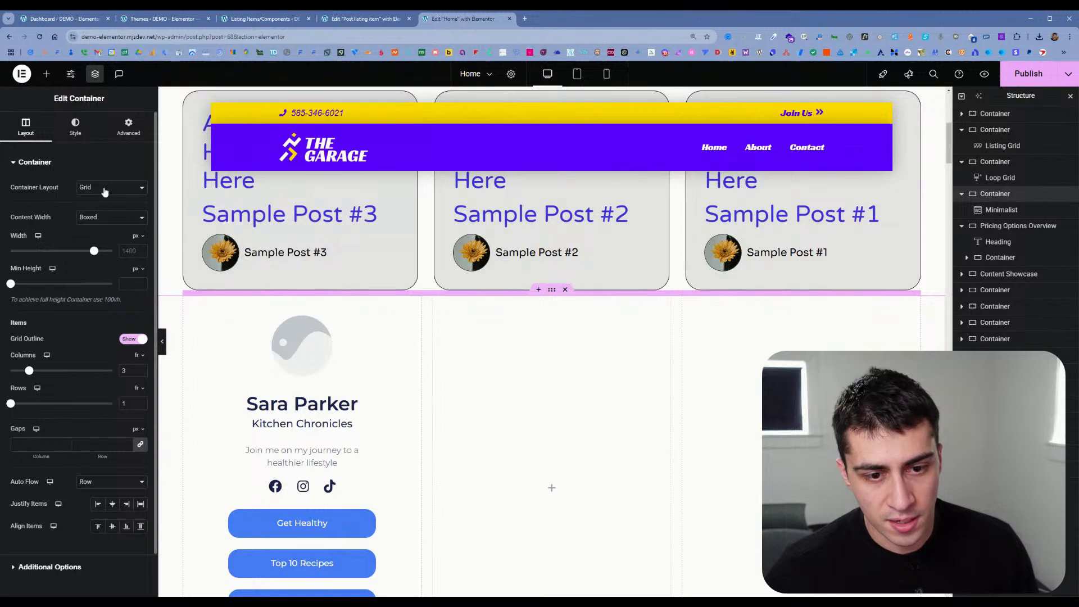
left_click(112, 199)
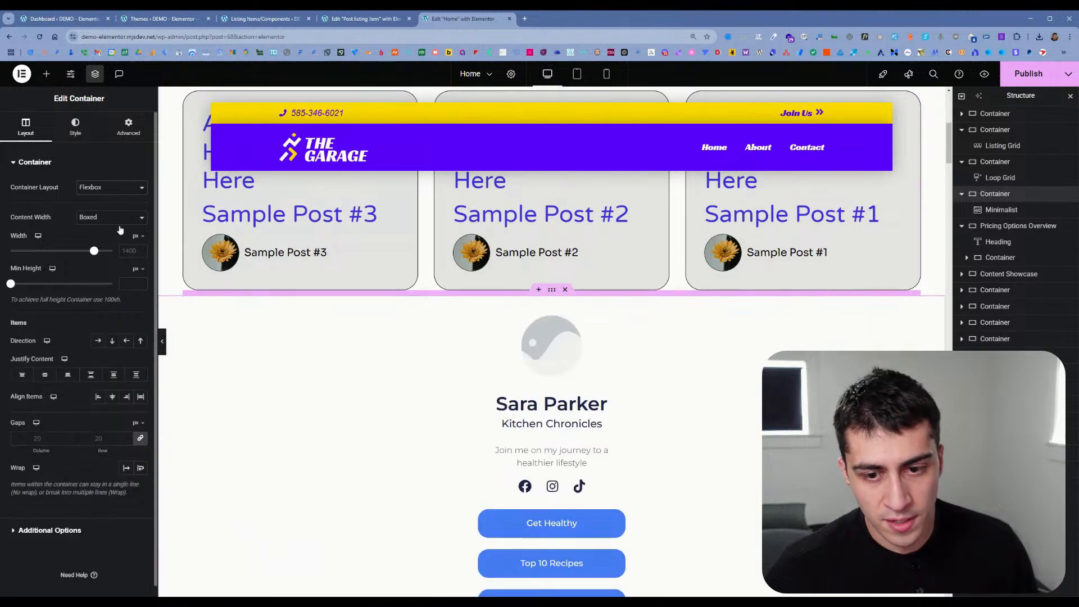
scroll(590, 376, "down", 5)
scroll(618, 367, "up", 4)
Step: Switch the HTML tag of the Minimalist widget's bio heading to H1 and back to H2
left_click(601, 317)
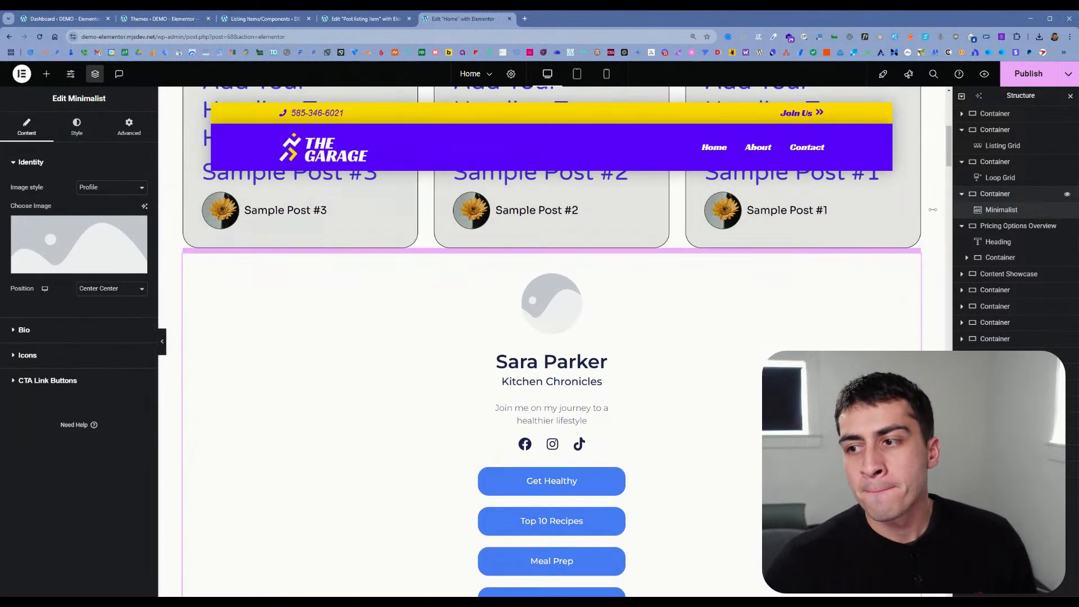
scroll(660, 372, "down", 2)
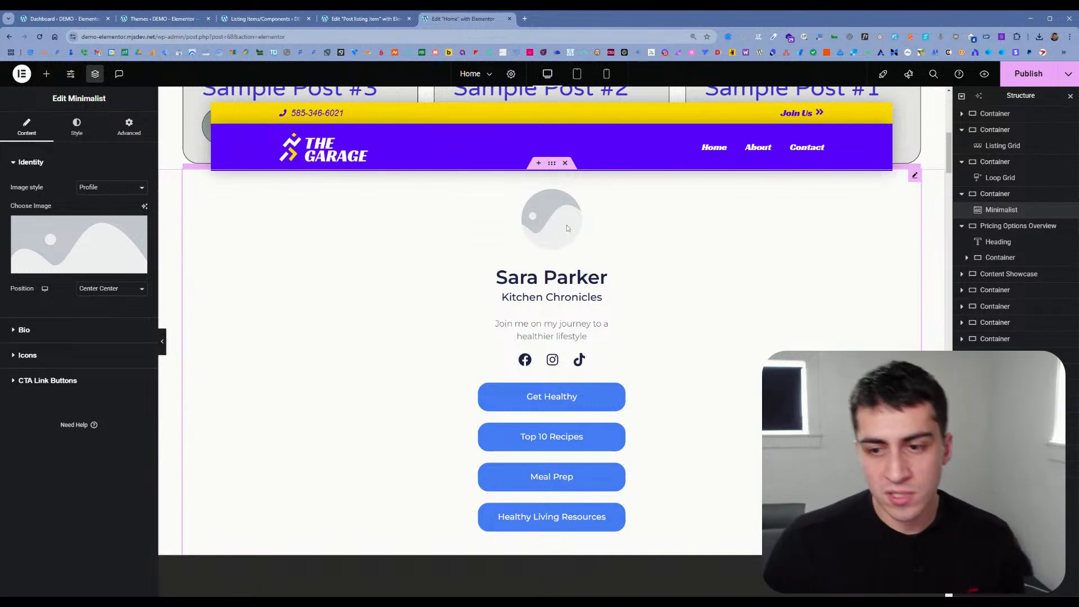
left_click(89, 332)
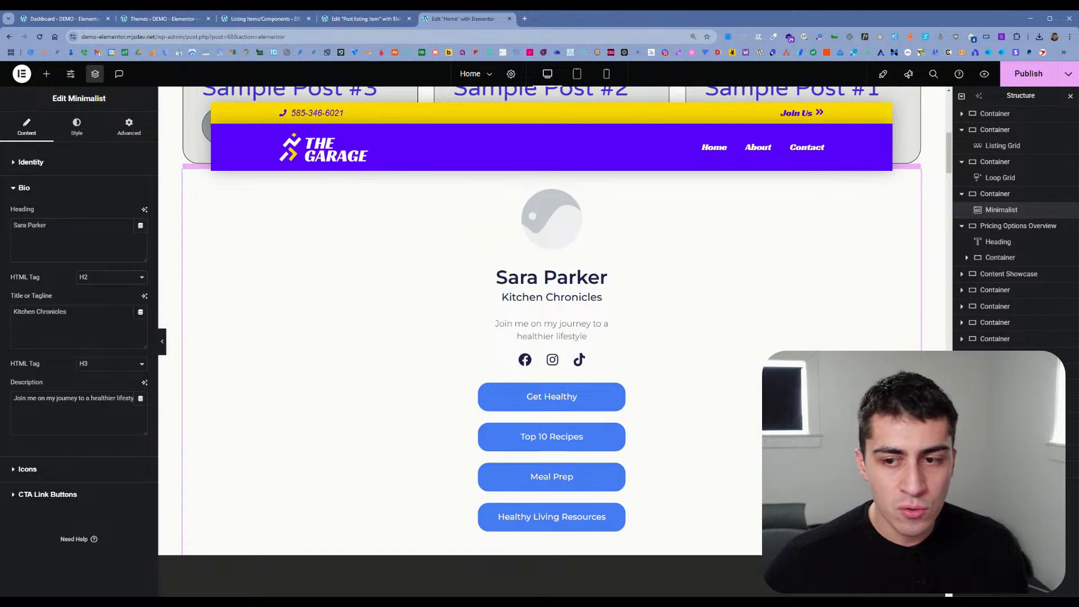
mouse_move(18, 282)
left_mouse_down()
mouse_move(42, 284)
mouse_move(15, 283)
left_mouse_up()
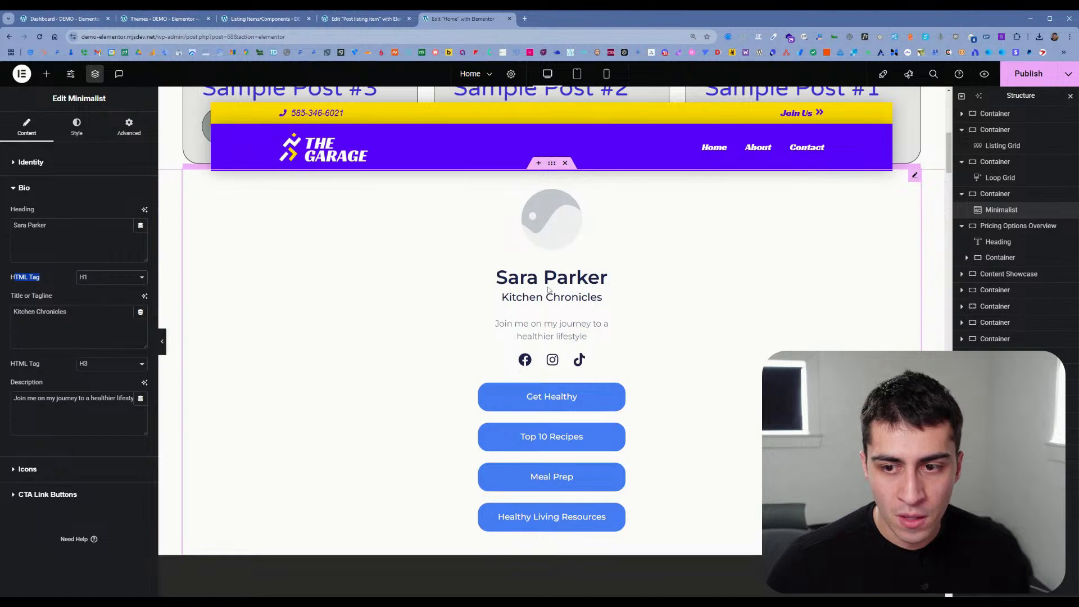
left_click(104, 300)
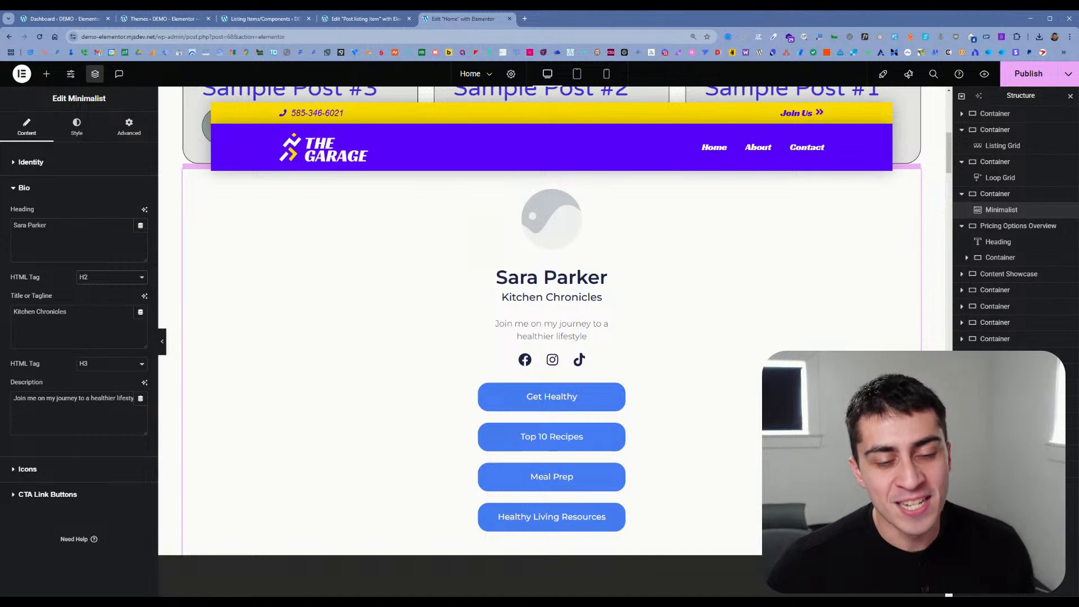
left_click(100, 290)
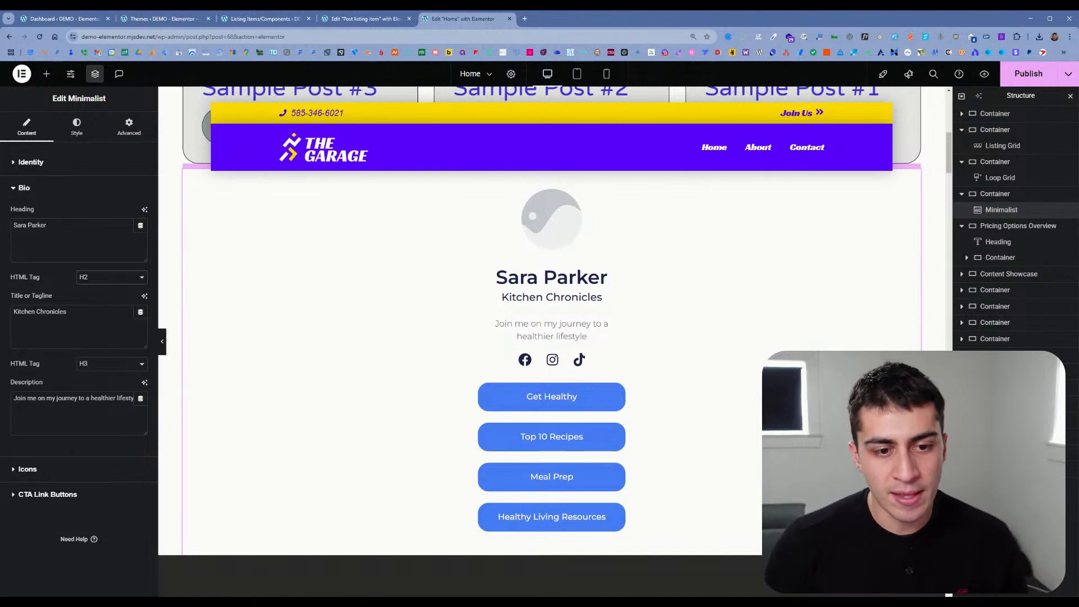
Step: Try the H1 and H2 HTML tags on the widget's Kitchen Chronicles tagline and restore H3
left_click(104, 390)
left_click(108, 378)
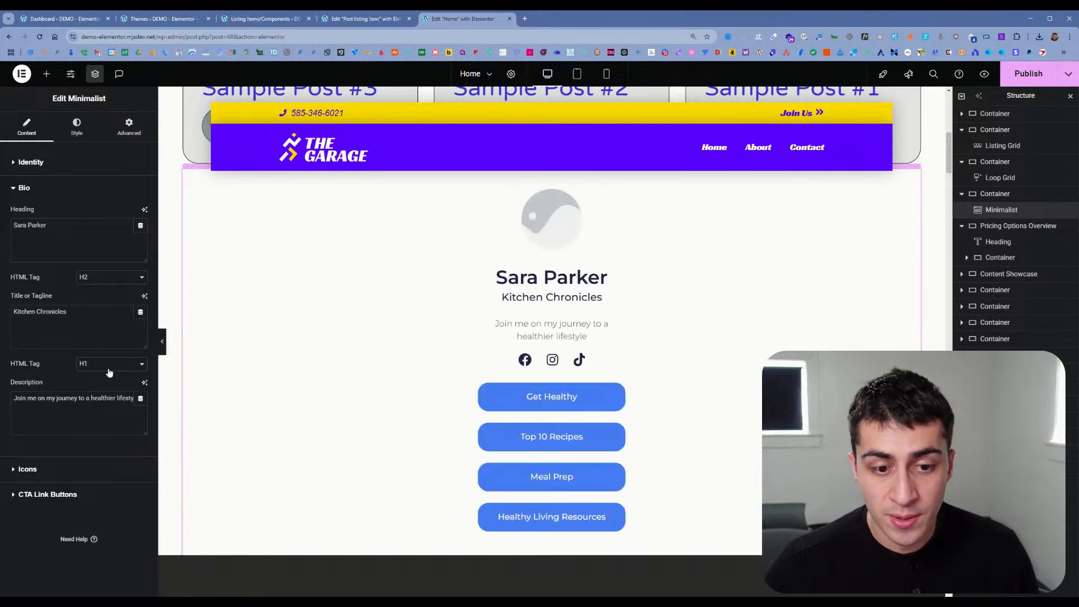
left_click(109, 371)
left_click(105, 389)
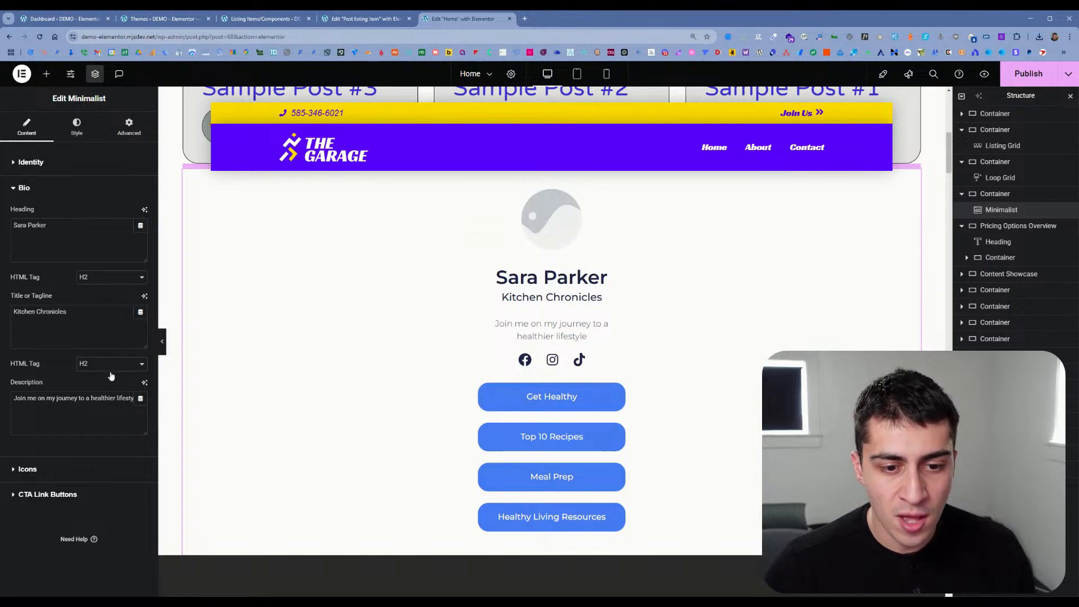
left_click(109, 376)
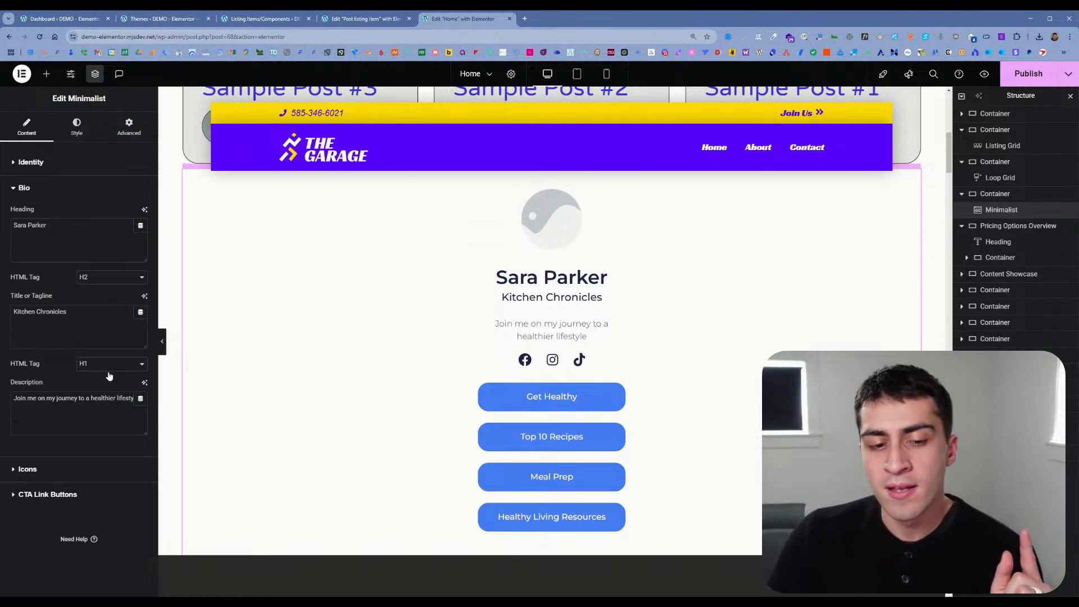
left_click(109, 375)
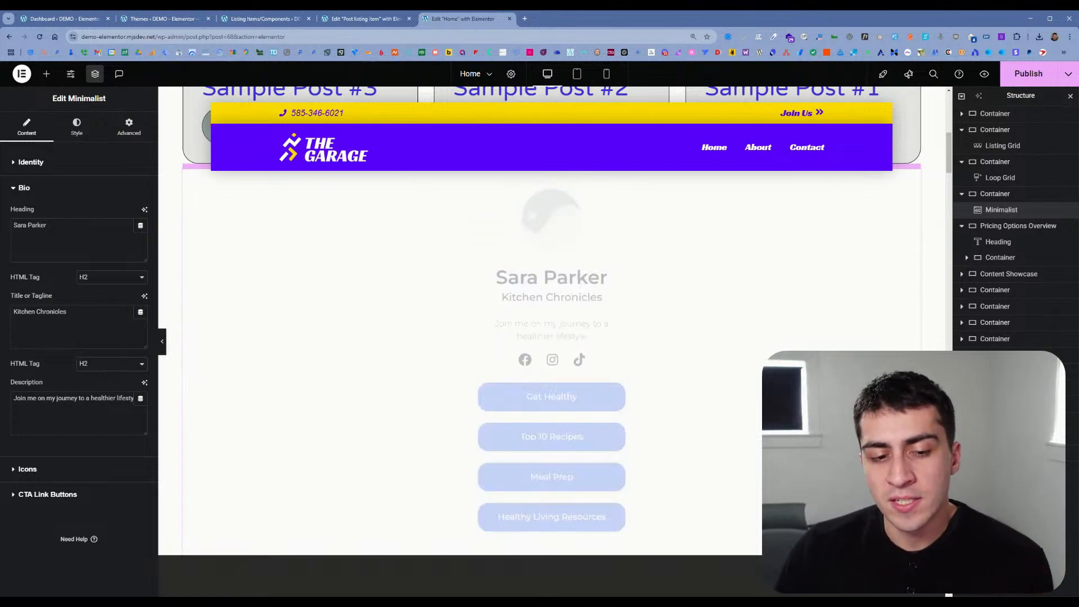
left_click(109, 375)
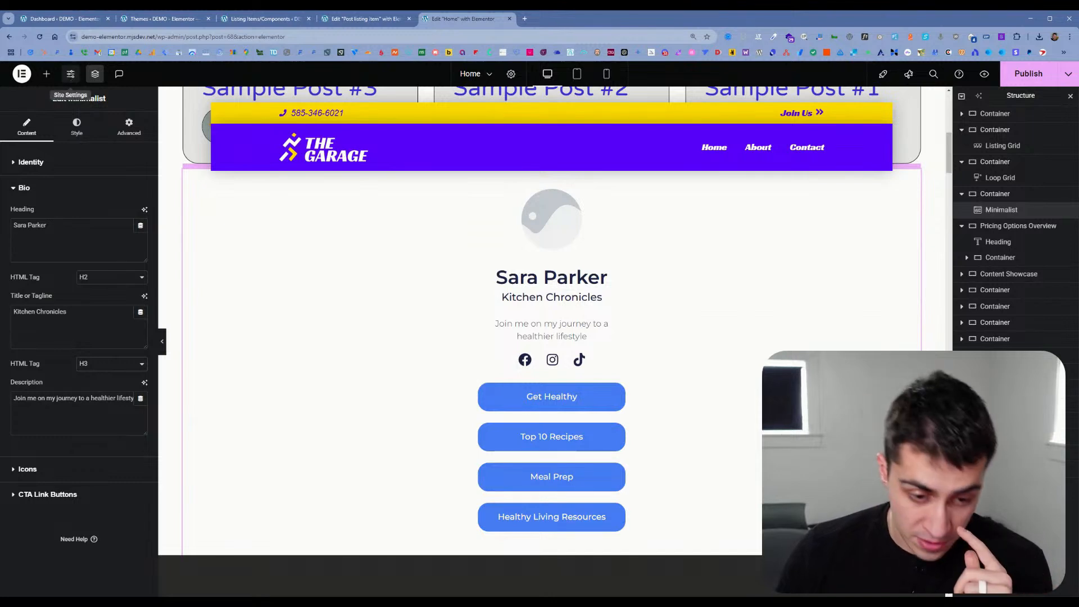
Step: Inspect the text and link options of the Get Healthy CTA link button
left_click(73, 493)
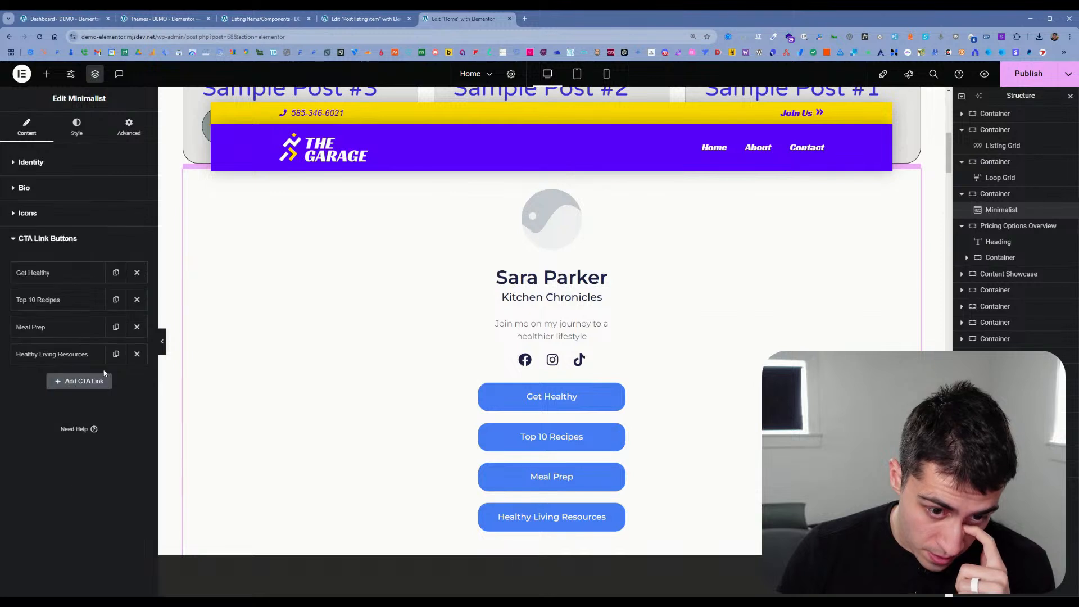
left_click(62, 274)
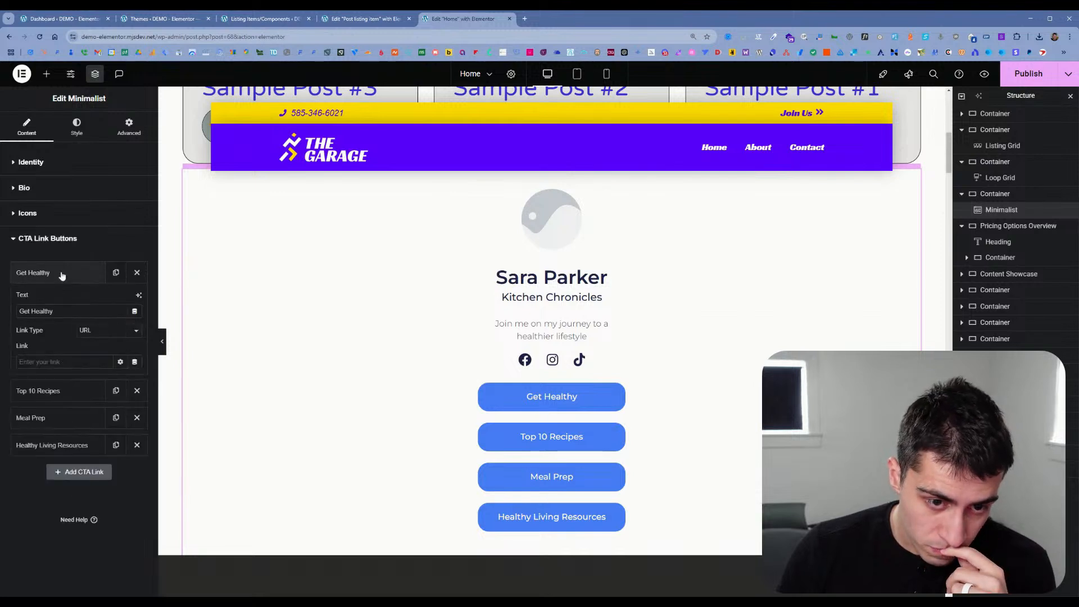
left_click(62, 274)
Step: Set the background color of the Minimalist widget's CTA link buttons to red
left_click(68, 135)
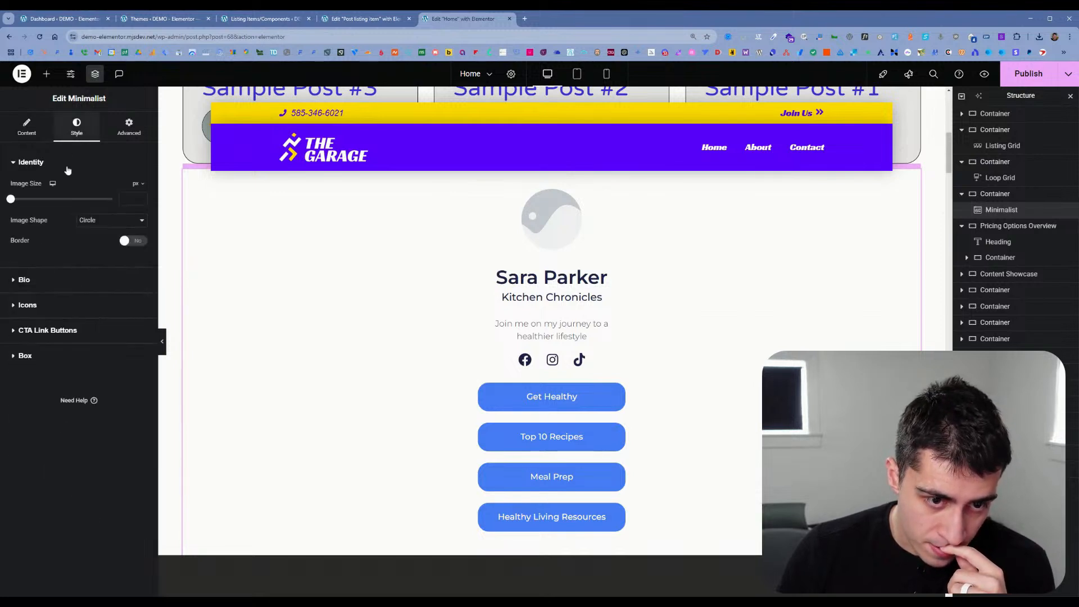
left_click(77, 307)
left_click(77, 304)
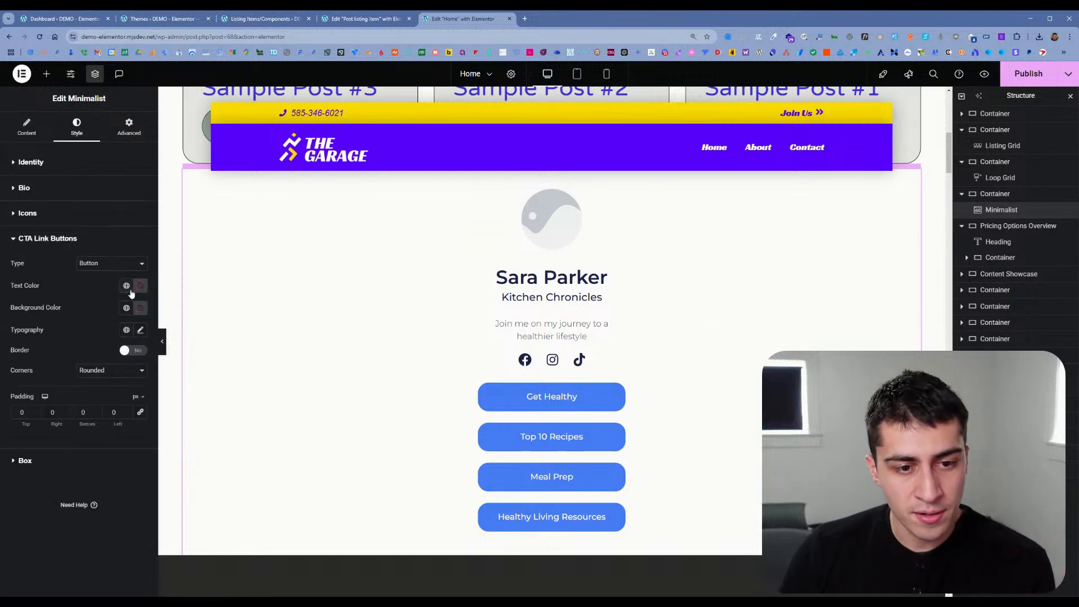
left_click(139, 308)
left_click(201, 362)
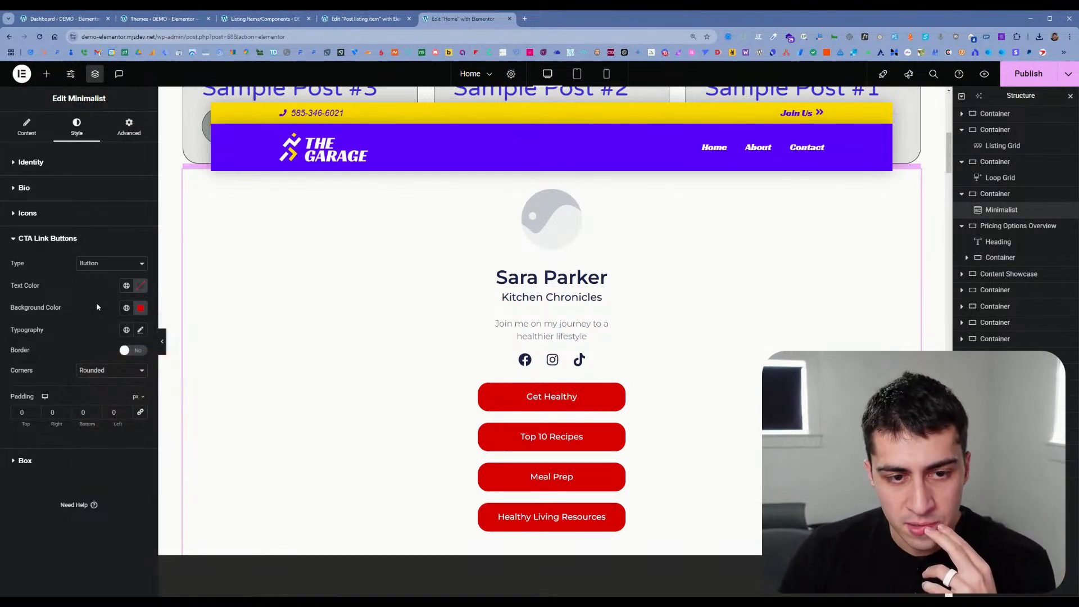
Step: Examine the Minimalist widget's Box and Identity style settings and its Identity and Bio content settings
left_click(86, 238)
left_click(68, 264)
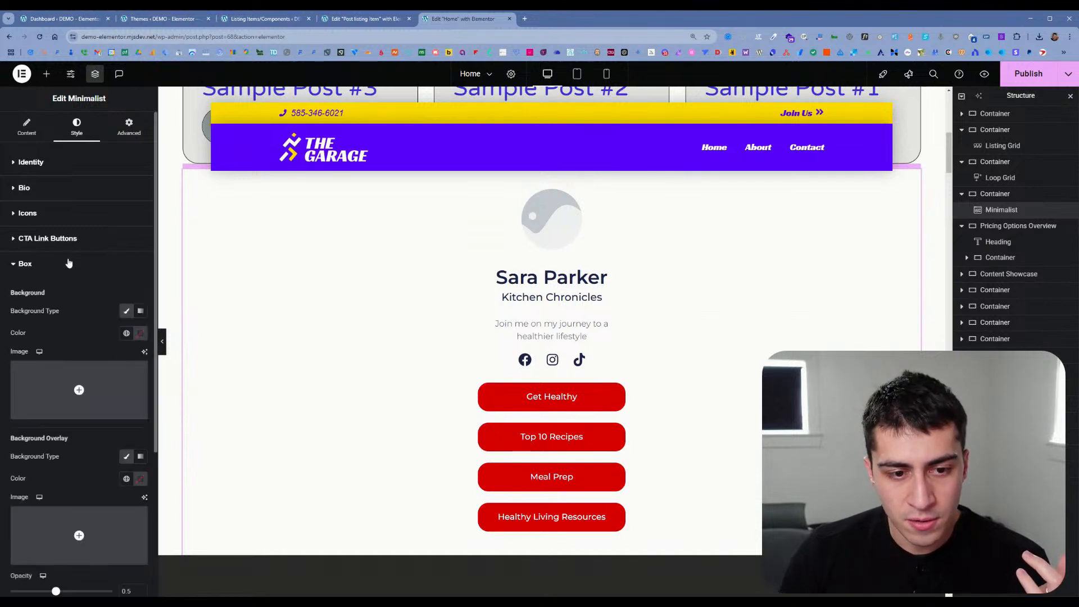
scroll(69, 264, "down", 3)
scroll(67, 262, "down", 2)
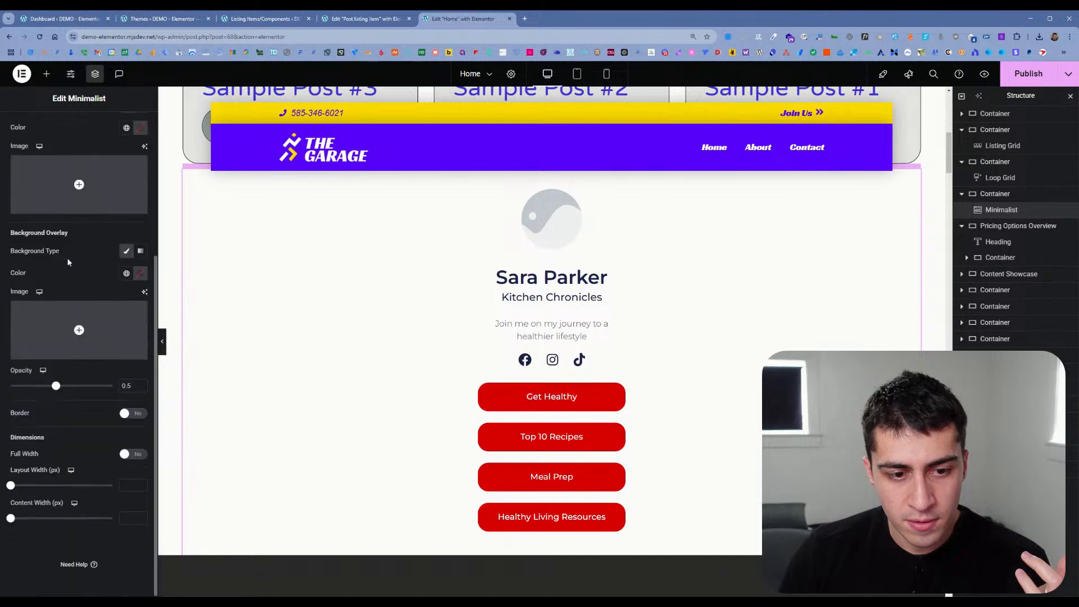
scroll(67, 258, "up", 5)
left_click(31, 162)
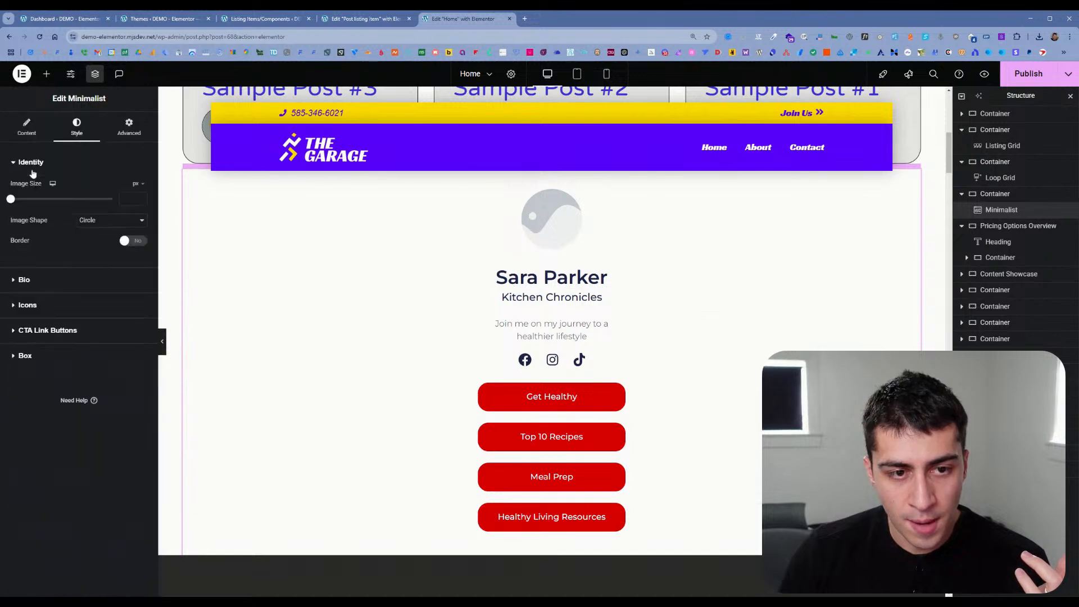
left_click(30, 132)
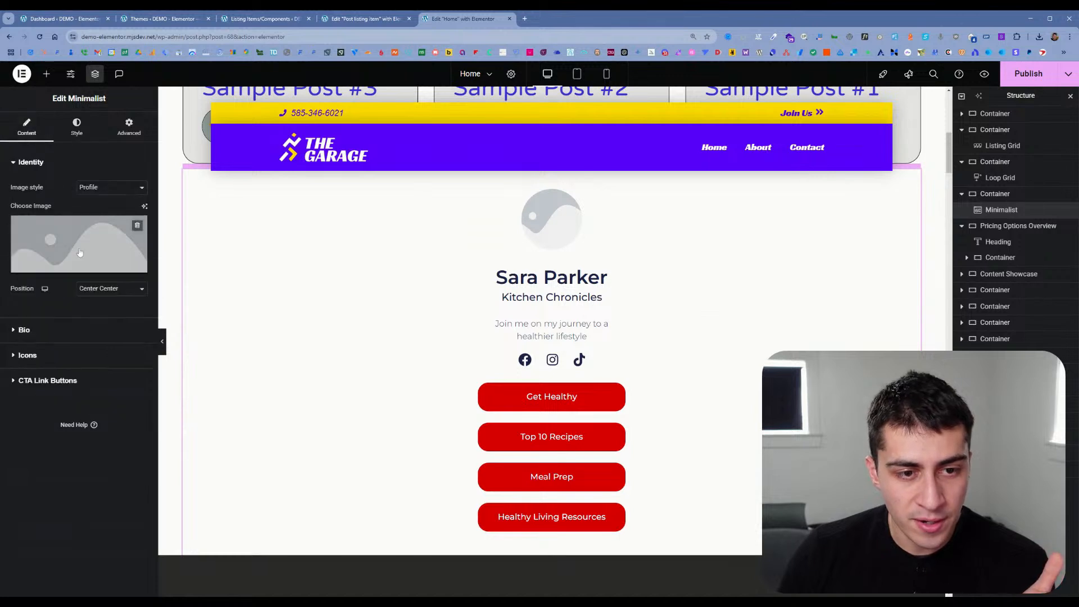
left_click(84, 326)
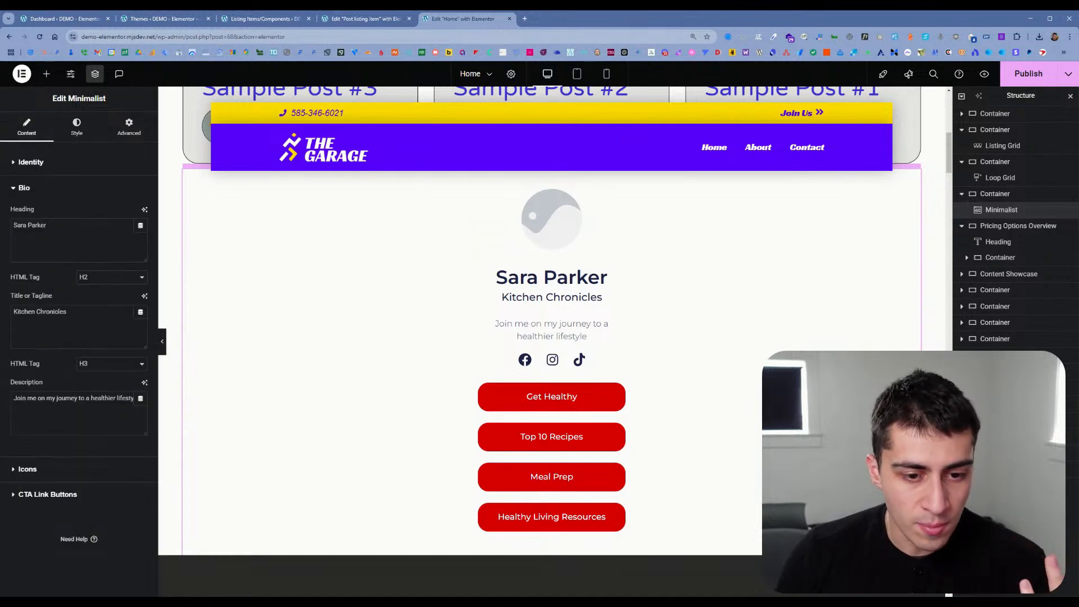
Step: Inspect the Minimalist widget's description text, Facebook icon options and Bio style settings
left_click_drag(79, 398, 125, 398)
left_click(126, 398)
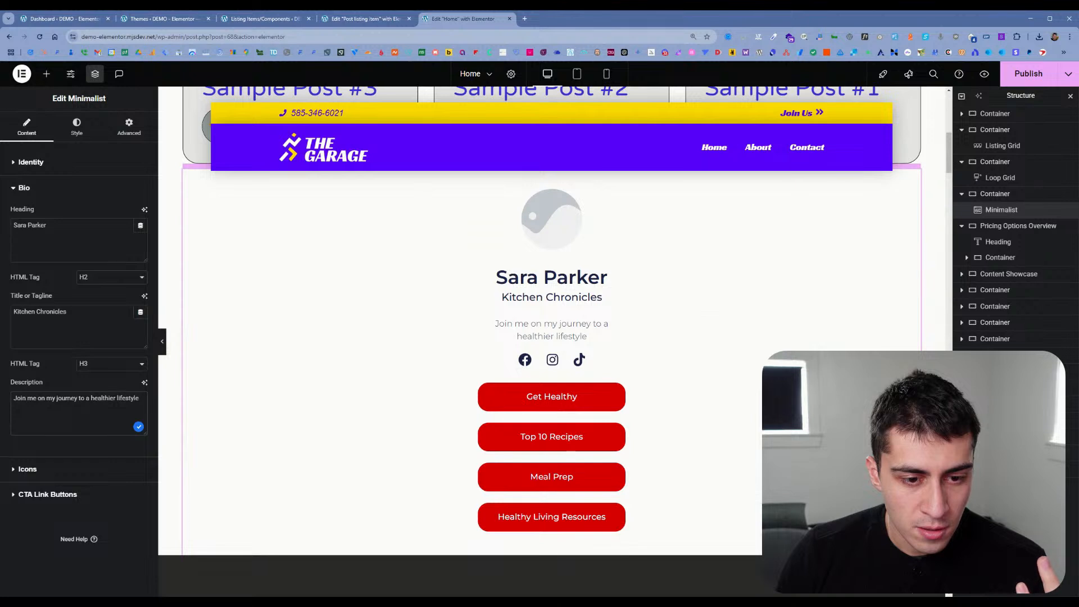
left_click(57, 469)
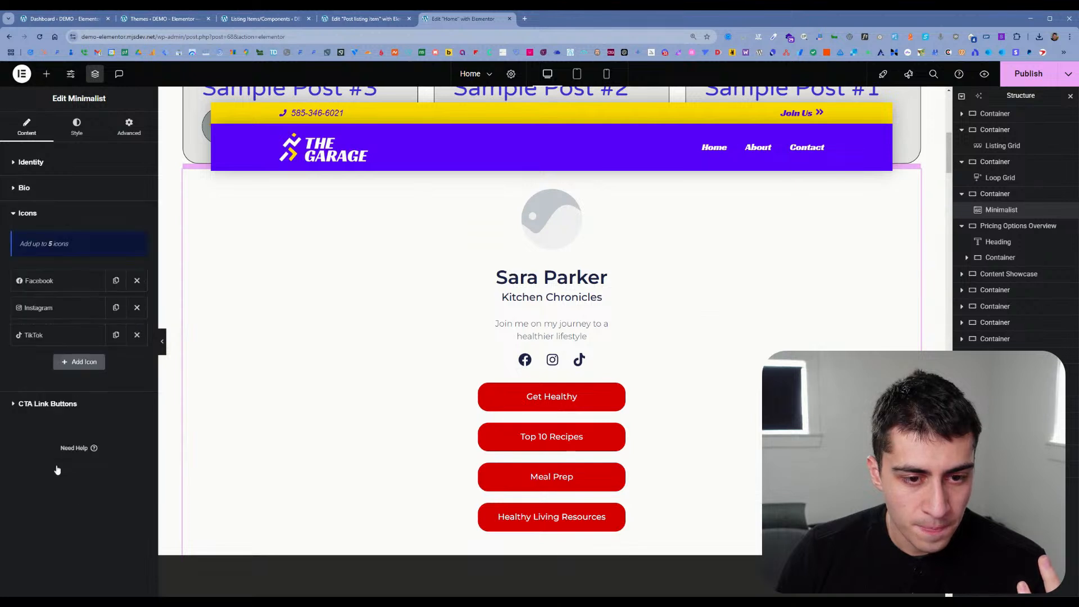
left_click(75, 286)
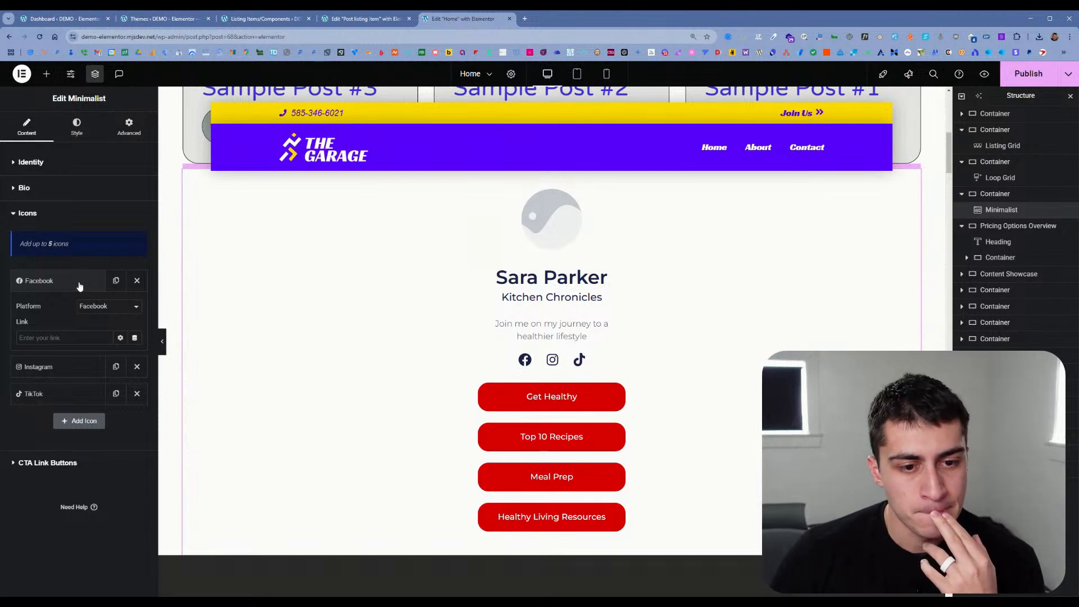
left_click(79, 285)
left_click(92, 138)
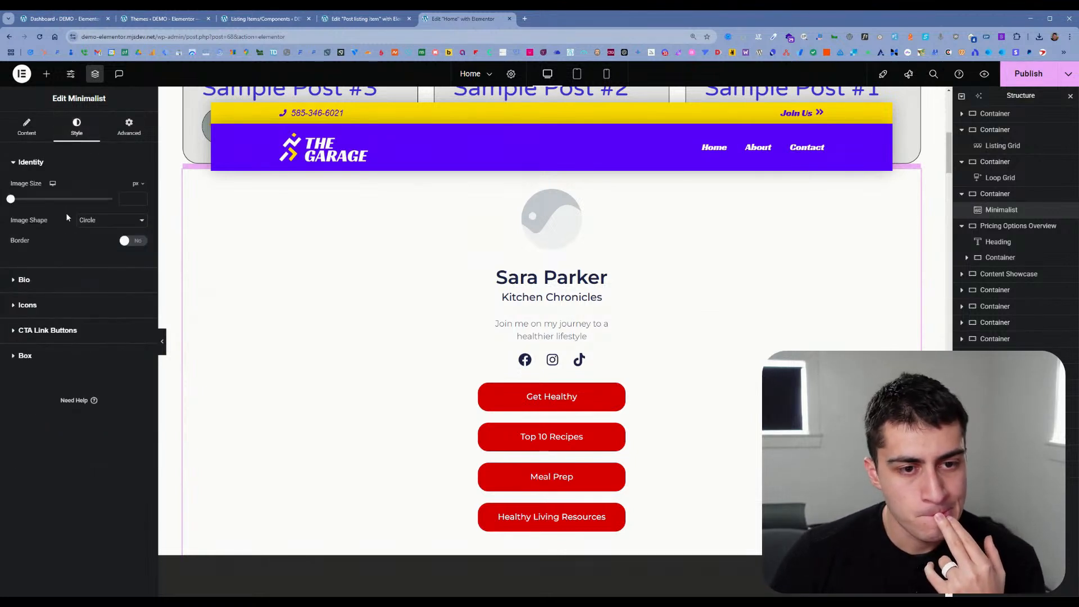
left_click(65, 281)
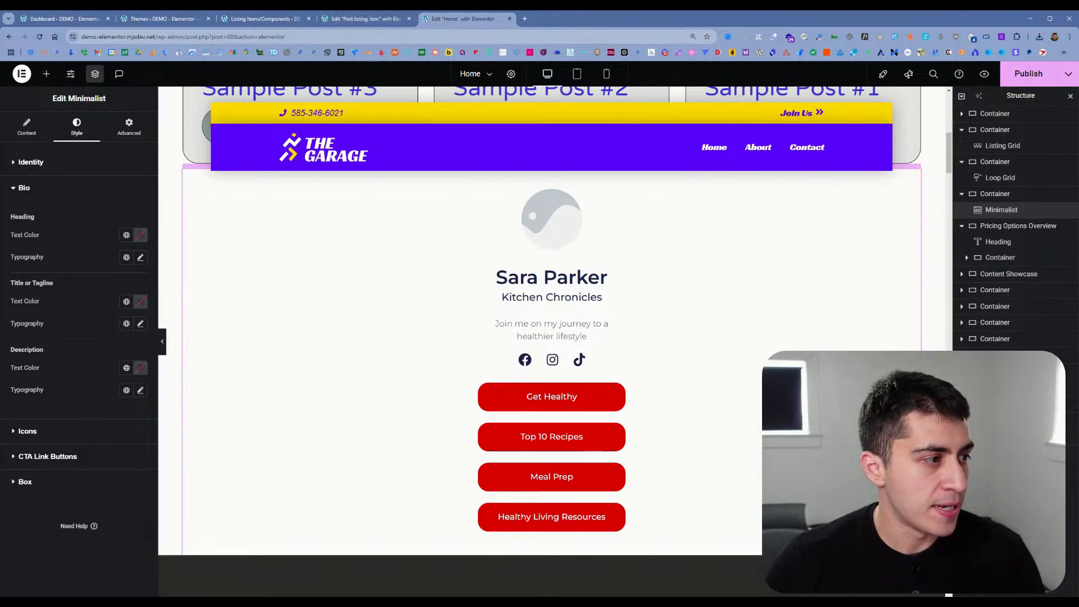
Step: Close the Post listing item editor and switch to the Listing Items/Components page
left_click(393, 19)
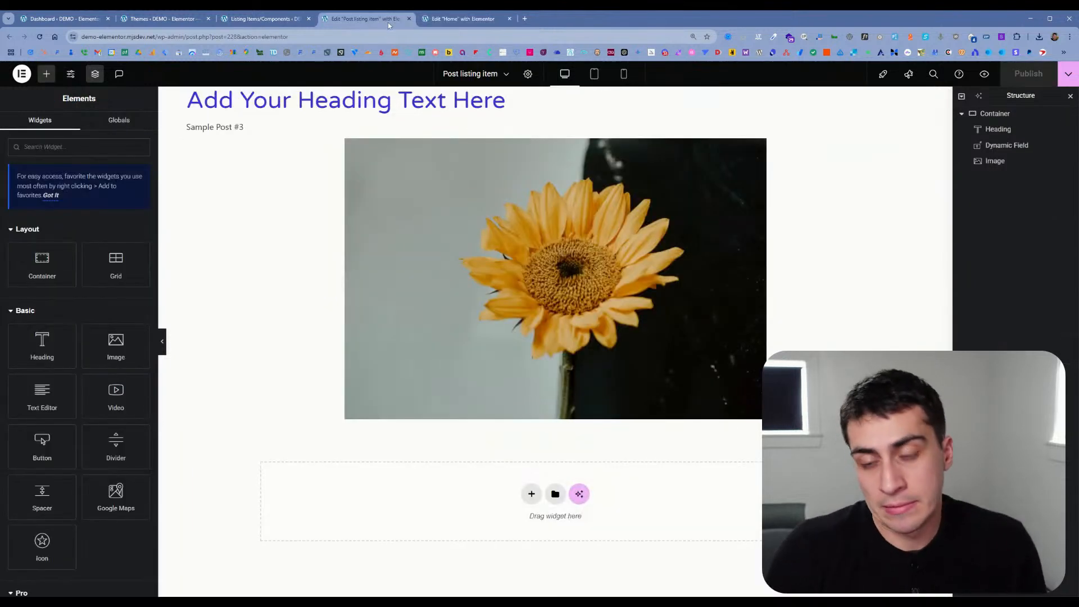
left_click(409, 18)
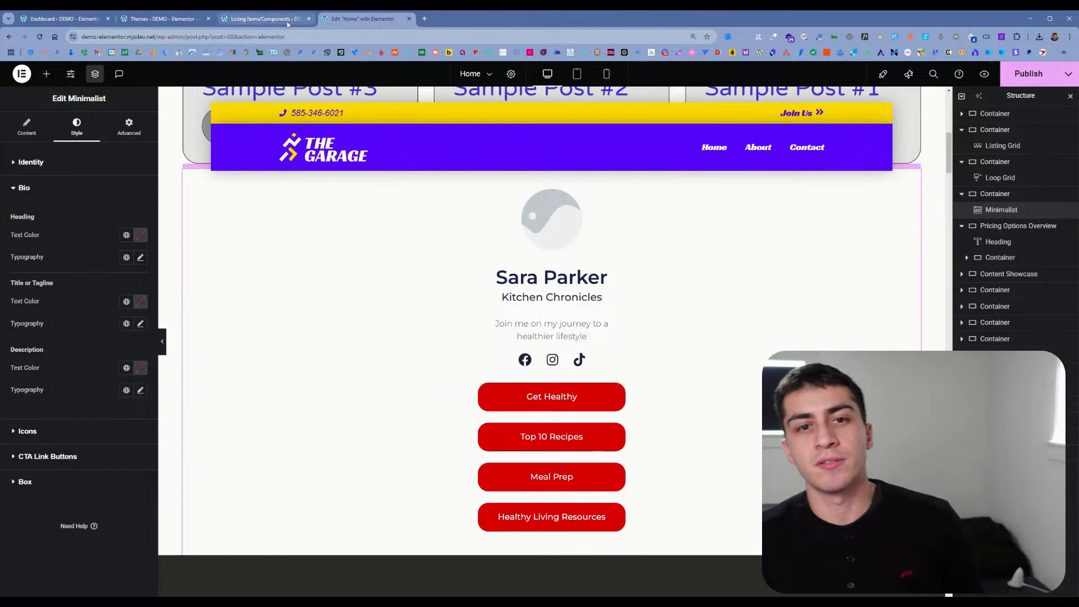
left_click(287, 21)
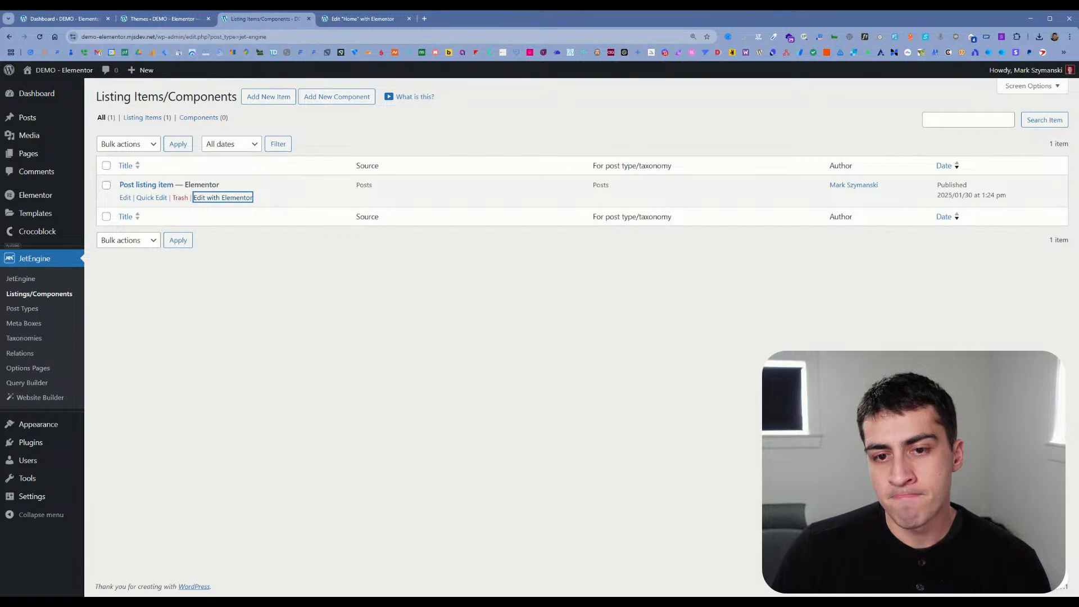
Step: Open the Elementor Kit Library in a new browser tab from the Themes admin page
left_click(162, 20)
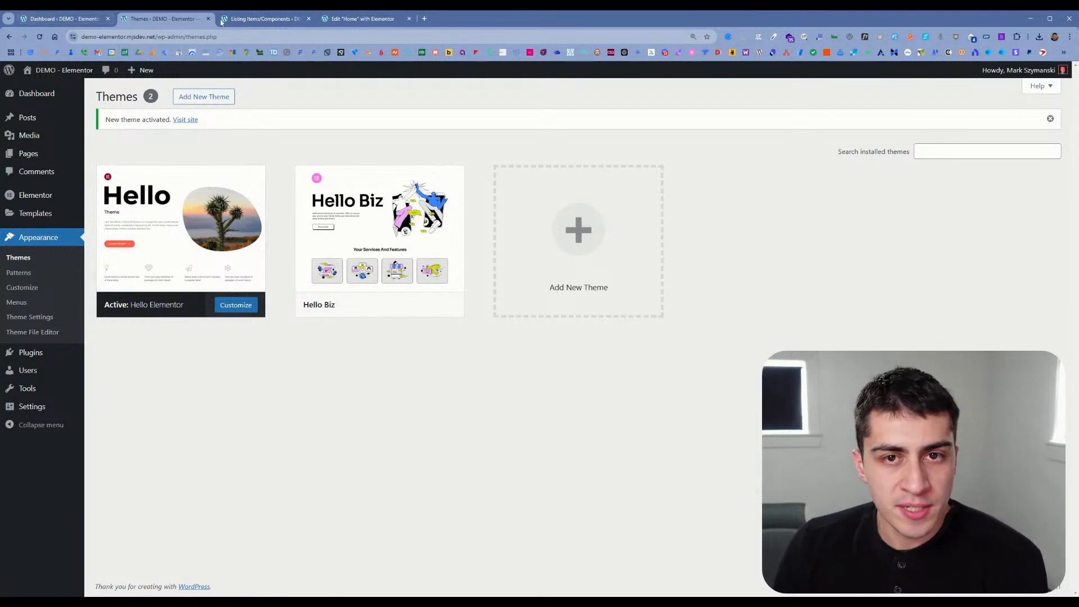
mouse_move(44, 220)
middle_click(140, 276)
left_click(274, 21)
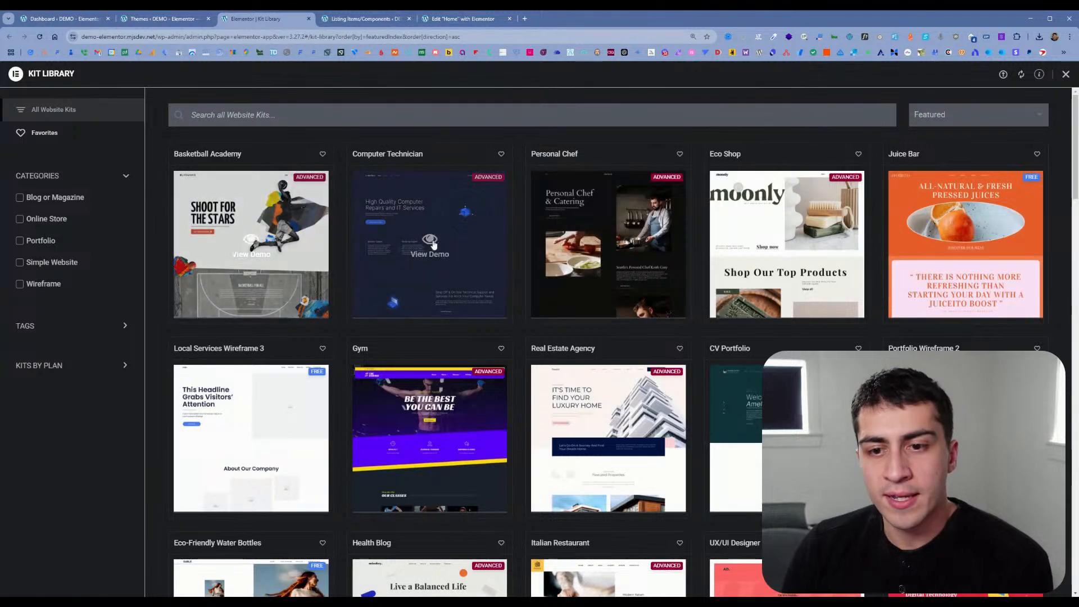
Step: Browse the Kit Library's full range of website kits and return to the Gym kit
scroll(444, 251, "down", 2)
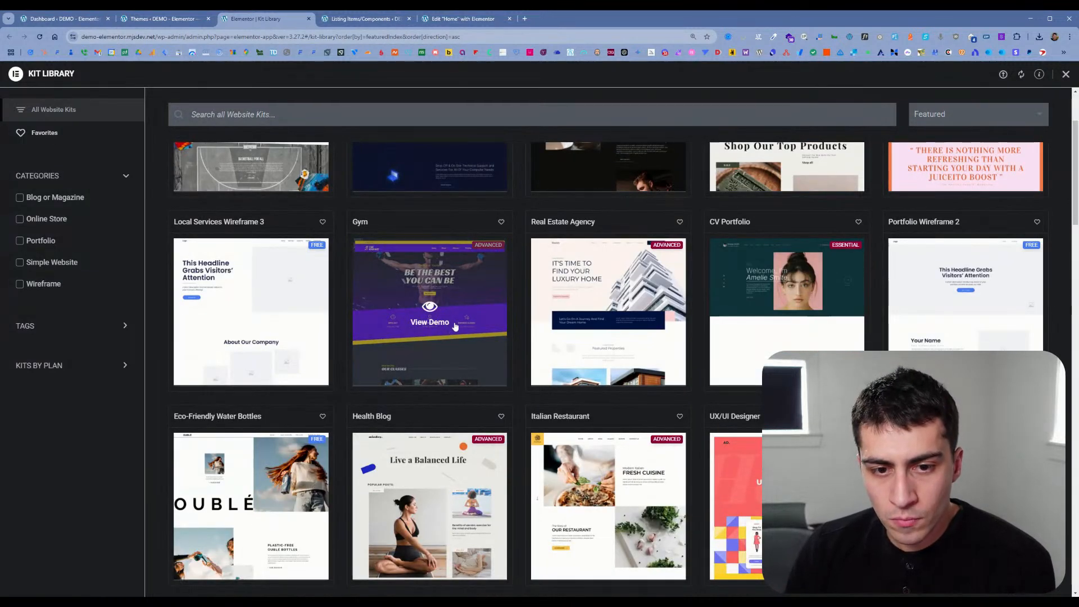
scroll(456, 320, "down", 1)
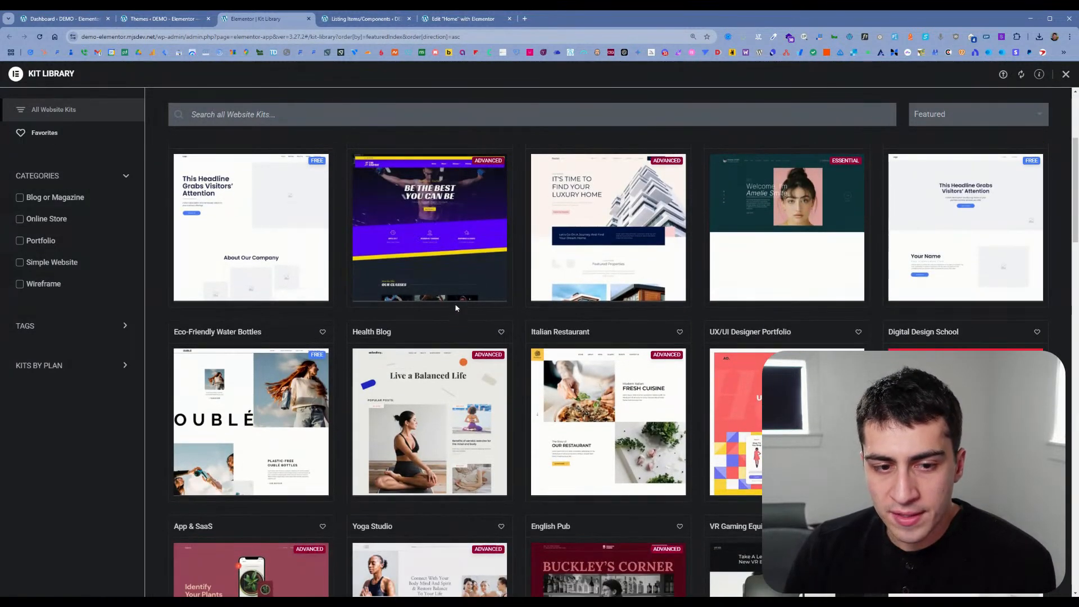
scroll(456, 311, "down", 20)
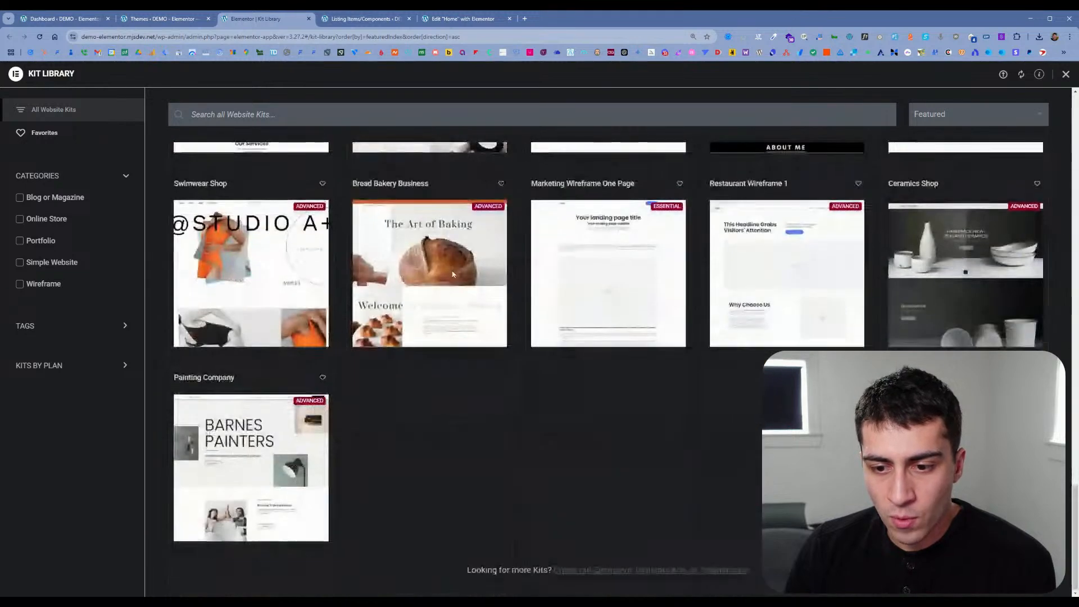
scroll(453, 273, "up", 5)
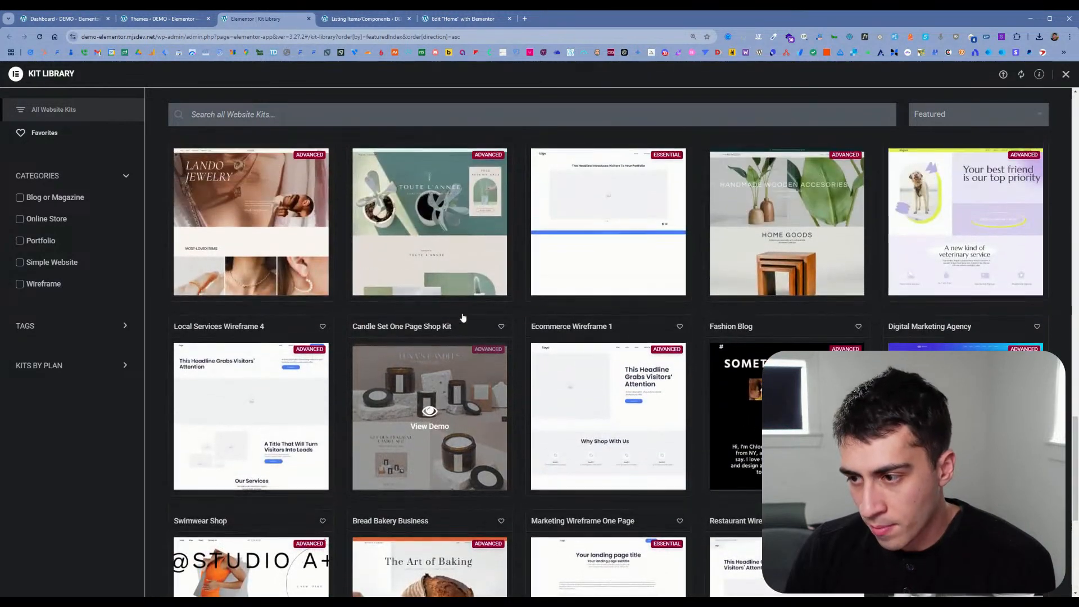
scroll(463, 318, "up", 2)
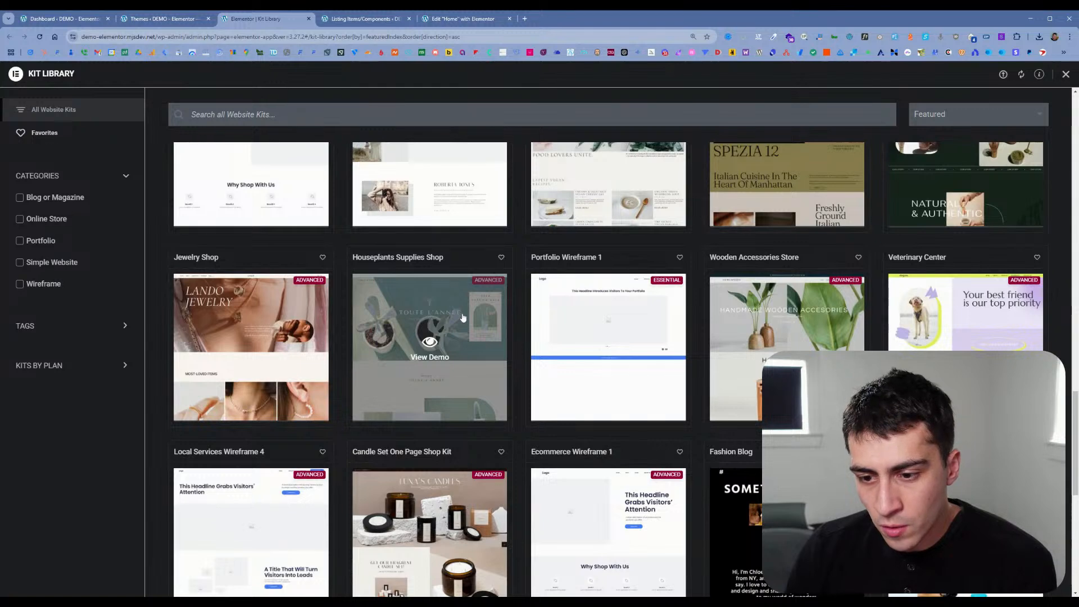
scroll(463, 318, "up", 5)
scroll(463, 319, "up", 3)
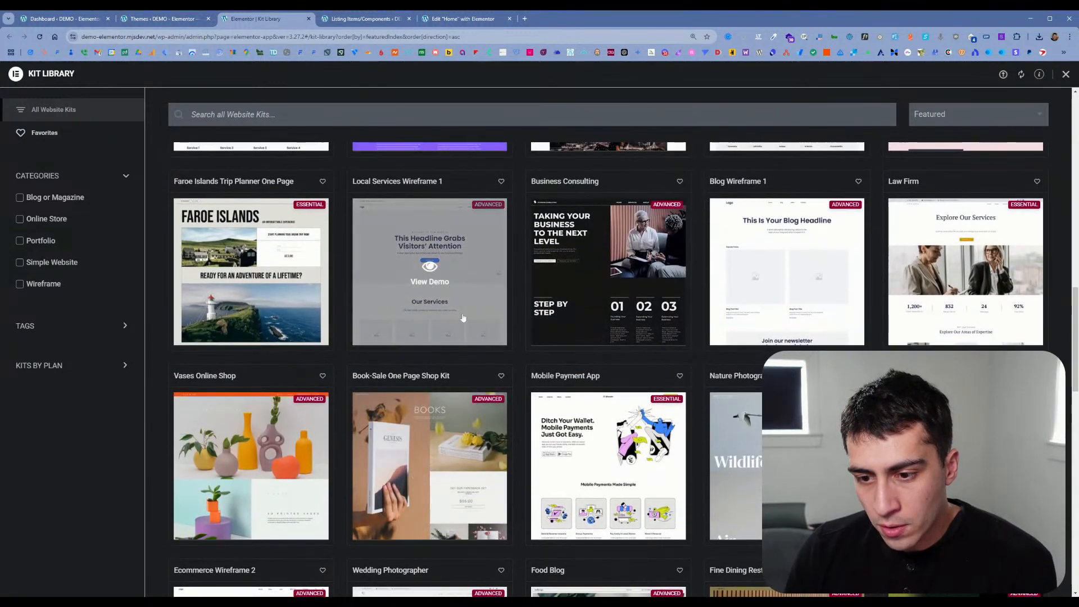
scroll(463, 318, "up", 4)
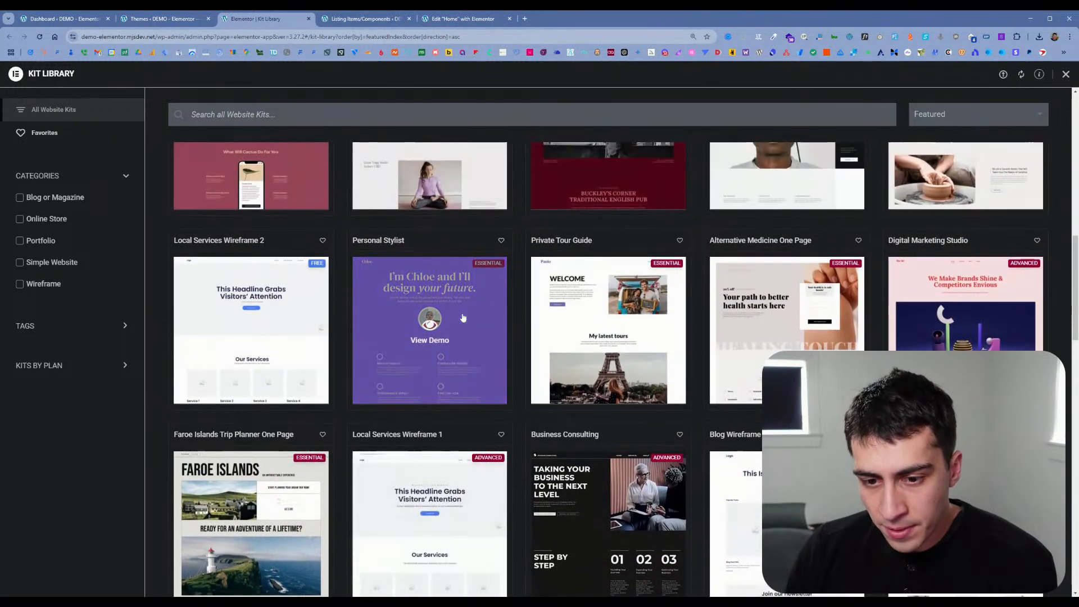
scroll(462, 318, "up", 5)
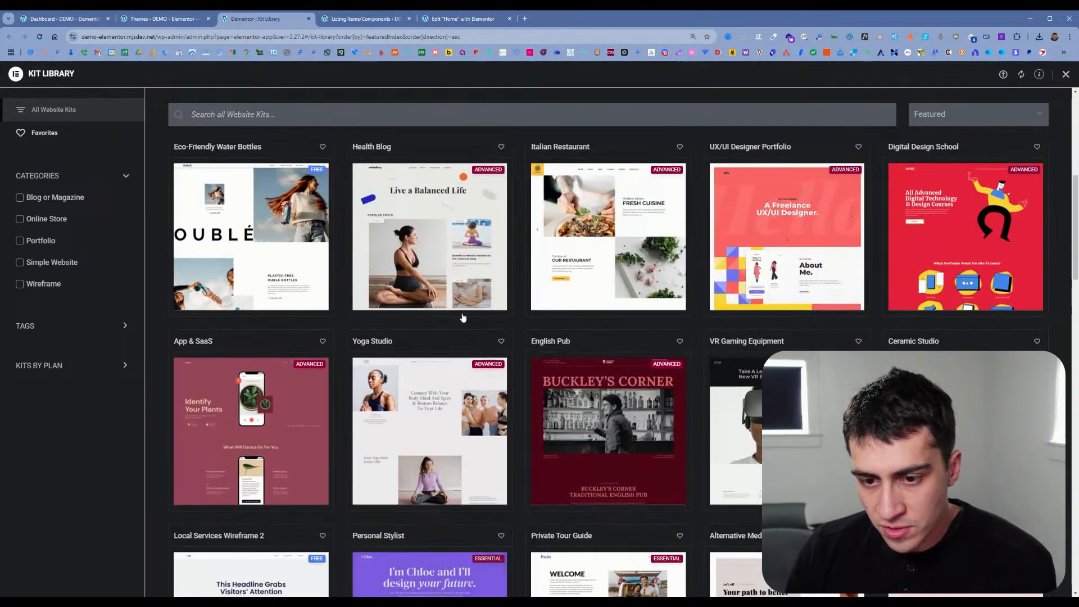
scroll(462, 318, "up", 3)
scroll(463, 318, "up", 2)
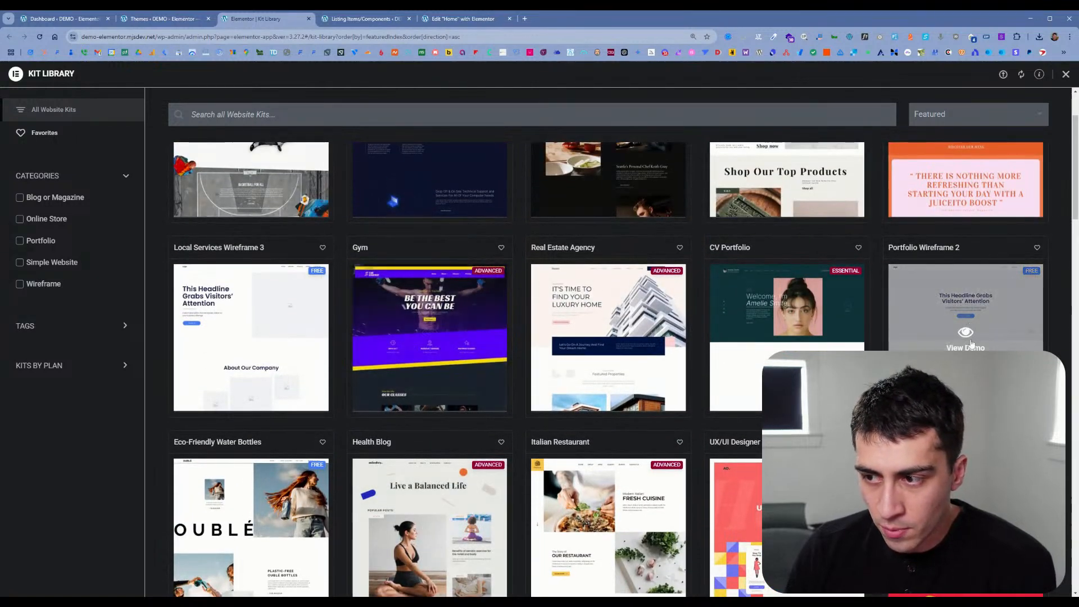
Step: Apply the entire Gym kit despite the existing kit, replacing the current header with the imported one
left_click(431, 324)
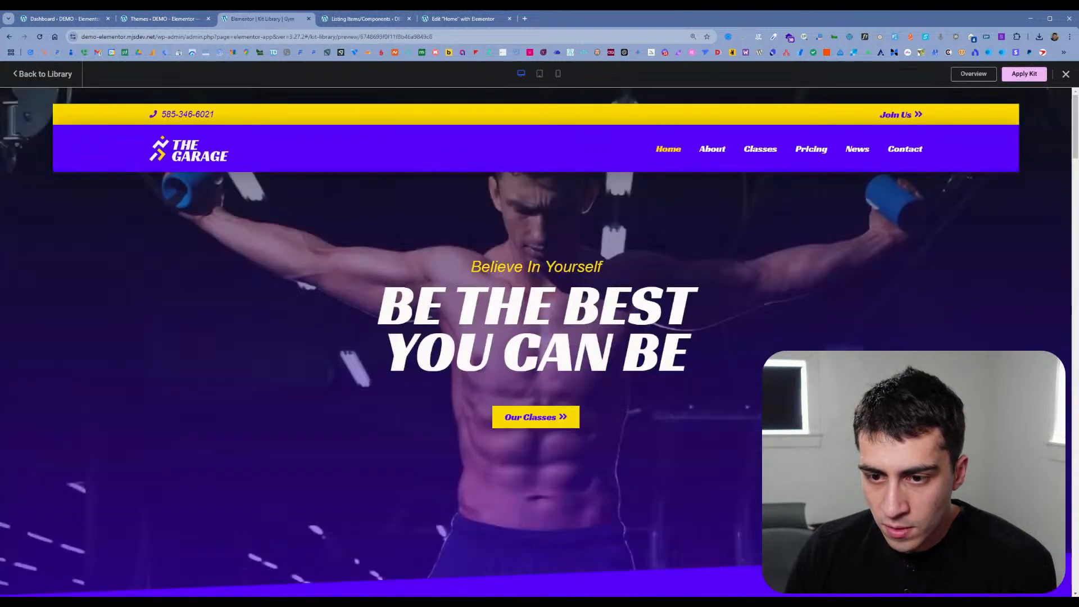
left_click(1024, 74)
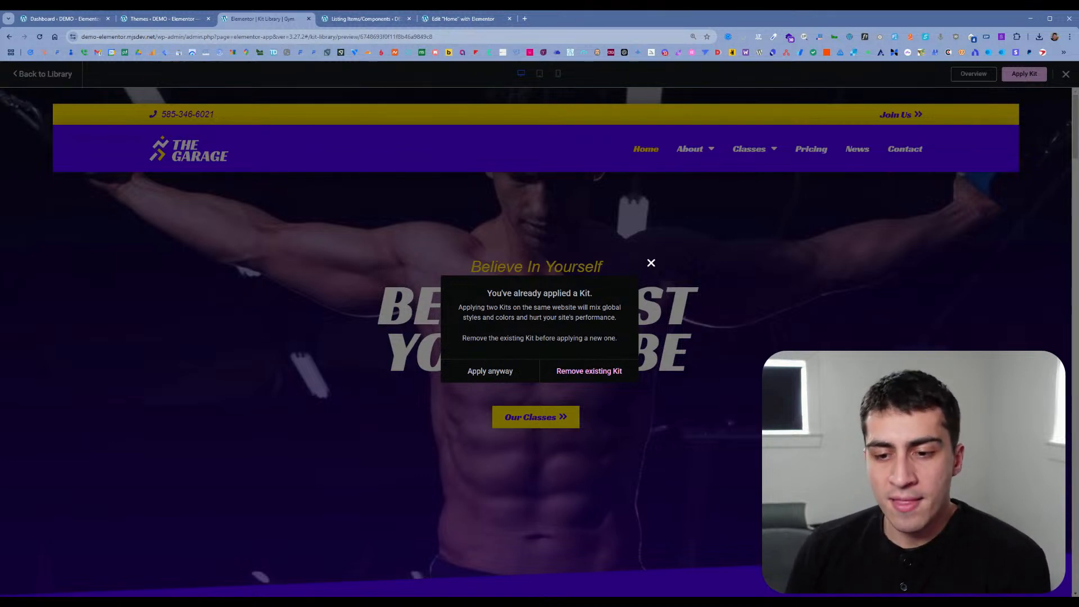
left_click(499, 374)
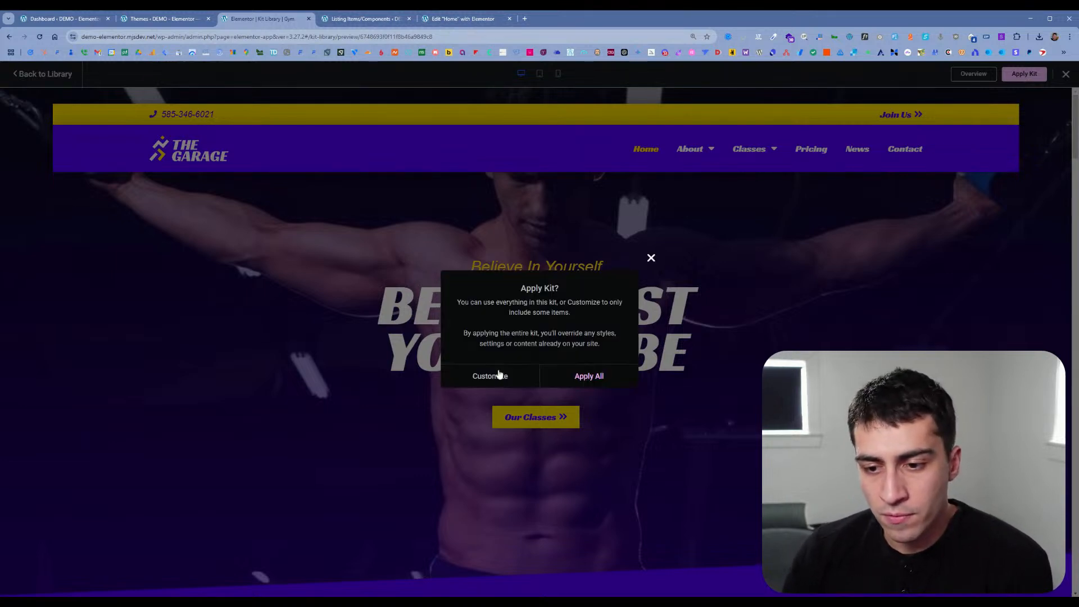
left_click(556, 381)
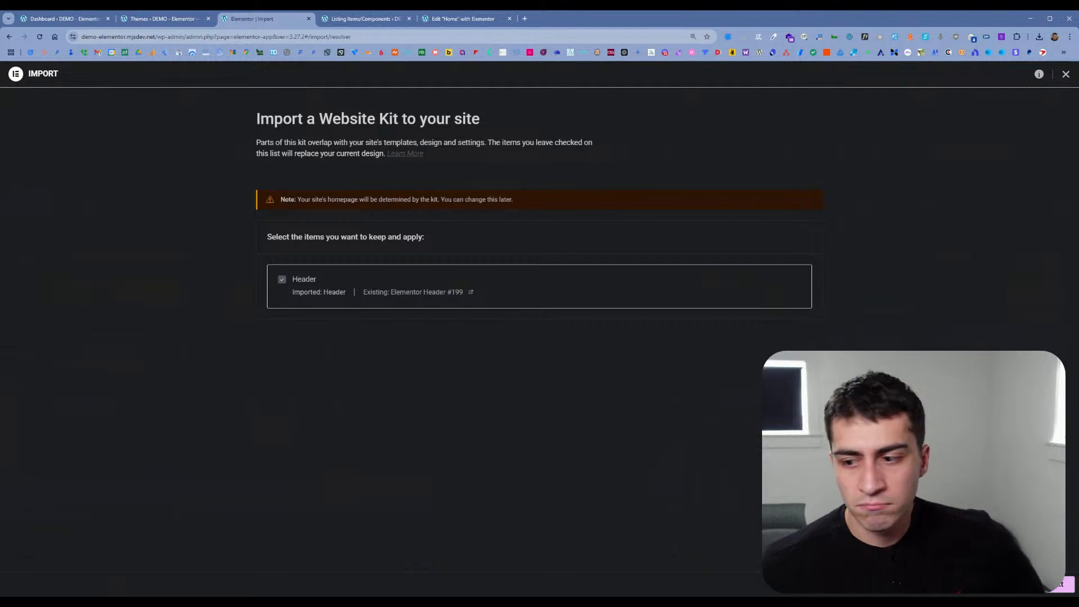
left_click(1061, 584)
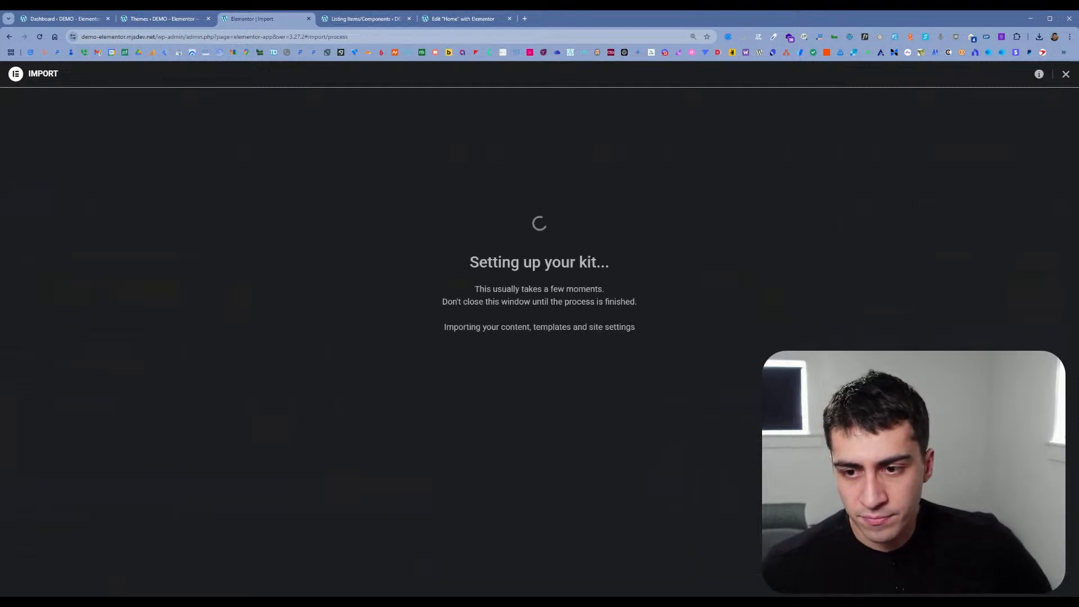
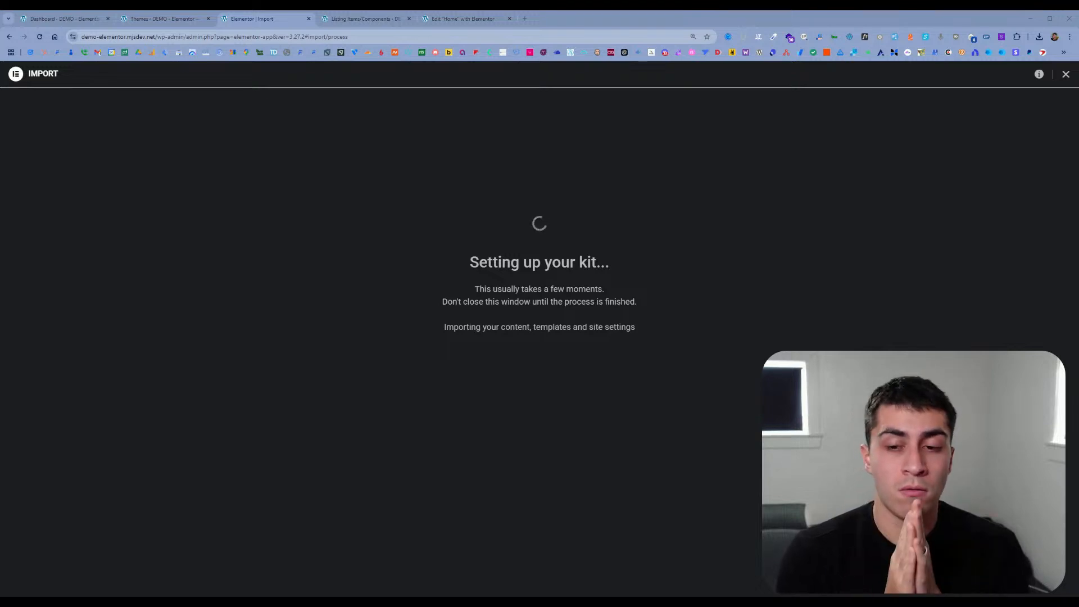
Step: Open the JetEngine dashboard while the Elementor kit import runs
left_click(376, 19)
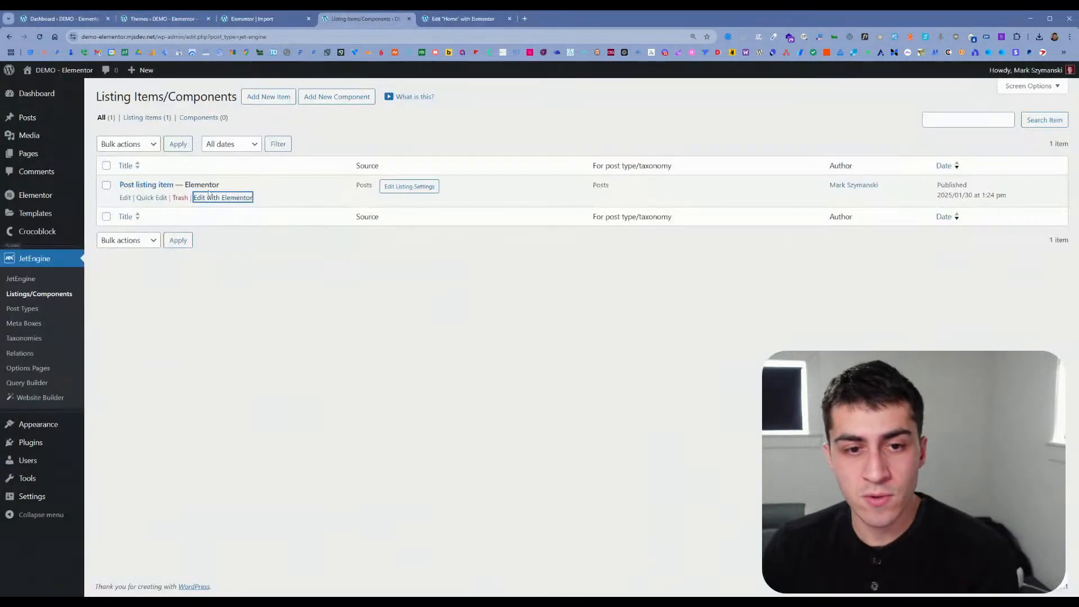
left_click(18, 279)
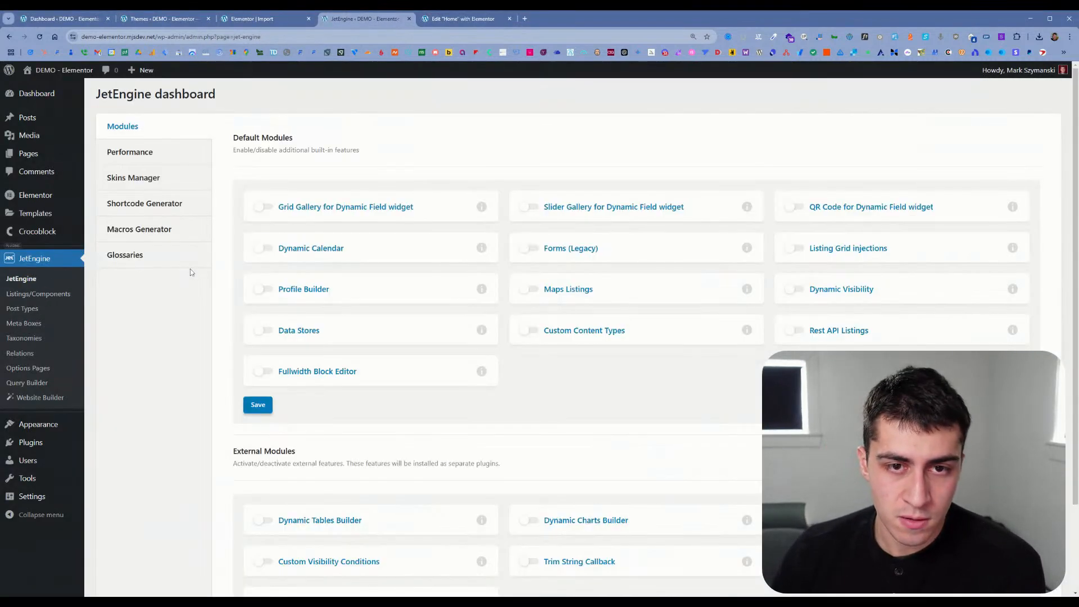
mouse_move(56, 162)
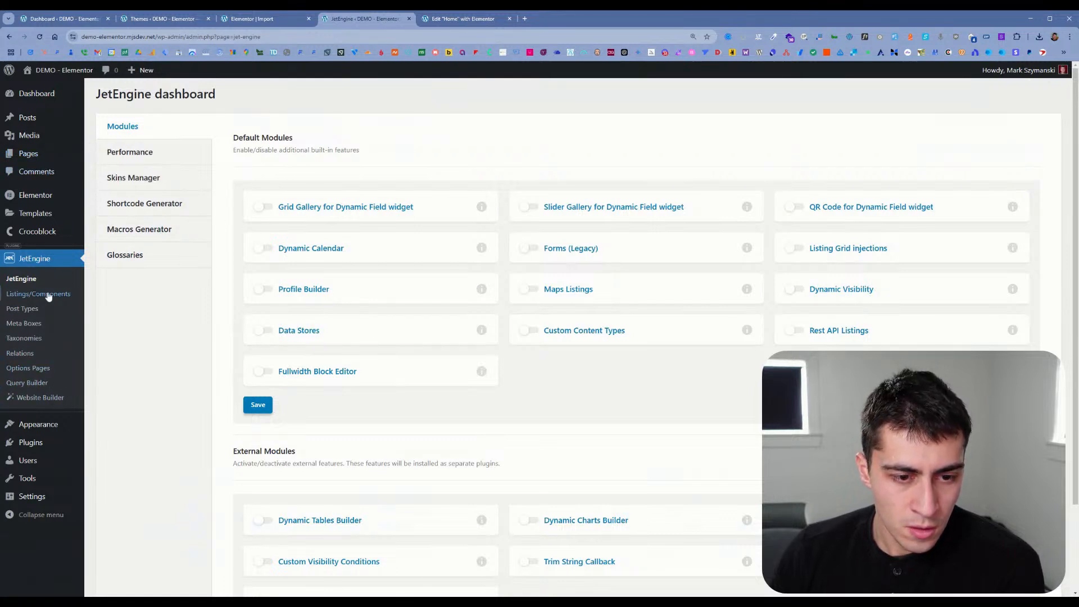
Step: Return to the kit import, open the resulting site, load its home page at the root address and browse the imported design
left_click(258, 18)
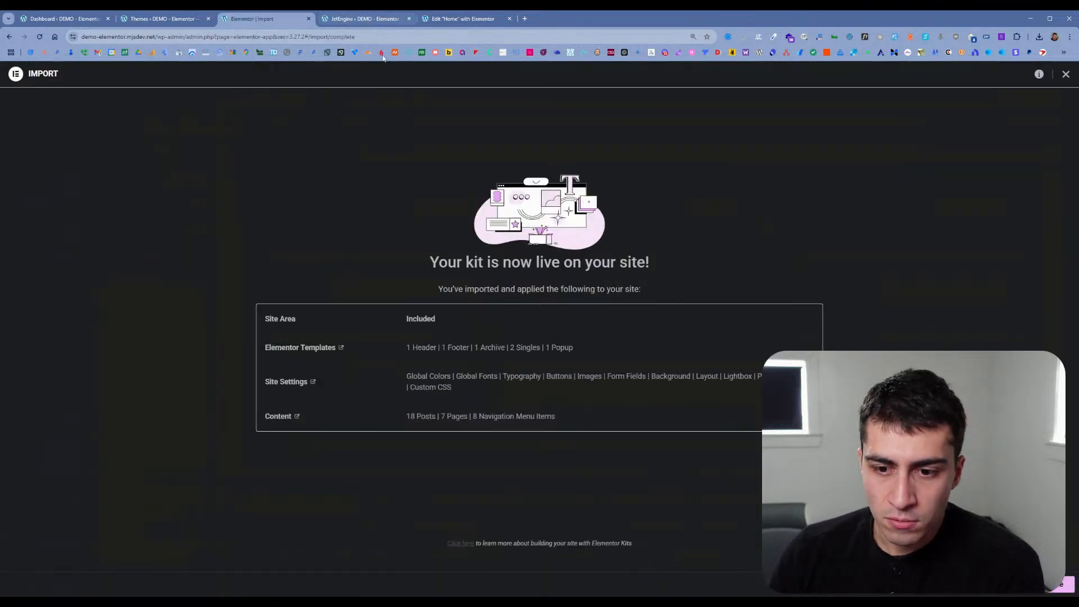
left_click(1005, 587)
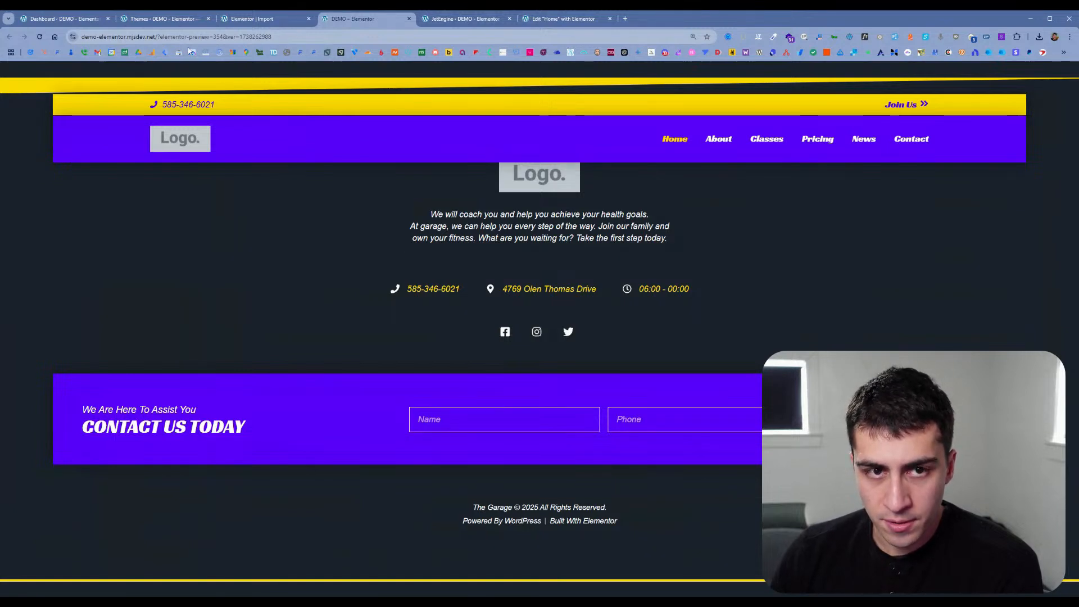
left_click_drag(157, 36, 298, 37)
key("BackSpace")
key("Return")
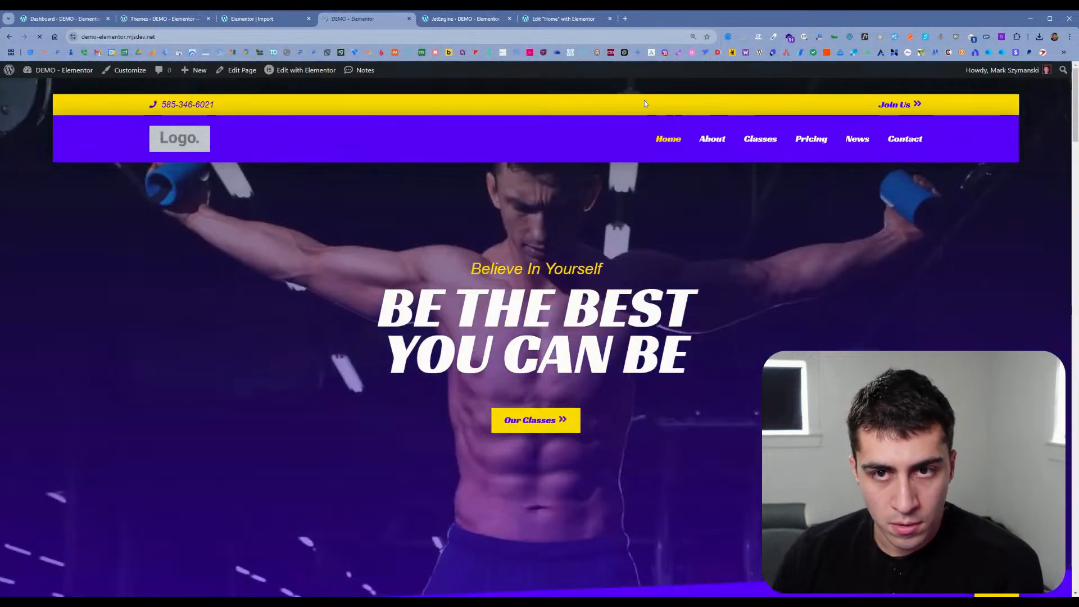
scroll(359, 147, "down", 10)
scroll(361, 151, "down", 3)
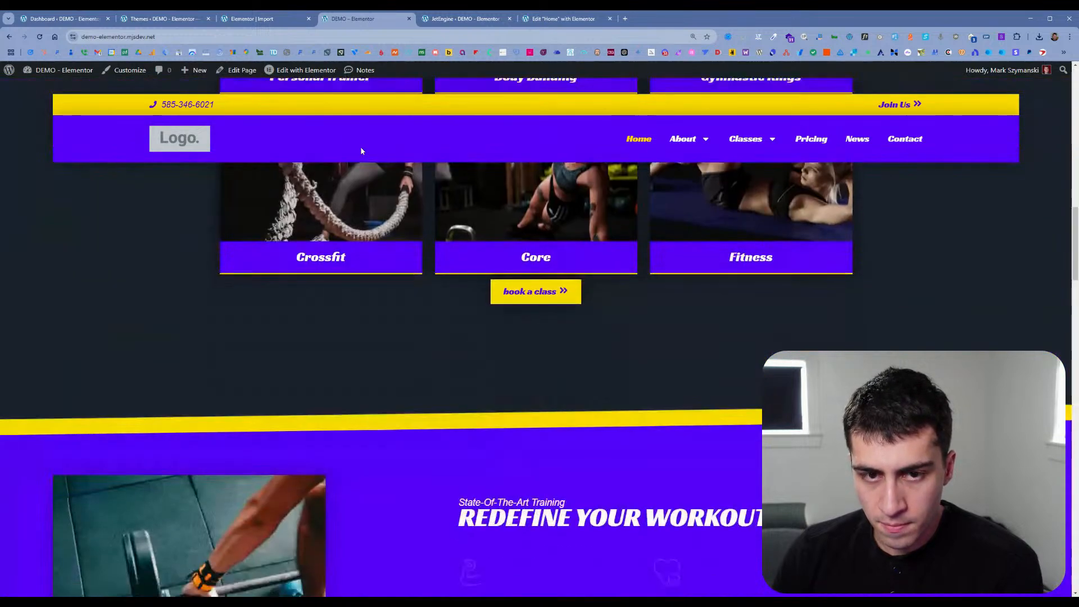
Step: Open the home page for editing with Elementor in a new tab and close the JetEngine and old Home editor tabs
middle_click(294, 72)
left_click(442, 19)
left_click(603, 20)
left_click(610, 19)
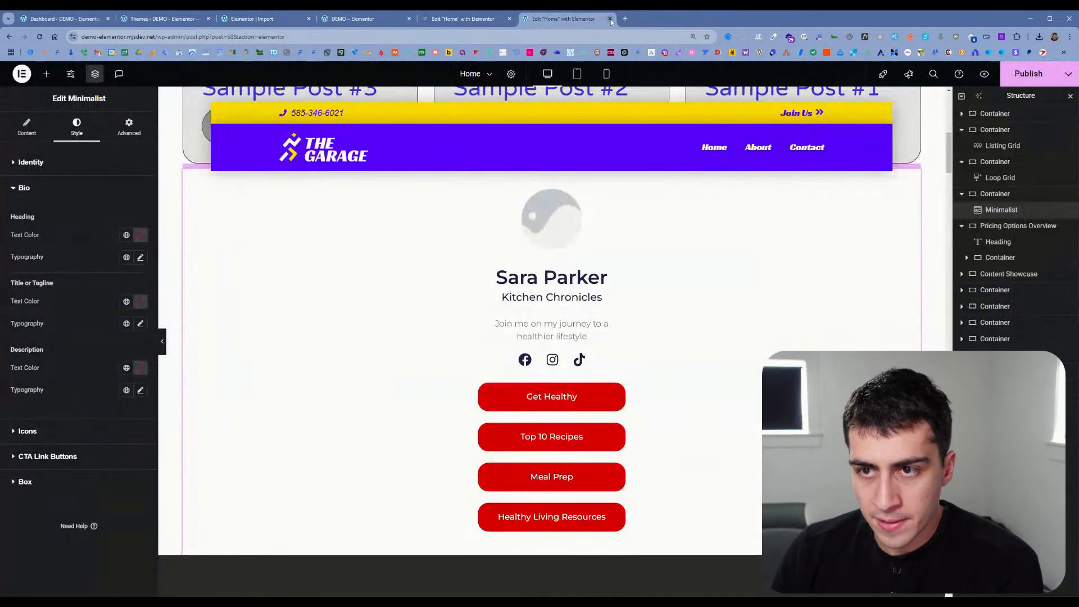
left_click(611, 19)
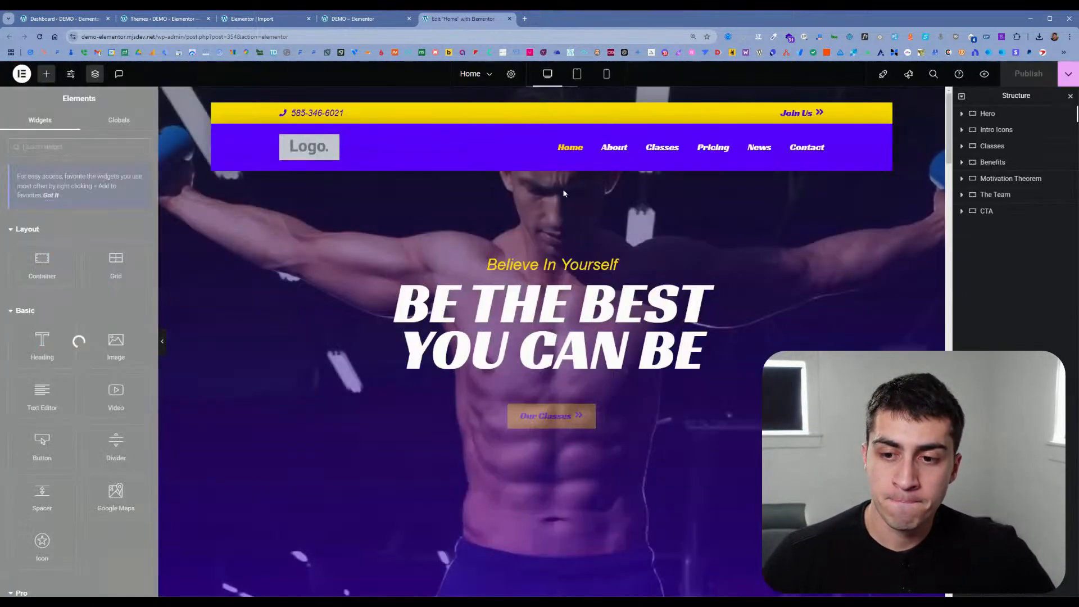
Step: Inspect the Hero container's contents, close the kit import tab and review the imported Home page in the editor
left_click(963, 114)
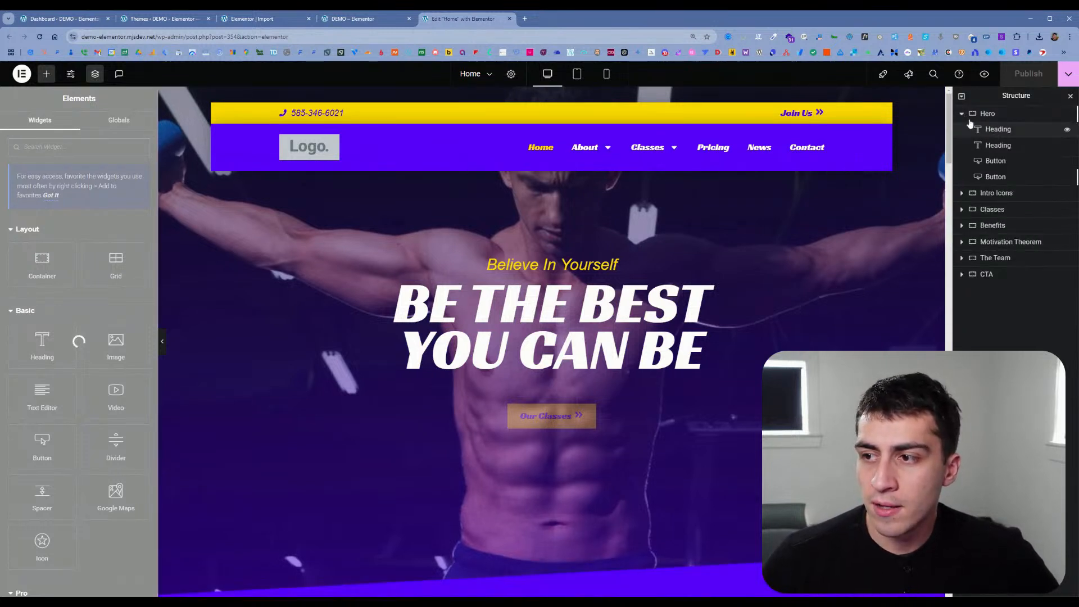
left_click(962, 114)
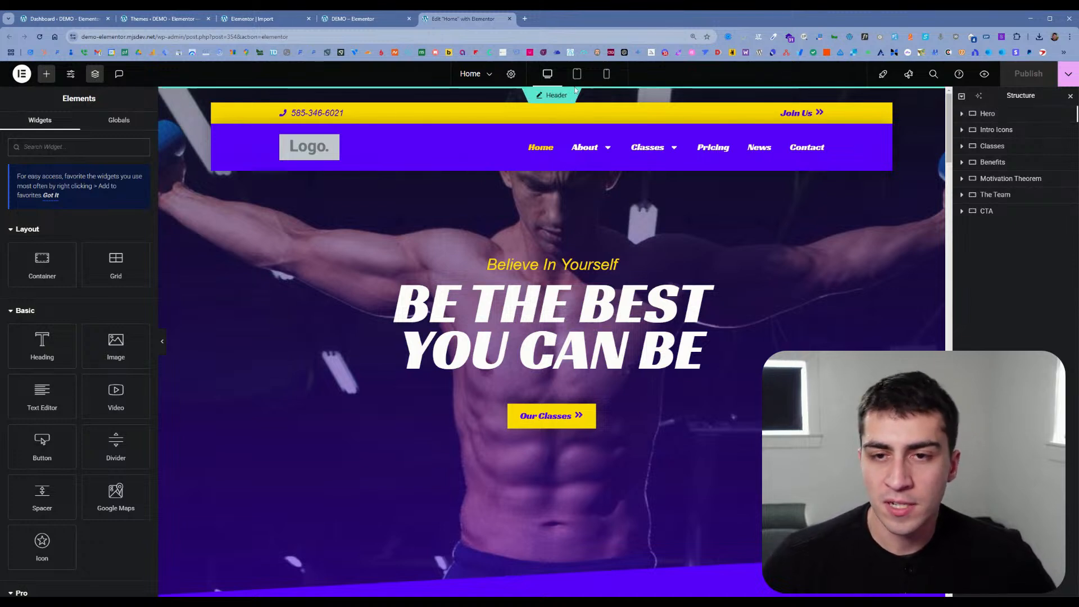
left_click(282, 23)
left_click(308, 18)
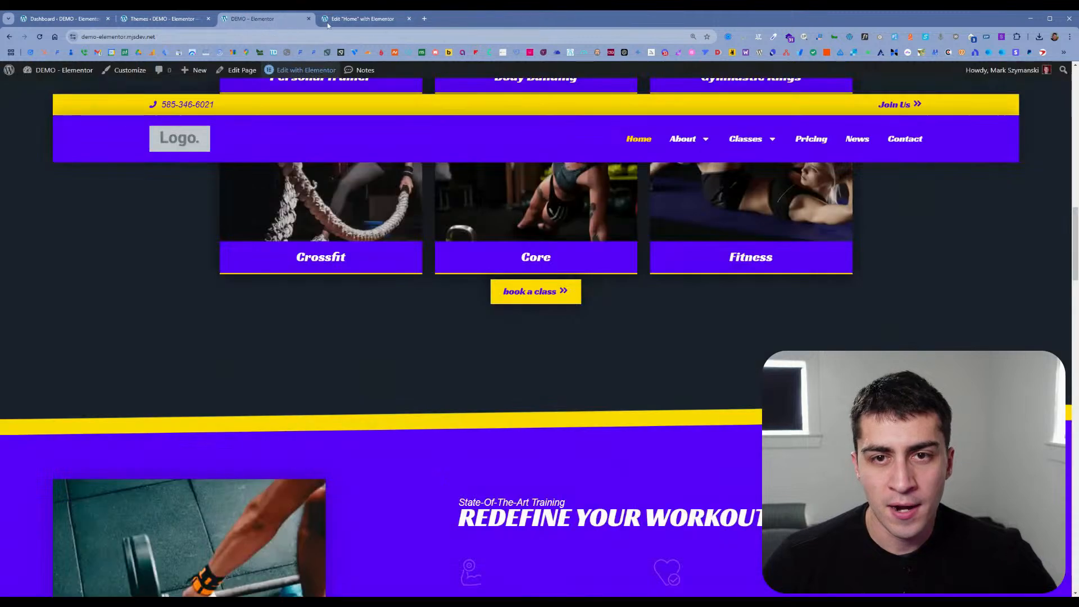
left_click(362, 19)
scroll(367, 147, "down", 5)
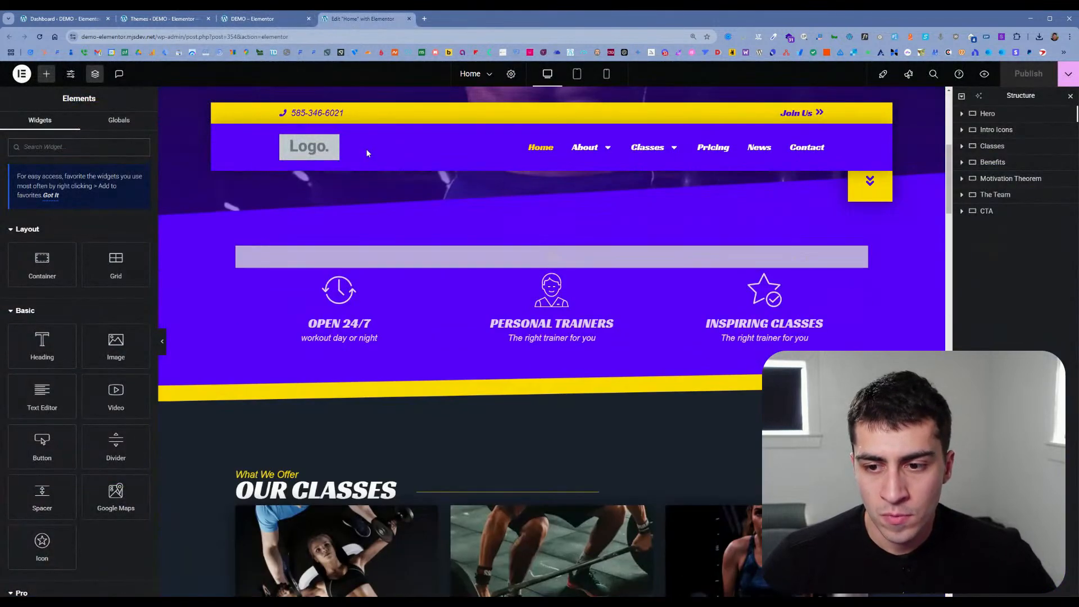
Step: Open Elementor's Element Manager in a new tab and look through the list of available widgets
left_click(163, 18)
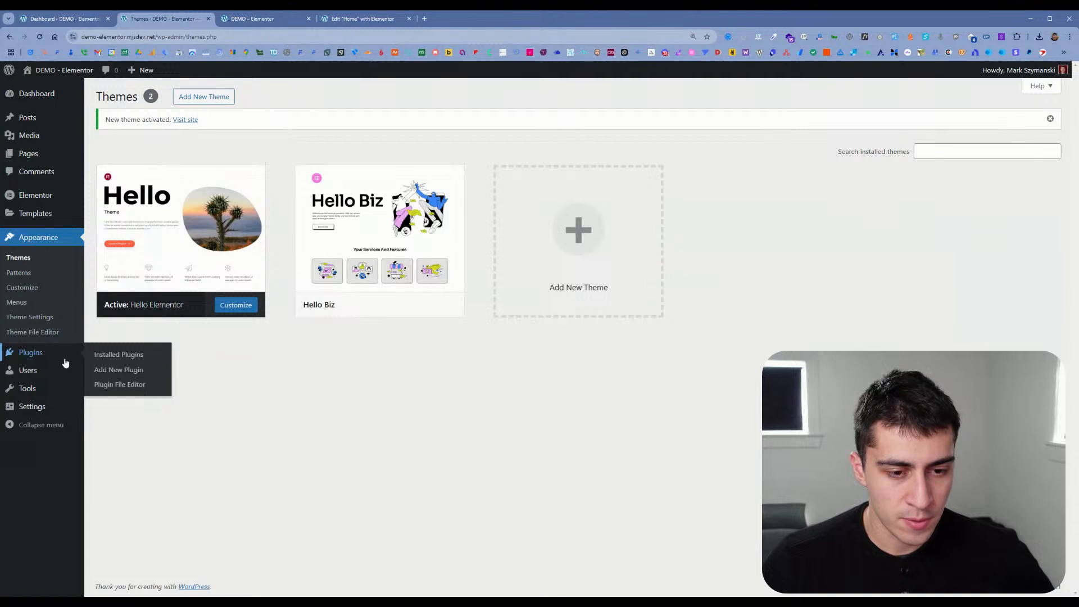
mouse_move(60, 366)
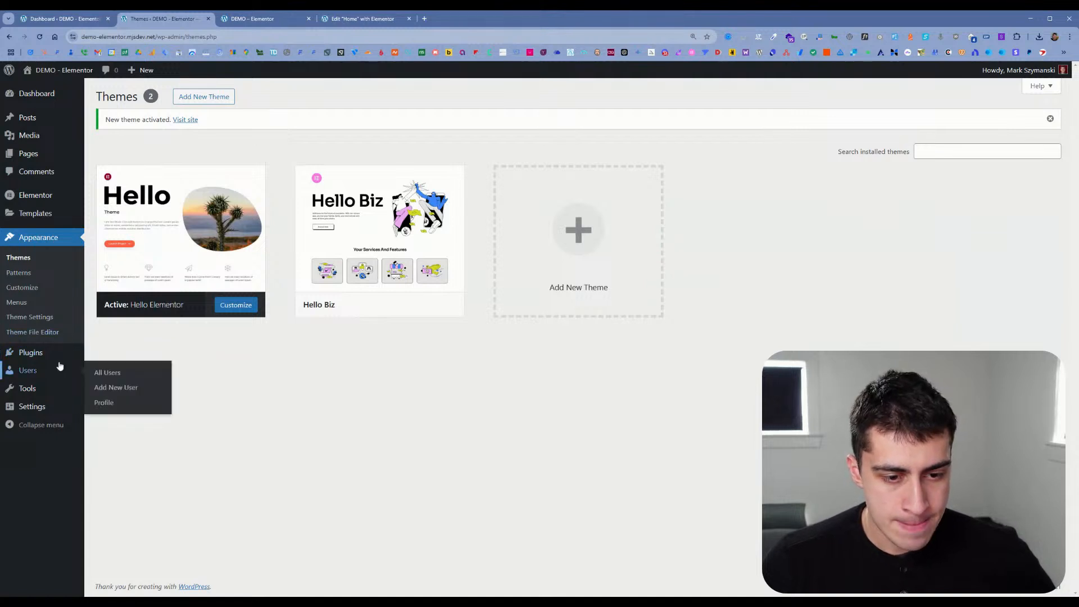
mouse_move(43, 217)
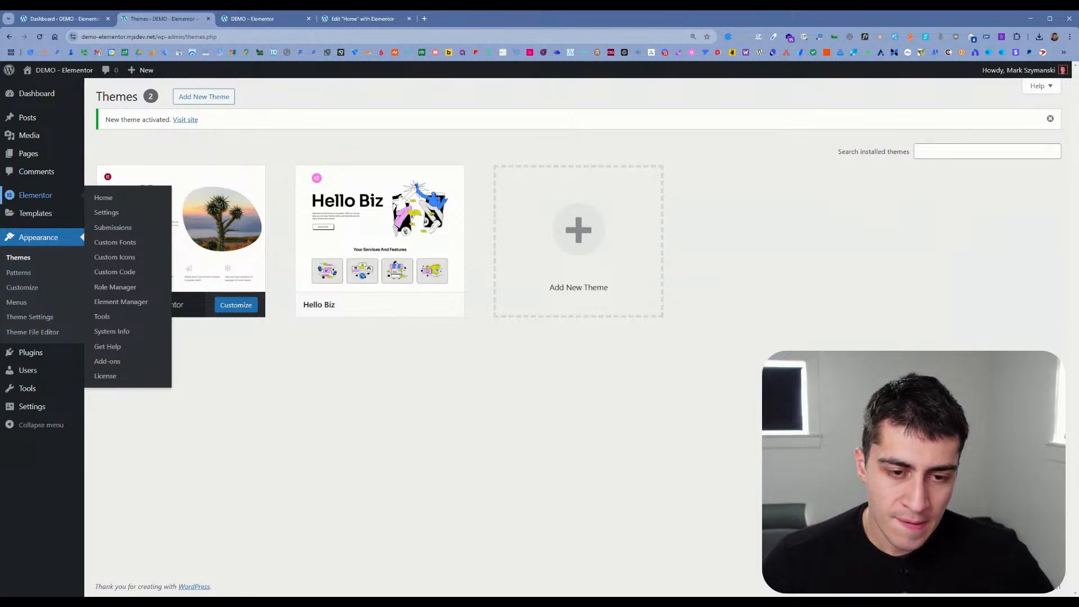
middle_click(138, 302)
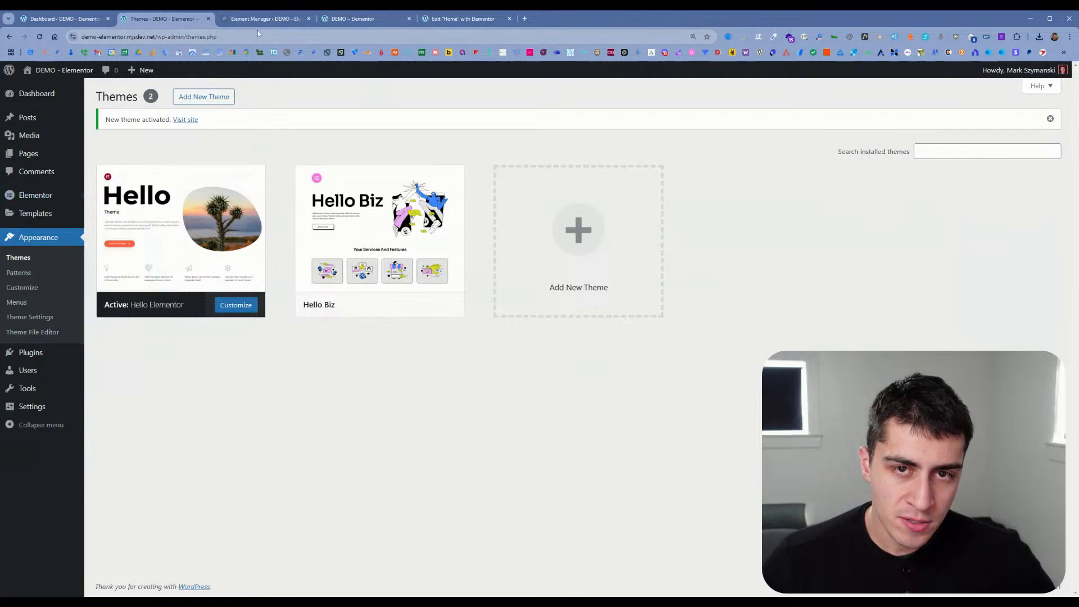
left_click(257, 22)
scroll(290, 226, "down", 10)
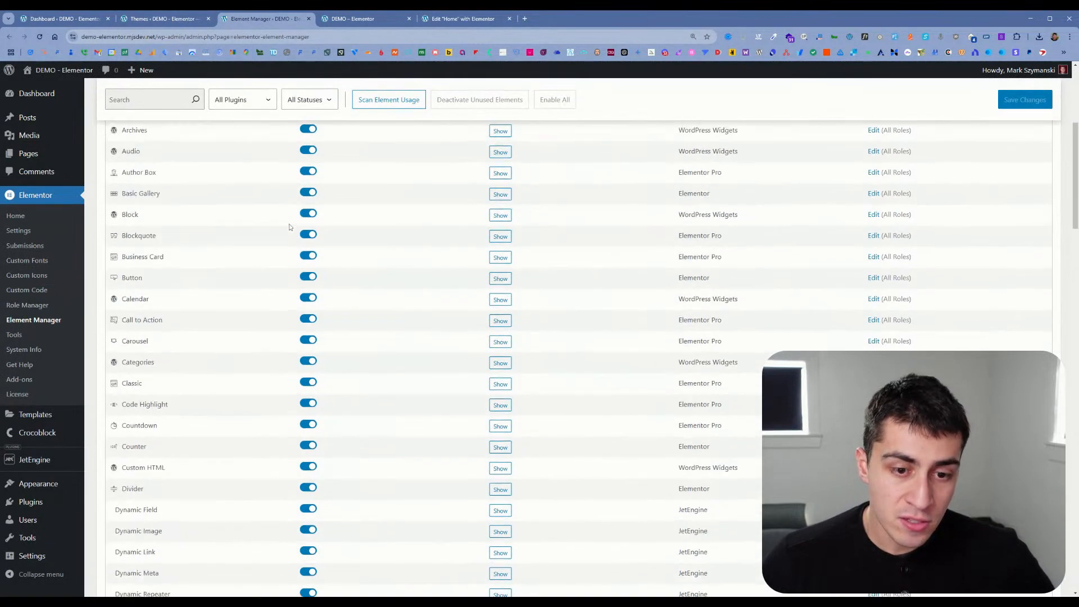
scroll(290, 227, "down", 15)
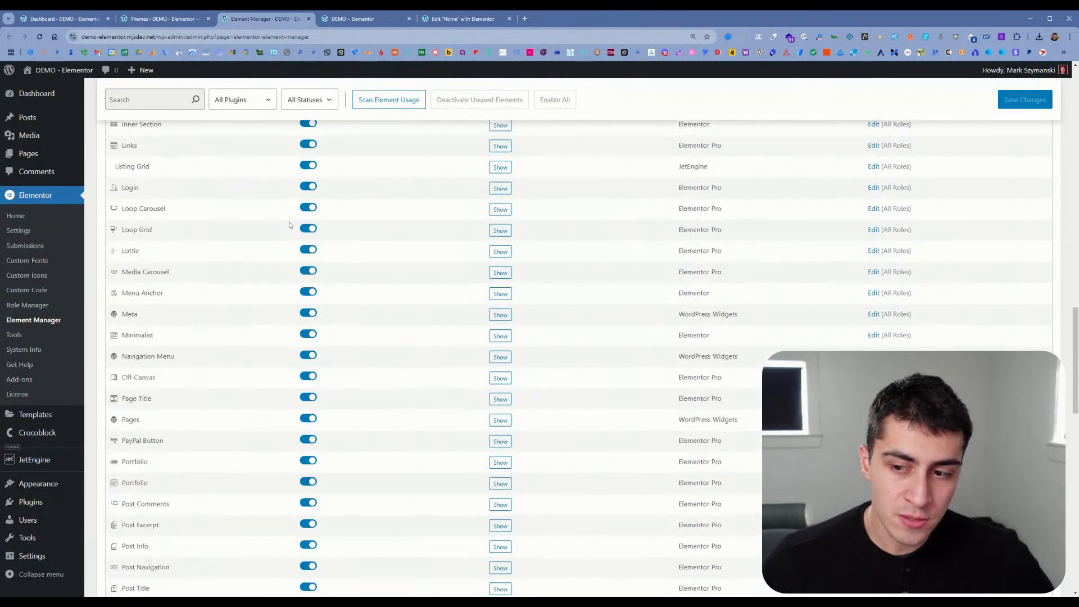
scroll(284, 223, "down", 8)
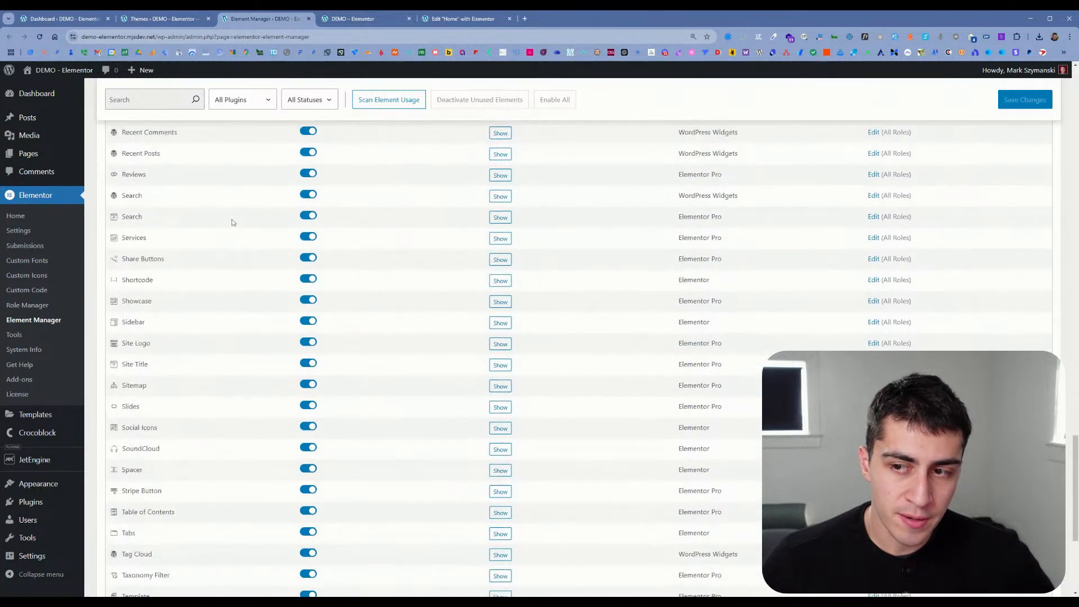
Step: Open Elementor's Settings, Custom Code and Tools pages, each in its own tab
middle_click(48, 233)
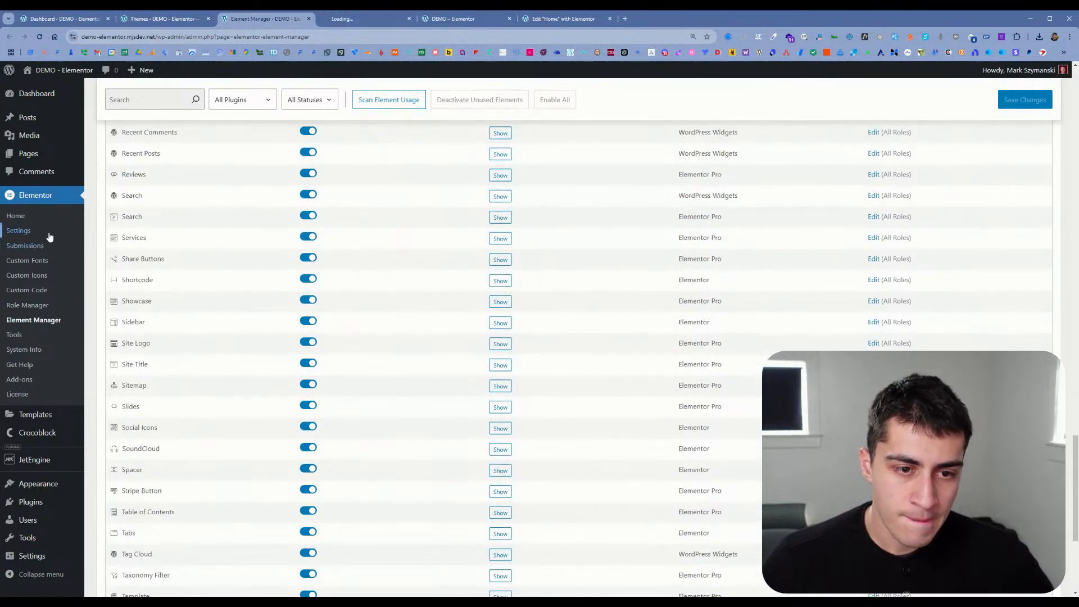
middle_click(53, 292)
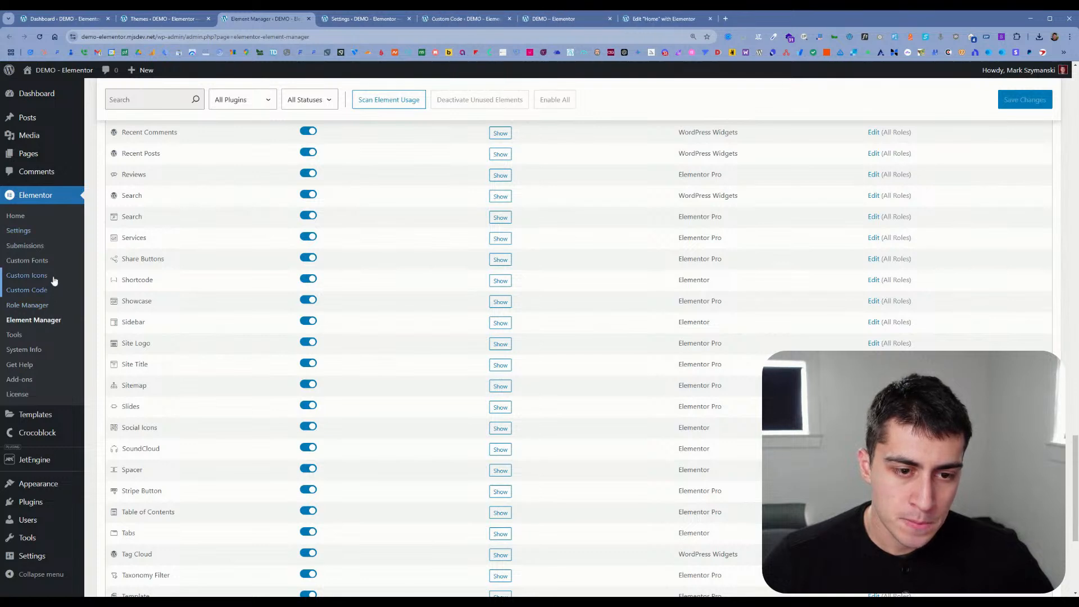
middle_click(54, 339)
Step: Examine the Integrations, Advanced, Performance and Features sections of the Elementor settings
left_click(392, 21)
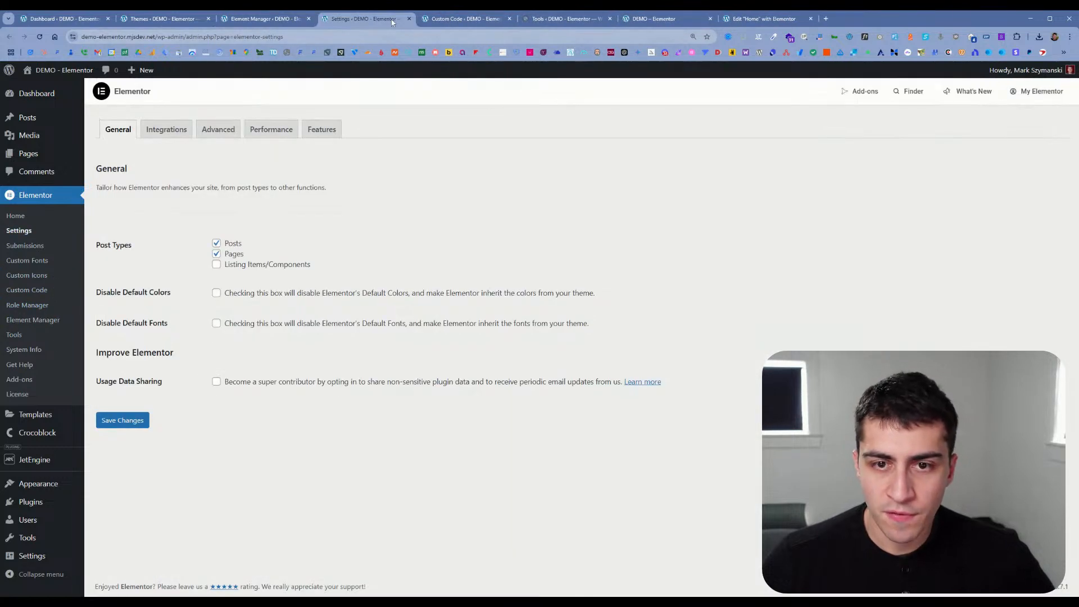
left_click(167, 131)
left_click(231, 138)
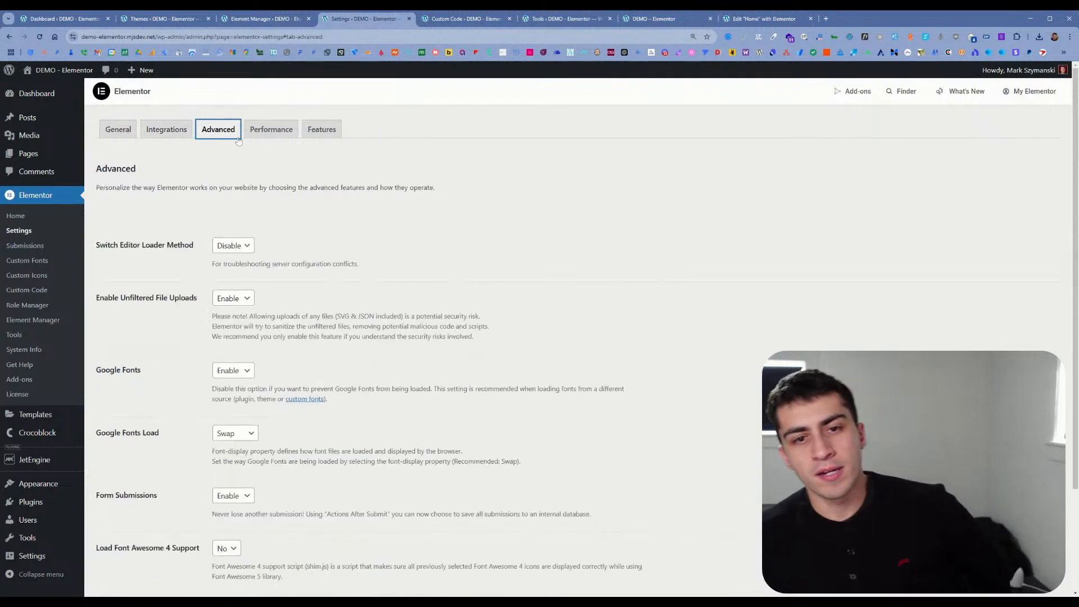
left_click(271, 130)
left_click(322, 130)
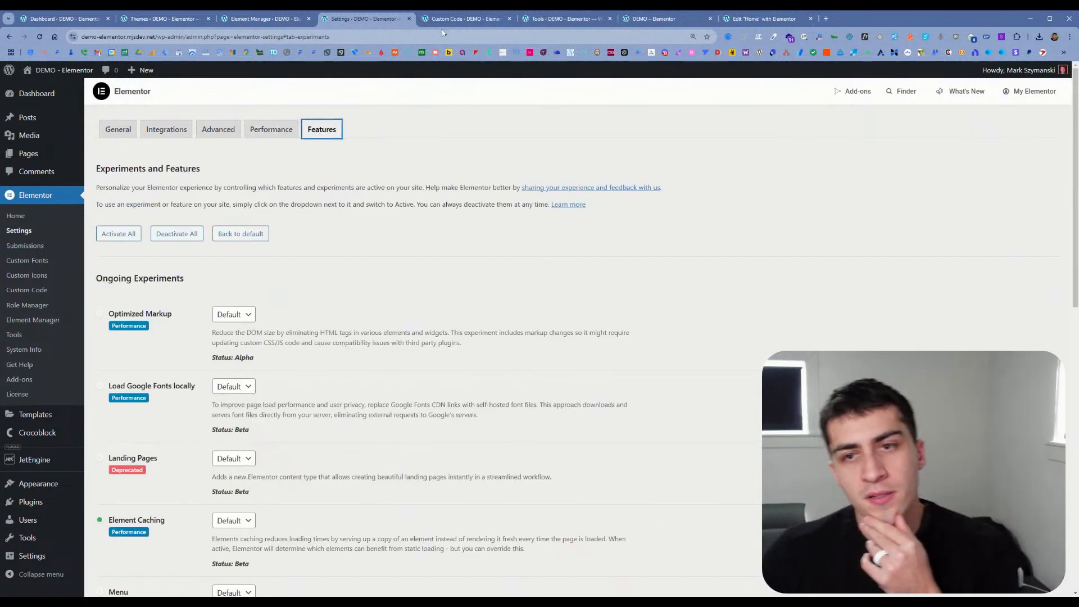
Step: Review the Custom Code and Tools pages, then start a new custom code snippet and check its location options
left_click(444, 19)
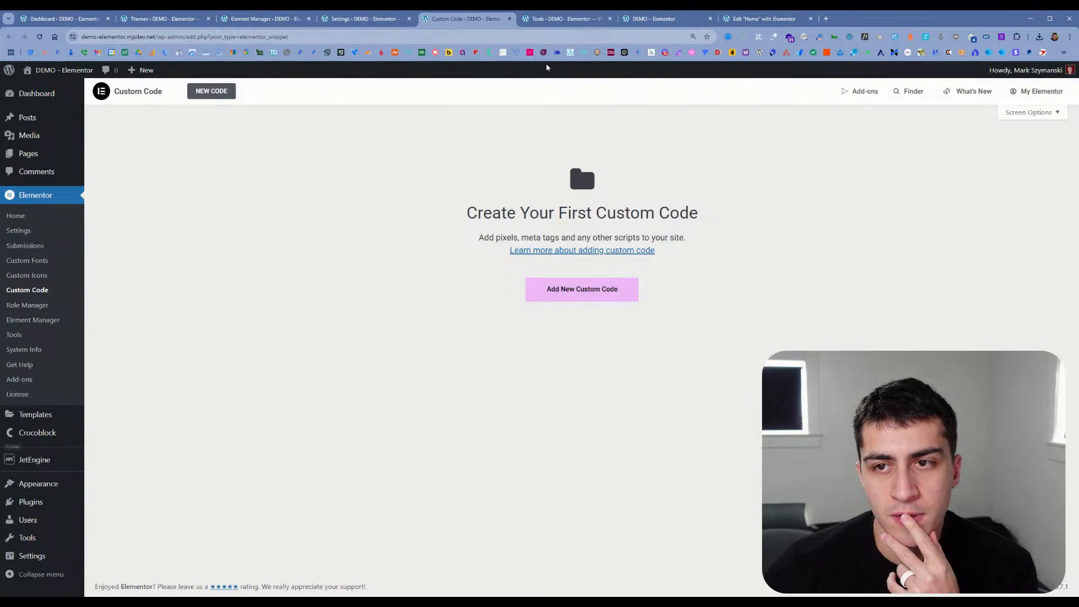
left_click(551, 23)
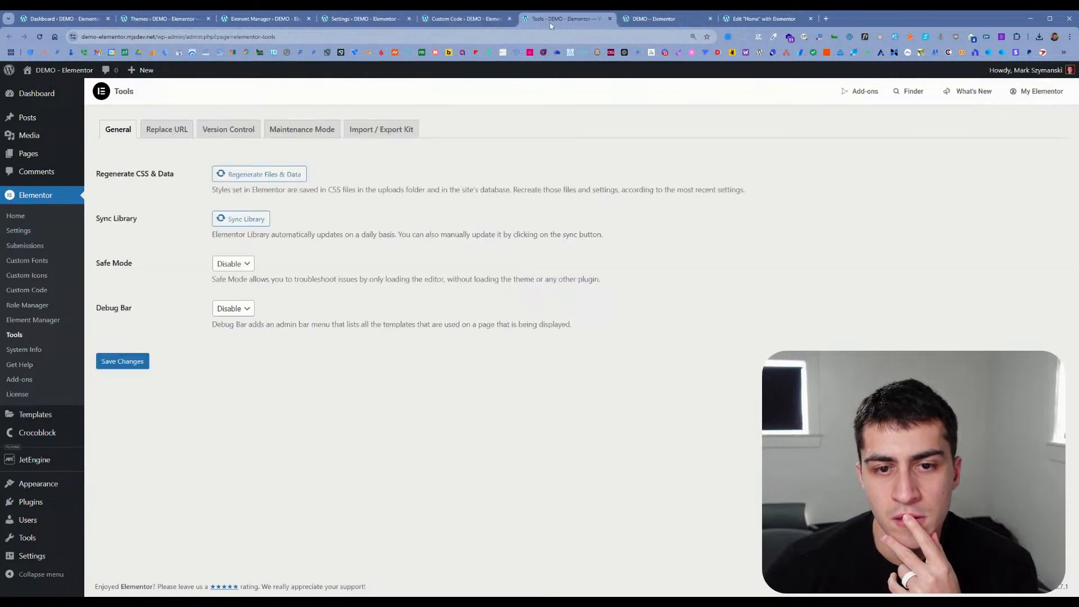
left_click(467, 18)
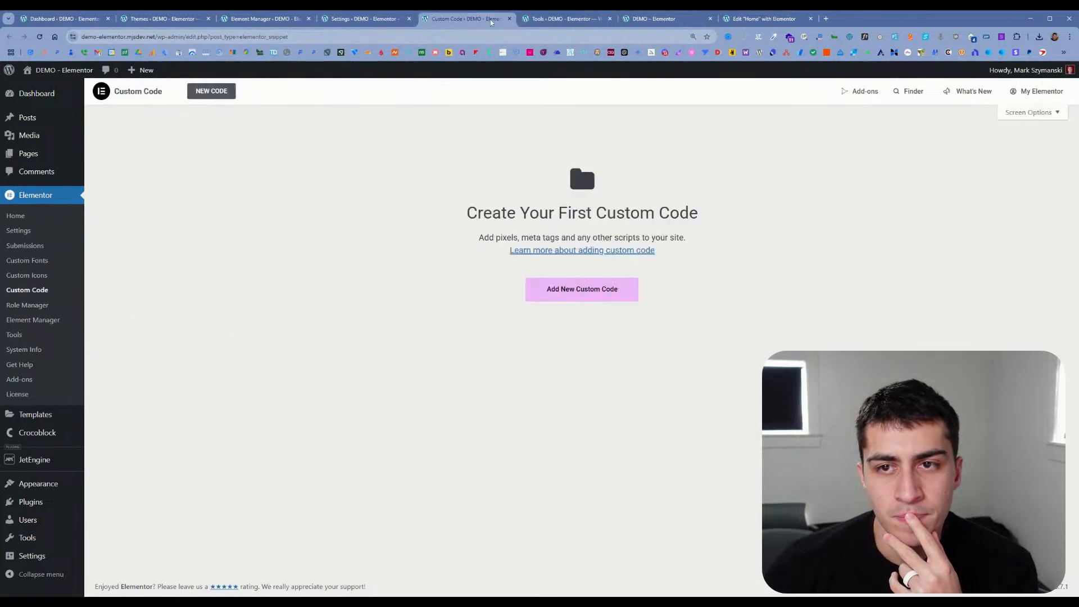
left_click(550, 295)
left_click(213, 221)
left_click(223, 206)
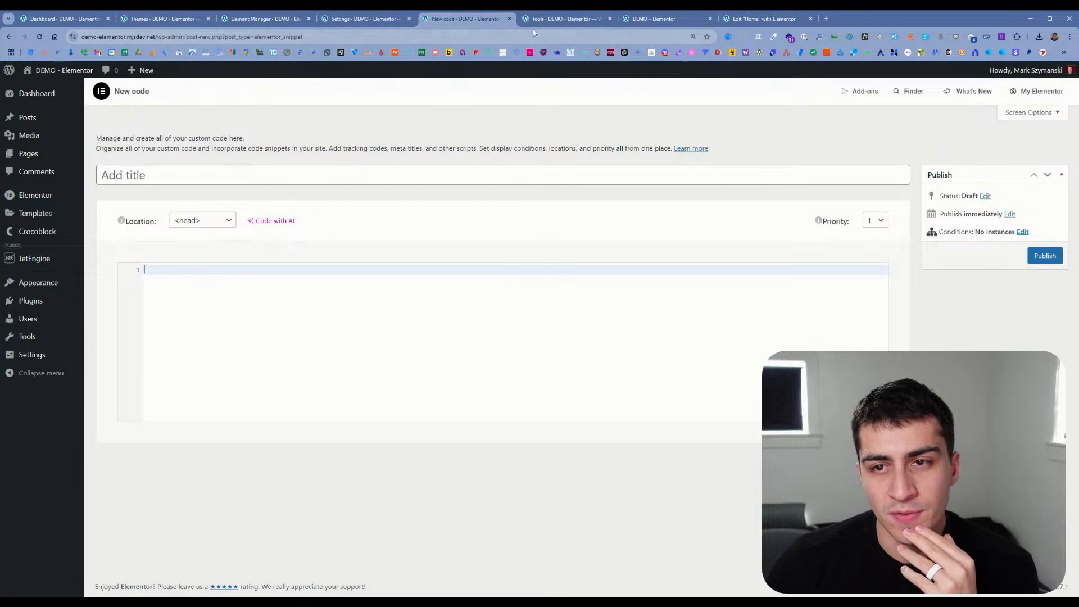
Step: Close the live site and Home editor tabs
left_click(556, 18)
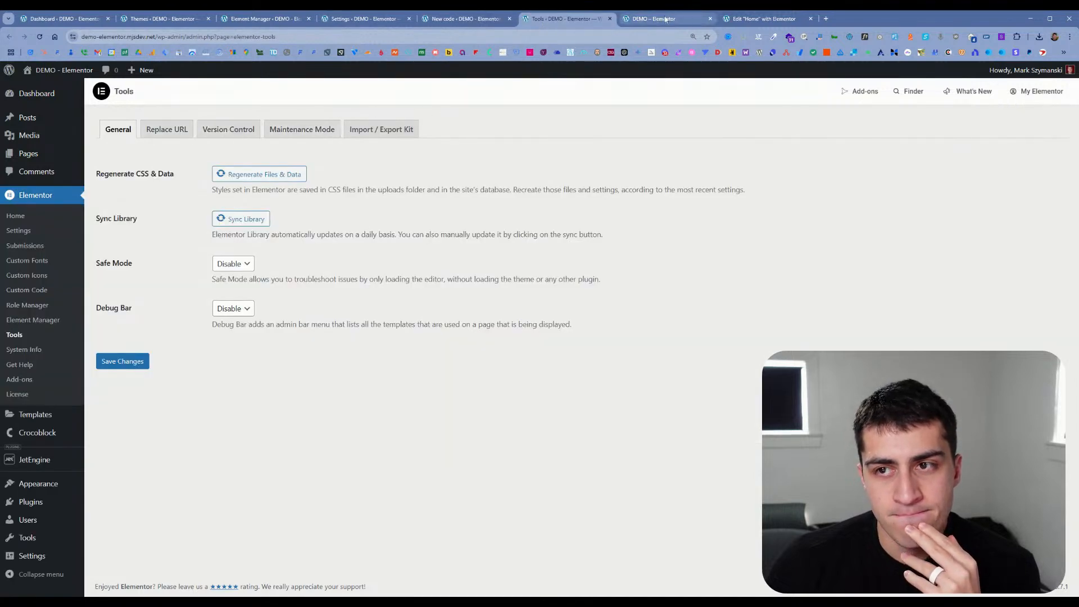
left_click(640, 20)
left_click(710, 19)
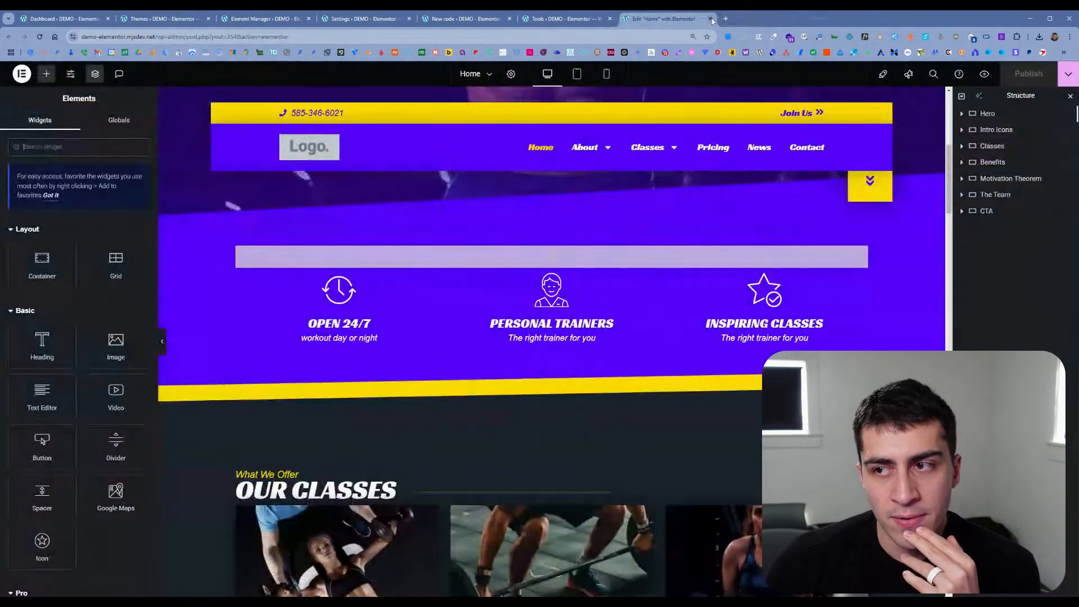
left_click(710, 19)
Step: Revisit the new code, Elementor settings and Element Manager pages, then open the form Submissions page
left_click(460, 18)
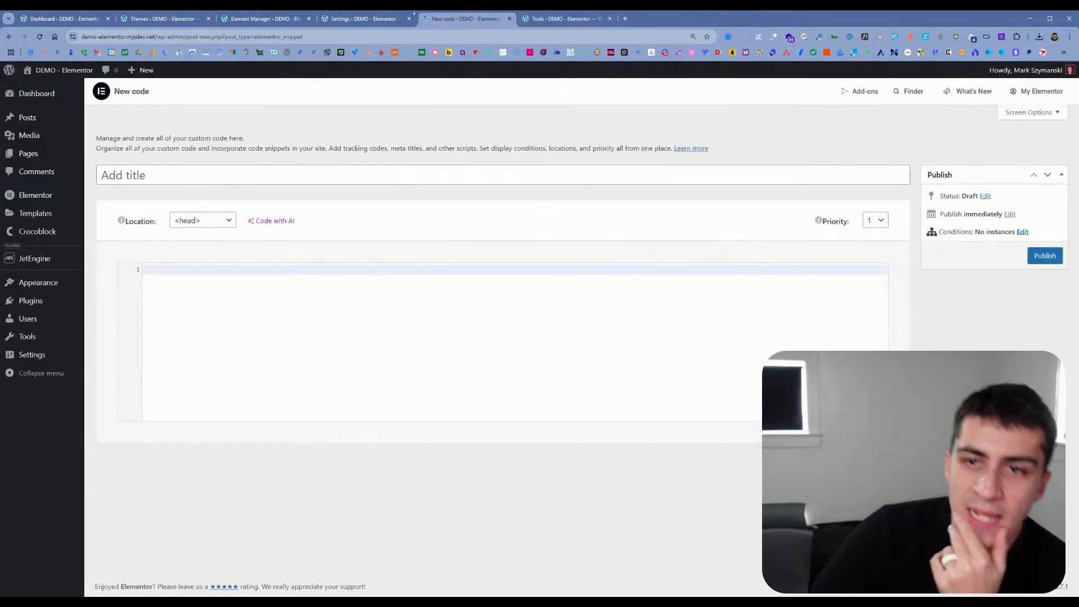
left_click(398, 20)
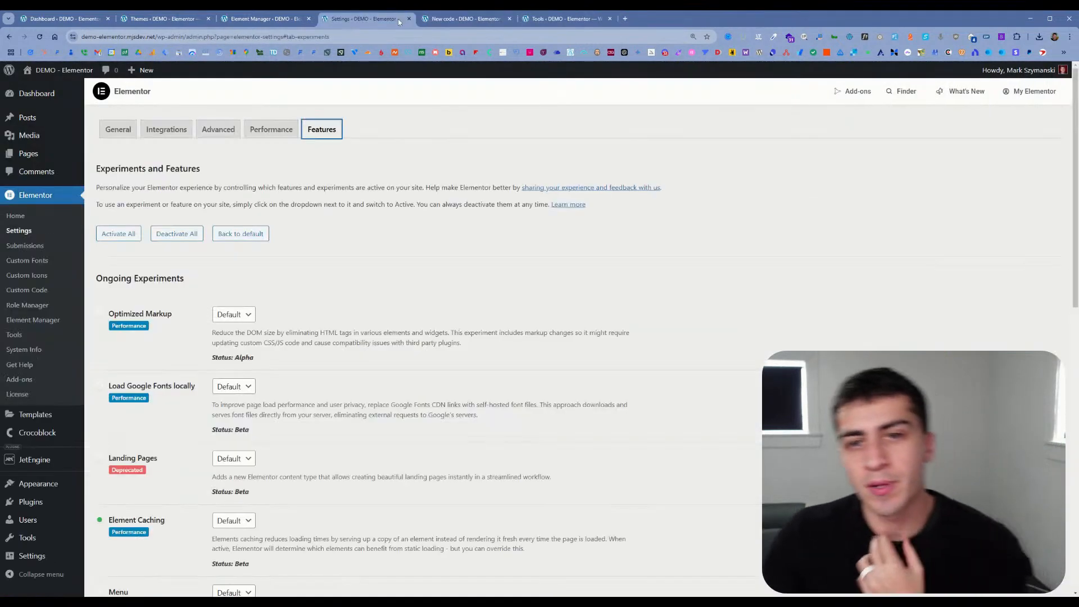
left_click(251, 23)
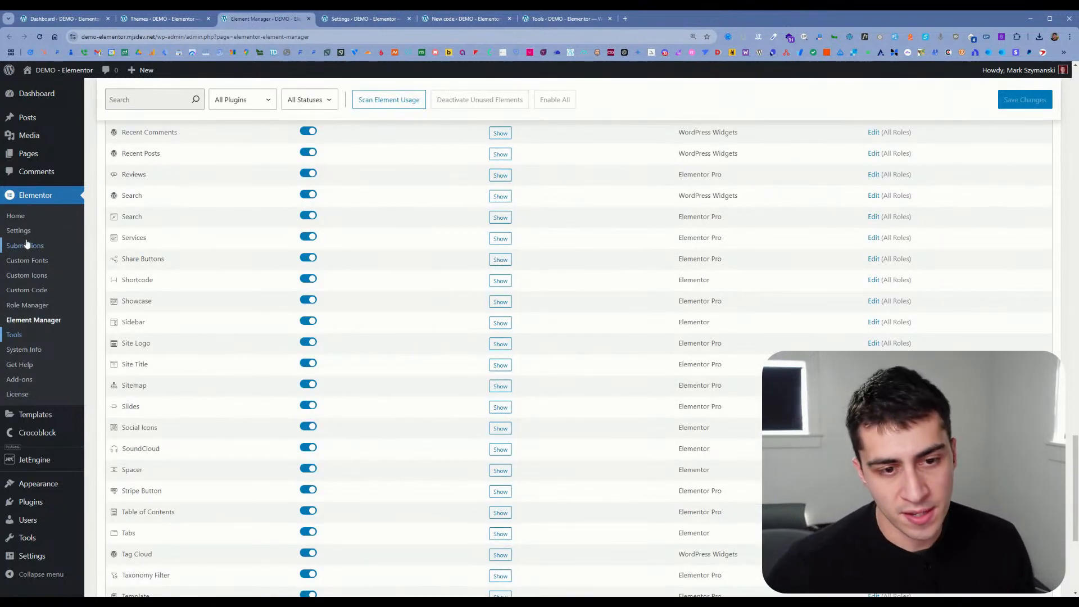
left_click(49, 252)
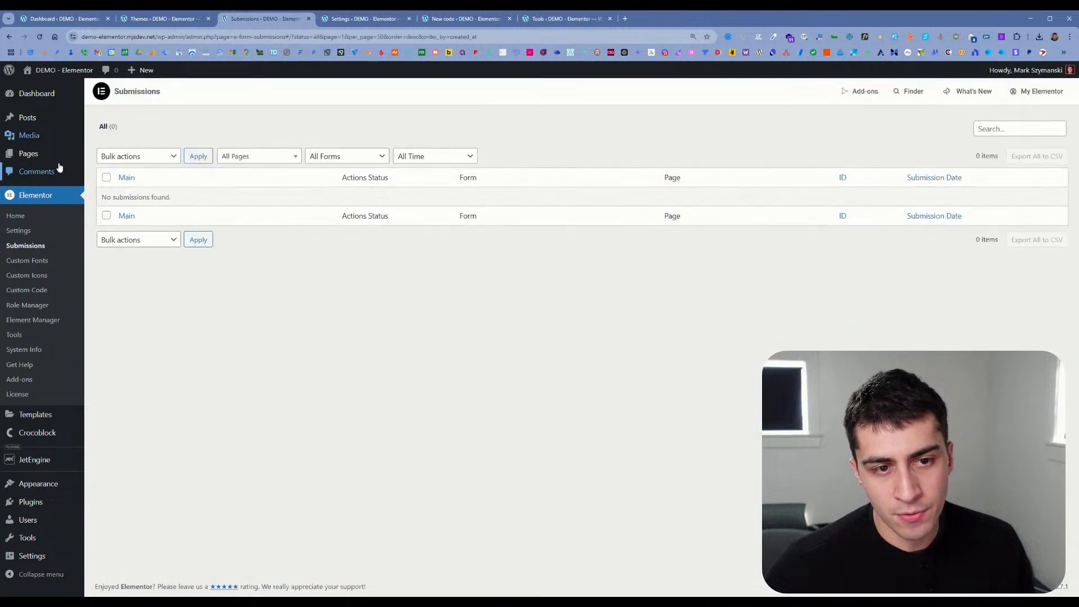
Step: Visit the live site and review its Trainers page from the fitness plan section down to the footer
mouse_move(60, 158)
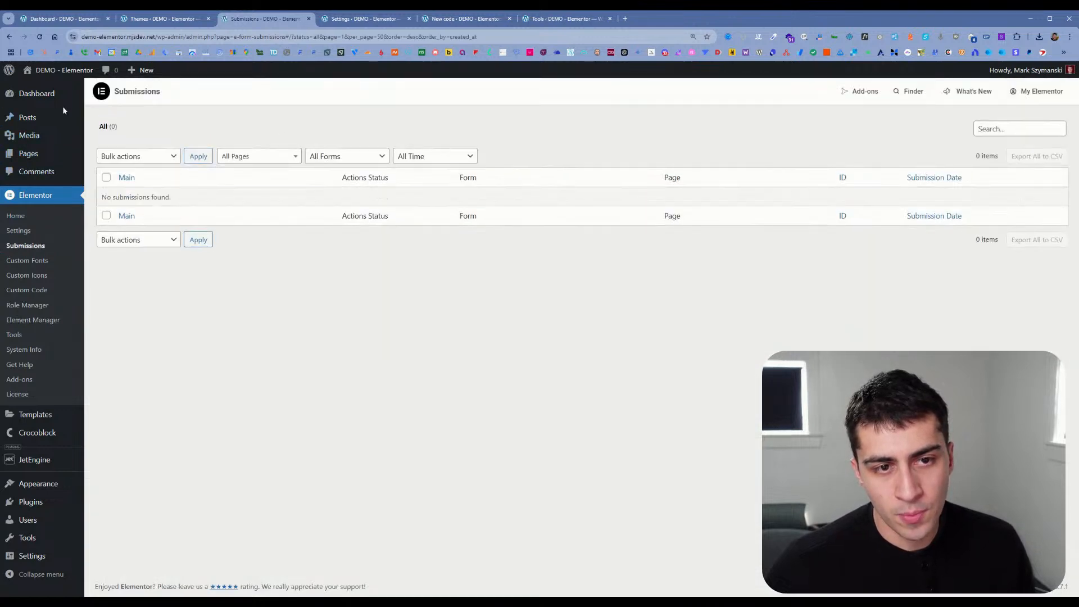
mouse_move(62, 70)
left_click(63, 90)
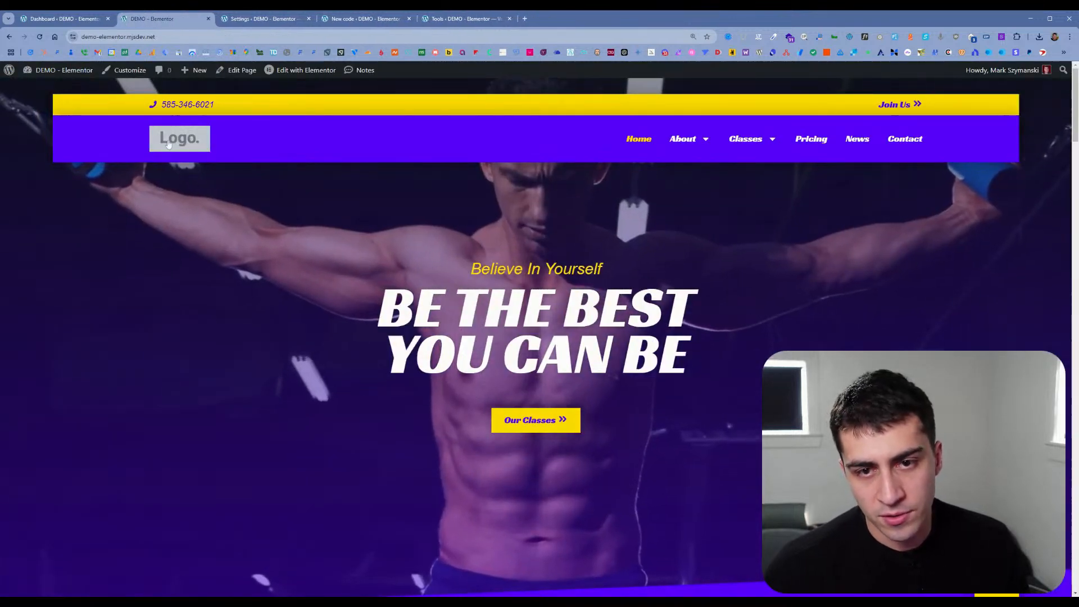
mouse_move(683, 139)
left_click(692, 178)
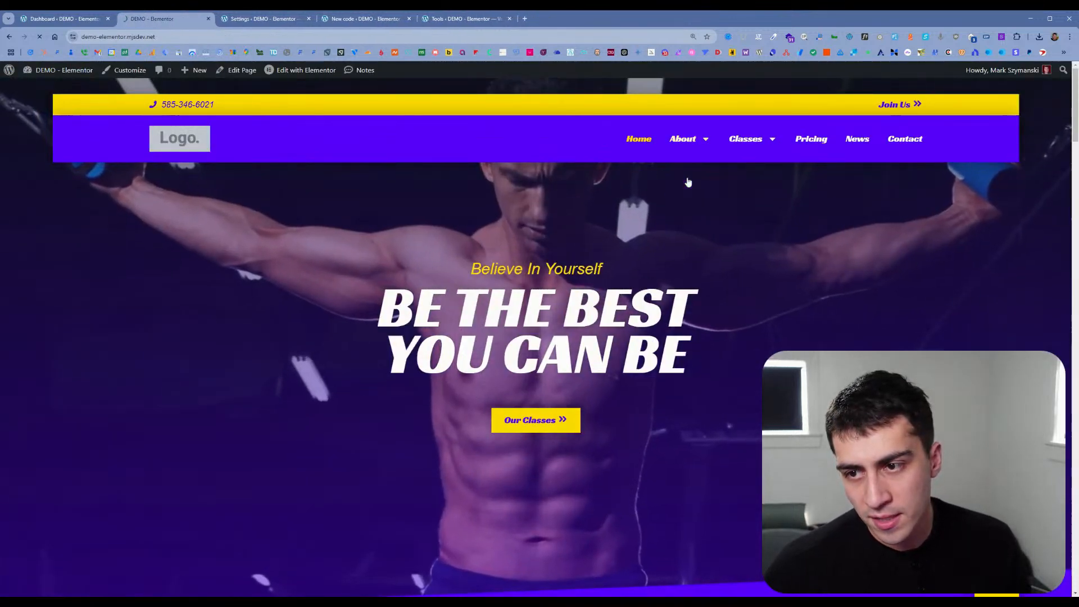
scroll(647, 179, "down", 10)
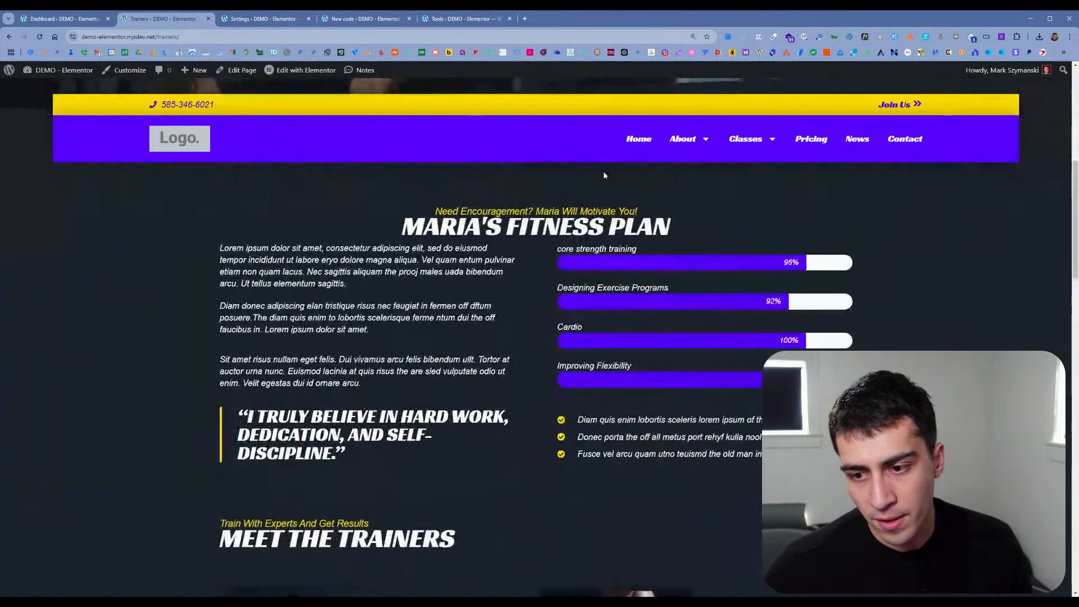
scroll(604, 175, "down", 3)
scroll(604, 172, "down", 8)
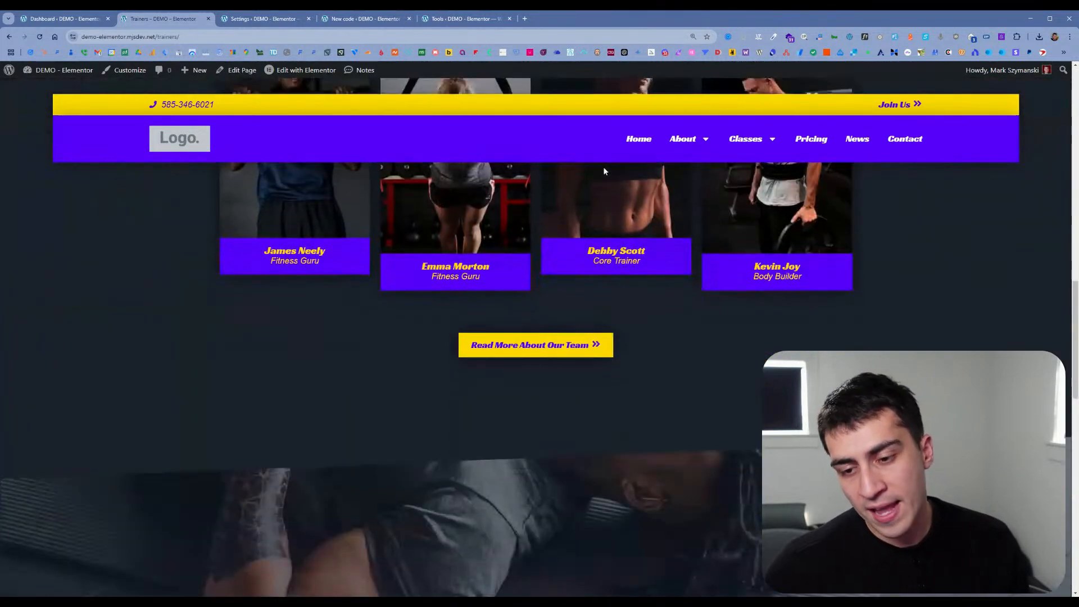
scroll(604, 170, "down", 1)
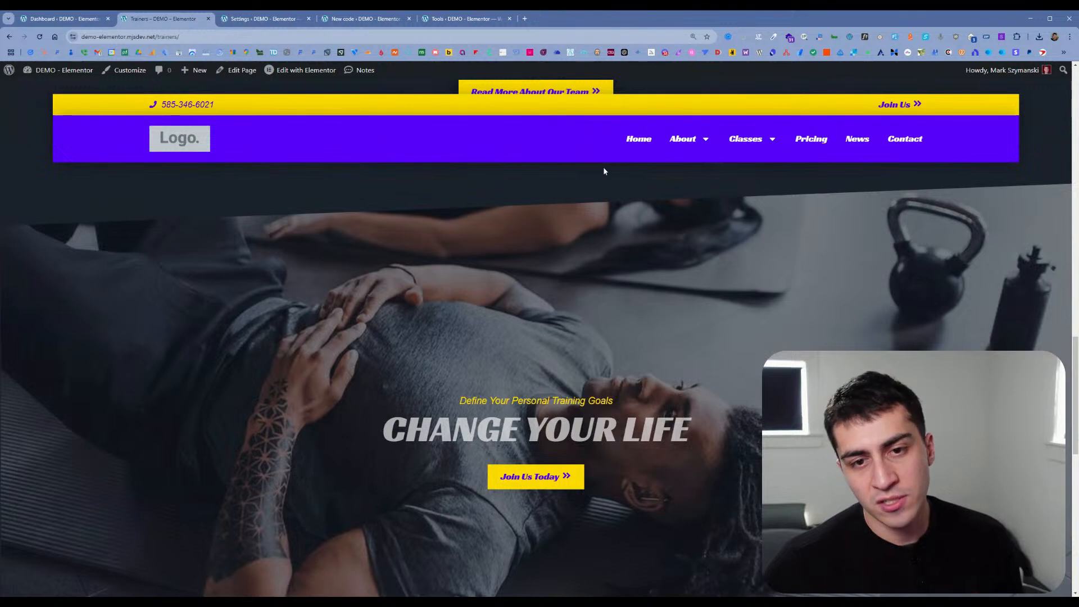
scroll(602, 163, "down", 3)
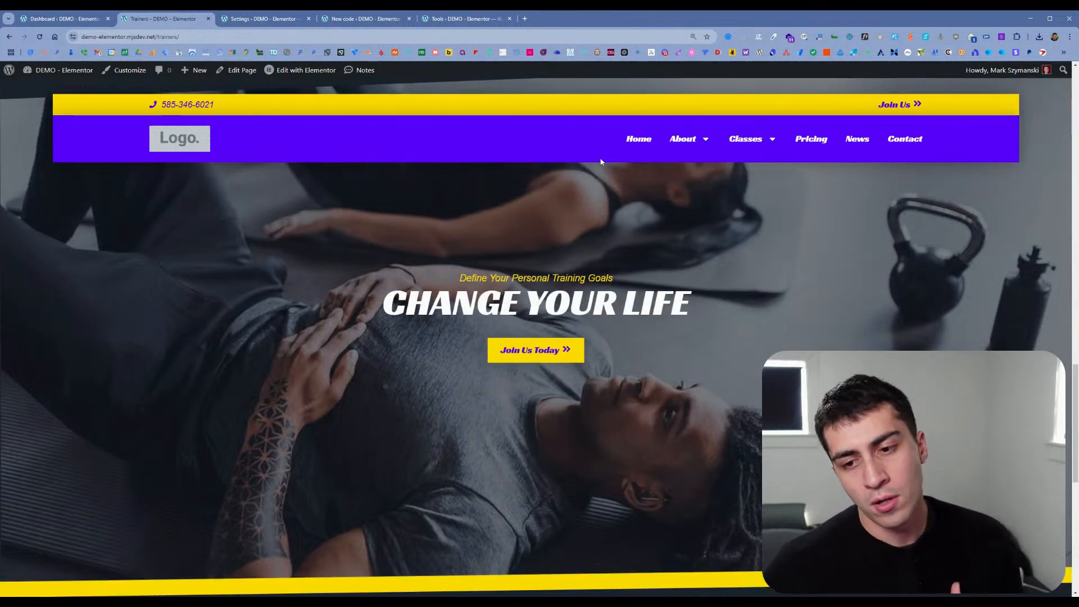
scroll(601, 162, "down", 1)
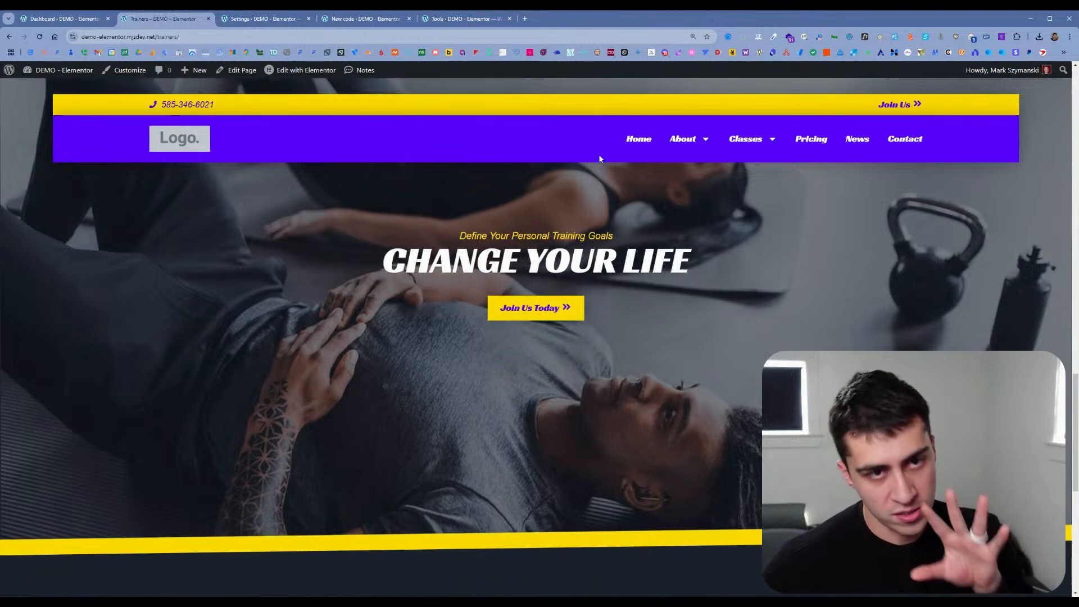
scroll(599, 155, "down", 2)
scroll(600, 158, "down", 5)
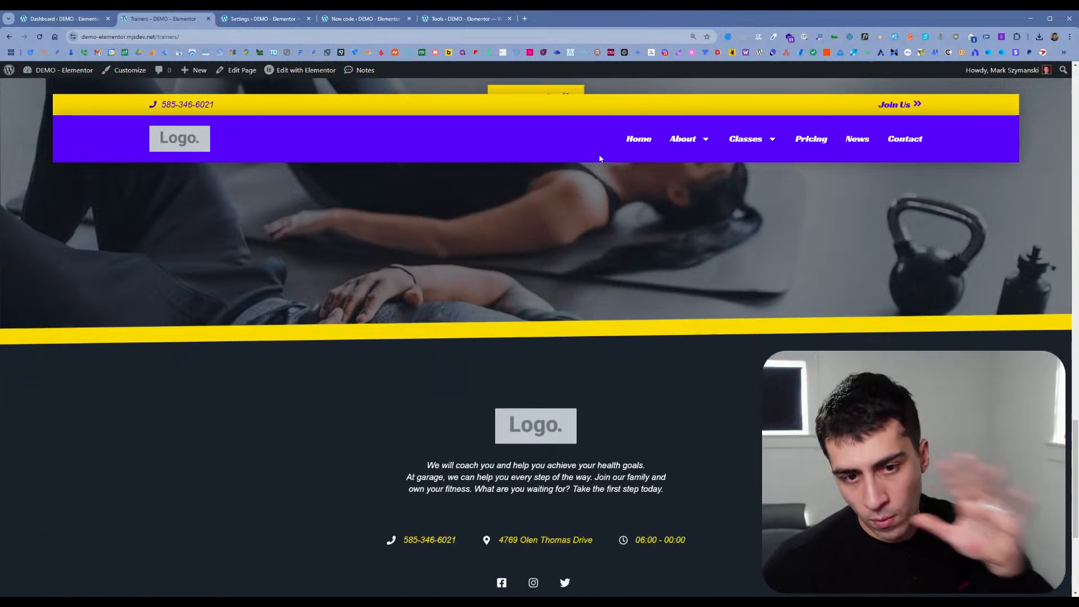
scroll(599, 158, "down", 1)
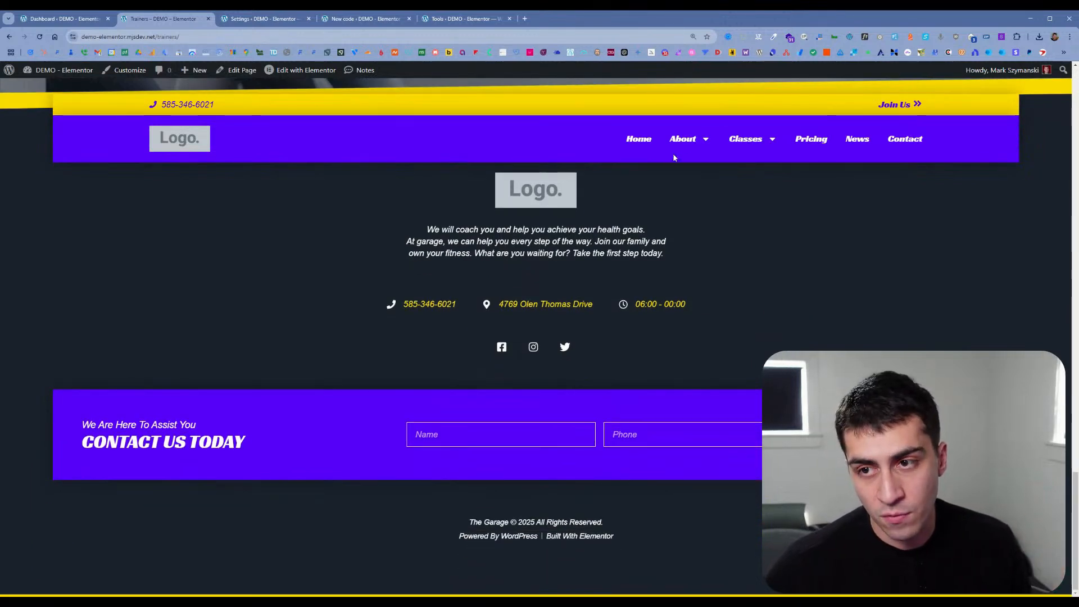
Step: Go to the Fitness class page on the live site and review its class details and instructor section
mouse_move(748, 142)
left_click(755, 176)
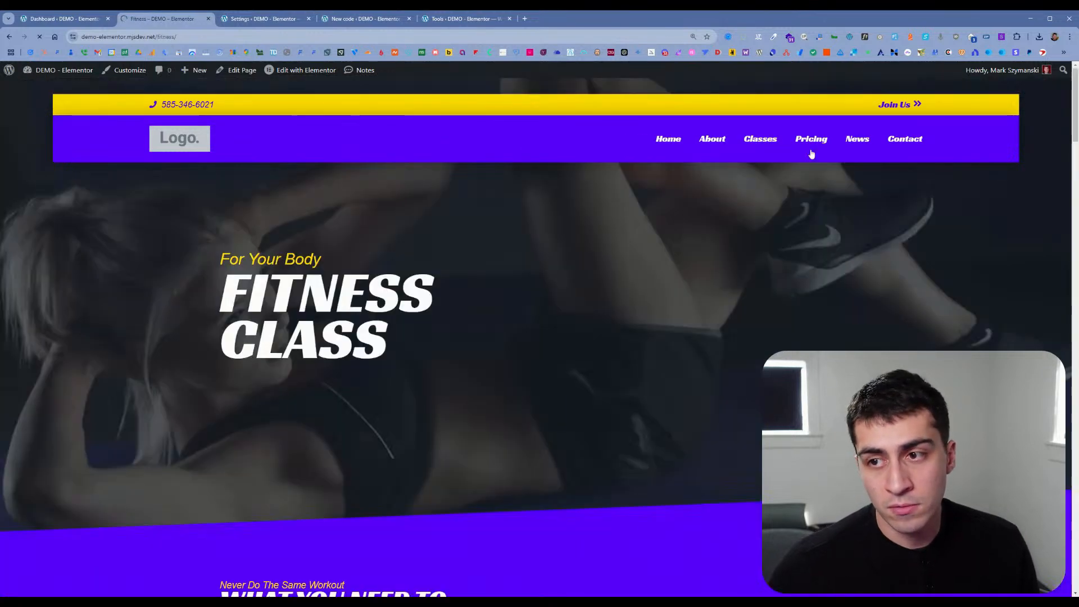
scroll(760, 197, "down", 5)
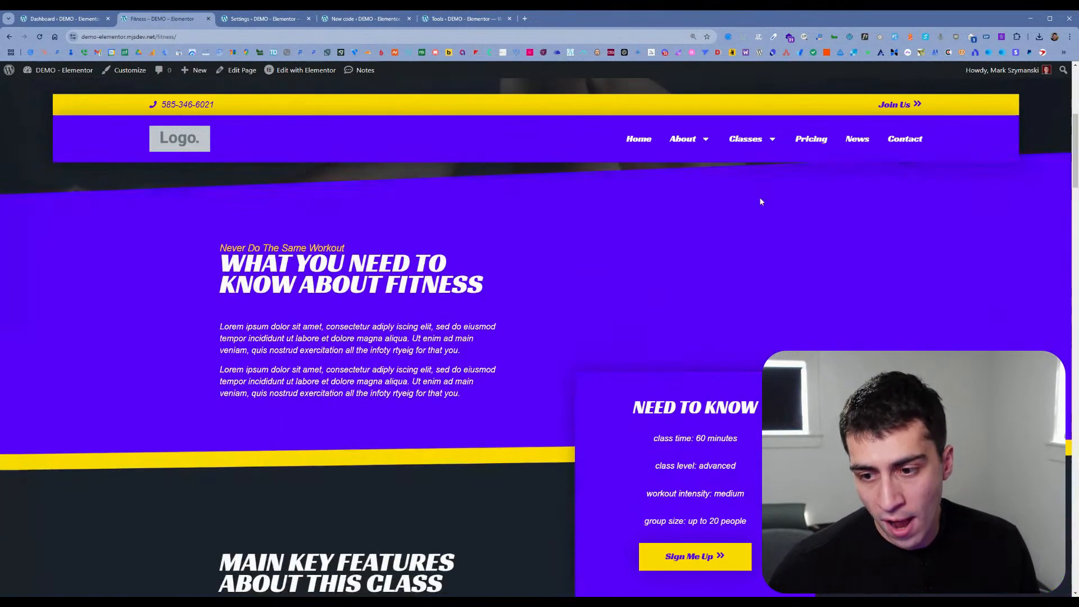
scroll(760, 201, "down", 13)
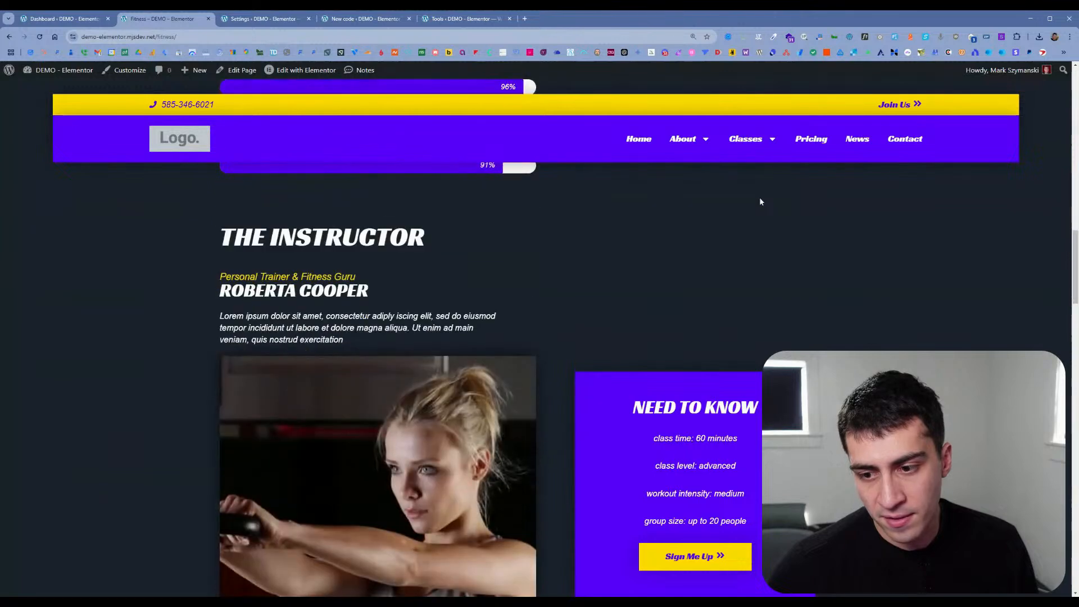
scroll(760, 201, "down", 4)
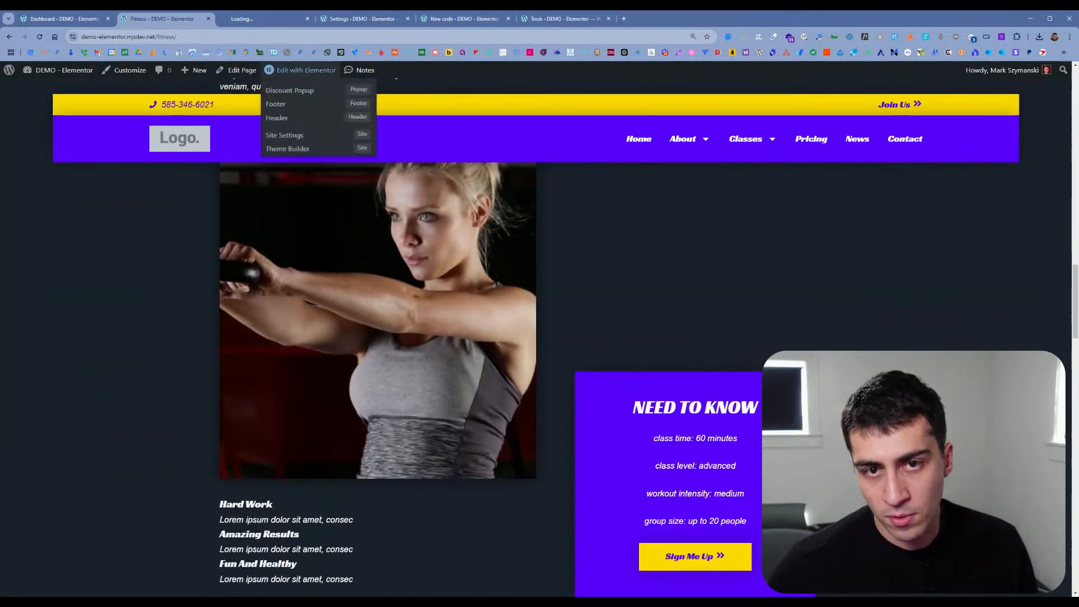
Step: Open the Fitness page in the Elementor editor, expand its whole element structure and examine the nested containers and widgets
left_click(298, 69)
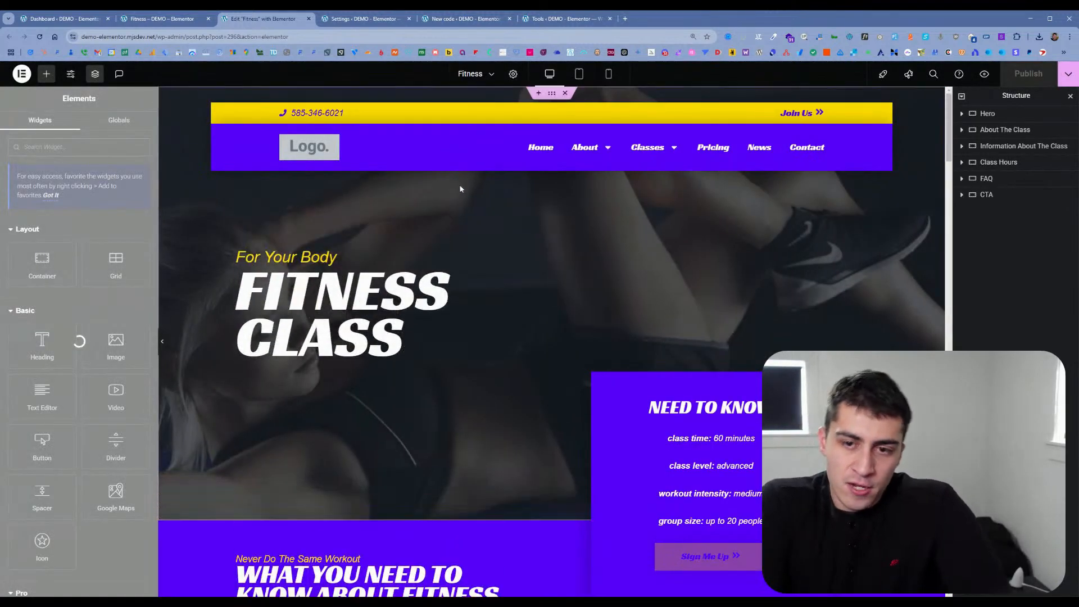
scroll(467, 185, "down", 5)
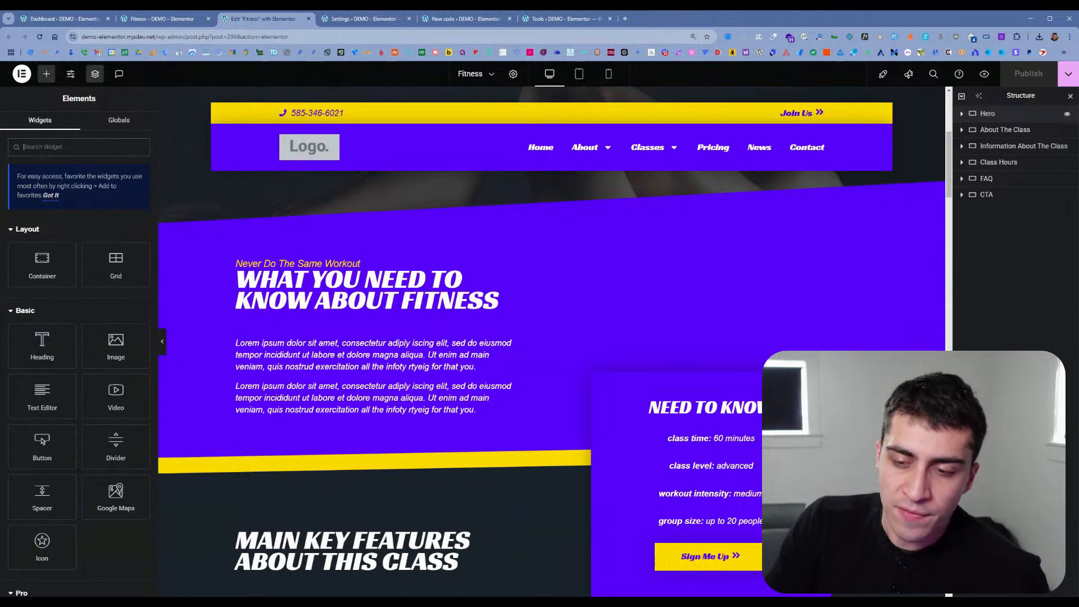
left_click(962, 96)
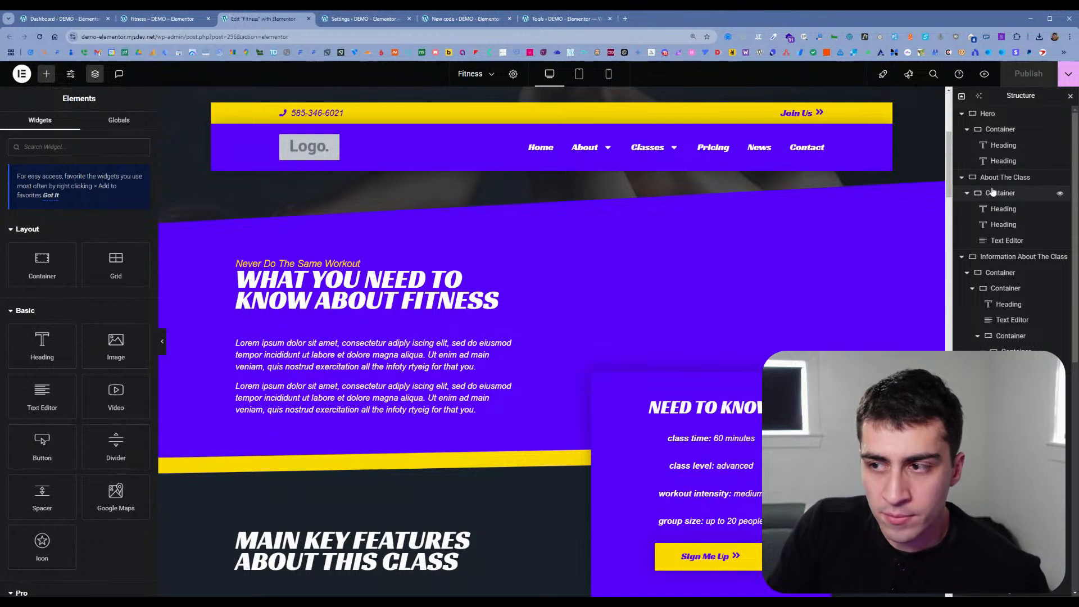
scroll(1014, 259, "down", 3)
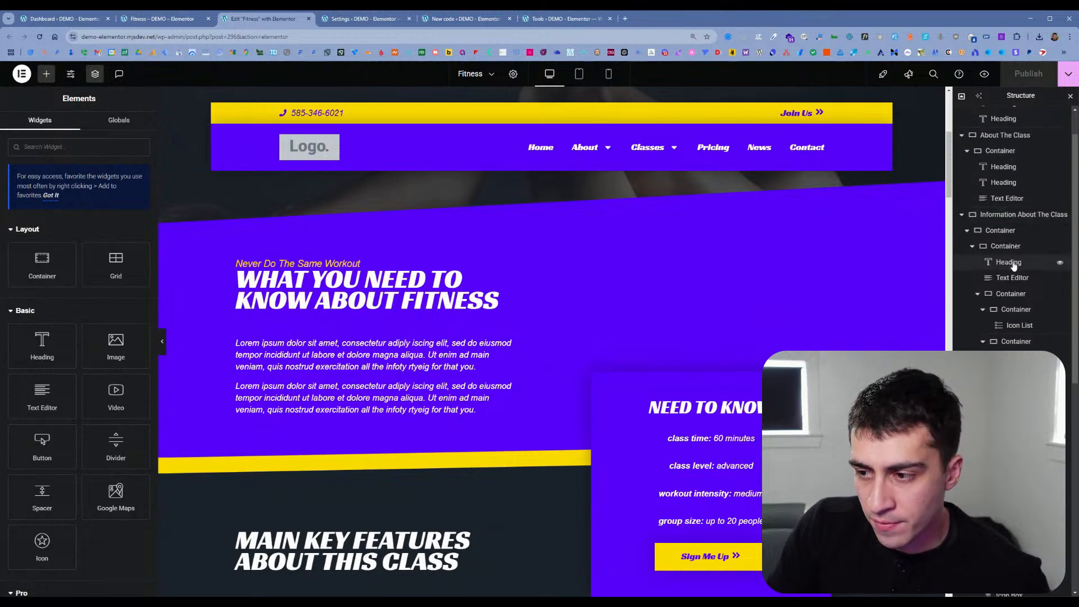
scroll(1016, 287, "down", 2)
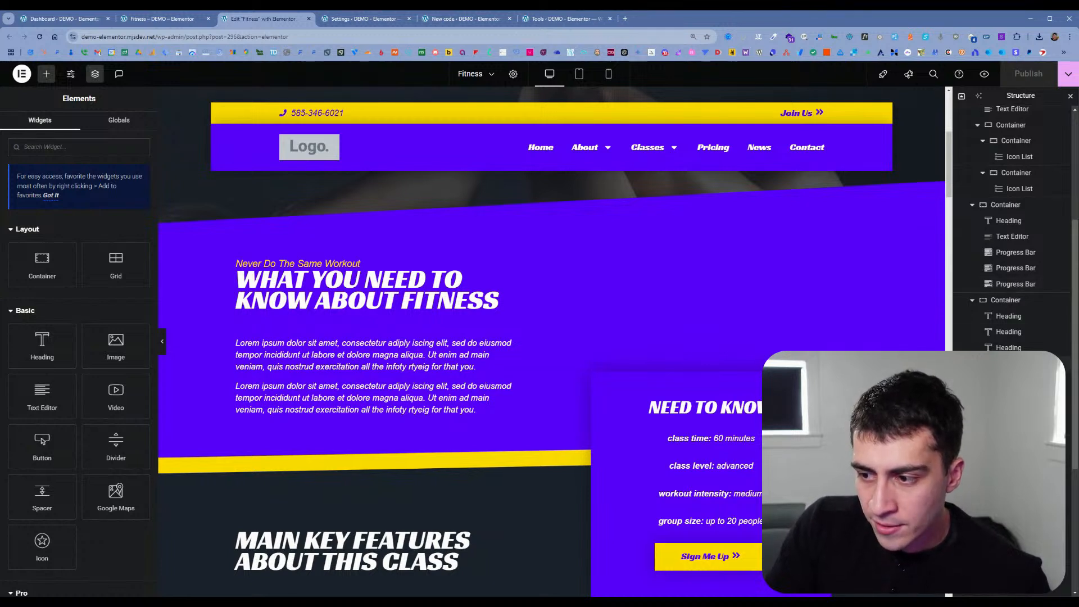
scroll(1012, 225, "down", 4)
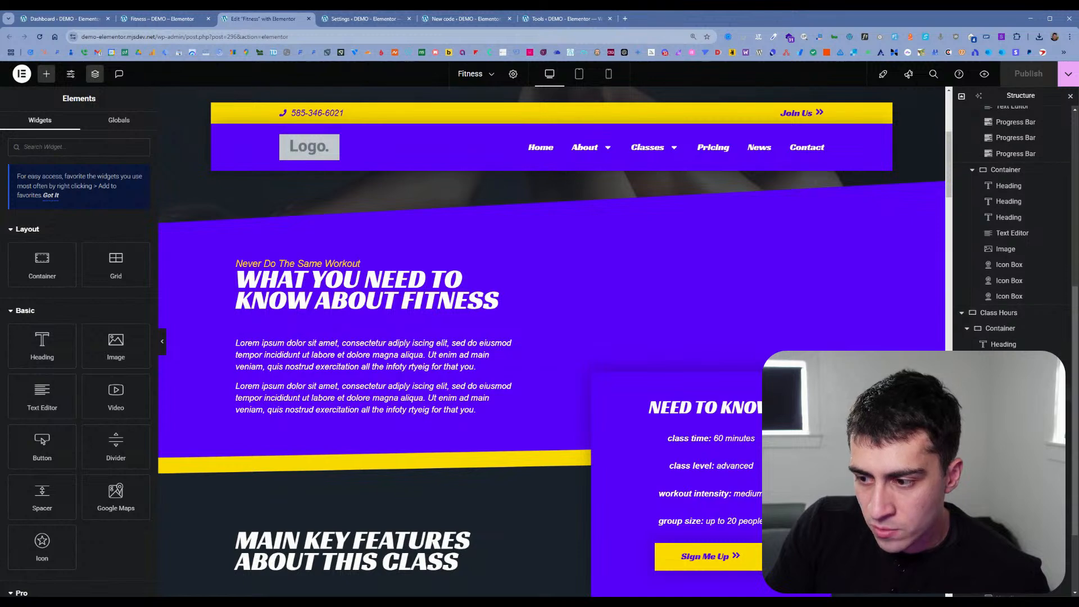
scroll(1012, 225, "down", 2)
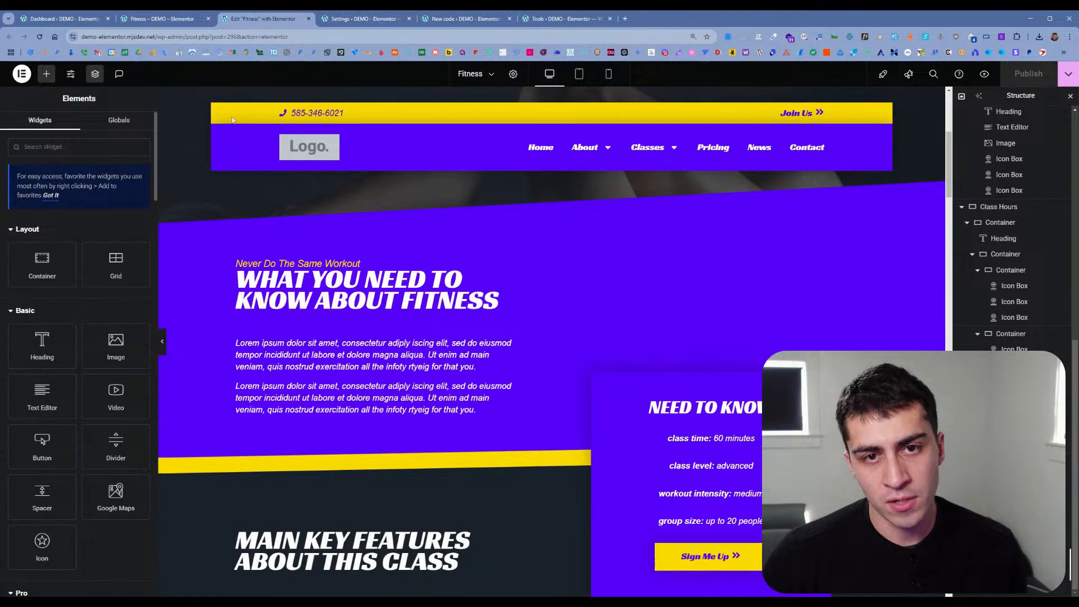
Step: Close the Elementor Settings and New code browser tabs
left_click(357, 20)
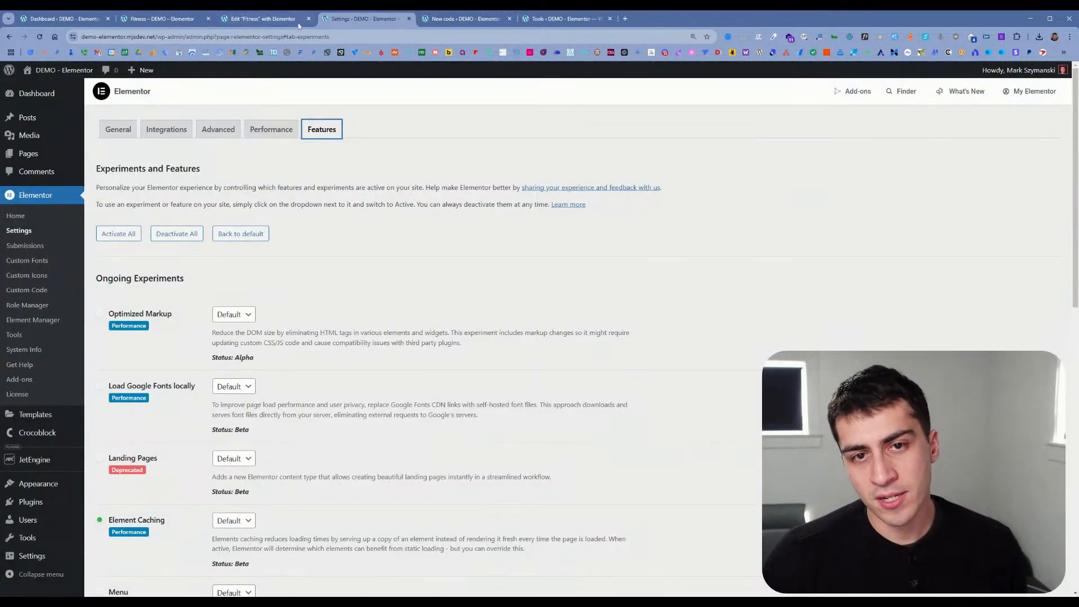
left_click(409, 19)
left_click(408, 18)
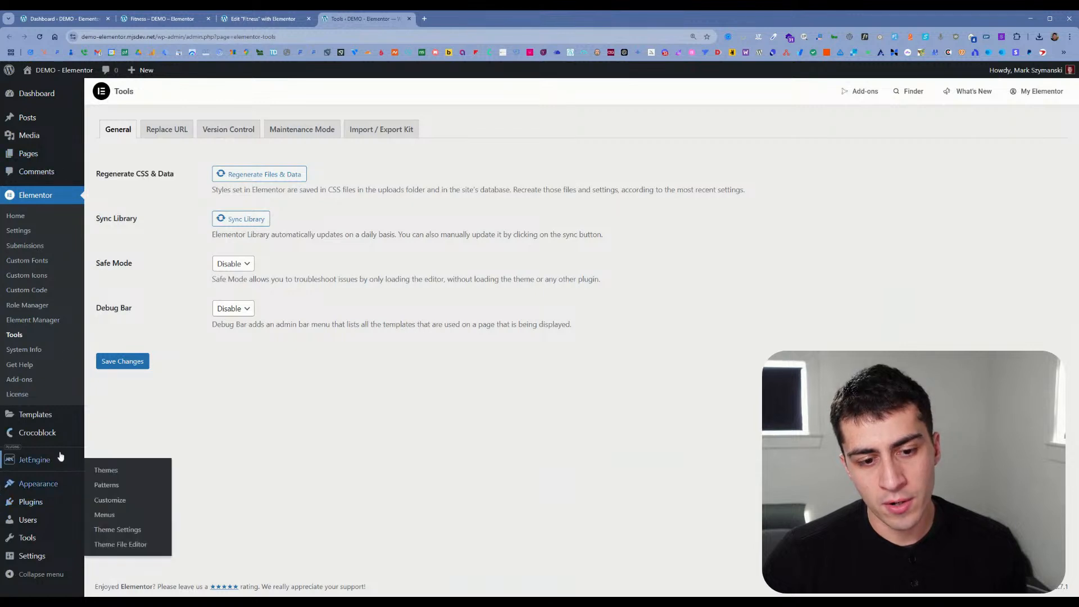
Step: Open the WordPress Themes page in a separate tab and activate the Hello Biz theme
mouse_move(62, 482)
middle_click(111, 475)
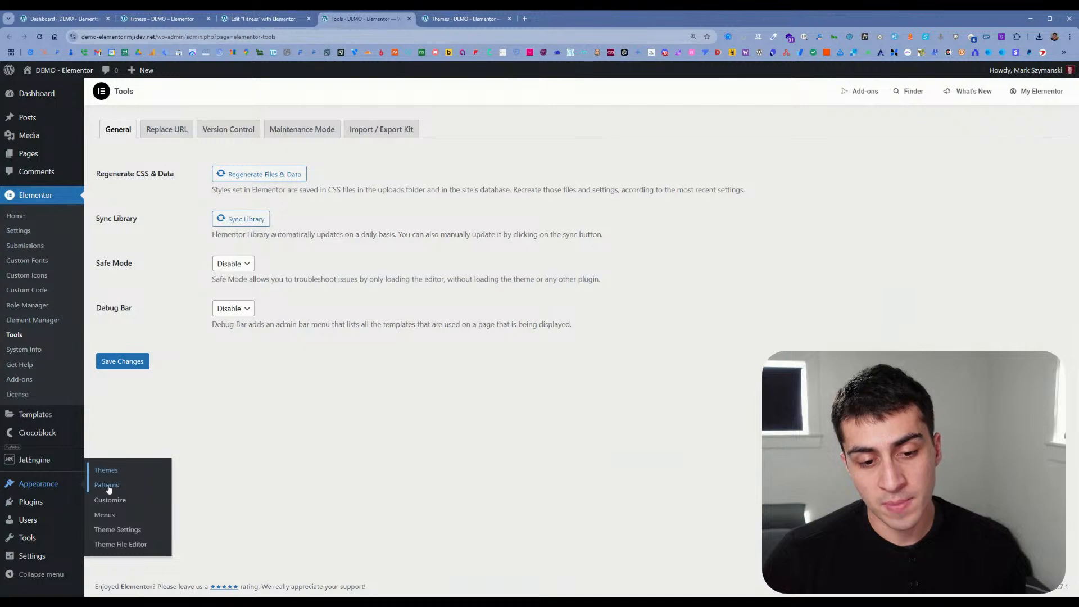
left_click(464, 19)
mouse_move(363, 250)
left_click(385, 273)
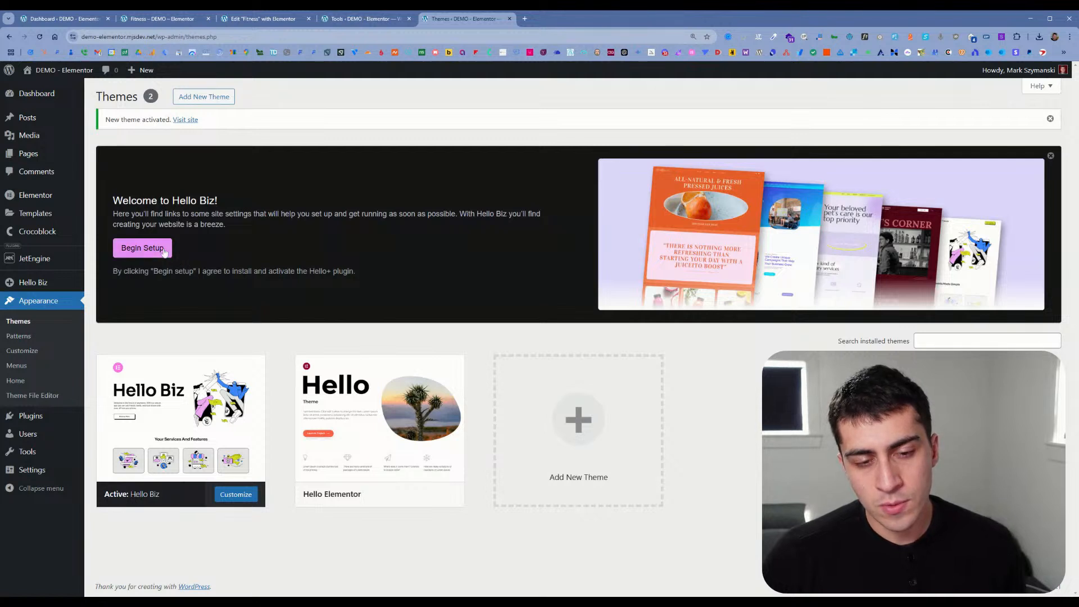
Step: Open the header customization from the Hello Biz home page and try to begin the header and footer setup
mouse_move(69, 287)
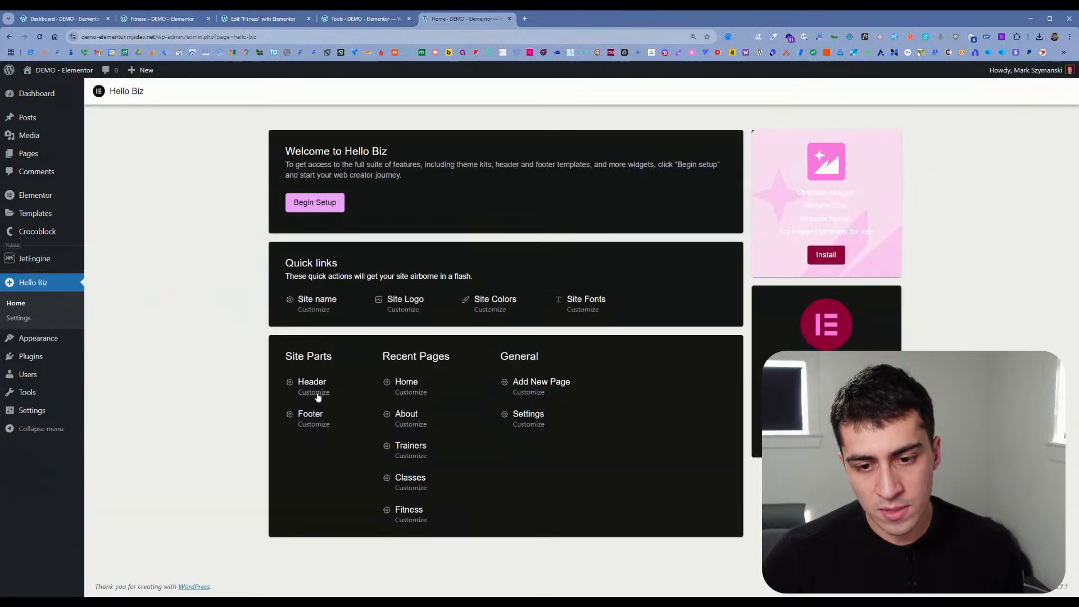
left_click(564, 19)
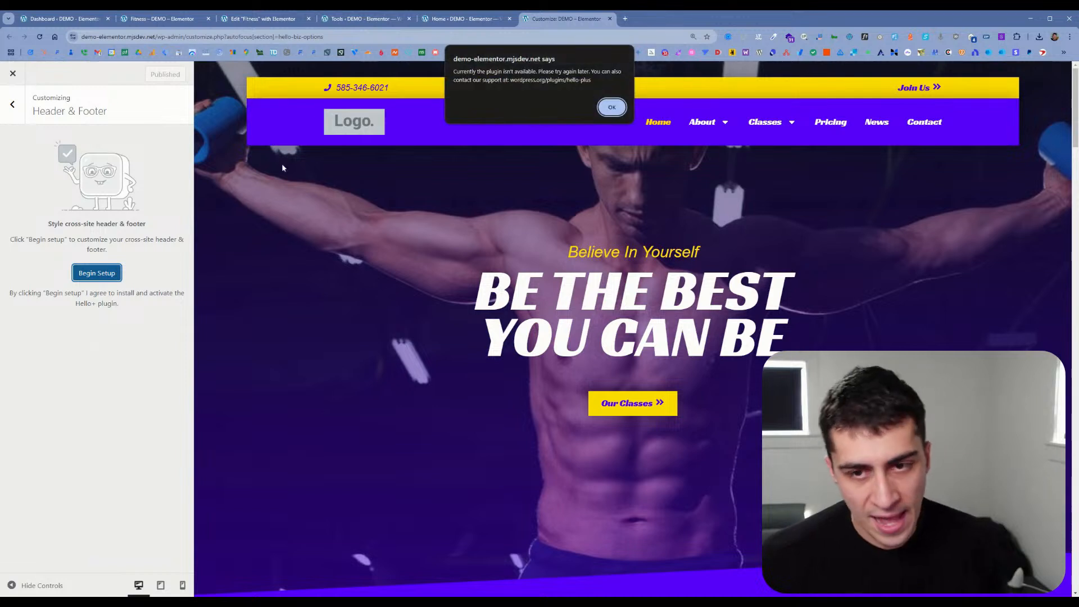
left_click(612, 107)
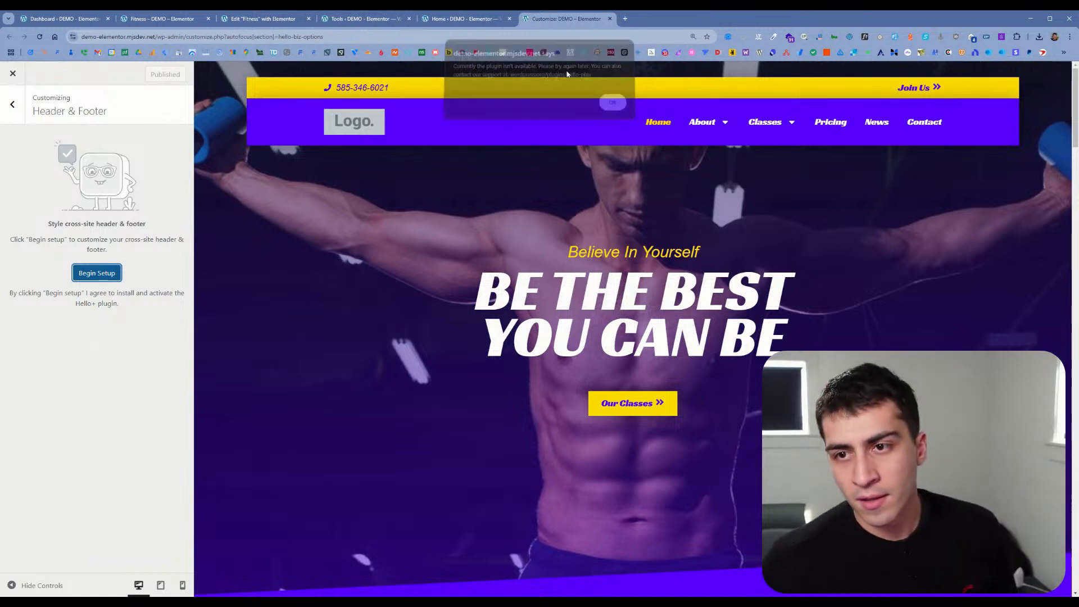
Step: Begin the Hello+ setup from the Hello Biz home page and look through the available website template kits
left_click(464, 19)
left_click(309, 211)
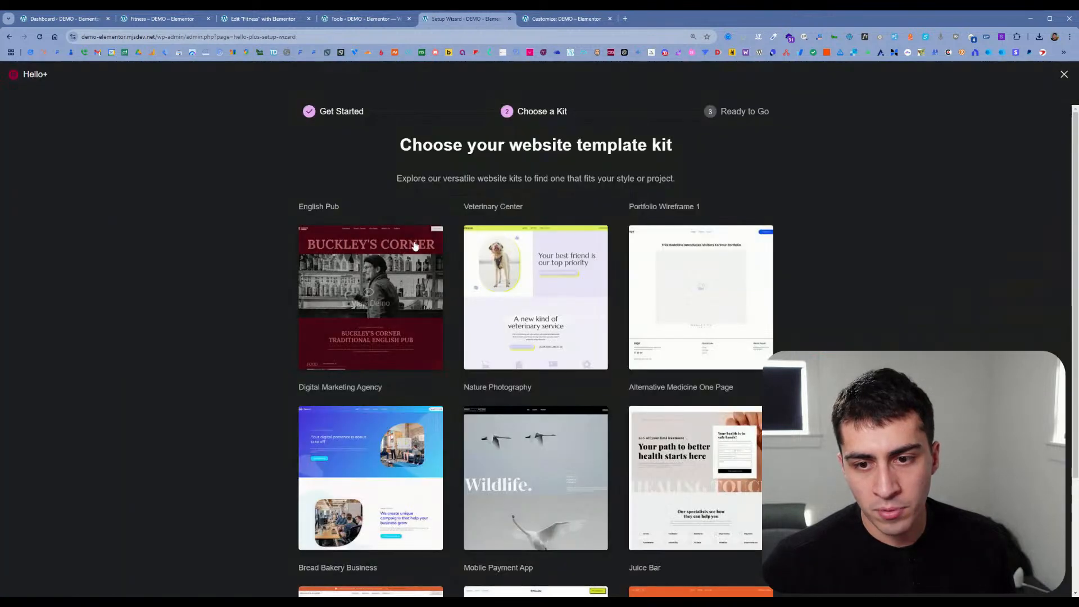
scroll(600, 248, "down", 3)
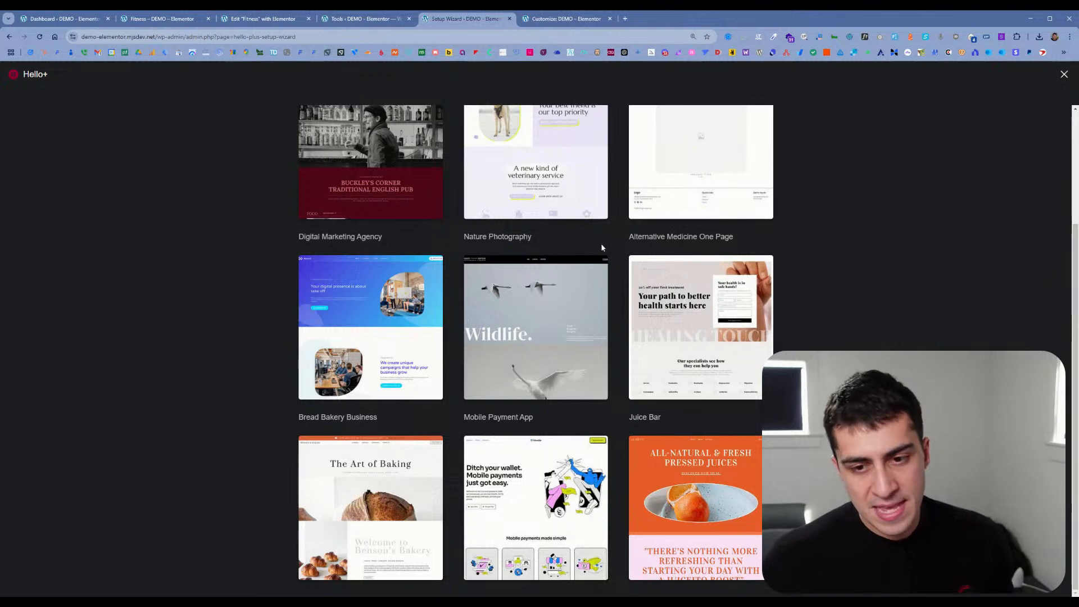
scroll(562, 328, "up", 3)
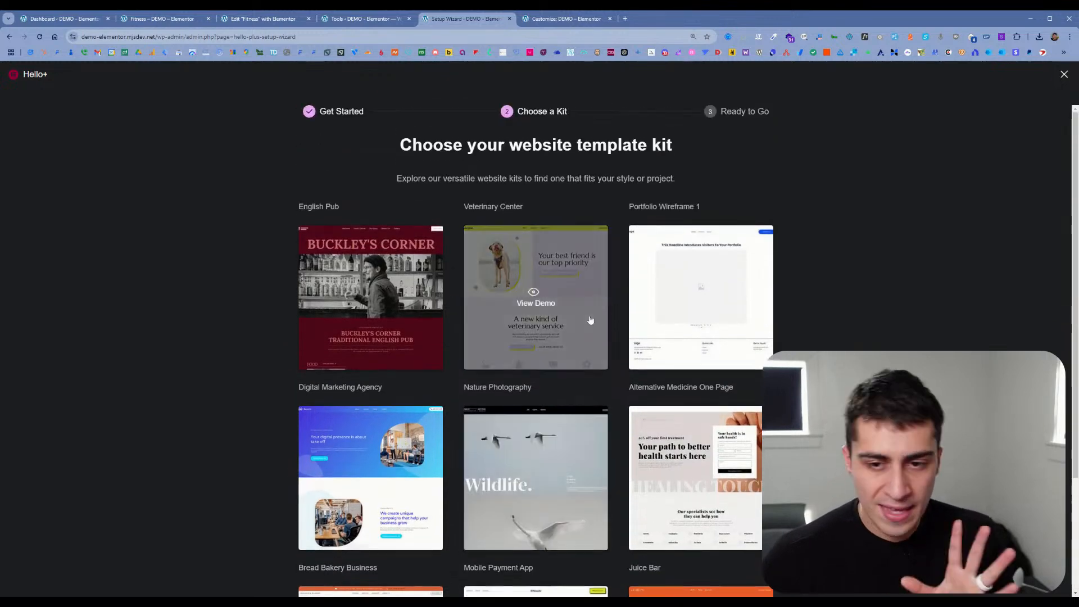
scroll(589, 315, "down", 3)
scroll(584, 308, "up", 1)
scroll(584, 308, "up", 1)
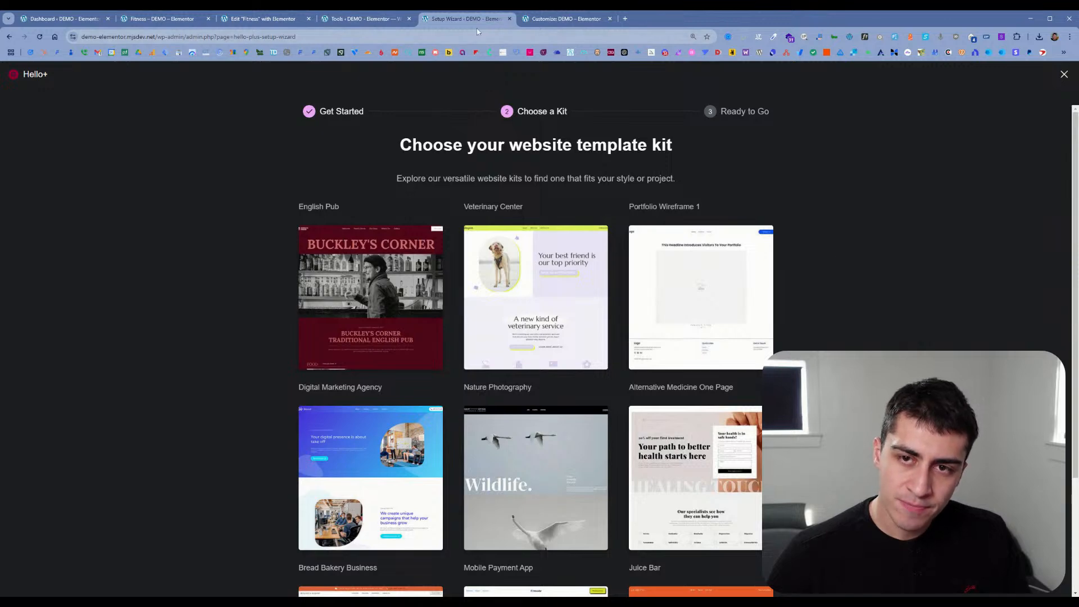
Step: Close the setup wizard and Customizer tabs, then open the site's Patterns page
left_click(510, 20)
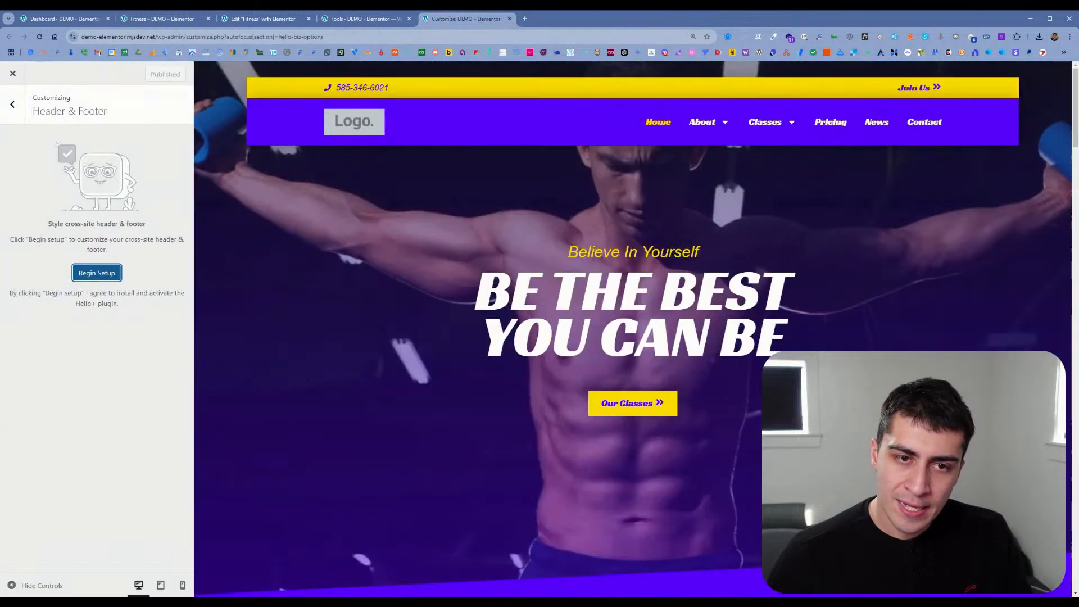
left_click(370, 32)
left_click(374, 23)
left_click(508, 22)
left_click(510, 20)
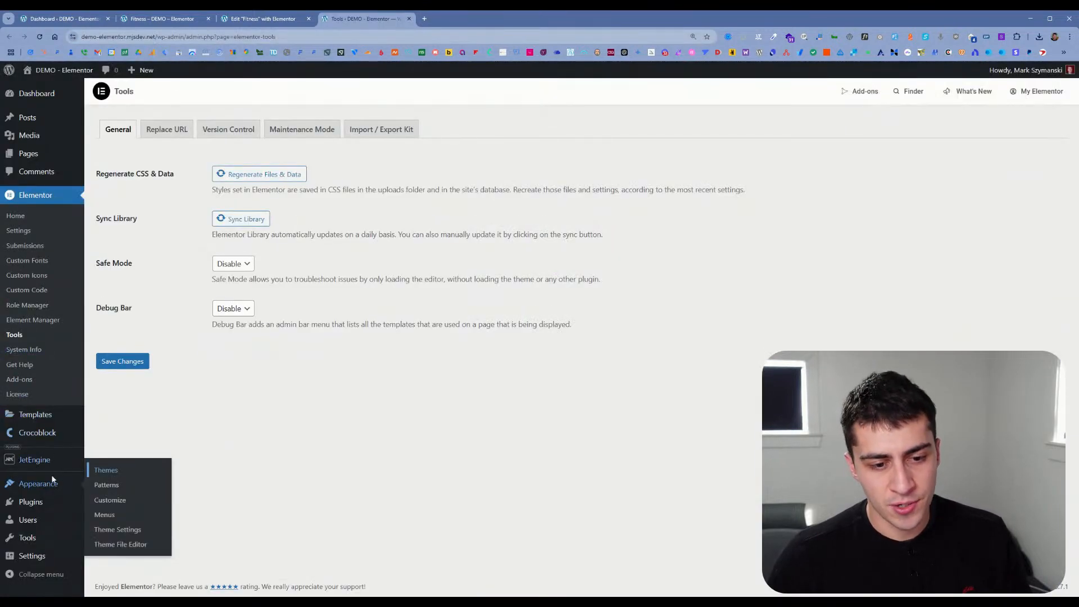
left_click(110, 486)
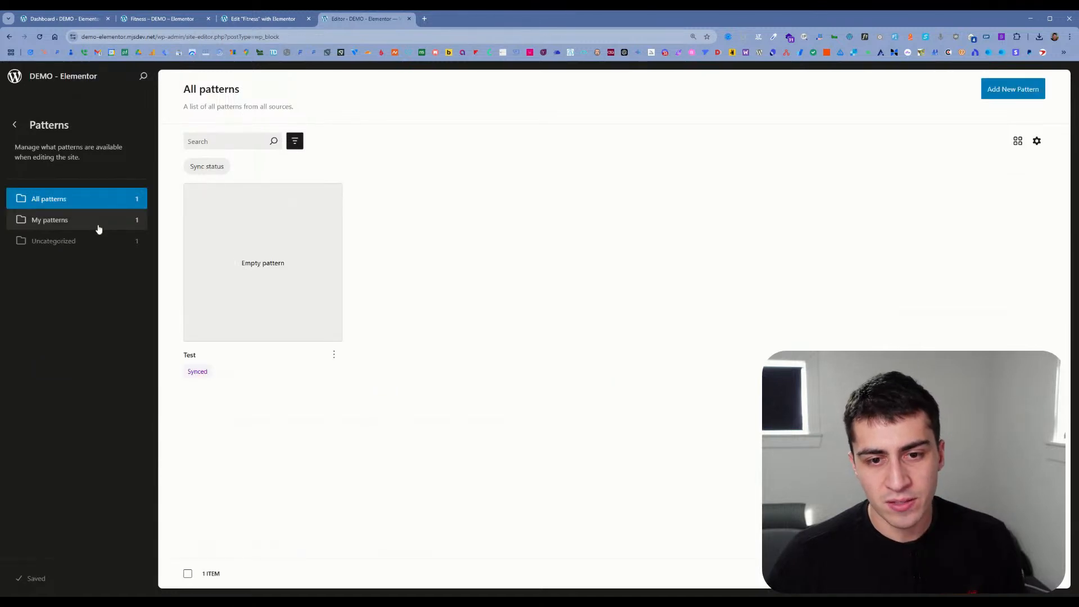
Step: Add a paragraph reading "hello" to the Test pattern, save it, and return to the All patterns list
left_click(295, 314)
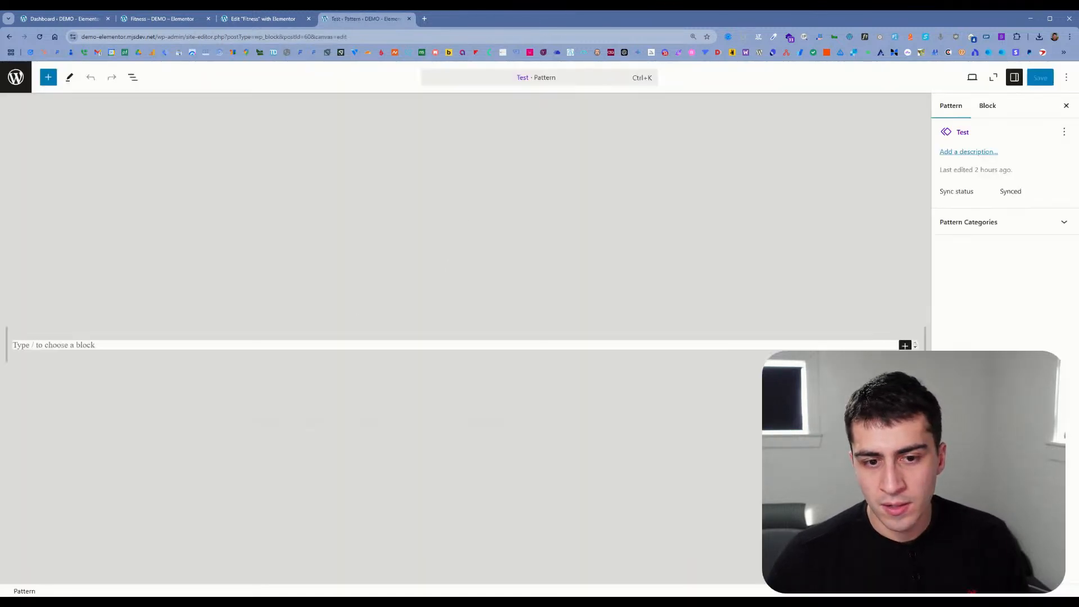
left_click(54, 345)
type("hello")
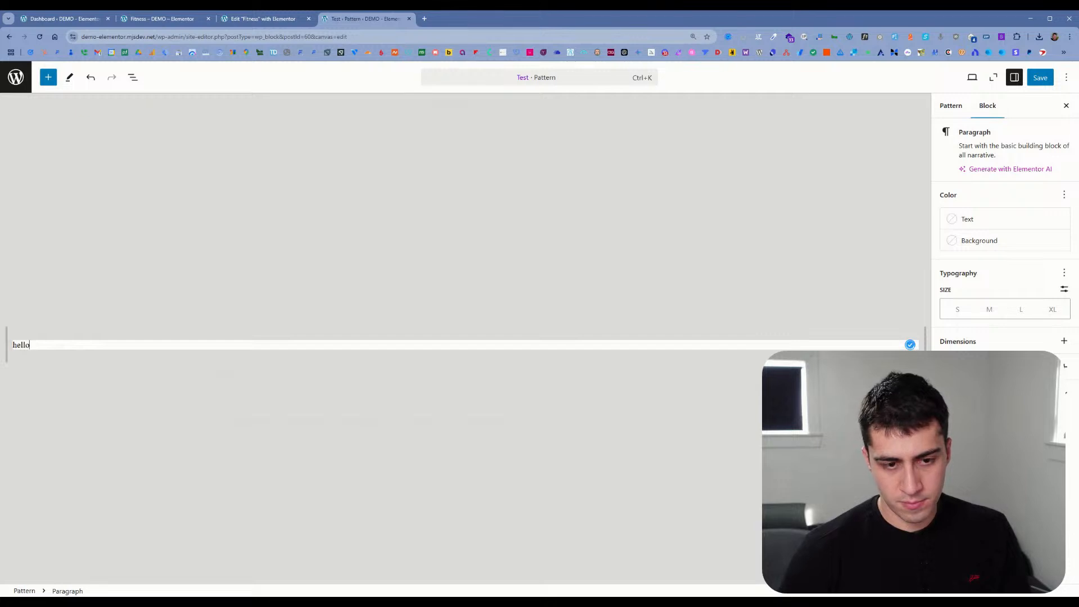
key("ctrl+s")
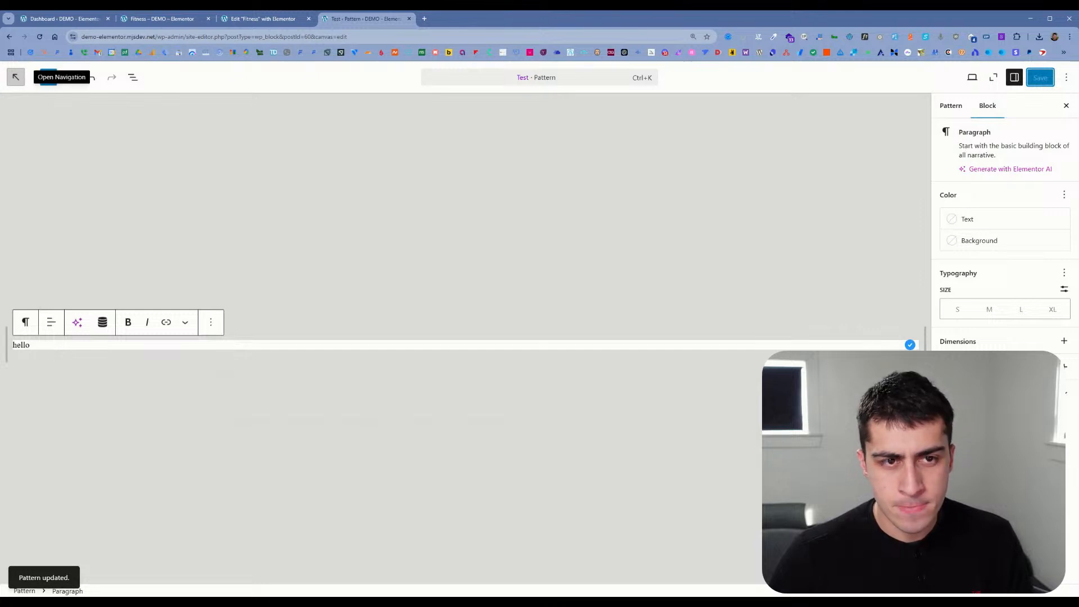
left_click(16, 77)
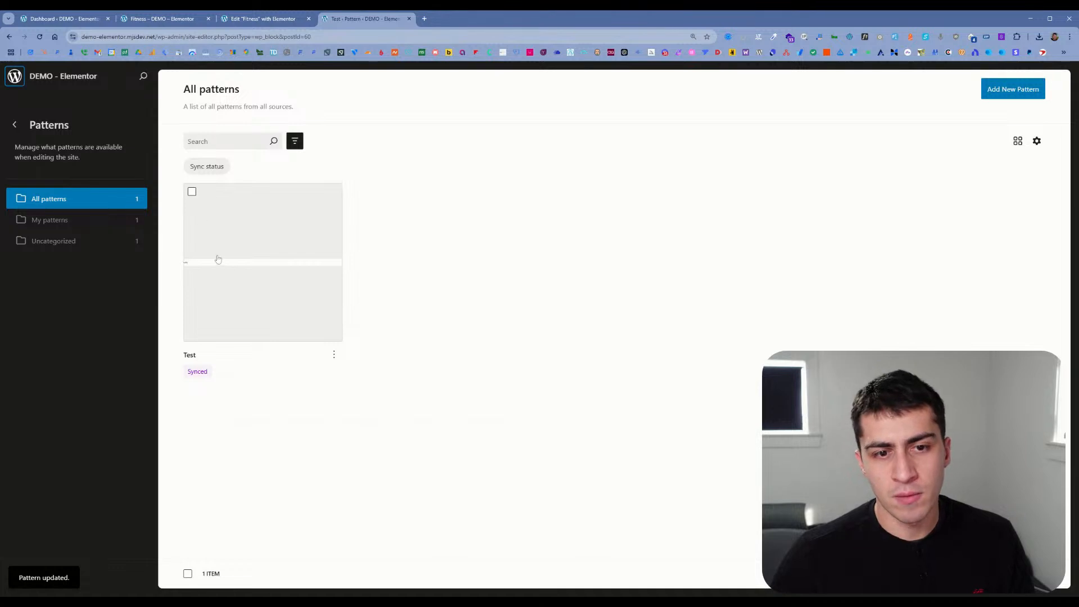
Step: Reload the Fitness page in the Elementor editor, search the widgets for "pat", and look through the full widget list for pattern support
left_click(263, 18)
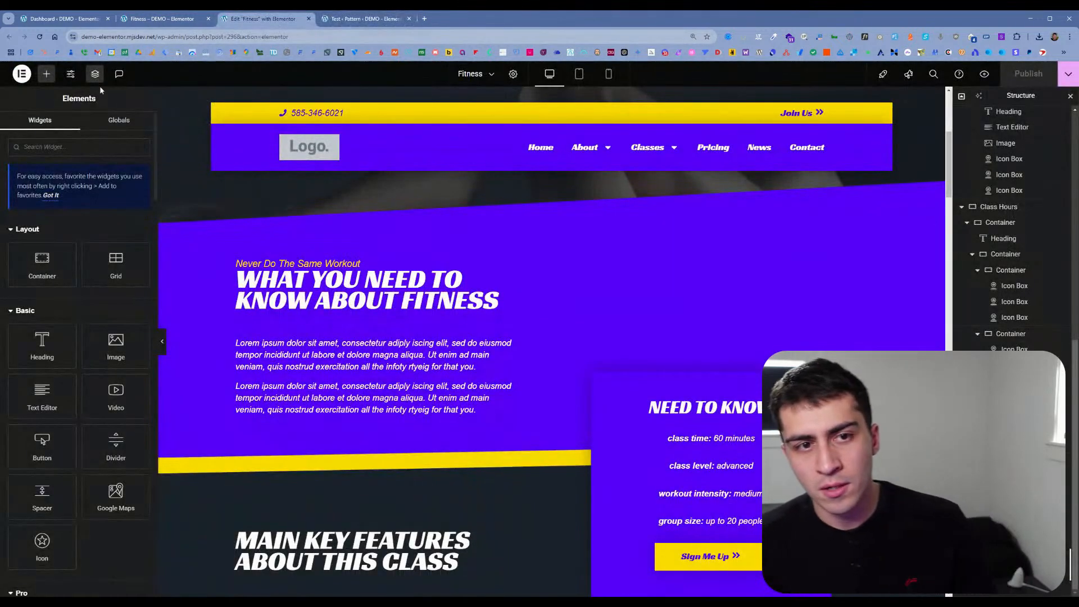
left_click(40, 37)
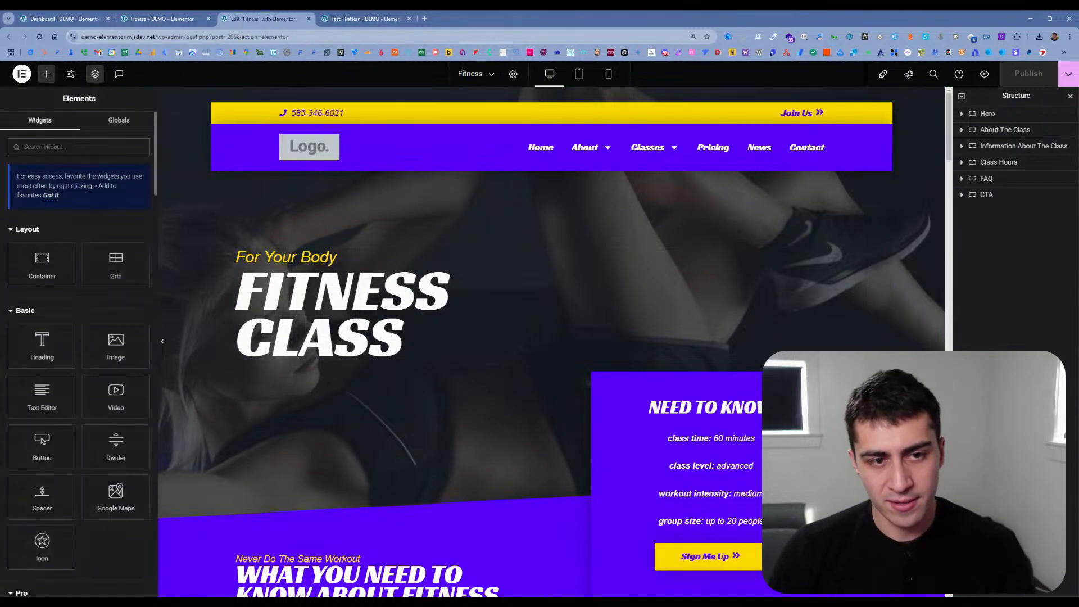
type("pat")
key("BackSpace")
key("BackSpace")
key("BackSpace")
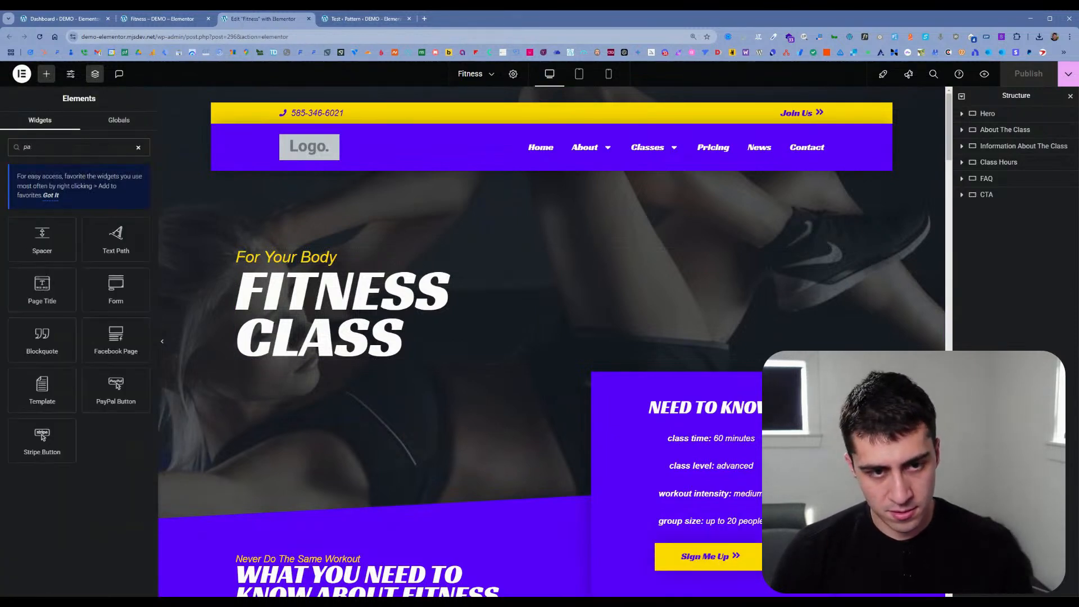
scroll(43, 441, "down", 10)
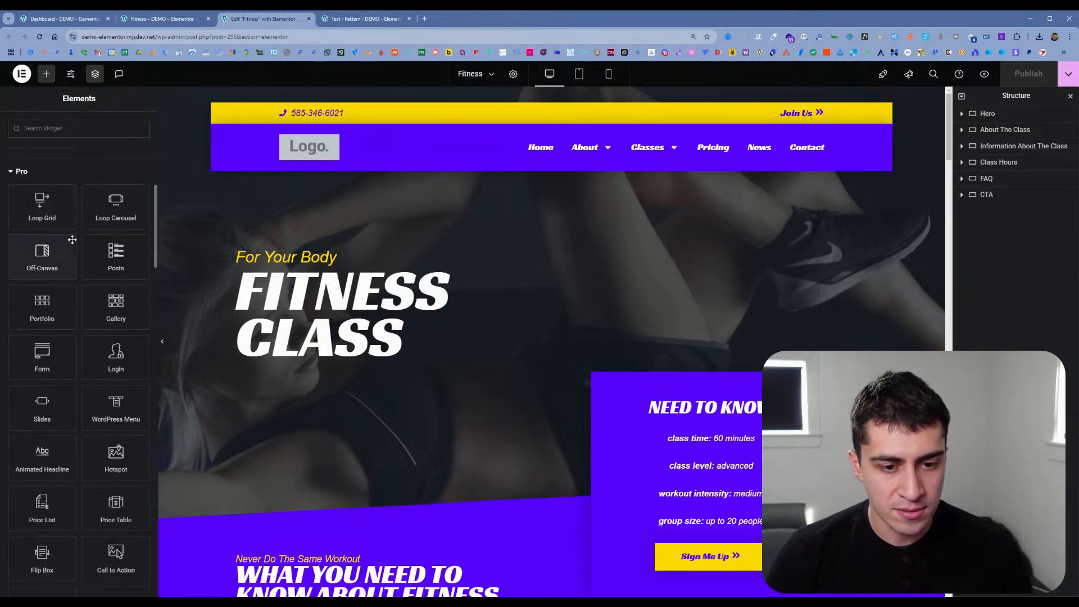
scroll(56, 283, "down", 5)
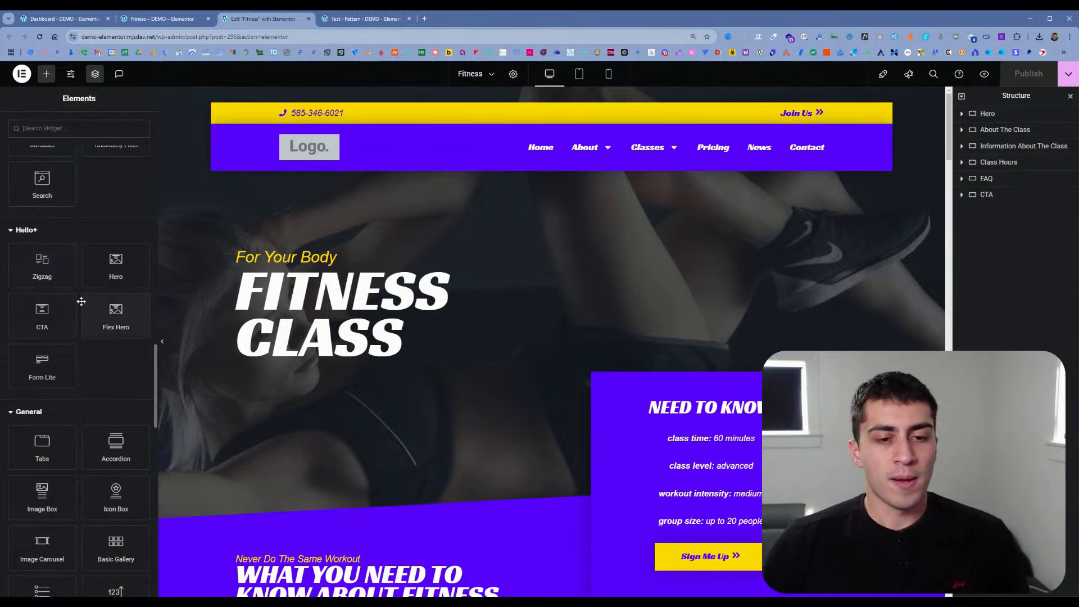
scroll(79, 305, "down", 5)
scroll(78, 305, "down", 7)
scroll(79, 305, "down", 5)
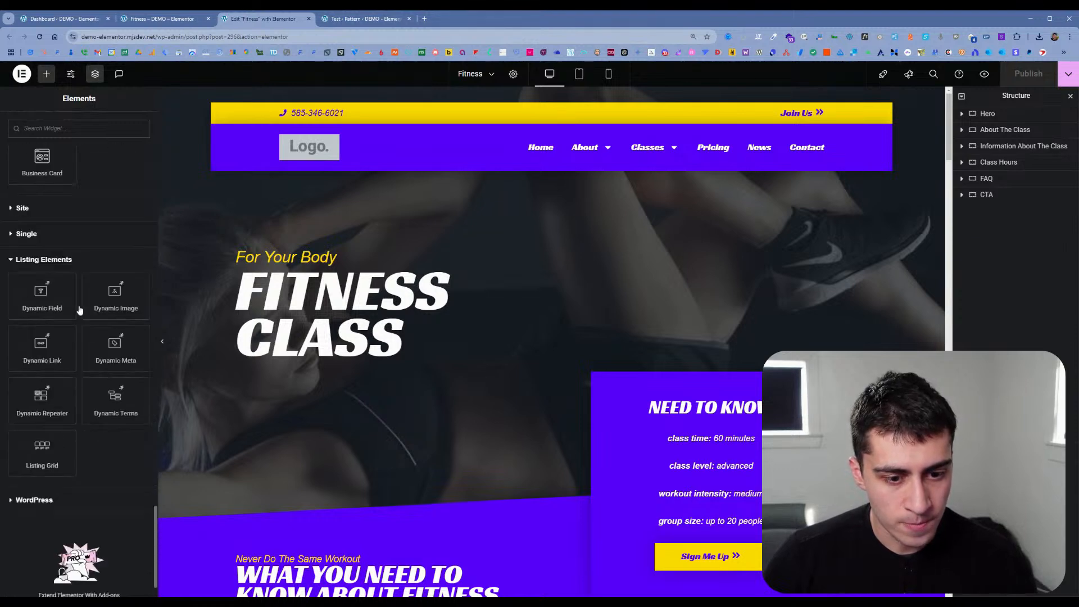
Step: Go back past the live Fitness page to the WordPress admin Dashboard
left_click(185, 16)
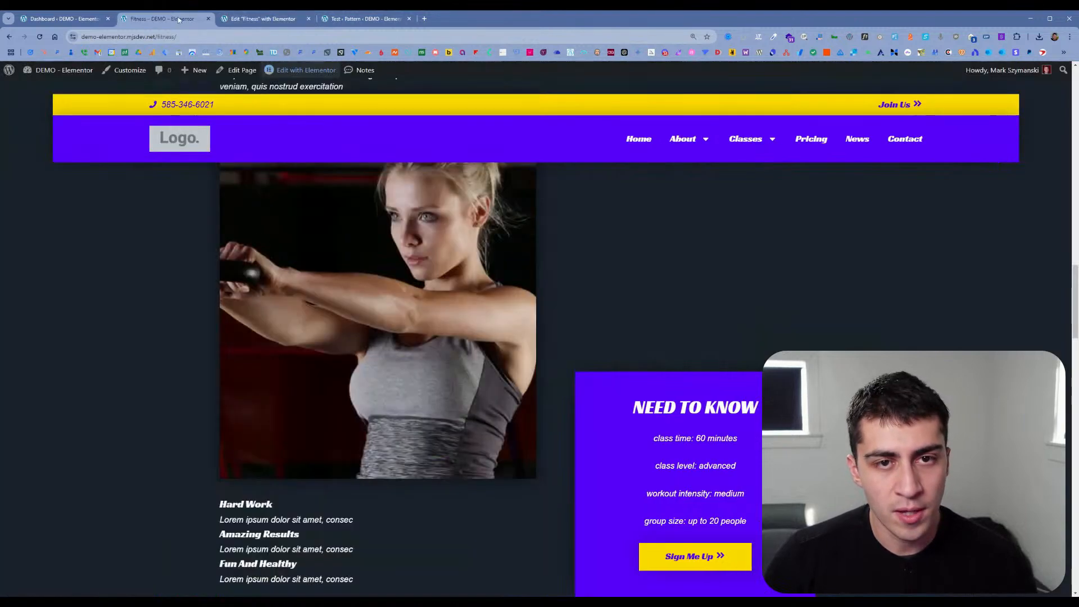
left_click(91, 22)
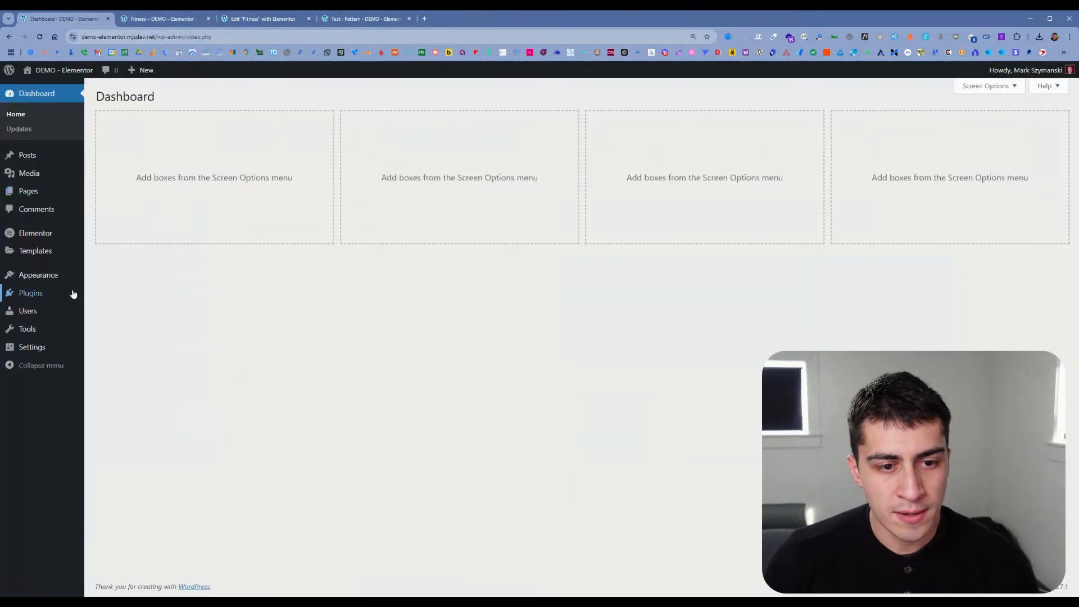